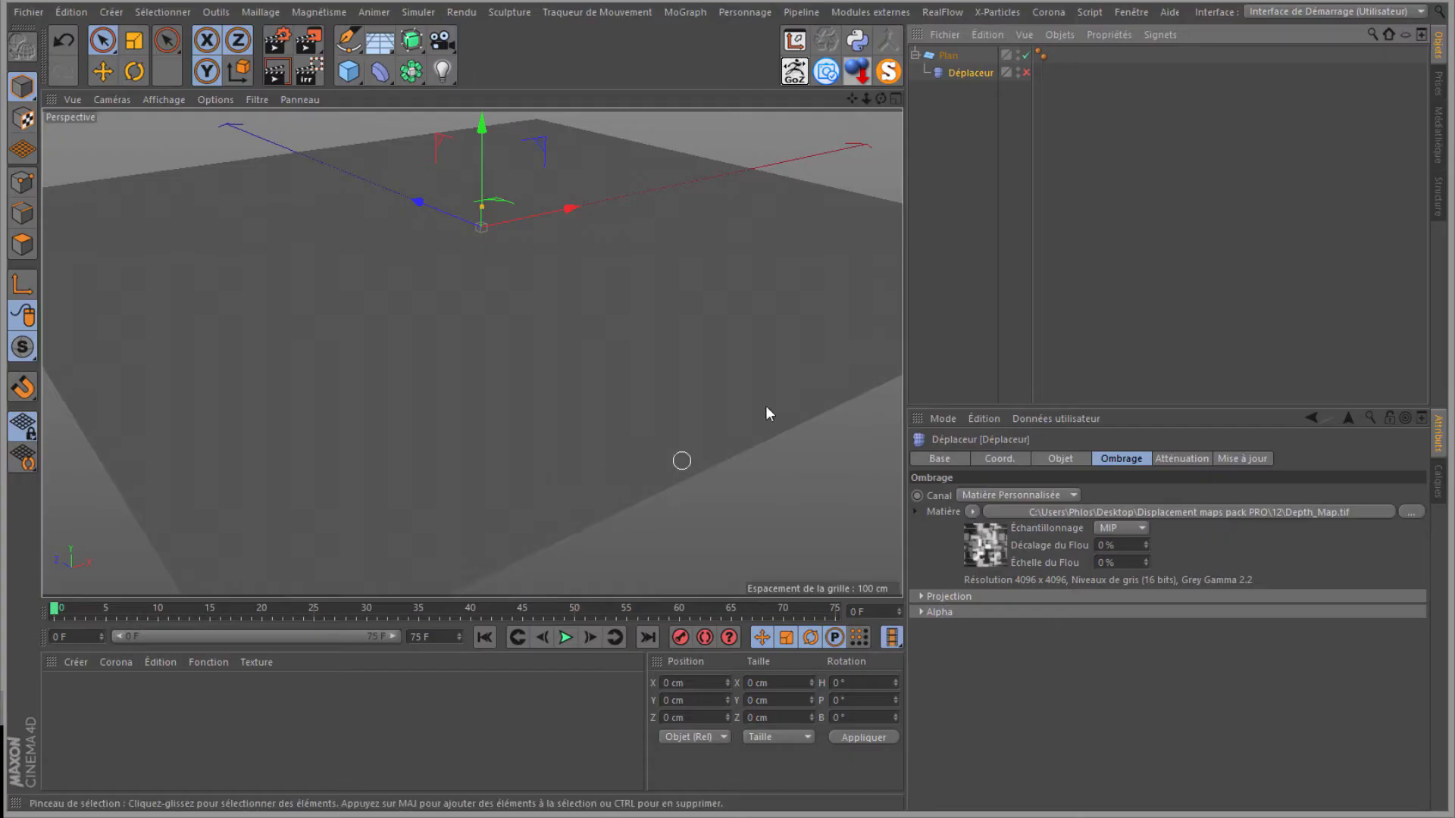
# Step: Enable the Déplaceur deformer on the plane, compare it with the undeformed surface and examine the displaced relief from several angles
pyautogui.click(1026, 73)
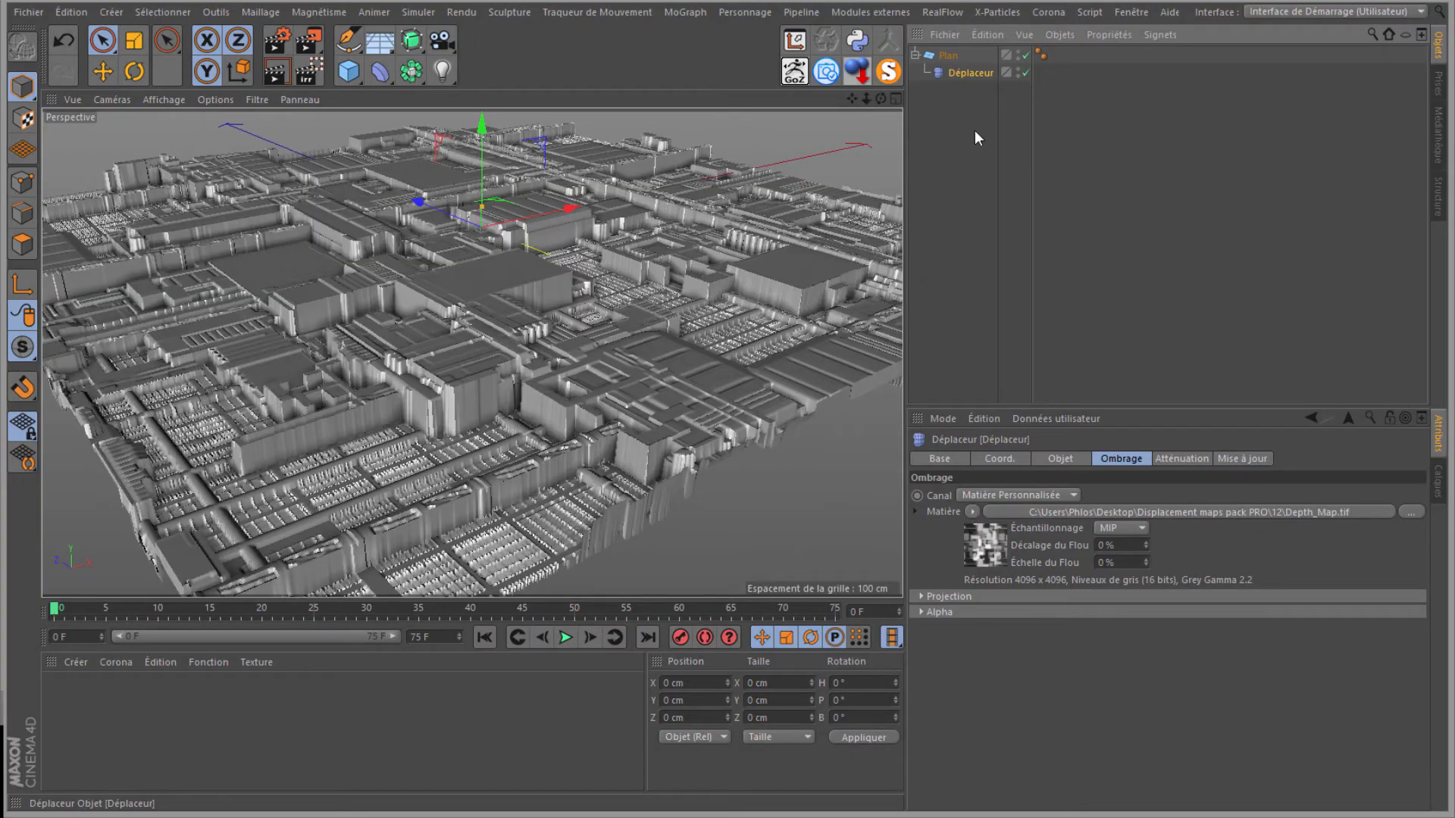
pyautogui.click(1026, 73)
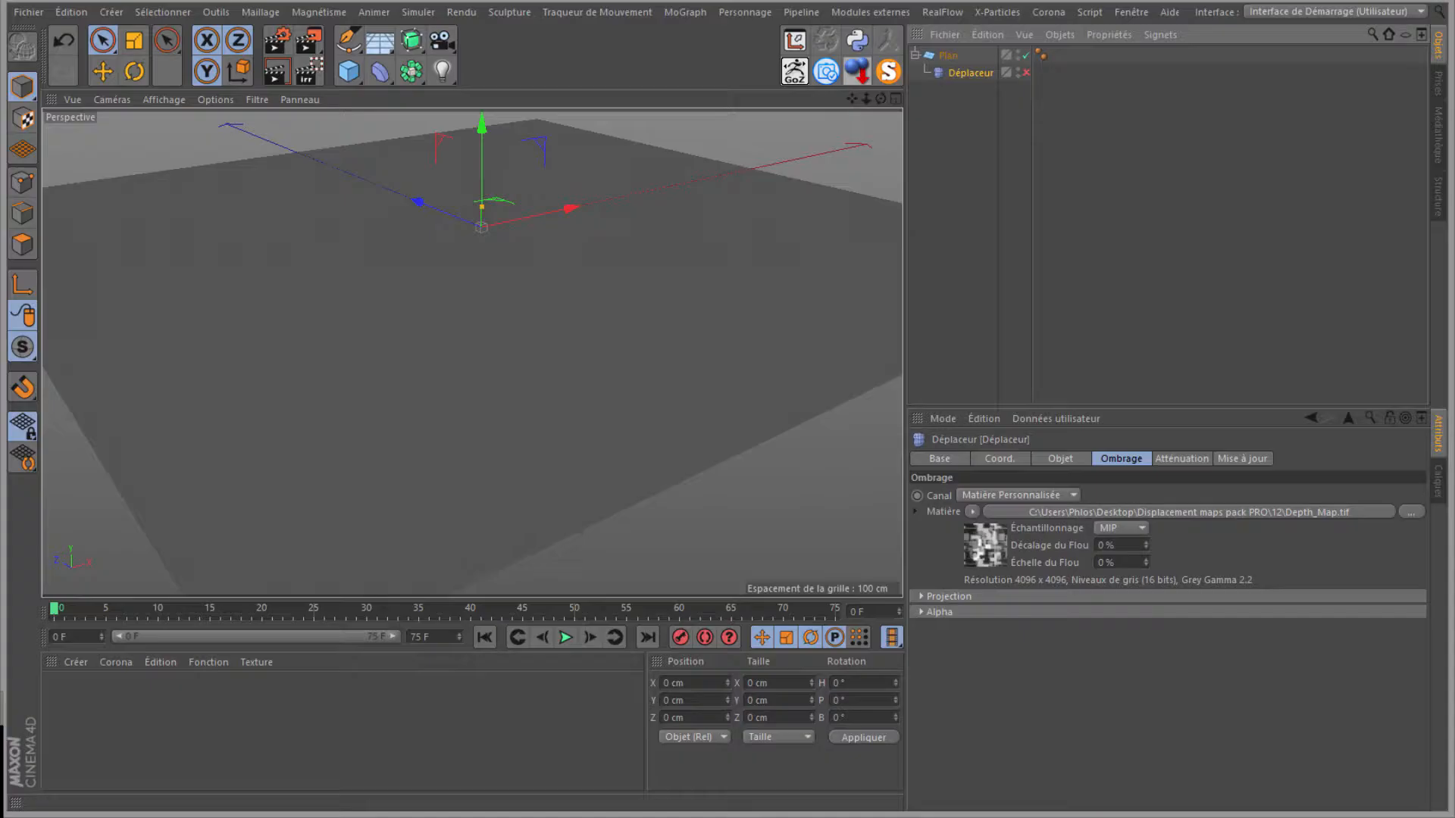
pyautogui.click(1025, 73)
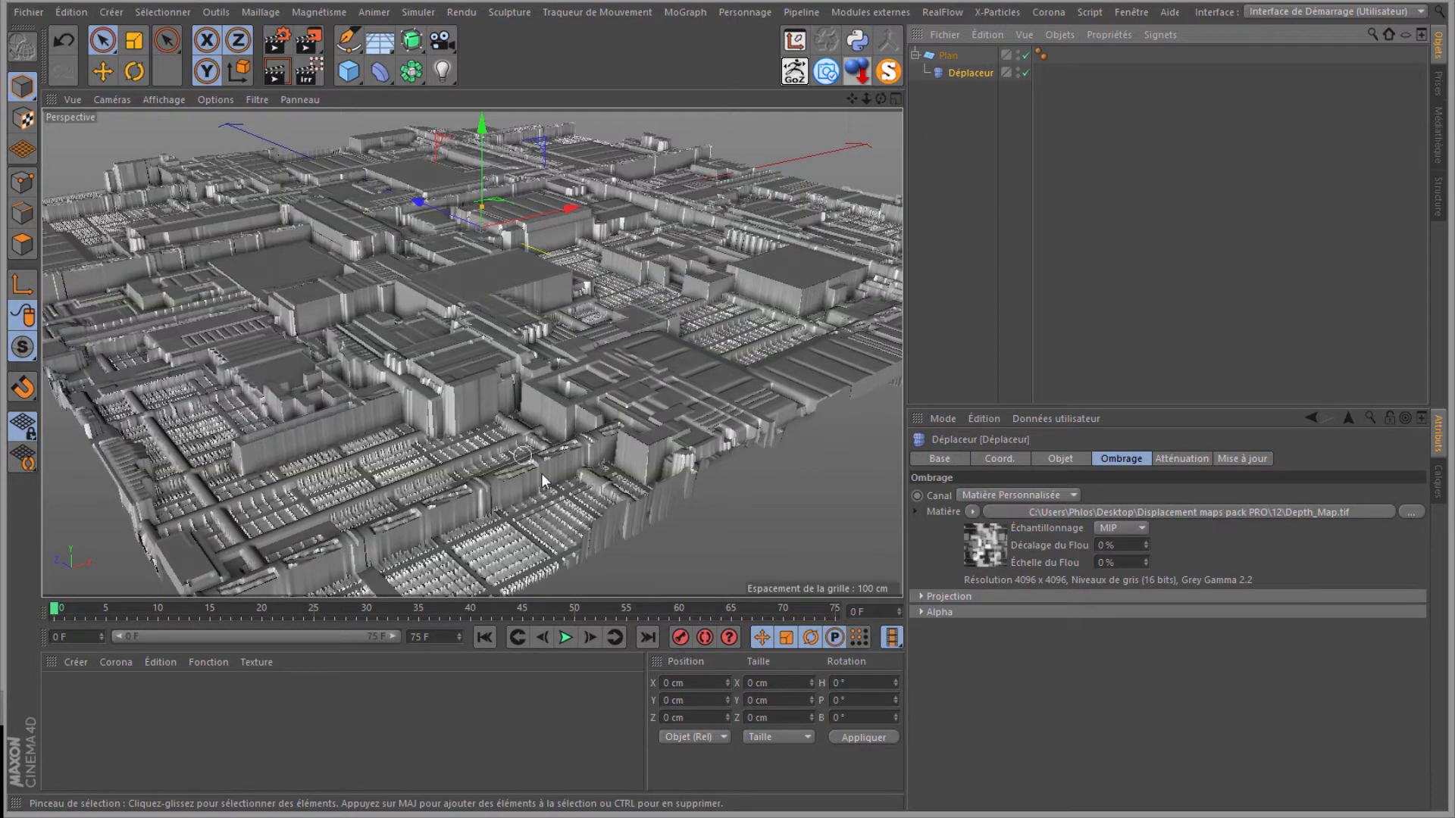
pyautogui.moveTo(879, 95); pyautogui.dragTo(731, 385)
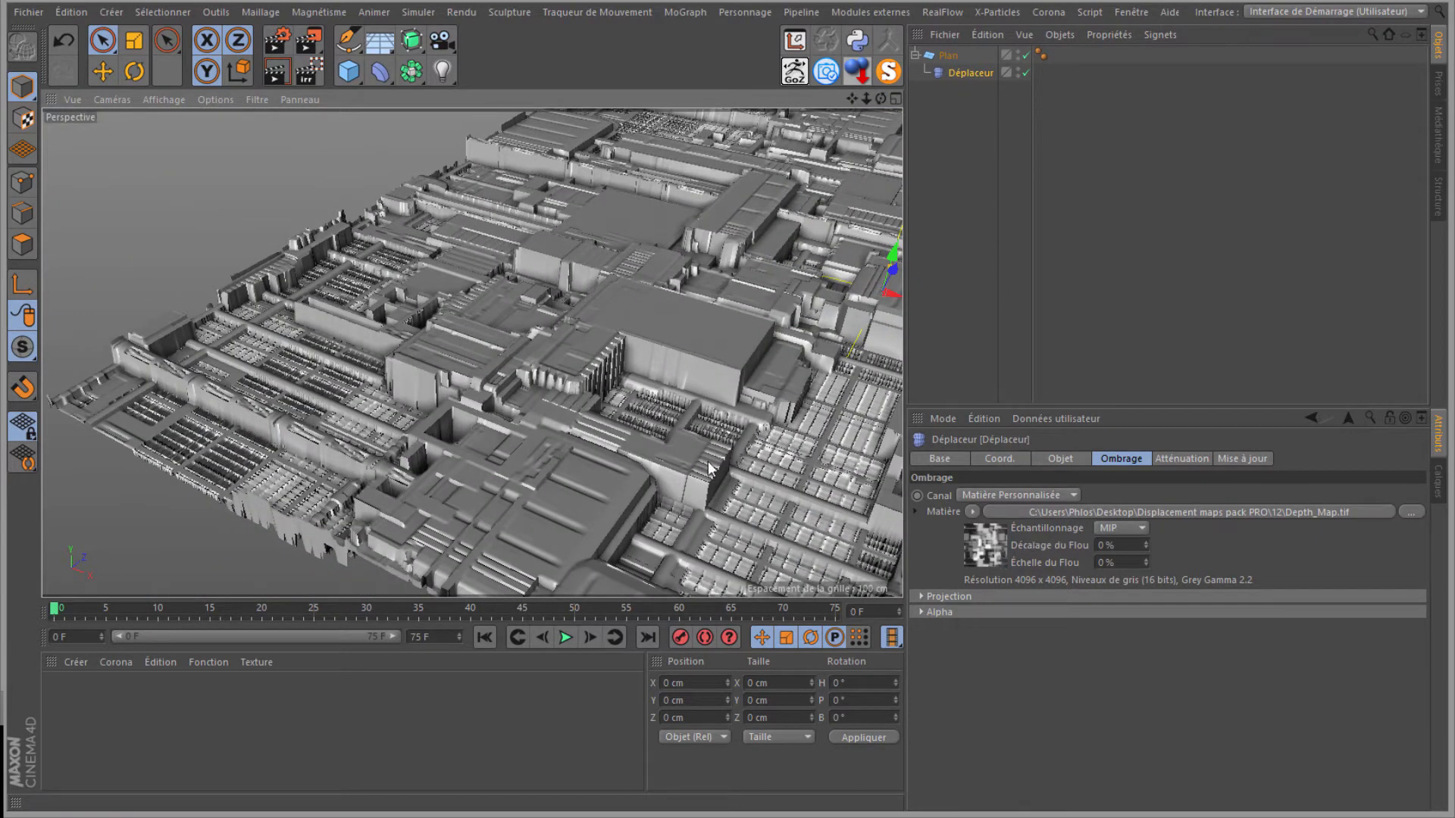
pyautogui.scroll(-5, 717, 272)
pyautogui.scroll(4, 725, 271)
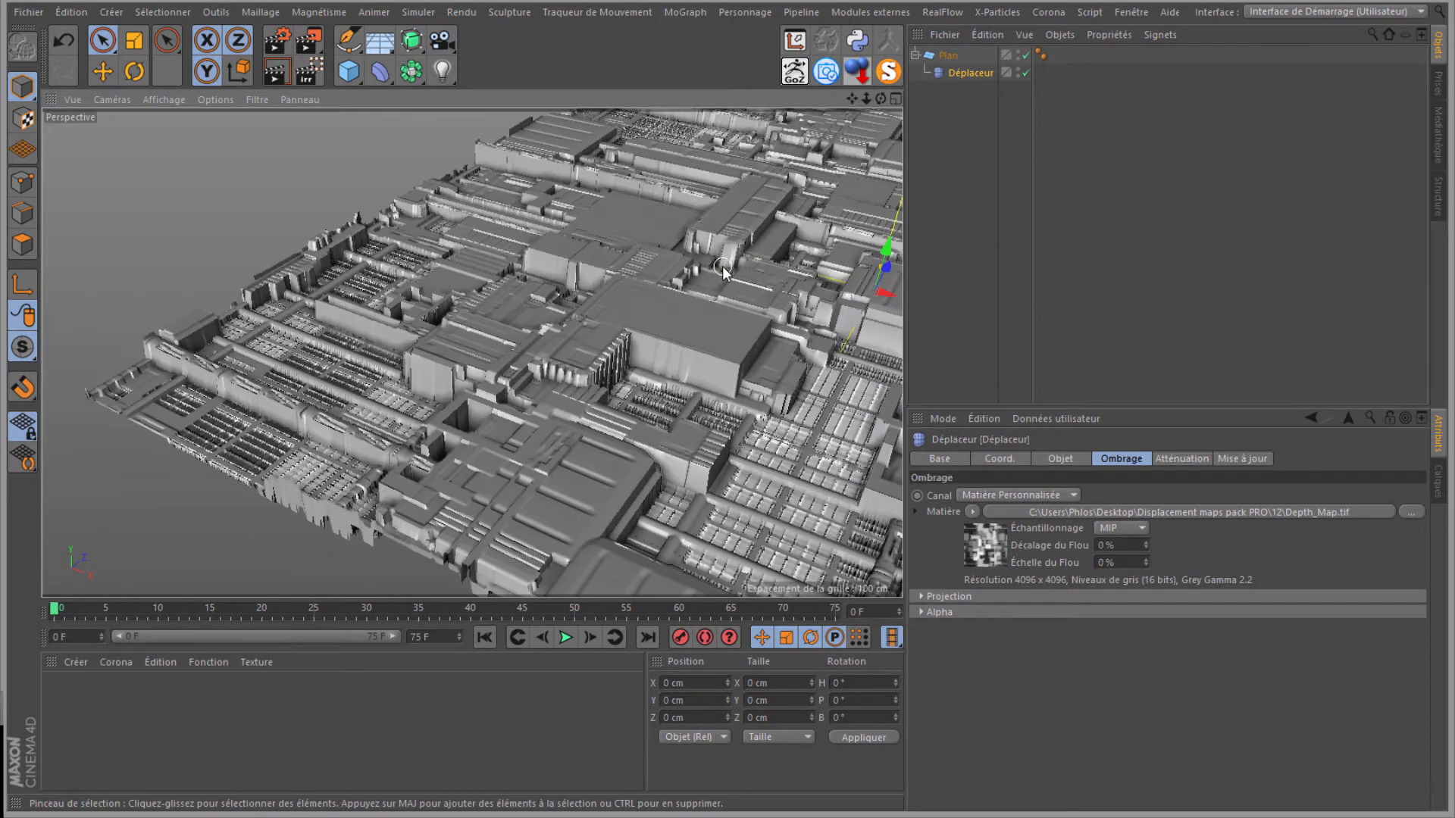
pyautogui.scroll(4, 722, 269)
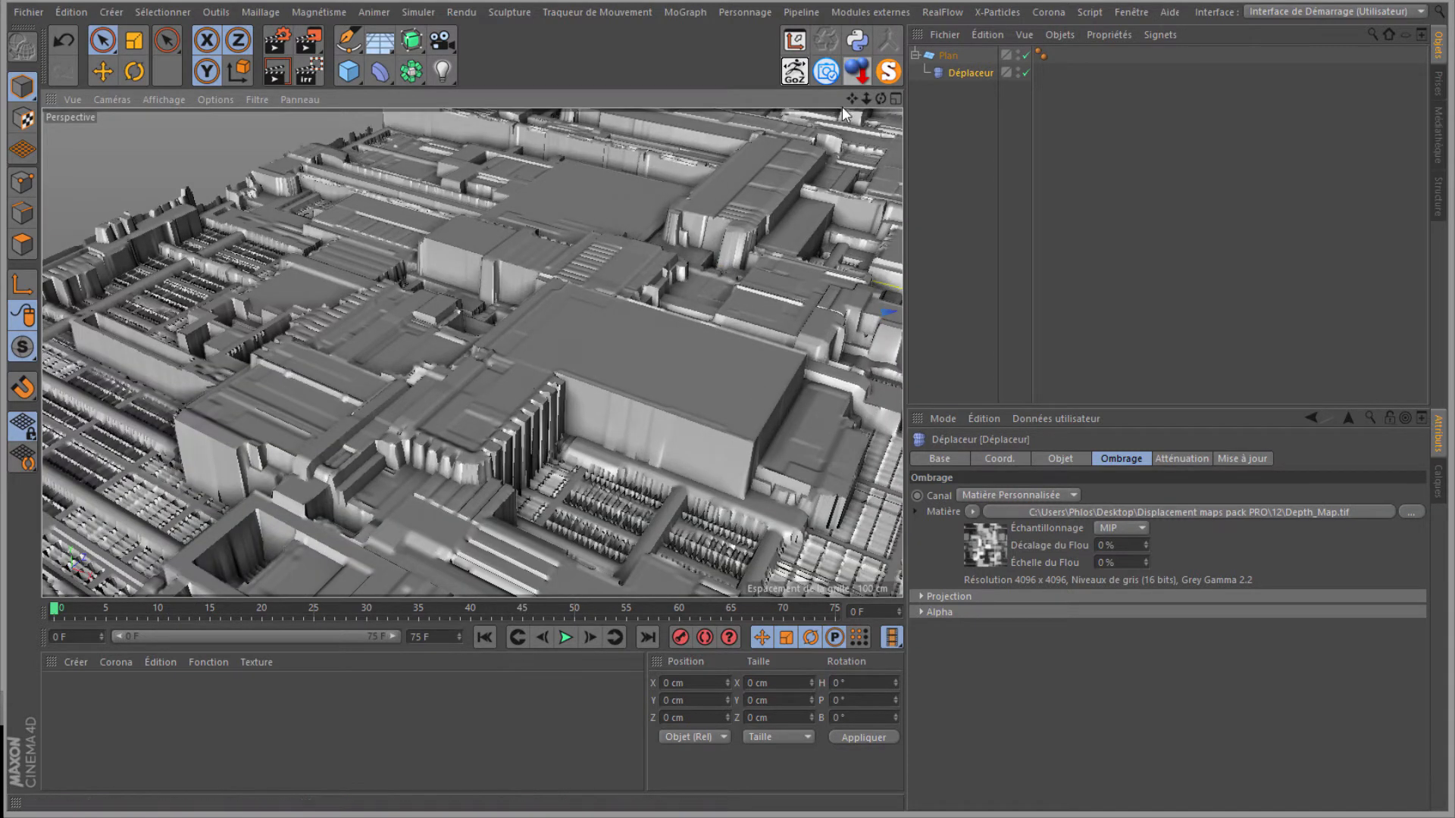
pyautogui.moveTo(883, 98); pyautogui.dragTo(843, 122)
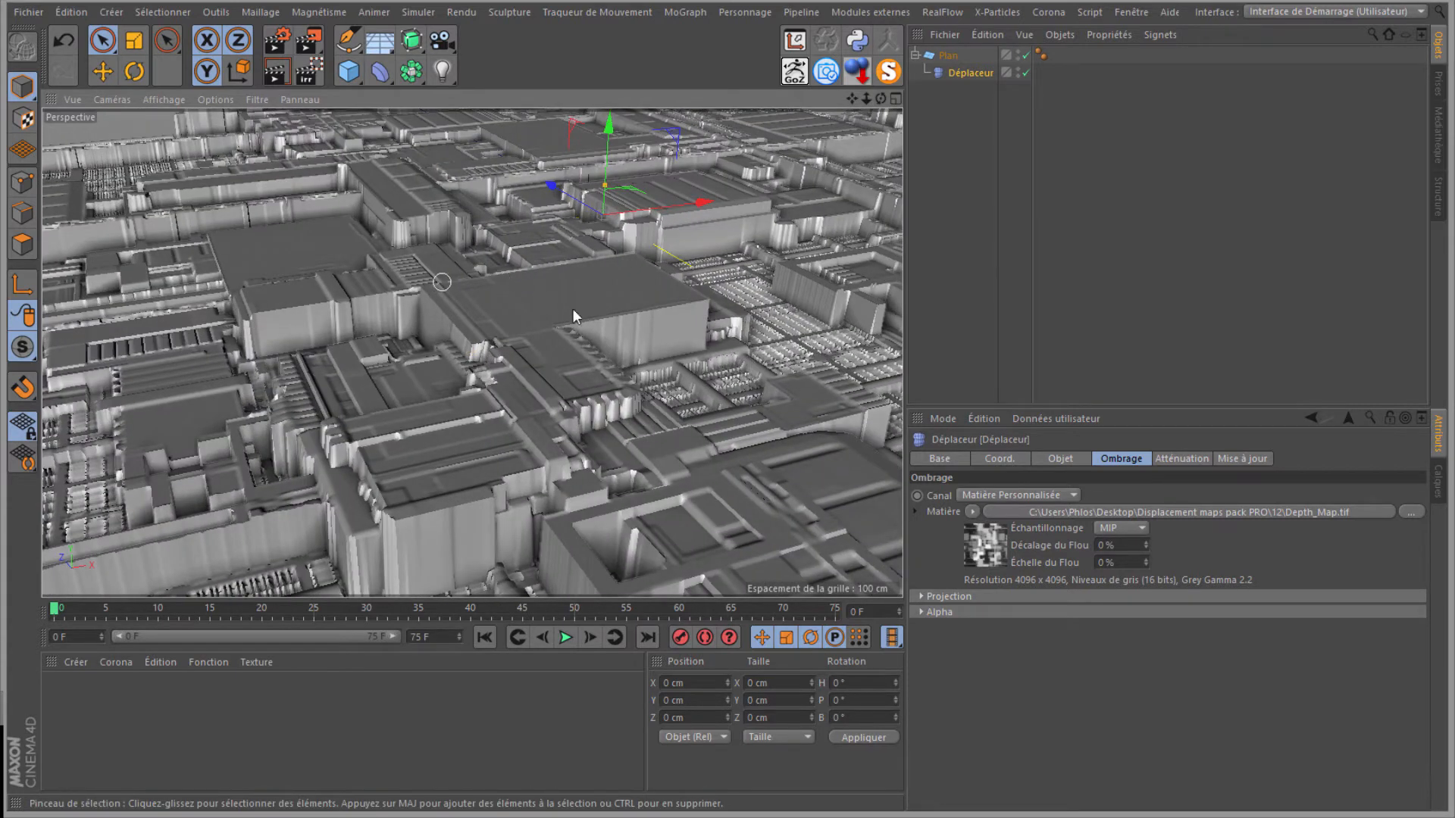
pyautogui.scroll(-2, 666, 348)
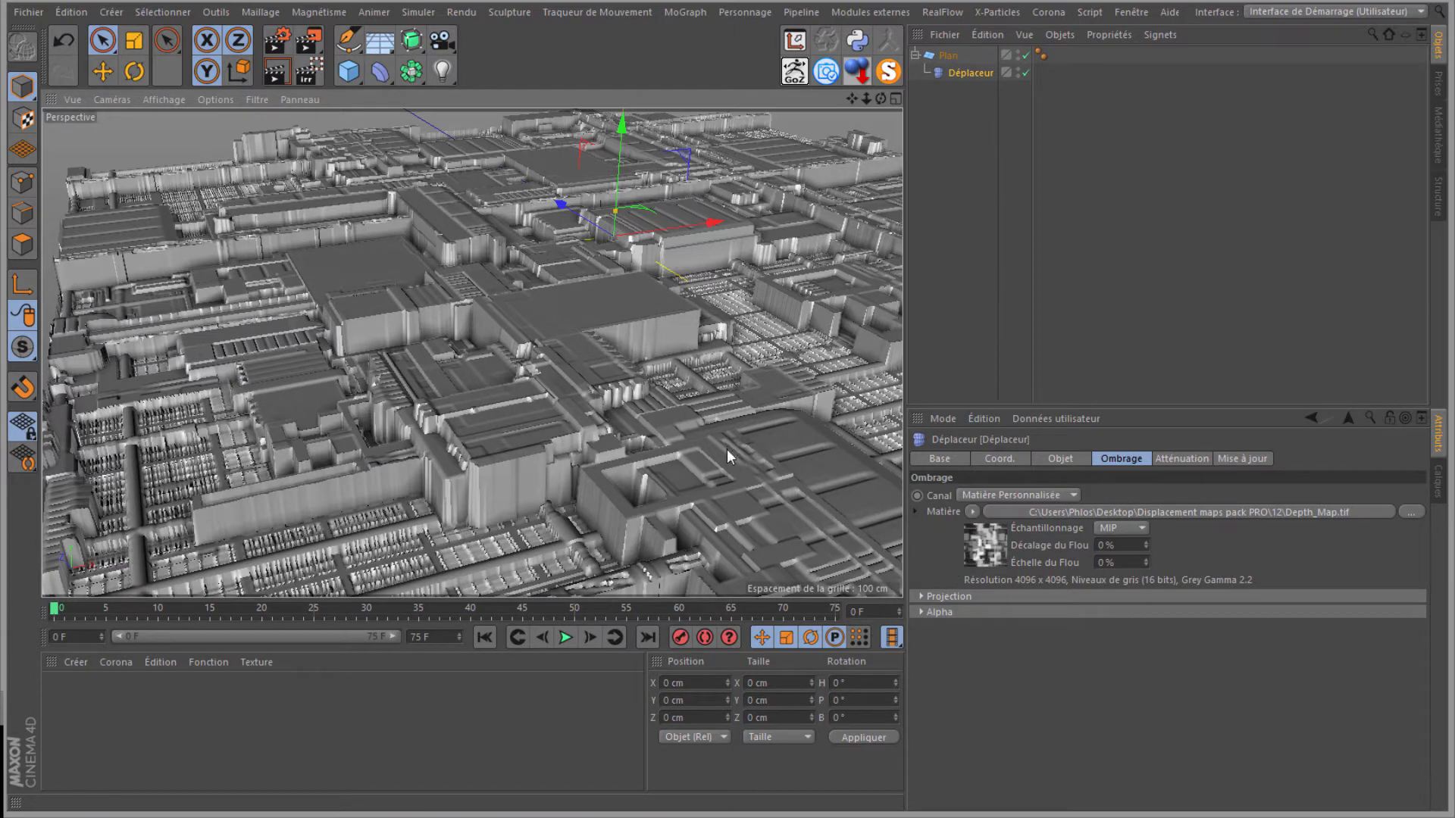
pyautogui.scroll(-3, 544, 402)
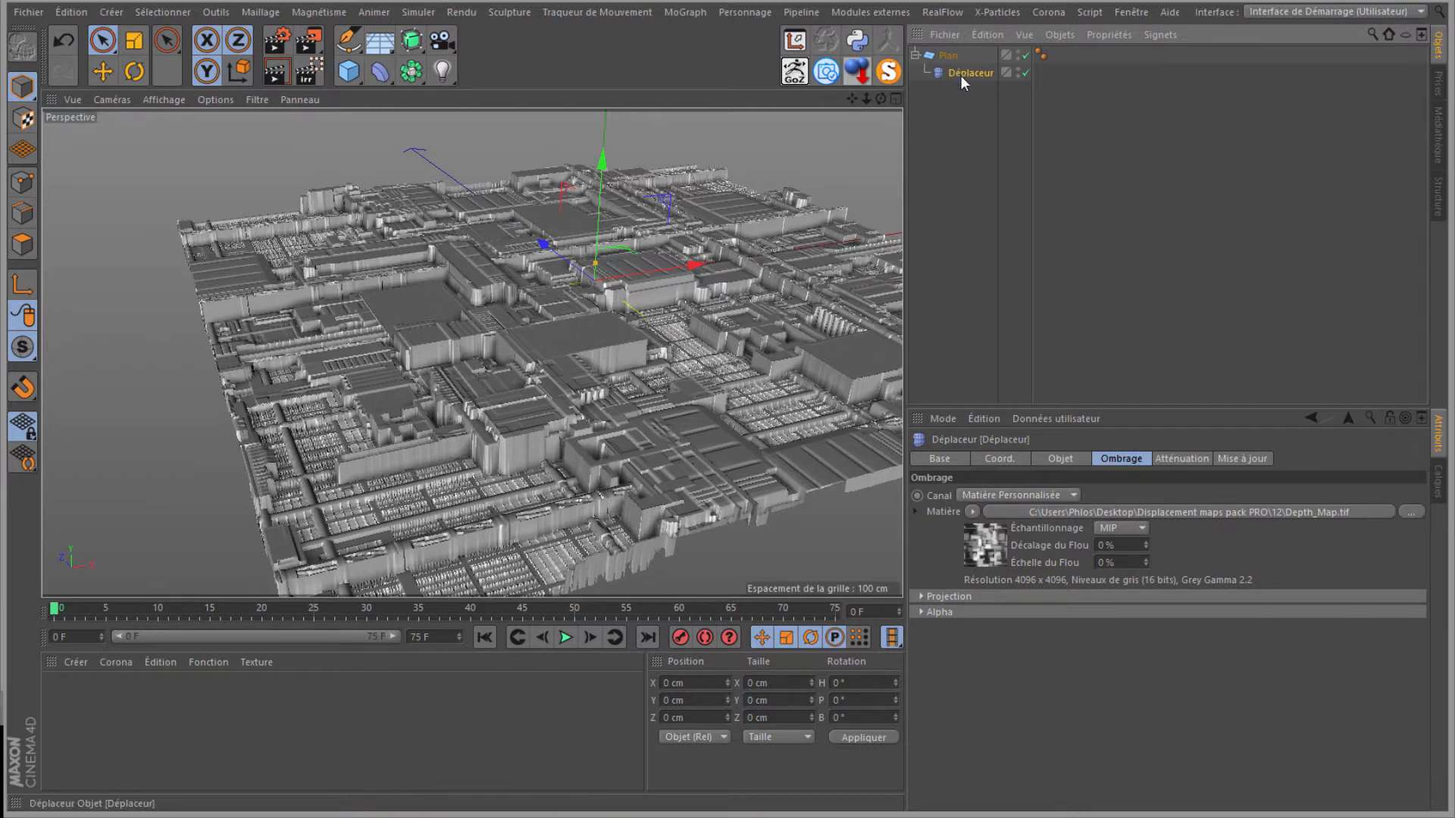
# Step: Create a new standard material and delete the Déplaceur deformer from the plane
pyautogui.doubleClick(104, 712)
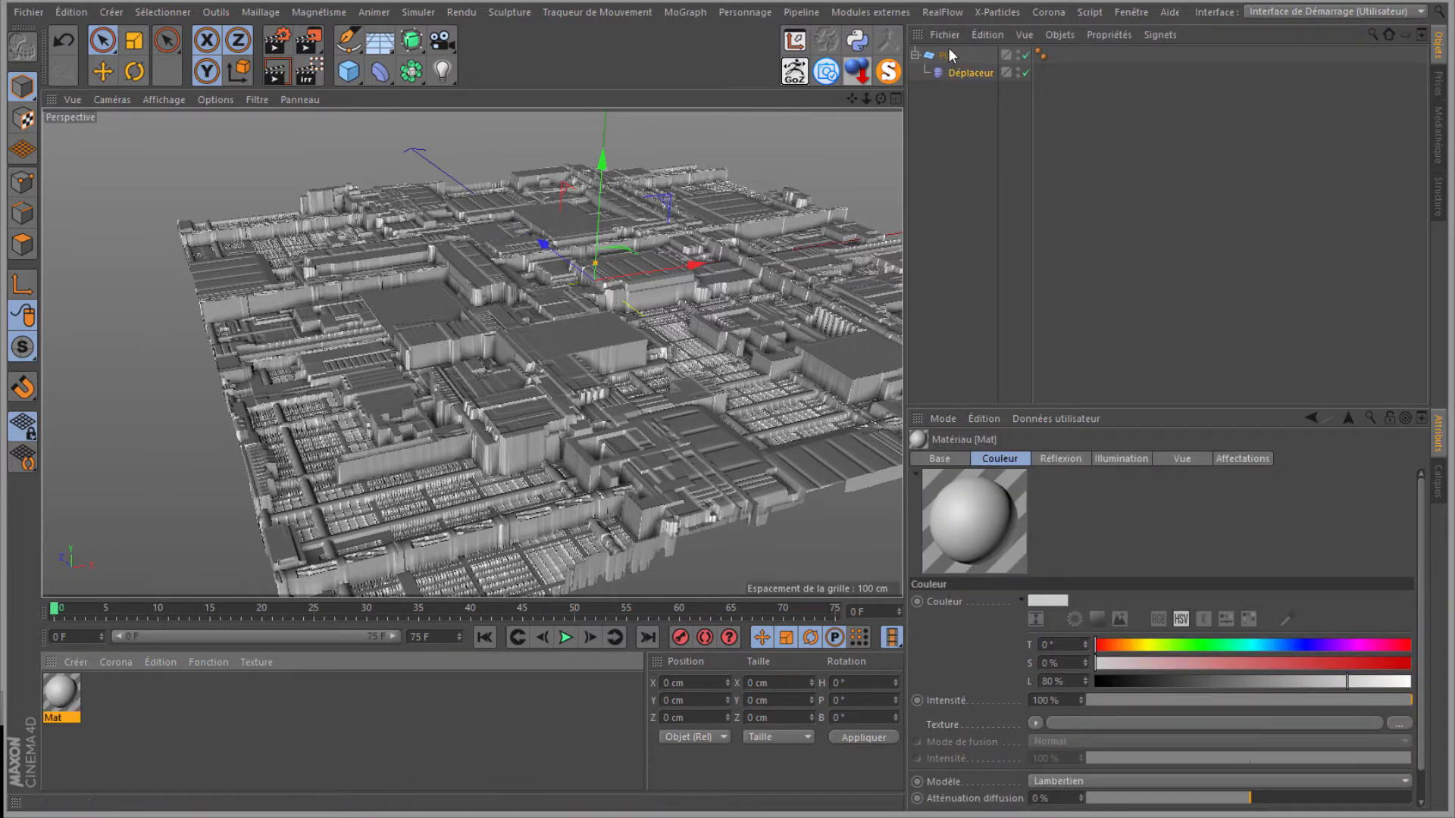
pyautogui.click(964, 74)
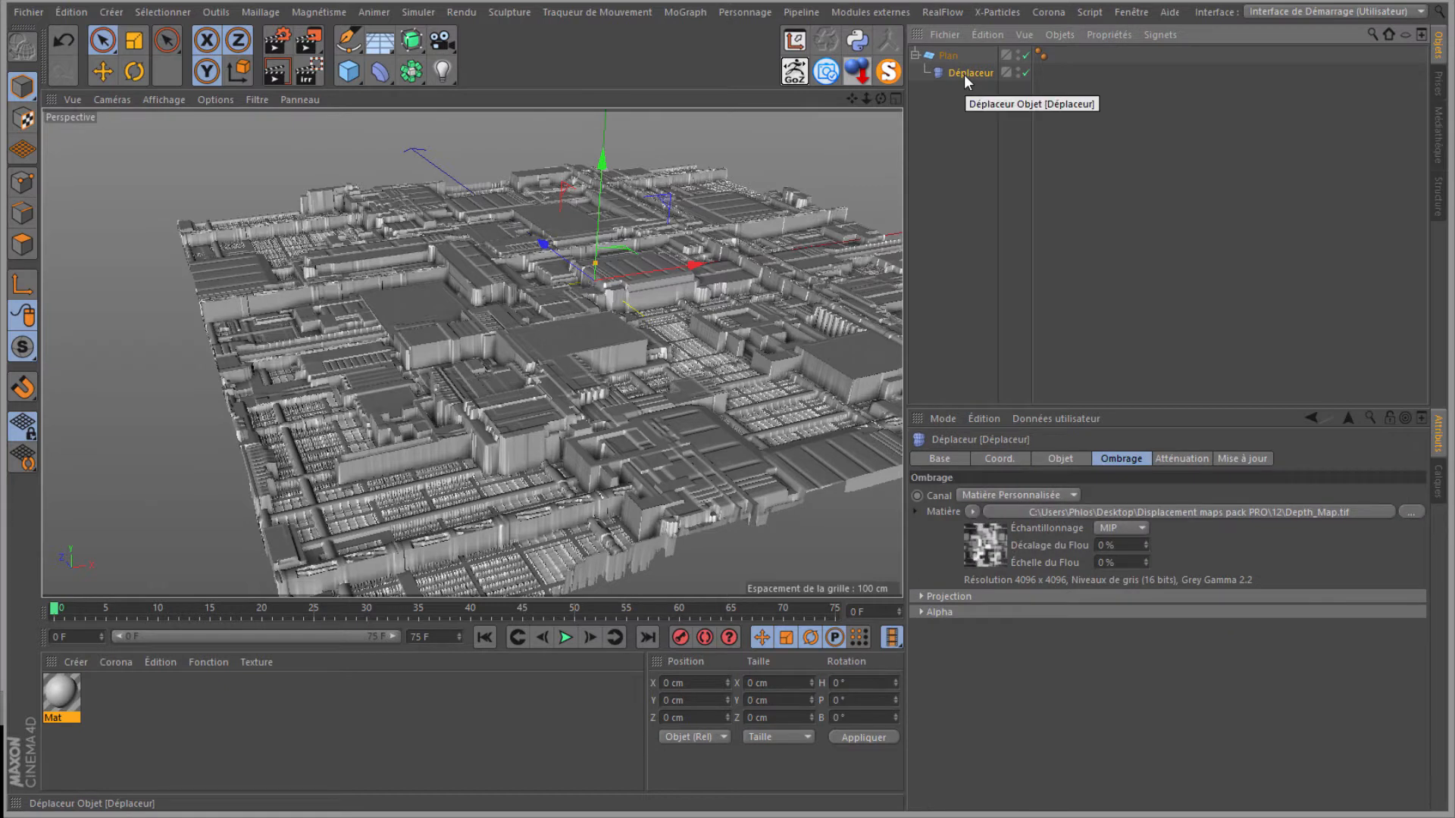
pyautogui.press('Delete')
# Step: Convert the plane into an editable polygon object and apply the material Mat to it
pyautogui.click(943, 60)
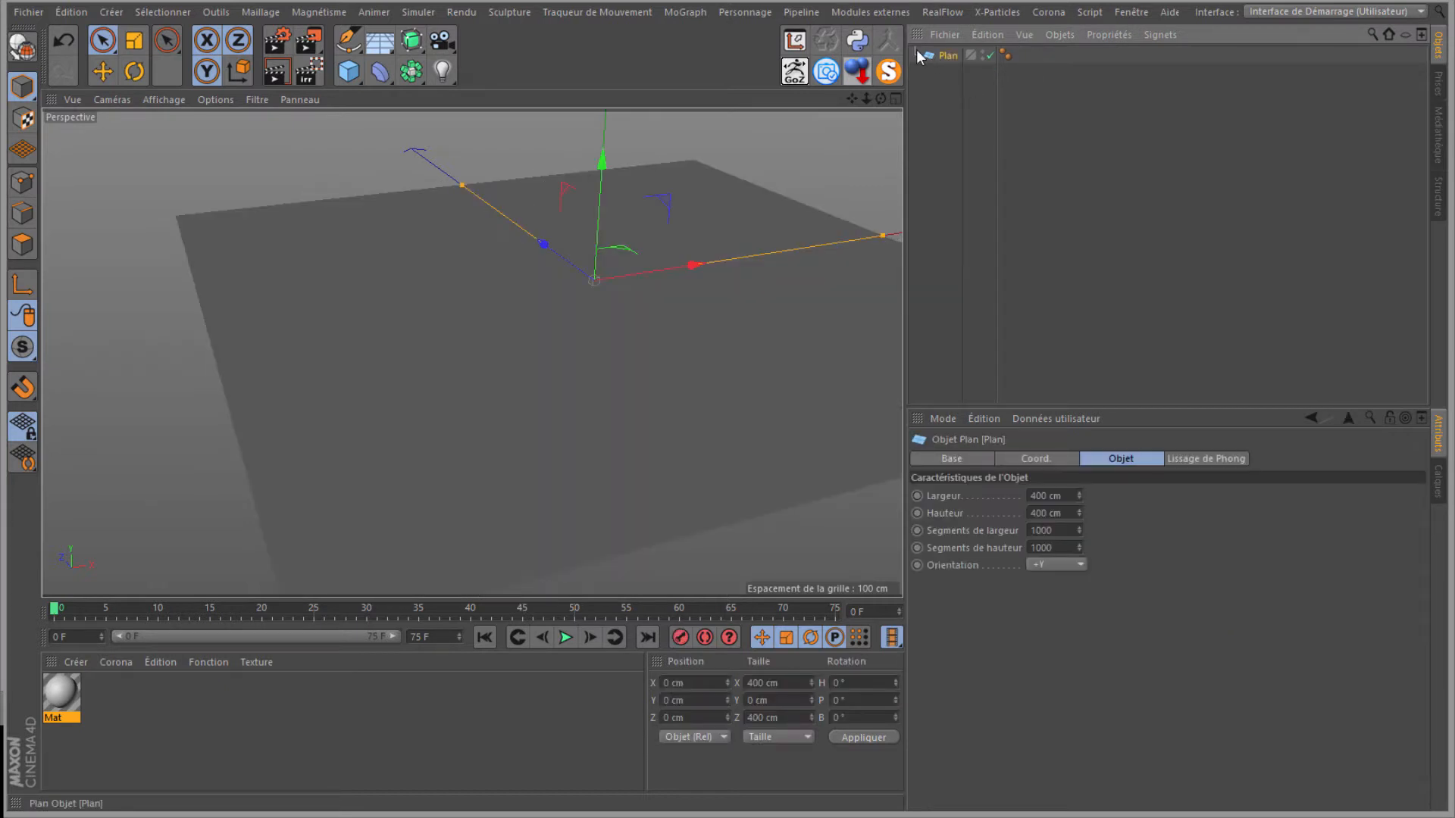
pyautogui.click(23, 48)
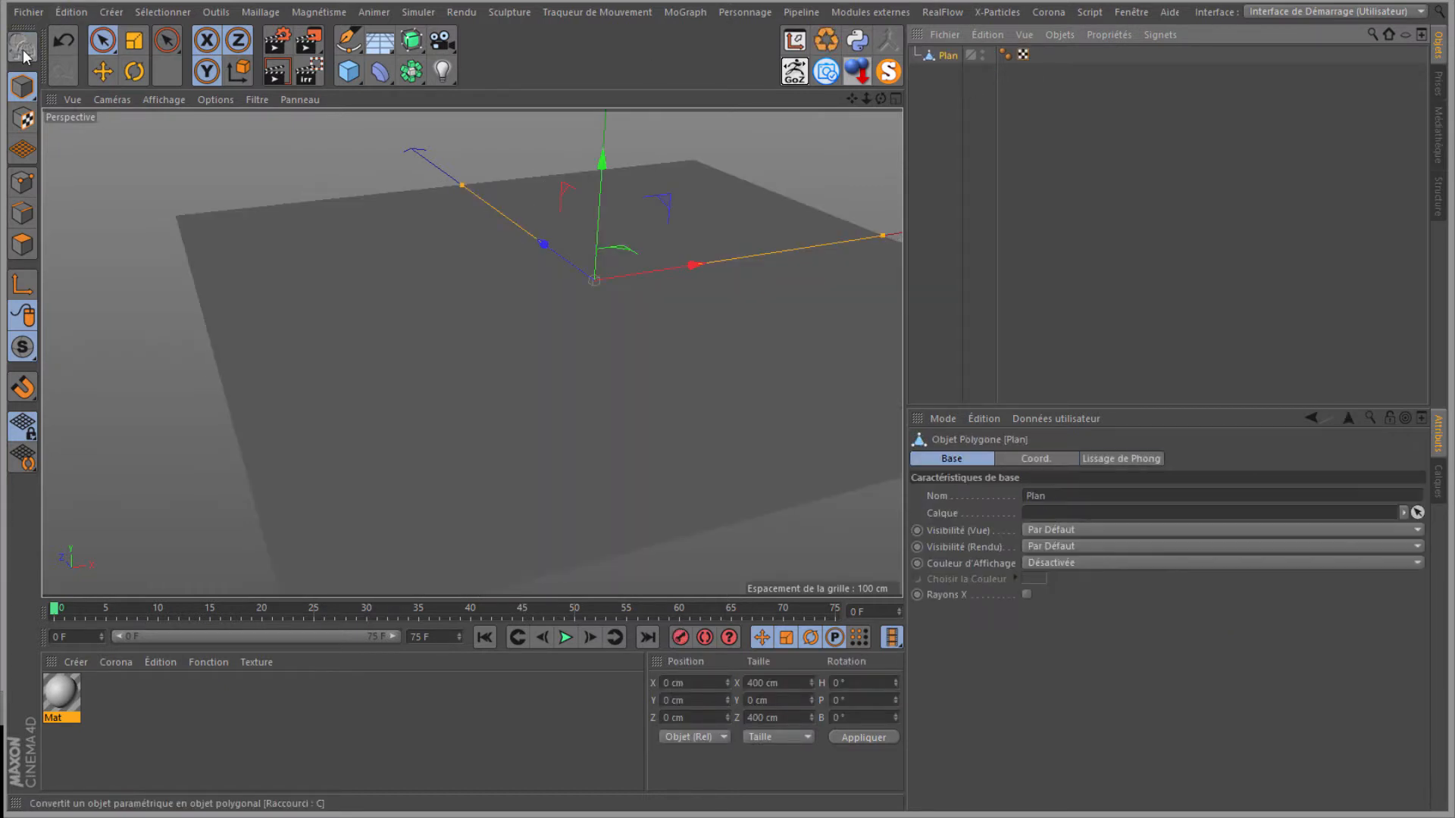
pyautogui.moveTo(64, 701); pyautogui.dragTo(961, 64)
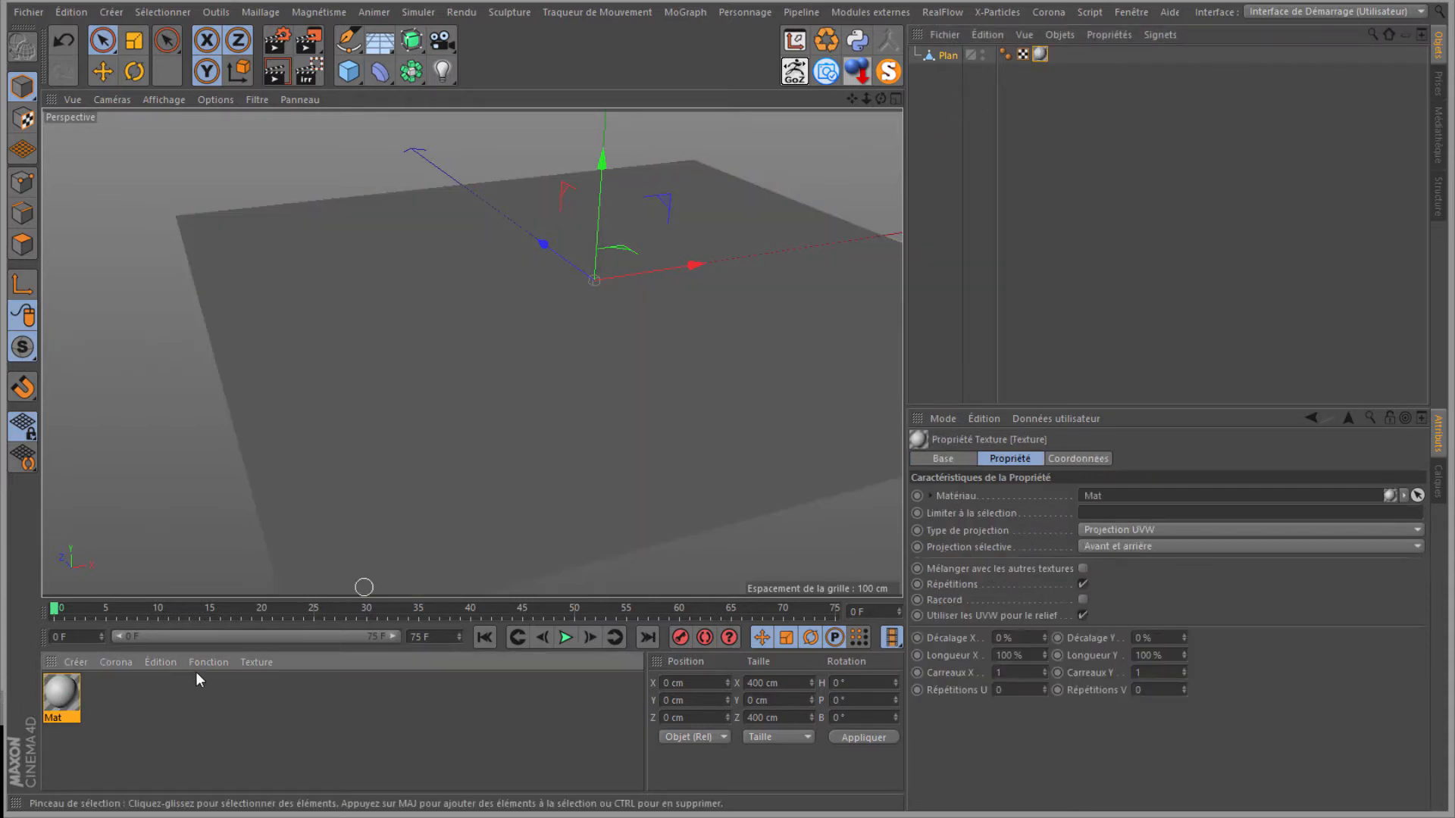
# Step: Enable the Déplacement channel of the material Mat and load Depth_Map.tif as its texture without copying it to the project location
pyautogui.click(61, 703)
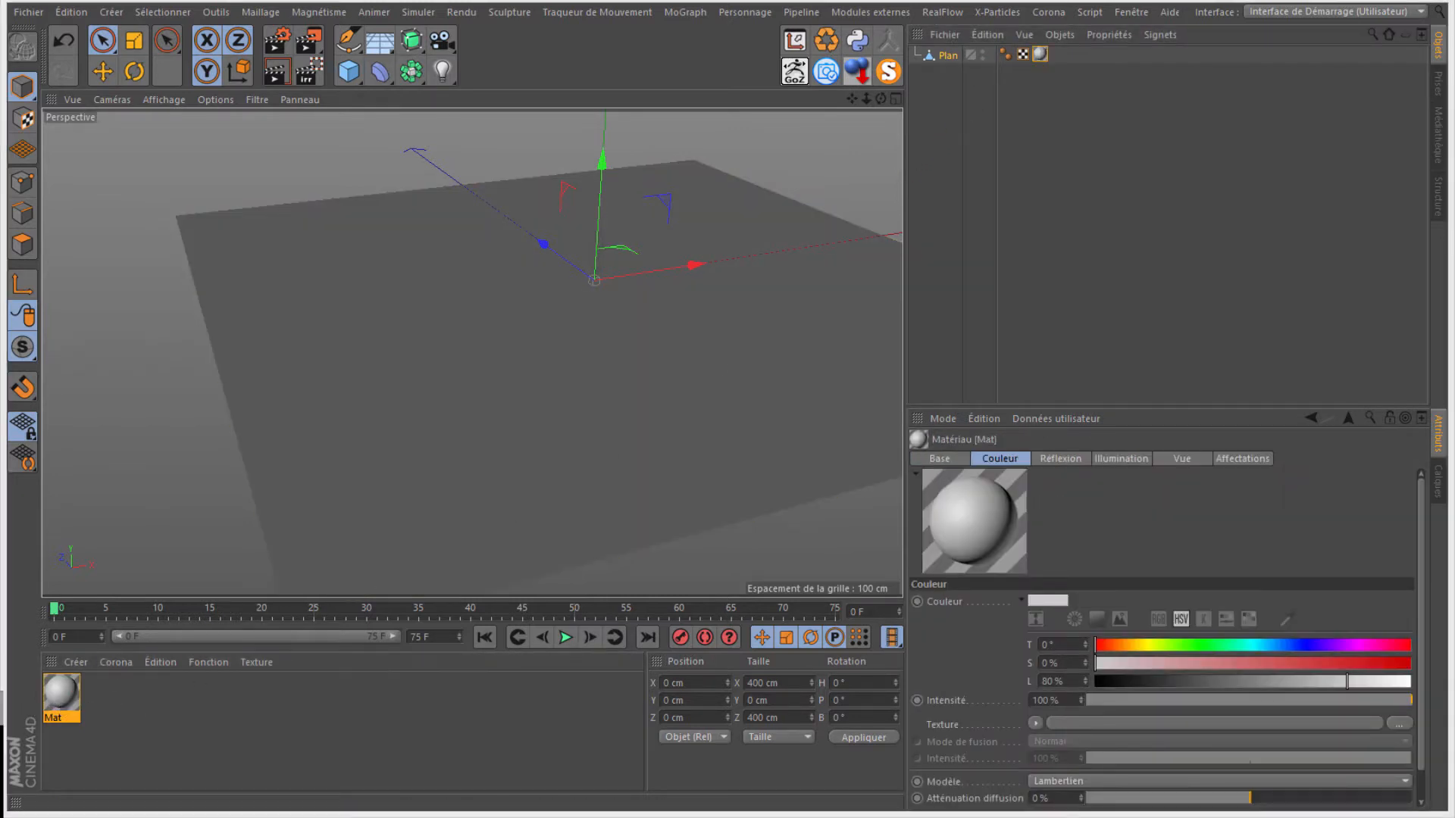
pyautogui.doubleClick(60, 695)
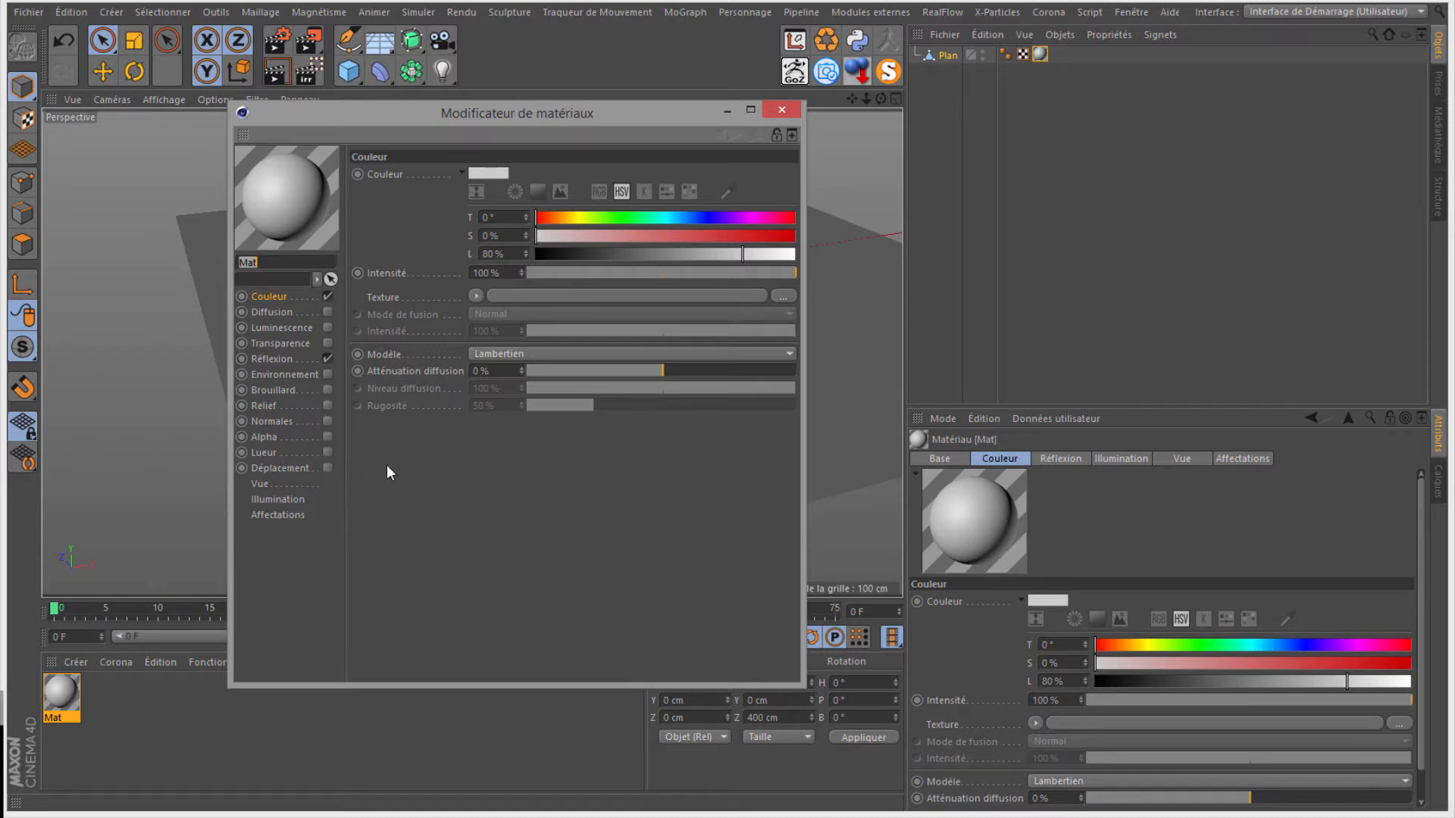
pyautogui.click(327, 468)
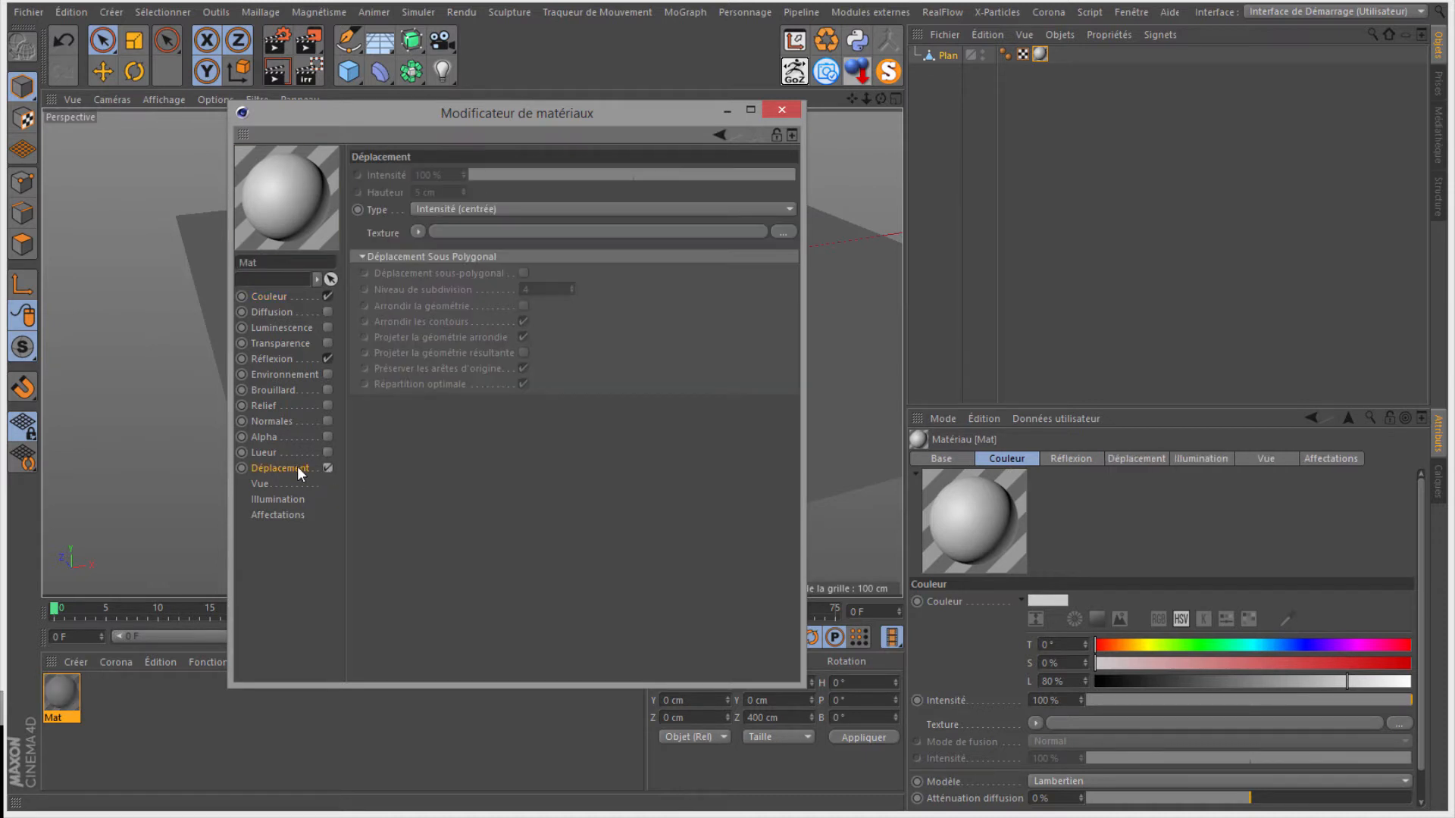
pyautogui.click(418, 232)
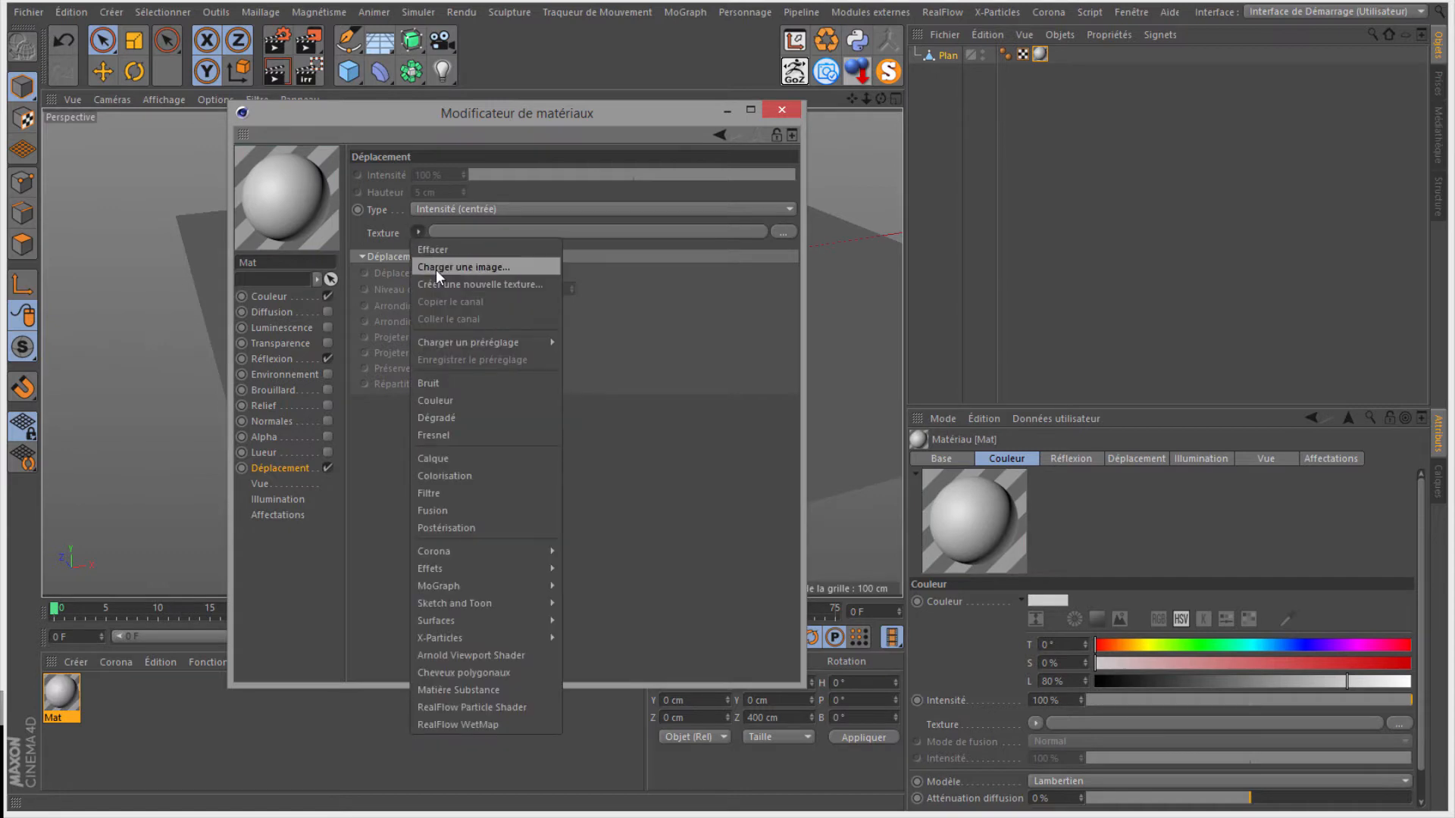
pyautogui.click(435, 270)
pyautogui.click(438, 260)
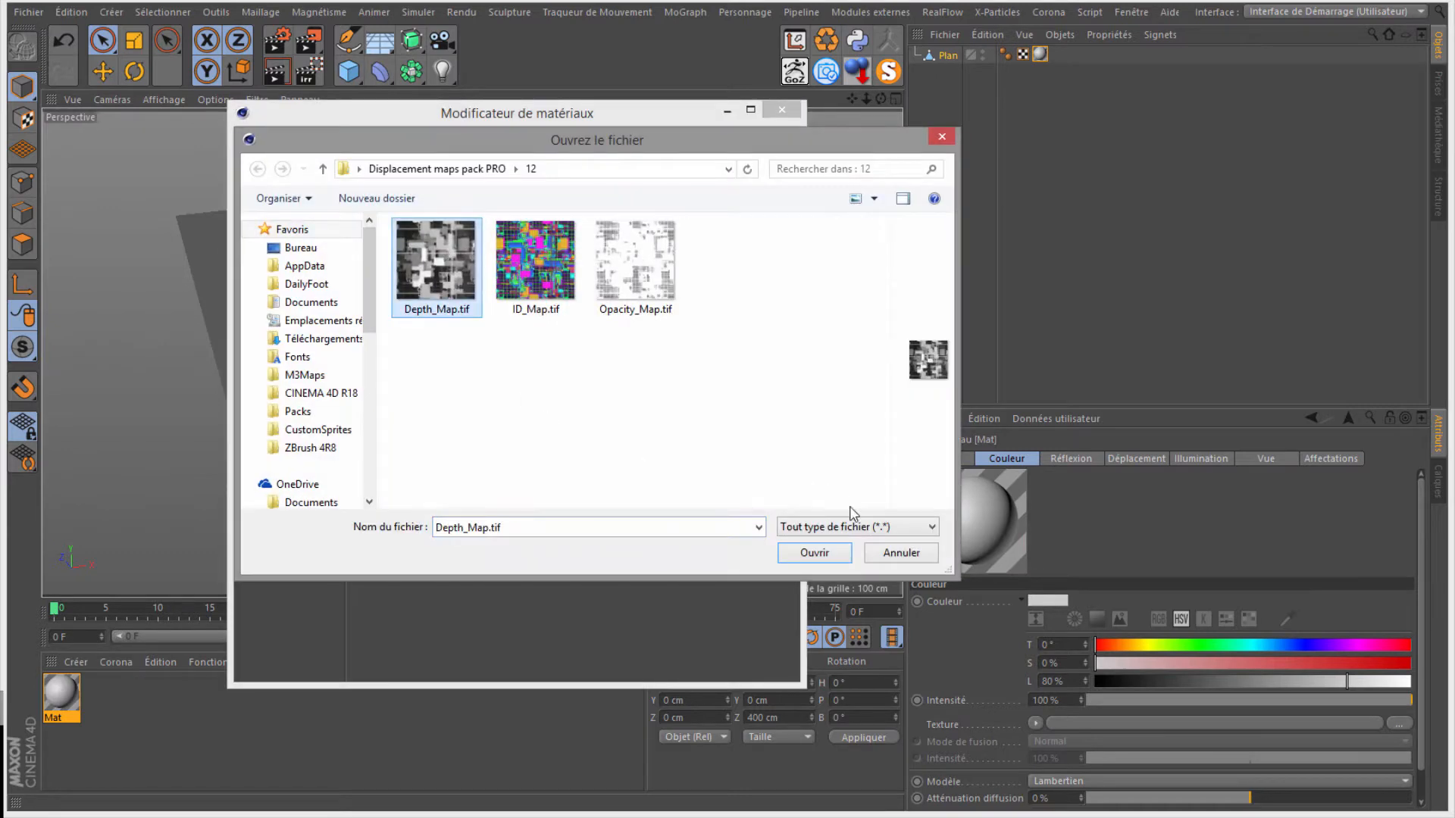
pyautogui.click(815, 558)
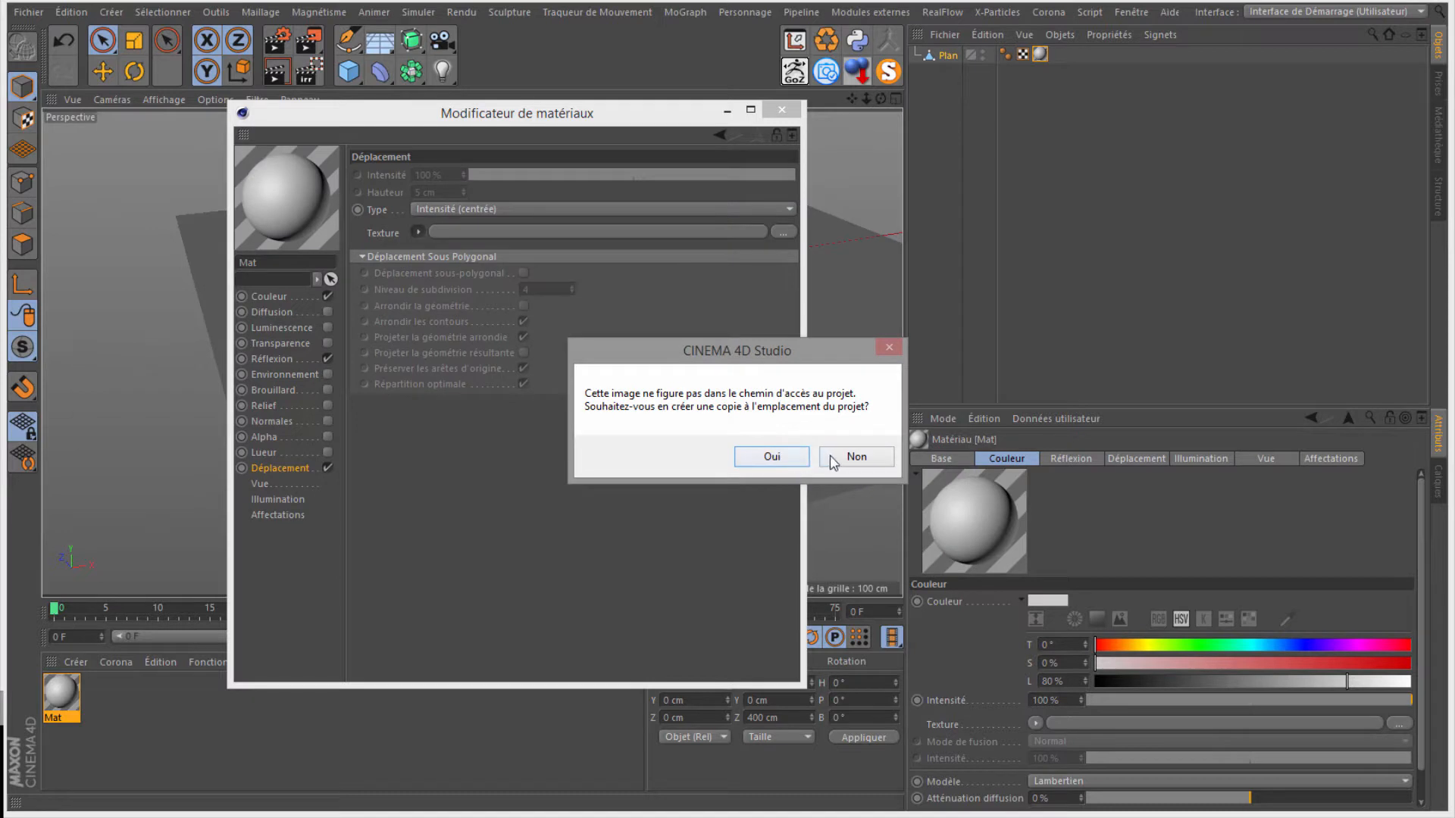
pyautogui.click(843, 459)
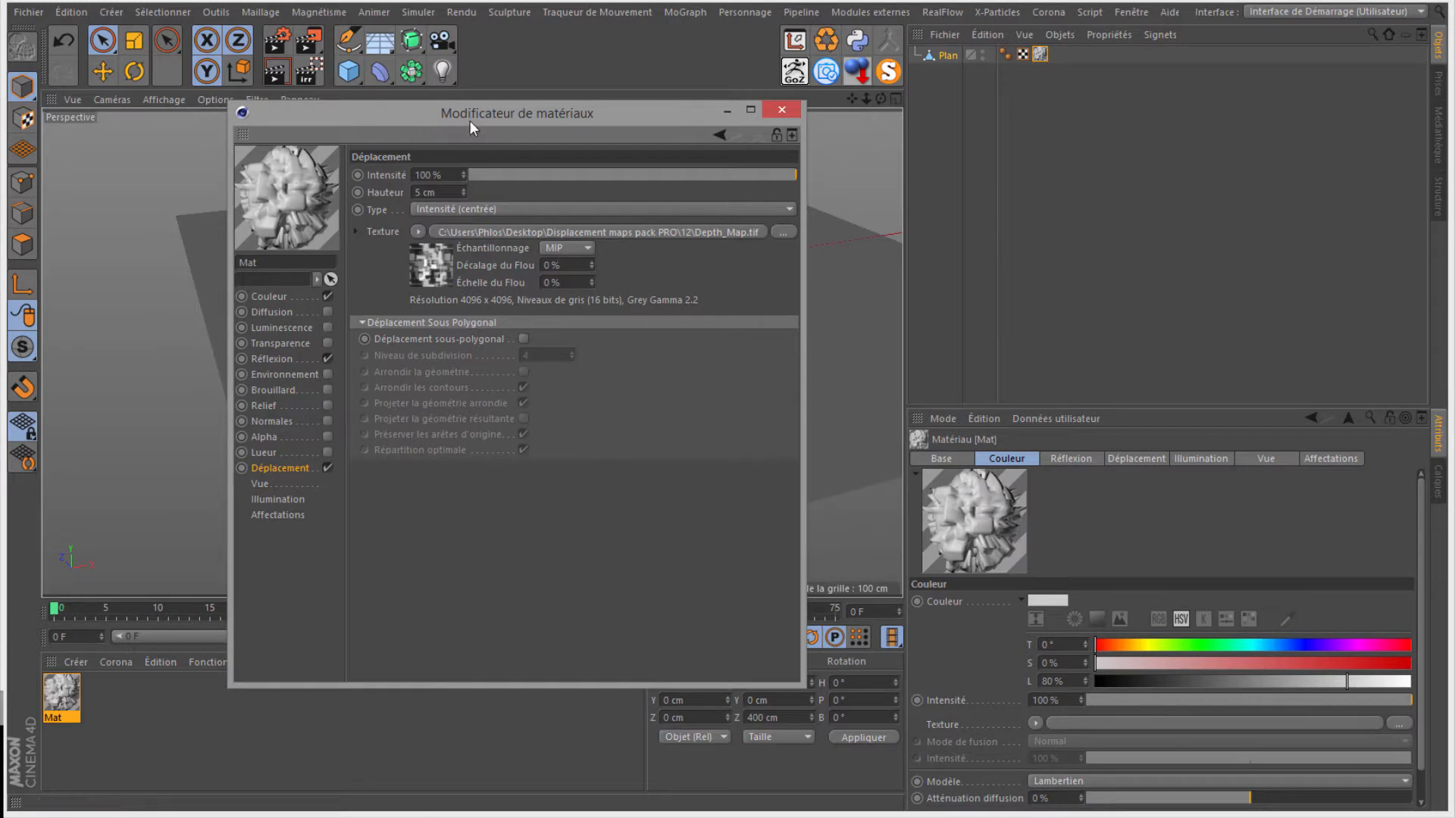
# Step: Check the displacement height against the depth map in Photoshop and switch back to CINEMA 4D
pyautogui.moveTo(470, 115); pyautogui.dragTo(971, 112)
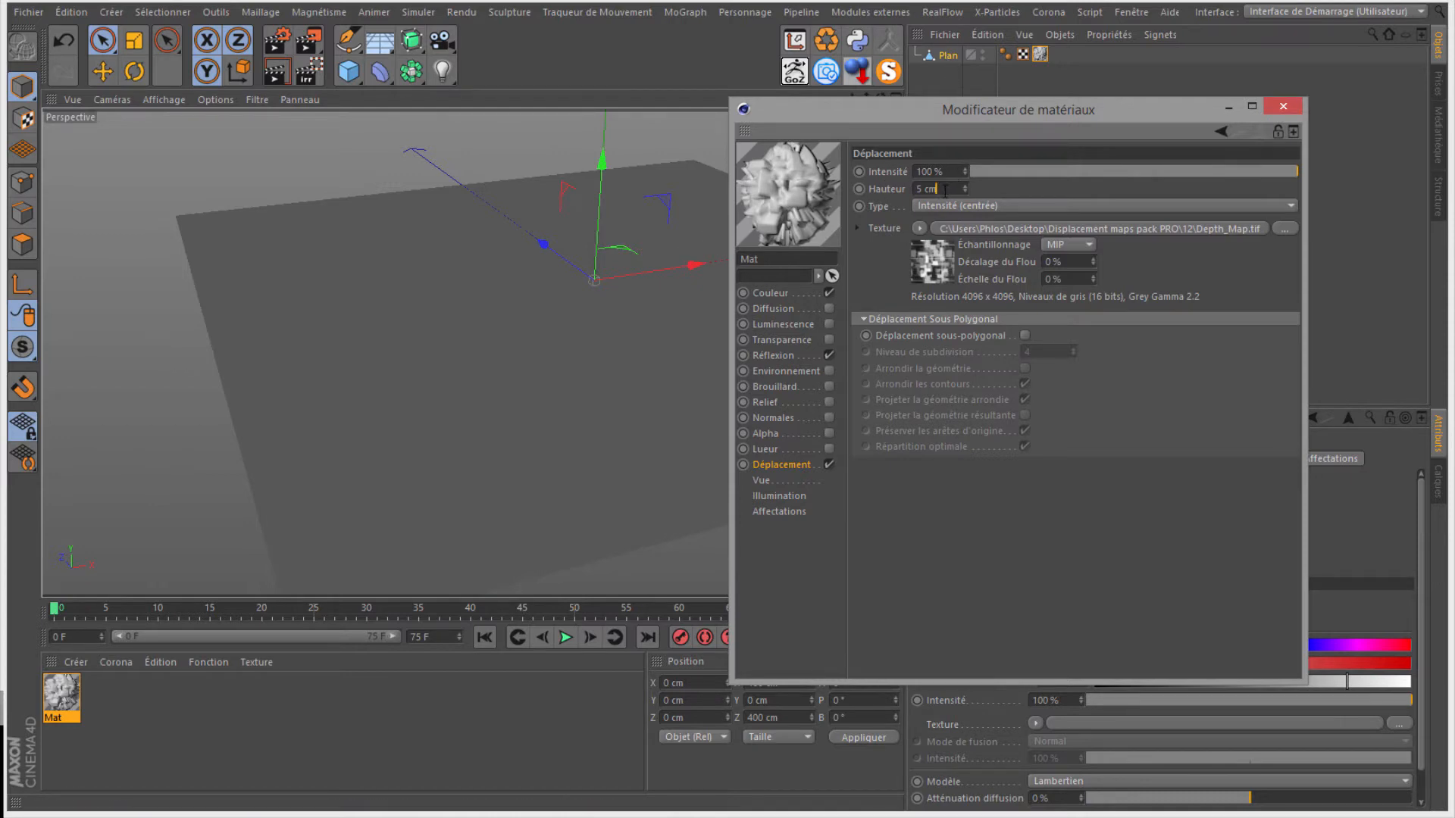
pyautogui.moveTo(945, 191); pyautogui.dragTo(913, 191)
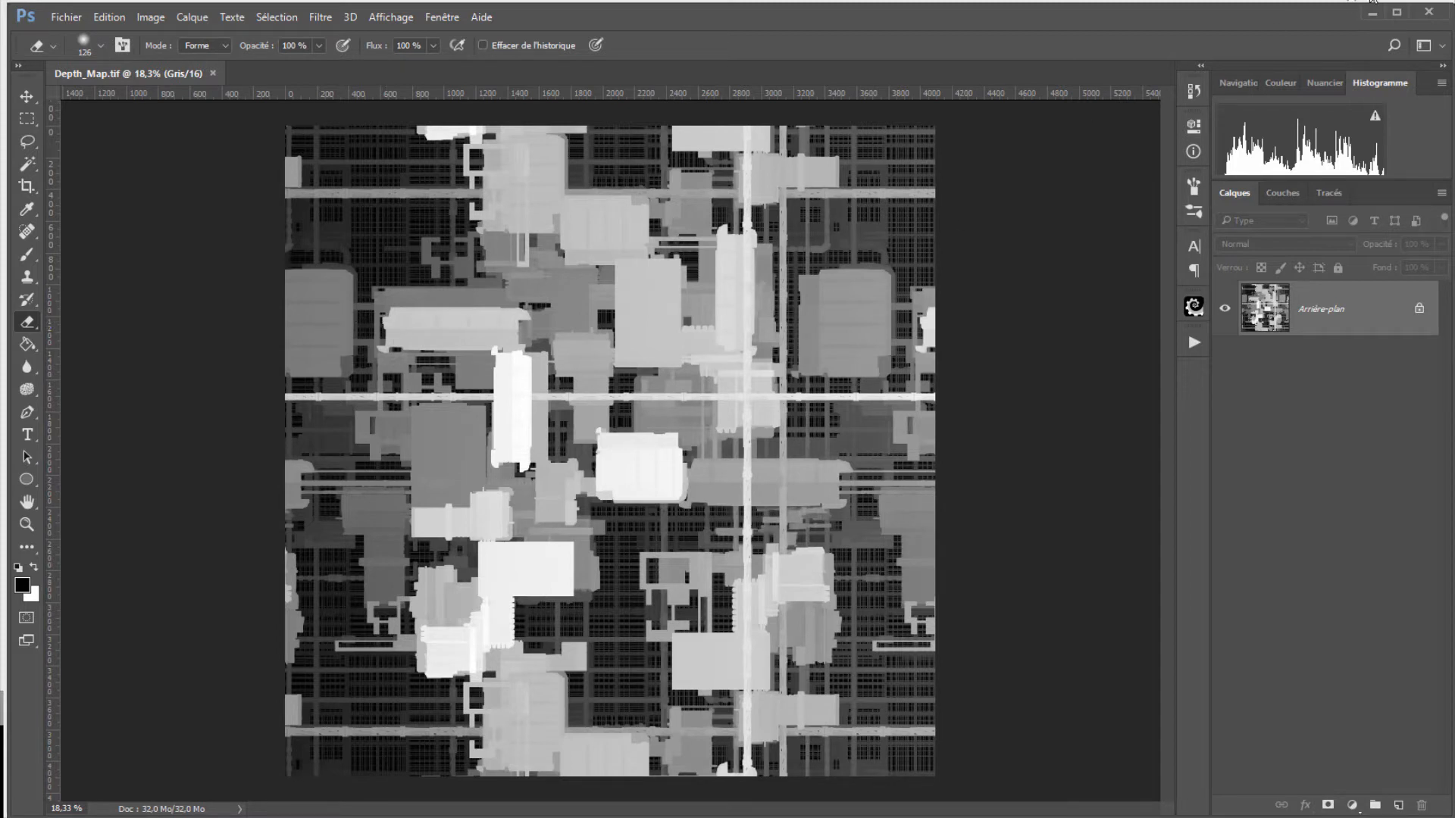
pyautogui.moveTo(588, 805)
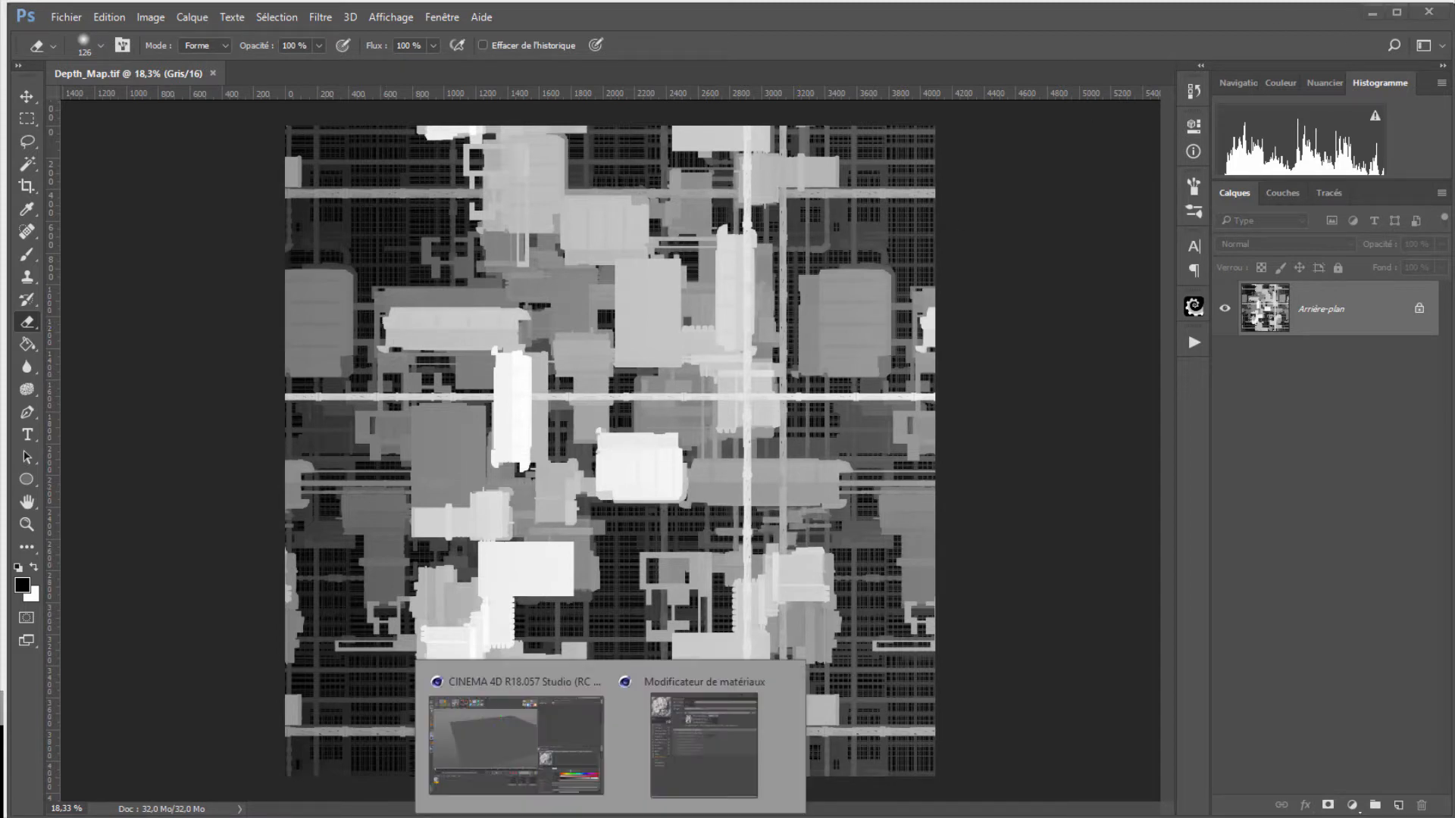
pyautogui.click(527, 738)
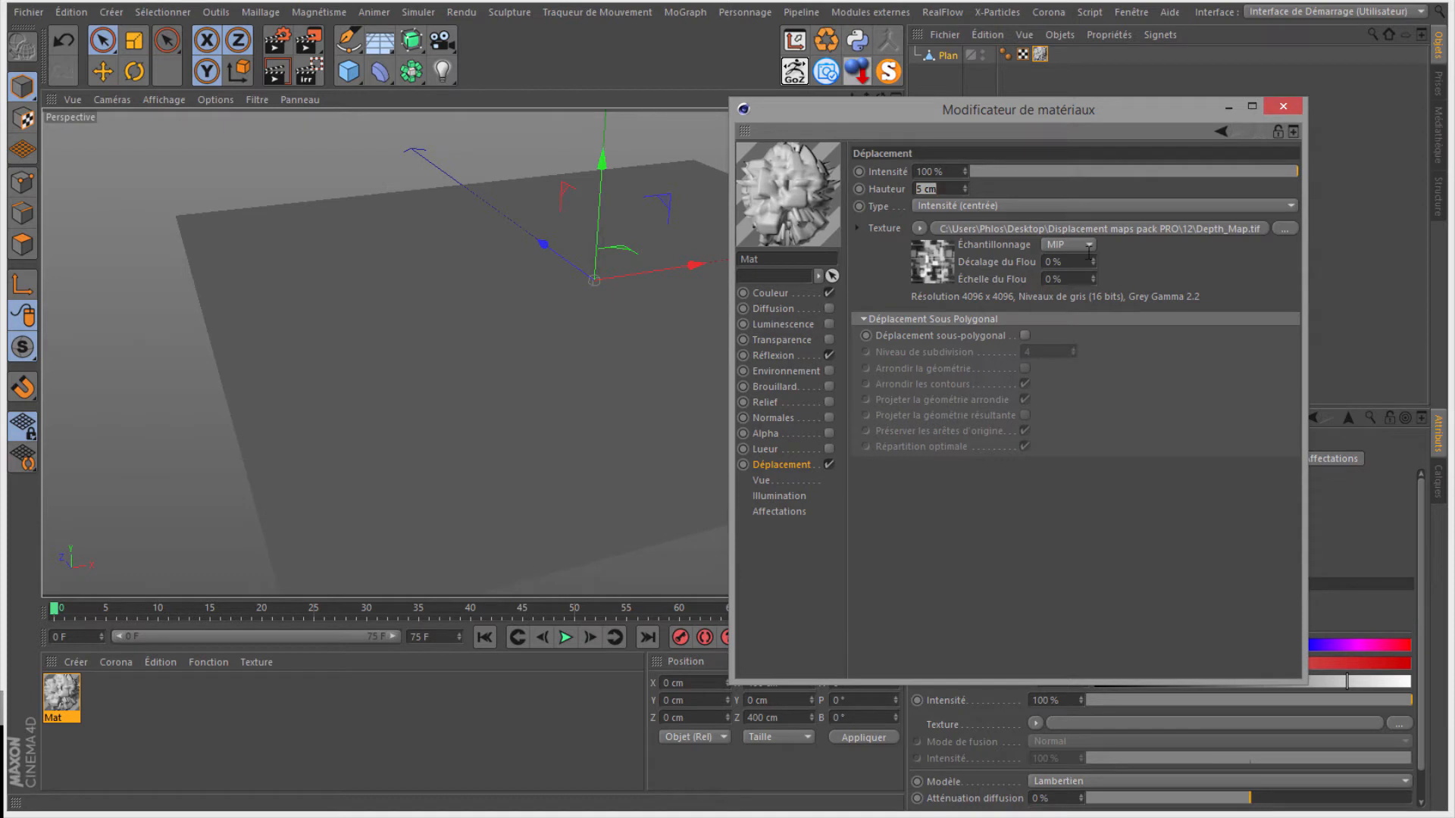
# Step: Enable sub-polygonal displacement for the material with a subdivision level of 2 and close the material editor
pyautogui.click(1024, 335)
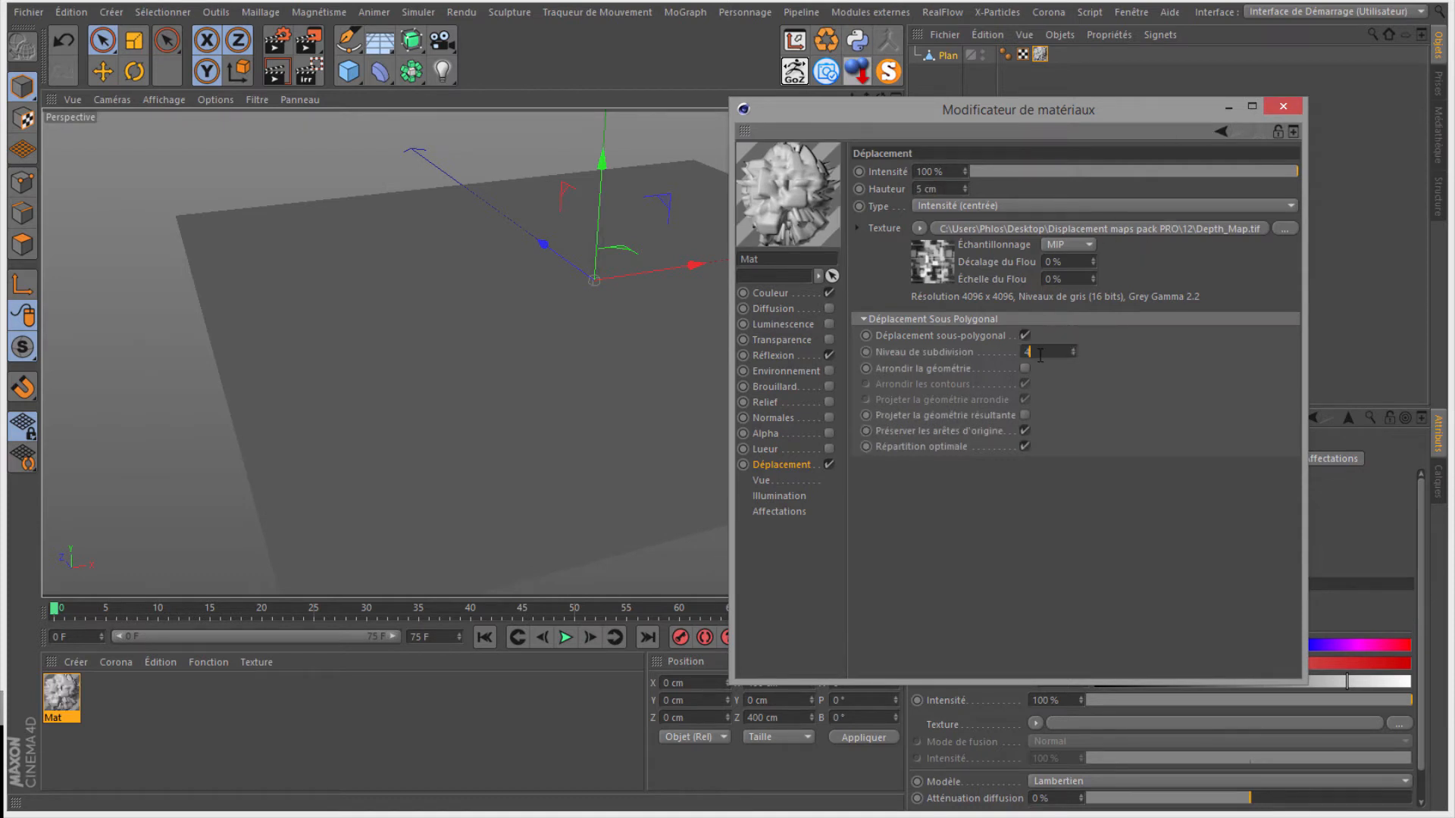
pyautogui.press('Tab')
pyautogui.press('Return')
pyautogui.moveTo(872, 114); pyautogui.dragTo(837, 237)
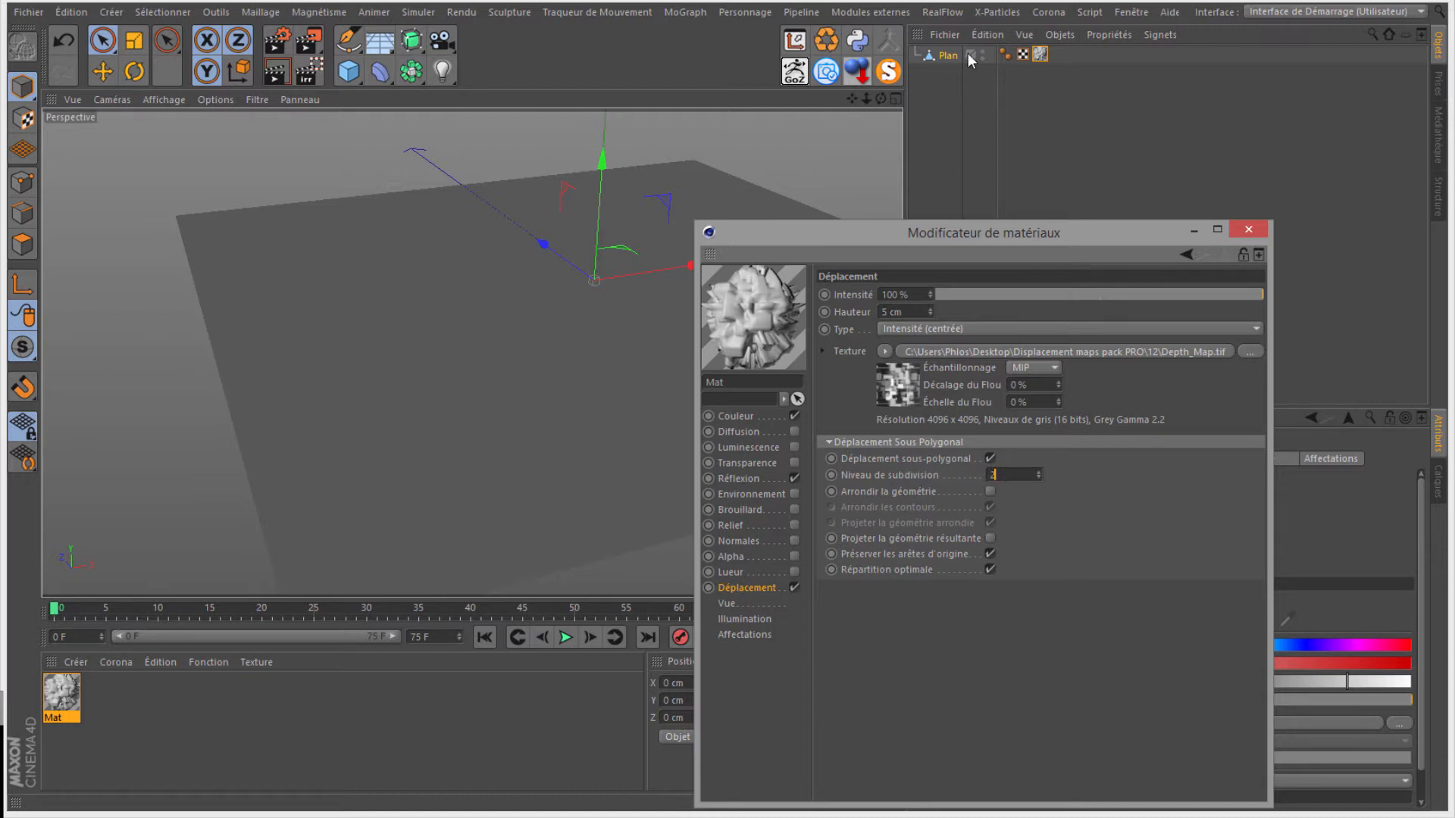
pyautogui.click(1249, 240)
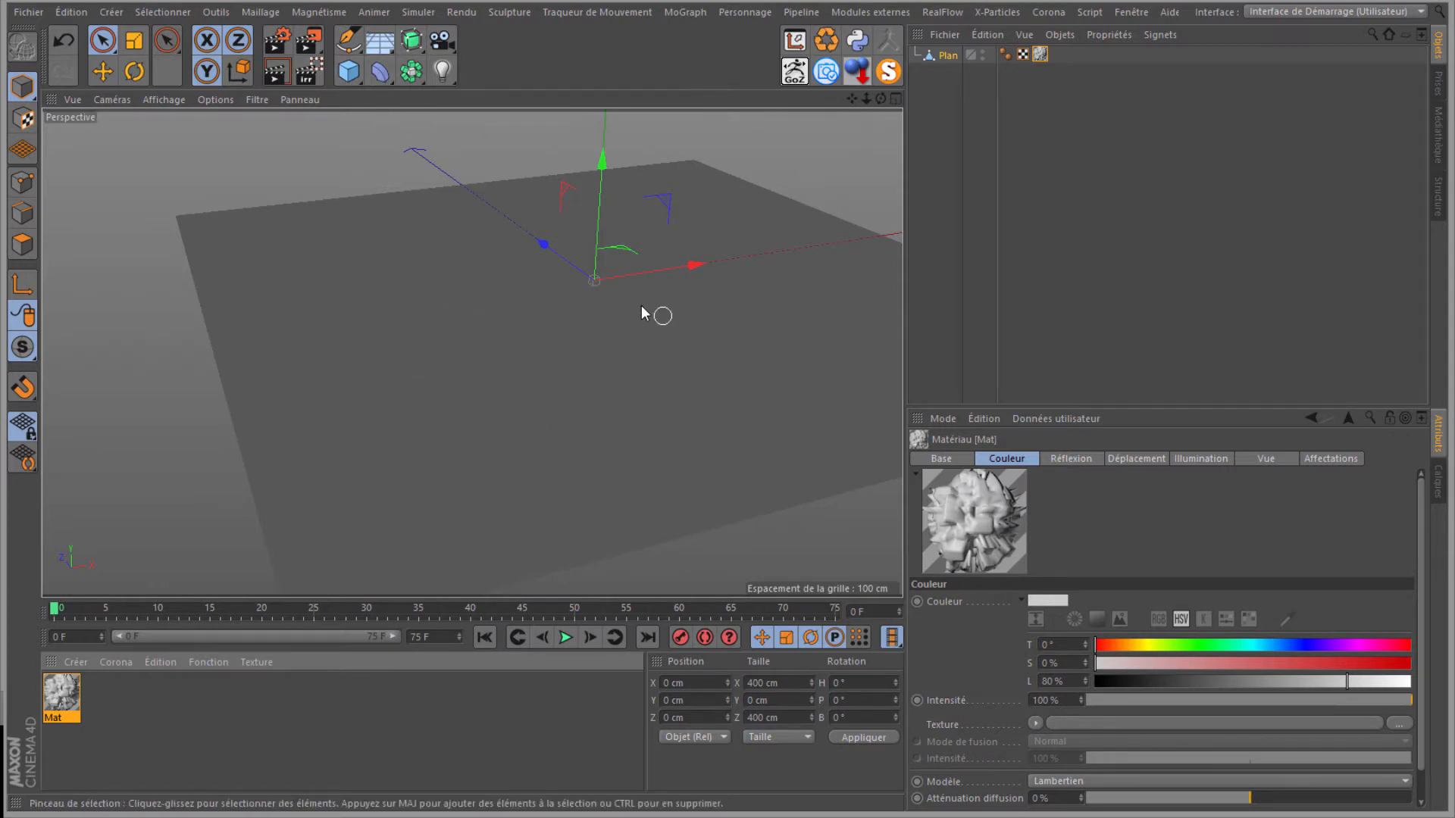
# Step: Reopen the editor of the material Mat, turn off sub-polygonal displacement and render the active view to preview the displaced plane
pyautogui.keyDown('alt'); pyautogui.moveTo(730, 384); pyautogui.dragTo(506, 357, button='middle'); pyautogui.keyUp('alt')
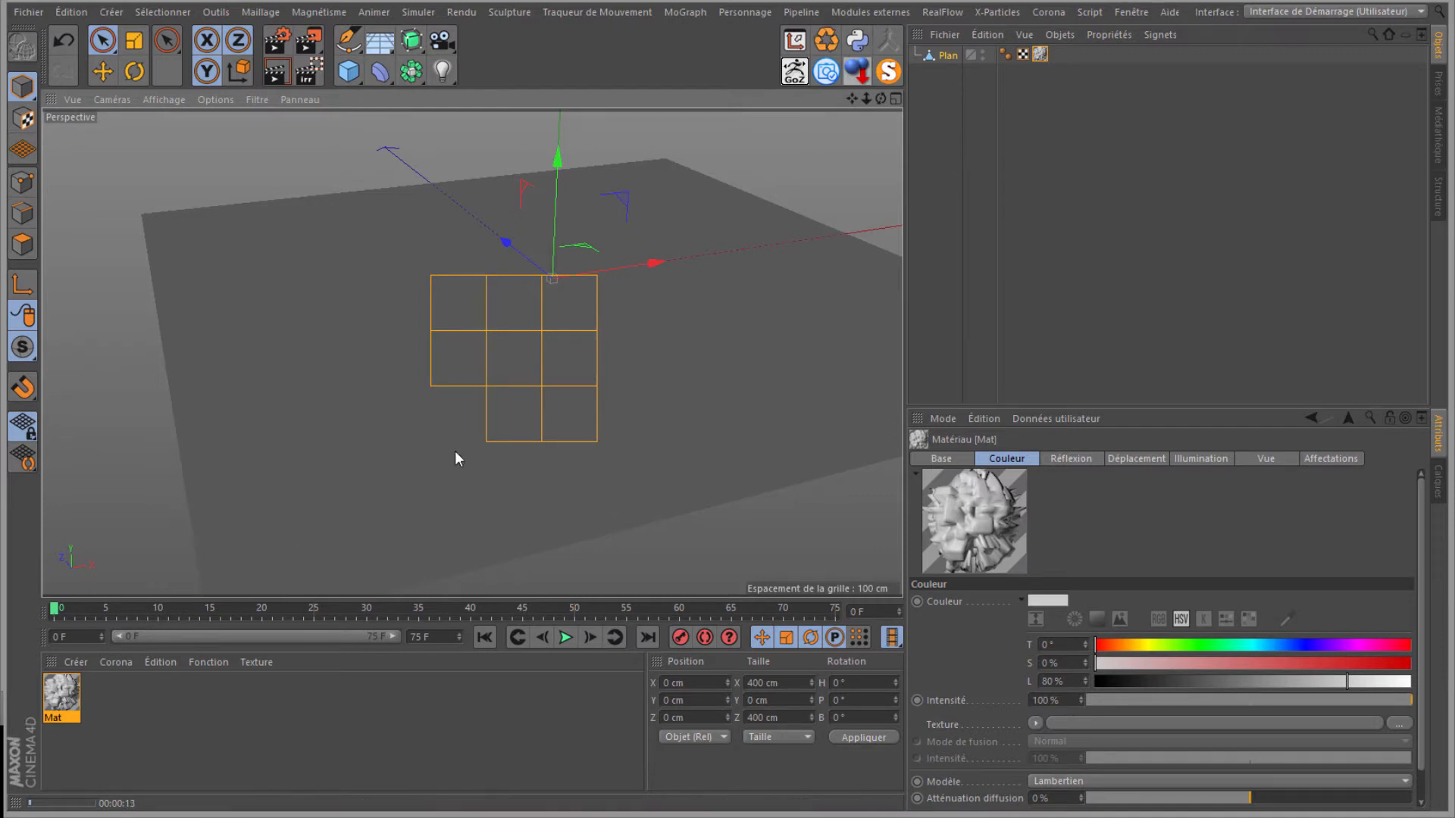
pyautogui.click(64, 705)
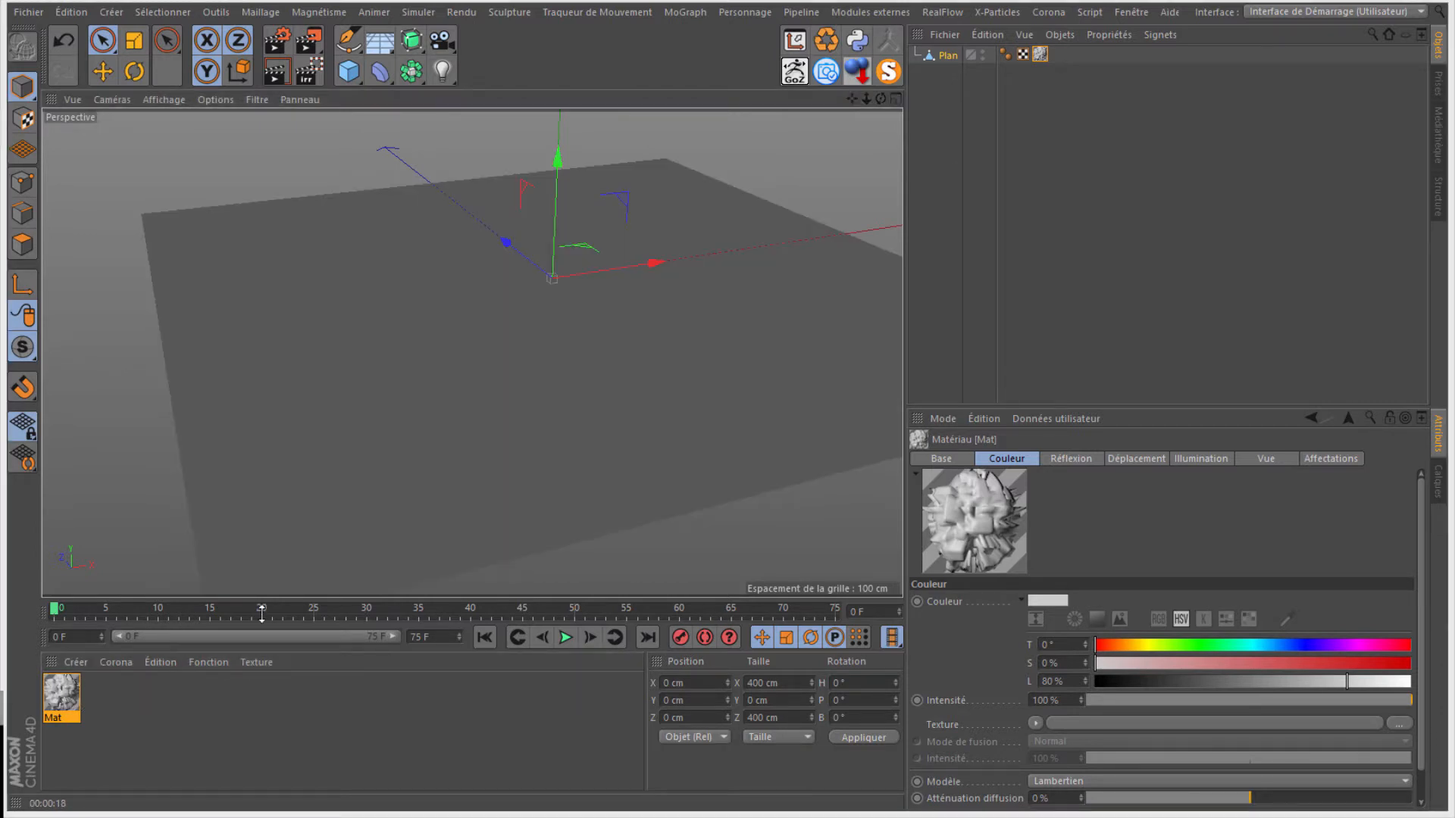
pyautogui.doubleClick(62, 698)
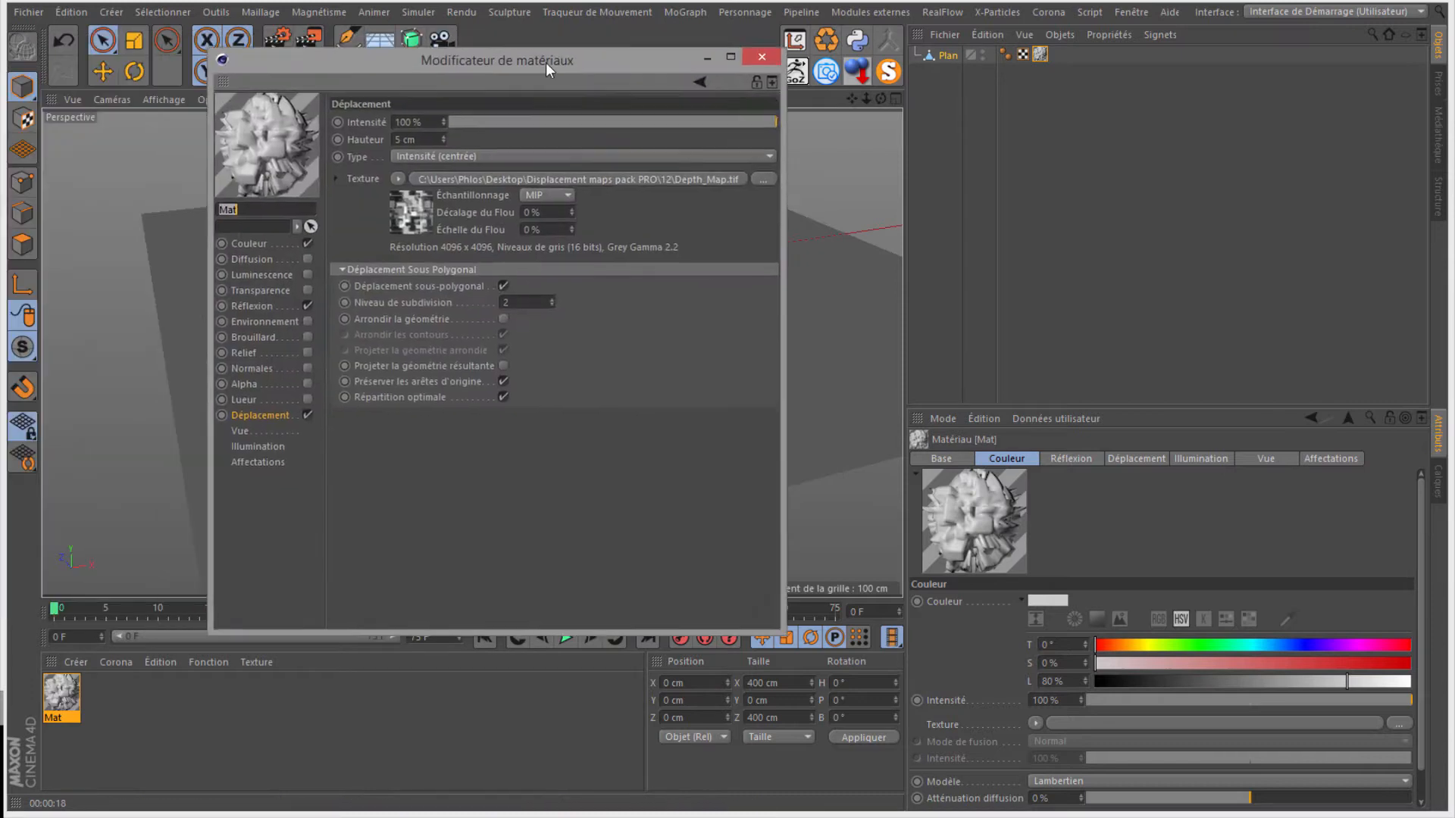
pyautogui.moveTo(528, 64); pyautogui.dragTo(1051, 178)
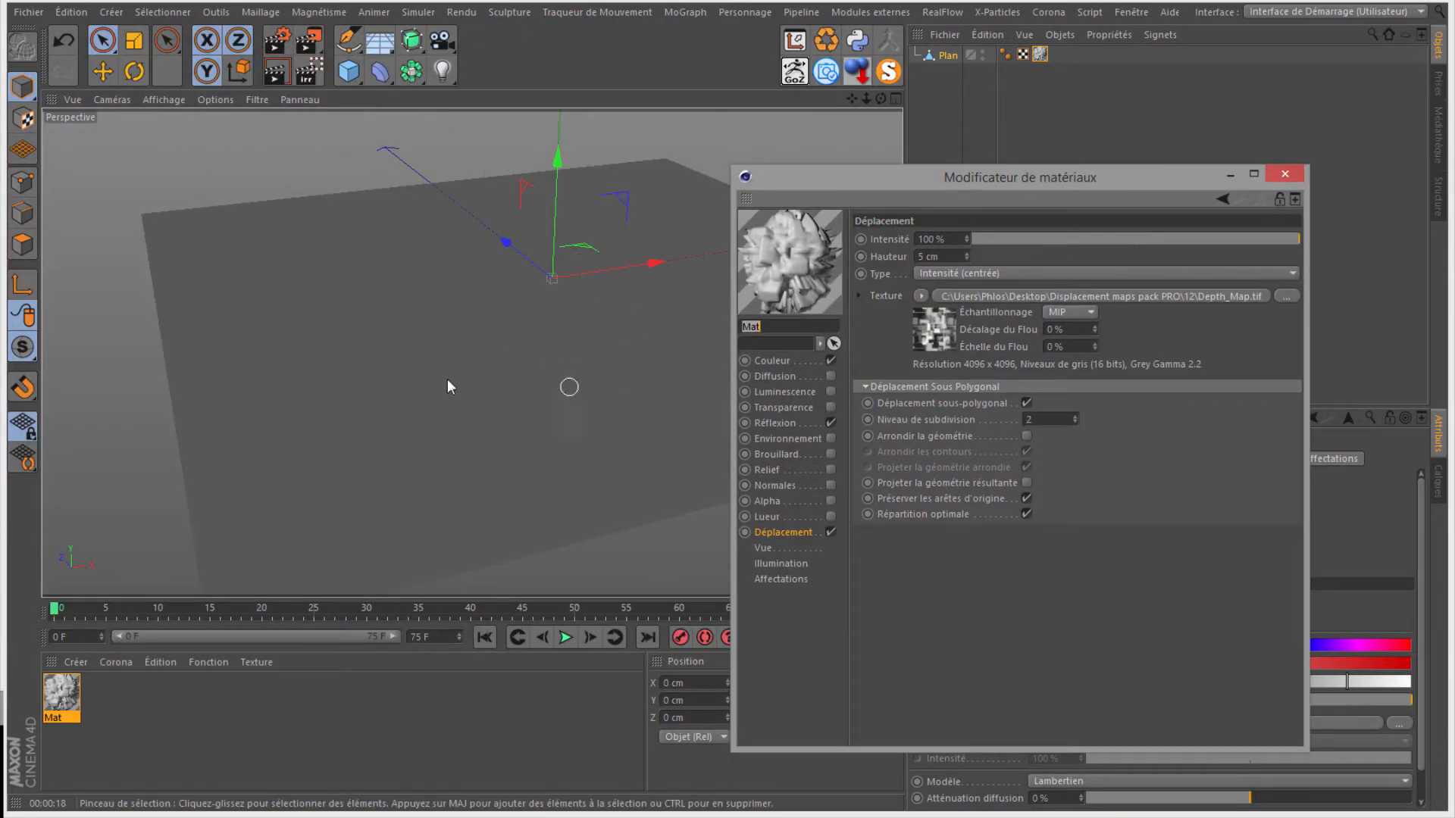
pyautogui.hotkey('ctrl', 'r')
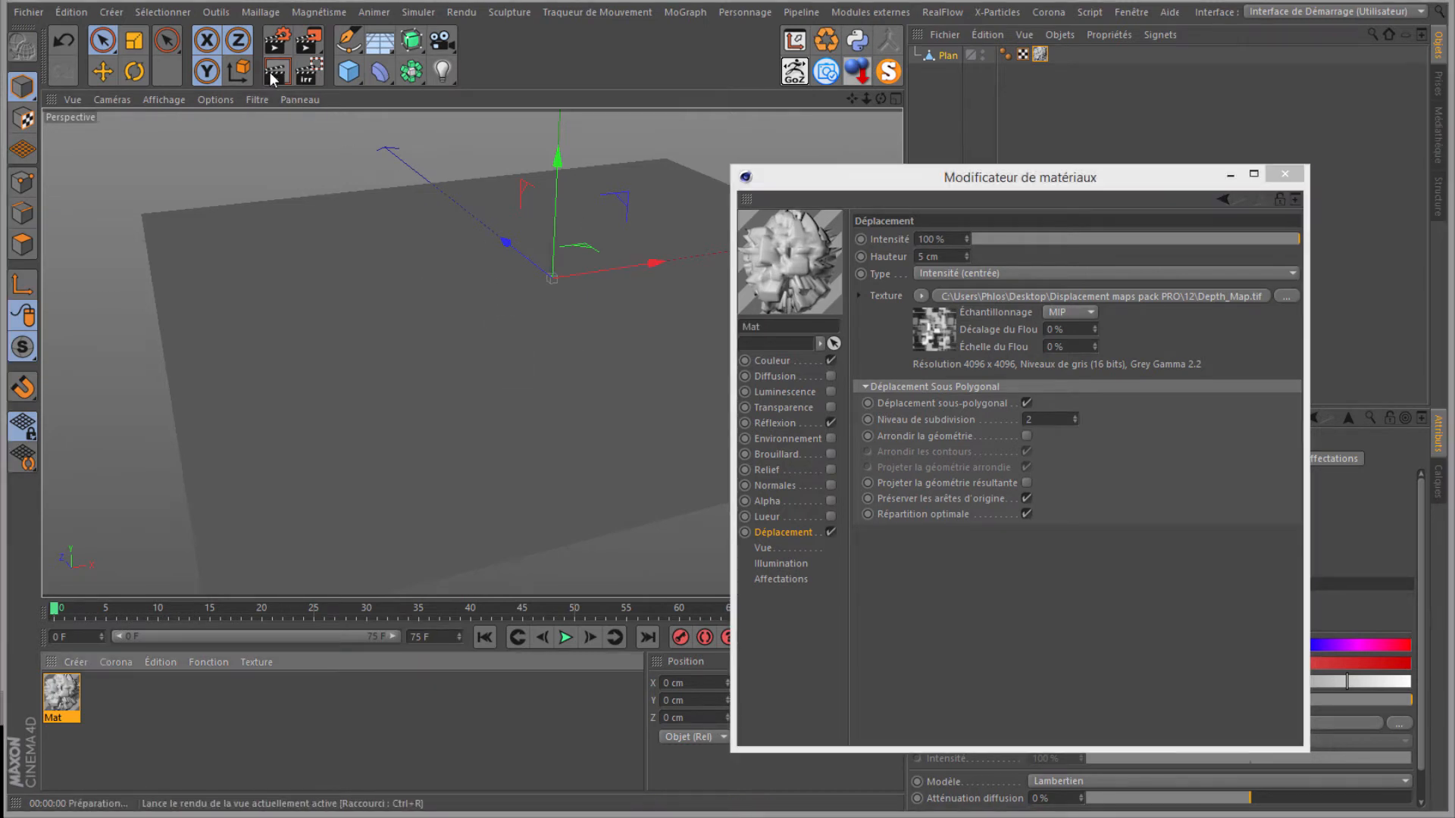
pyautogui.moveTo(916, 180); pyautogui.dragTo(1150, 171)
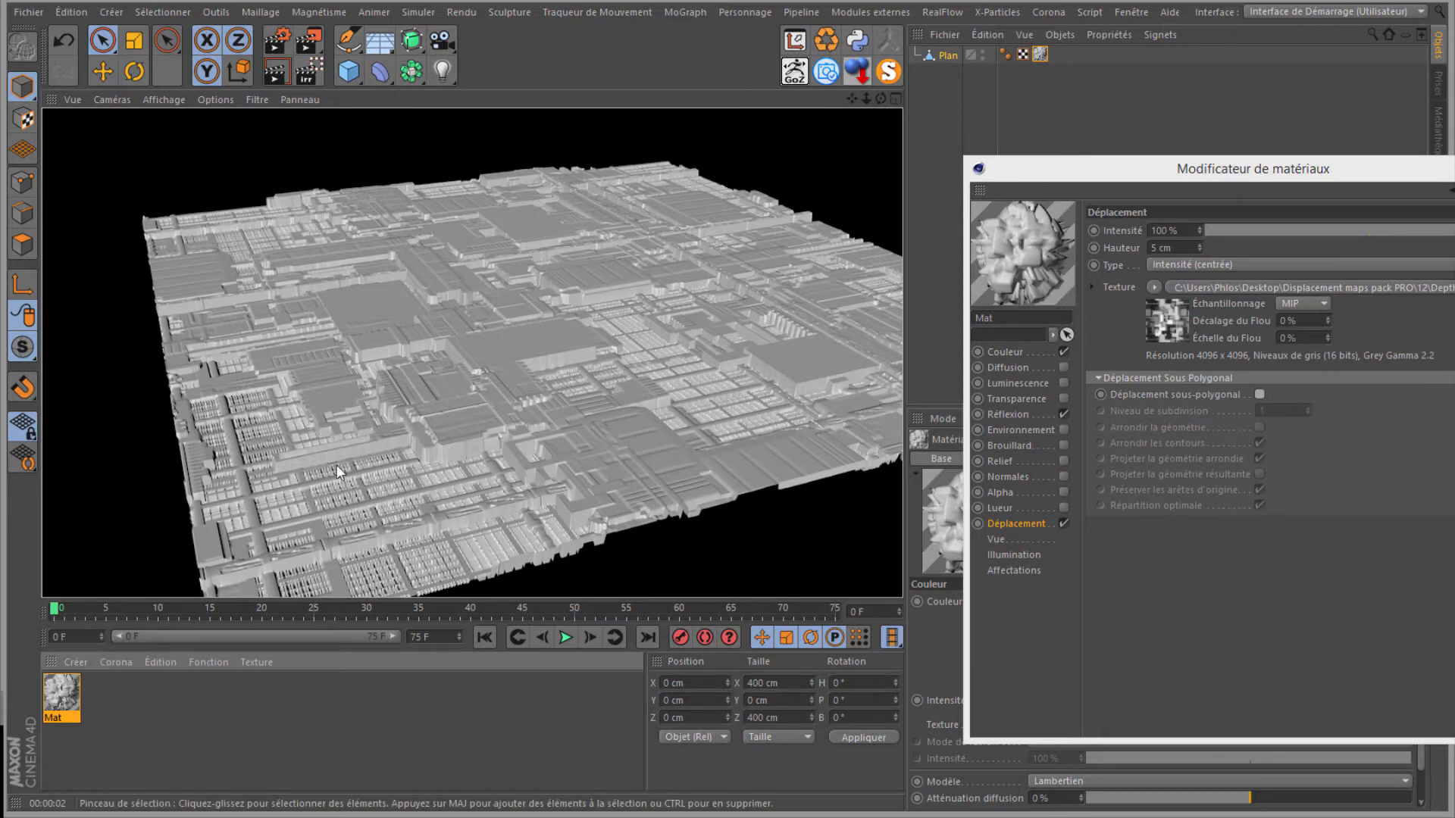
pyautogui.moveTo(881, 99); pyautogui.dragTo(674, 470)
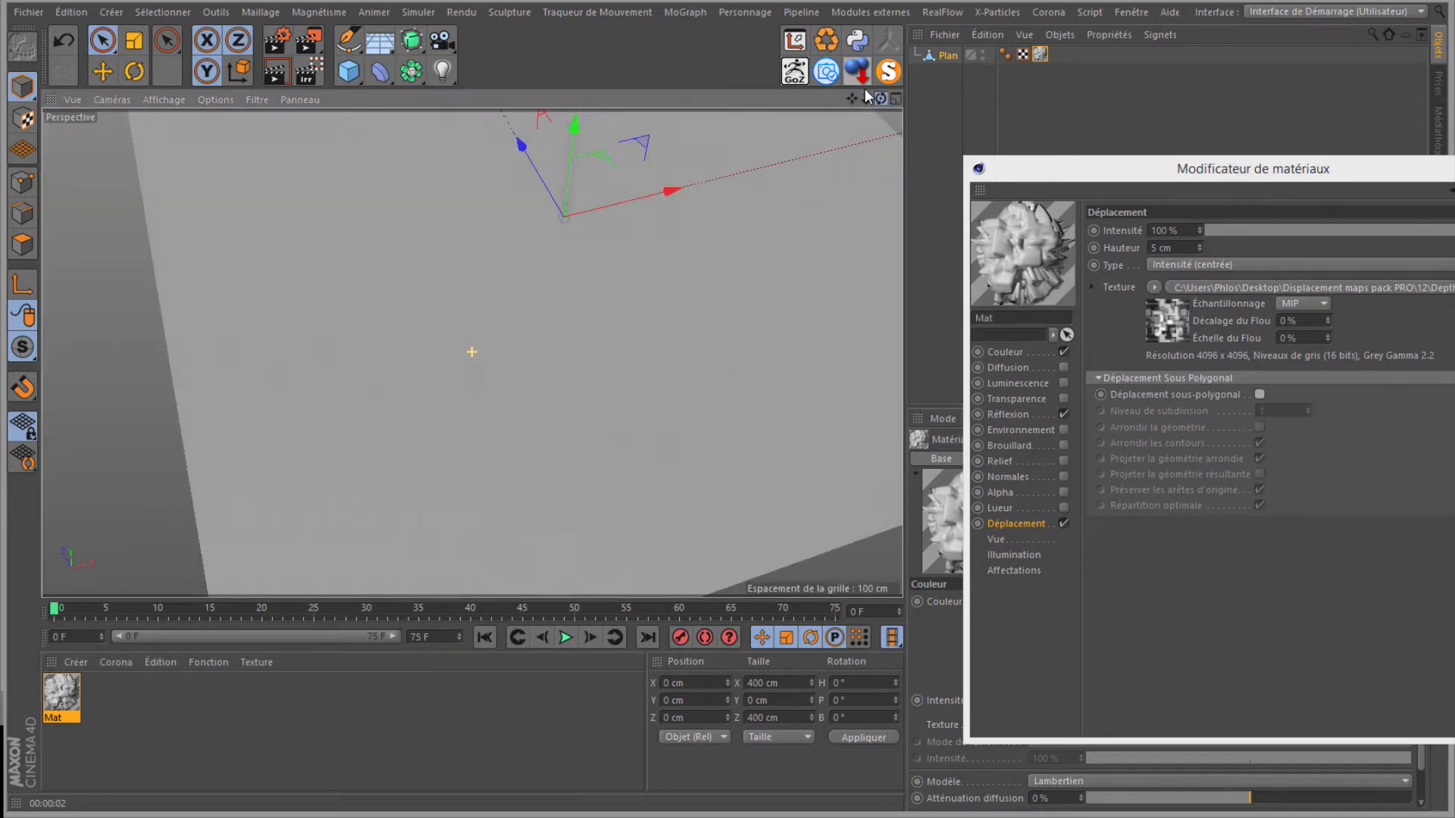
# Step: Render the displaced plane in the active view, including from a lower viewing angle
pyautogui.click(275, 72)
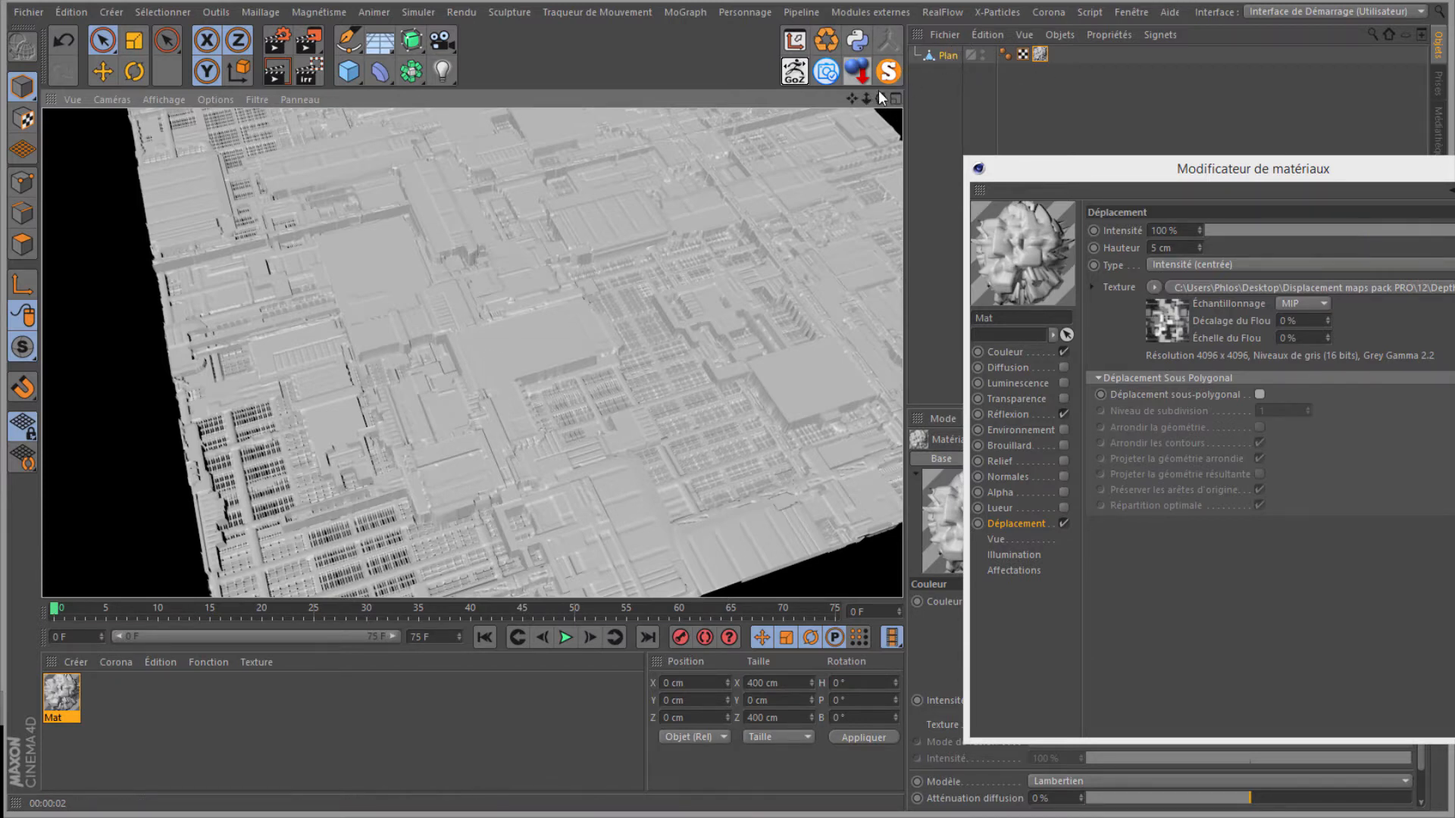
pyautogui.moveTo(882, 96); pyautogui.dragTo(712, 383)
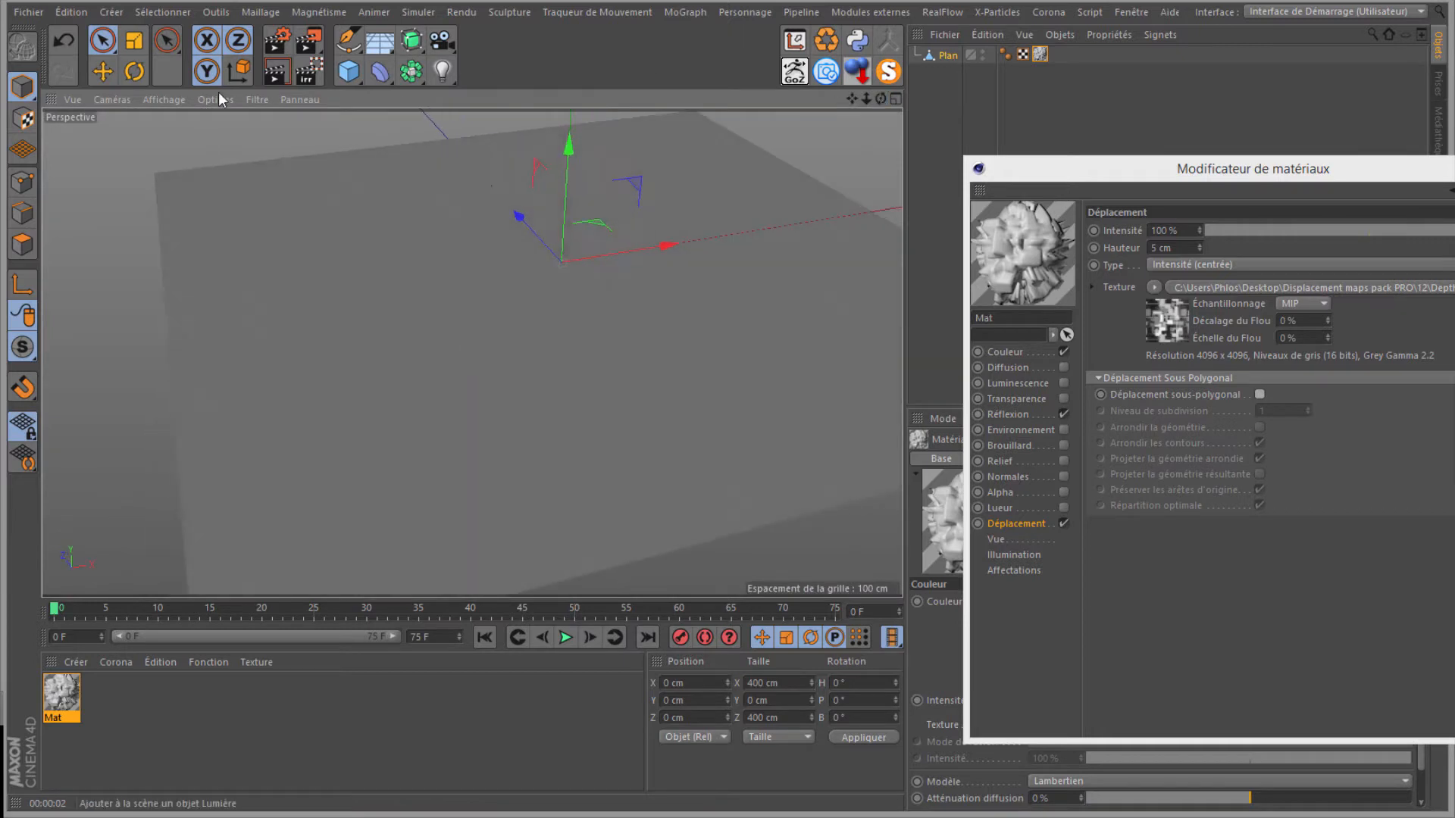
pyautogui.hotkey('ctrl', 'r')
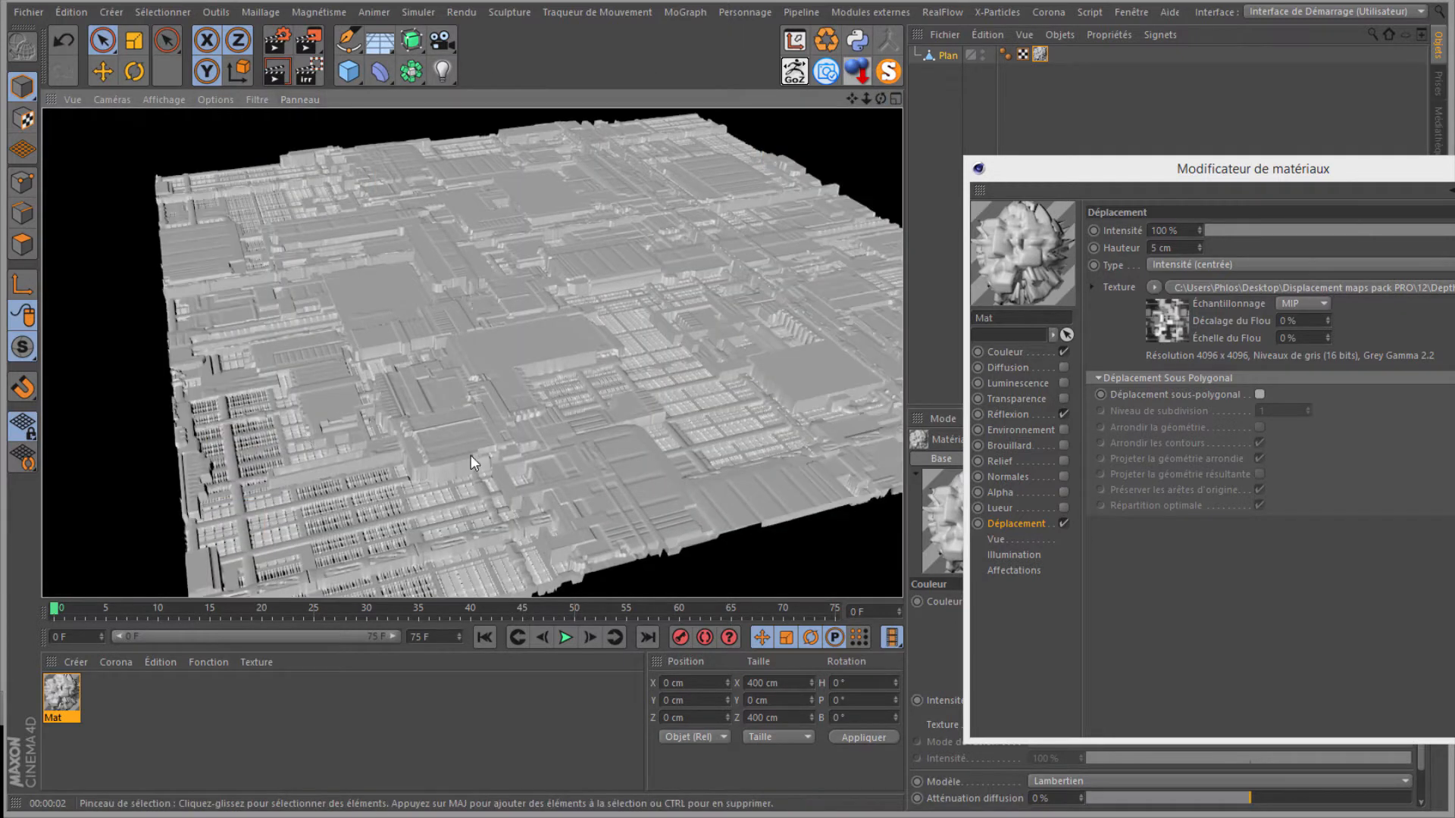
# Step: Set the displacement height of the material Mat to 15 cm and render the active view
pyautogui.click(1163, 250)
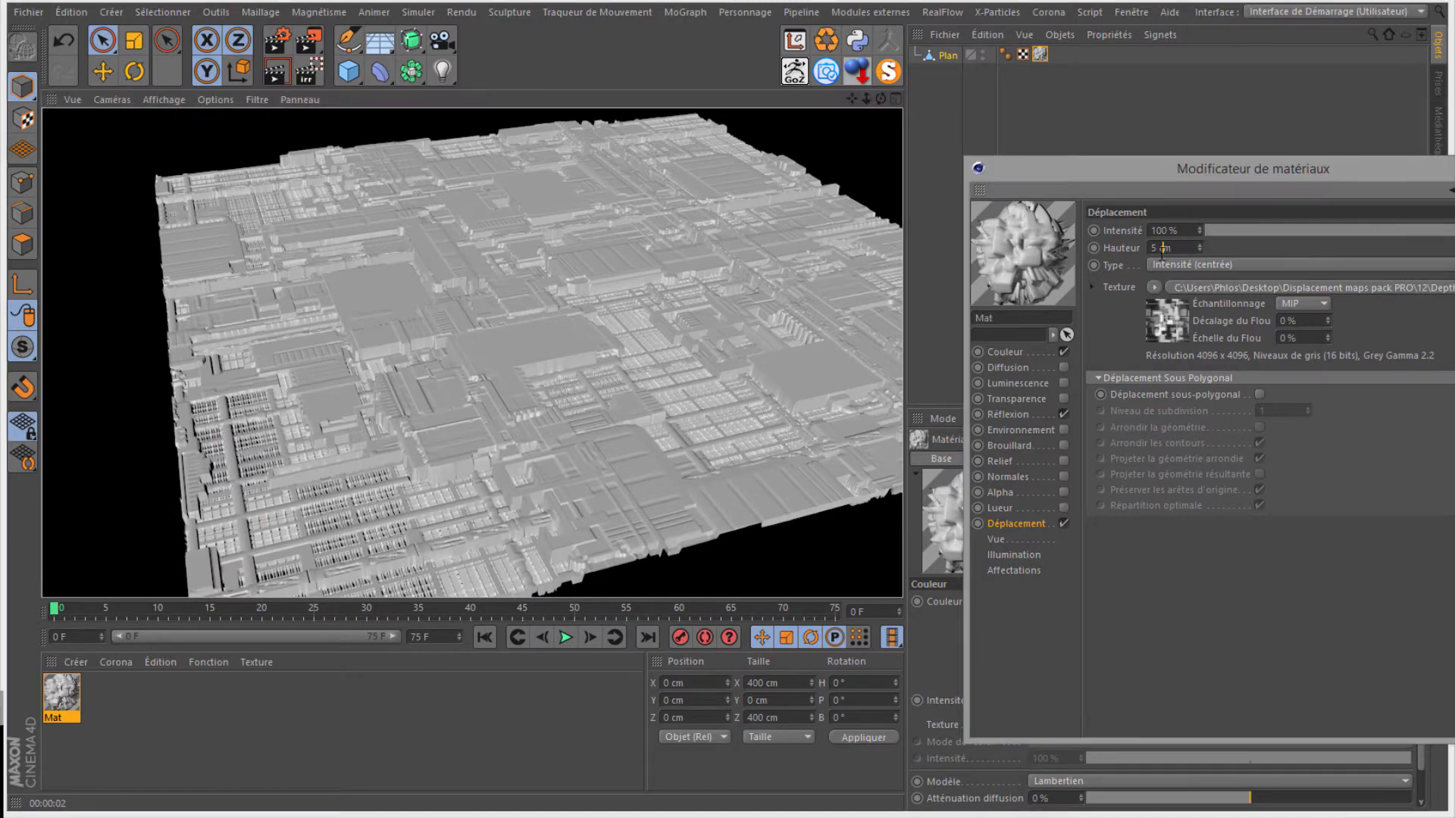
pyautogui.moveTo(1173, 249); pyautogui.dragTo(1094, 248)
pyautogui.write('15')
pyautogui.press('Return')
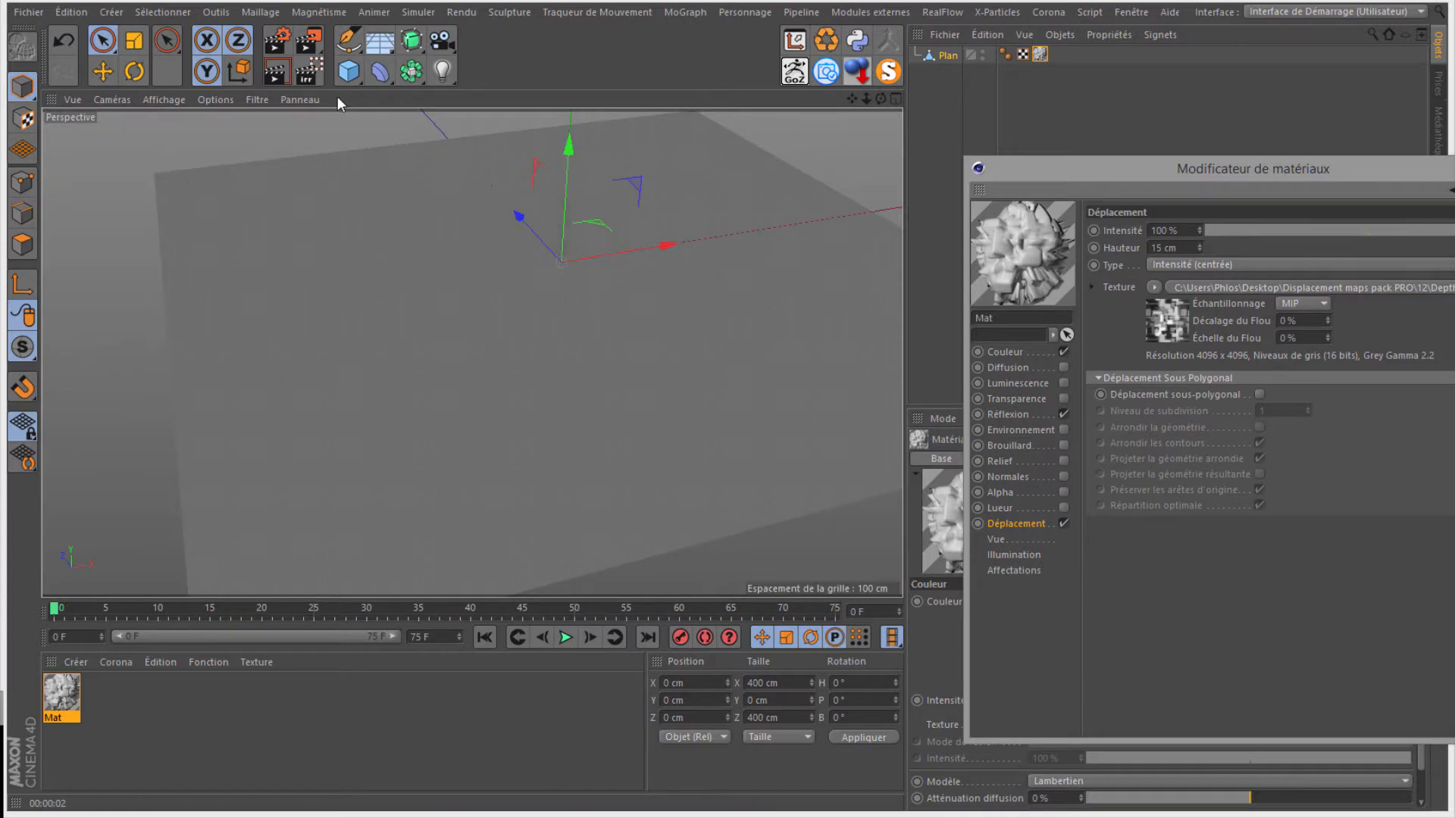
pyautogui.click(276, 76)
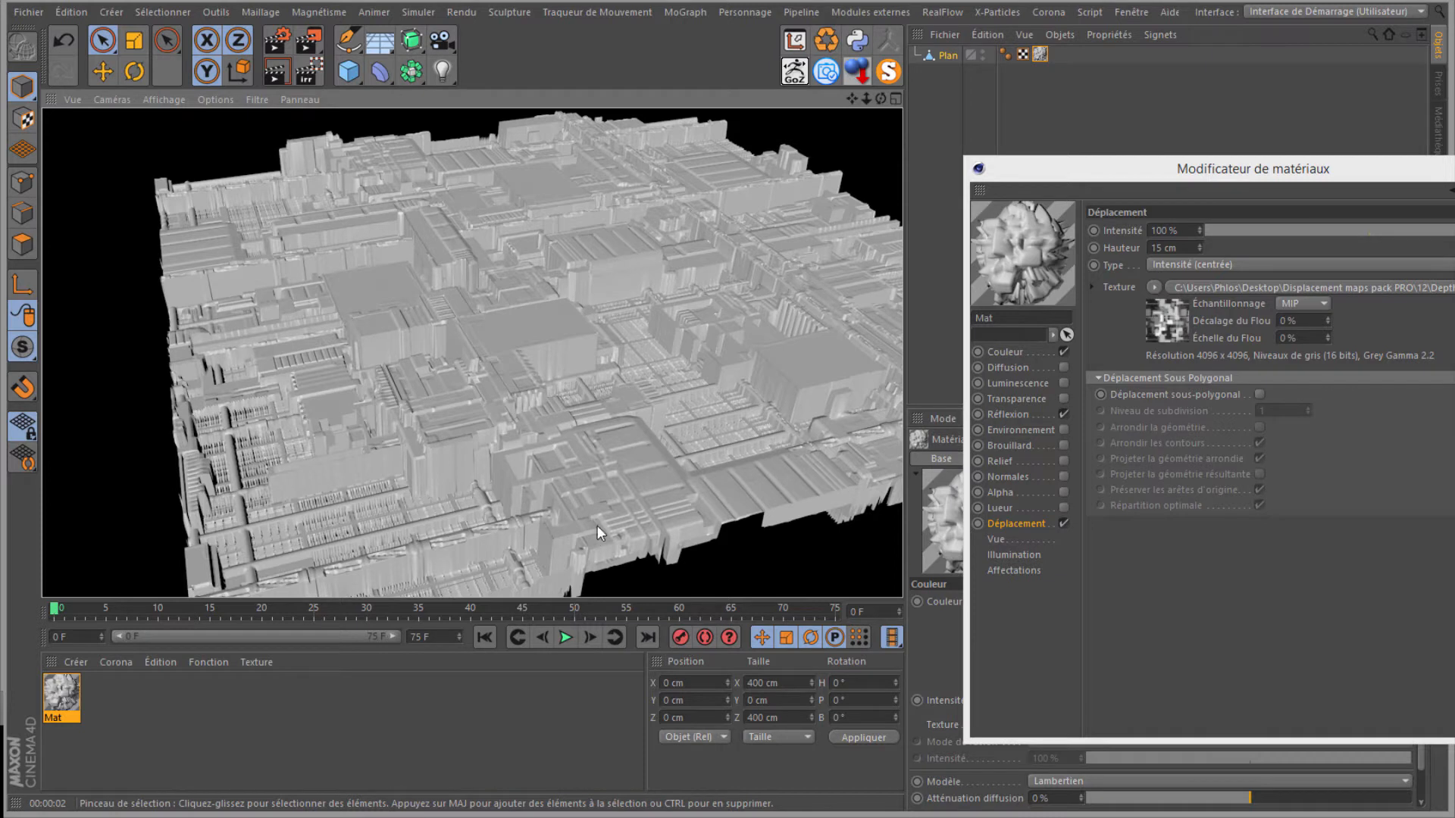
# Step: Invert the displacement by setting the material's height to -15 cm and preview it in the rendered view
pyautogui.click(1154, 248)
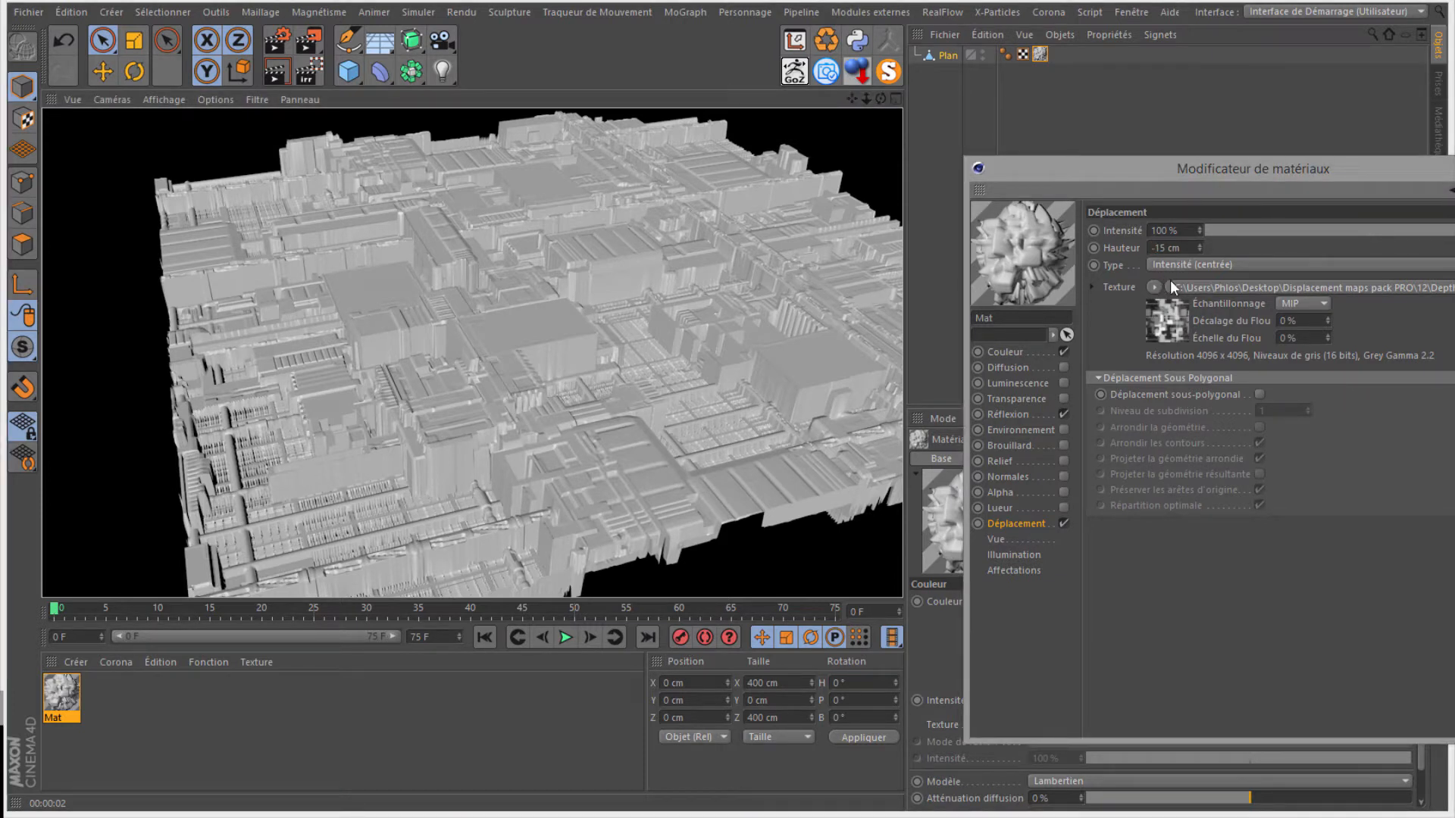
pyautogui.write('-')
pyautogui.press('Return')
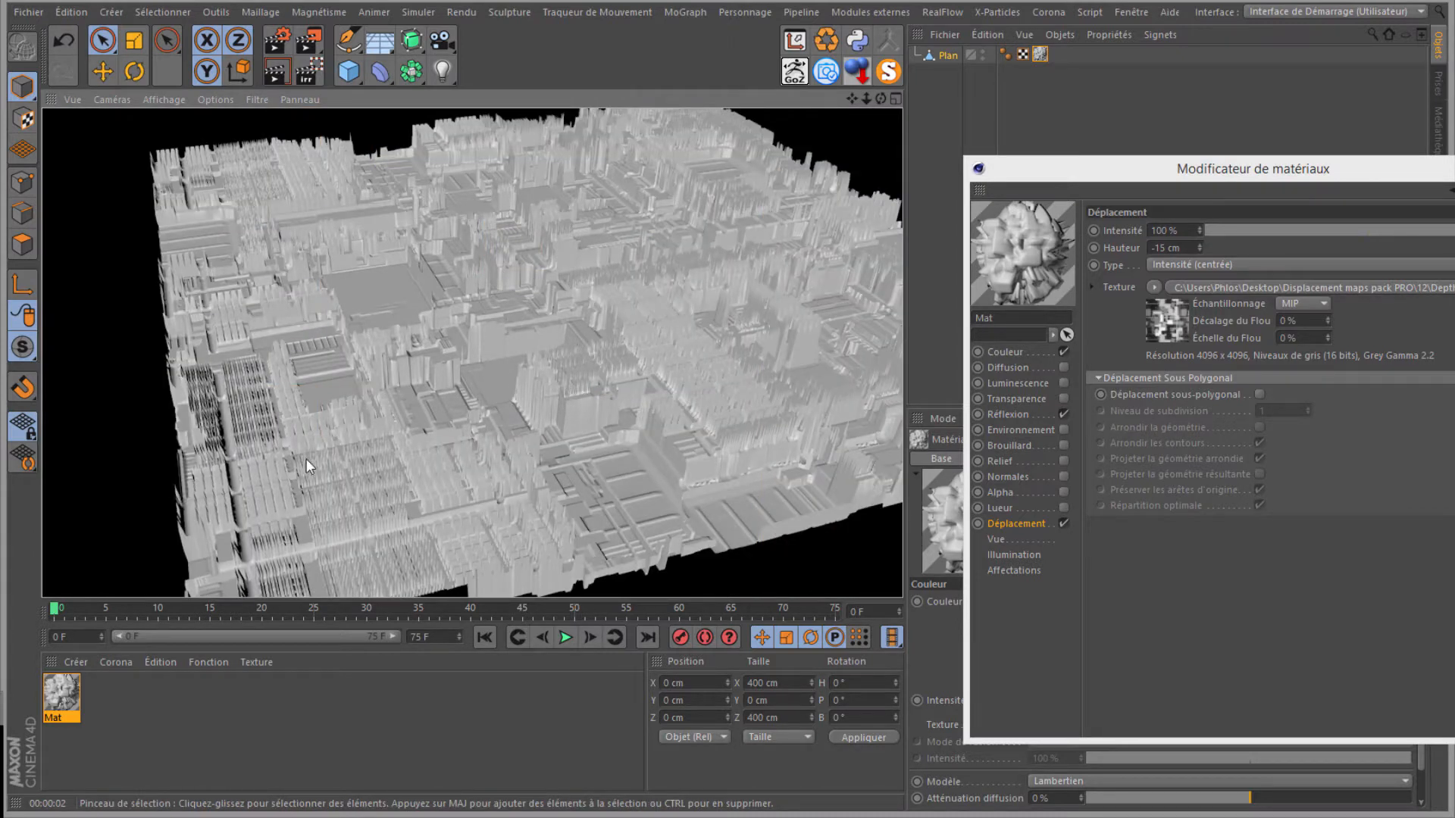
pyautogui.click(363, 524)
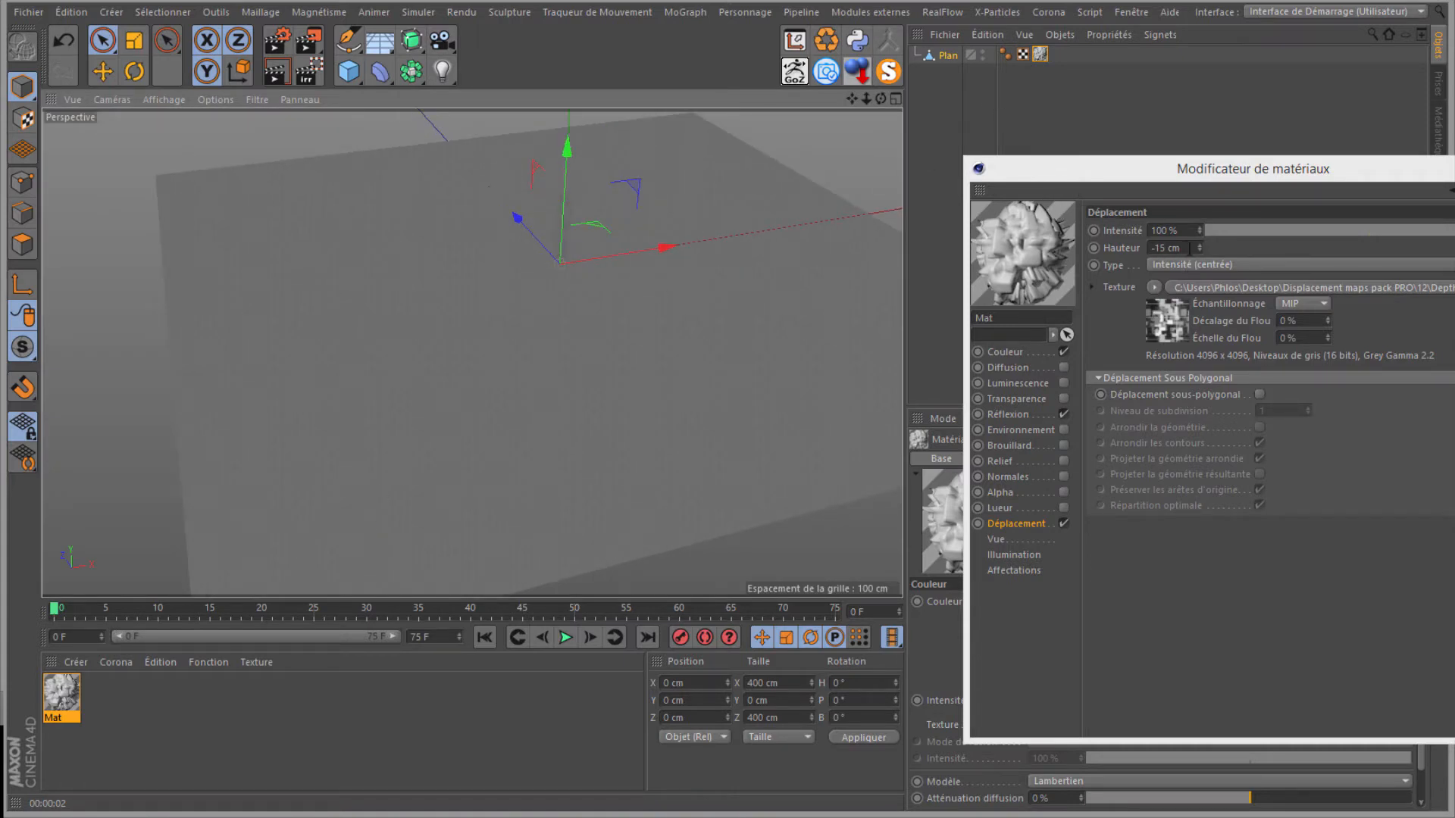
pyautogui.click(1190, 248)
pyautogui.moveTo(1182, 247); pyautogui.dragTo(1149, 249)
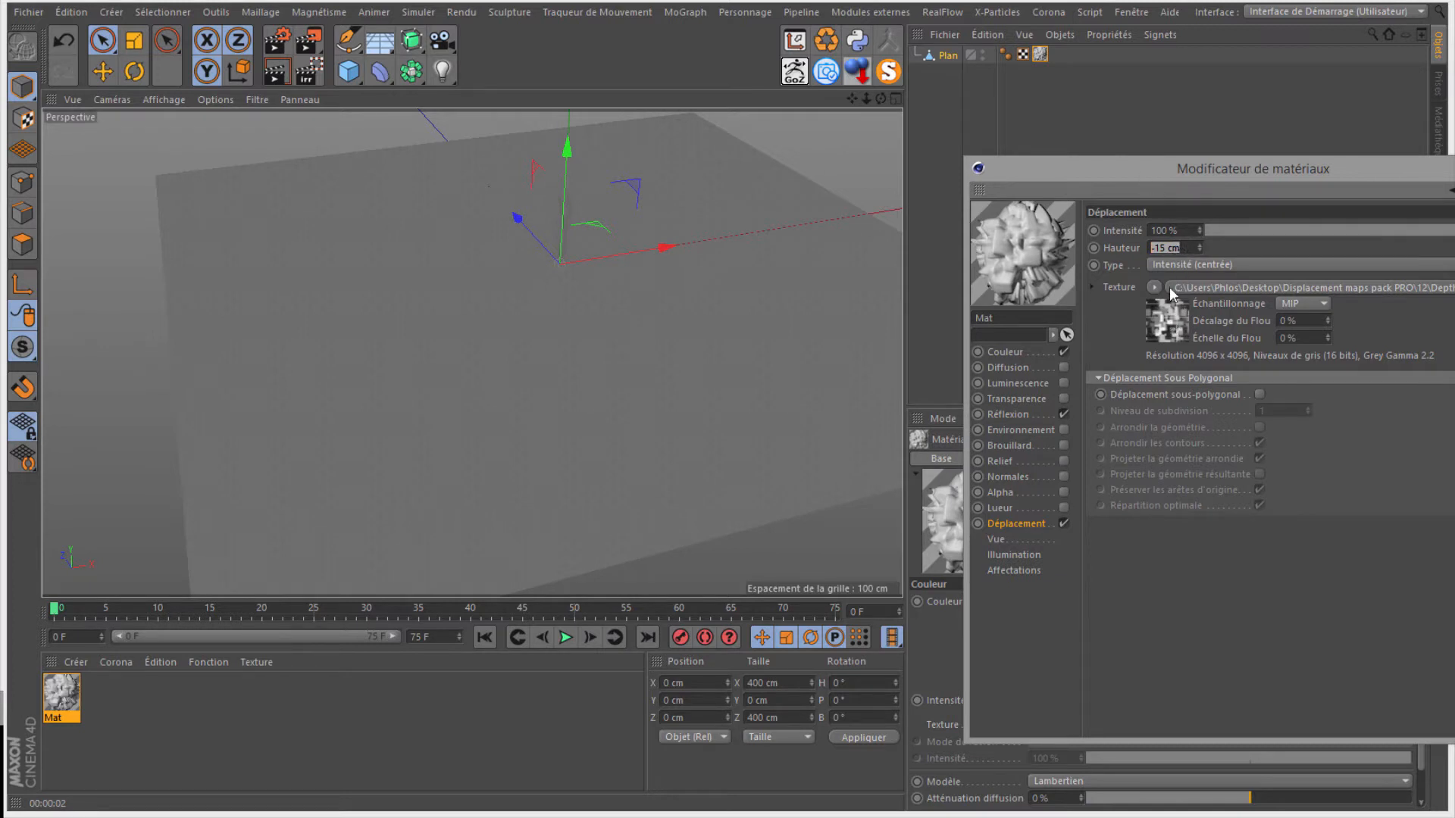
pyautogui.click(1152, 248)
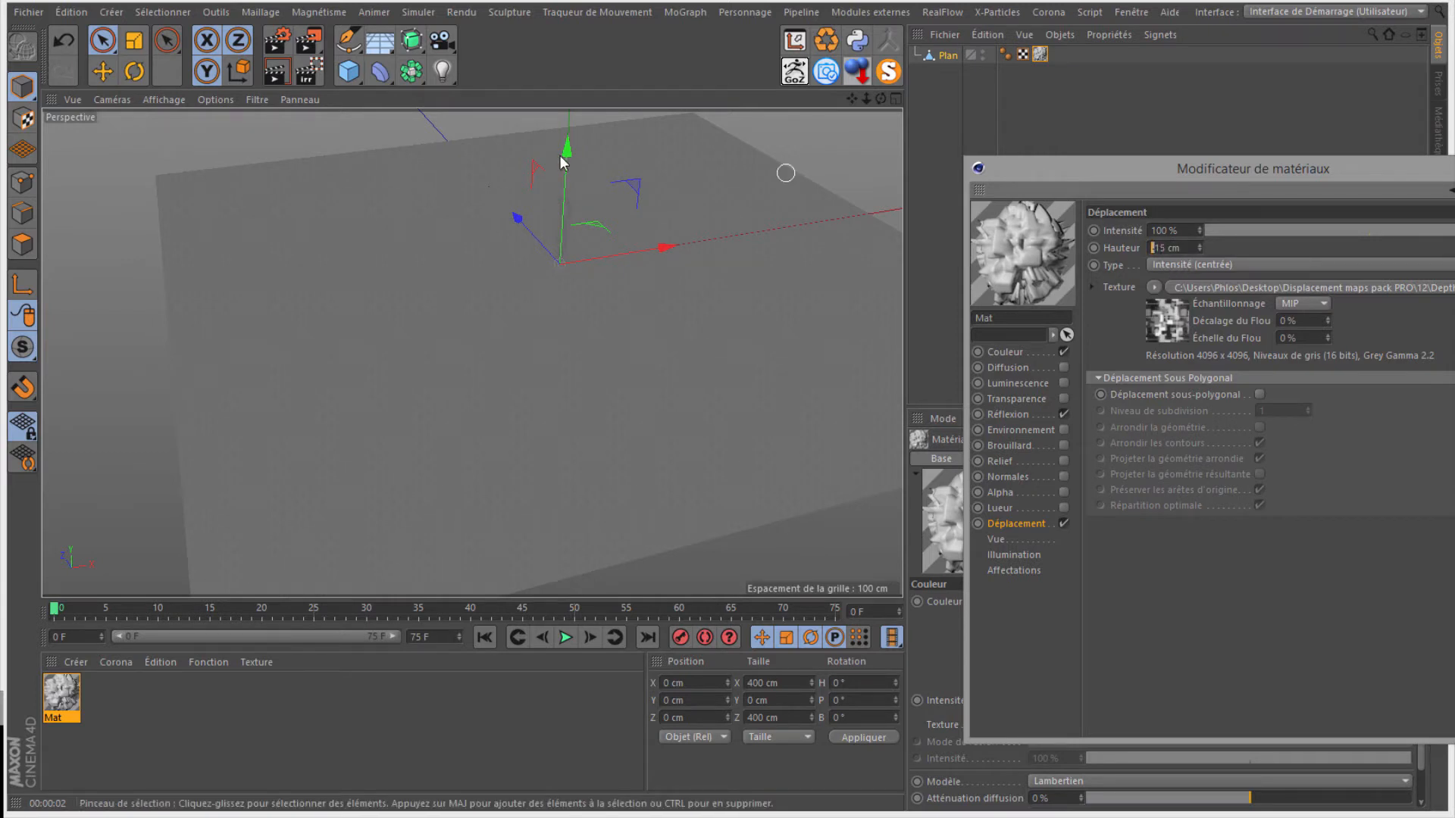
# Step: Add a cylinder primitive to the scene and close the material editor
pyautogui.click(350, 78)
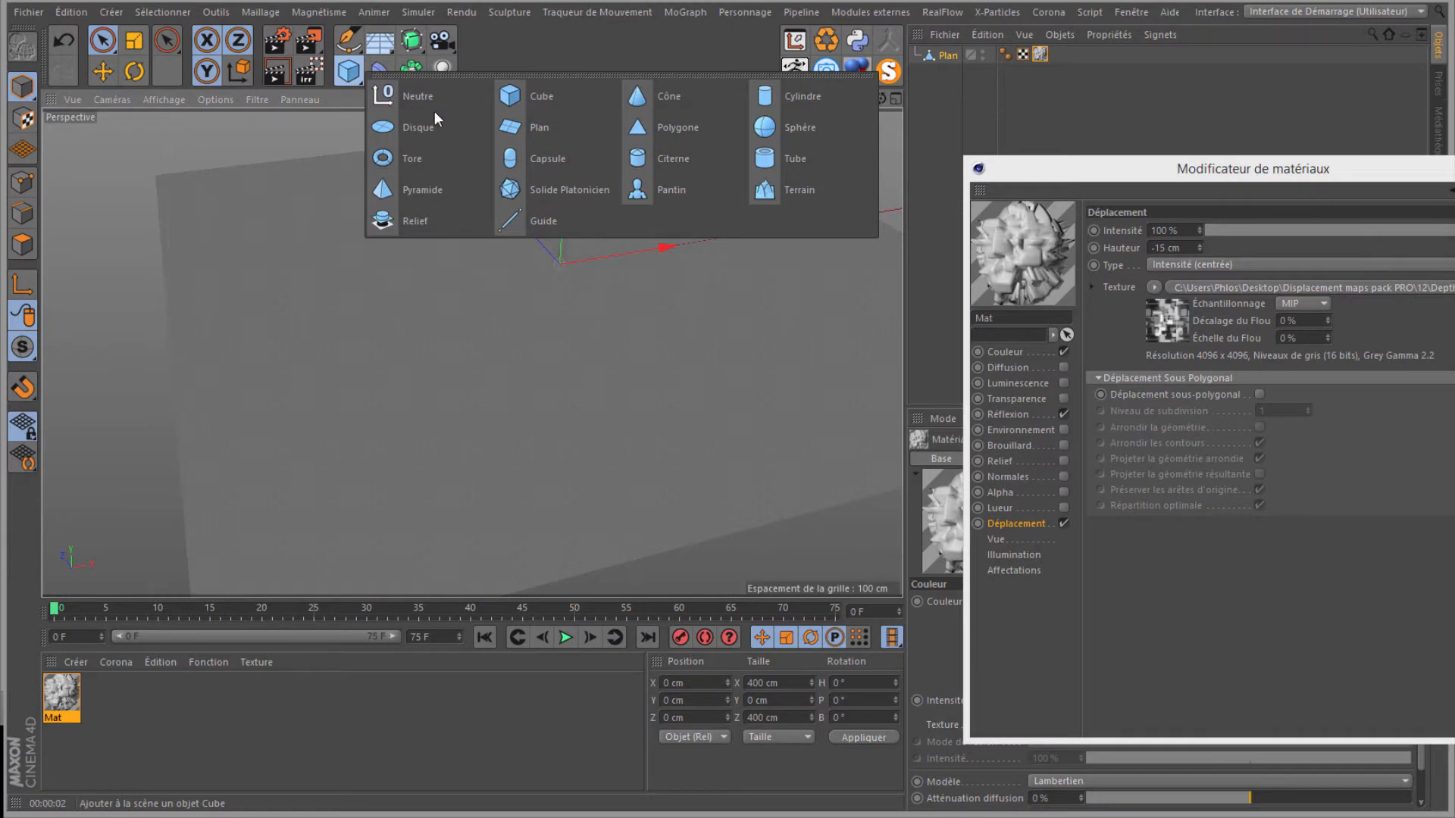
pyautogui.click(783, 104)
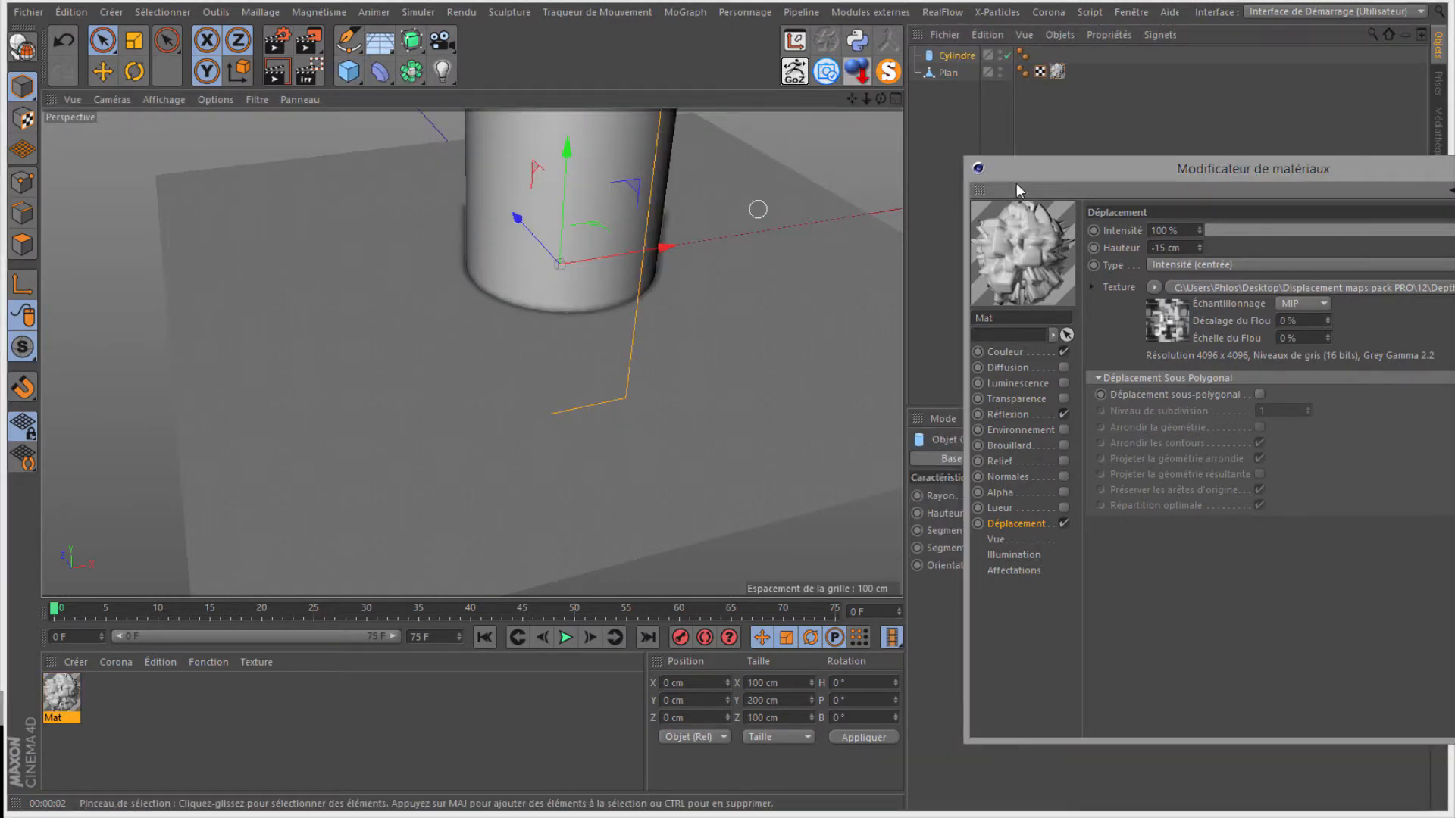
pyautogui.moveTo(1076, 159); pyautogui.dragTo(977, 225)
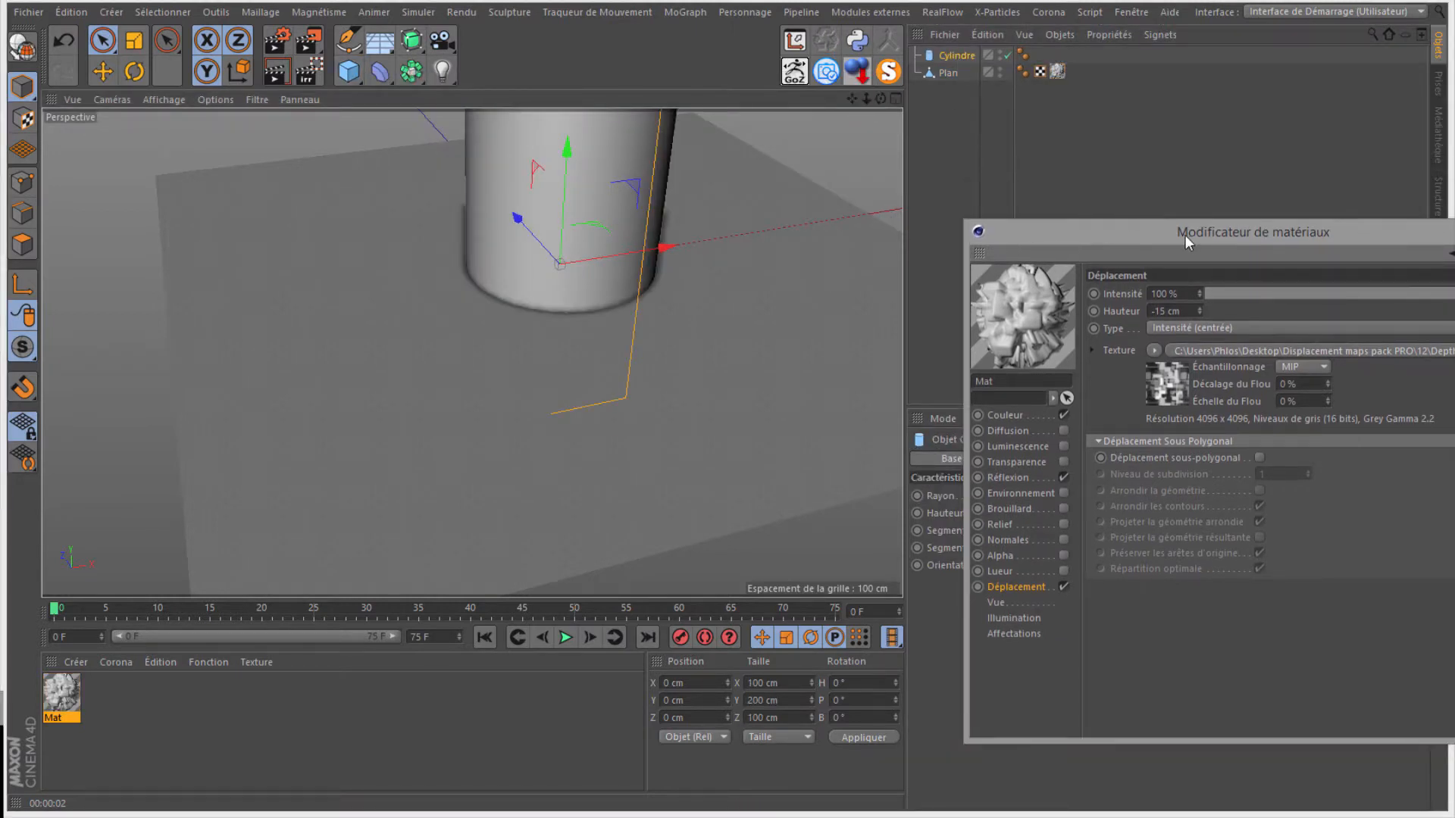
pyautogui.moveTo(1185, 235); pyautogui.dragTo(295, 294)
pyautogui.click(627, 294)
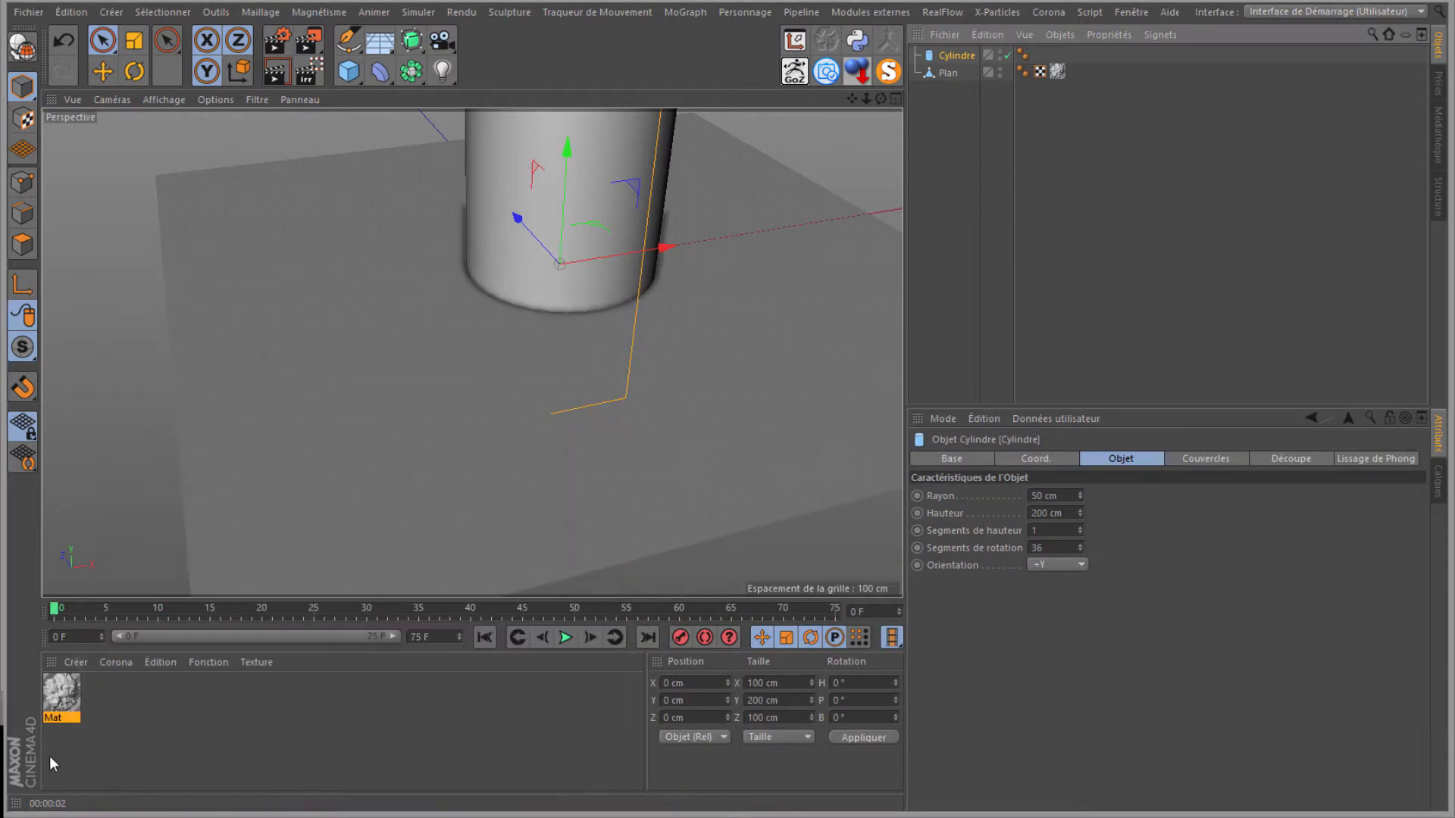
# Step: Delete the material Mat and remove its leftover texture tag from the plane
pyautogui.click(61, 708)
pyautogui.press('Delete')
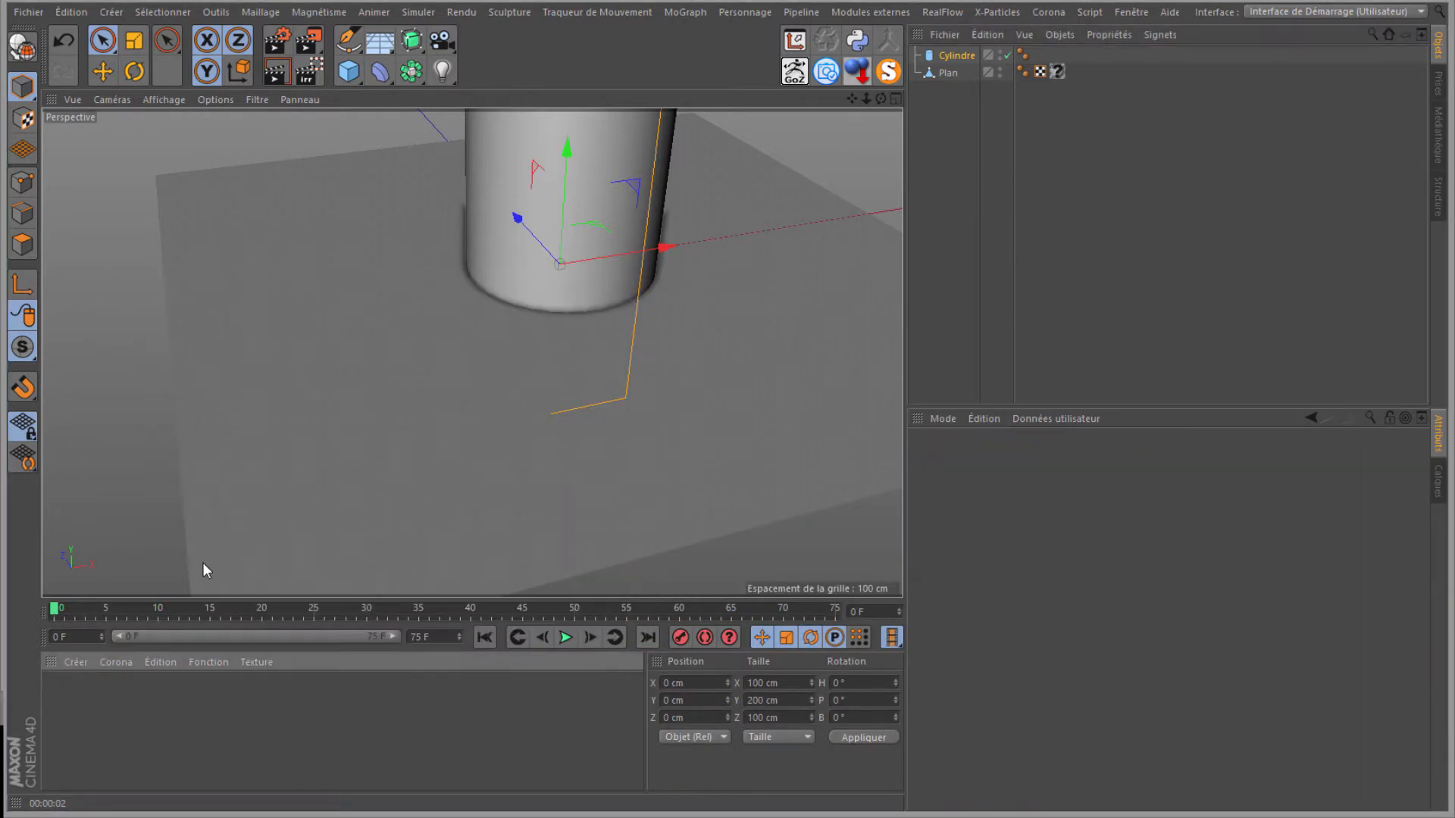
pyautogui.click(1056, 71)
pyautogui.press('Delete')
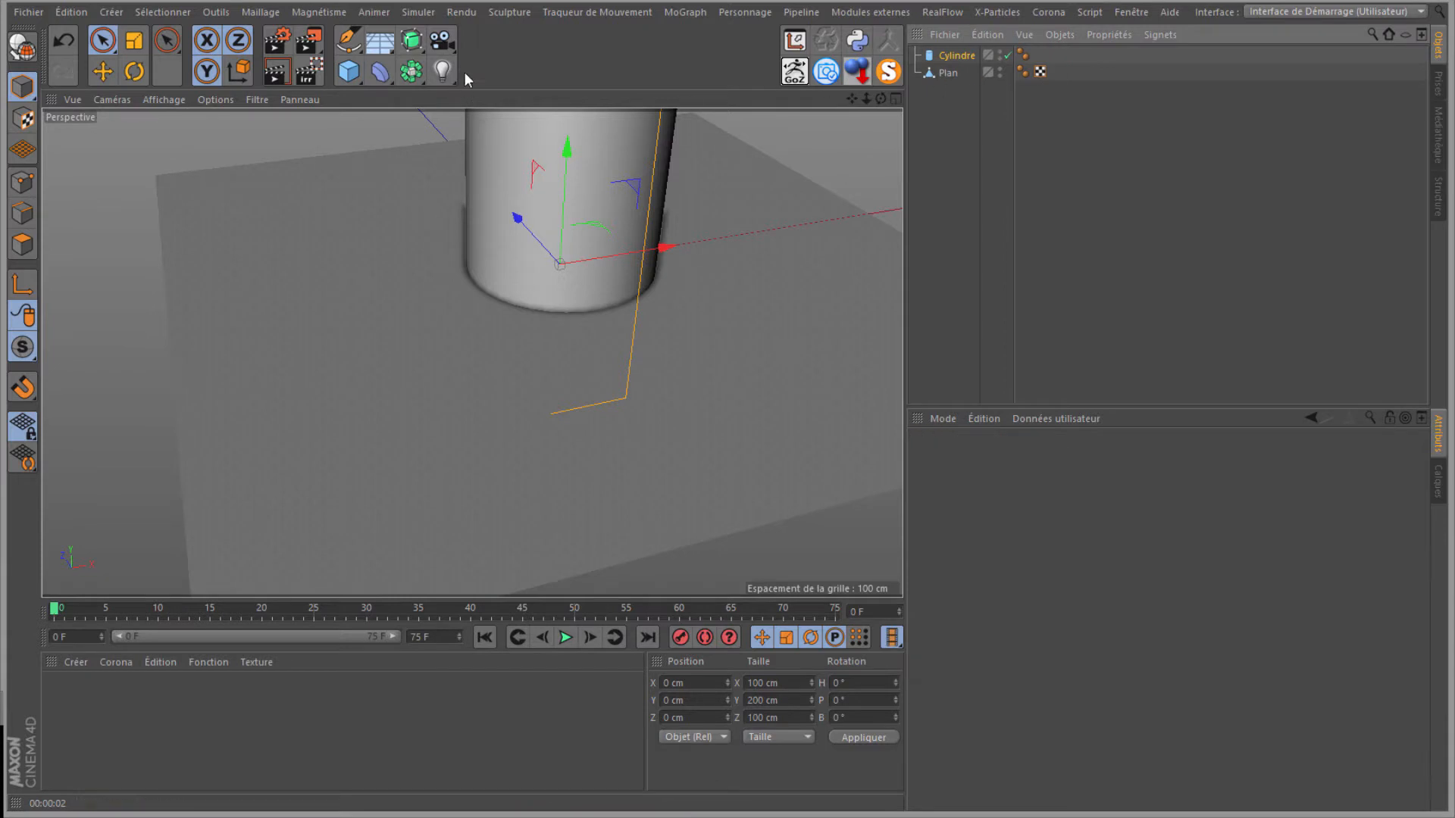
# Step: Set the cylinder's height segments and rotation segments to 1000 each
pyautogui.click(967, 56)
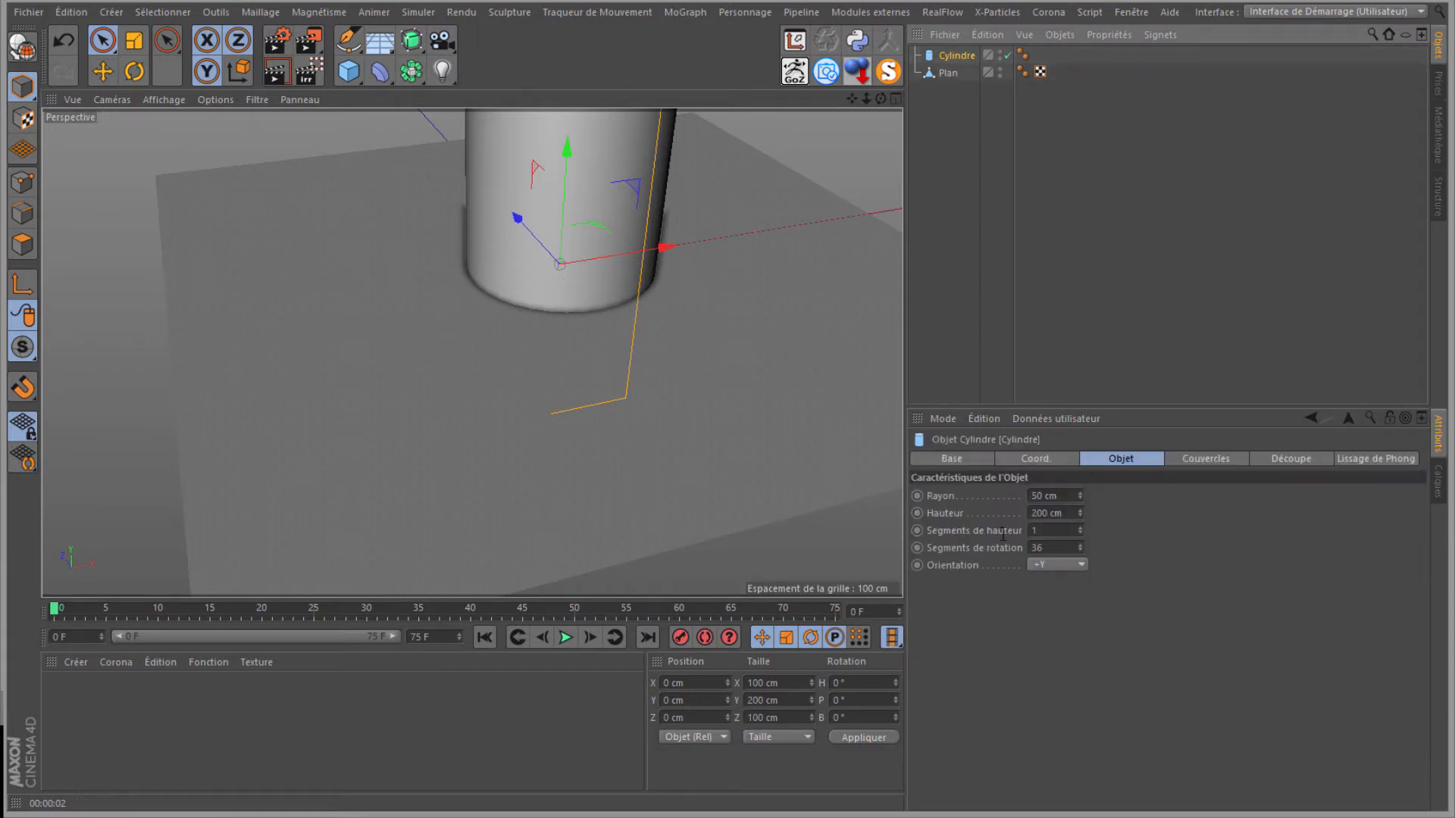
pyautogui.moveTo(1002, 535); pyautogui.dragTo(912, 543)
pyautogui.write('1000')
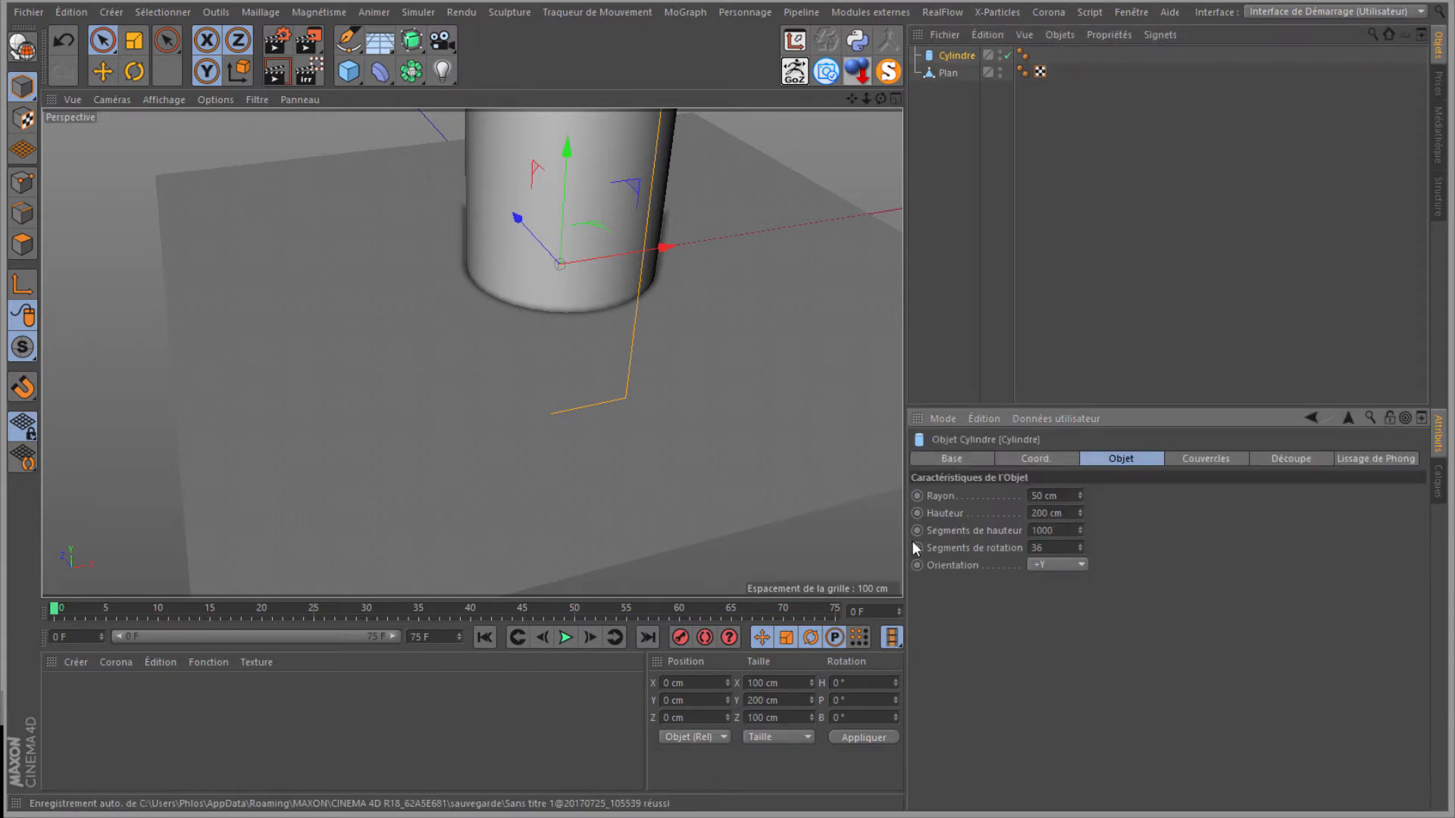
pyautogui.press('Tab')
pyautogui.write('1000')
# Step: Add a Displacer deformer (Déplaceur) and make it a child of the cylinder
pyautogui.click(379, 71)
pyautogui.click(443, 290)
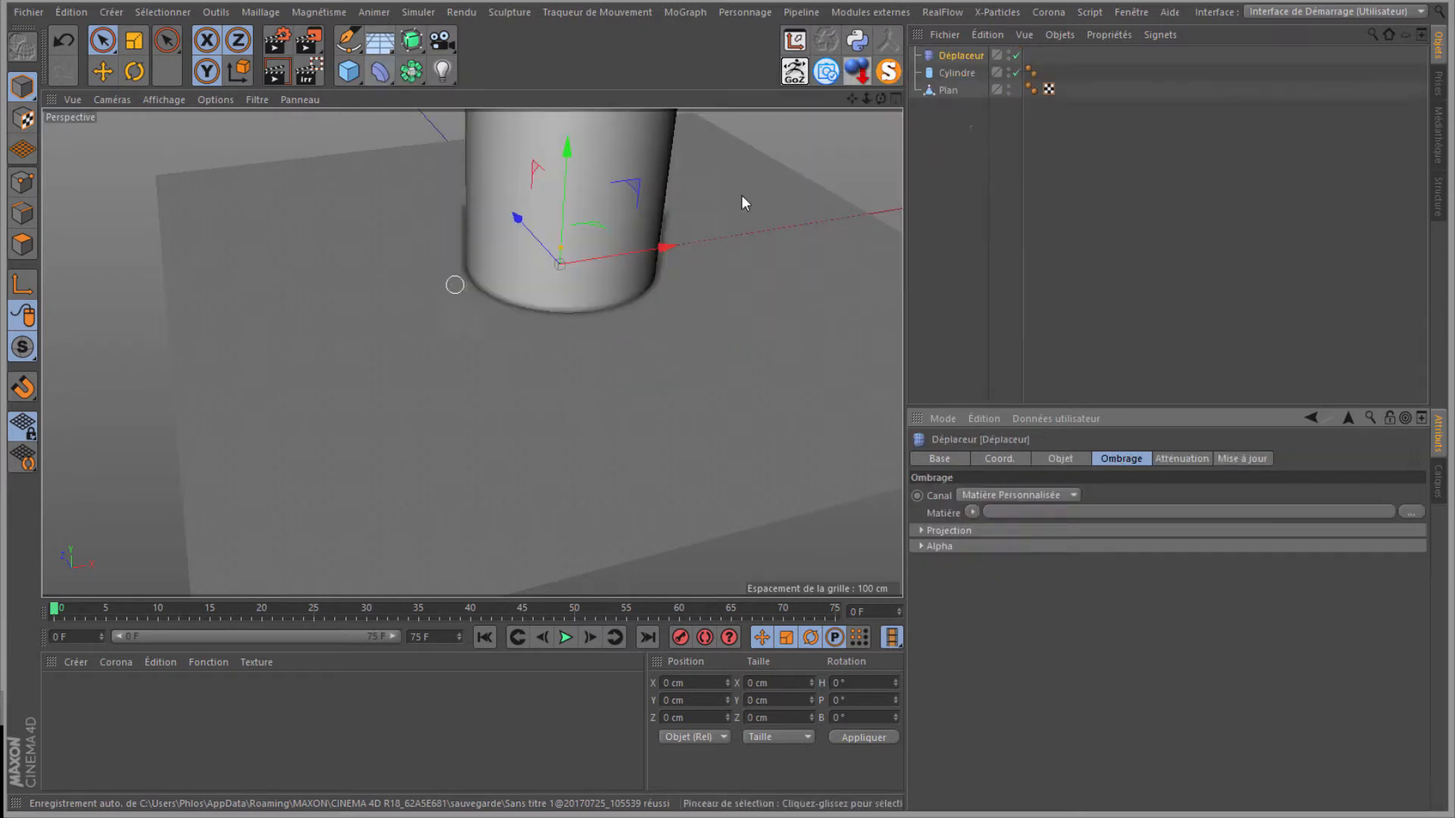
pyautogui.moveTo(956, 57); pyautogui.dragTo(957, 73)
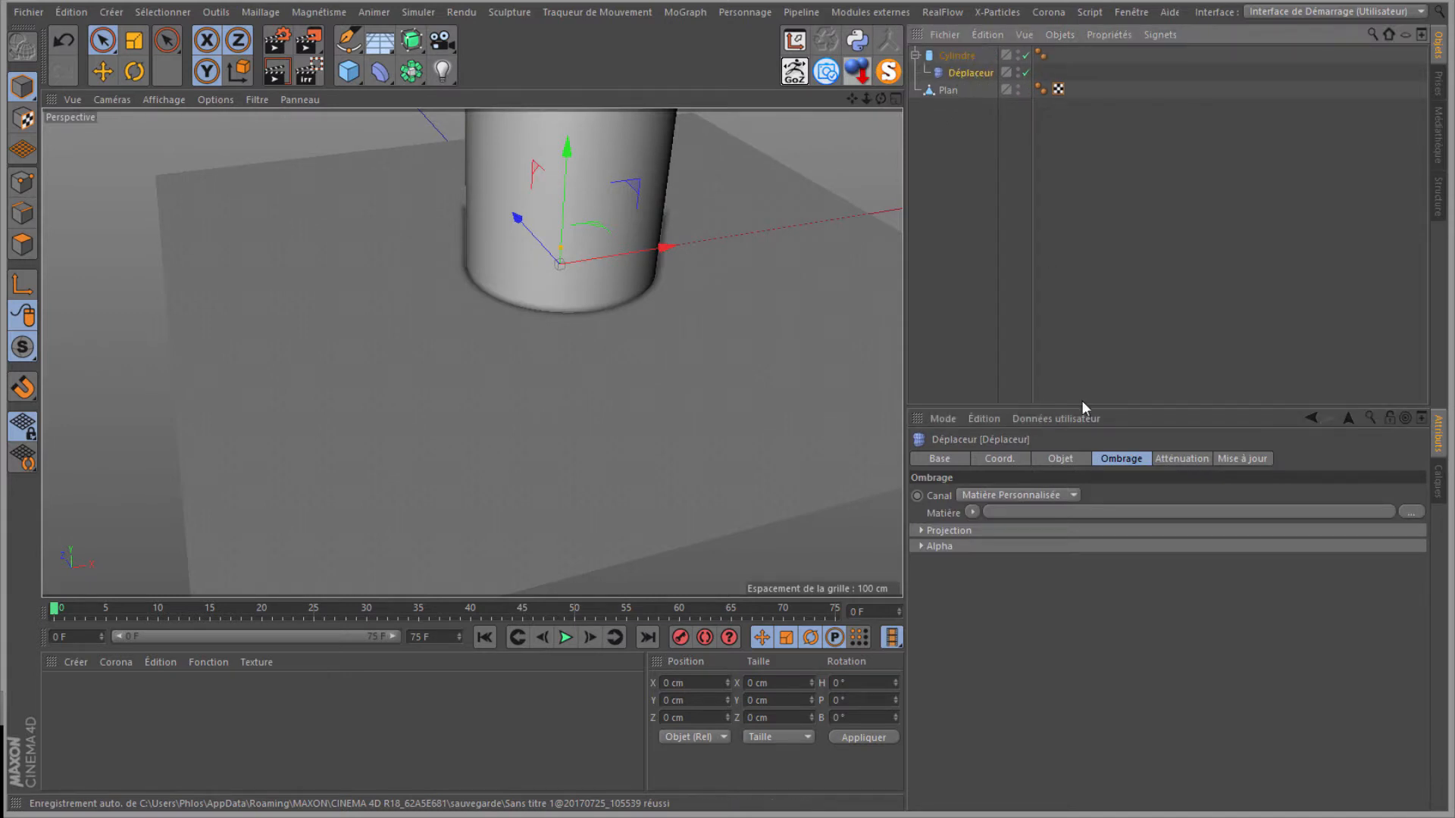
# Step: Load Depth_Map.tif as the Displacer's shading texture without copying it to the project location
pyautogui.click(1121, 459)
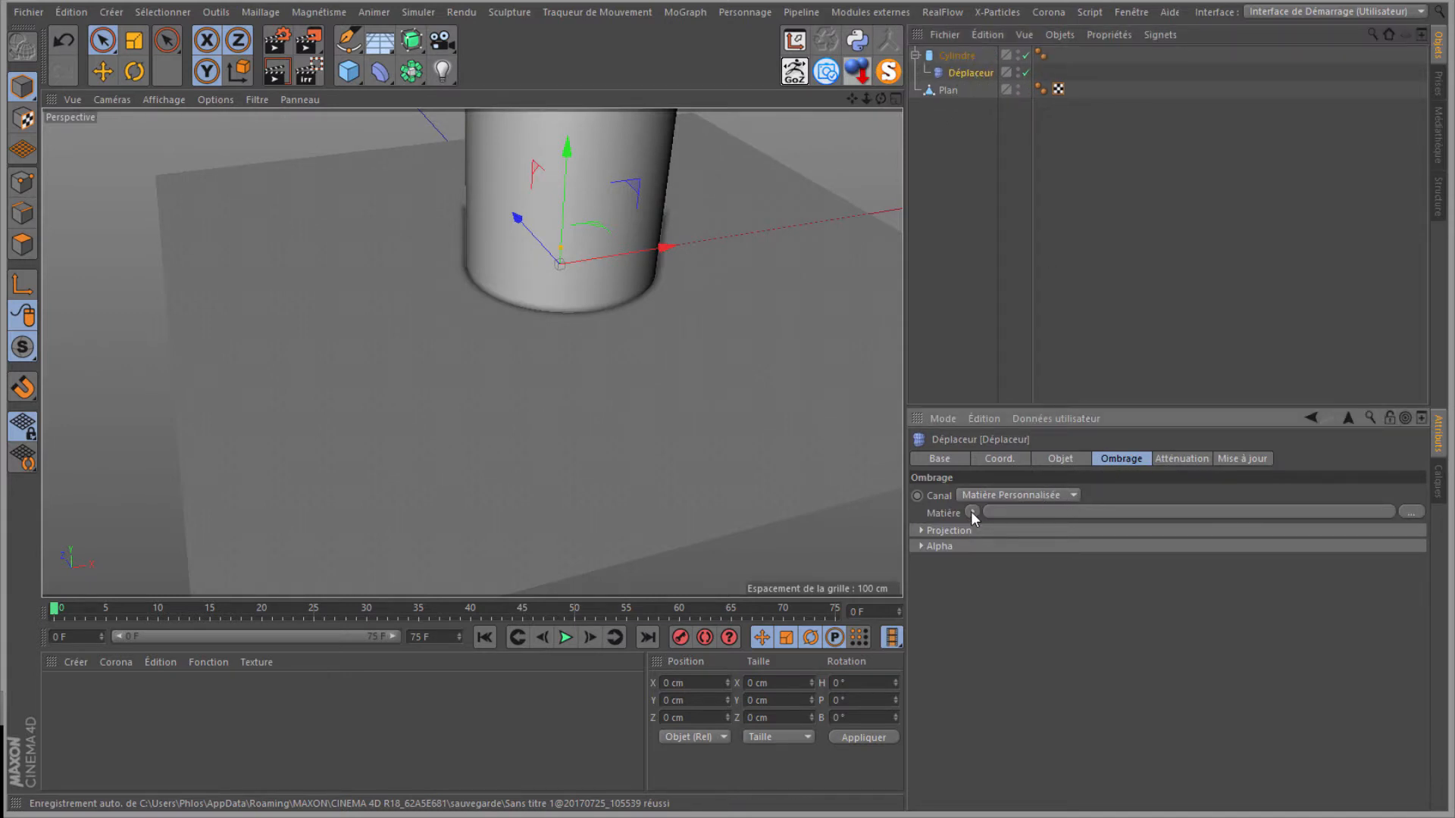
pyautogui.click(972, 513)
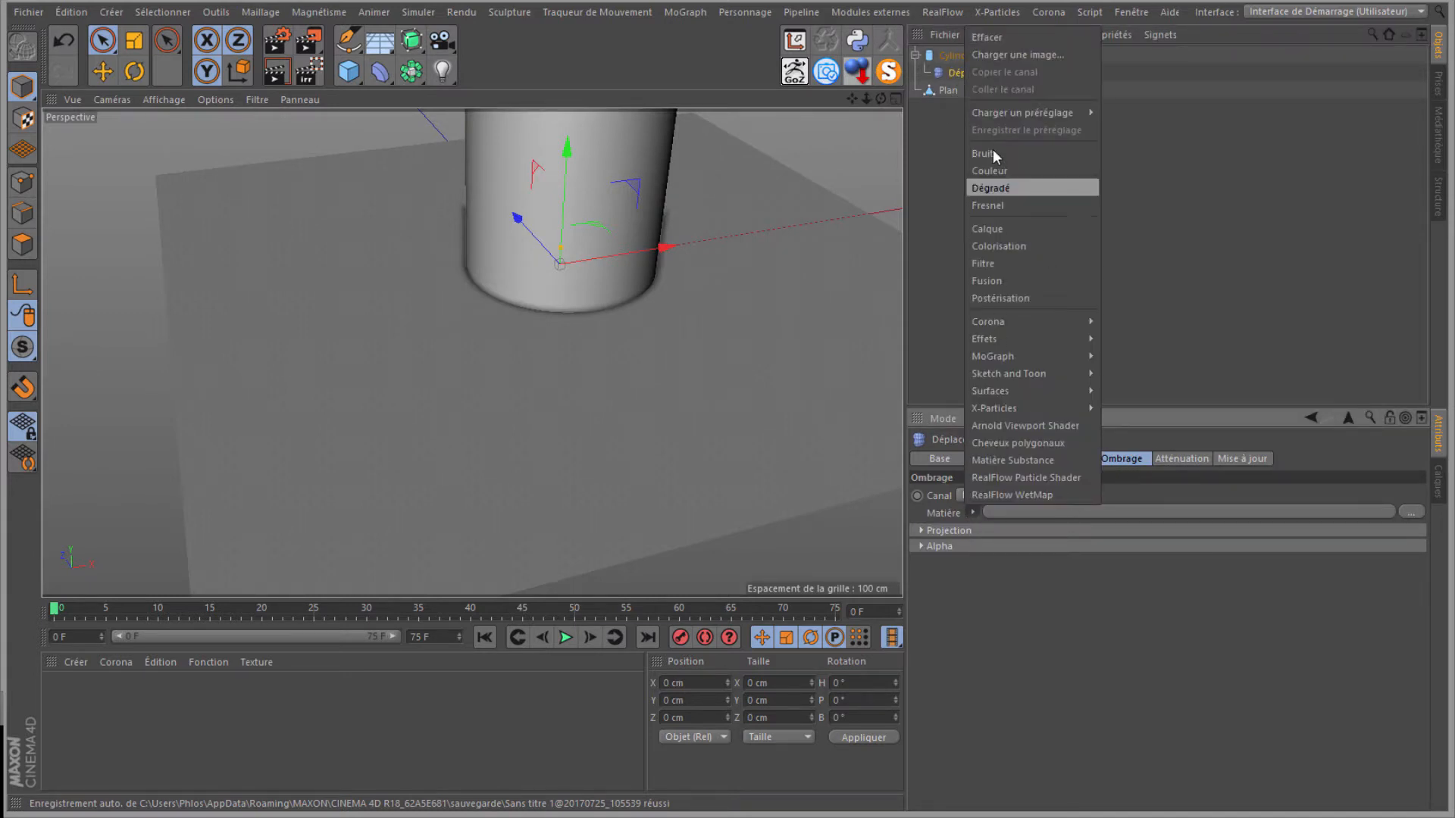
pyautogui.click(983, 51)
pyautogui.click(203, 165)
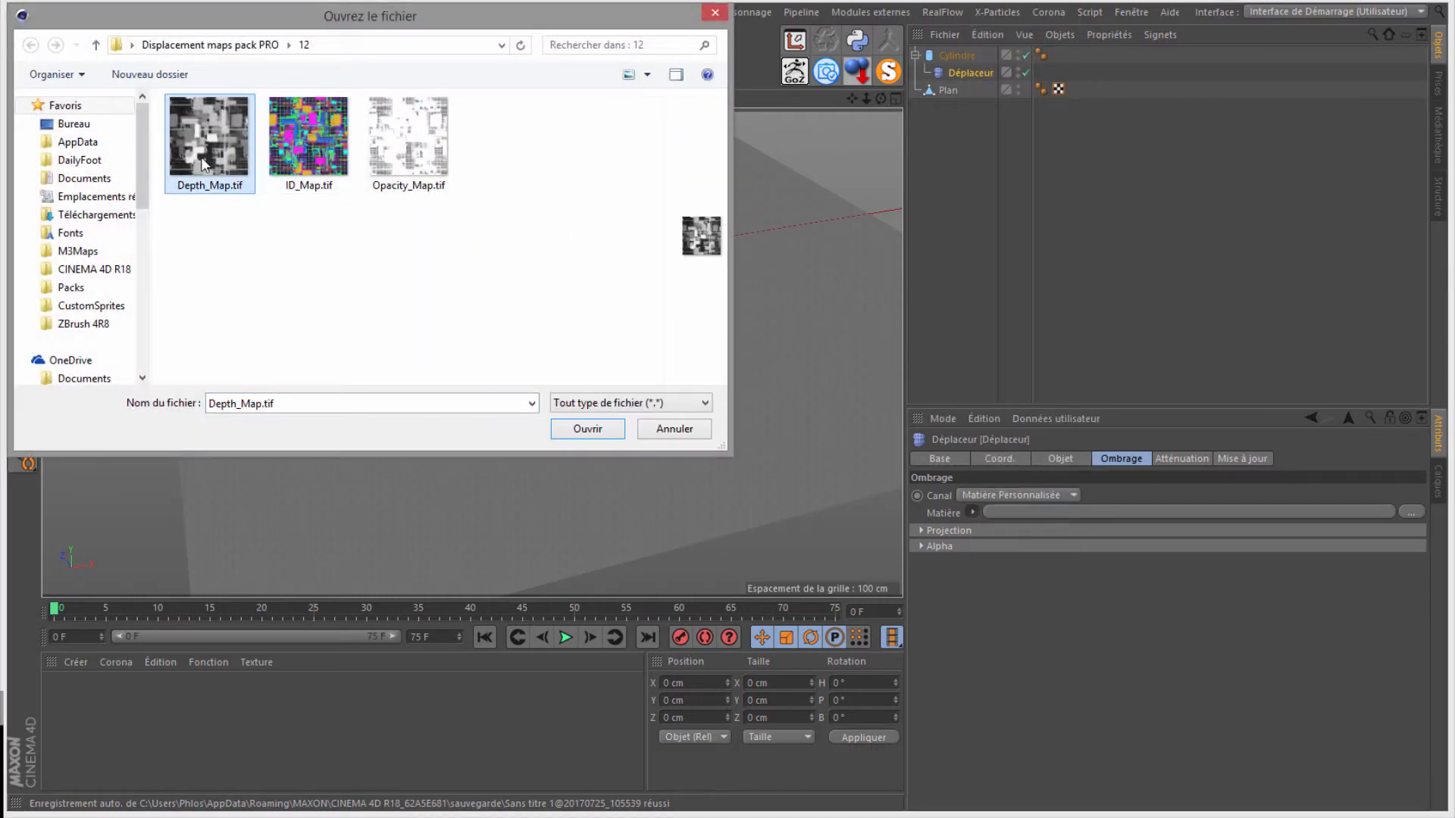
pyautogui.click(586, 428)
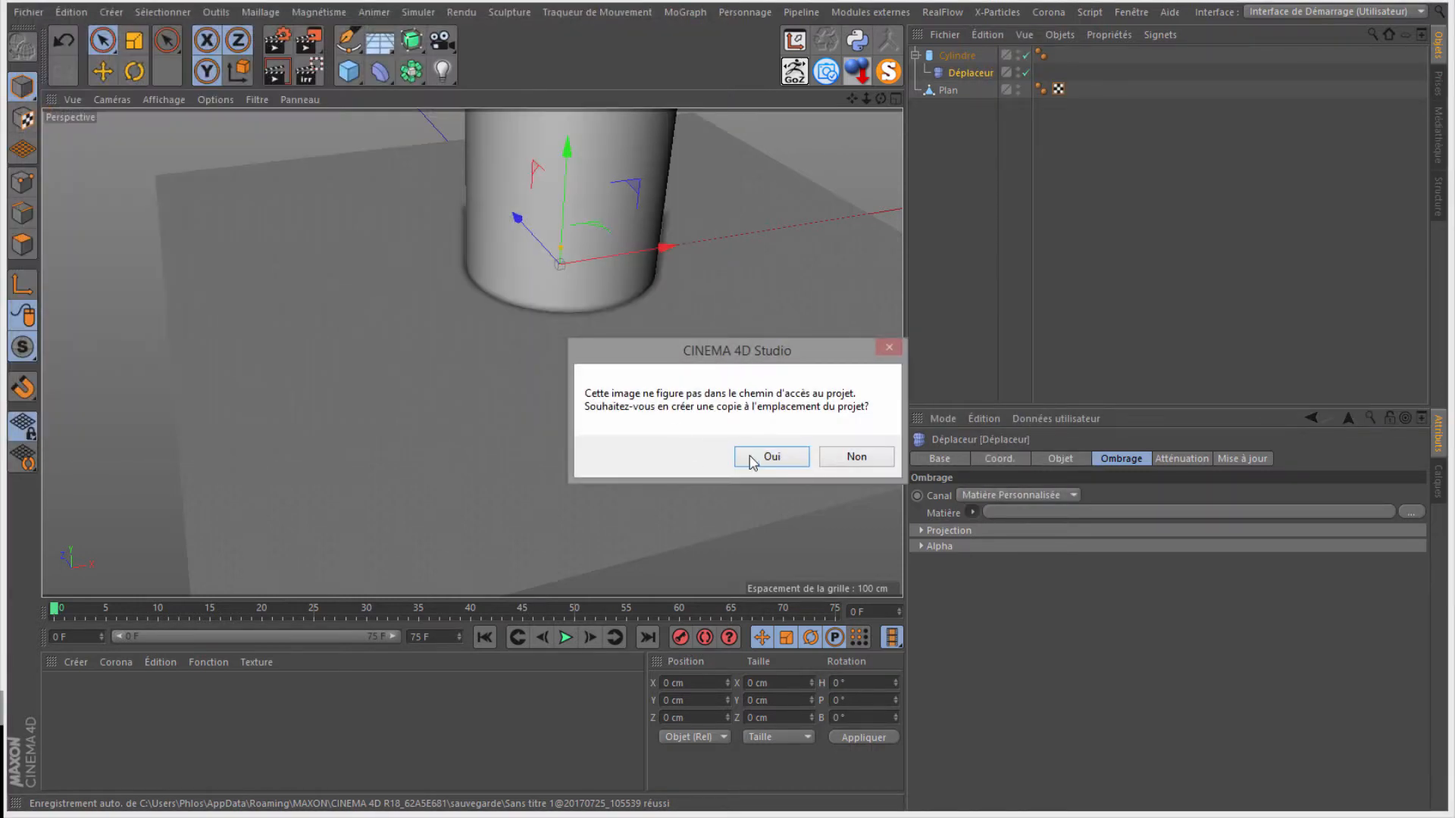
pyautogui.click(856, 457)
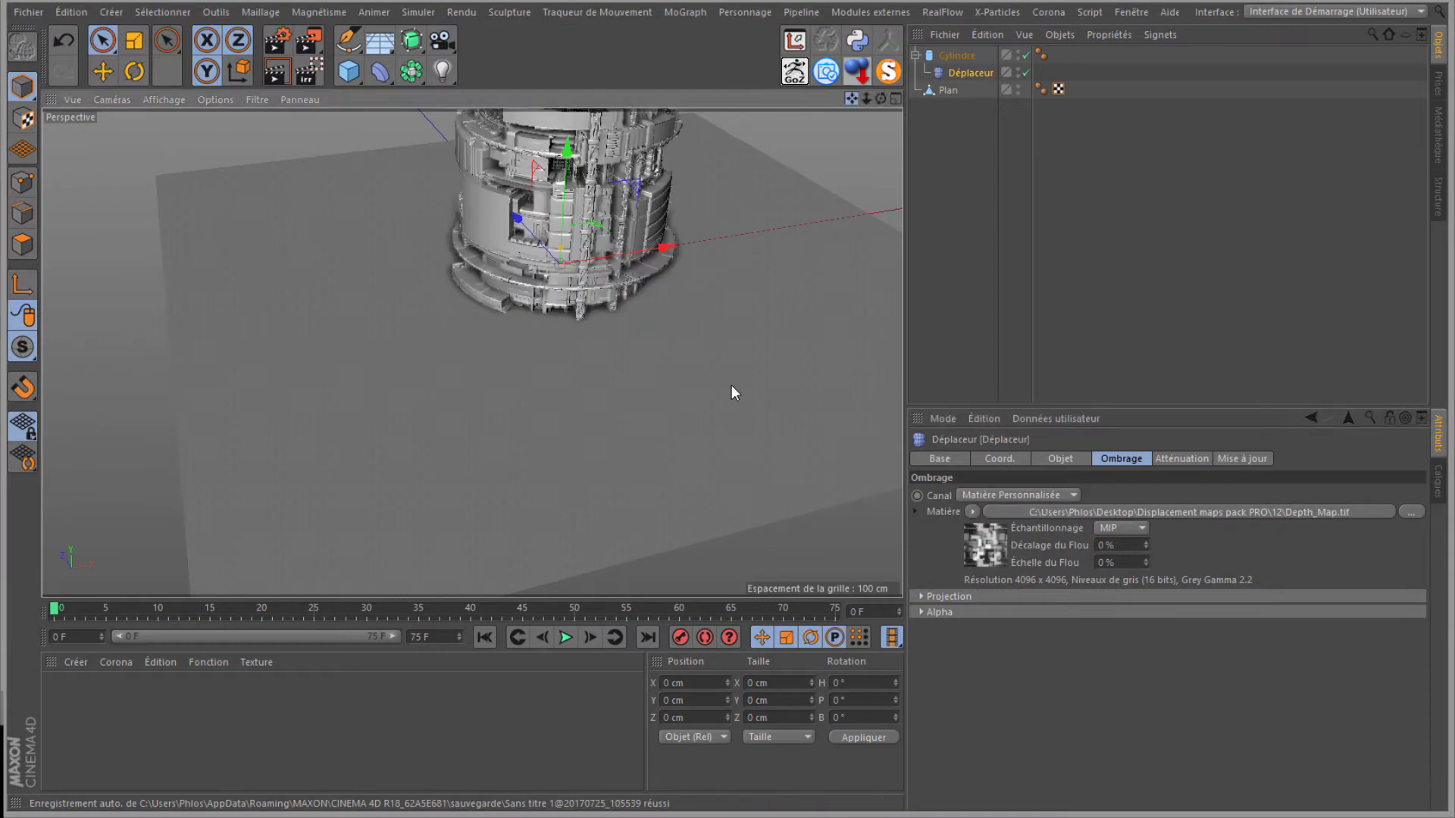
# Step: Turn off the cylinder's caps
pyautogui.keyDown('alt'); pyautogui.moveTo(730, 385); pyautogui.dragTo(681, 533, button='middle'); pyautogui.keyUp('alt')
pyautogui.click(958, 56)
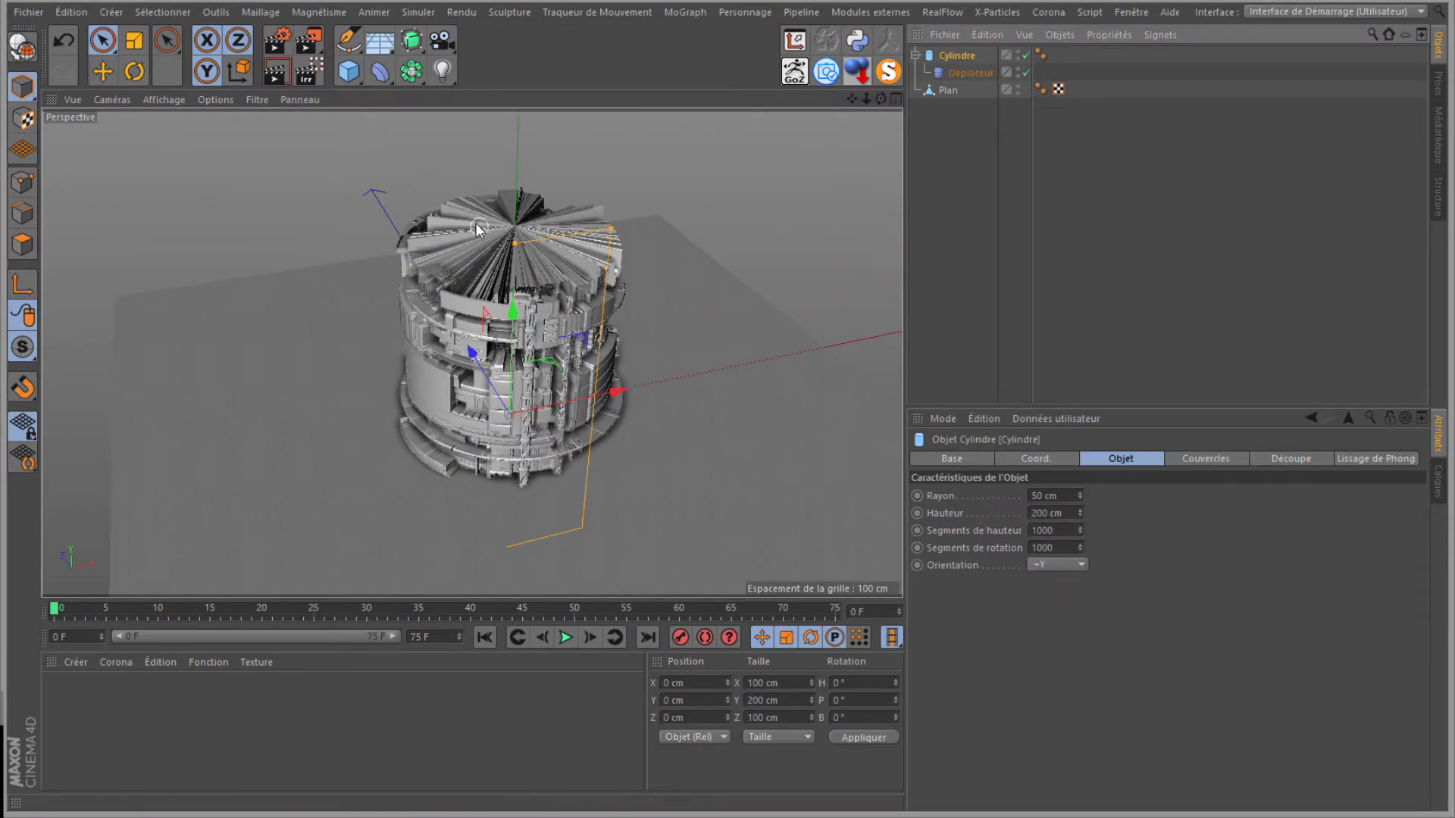
pyautogui.click(1178, 458)
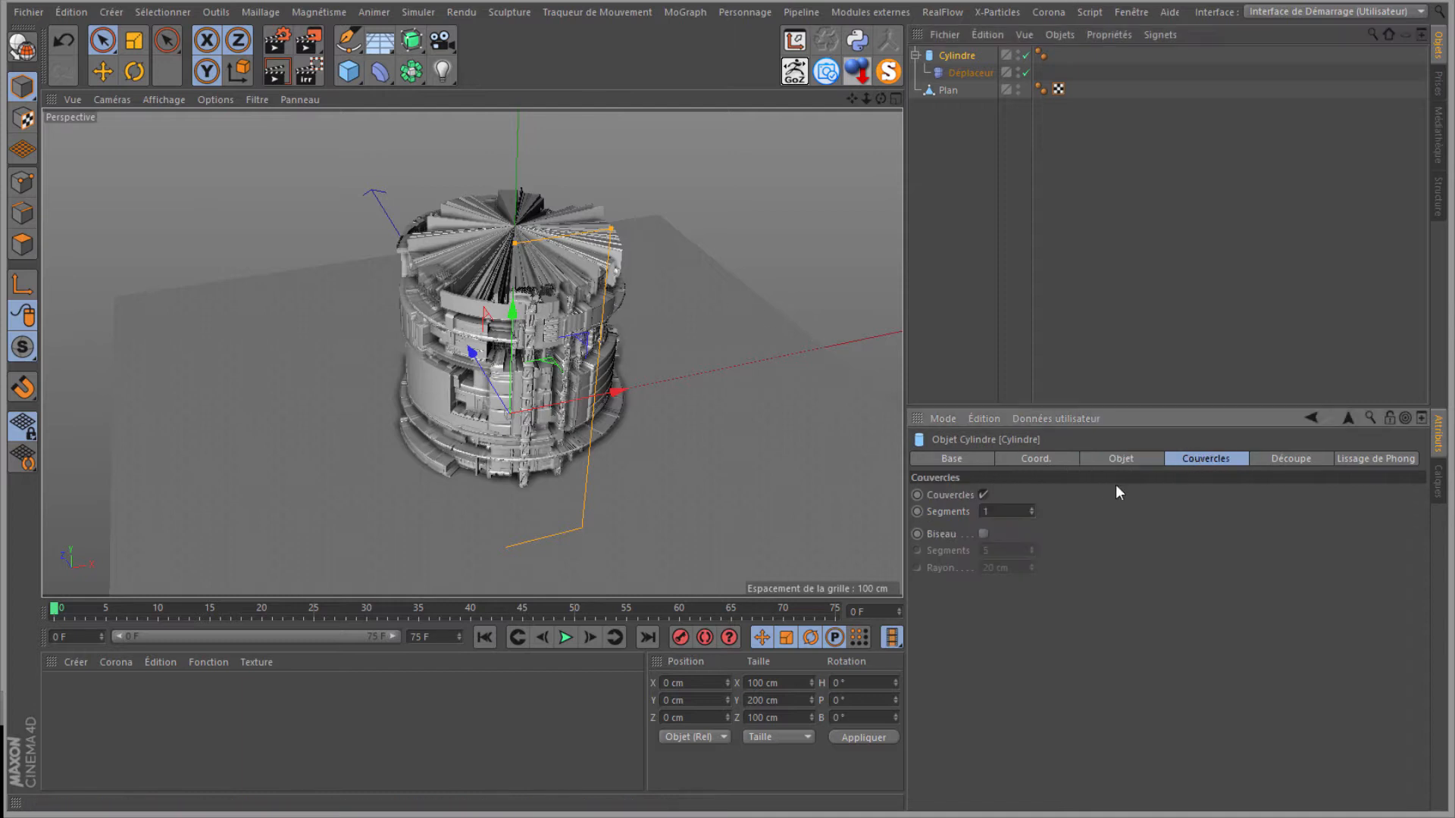
pyautogui.click(982, 495)
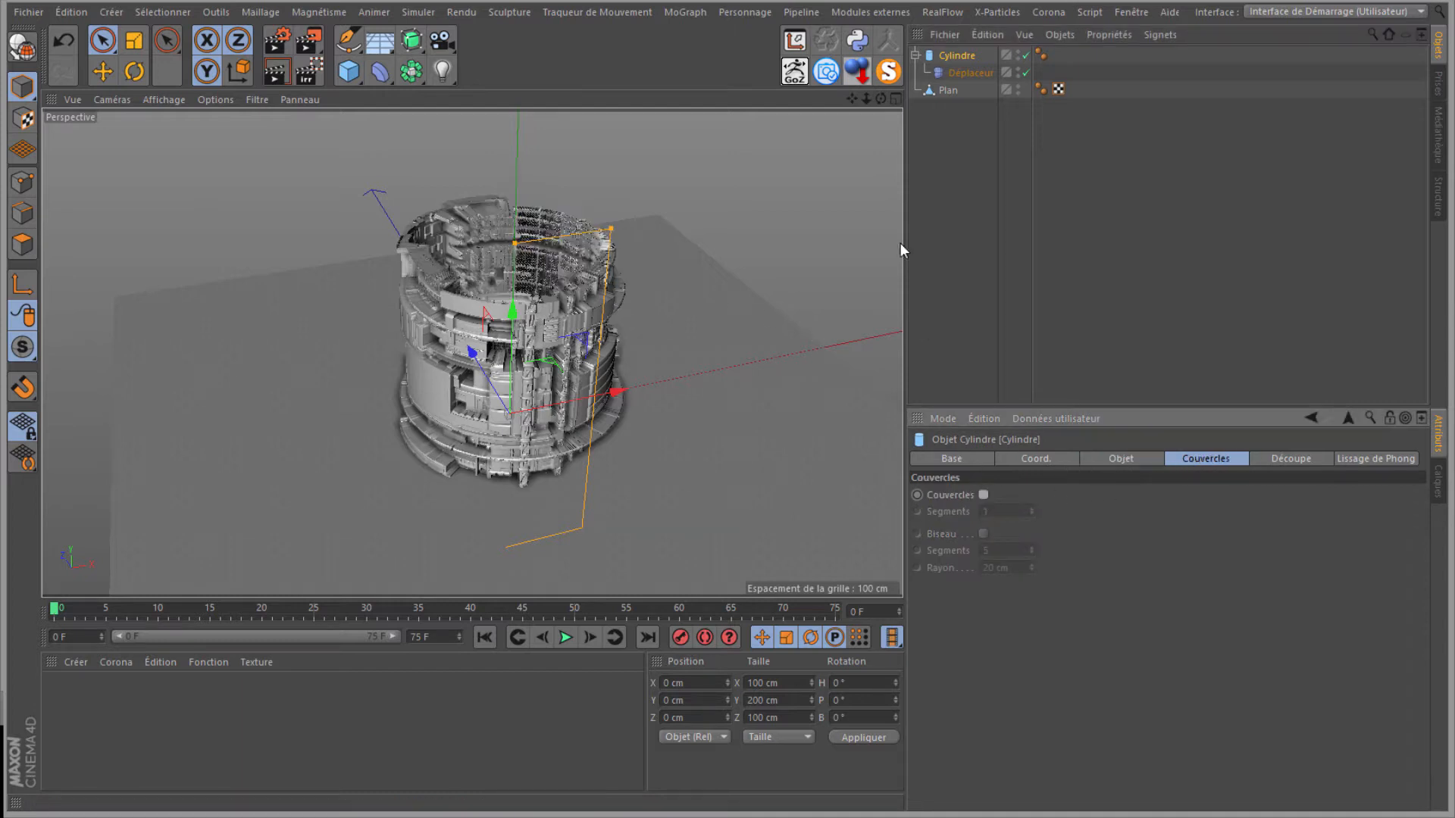
# Step: Raise the cylinder to a Y position of 100 cm and view it from the side
pyautogui.click(852, 69)
pyautogui.keyDown('alt'); pyautogui.moveTo(730, 384); pyautogui.dragTo(732, 385, button='middle'); pyautogui.keyUp('alt')
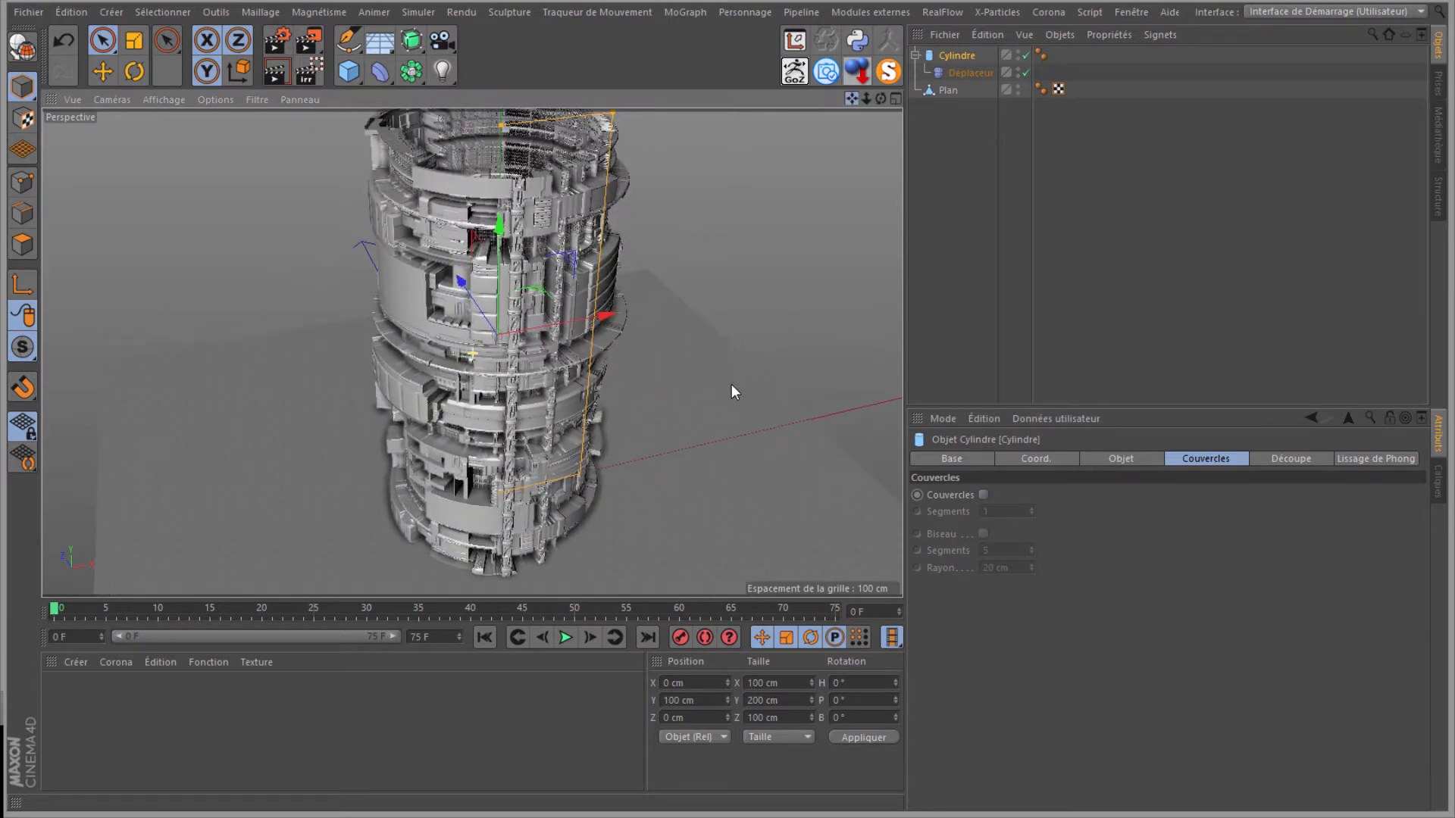
pyautogui.moveTo(852, 99); pyautogui.dragTo(847, 110)
pyautogui.keyDown('alt'); pyautogui.moveTo(733, 381); pyautogui.dragTo(731, 385); pyautogui.keyUp('alt')
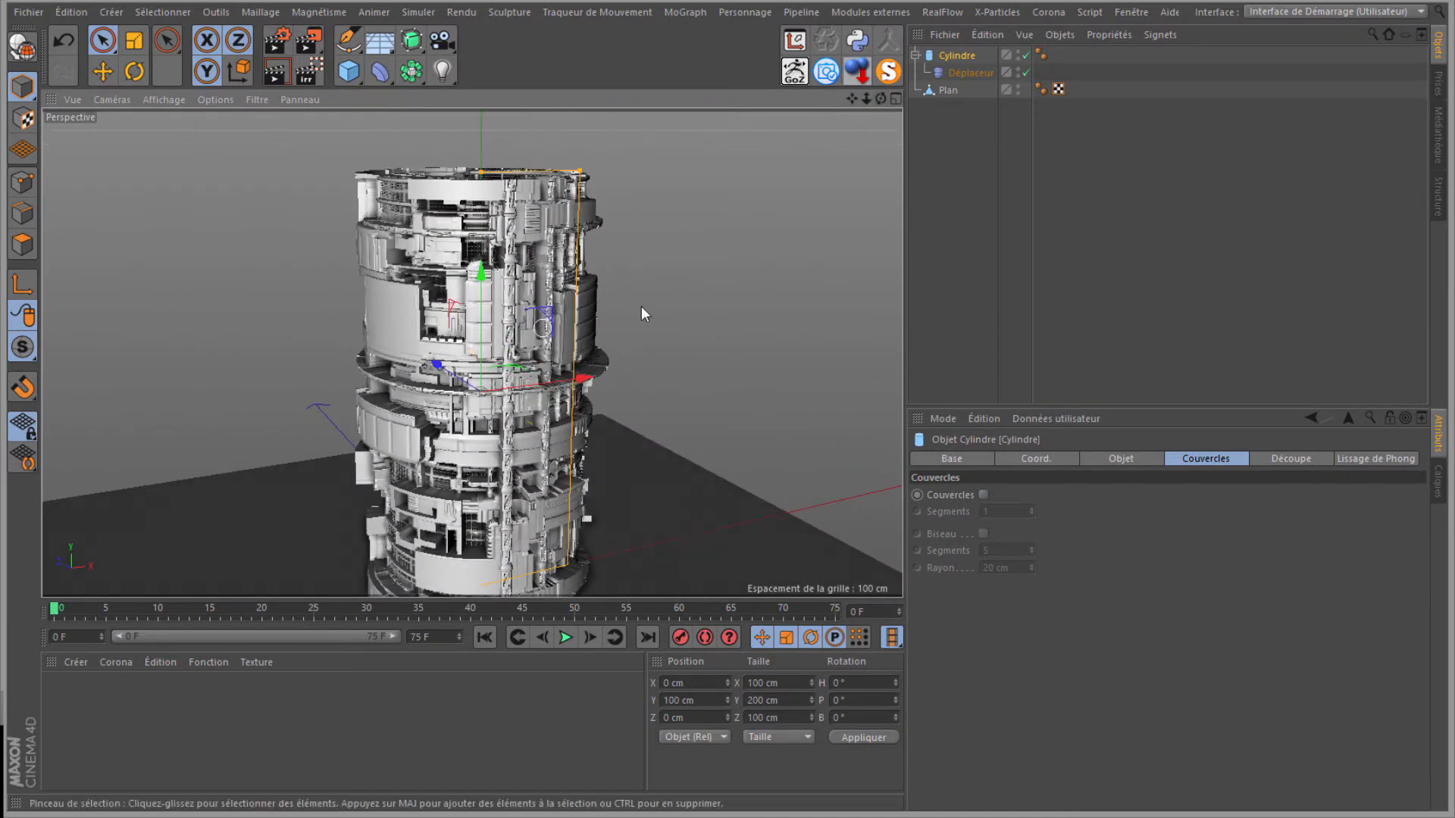
# Step: Set the Displacer deformer's height to -10 cm
pyautogui.click(957, 75)
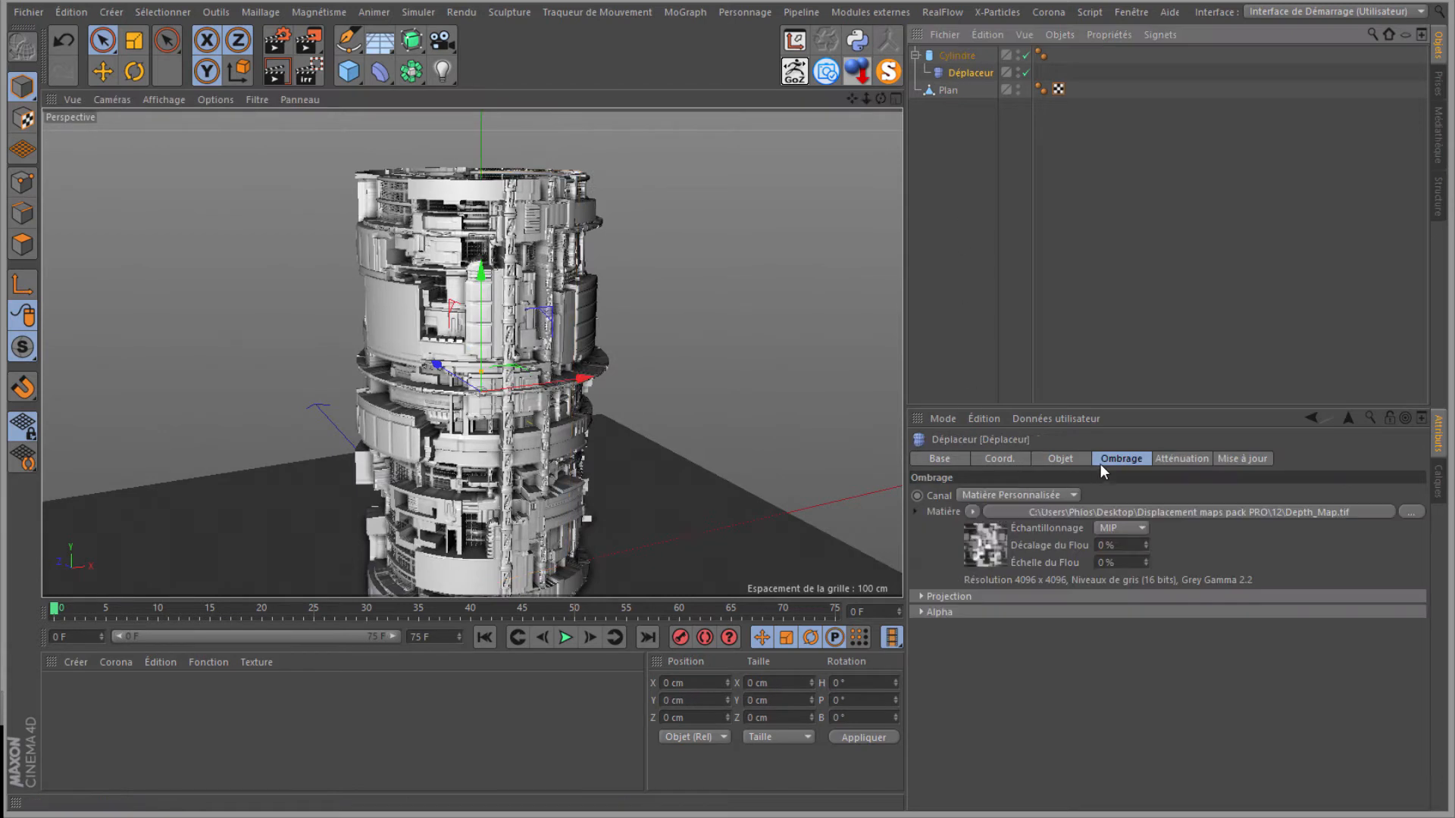
pyautogui.click(1060, 460)
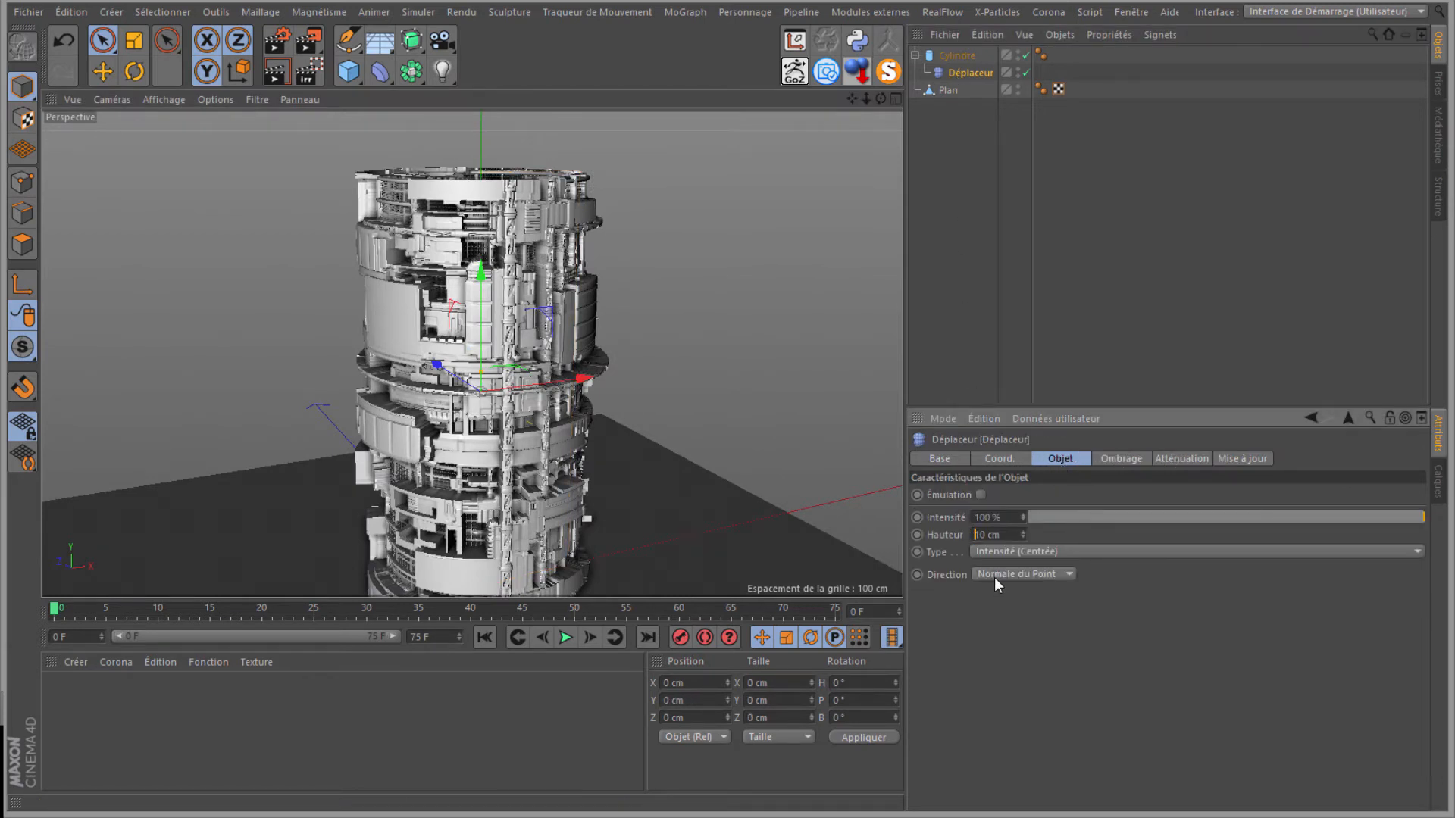
pyautogui.click(978, 535)
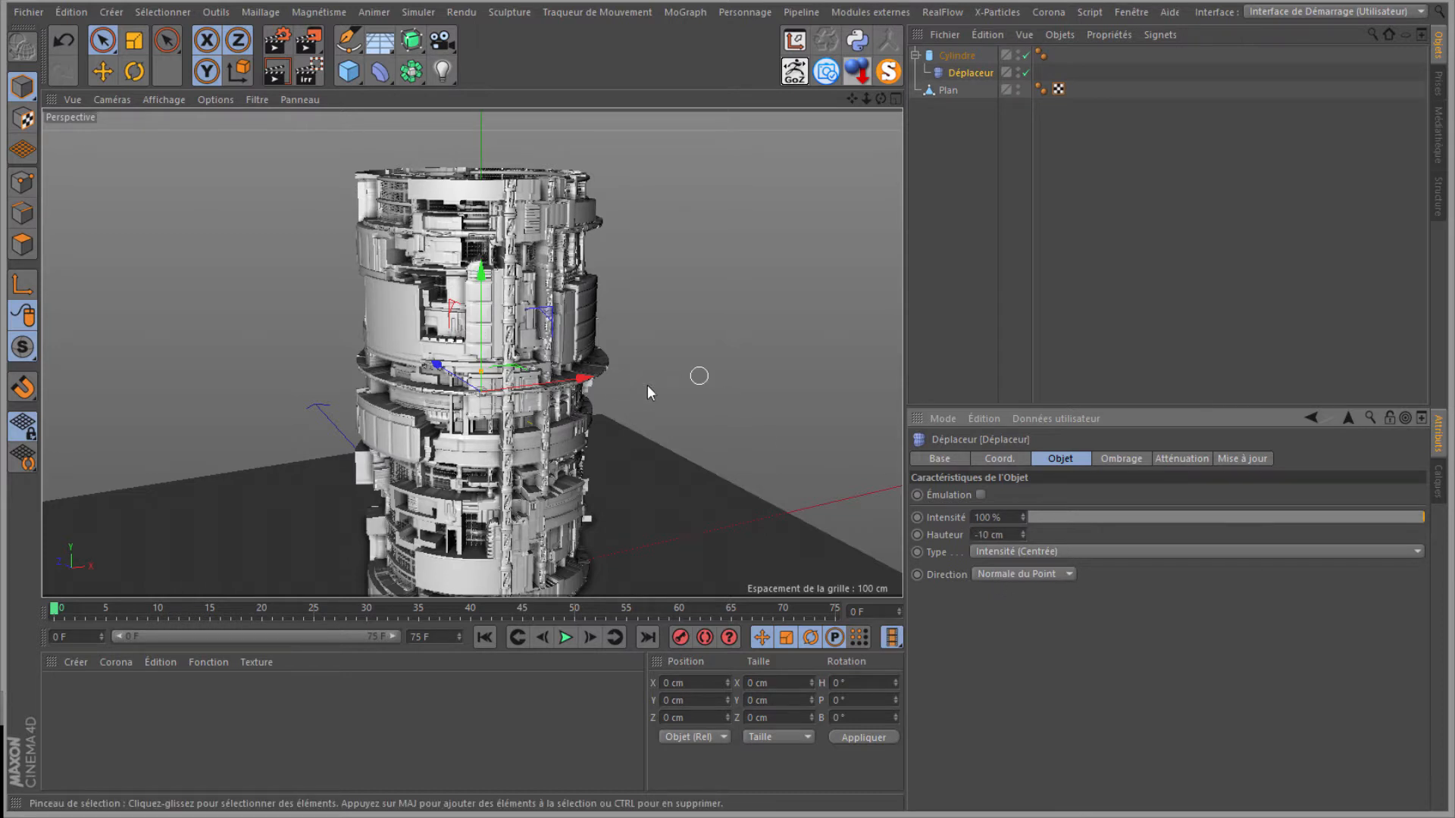
pyautogui.click(1014, 535)
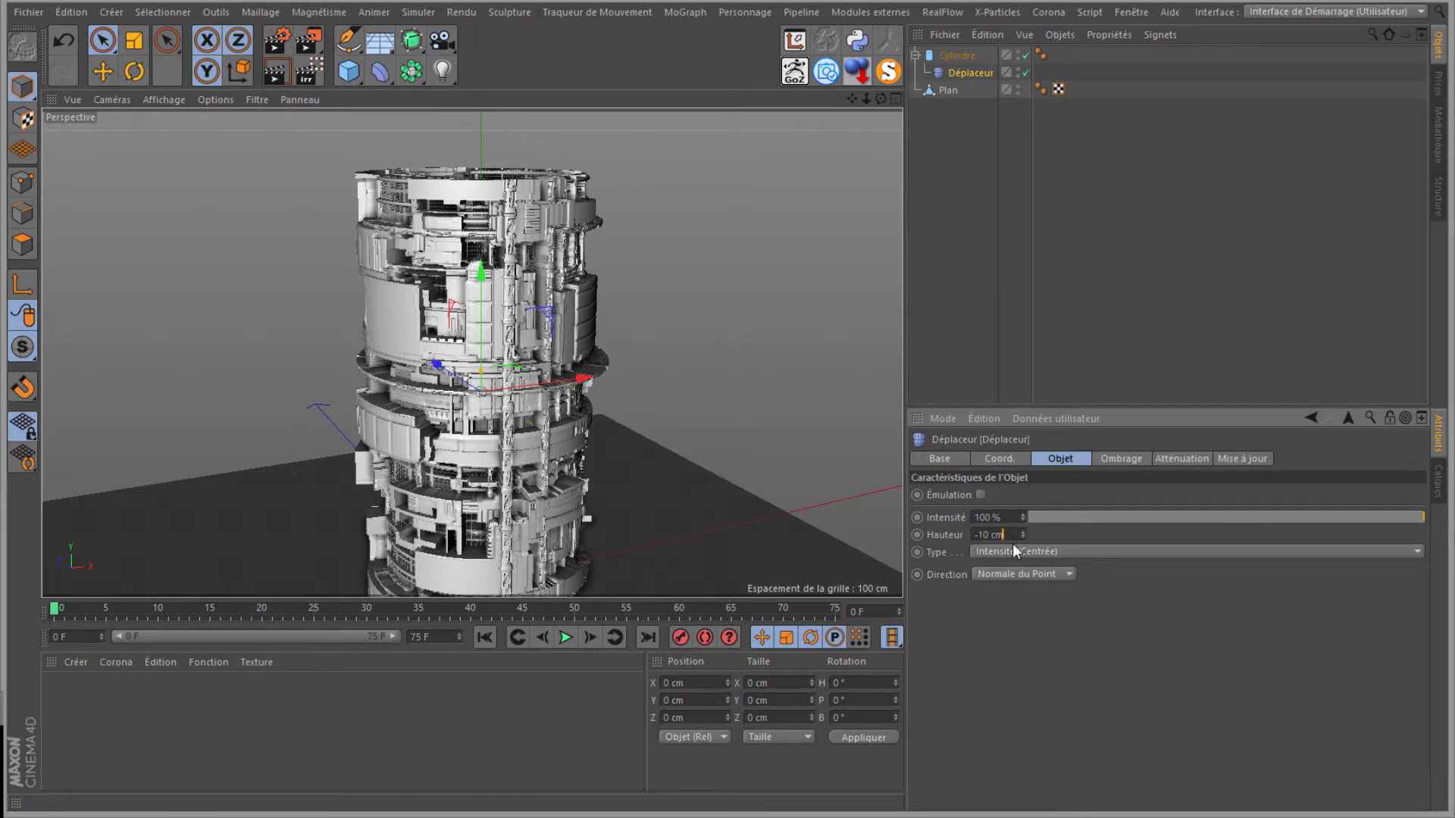
pyautogui.press('Return')
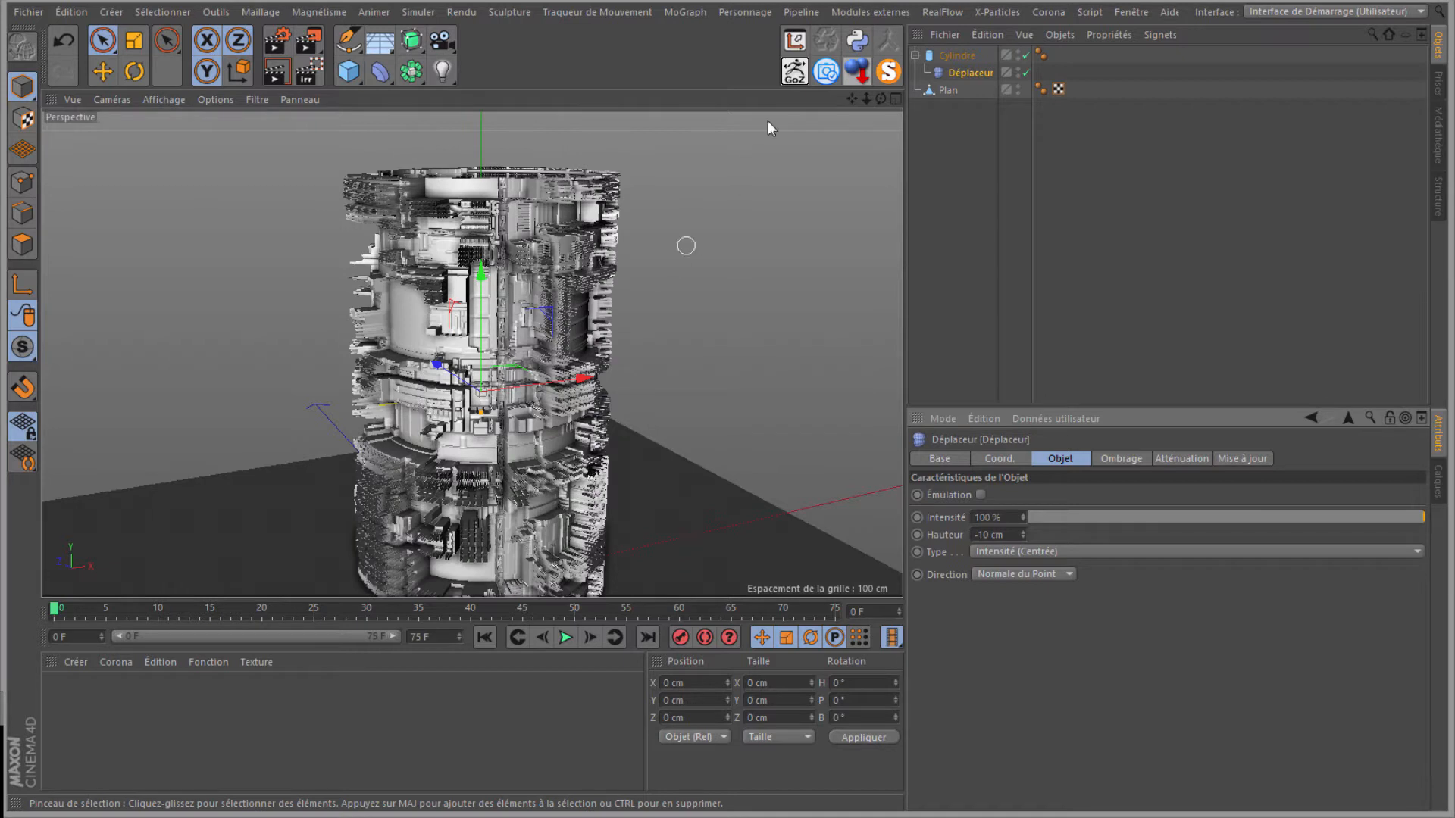
# Step: Set the Displacer's height to -2 cm
pyautogui.doubleClick(986, 535)
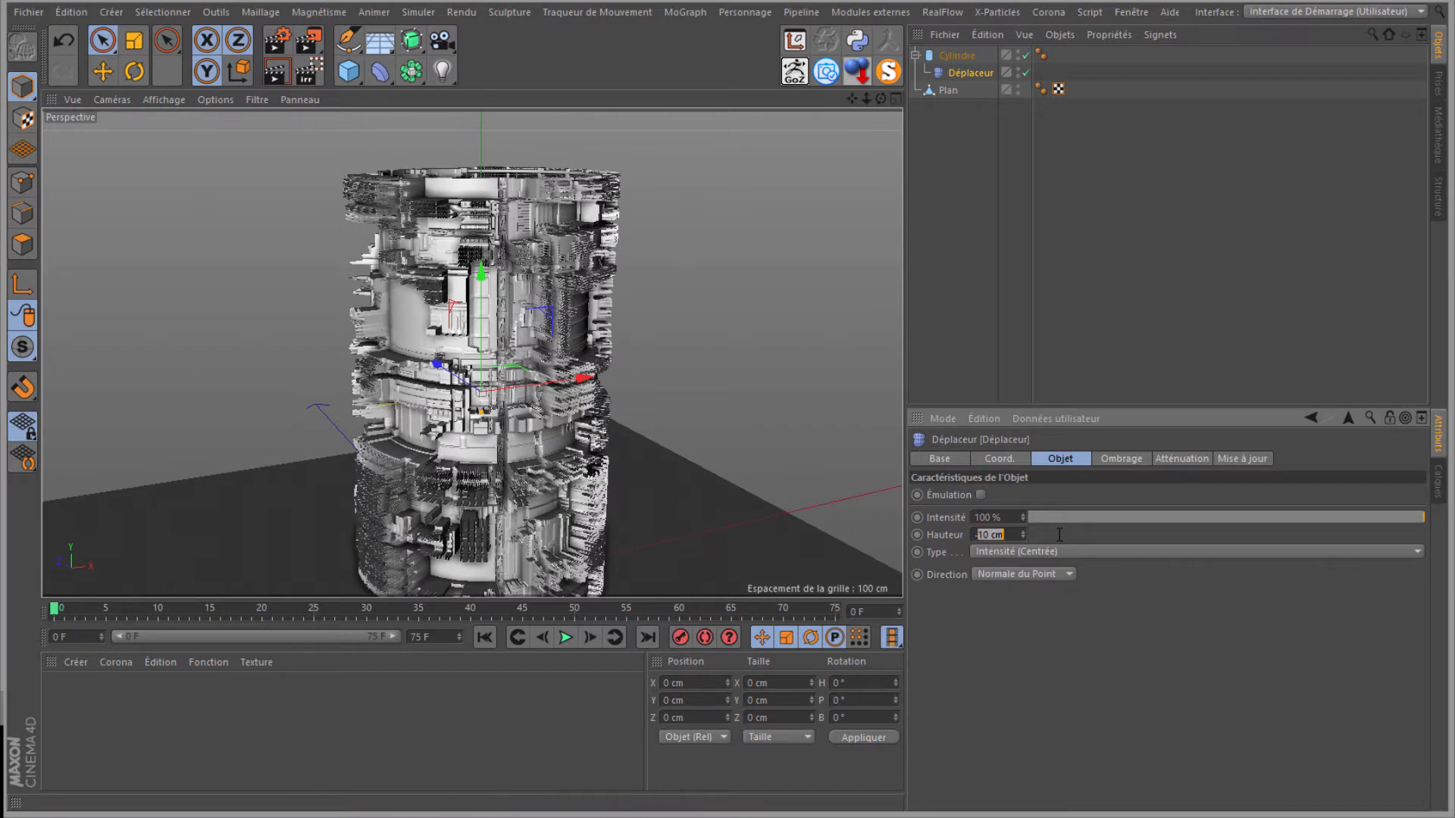
pyautogui.write('-2')
pyautogui.press('Return')
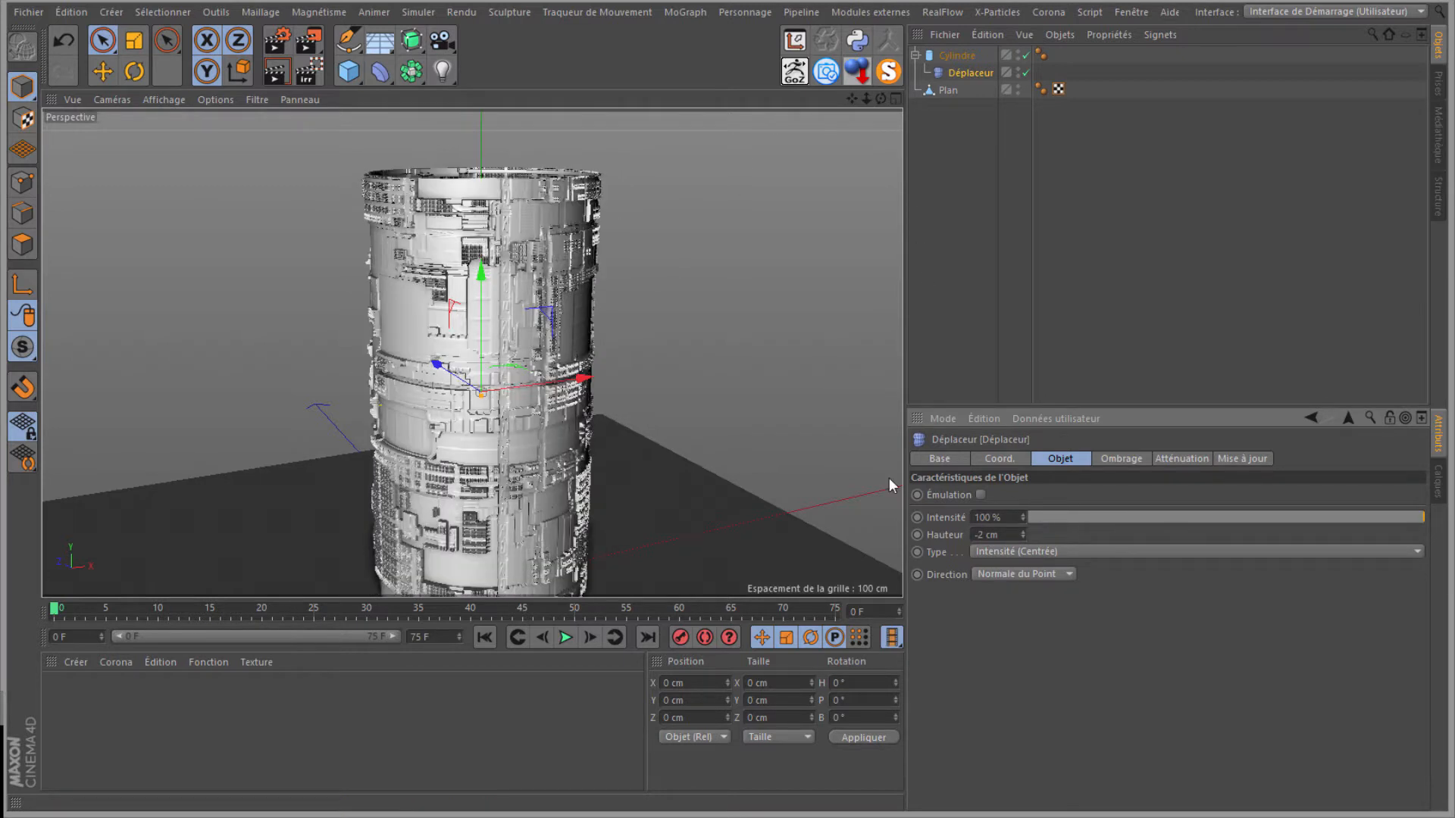
# Step: Examine the displaced relief around the cylinder, from close-up at its base to a full view of the tower
pyautogui.moveTo(727, 385); pyautogui.dragTo(729, 160)
pyautogui.scroll(-6, 669, 171)
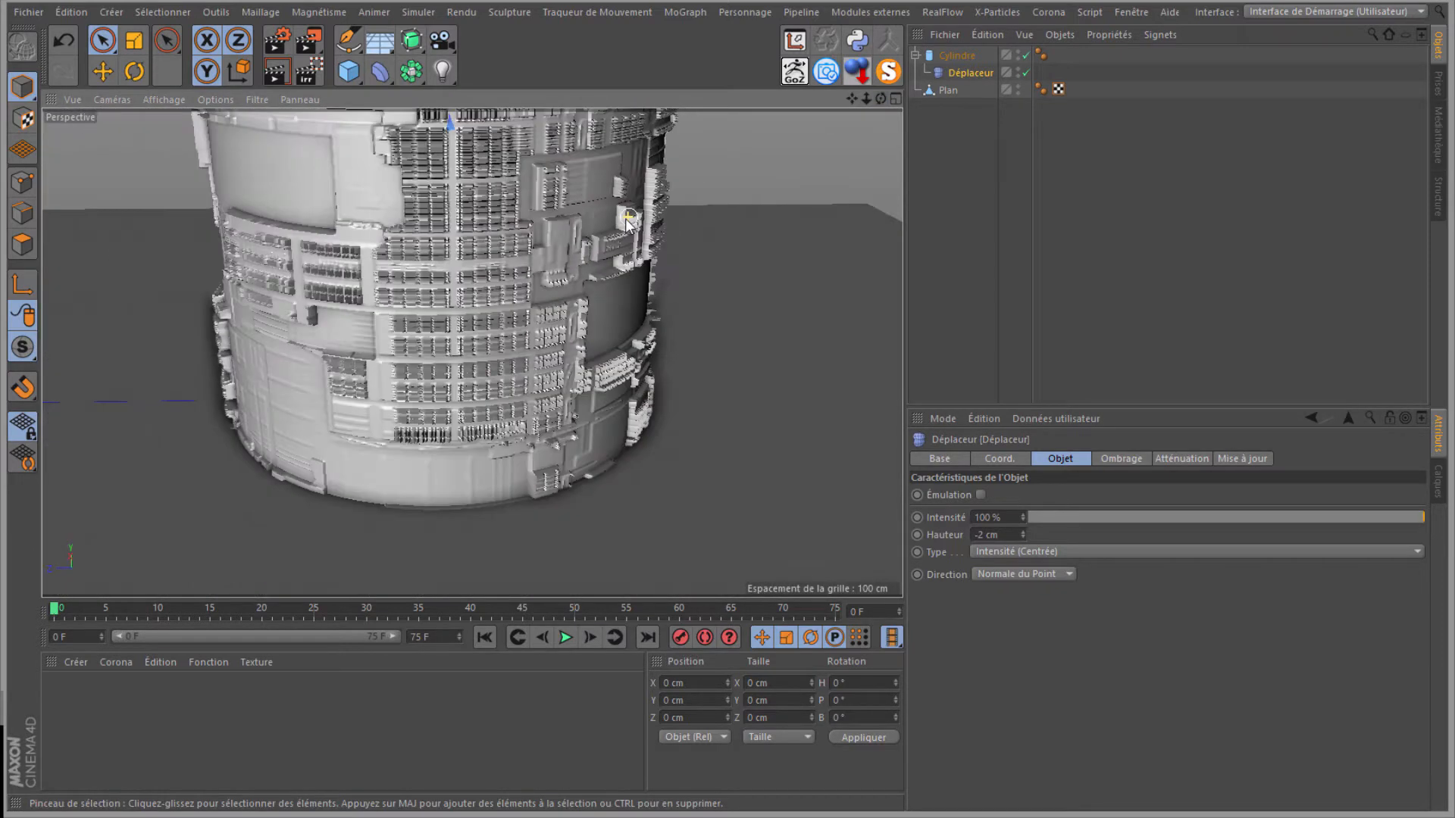
pyautogui.moveTo(852, 99); pyautogui.dragTo(730, 388)
pyautogui.scroll(-2, 413, 371)
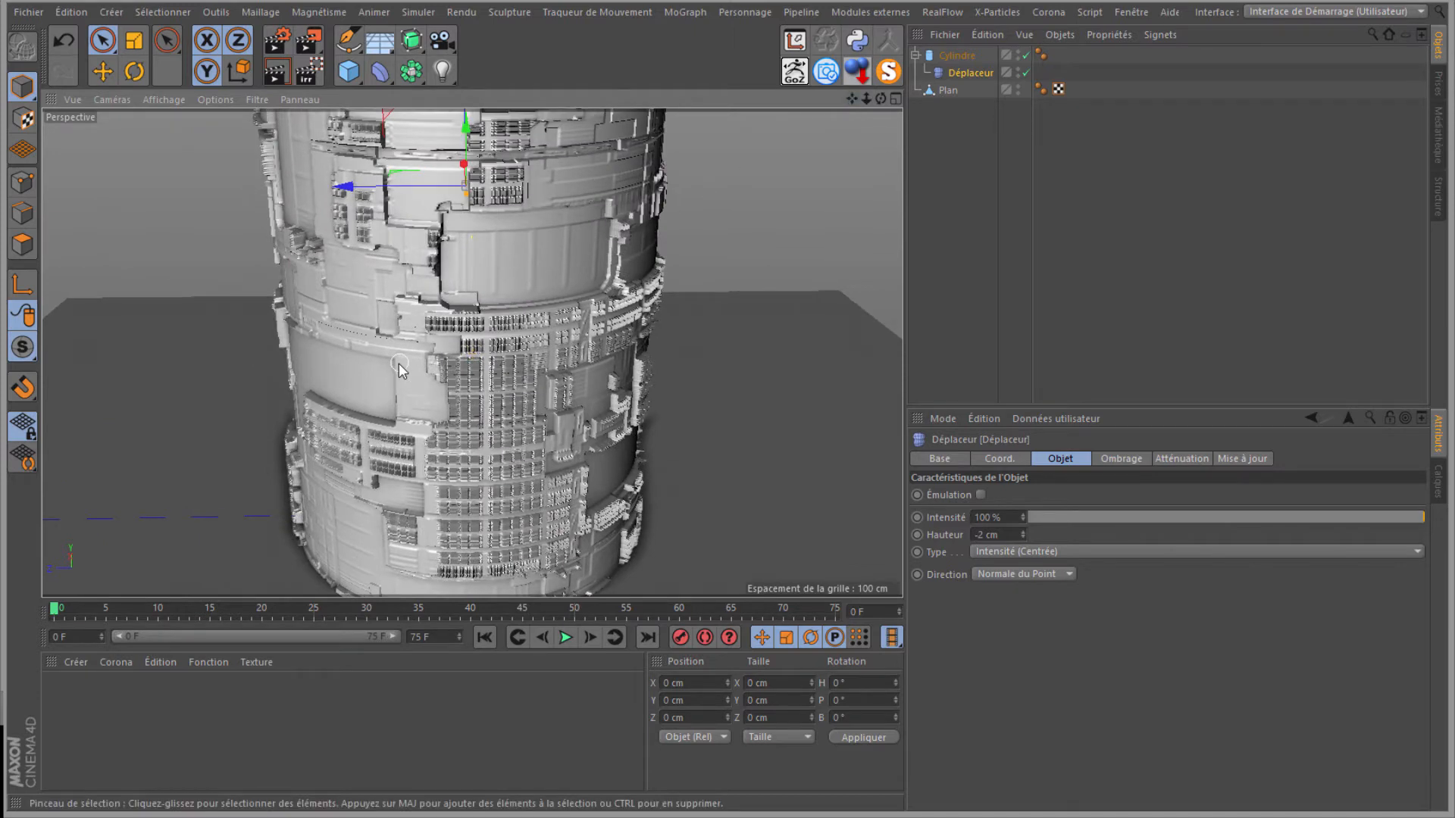
pyautogui.moveTo(853, 98); pyautogui.dragTo(804, 120)
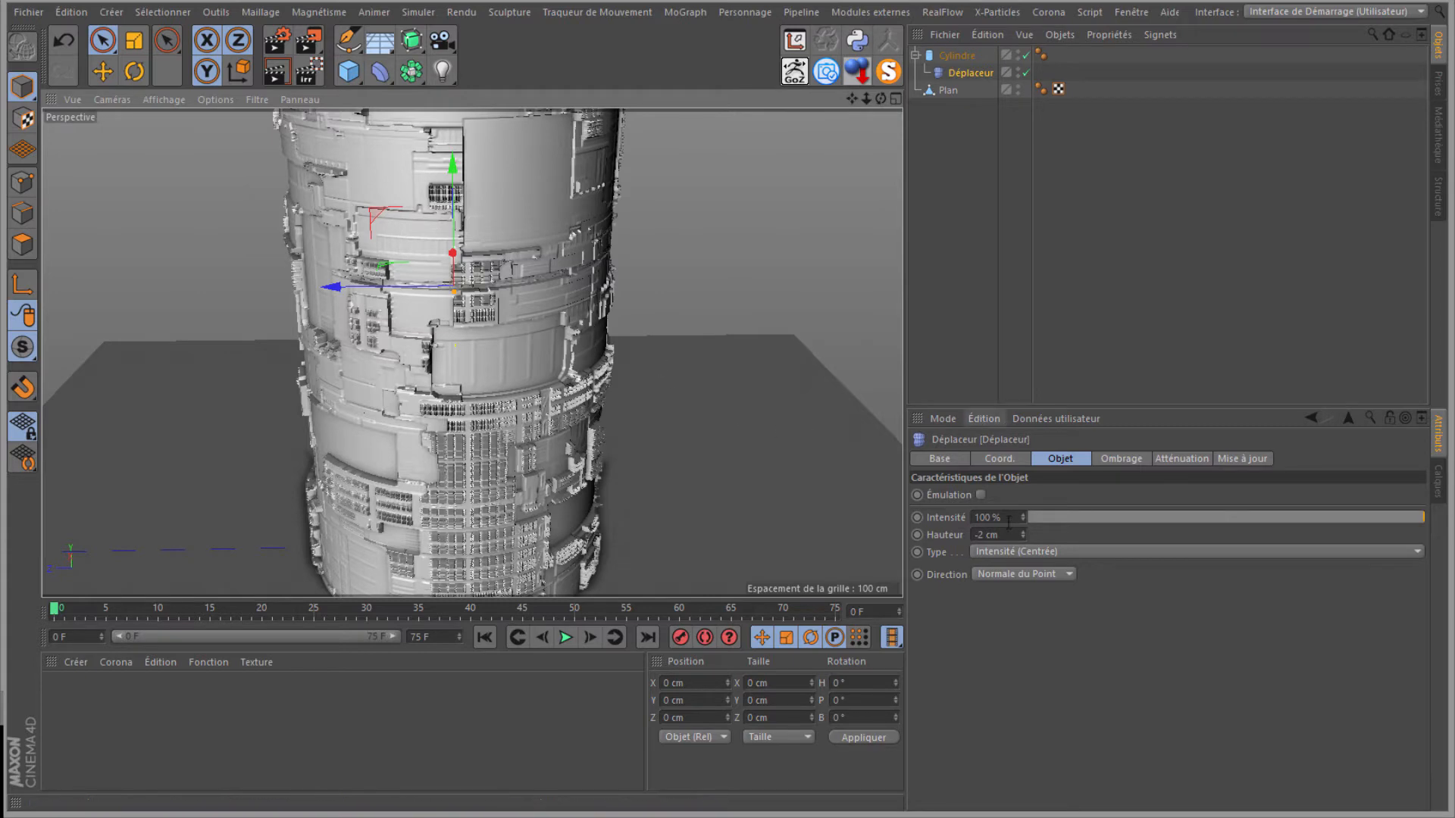
pyautogui.scroll(-1, 490, 293)
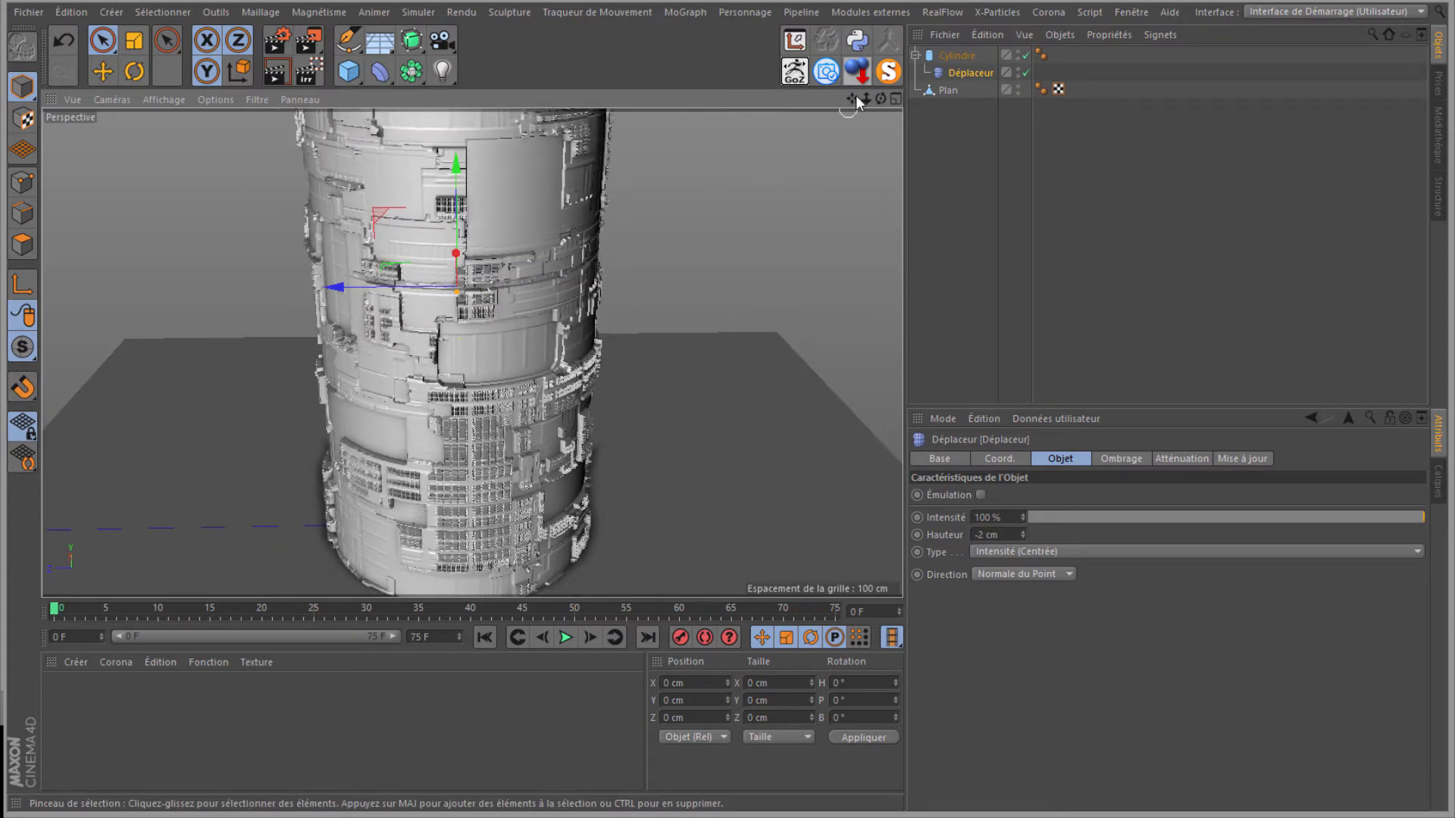
pyautogui.moveTo(854, 97); pyautogui.dragTo(735, 379)
pyautogui.scroll(-2, 585, 229)
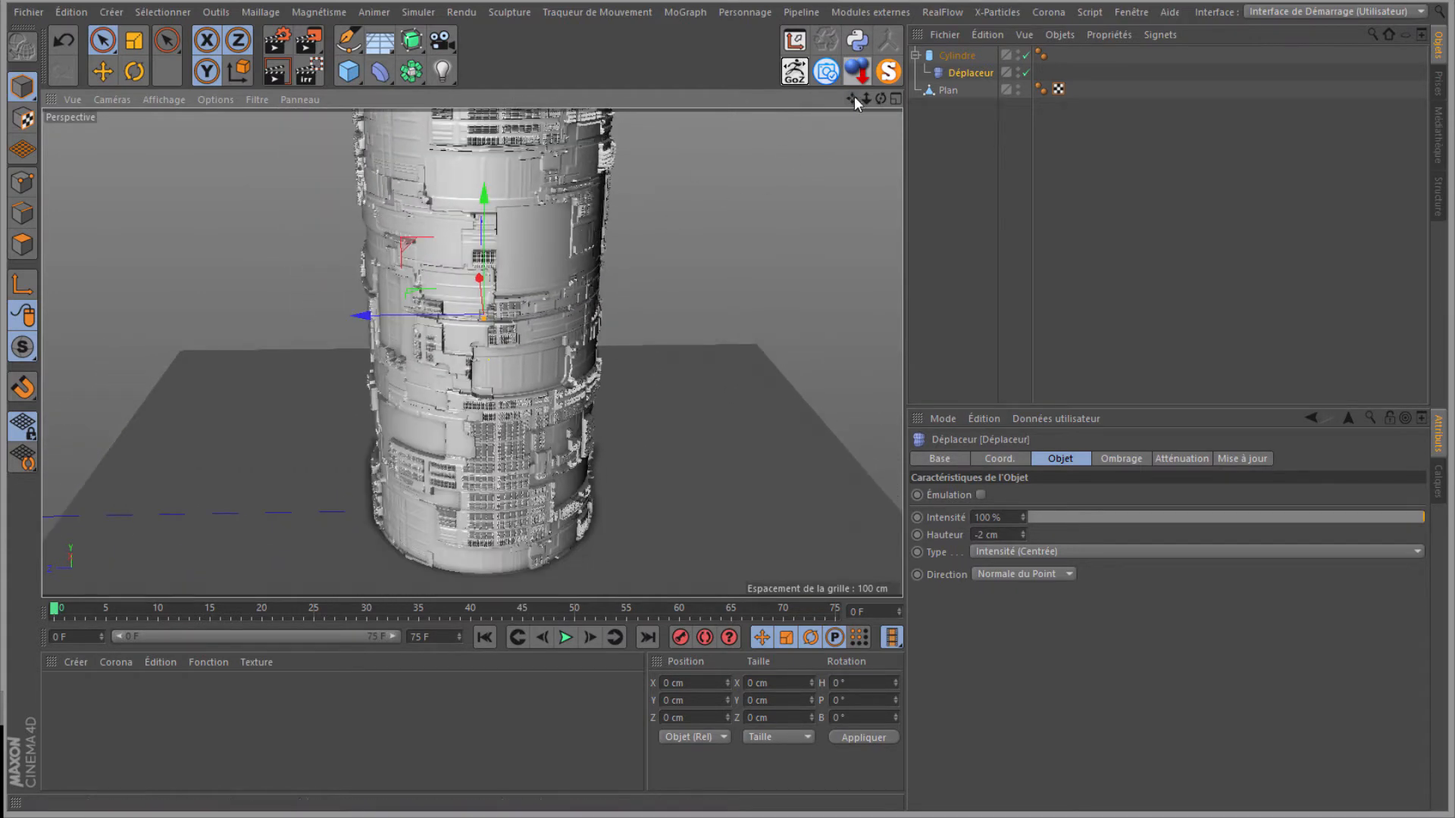
pyautogui.moveTo(853, 98); pyautogui.dragTo(733, 375)
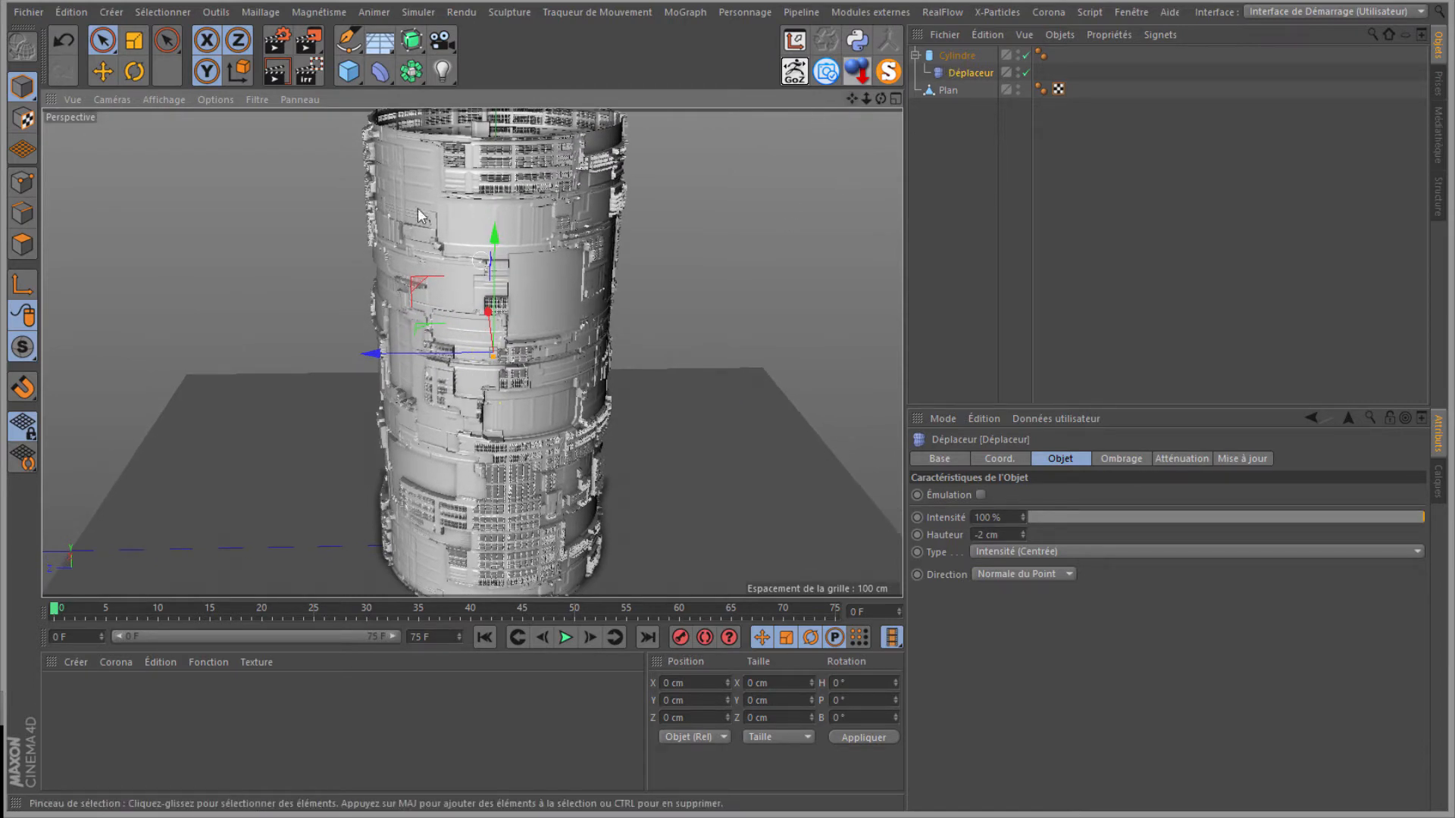
pyautogui.moveTo(880, 93); pyautogui.dragTo(731, 384)
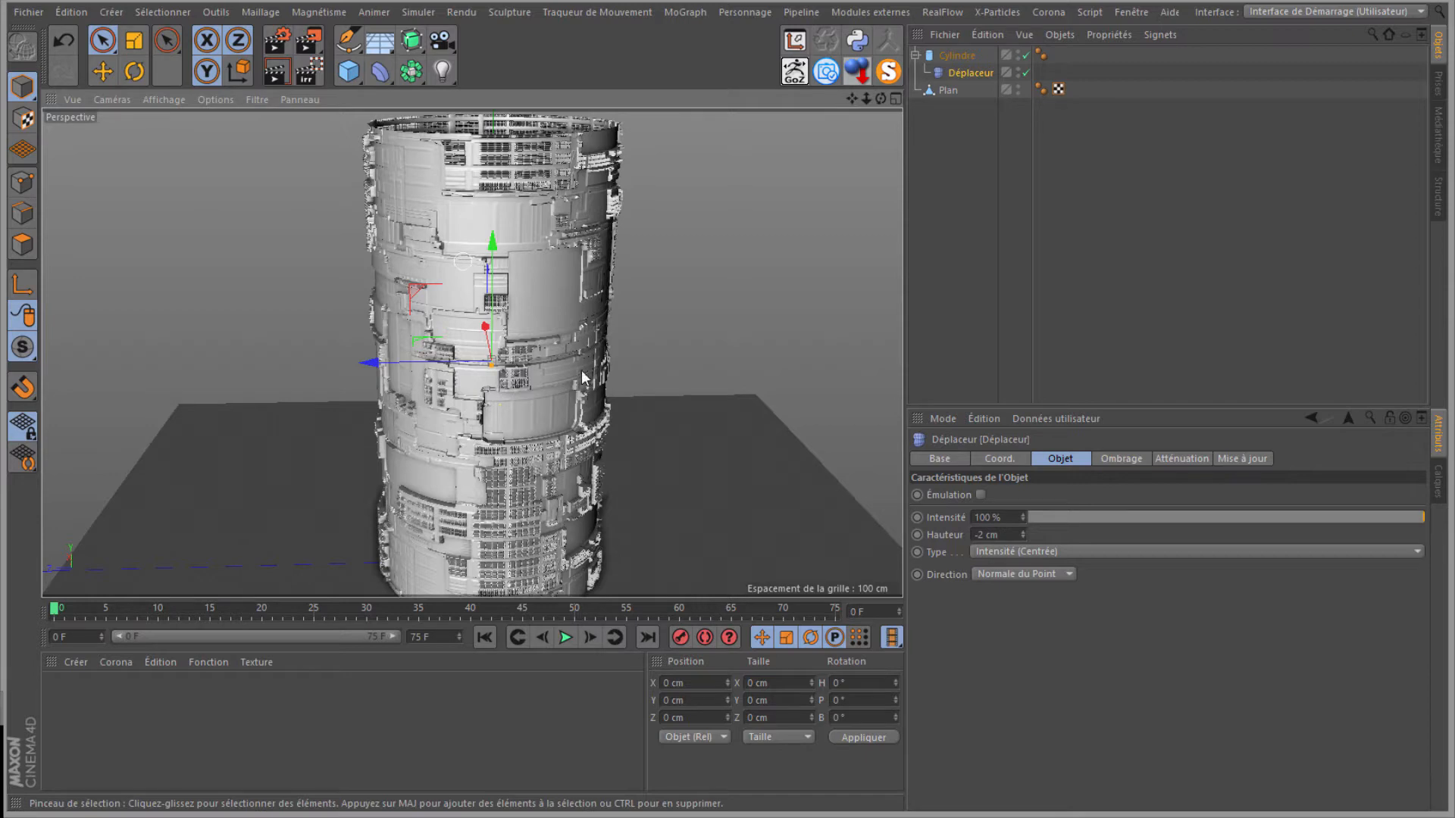
# Step: Move the Displacer deformer from the cylinder to the plane as its child, and delete the cylinder
pyautogui.moveTo(968, 73); pyautogui.dragTo(947, 89)
pyautogui.click(962, 56)
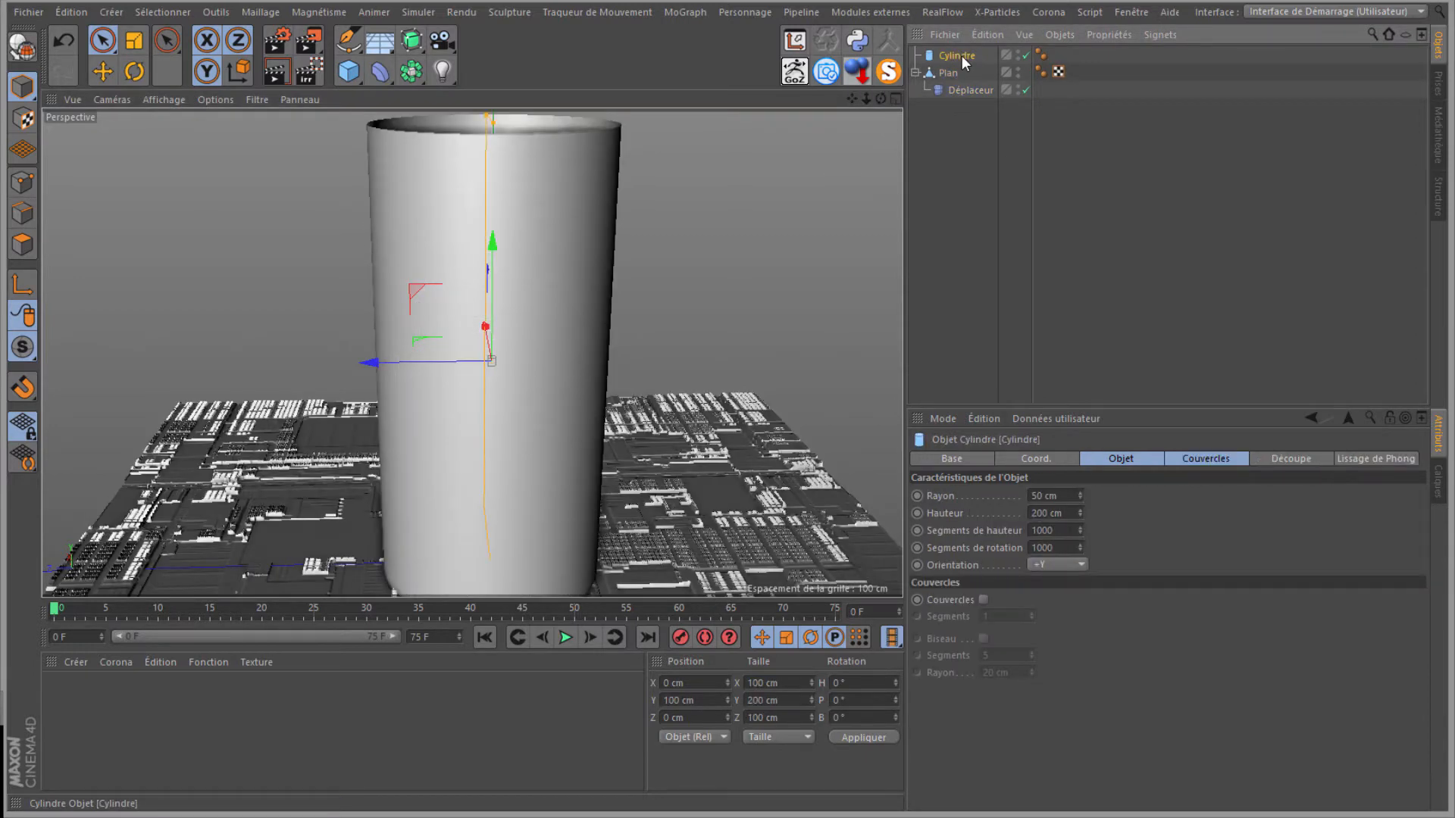
pyautogui.press('Delete')
pyautogui.moveTo(881, 99); pyautogui.dragTo(694, 364)
pyautogui.moveTo(851, 99); pyautogui.dragTo(808, 23)
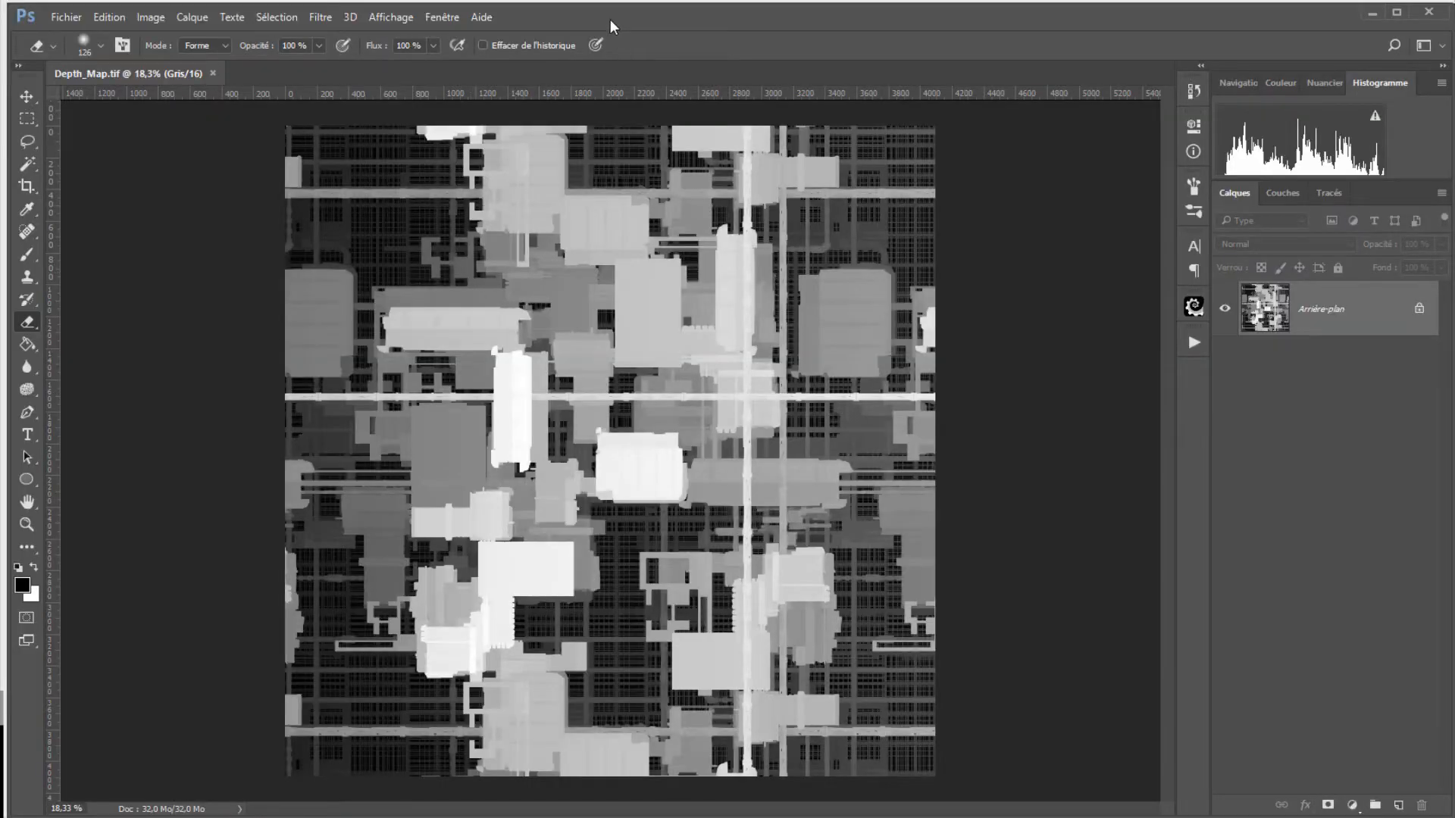
# Step: Compare the displaced plane with the Depth_Map.tif image open in Photoshop, and return to the full CINEMA 4D window
pyautogui.moveTo(605, 1); pyautogui.dragTo(1080, 6)
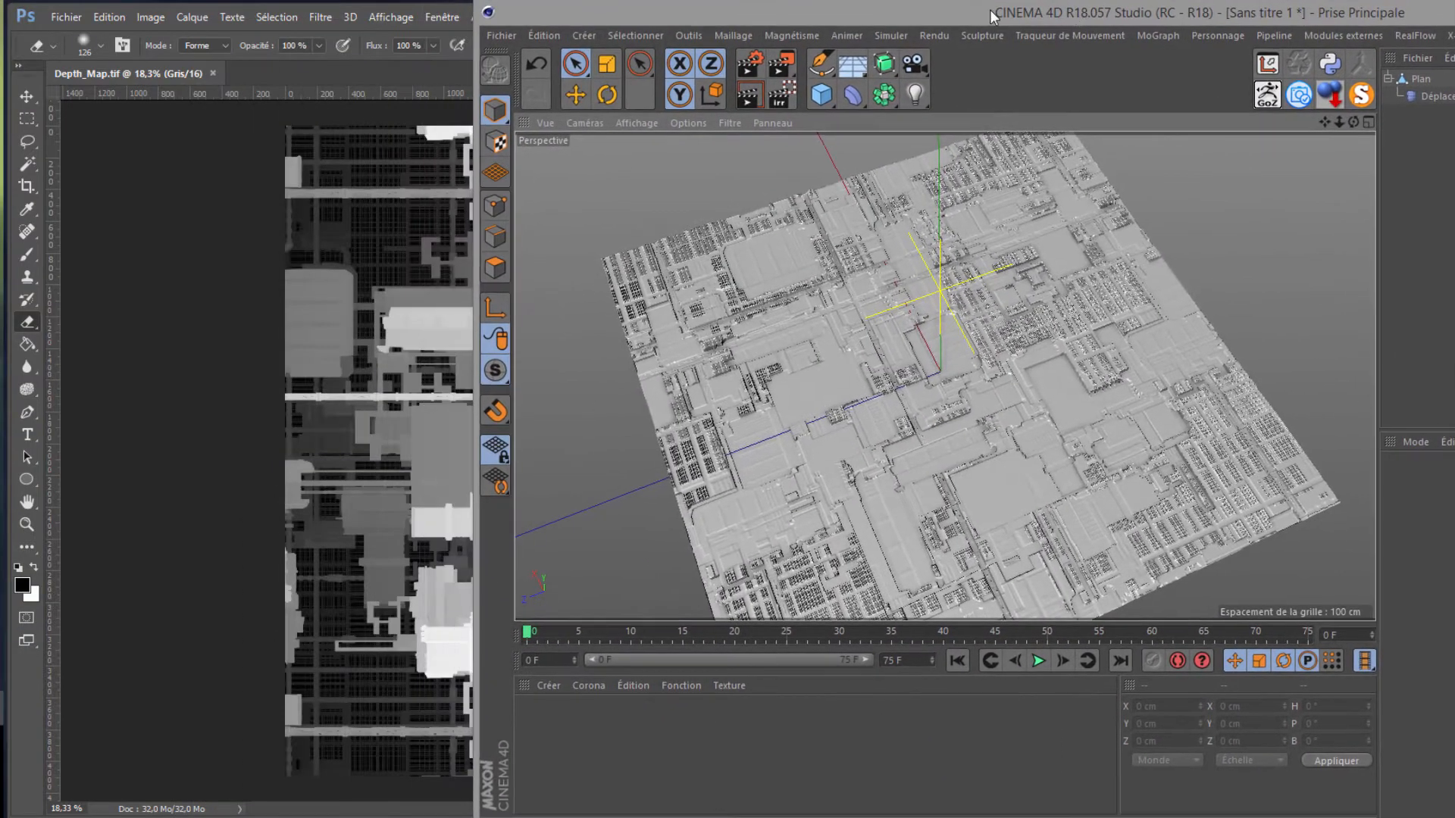
pyautogui.moveTo(798, 15); pyautogui.dragTo(1027, 5)
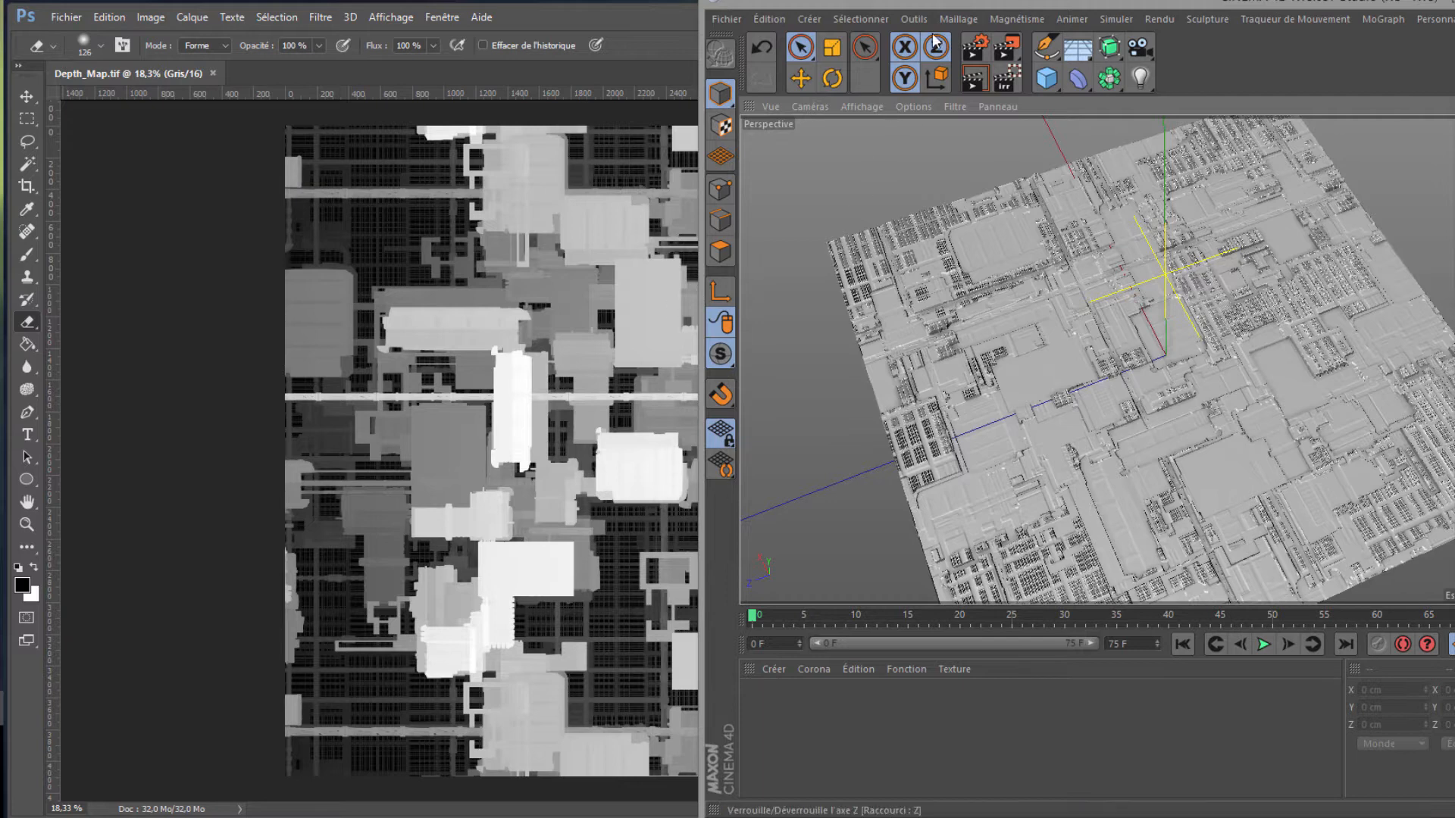
pyautogui.moveTo(932, 3); pyautogui.dragTo(232, 2)
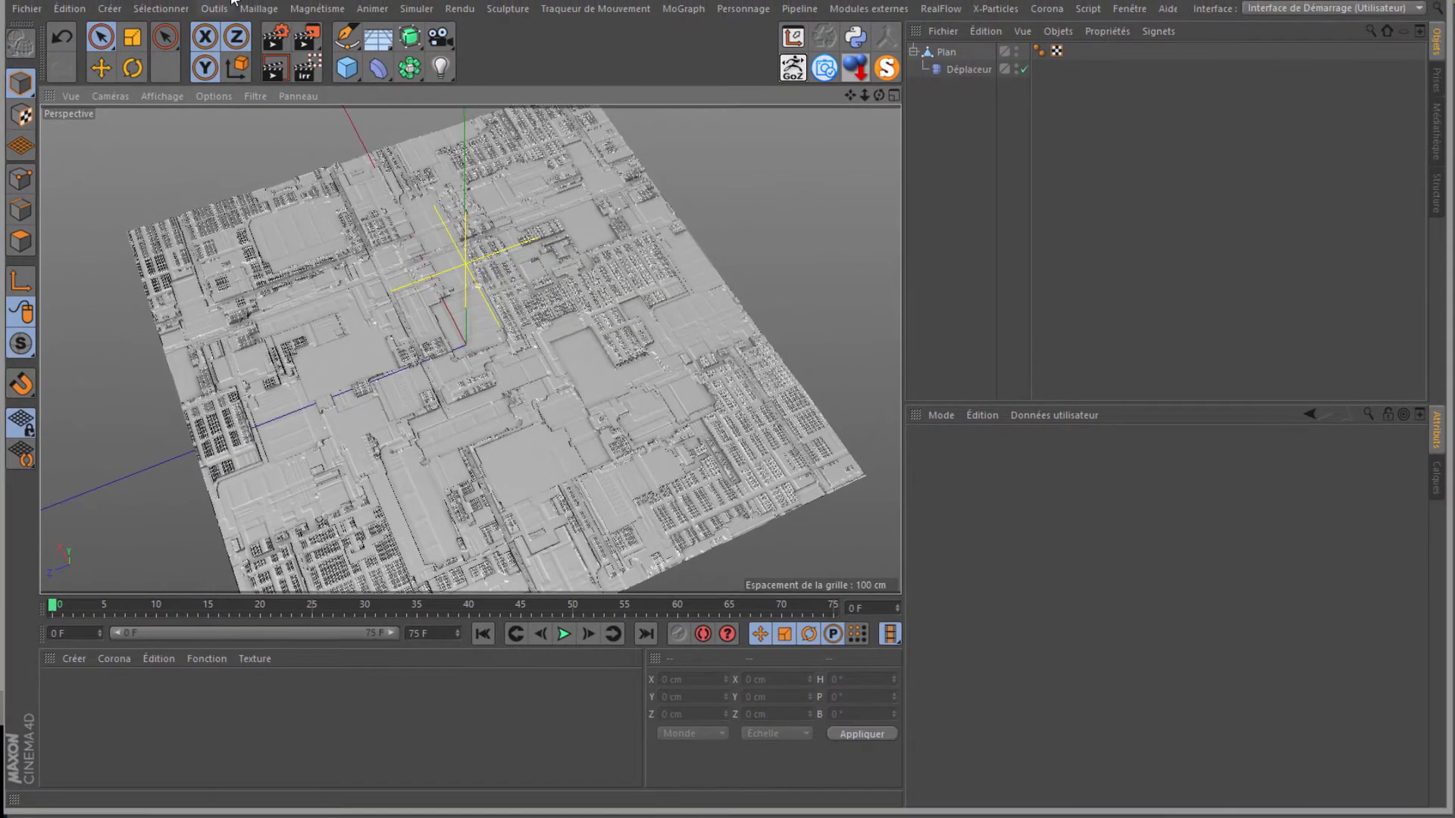
# Step: Set the U and V lengths of the Displacer's shading projection to 50 % to tile the depth map
pyautogui.click(951, 77)
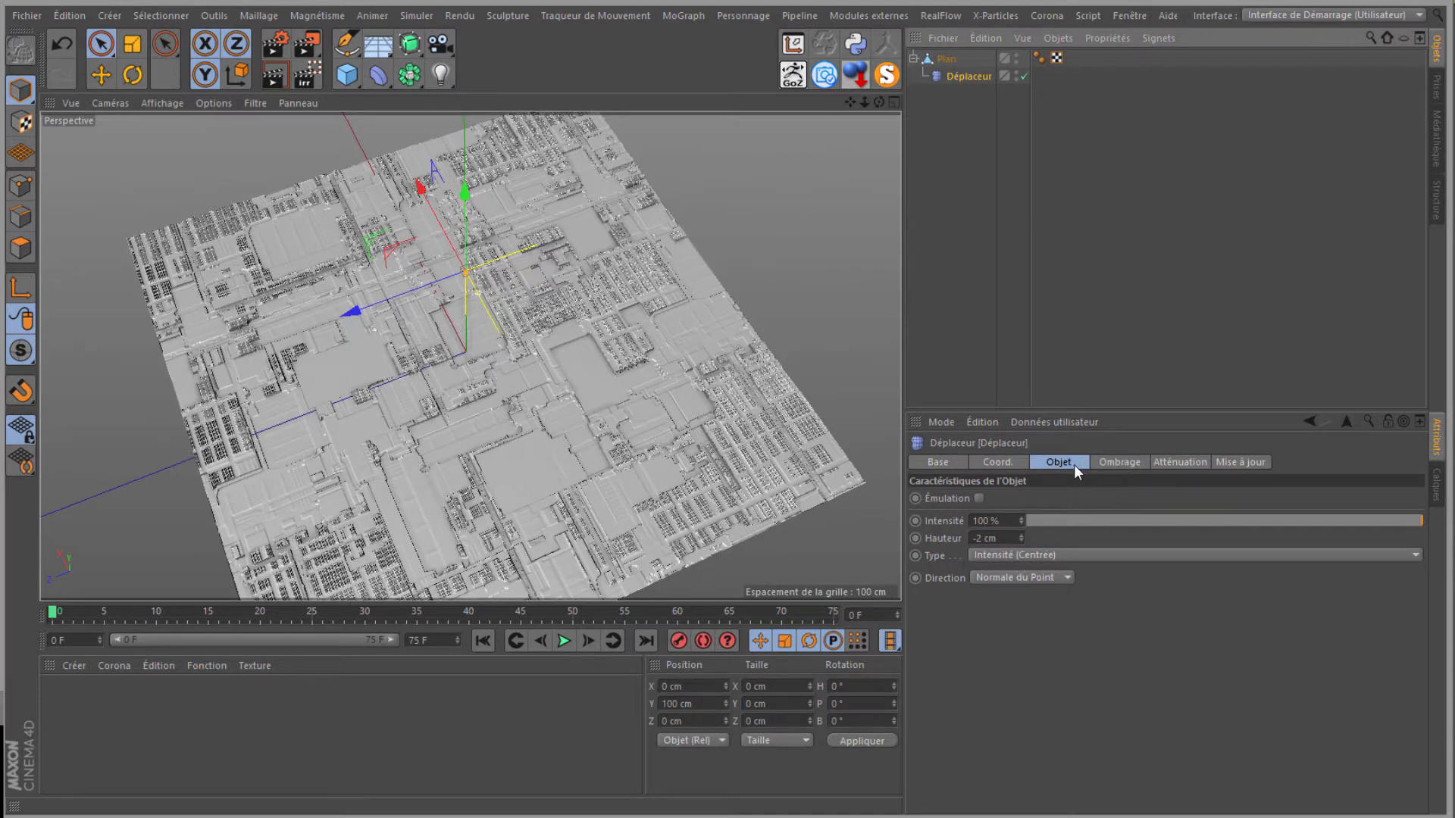
pyautogui.click(1123, 462)
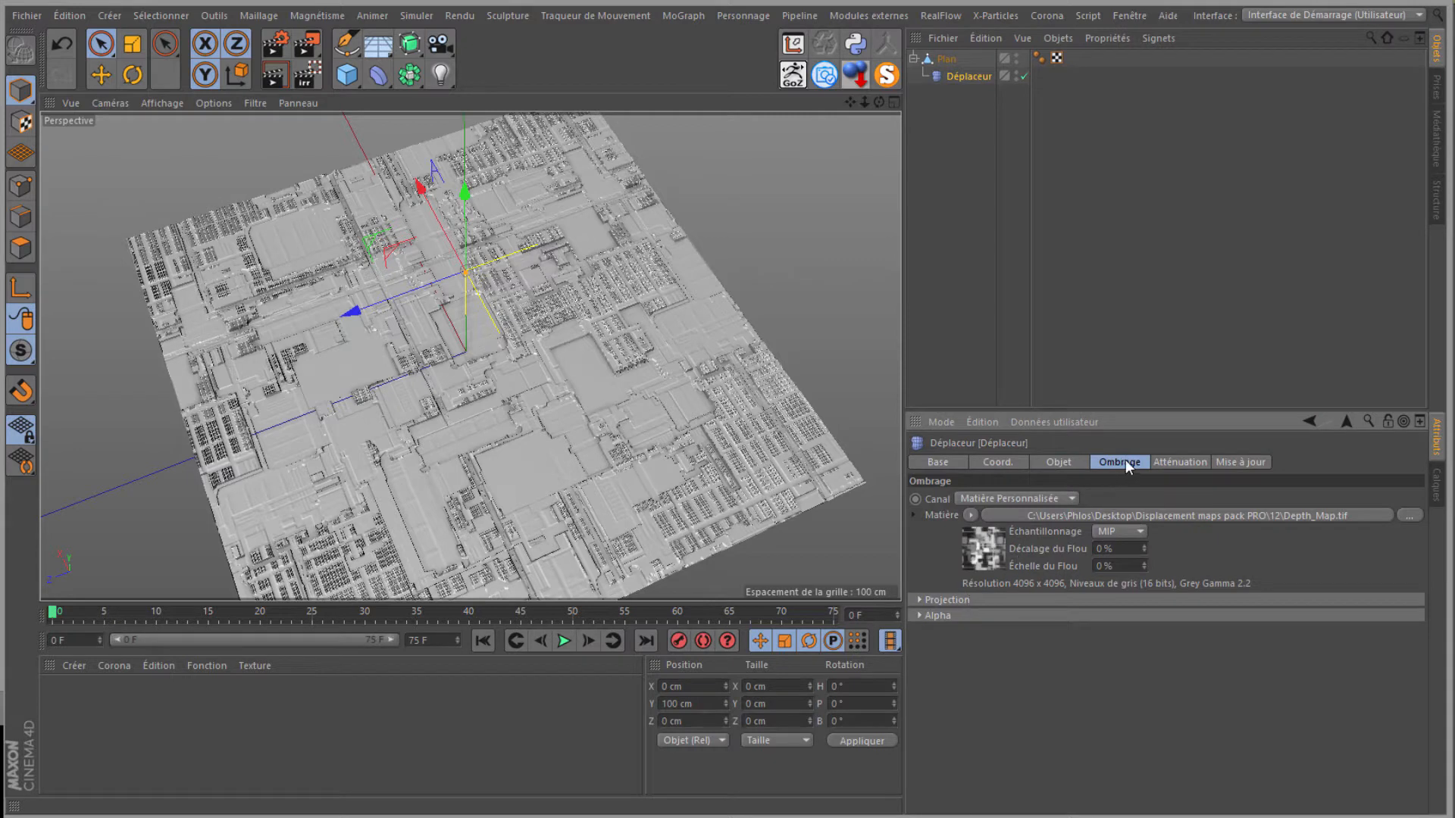
pyautogui.click(930, 601)
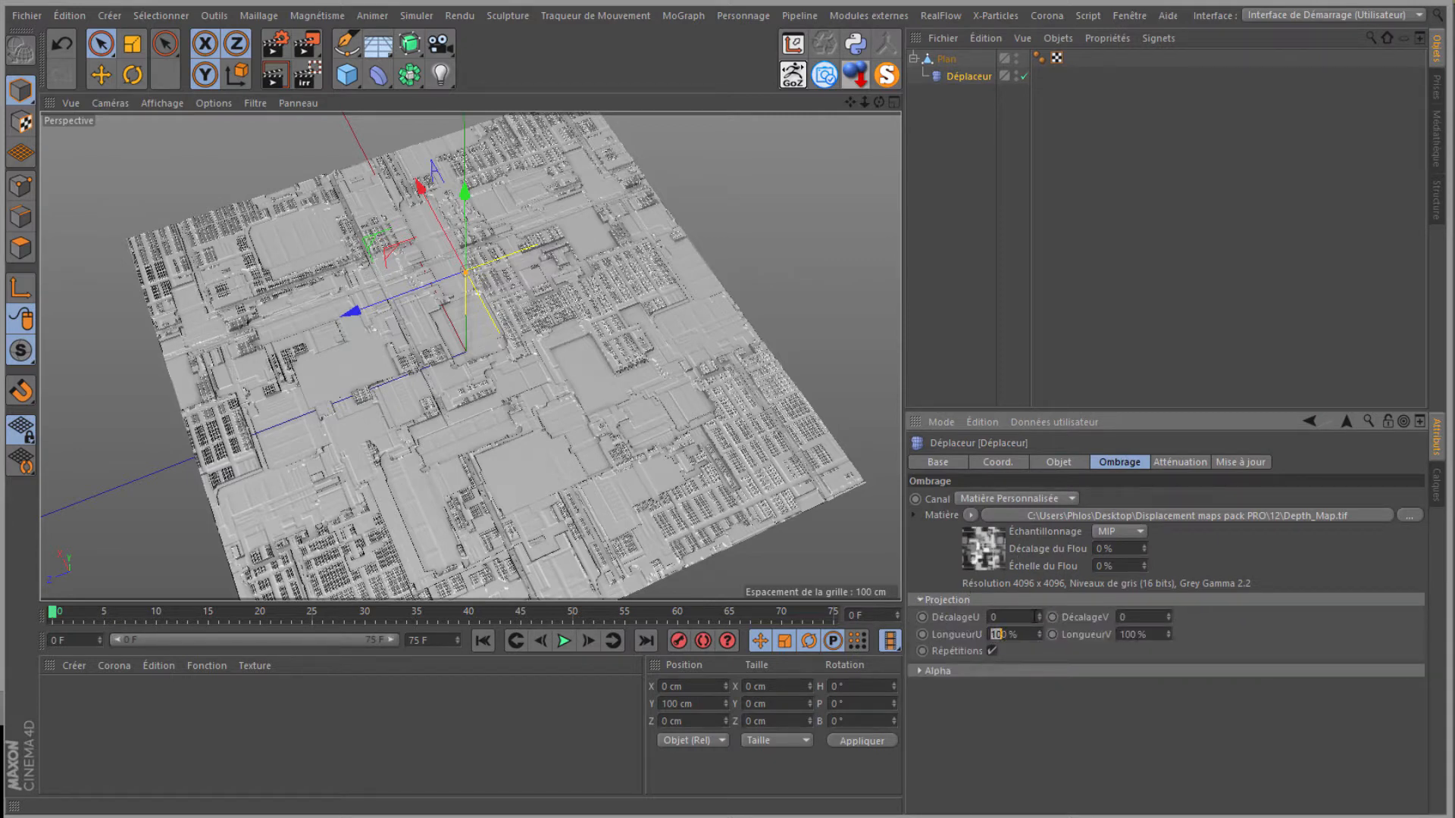
pyautogui.write('50')
pyautogui.press('Return')
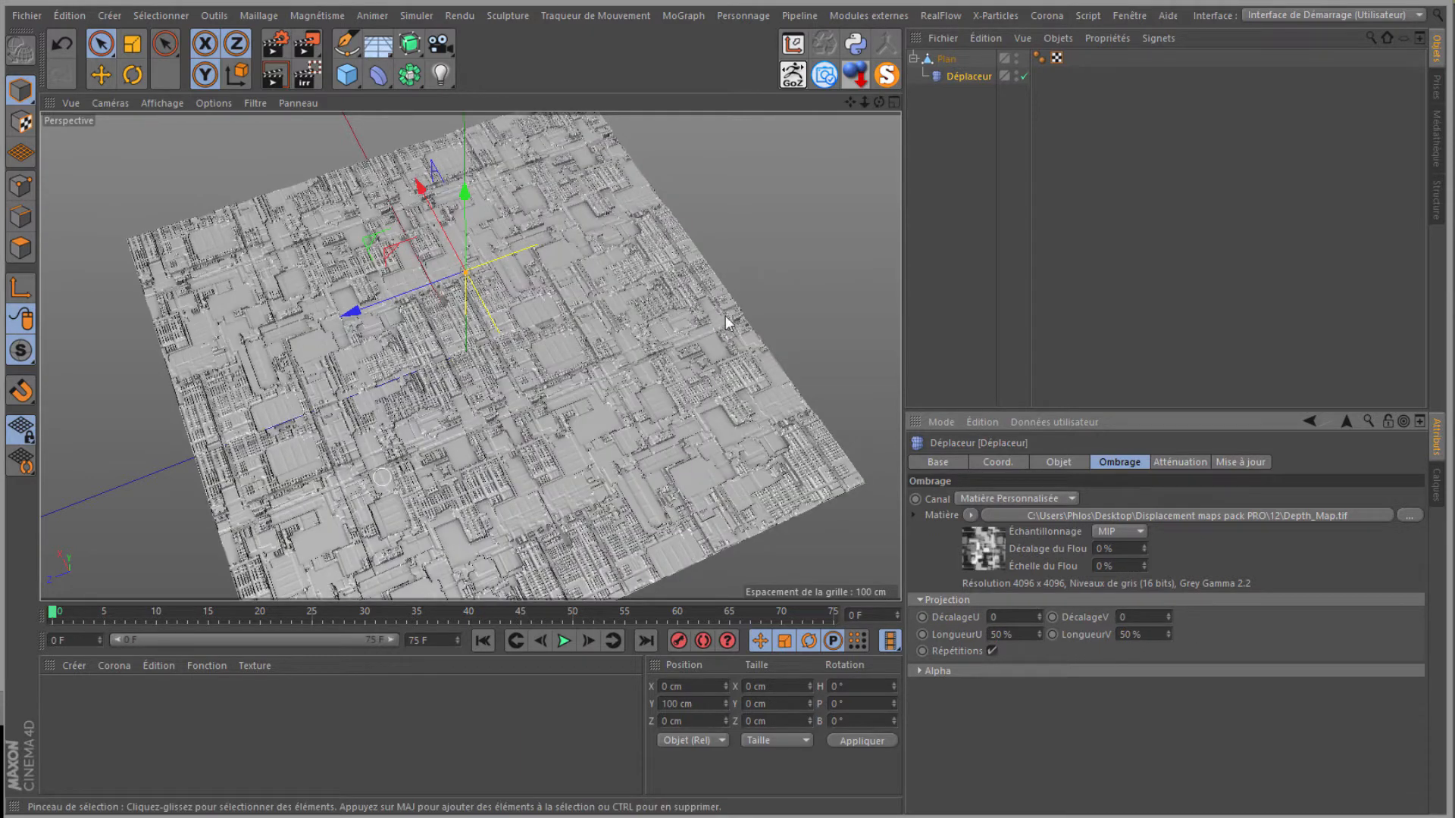
# Step: Examine the tiled relief on the plane and set the Displacer's height to 10 cm
pyautogui.moveTo(877, 102); pyautogui.dragTo(512, 262)
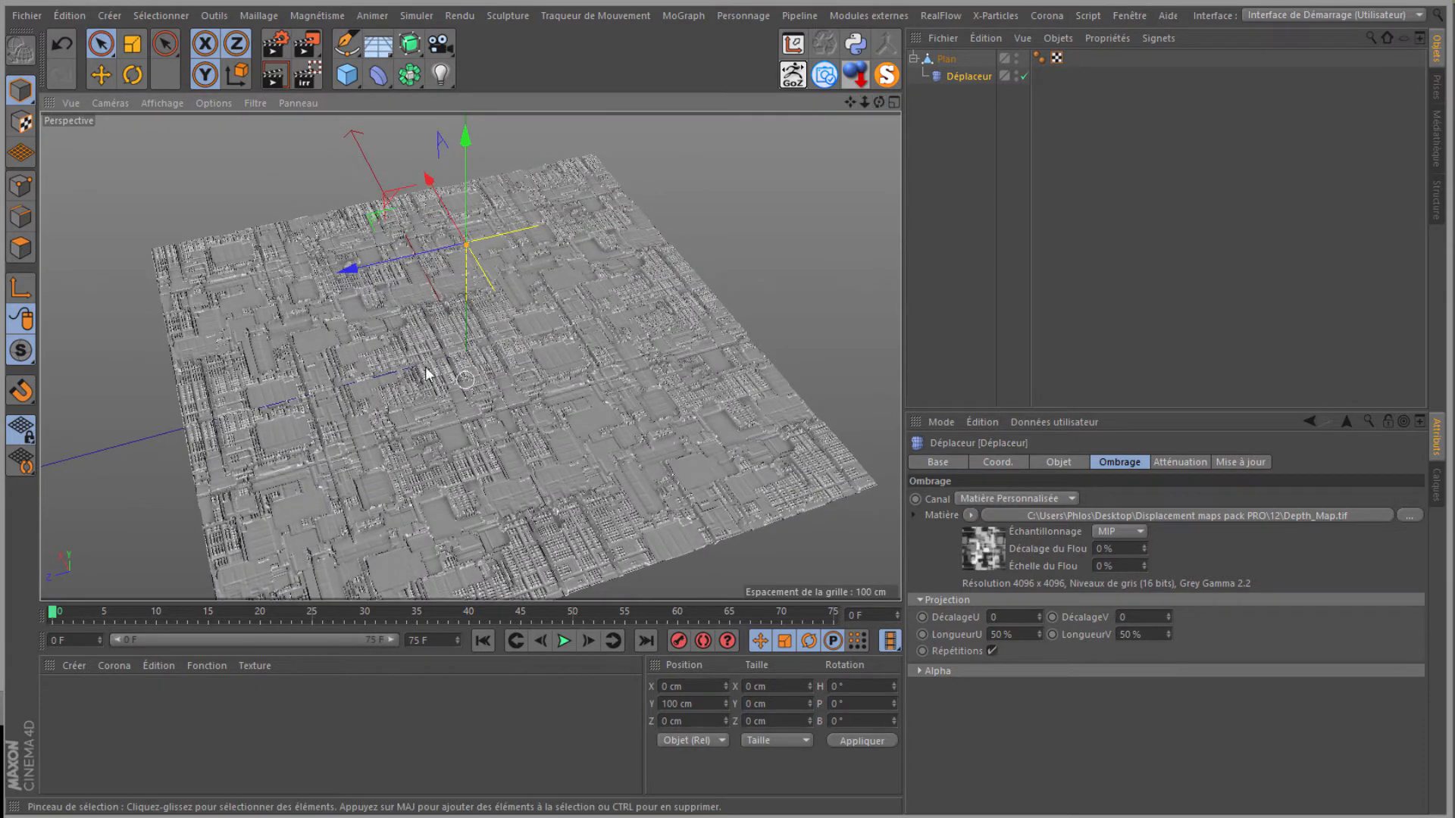
pyautogui.scroll(3, 405, 447)
pyautogui.scroll(10, 405, 448)
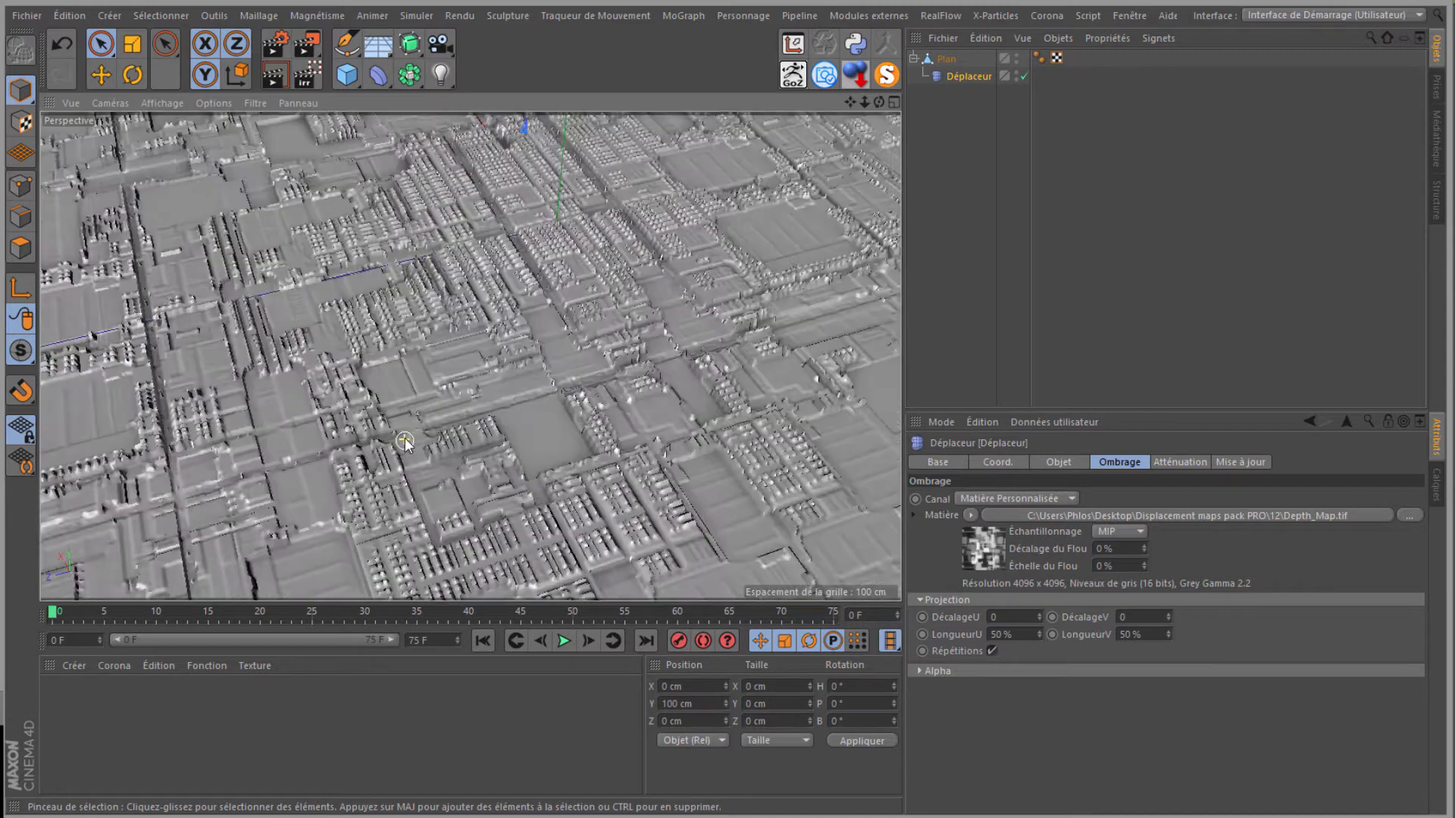
pyautogui.scroll(-7, 406, 447)
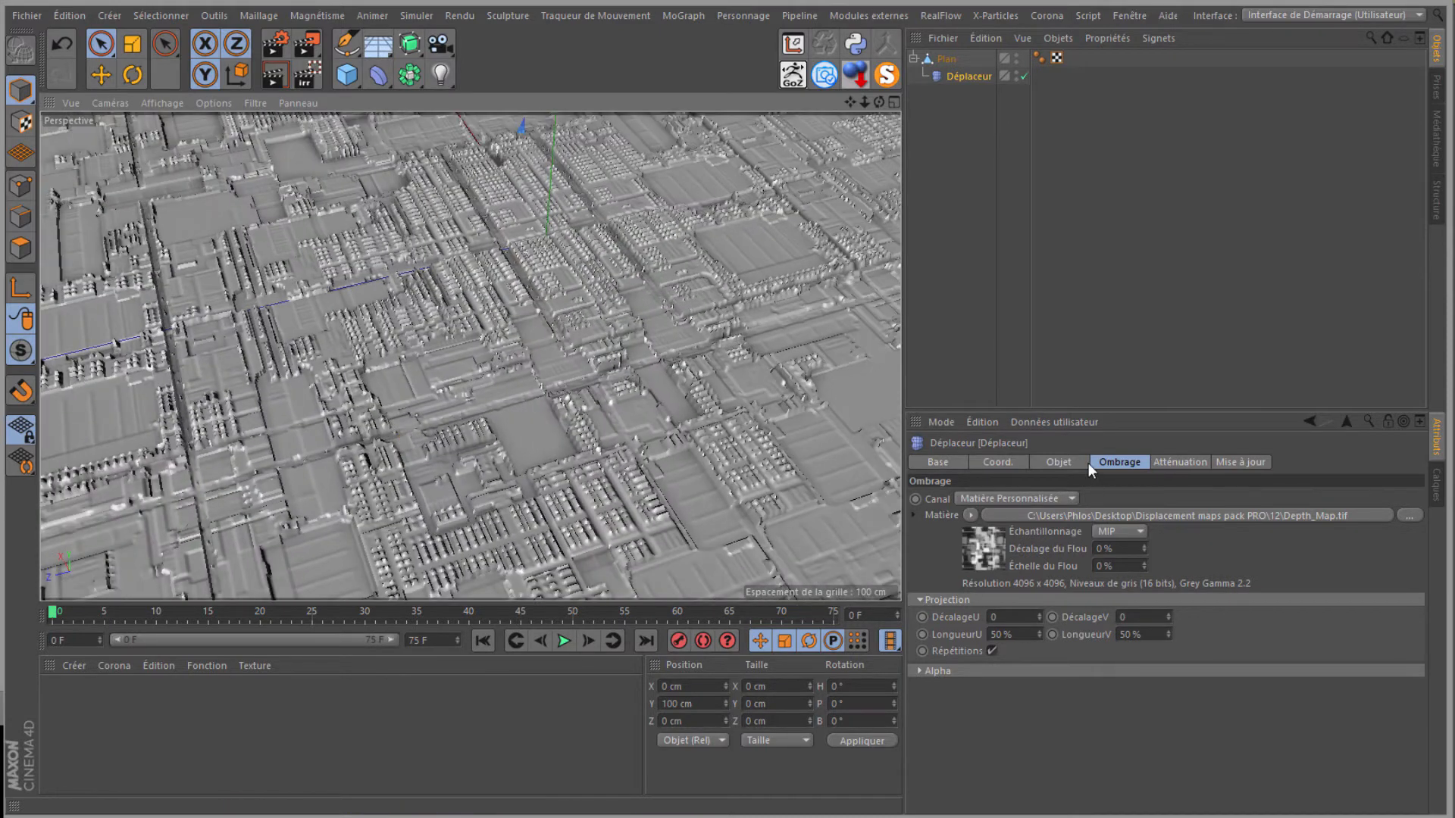
pyautogui.click(1058, 462)
pyautogui.doubleClick(993, 538)
pyautogui.write('10')
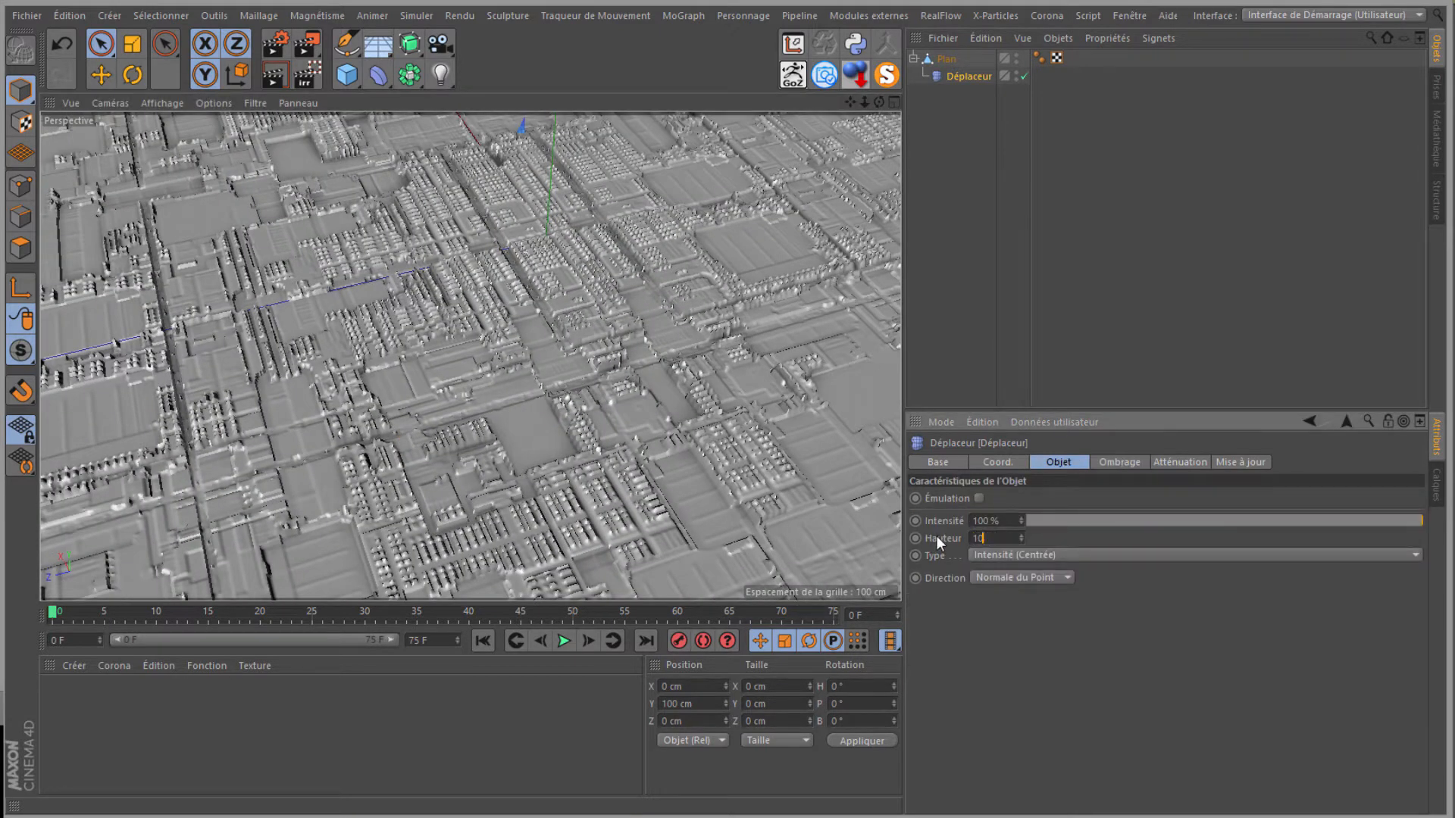
pyautogui.press('Return')
pyautogui.scroll(-6, 510, 318)
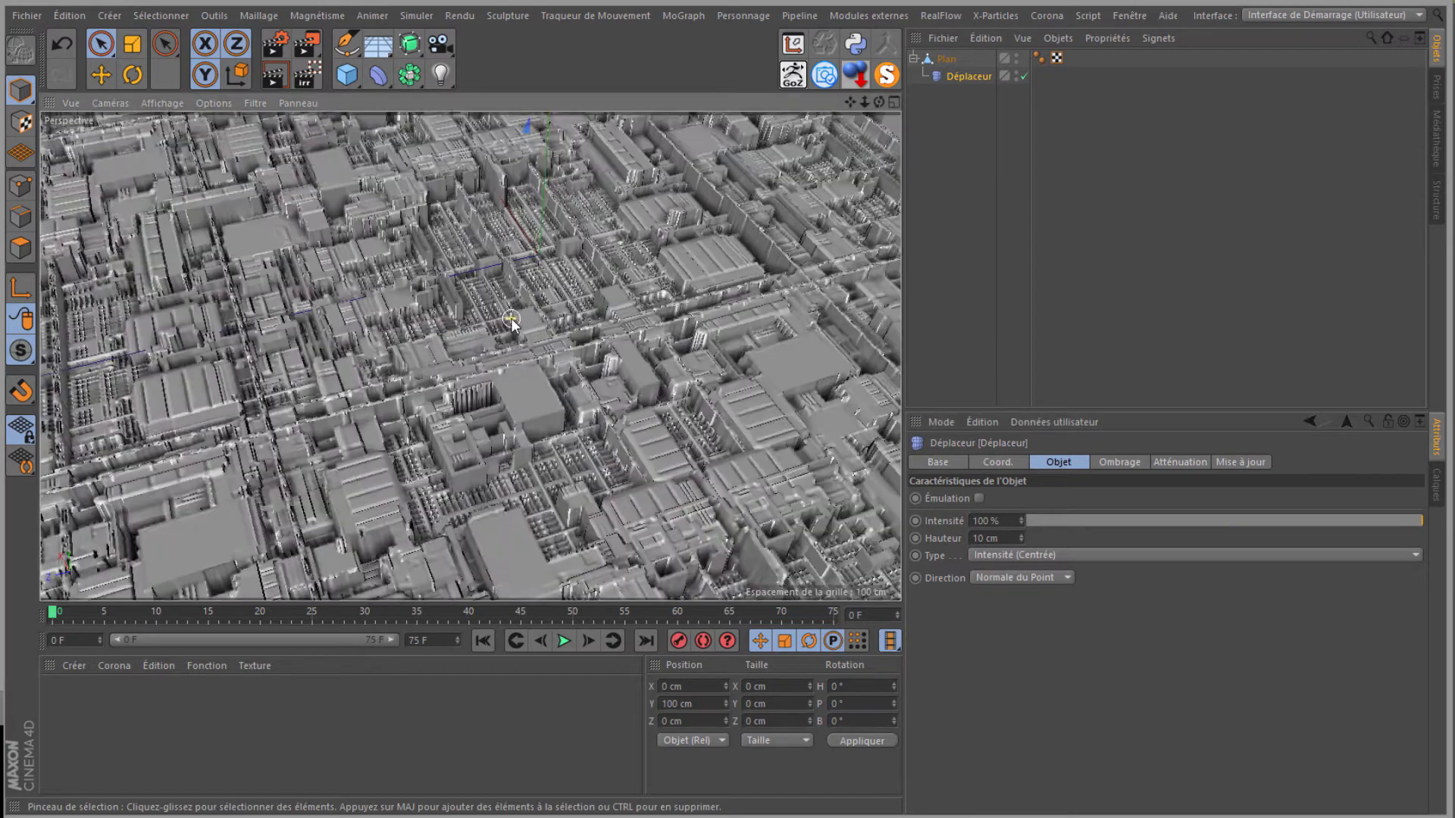
pyautogui.moveTo(879, 102); pyautogui.dragTo(425, 289)
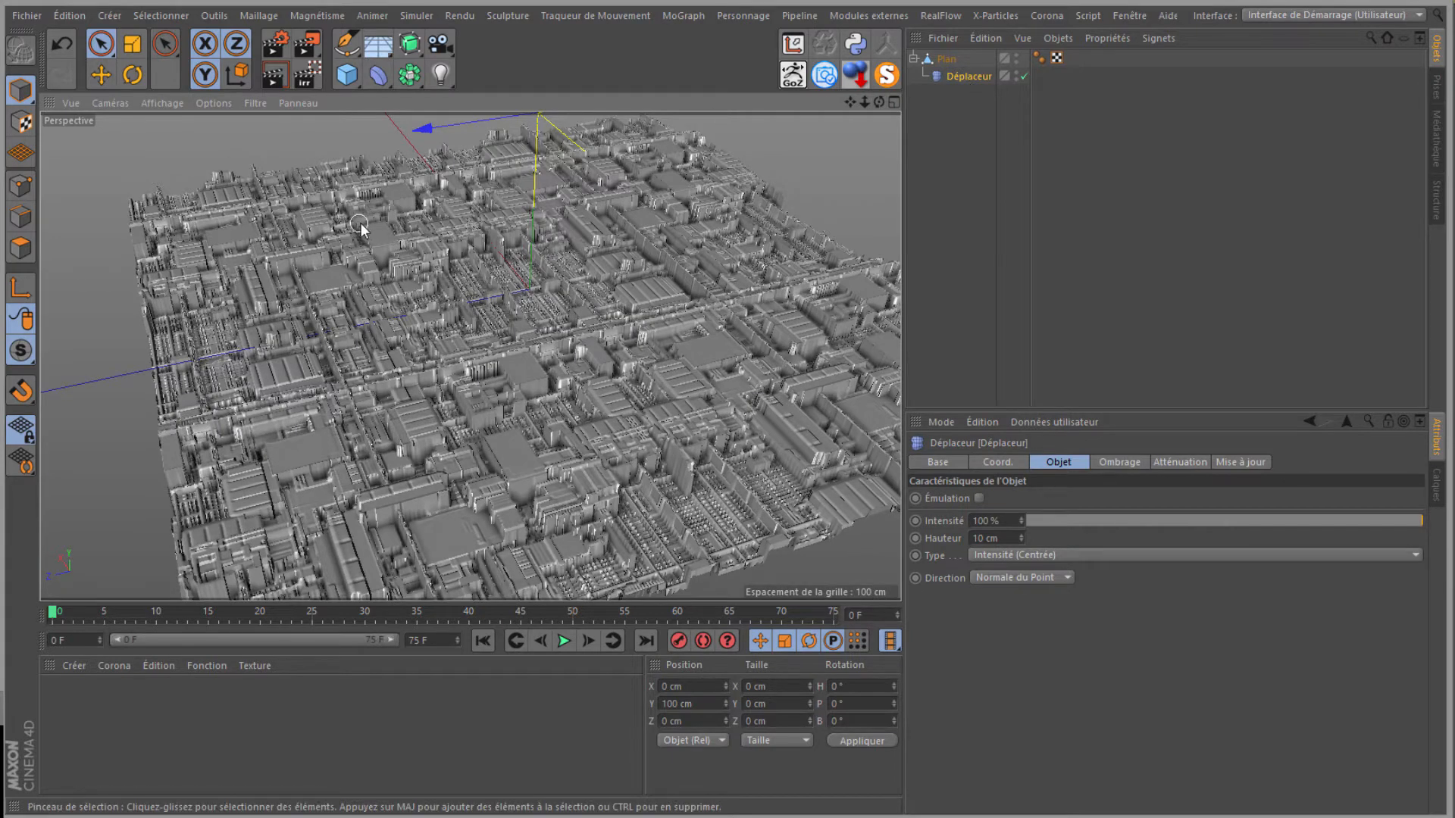
pyautogui.click(973, 538)
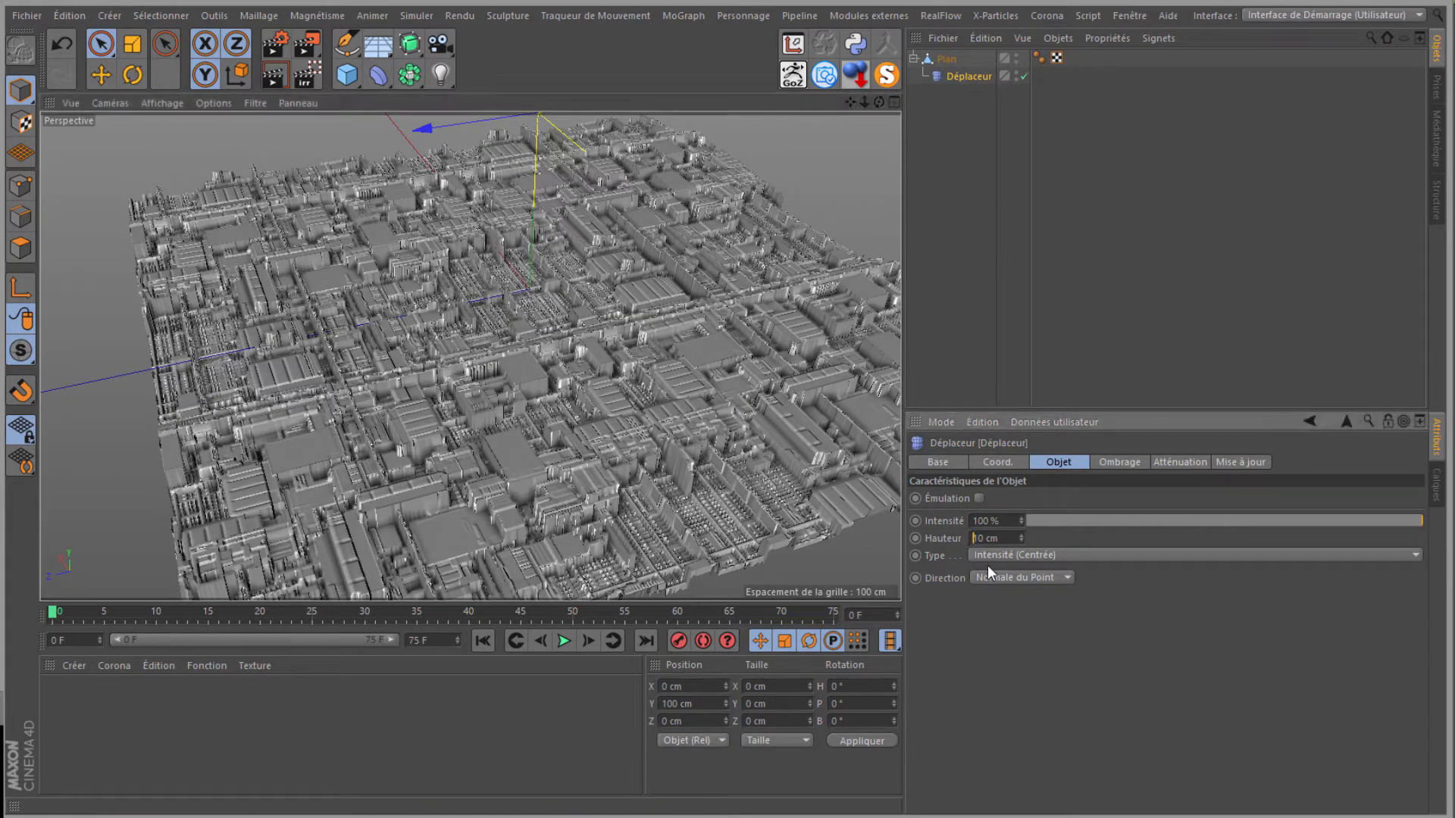
# Step: In the Displacer's shading projection, set the U and V lengths to 100 % and the U offset to 100
pyautogui.click(1125, 463)
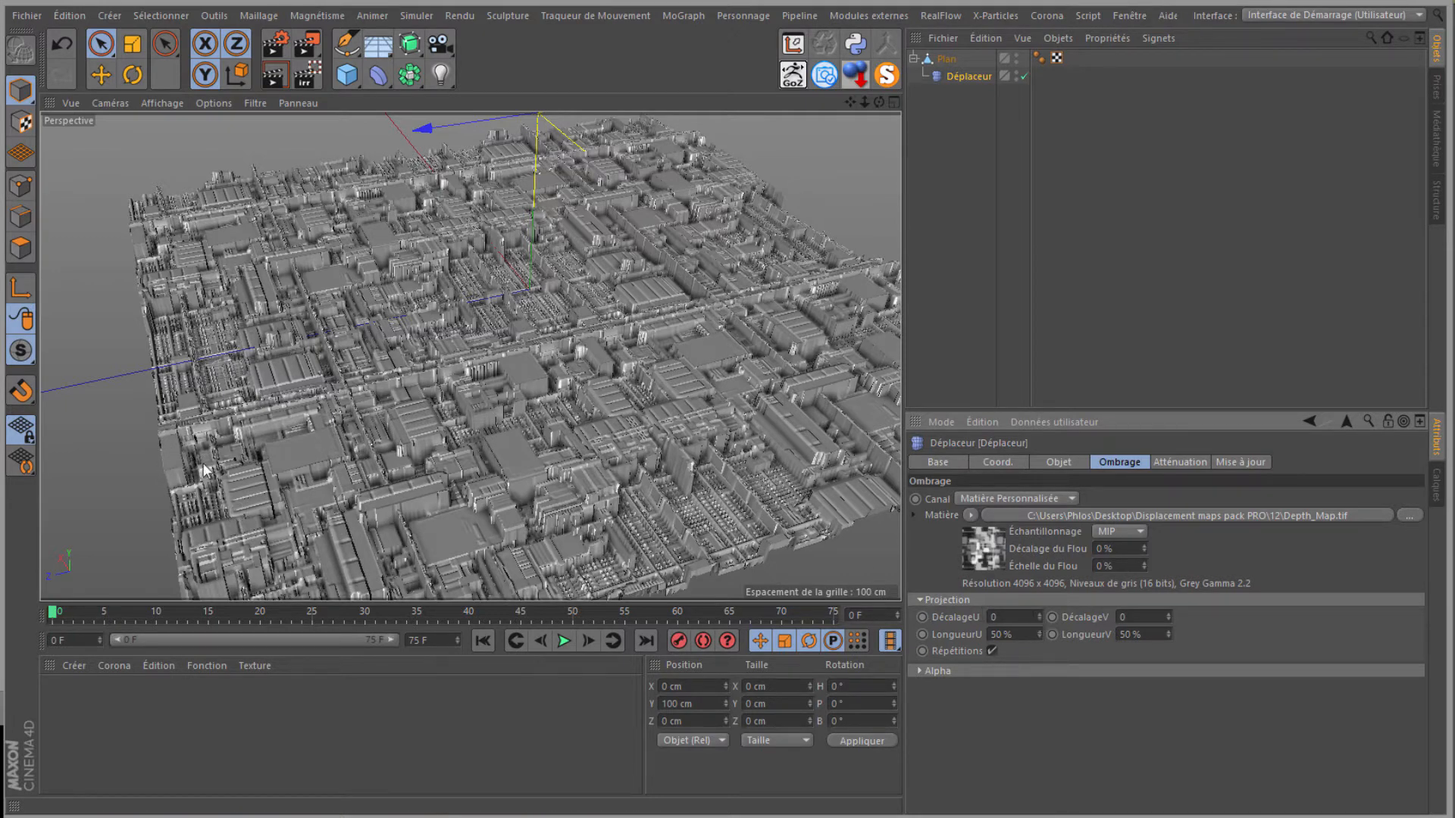
pyautogui.click(1039, 614)
pyautogui.press('Return')
pyautogui.moveTo(938, 635); pyautogui.dragTo(922, 630)
pyautogui.write('100')
pyautogui.press('Tab')
pyautogui.write('1')
pyautogui.press('Return')
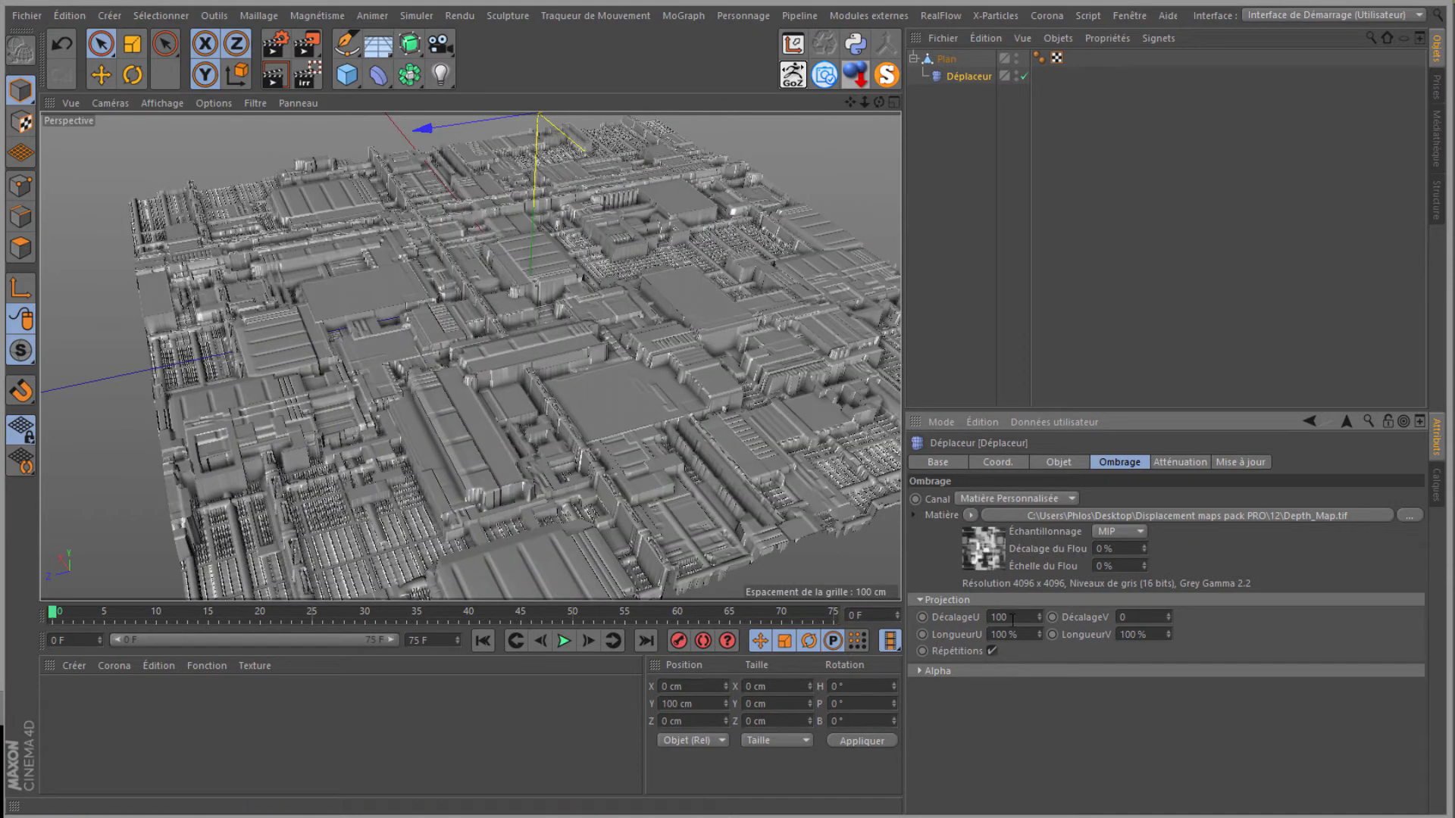
# Step: Reset the shading projection's U offset to 0
pyautogui.moveTo(1013, 619); pyautogui.dragTo(946, 631)
pyautogui.write('0')
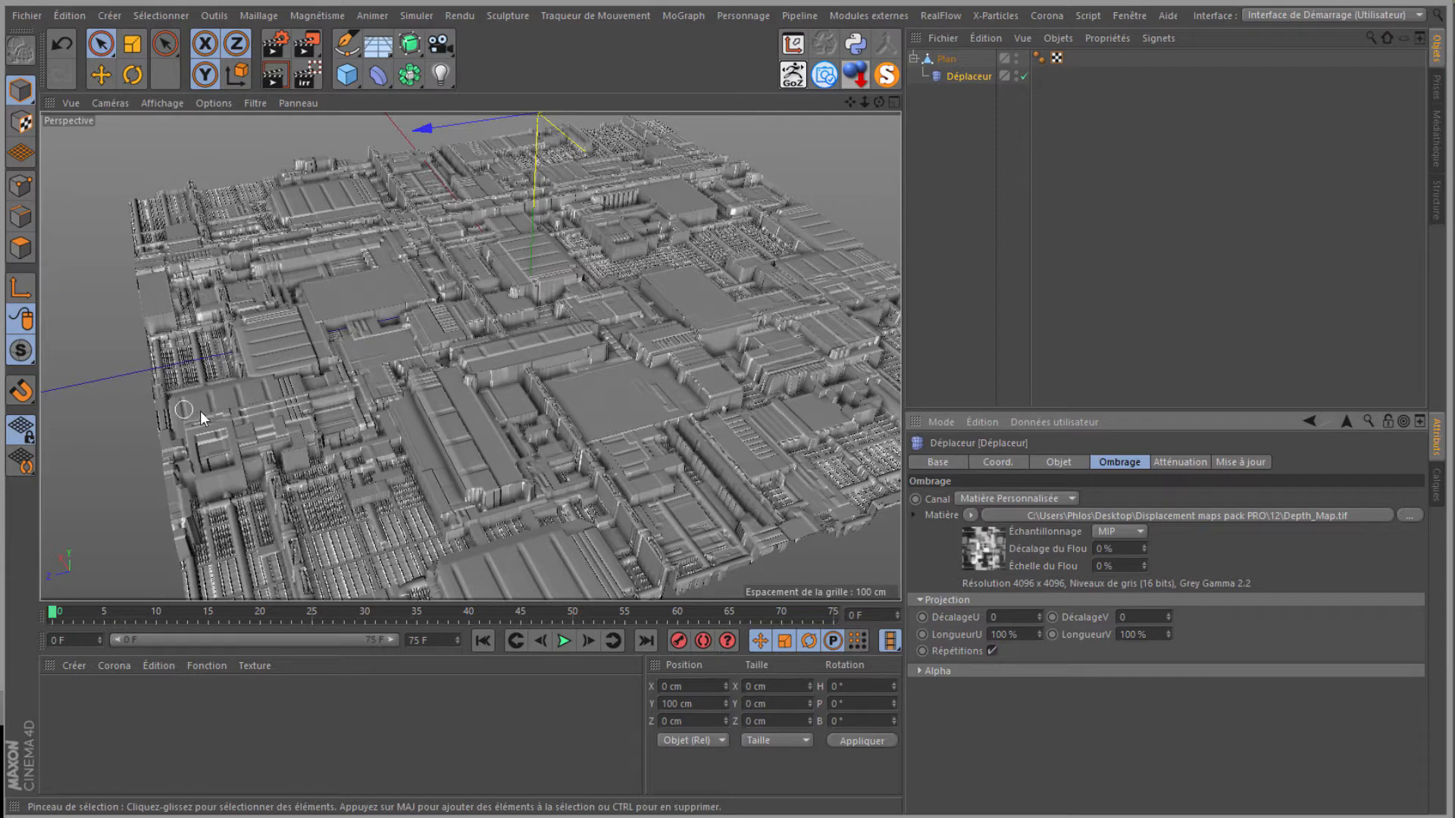
pyautogui.moveTo(1039, 616)
pyautogui.mouseDown()
pyautogui.moveTo(1025, 530)
pyautogui.moveTo(1035, 640)
pyautogui.mouseUp()
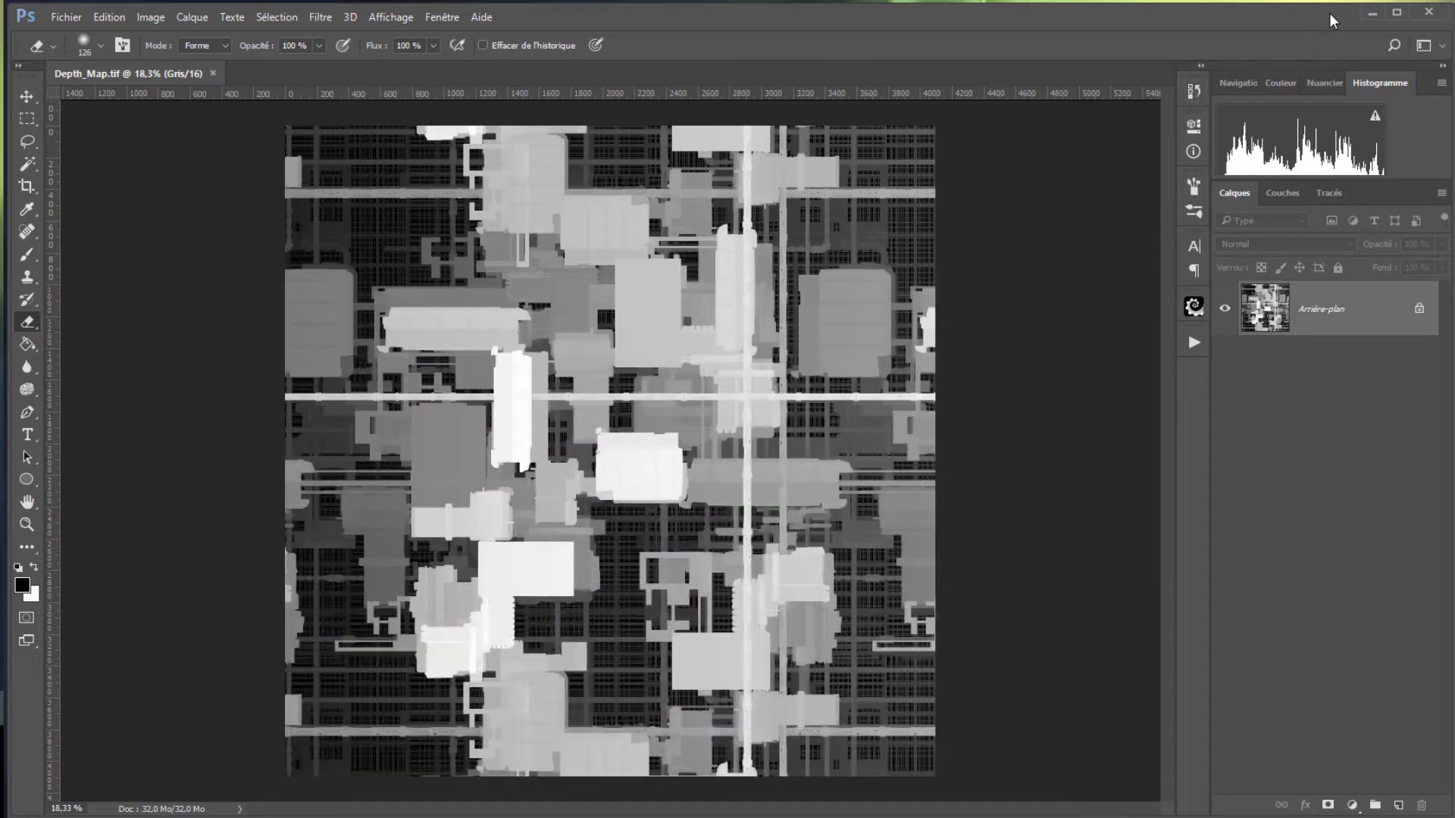
# Step: Minimize Photoshop to reveal the desktop and select the Displacement maps pack archive
pyautogui.click(1372, 13)
pyautogui.click(43, 68)
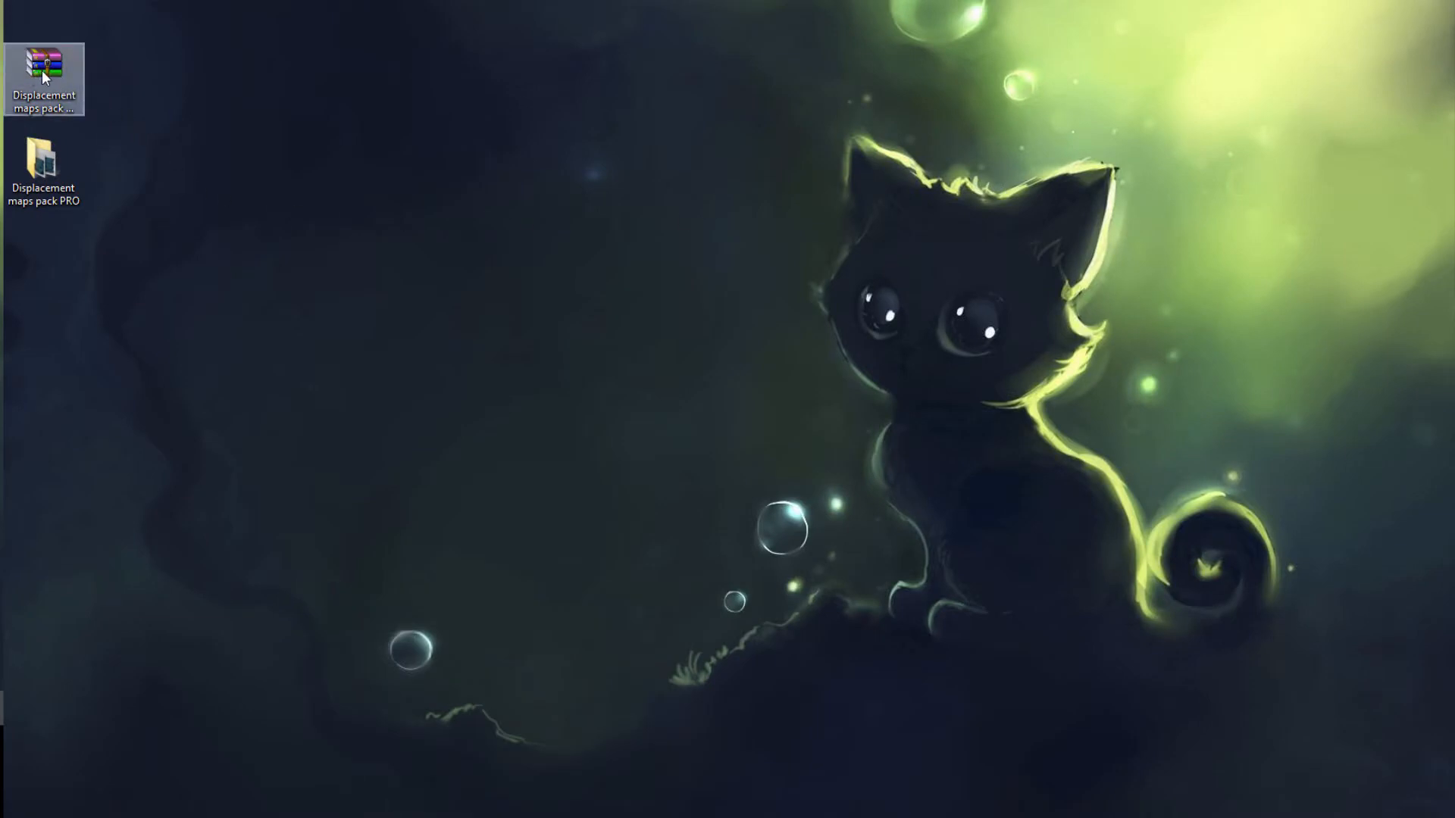
# Step: Open the Displacement maps pack PRO folder in File Explorer and look over its numbered folders and preview images
pyautogui.click(44, 181)
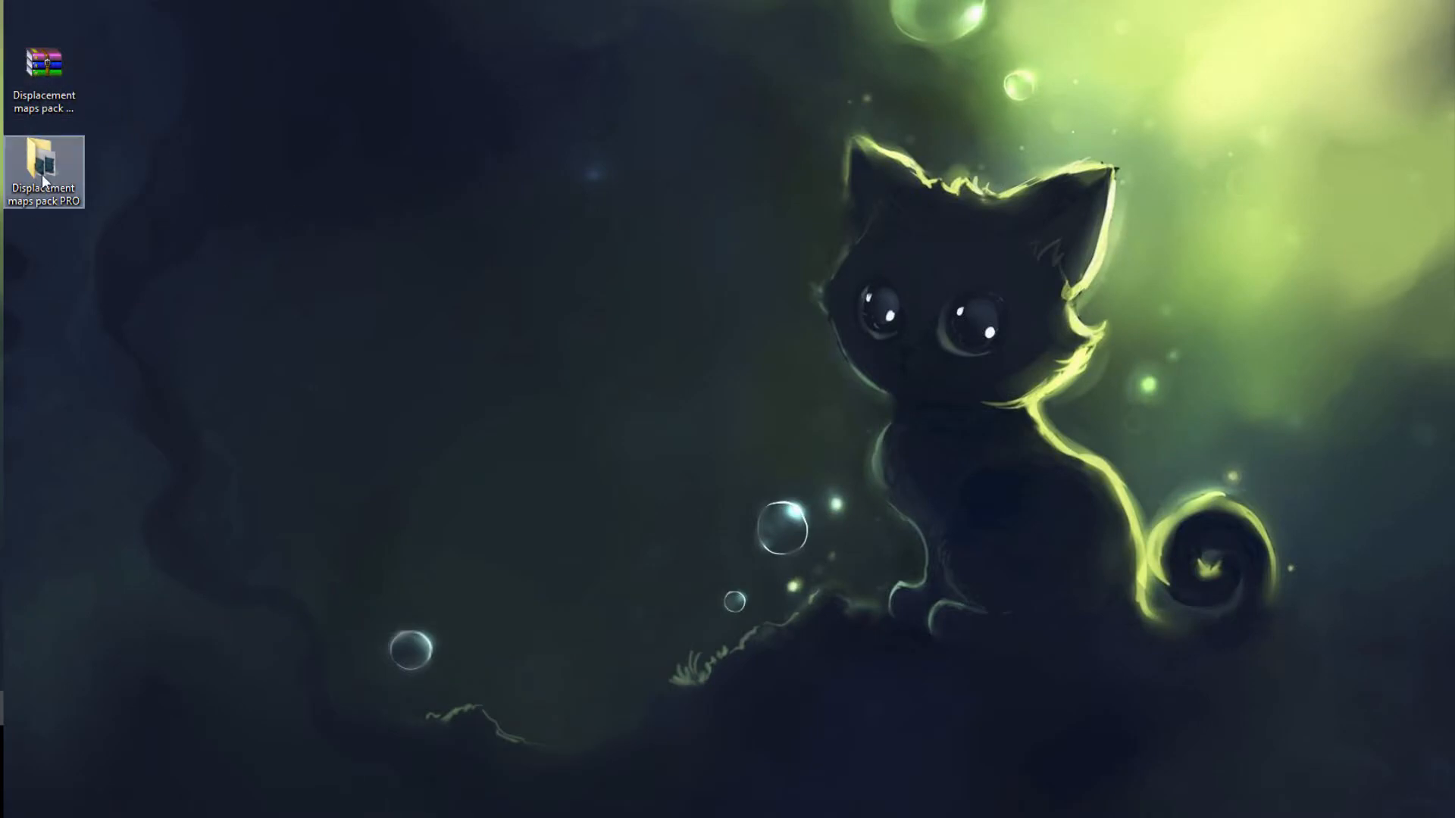
pyautogui.click(691, 479)
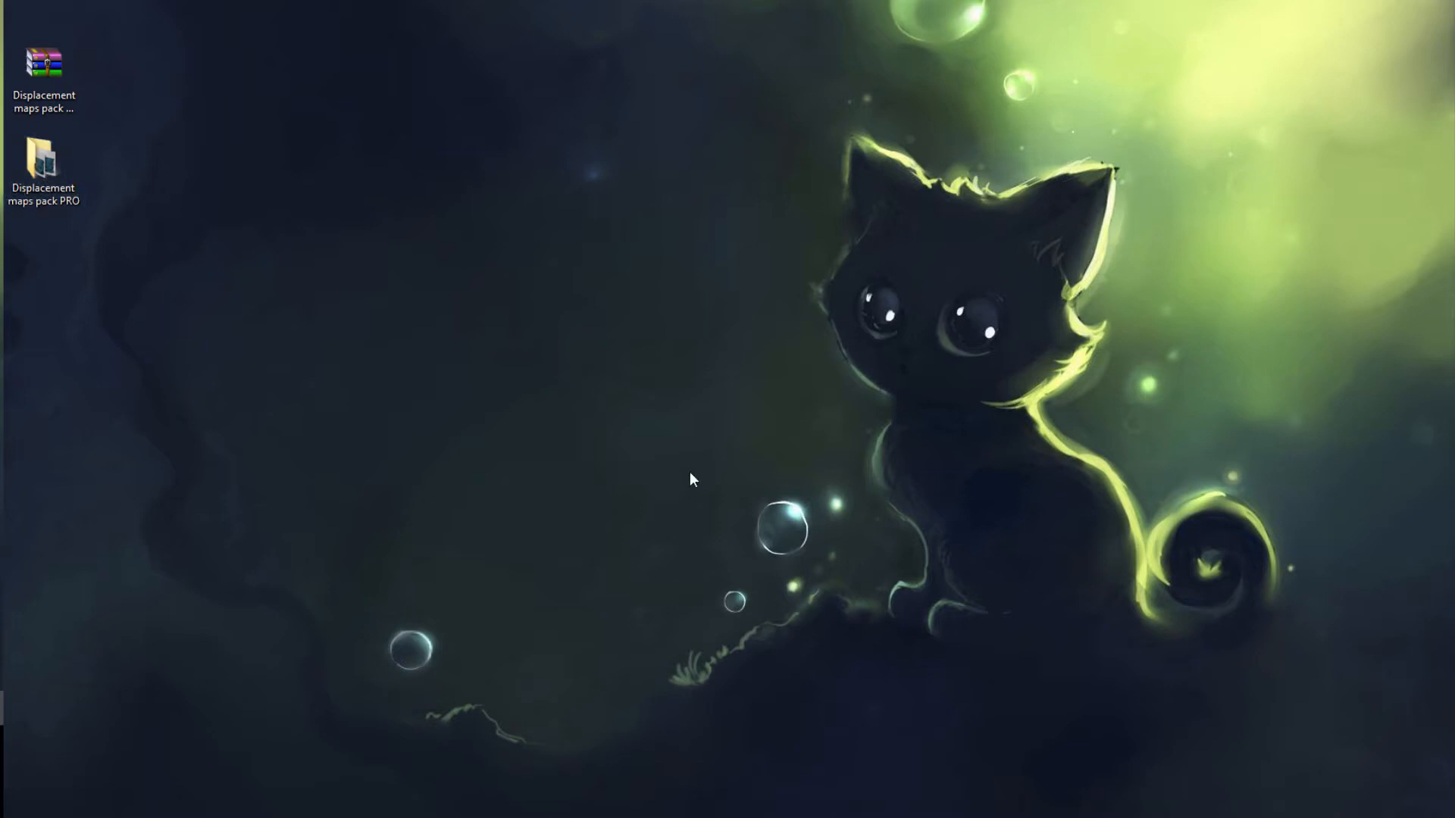
pyautogui.moveTo(0, 54); pyautogui.dragTo(582, 133)
pyautogui.click(951, 124)
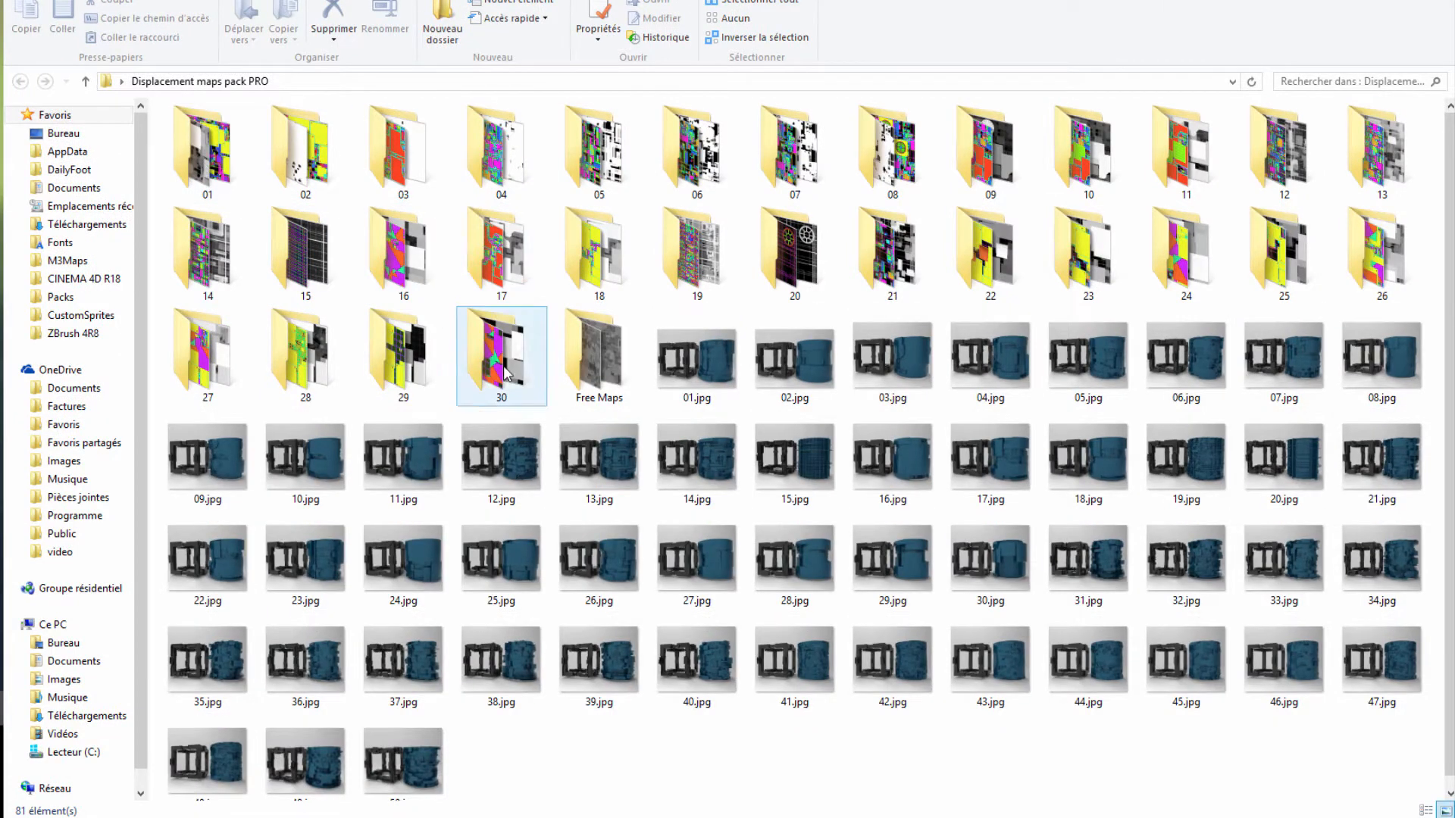
pyautogui.moveTo(592, 360)
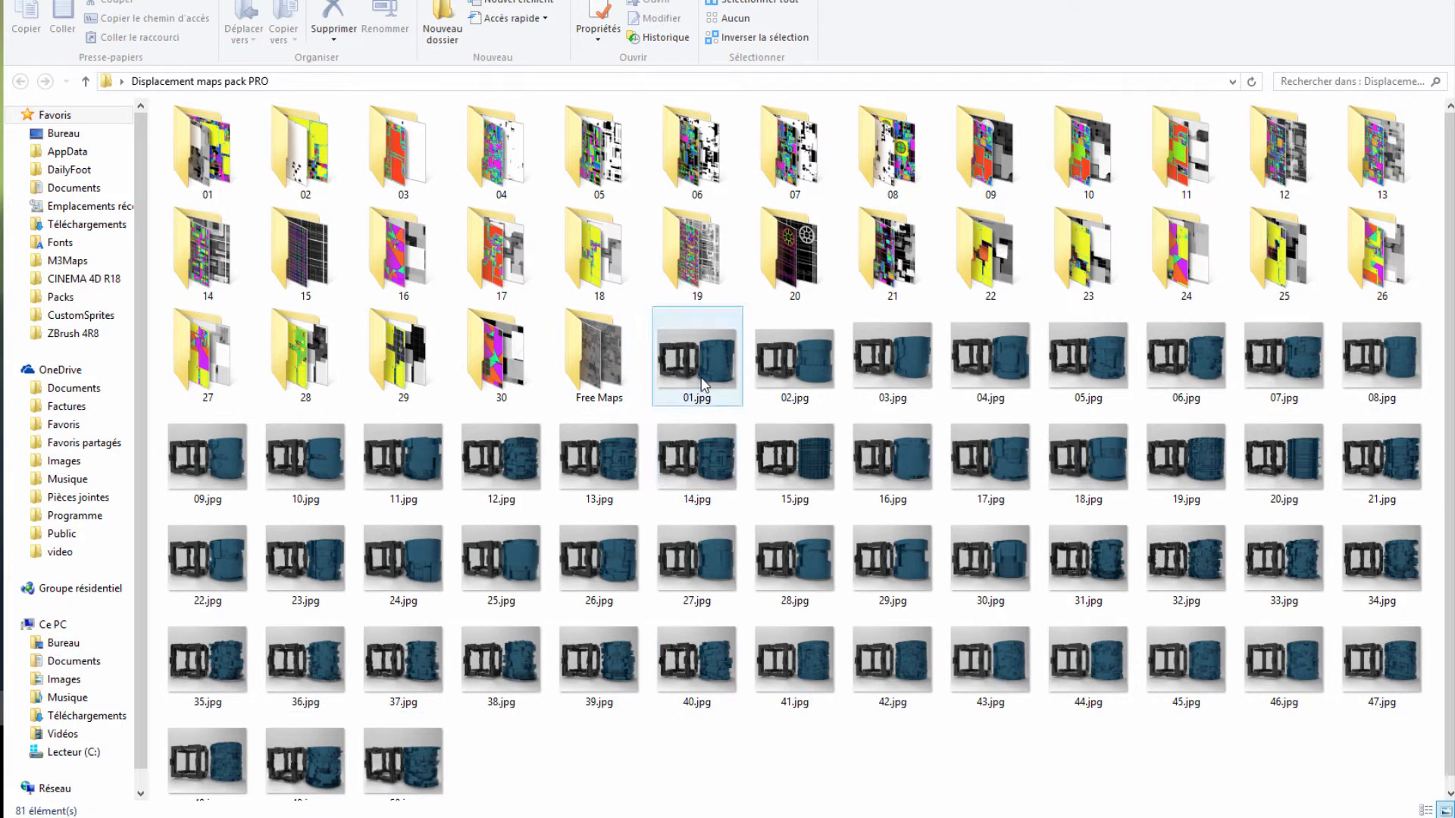
pyautogui.scroll(-1, 409, 766)
pyautogui.moveTo(420, 761)
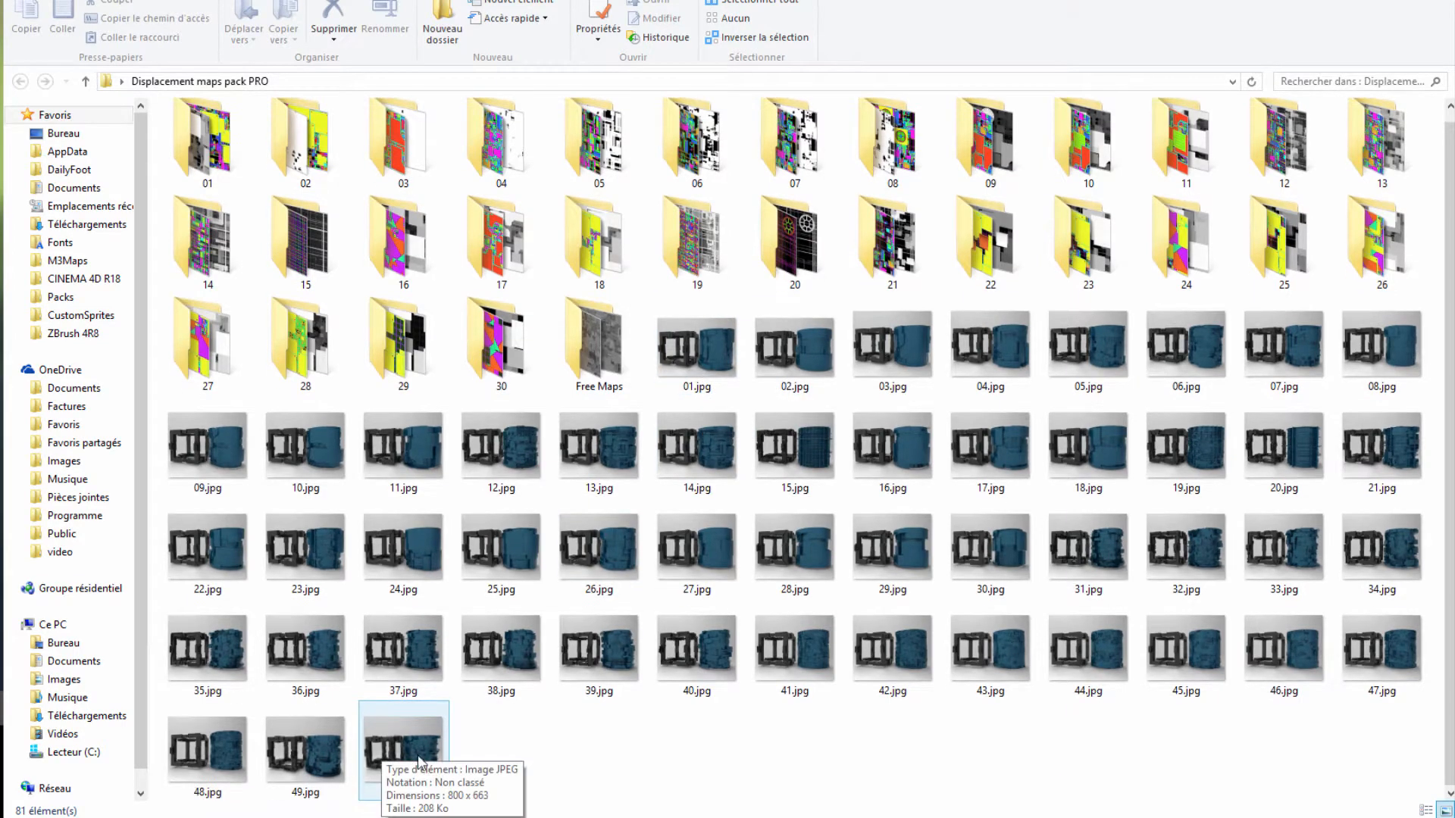
# Step: Open 01.jpg in the image viewer and page through the following preview renders
pyautogui.doubleClick(679, 358)
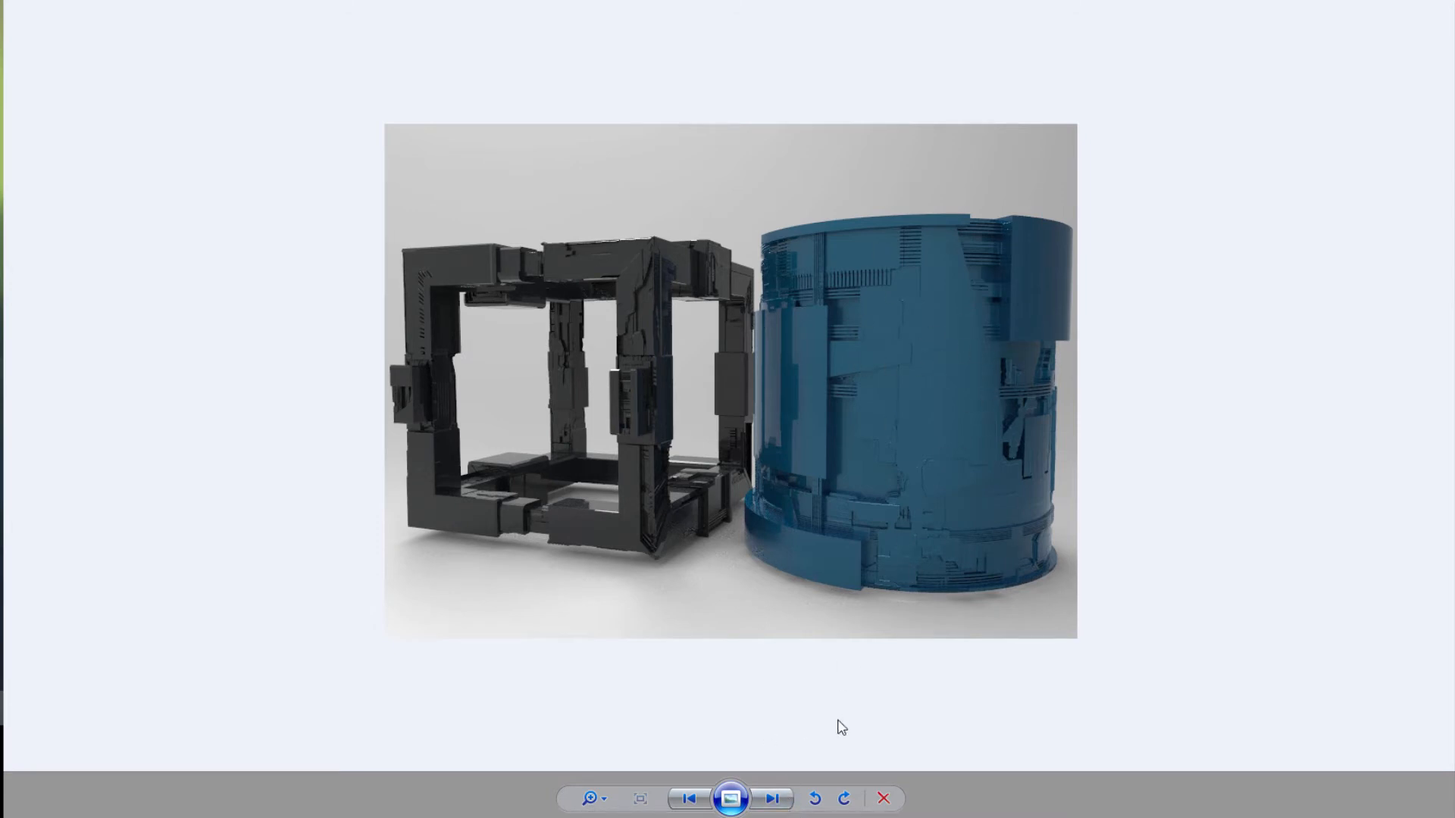
pyautogui.click(777, 808)
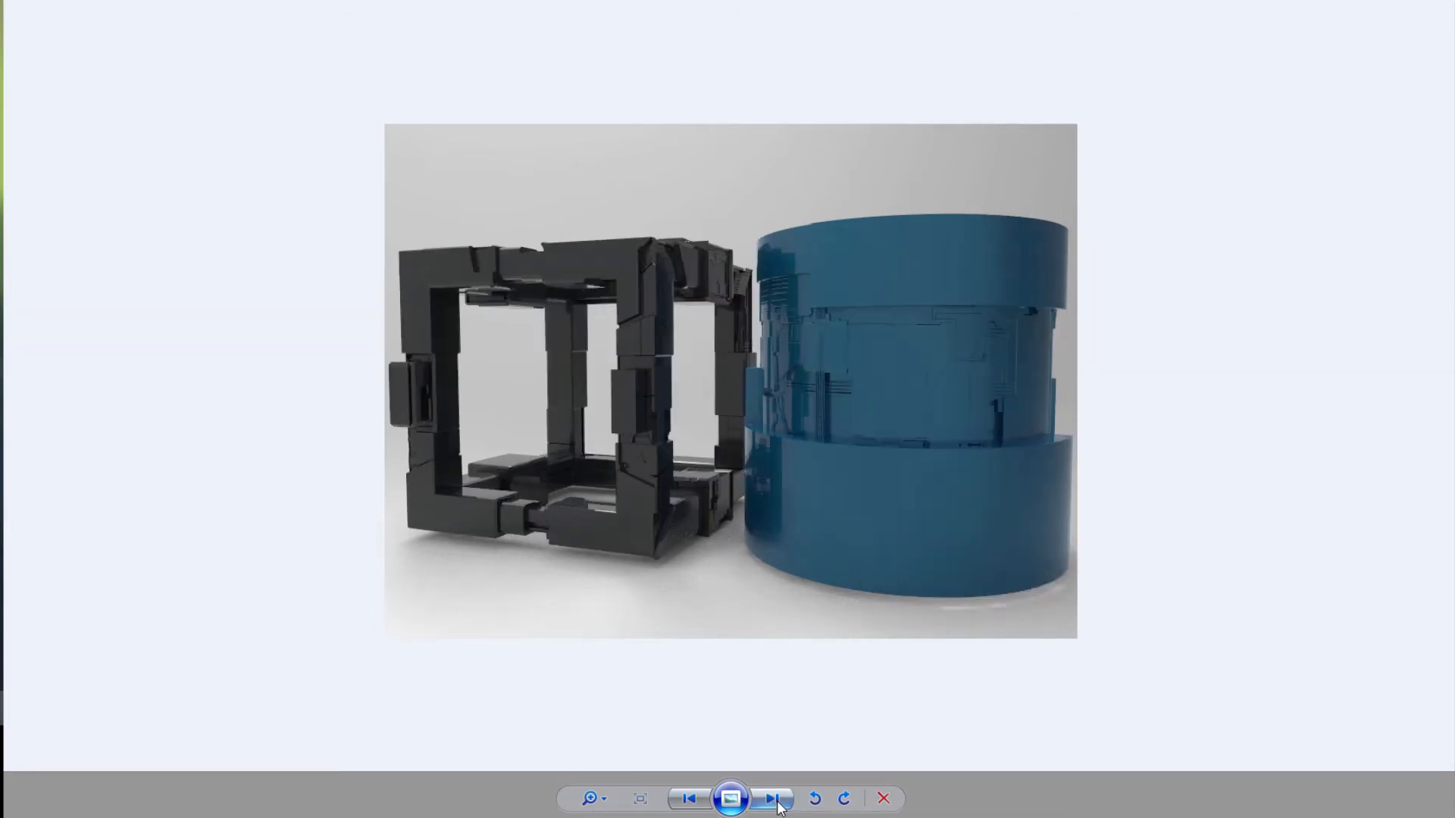
pyautogui.click(779, 803)
pyautogui.click(778, 803)
pyautogui.click(778, 803)
pyautogui.click(778, 803)
pyautogui.click(778, 803)
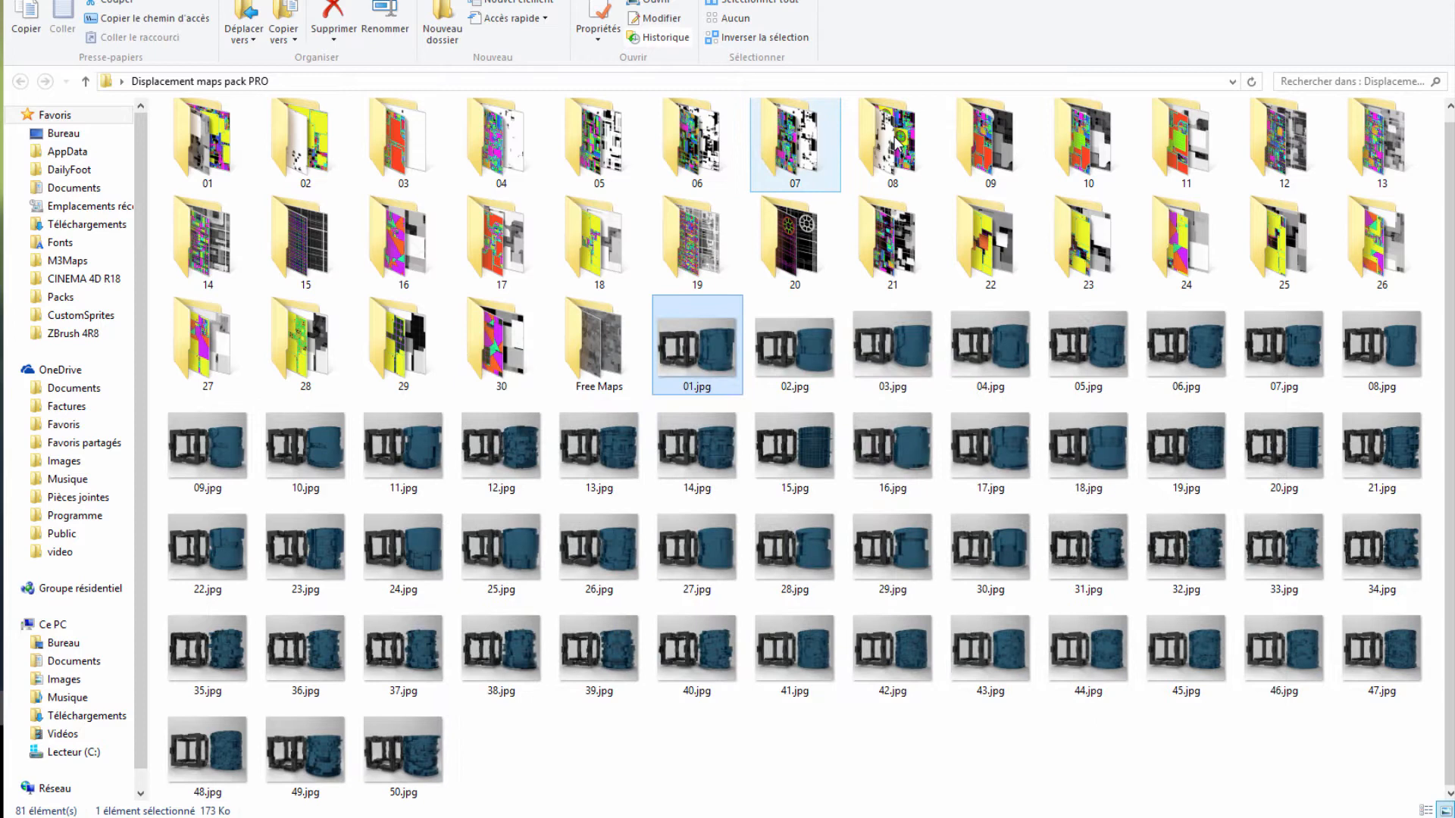
# Step: Look at the depth, ID and opacity maps in folder 08 and return to the Displacement maps pack PRO folder
pyautogui.doubleClick(900, 137)
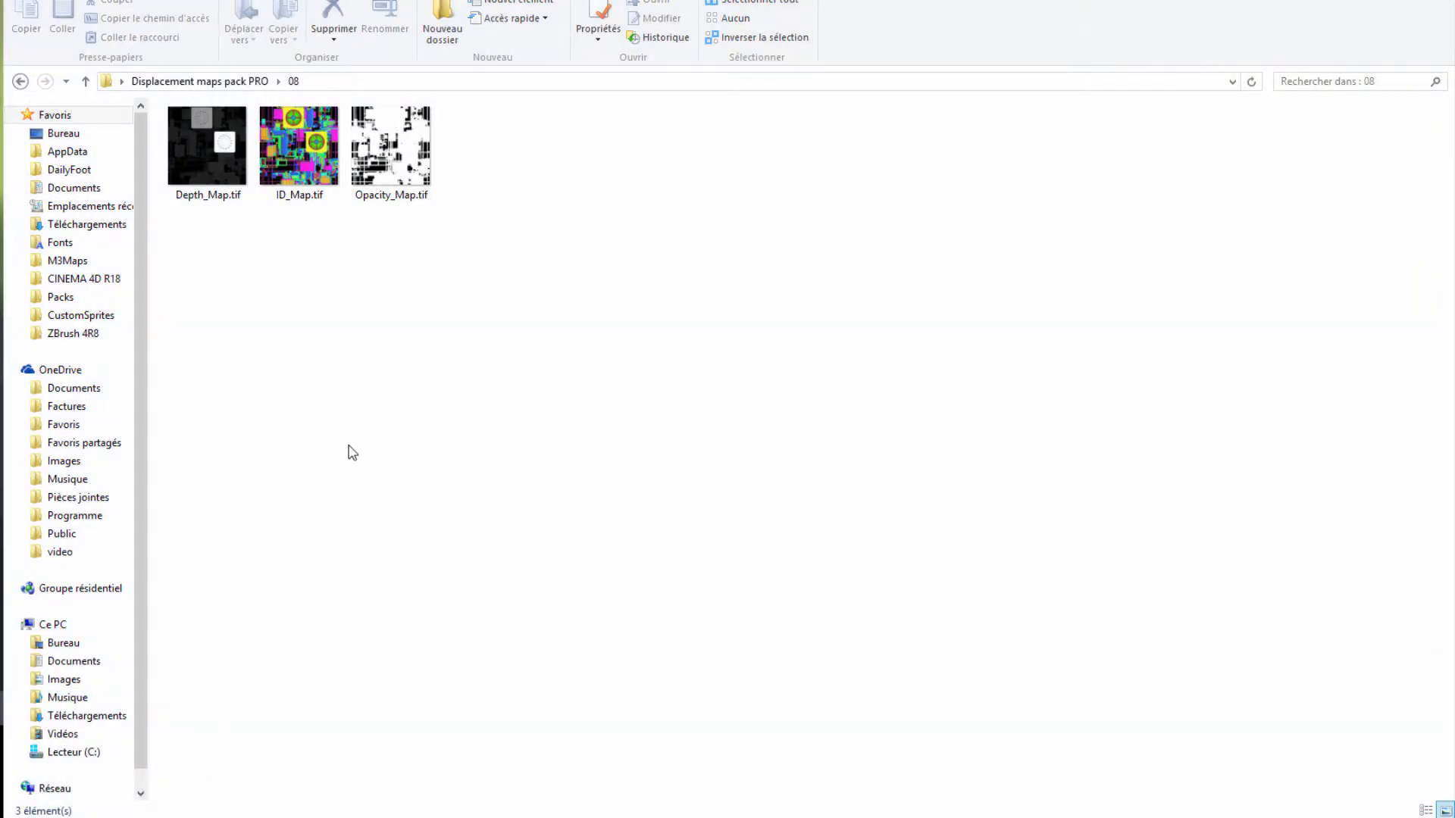
pyautogui.click(216, 82)
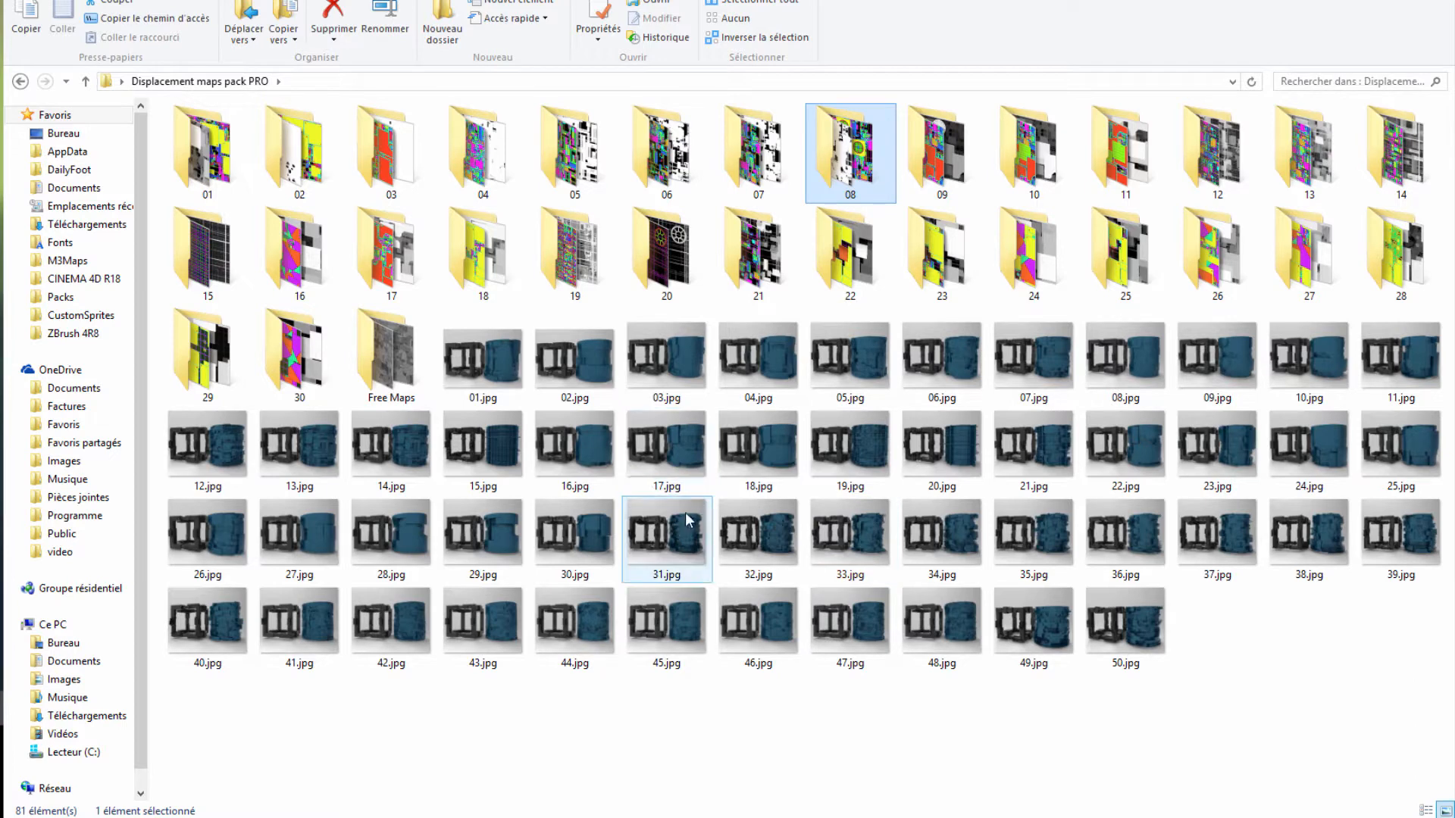
# Step: Browse the preview renders again starting from 01.jpg, and open folder 04 of the pack
pyautogui.doubleClick(489, 364)
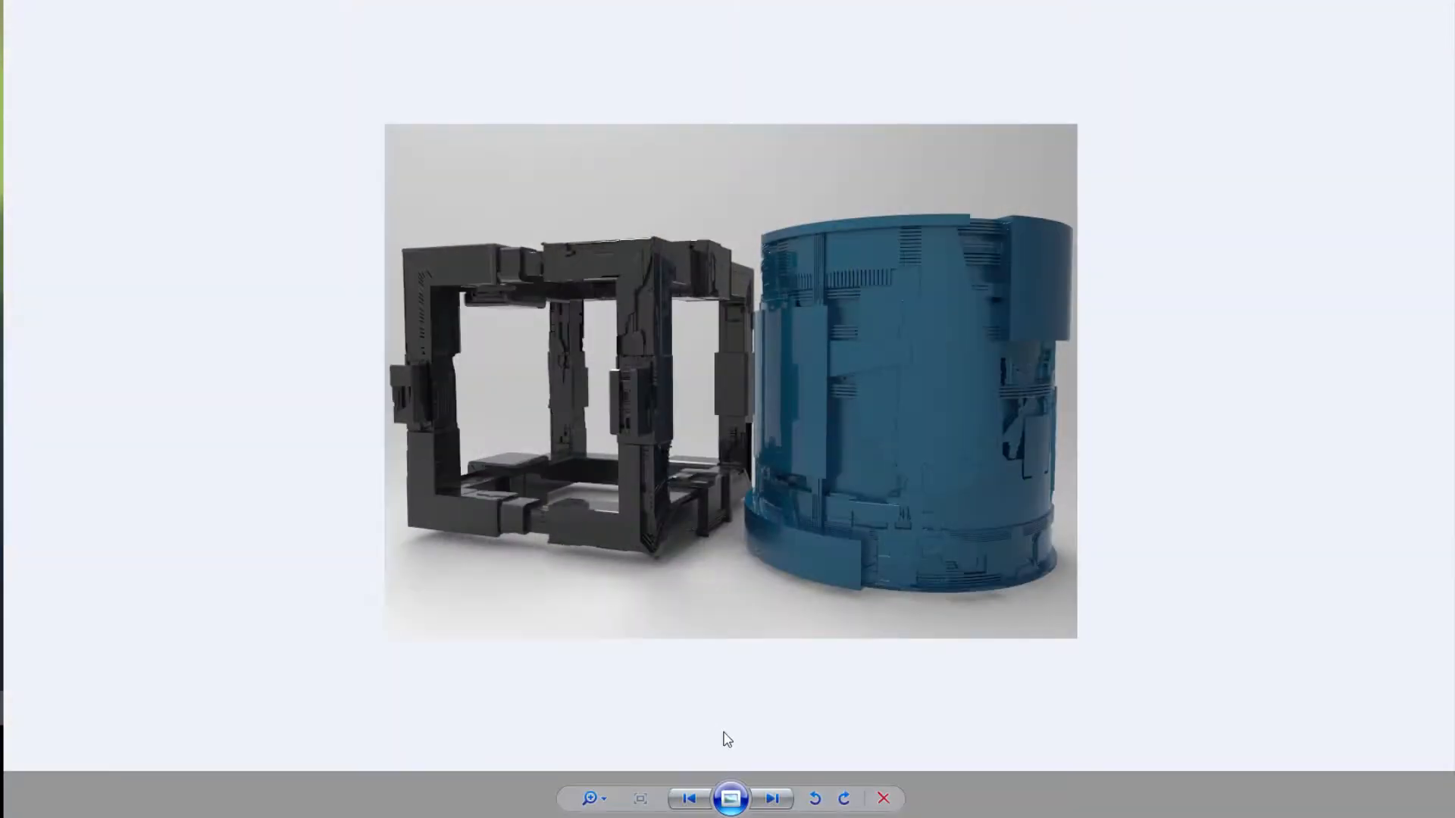
pyautogui.click(772, 798)
pyautogui.click(773, 799)
pyautogui.click(775, 800)
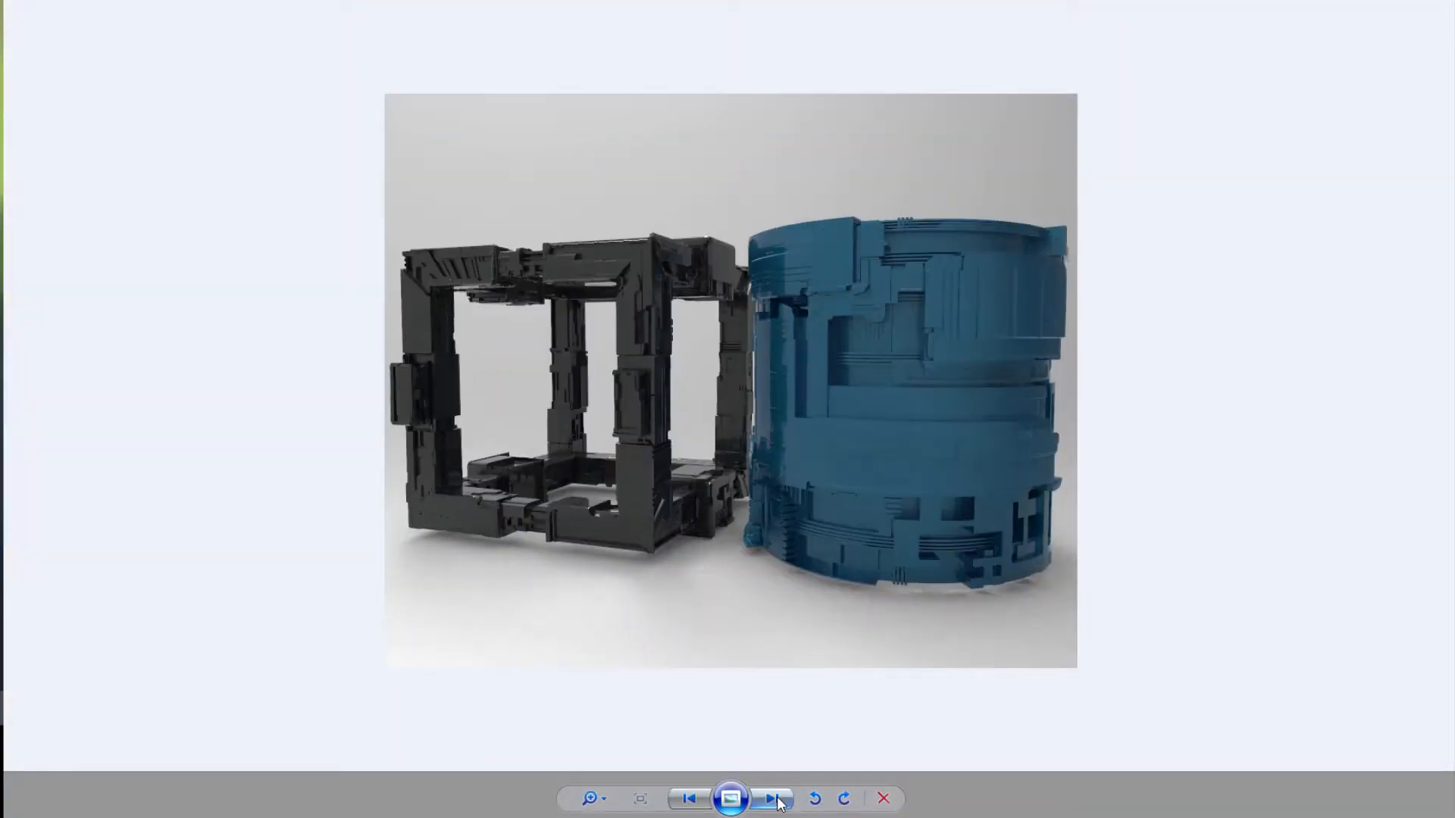
pyautogui.click(778, 802)
pyautogui.click(778, 802)
pyautogui.click(778, 802)
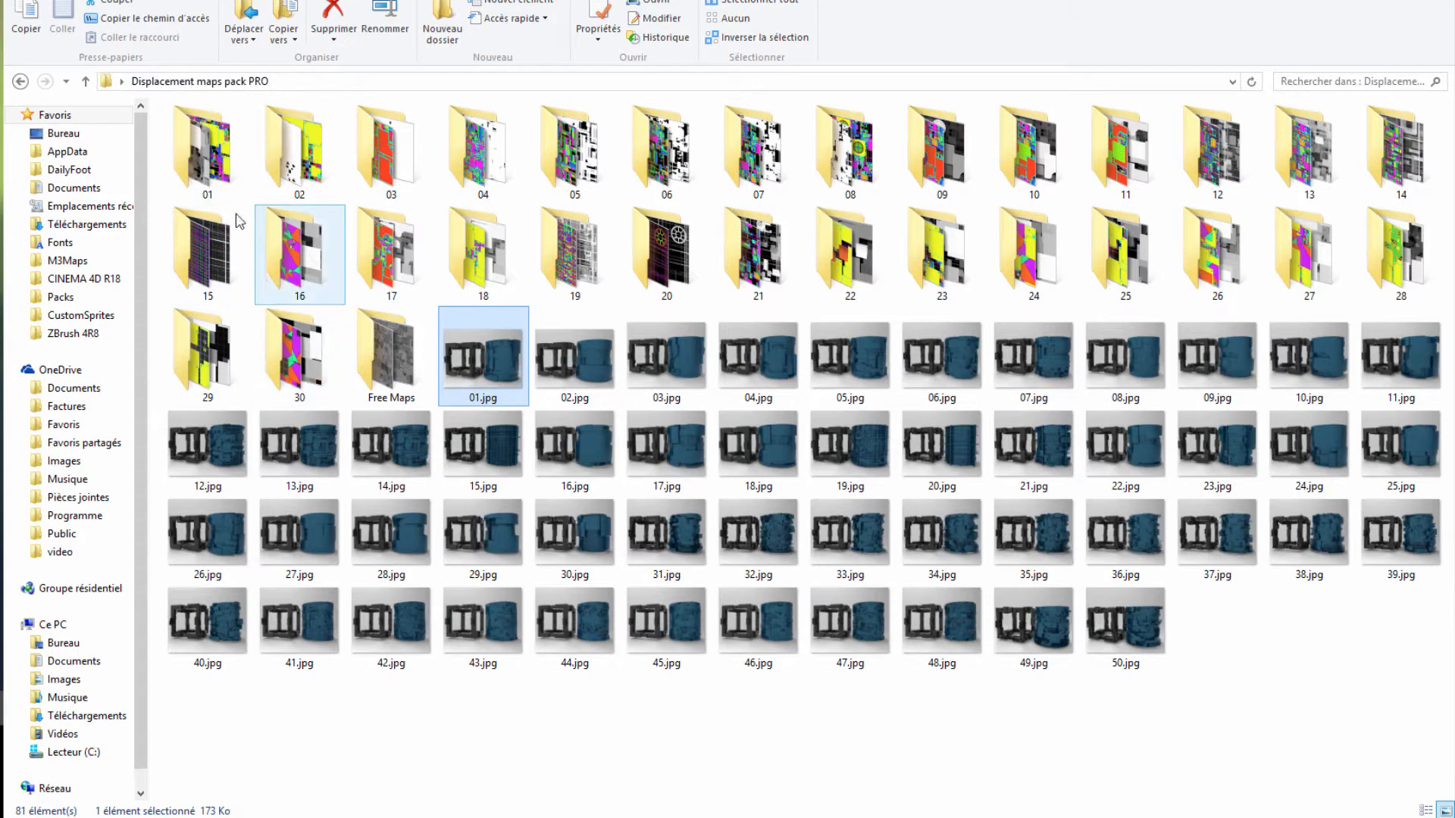
pyautogui.doubleClick(474, 165)
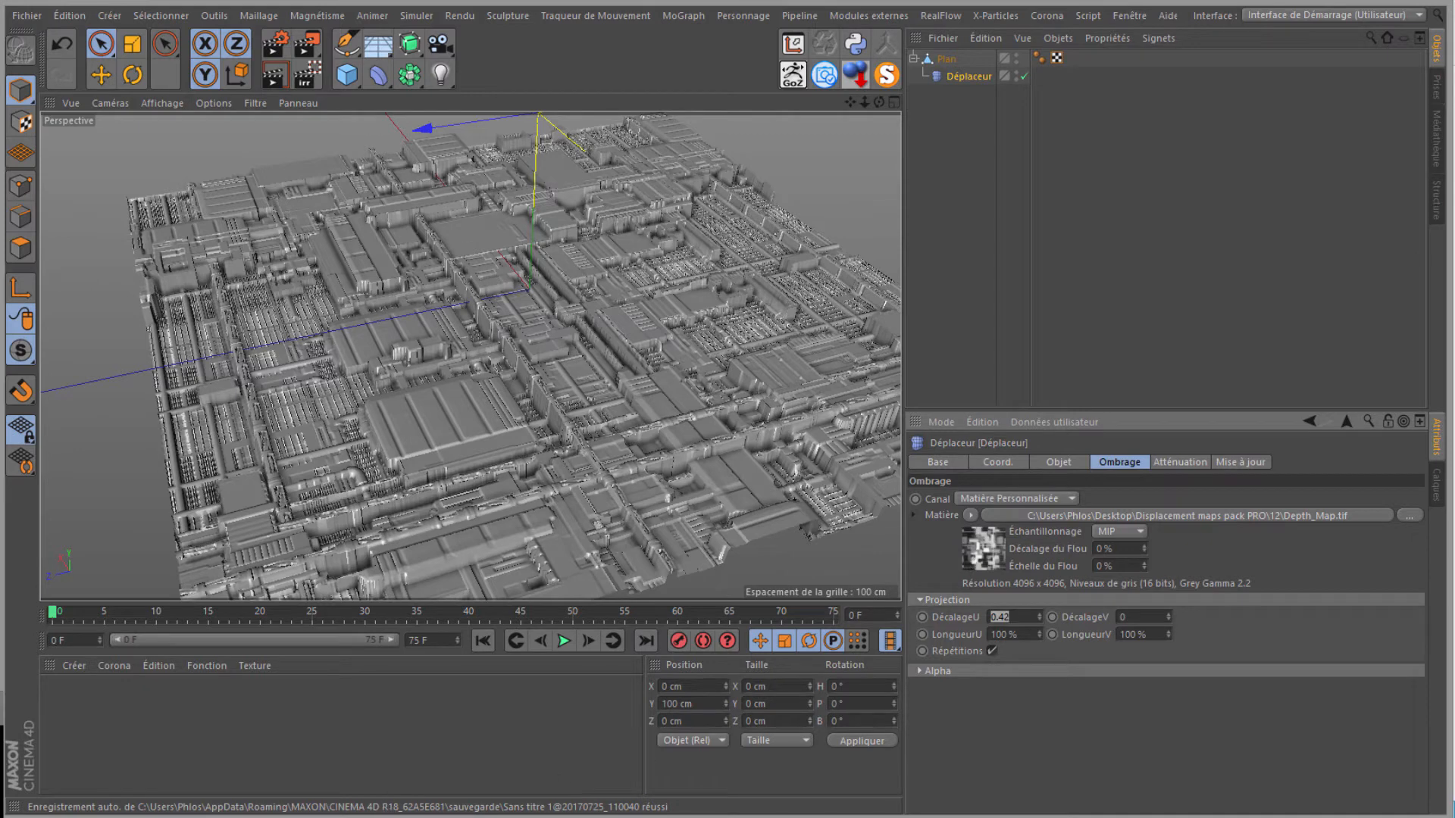
# Step: Bring up the File Explorer window of folder 12 and open its ID_Map.tif in Photoshop
pyautogui.click(210, 816)
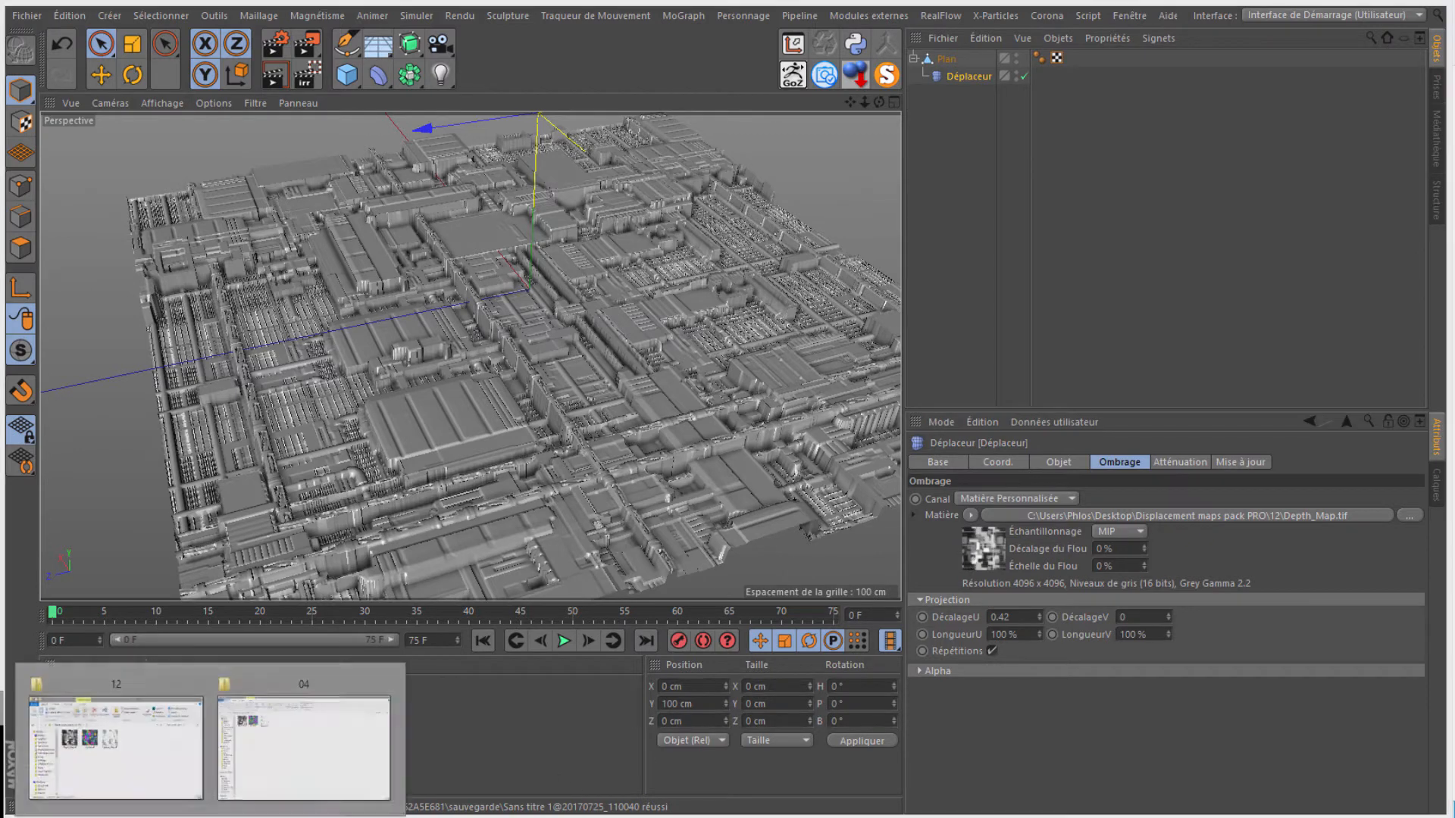
pyautogui.click(100, 764)
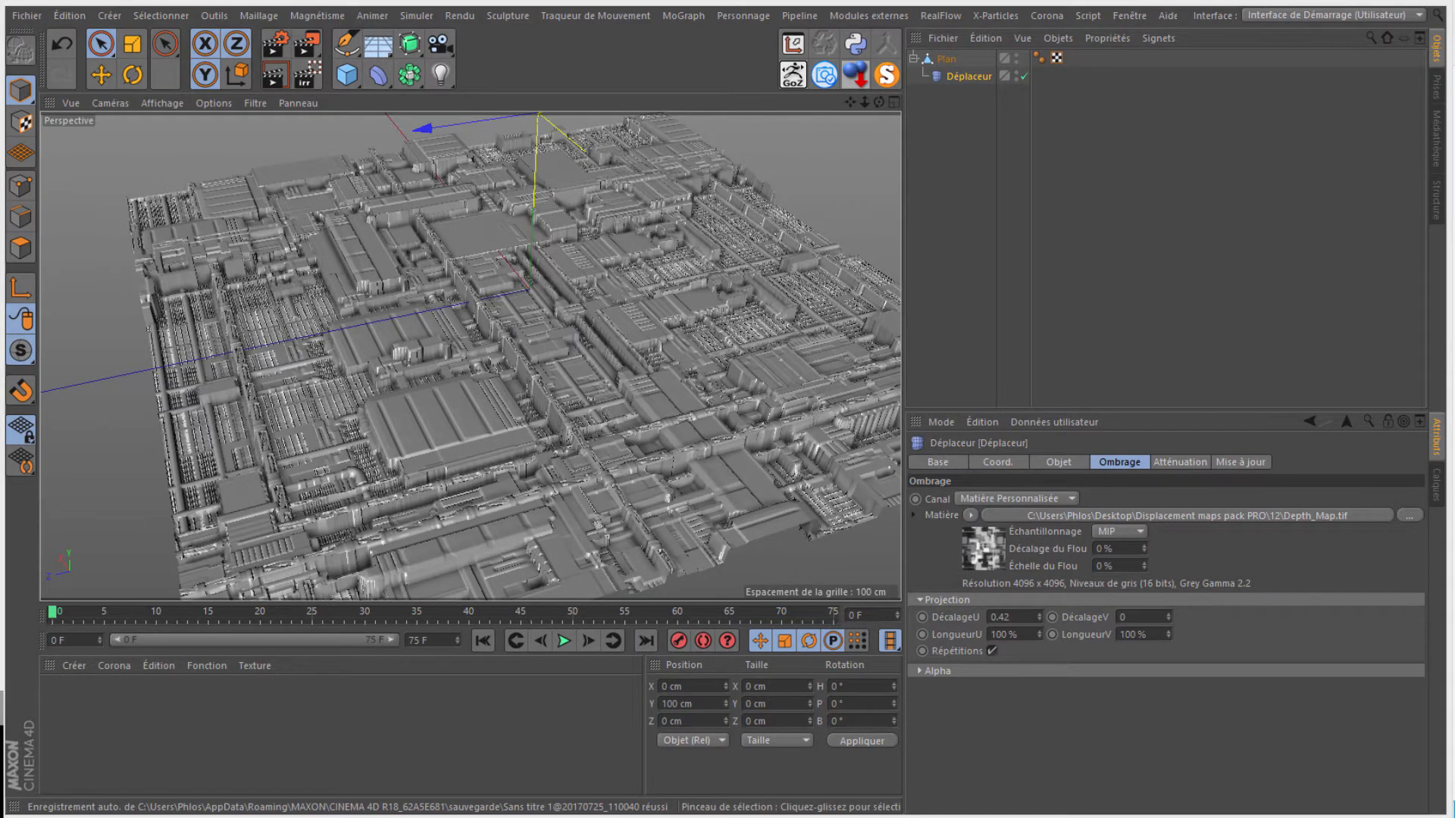
pyautogui.moveTo(0, 84); pyautogui.dragTo(611, 156)
pyautogui.click(419, 356)
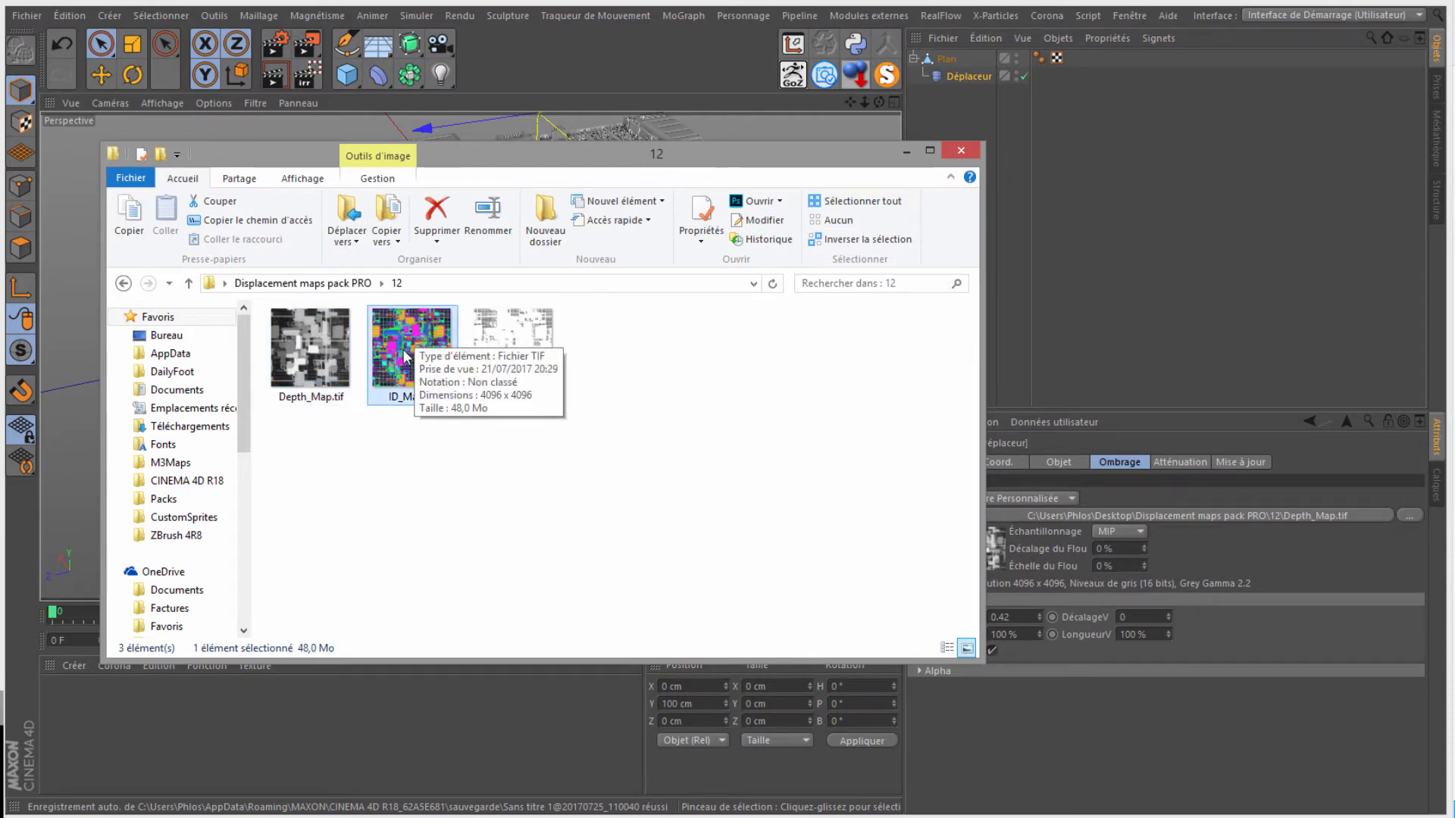
pyautogui.moveTo(474, 163); pyautogui.dragTo(601, 210)
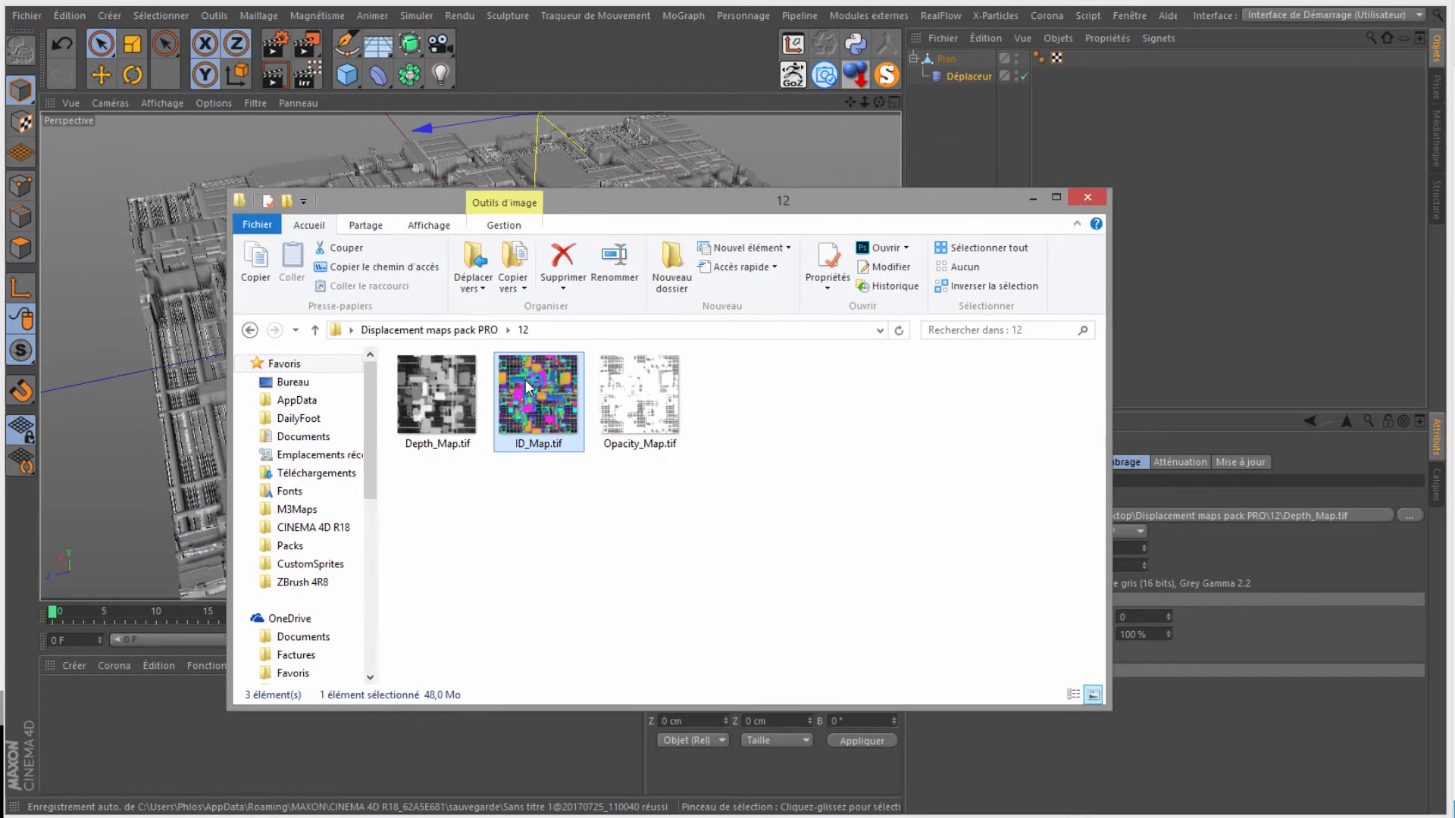
pyautogui.doubleClick(528, 388)
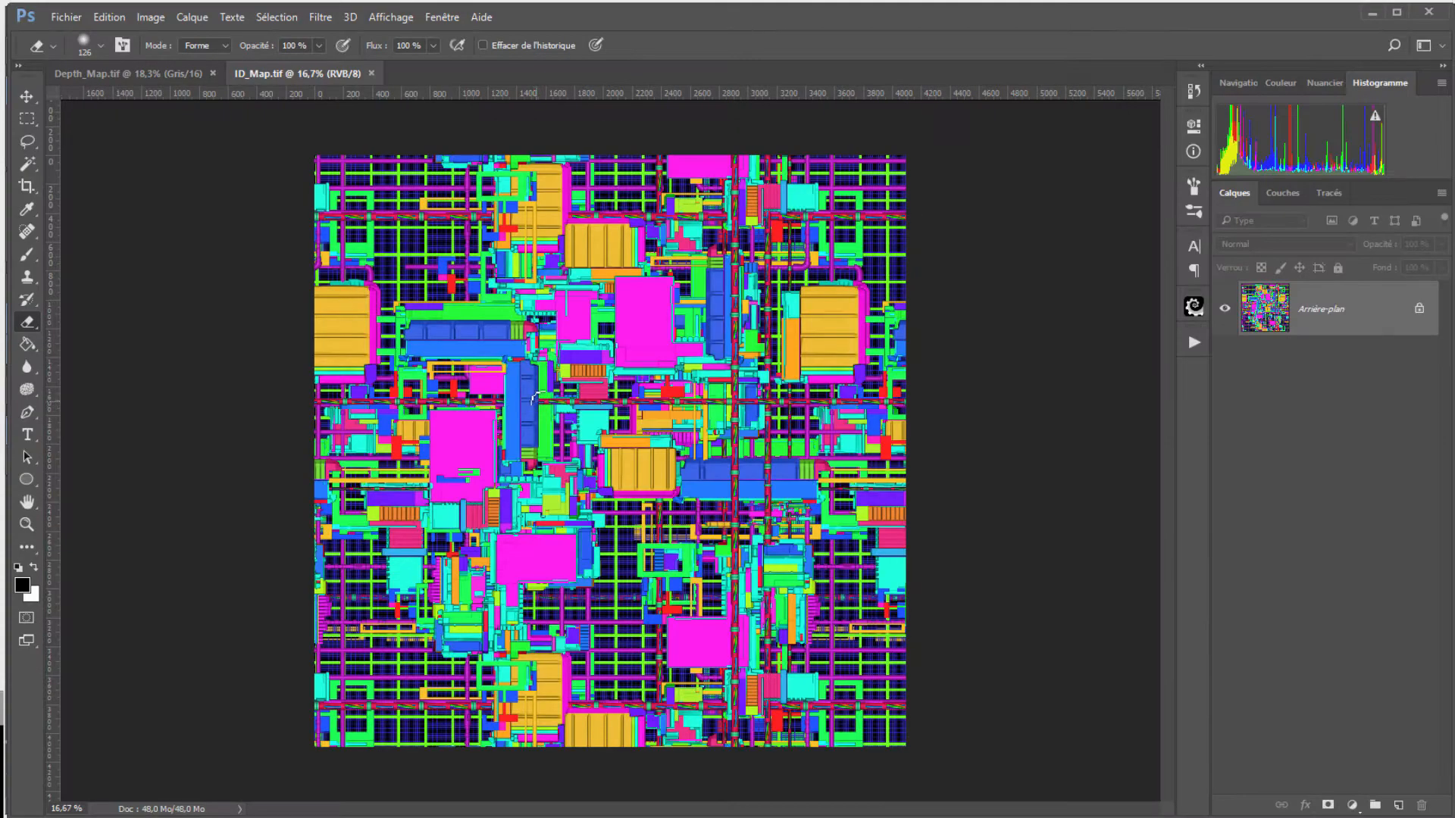
# Step: Compare Depth_Map.tif with ID_Map.tif by alternating between the two open documents
pyautogui.click(154, 77)
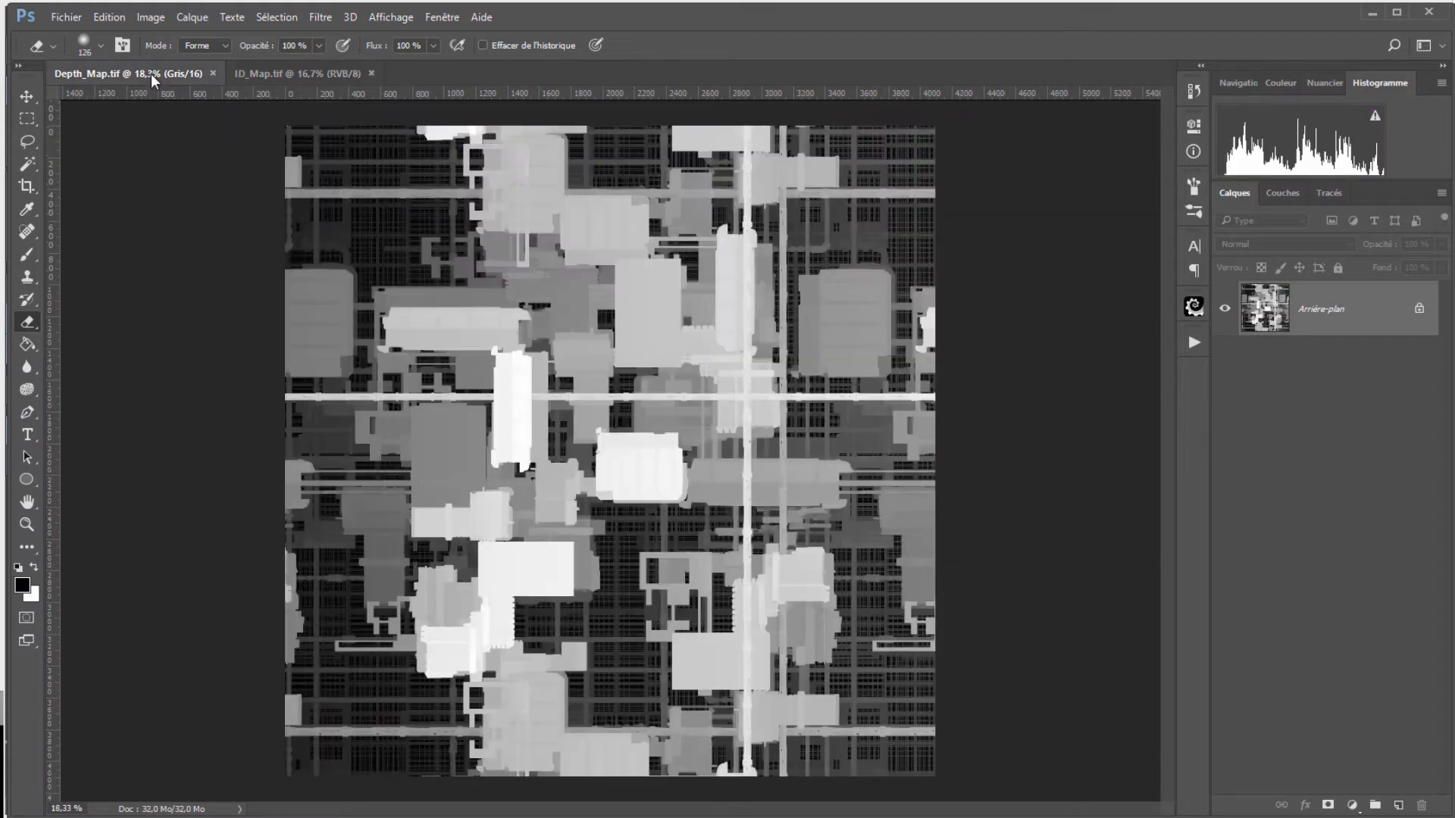
pyautogui.click(291, 74)
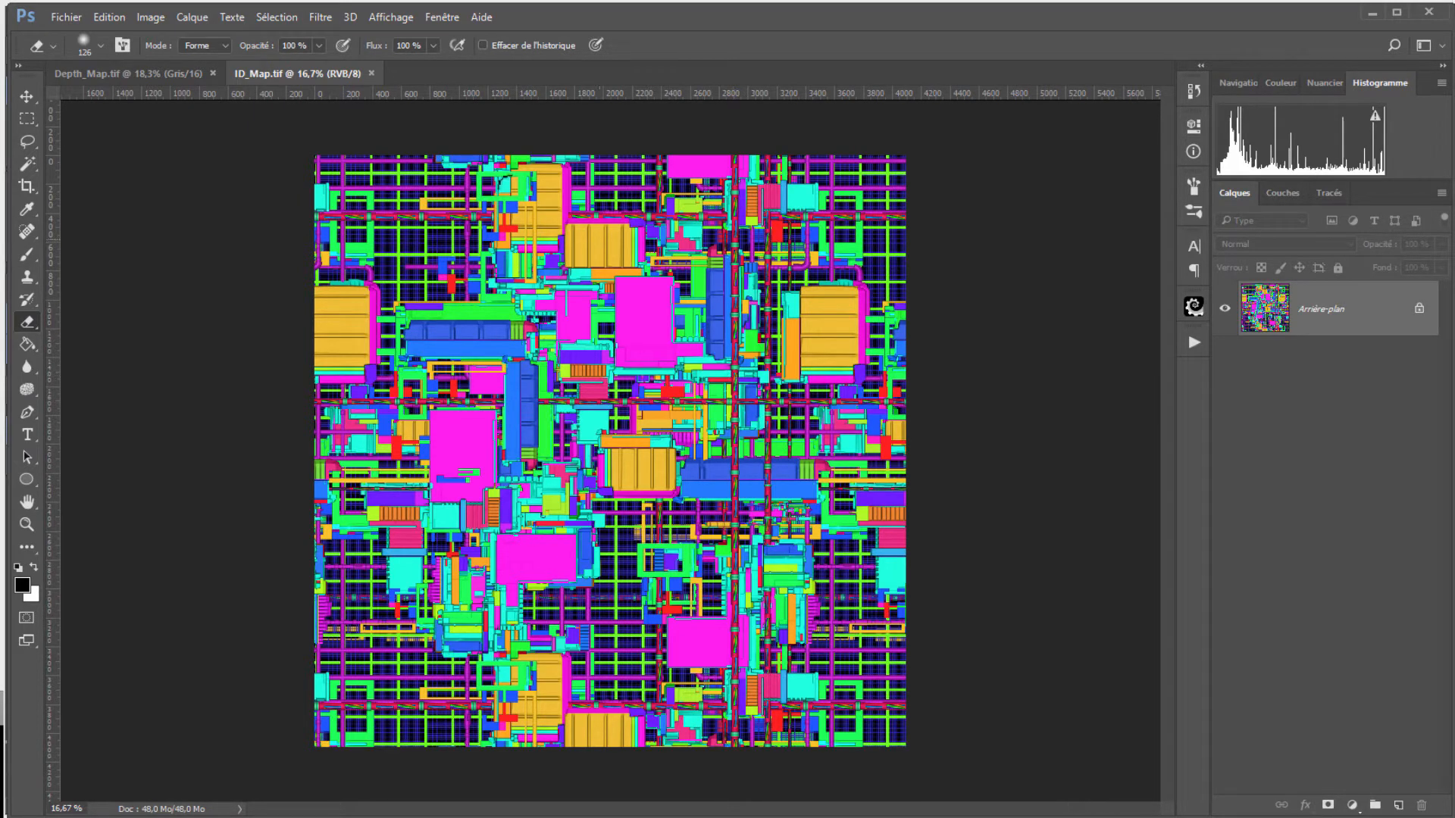
pyautogui.click(180, 74)
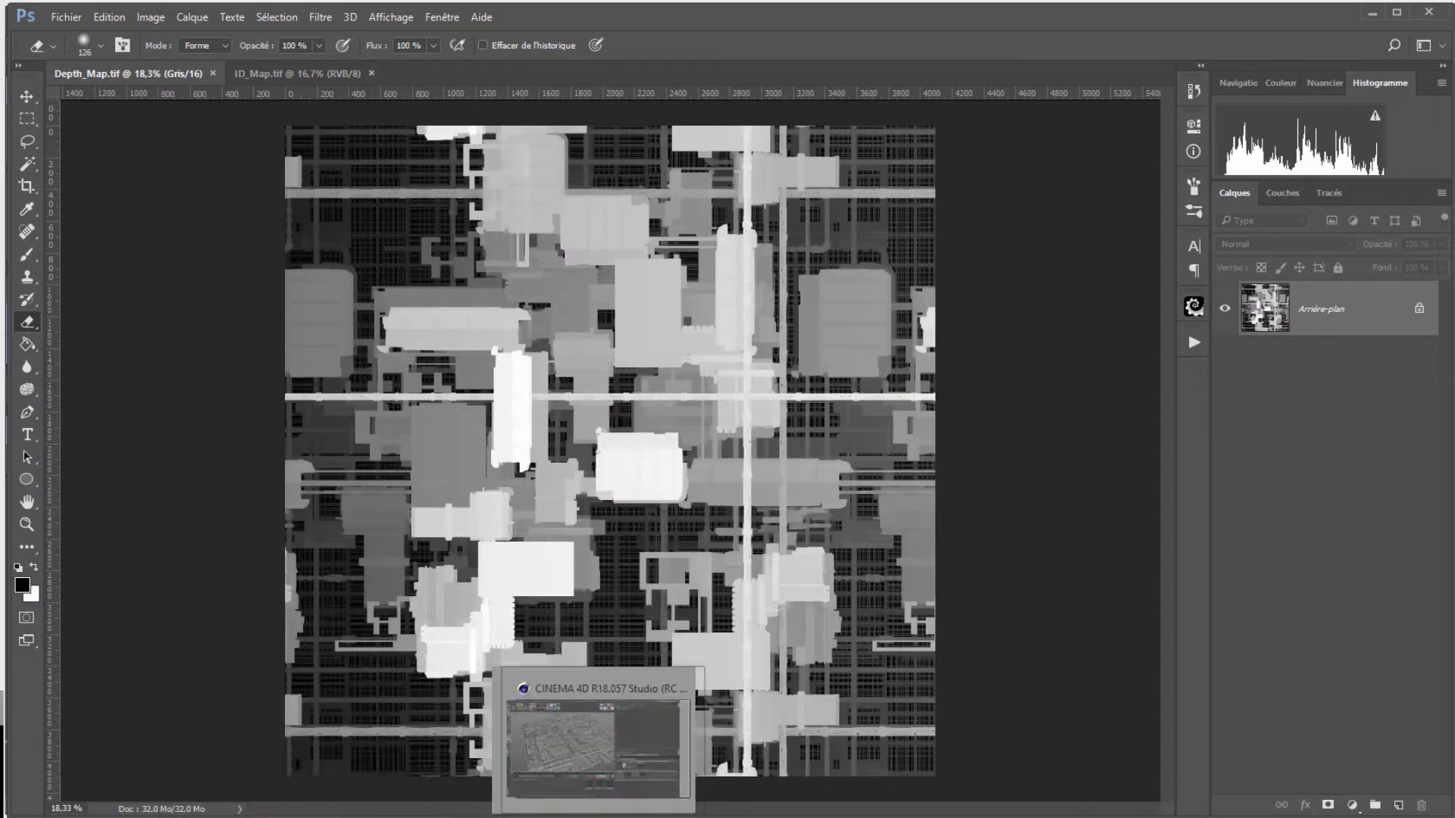
# Step: Compare the plane's relief in CINEMA 4D with the fine grid details of Depth_Map.tif in Photoshop, and return to CINEMA 4D
pyautogui.click(595, 816)
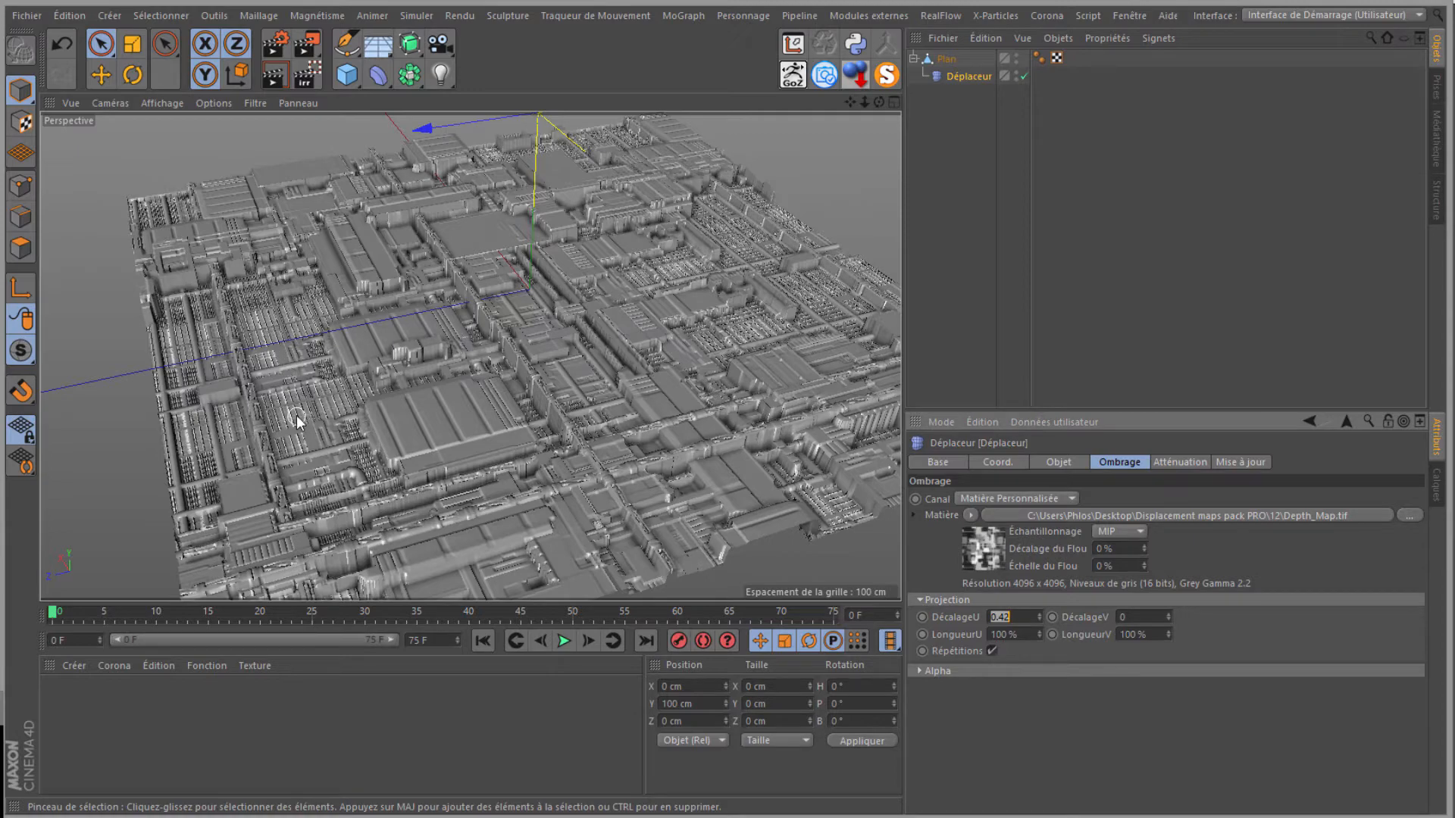
pyautogui.scroll(3, 297, 409)
pyautogui.click(379, 817)
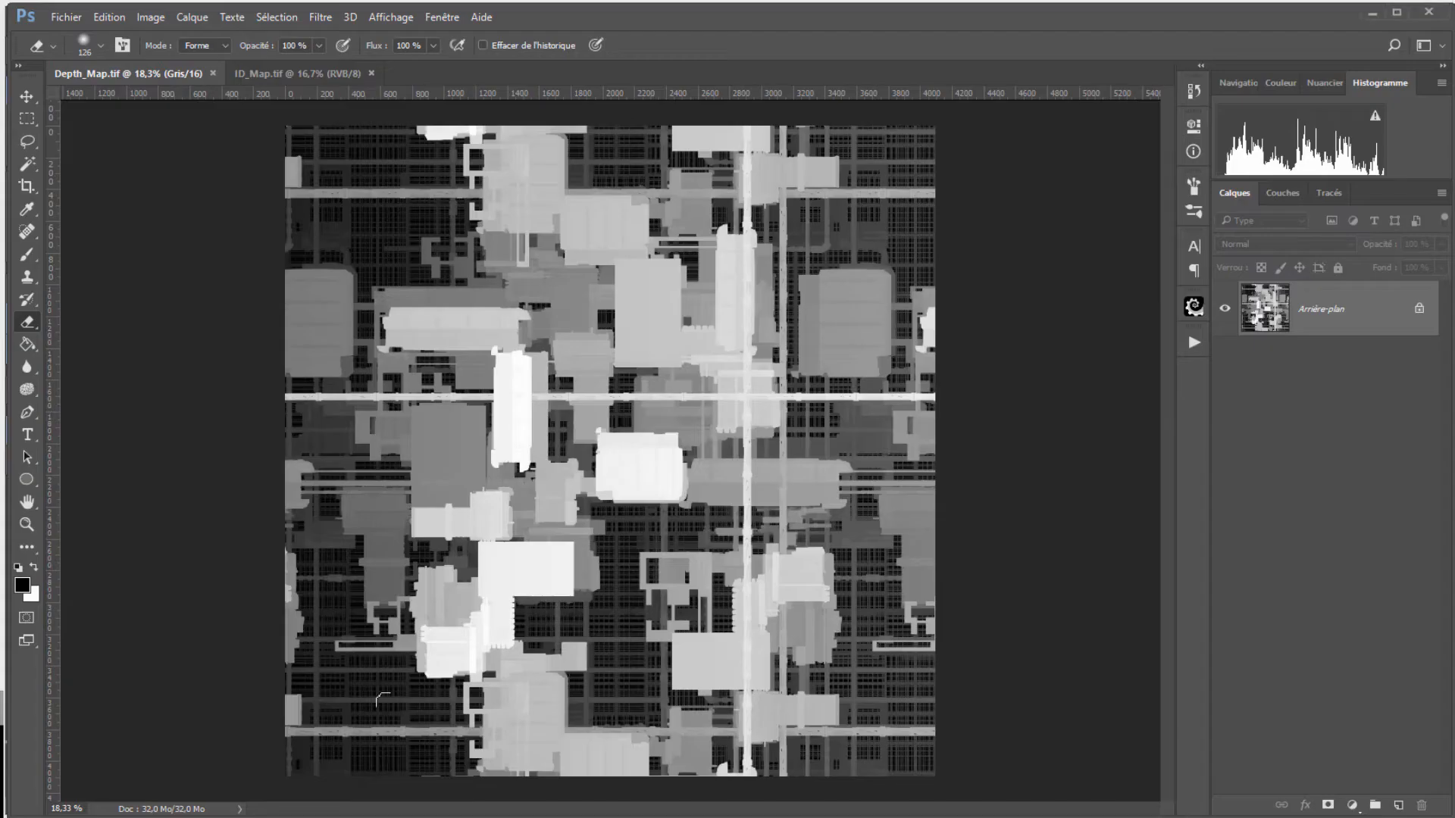
pyautogui.keyDown('alt'); pyautogui.scroll(10, 317, 234); pyautogui.keyUp('alt')
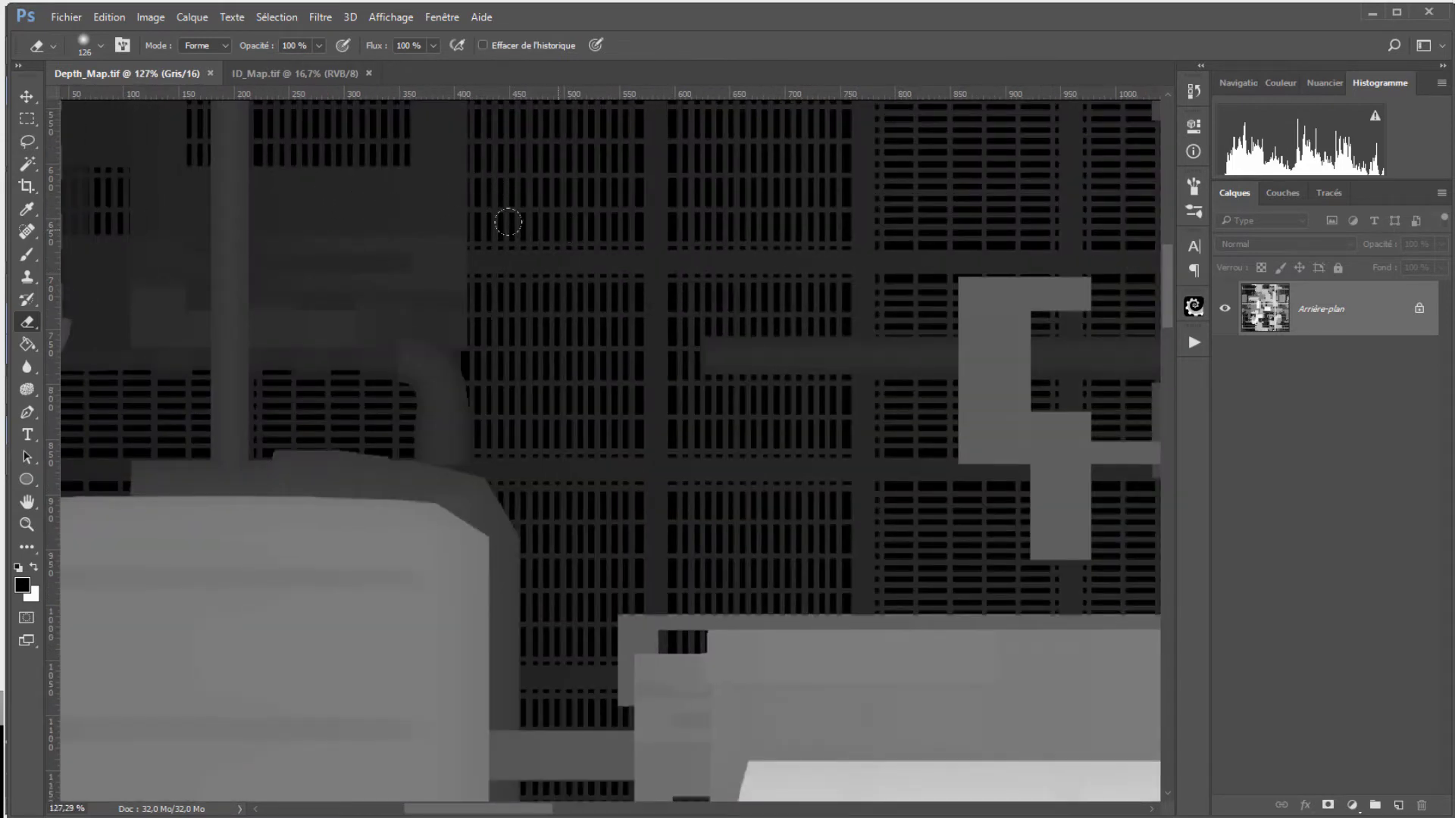
pyautogui.keyDown('alt'); pyautogui.scroll(-5, 483, 280); pyautogui.keyUp('alt')
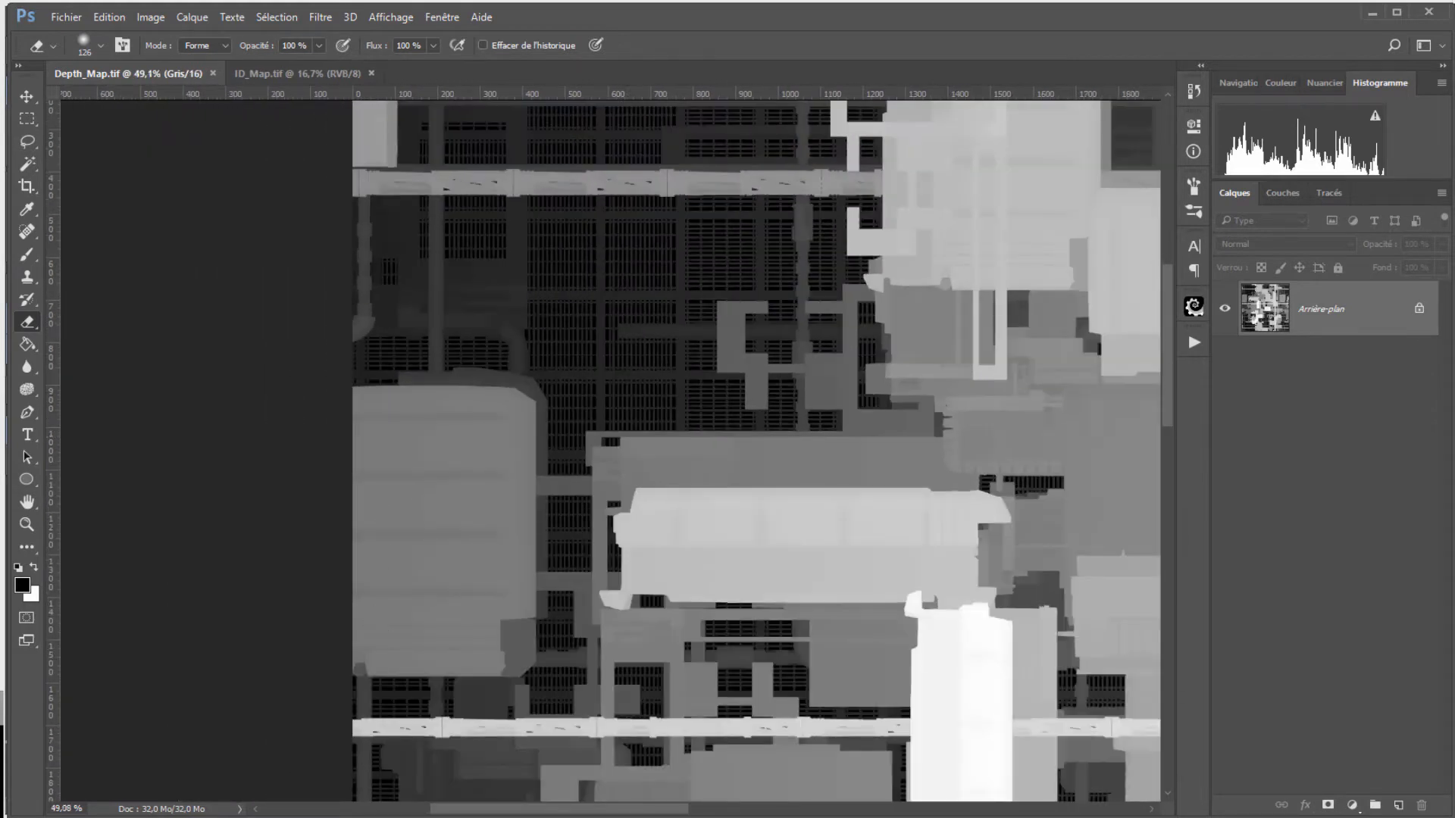
pyautogui.click(1373, 14)
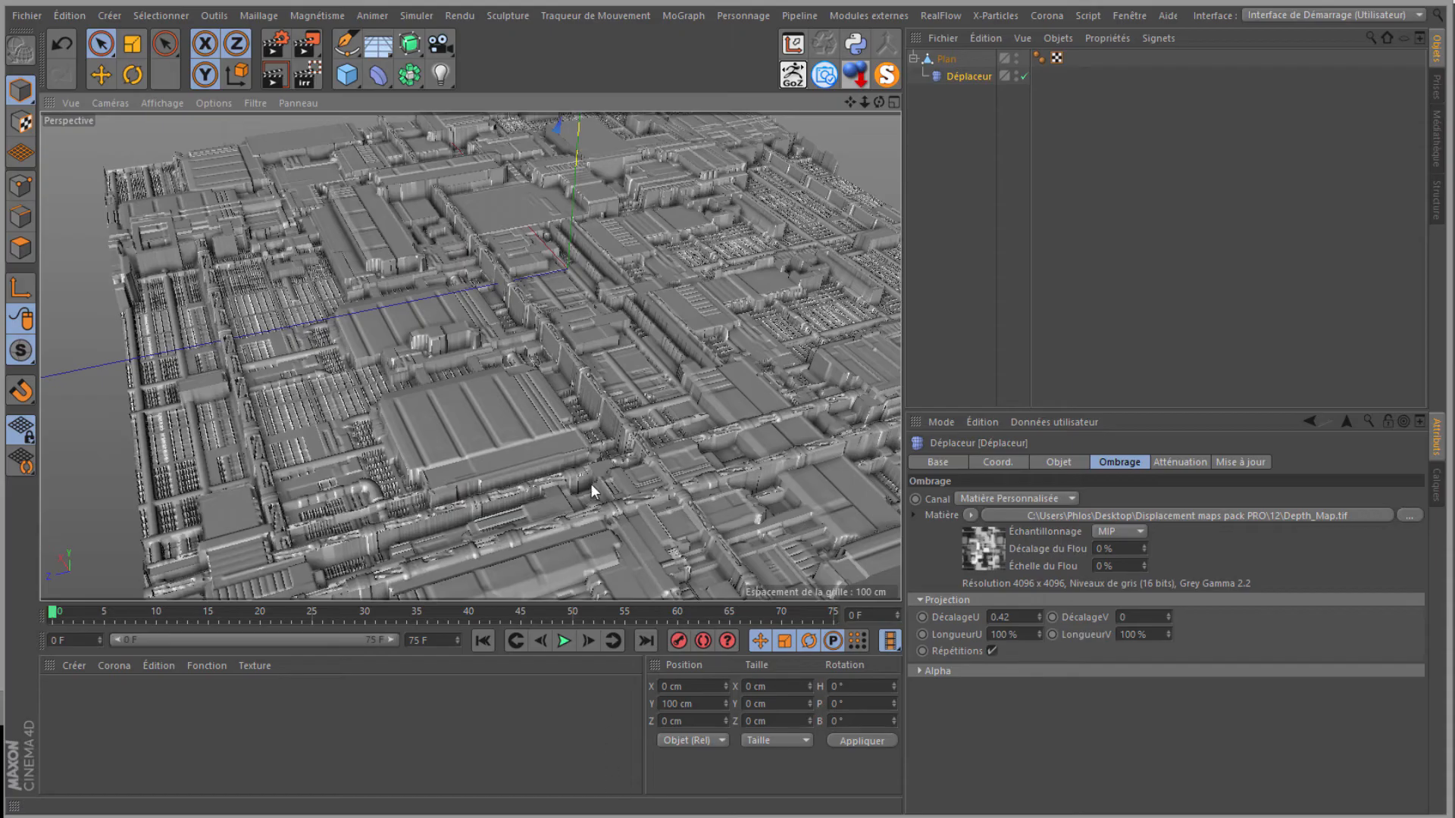
# Step: Add a Cylinder primitive to the scene and disable its caps
pyautogui.scroll(-3, 363, 370)
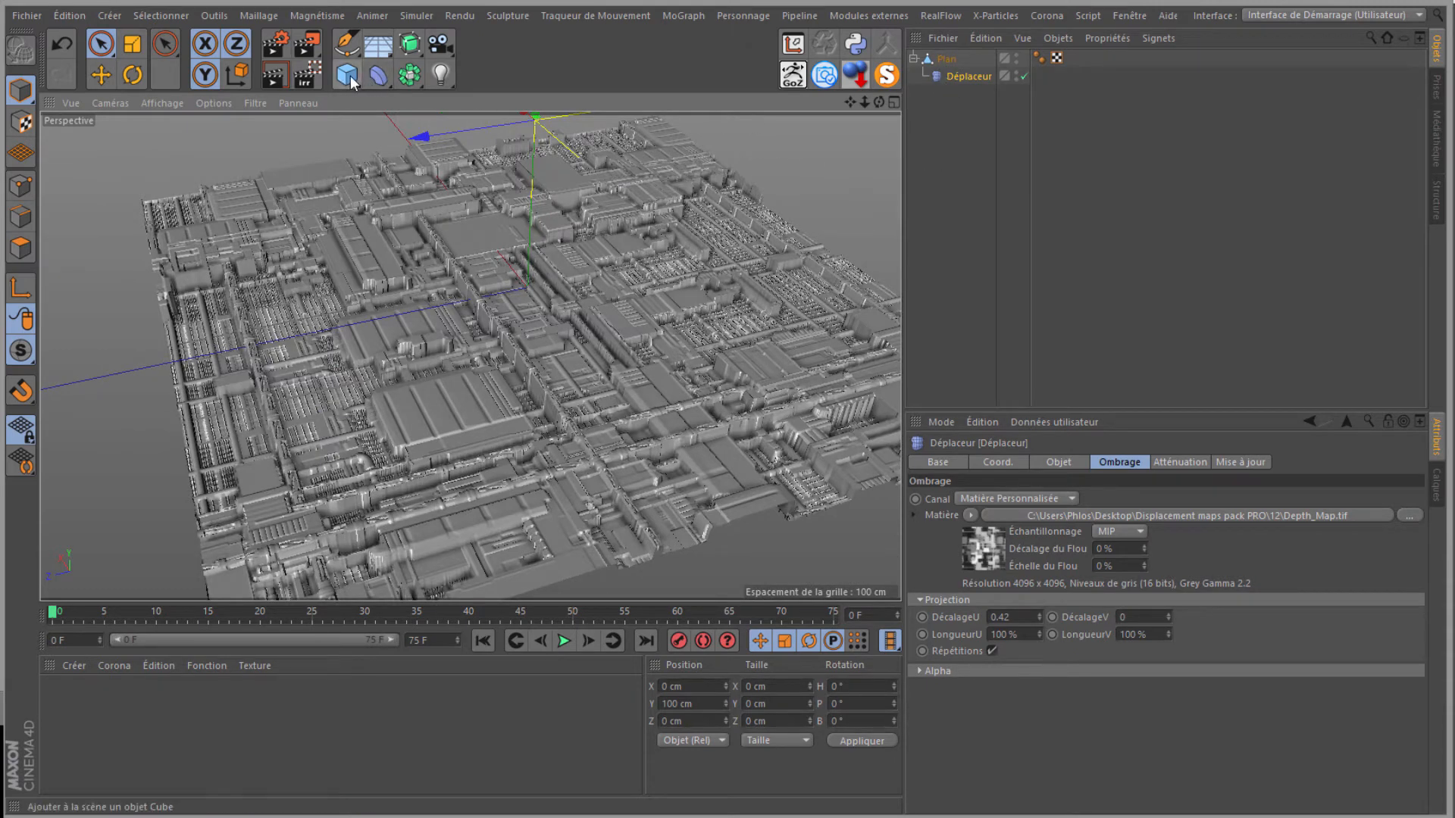
pyautogui.moveTo(351, 81); pyautogui.dragTo(800, 101)
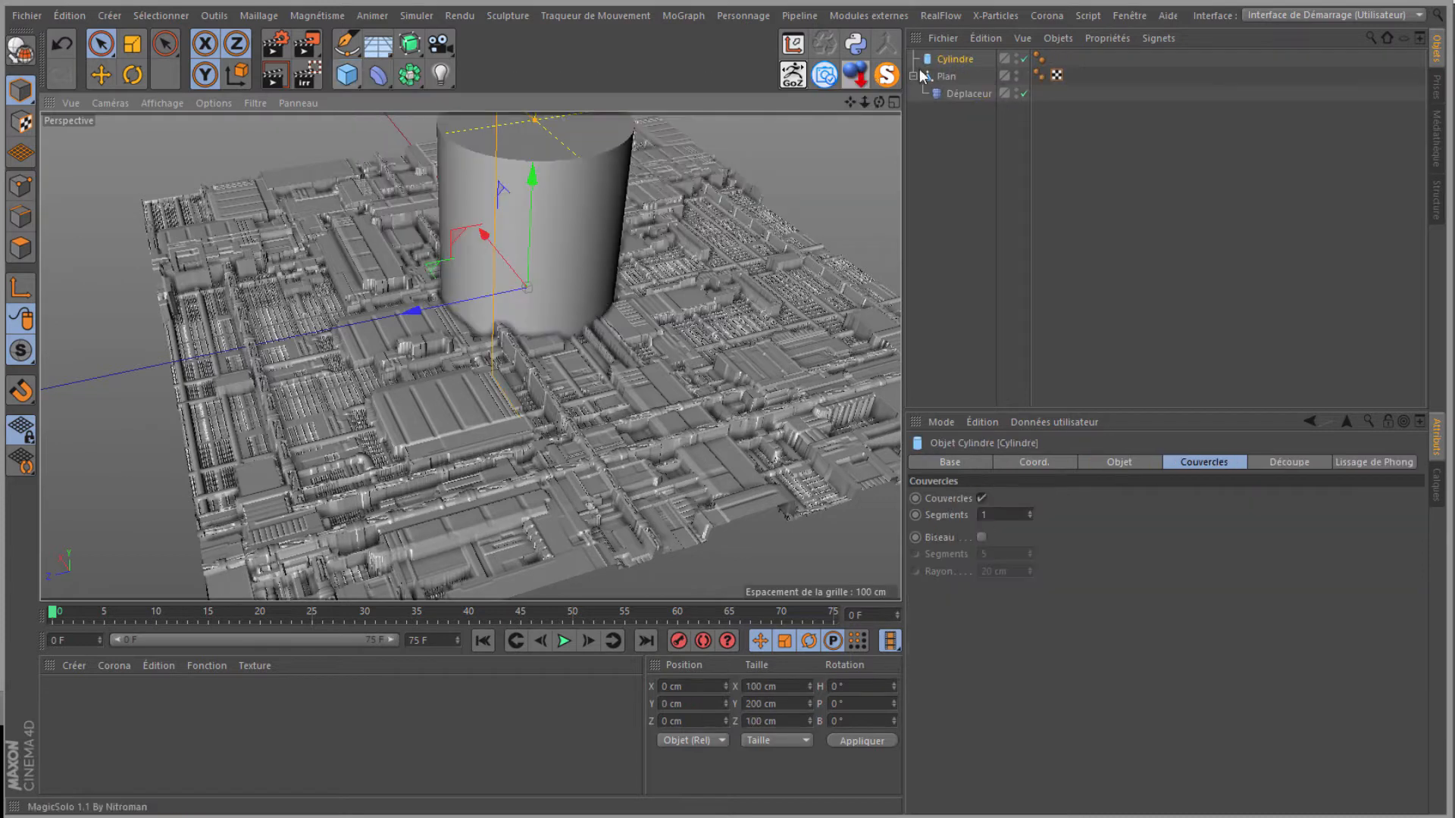
pyautogui.click(1001, 516)
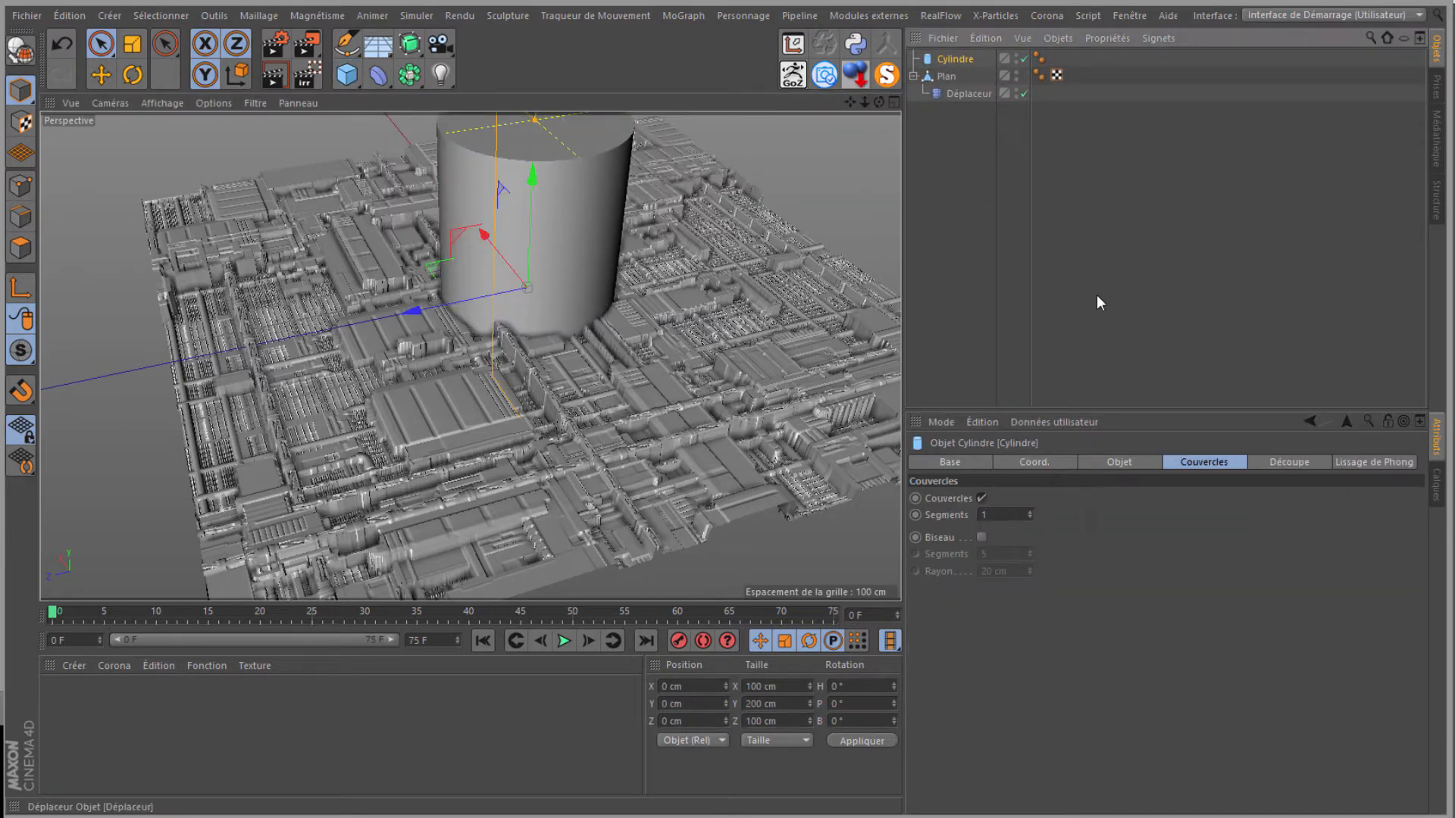
pyautogui.click(981, 499)
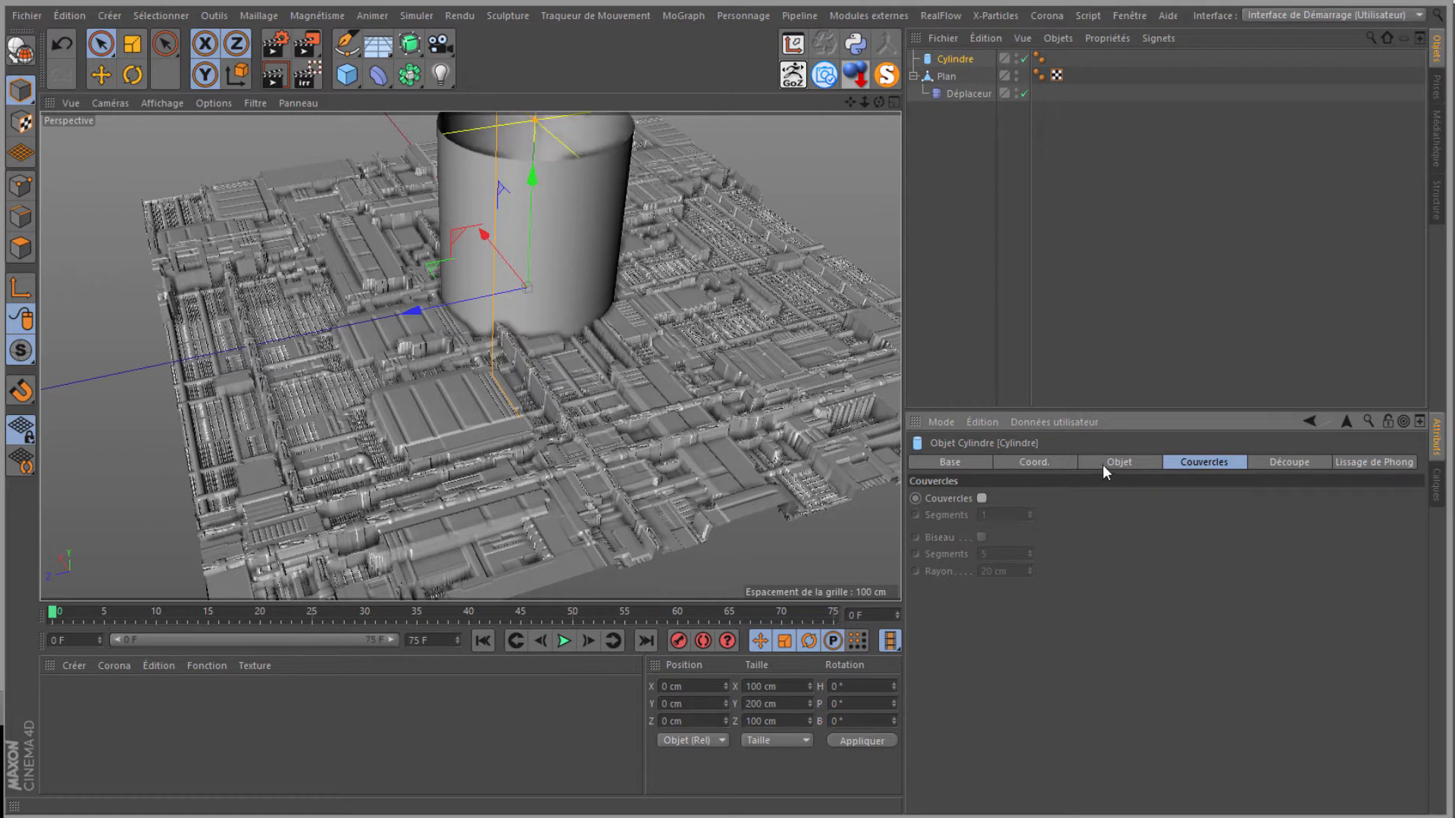
# Step: Set the cylinder's height segments and rotation segments to 1000
pyautogui.click(1114, 462)
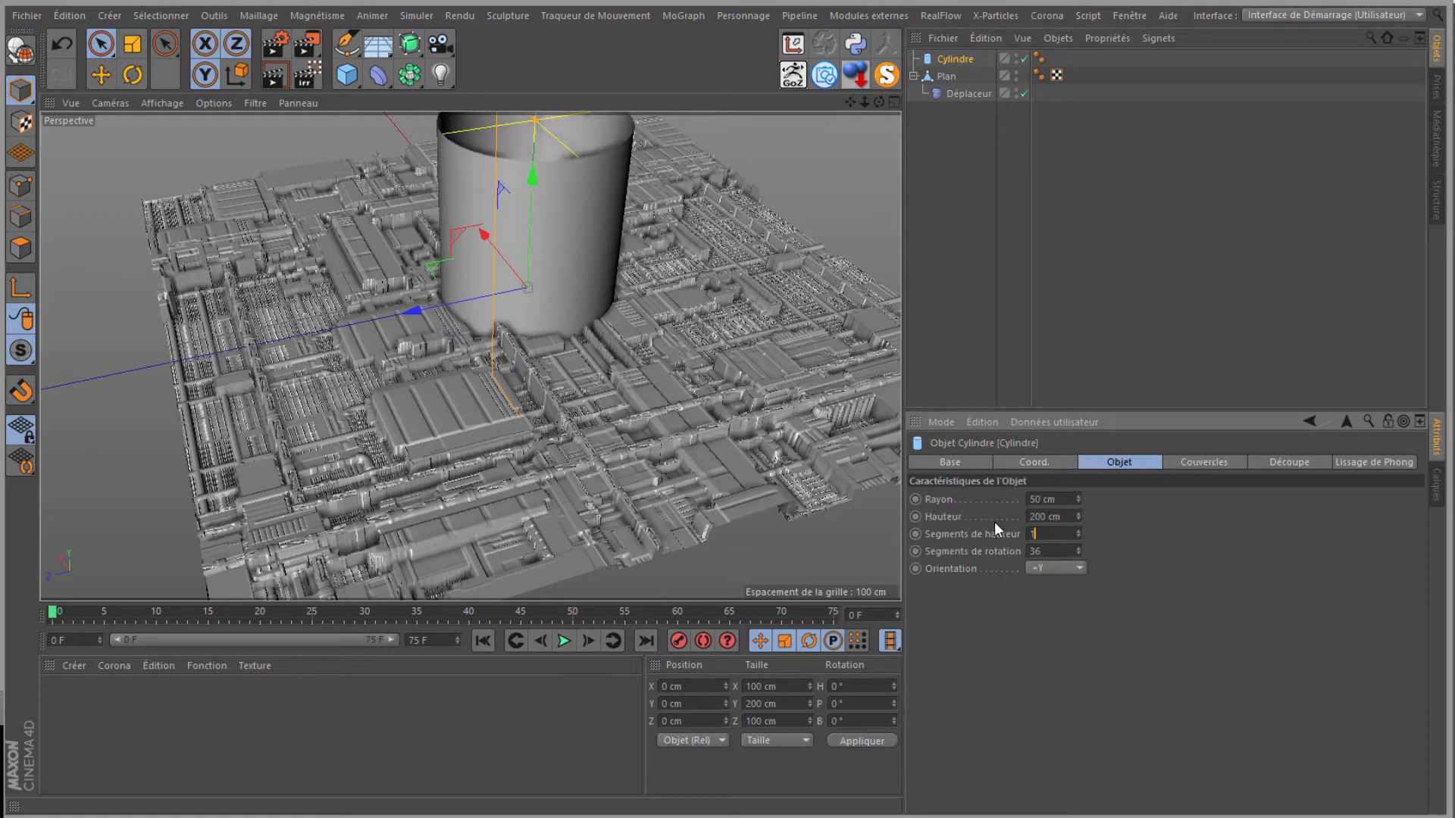
pyautogui.write('000')
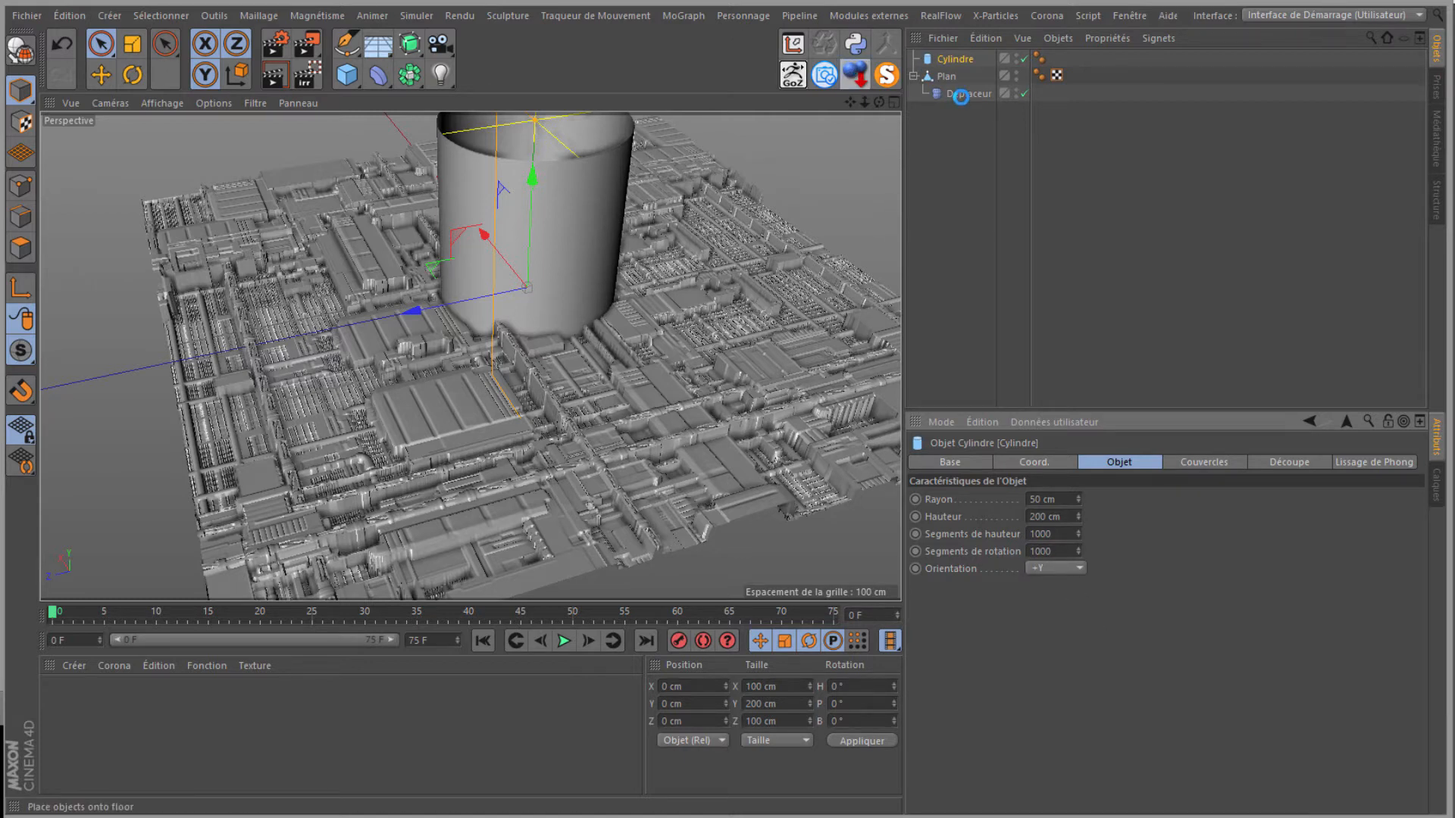
# Step: Move the Displacer from the plane to become a child of the cylinder, and hide the plane in the viewport
pyautogui.click(962, 94)
pyautogui.moveTo(956, 56); pyautogui.dragTo(957, 57)
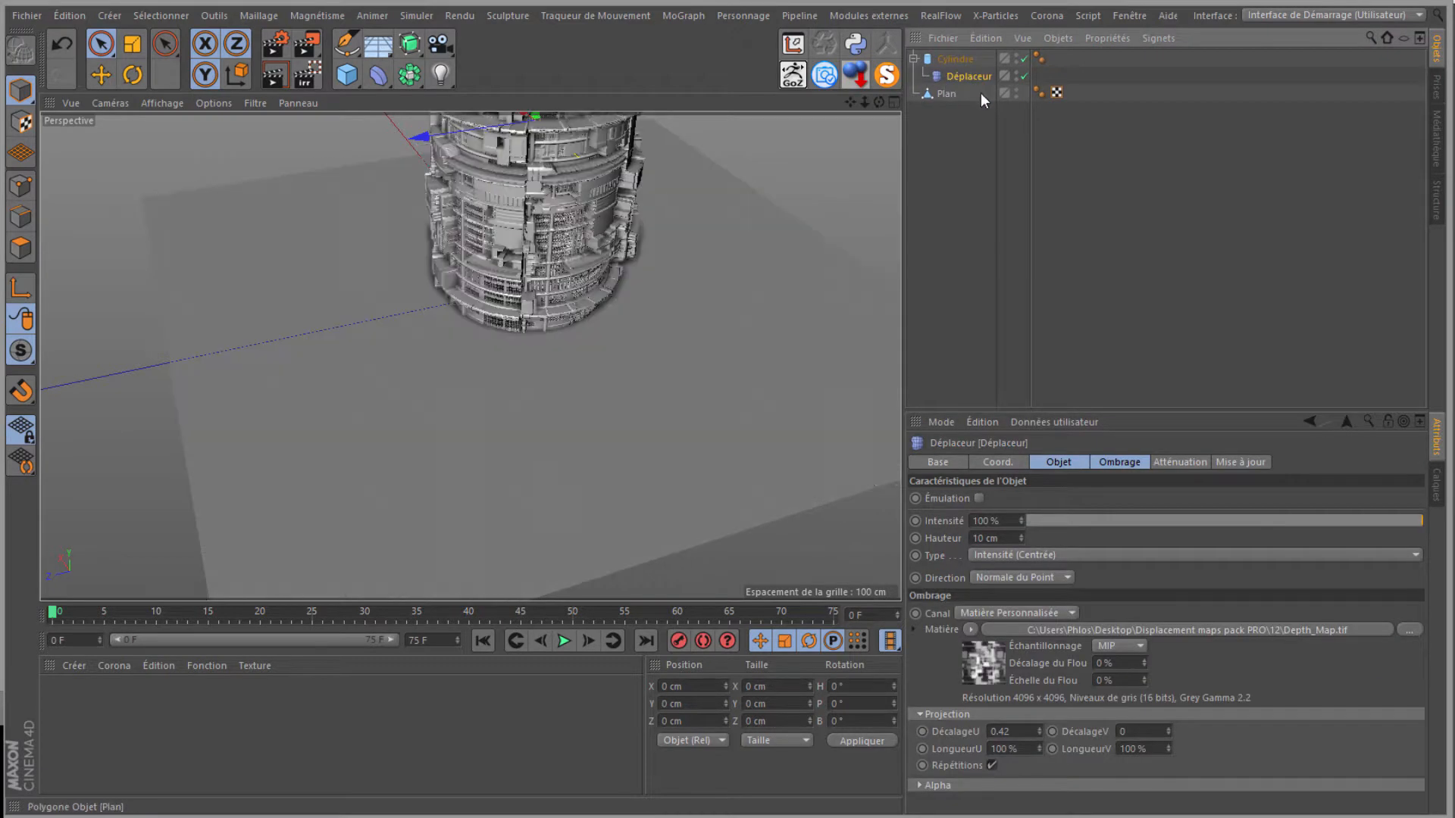
pyautogui.click(1016, 92)
pyautogui.click(1016, 91)
pyautogui.click(1016, 92)
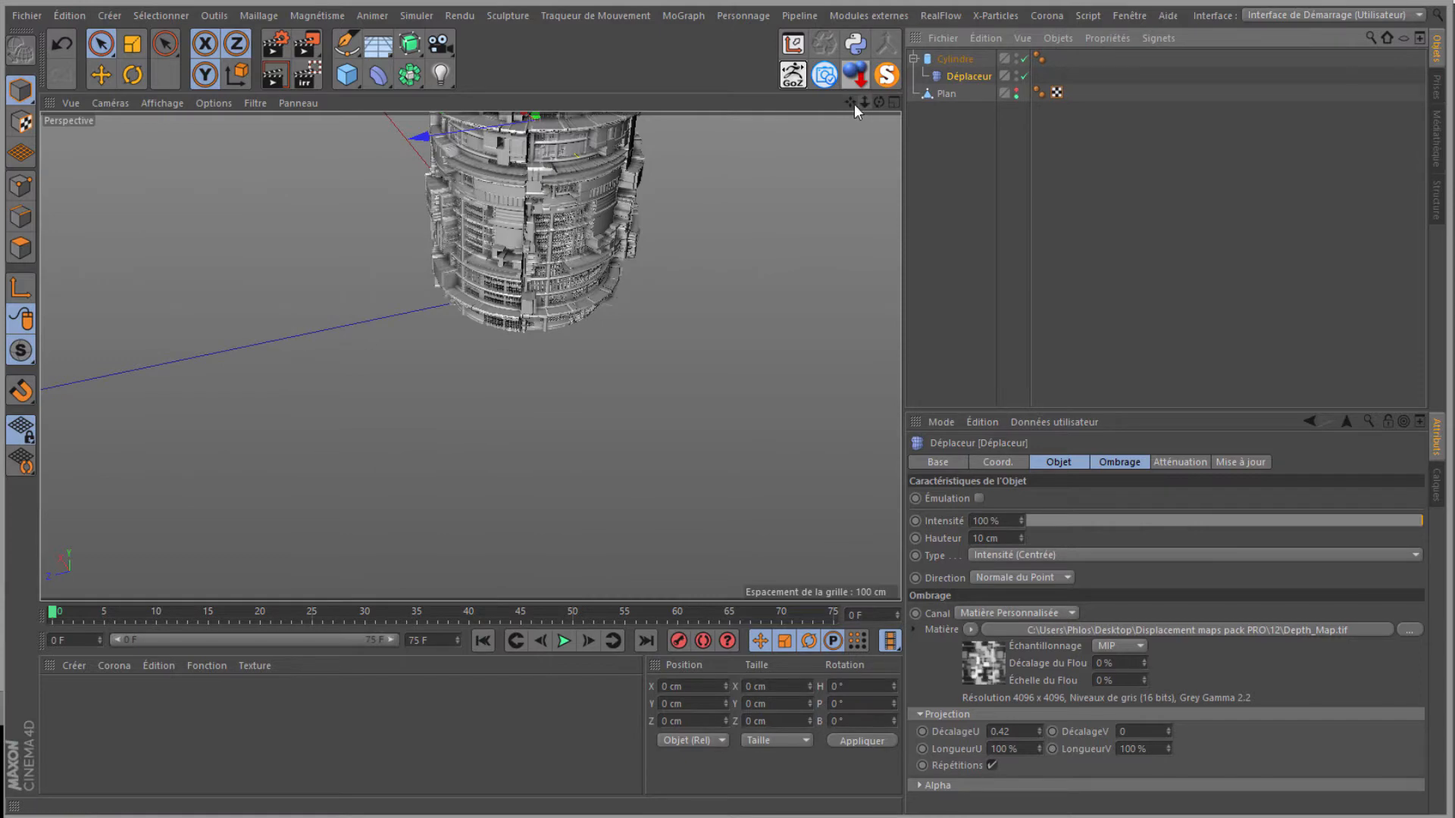
# Step: Create a new material and apply it to the displaced cylinder
pyautogui.moveTo(850, 102); pyautogui.dragTo(730, 383)
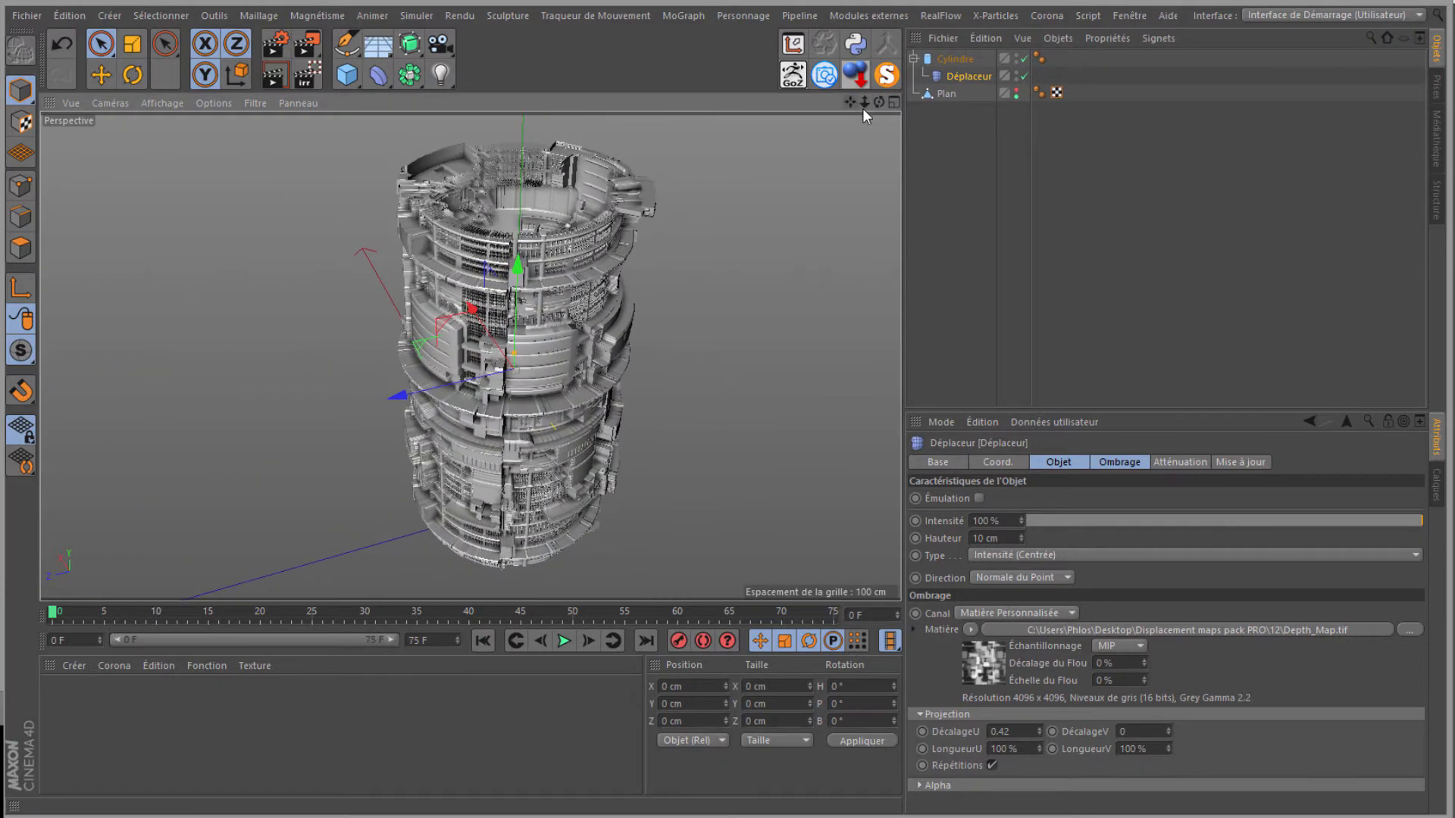
pyautogui.moveTo(879, 102); pyautogui.dragTo(729, 383)
pyautogui.scroll(6, 474, 318)
pyautogui.scroll(5, 474, 318)
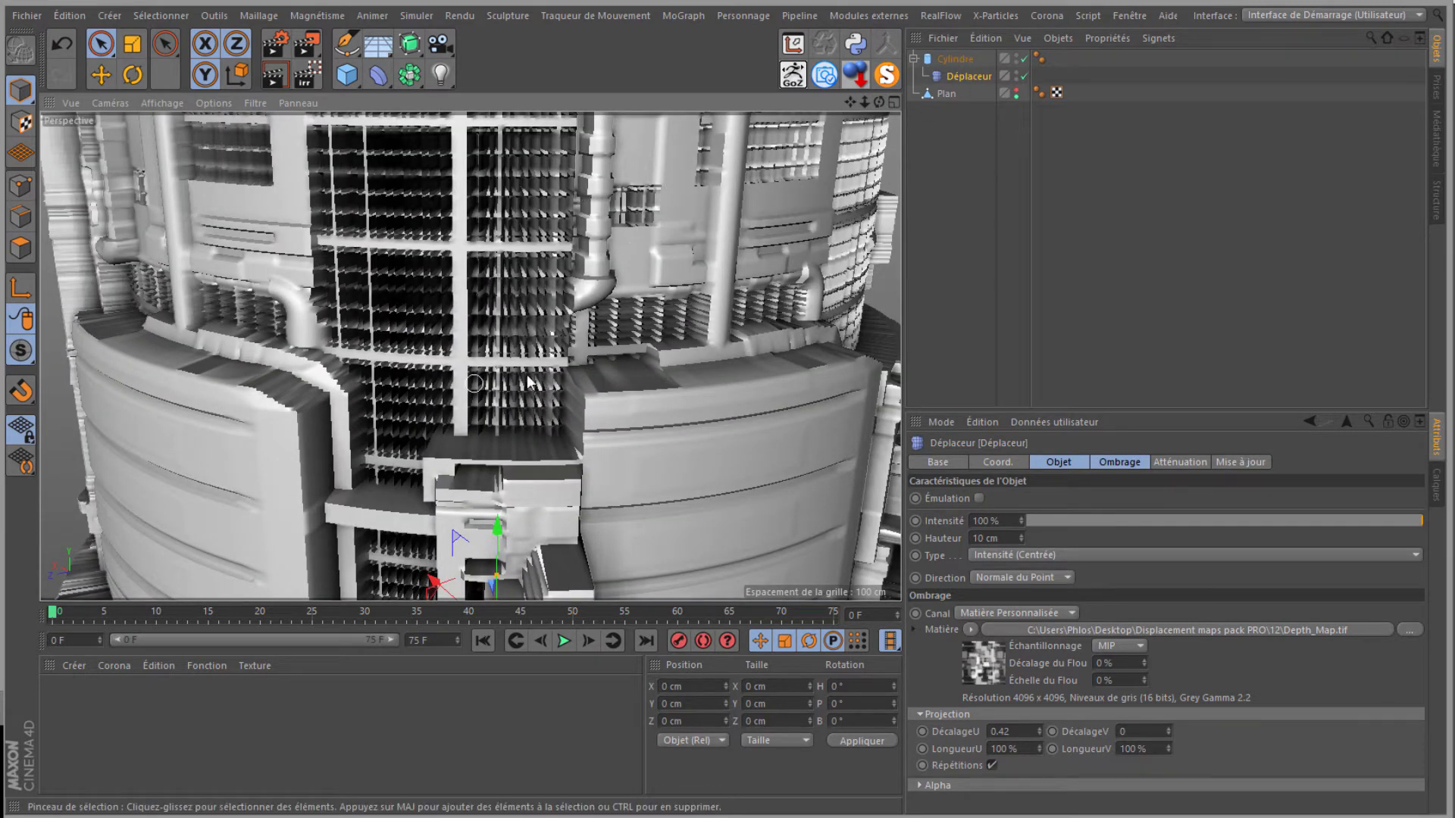
pyautogui.scroll(-8, 437, 327)
pyautogui.doubleClick(91, 746)
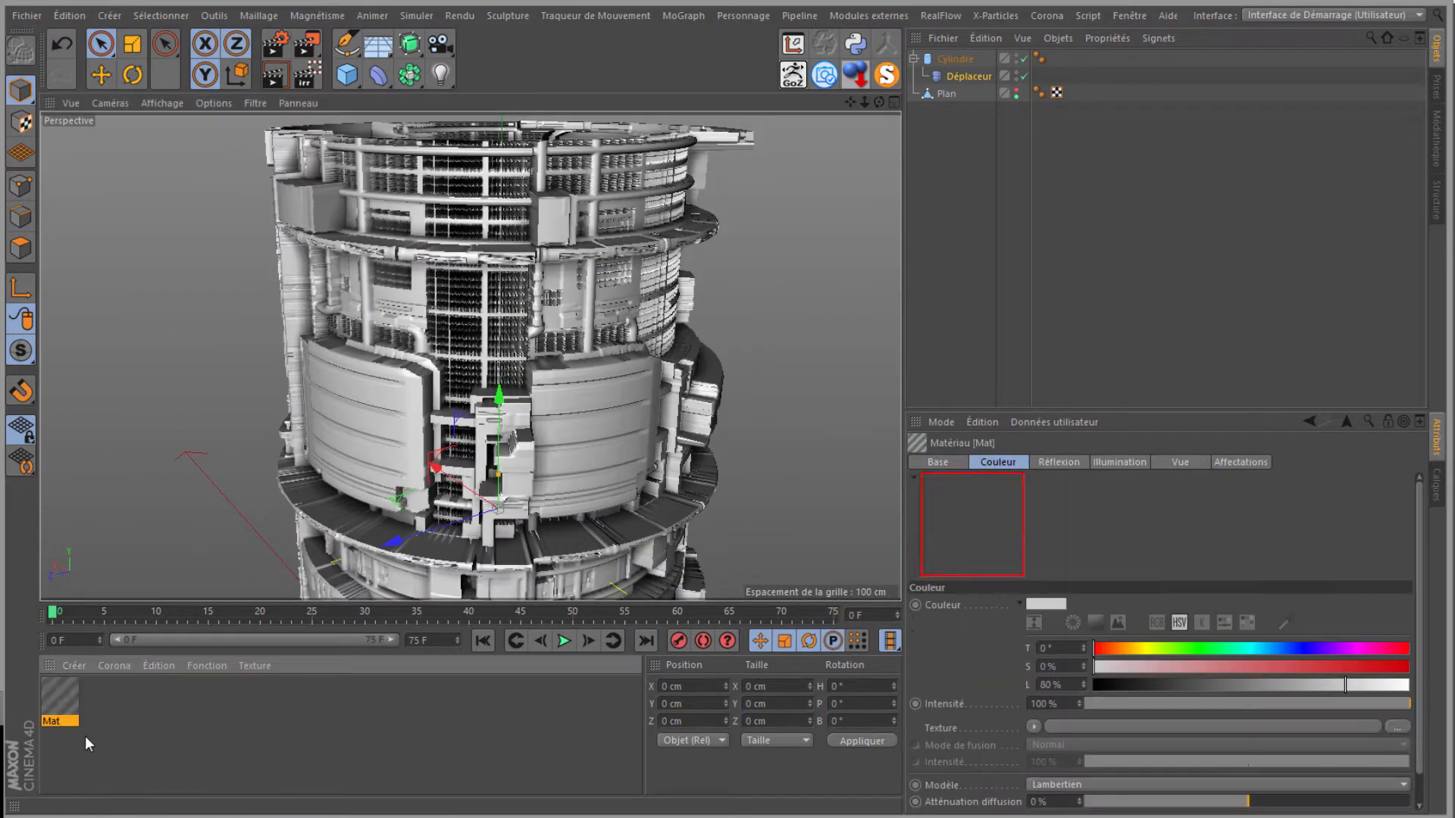
pyautogui.moveTo(61, 708); pyautogui.dragTo(959, 59)
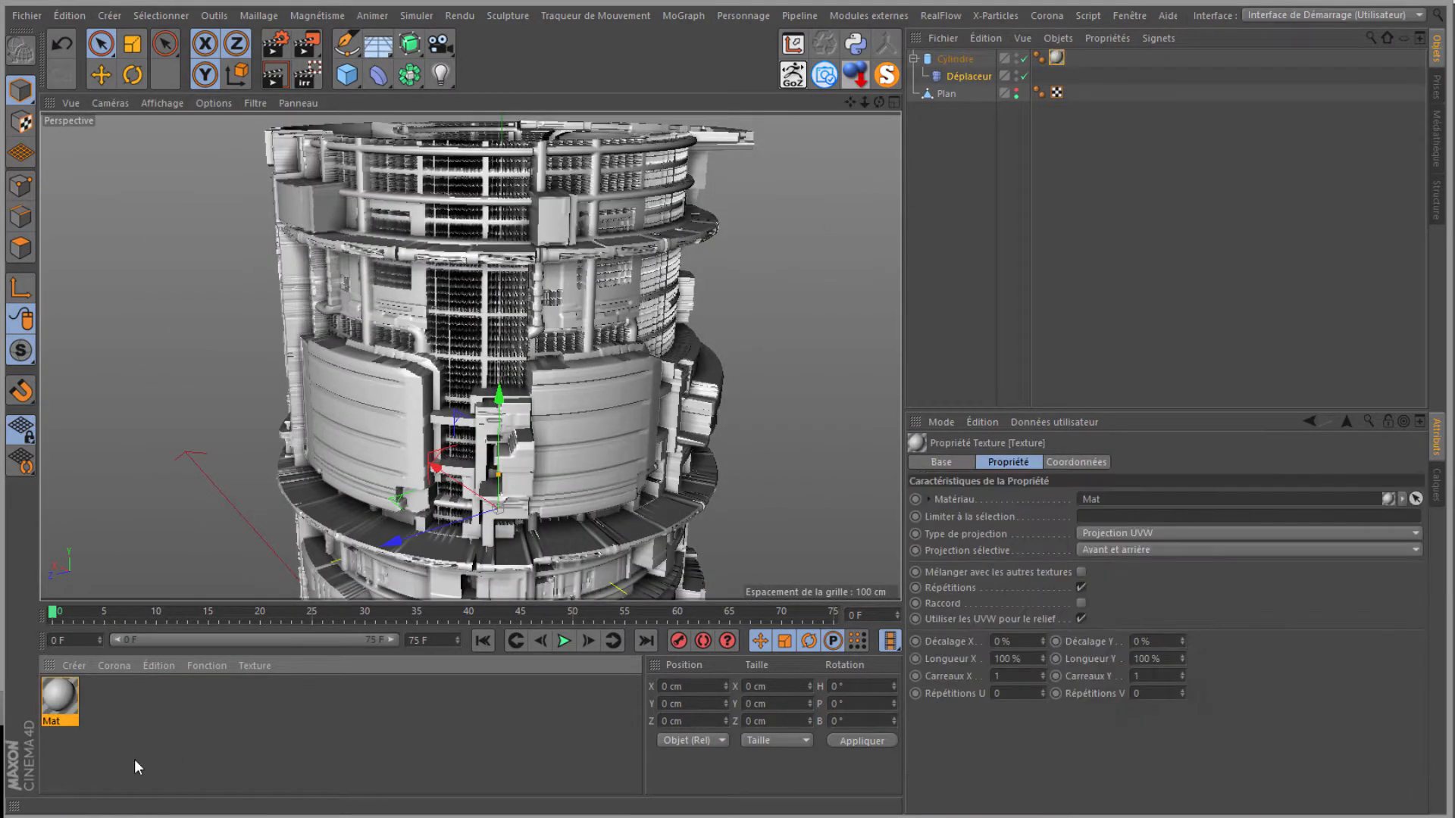
# Step: Enable the material's Alpha channel and load Opacity_Map.tif from folder 12 as its texture, without copying the image to the project
pyautogui.click(60, 710)
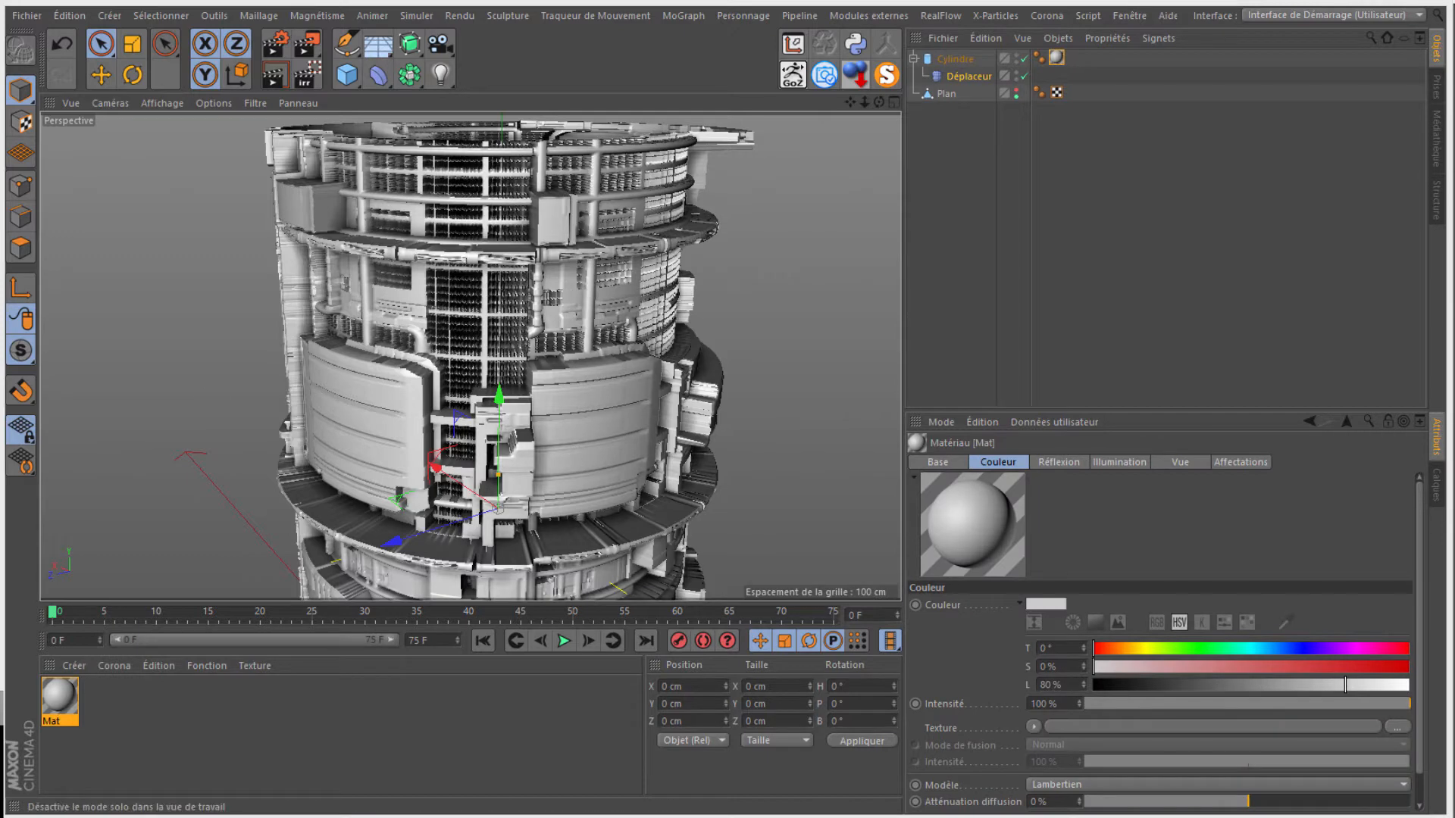
pyautogui.moveTo(1, 118); pyautogui.dragTo(803, 157)
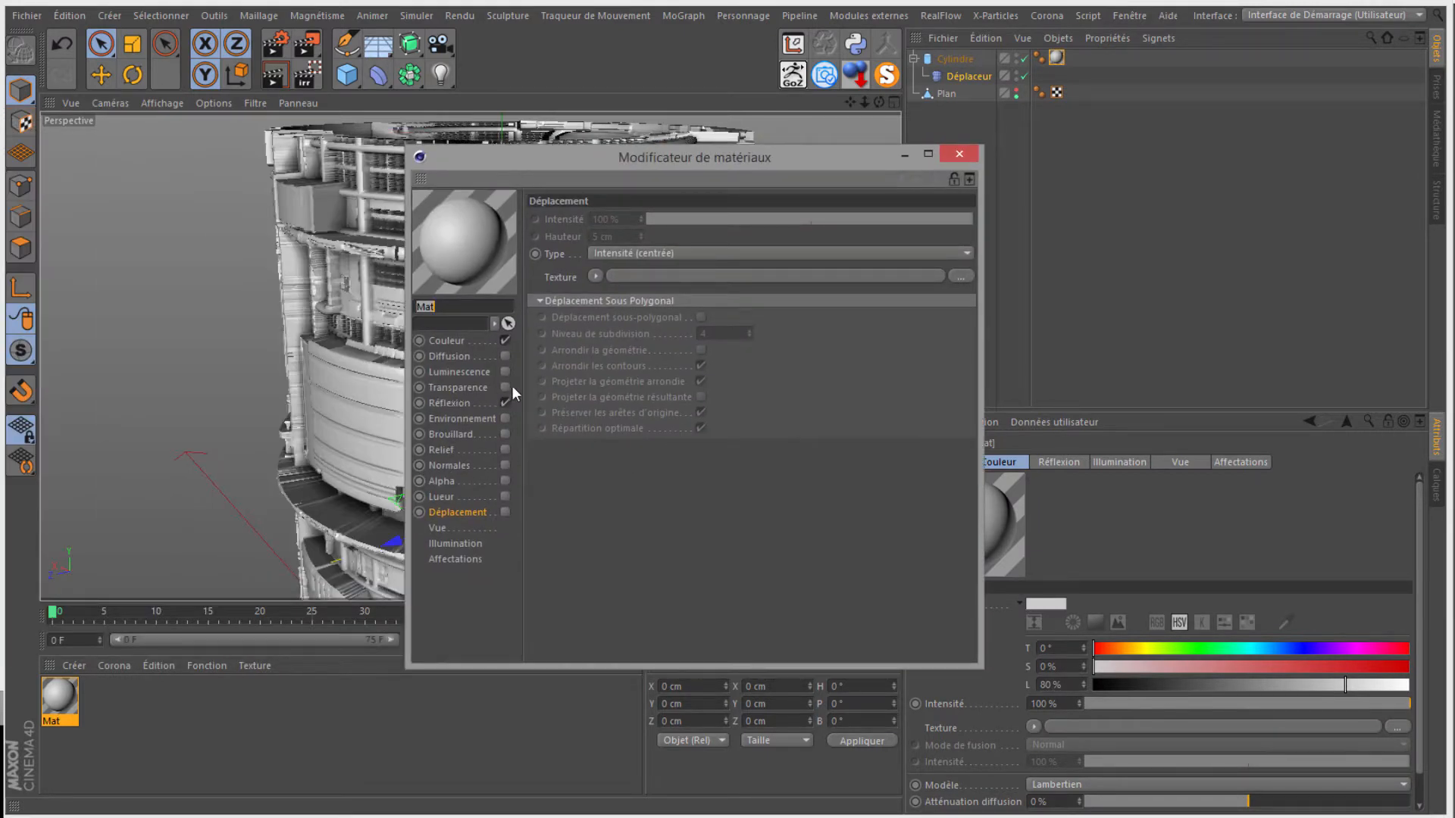
pyautogui.click(504, 481)
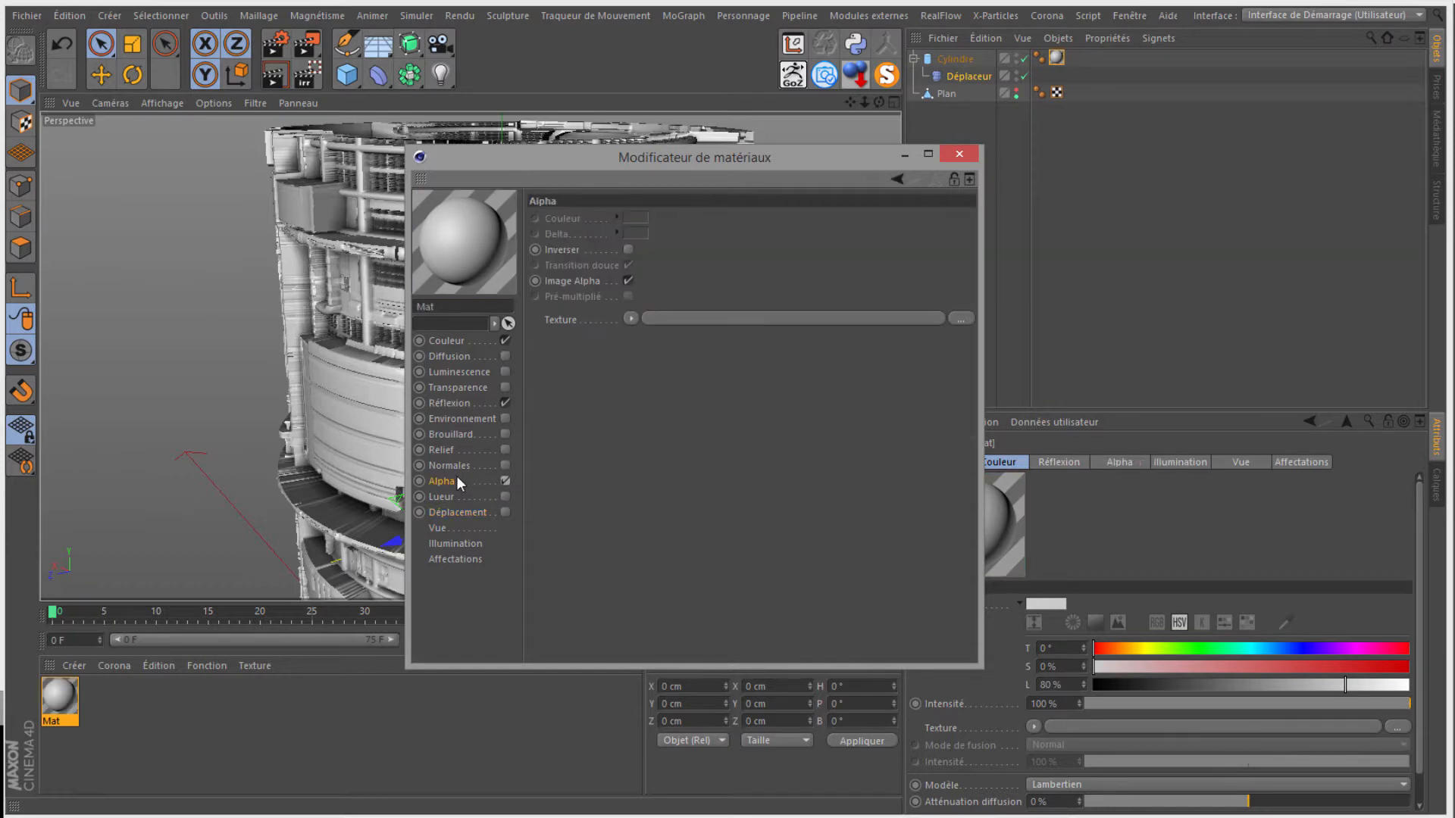
pyautogui.click(626, 318)
pyautogui.click(649, 330)
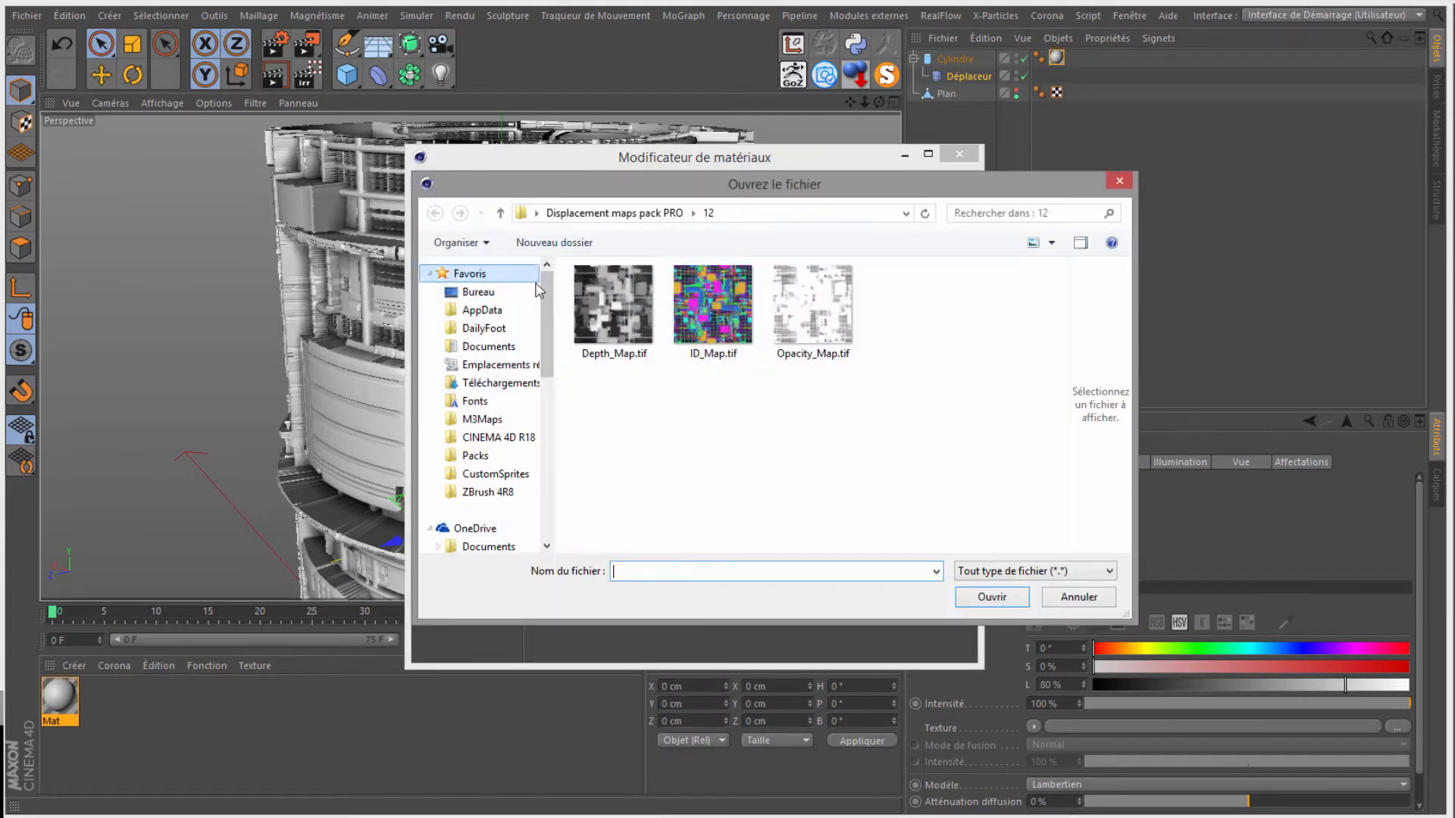
pyautogui.click(828, 339)
pyautogui.click(989, 597)
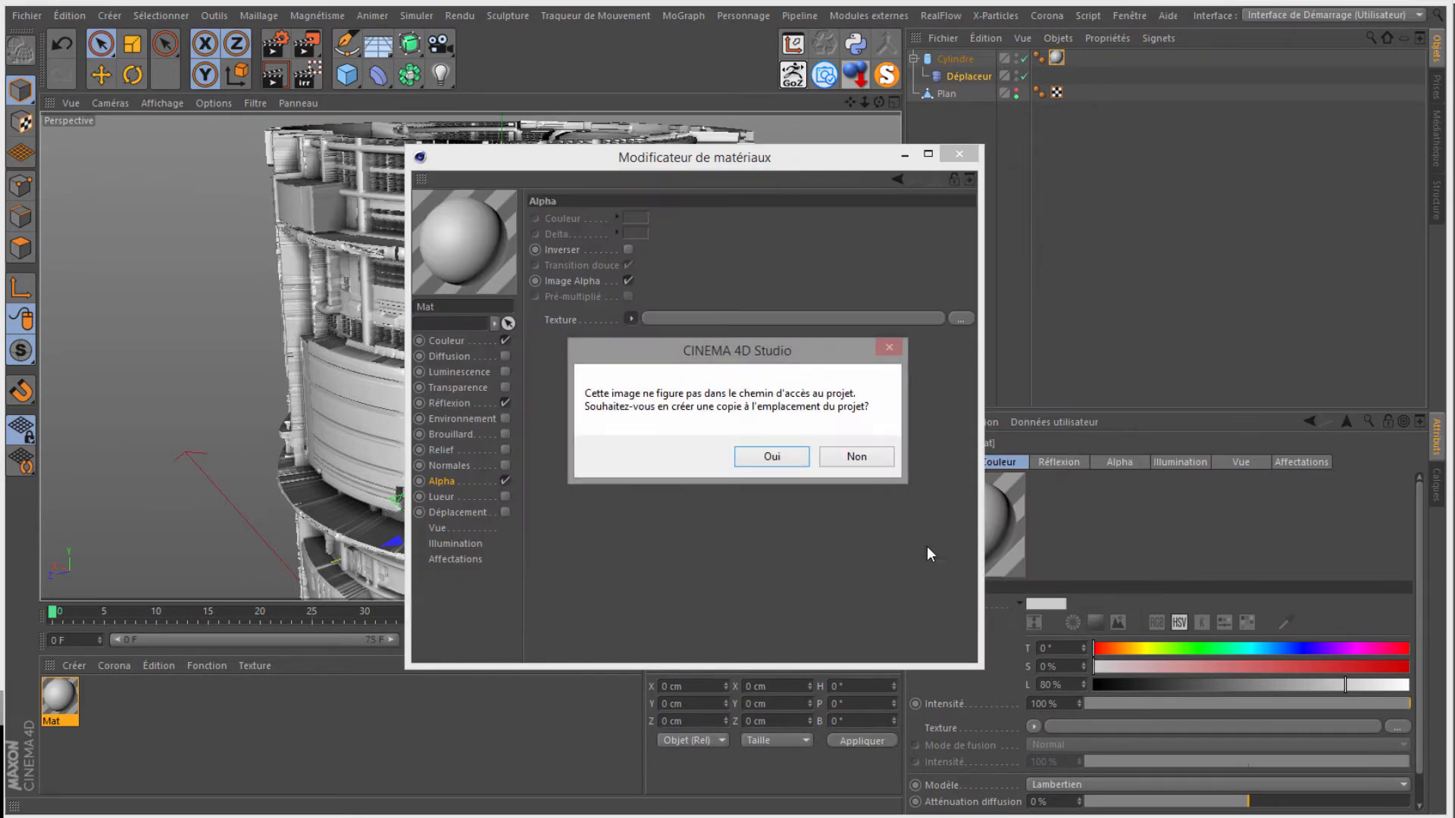
pyautogui.click(864, 458)
pyautogui.moveTo(684, 162); pyautogui.dragTo(1095, 155)
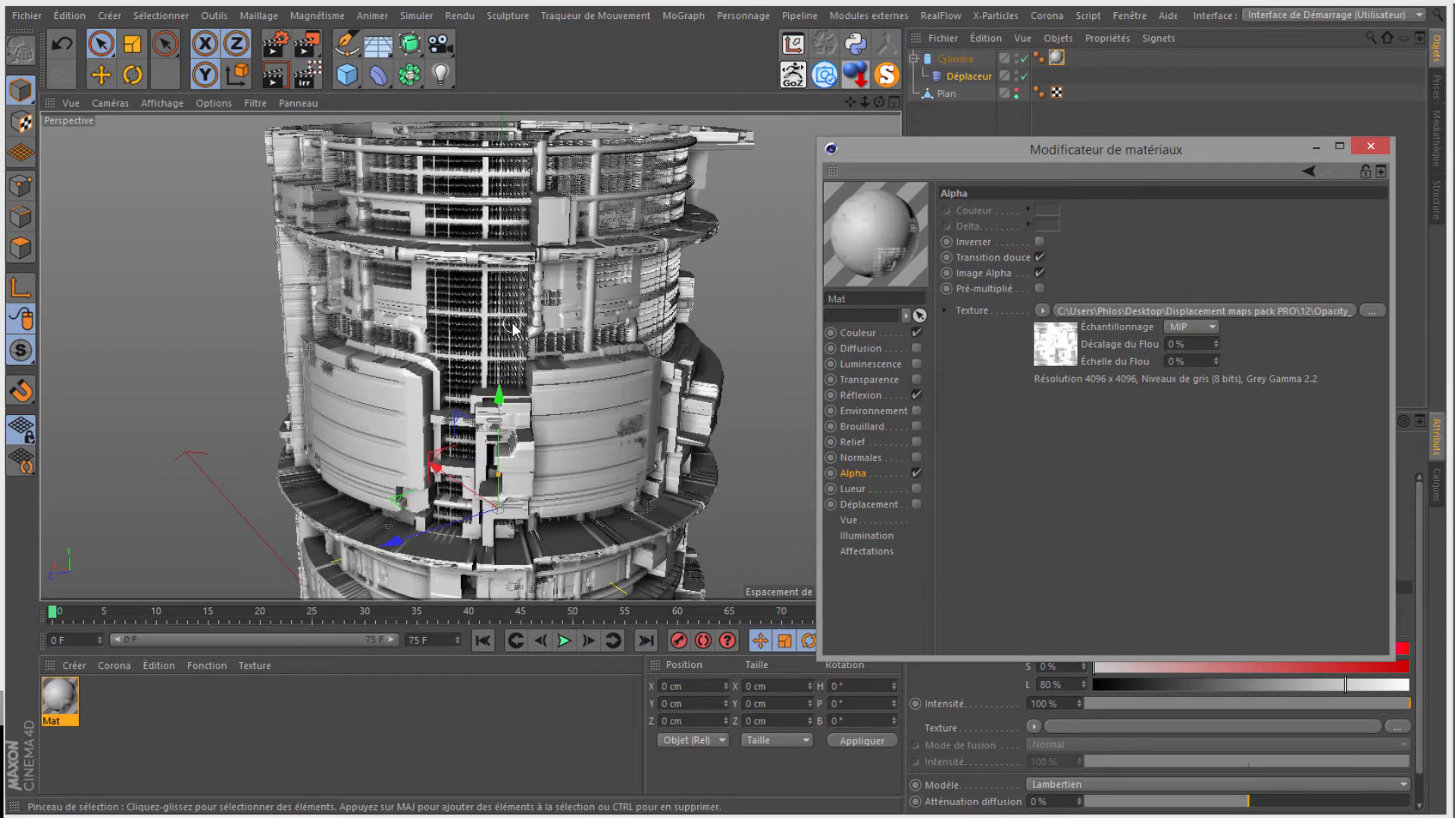
pyautogui.click(1373, 148)
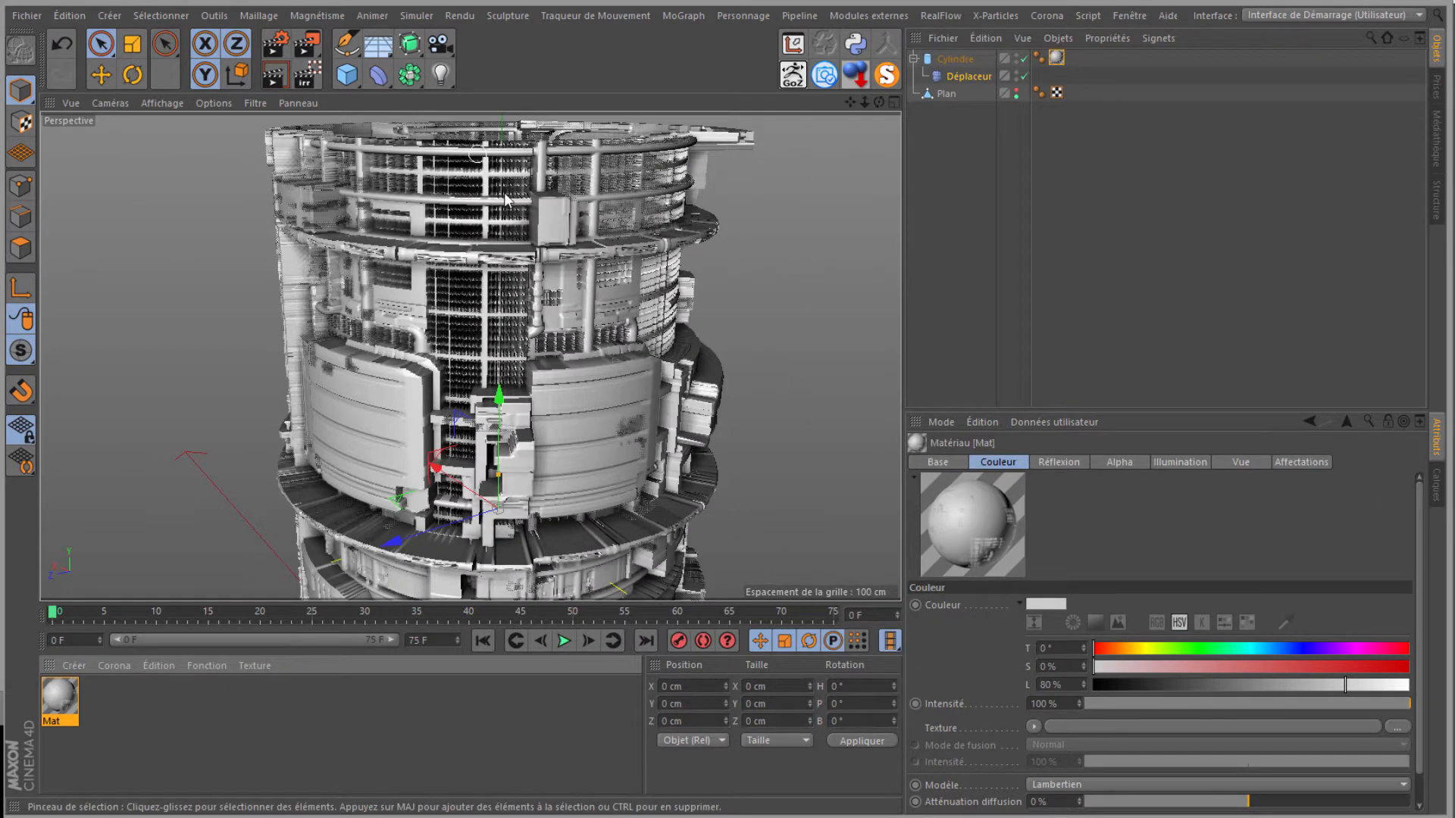
# Step: Render the whole cylinder in the viewport to check the cutouts from the opacity map
pyautogui.scroll(-3, 521, 301)
pyautogui.keyDown('alt'); pyautogui.moveTo(731, 385); pyautogui.dragTo(617, 143); pyautogui.keyUp('alt')
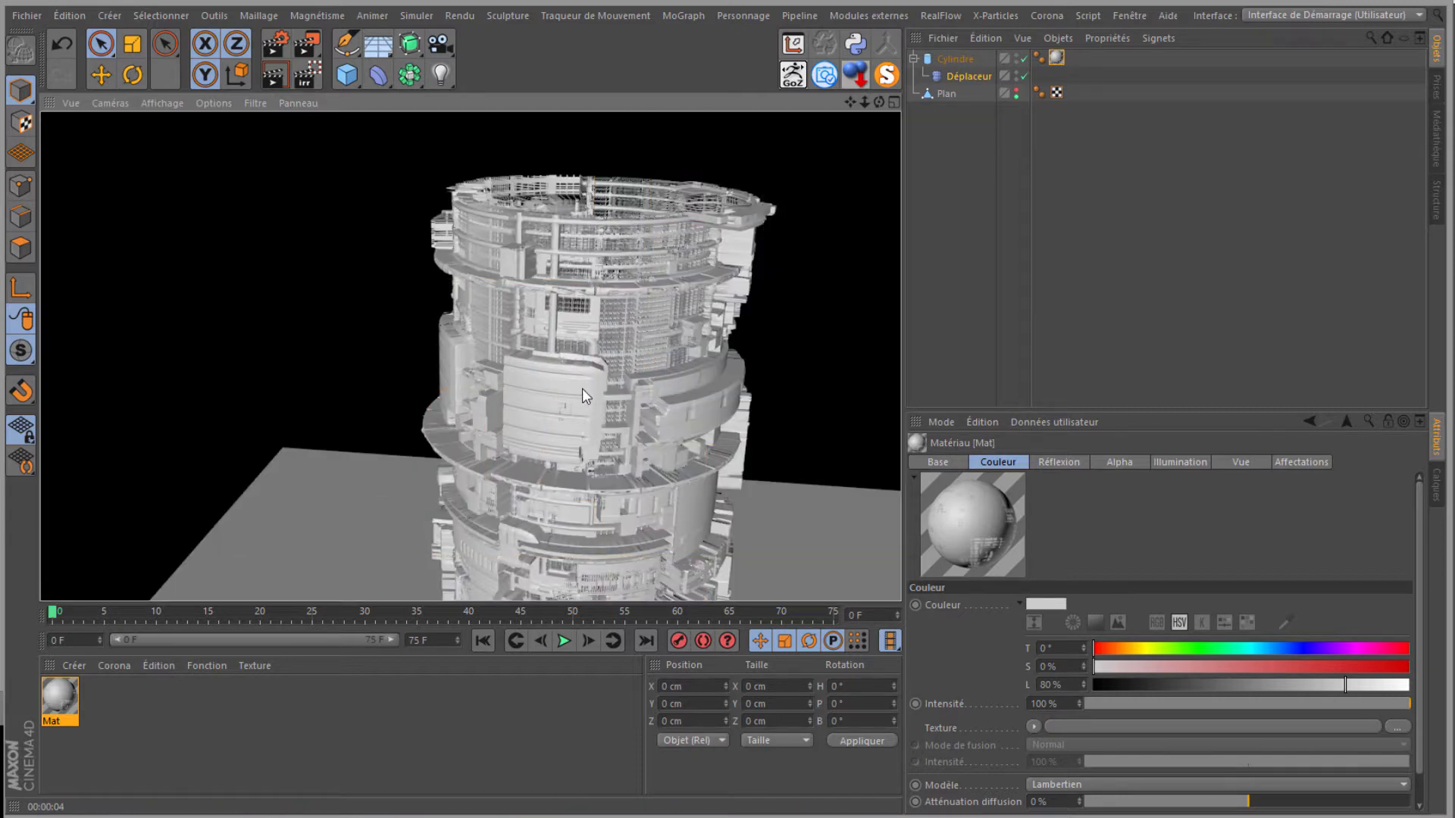
pyautogui.scroll(-1, 582, 397)
# Step: Replace the Displacer's texture with Depth_Map.tif from folder 09 of Displacement maps pack PRO, without copying it to the project
pyautogui.click(968, 76)
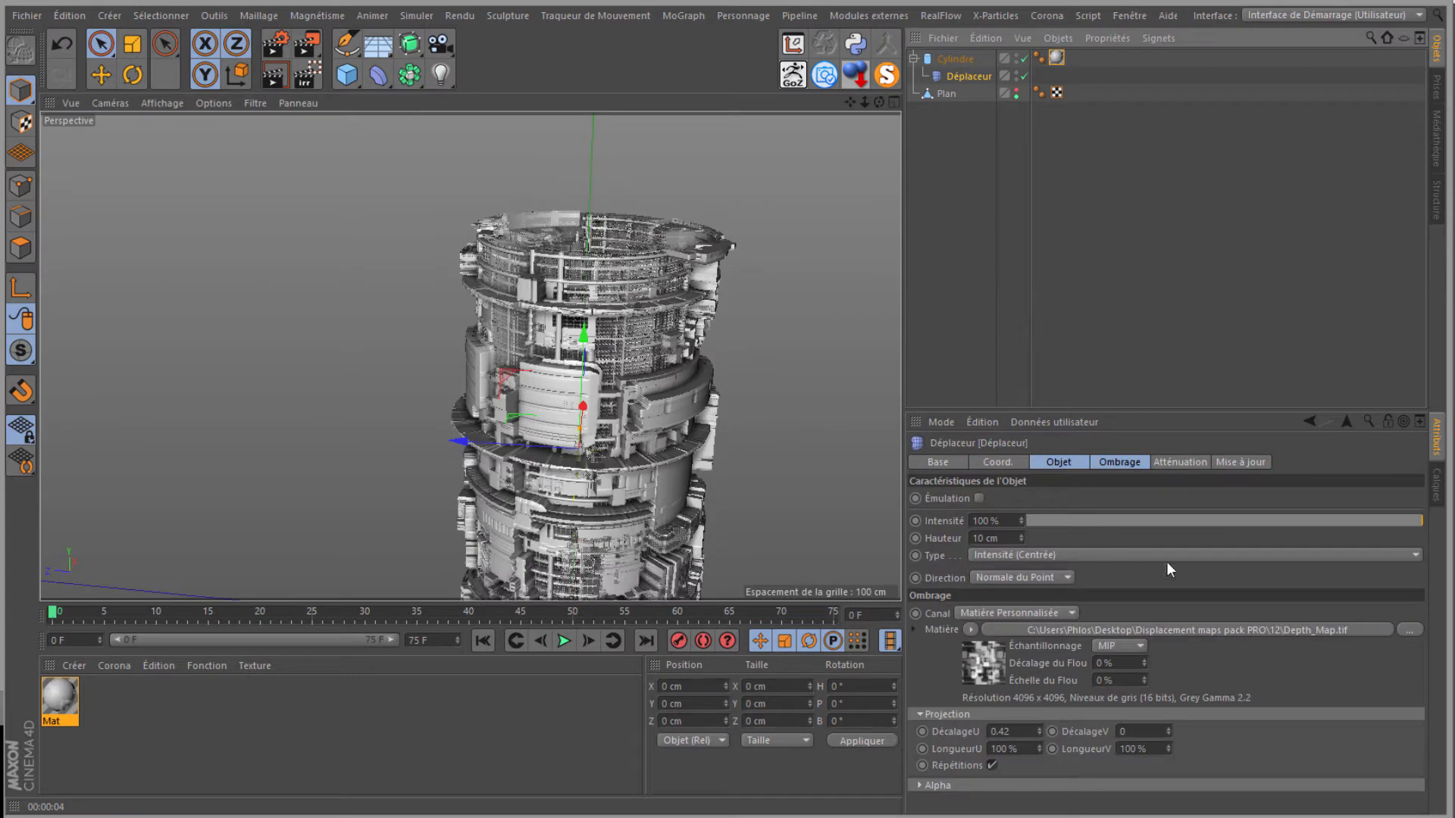
pyautogui.click(1410, 629)
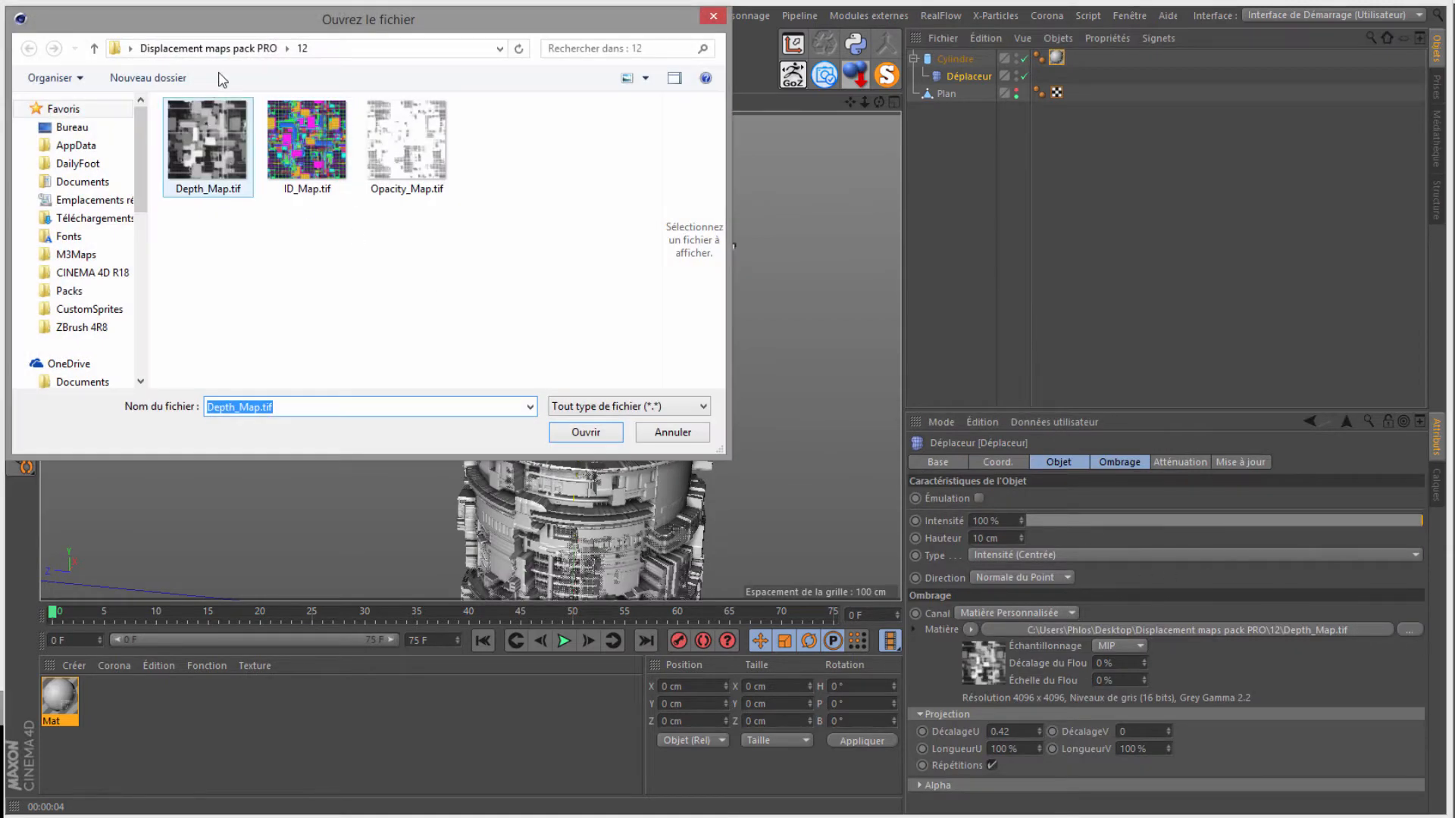
pyautogui.click(217, 50)
pyautogui.doubleClick(500, 242)
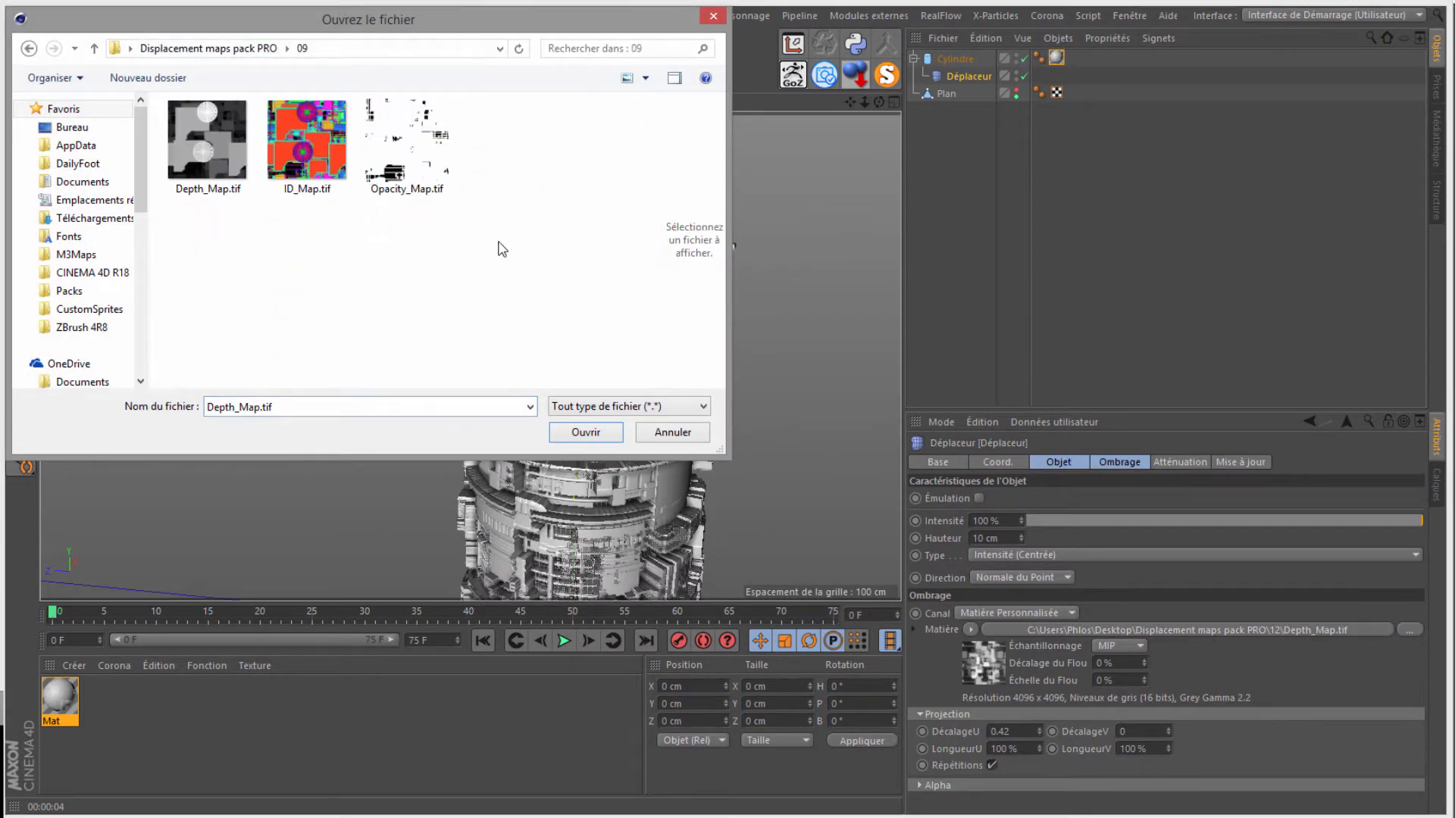
pyautogui.doubleClick(222, 161)
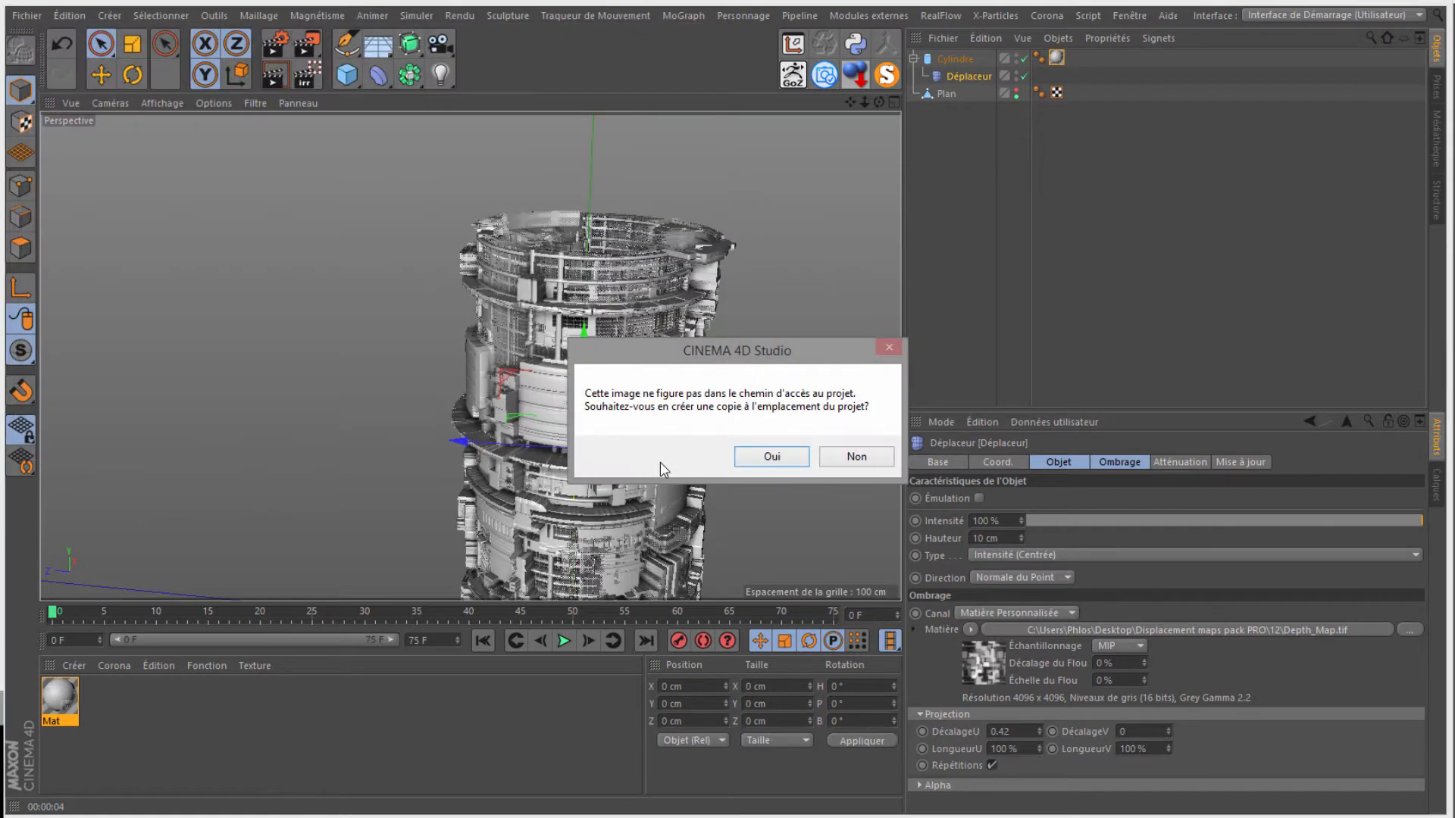
pyautogui.click(855, 457)
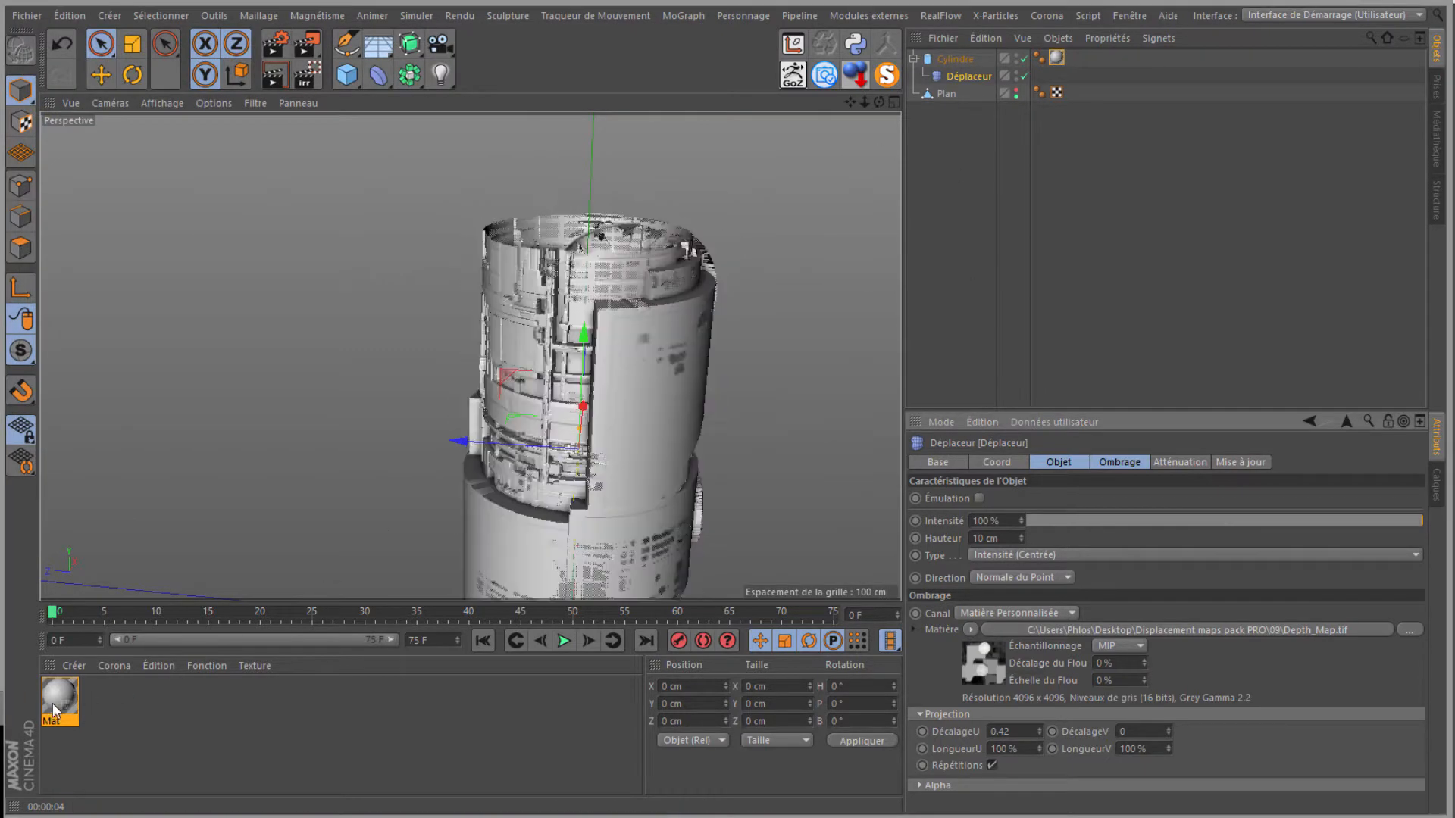
# Step: Replace the material's Alpha texture with Opacity_Map.tif from folder 09, without copying it to the project
pyautogui.click(53, 705)
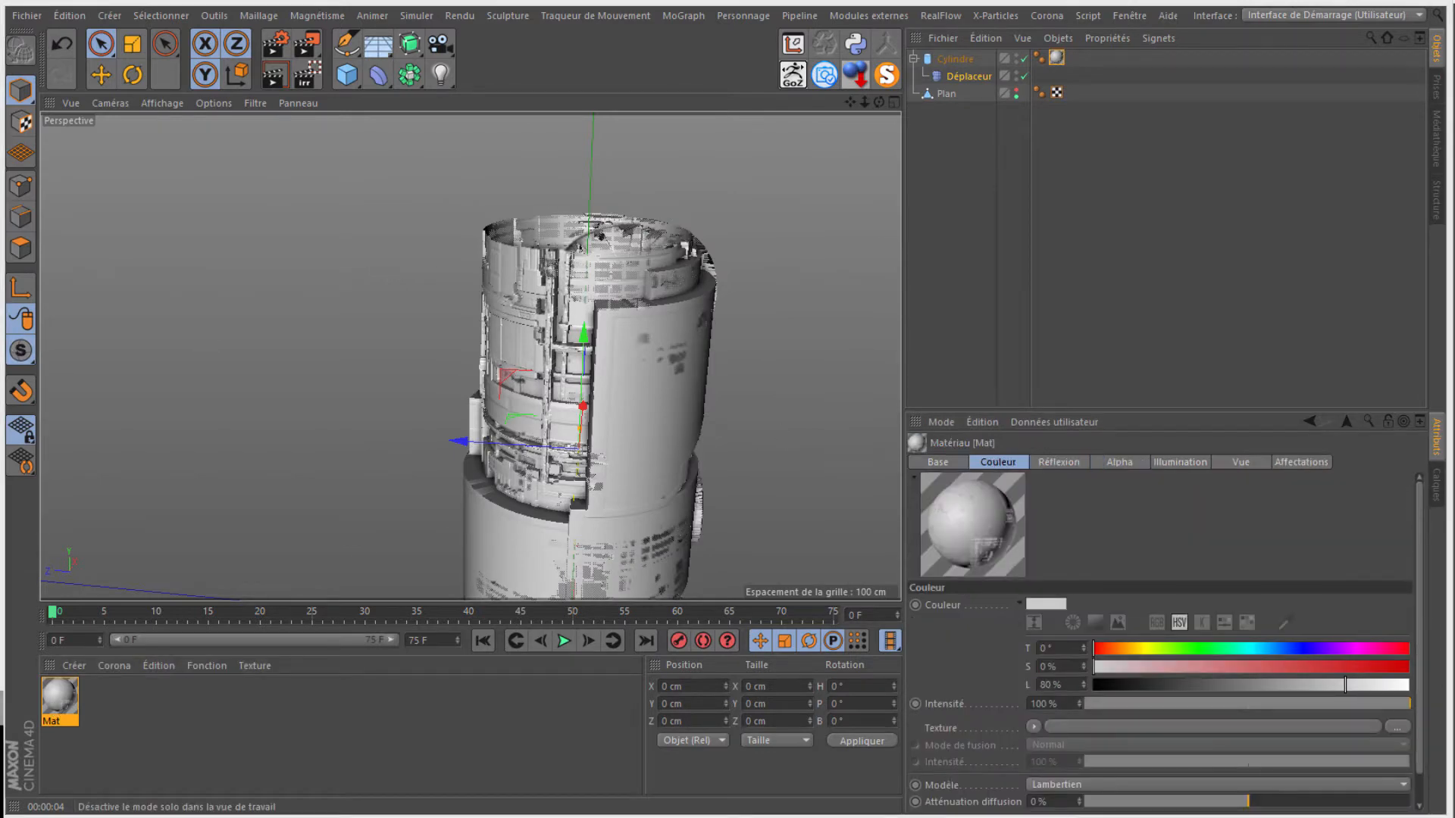
pyautogui.doubleClick(59, 695)
pyautogui.moveTo(283, 66); pyautogui.dragTo(516, 85)
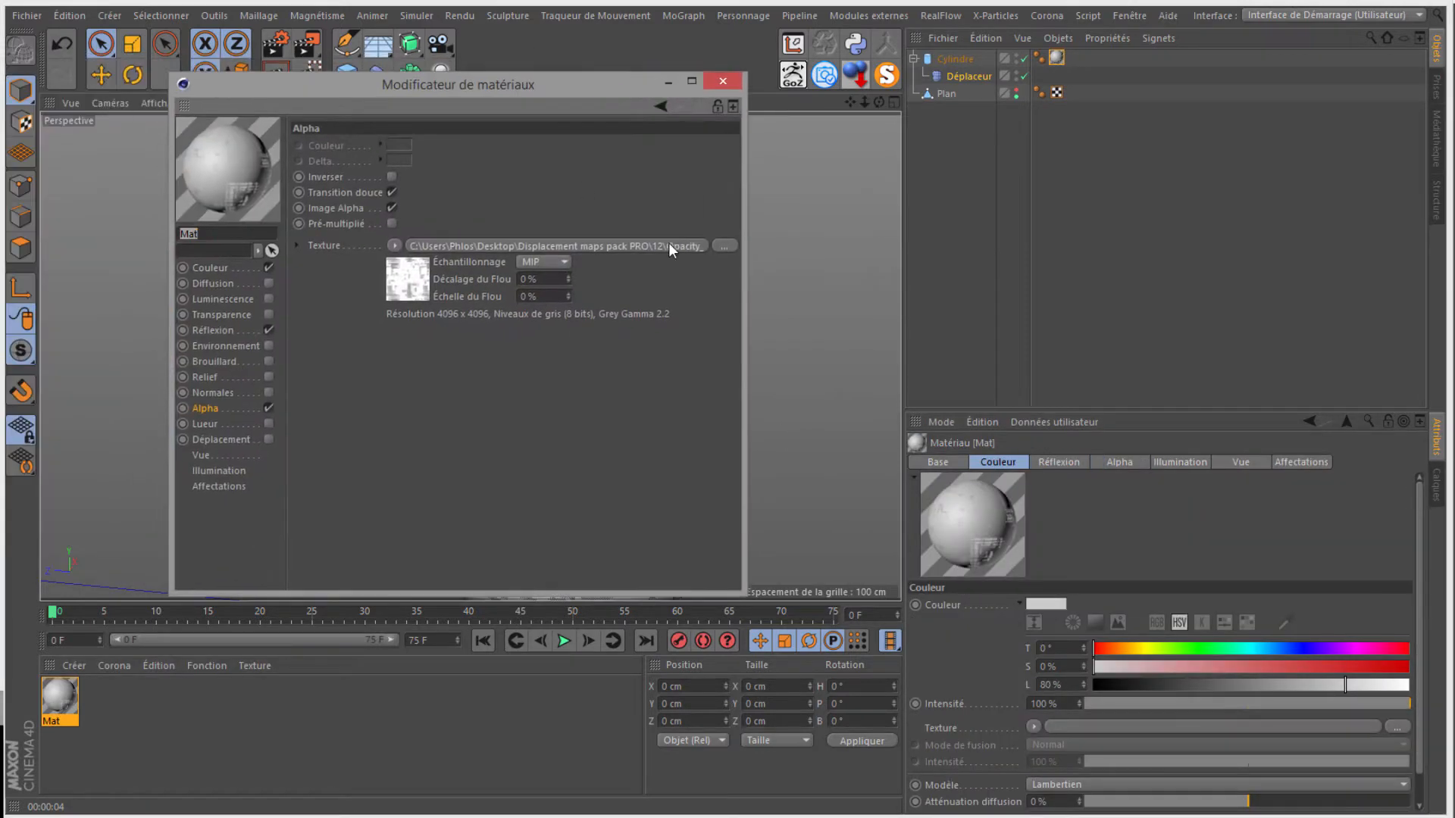
pyautogui.click(725, 246)
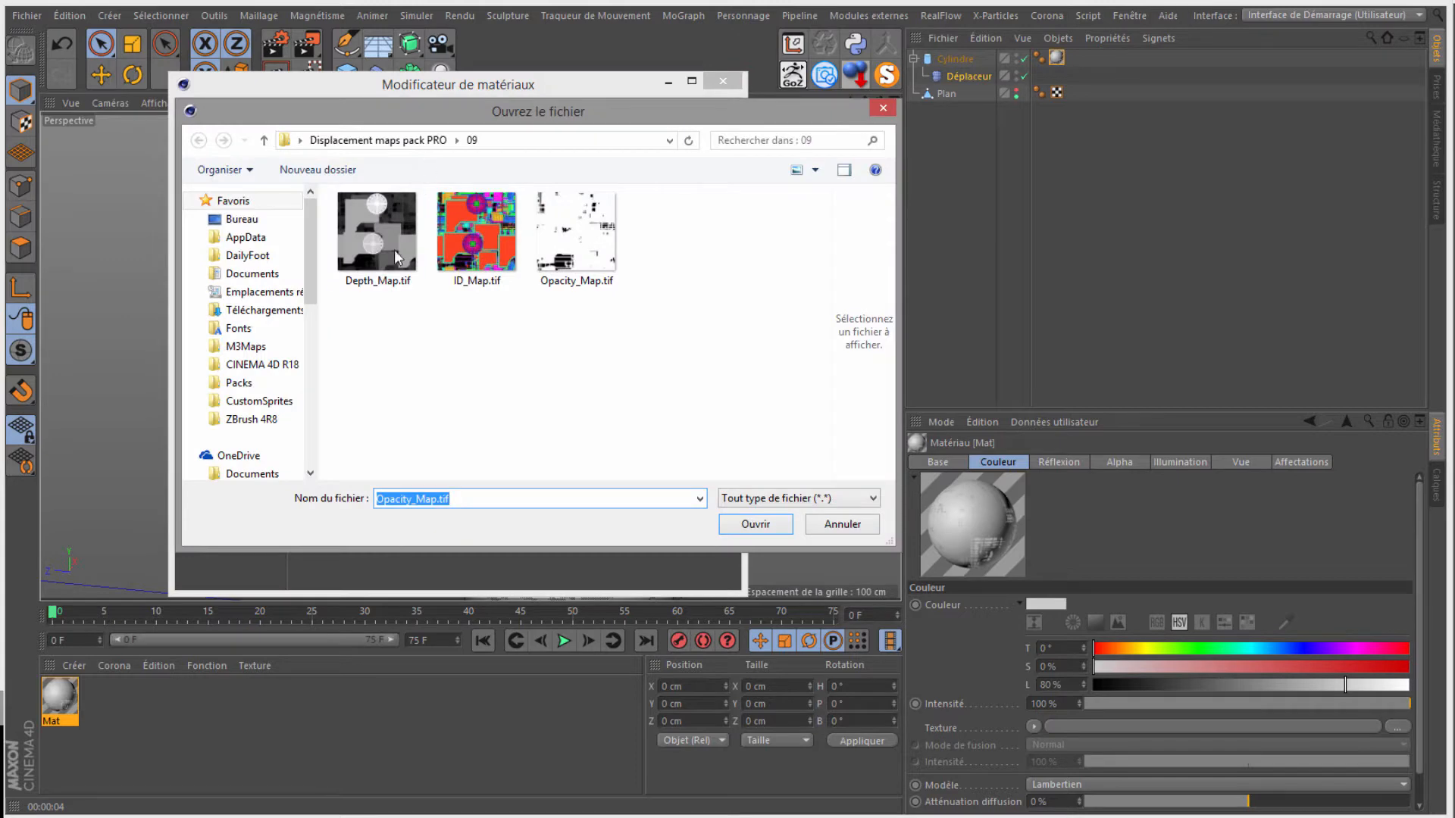
pyautogui.click(571, 258)
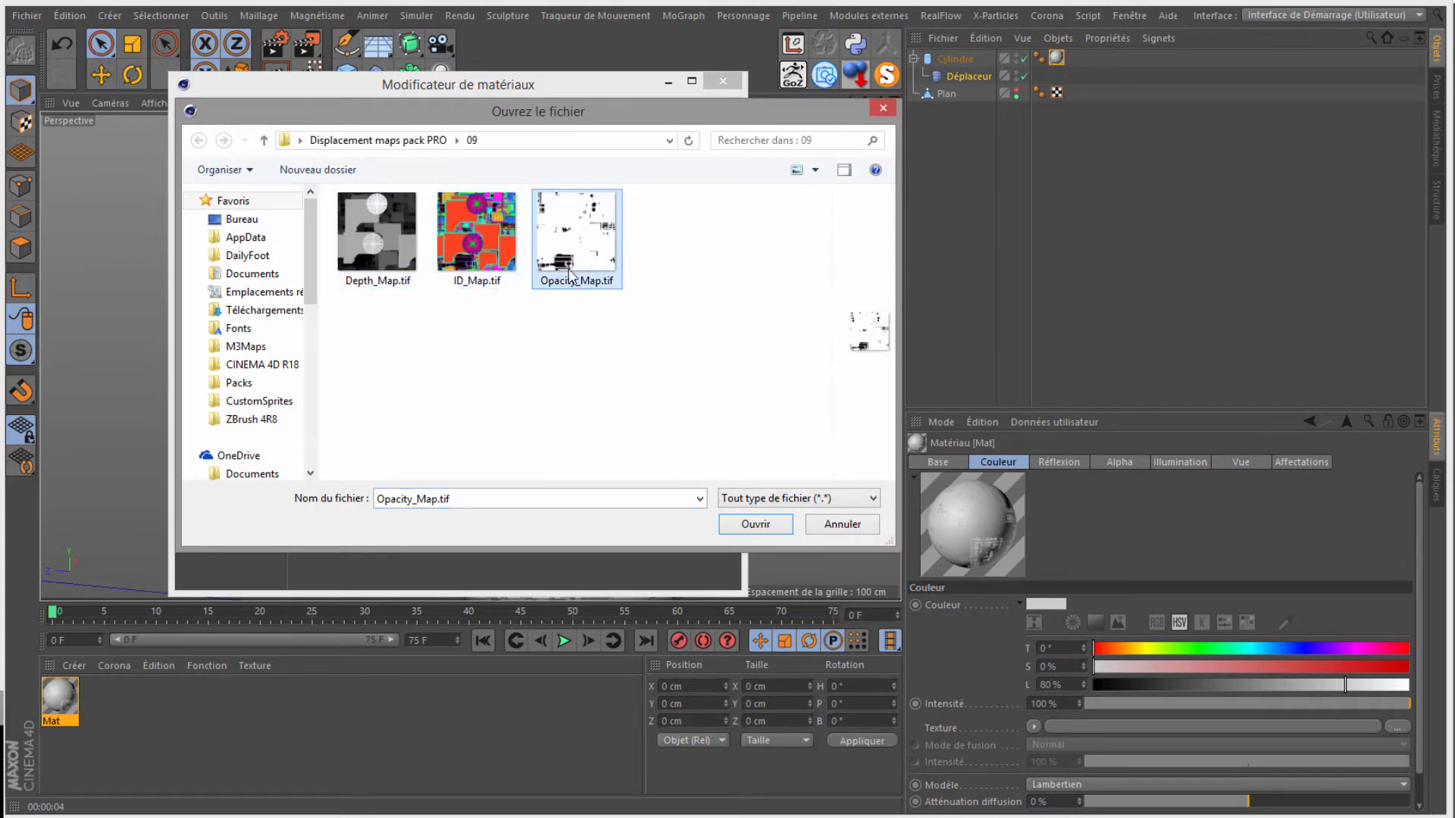
pyautogui.click(755, 523)
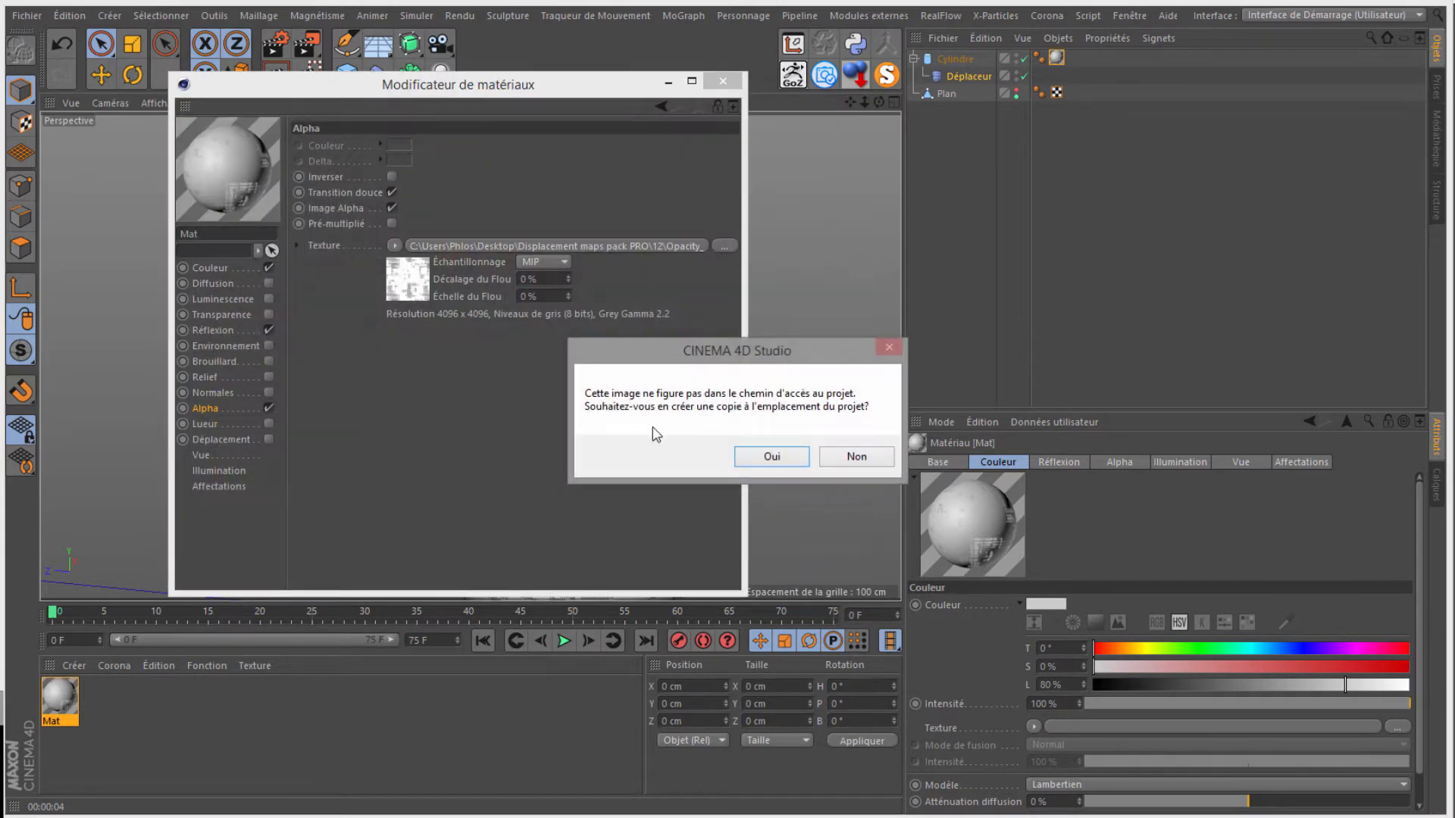
pyautogui.click(849, 457)
pyautogui.moveTo(570, 85); pyautogui.dragTo(1233, 201)
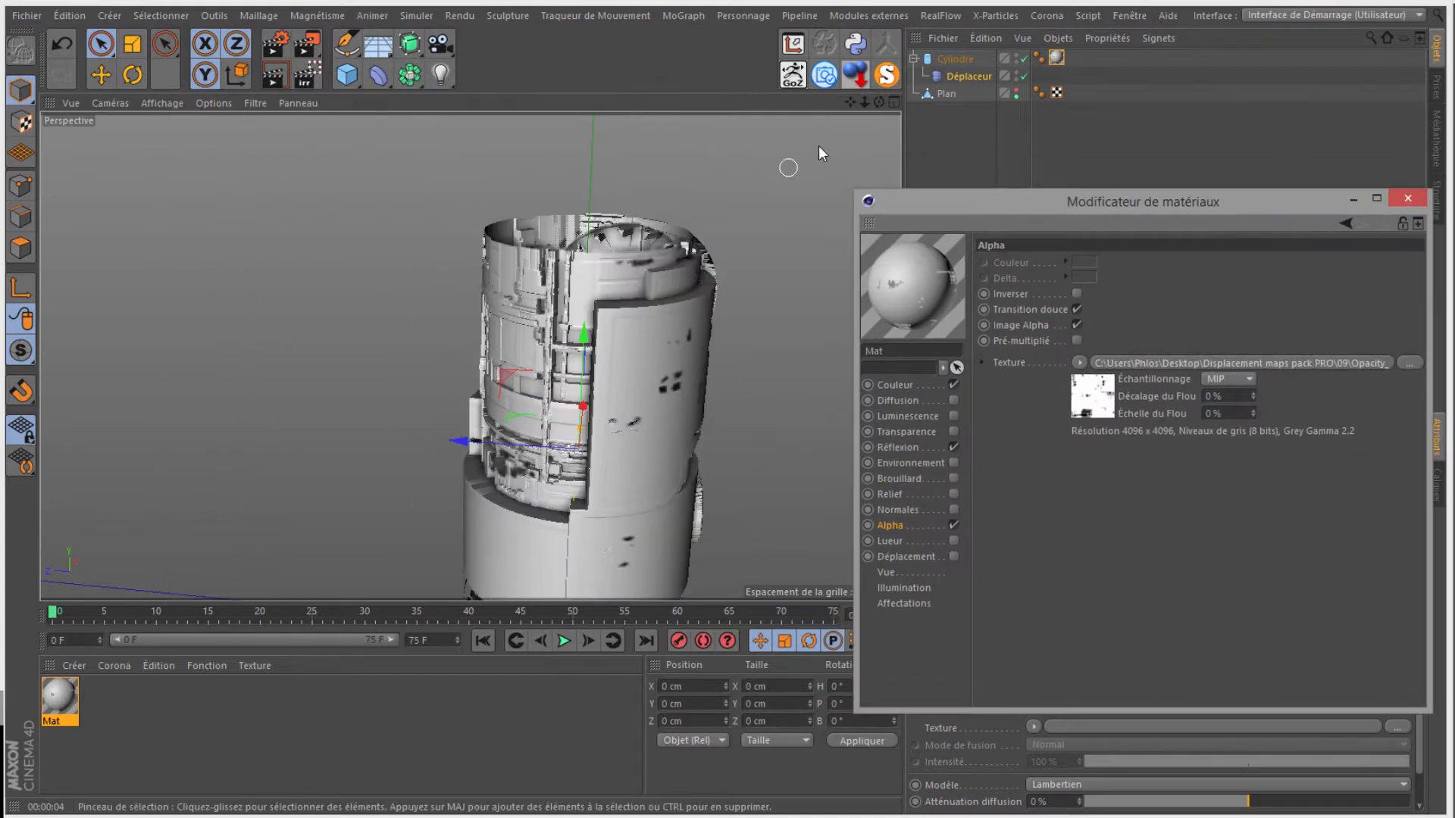
# Step: Render the cylinder in the viewport to inspect the openings near its base, and close the material editor
pyautogui.moveTo(864, 105); pyautogui.dragTo(730, 379)
pyautogui.moveTo(878, 102); pyautogui.dragTo(730, 387)
pyautogui.scroll(3, 460, 520)
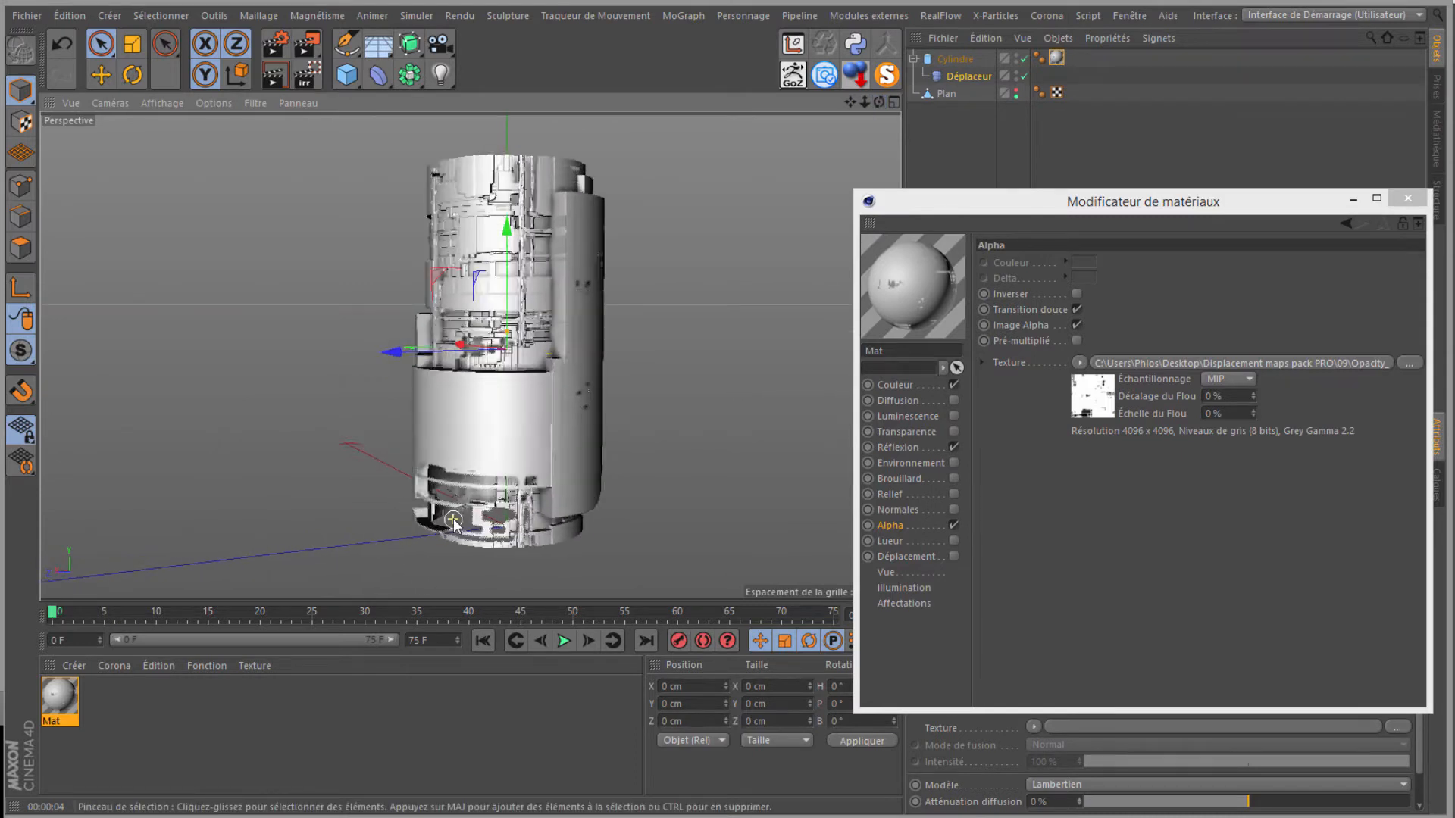
pyautogui.click(274, 74)
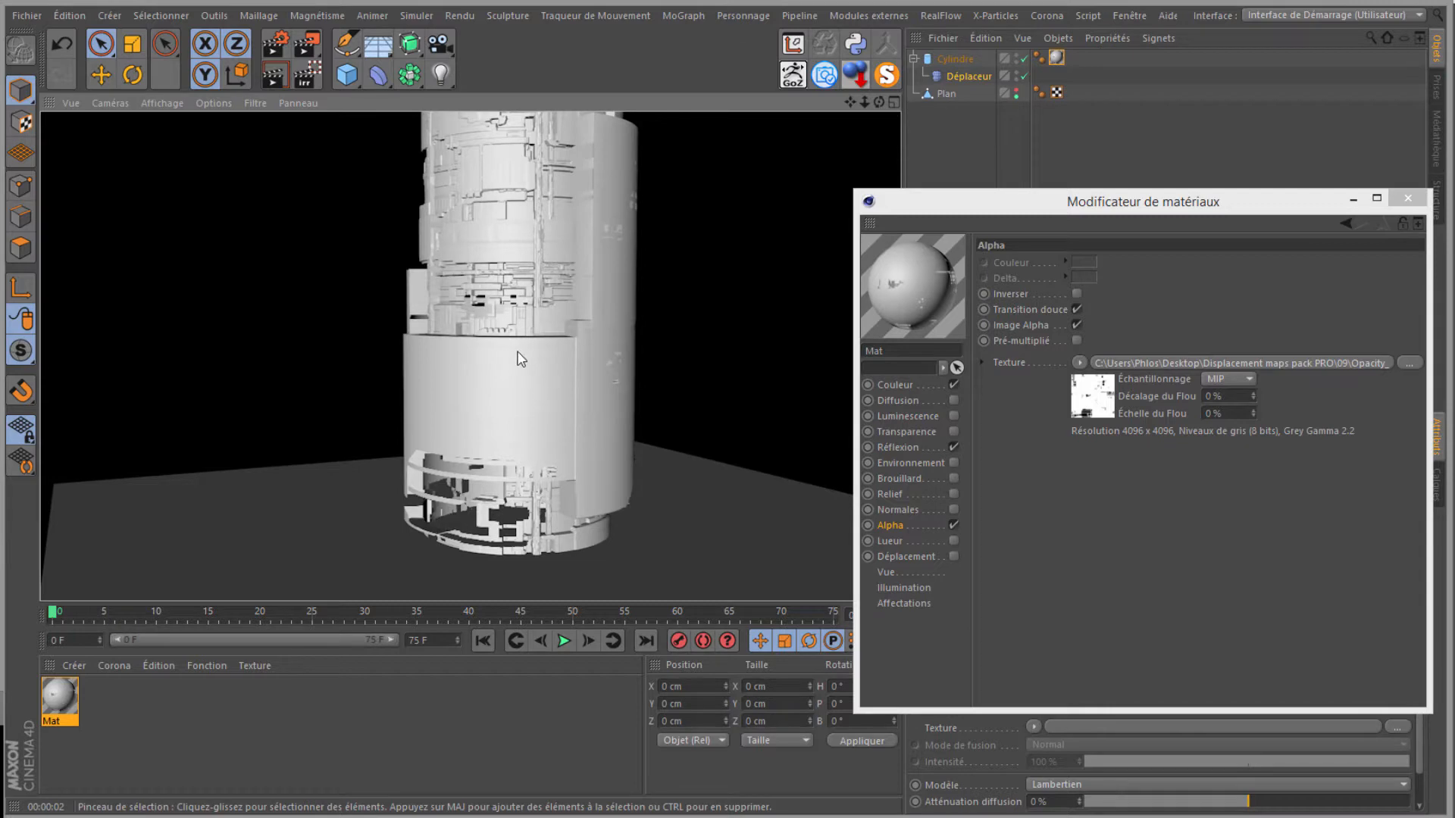
pyautogui.scroll(-2, 517, 350)
pyautogui.keyDown('alt'); pyautogui.moveTo(727, 383); pyautogui.dragTo(654, 406, button='middle'); pyautogui.keyUp('alt')
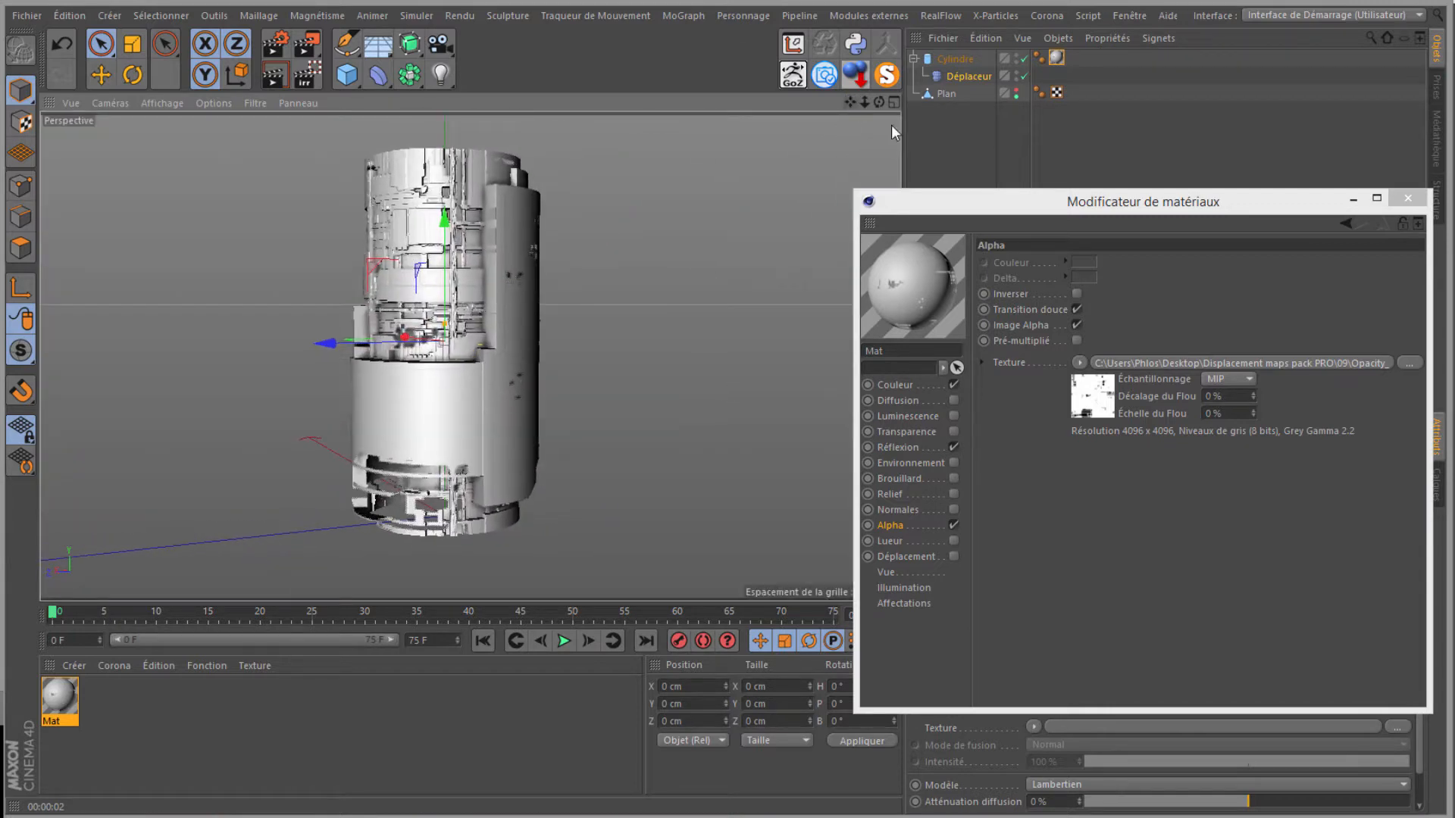
pyautogui.moveTo(1079, 208); pyautogui.dragTo(784, 175)
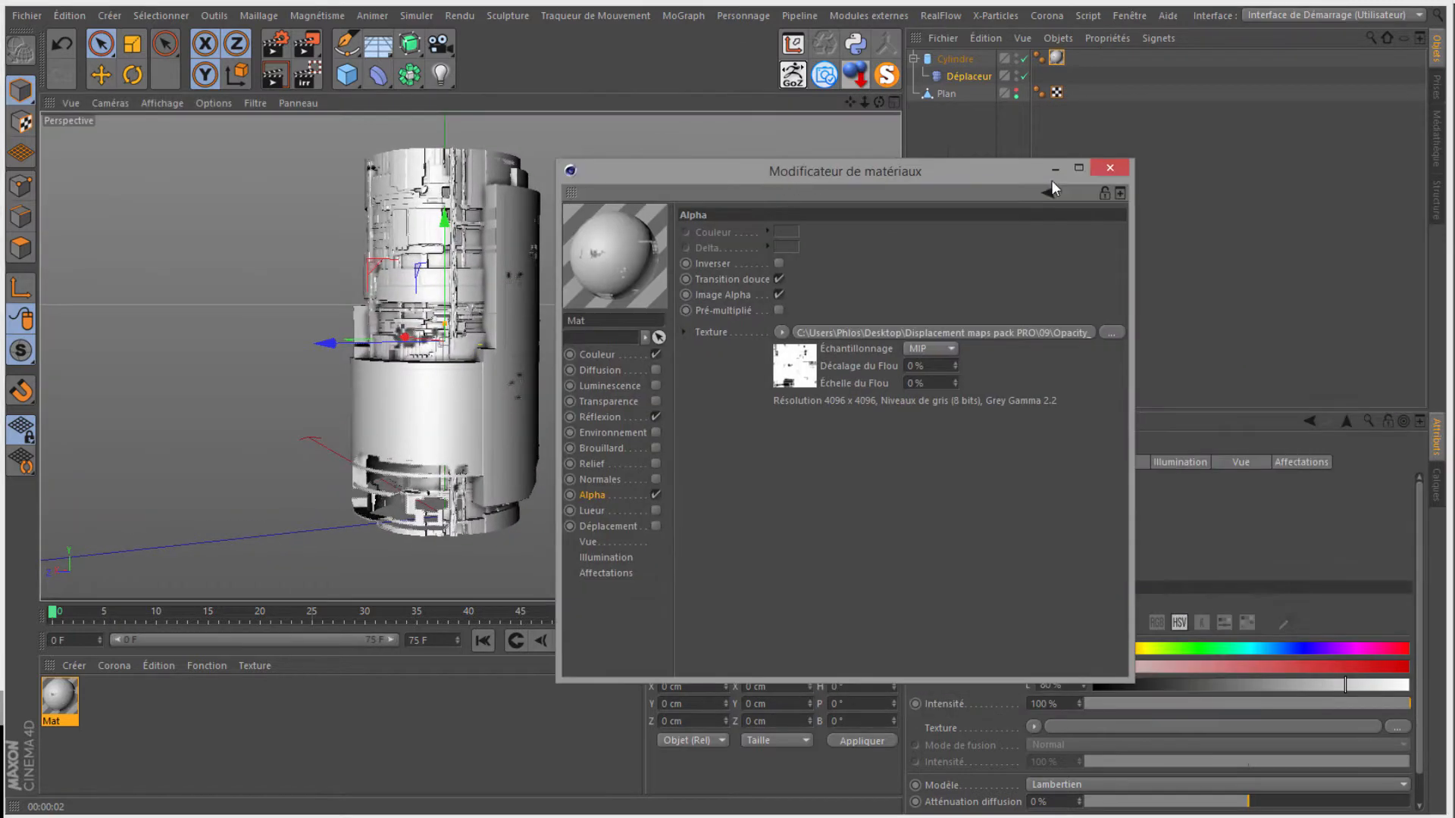
pyautogui.click(1111, 165)
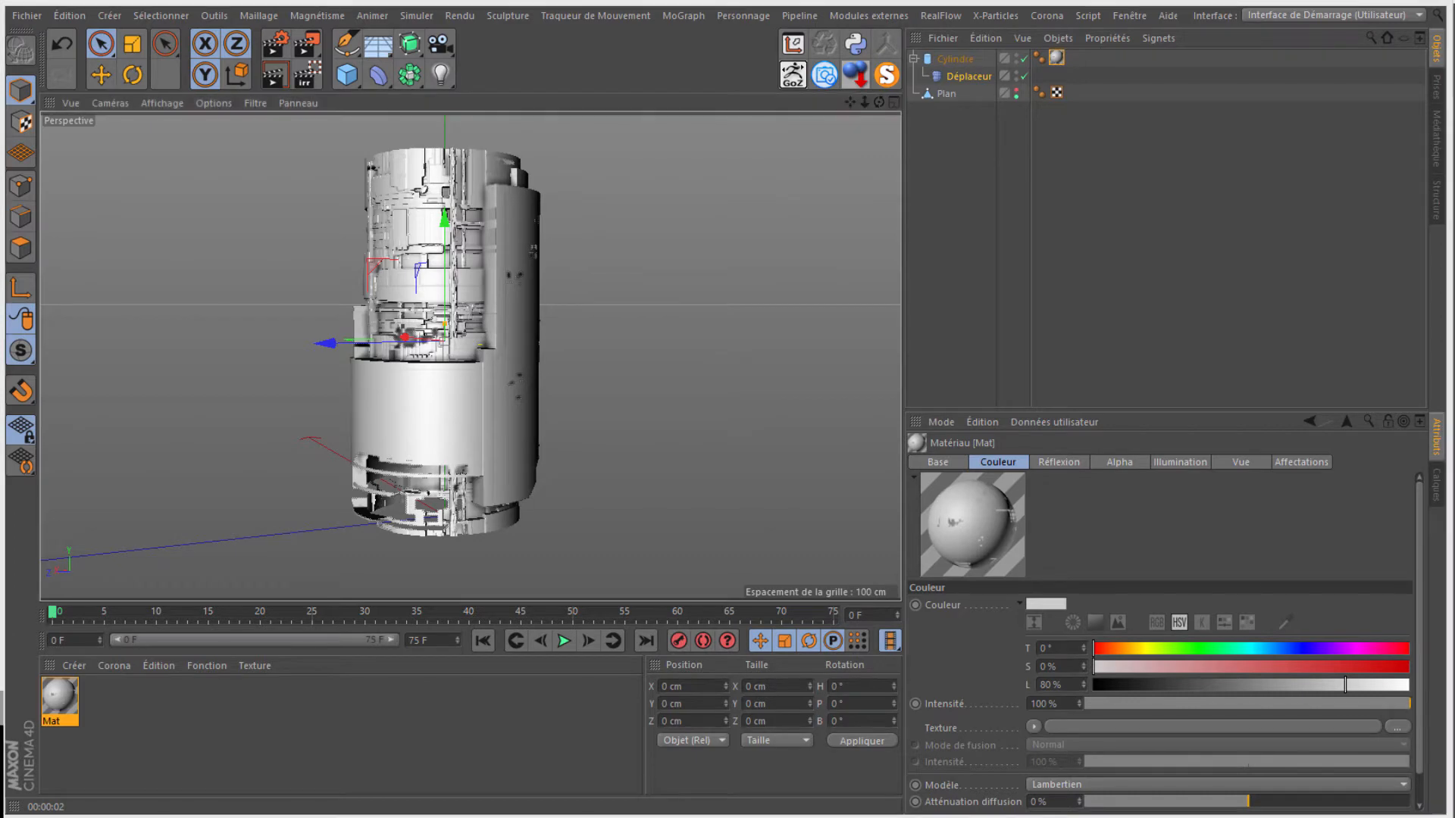
# Step: Switch to File Explorer and go up from folder 12 to the Displacement maps pack PRO folder
pyautogui.moveTo(329, 746)
pyautogui.click(165, 751)
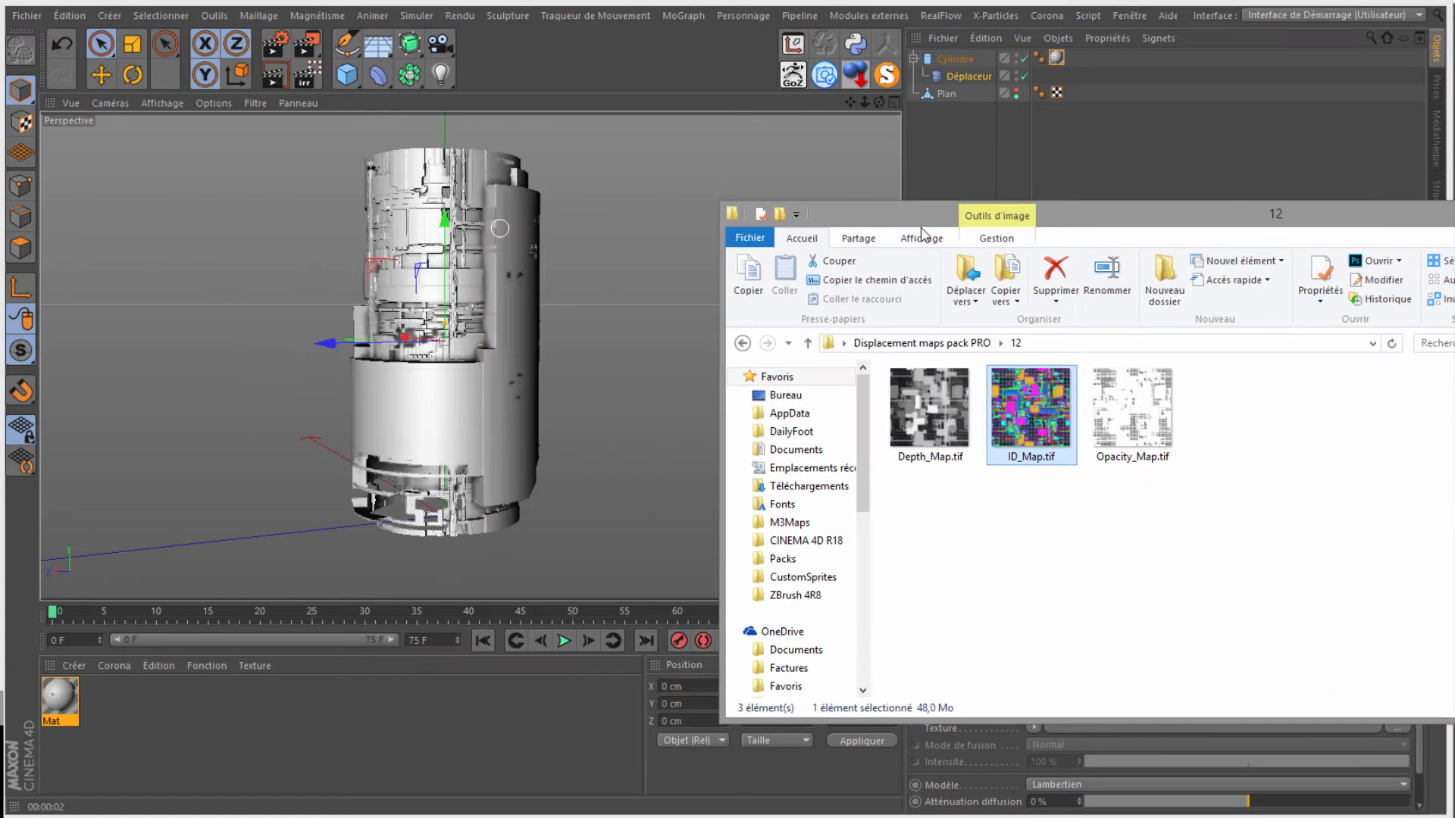
pyautogui.moveTo(447, 205); pyautogui.dragTo(939, 218)
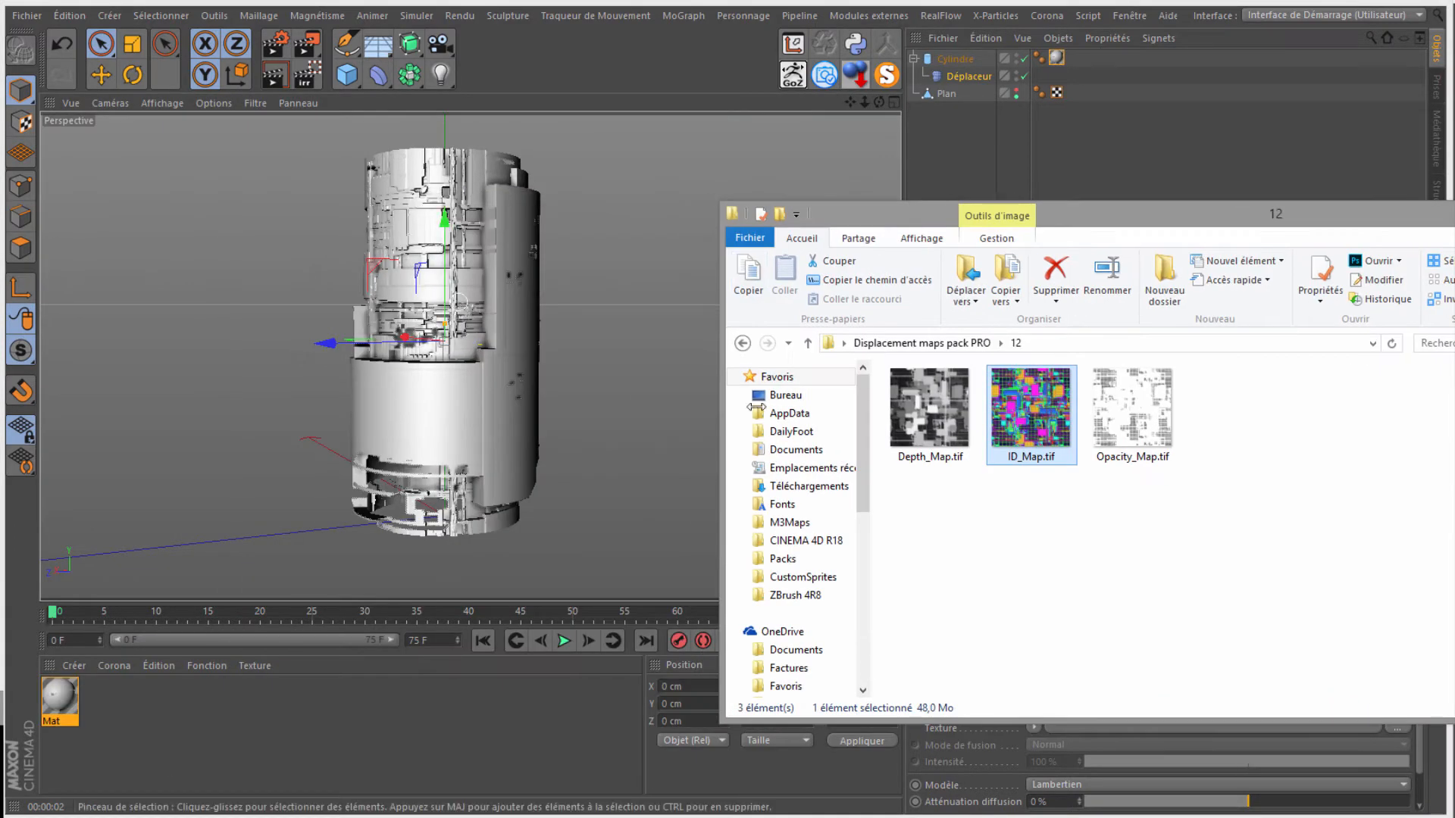
pyautogui.click(947, 343)
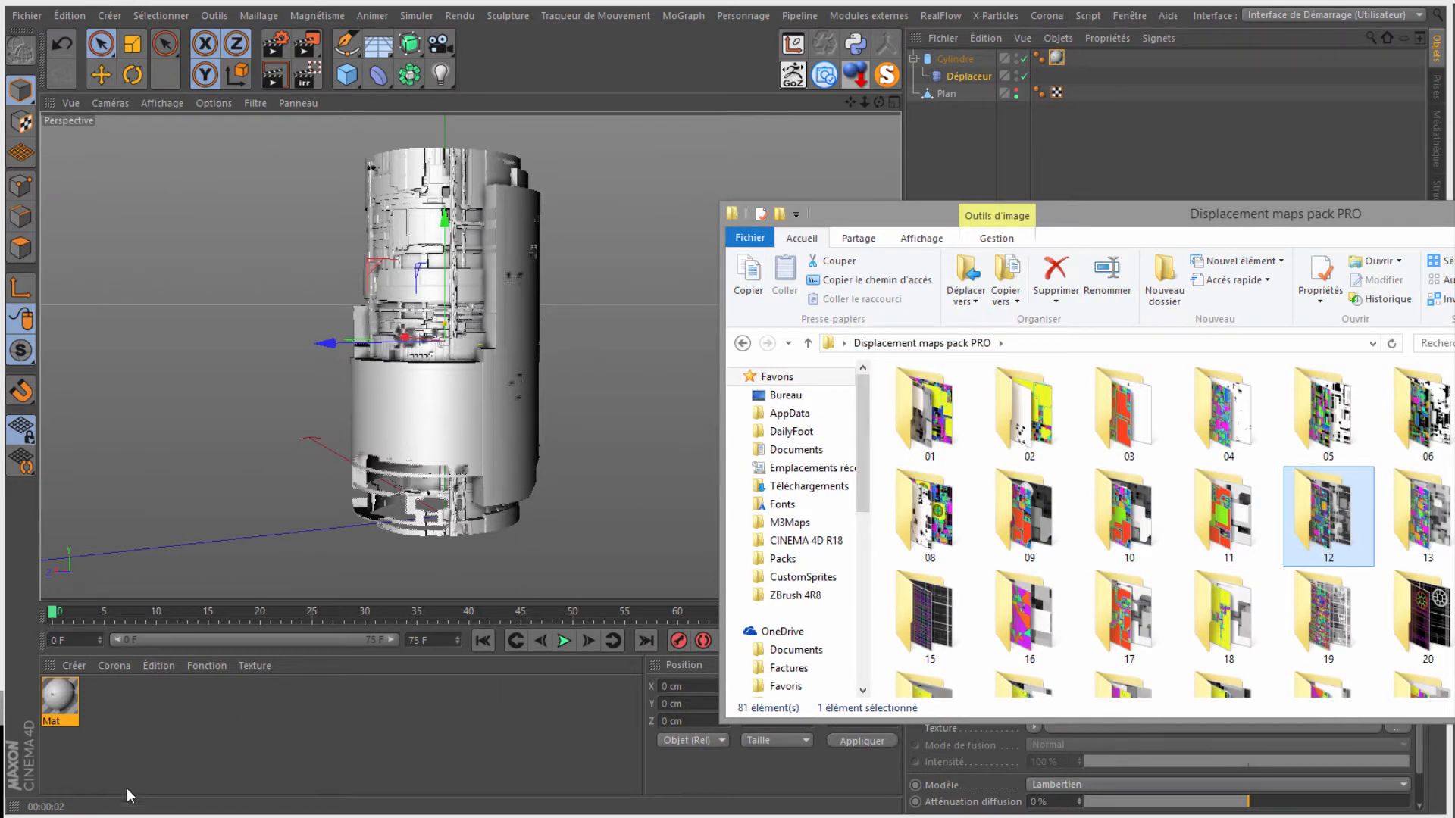
# Step: In the other File Explorer window, open the Exemples folder inside Disp TUTO on the desktop
pyautogui.moveTo(133, 807)
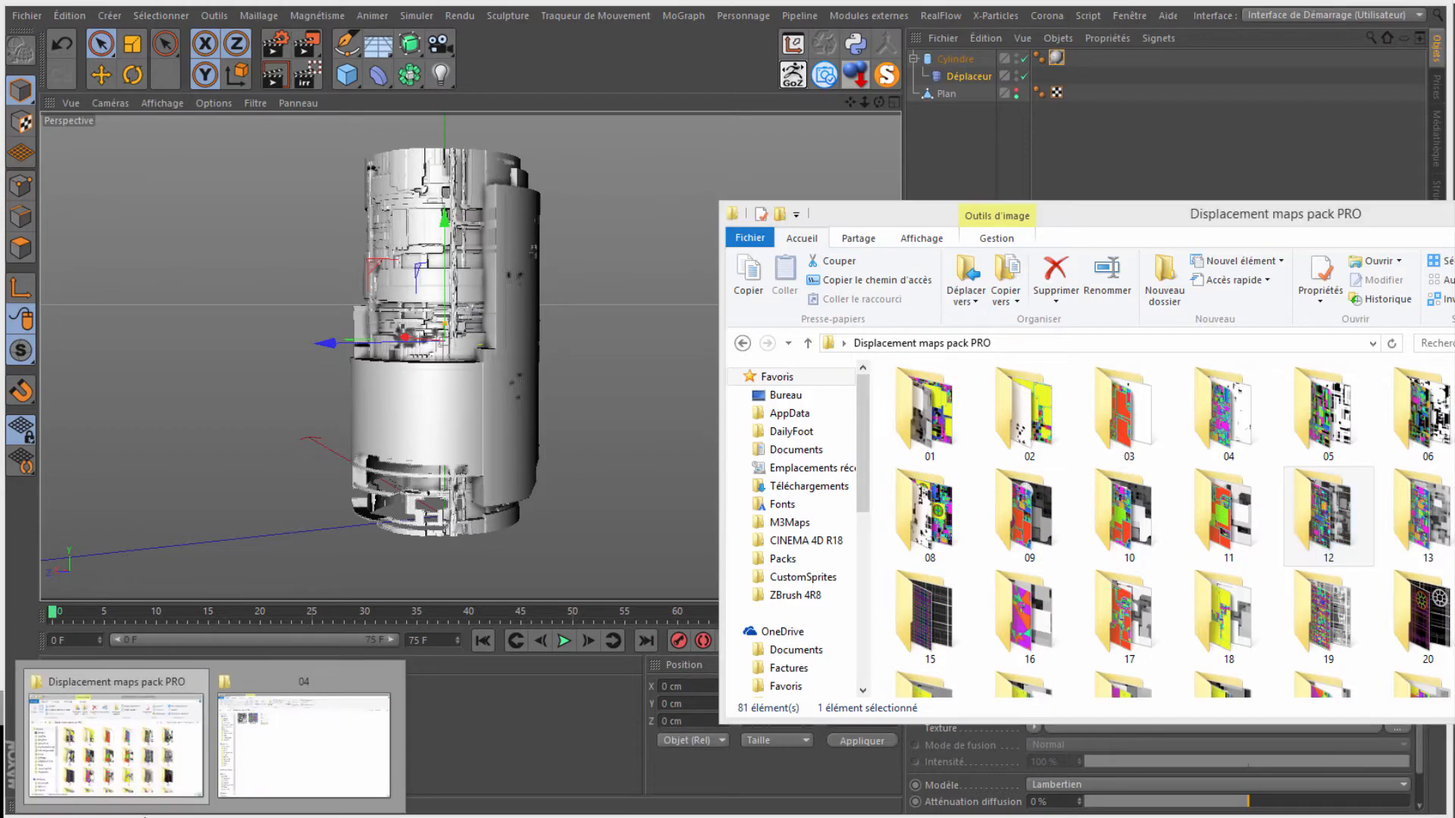
pyautogui.click(338, 740)
pyautogui.click(64, 133)
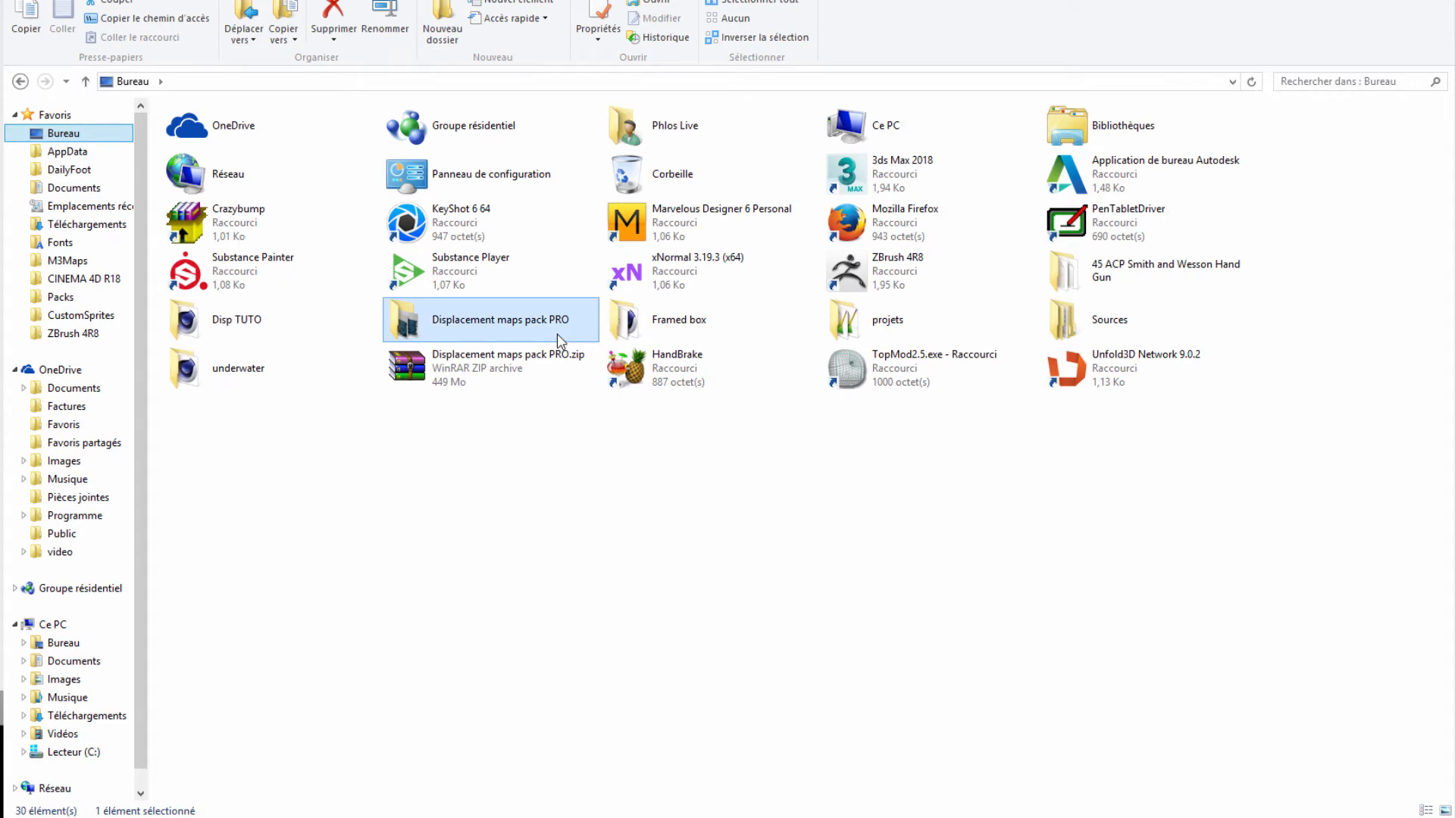
pyautogui.click(232, 340)
pyautogui.doubleClick(233, 337)
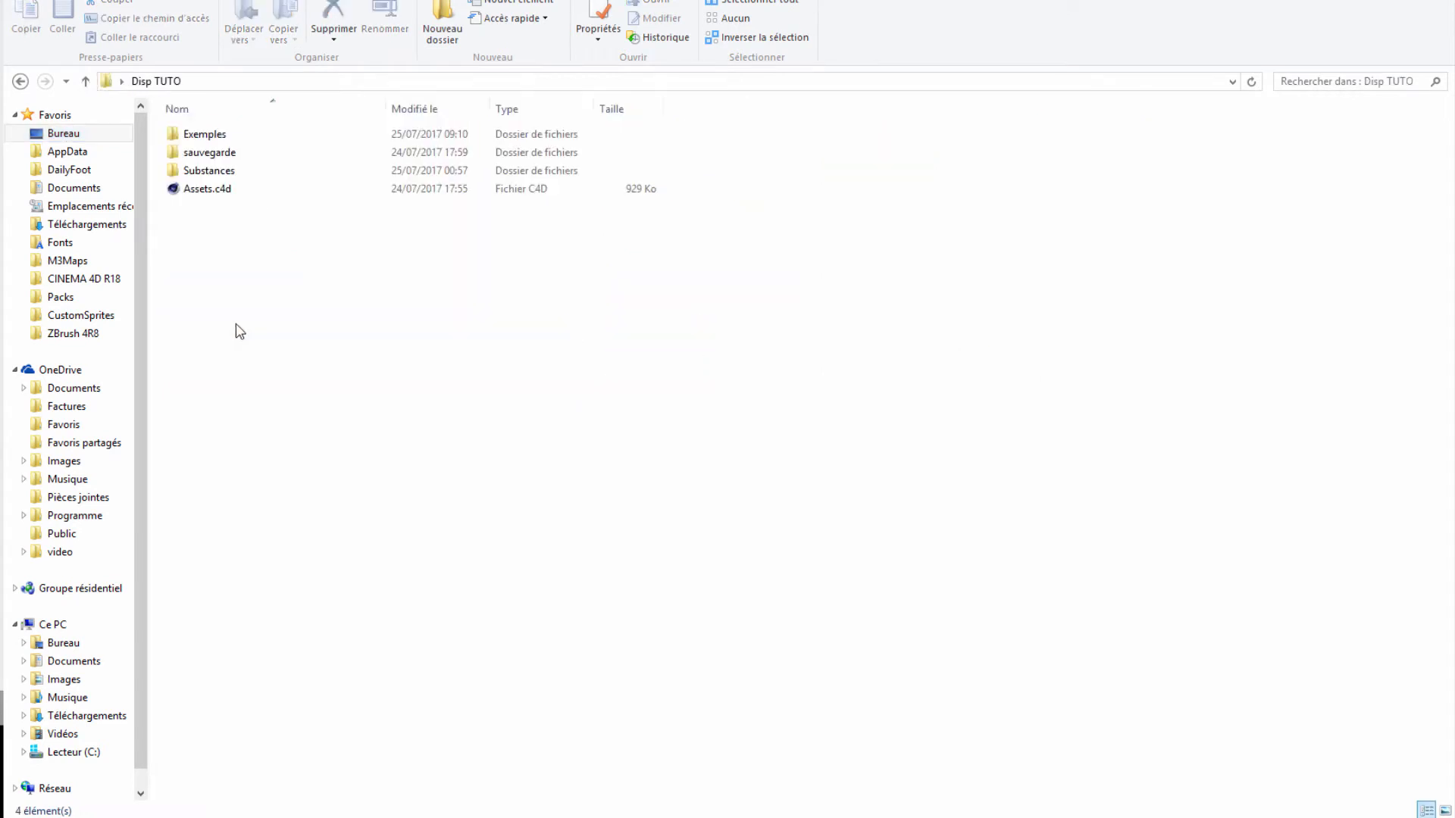
pyautogui.doubleClick(216, 135)
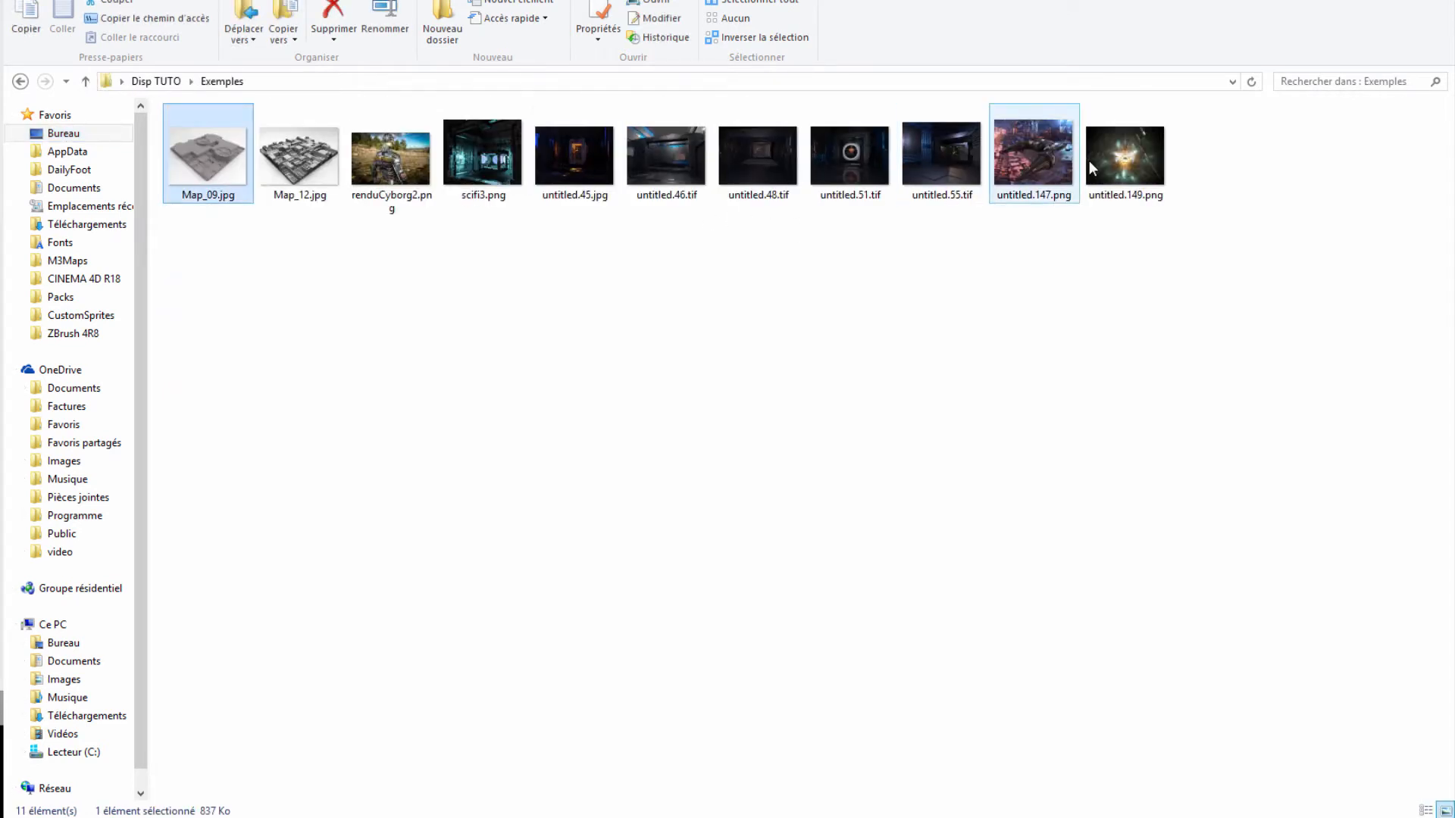
# Step: Open all the images of the Exemples folder in the photo viewer and advance to renduCyborg2.png
pyautogui.keyDown('shift'); pyautogui.click(1129, 159); pyautogui.keyUp('shift')
pyautogui.rightClick(221, 157)
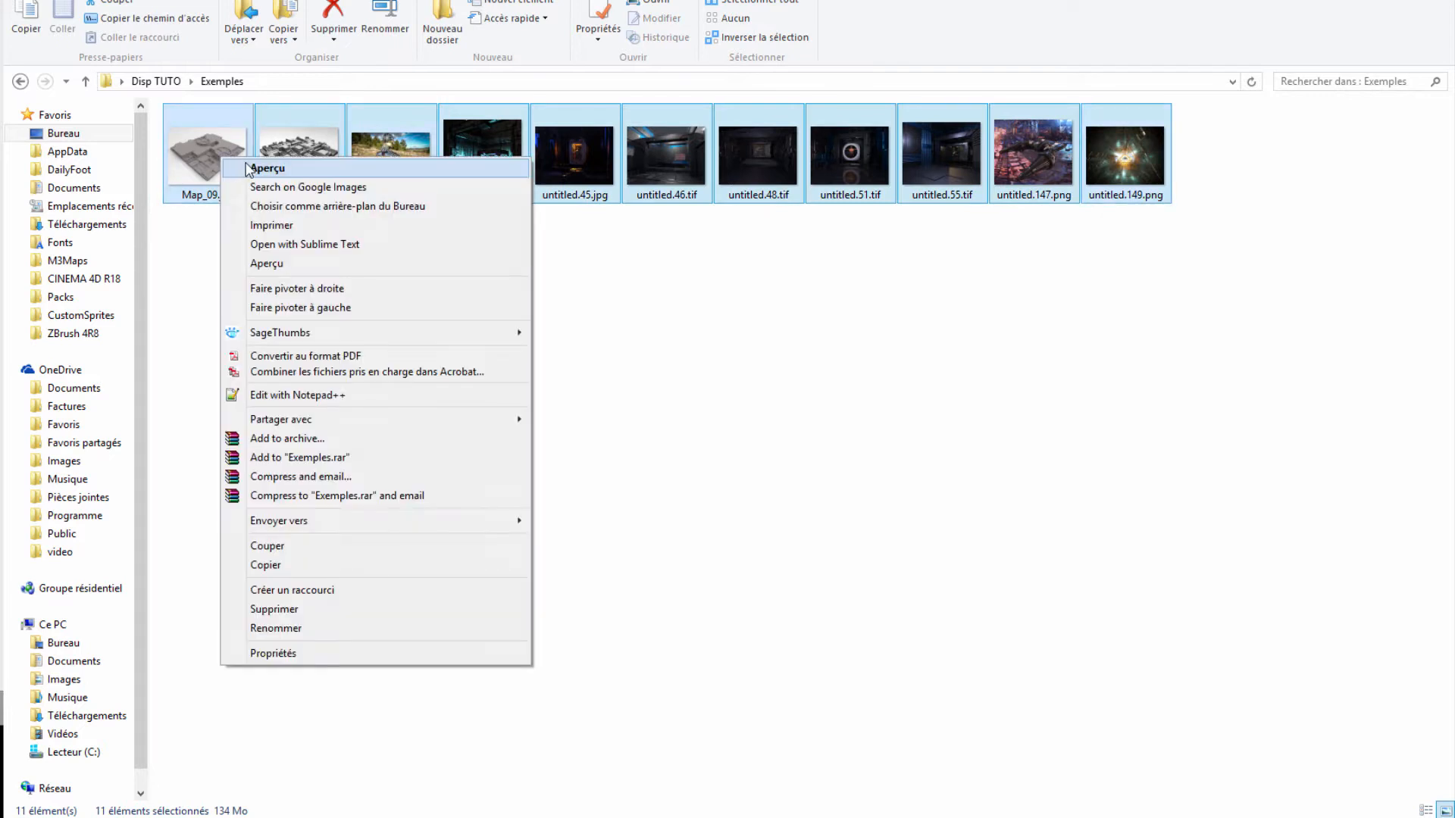
pyautogui.click(252, 170)
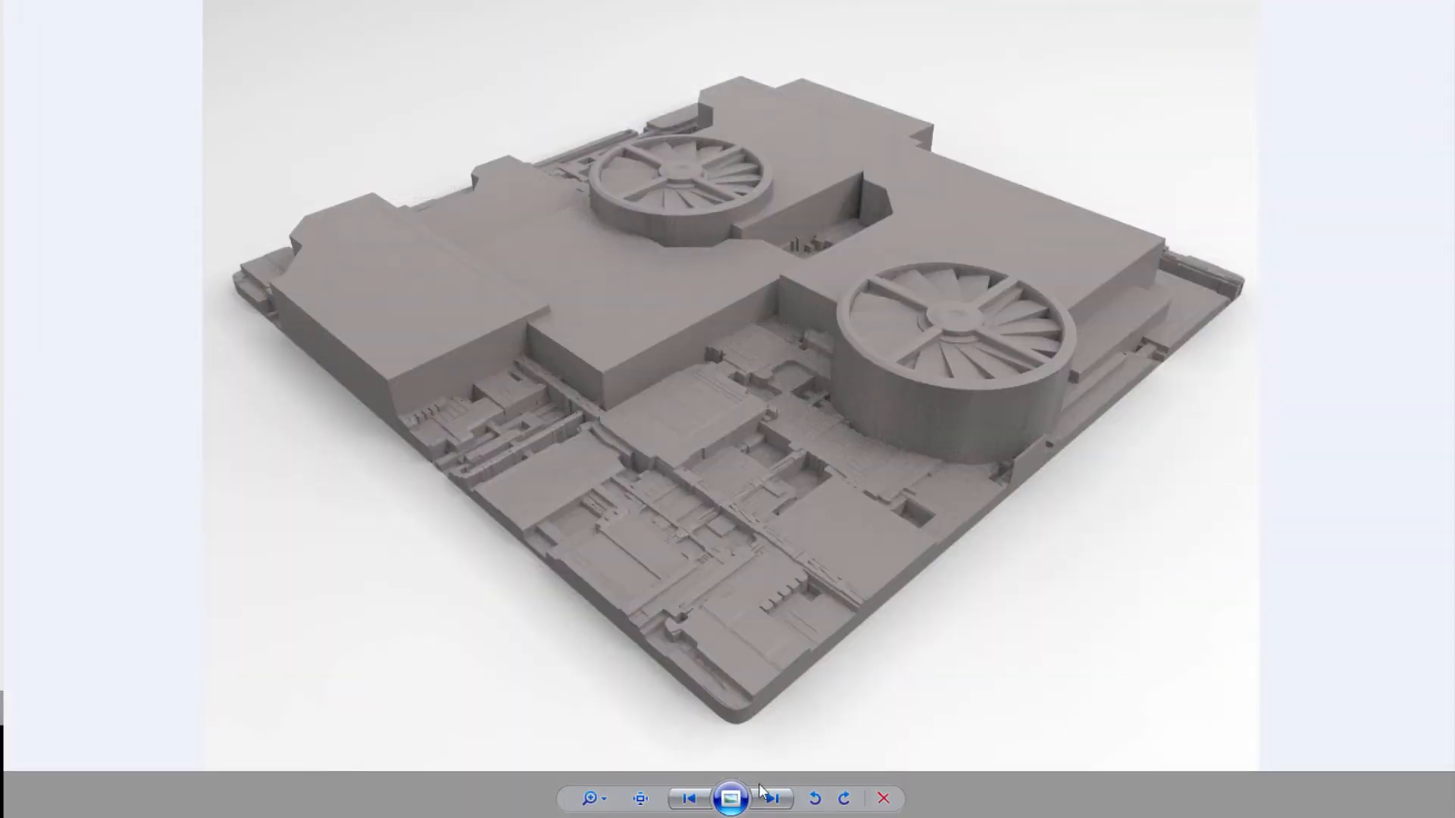
pyautogui.click(770, 803)
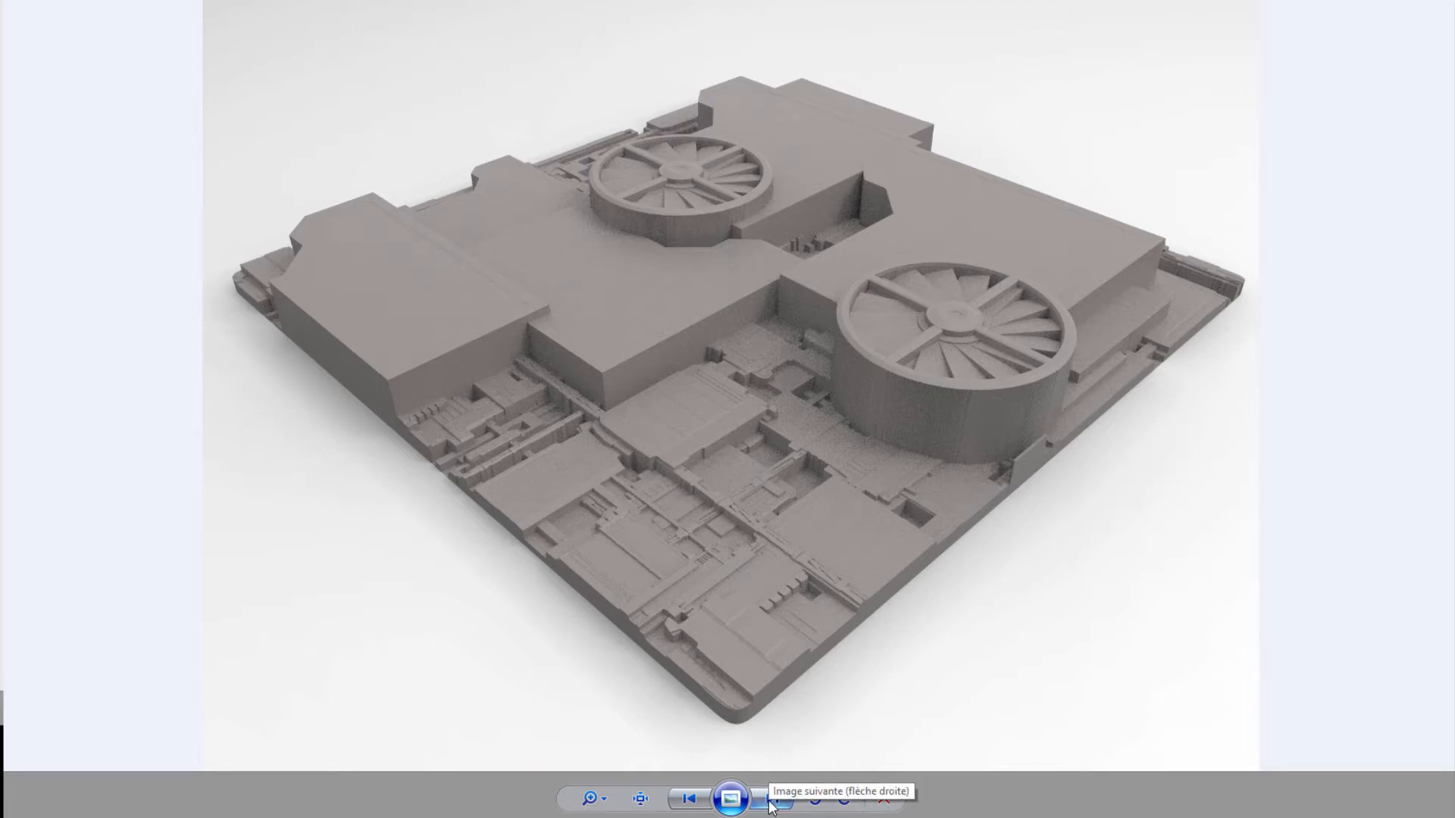
pyautogui.click(771, 804)
pyautogui.click(771, 801)
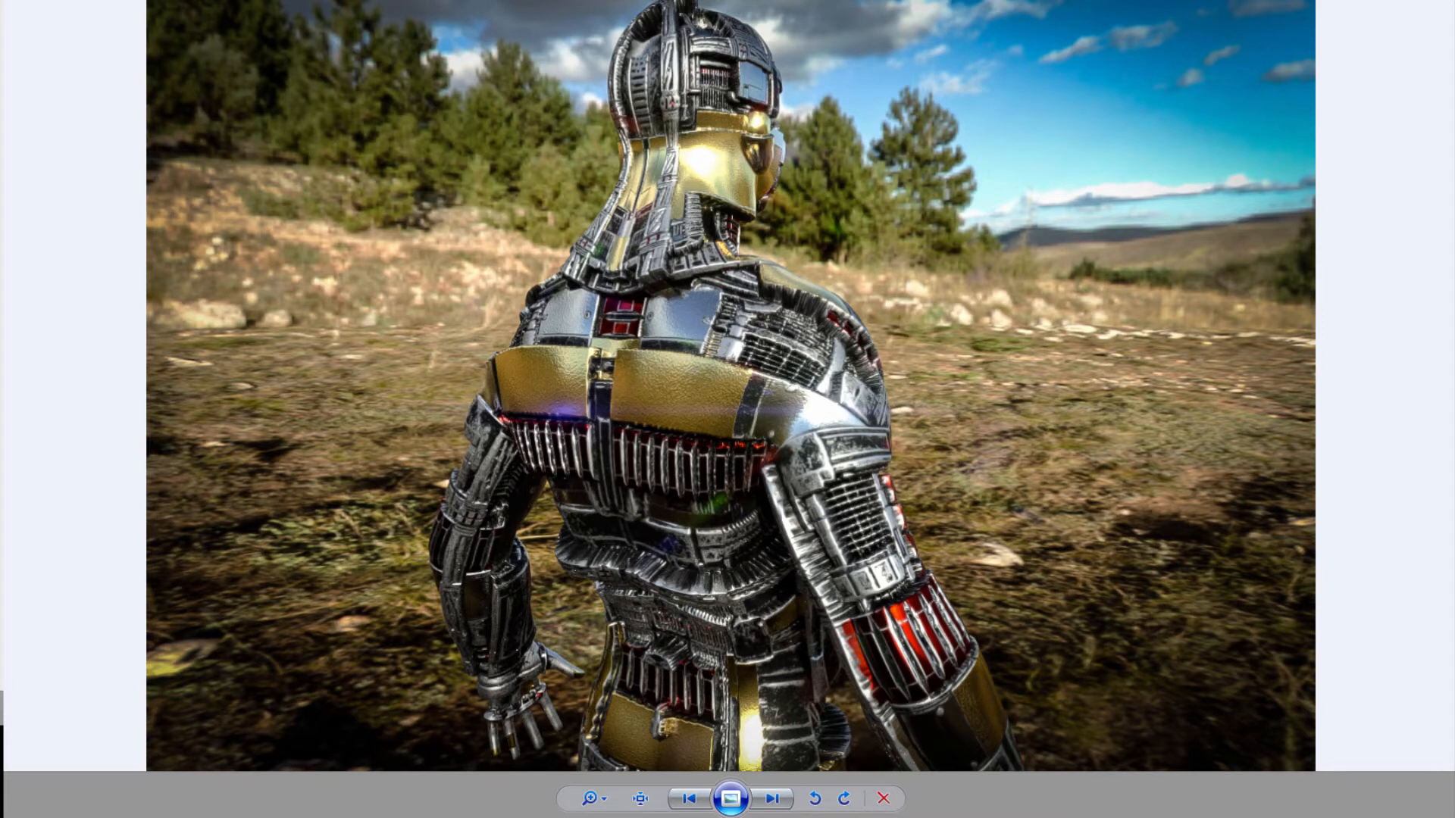
# Step: Switch to CINEMA 4D to examine the displaced cylinder from another angle, and return to the full-size cyborg render
pyautogui.moveTo(557, 1); pyautogui.dragTo(808, 155)
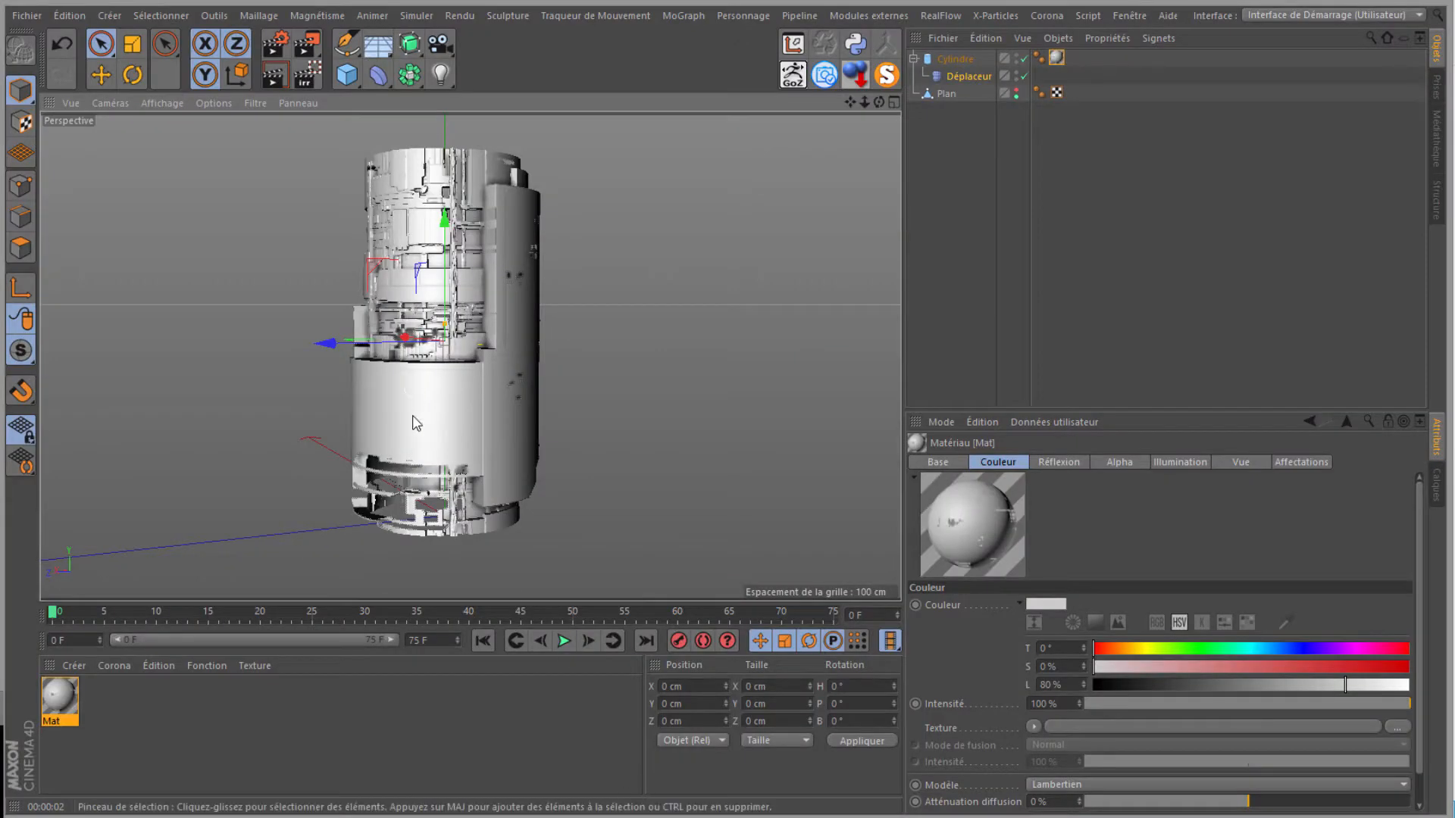
pyautogui.scroll(3, 416, 417)
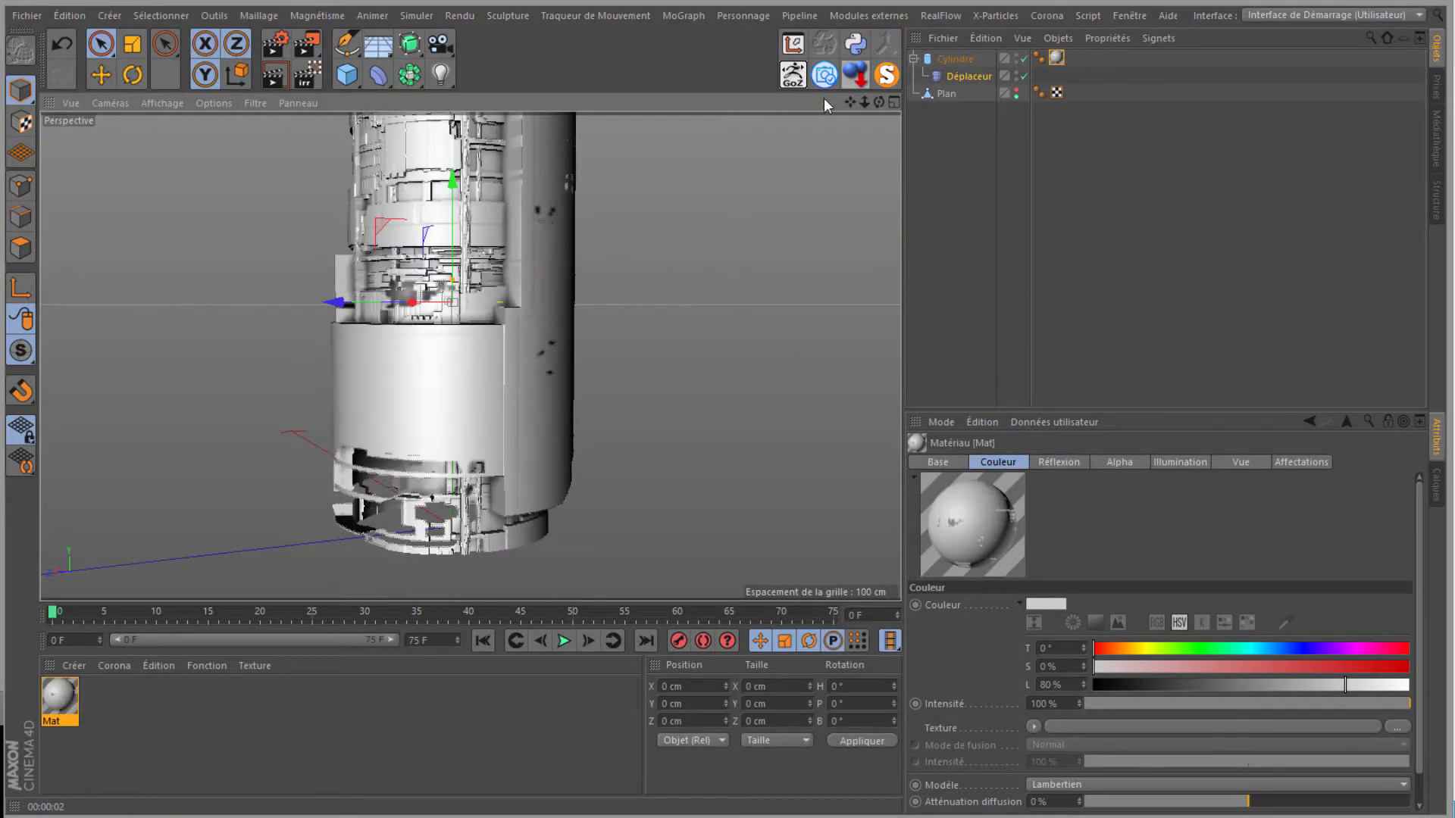
pyautogui.moveTo(879, 100); pyautogui.dragTo(624, 416)
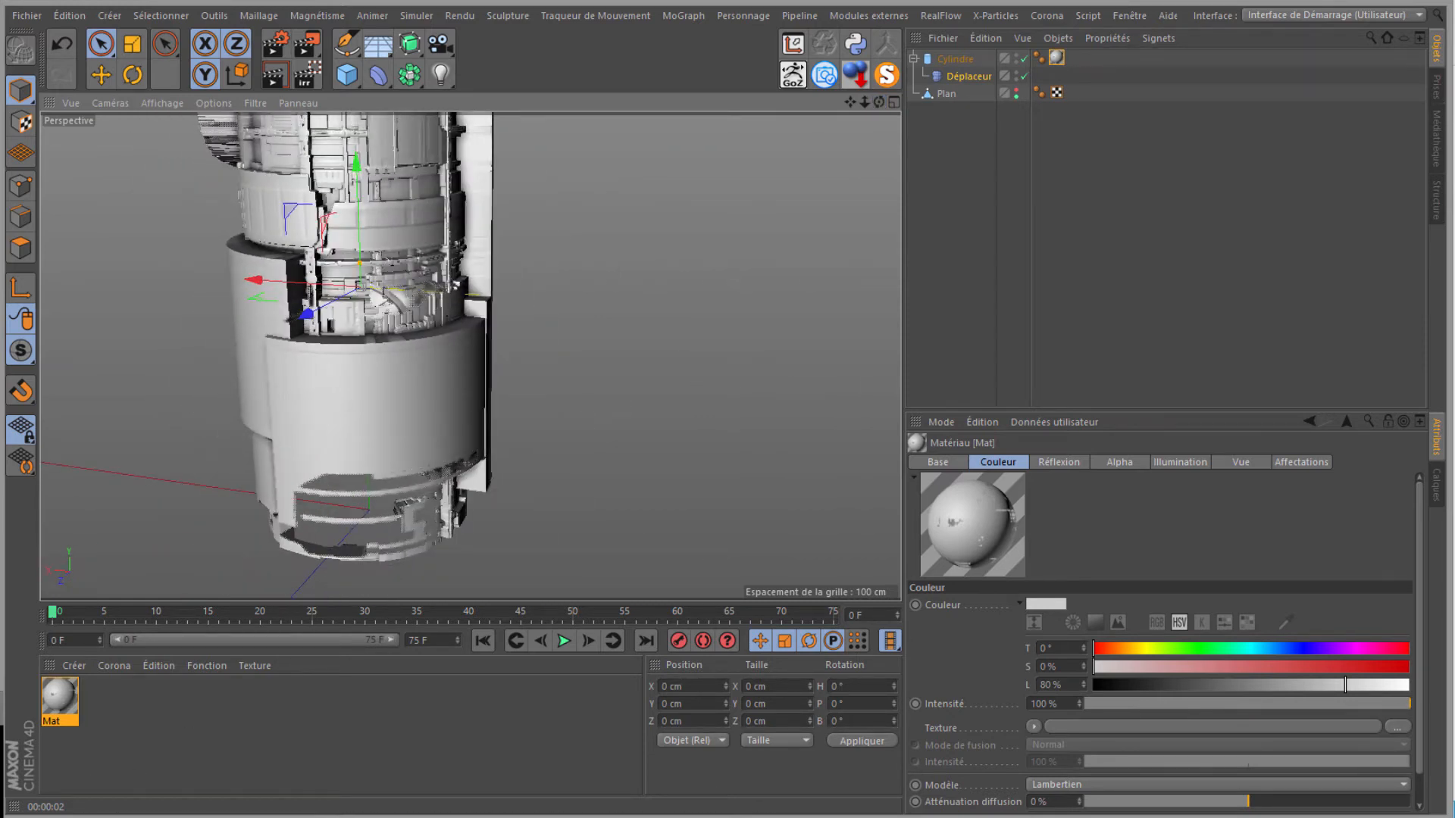
pyautogui.click(1140, 727)
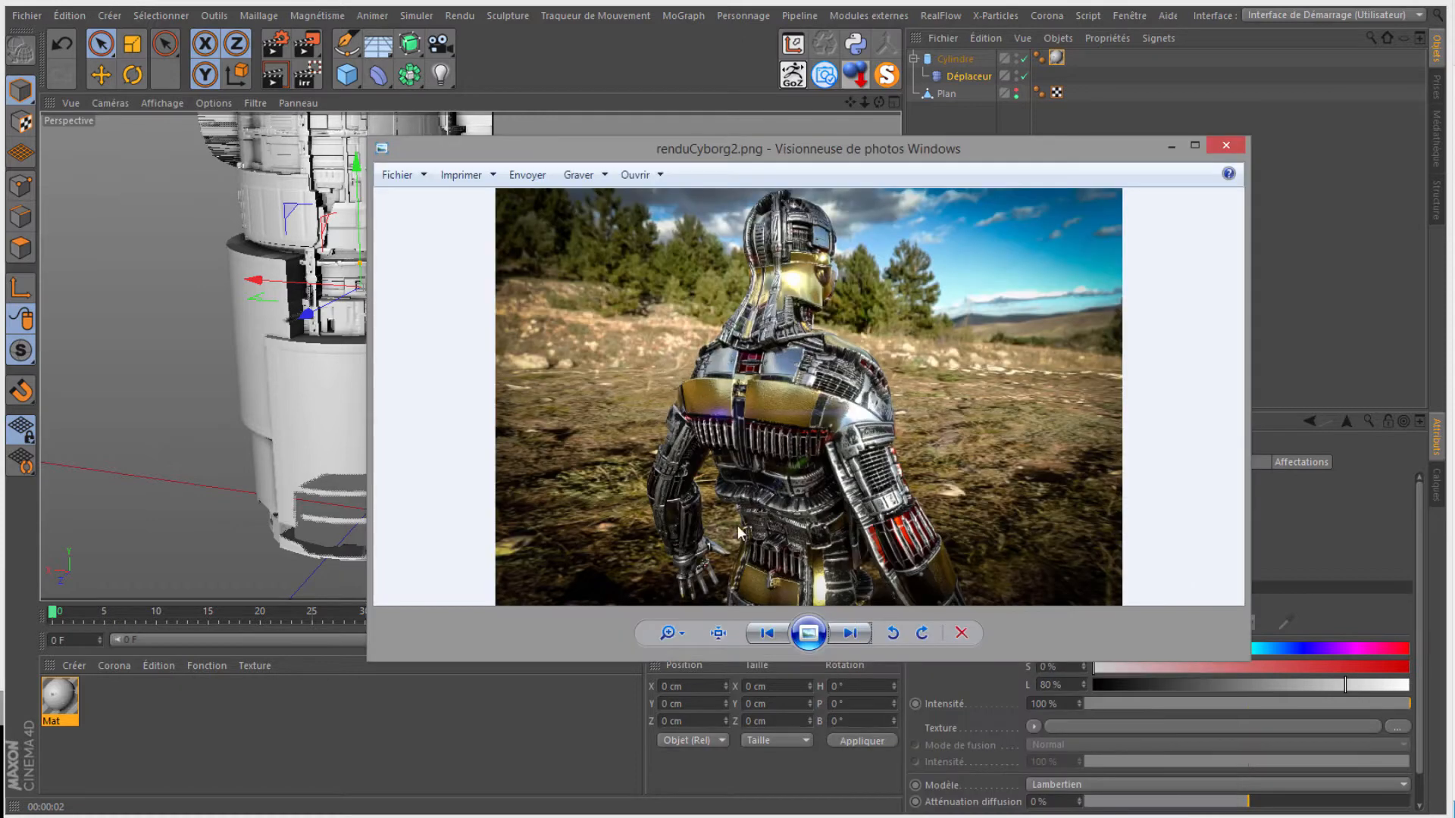
pyautogui.click(1195, 144)
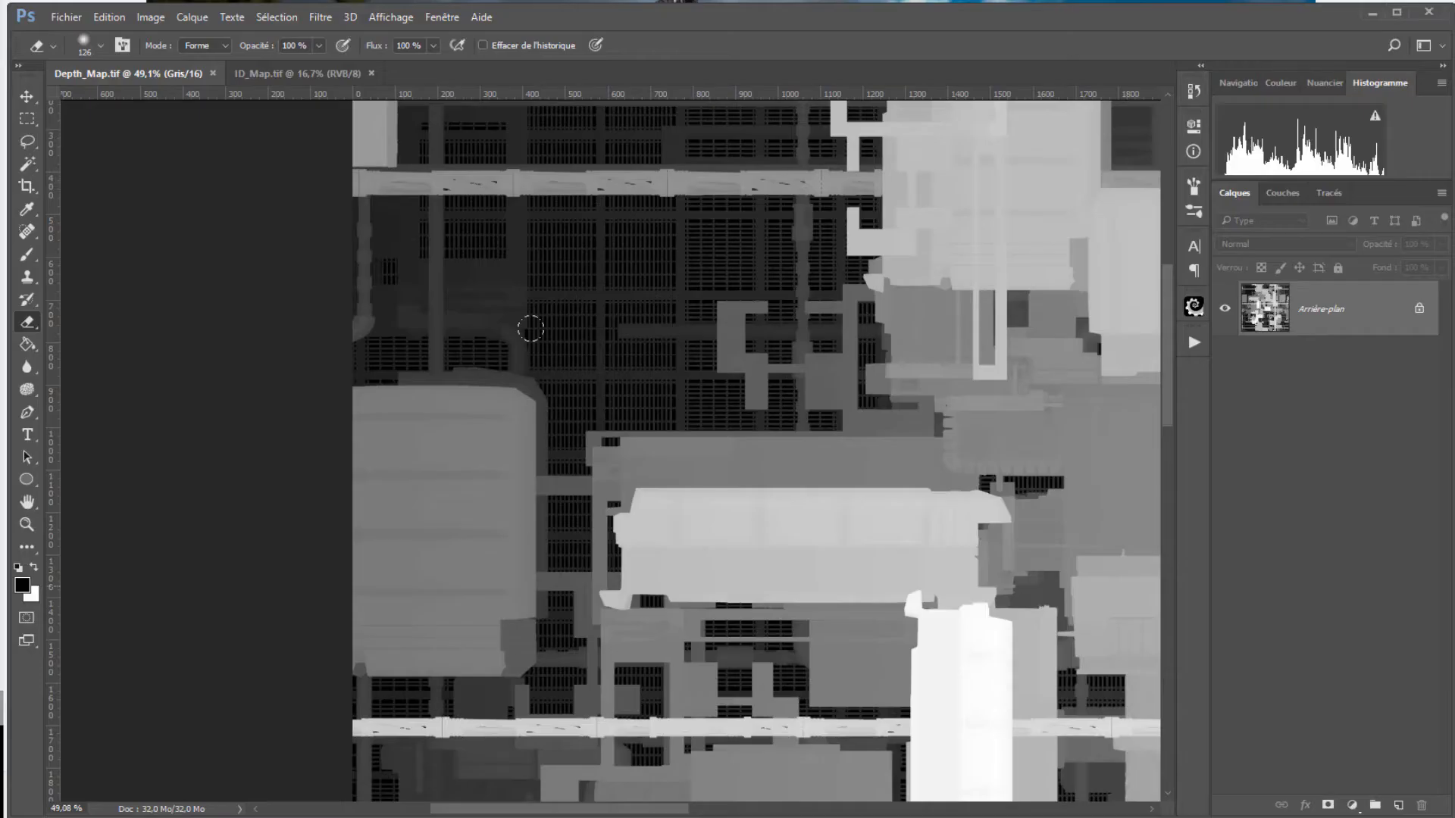
# Step: In Photoshop, view the ID_Map.tif document, and switch back to the cyborg render in the photo viewer
pyautogui.click(261, 74)
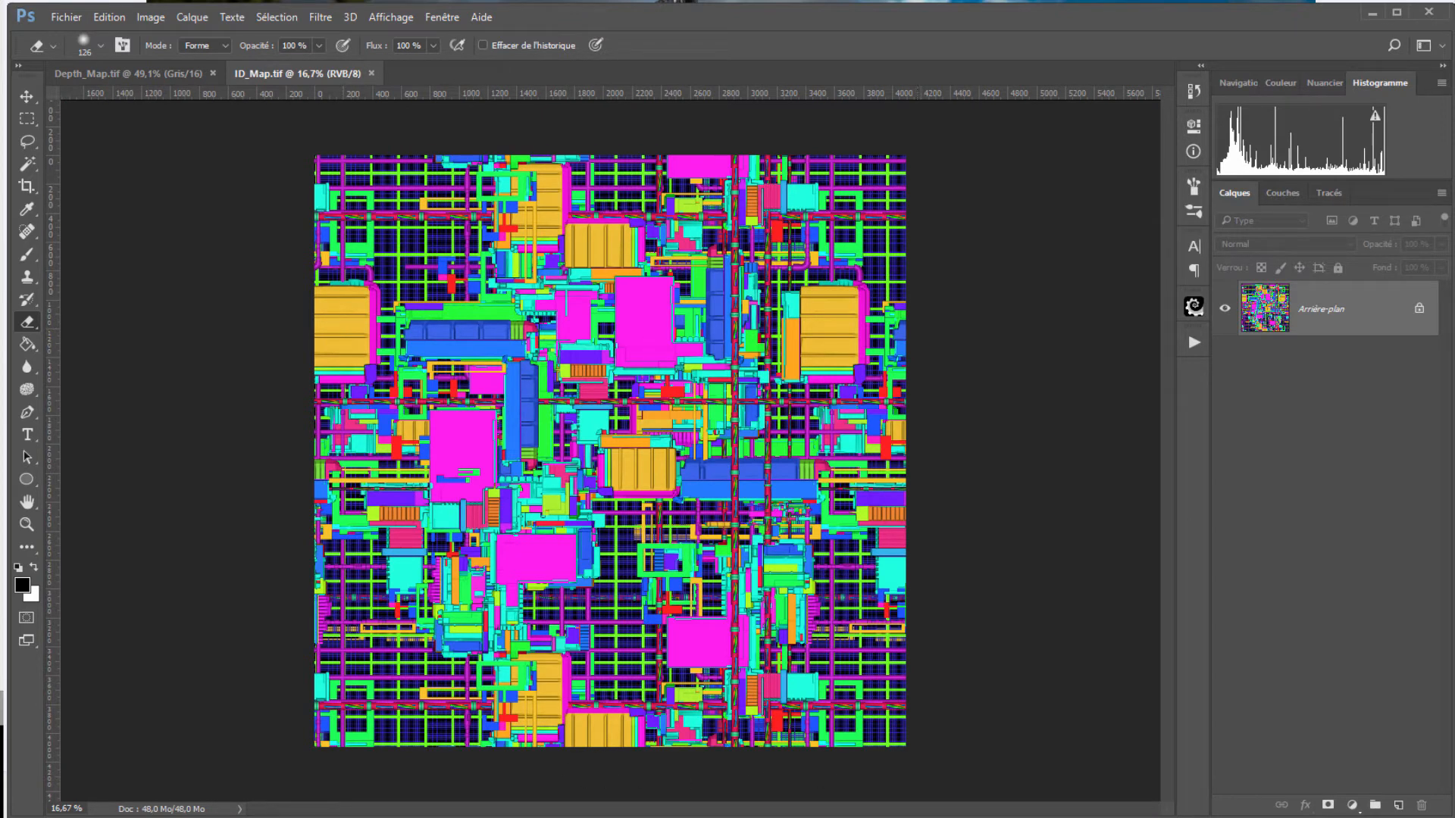
pyautogui.moveTo(1040, 816)
pyautogui.click(1129, 746)
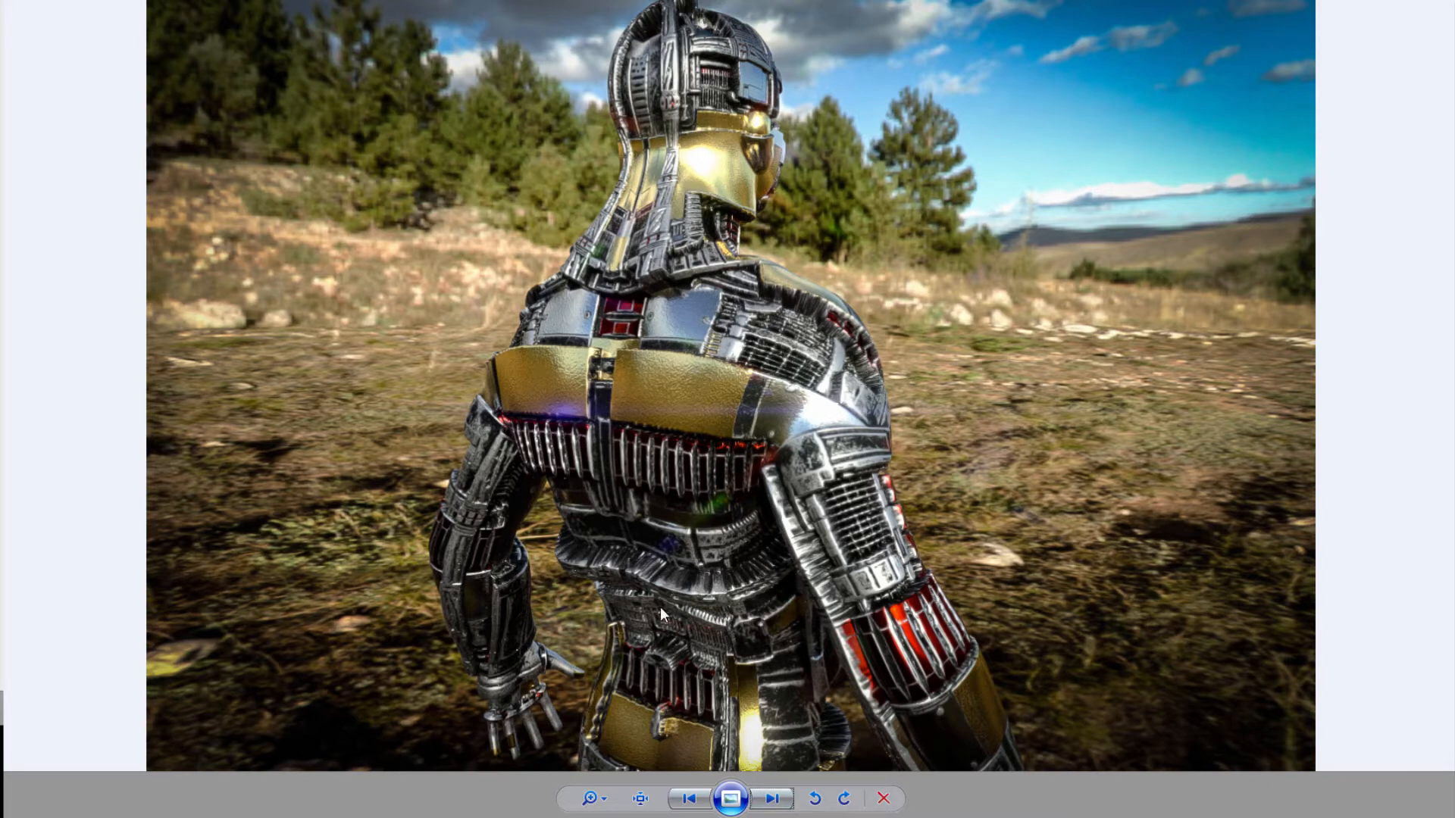
# Step: View the scifi3.png render and bring up the Displacement maps pack PRO folder window
pyautogui.click(773, 801)
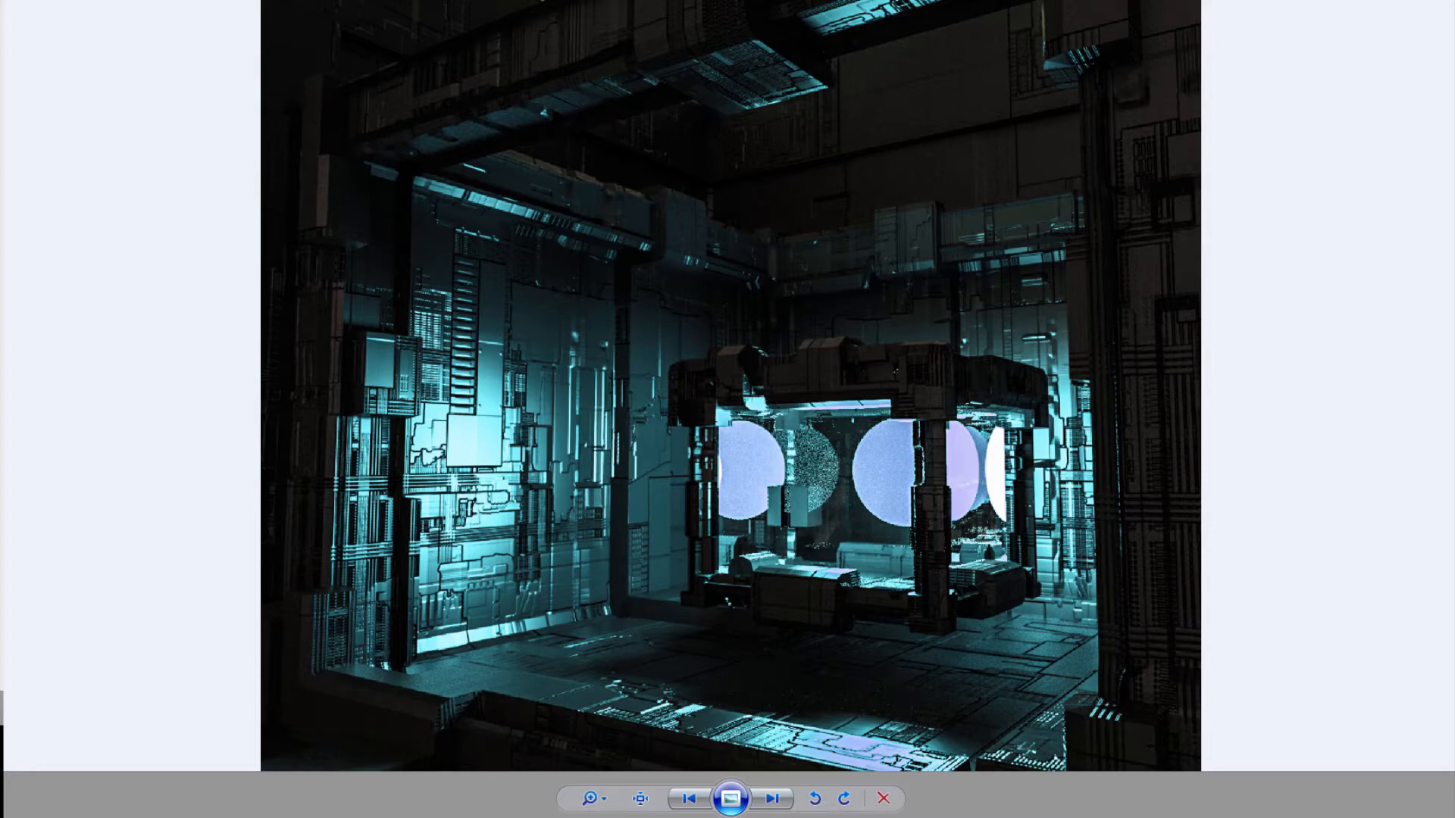
pyautogui.click(210, 817)
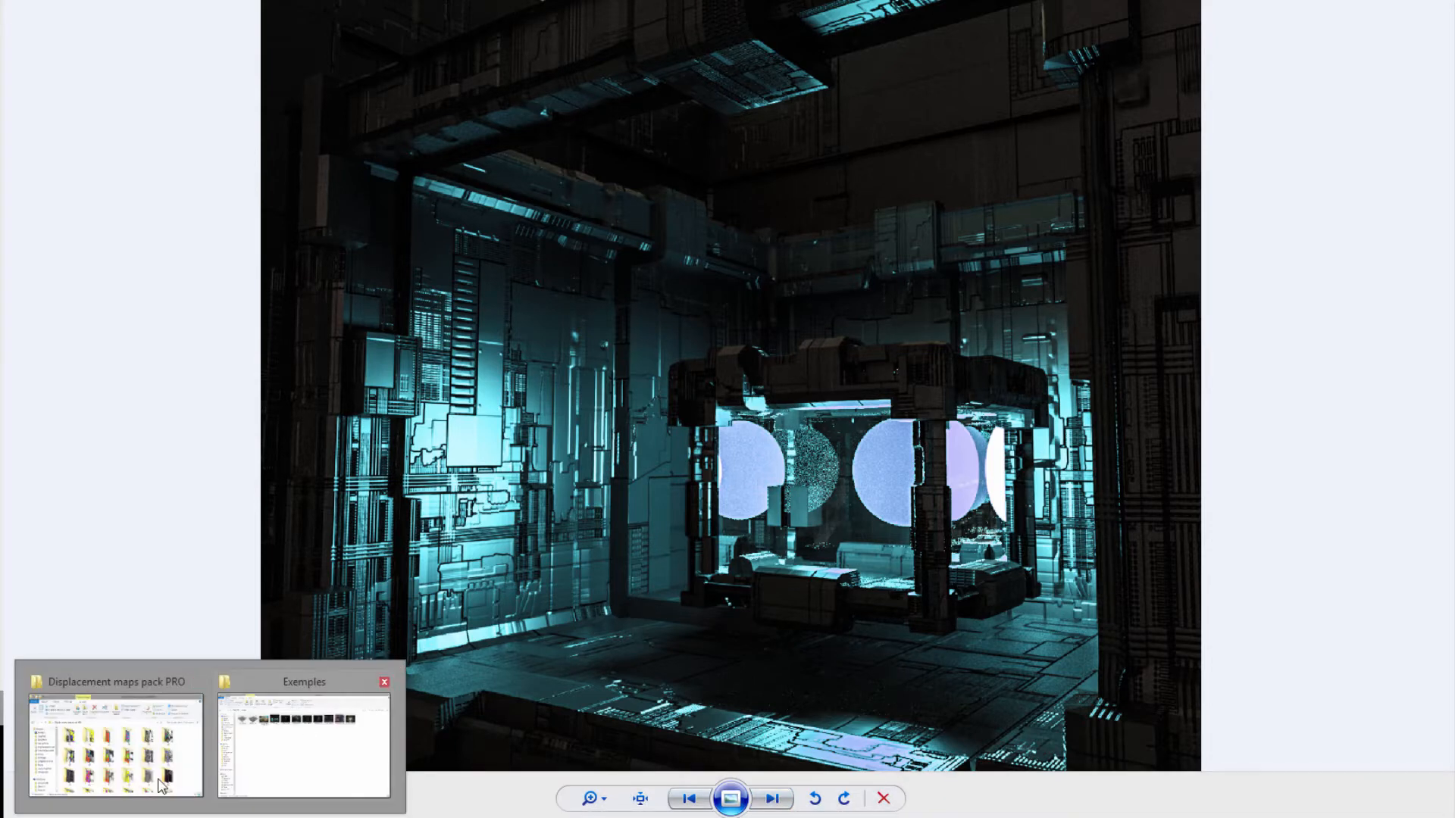
pyautogui.click(112, 767)
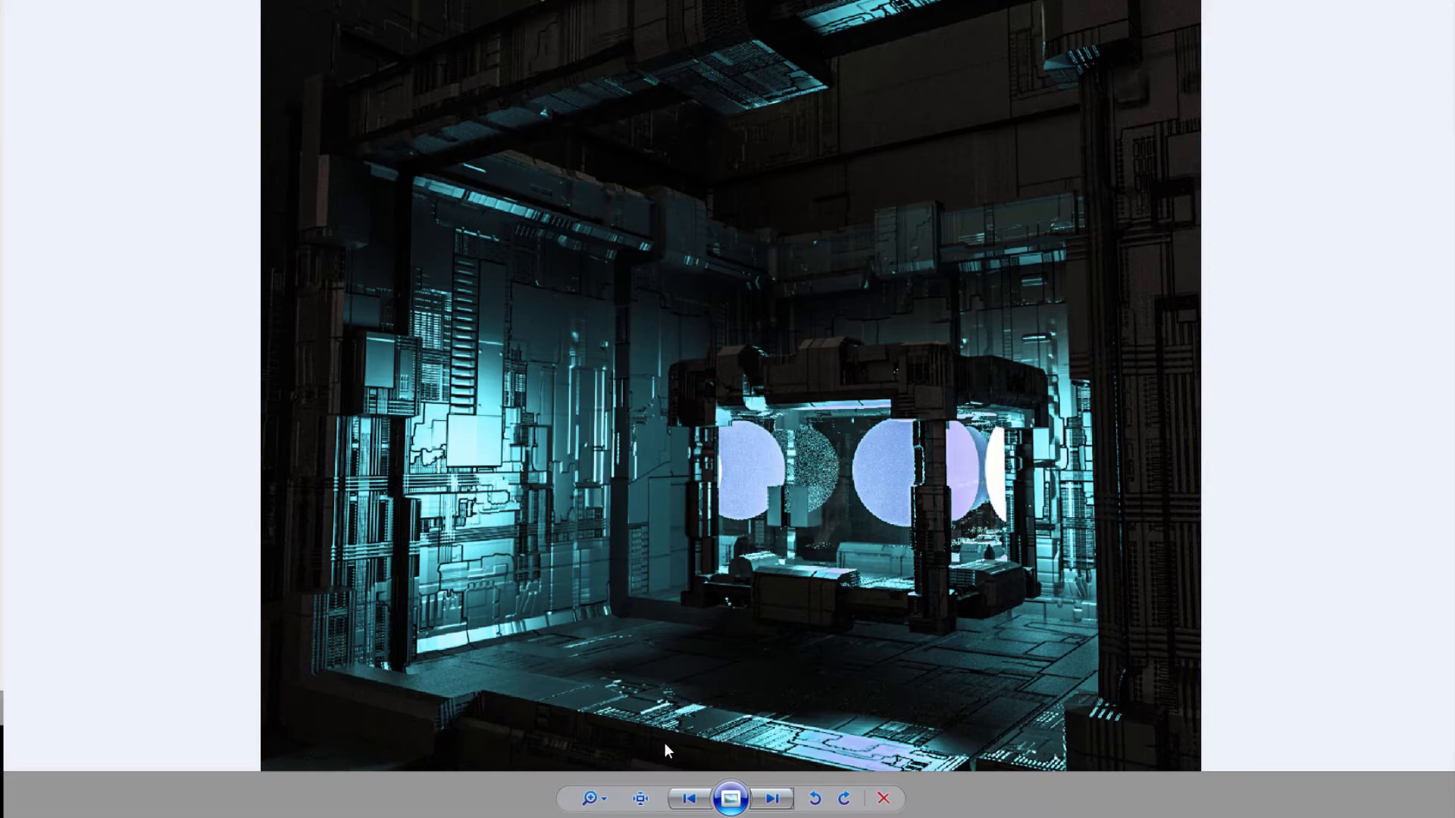
# Step: Go back to the cyborg render and page forward through the sci-fi interior renders up to untitled.55.tif
pyautogui.click(688, 798)
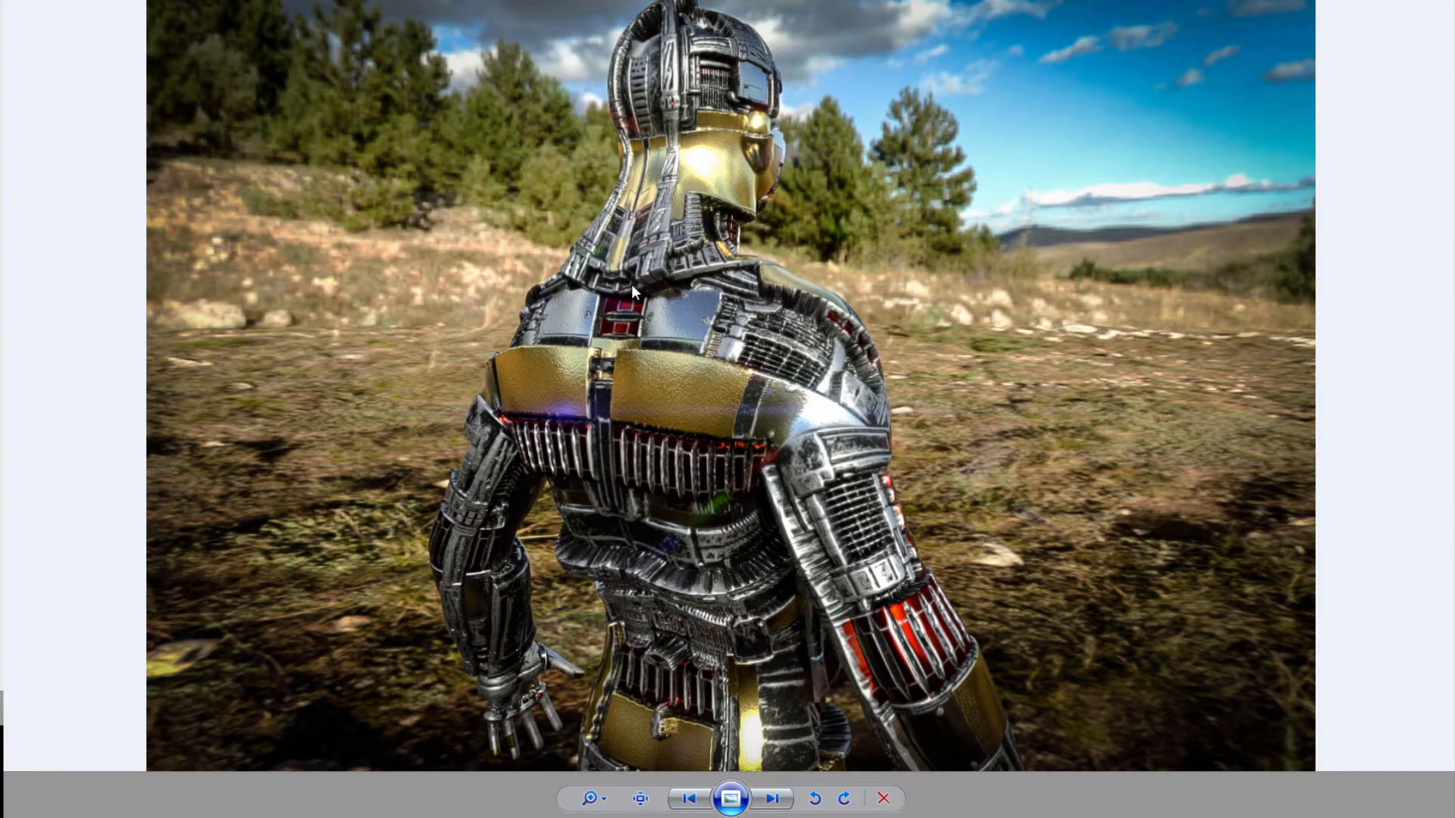
pyautogui.click(773, 799)
pyautogui.click(774, 802)
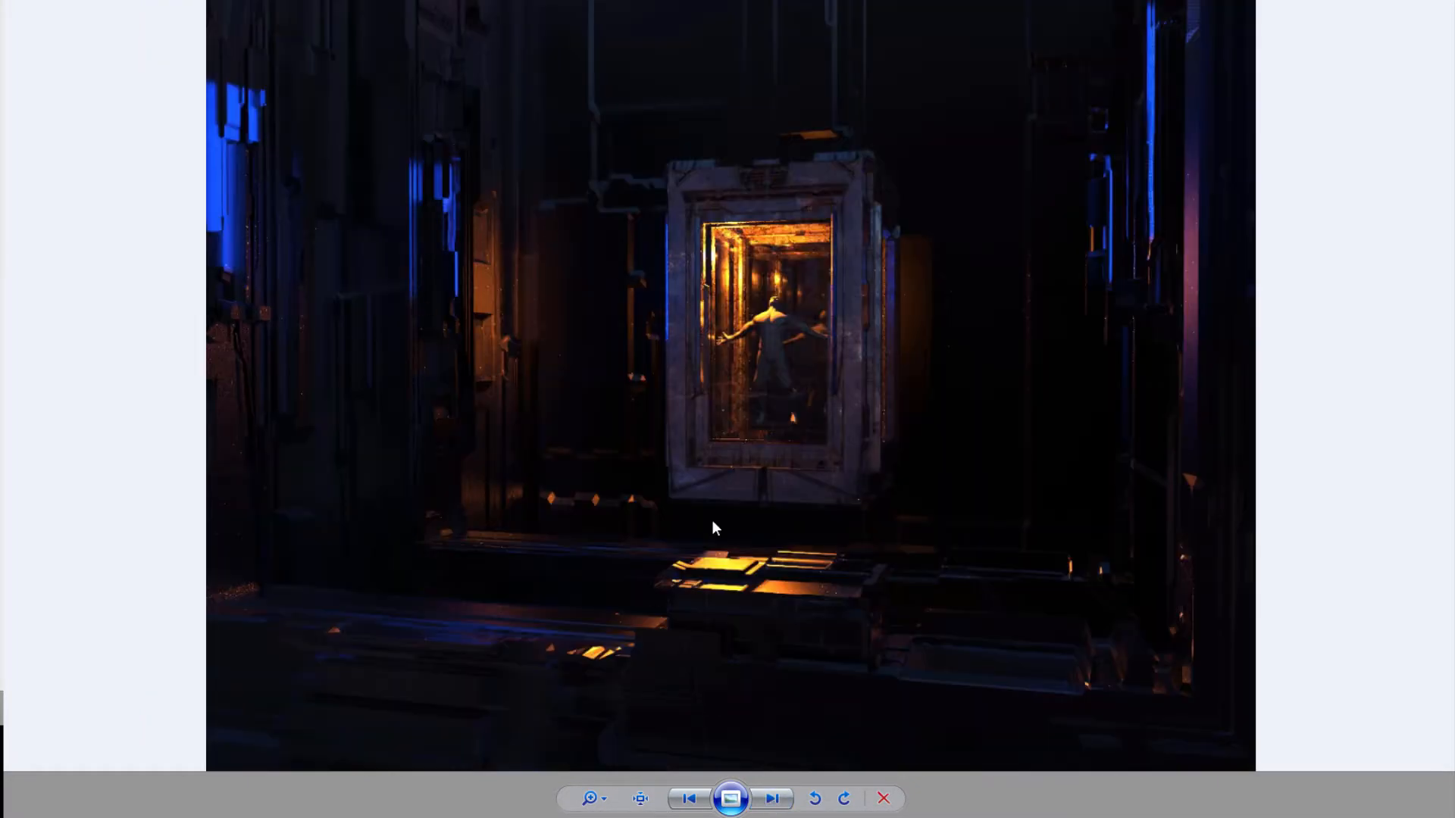
pyautogui.click(781, 809)
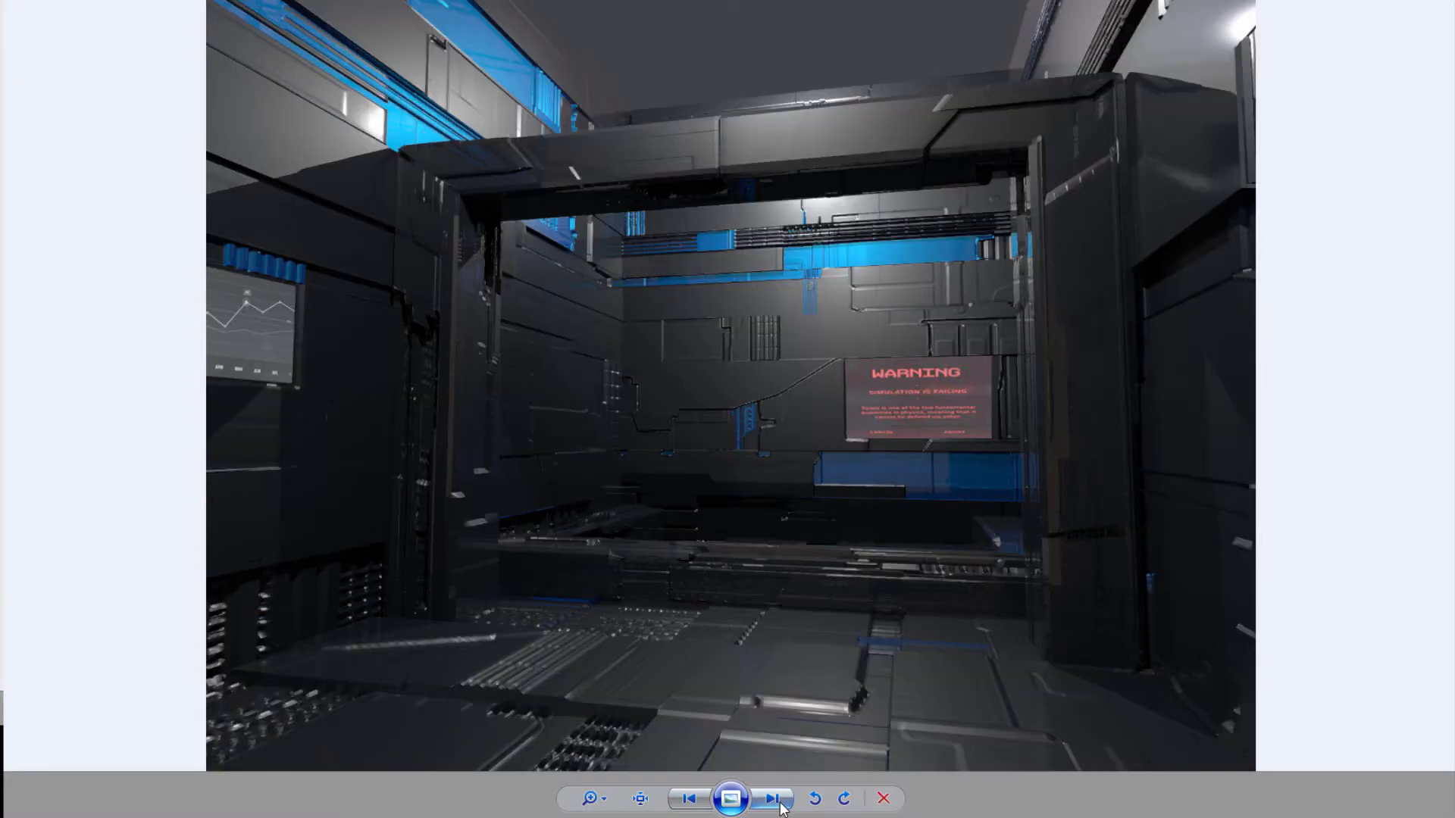
pyautogui.click(773, 800)
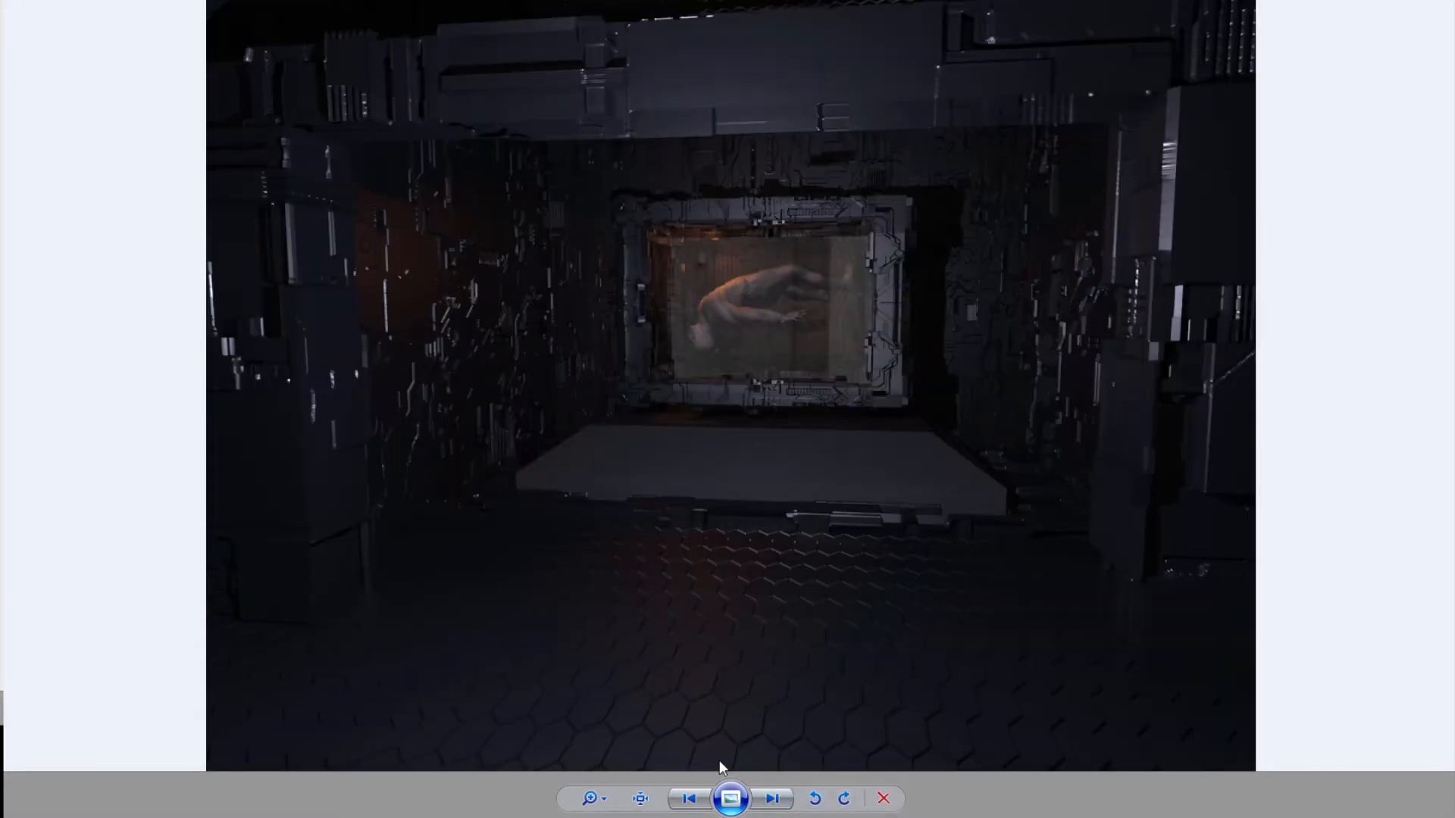
pyautogui.click(773, 799)
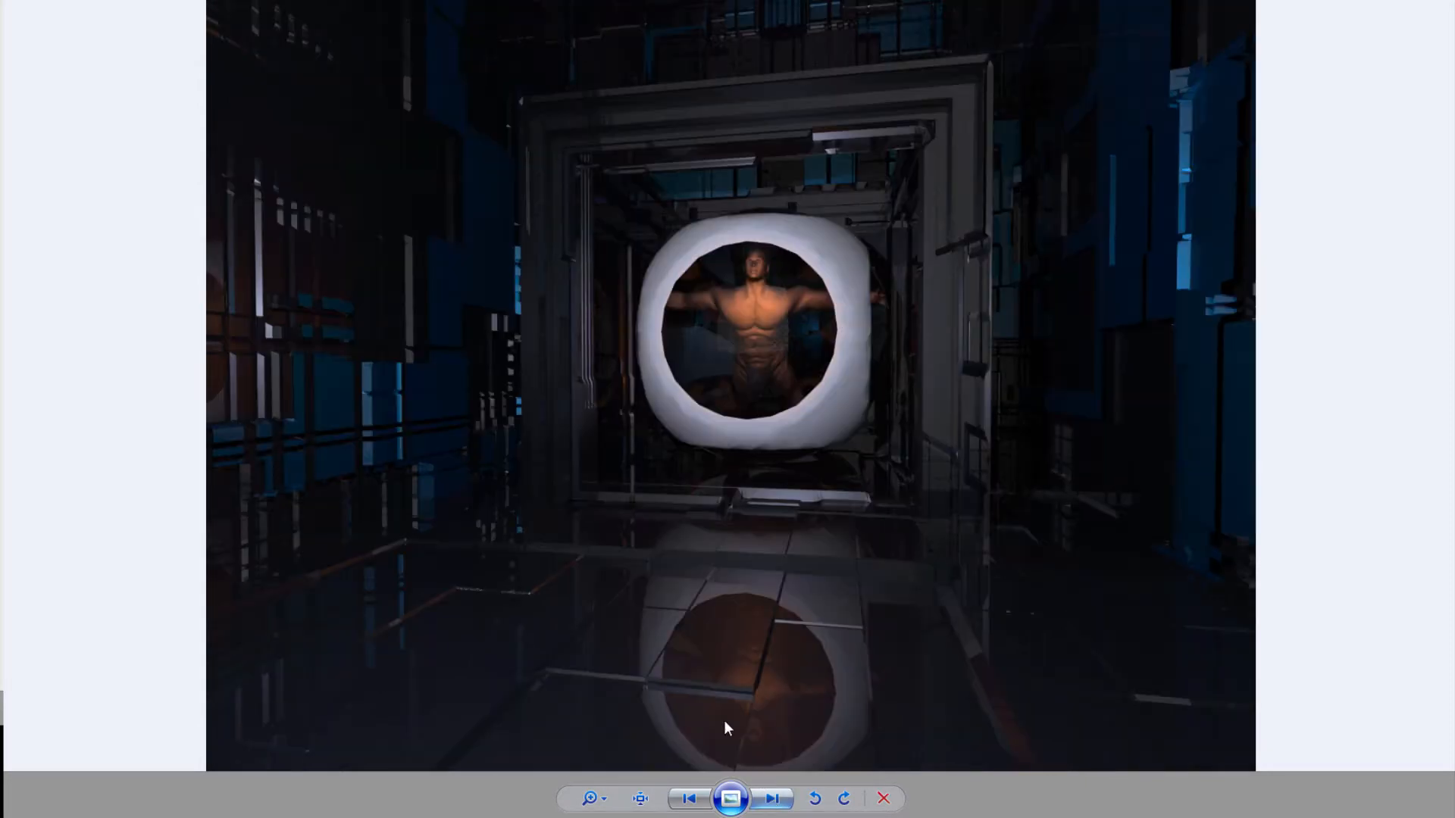
pyautogui.click(773, 800)
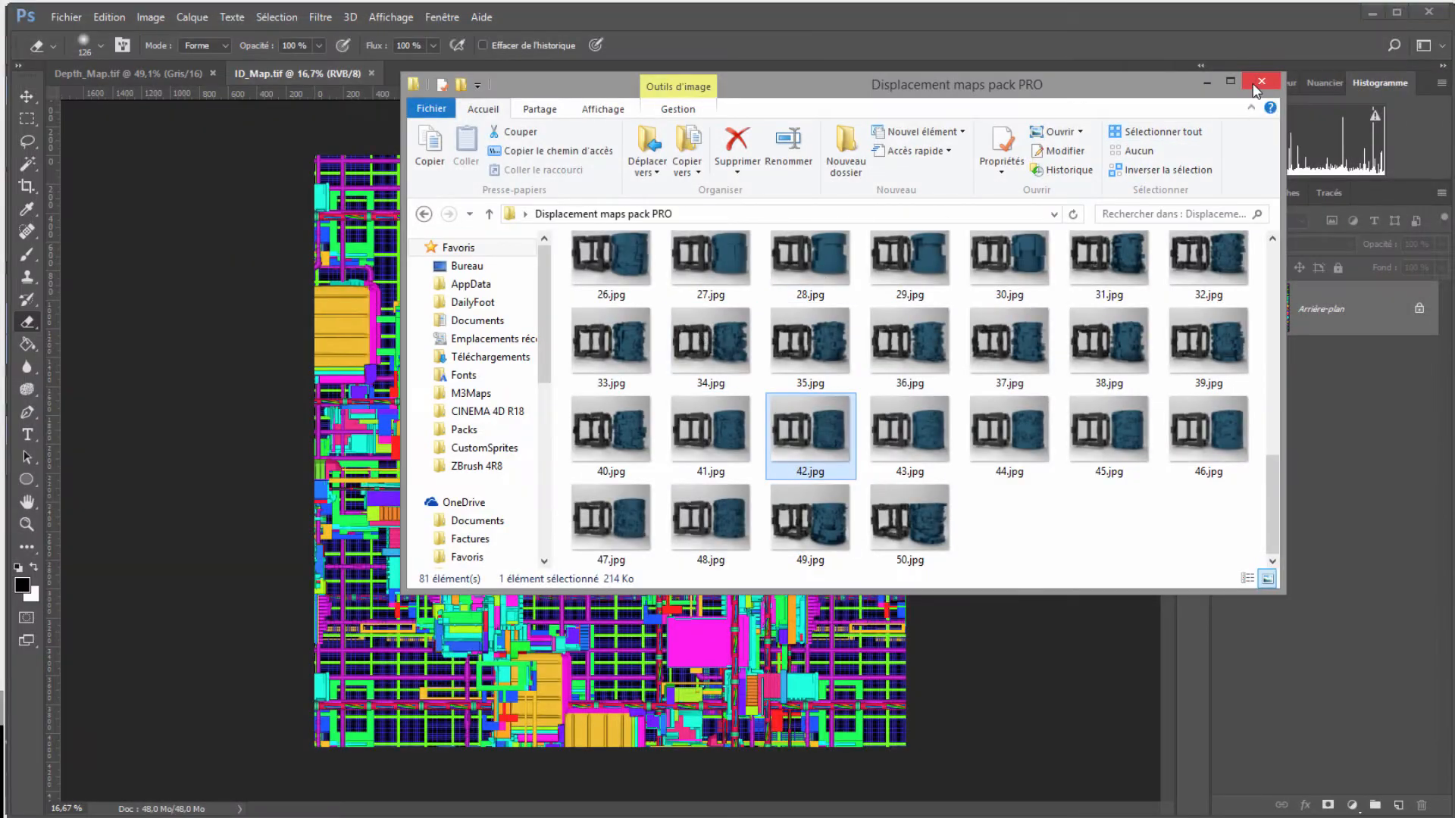
# Step: Close the Displacement maps pack PRO folder window and the ID_Map.tif and Depth_Map.tif documents in Photoshop
pyautogui.click(1253, 85)
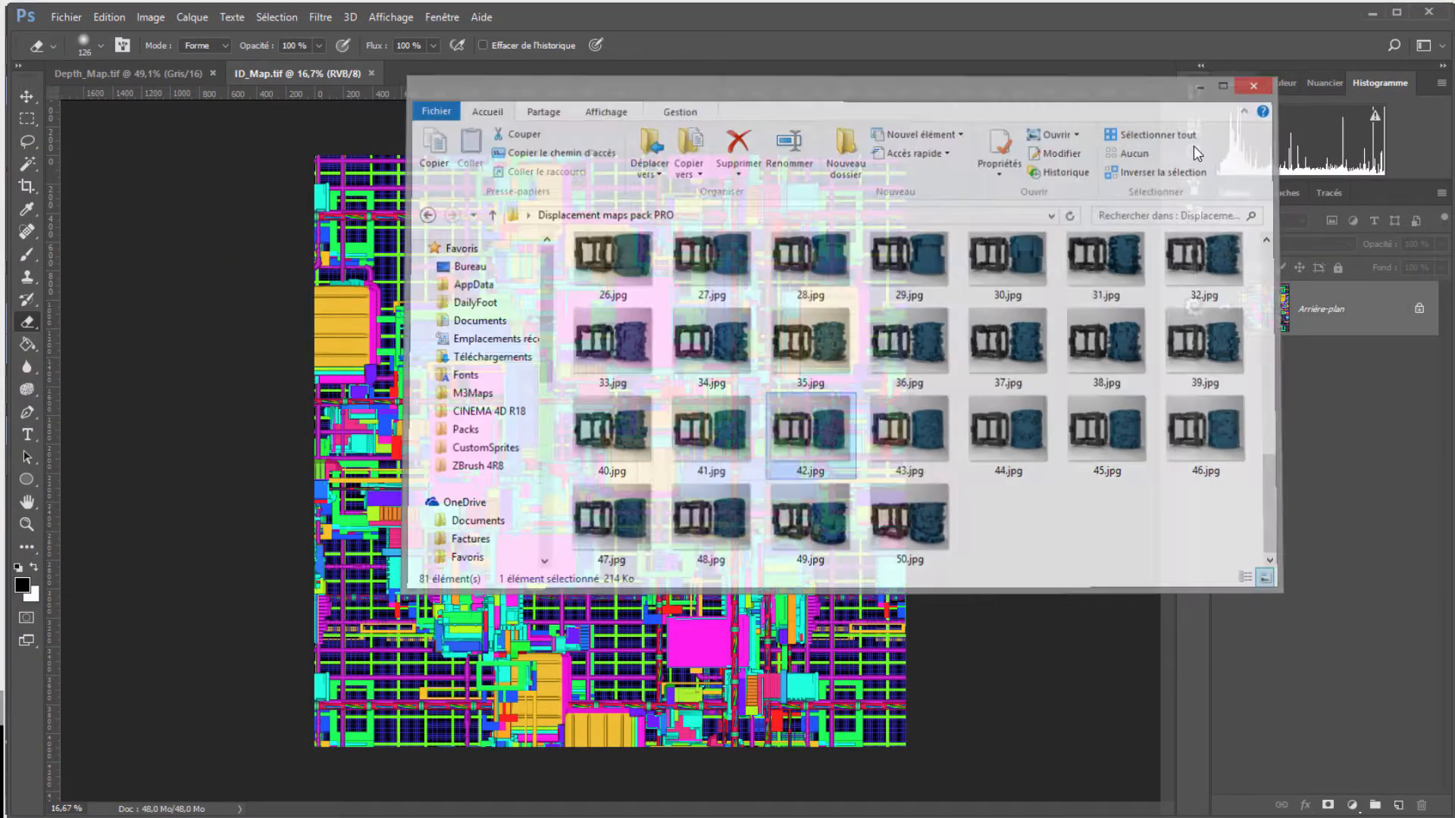
pyautogui.click(372, 74)
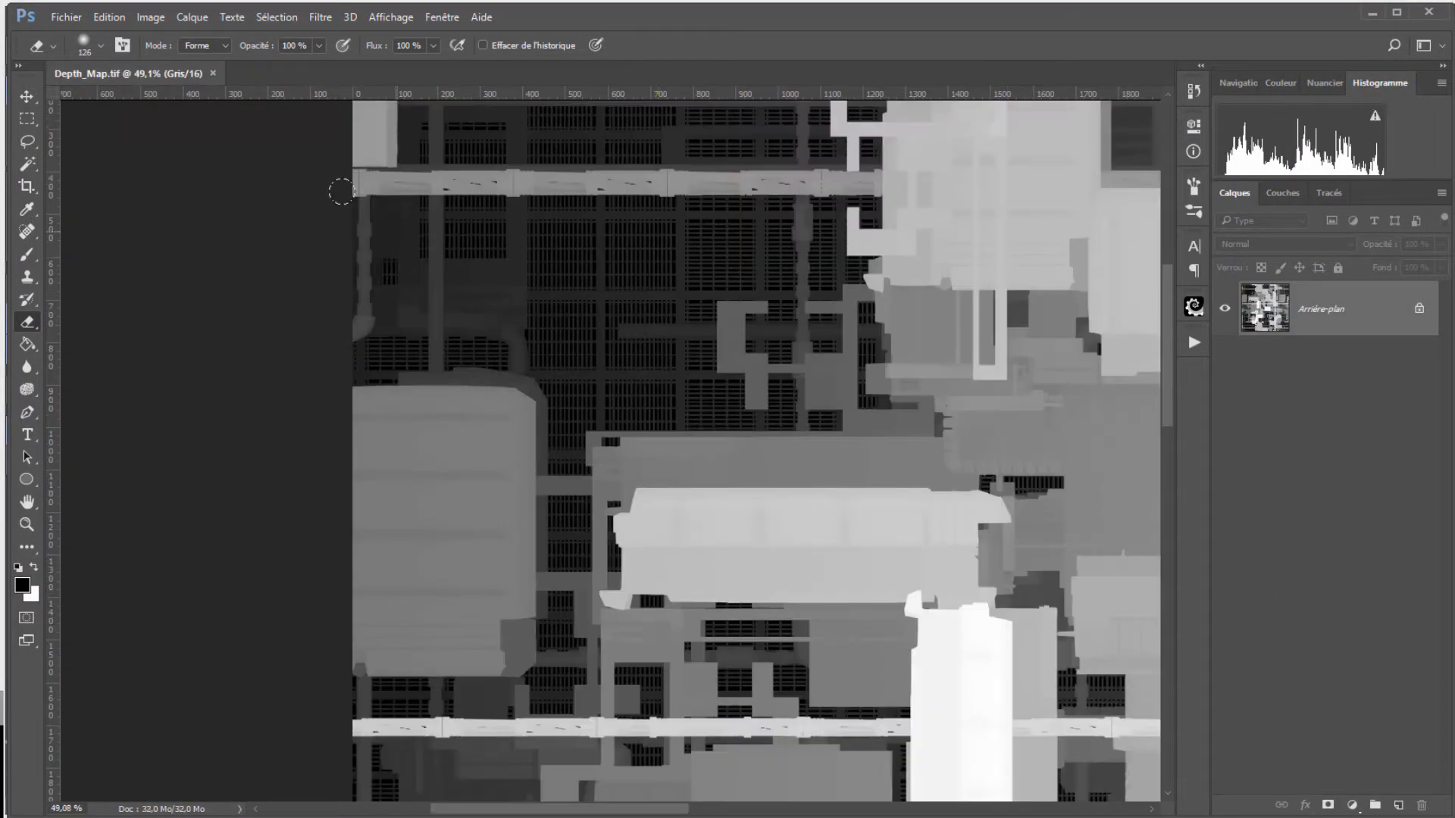
pyautogui.click(213, 74)
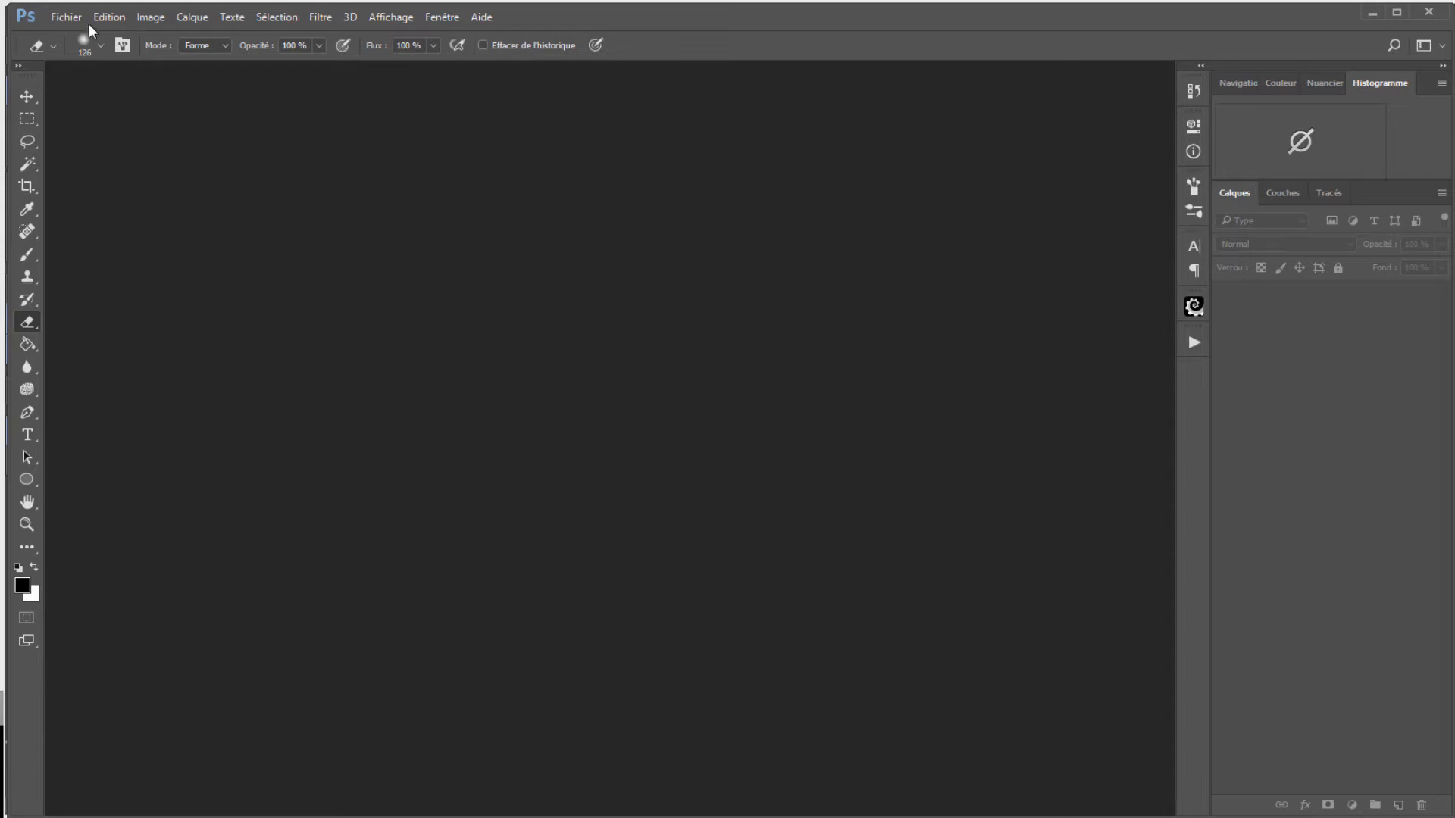
# Step: Start a new Photoshop document with a width and height of 2048 pixels
pyautogui.click(63, 18)
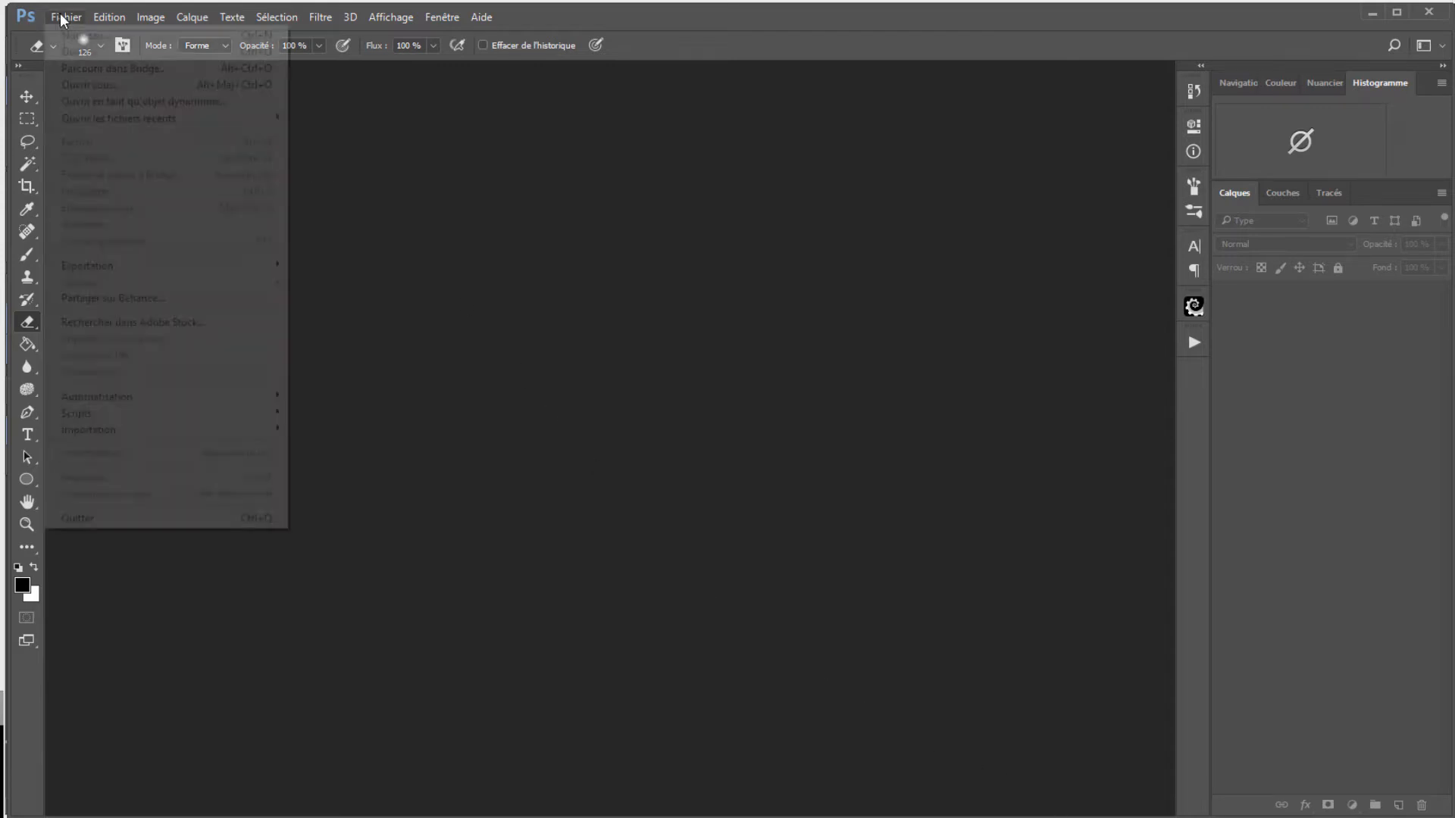
pyautogui.click(76, 35)
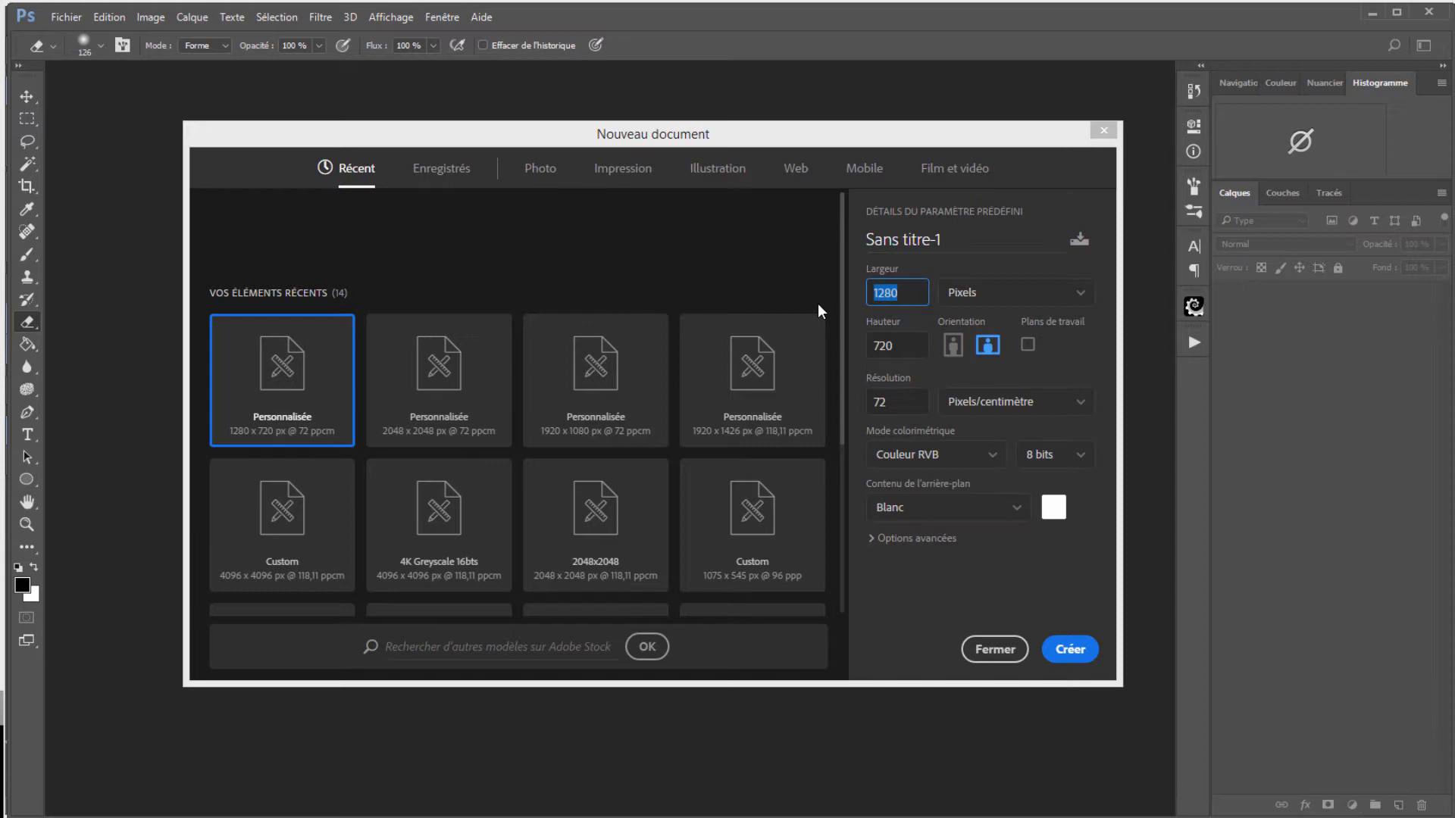
pyautogui.write('20')
pyautogui.write('48')
pyautogui.press('Tab')
pyautogui.write('20')
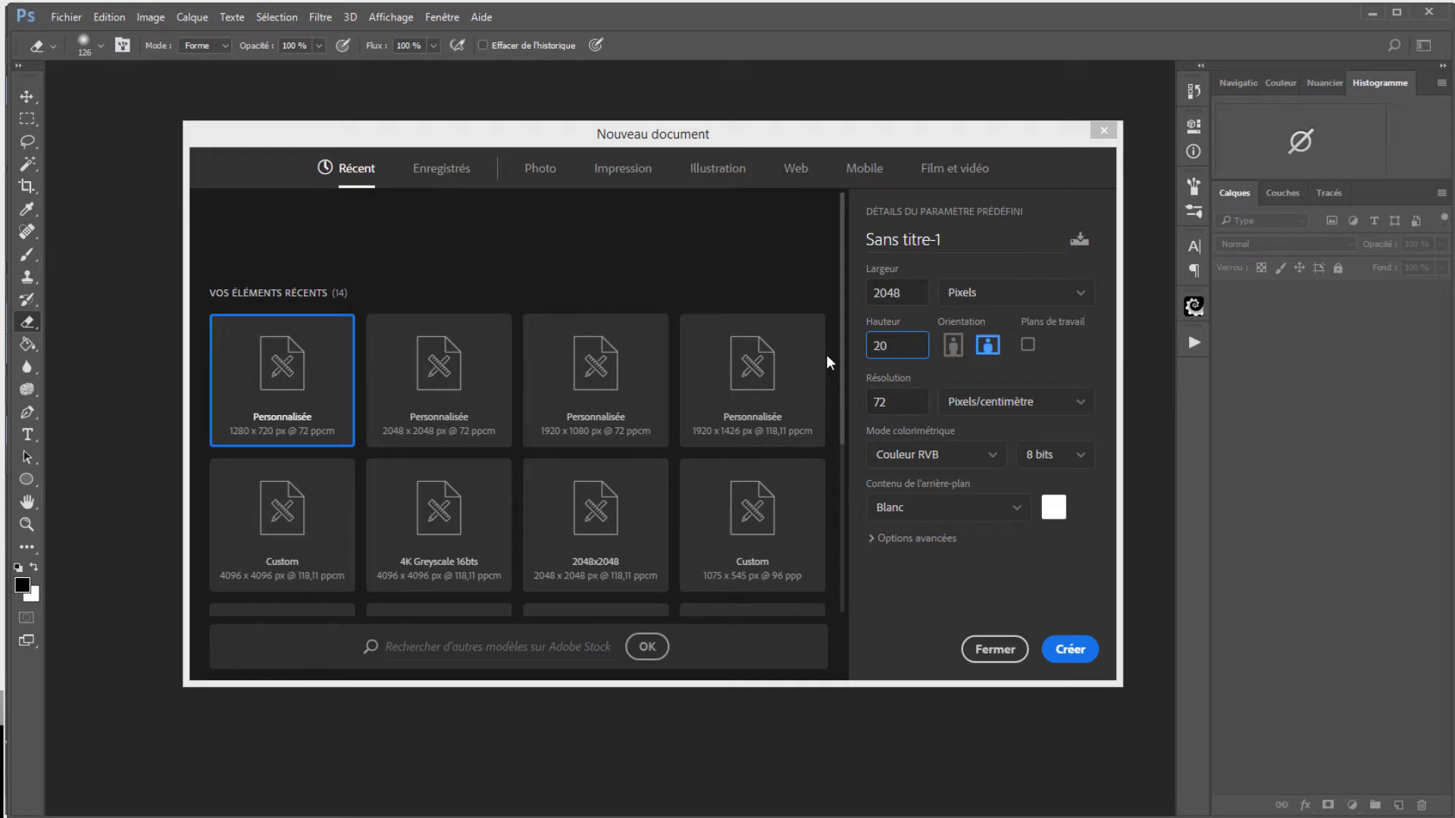
pyautogui.write('48')
# Step: Set the new document to 16-bit greyscale (Niveaux de gris) with a black (Noir) background and create it
pyautogui.click(930, 459)
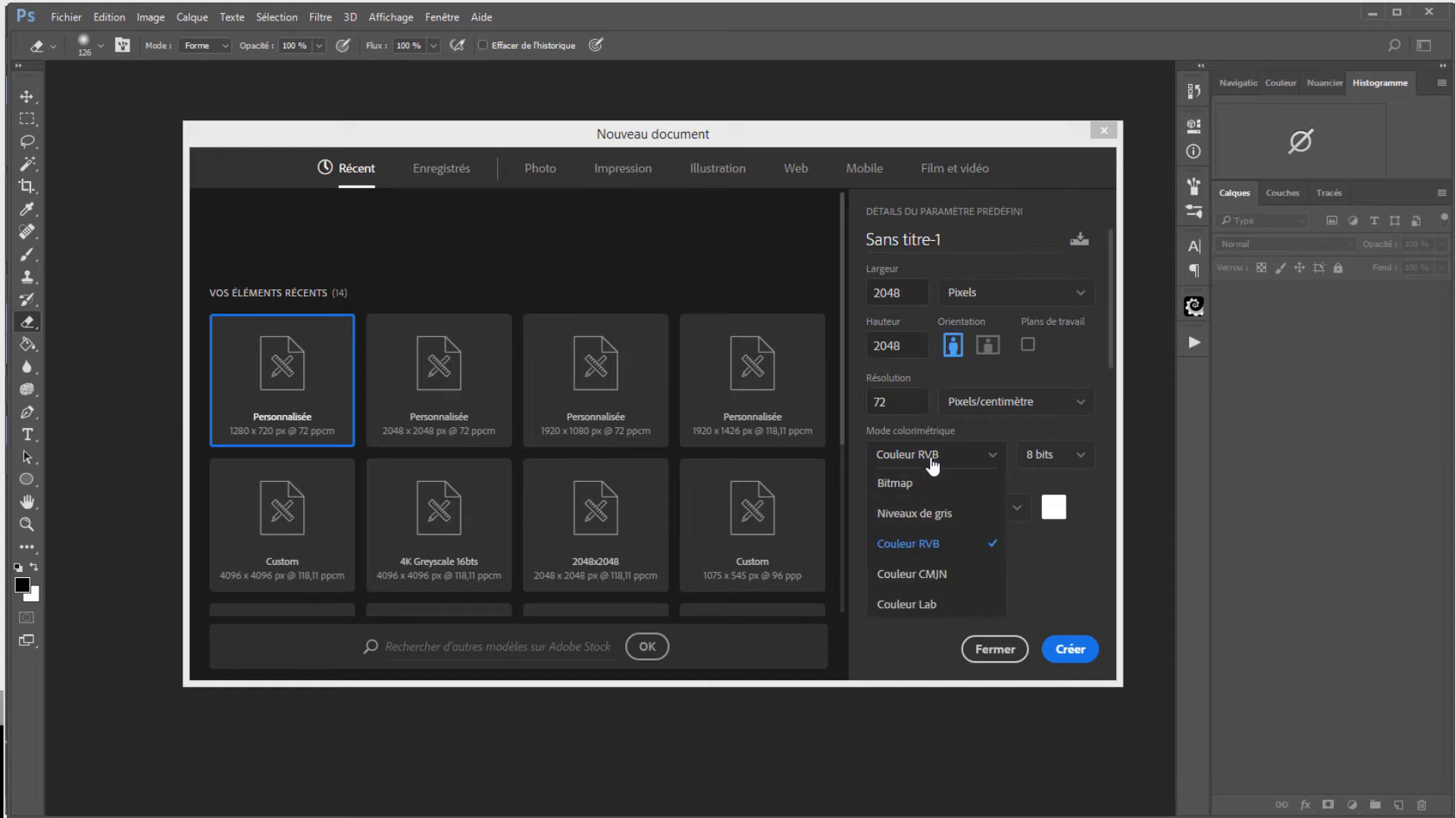
pyautogui.click(930, 515)
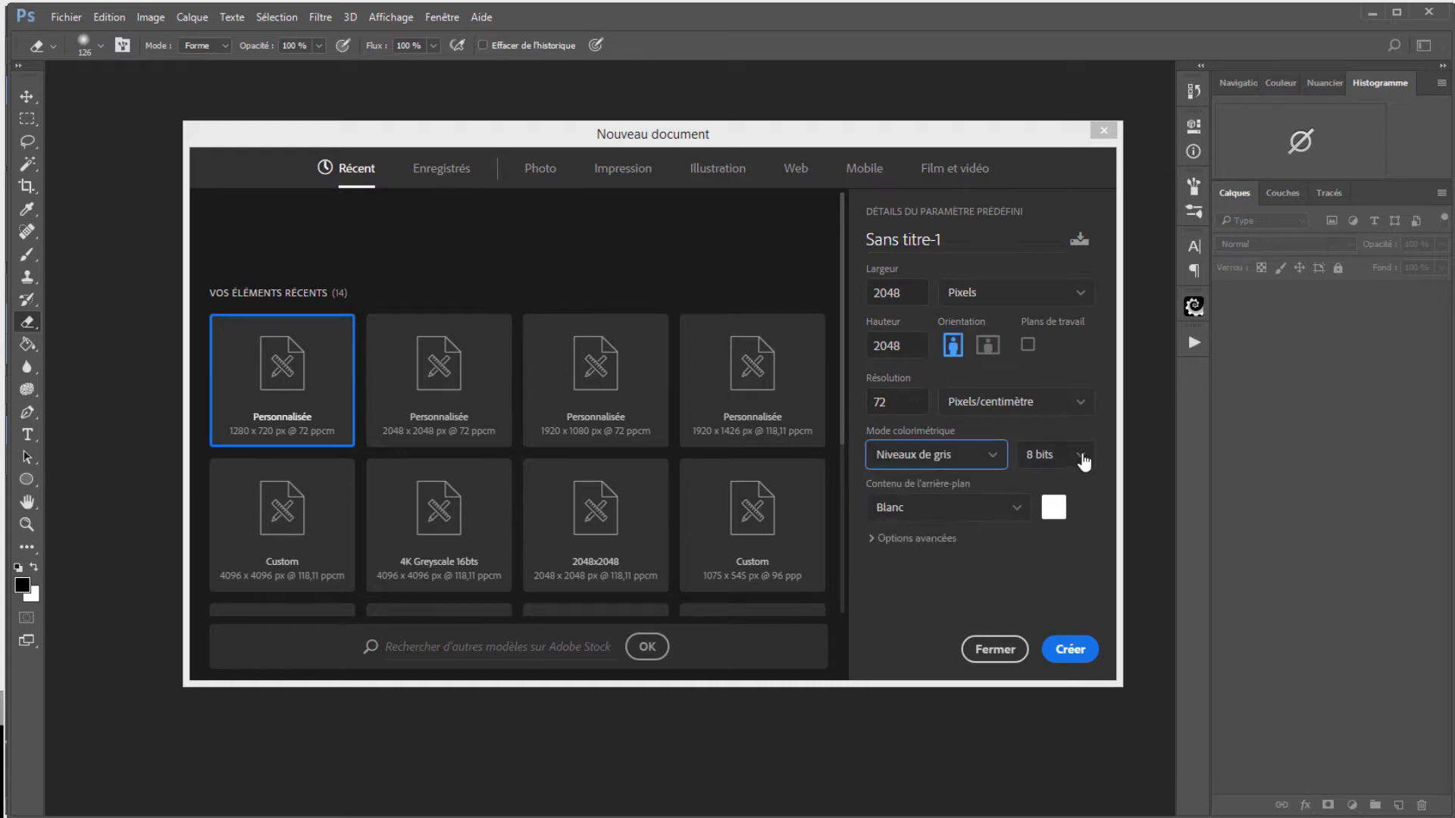
pyautogui.click(1068, 463)
pyautogui.click(1055, 515)
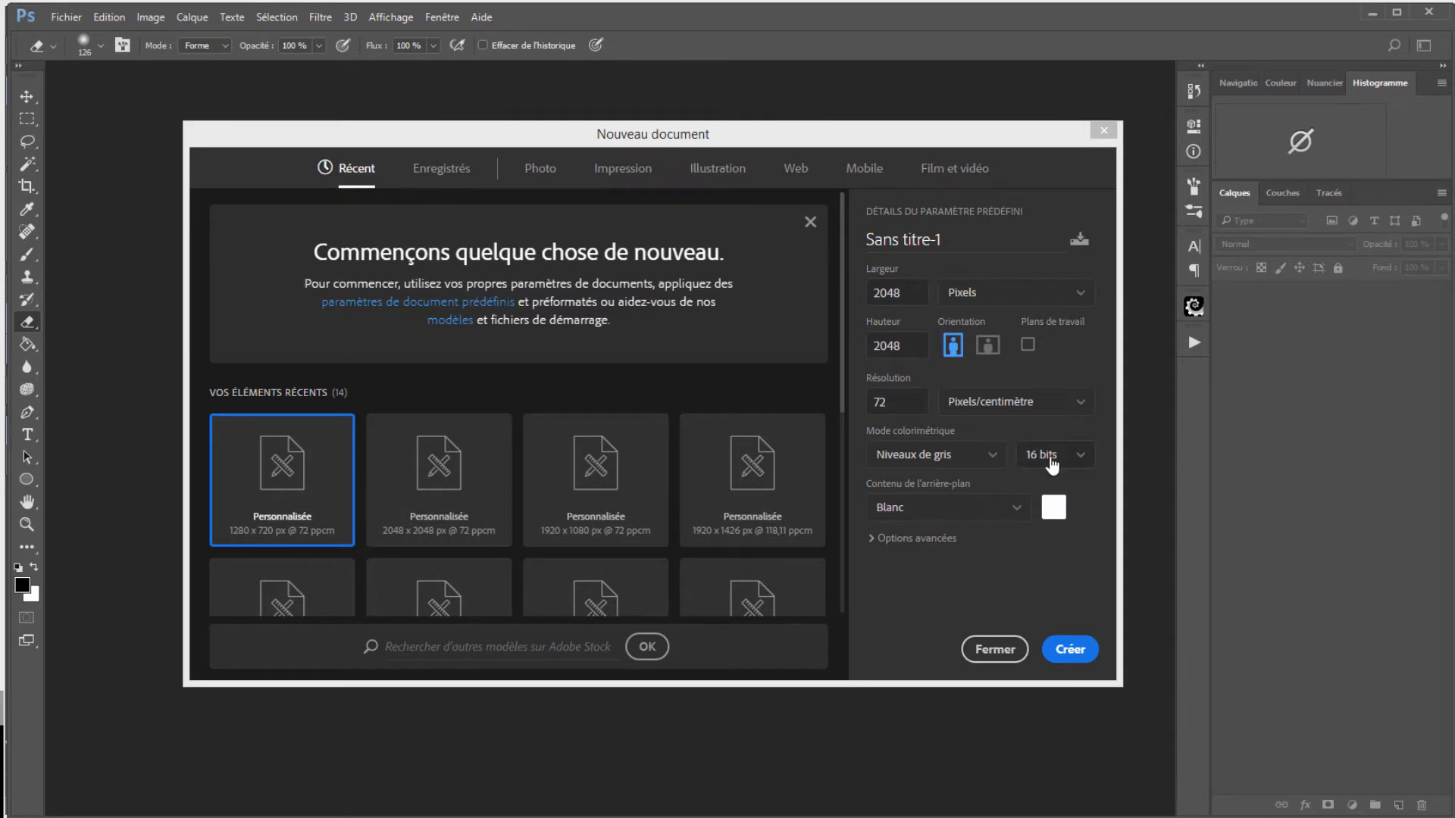
pyautogui.click(957, 520)
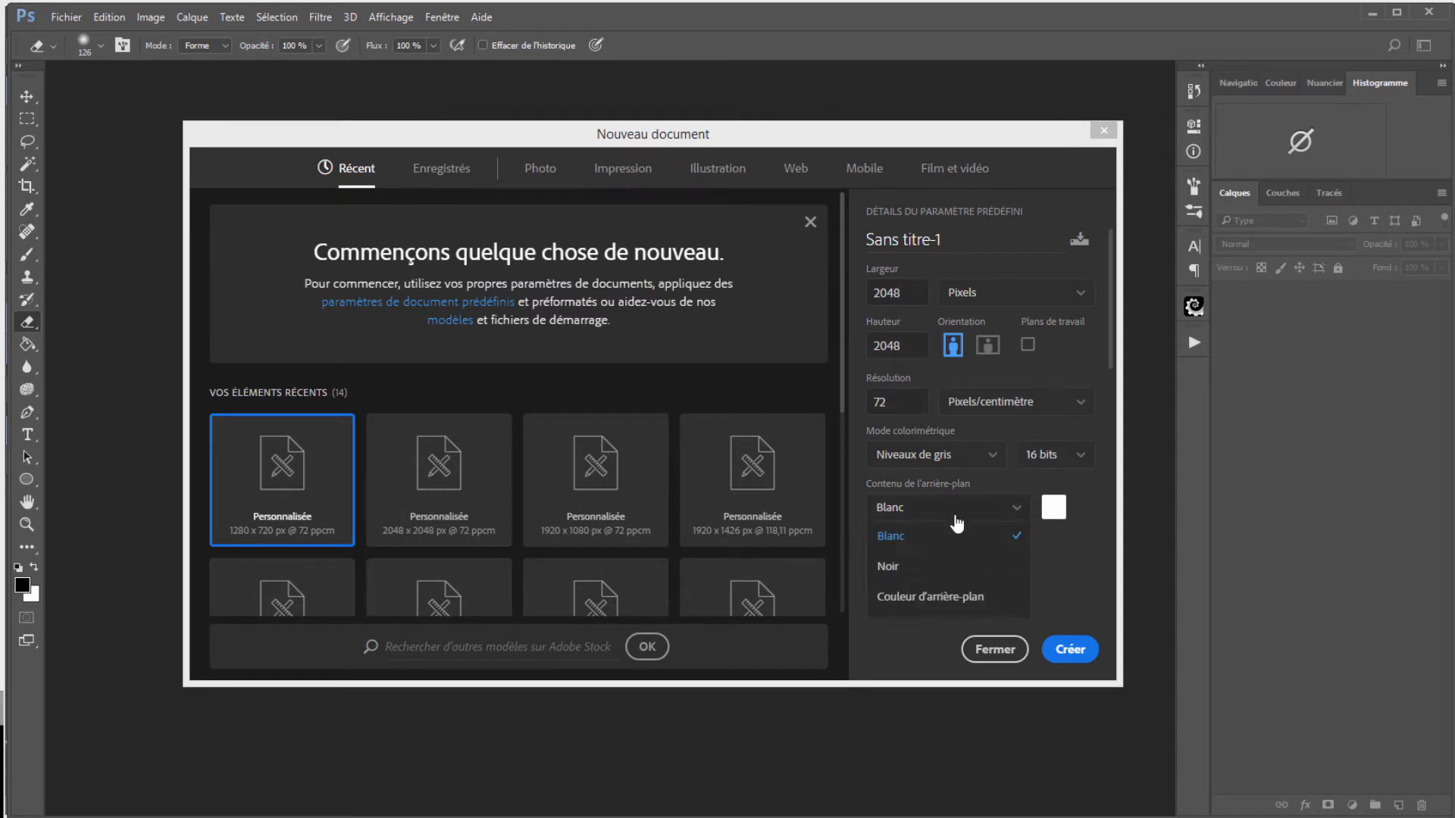
pyautogui.click(949, 580)
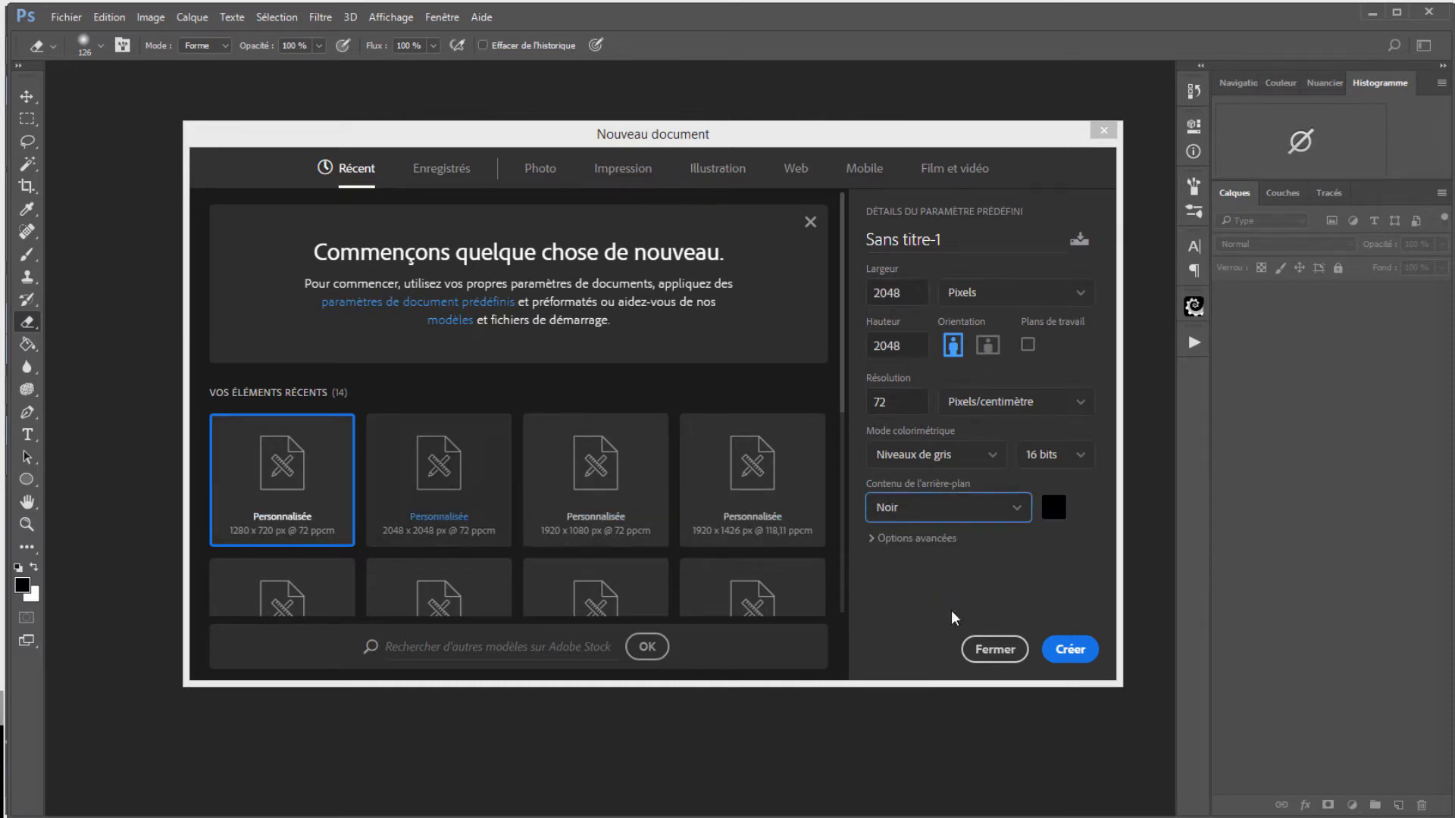
pyautogui.click(1076, 651)
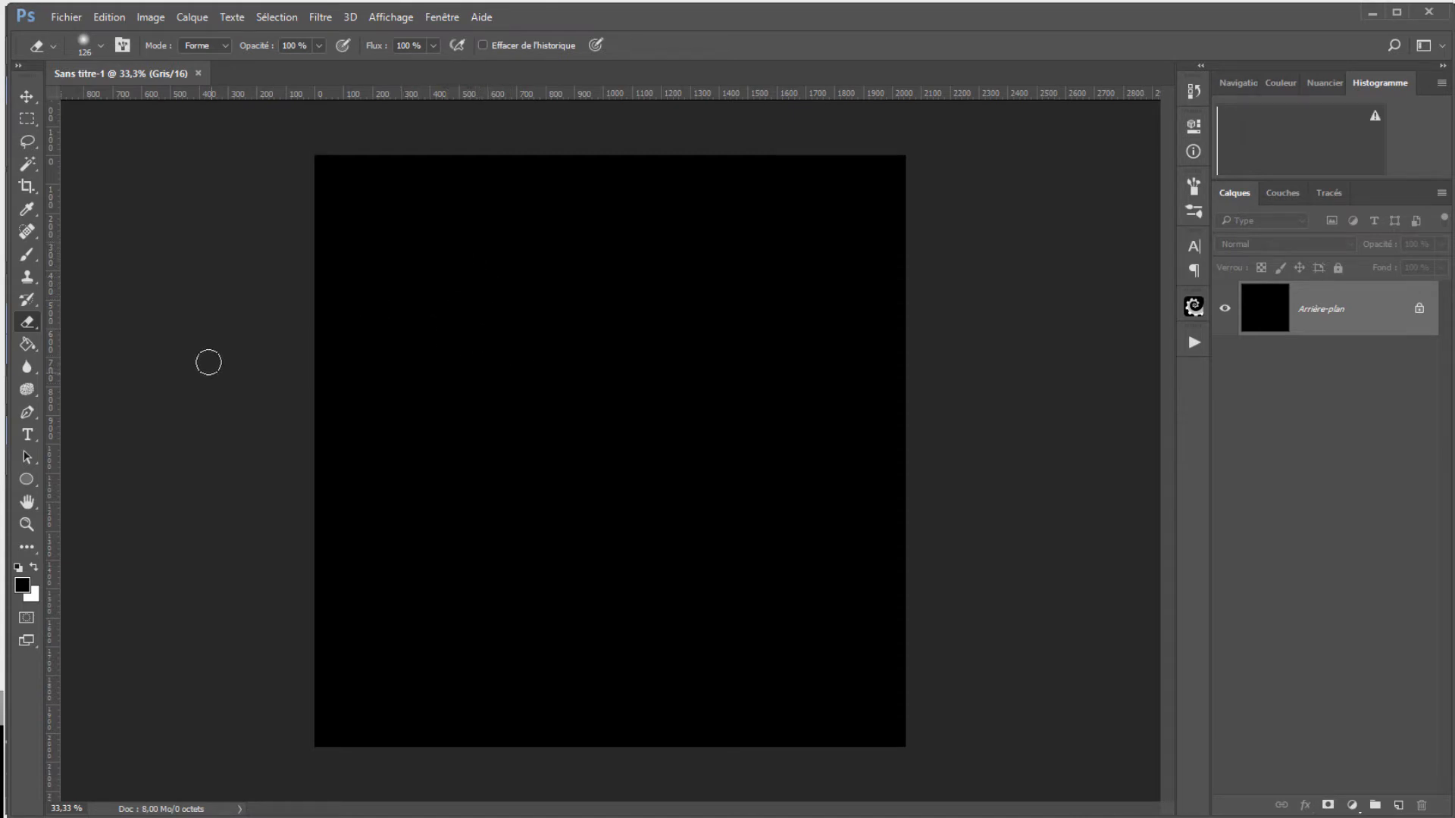
# Step: Draw a rounded rectangle about 727 by 493 px with a light grey fill in the canvas's upper-left area
pyautogui.click(27, 480)
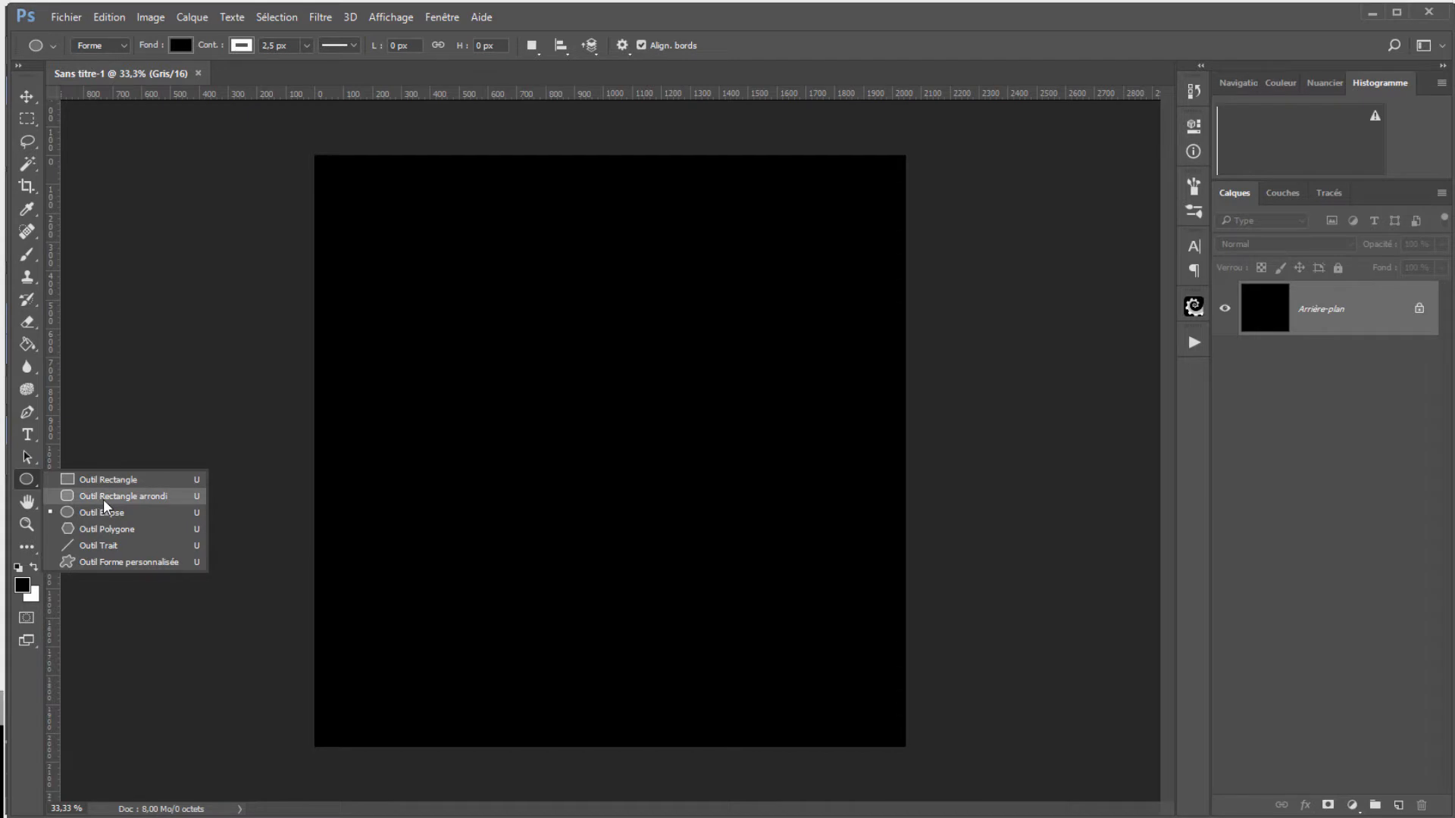
pyautogui.click(103, 497)
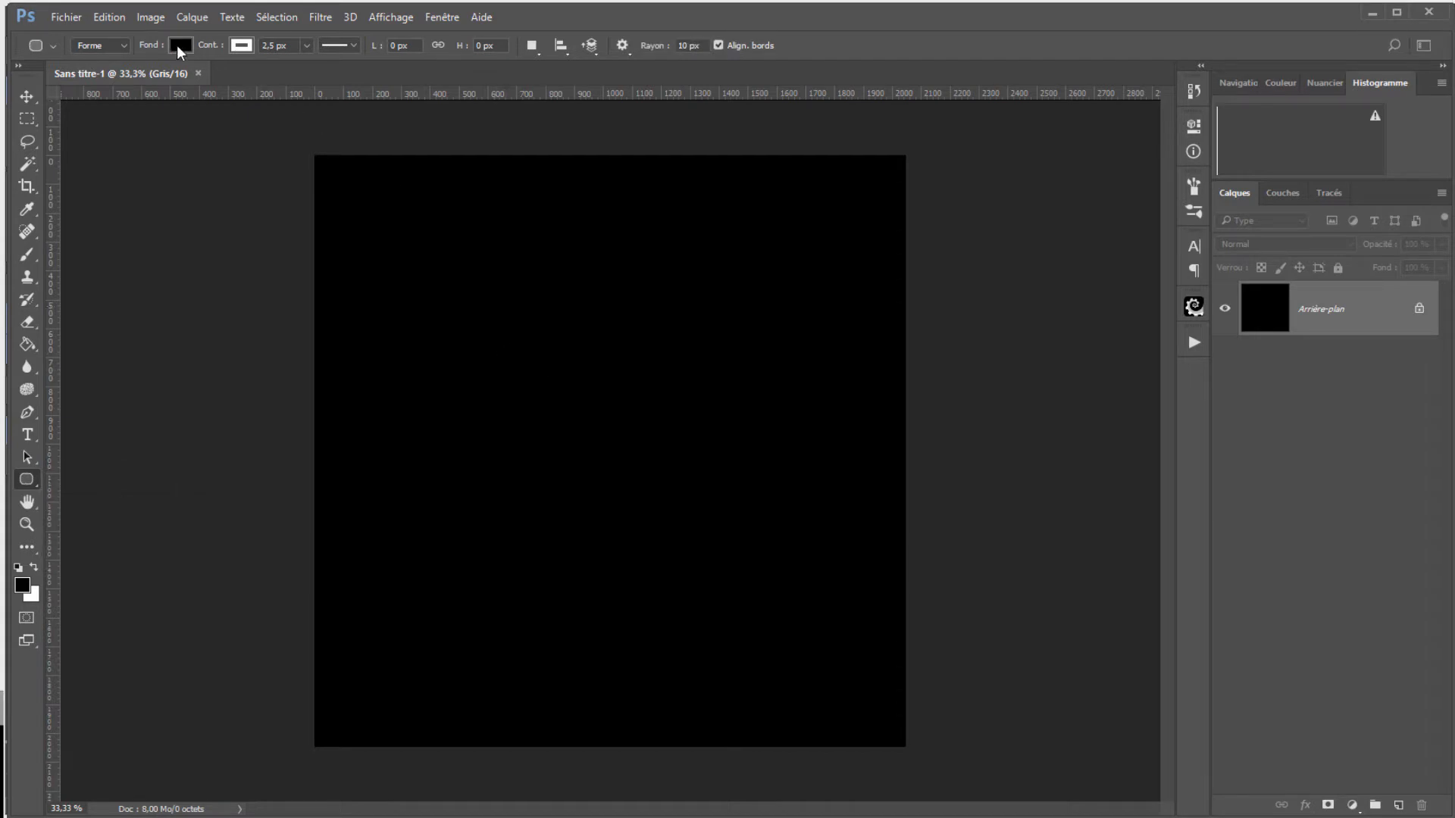
pyautogui.click(175, 44)
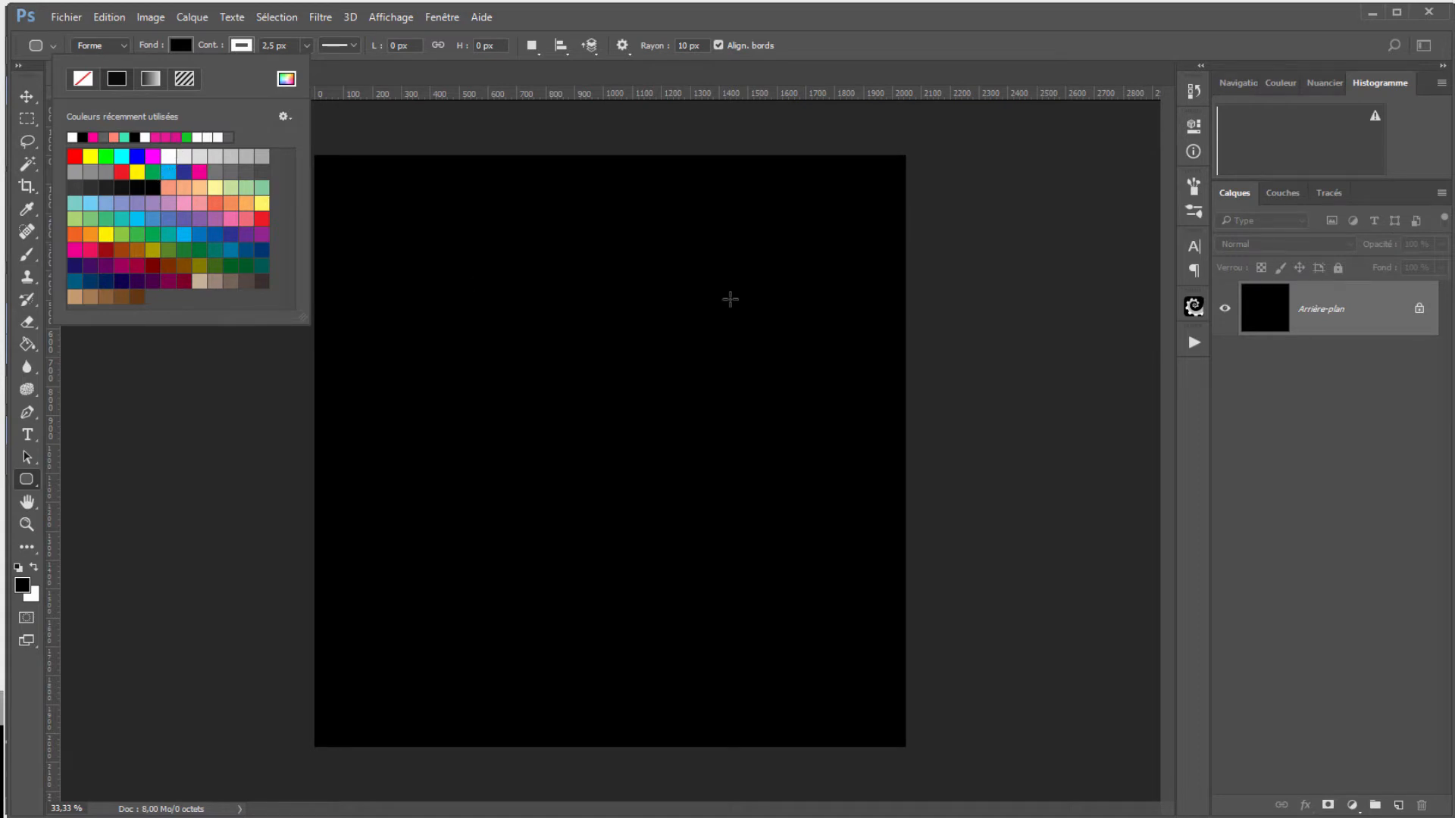
pyautogui.click(183, 156)
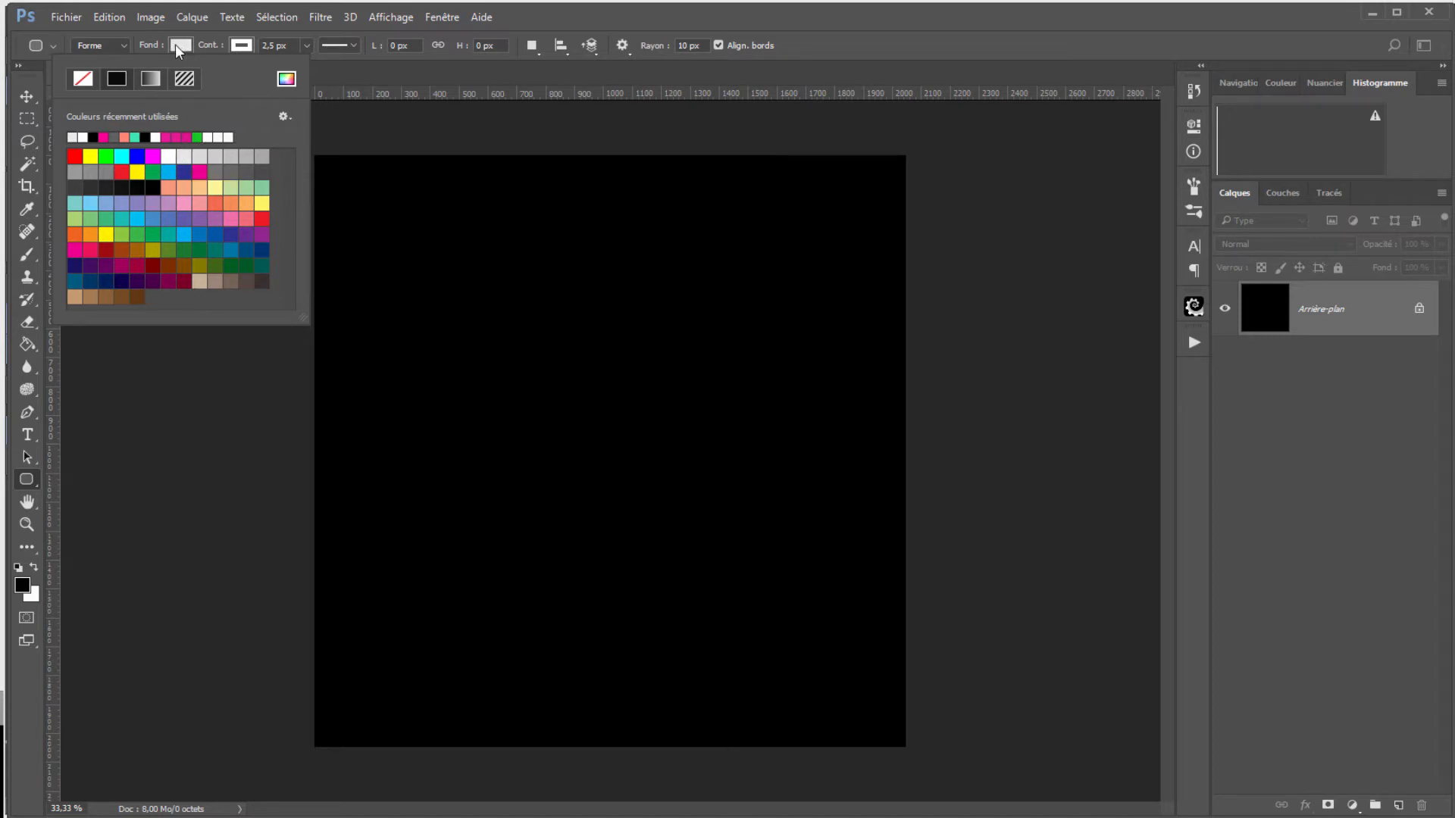
pyautogui.click(240, 45)
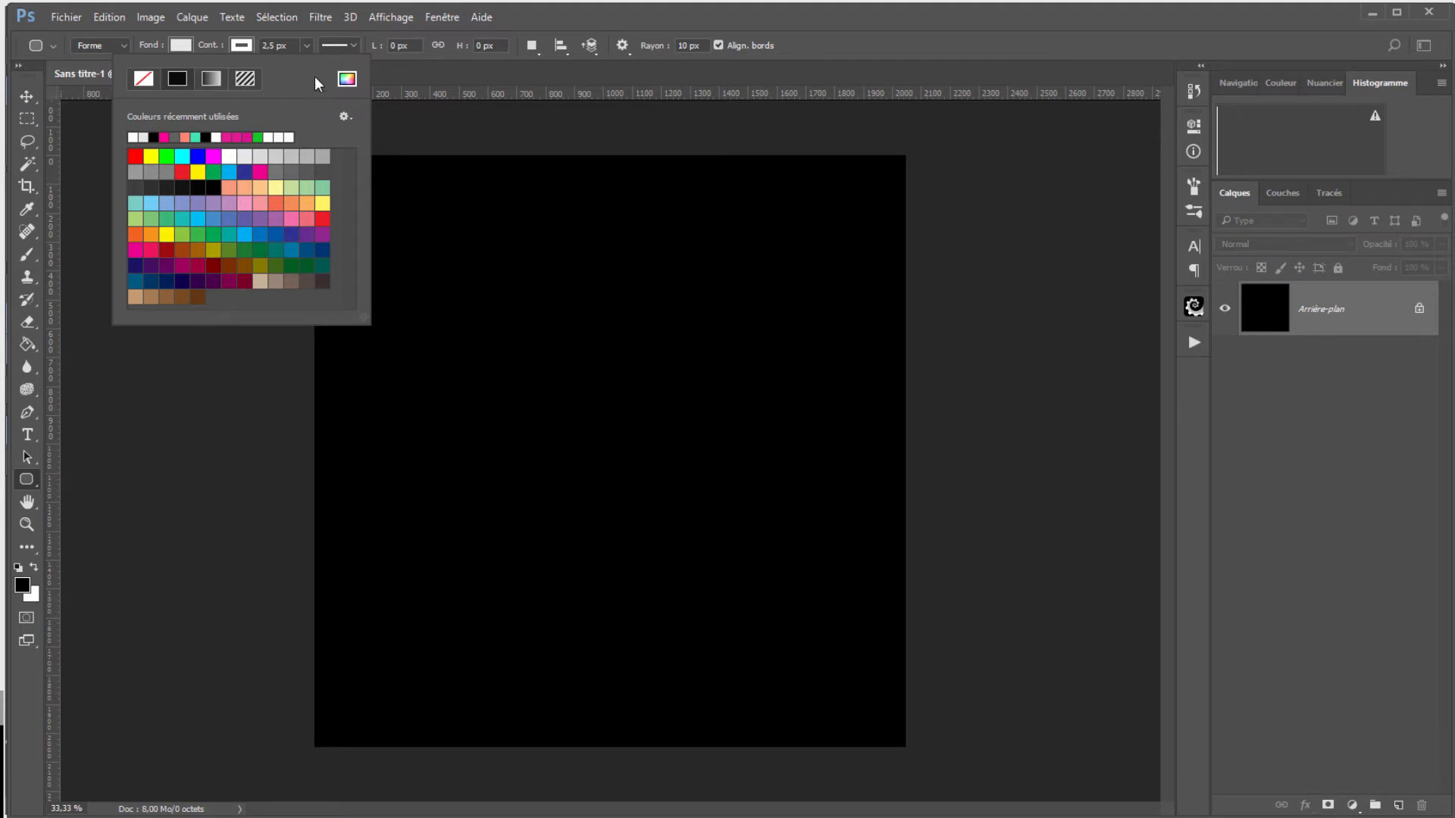
pyautogui.moveTo(337, 187); pyautogui.dragTo(547, 329)
pyautogui.hotkey('ctrl', '+')
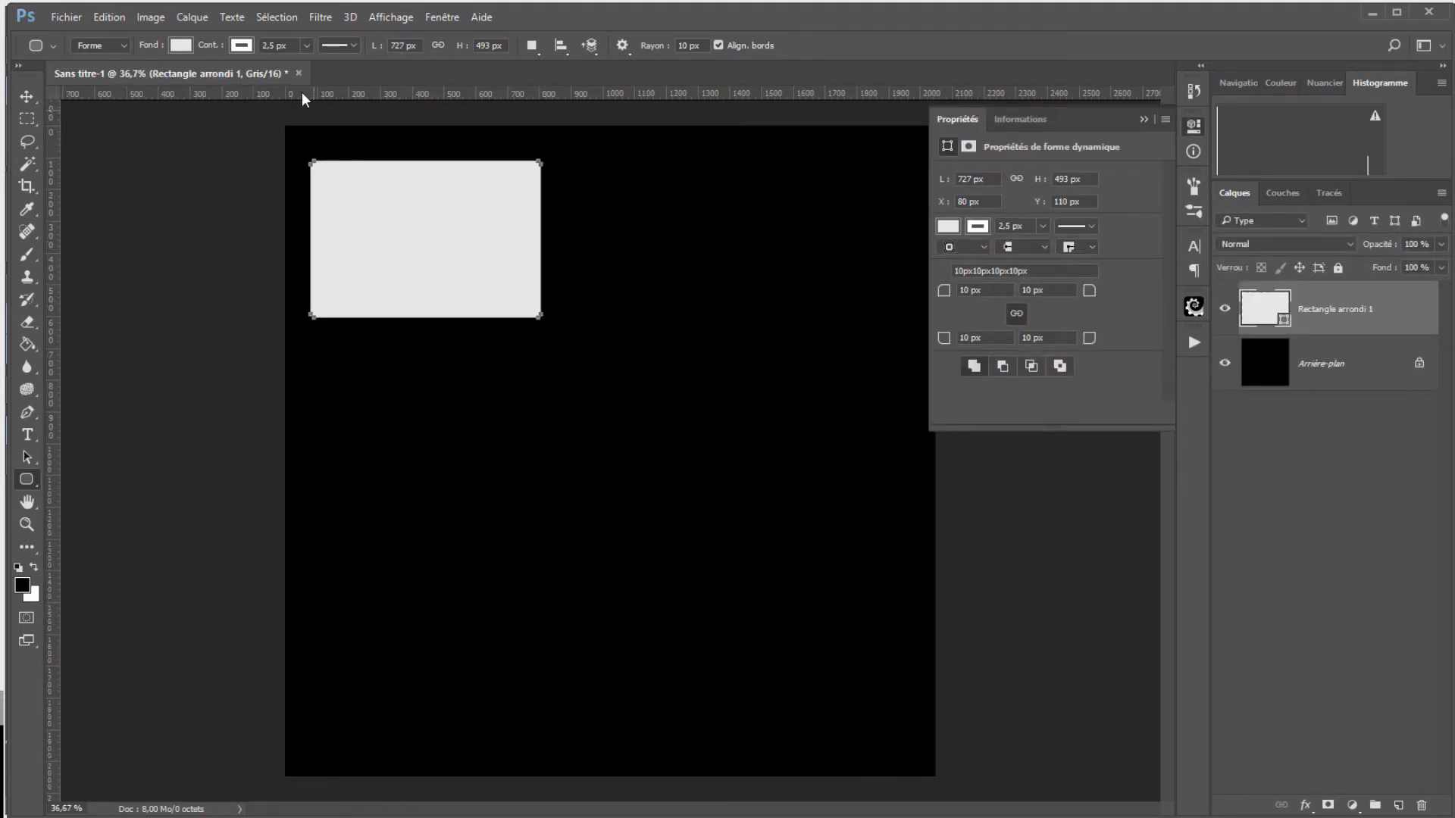
# Step: Thicken the rounded rectangle's white outline to about 44.65 px
pyautogui.click(307, 45)
pyautogui.moveTo(326, 65); pyautogui.dragTo(329, 66)
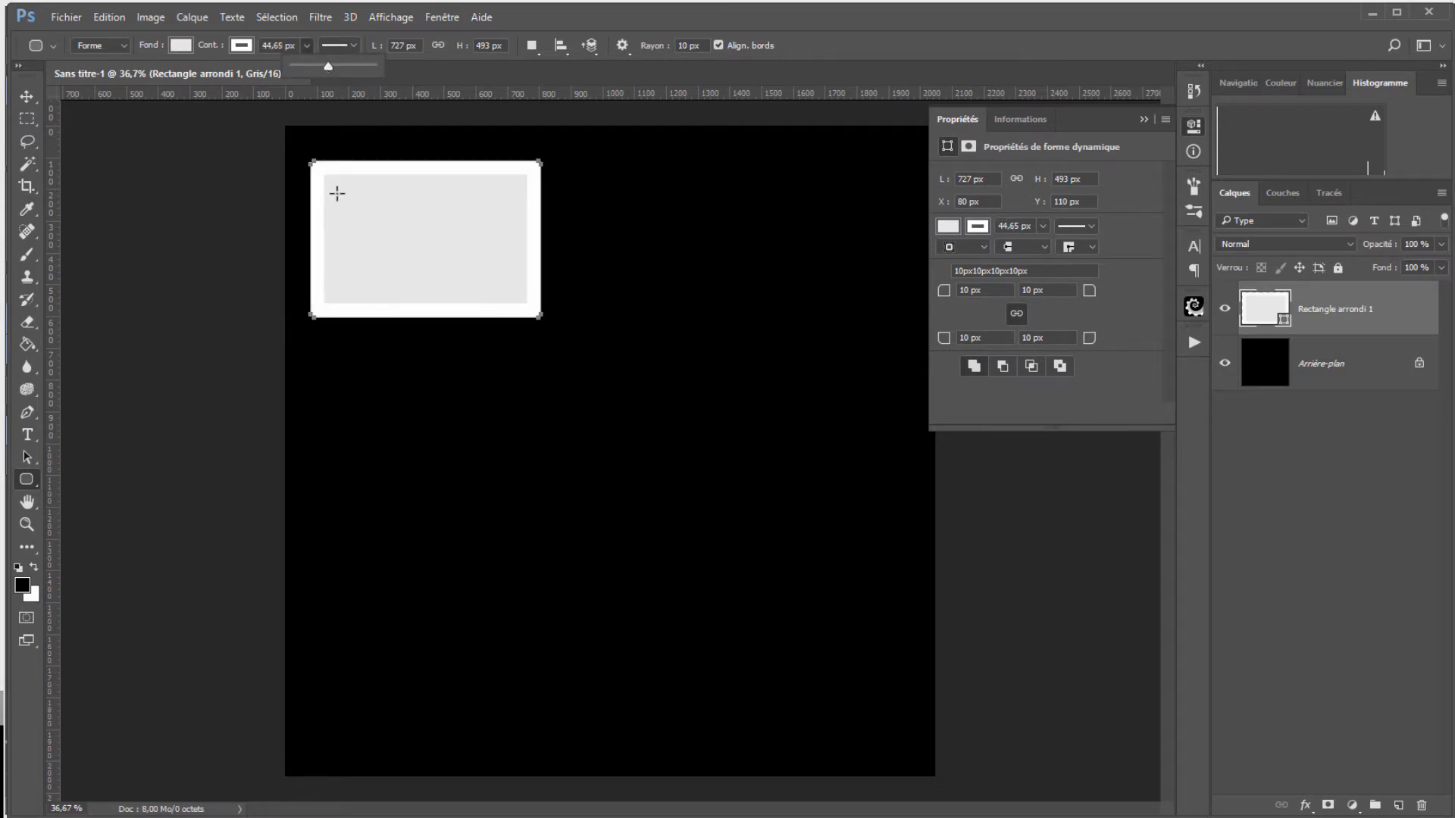
pyautogui.keyDown('alt'); pyautogui.scroll(2, 337, 188); pyautogui.keyUp('alt')
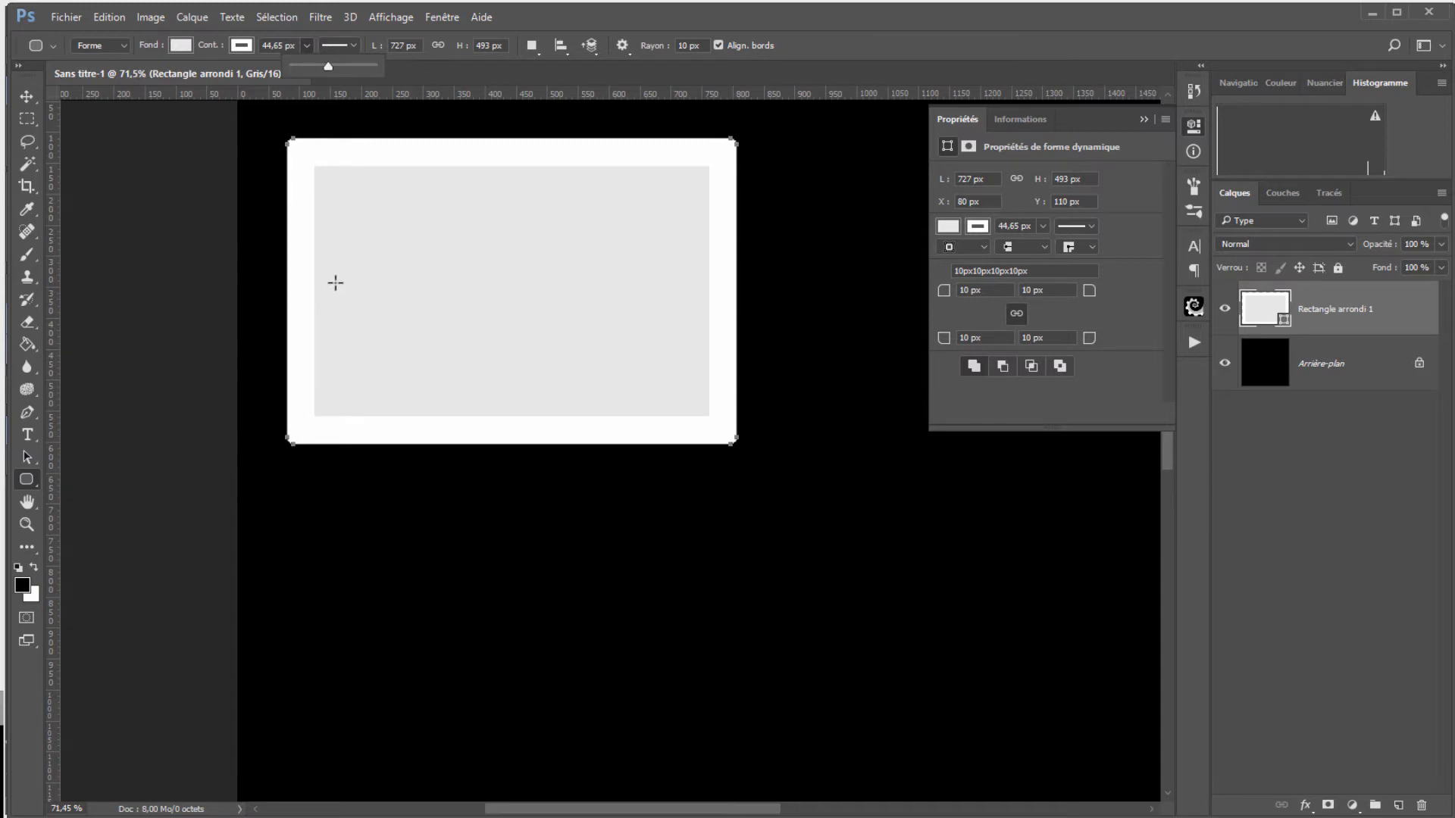
pyautogui.keyDown('alt'); pyautogui.scroll(-3, 376, 240); pyautogui.keyUp('alt')
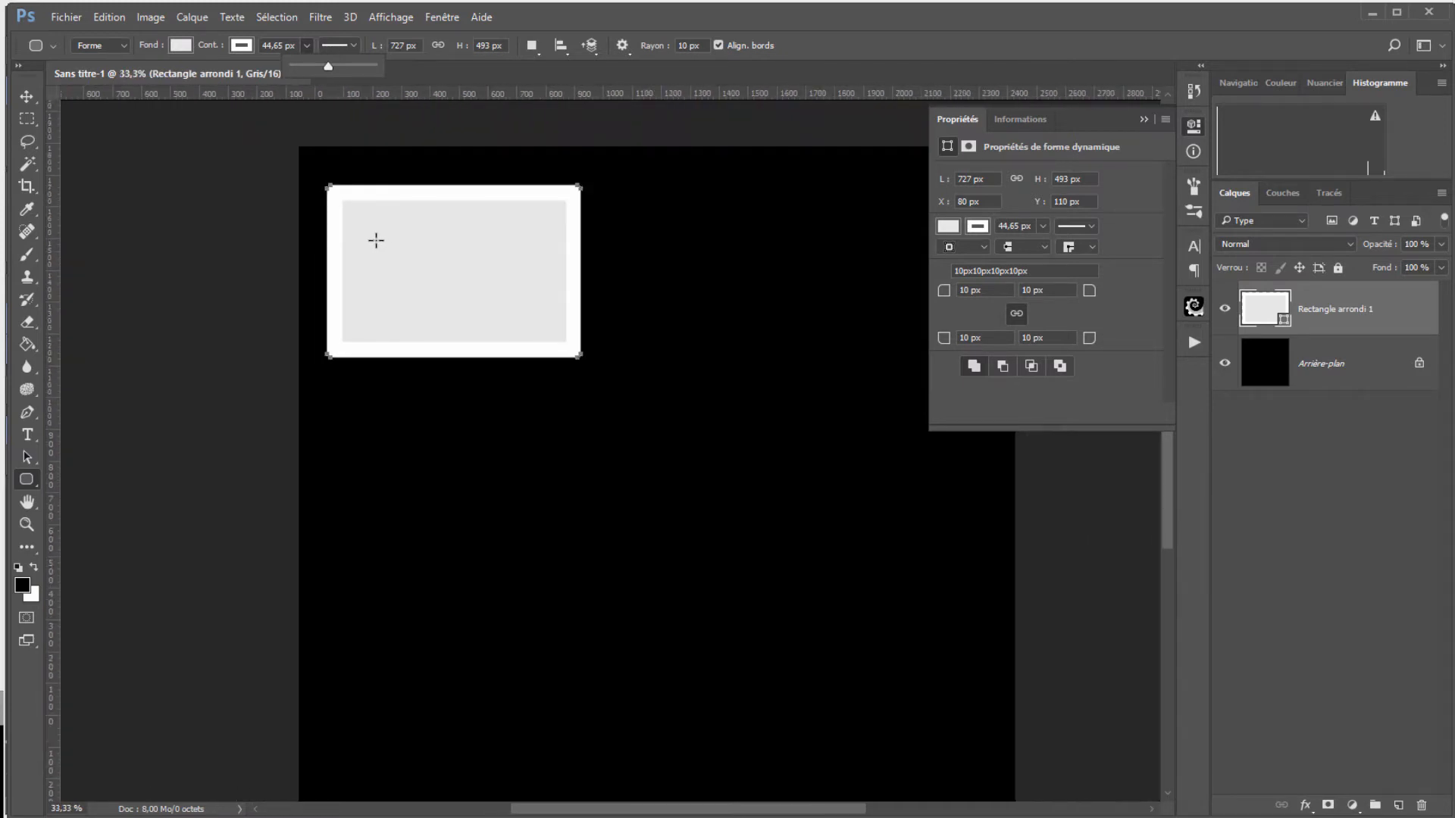
pyautogui.keyDown('alt'); pyautogui.scroll(-1, 376, 240); pyautogui.keyUp('alt')
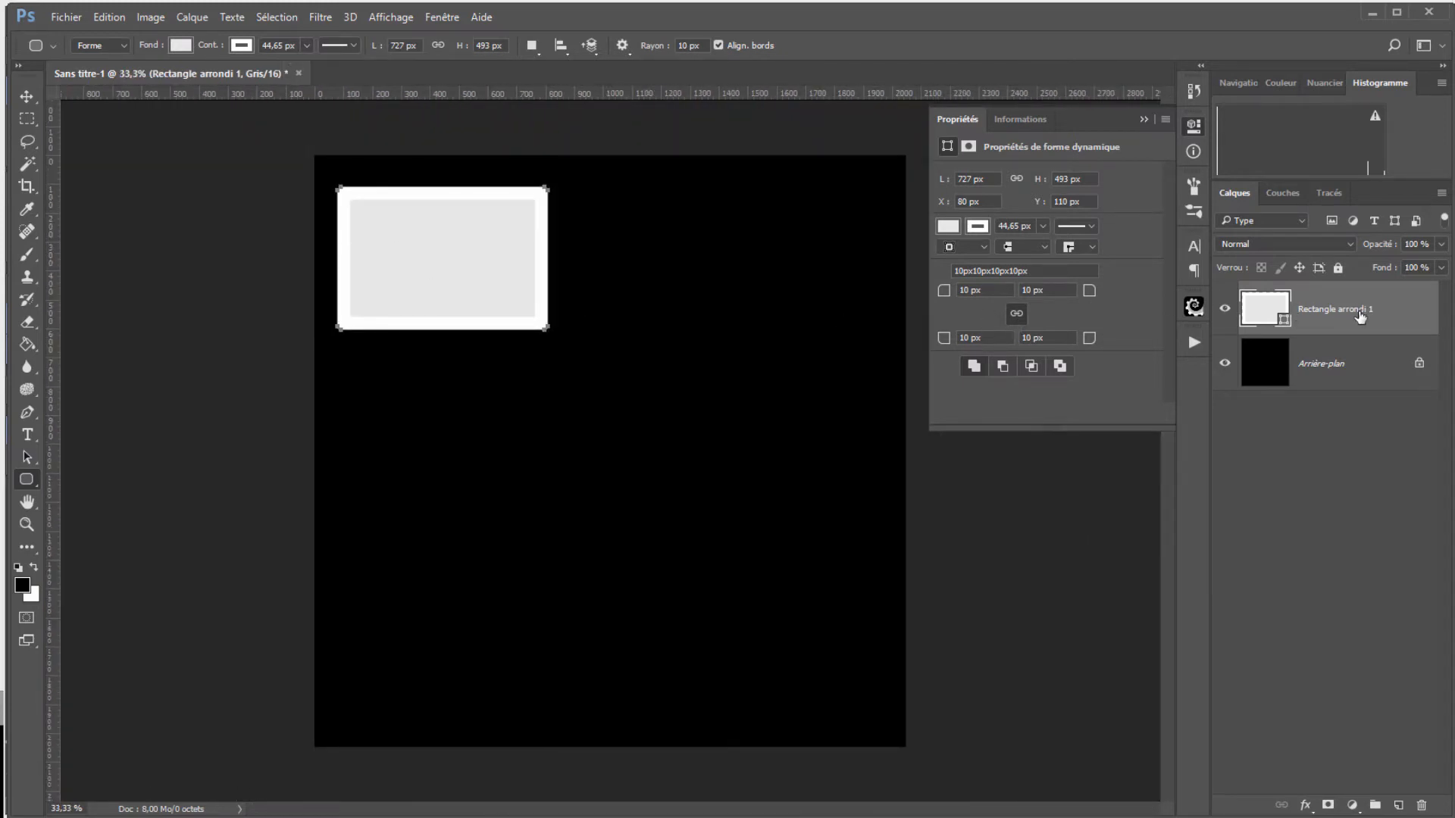
# Step: Duplicate the rounded rectangle and place the copy right of the canvas centre, at about X 1108, Y 713 px
pyautogui.hotkey('ctrl', 'j')
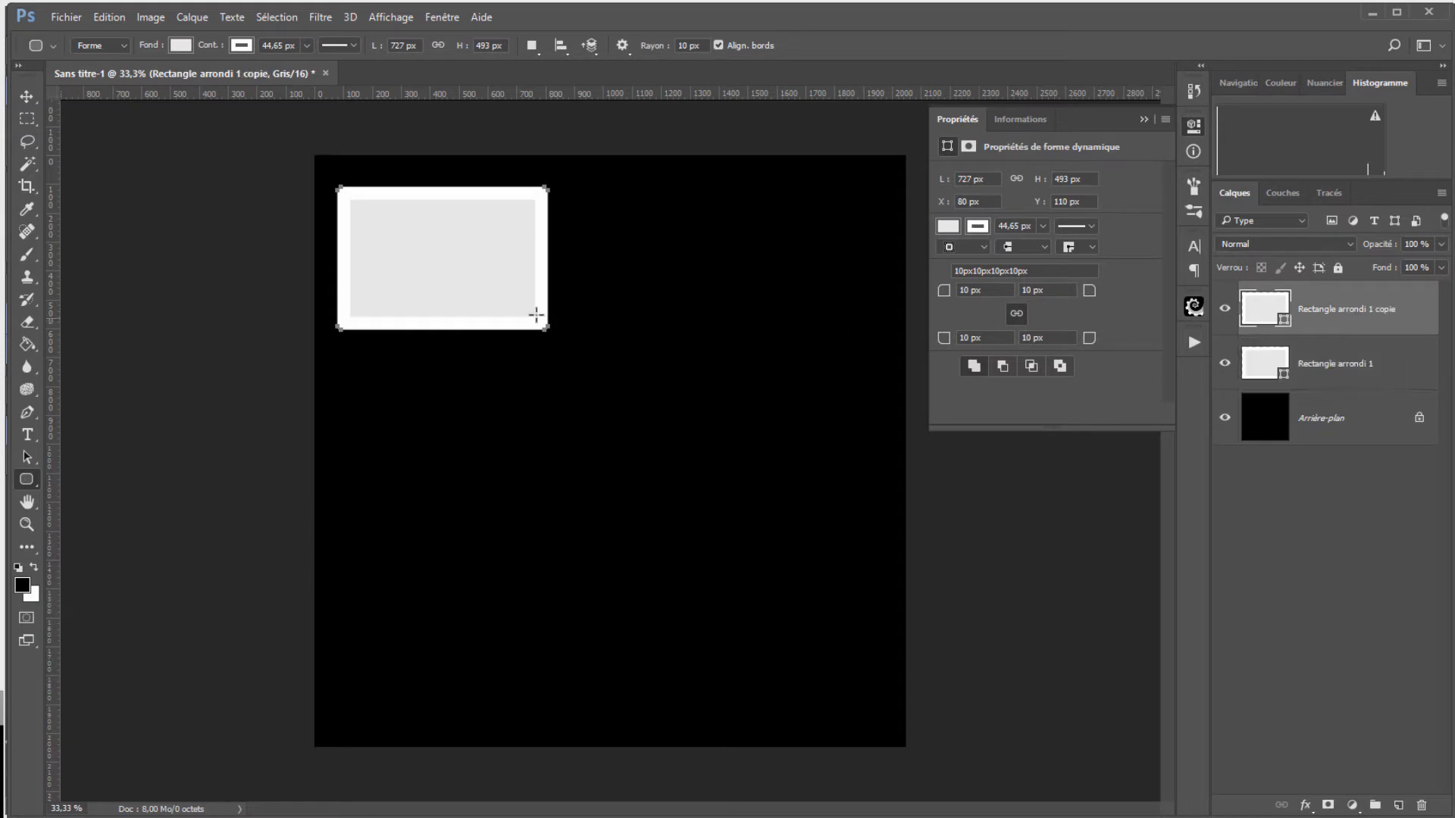
pyautogui.press('v')
pyautogui.moveTo(412, 280); pyautogui.dragTo(716, 454)
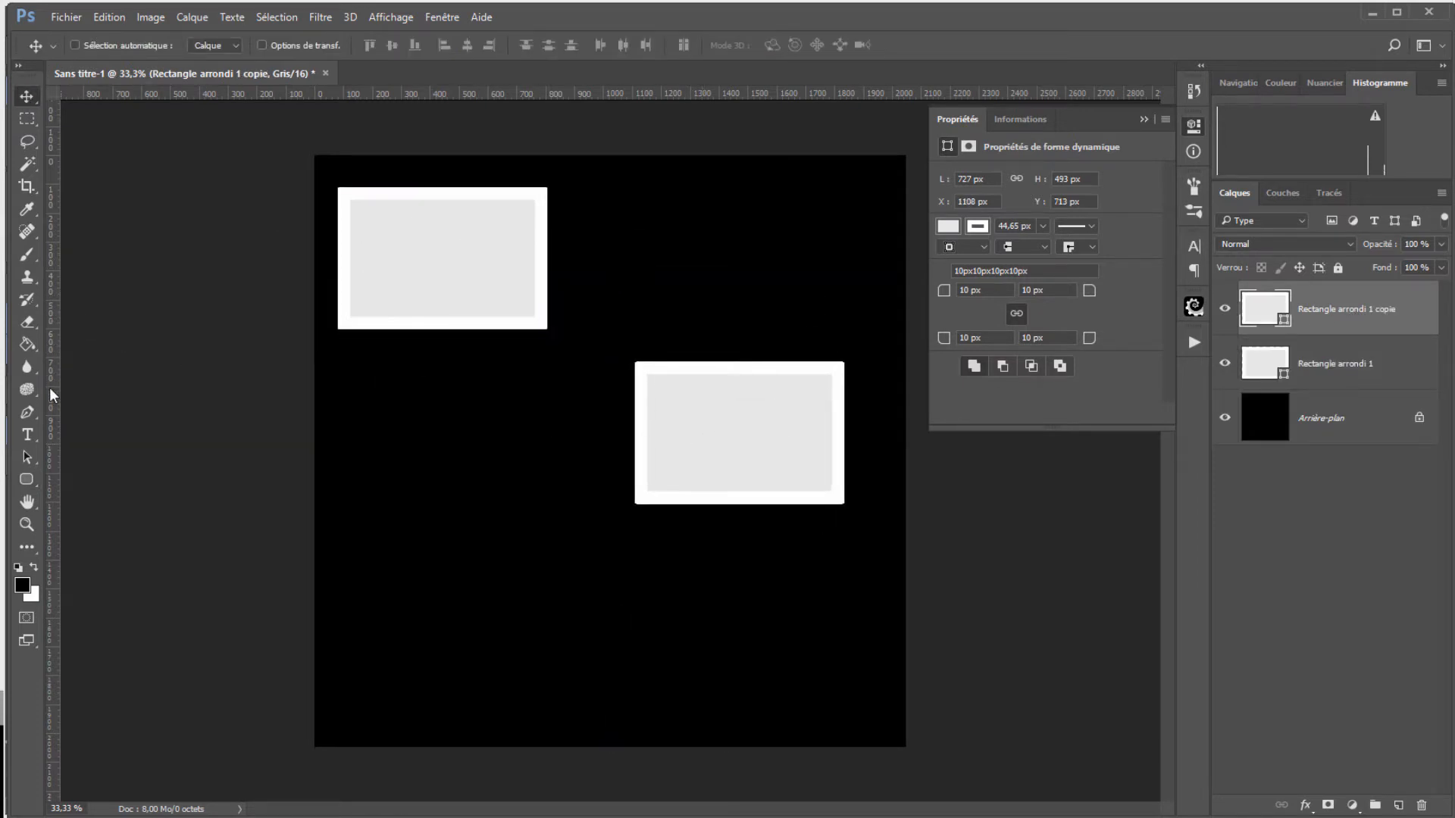
# Step: Free-transform the copied rectangle into a wider, flatter panel about 949 by 370 px
pyautogui.press('m')
pyautogui.rightClick(708, 459)
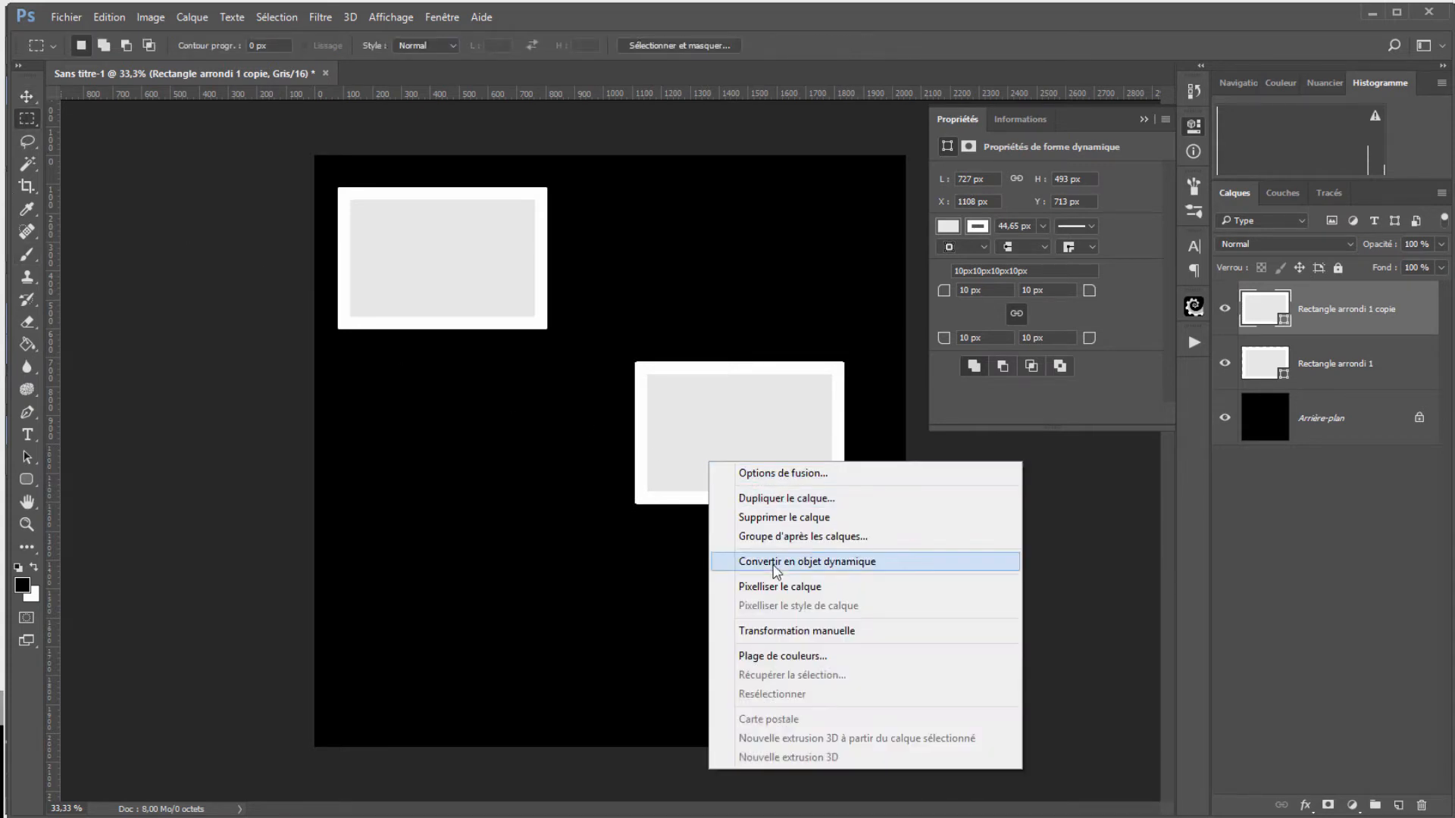
pyautogui.click(770, 631)
pyautogui.moveTo(739, 363); pyautogui.dragTo(739, 396)
pyautogui.moveTo(635, 450); pyautogui.dragTo(571, 450)
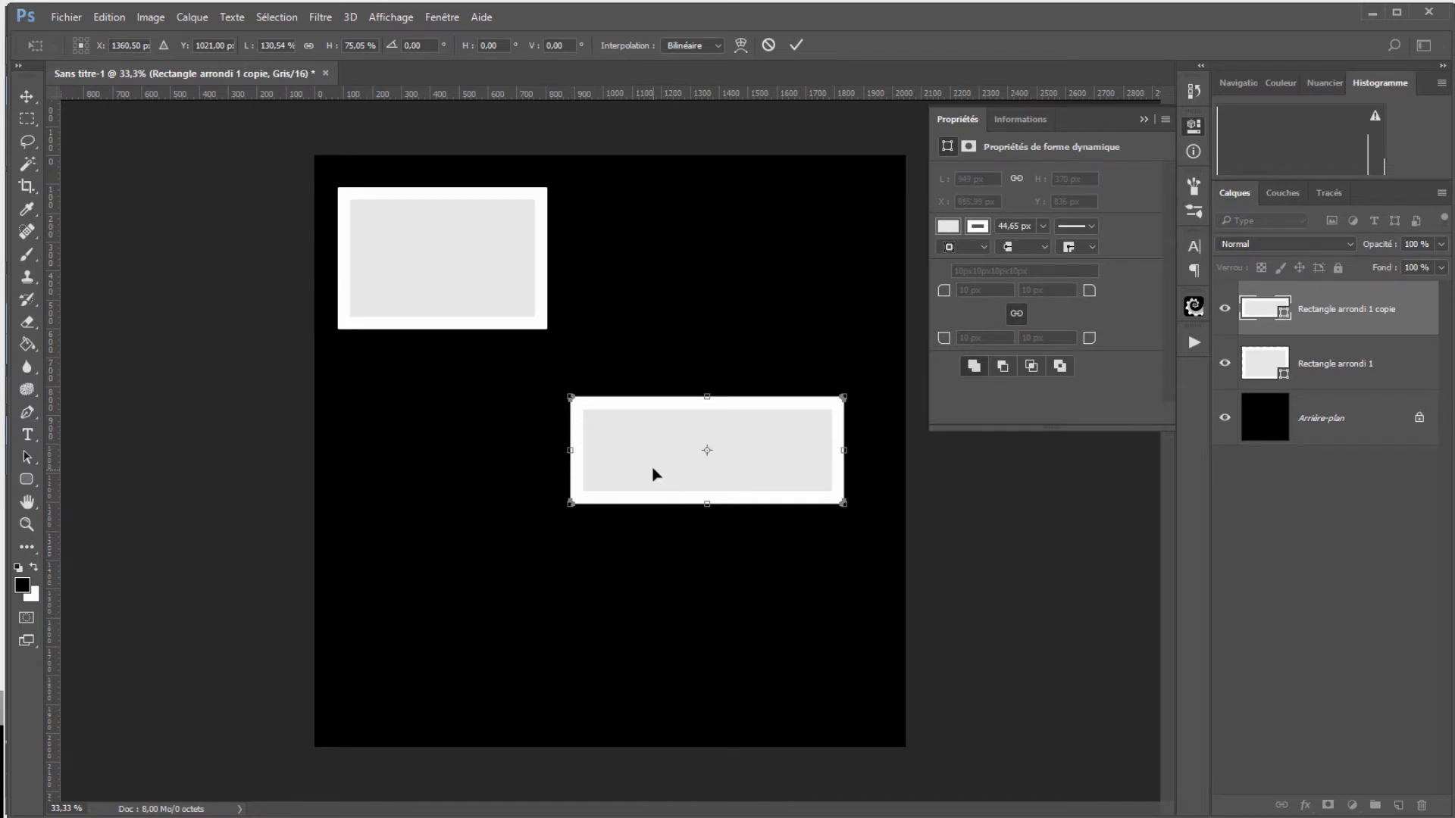
pyautogui.press('Return')
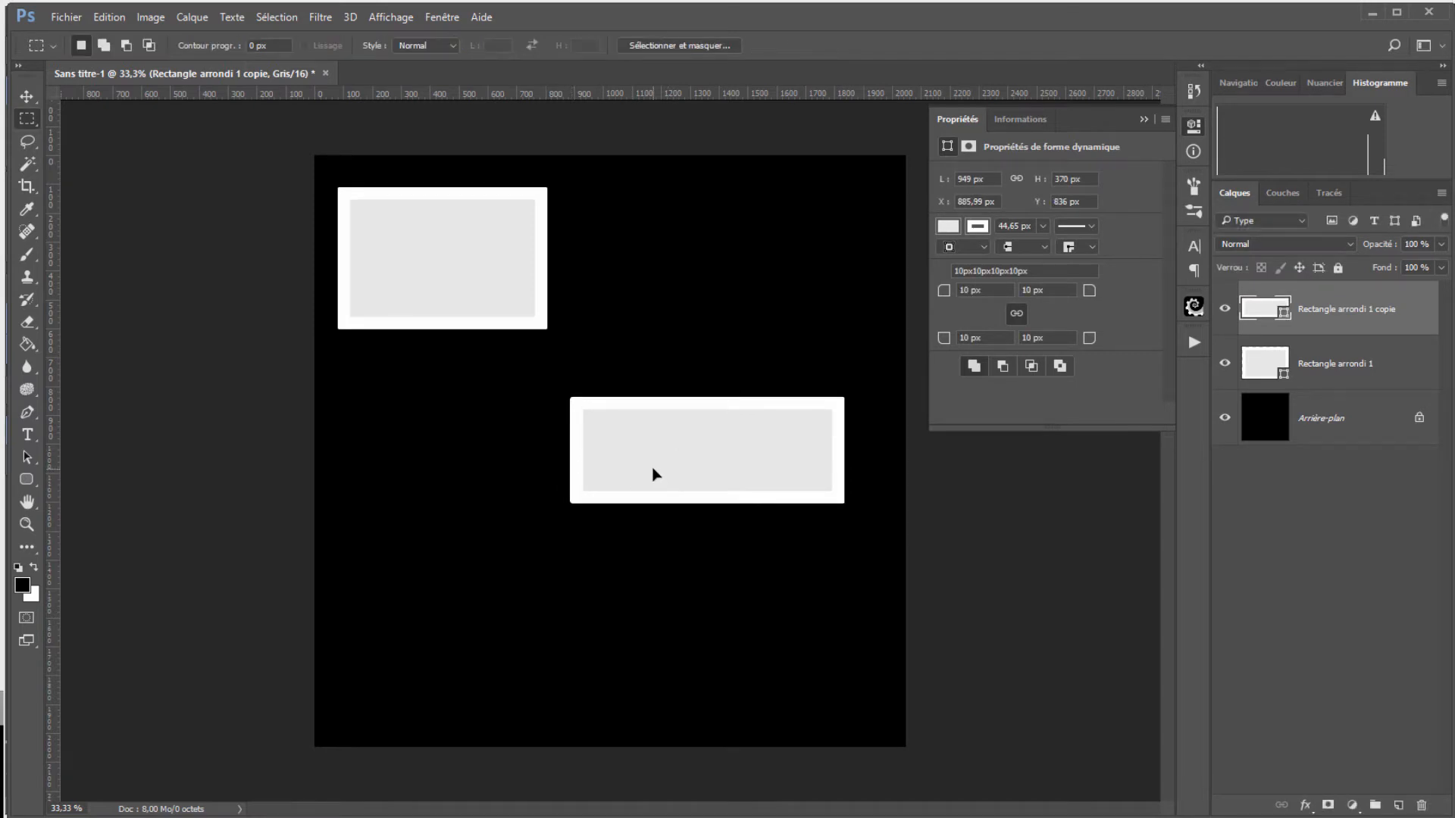
# Step: Duplicate the wide panel, move the copy to the canvas's lower-left area and narrow it to about 481 px wide
pyautogui.hotkey('ctrl', 'j')
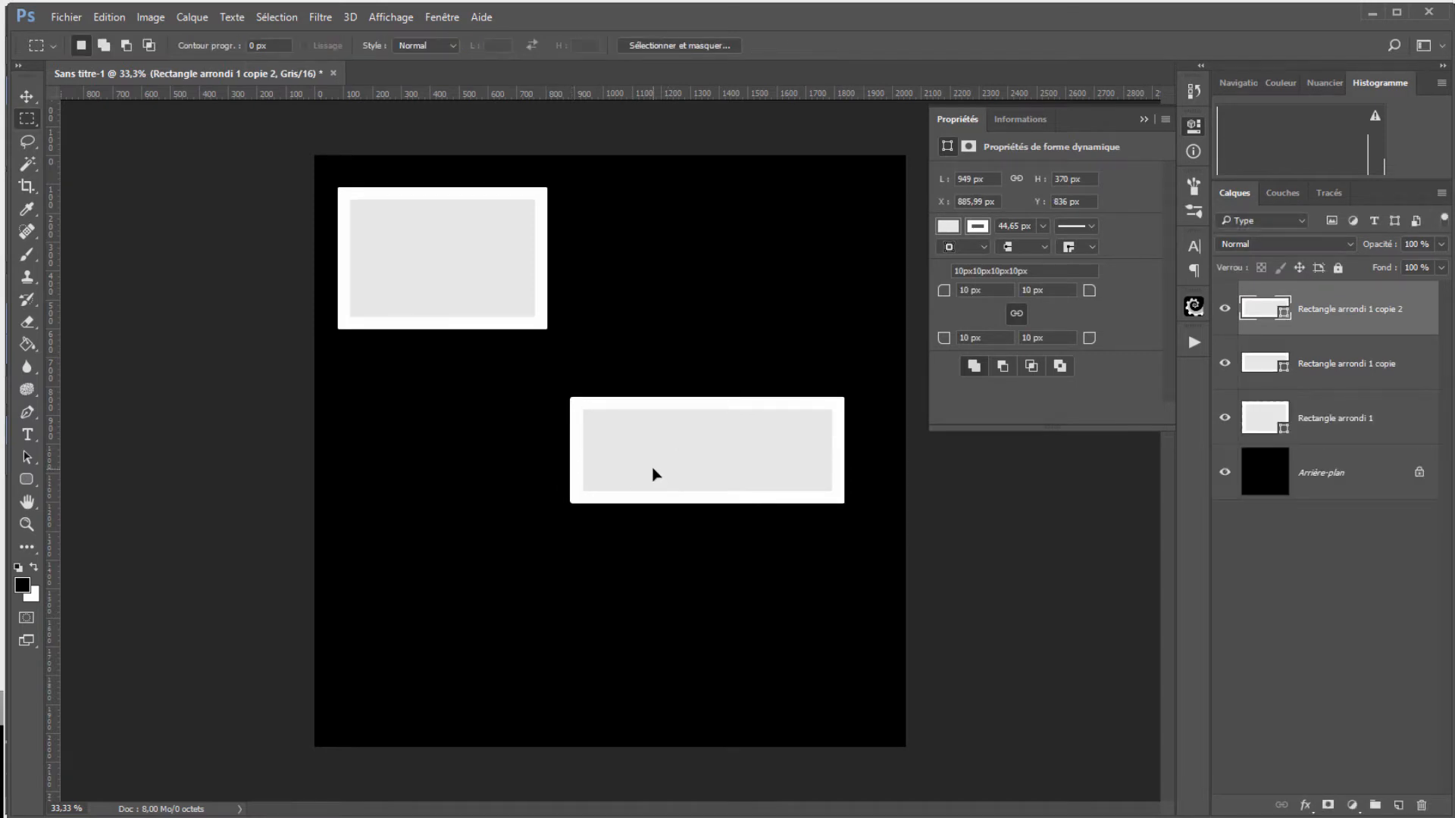
pyautogui.click(26, 96)
pyautogui.moveTo(639, 480); pyautogui.dragTo(400, 612)
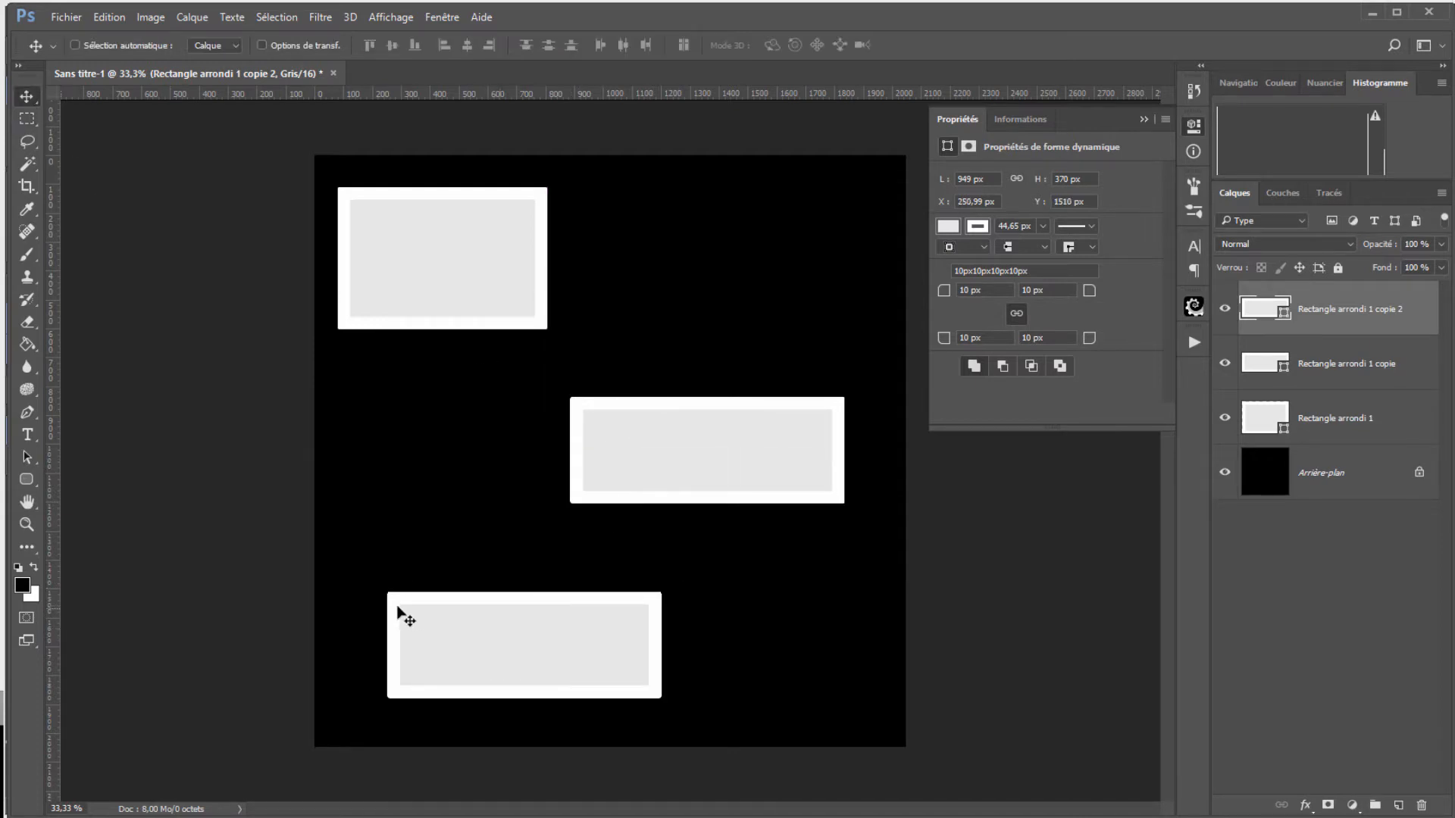
pyautogui.click(26, 119)
pyautogui.rightClick(493, 677)
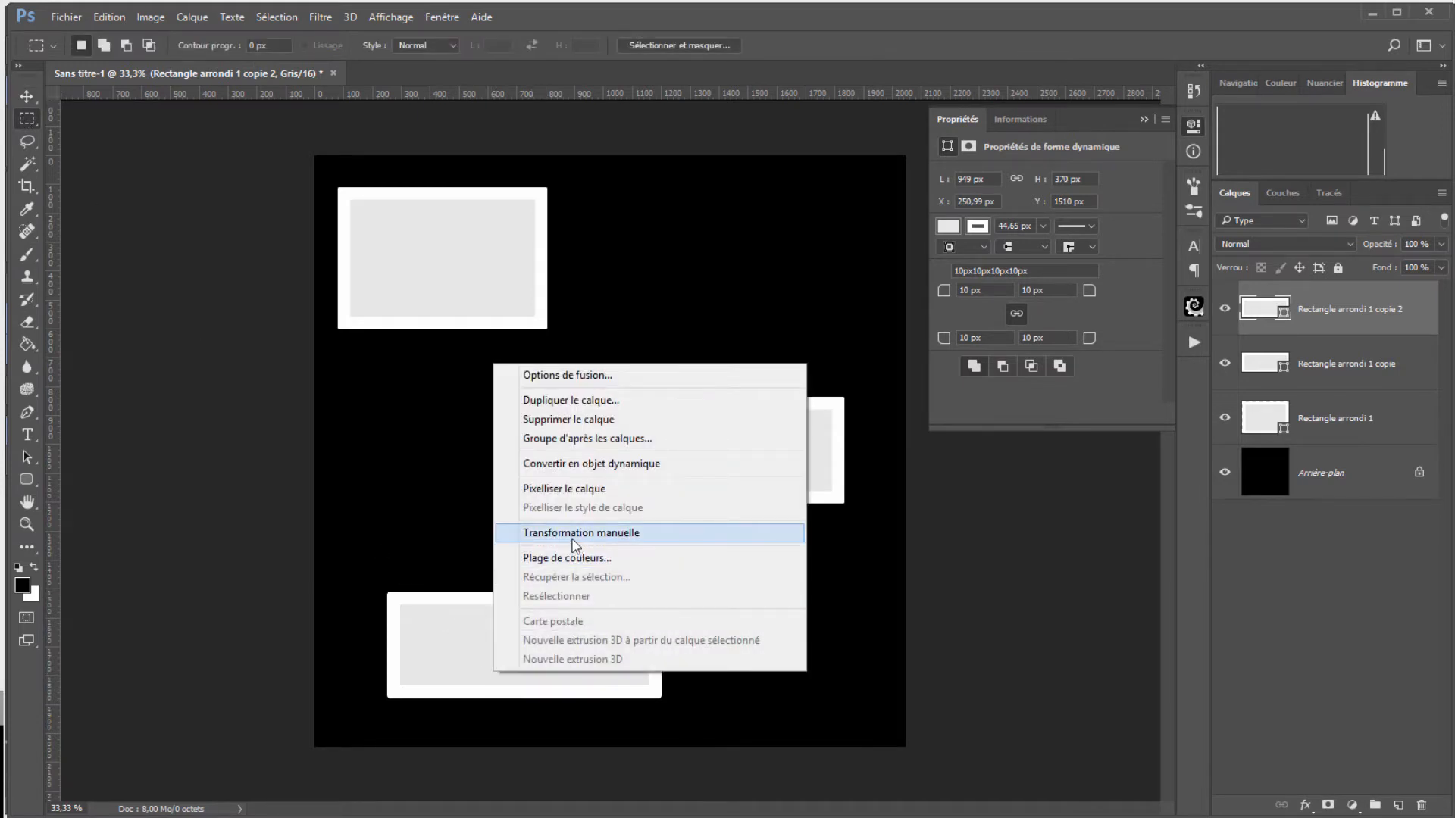
pyautogui.click(574, 534)
pyautogui.moveTo(391, 645); pyautogui.dragTo(423, 661)
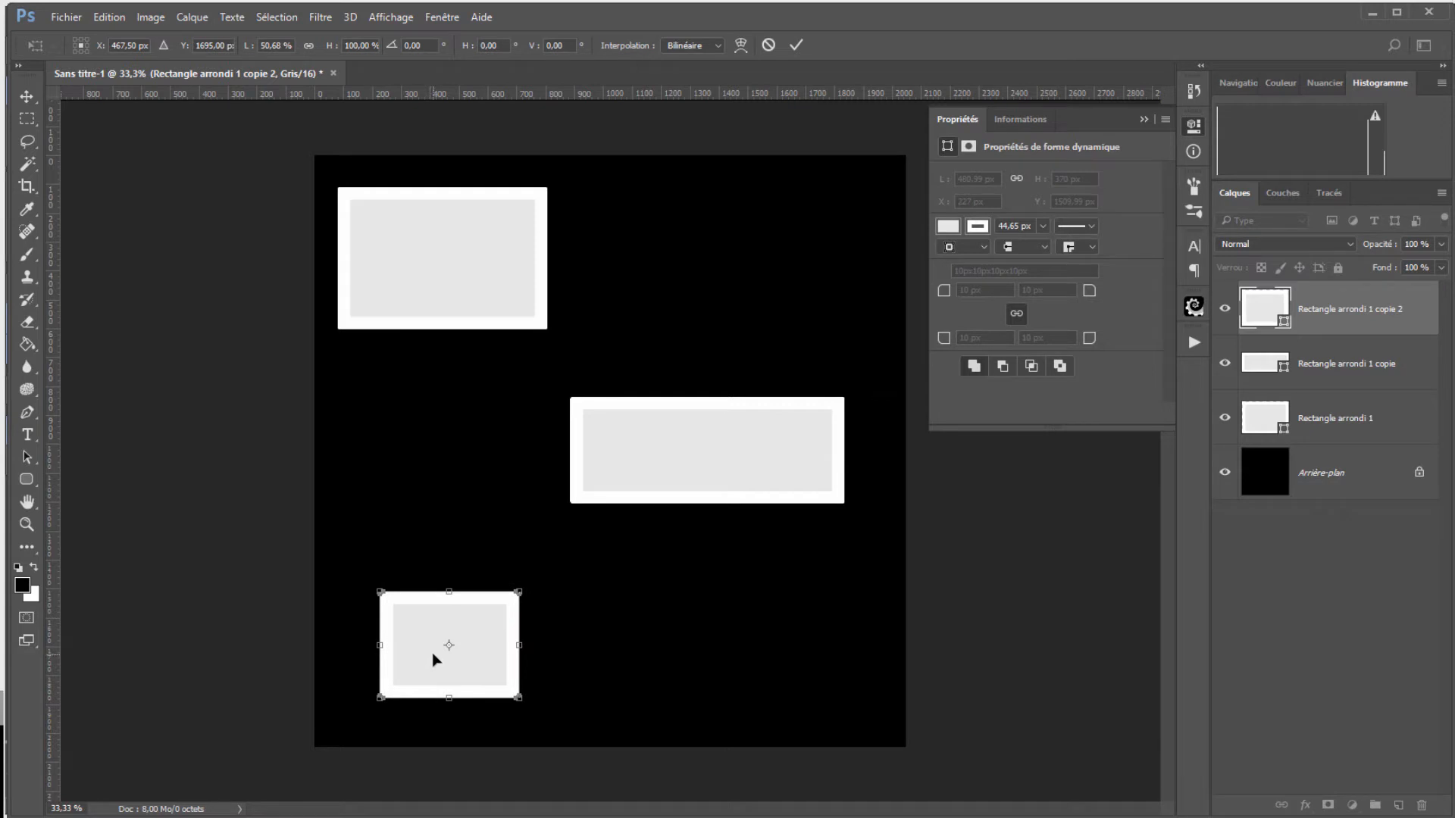
pyautogui.press('m')
# Step: Duplicate the small lower-left panel and move the copy horizontally to the canvas's lower-right area
pyautogui.hotkey('ctrl', 'j')
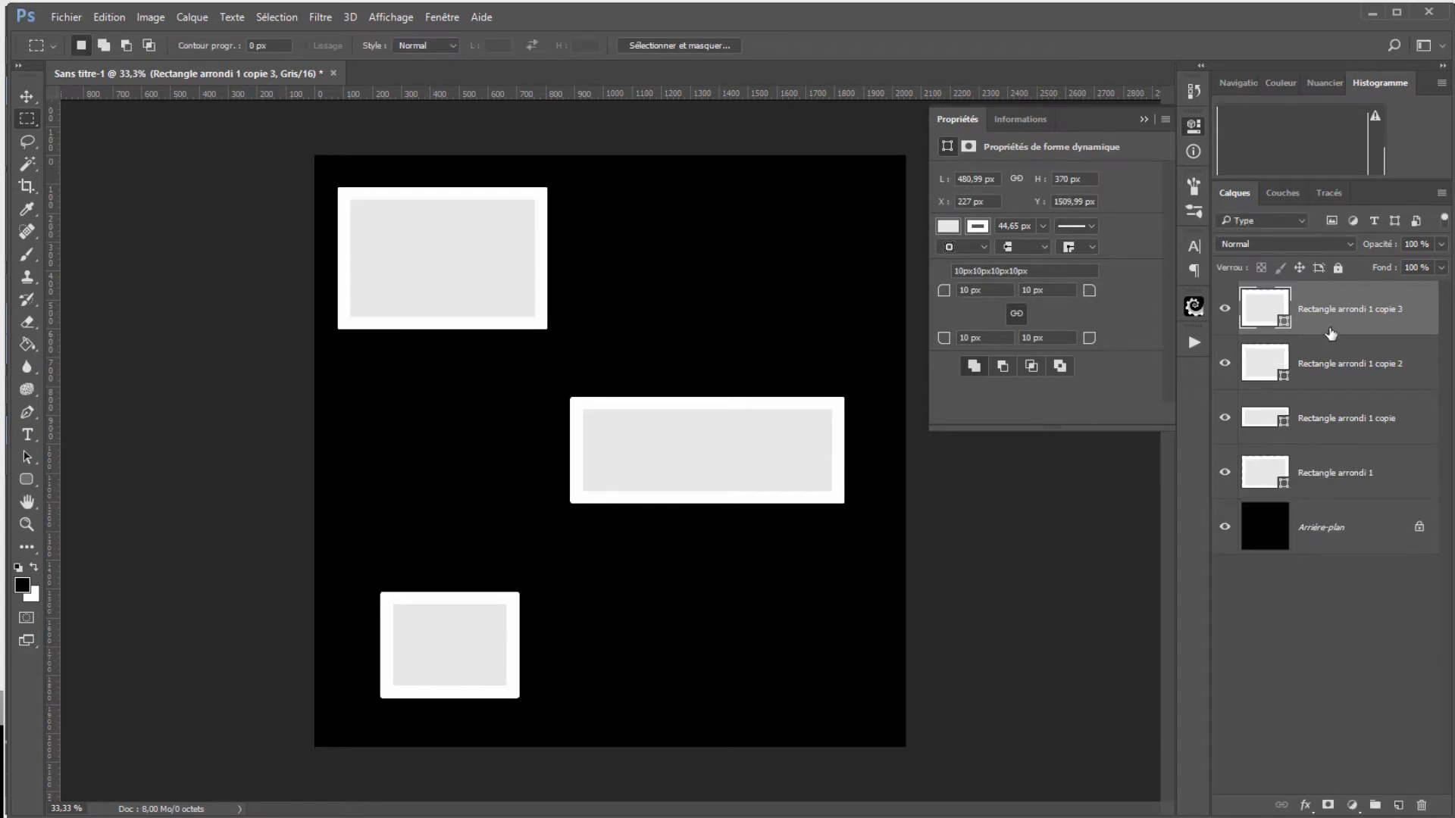
pyautogui.press('v')
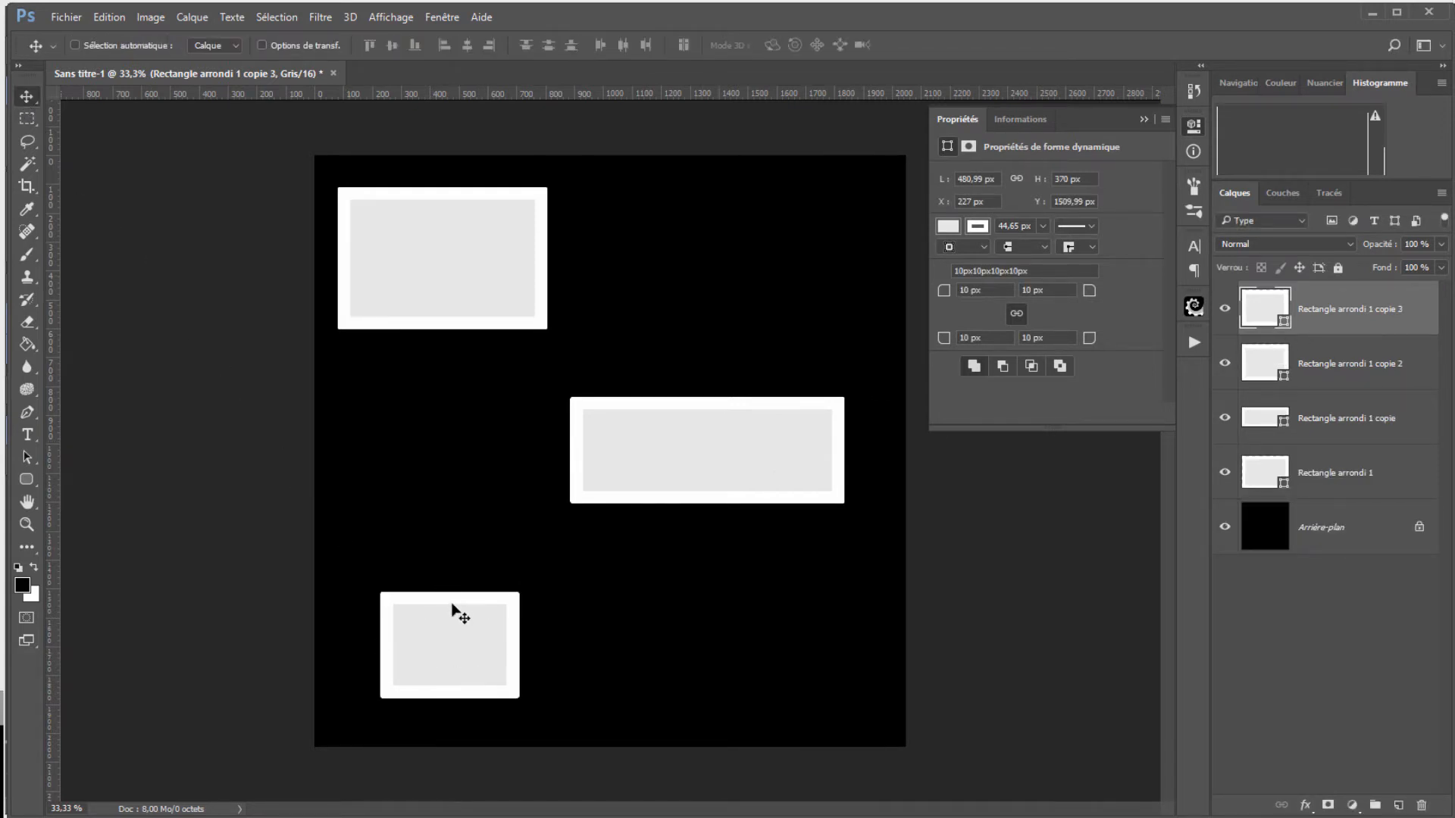
pyautogui.moveTo(482, 629); pyautogui.dragTo(810, 634)
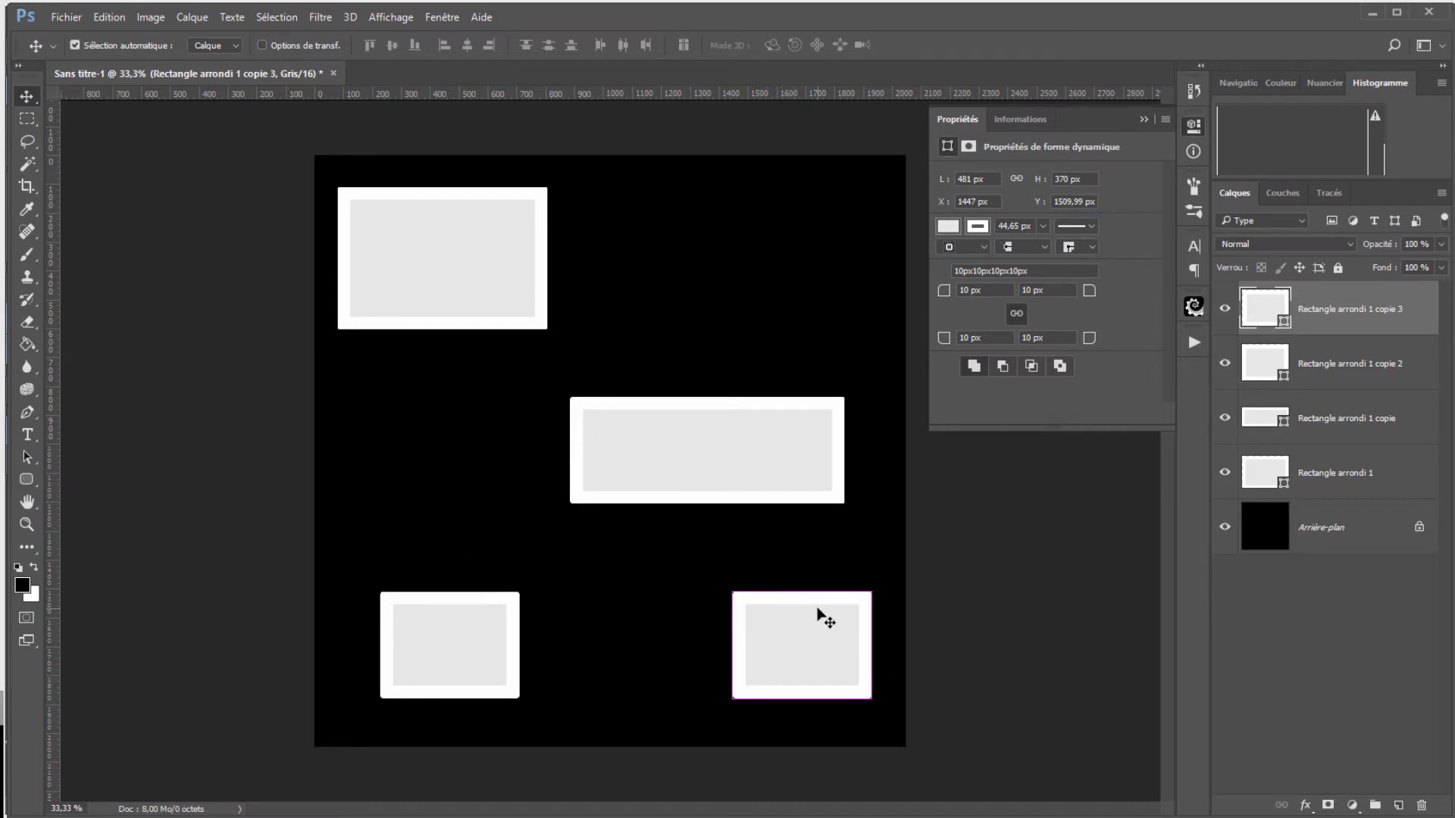
# Step: Duplicate the lower-right panel, move the copy to the canvas's upper-right area and enlarge it to about 669 by 514 px
pyautogui.hotkey('ctrl', 'j')
pyautogui.moveTo(823, 670); pyautogui.dragTo(779, 283)
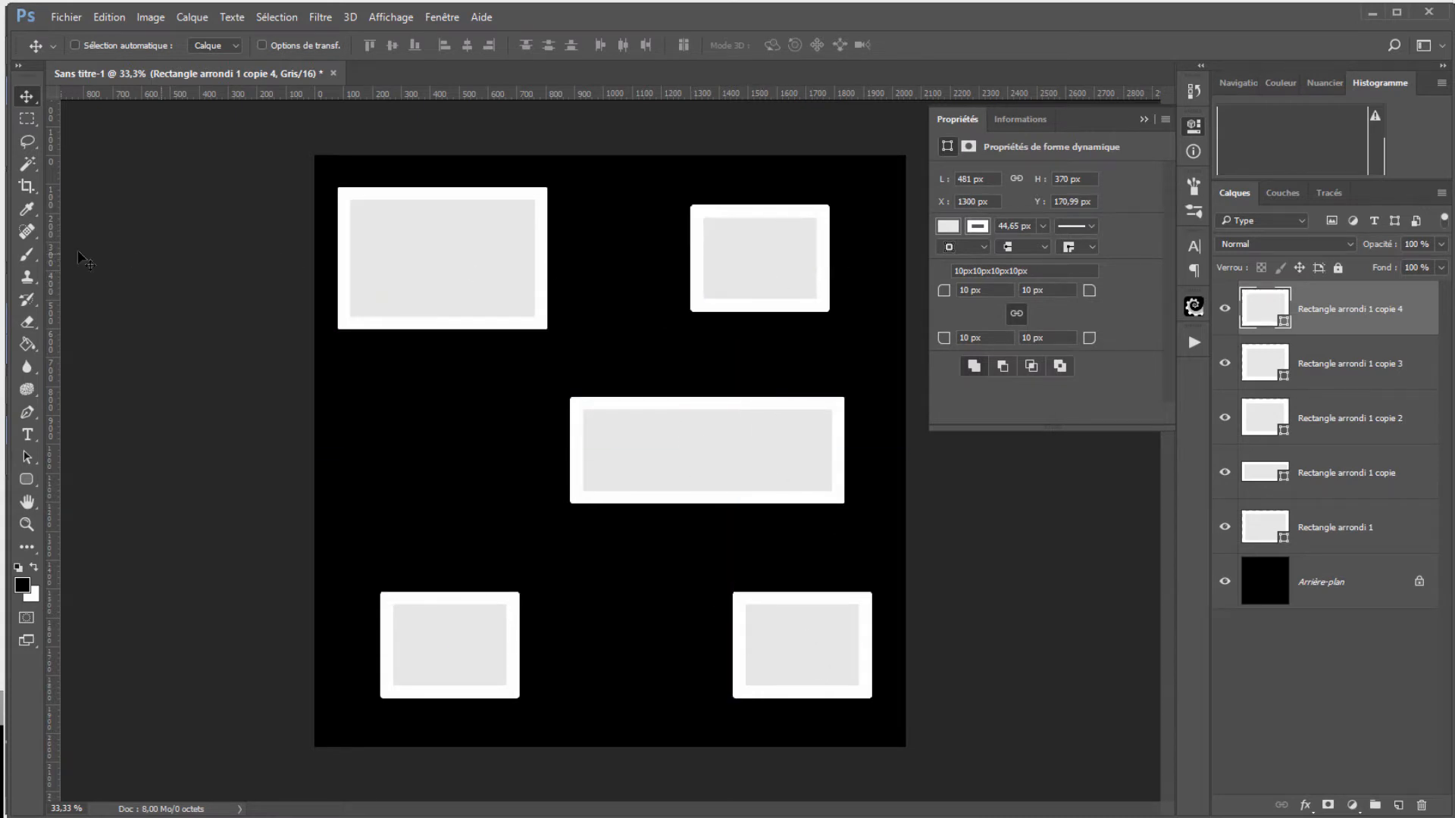
pyautogui.press('m')
pyautogui.rightClick(764, 260)
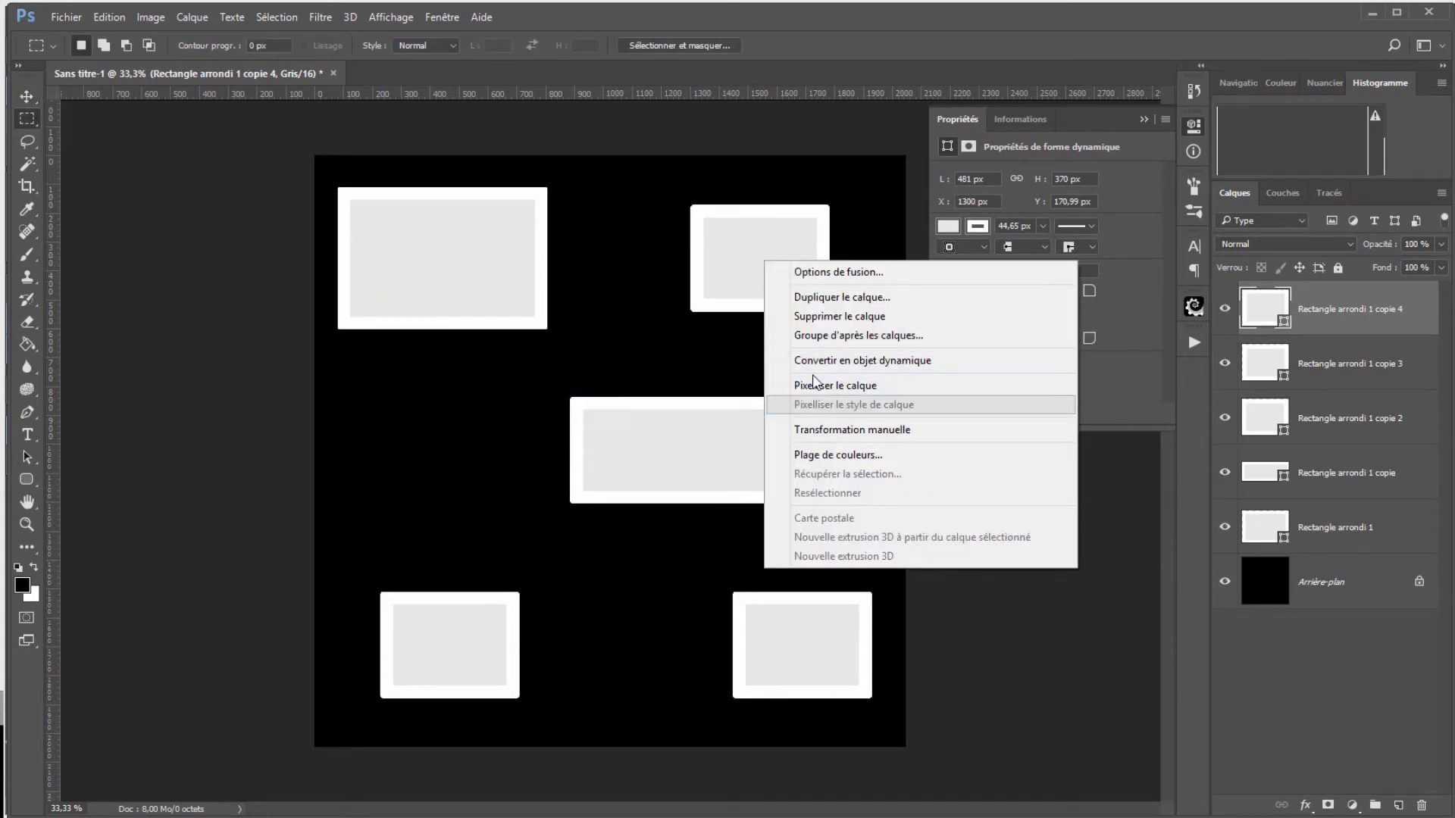
pyautogui.click(823, 429)
pyautogui.moveTo(691, 311); pyautogui.dragTo(636, 352)
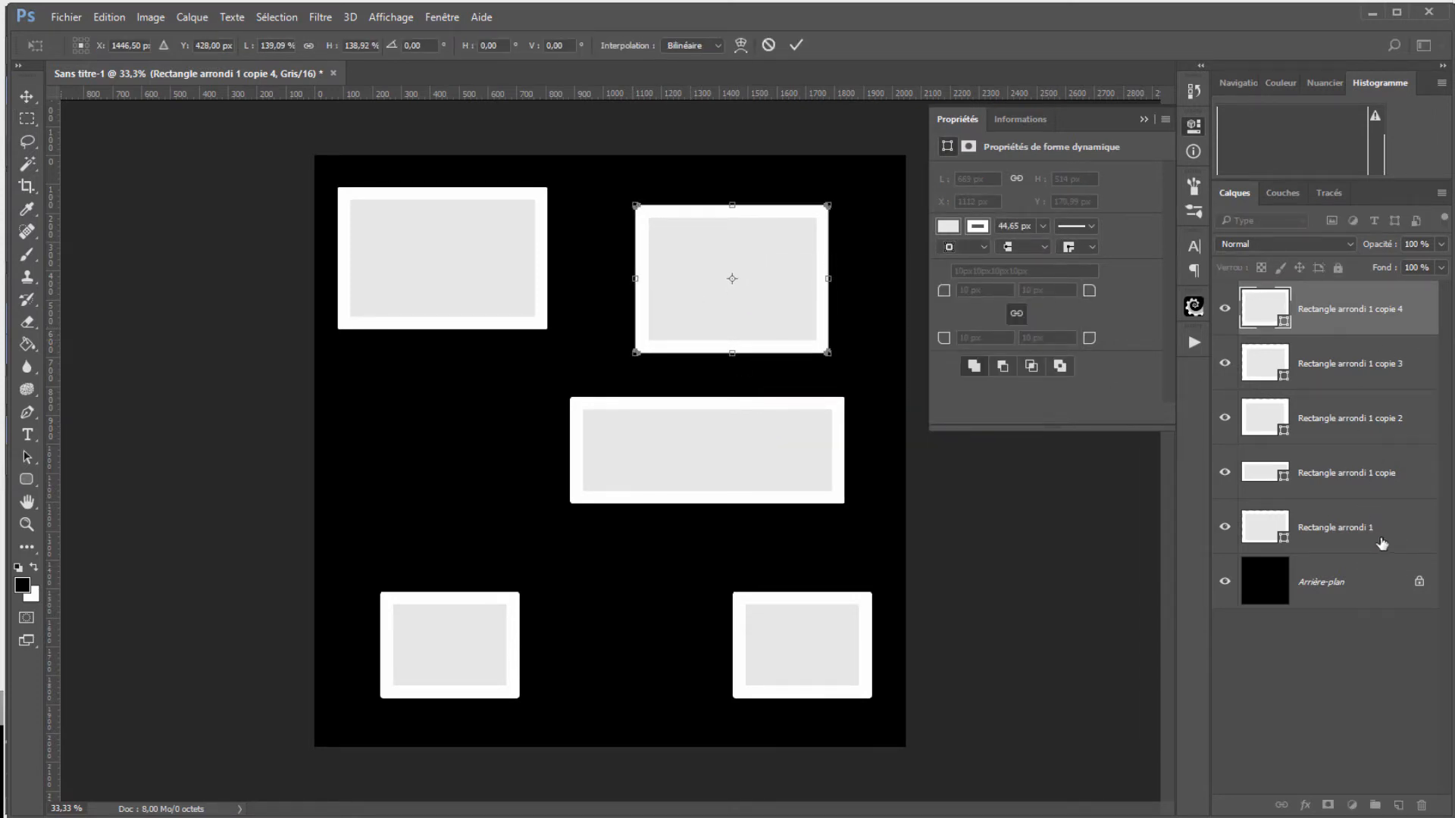
pyautogui.press('Return')
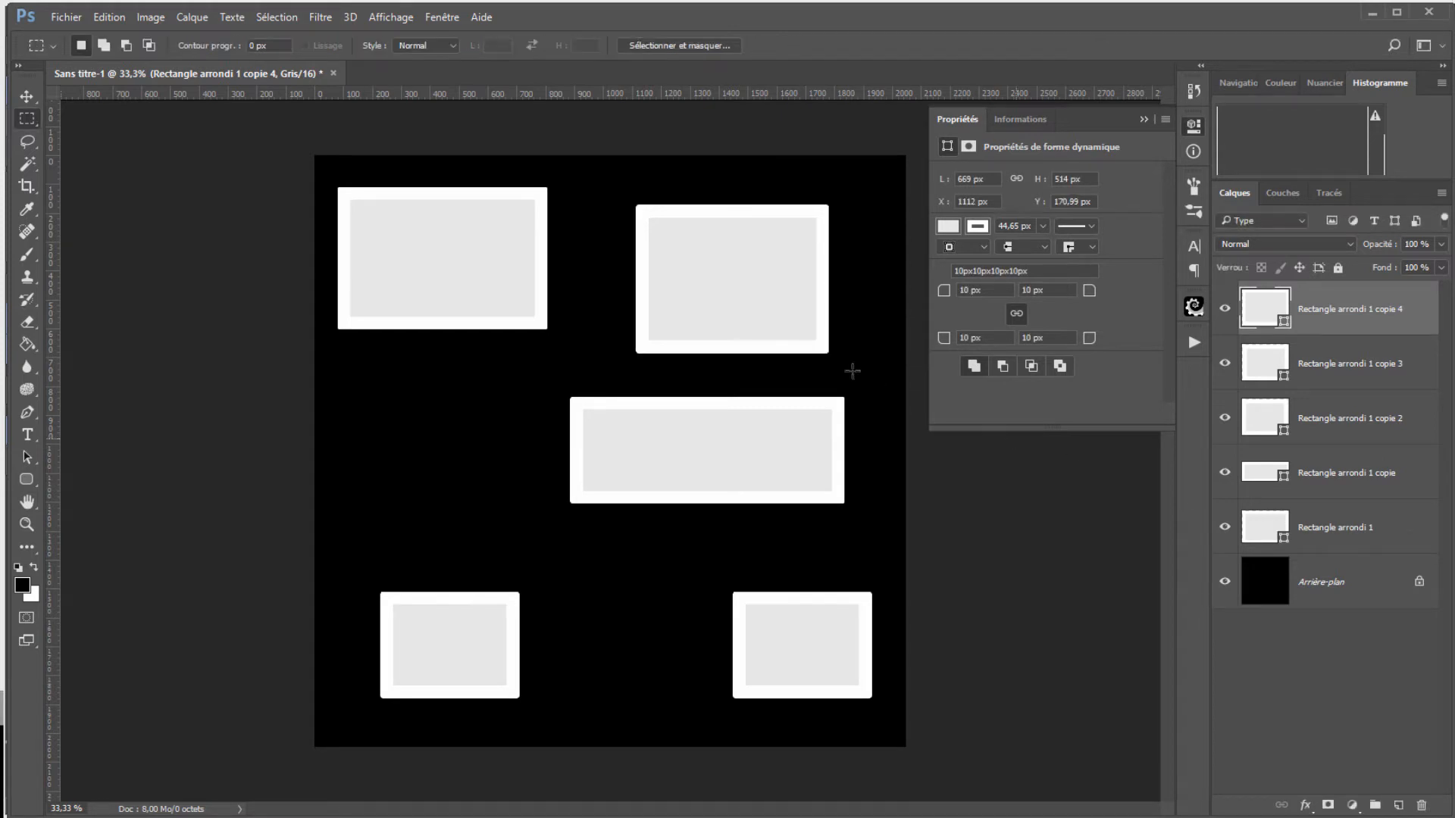
# Step: Group all five rounded rectangle layers and name the group Premier plan
pyautogui.click(1339, 538)
pyautogui.keyDown('shift'); pyautogui.click(1380, 314); pyautogui.keyUp('shift')
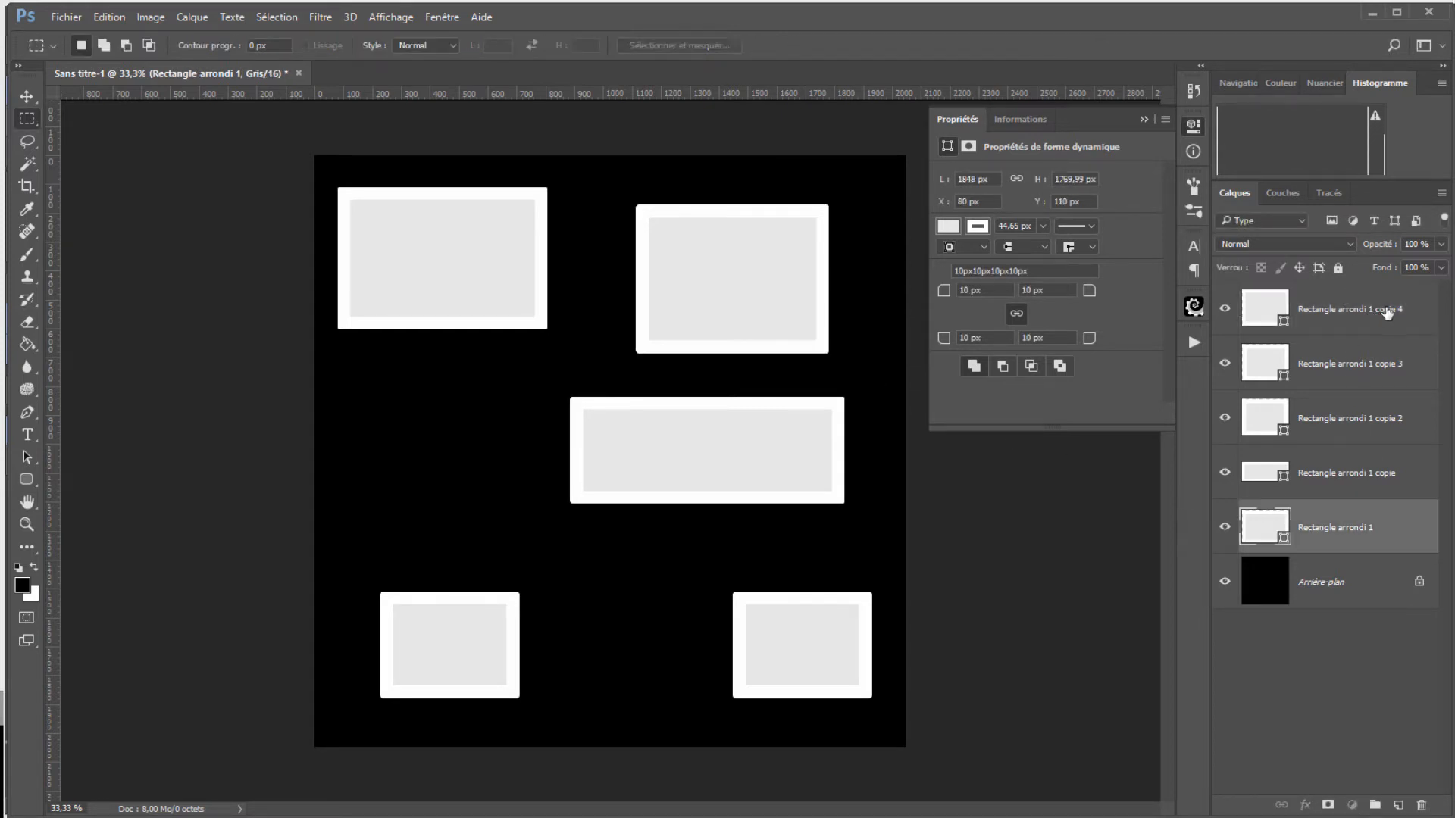
pyautogui.click(1375, 806)
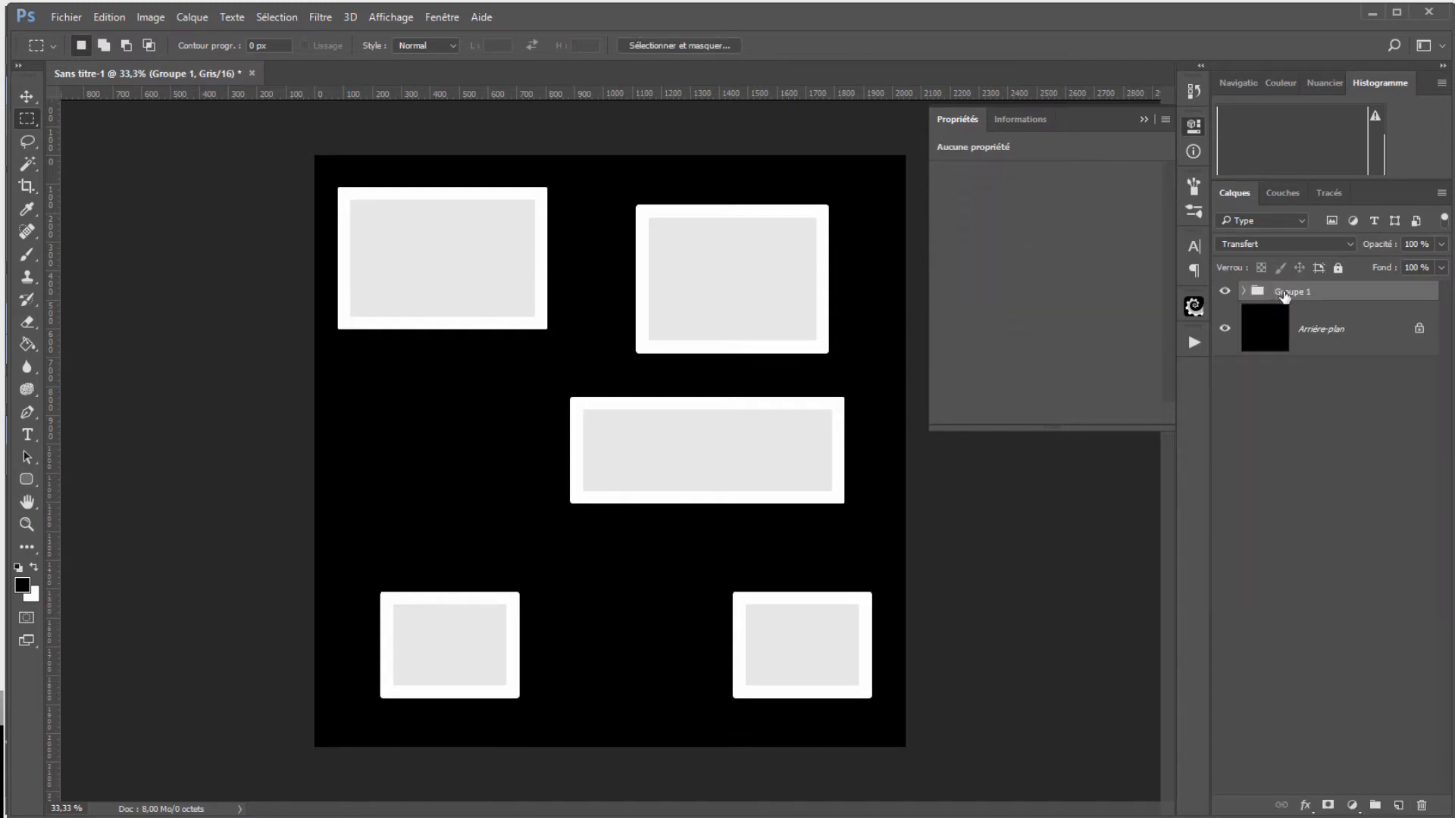
pyautogui.doubleClick(1285, 292)
pyautogui.write('Premier plan')
pyautogui.press('Return')
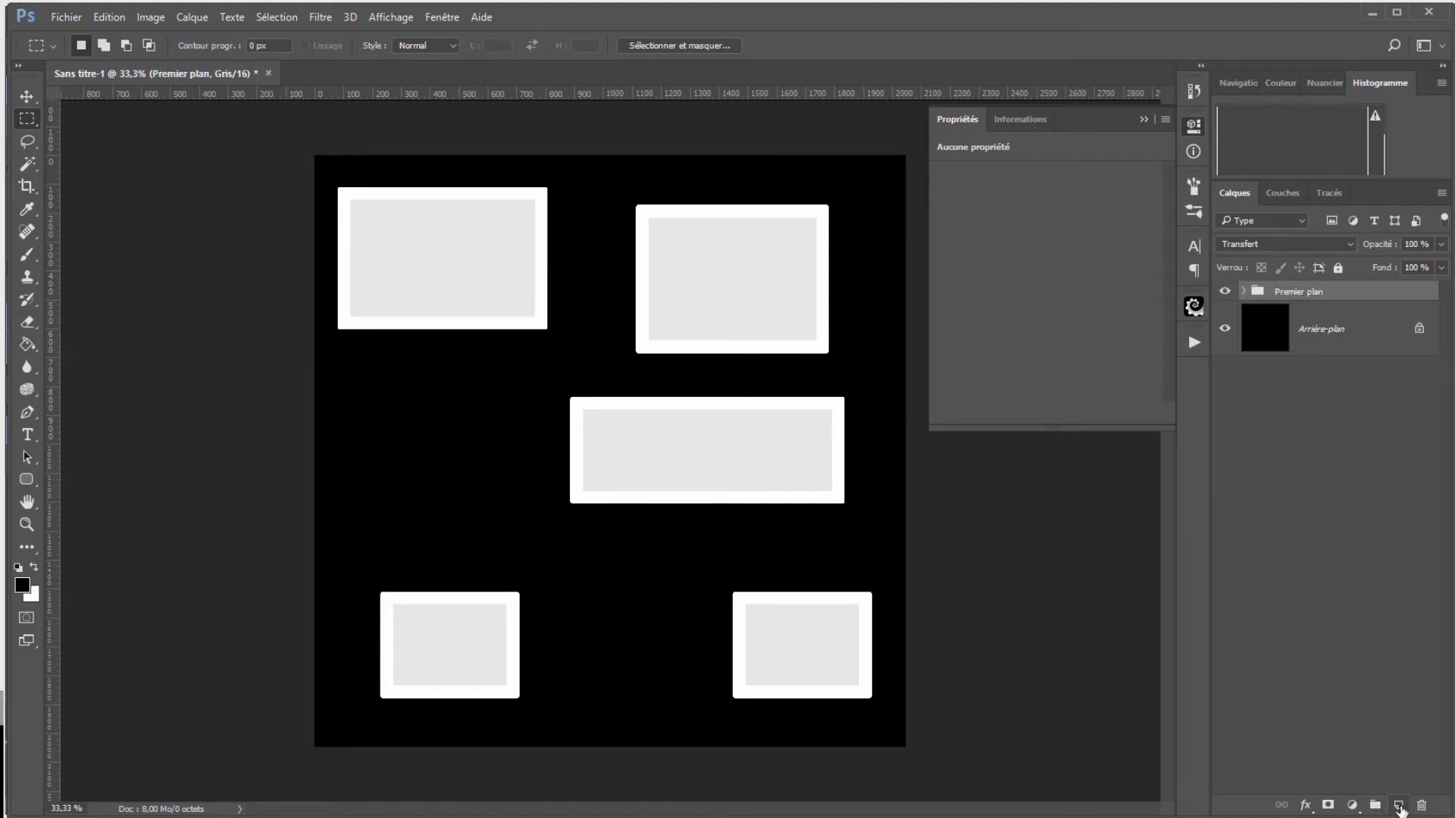
# Step: Create an empty layer group named Second plan and place it below the Premier plan group
pyautogui.click(1375, 805)
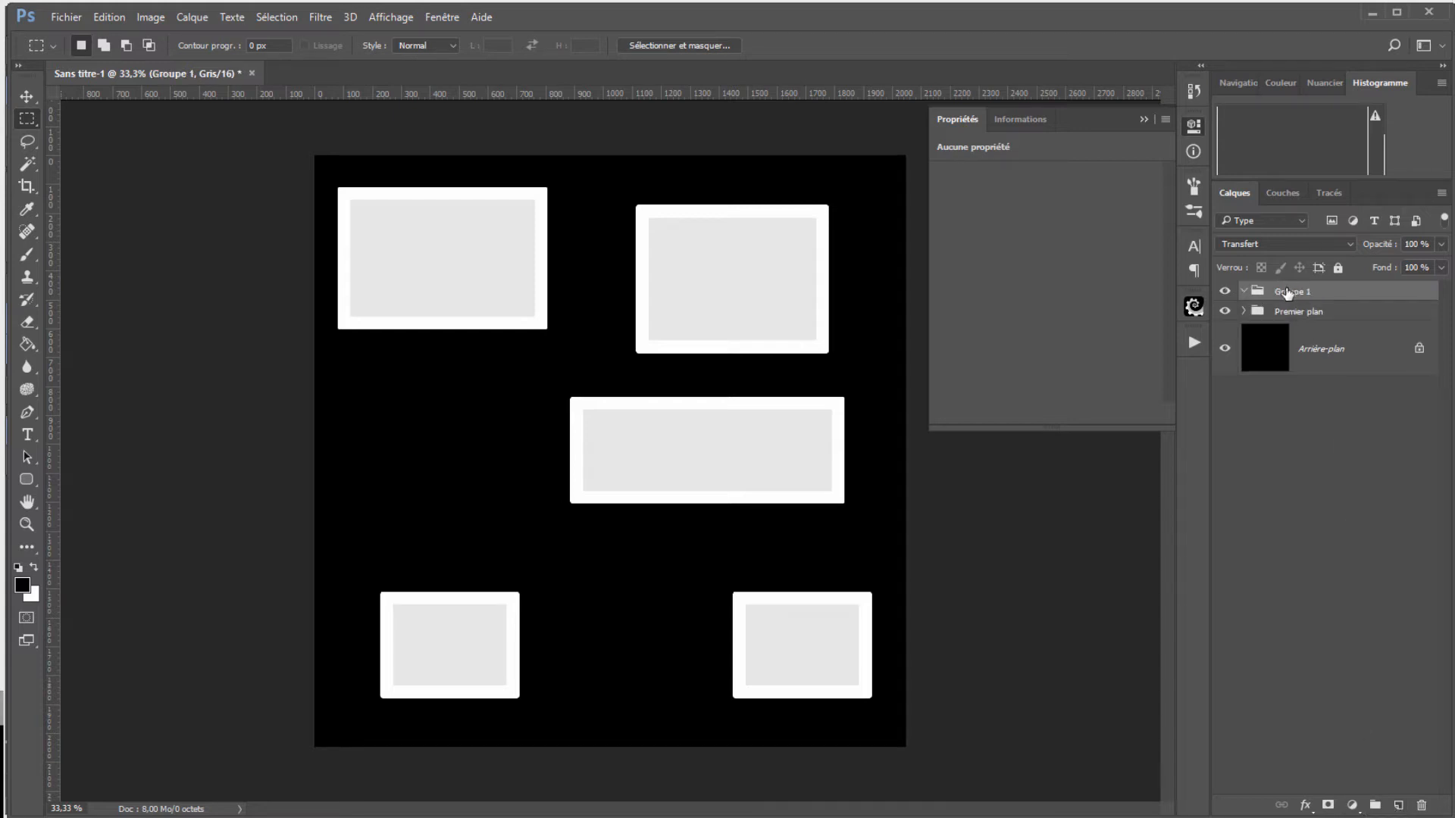
pyautogui.doubleClick(1285, 292)
pyautogui.write('s')
pyautogui.press('Return')
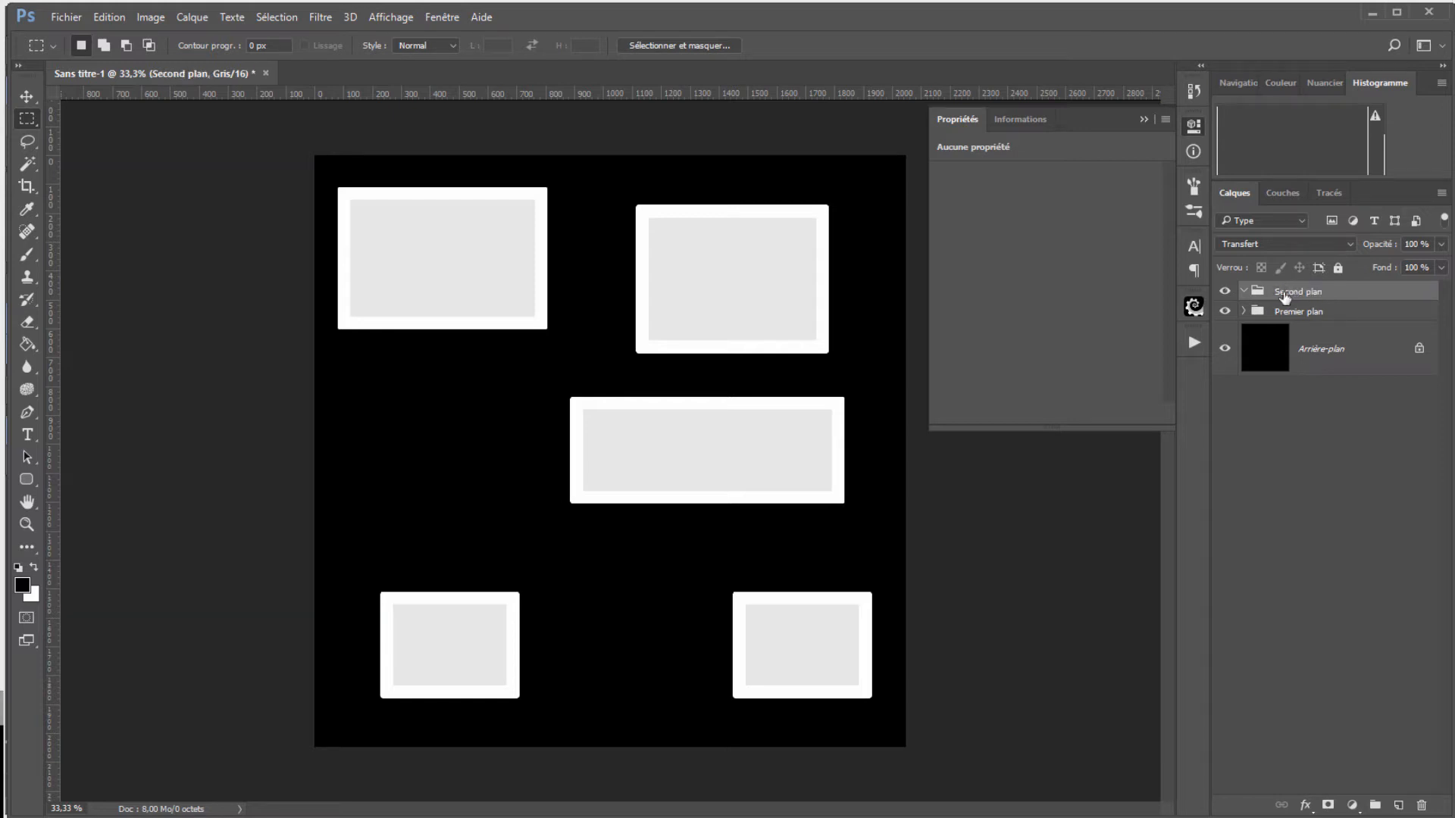
pyautogui.moveTo(1275, 292); pyautogui.dragTo(1298, 318)
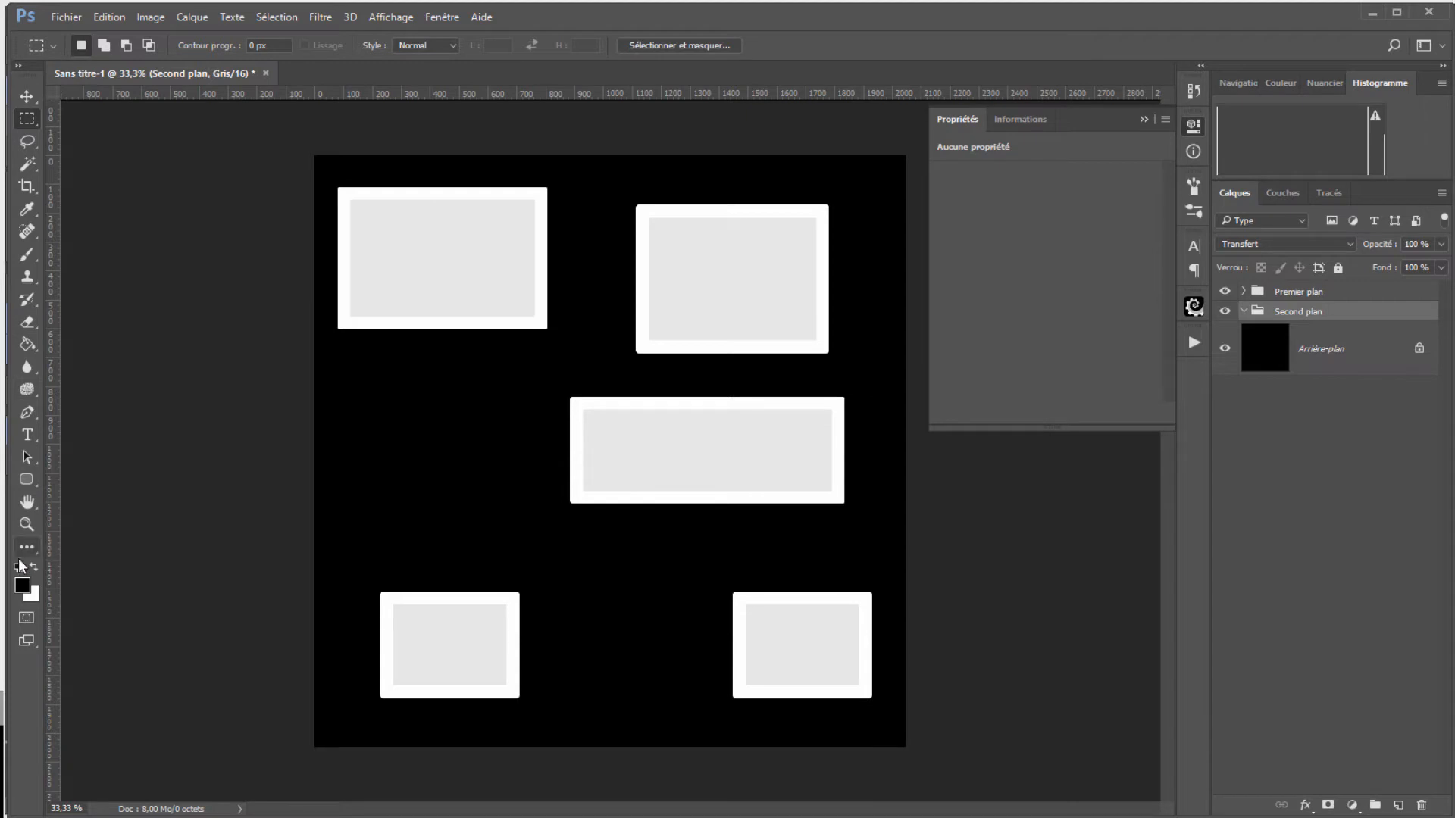
# Step: Draw a mid-grey rounded rectangle with a lighter grey outline, about 547 by 535 px, below the upper-left panel in the Second plan group
pyautogui.click(27, 481)
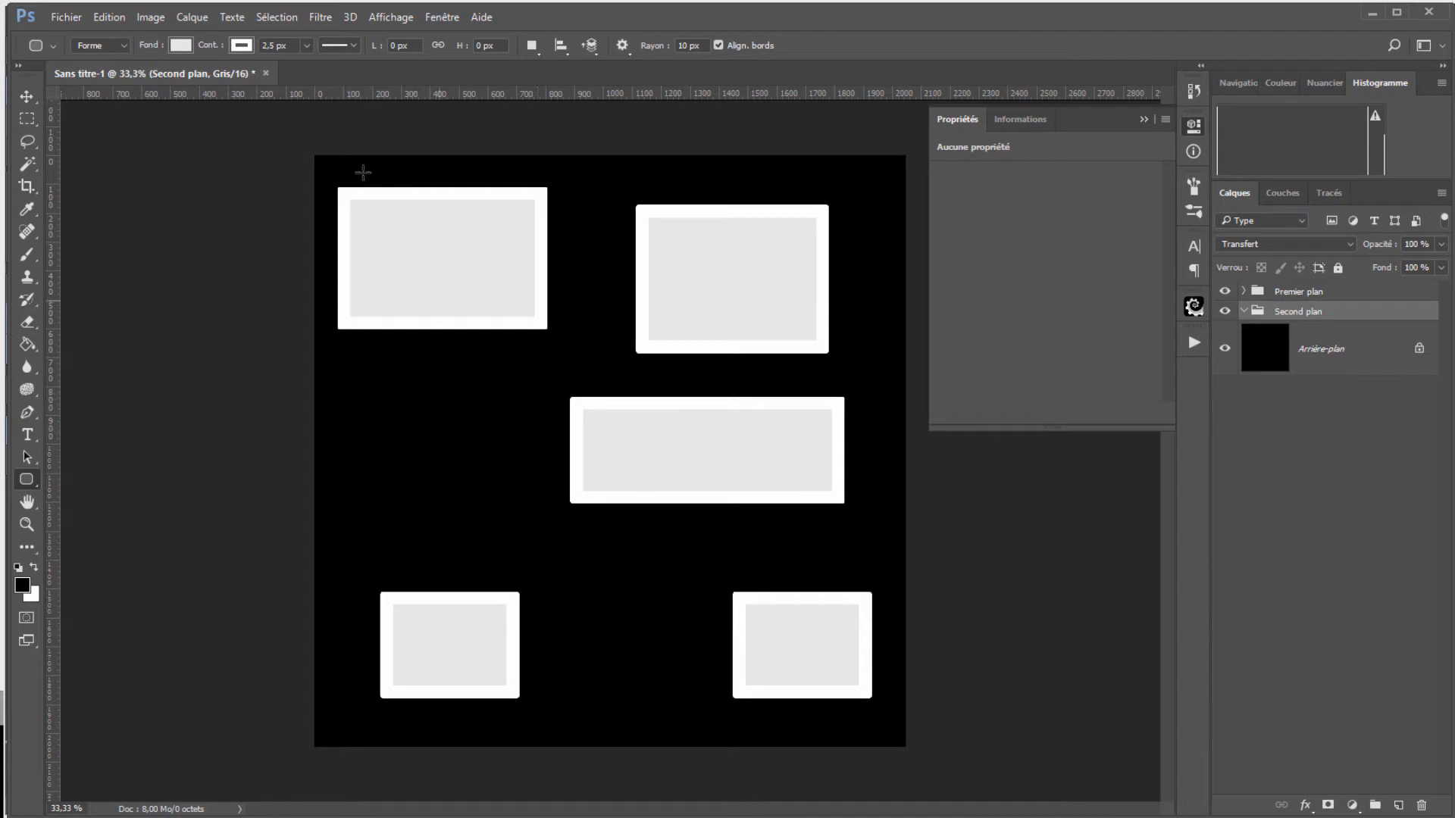
pyautogui.click(180, 46)
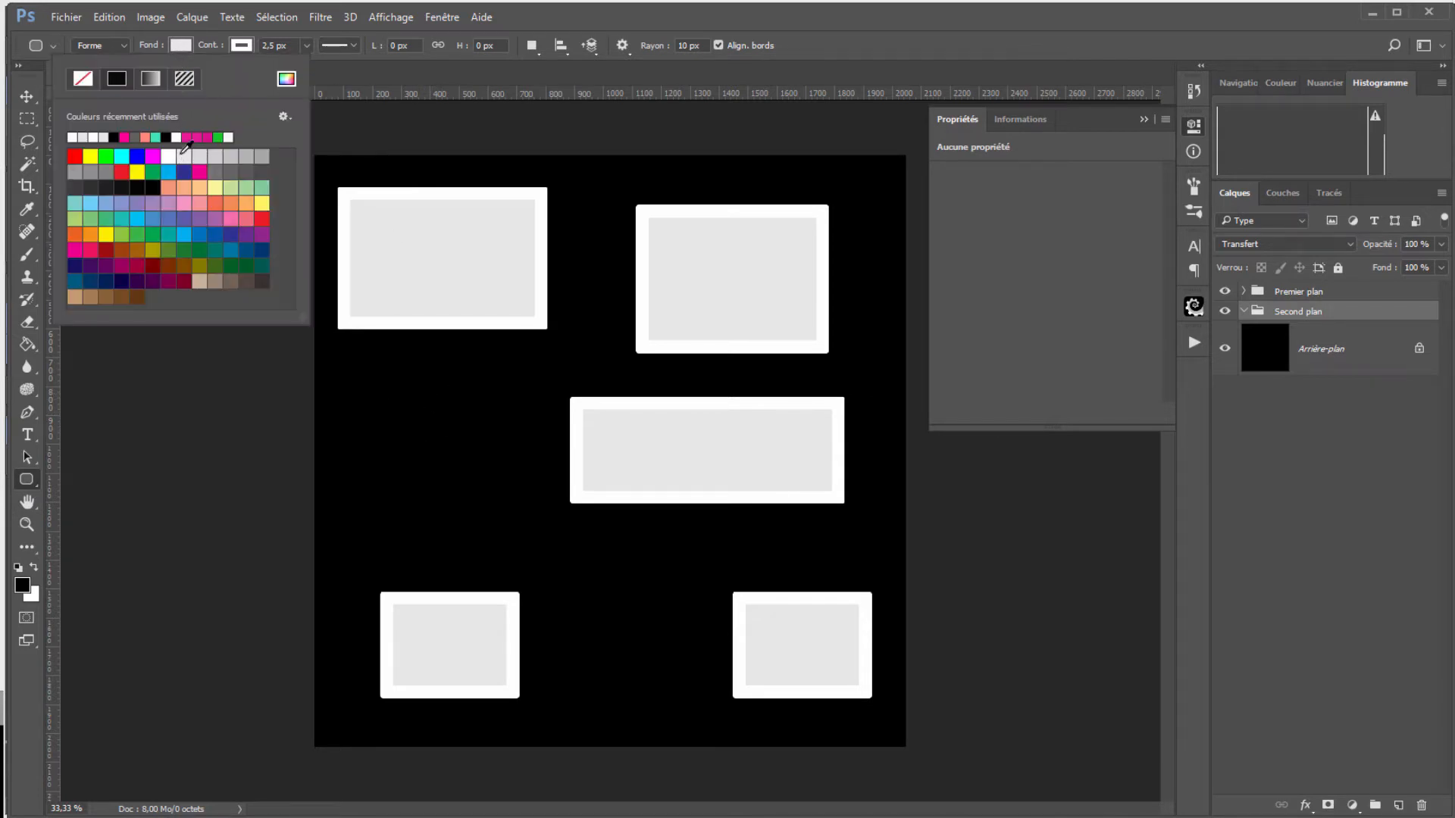
pyautogui.click(231, 156)
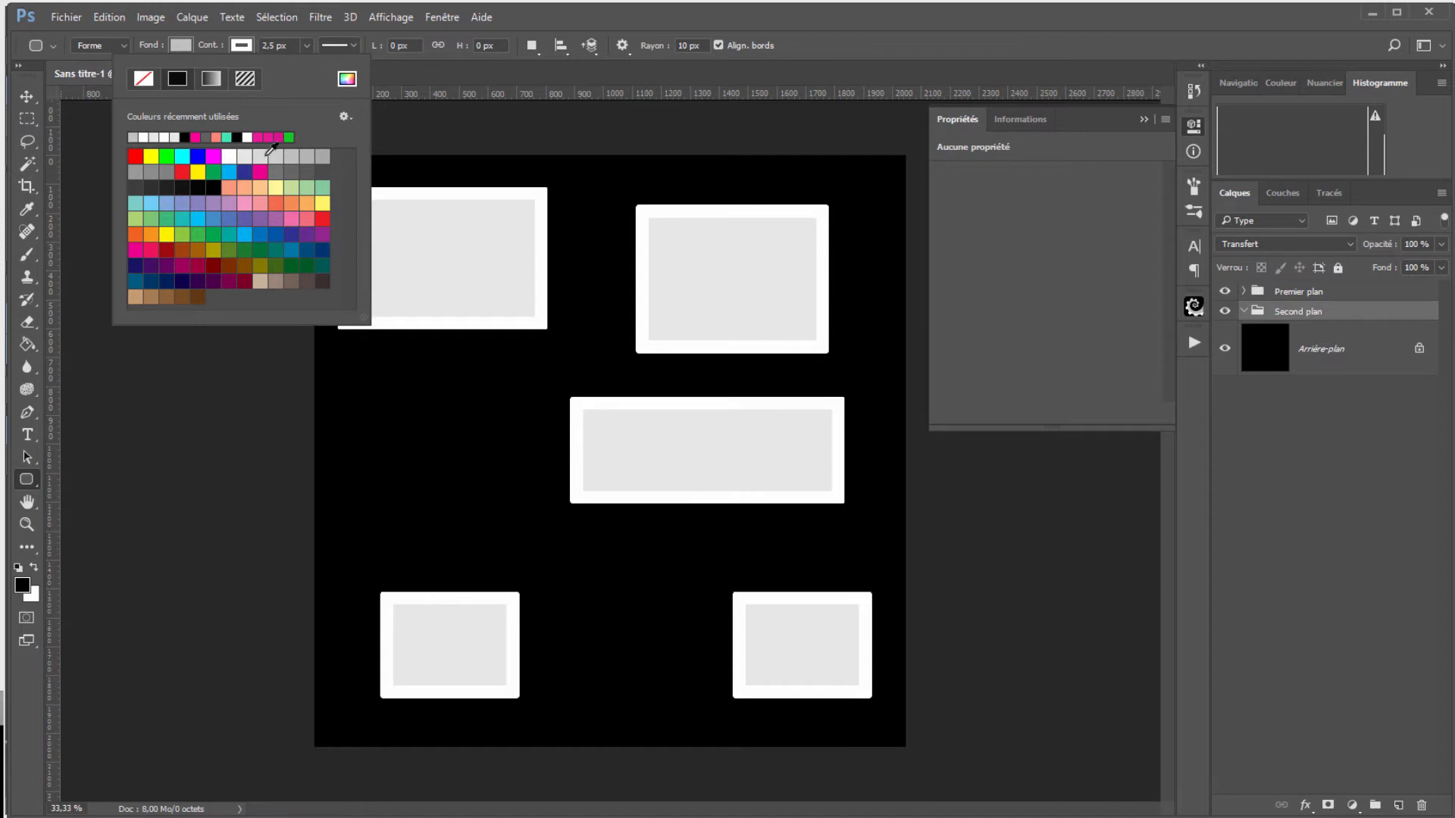
pyautogui.click(261, 156)
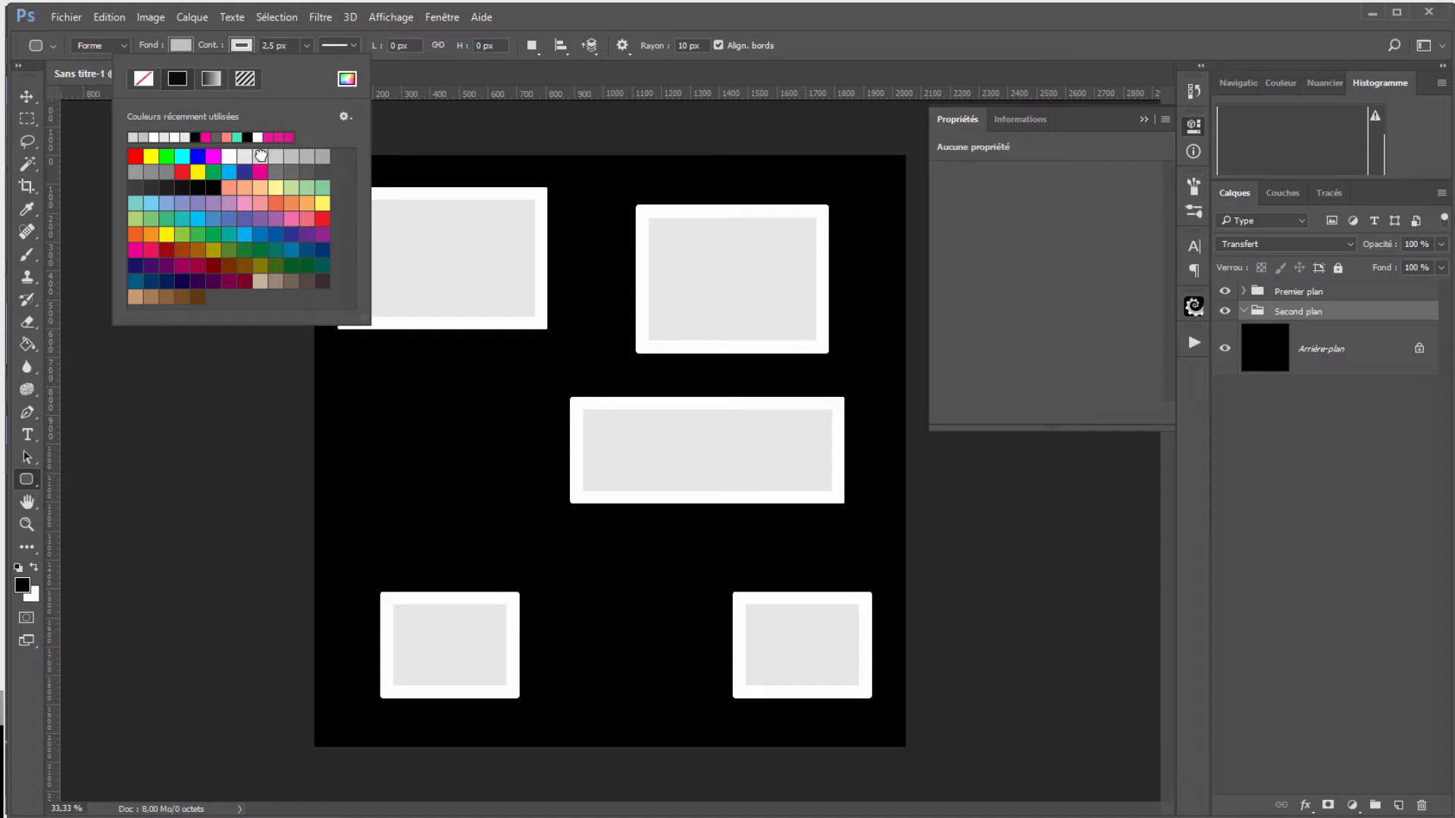
pyautogui.click(425, 419)
pyautogui.keyDown('alt'); pyautogui.moveTo(425, 419); pyautogui.dragTo(503, 493); pyautogui.keyUp('alt')
# Step: Set the new grey rectangle's outline width to about 33 px
pyautogui.keyDown('alt'); pyautogui.scroll(3, 404, 388); pyautogui.keyUp('alt')
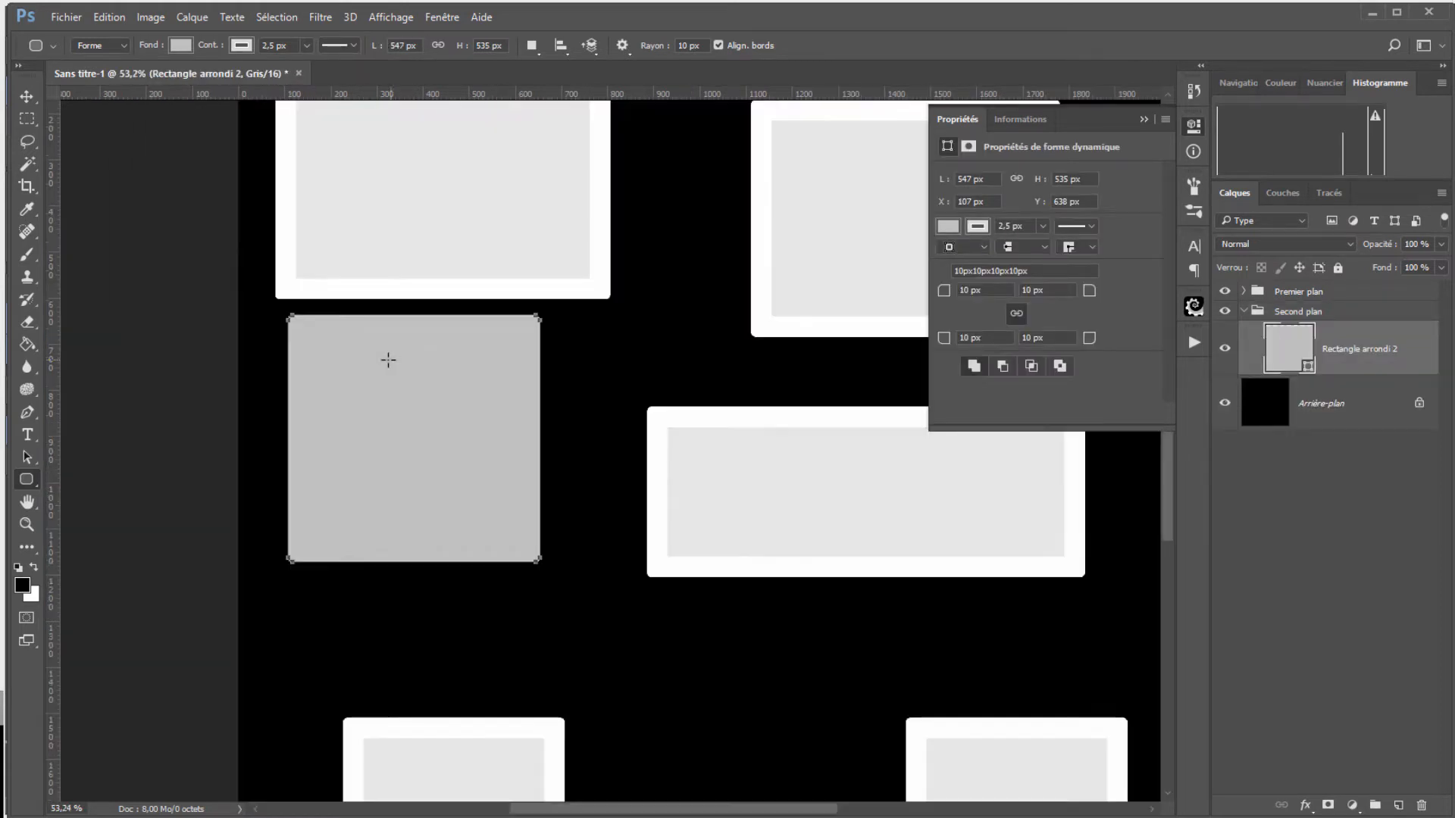
pyautogui.click(307, 45)
pyautogui.moveTo(309, 65)
pyautogui.mouseDown()
pyautogui.moveTo(334, 69)
pyautogui.moveTo(321, 71)
pyautogui.mouseUp()
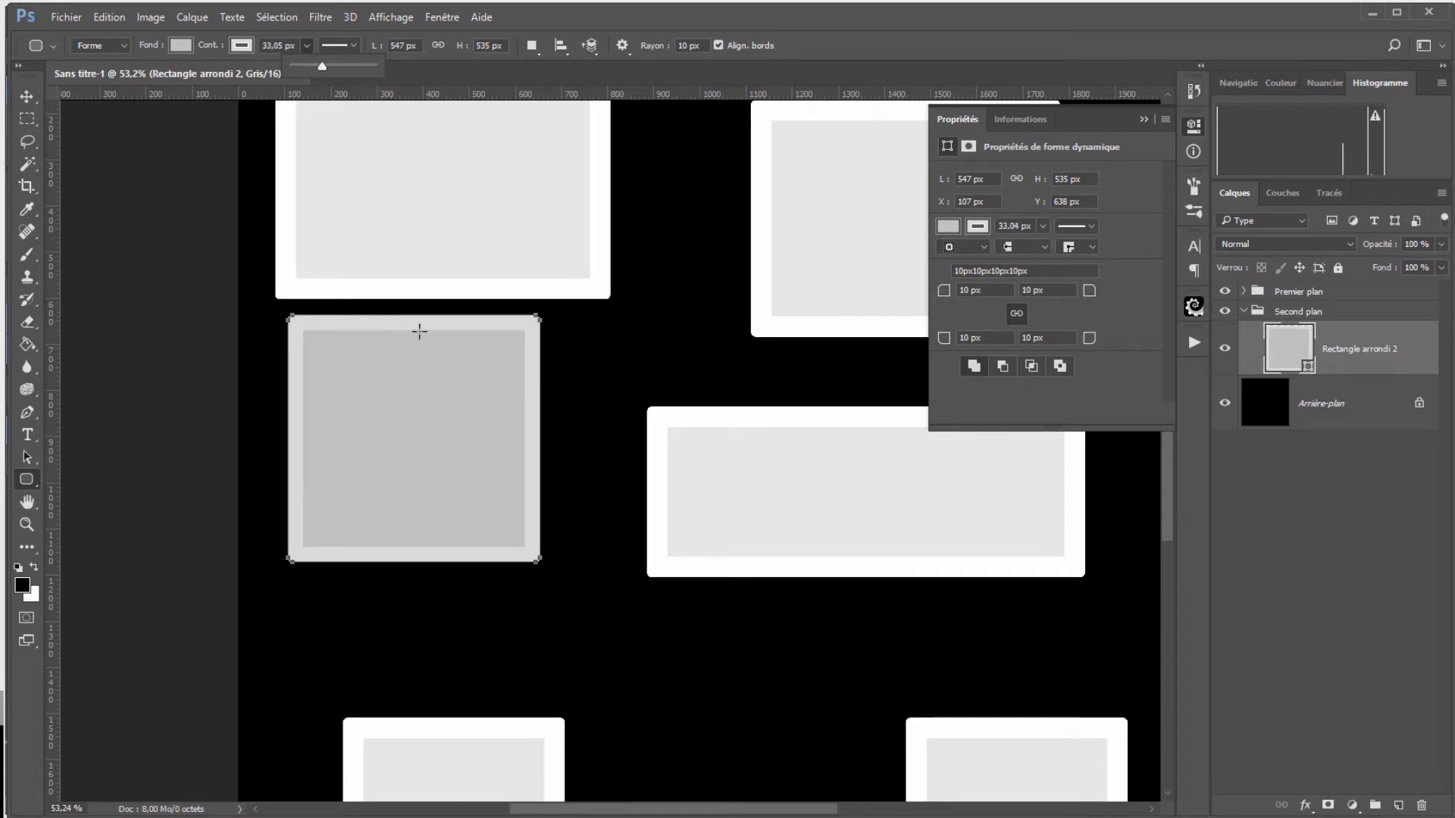
# Step: Move the grey rectangle to about X 435, Y 370 px so the upper-left and central panels overlap its corners
pyautogui.keyDown('alt'); pyautogui.scroll(-3, 397, 379); pyautogui.keyUp('alt')
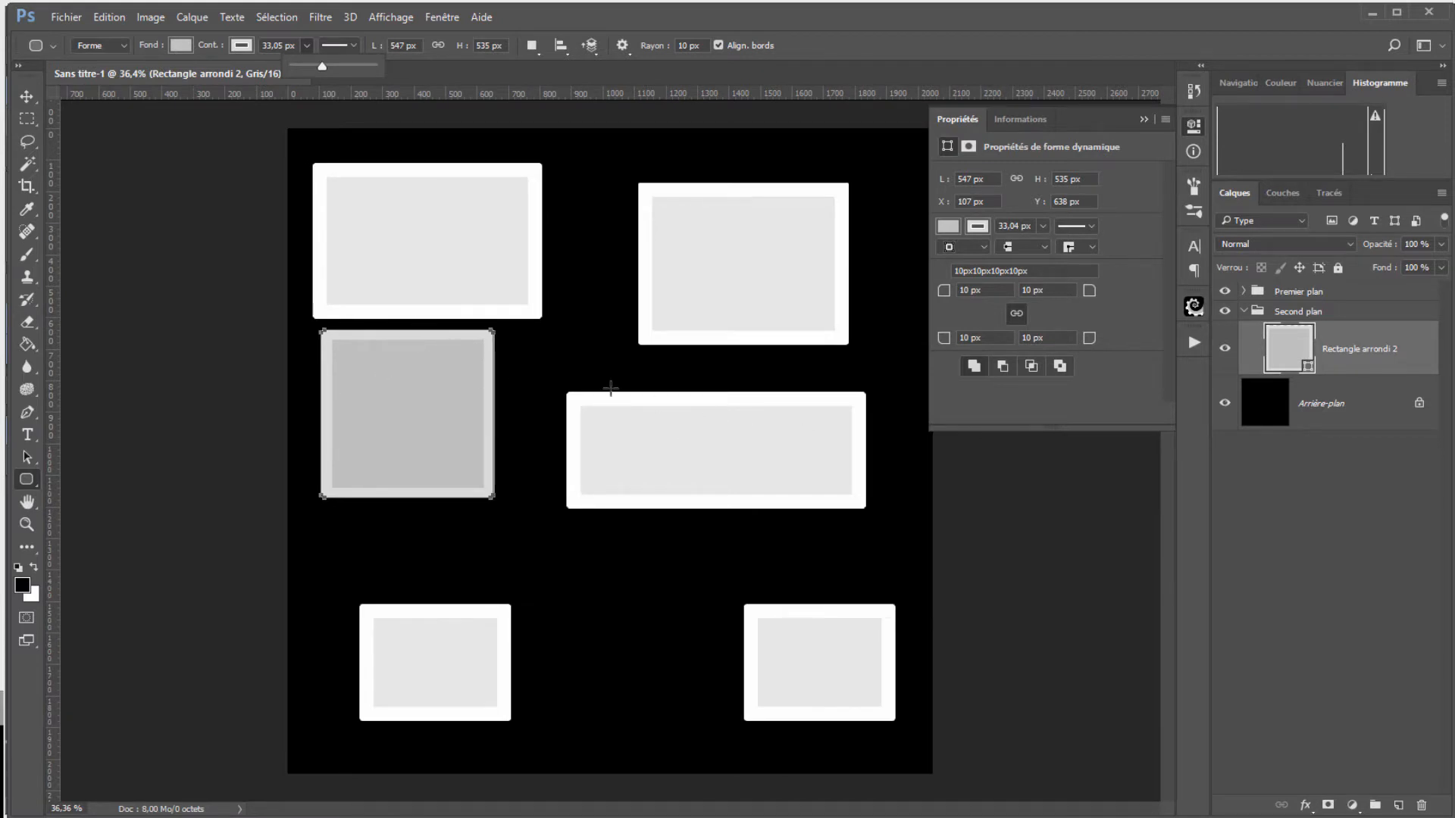
pyautogui.click(28, 96)
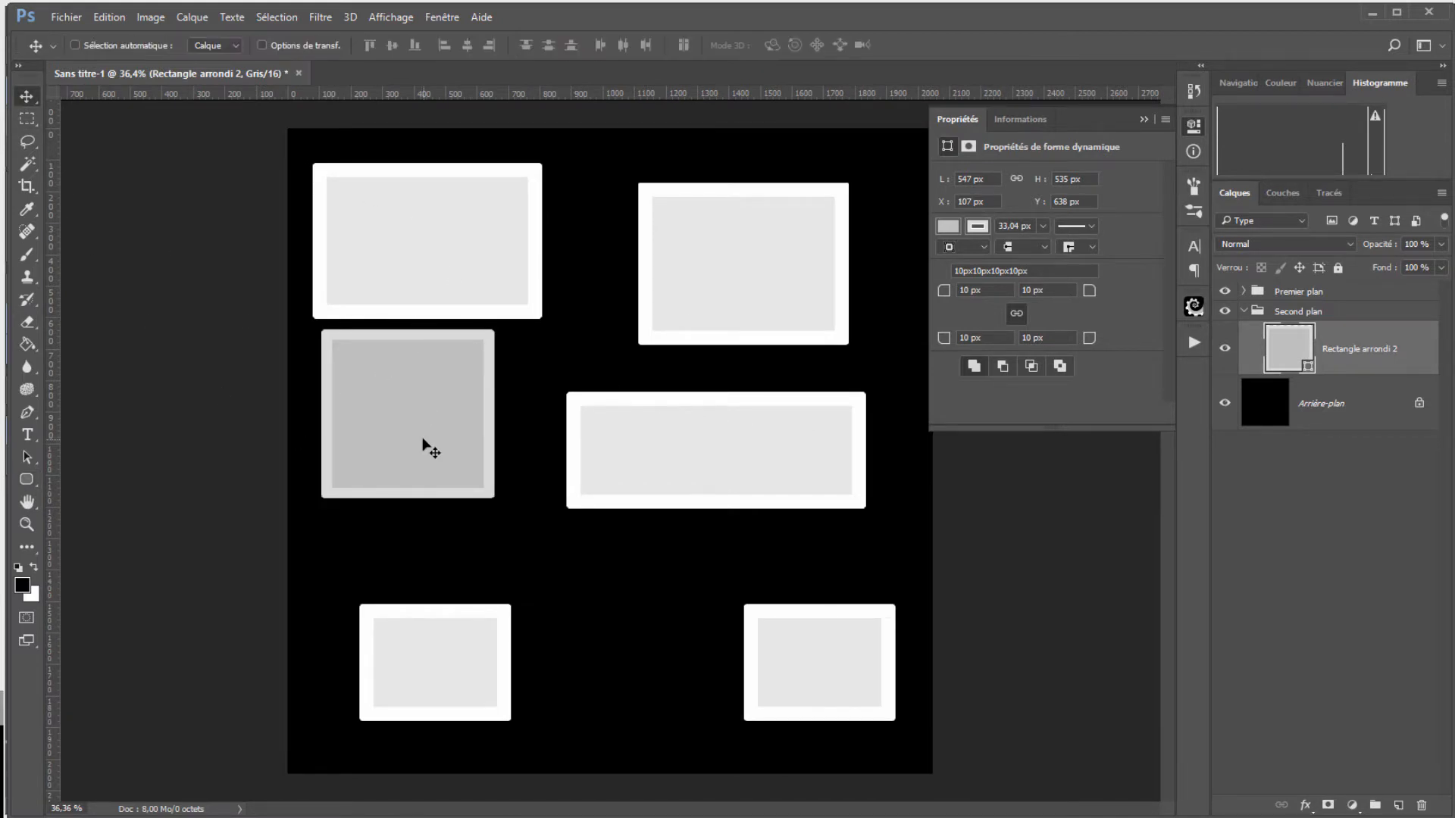
pyautogui.moveTo(422, 445); pyautogui.dragTo(523, 362)
pyautogui.press('ctrl')
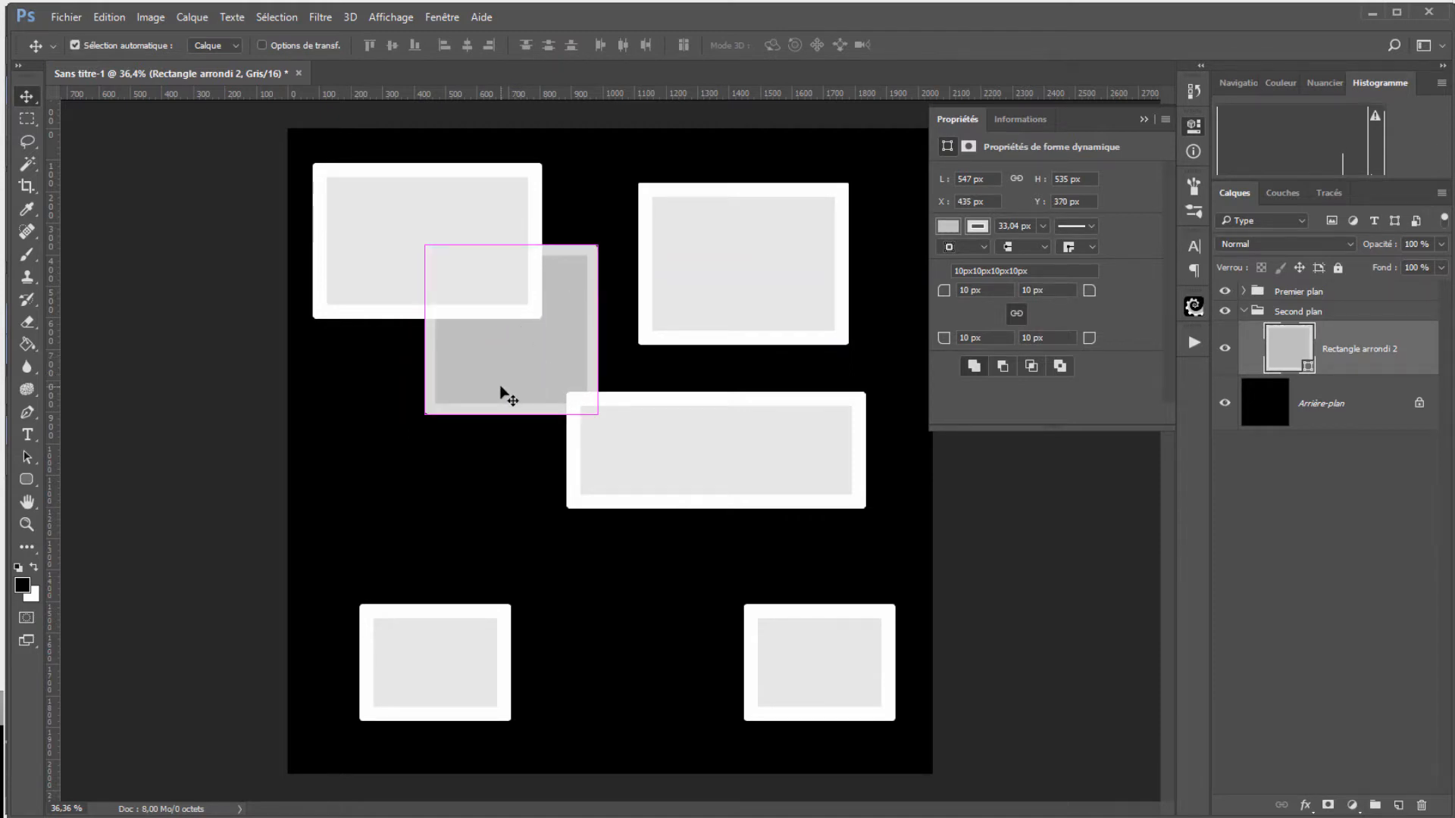
# Step: Duplicate the grey rectangle three times and place copies behind the central panel's right end, the lower-right panel, and between the central and lower-left panels
pyautogui.hotkey('ctrl', 'j')
pyautogui.moveTo(475, 366); pyautogui.dragTo(785, 436)
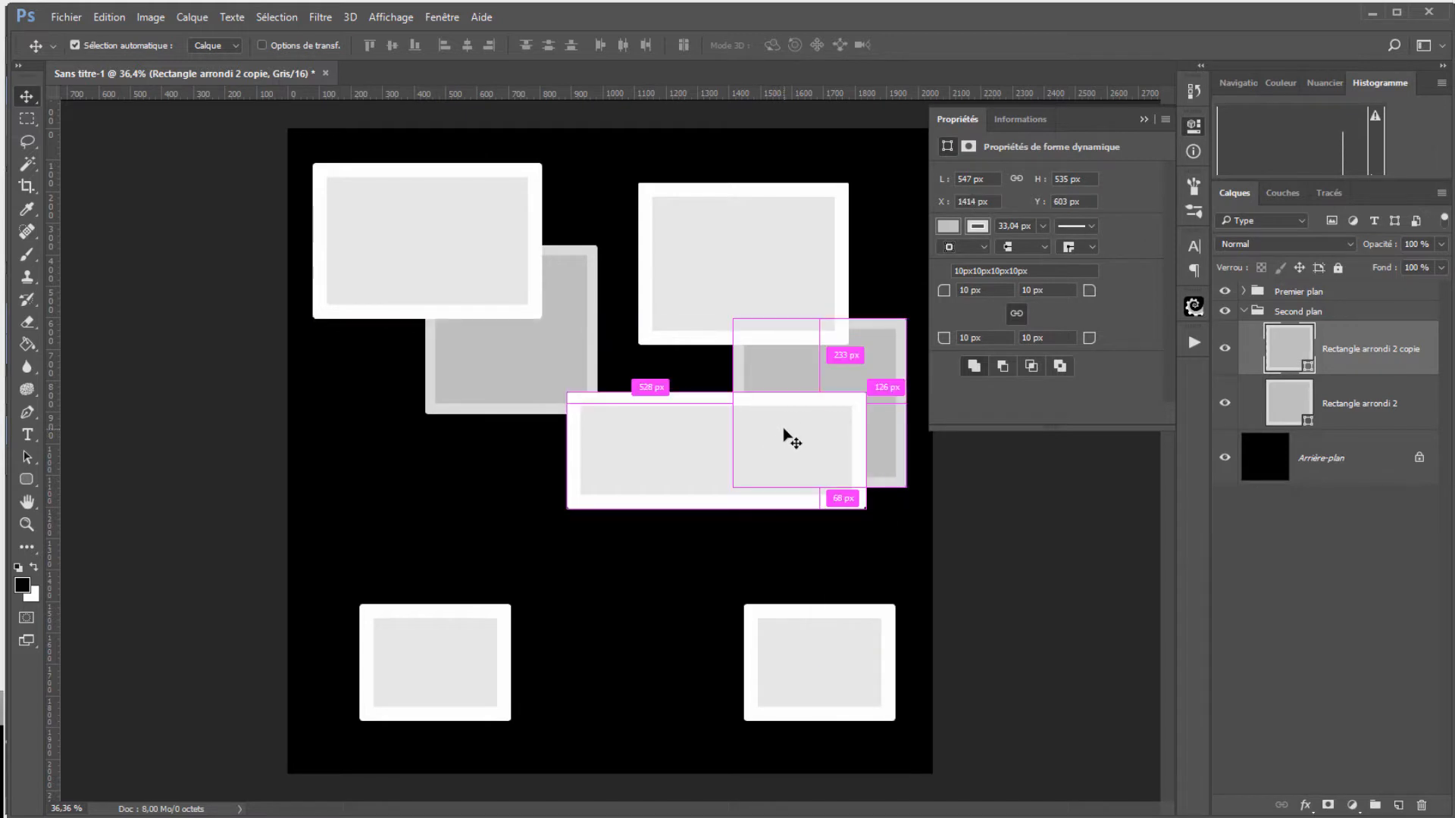
pyautogui.hotkey('ctrl', 'j')
pyautogui.moveTo(795, 386); pyautogui.dragTo(740, 667)
pyautogui.hotkey('ctrl', 'j')
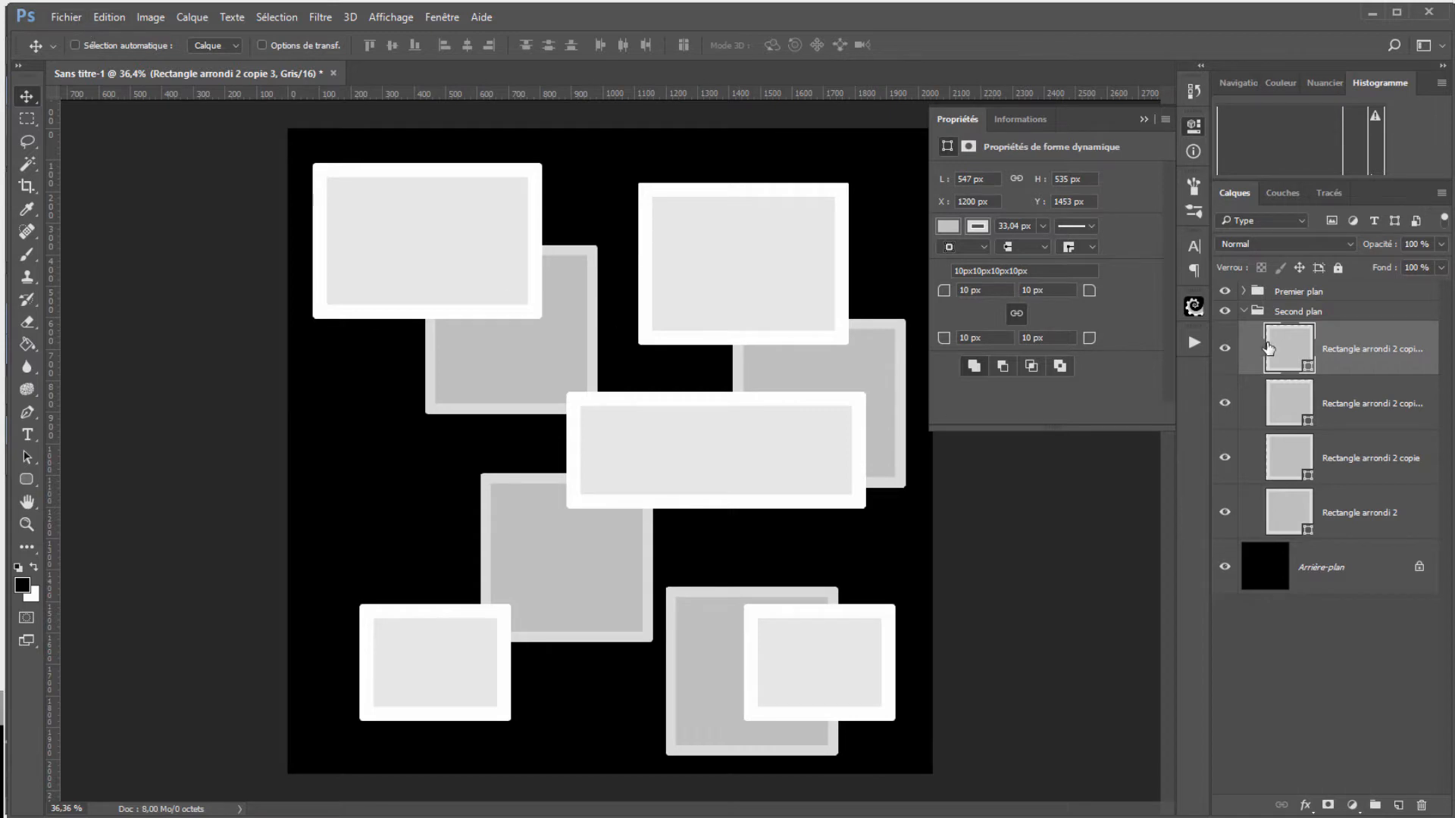
# Step: Save a copy of the document without layers as the TIFF file My Desp.tif in the Bureau folder
pyautogui.click(66, 17)
pyautogui.click(83, 203)
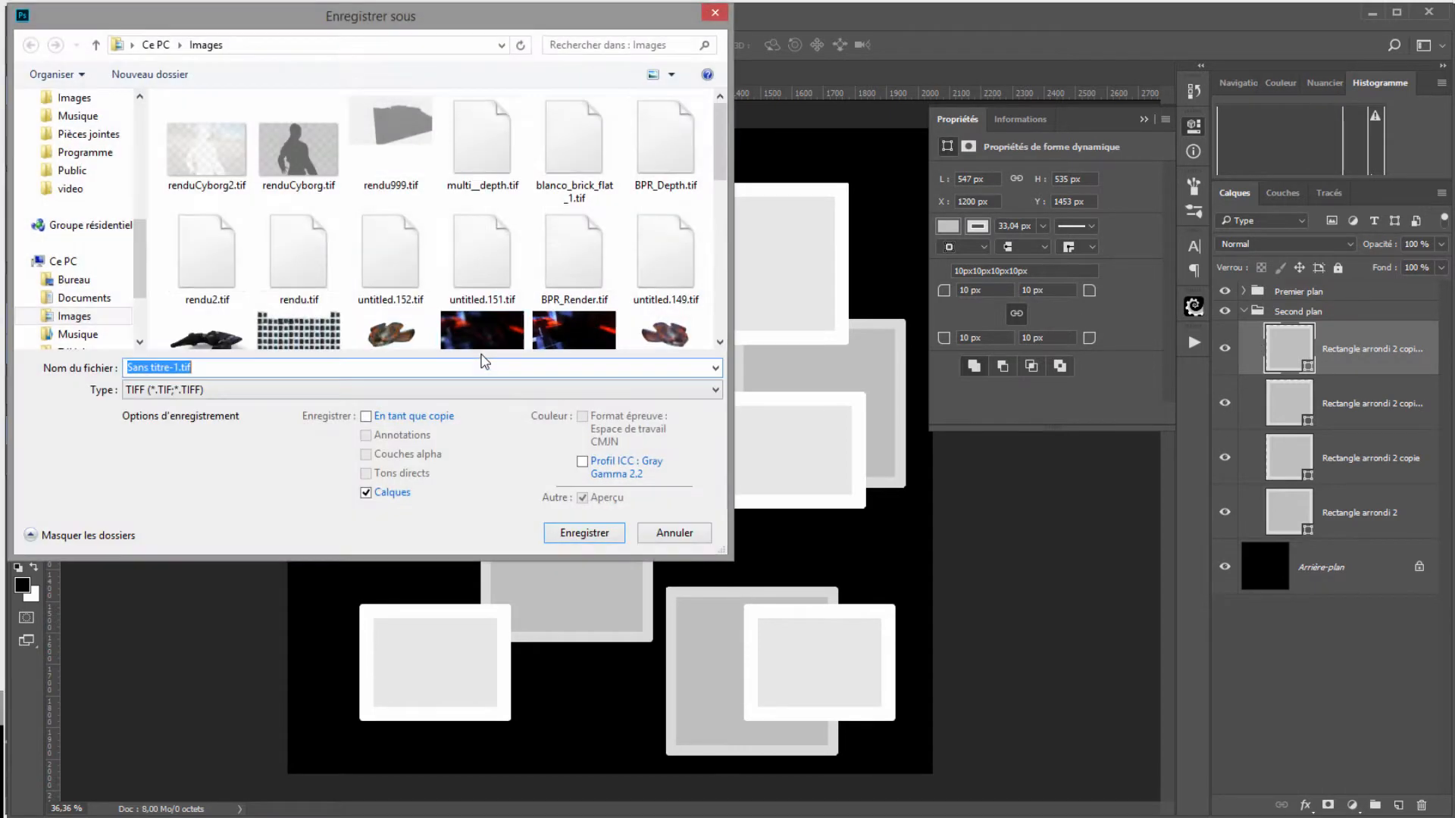
pyautogui.click(74, 280)
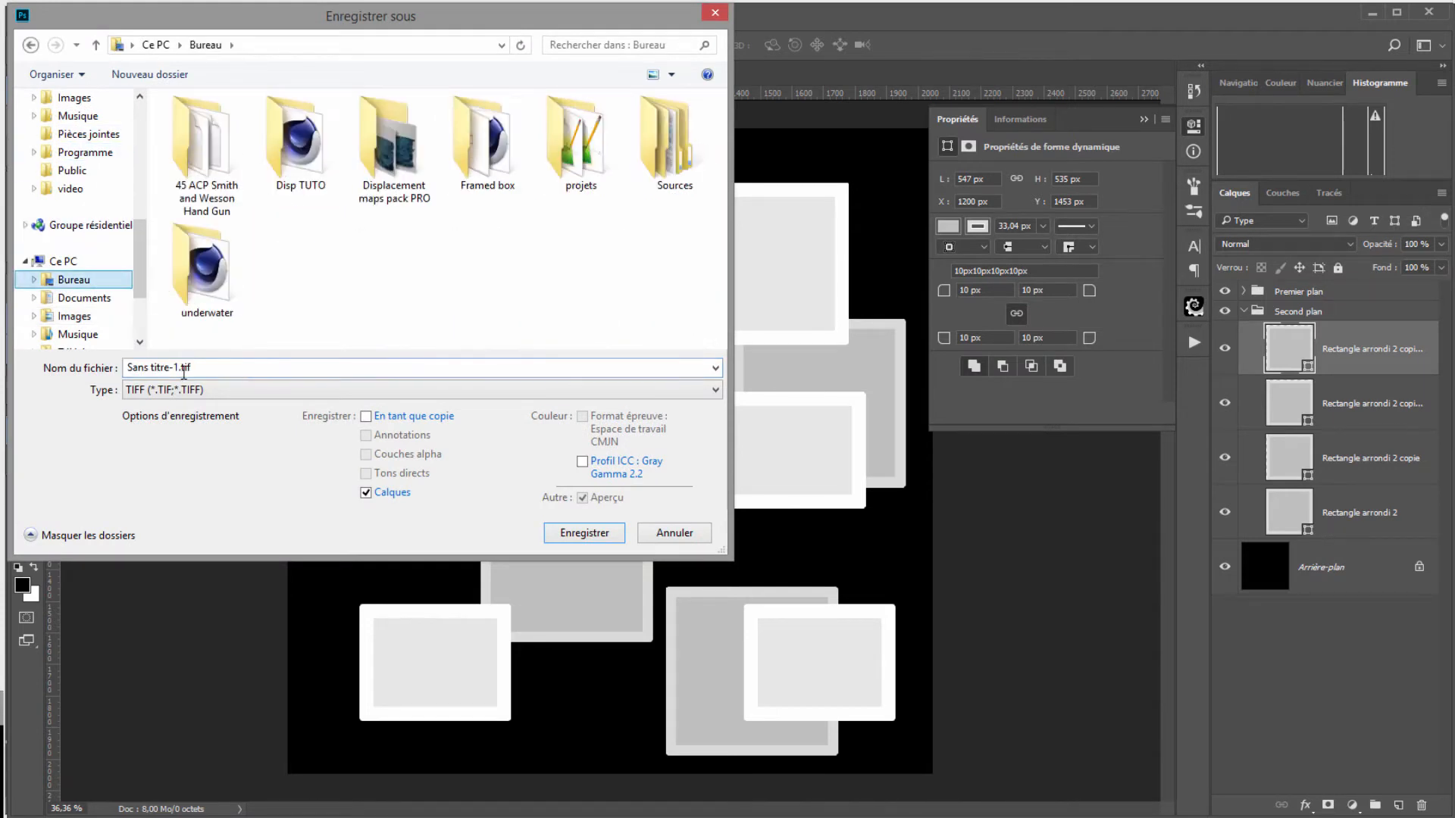
pyautogui.click(179, 368)
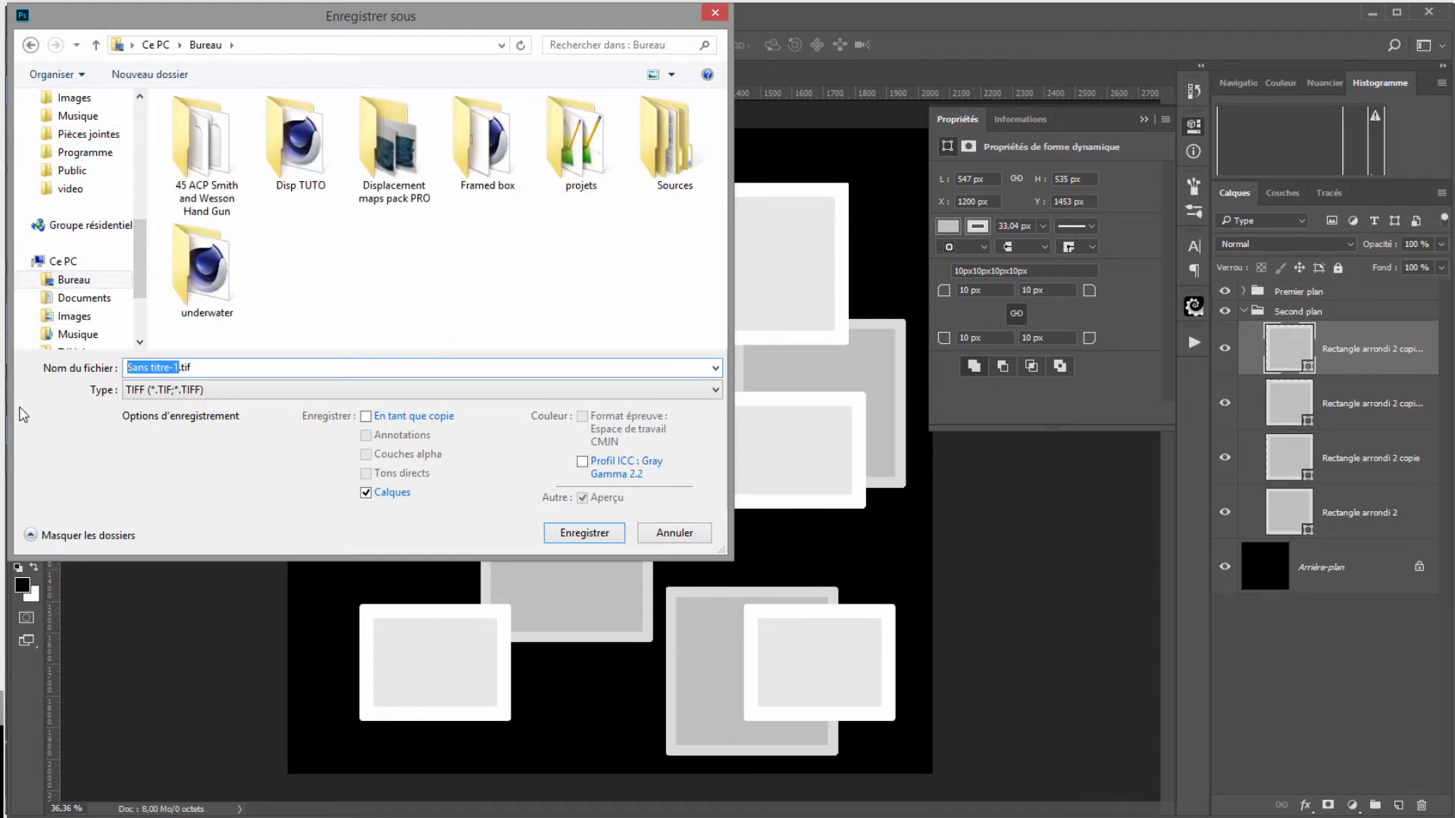
pyautogui.write('Mon')
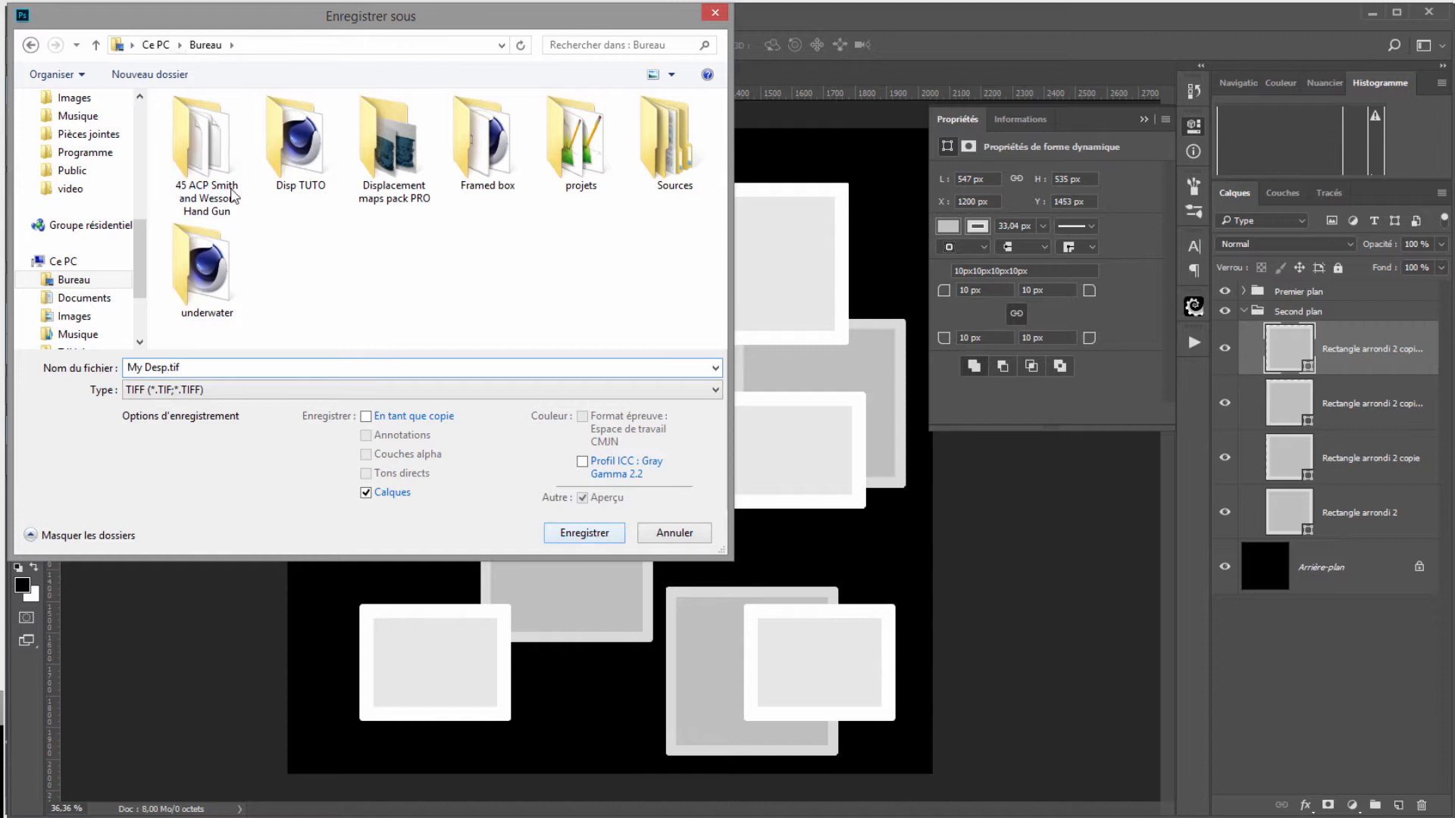
pyautogui.click(366, 493)
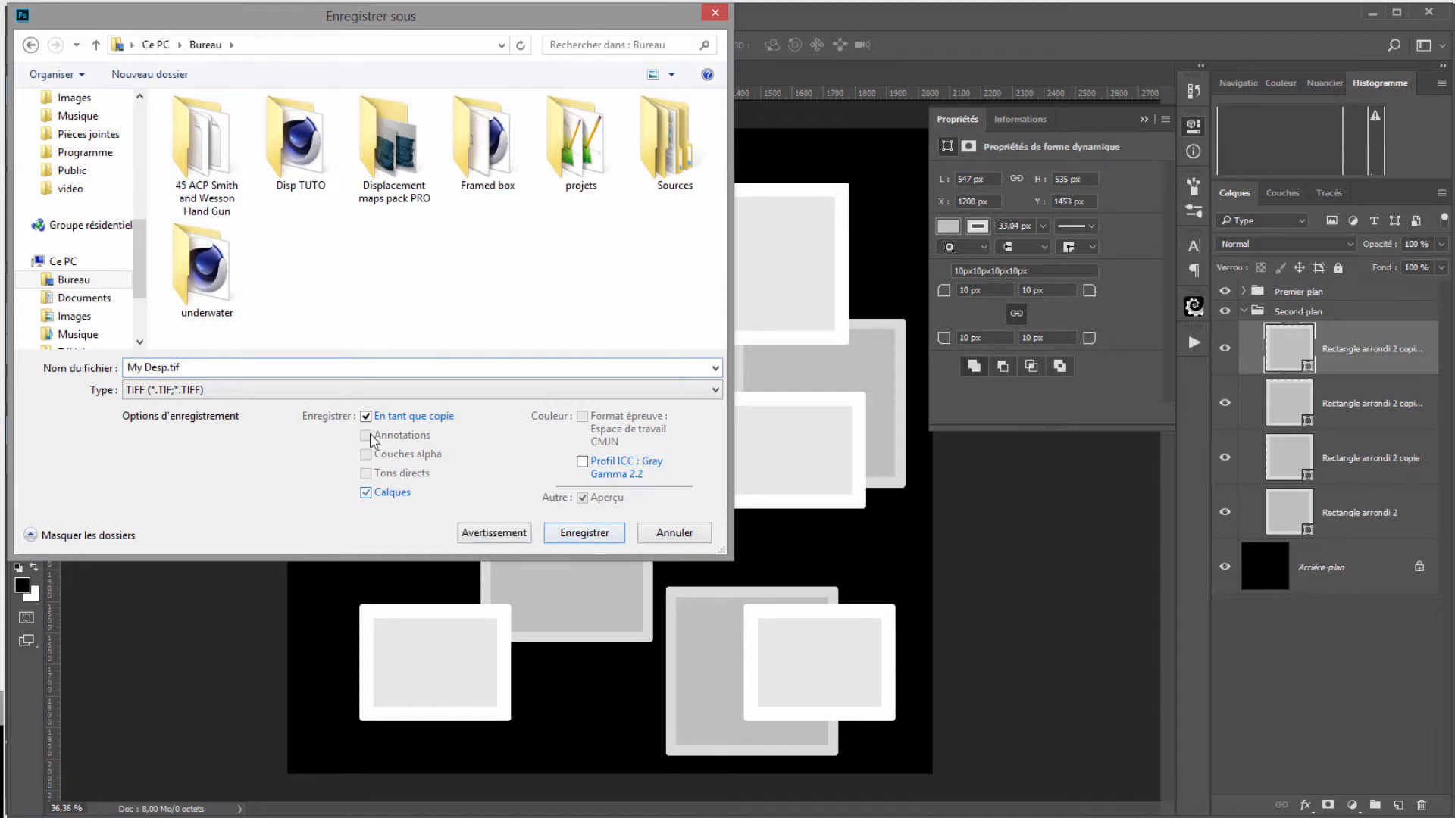
pyautogui.click(604, 537)
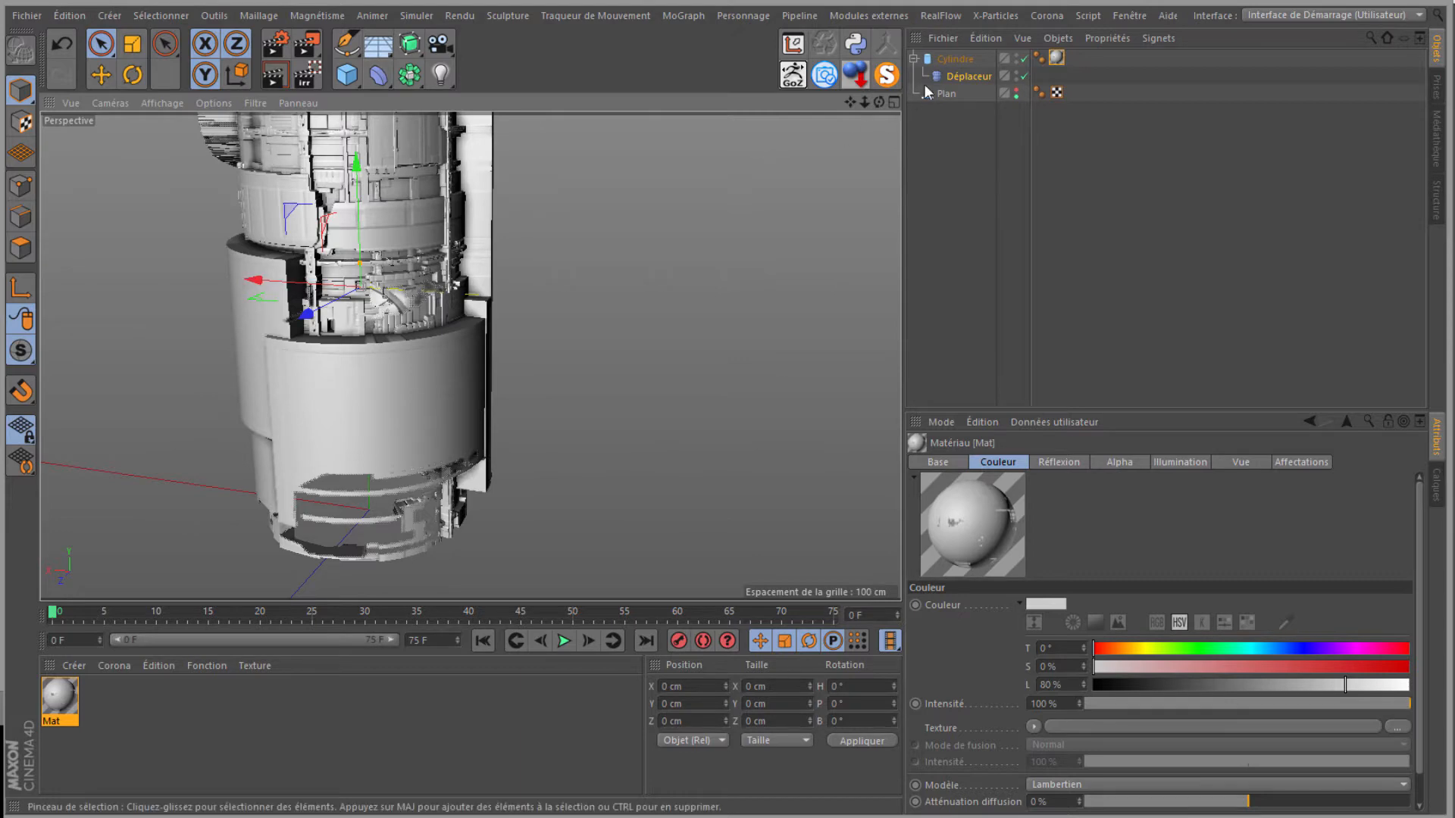
# Step: Switch to Cinema 4D and load My Desp.tif from Bureau as the Déplaceur's shading image, without copying it to the project folder
pyautogui.click(971, 78)
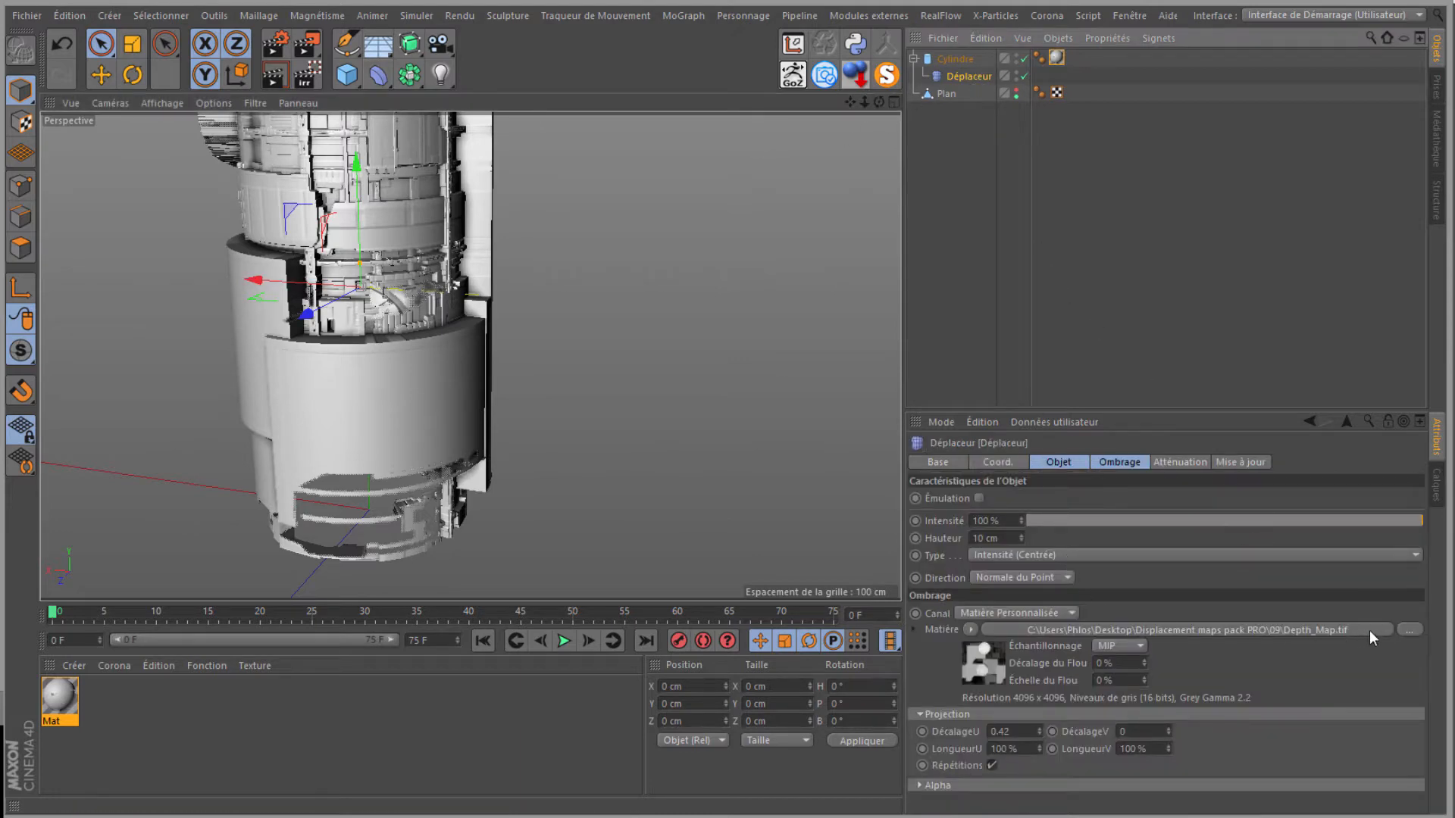
pyautogui.click(1409, 630)
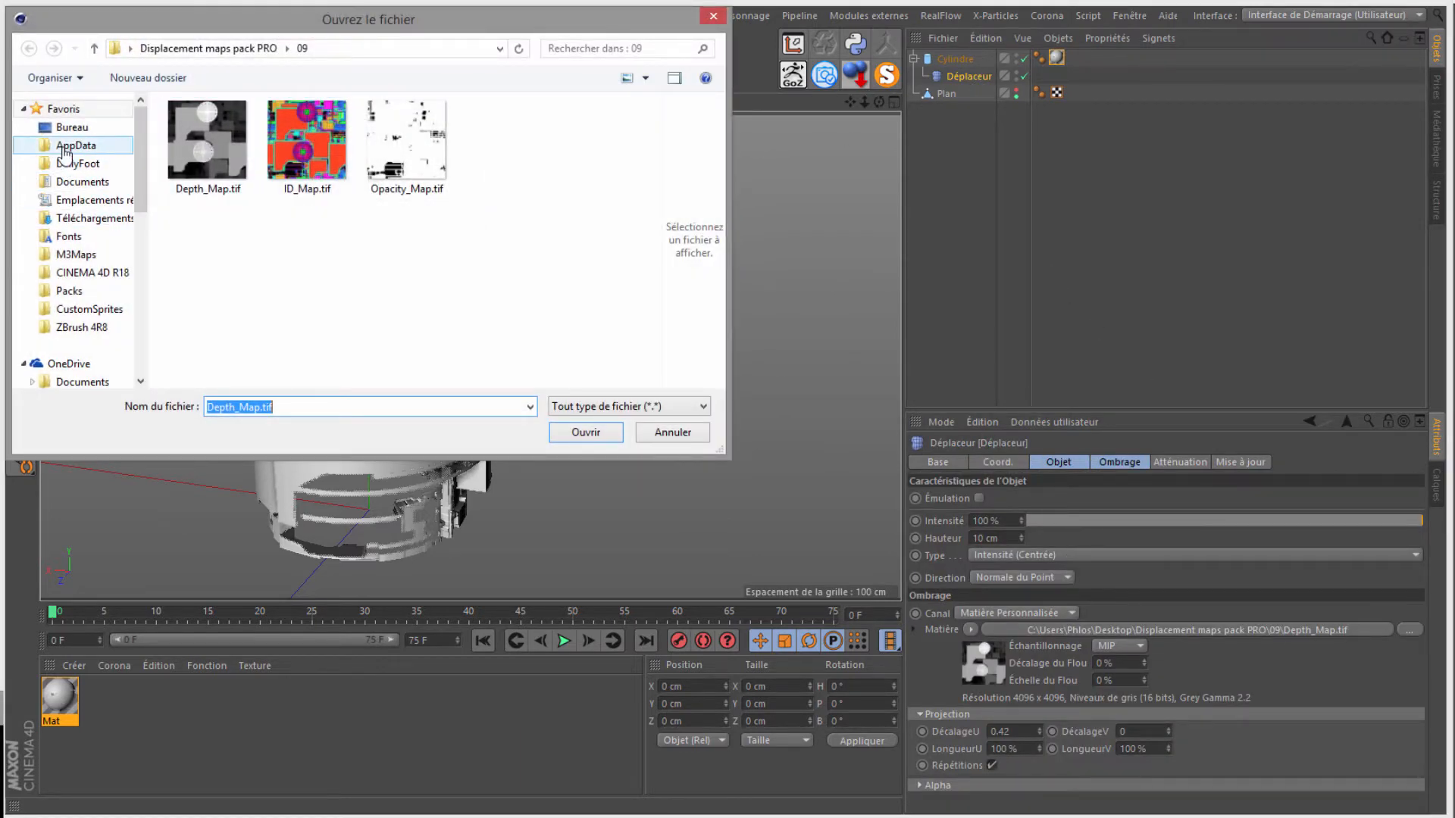
pyautogui.click(72, 127)
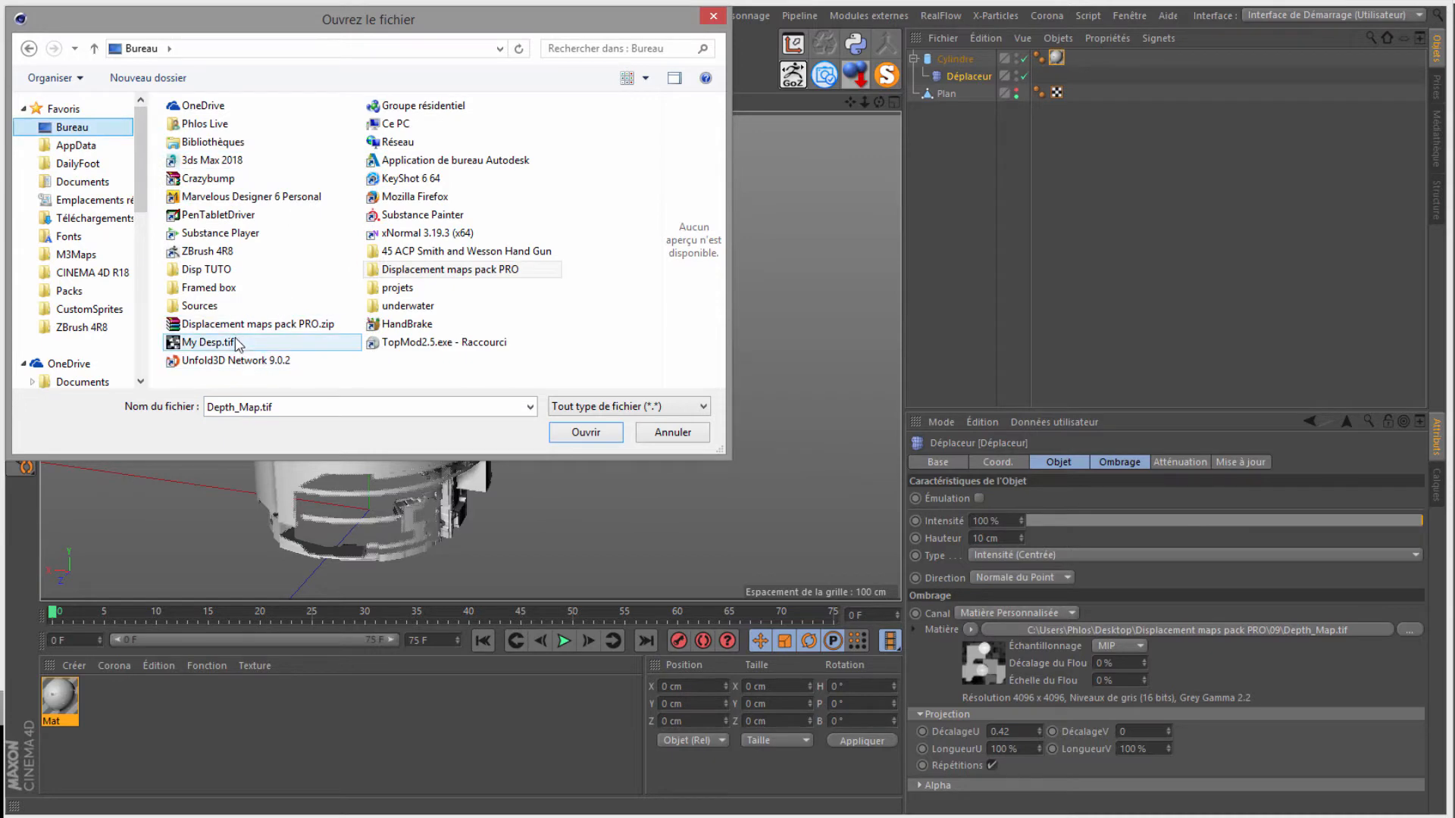
pyautogui.click(237, 343)
pyautogui.click(586, 434)
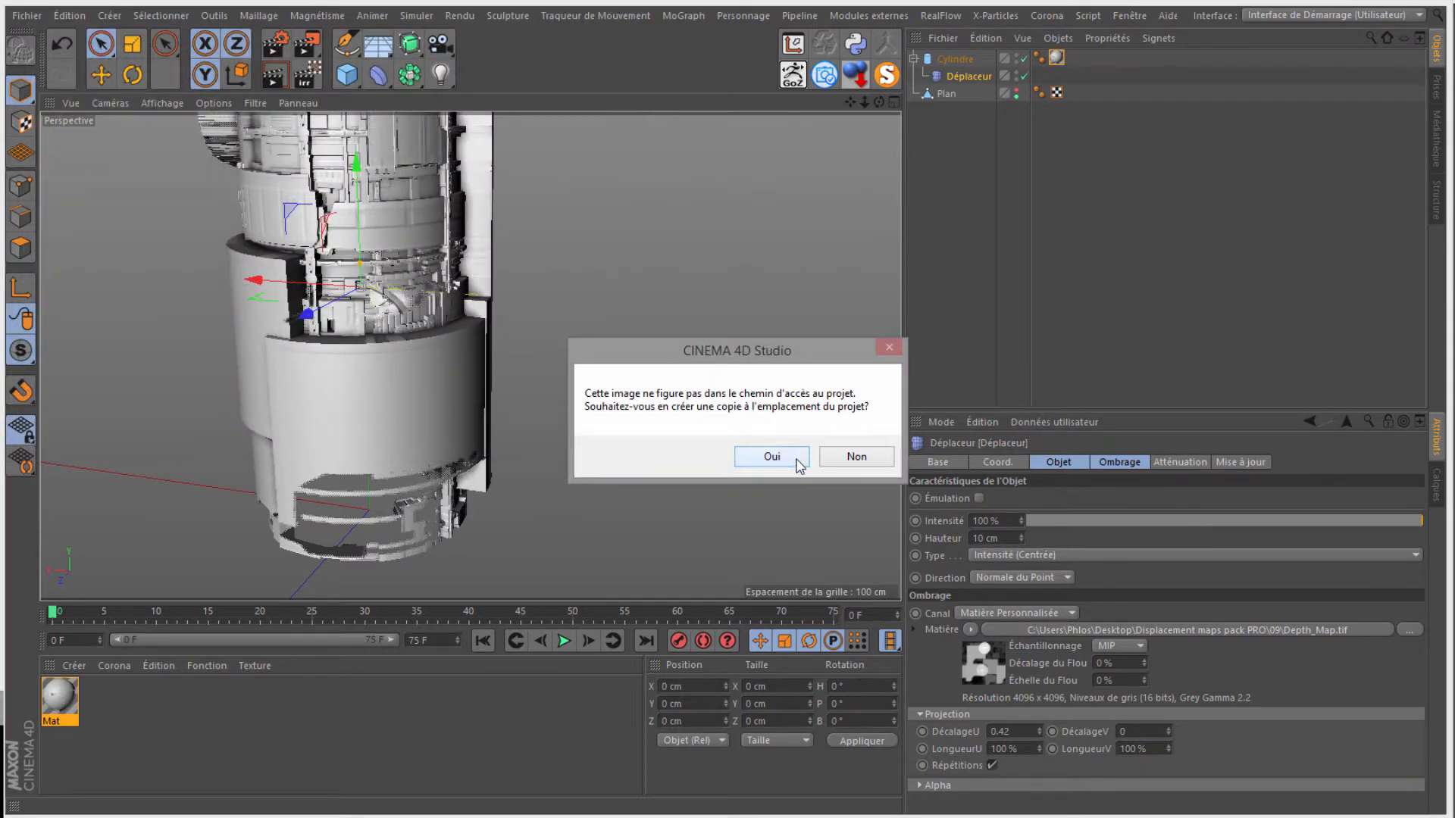
pyautogui.click(851, 457)
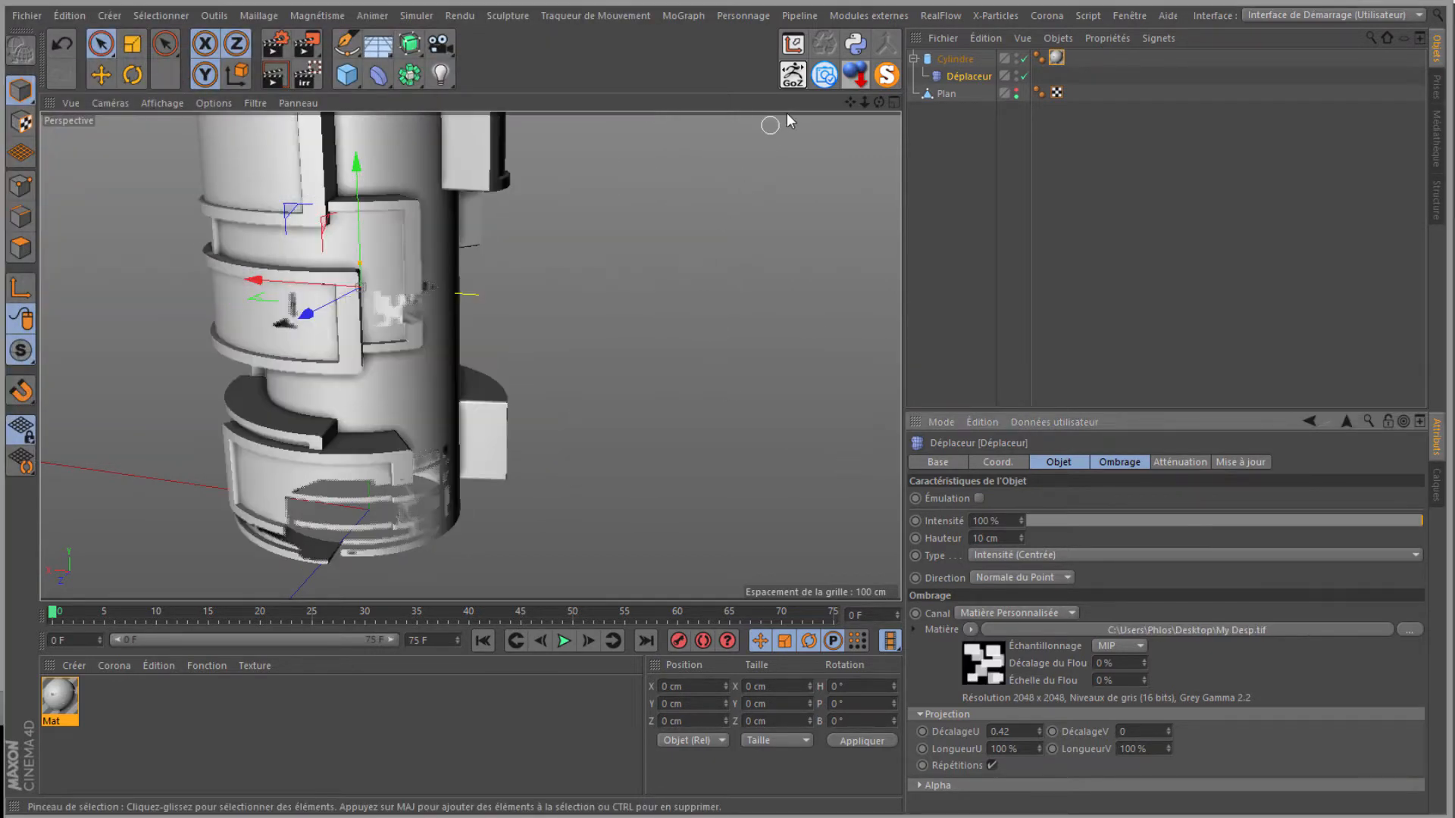
# Step: Delete the material tag from the Cylindre object
pyautogui.moveTo(864, 101)
pyautogui.mouseDown()
pyautogui.moveTo(730, 388)
pyautogui.moveTo(865, 91)
pyautogui.mouseUp()
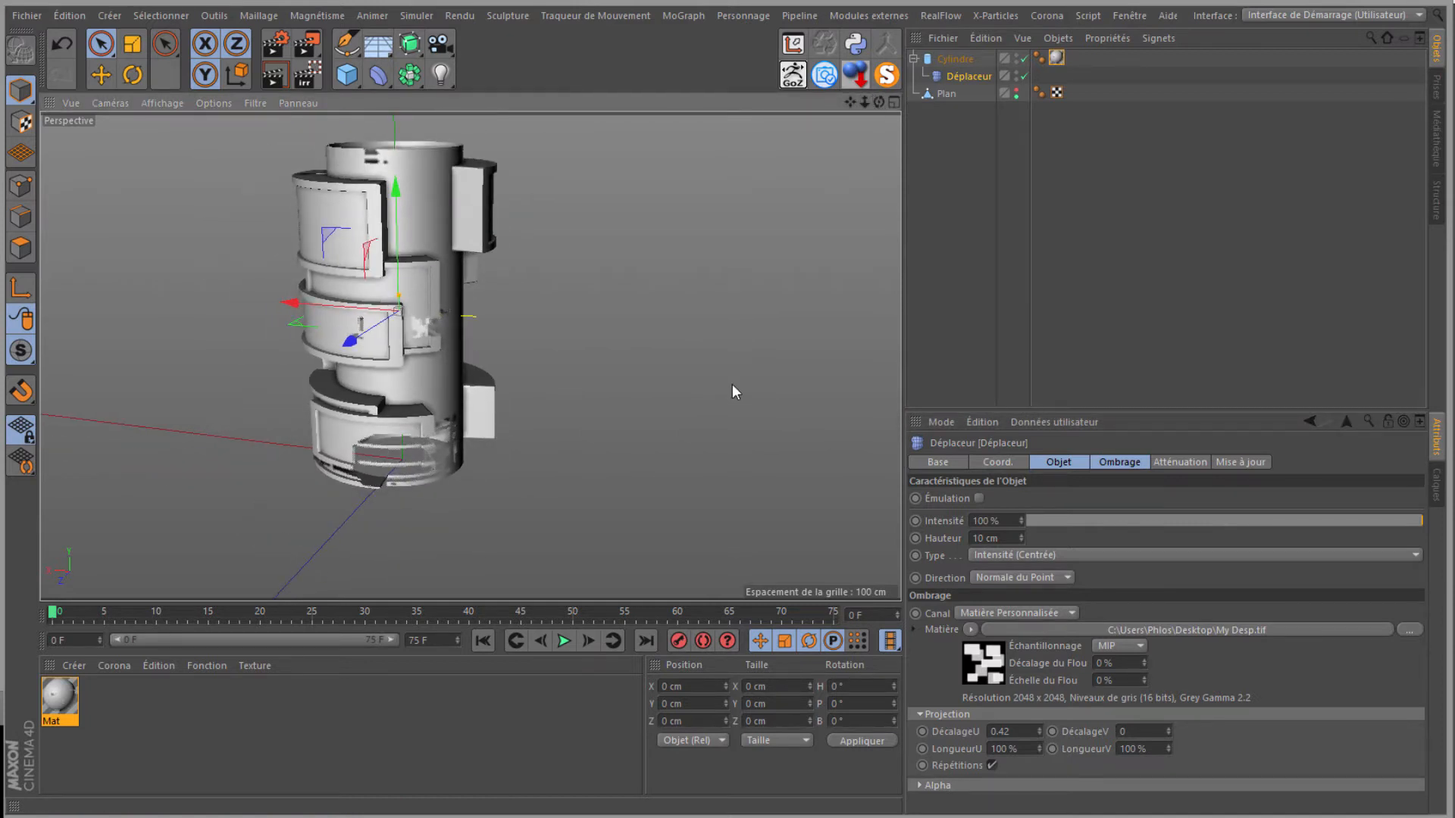
pyautogui.moveTo(732, 392); pyautogui.dragTo(878, 110)
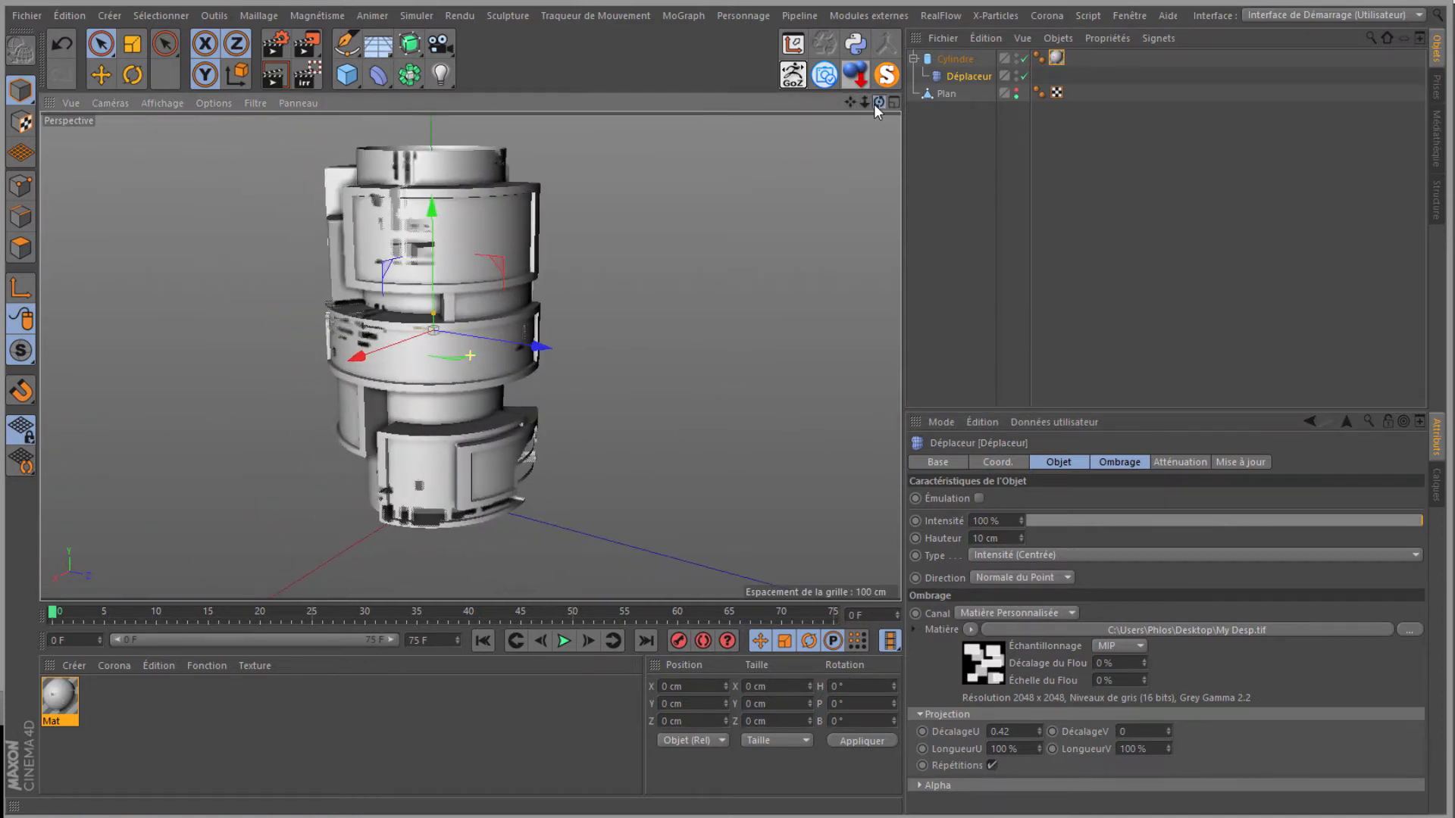
pyautogui.click(1057, 58)
pyautogui.press('Delete')
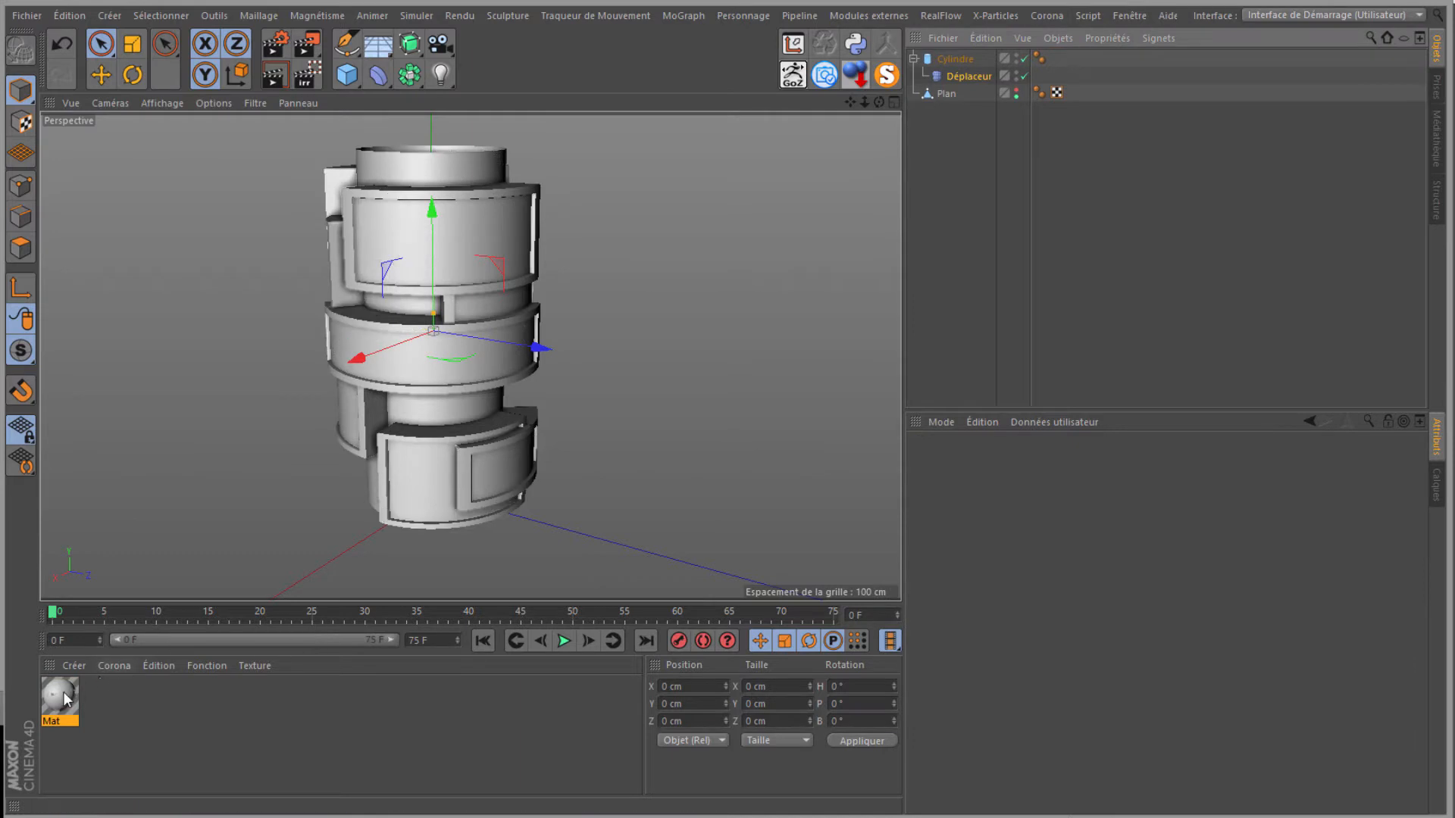
# Step: Examine the displaced panels around the cylinder from several angles and distances
pyautogui.scroll(2, 467, 308)
pyautogui.scroll(-1, 468, 308)
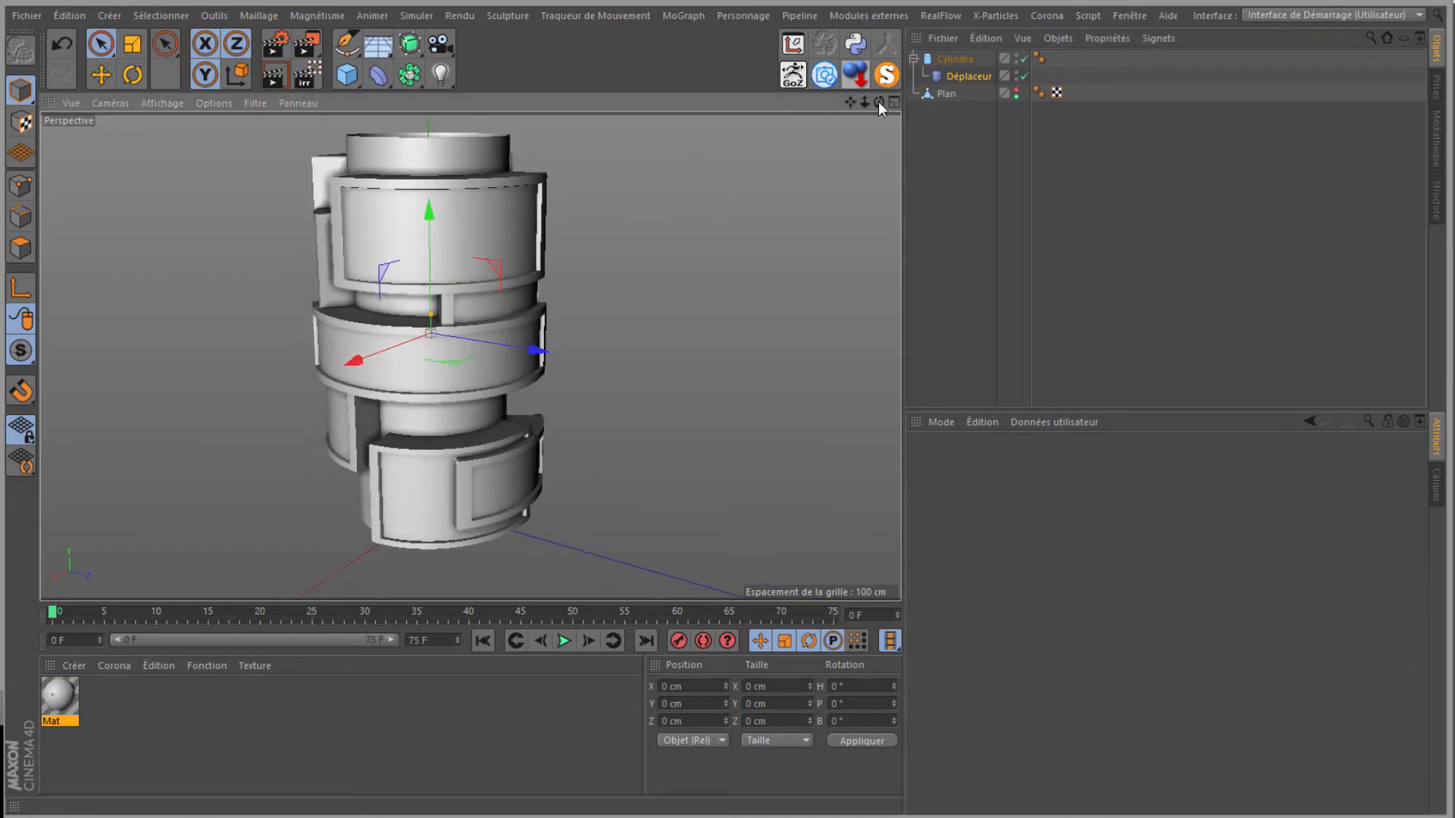
pyautogui.moveTo(879, 109); pyautogui.dragTo(492, 193)
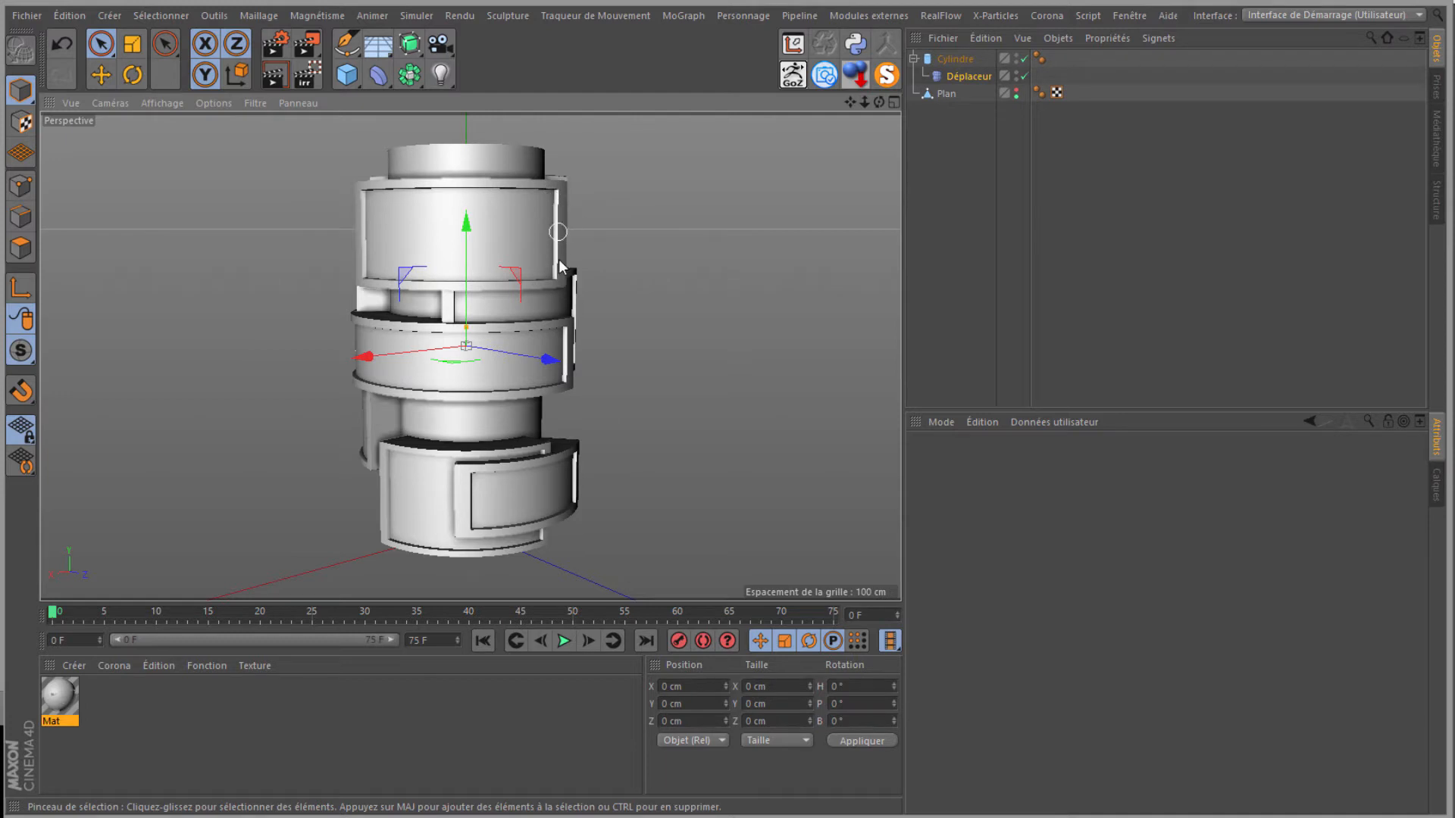
pyautogui.scroll(1, 411, 241)
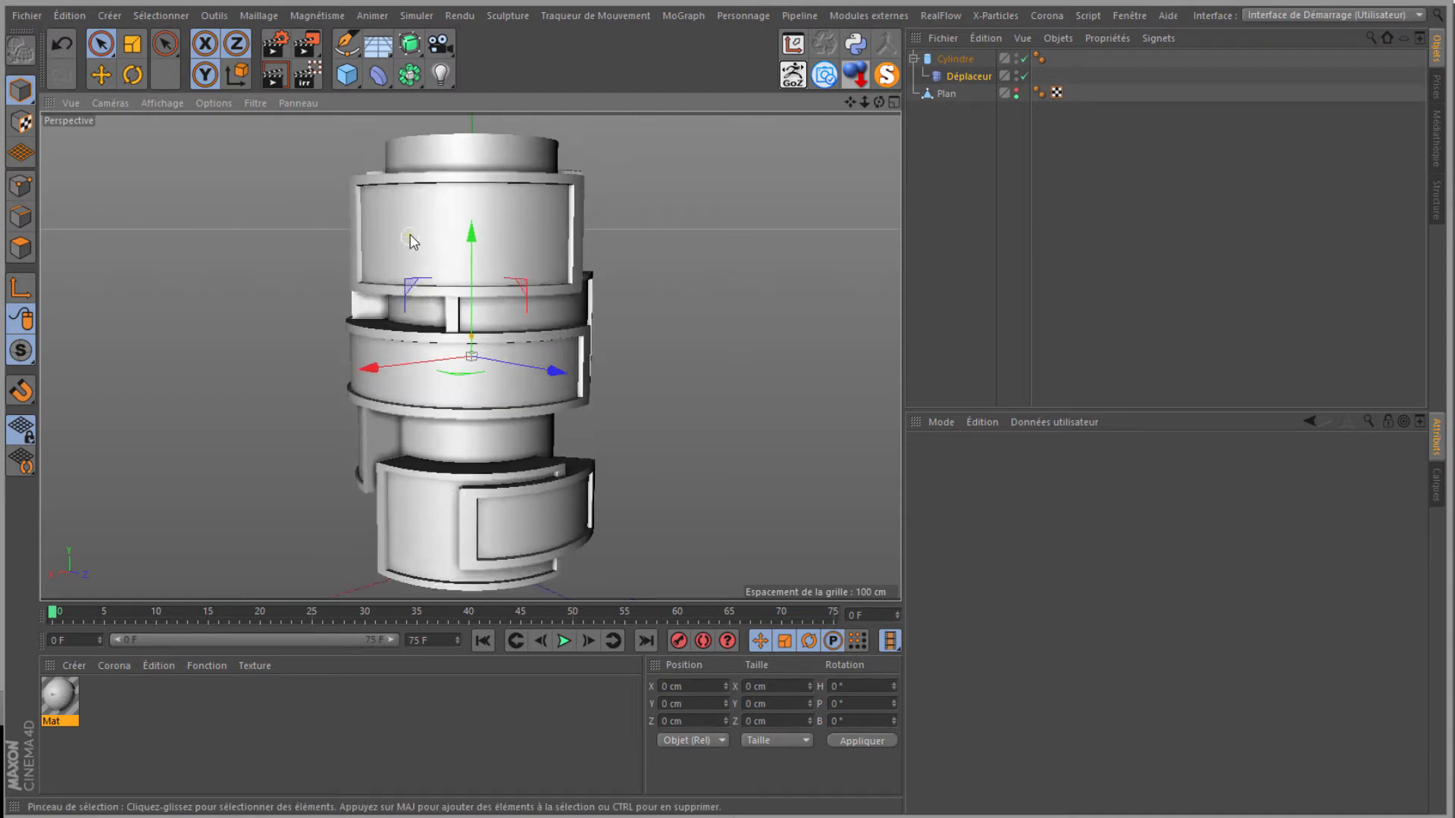
pyautogui.scroll(1, 412, 241)
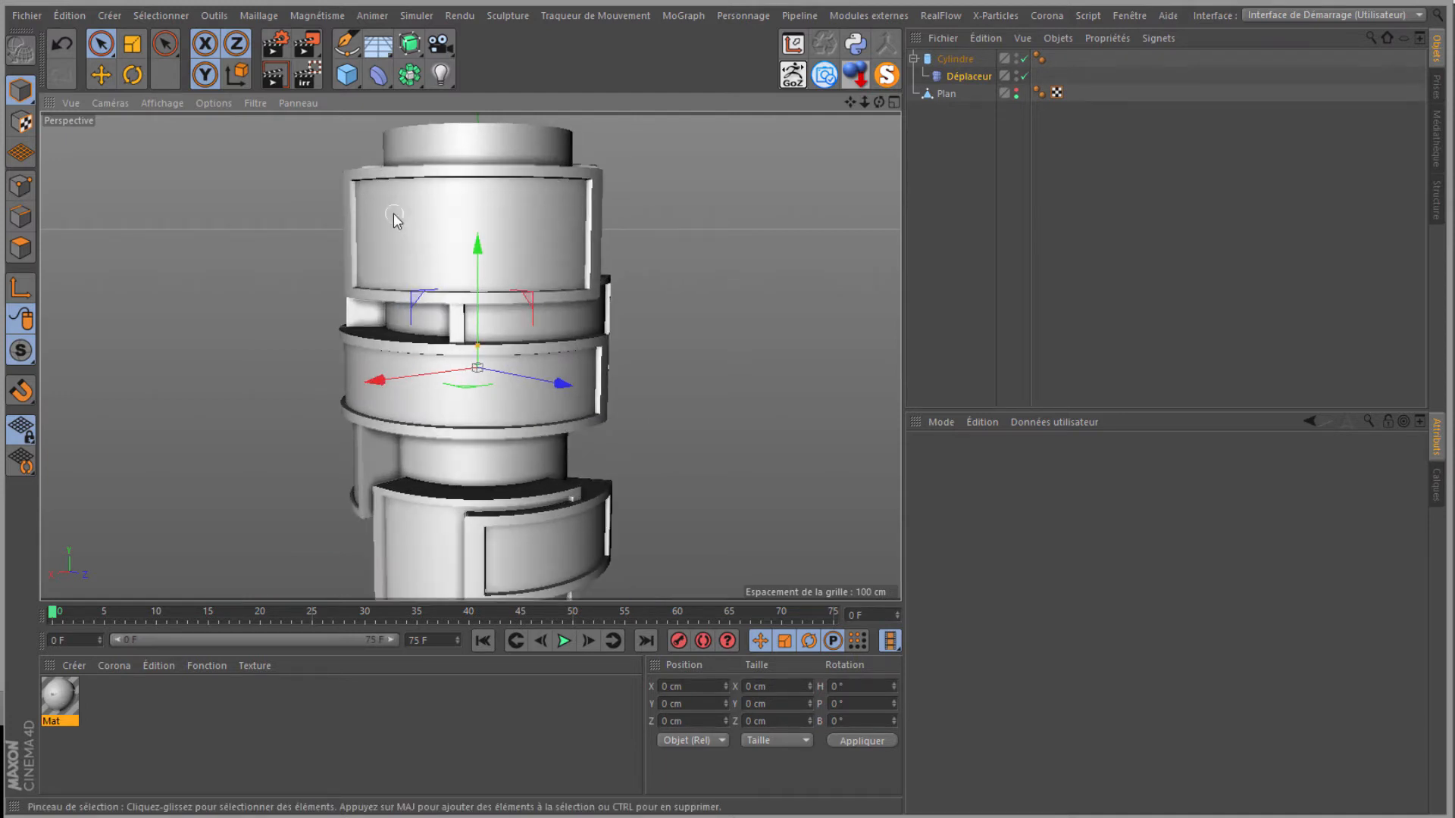
pyautogui.scroll(-1, 497, 212)
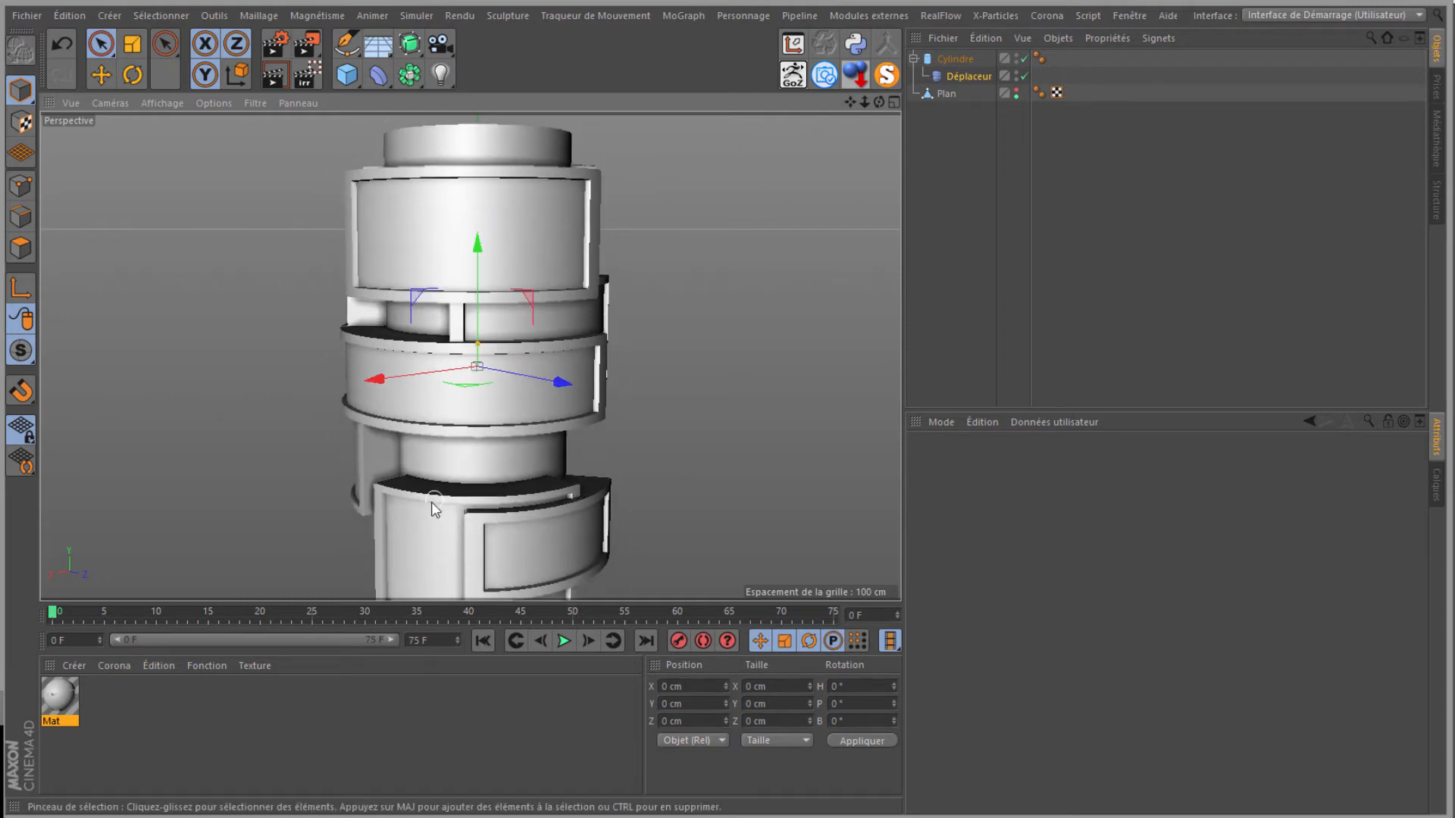
pyautogui.scroll(-1, 428, 523)
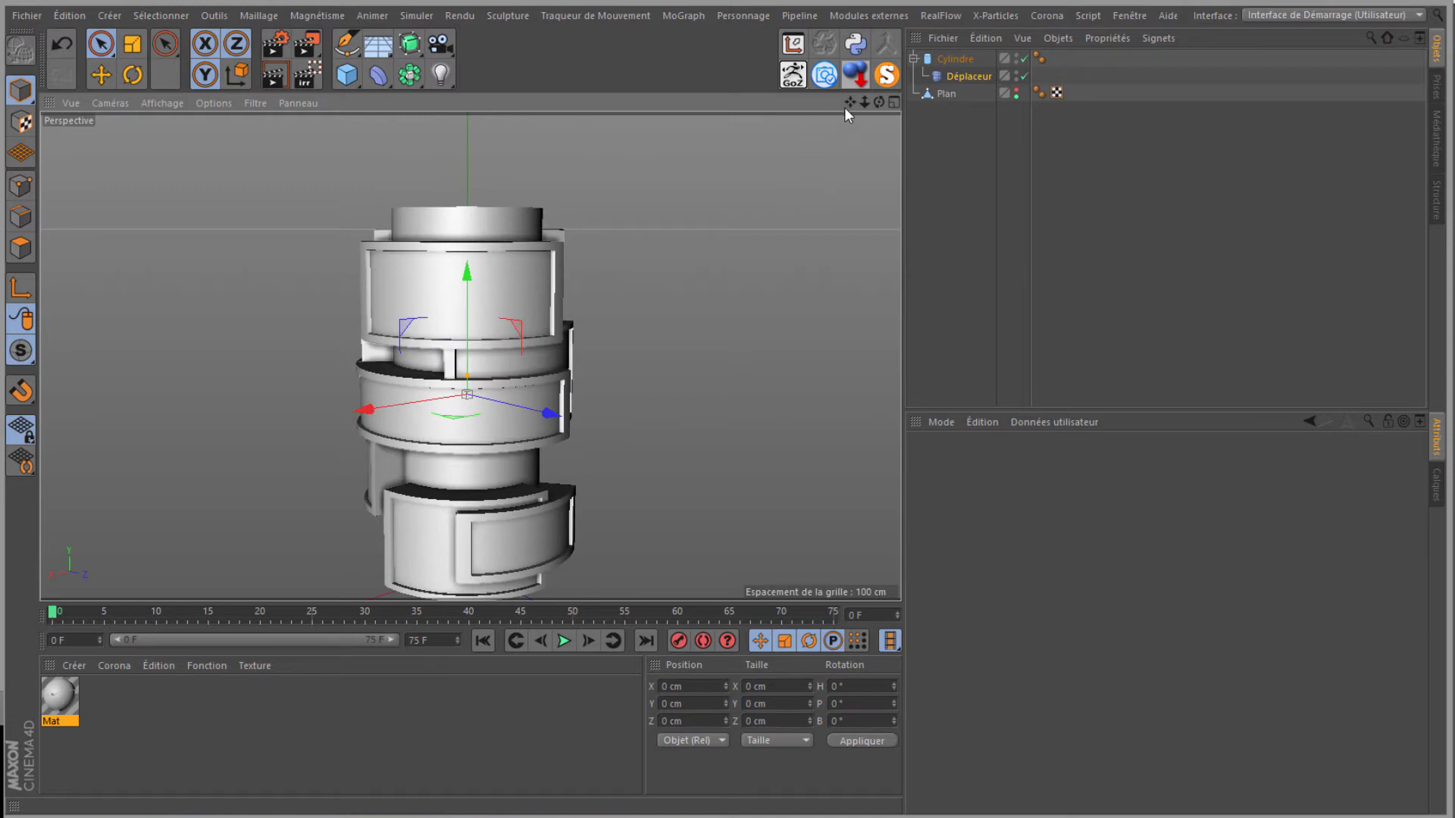
pyautogui.moveTo(849, 103); pyautogui.dragTo(730, 382)
pyautogui.moveTo(878, 104); pyautogui.dragTo(730, 383)
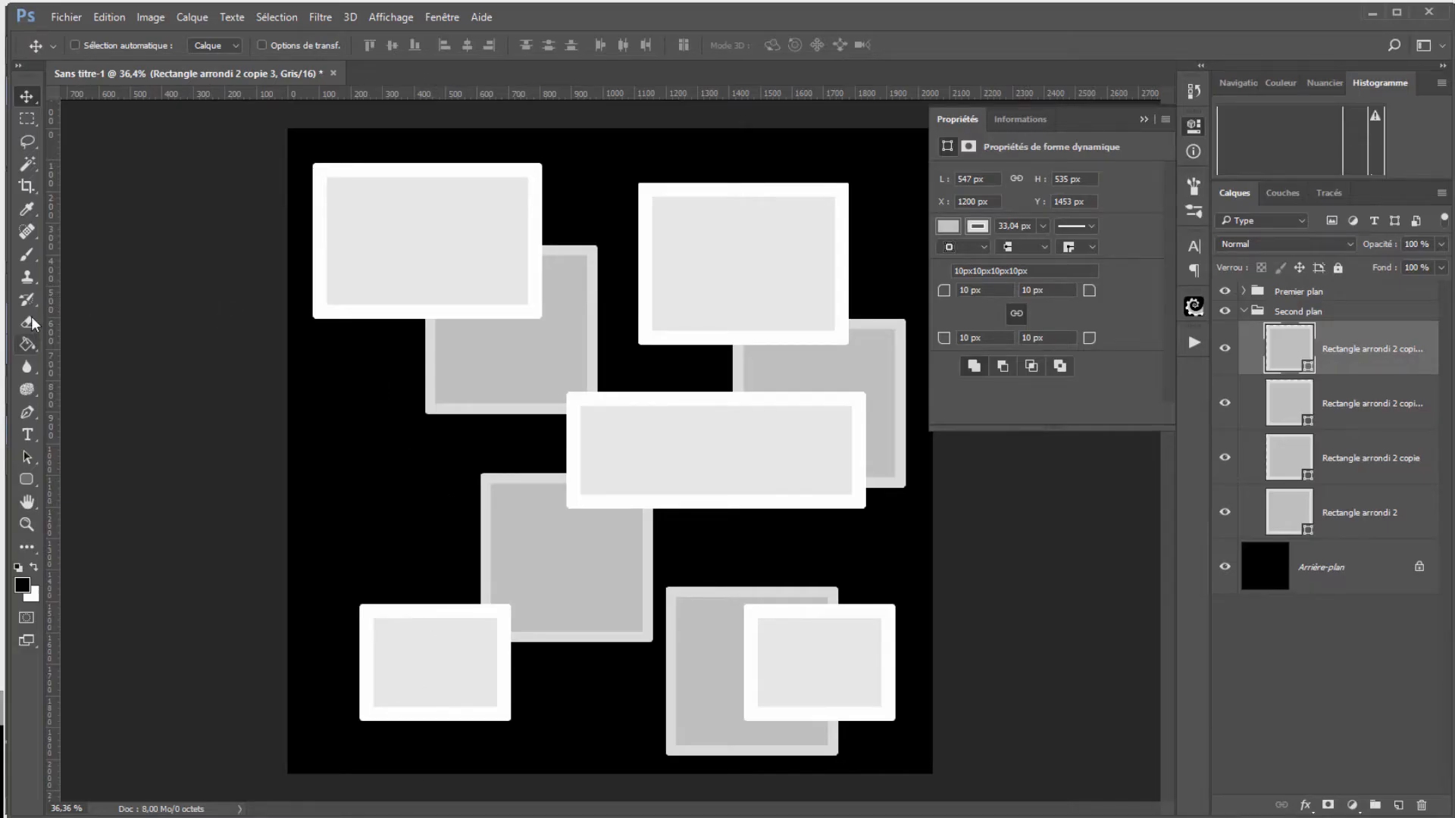
# Step: Activate the Brush tool and set the foreground colour to mid grey #a2a2a2
pyautogui.click(26, 257)
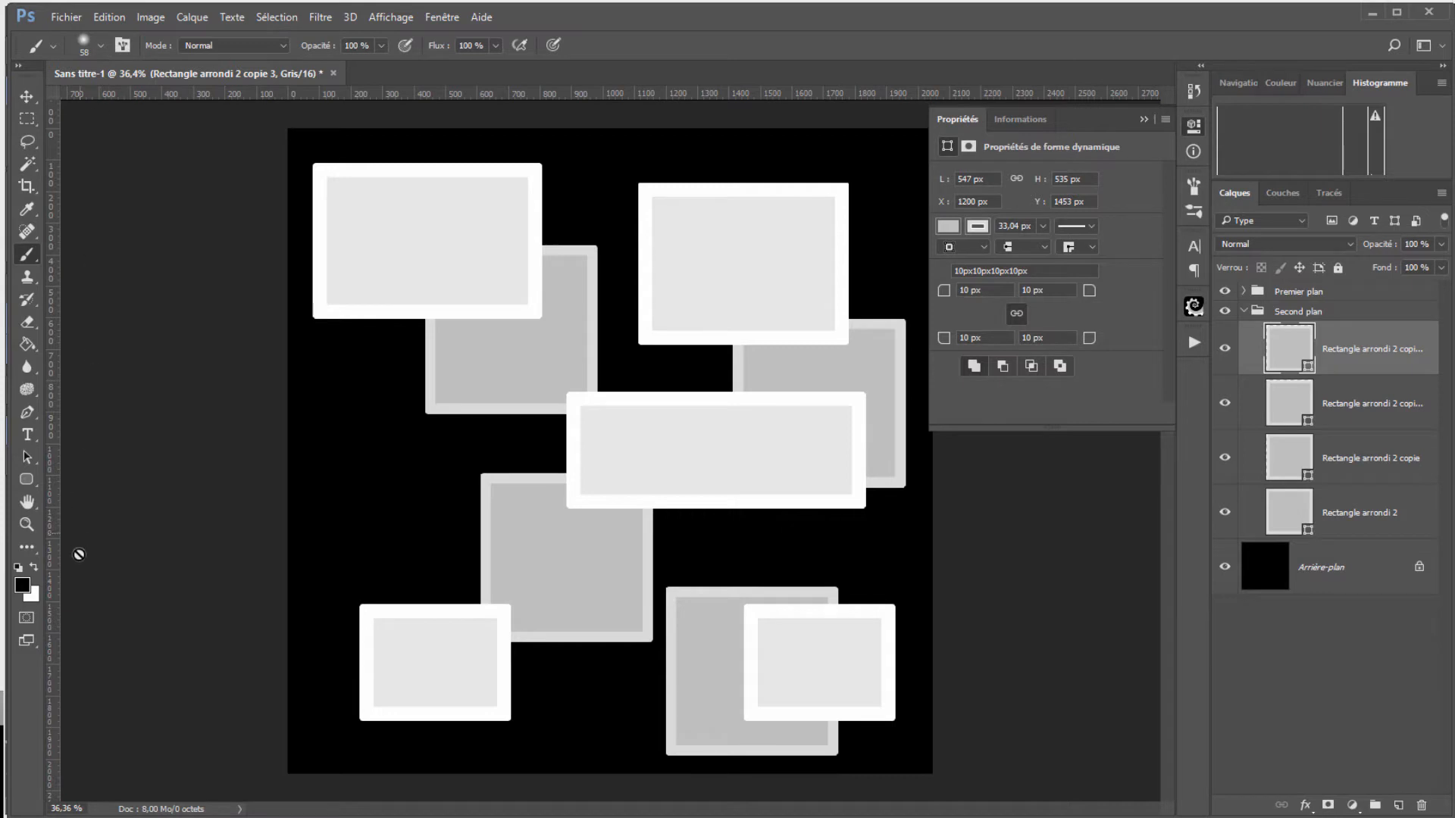
pyautogui.click(24, 584)
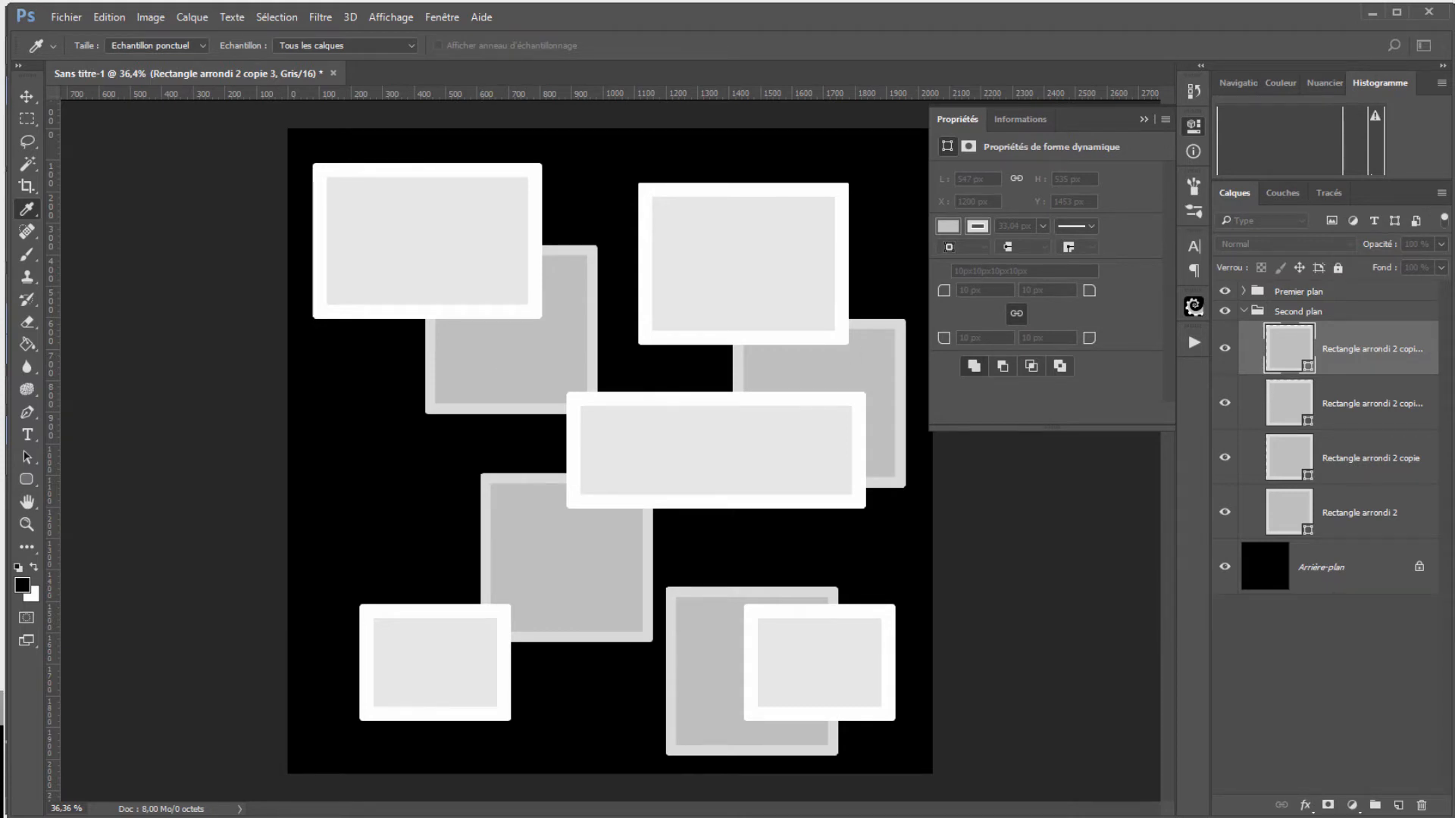
pyautogui.moveTo(0, 157); pyautogui.dragTo(629, 188)
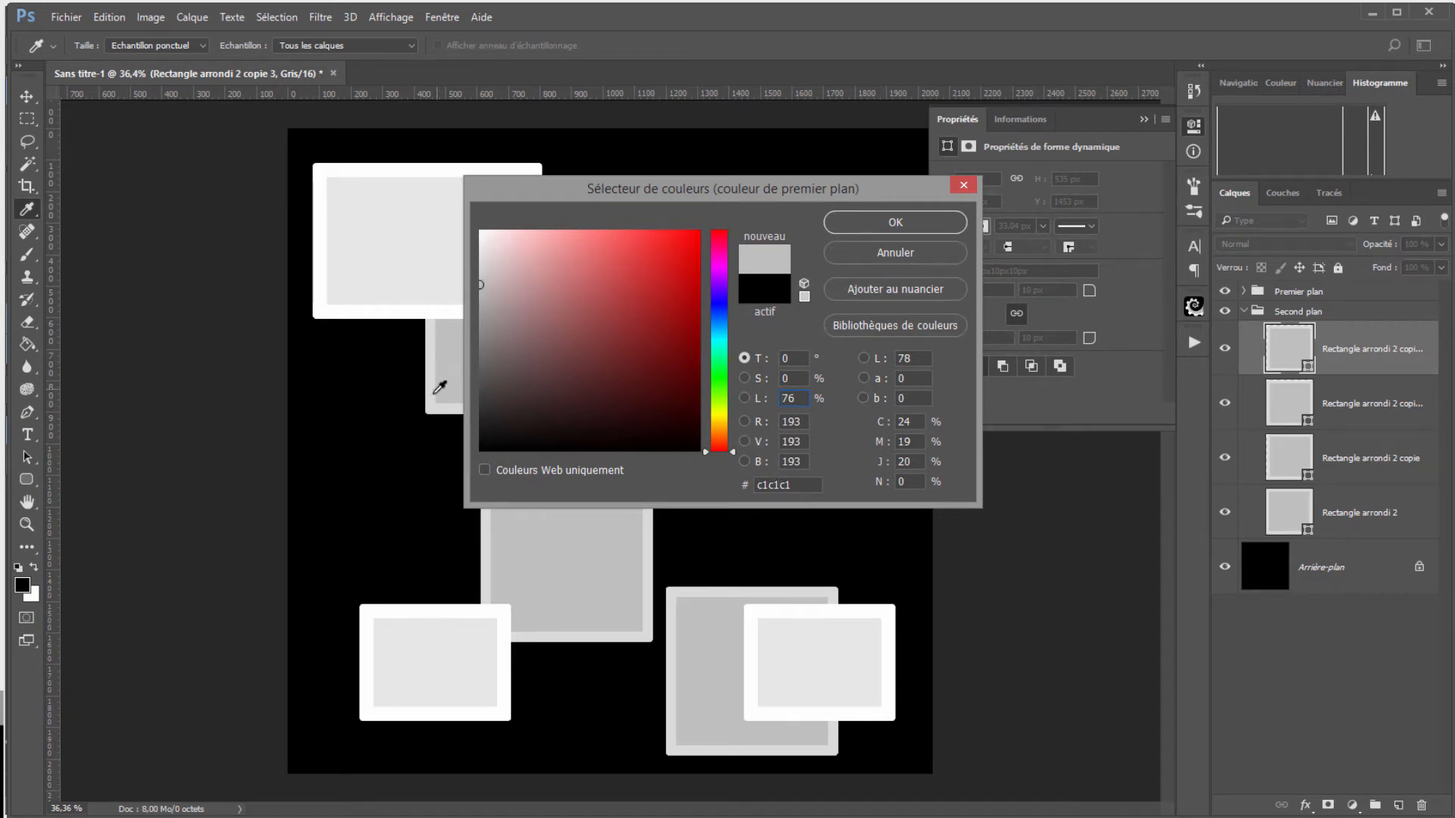
pyautogui.moveTo(483, 290); pyautogui.dragTo(479, 311)
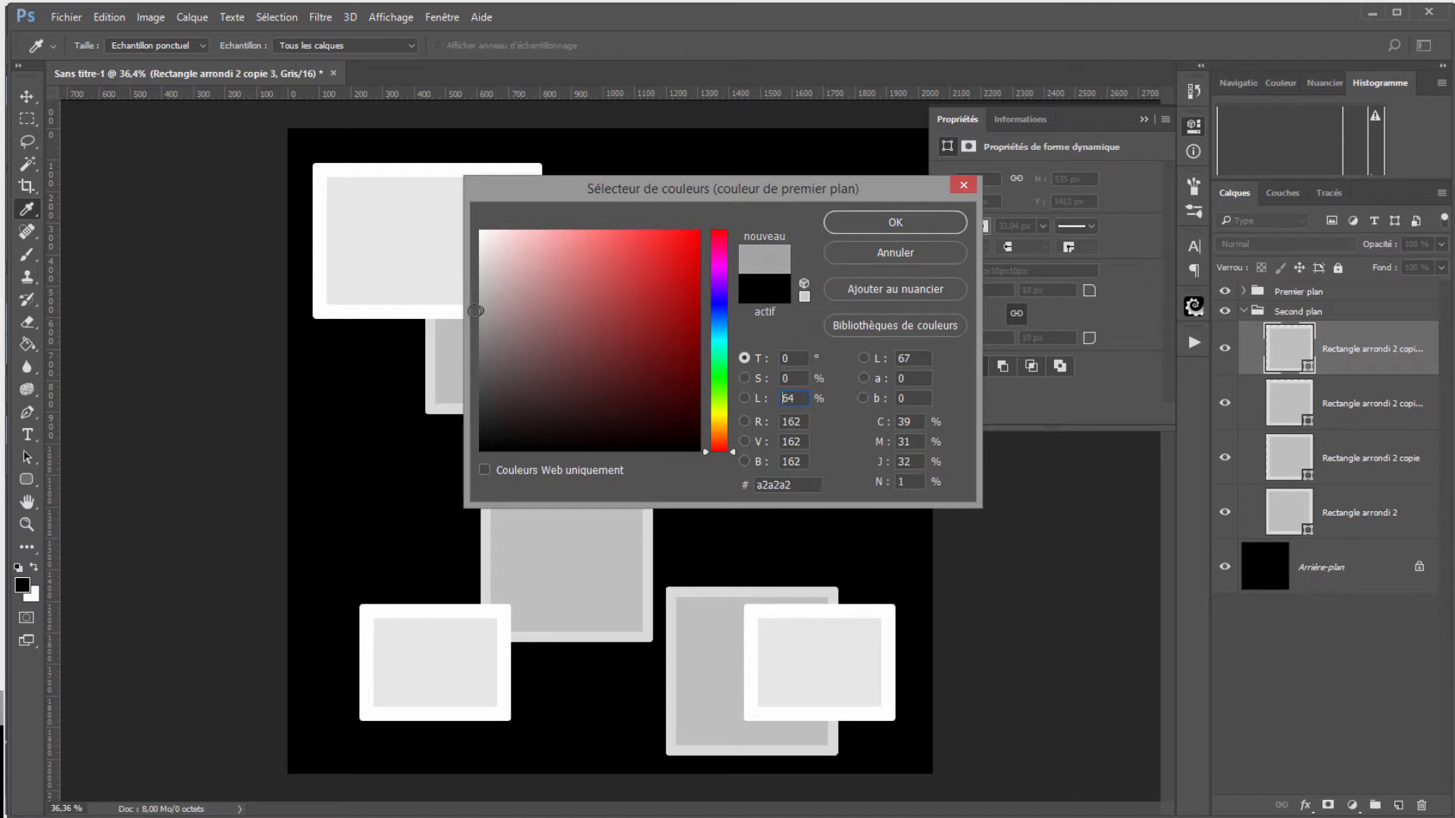
pyautogui.click(843, 227)
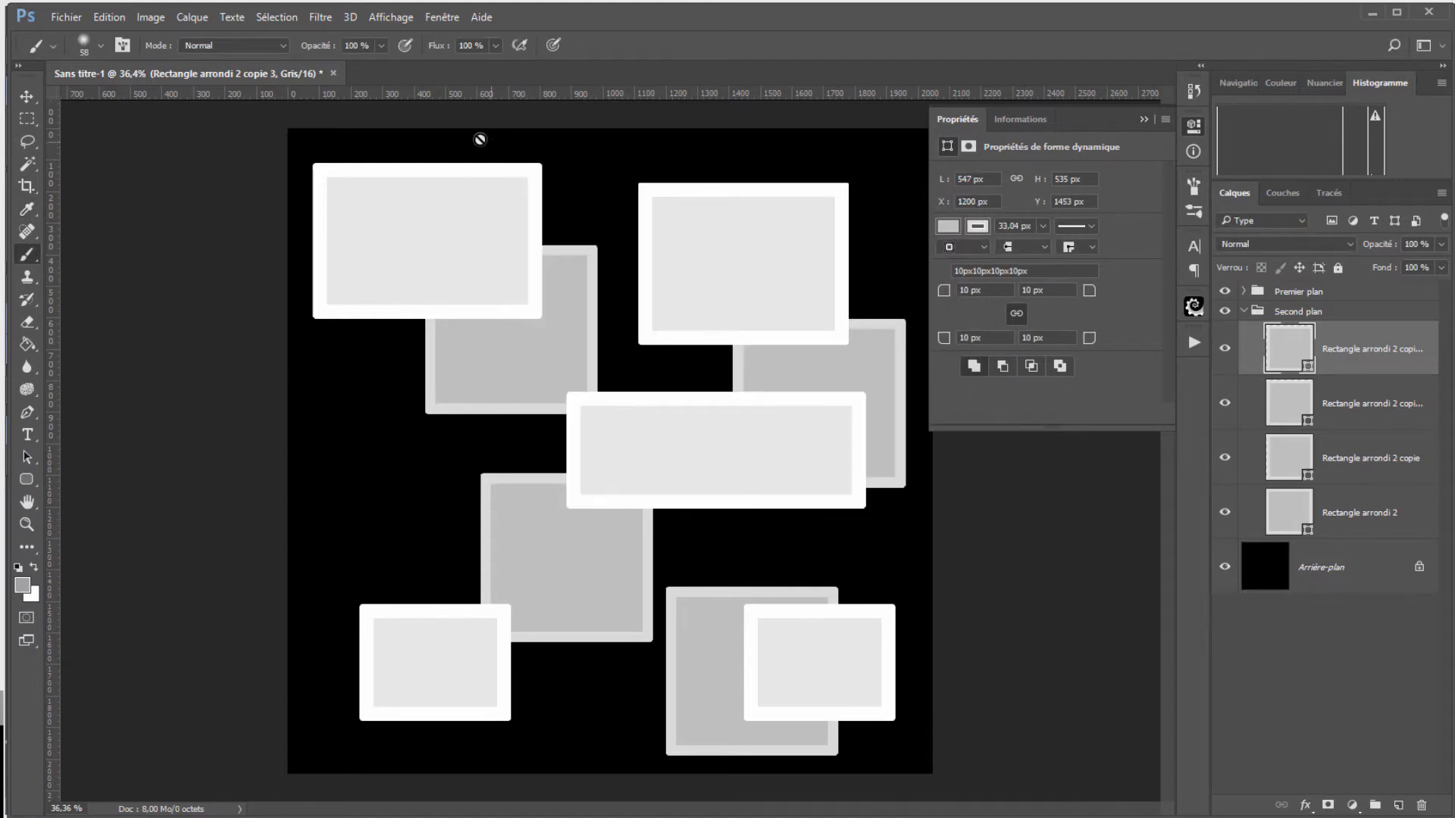
# Step: Create a new layer named Tuyeau and place it between the Second plan group and the Arrière-plan layer
pyautogui.click(1398, 805)
pyautogui.doubleClick(1352, 350)
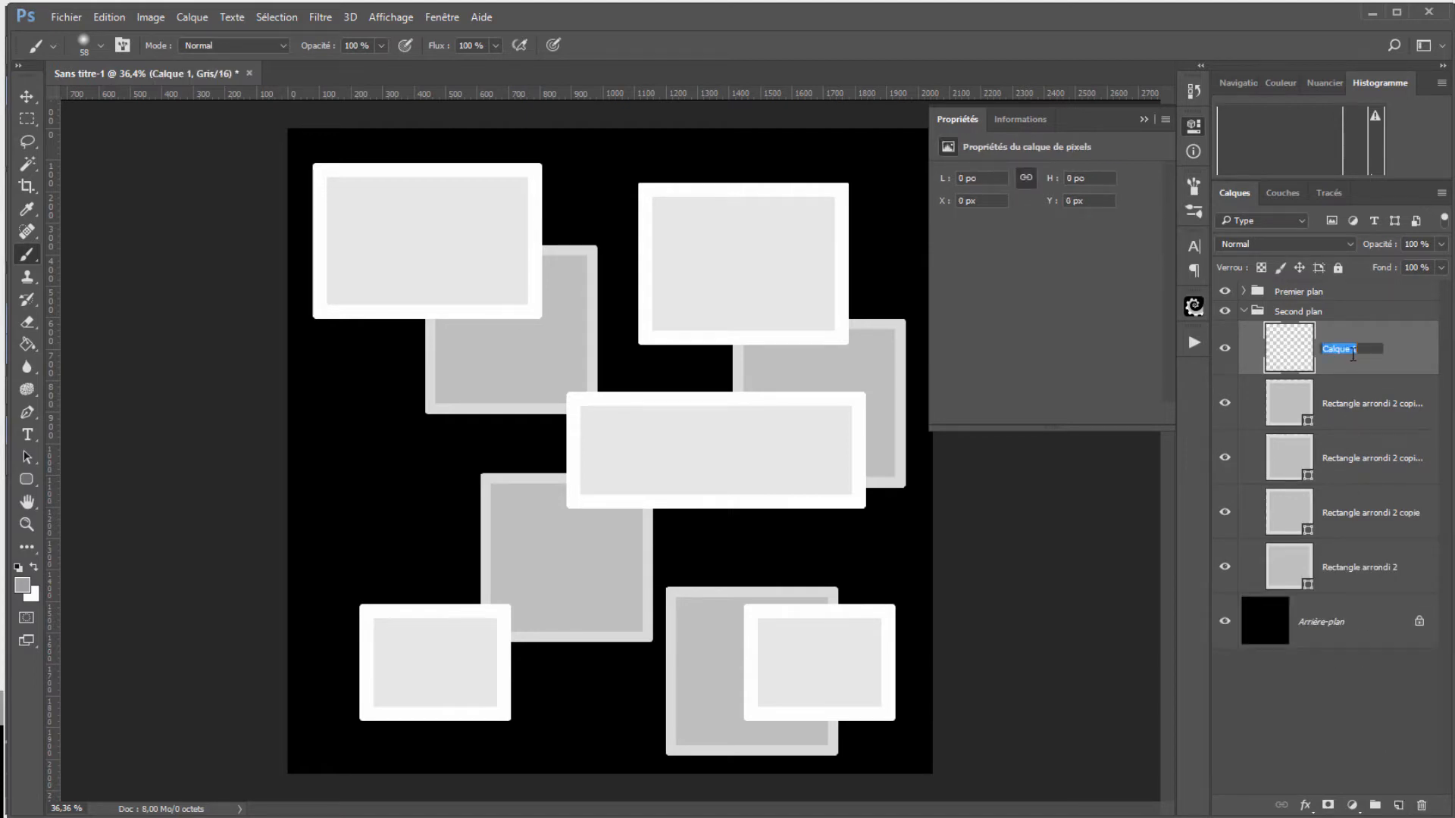
pyautogui.write('Tuyeau')
pyautogui.press('Return')
pyautogui.moveTo(1342, 398); pyautogui.dragTo(1310, 288)
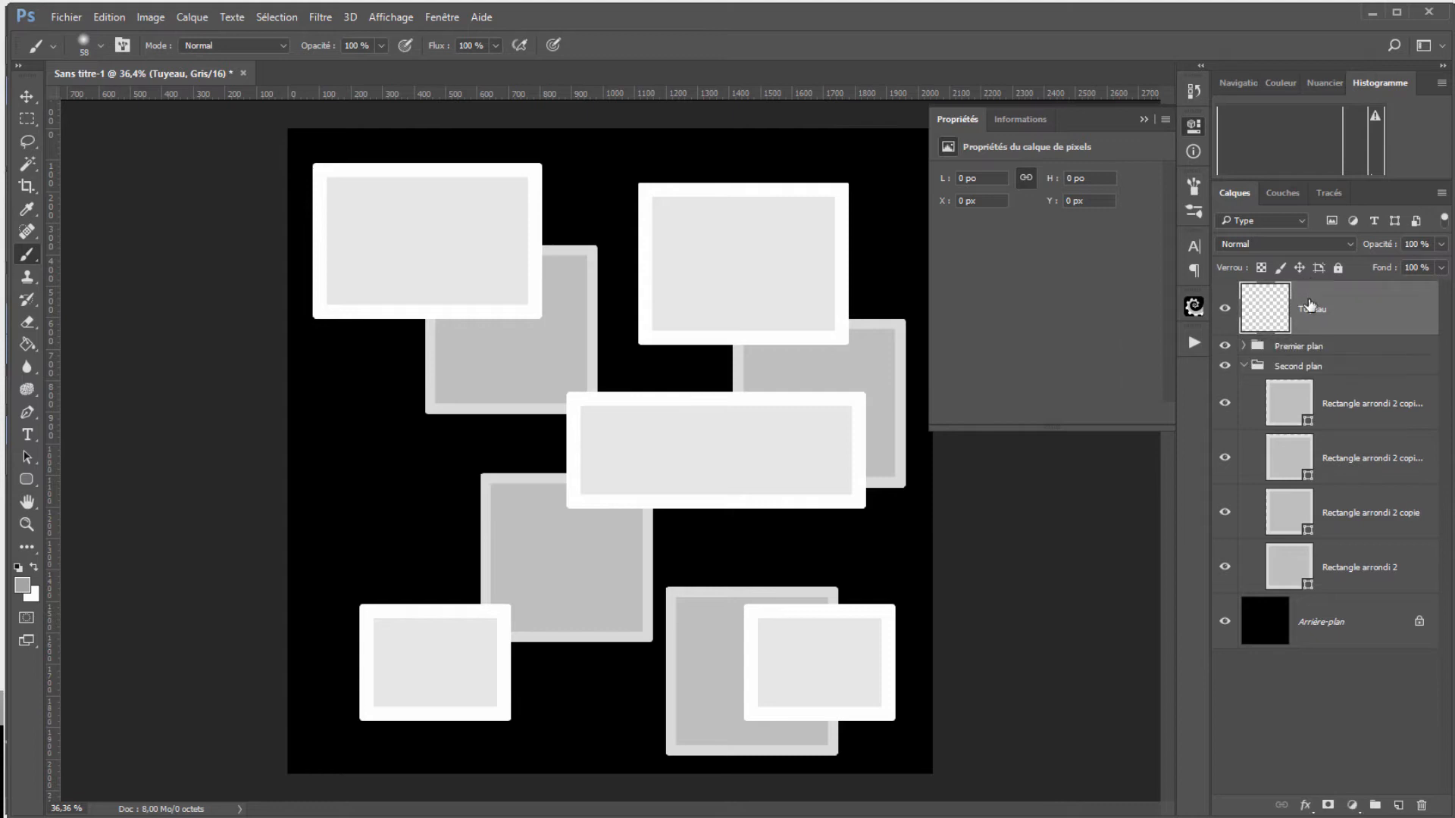
pyautogui.click(1244, 366)
pyautogui.moveTo(1320, 312); pyautogui.dragTo(1304, 379)
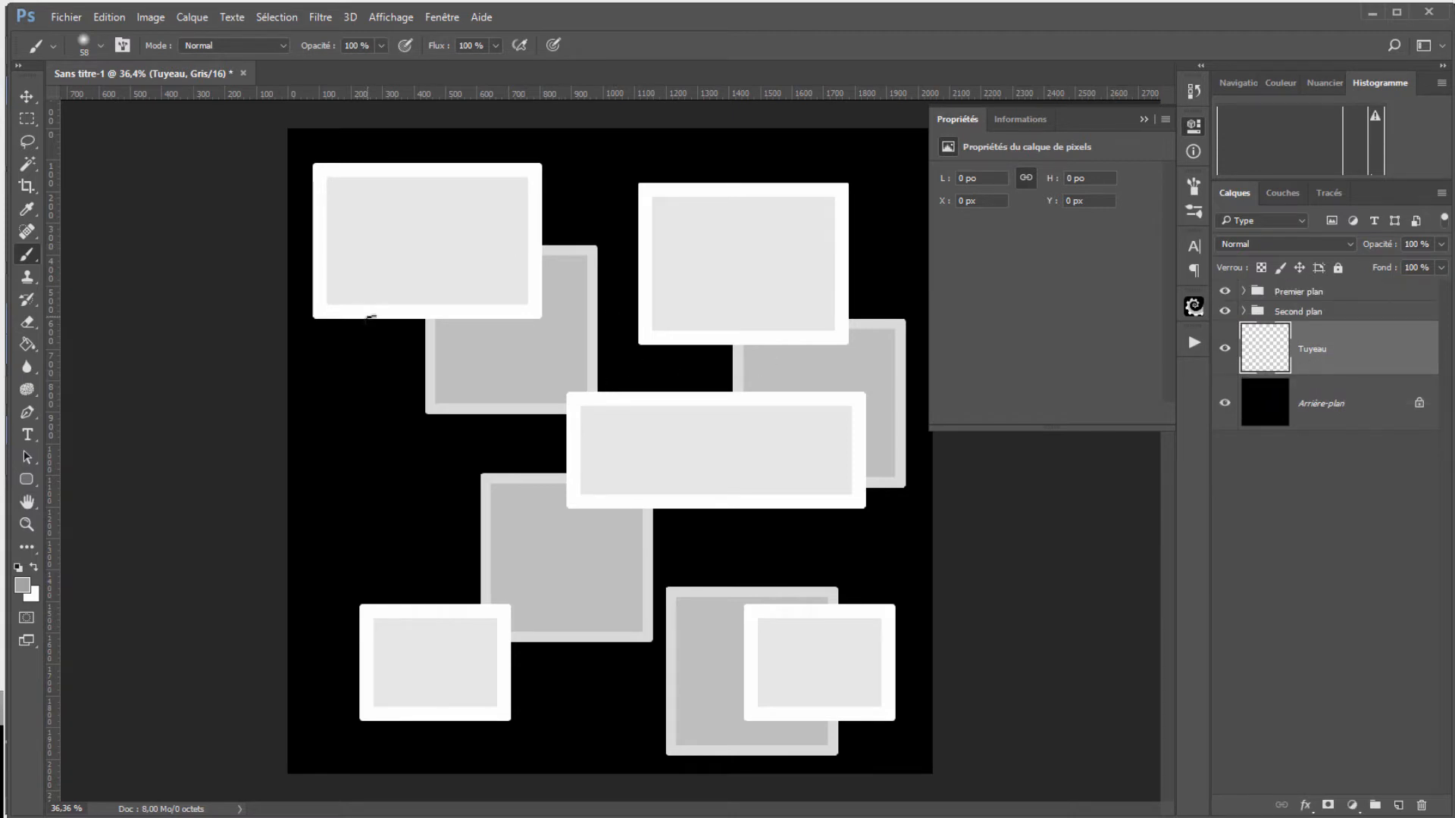
pyautogui.click(365, 124)
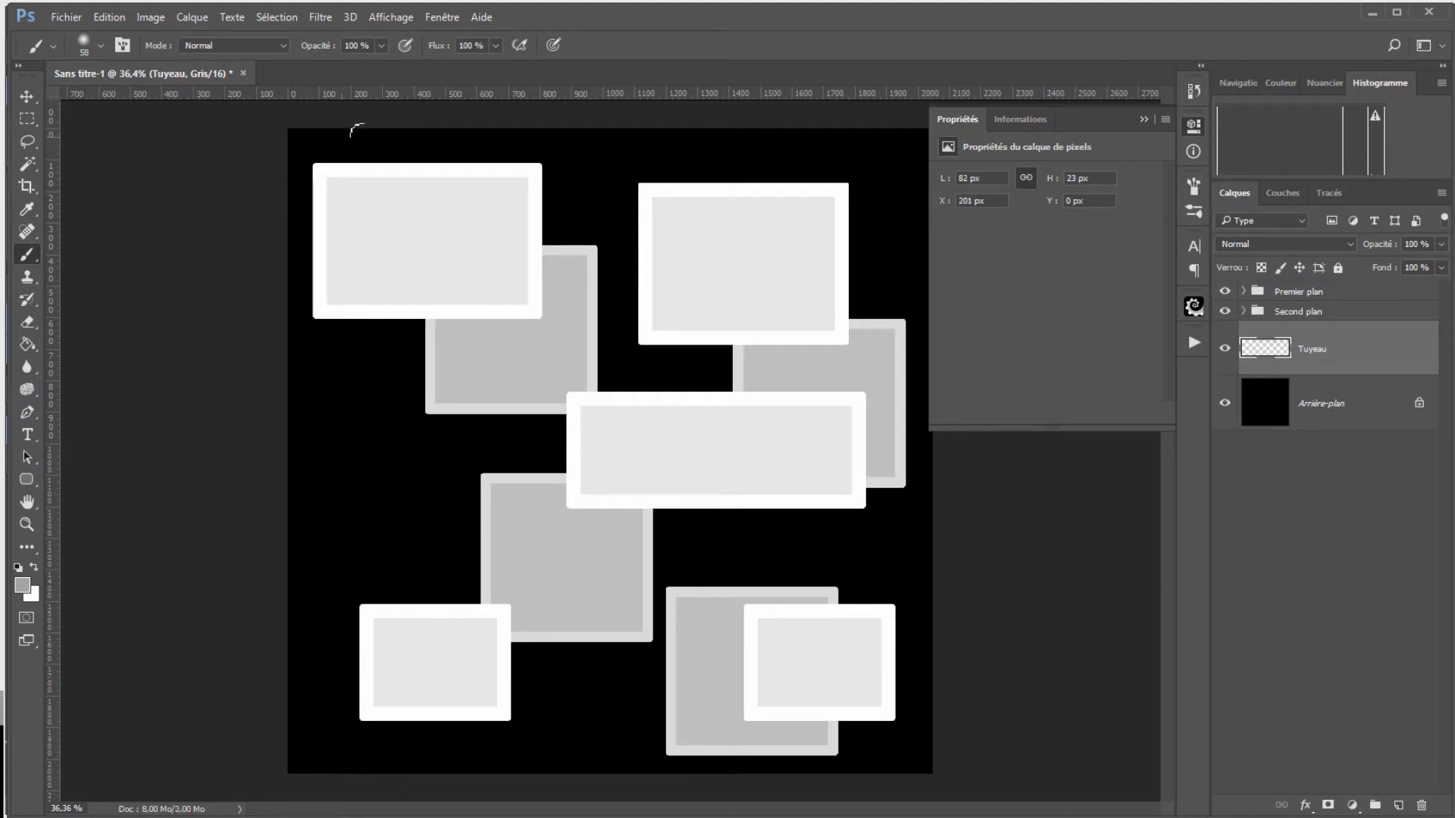
pyautogui.keyDown('shift'); pyautogui.click(367, 782); pyautogui.keyUp('shift')
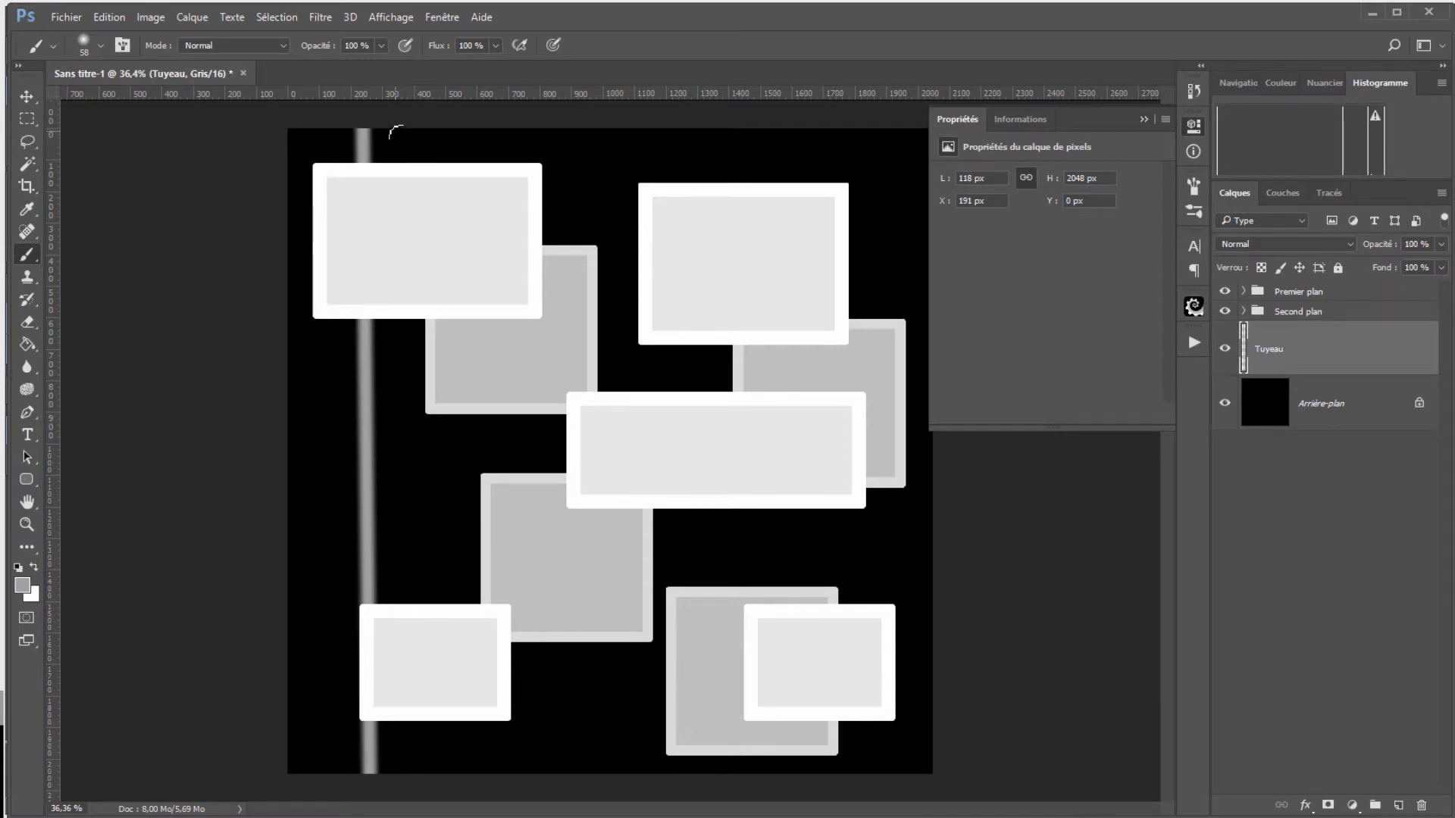
pyautogui.click(388, 134)
pyautogui.keyDown('shift'); pyautogui.click(402, 774); pyautogui.keyUp('shift')
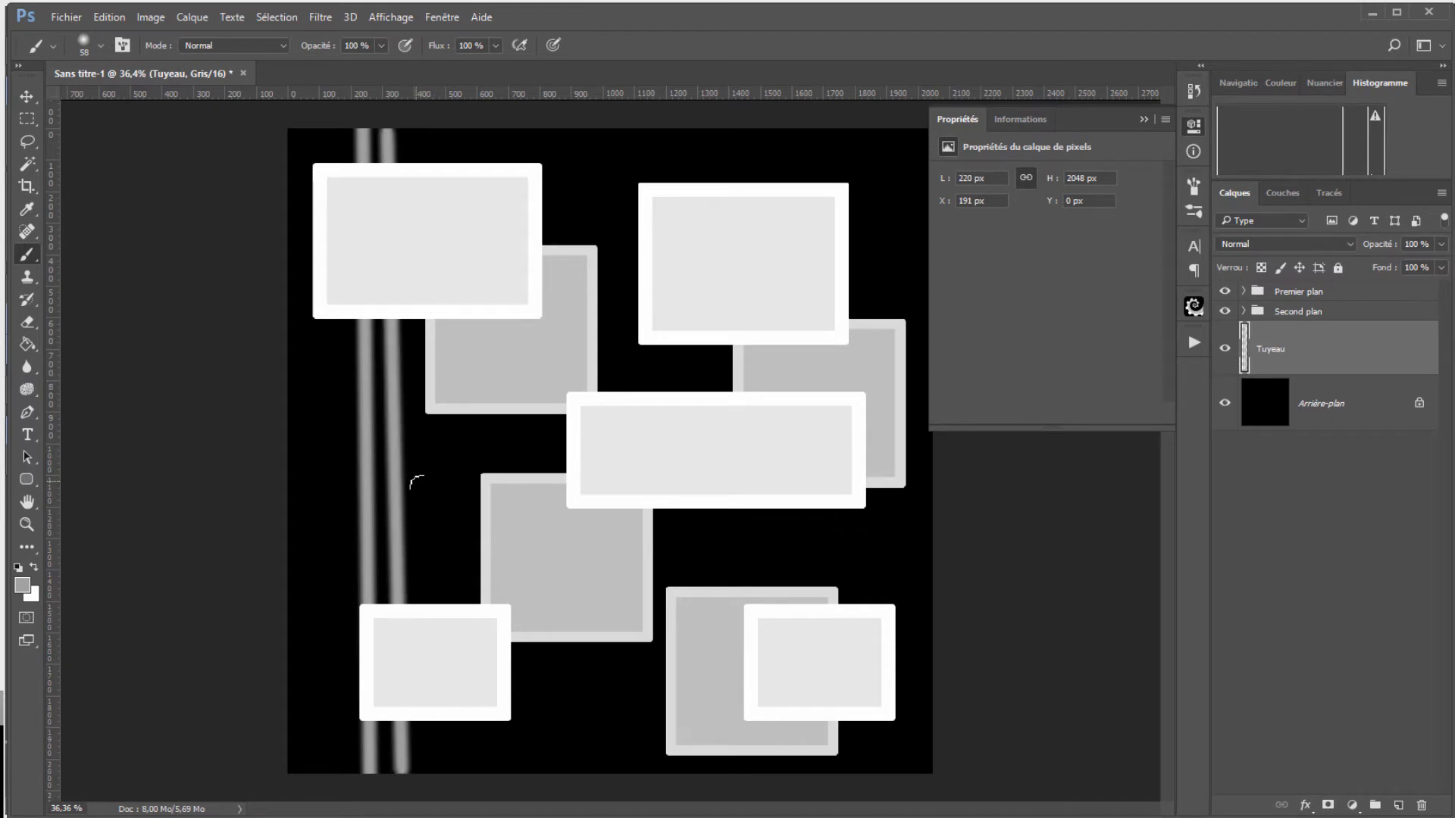
pyautogui.hotkey('ctrl', 'z')
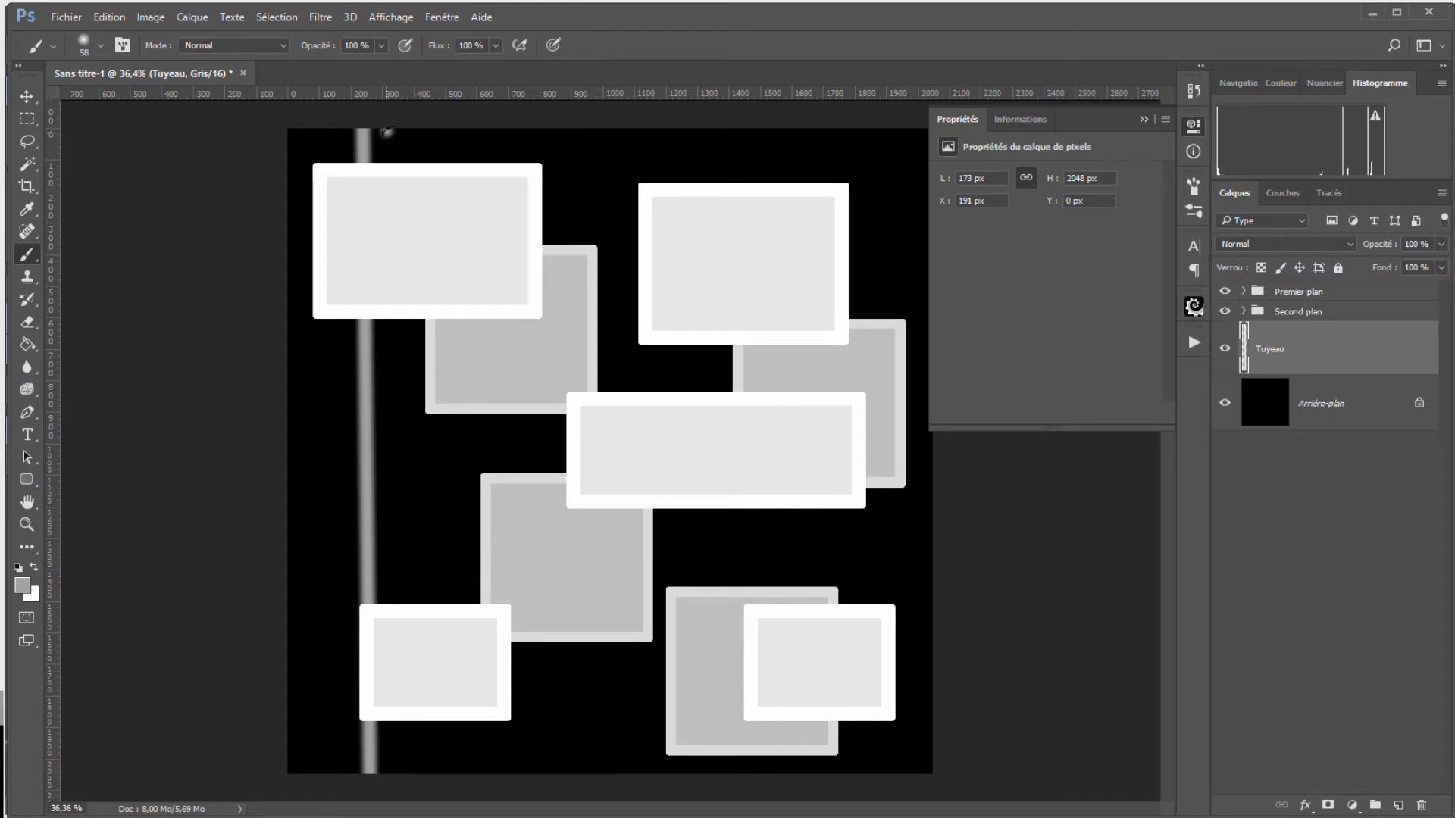
pyautogui.click(386, 131)
pyautogui.keyDown('shift'); pyautogui.moveTo(387, 134); pyautogui.dragTo(388, 776); pyautogui.keyUp('shift')
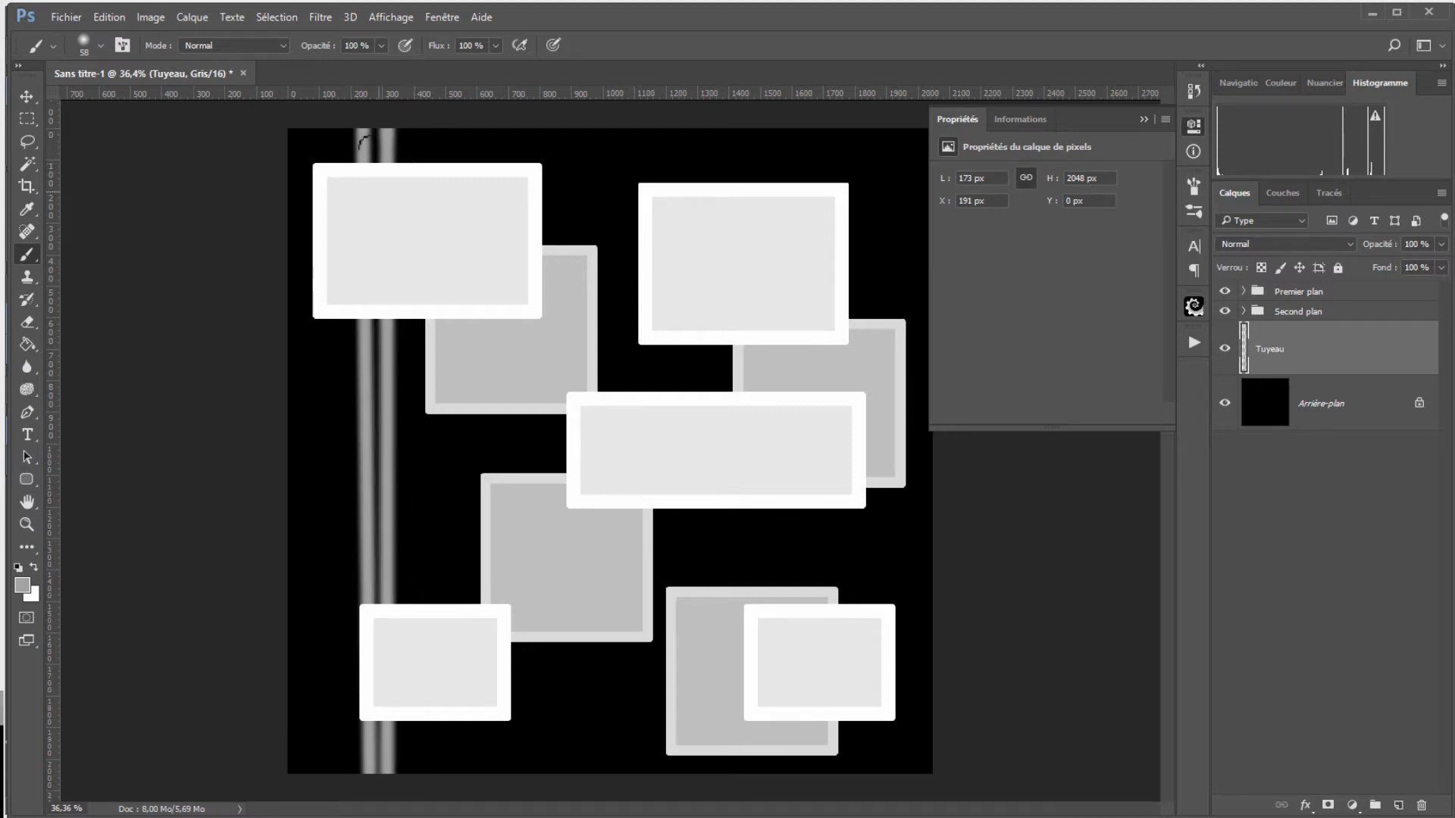
pyautogui.click(1192, 89)
pyautogui.click(1072, 397)
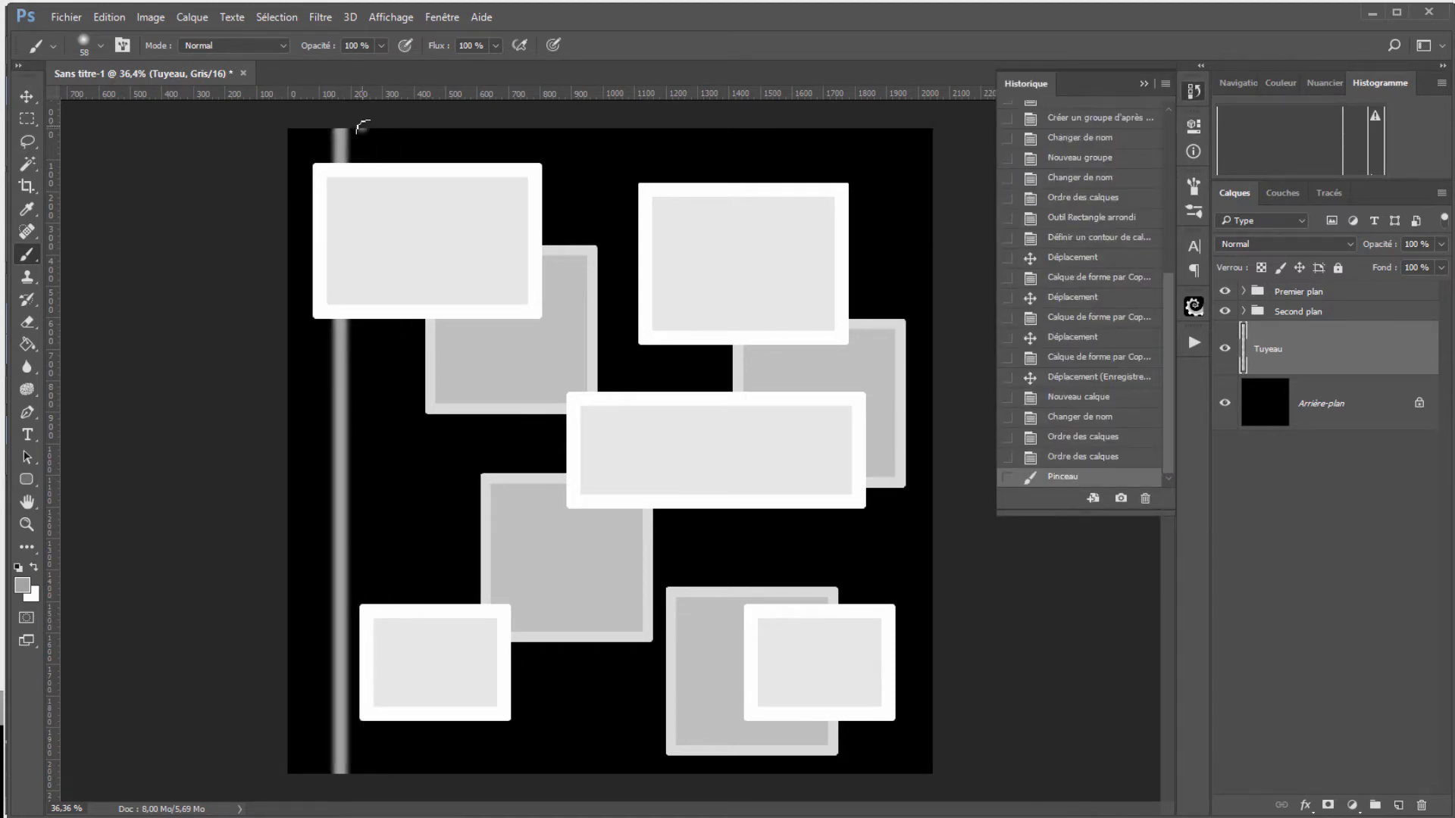
# Step: Paint three parallel soft grey vertical stripes with the 58 px brush over the full canvas height, near its left edge
pyautogui.keyDown('shift'); pyautogui.moveTo(362, 126); pyautogui.dragTo(419, 813); pyautogui.keyUp('shift')
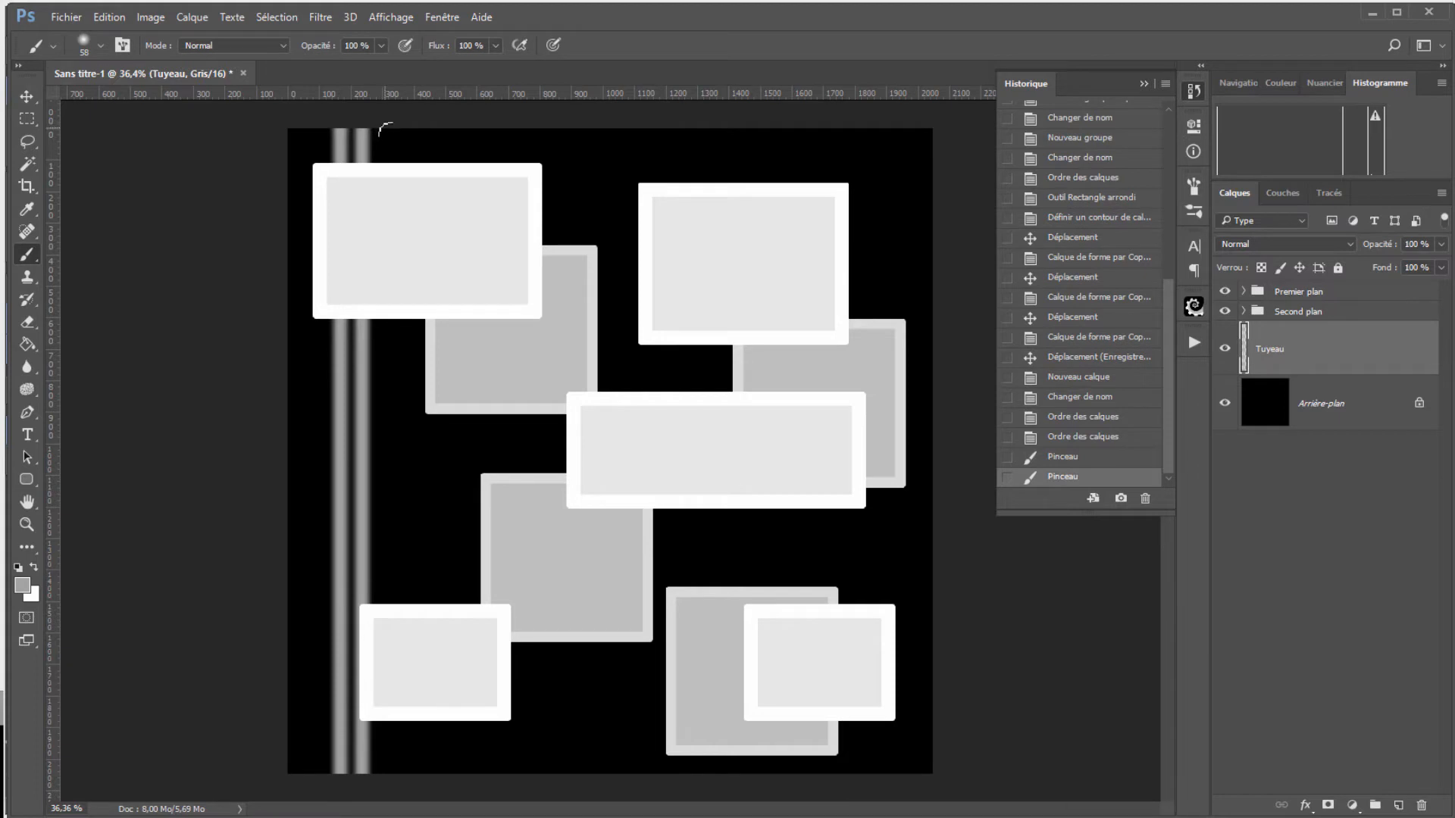
pyautogui.keyDown('shift'); pyautogui.moveTo(384, 129); pyautogui.dragTo(394, 781); pyautogui.keyUp('shift')
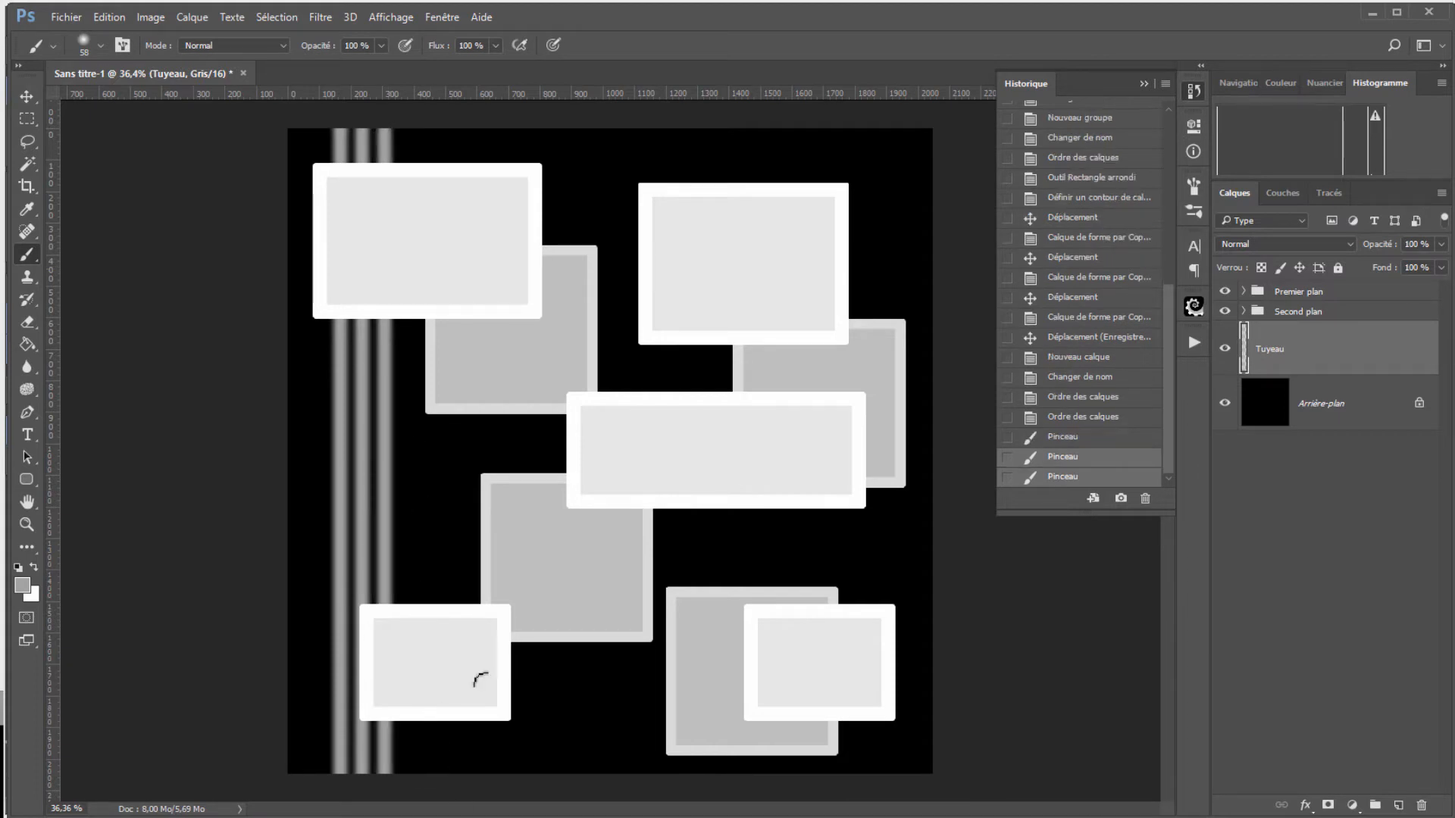
# Step: Paint two L-shaped grey pipes with a hard 60 px brush, running down from the canvas top and turning right behind the rectangles
pyautogui.click(97, 44)
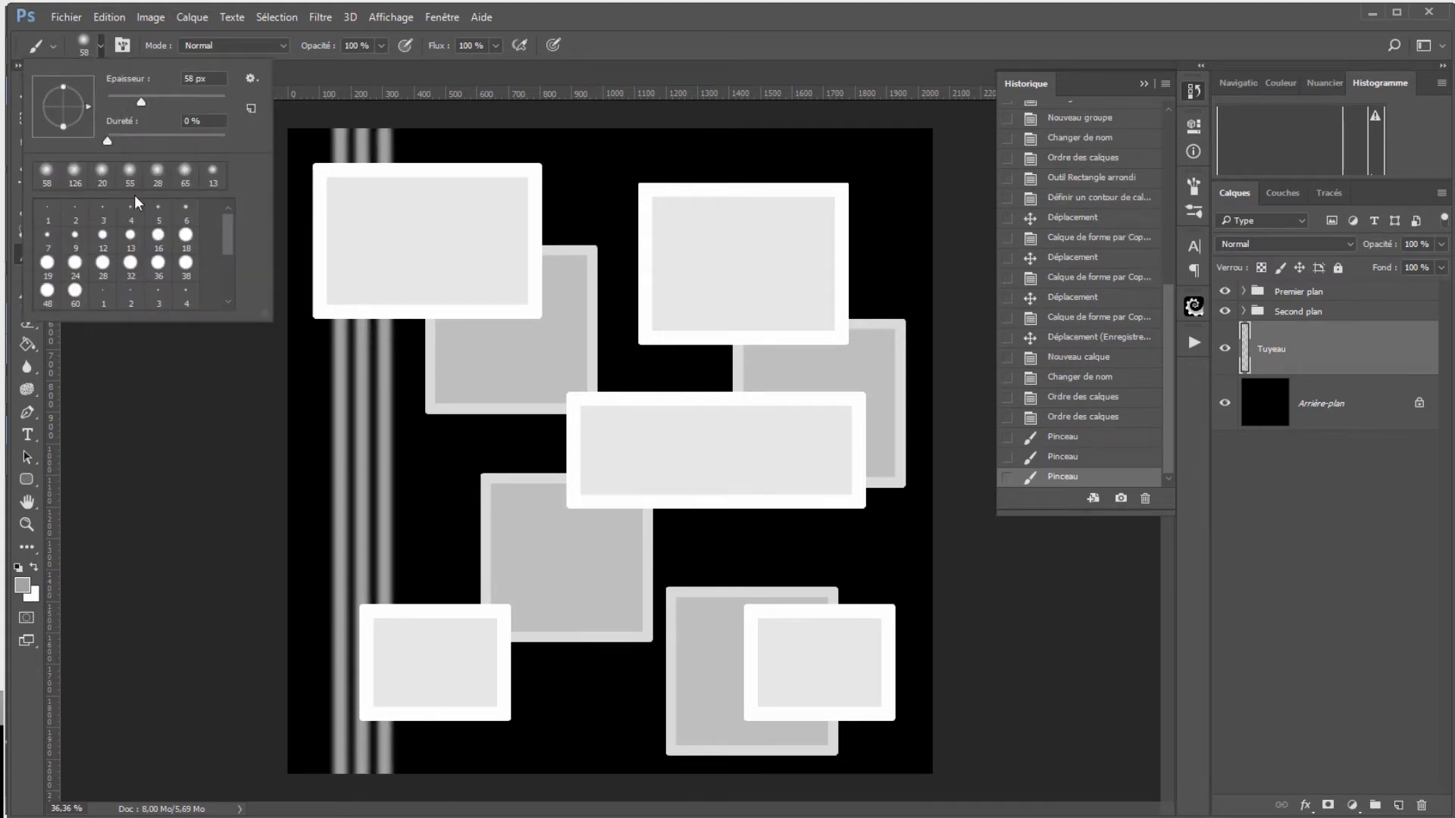
pyautogui.scroll(-1, 186, 267)
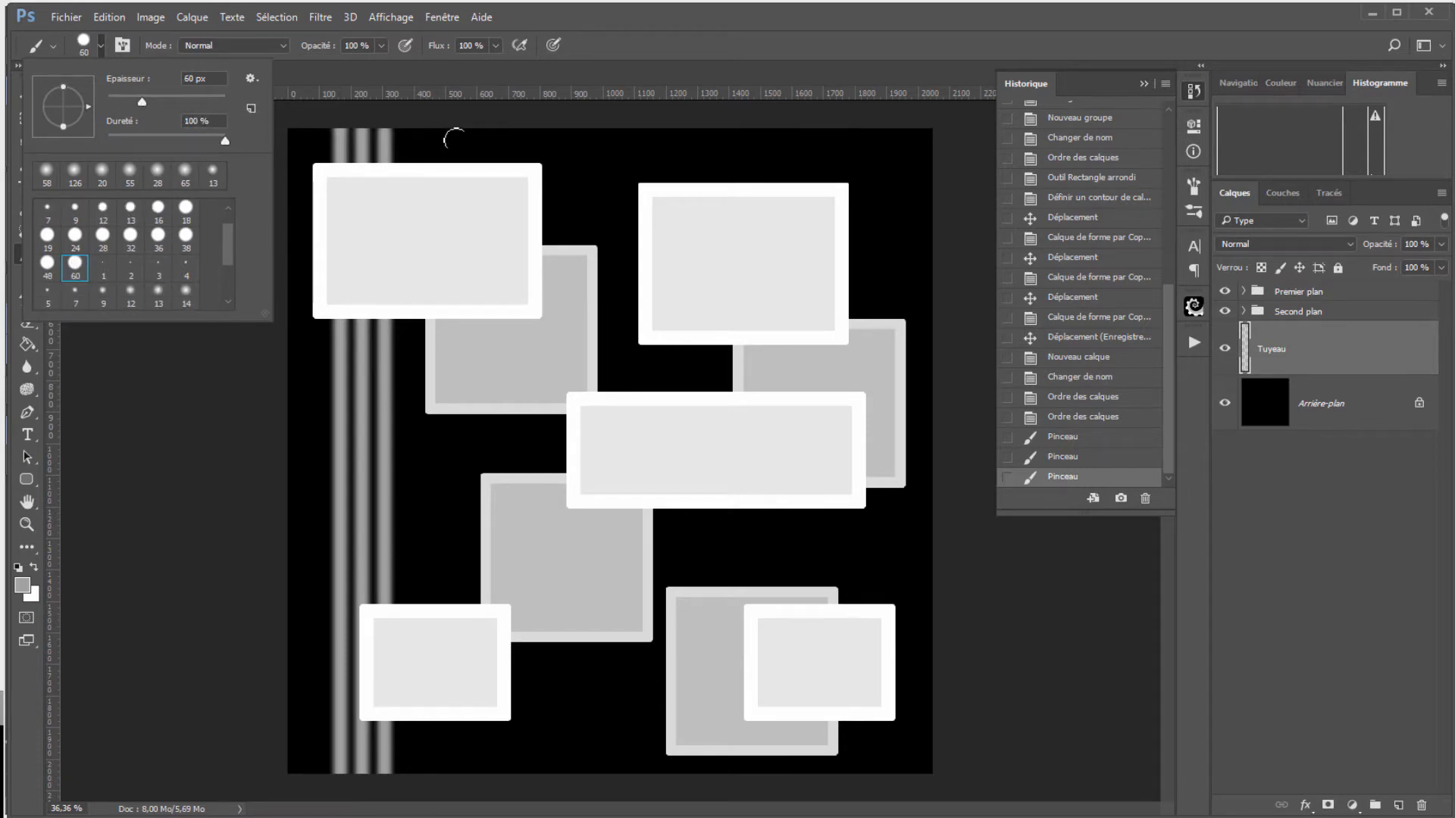
pyautogui.click(720, 135)
pyautogui.moveTo(721, 136)
pyautogui.keyDown('shift'); pyautogui.mouseDown()
pyautogui.moveTo(739, 484)
pyautogui.moveTo(722, 557)
pyautogui.moveTo(939, 558)
pyautogui.mouseUp(); pyautogui.keyUp('shift')
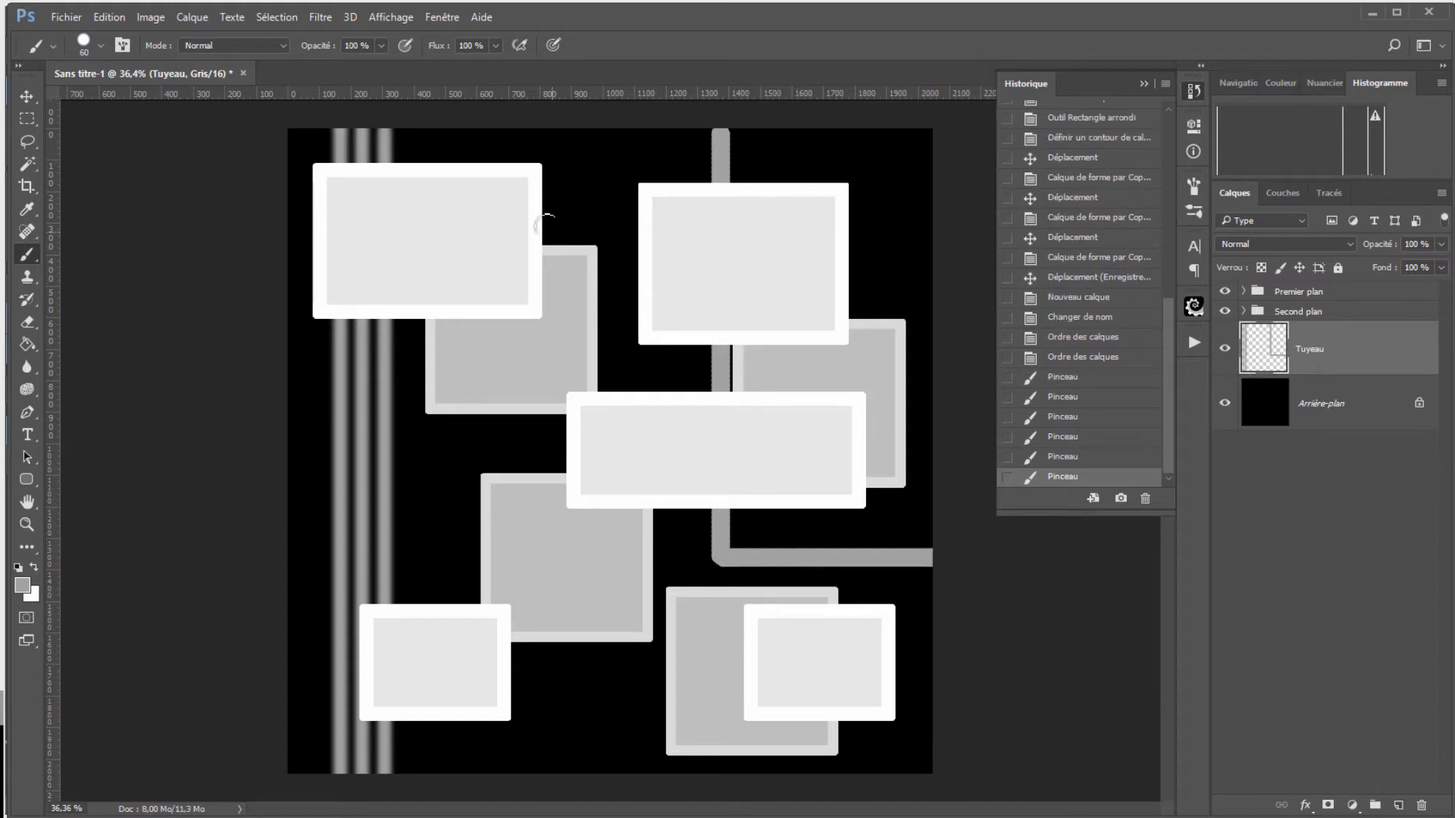
pyautogui.moveTo(562, 137)
pyautogui.keyDown('shift'); pyautogui.mouseDown()
pyautogui.moveTo(563, 470)
pyautogui.moveTo(613, 696)
pyautogui.moveTo(593, 697)
pyautogui.moveTo(674, 697)
pyautogui.mouseUp(); pyautogui.keyUp('shift')
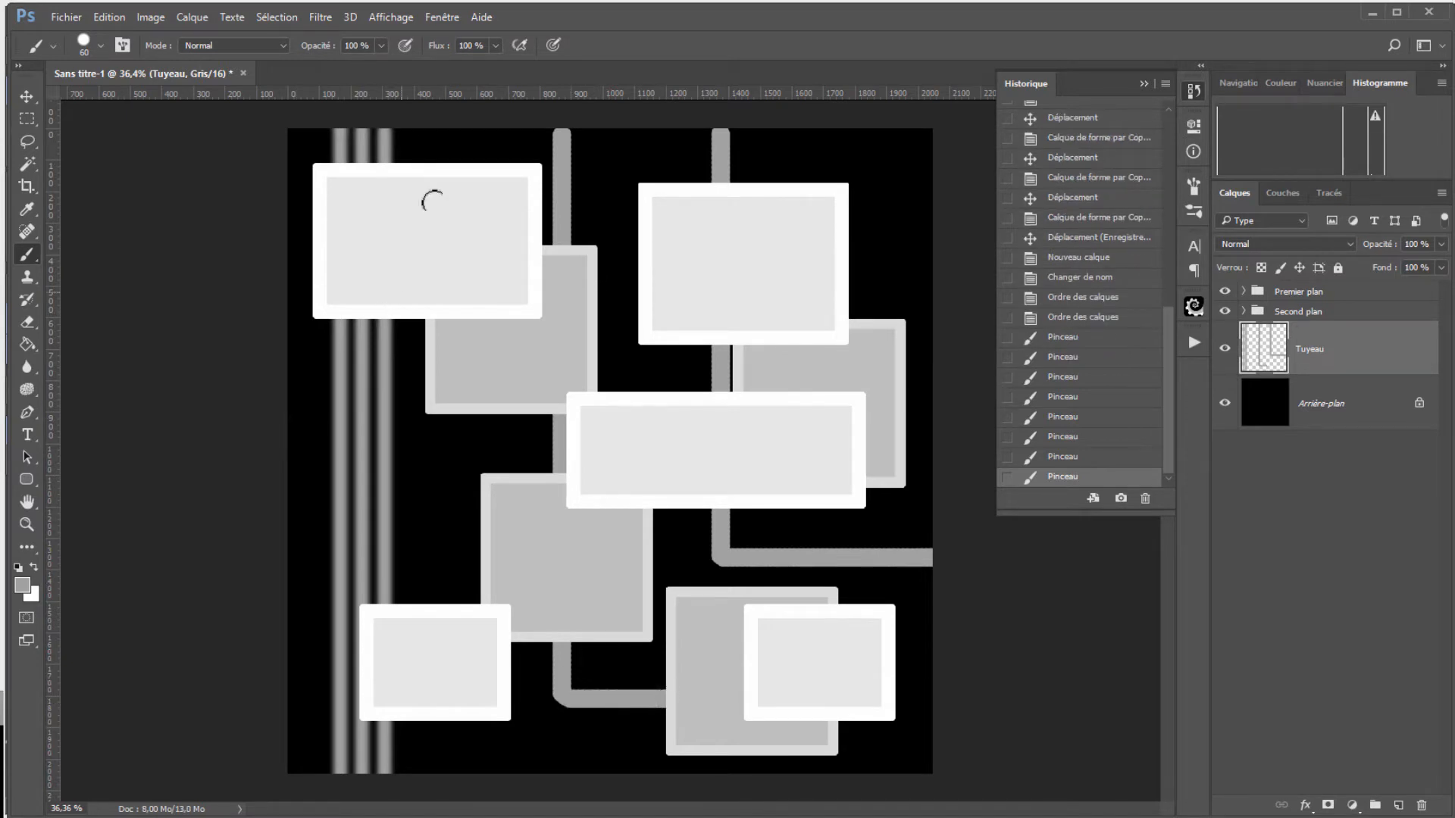
# Step: Save a copy of the document as a TIFF, replacing My Desp.tif in the Bureau folder
pyautogui.click(63, 16)
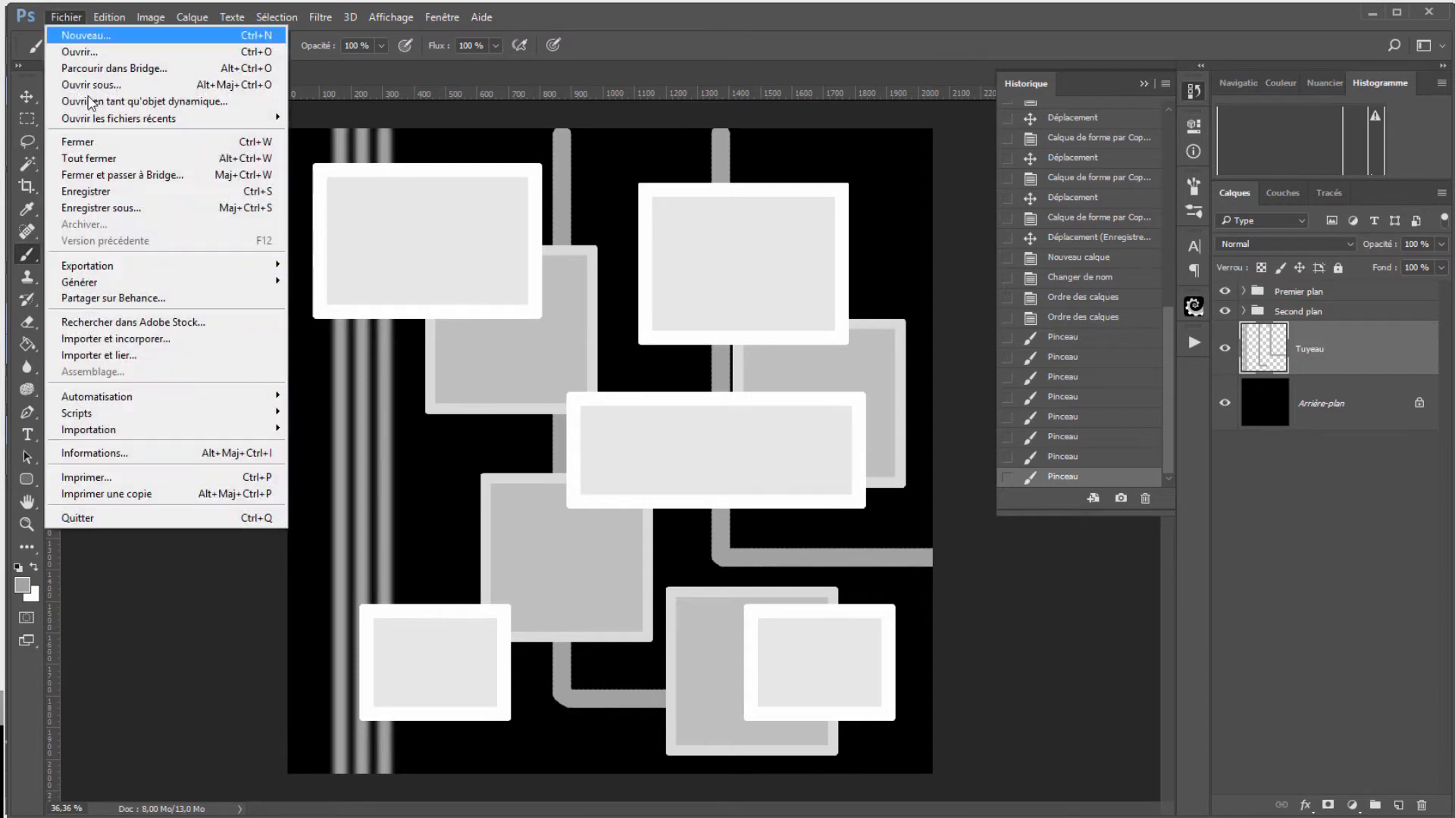
pyautogui.click(111, 193)
pyautogui.click(397, 212)
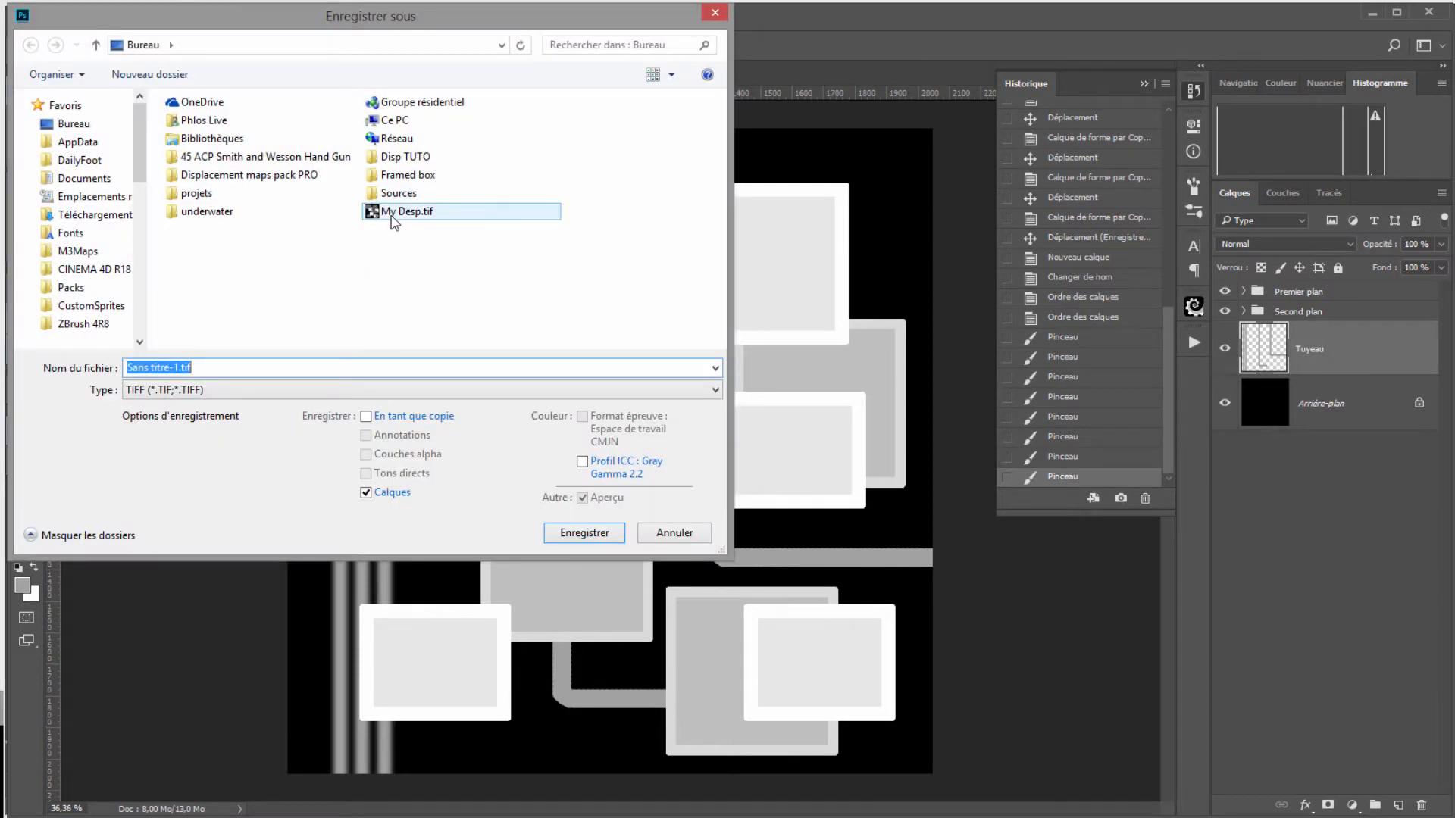
pyautogui.click(374, 419)
pyautogui.click(573, 534)
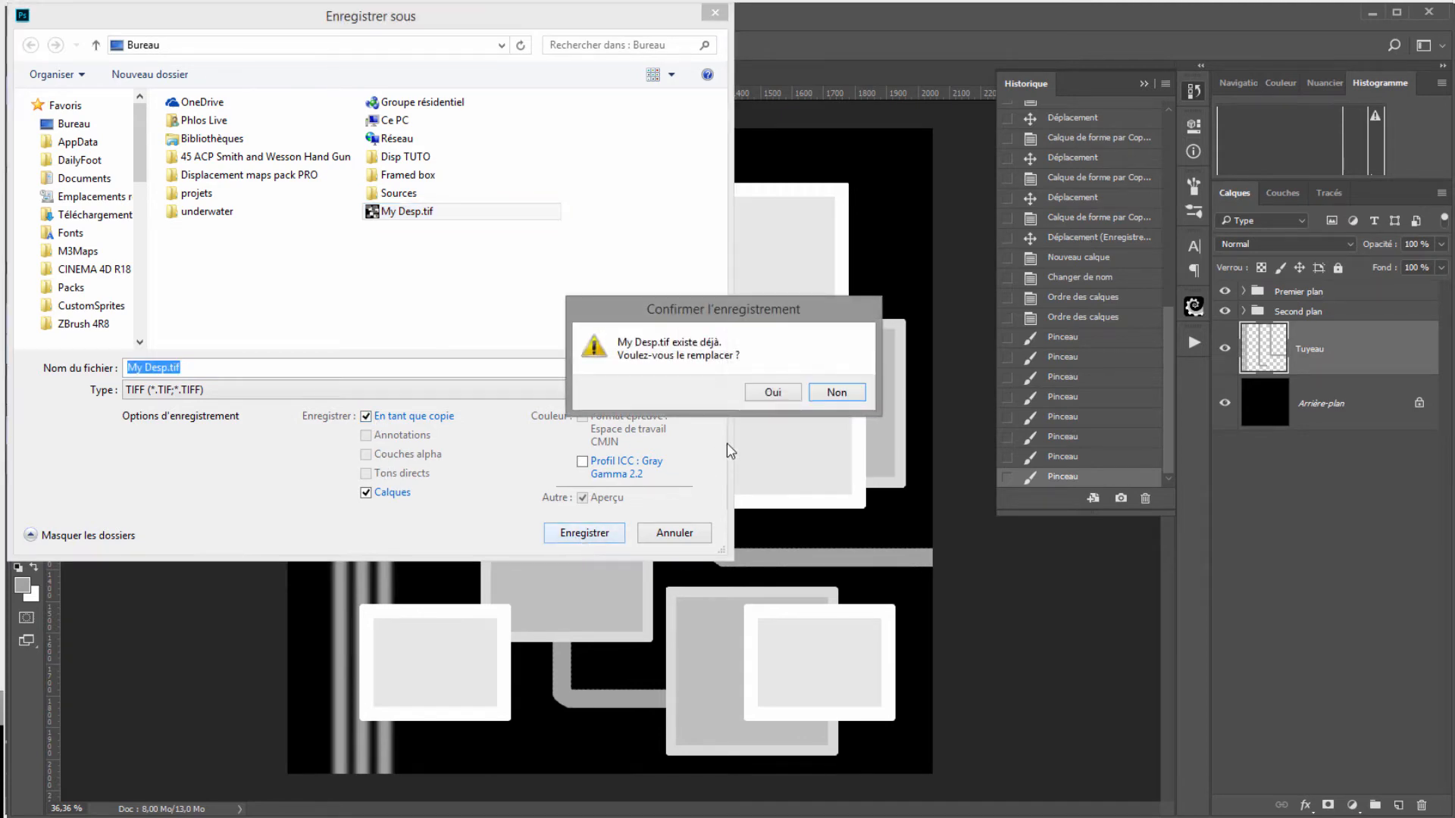
pyautogui.click(761, 394)
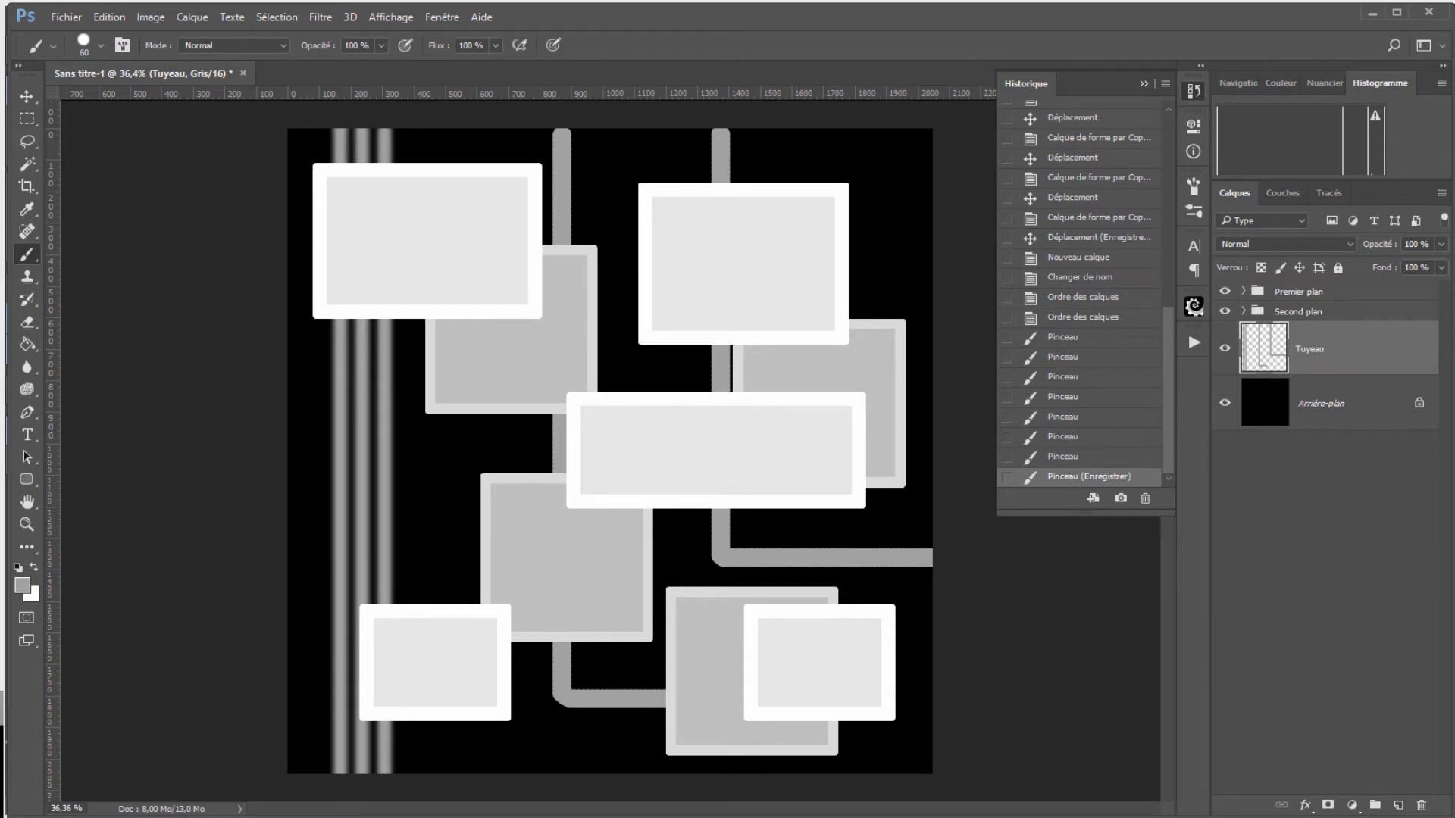
# Step: Switch to Cinema 4D and reload the My Desp.tif bitmap in the Déplaceur's shading to refresh the cylinder's displacement
pyautogui.click(621, 738)
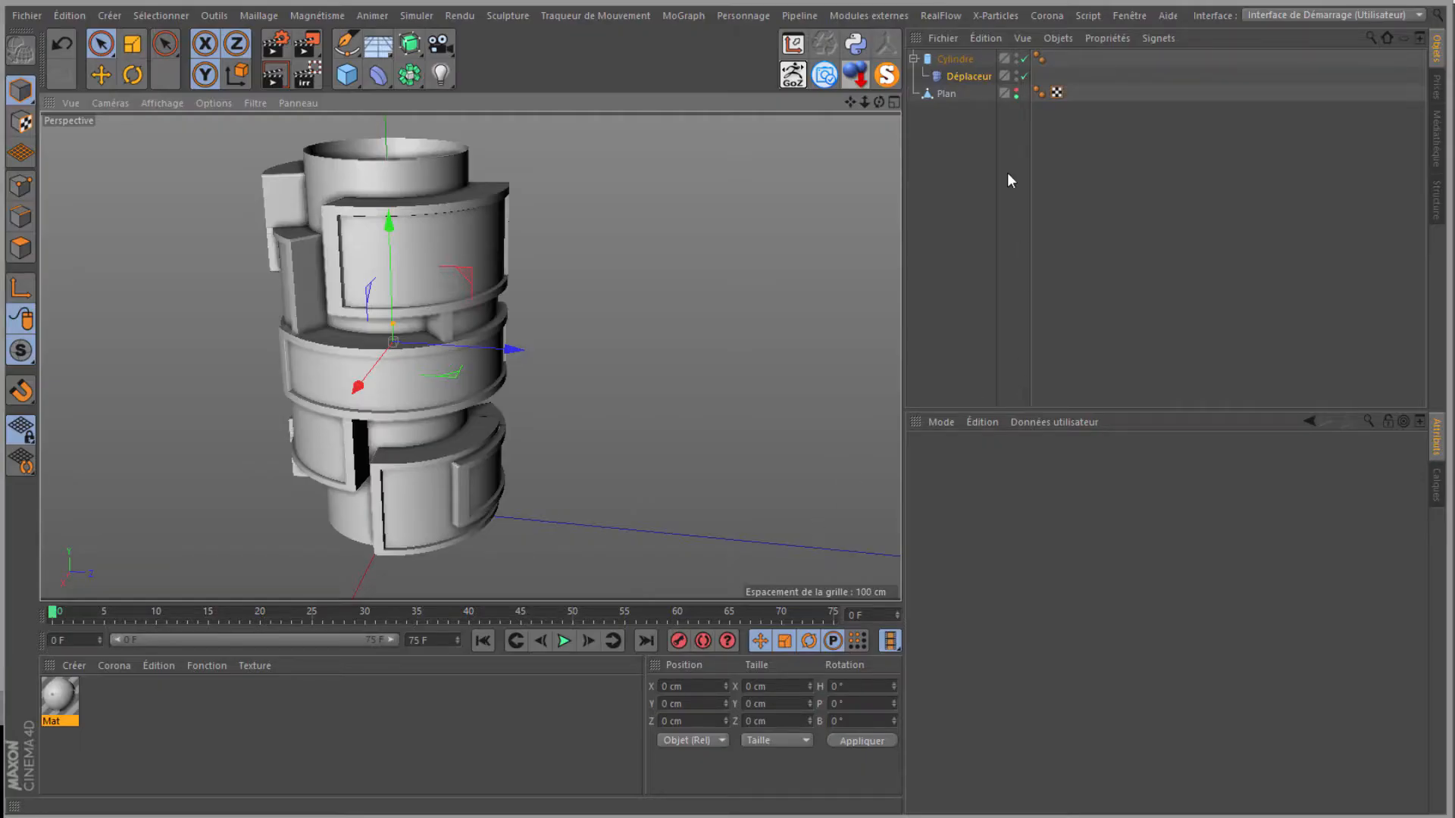
pyautogui.click(977, 76)
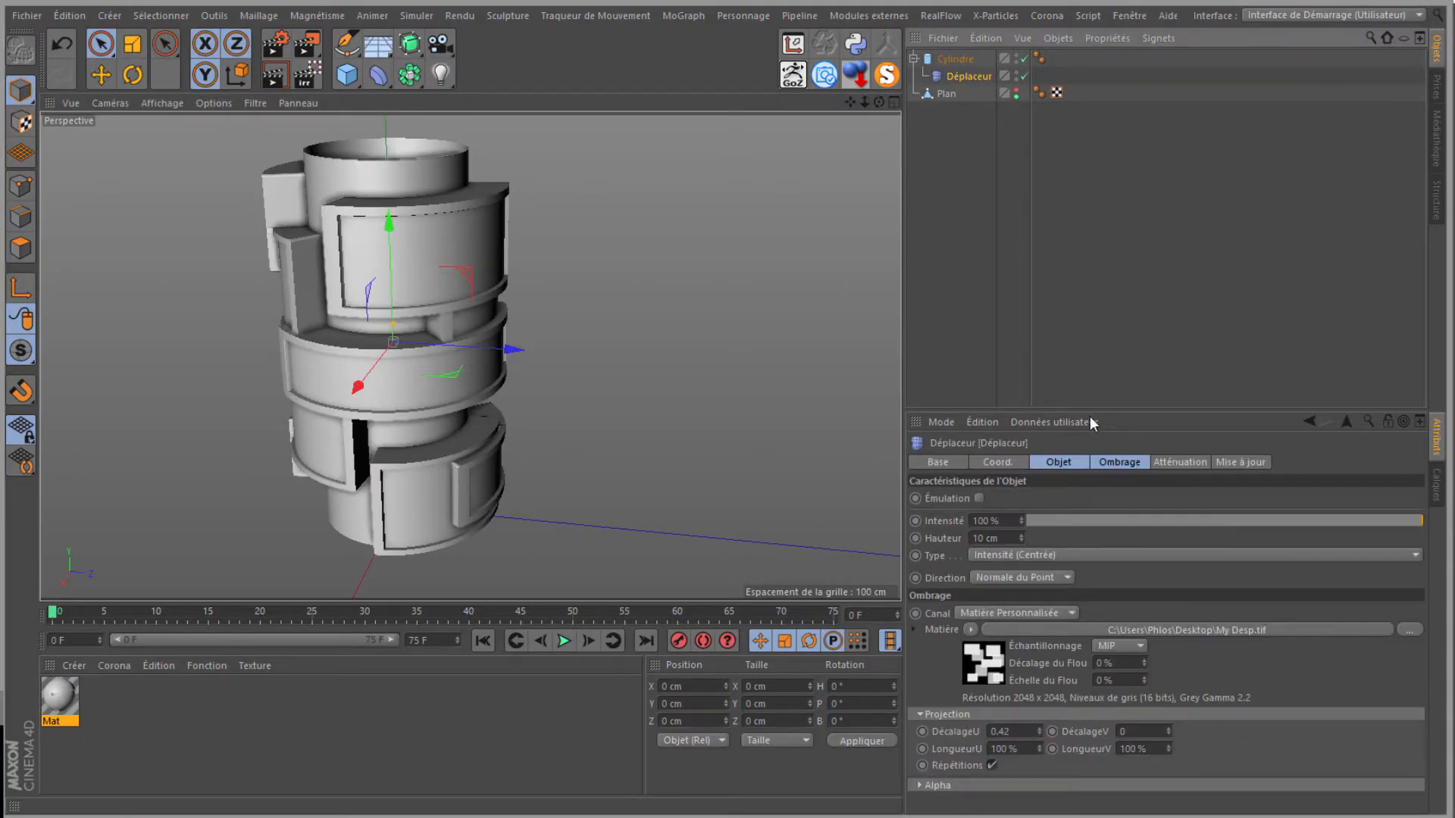
pyautogui.click(970, 630)
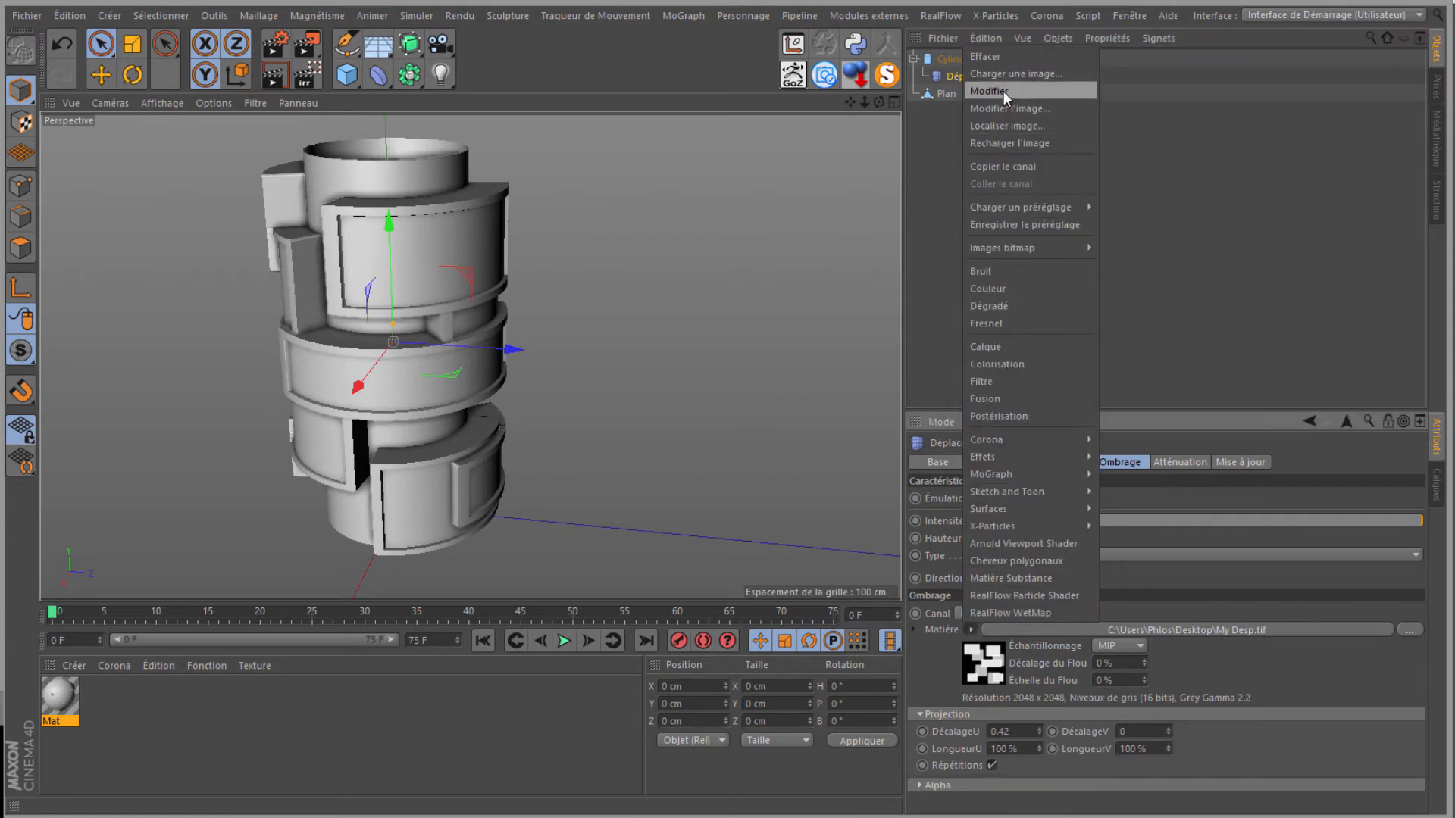
pyautogui.click(1006, 142)
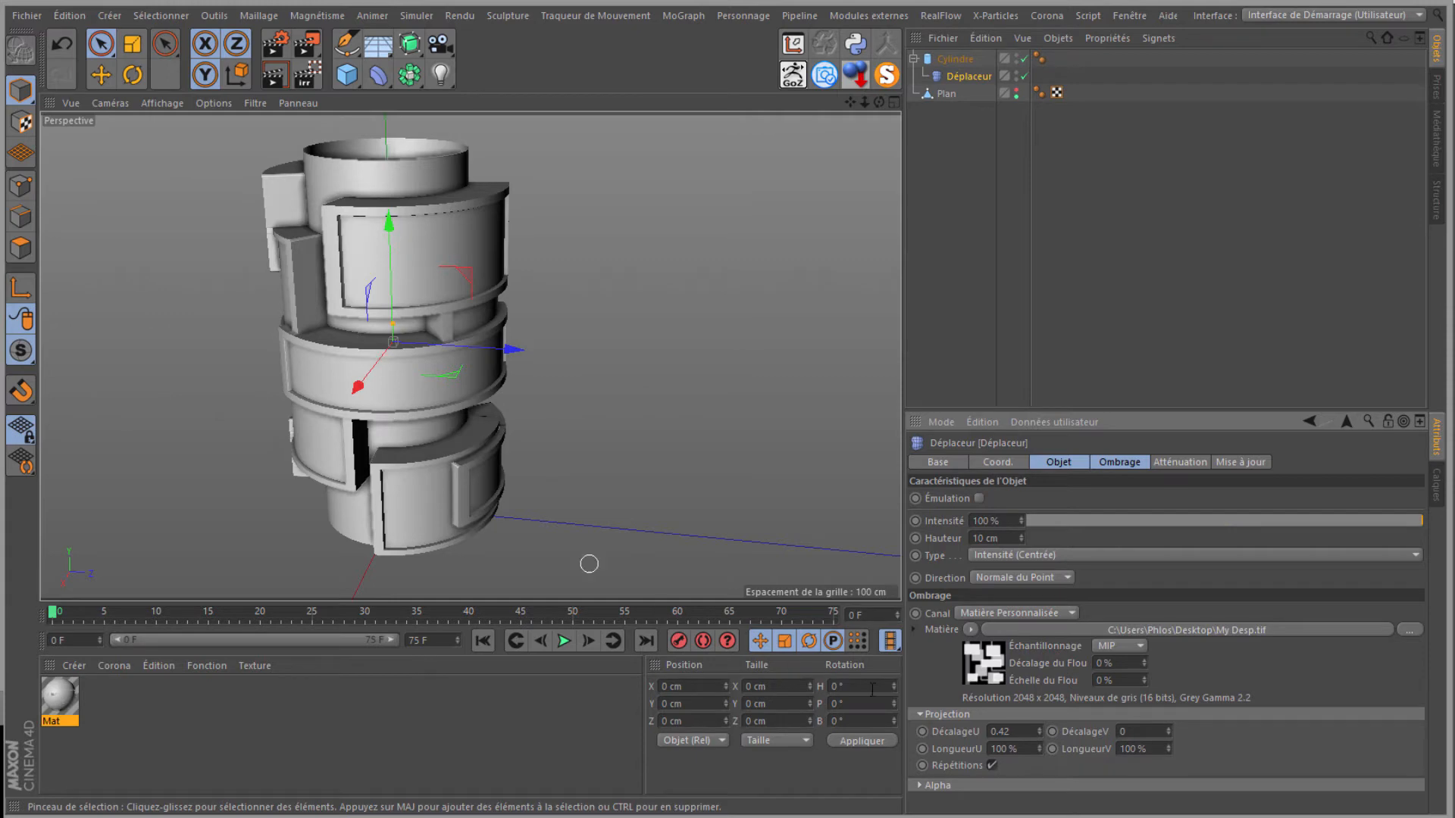
pyautogui.moveTo(881, 103); pyautogui.dragTo(730, 384)
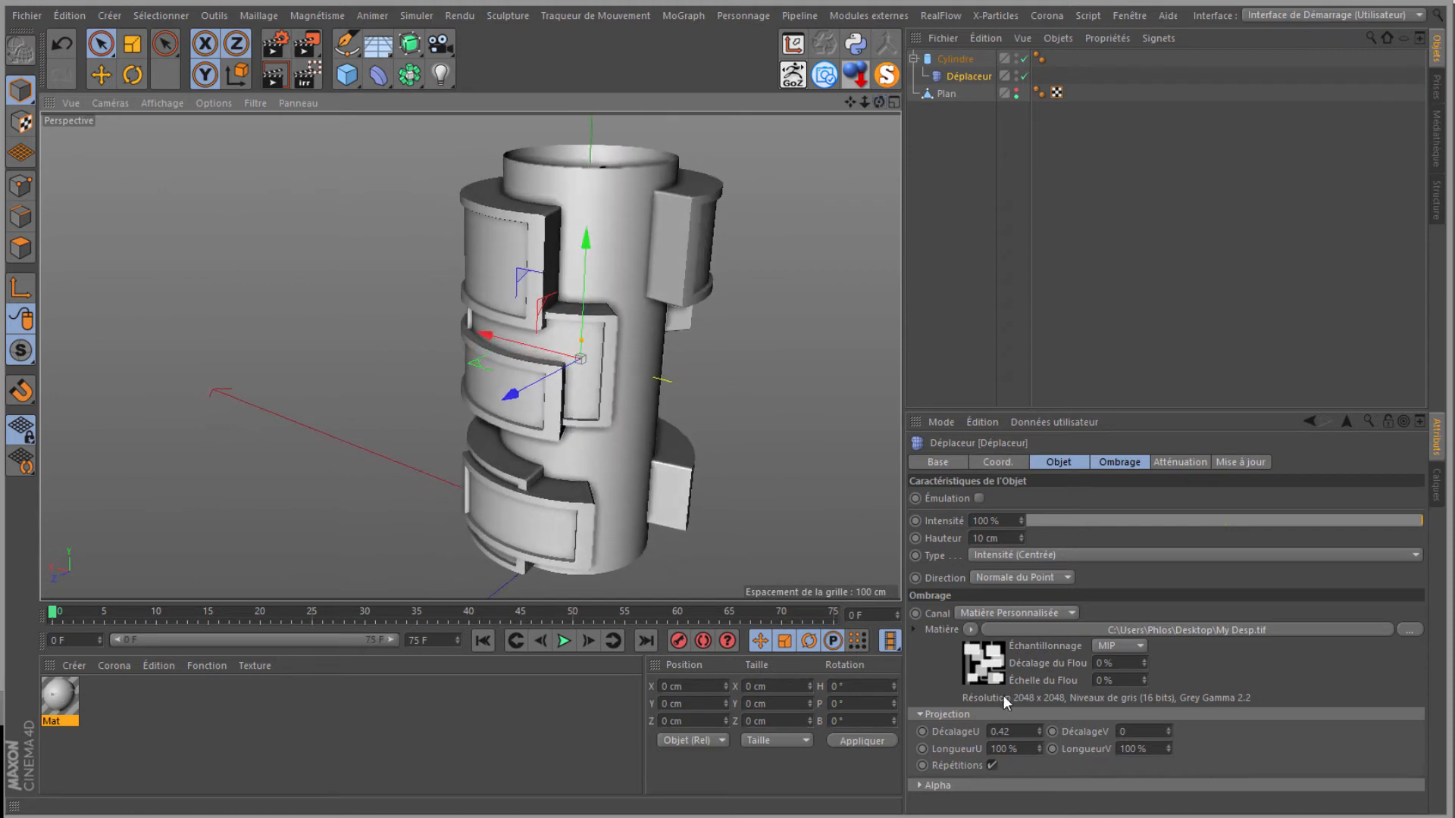
pyautogui.click(981, 675)
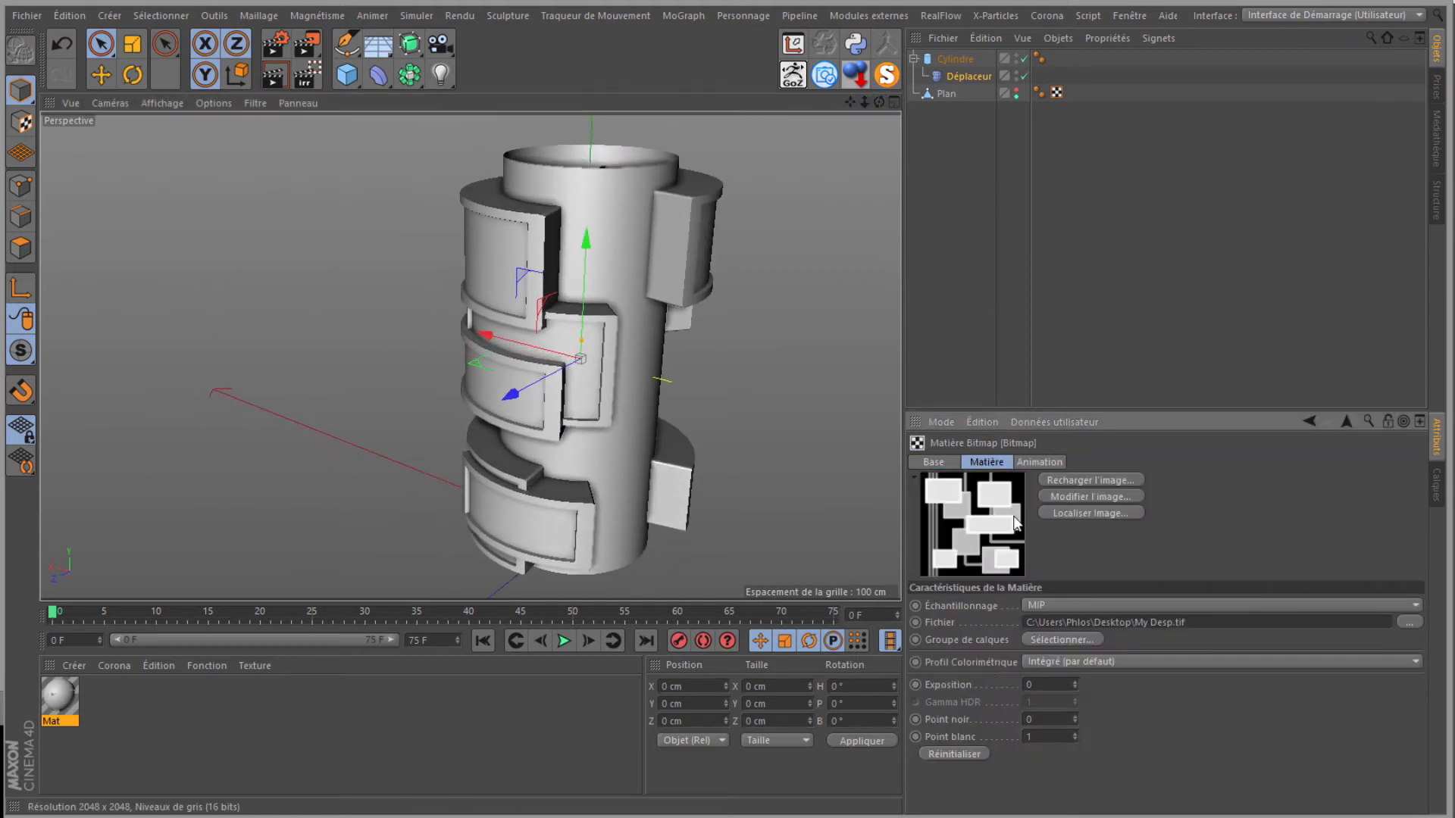
pyautogui.click(1085, 480)
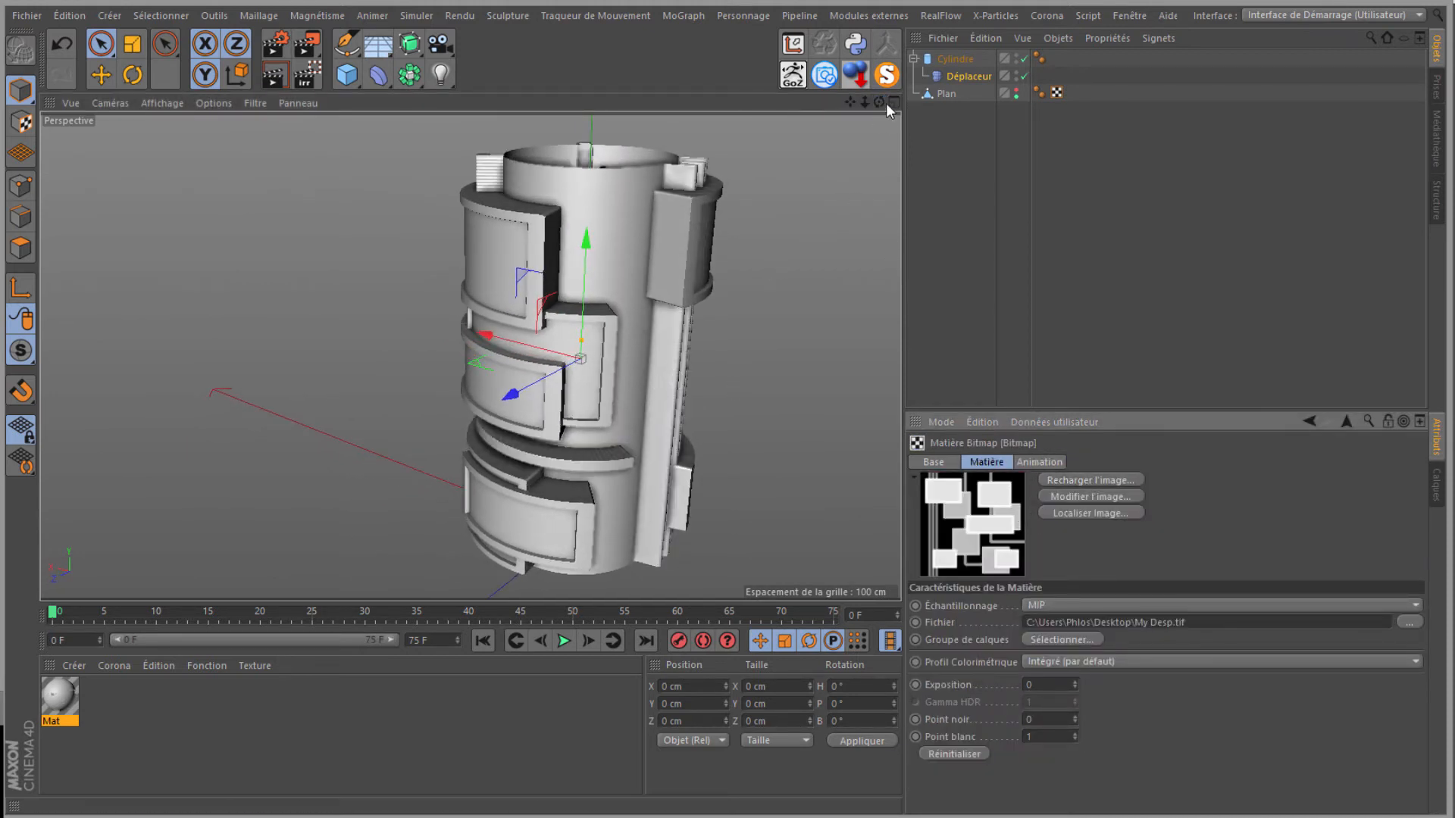
pyautogui.moveTo(730, 384); pyautogui.dragTo(732, 384)
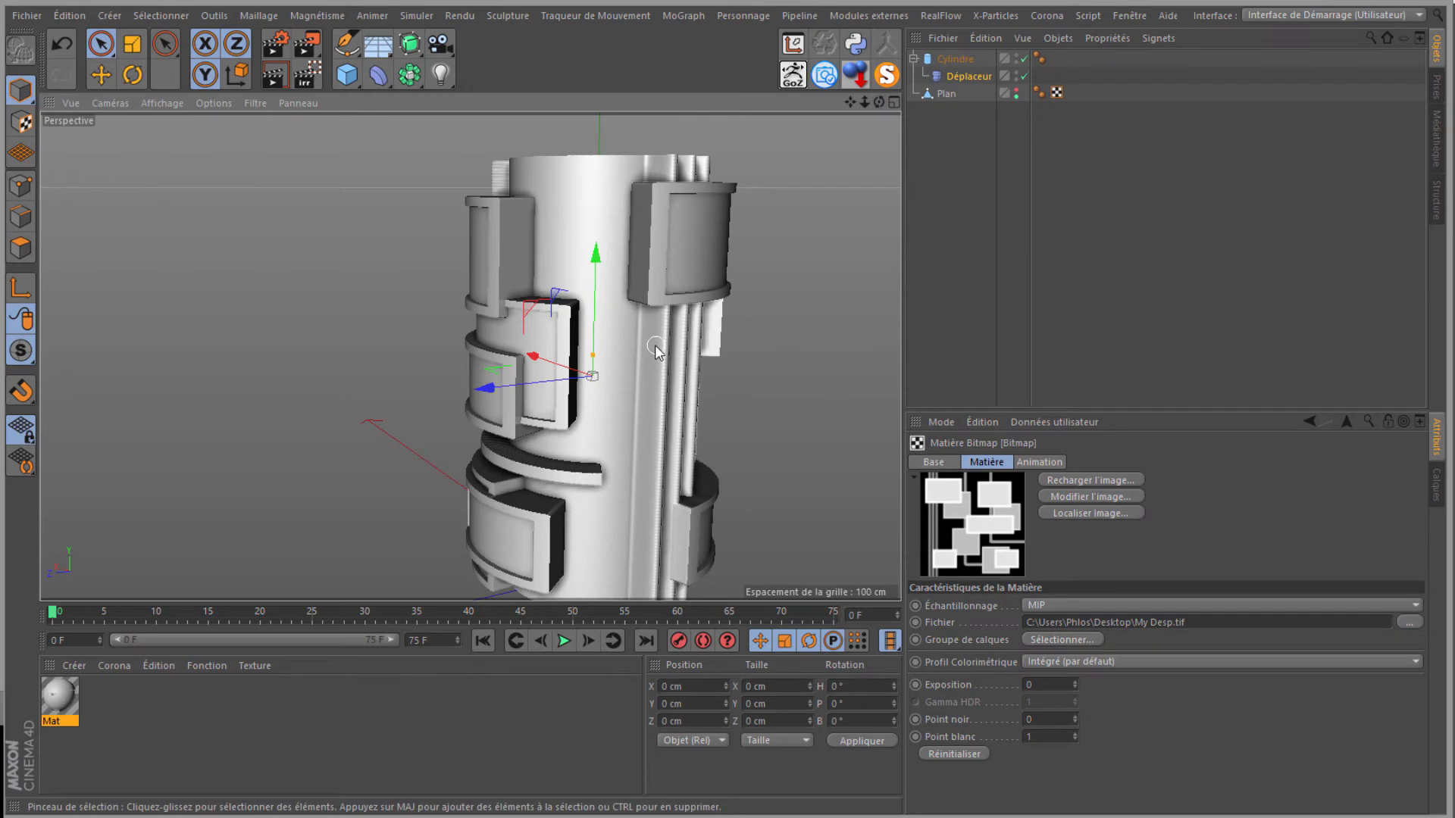
pyautogui.moveTo(879, 102); pyautogui.dragTo(739, 394)
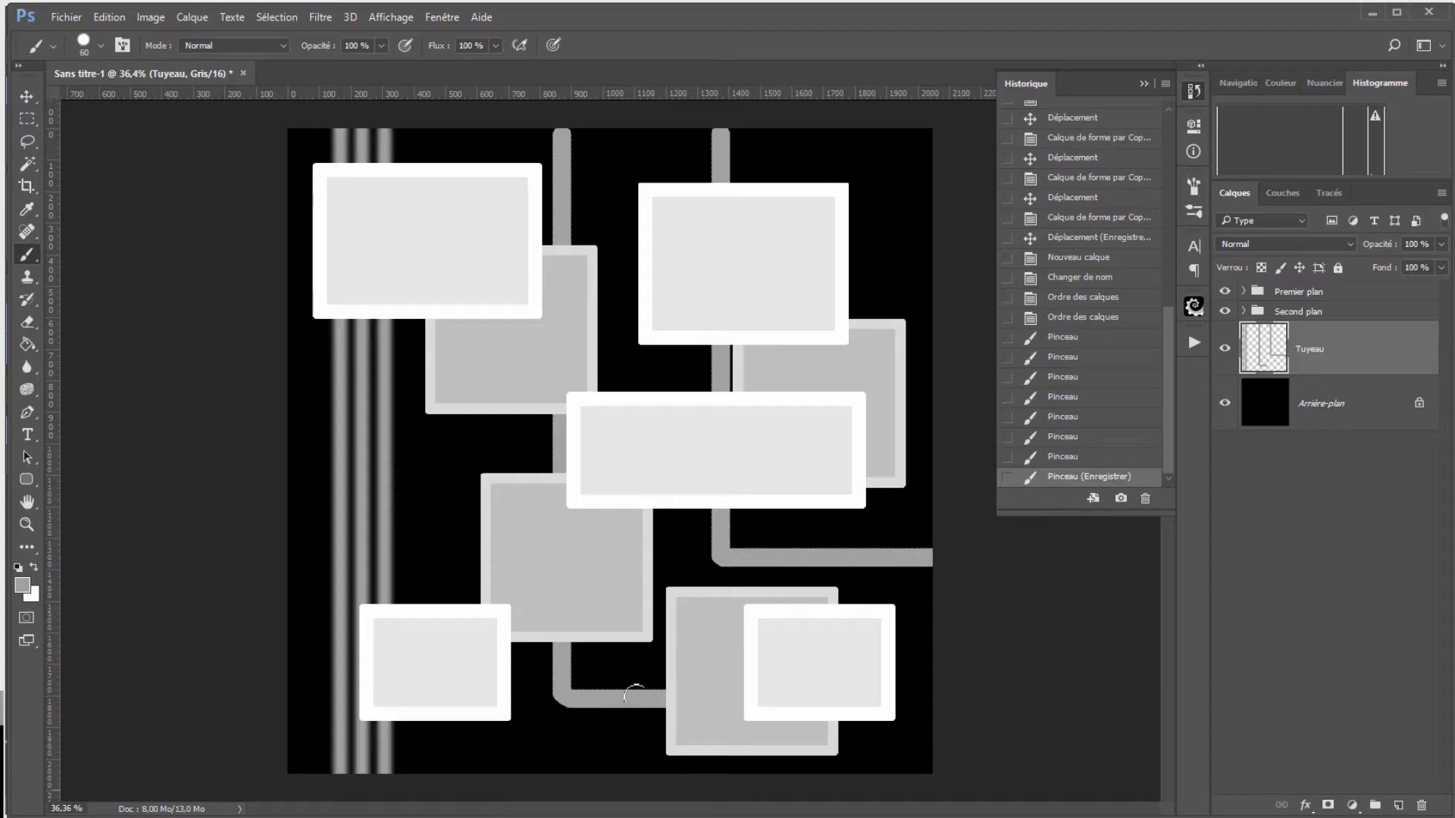
# Step: Switch to Photoshop and darken the Tuyeau layer with a Levels adjustment, setting the white output level to 100
pyautogui.click(150, 16)
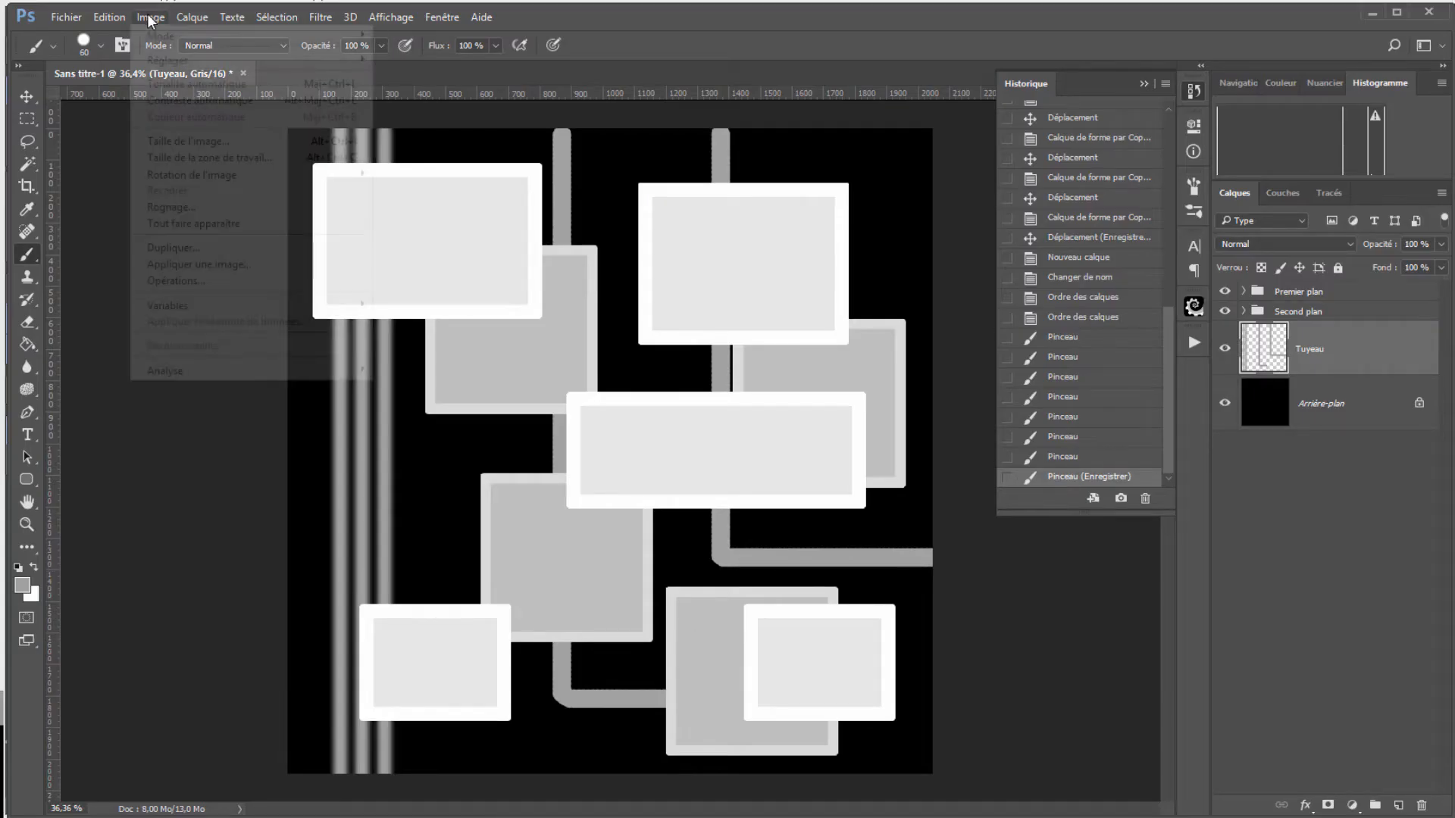
pyautogui.moveTo(182, 61)
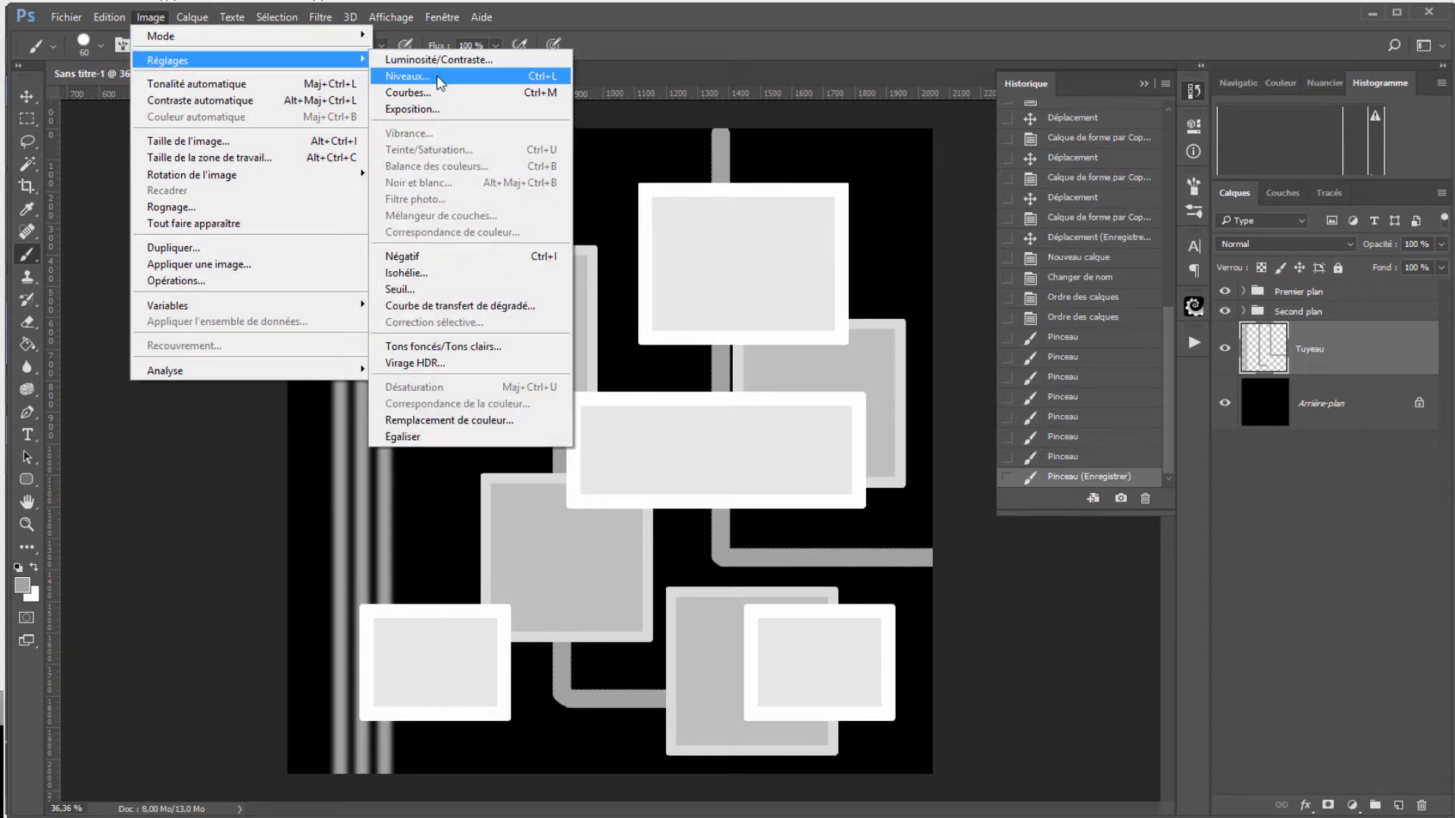
pyautogui.click(436, 75)
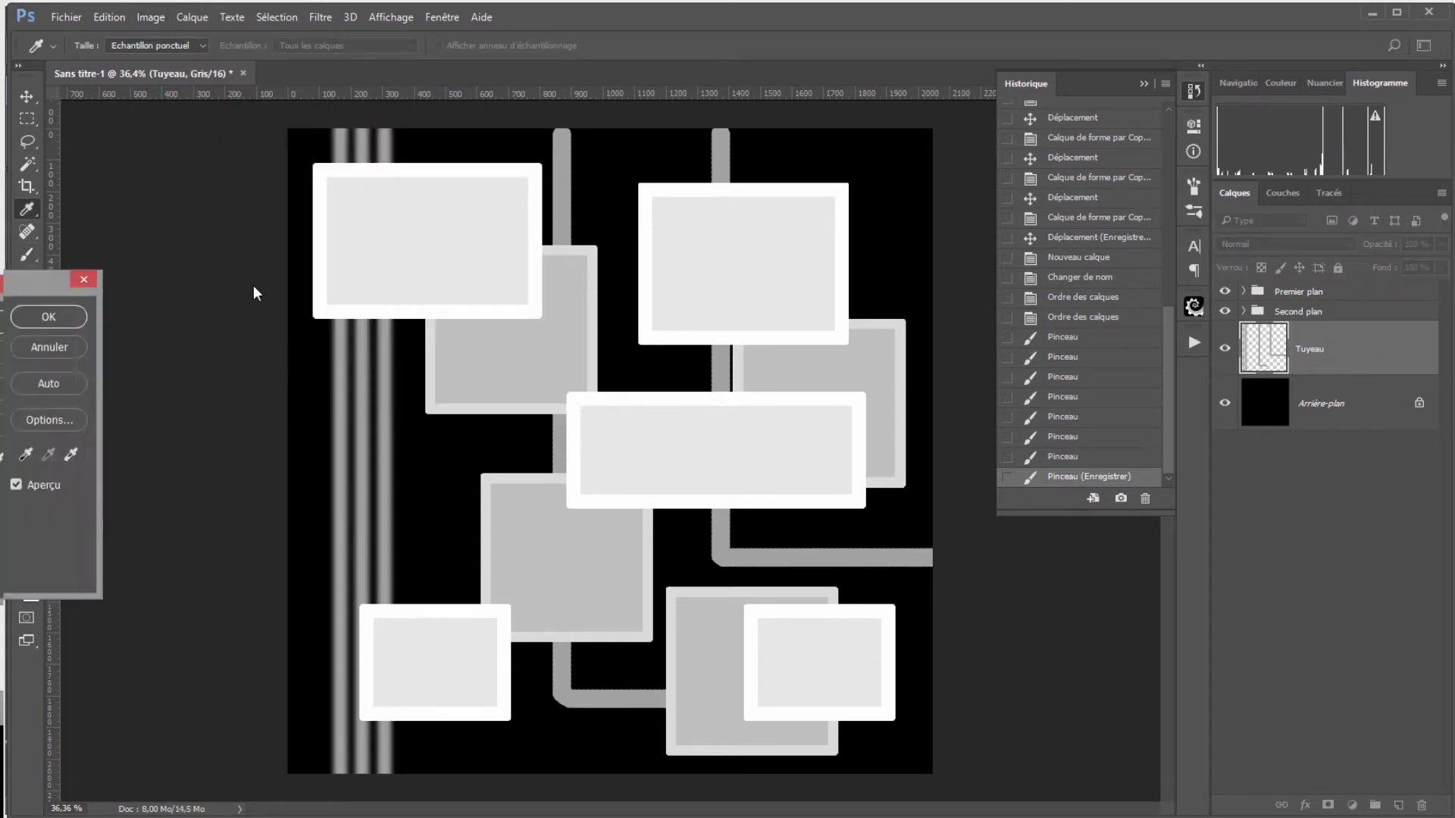
pyautogui.moveTo(885, 599); pyautogui.dragTo(751, 602)
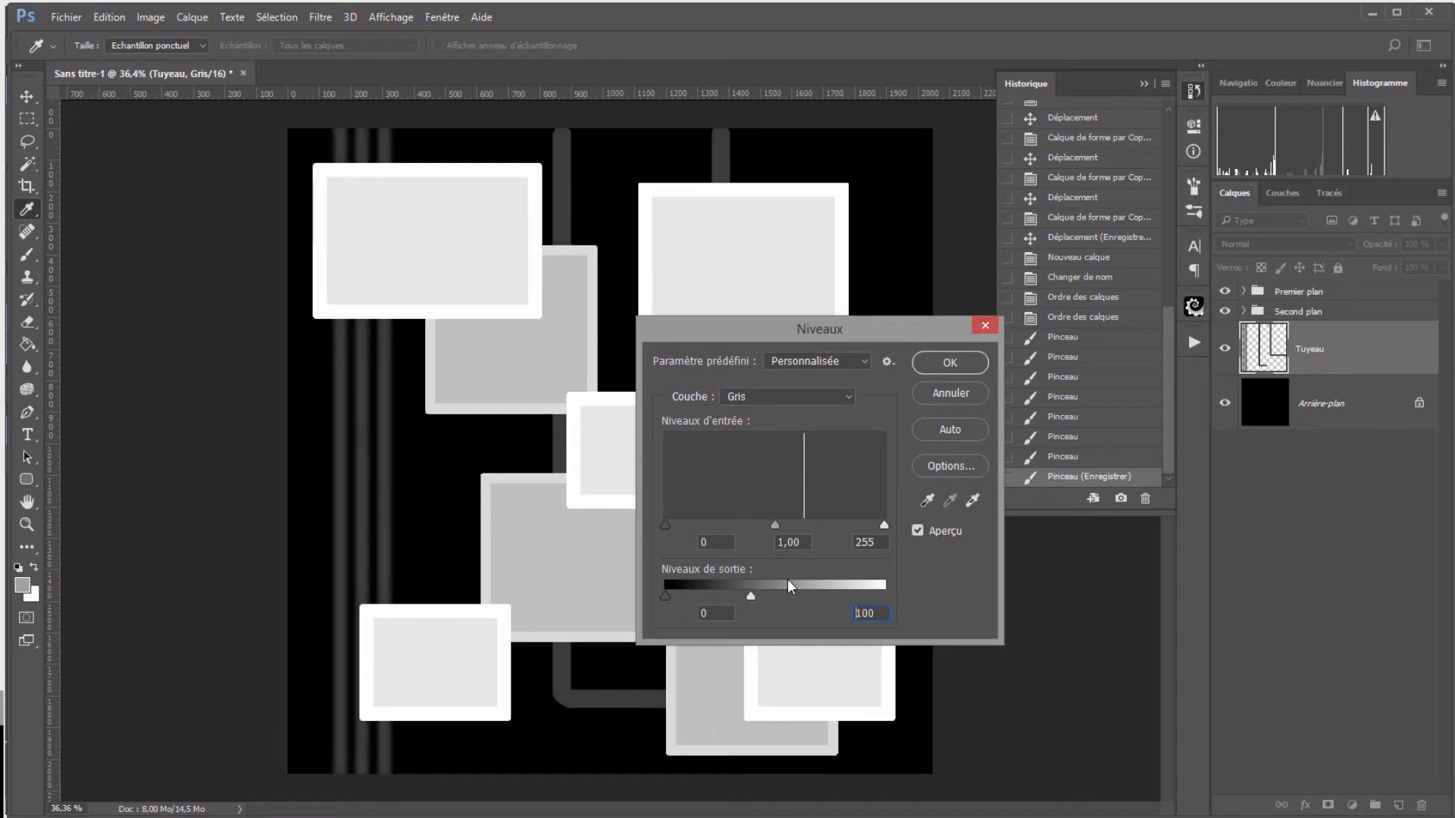
pyautogui.click(949, 363)
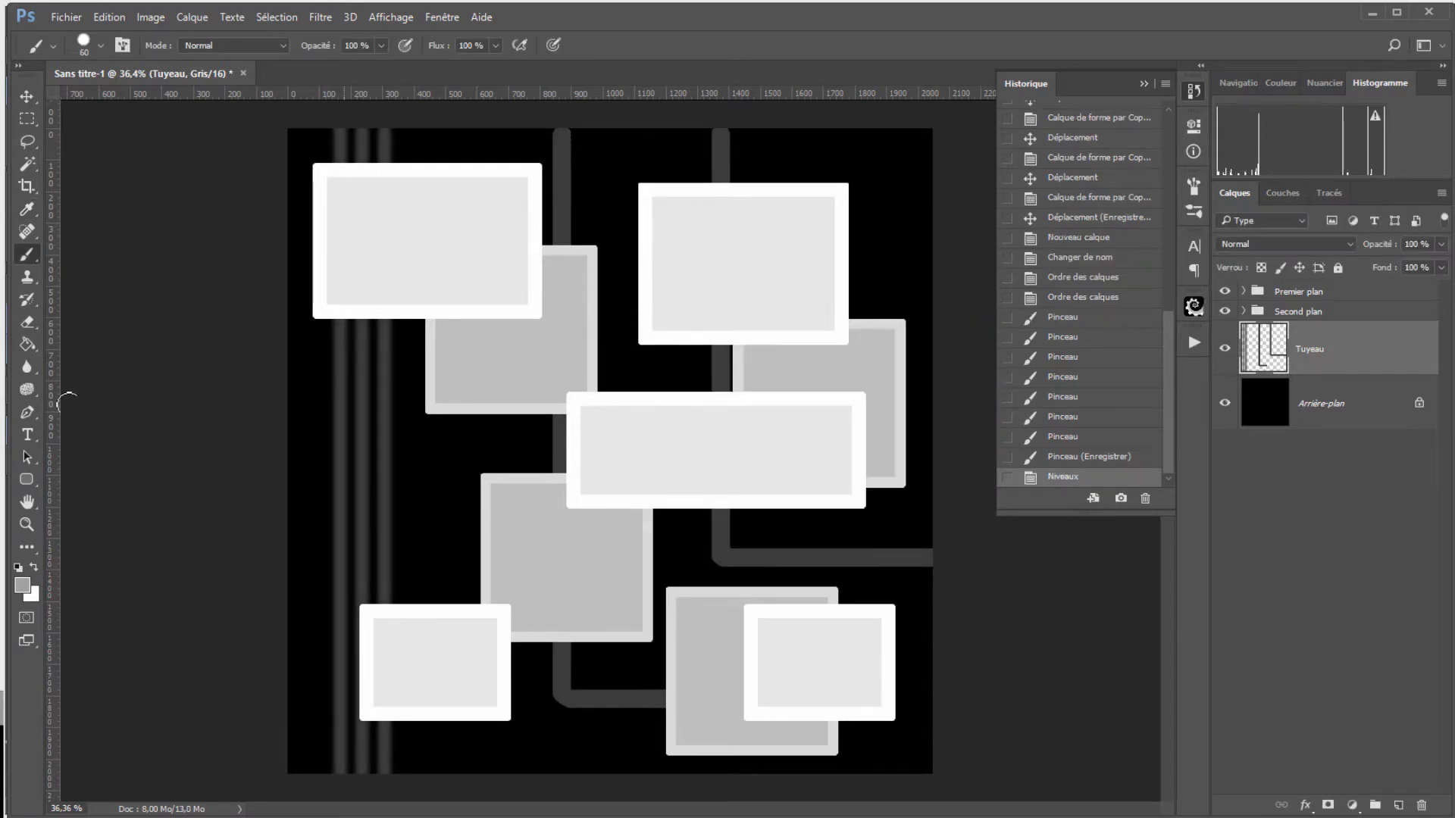
# Step: Add the text WARNING in Helvetica over the upper-left white-framed rectangle
pyautogui.click(28, 434)
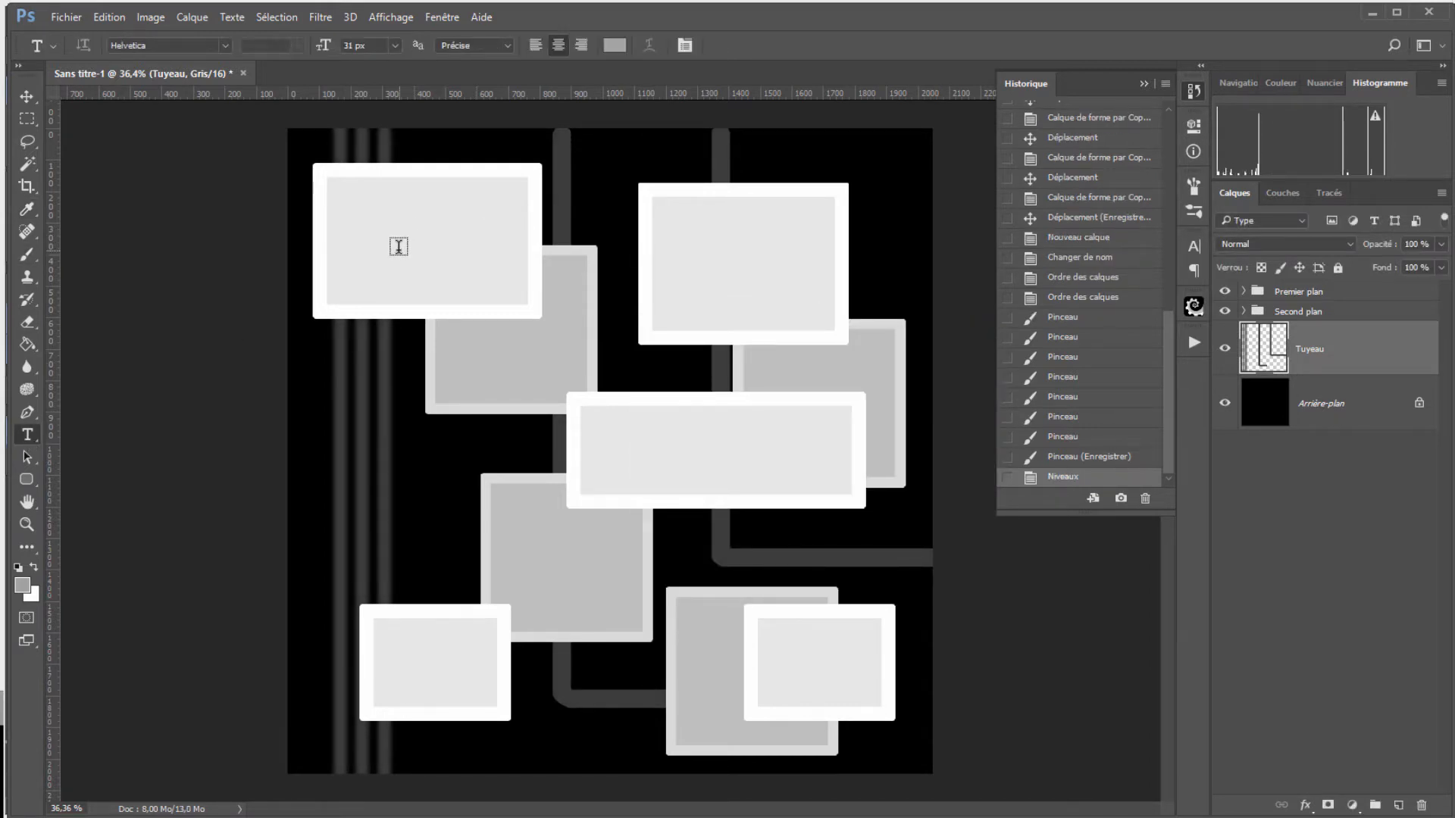
pyautogui.click(395, 244)
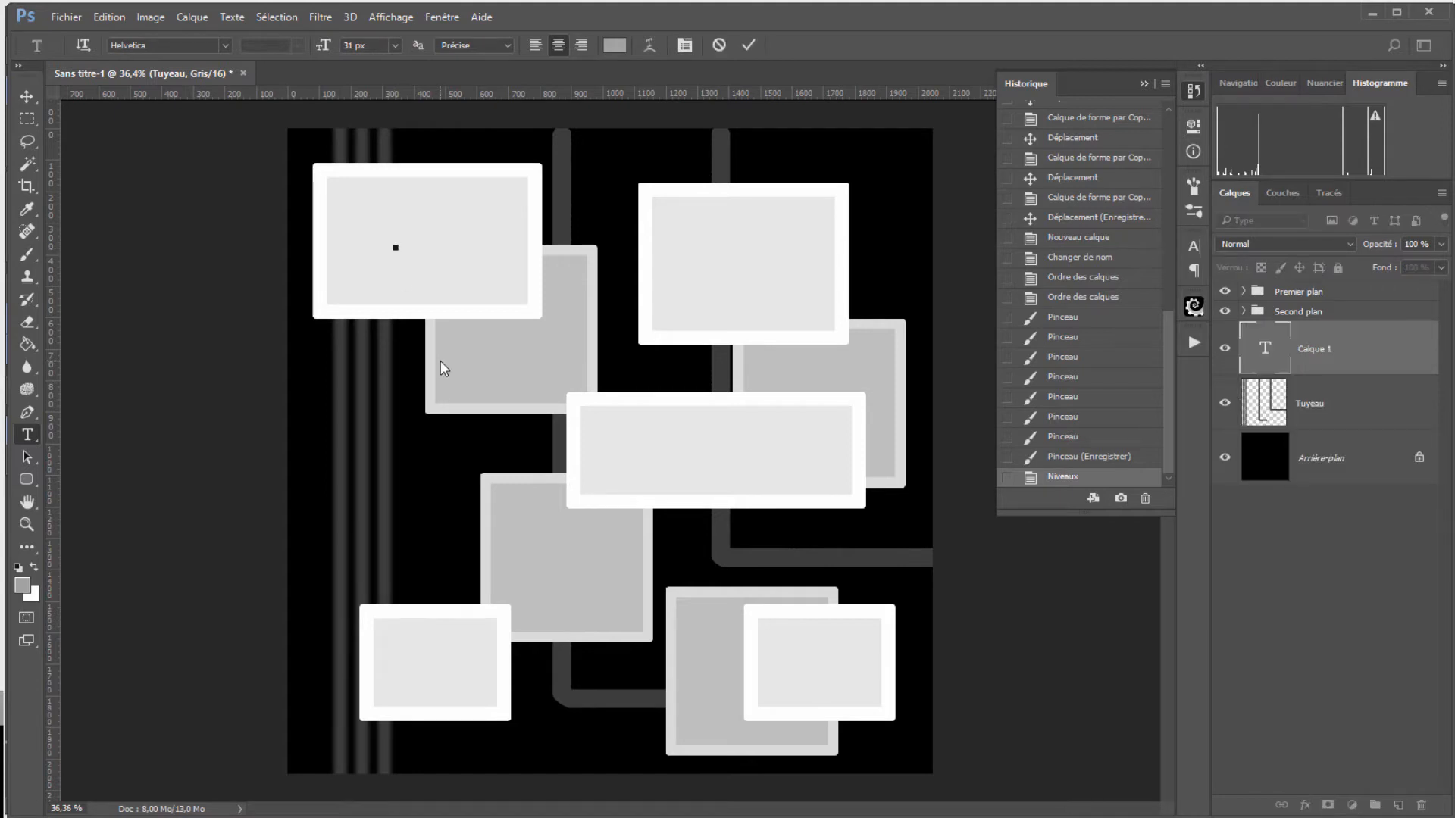
pyautogui.write('DANGER01')
# Step: Set the WARNING text's colour to light grey #d2d2d2 (82% brightness) and its size to 105 px, and commit the text
pyautogui.doubleClick(410, 241)
pyautogui.click(1194, 244)
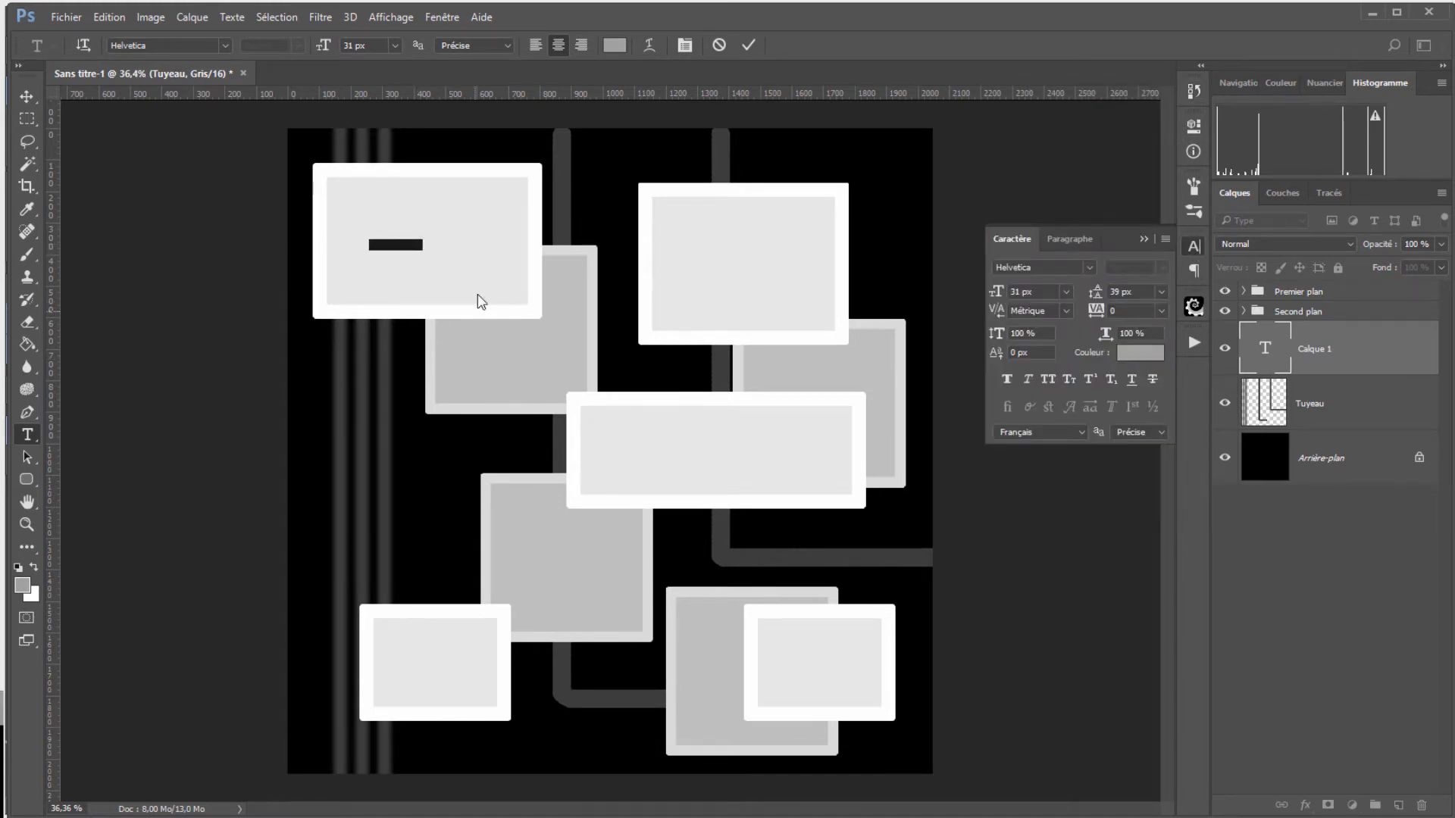
pyautogui.click(1140, 353)
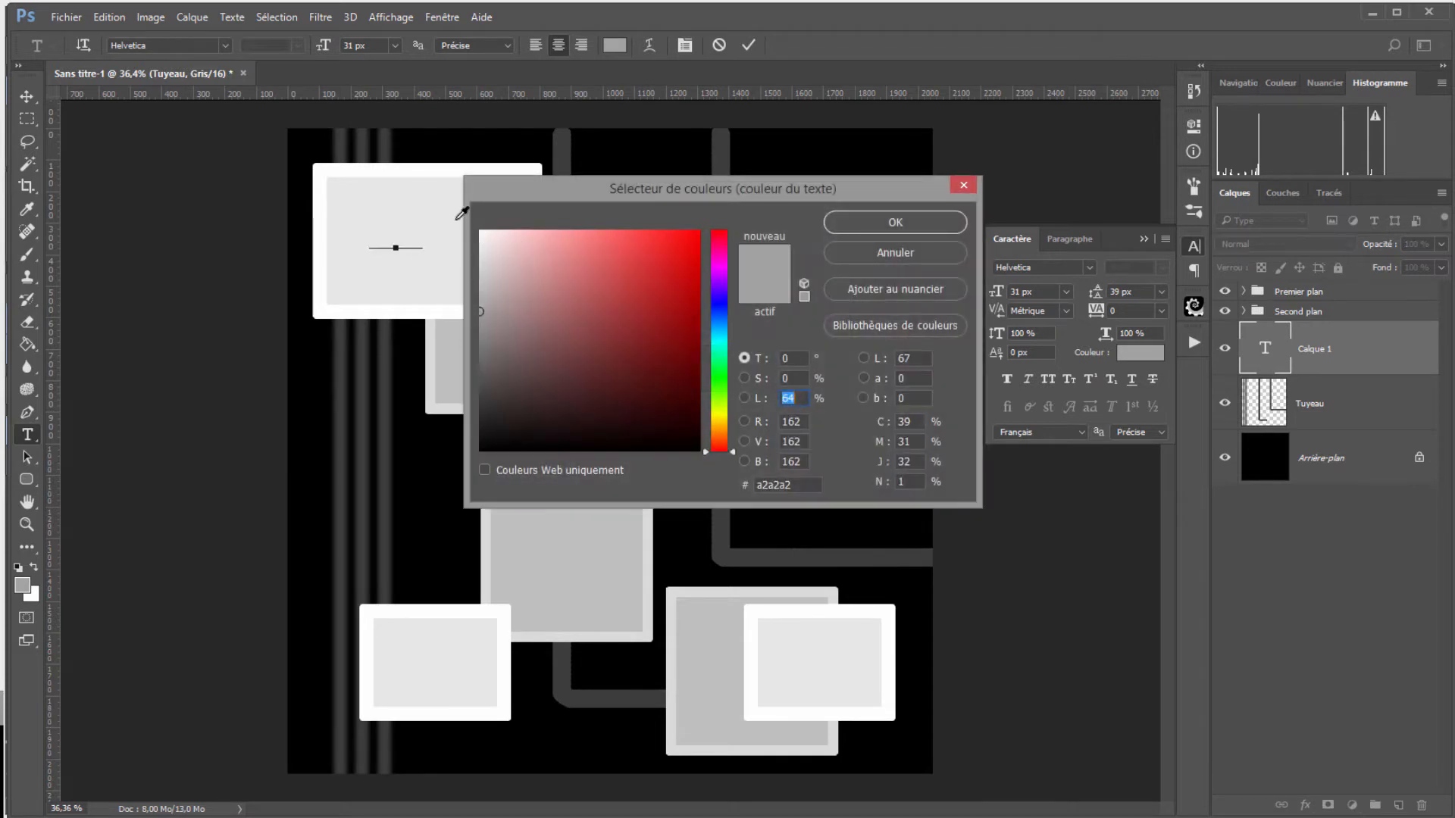
pyautogui.write('90')
pyautogui.click(898, 225)
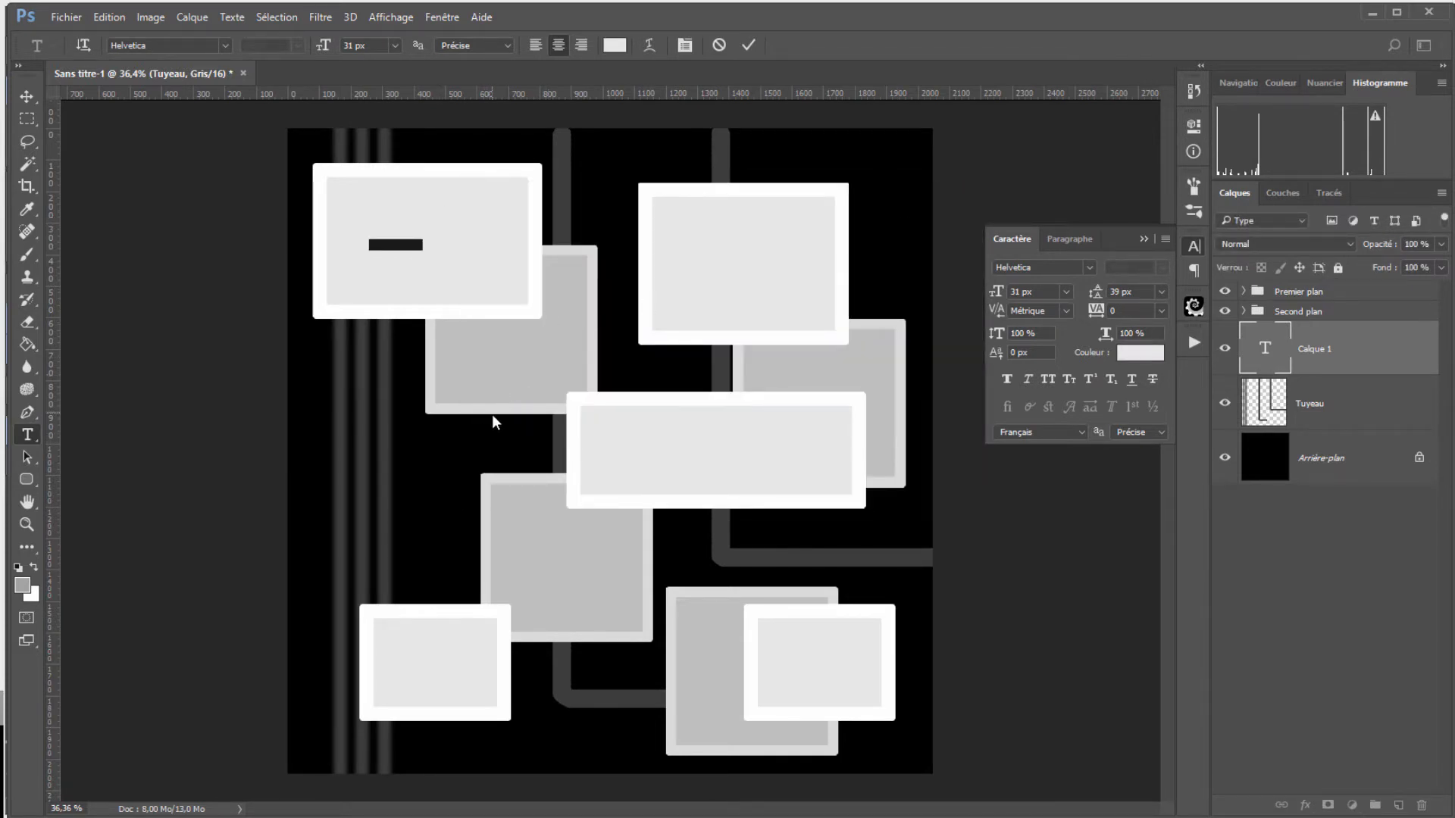
pyautogui.click(1130, 355)
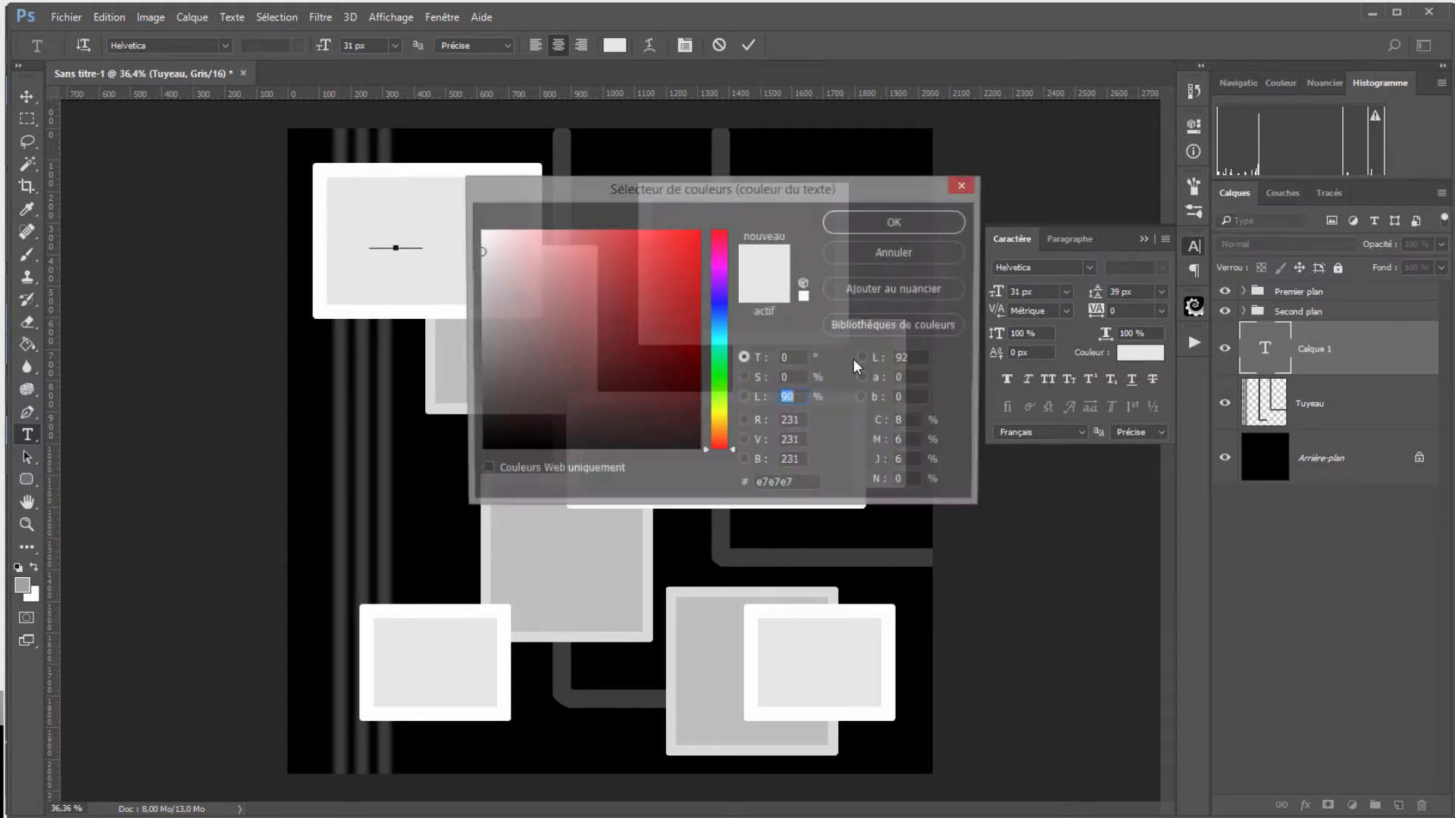
pyautogui.write('89')
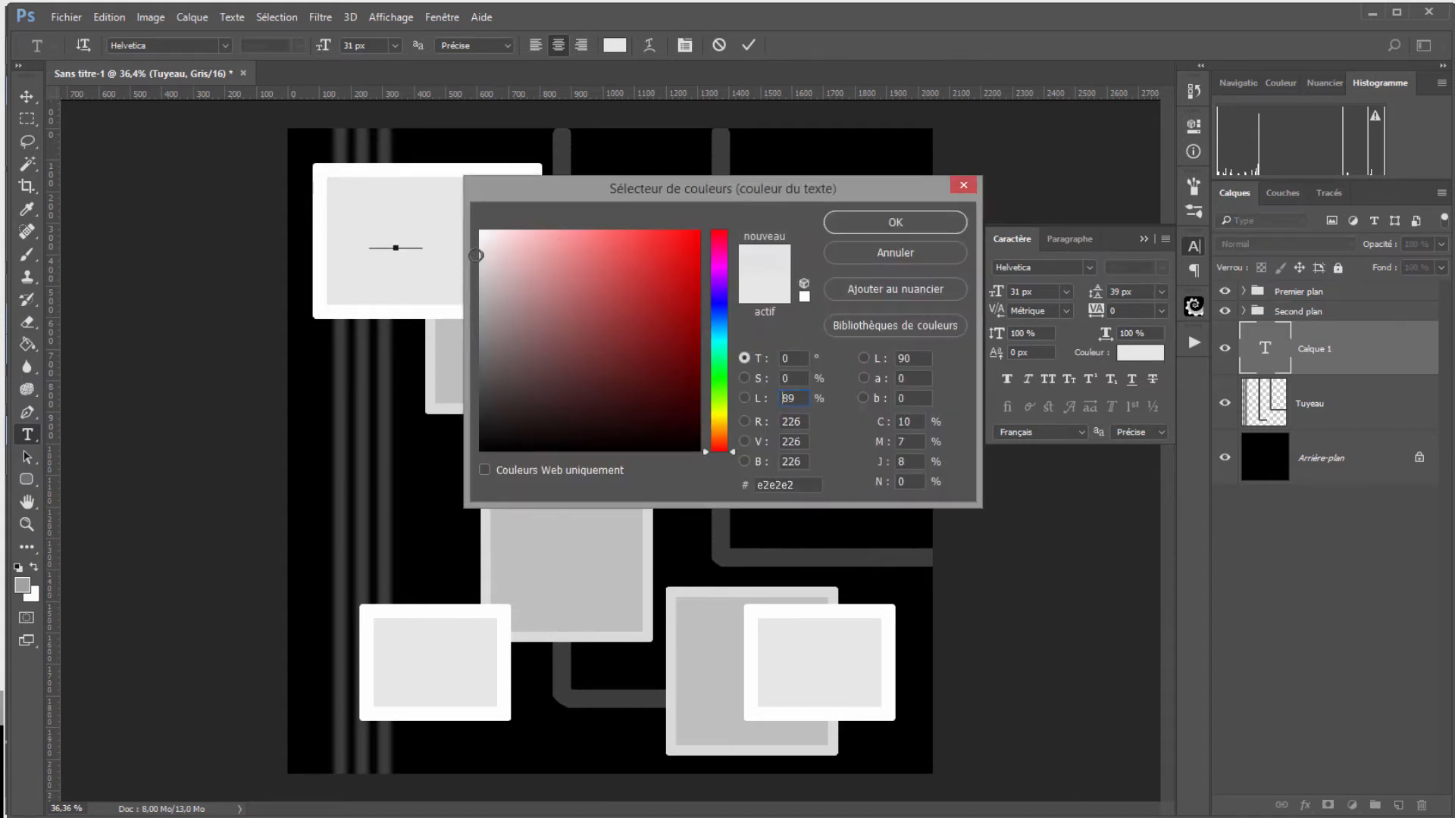
pyautogui.moveTo(475, 255); pyautogui.dragTo(465, 266)
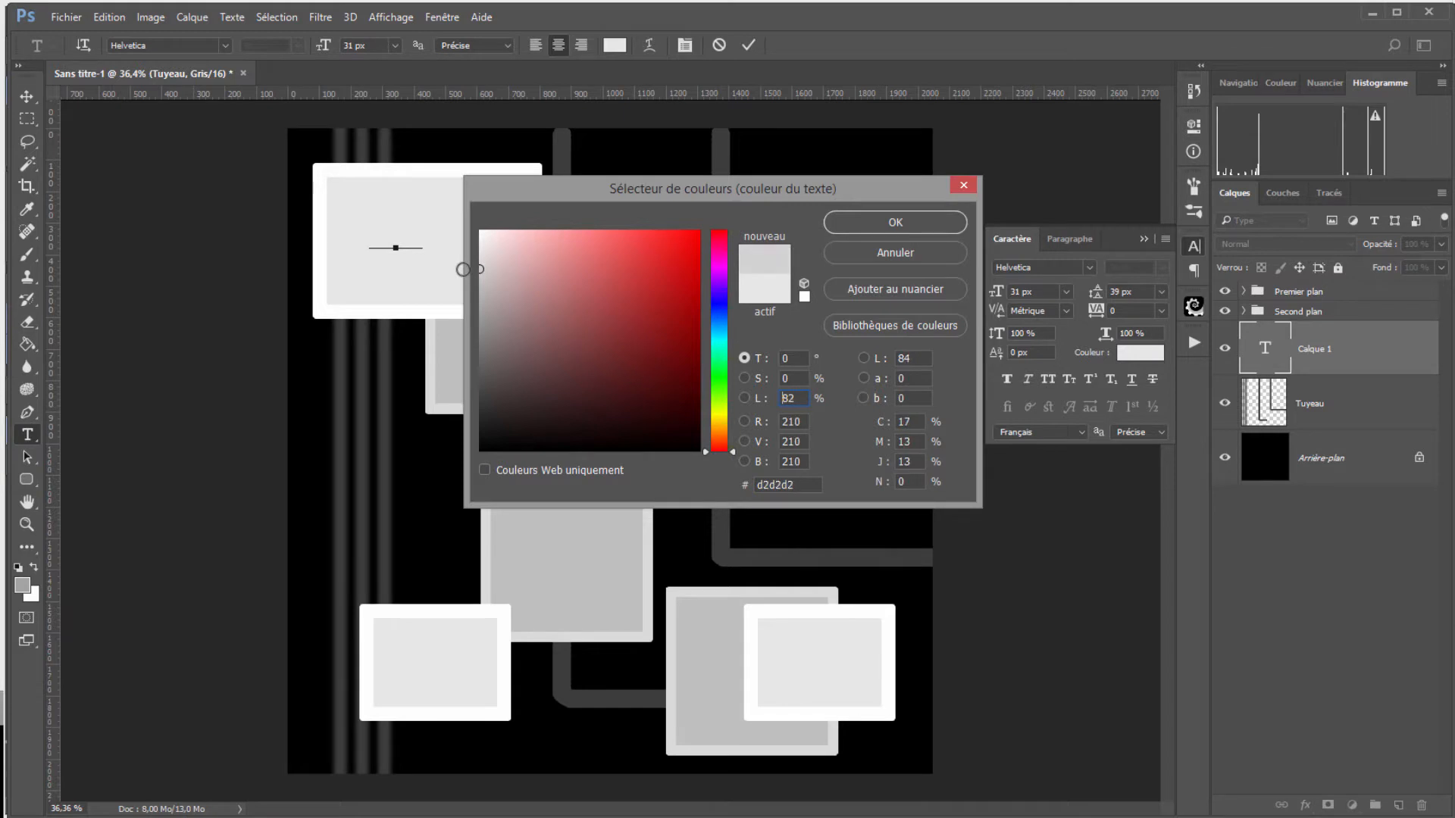
pyautogui.click(916, 225)
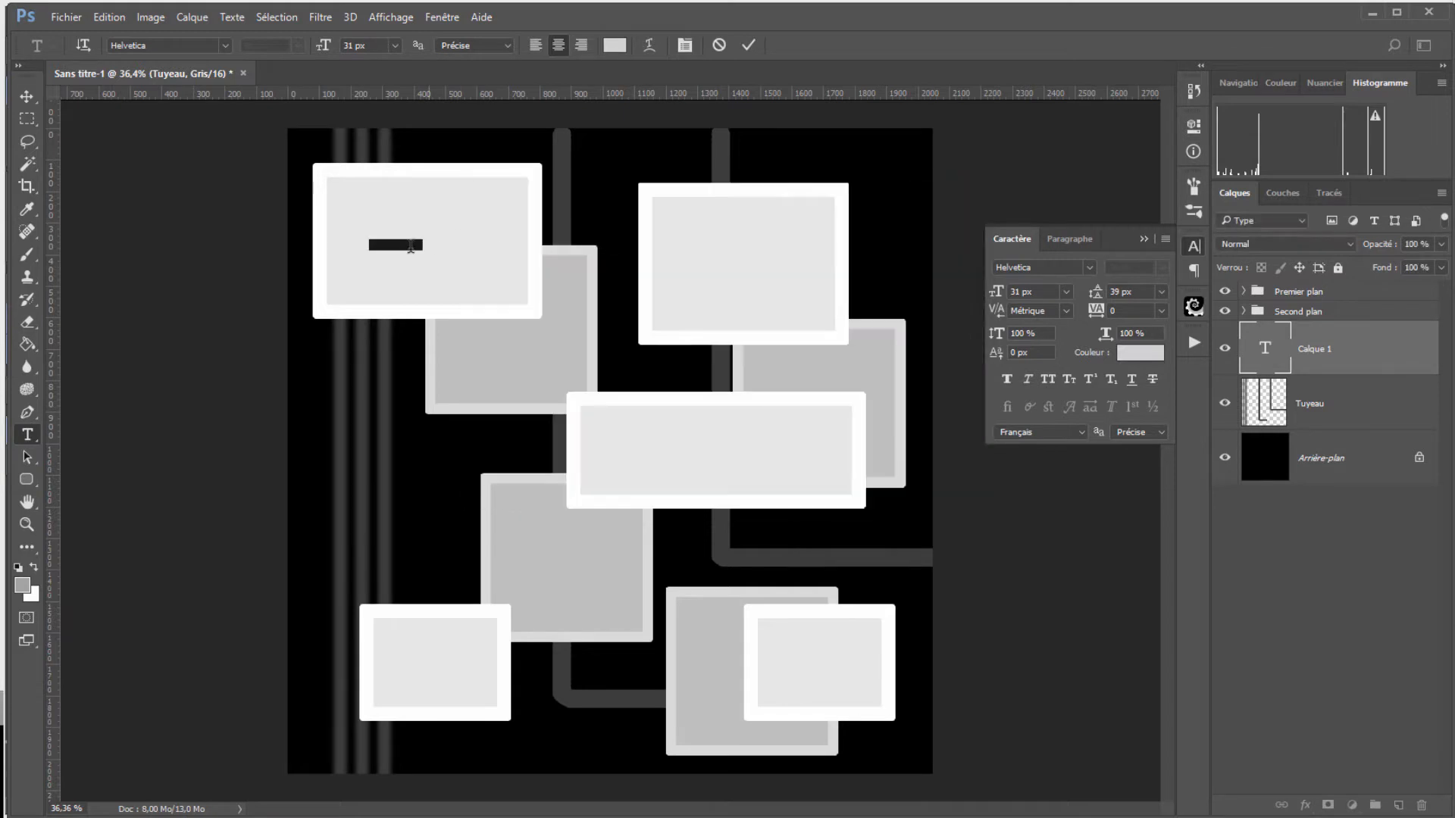
pyautogui.moveTo(995, 293); pyautogui.dragTo(1061, 298)
pyautogui.click(27, 96)
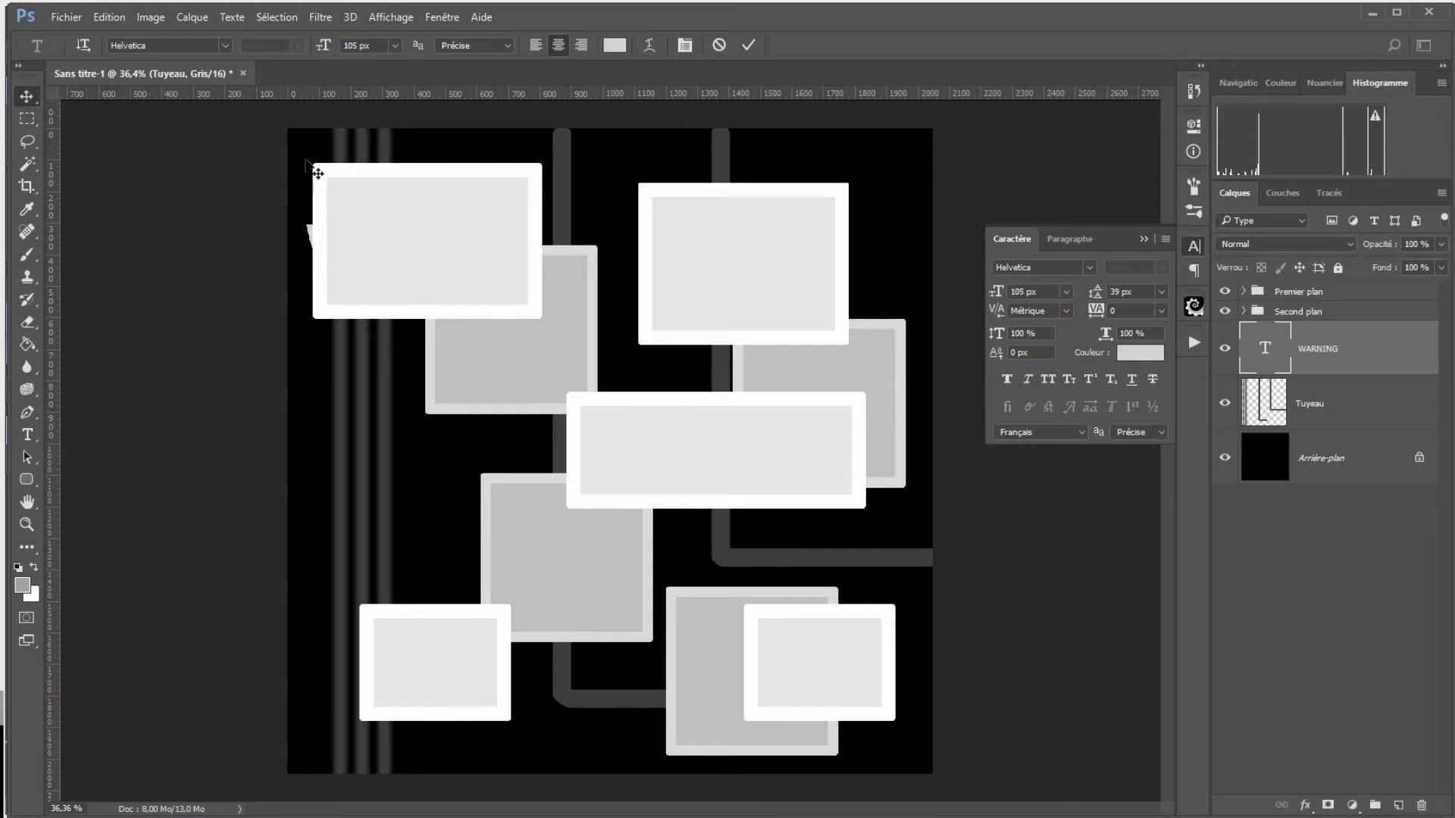
# Step: Move the WARNING text layer to the top of the layer stack, above and outside the Premier plan group
pyautogui.moveTo(1281, 322); pyautogui.dragTo(1345, 293)
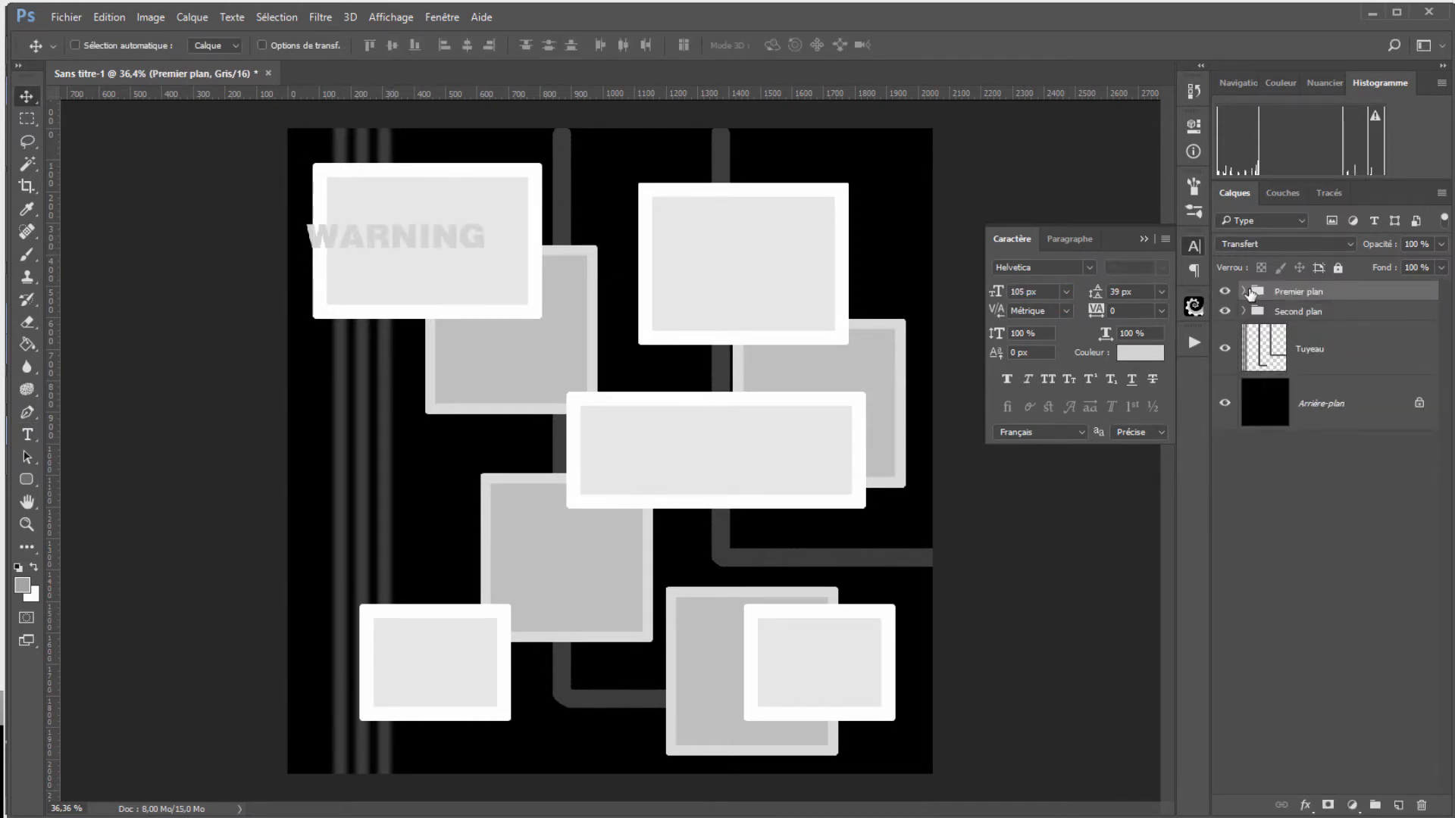
pyautogui.click(1245, 291)
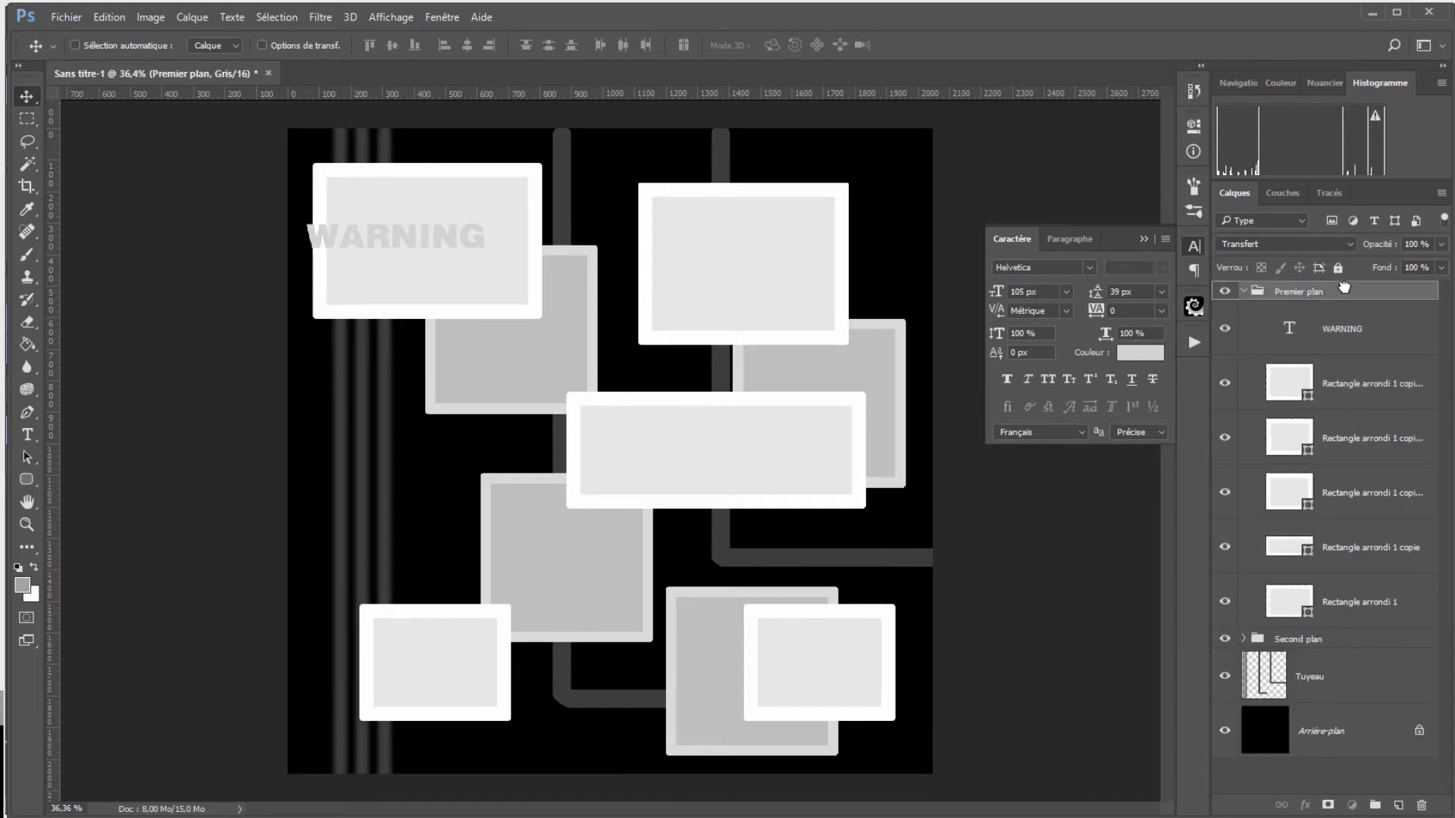
pyautogui.moveTo(1346, 325); pyautogui.dragTo(1332, 282)
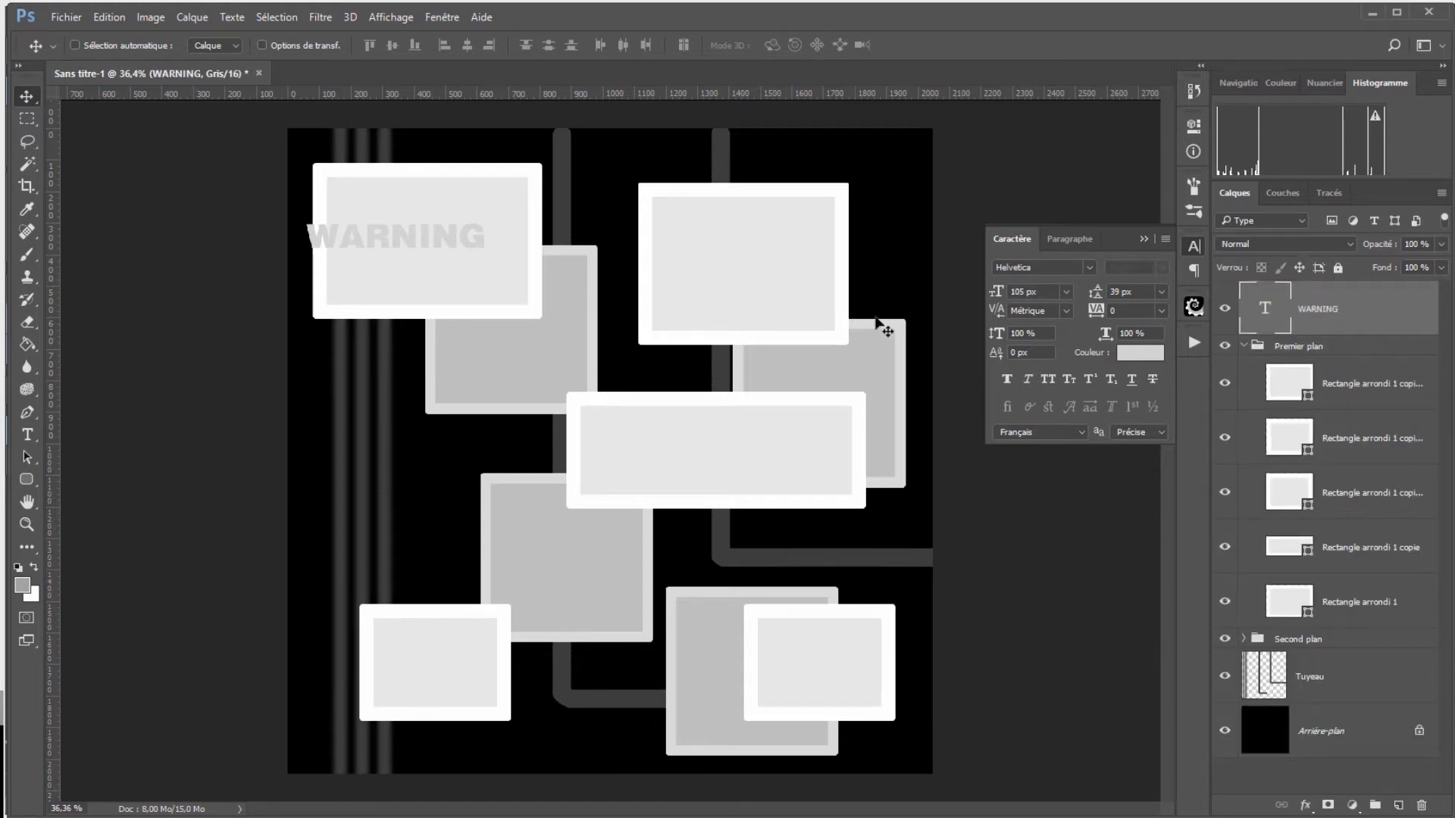
# Step: Center the WARNING text inside the upper-left rectangle and place a duplicate of it inside the wide middle rectangle
pyautogui.moveTo(396, 234); pyautogui.dragTo(422, 241)
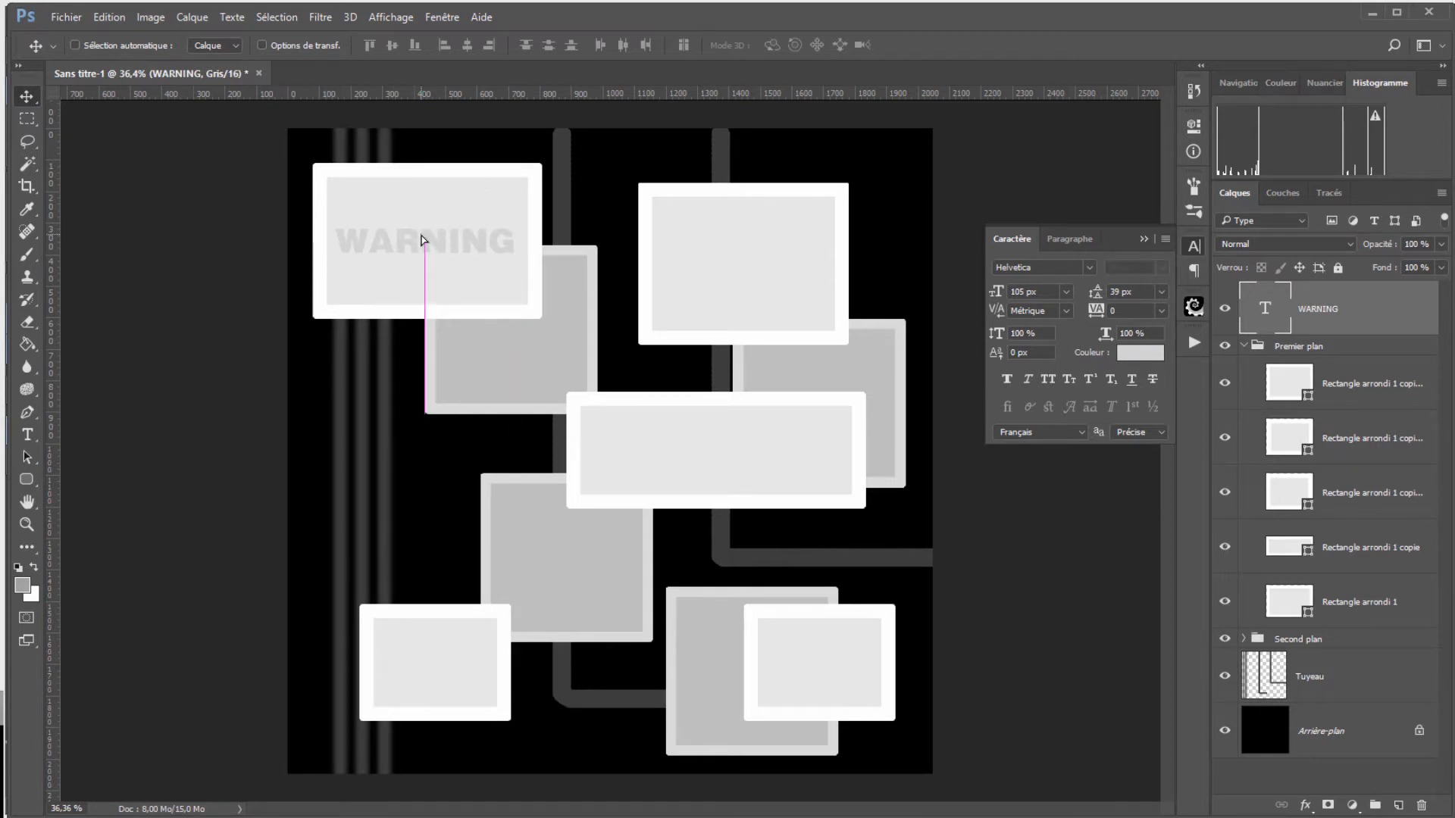
pyautogui.press('ctrl')
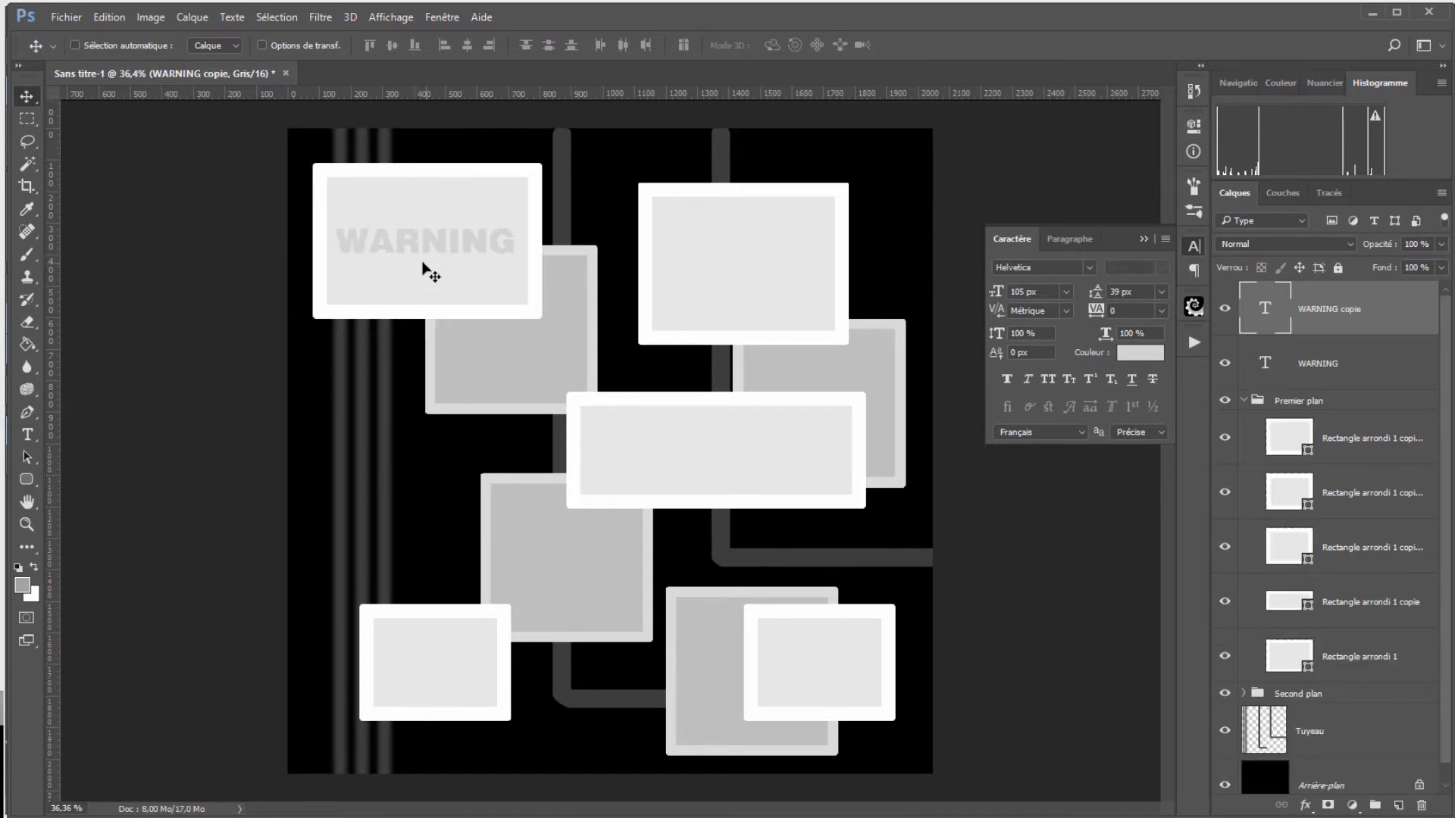
pyautogui.keyDown('alt'); pyautogui.moveTo(429, 250); pyautogui.dragTo(722, 459); pyautogui.keyUp('alt')
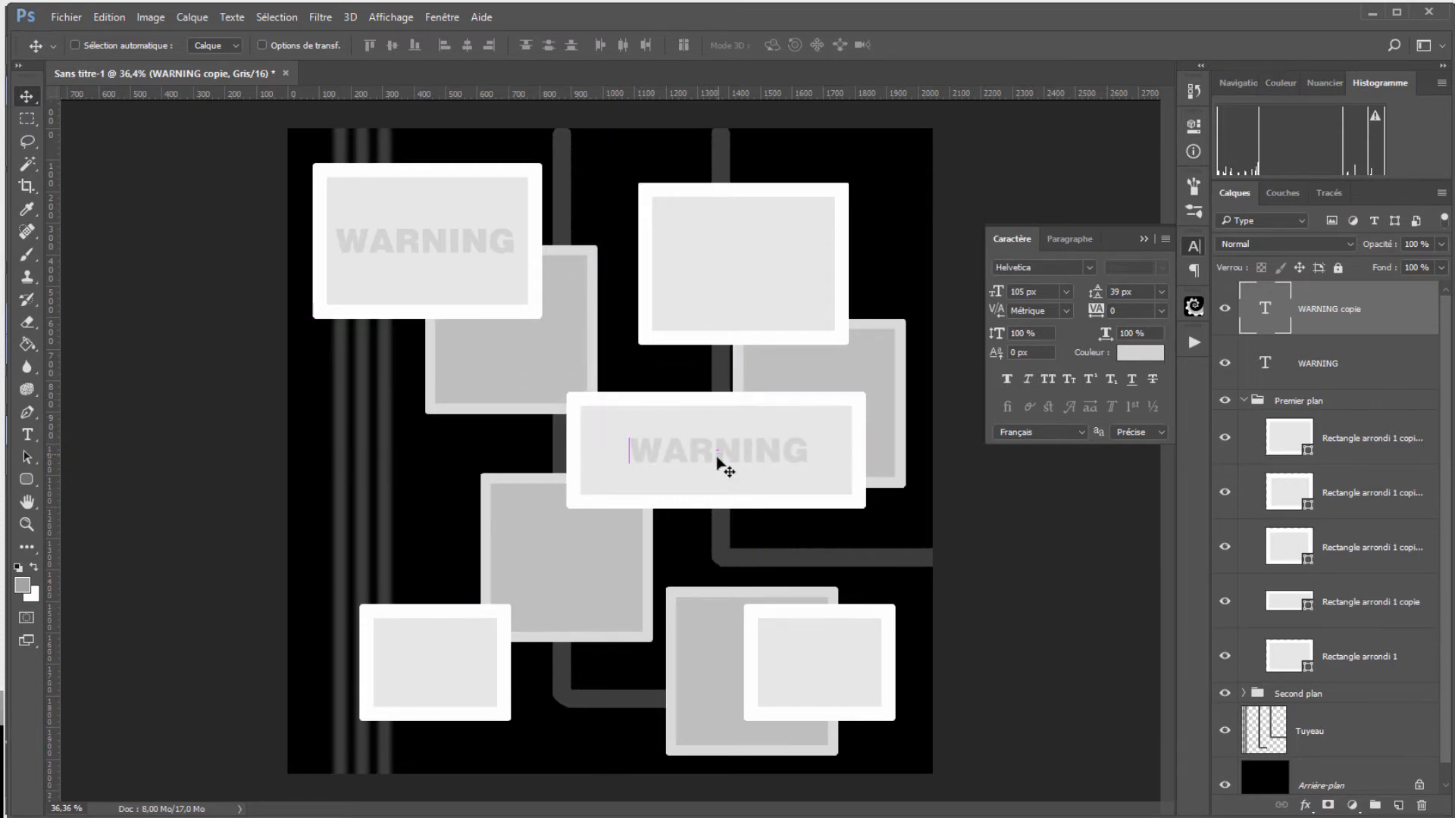
# Step: Save the document as a TIFF with its layers, replacing My Desp.tif in the Bureau folder
pyautogui.click(62, 16)
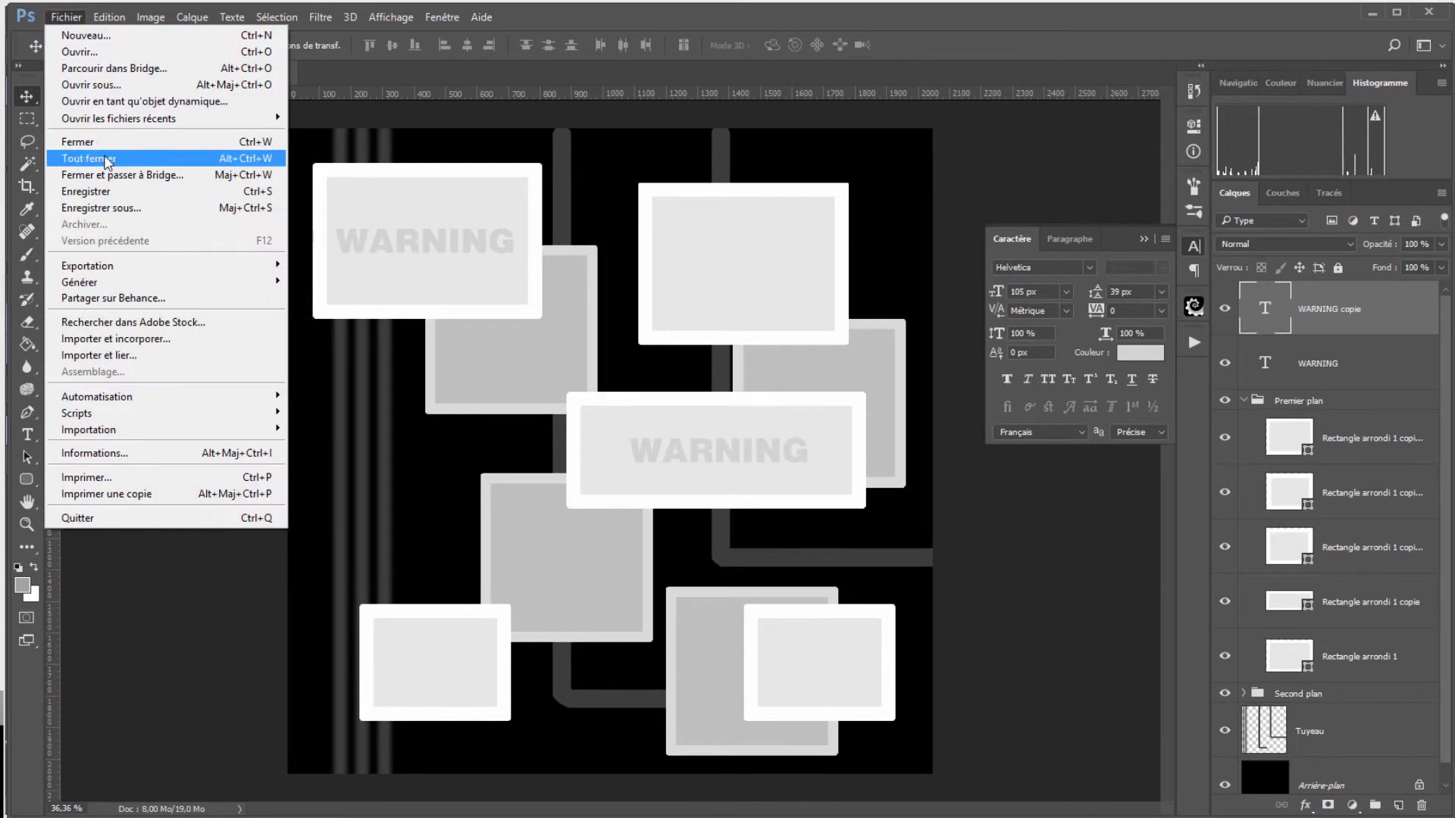
pyautogui.click(107, 198)
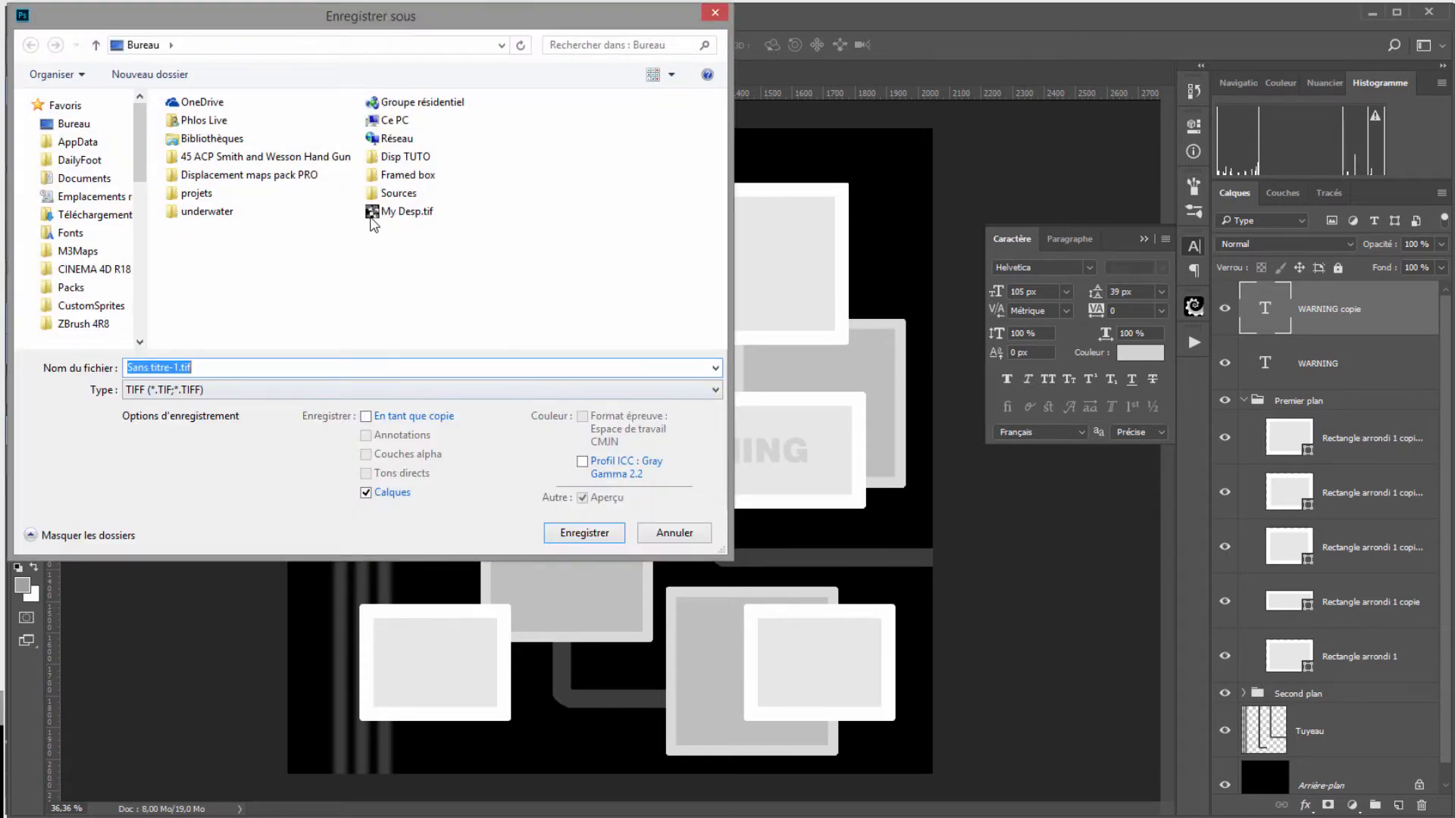
pyautogui.click(379, 212)
pyautogui.click(582, 534)
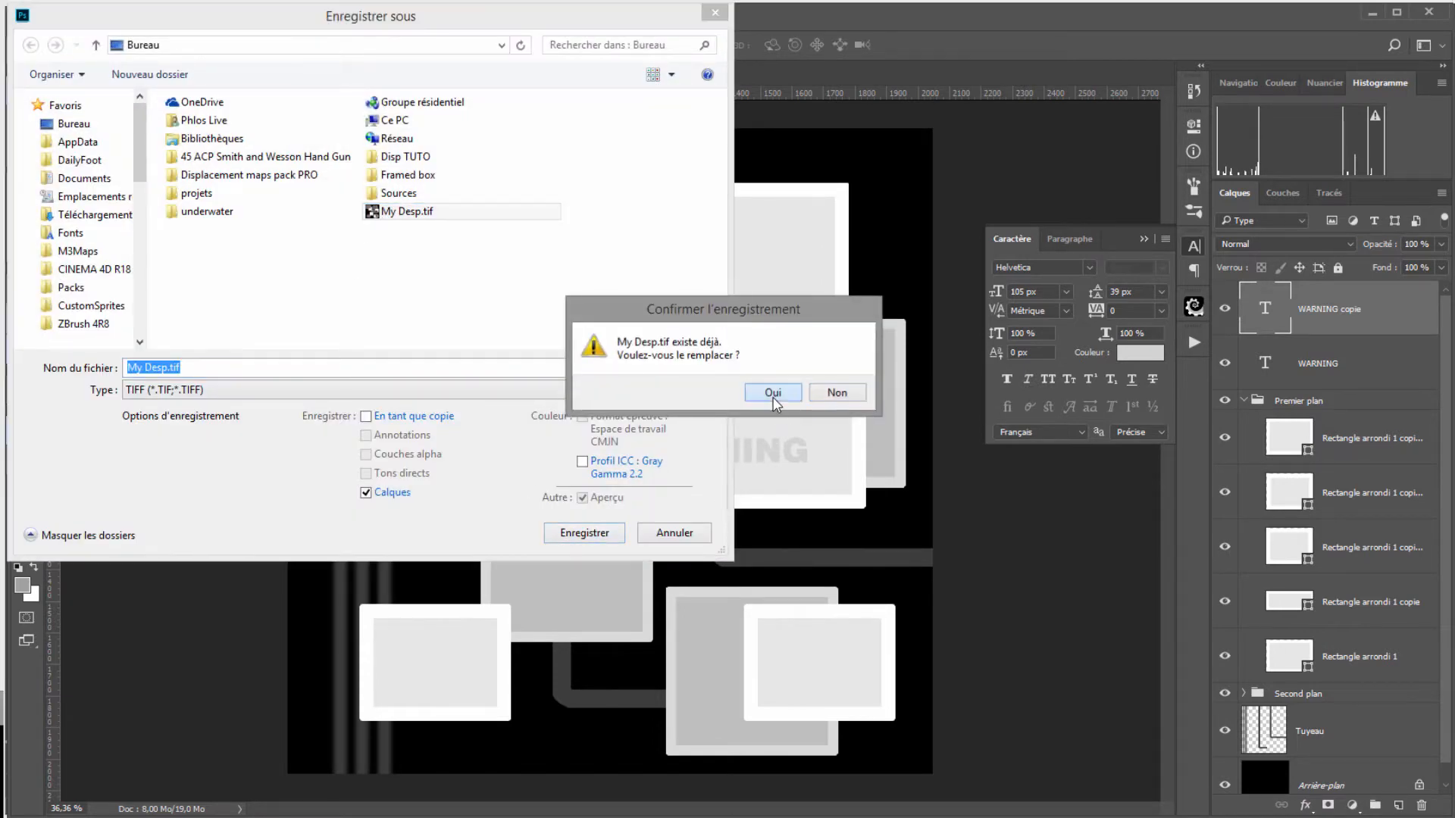
pyautogui.click(773, 397)
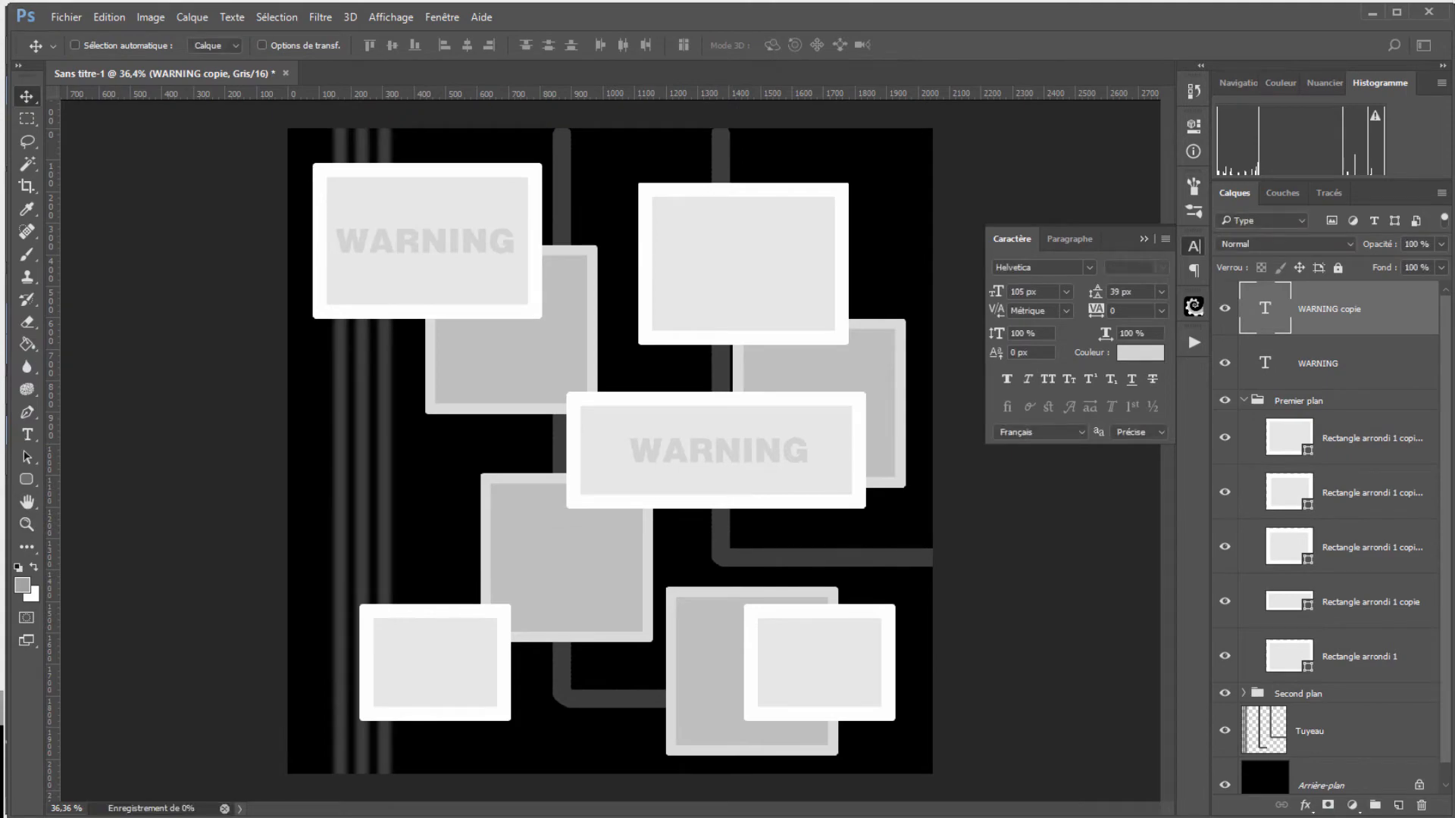
# Step: Switch to Cinema 4D, reload the My Desp.tif bitmap and inspect the WARNING lettering on the displaced cylinder
pyautogui.hotkey('alt', 'Tab')
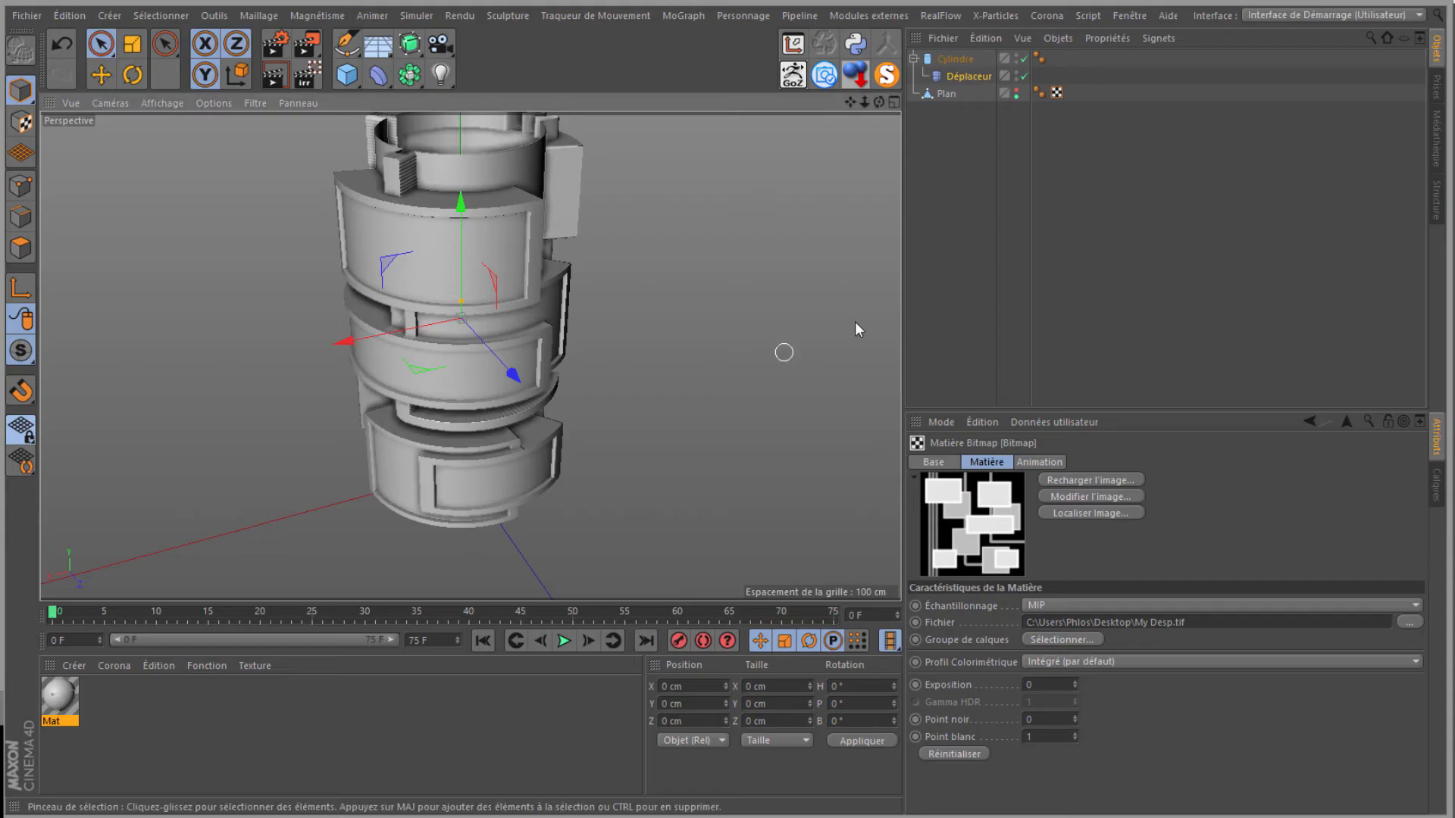
pyautogui.click(1071, 481)
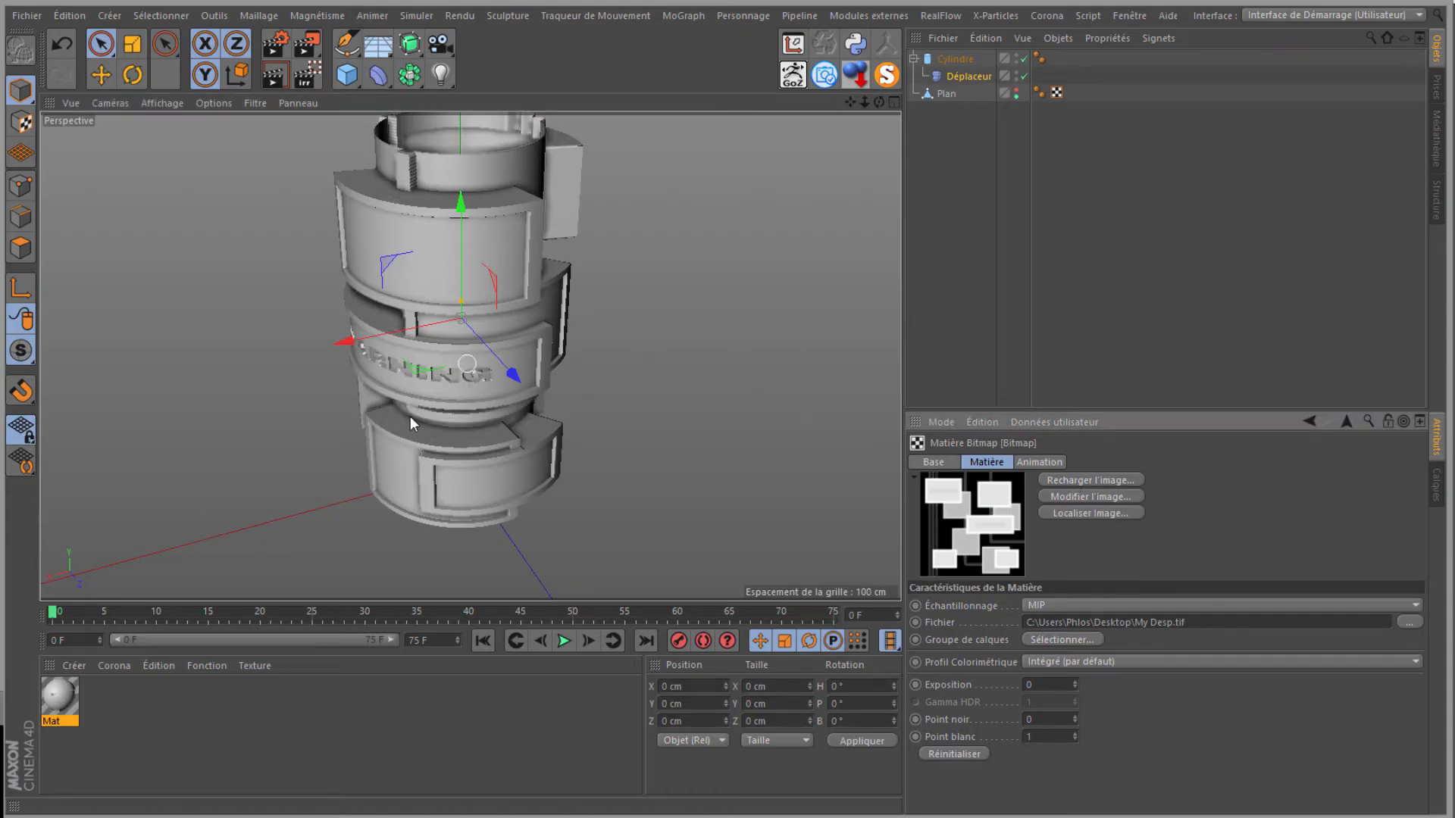
pyautogui.moveTo(879, 101); pyautogui.dragTo(731, 383)
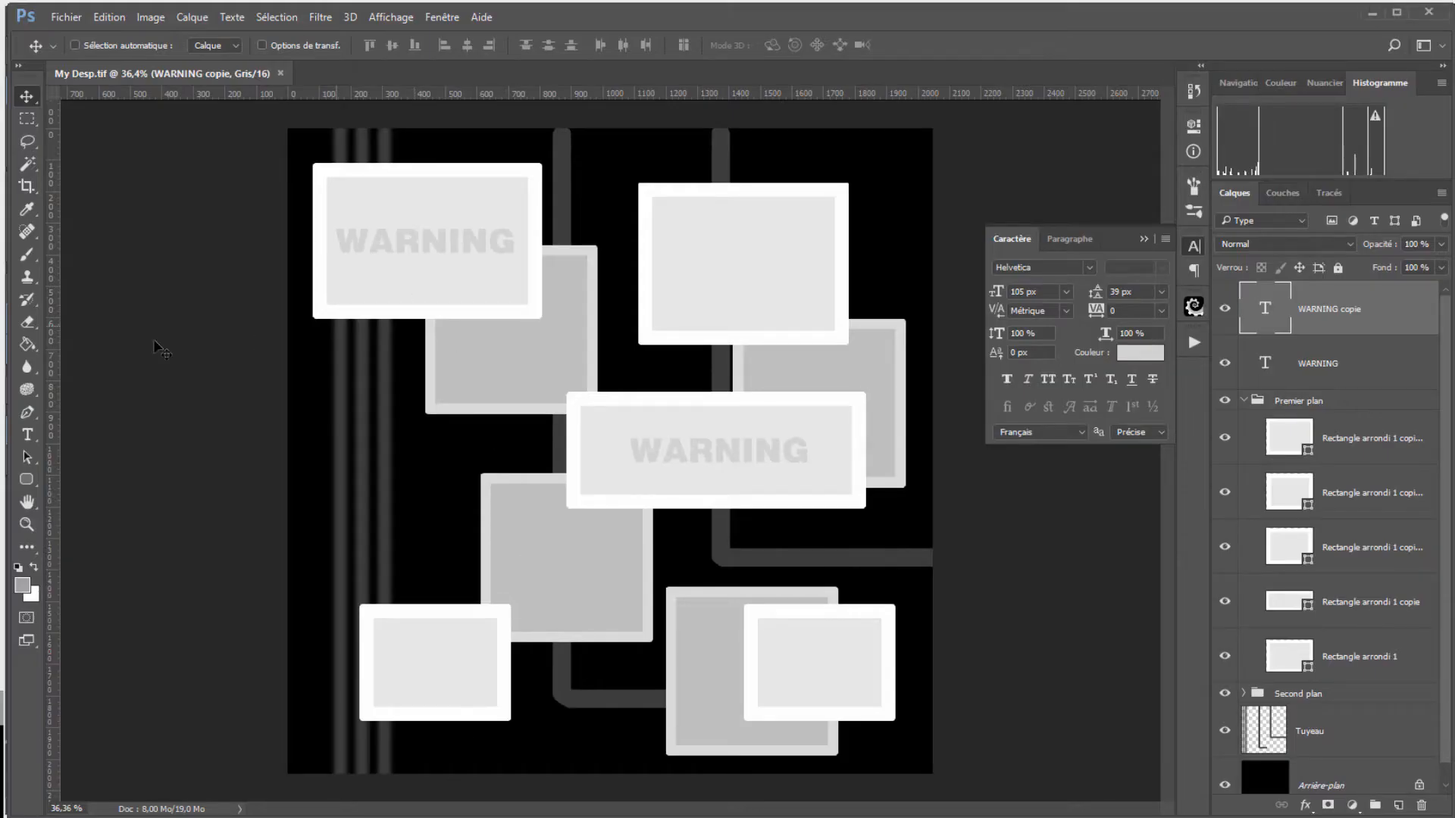
# Step: Back in Photoshop, draw a grey right-arrow custom shape about 257 x 114 px inside the upper-right rectangle and save the file
pyautogui.click(26, 479)
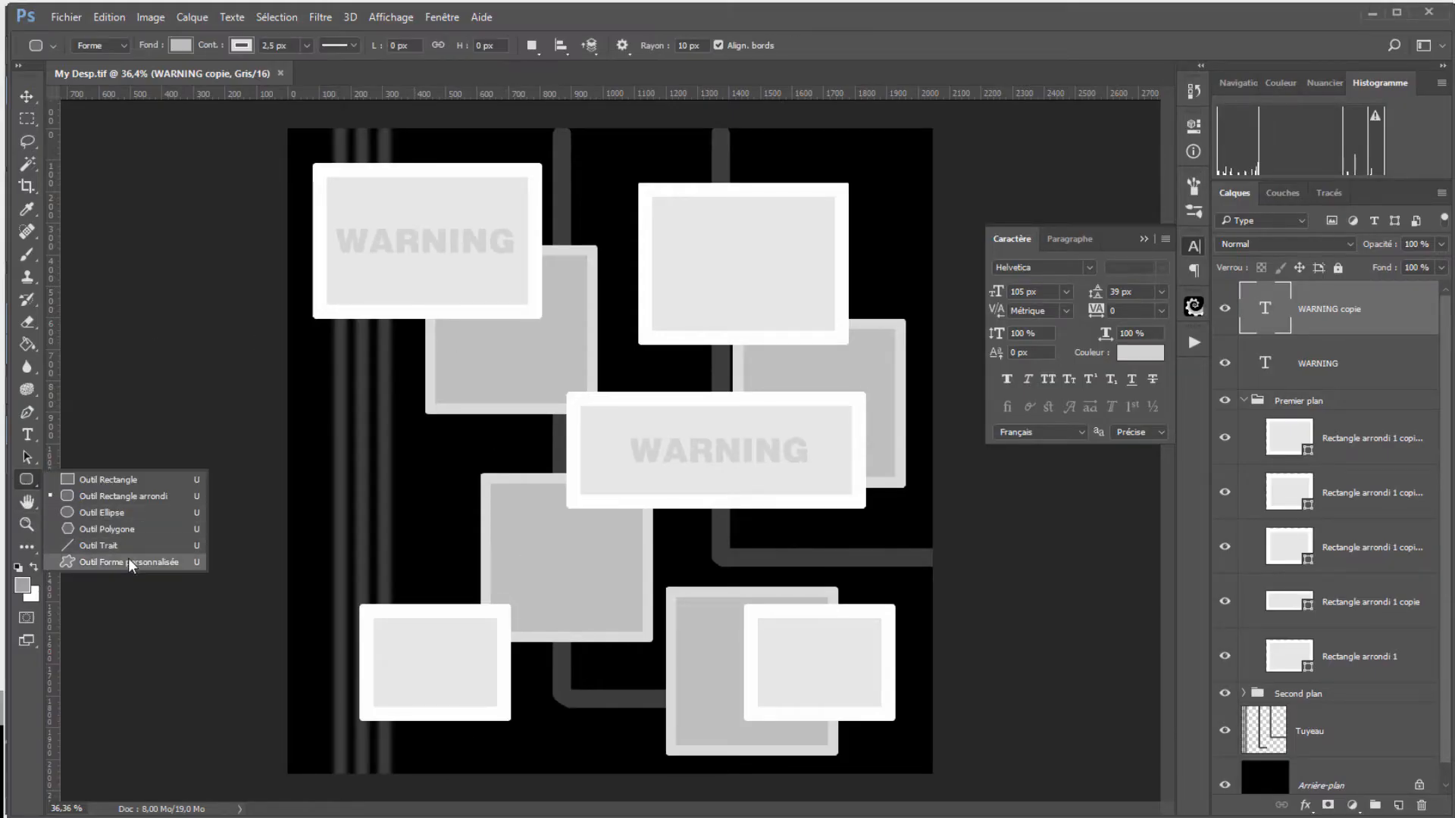
pyautogui.click(113, 564)
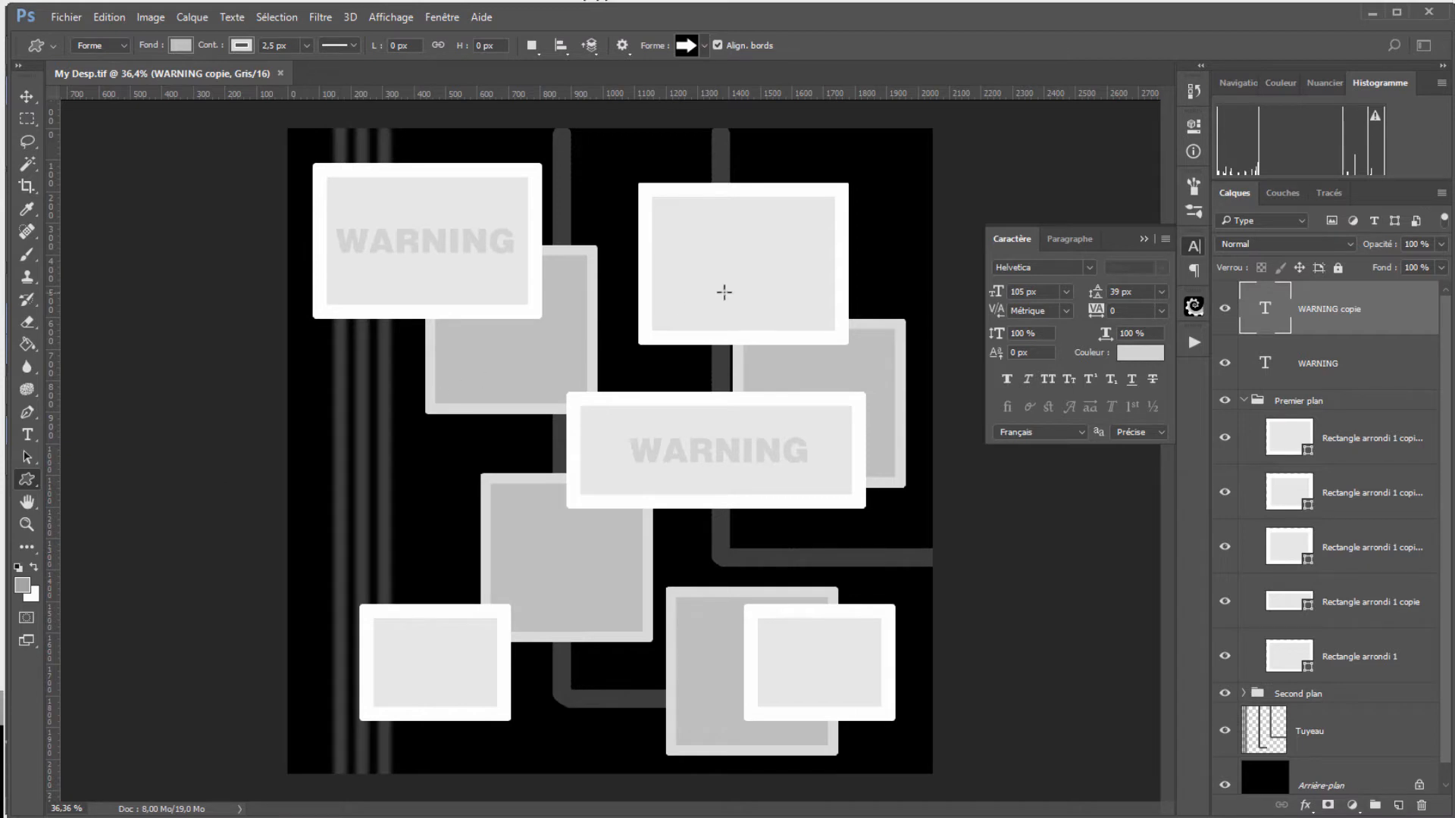
pyautogui.moveTo(710, 257); pyautogui.dragTo(789, 285)
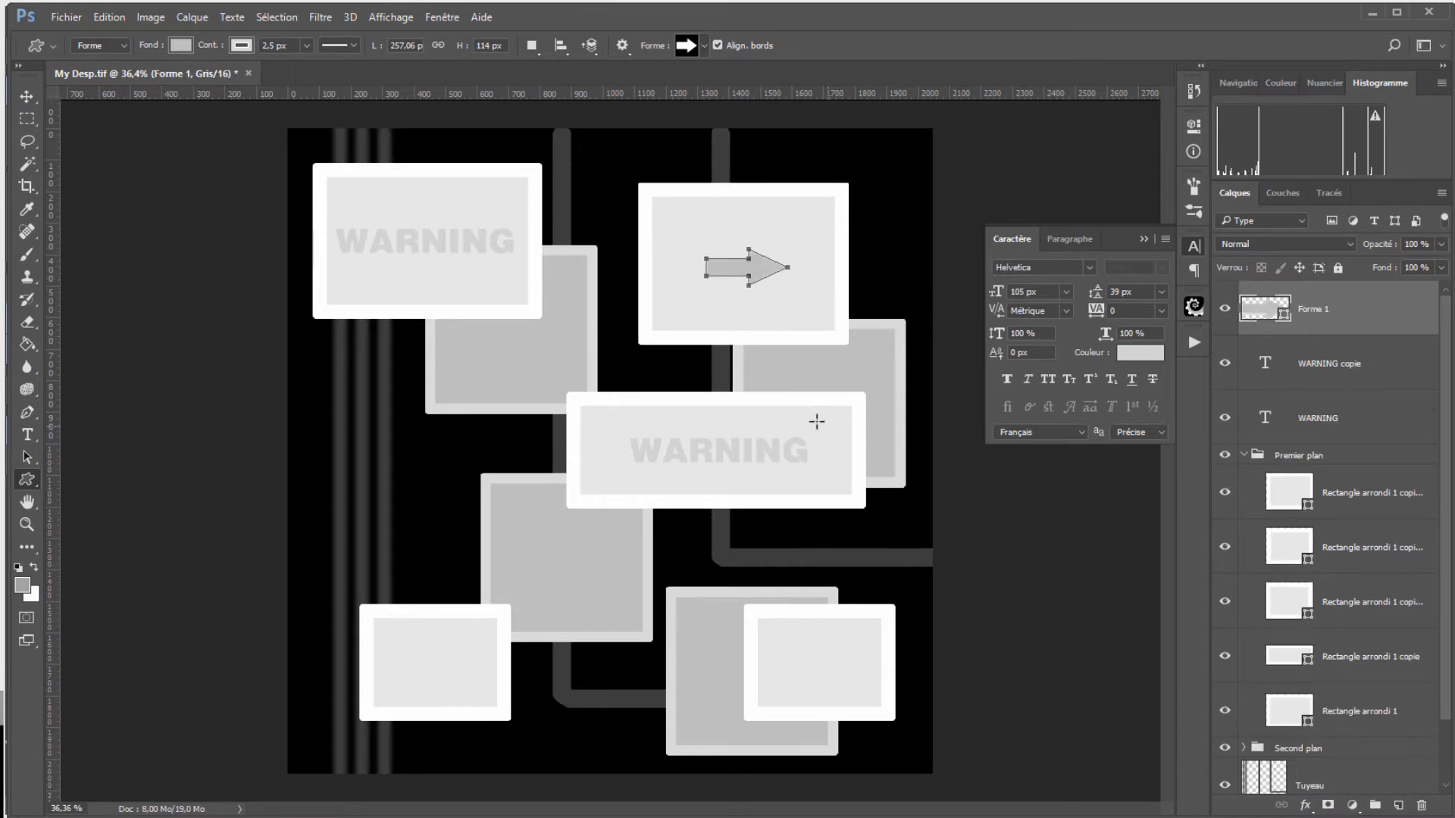
pyautogui.click(66, 17)
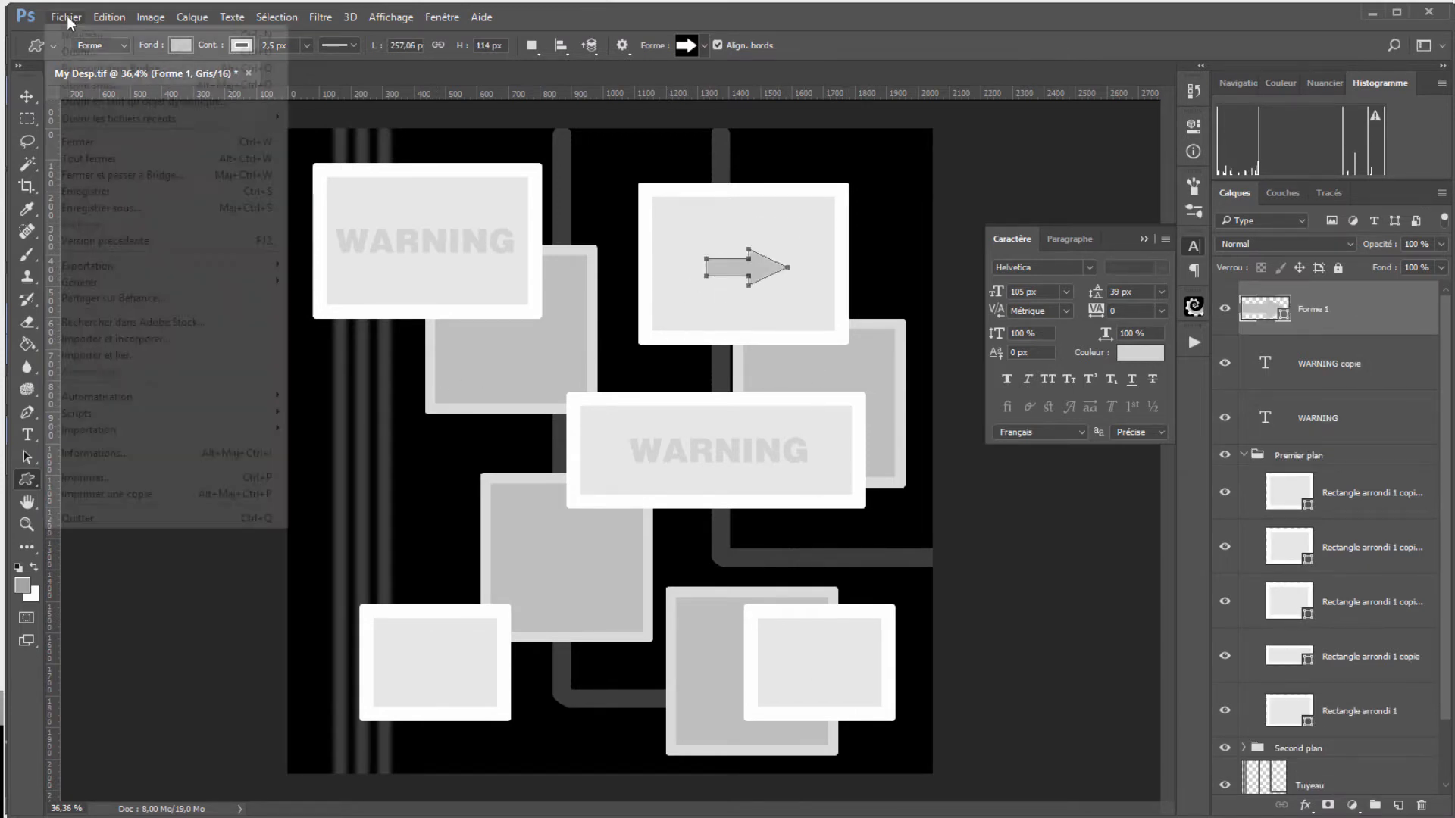
pyautogui.click(109, 193)
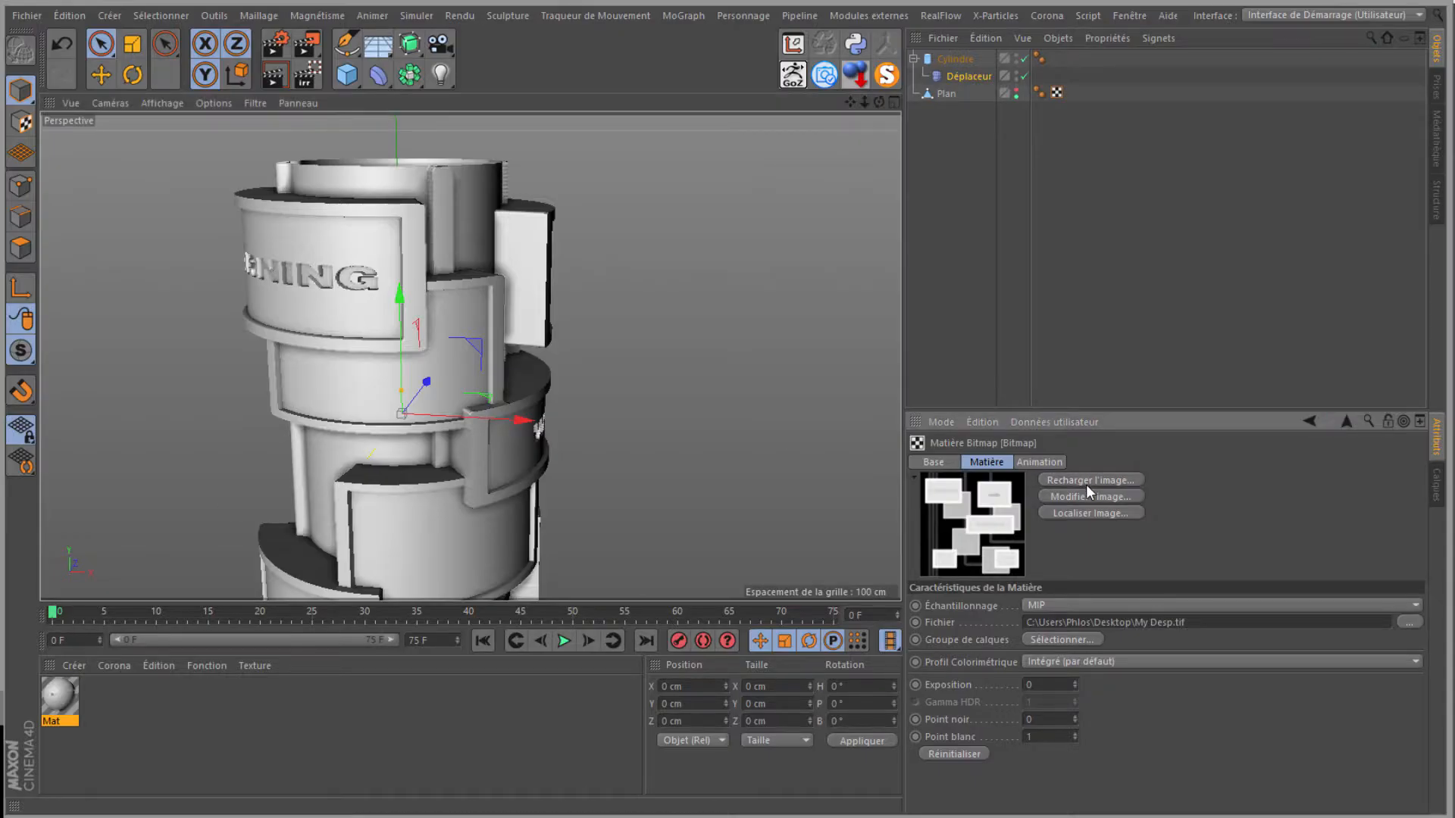
# Step: Switch to Cinema 4D, reload the My Desp.tif bitmap and inspect the arrow relief on the displaced cylinder
pyautogui.moveTo(878, 106); pyautogui.dragTo(712, 382)
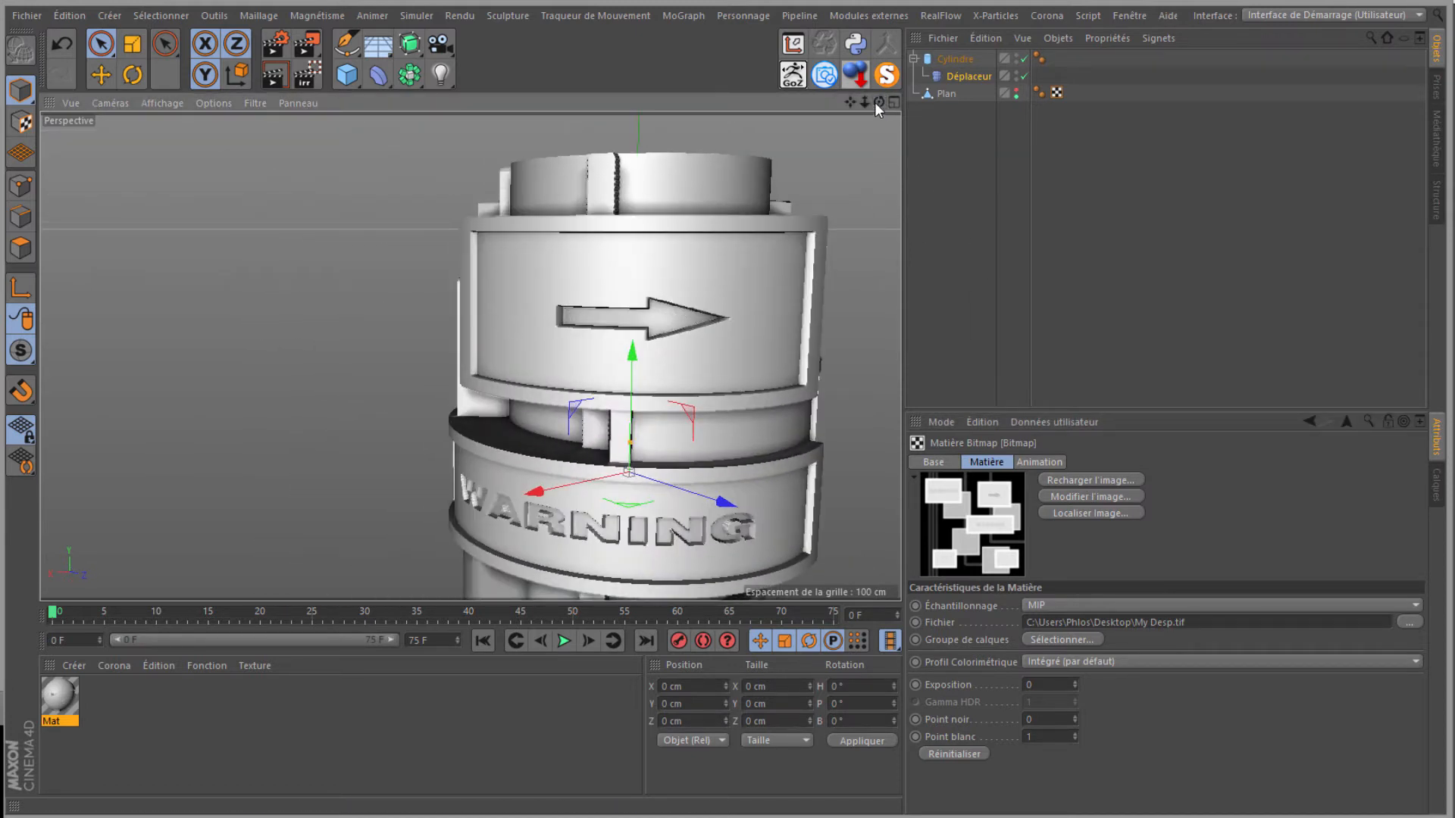
pyautogui.moveTo(874, 103); pyautogui.dragTo(582, 262)
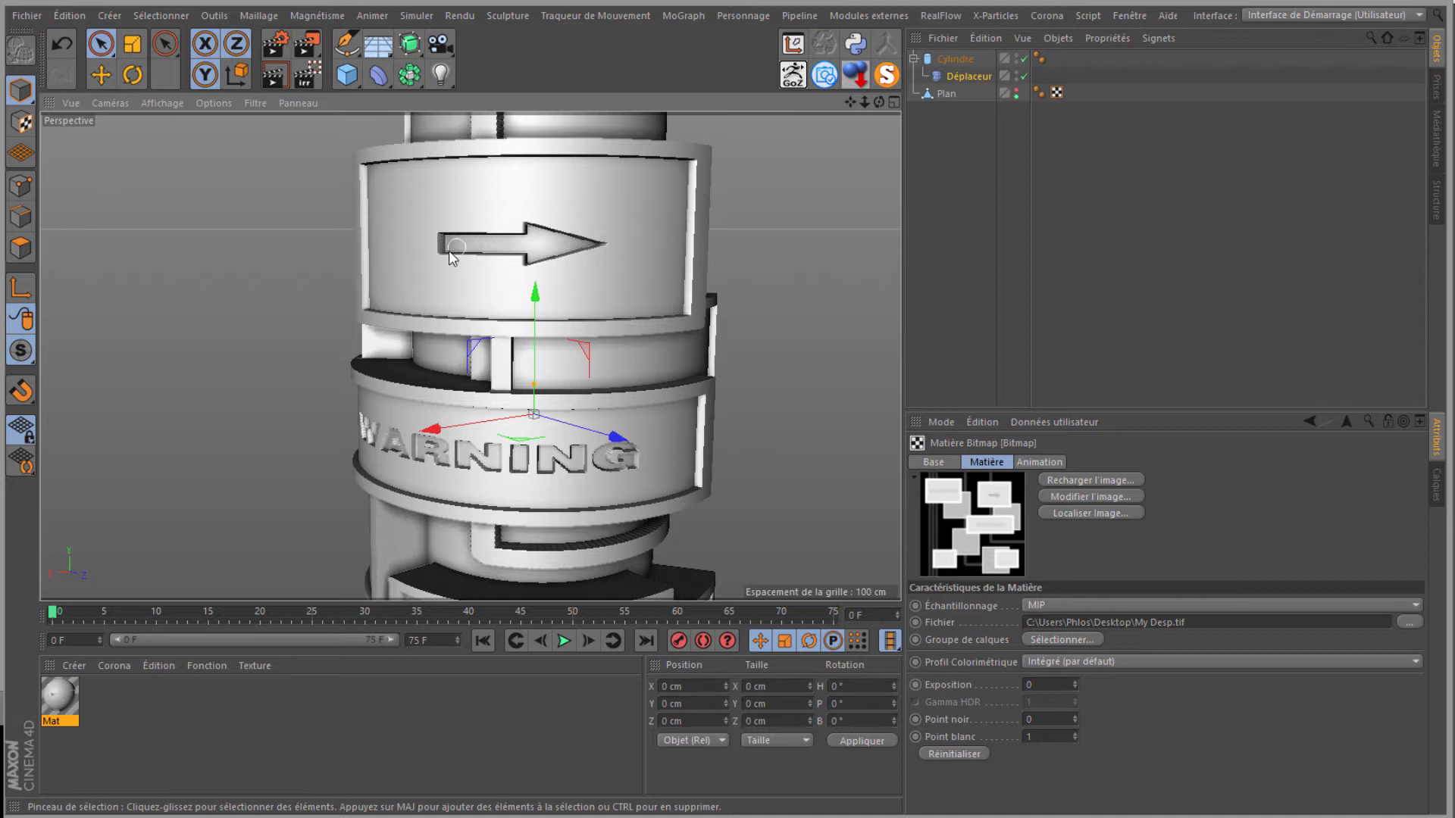
# Step: Open Depth_Map.tif from folder 01 of the Displacement maps pack PRO folder on the Bureau in Photoshop
pyautogui.scroll(-5, 555, 261)
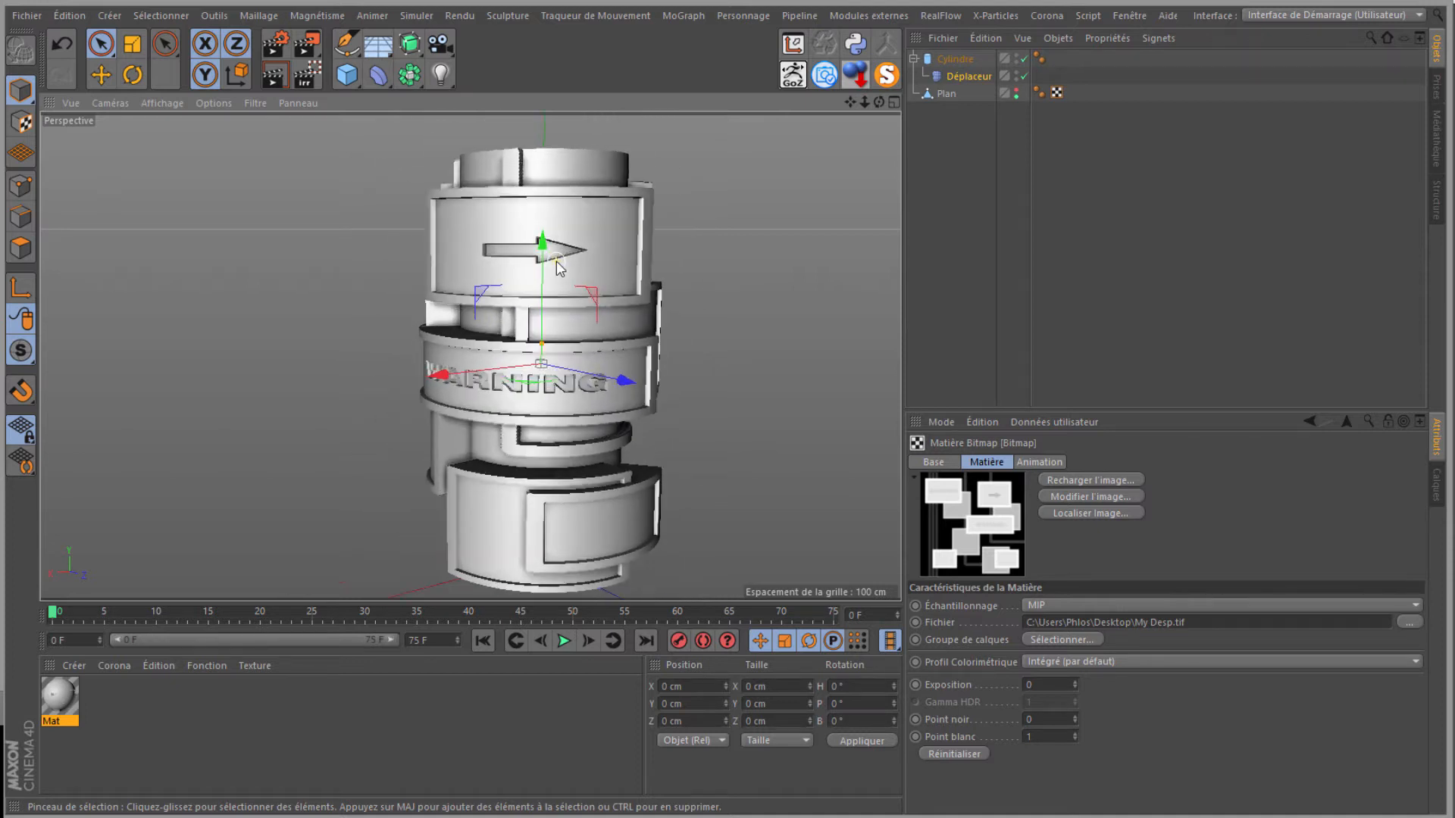
pyautogui.hotkey('alt', 'Tab')
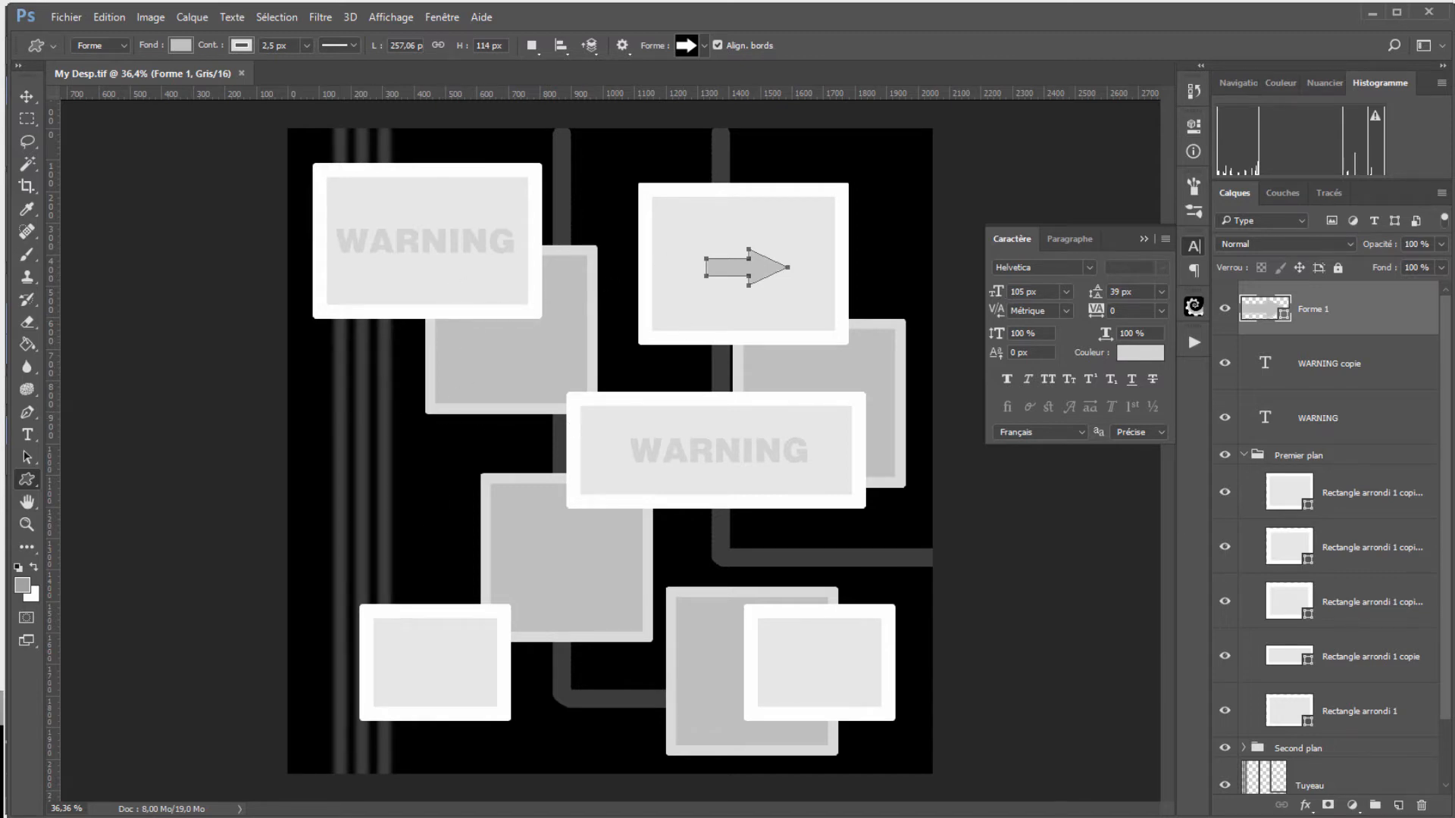
pyautogui.hotkey('alt', 'Tab')
pyautogui.click(157, 81)
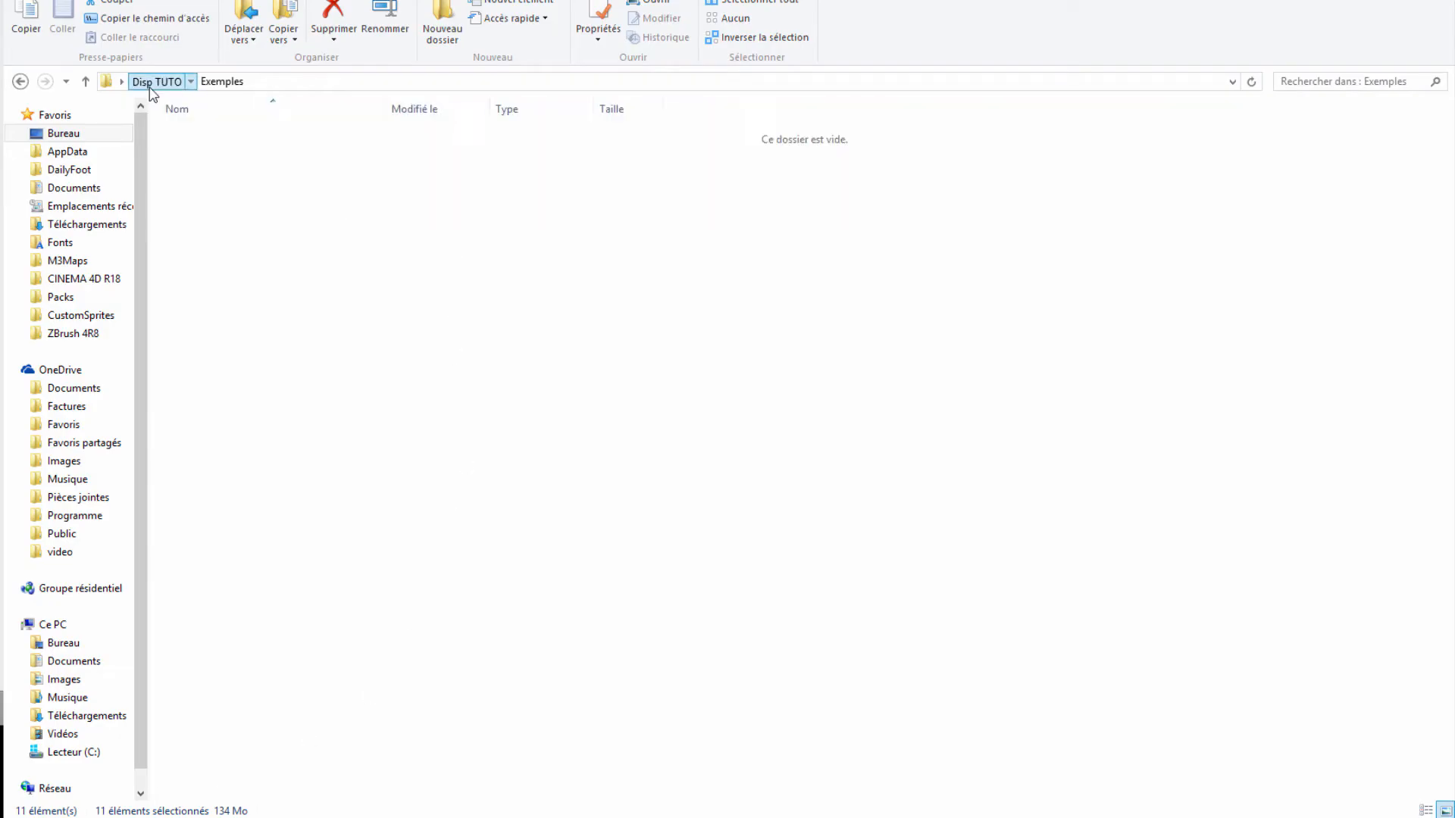
pyautogui.click(55, 135)
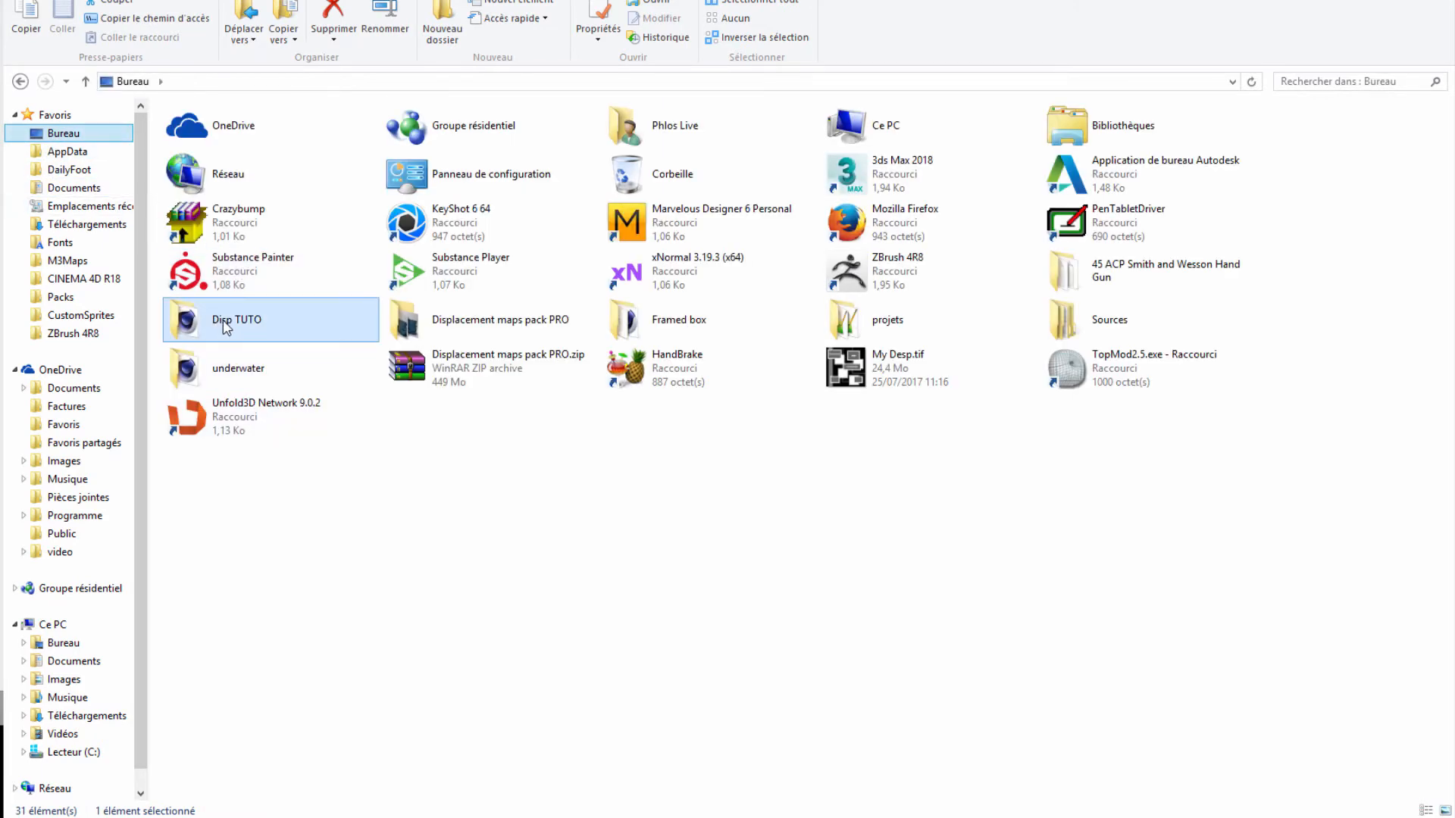
pyautogui.doubleClick(443, 324)
pyautogui.doubleClick(211, 157)
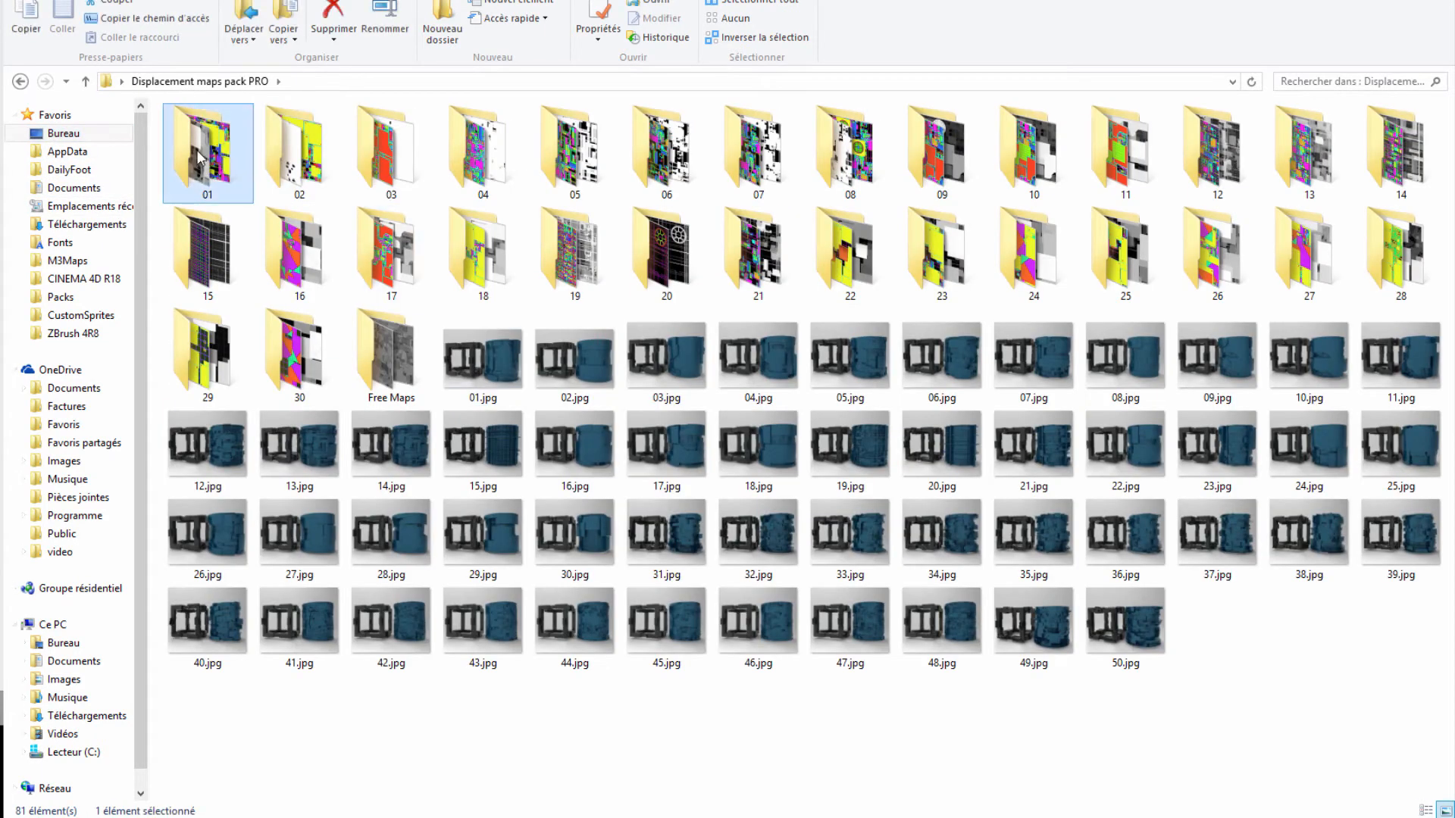
pyautogui.doubleClick(211, 156)
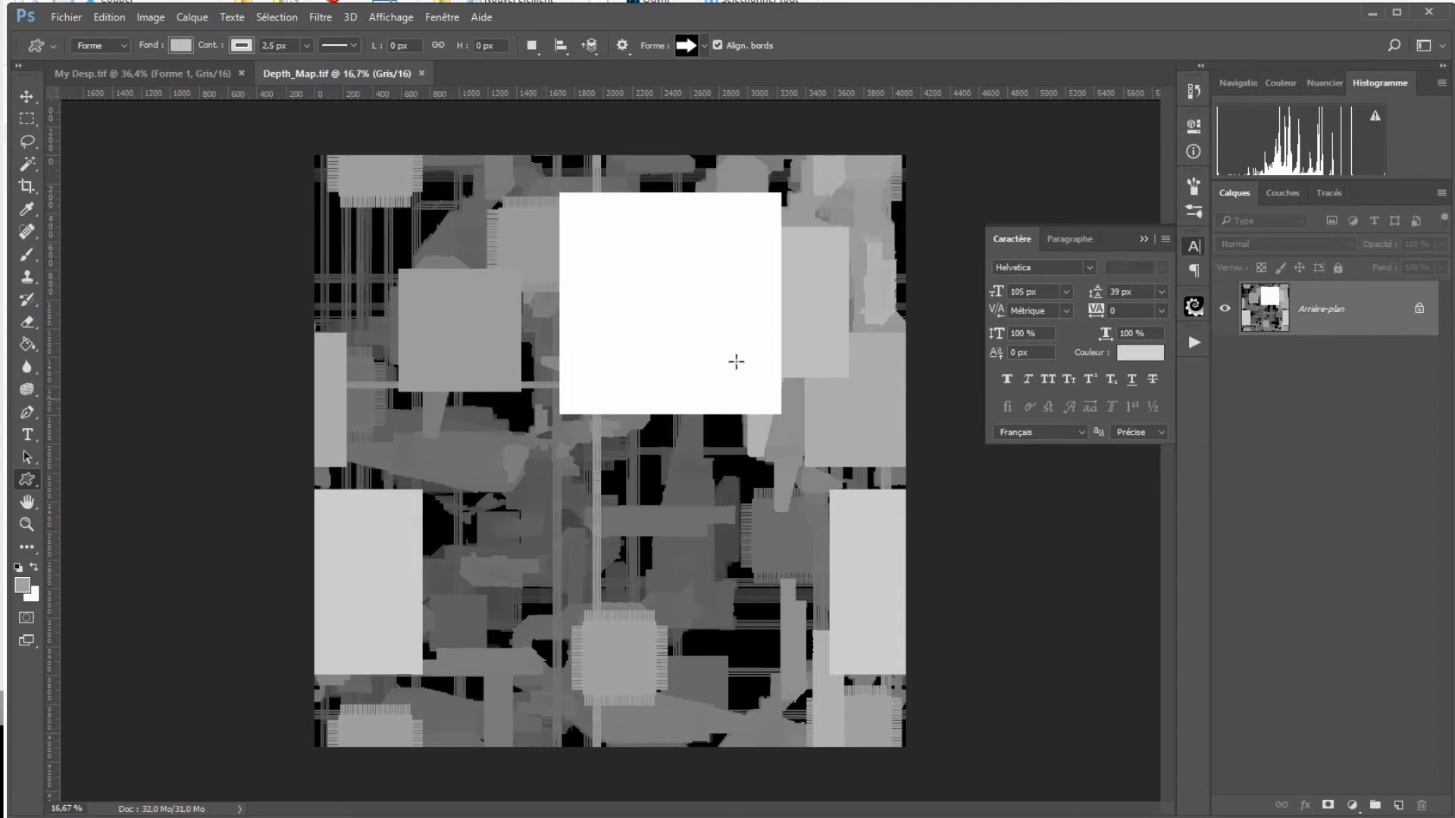
# Step: Compare the grey levels and detail of Depth_Map.tif with those of the hand-made My Desp.tif
pyautogui.click(142, 74)
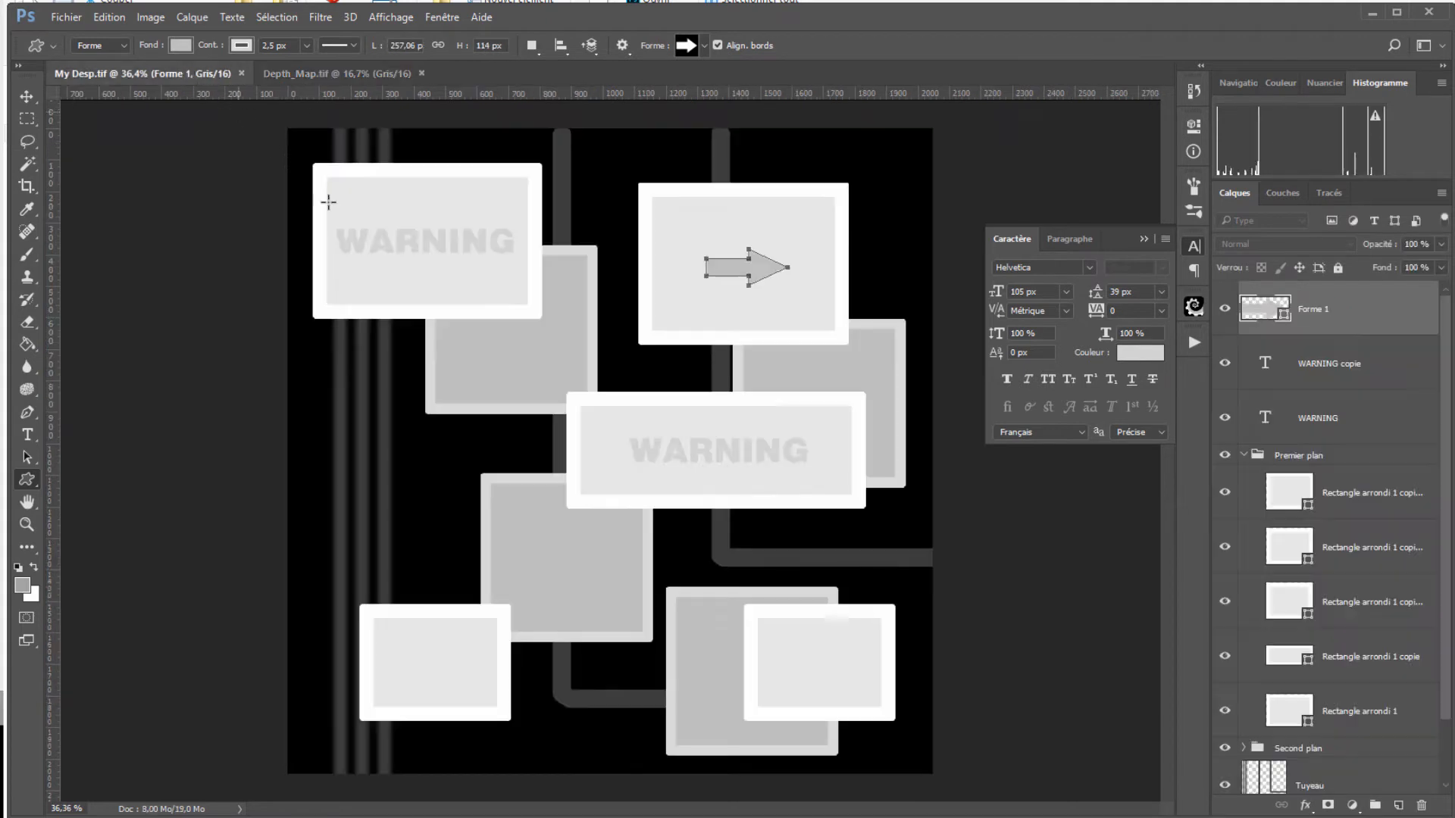
pyautogui.hotkey('ctrl', 'Tab')
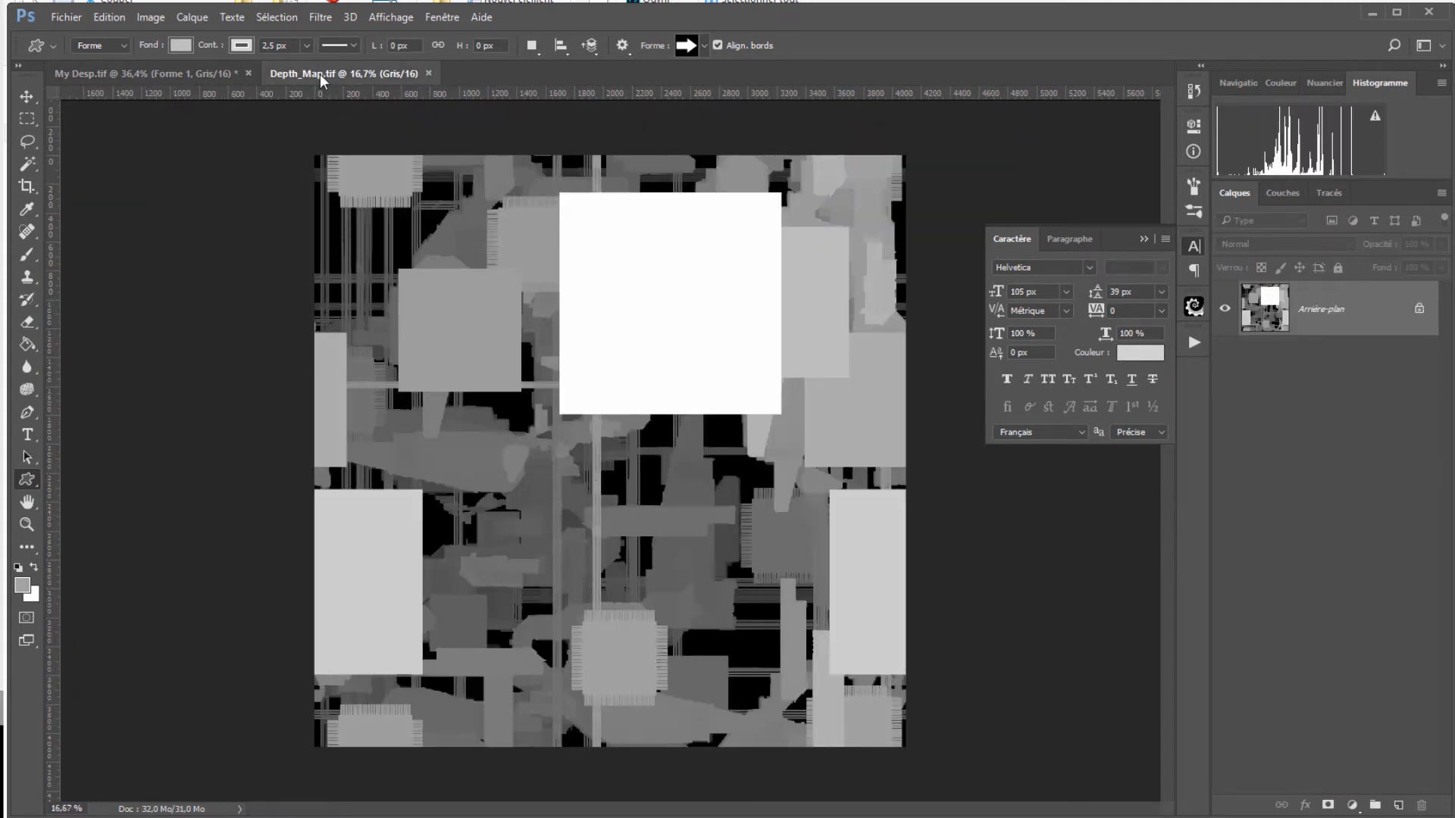
pyautogui.click(152, 73)
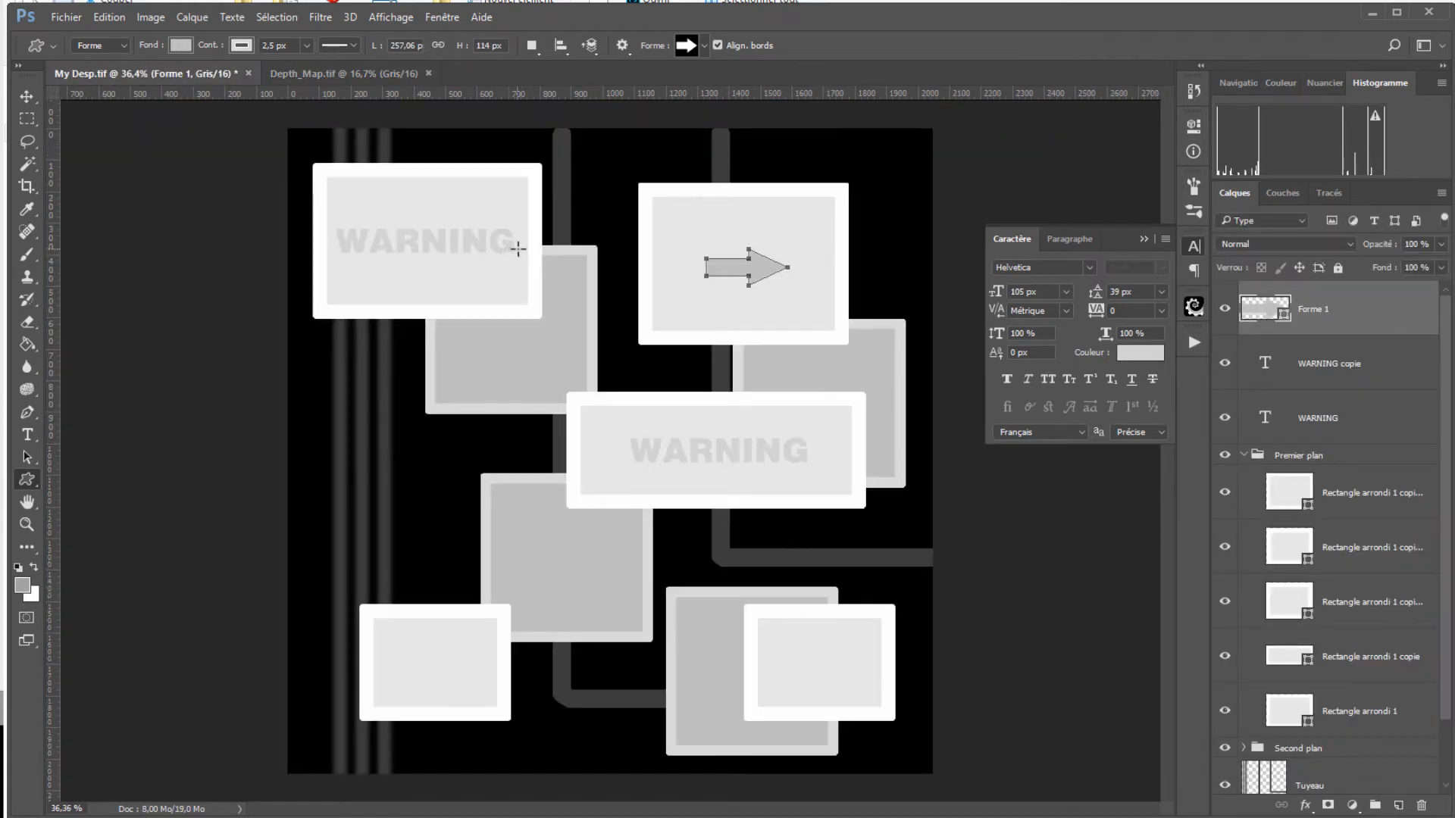
pyautogui.click(341, 76)
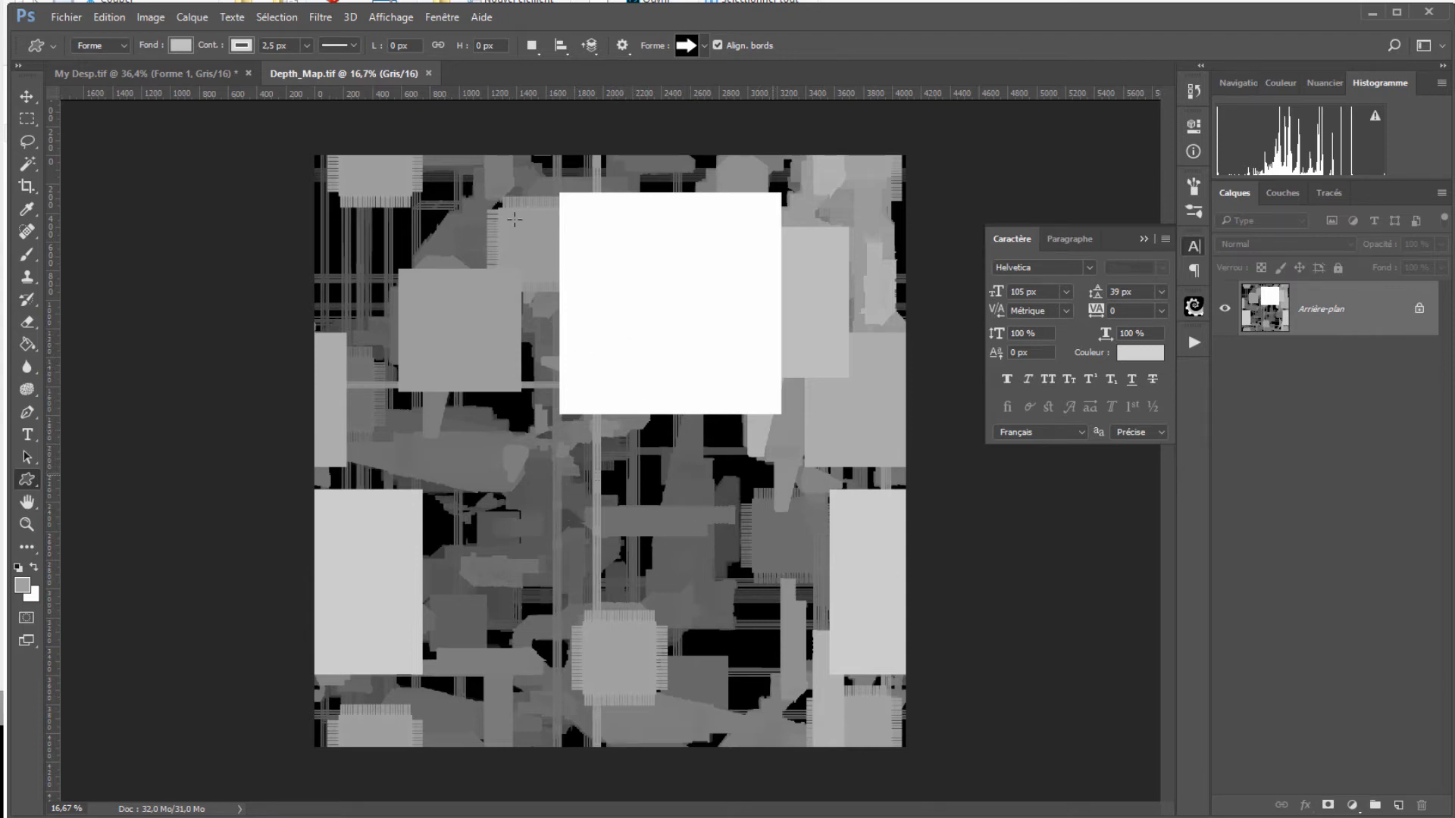
pyautogui.click(144, 76)
pyautogui.click(296, 73)
pyautogui.click(144, 74)
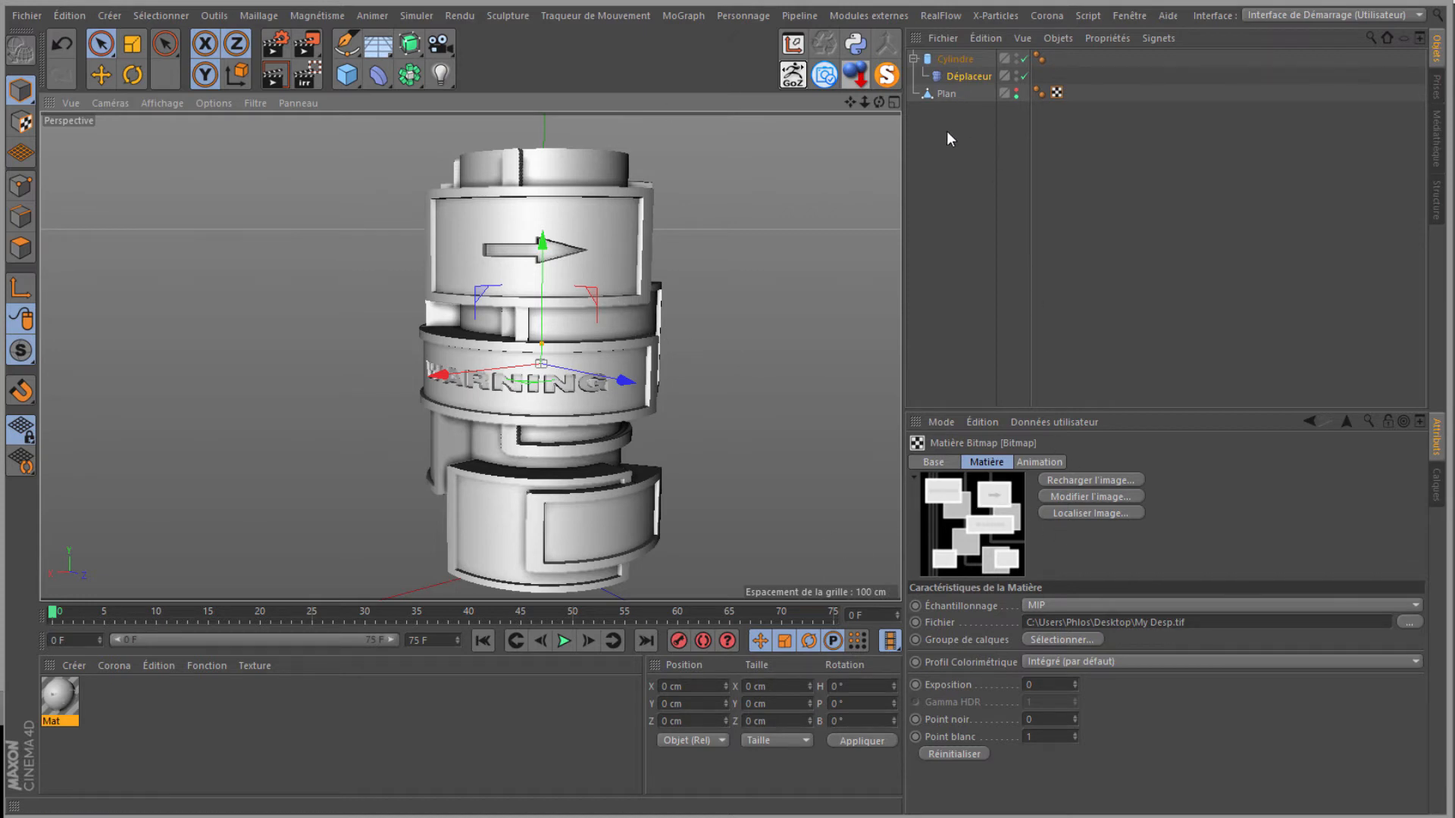
# Step: Switch to Cinema 4D and clear the scene by deleting all objects and the Mat material
pyautogui.hotkey('ctrl', 'a')
pyautogui.press('Delete')
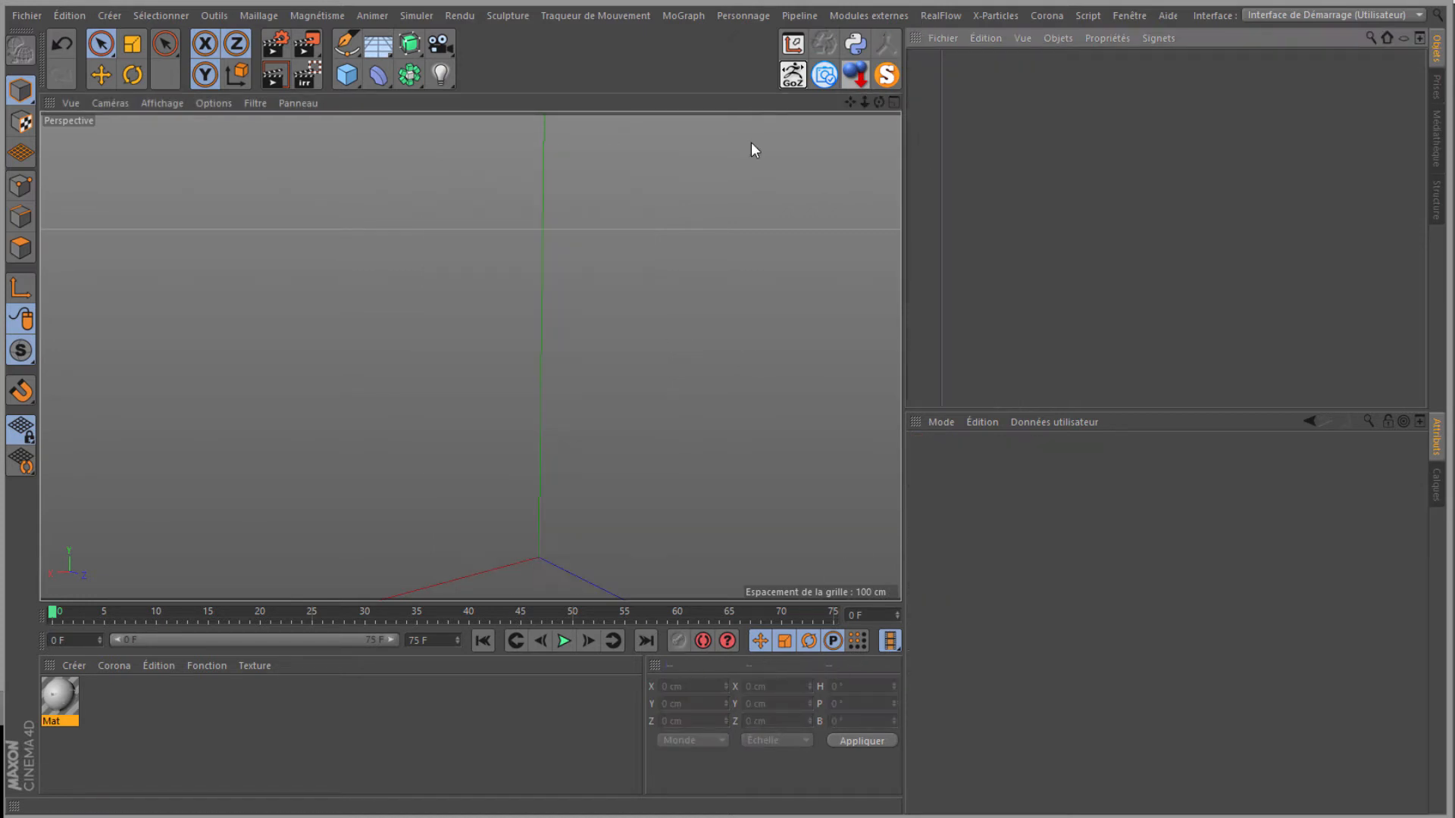
pyautogui.click(59, 706)
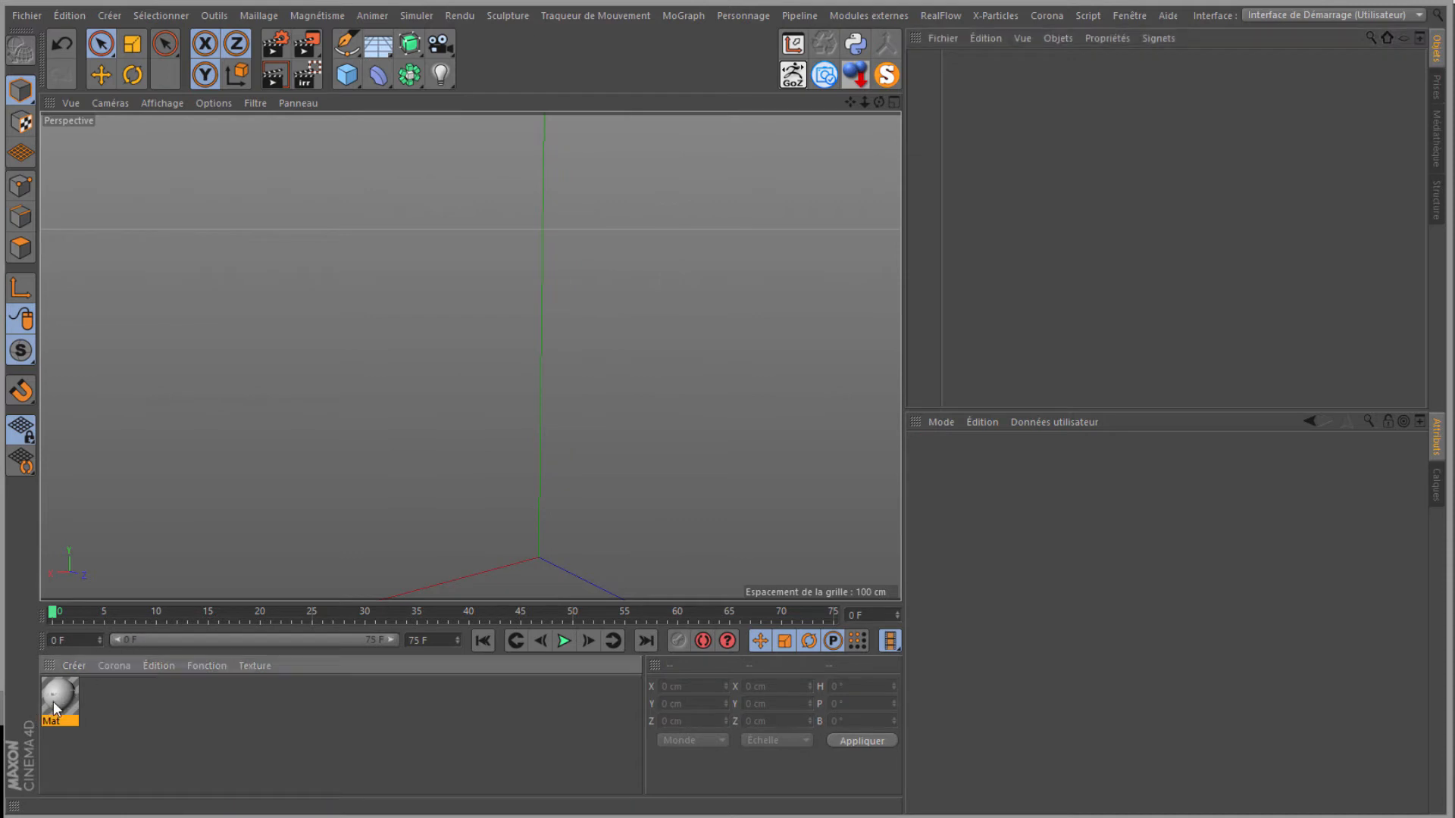
pyautogui.press('Delete')
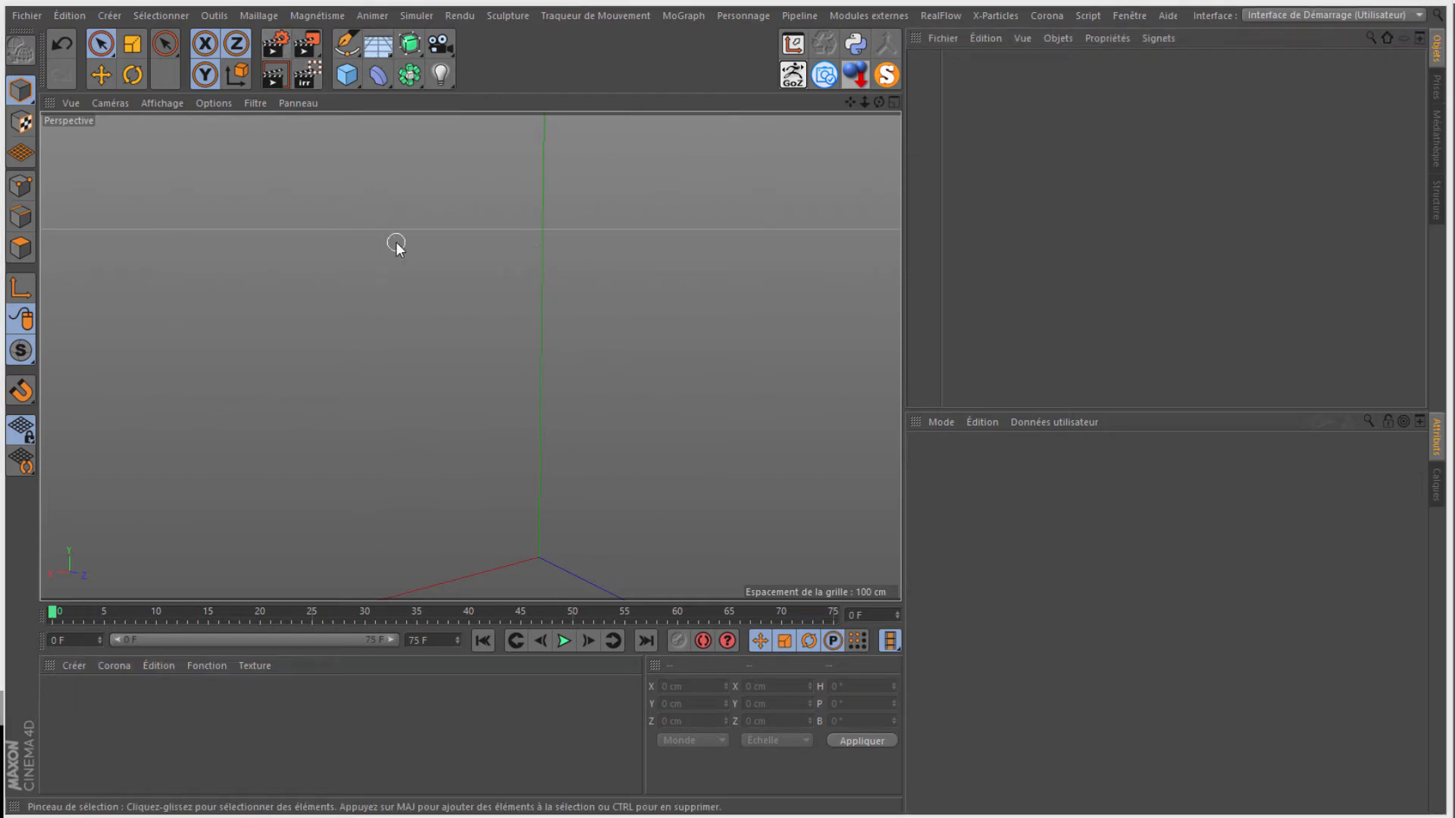
# Step: Configure the render output with the Carré (1:1) film format, a locked aspect ratio and a size of 2048 x 2048 pixels
pyautogui.hotkey('ctrl', 'b')
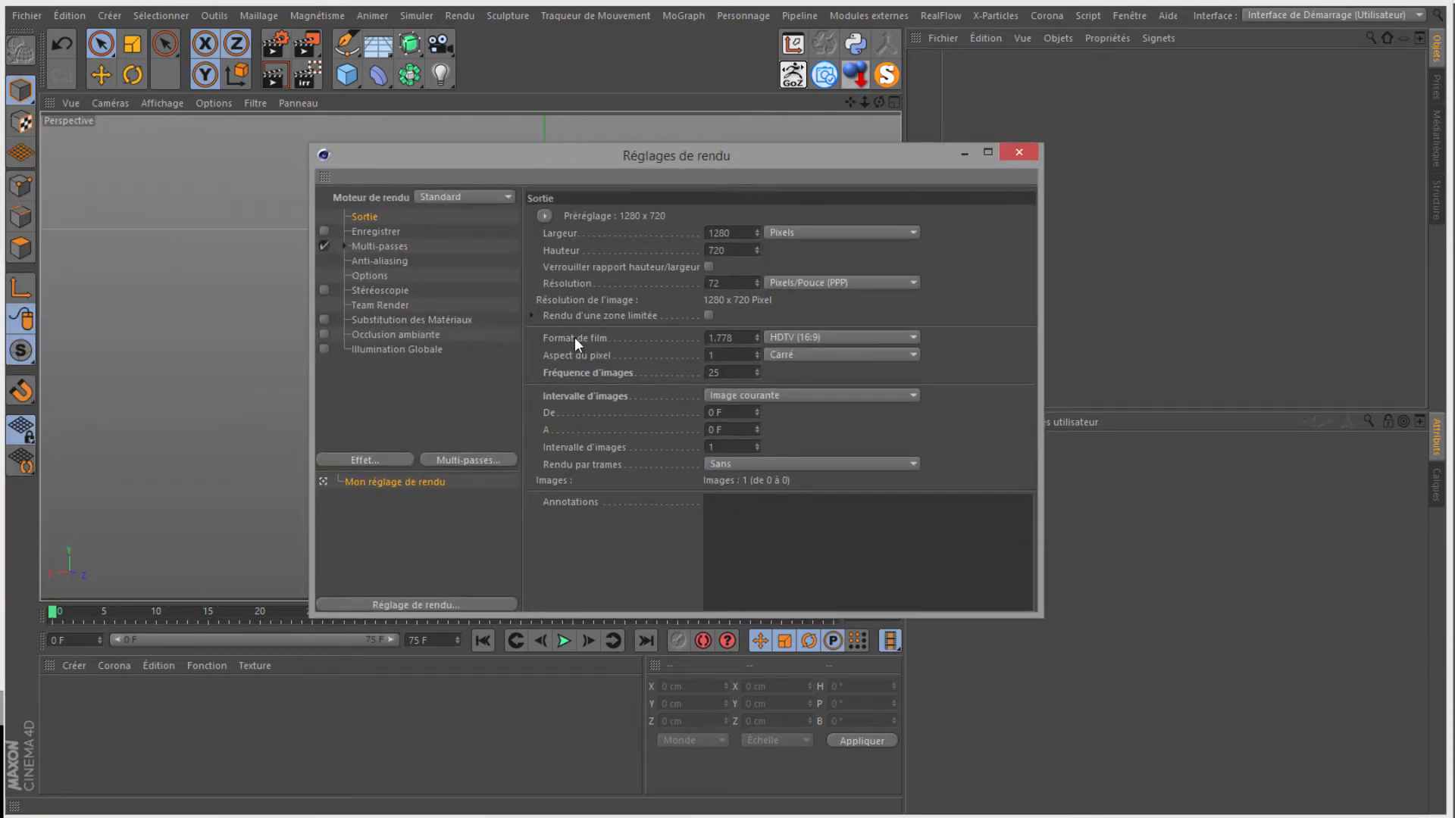
pyautogui.click(835, 337)
pyautogui.click(812, 368)
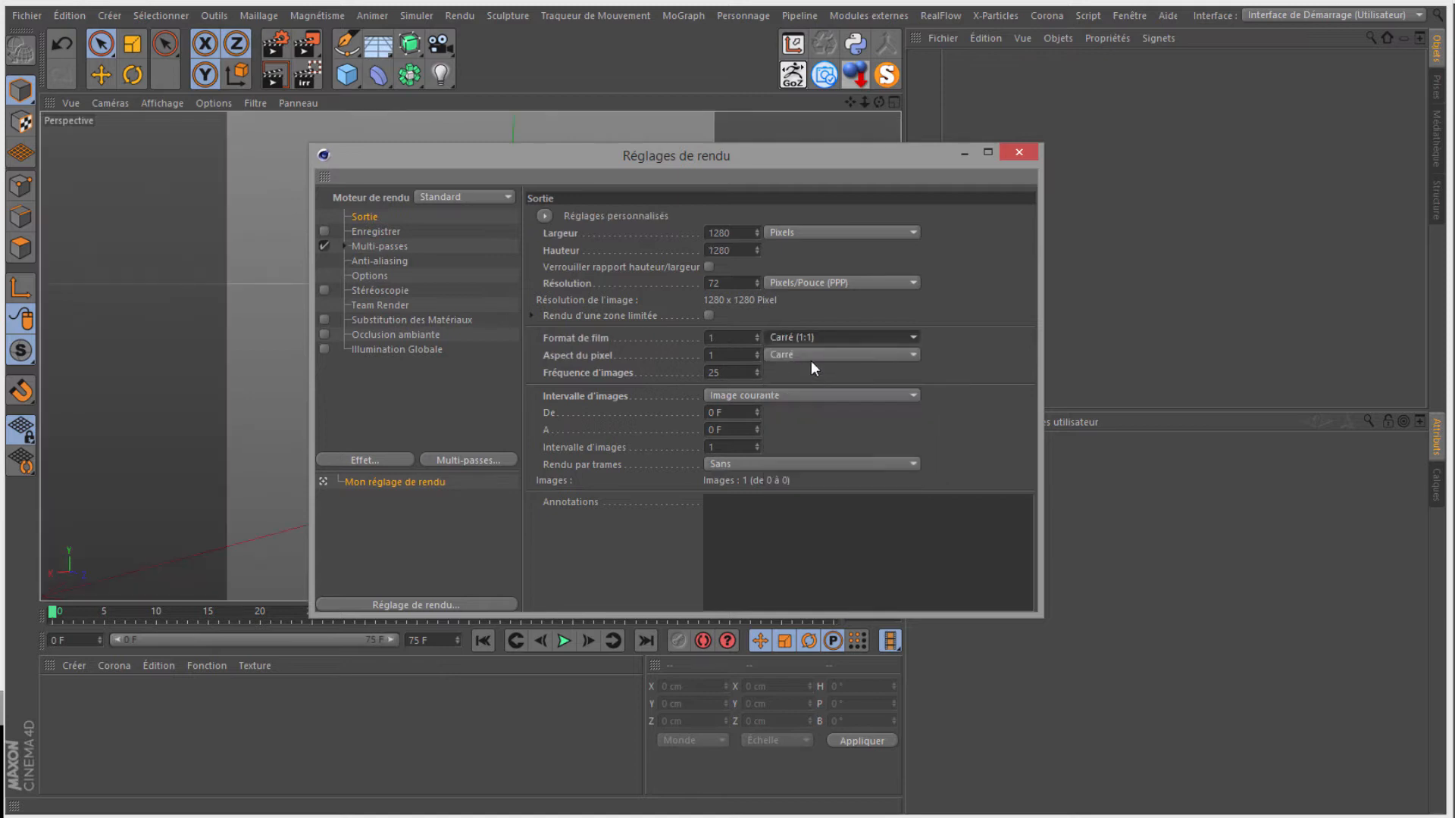
pyautogui.click(709, 266)
pyautogui.click(720, 233)
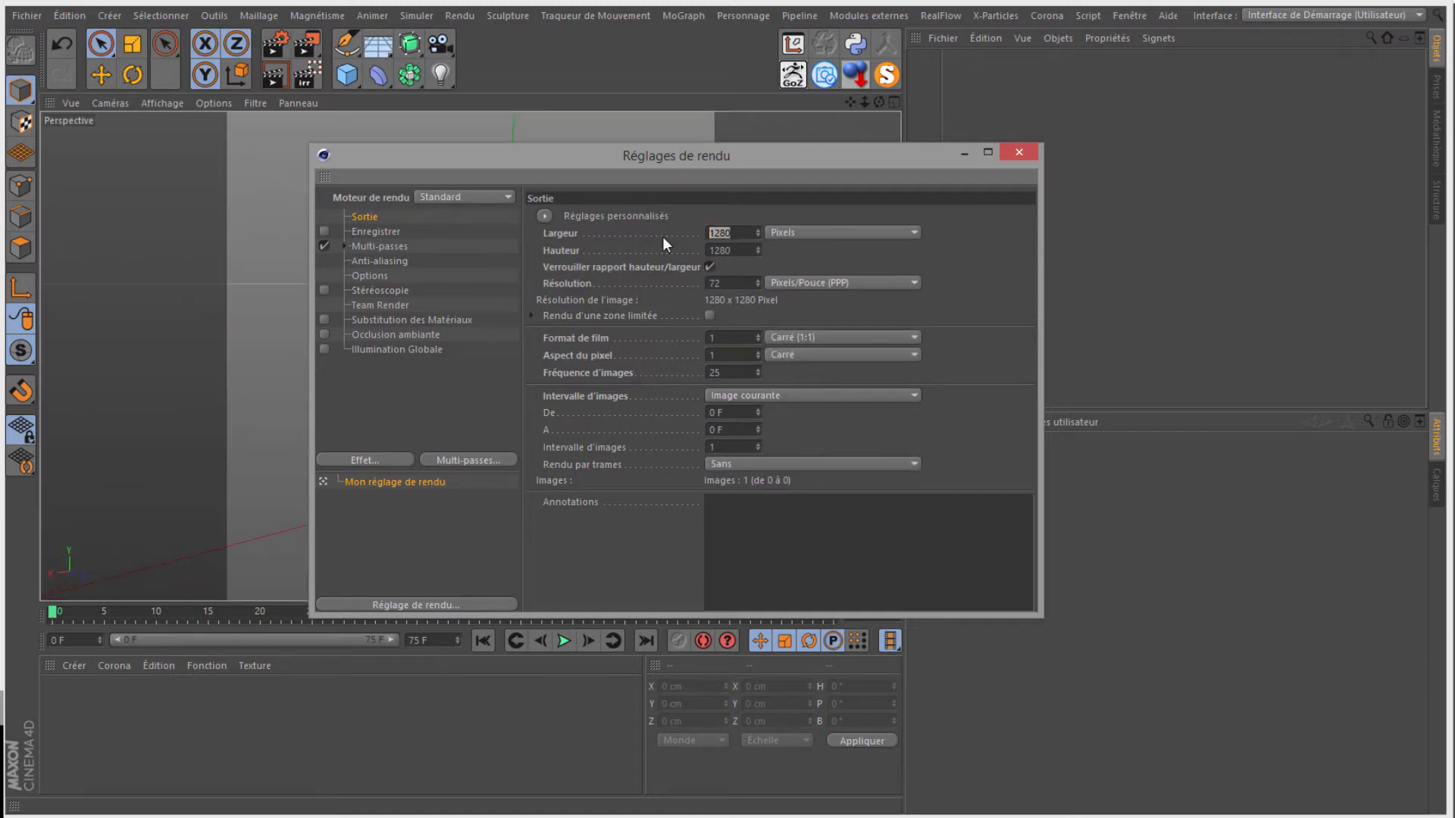
pyautogui.write('2048')
pyautogui.press('Return')
pyautogui.moveTo(653, 164); pyautogui.dragTo(719, 216)
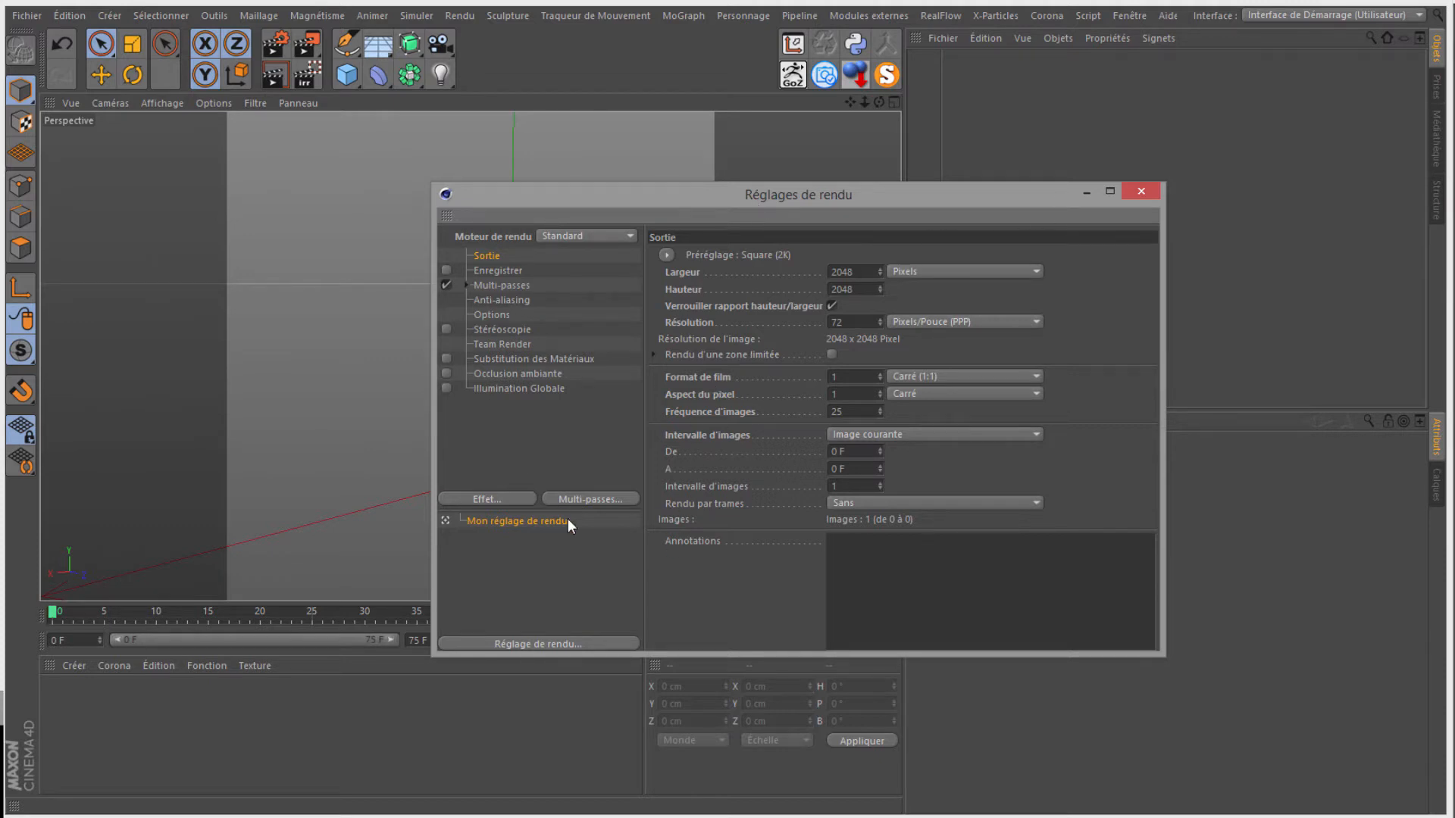
pyautogui.click(1141, 192)
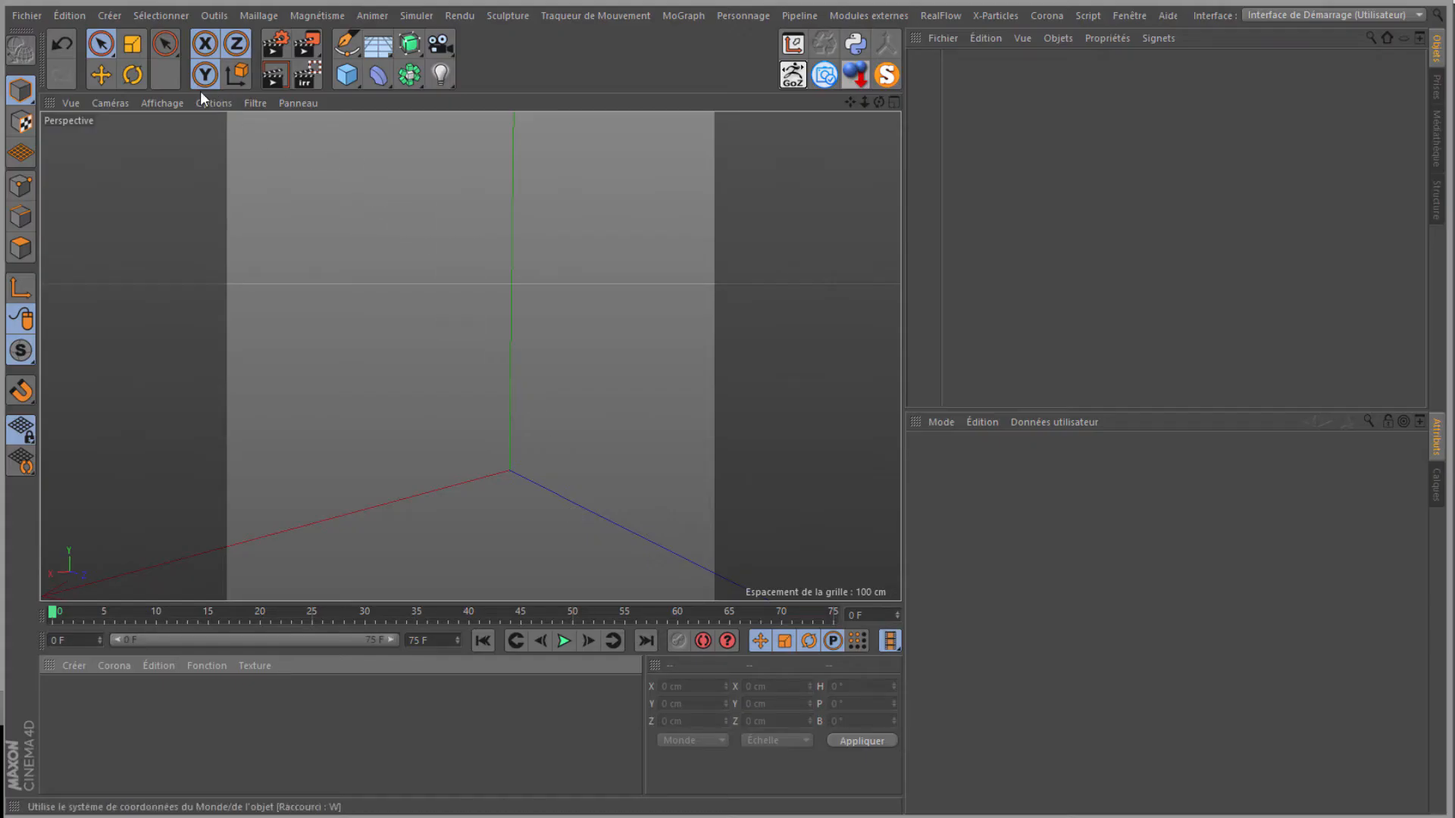
# Step: Add a cube in the perspective view and flatten it to about 17.7 cm along Z
pyautogui.click(114, 104)
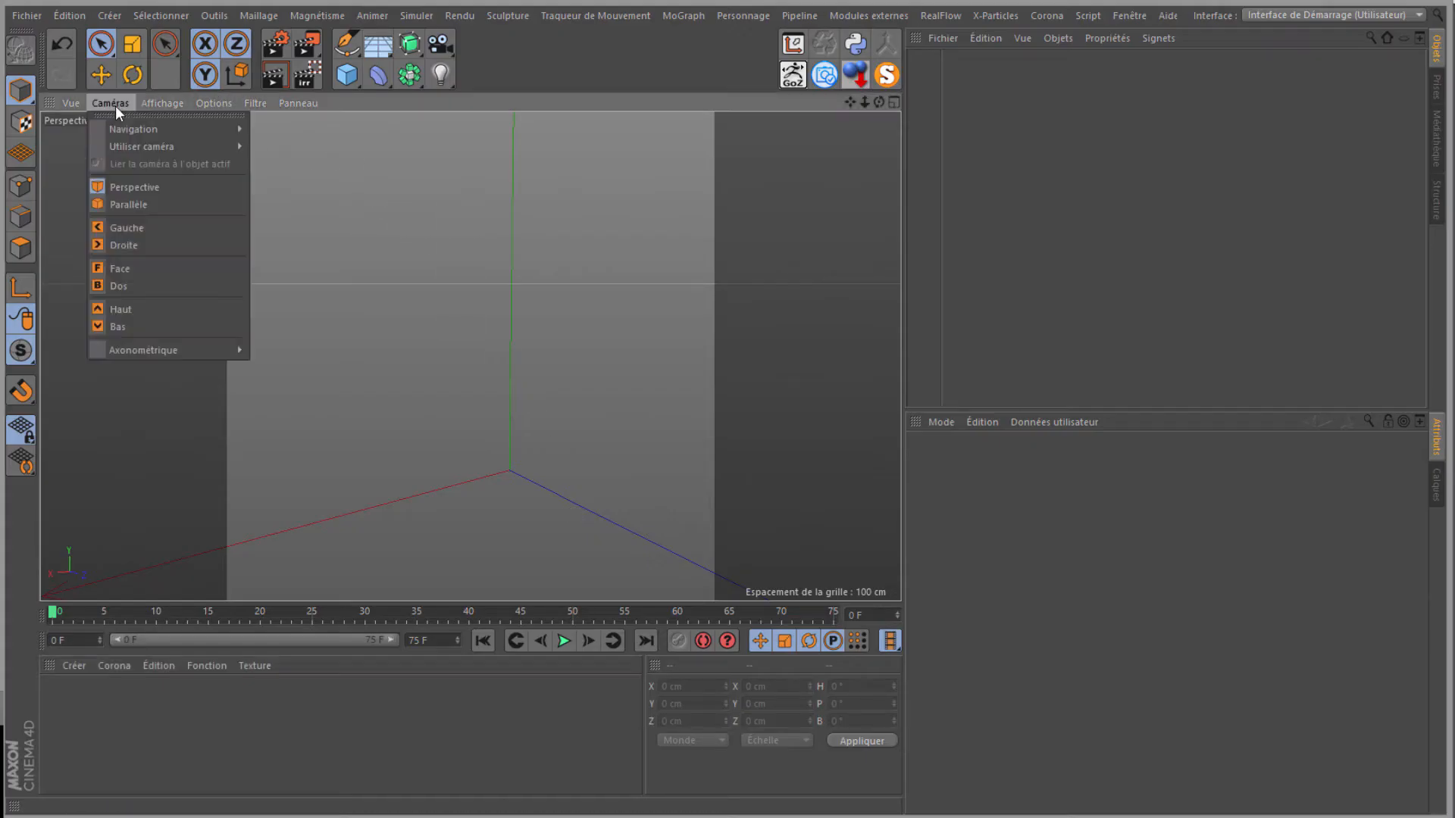
pyautogui.click(139, 187)
pyautogui.scroll(3, 496, 430)
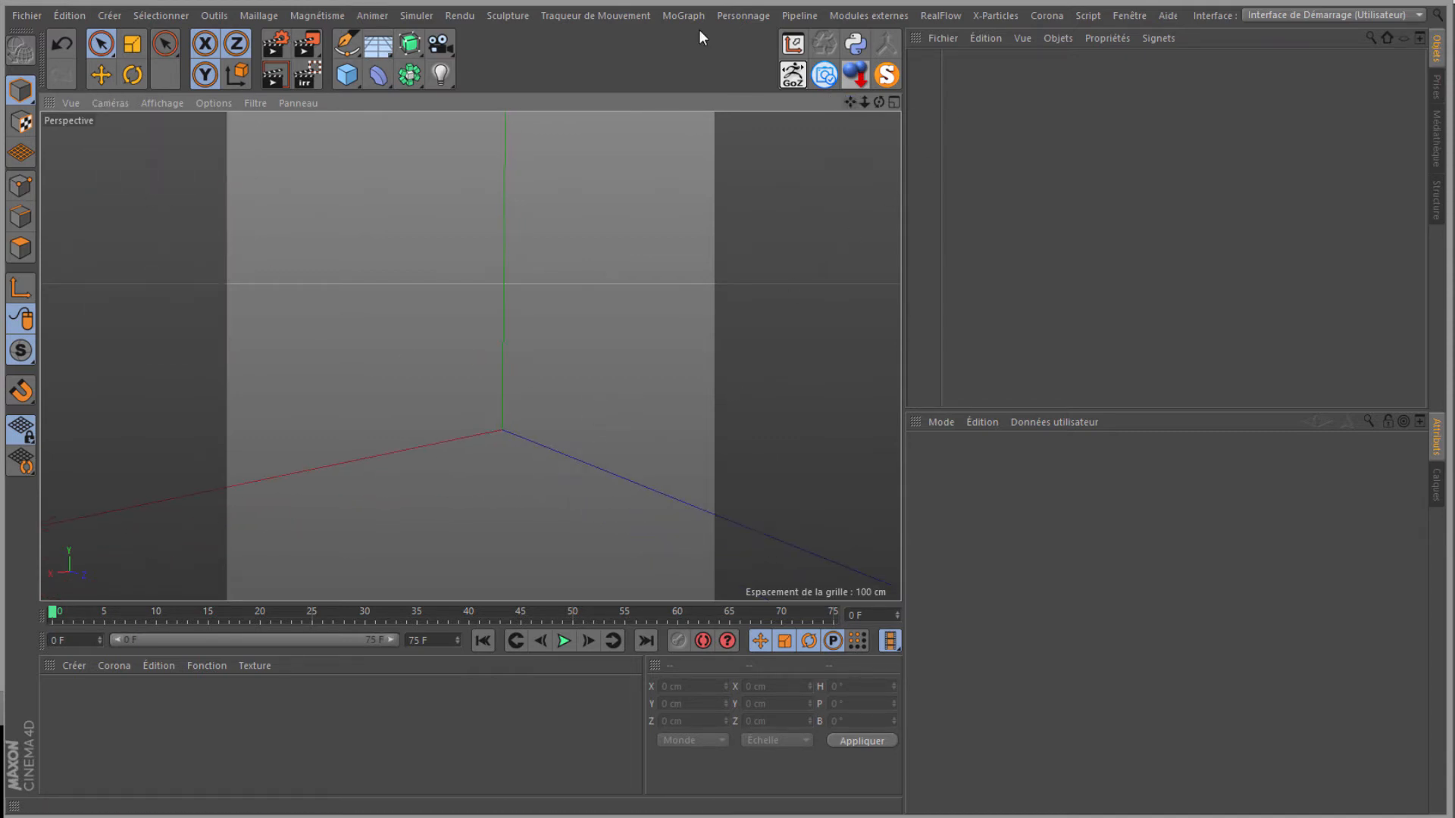
pyautogui.click(347, 73)
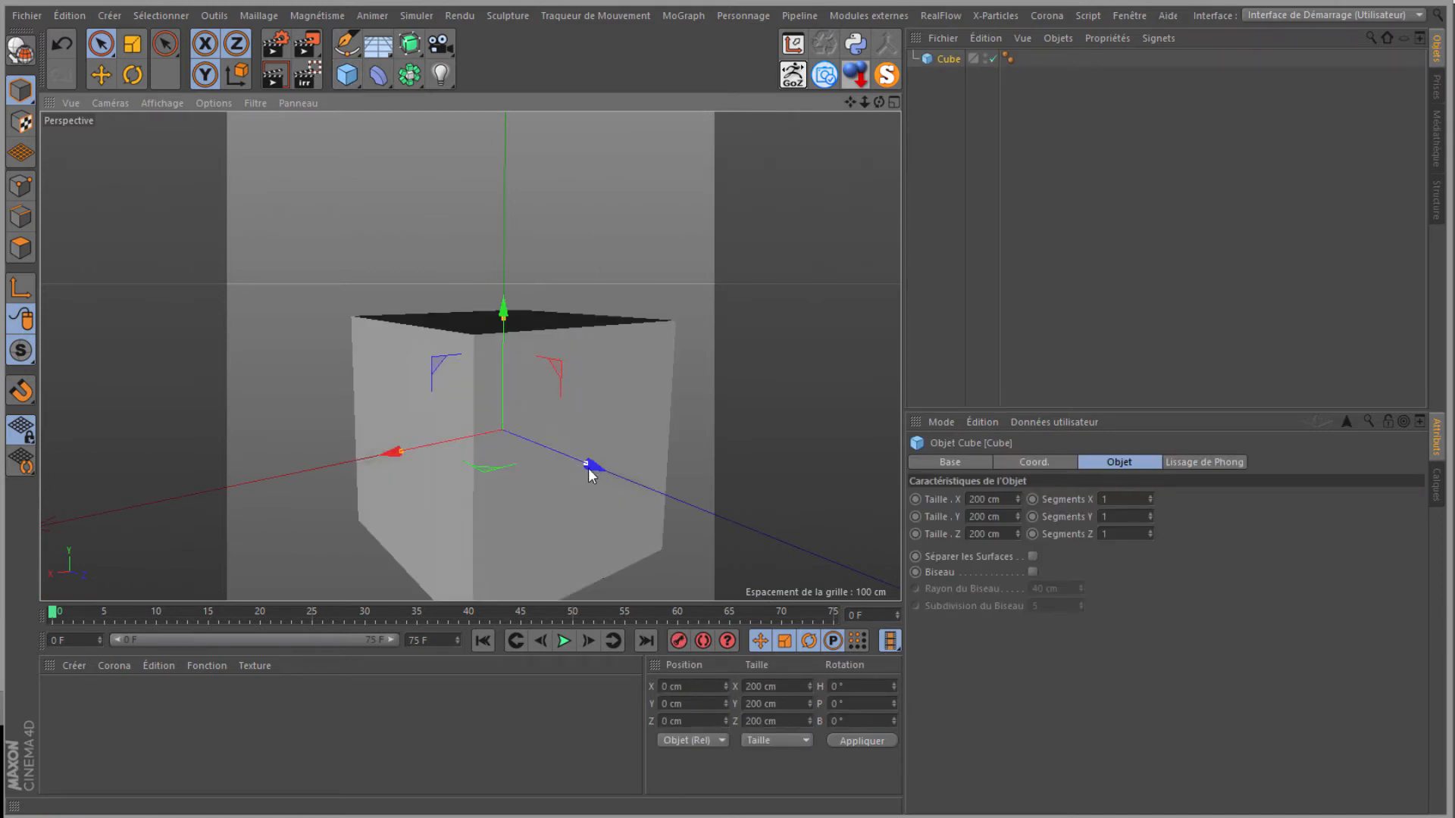
pyautogui.moveTo(585, 469); pyautogui.dragTo(508, 433)
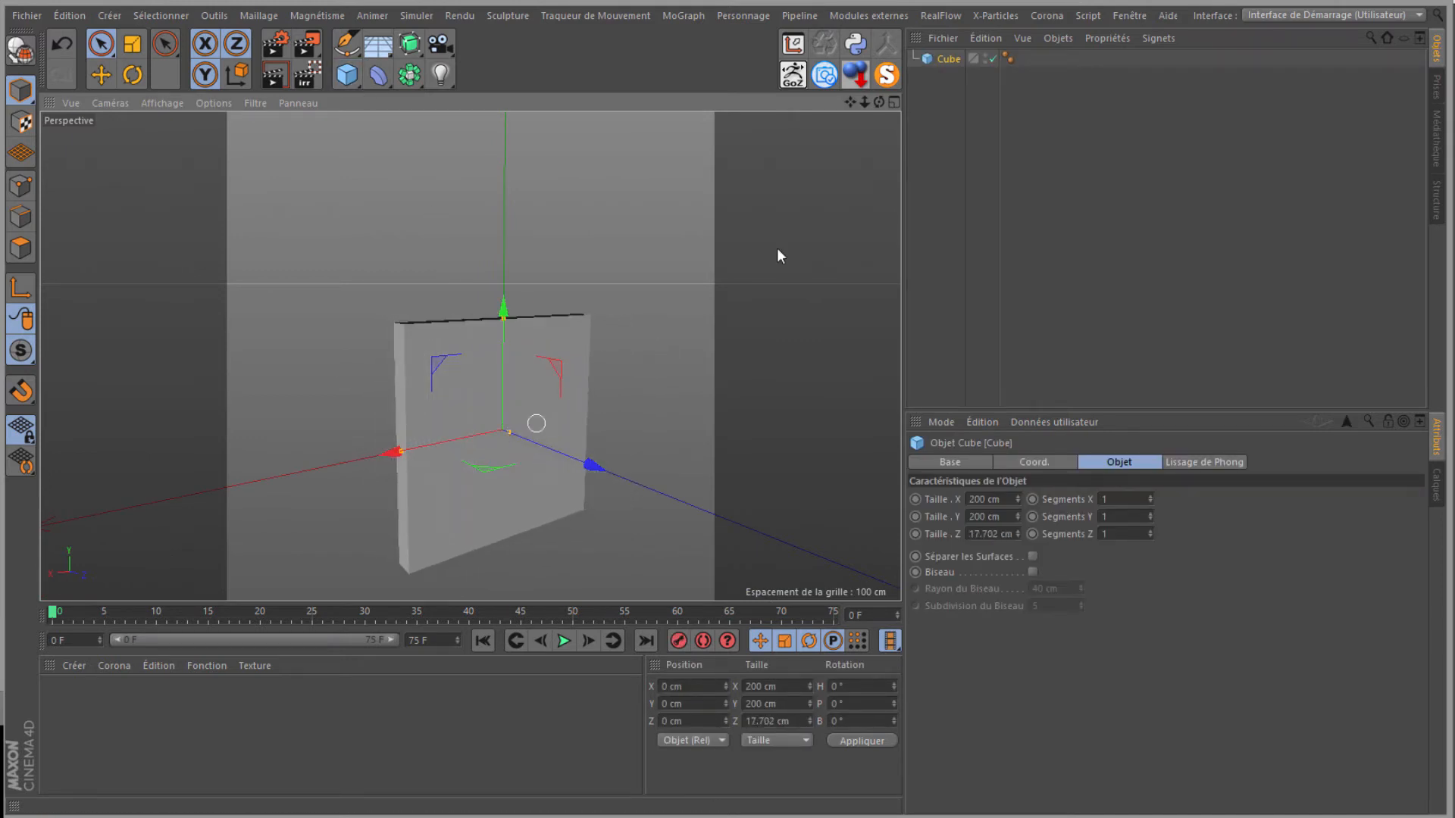
pyautogui.moveTo(877, 101); pyautogui.dragTo(731, 383)
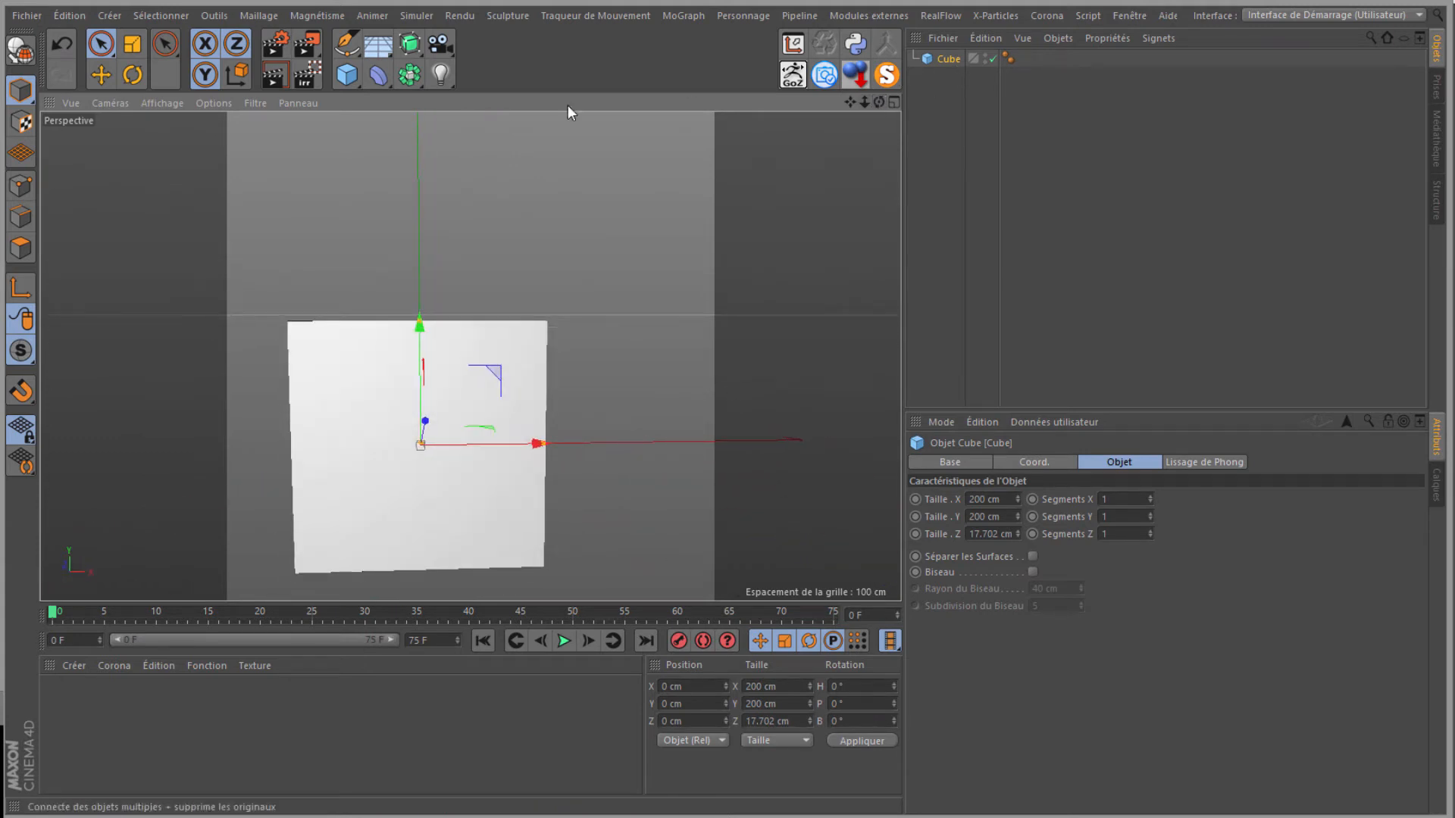
# Step: Add a camera and set it to the front (Avant) projection with a zoom of about 1.38
pyautogui.click(440, 45)
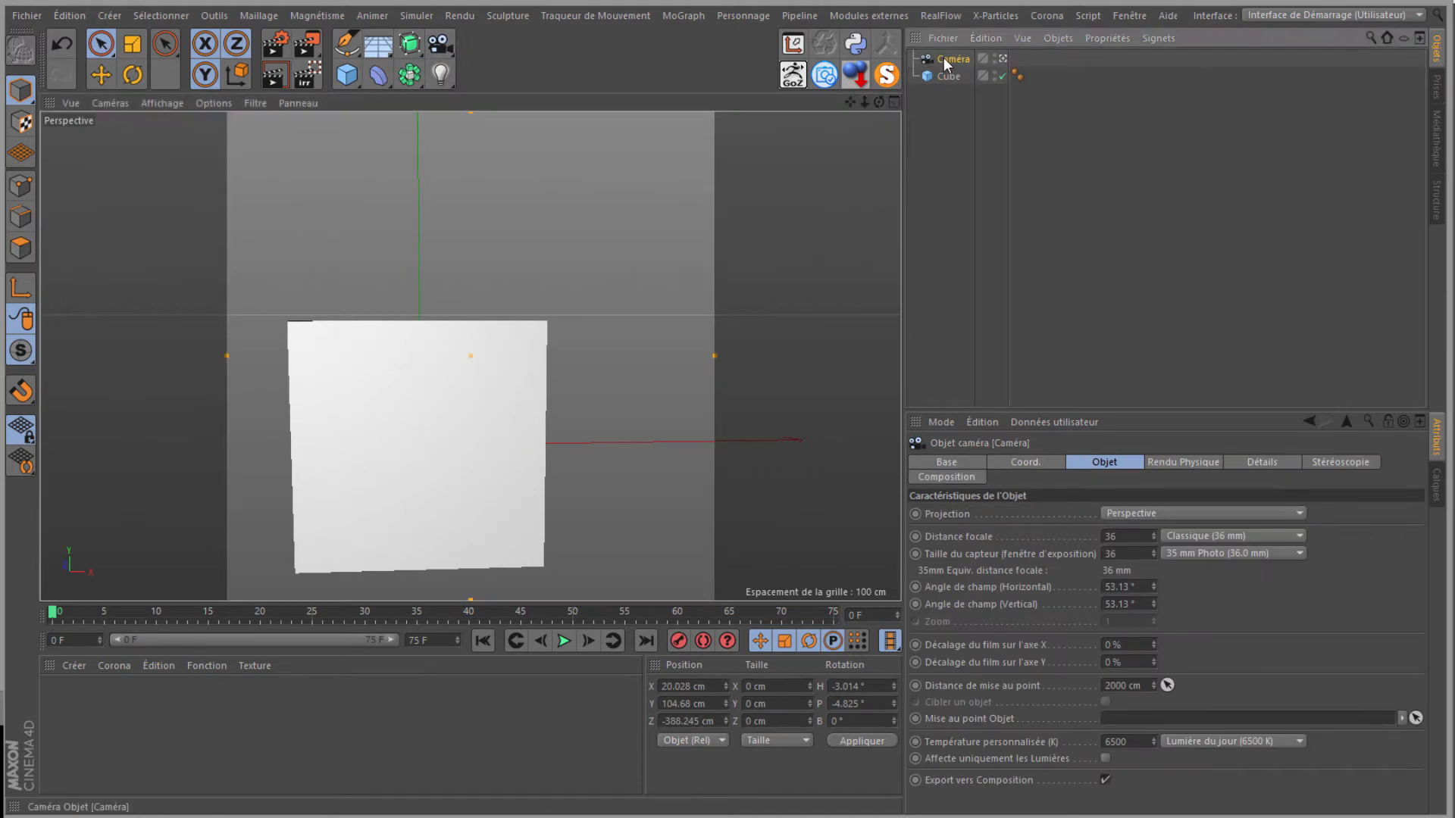
pyautogui.click(100, 102)
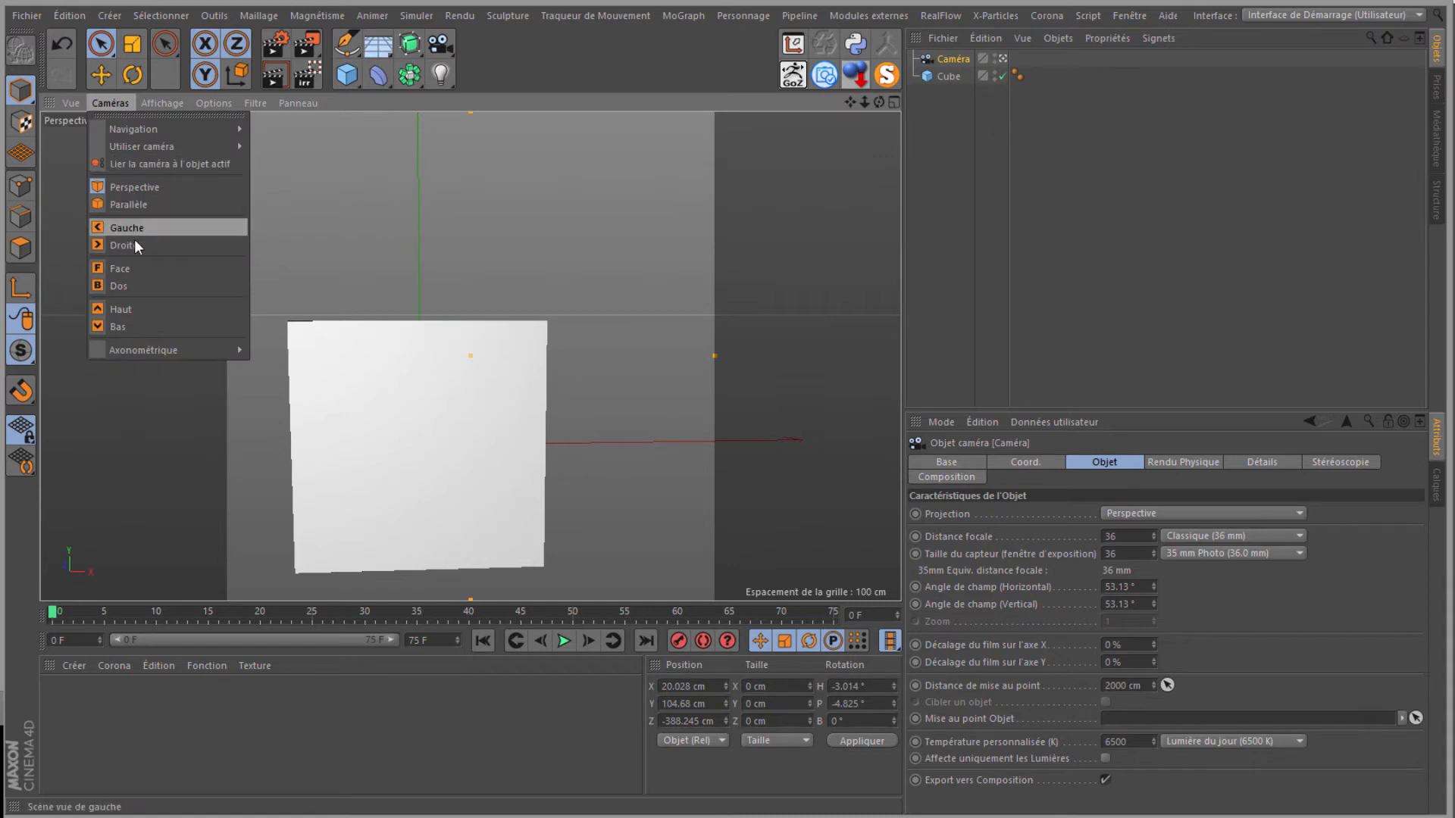
pyautogui.click(129, 269)
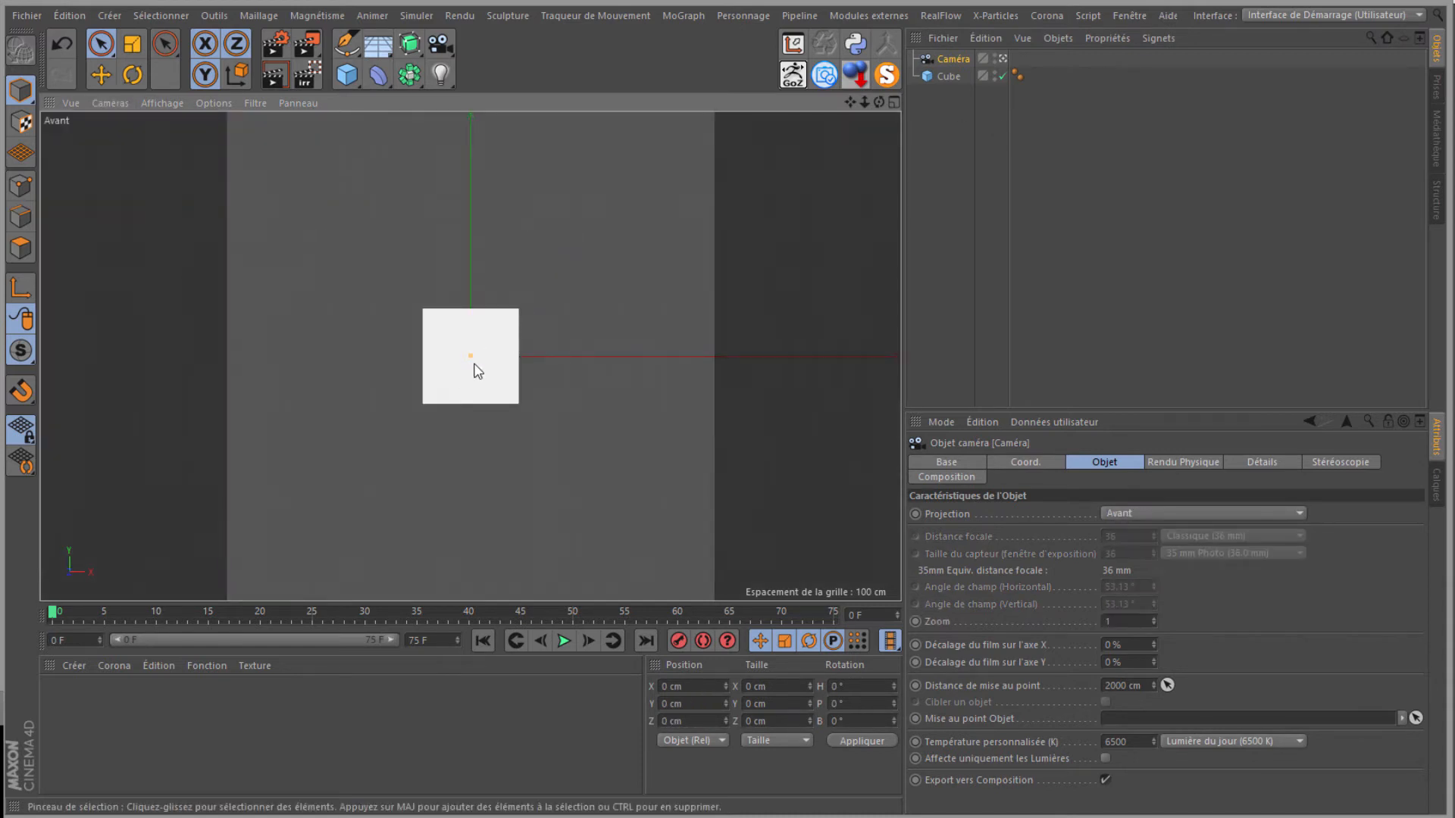
pyautogui.scroll(3, 467, 361)
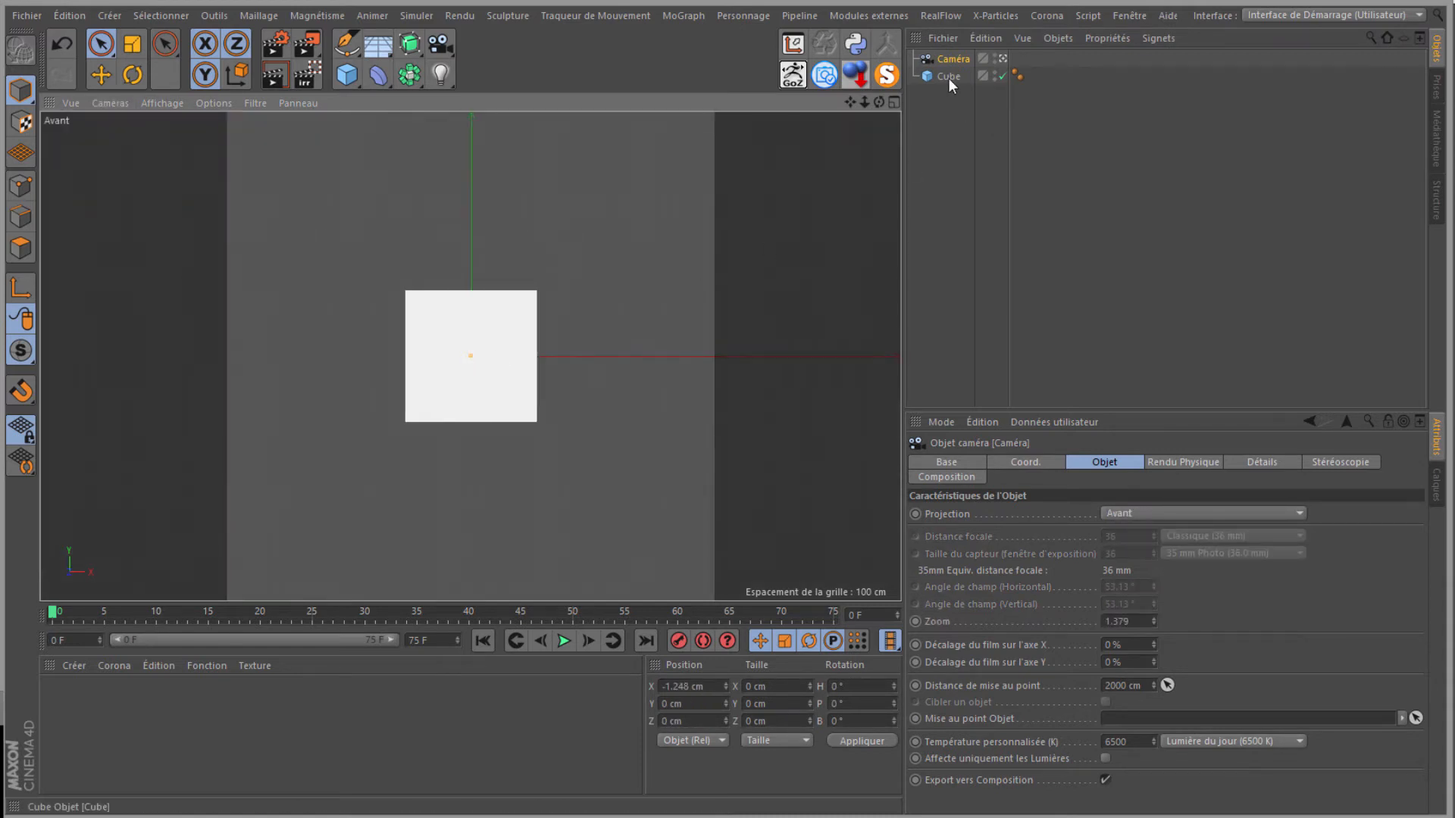
# Step: Duplicate the flat cube, place the copy at about X 199 cm, Y 233 cm, widen it to about 283 cm and duplicate it in place
pyautogui.click(948, 76)
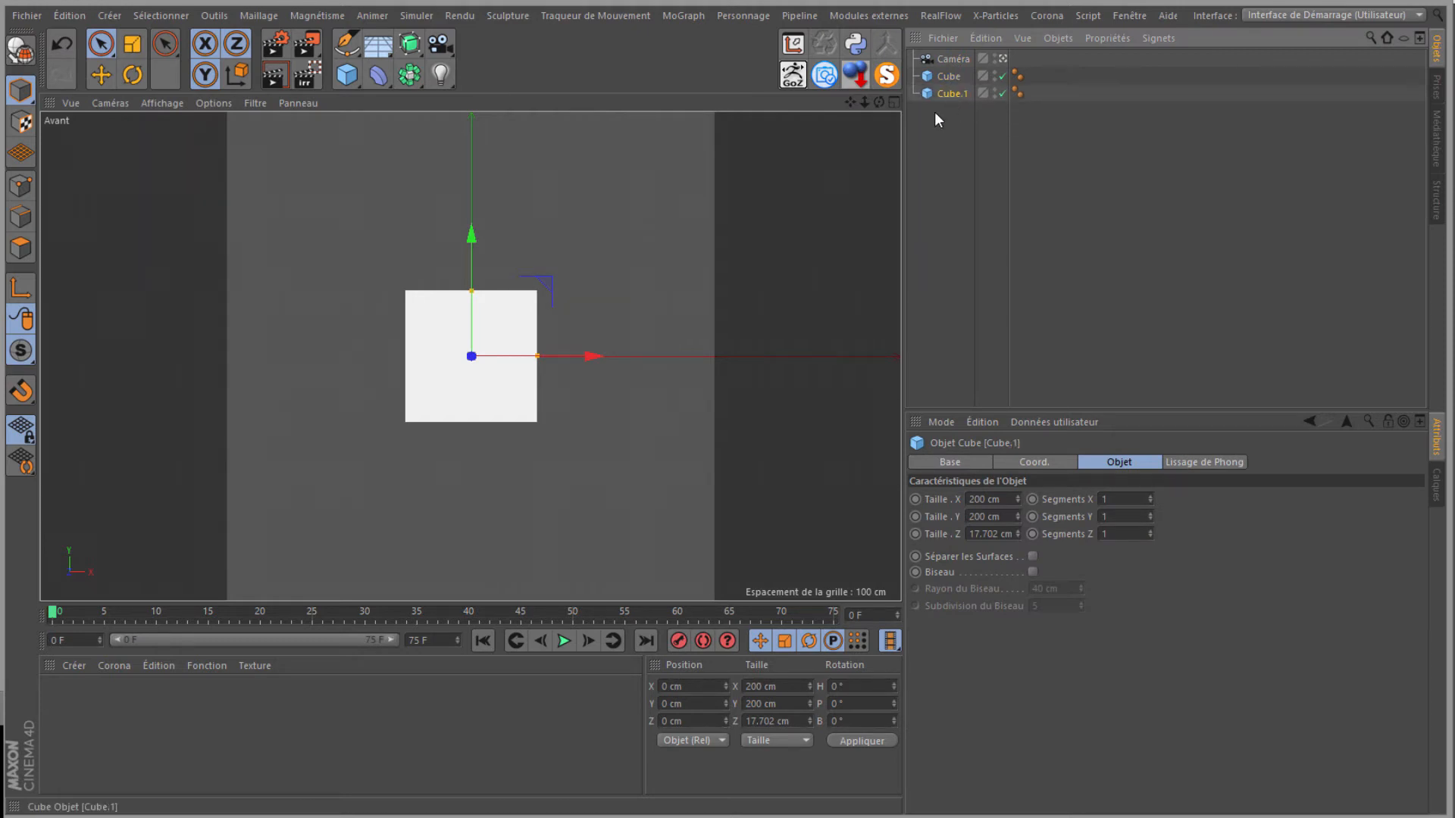
pyautogui.keyDown('ctrl'); pyautogui.moveTo(472, 217); pyautogui.dragTo(476, 64); pyautogui.keyUp('ctrl')
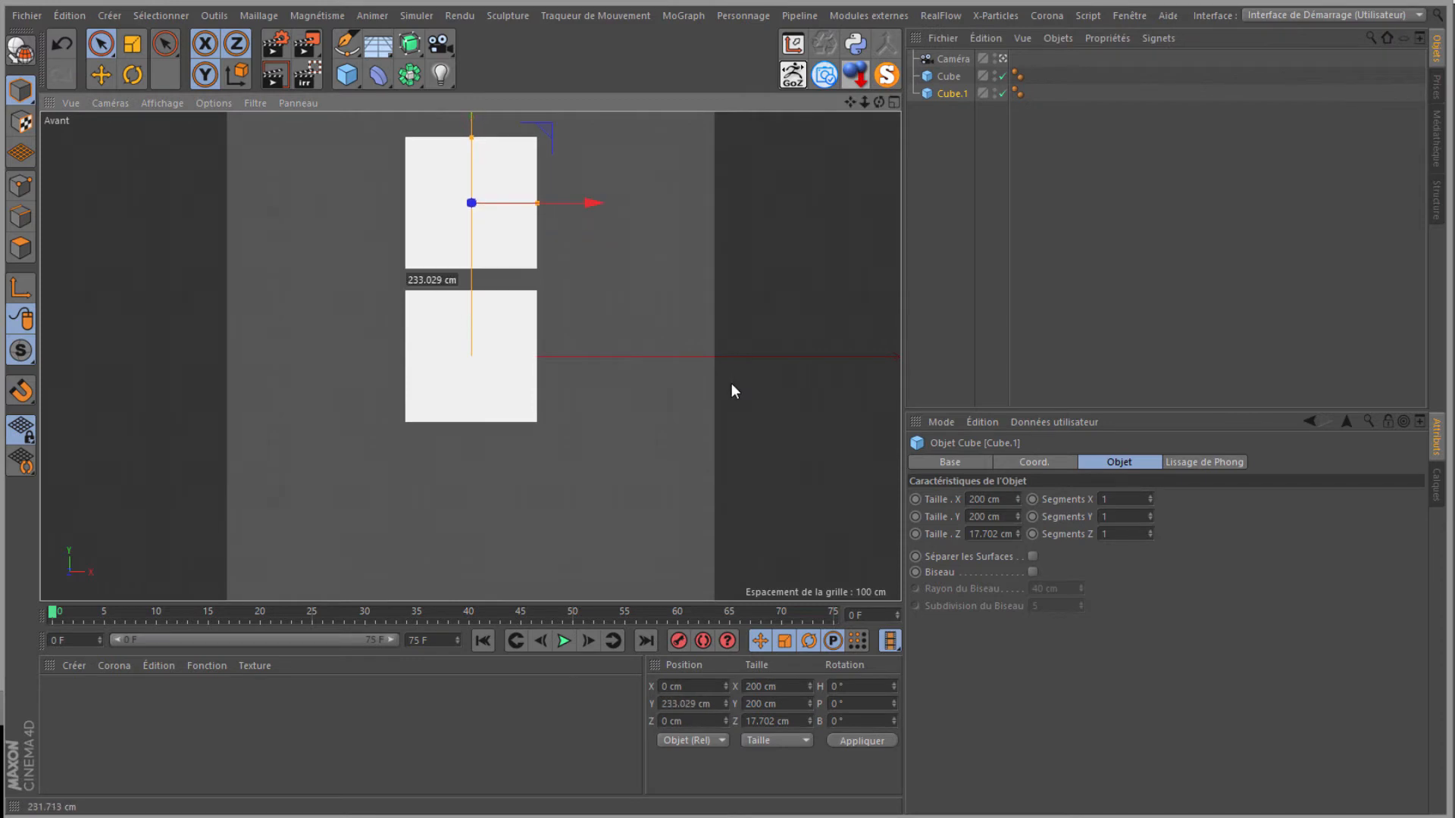
pyautogui.moveTo(530, 202); pyautogui.dragTo(695, 203)
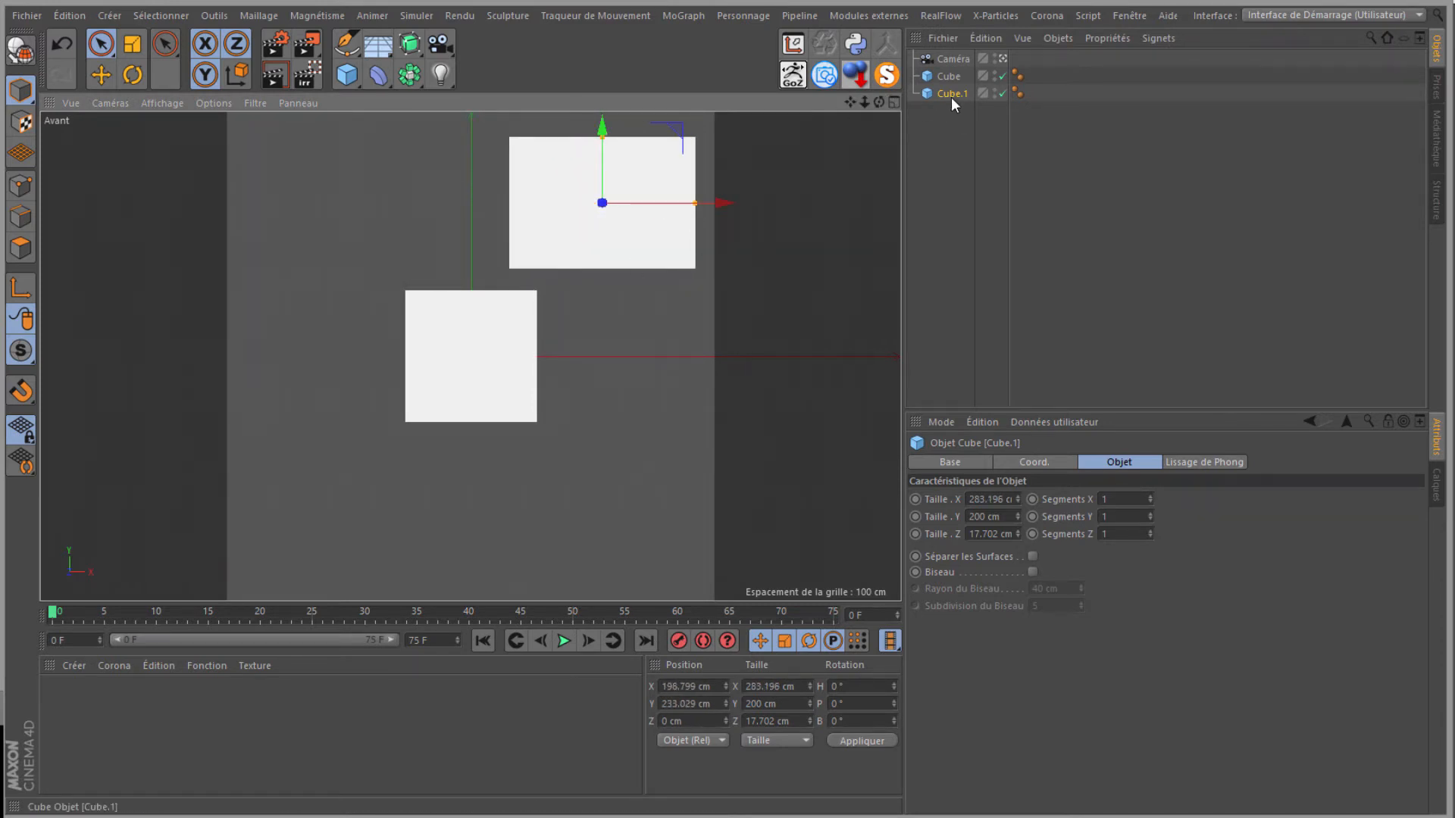
pyautogui.keyDown('ctrl'); pyautogui.moveTo(952, 95); pyautogui.dragTo(954, 125); pyautogui.keyUp('ctrl')
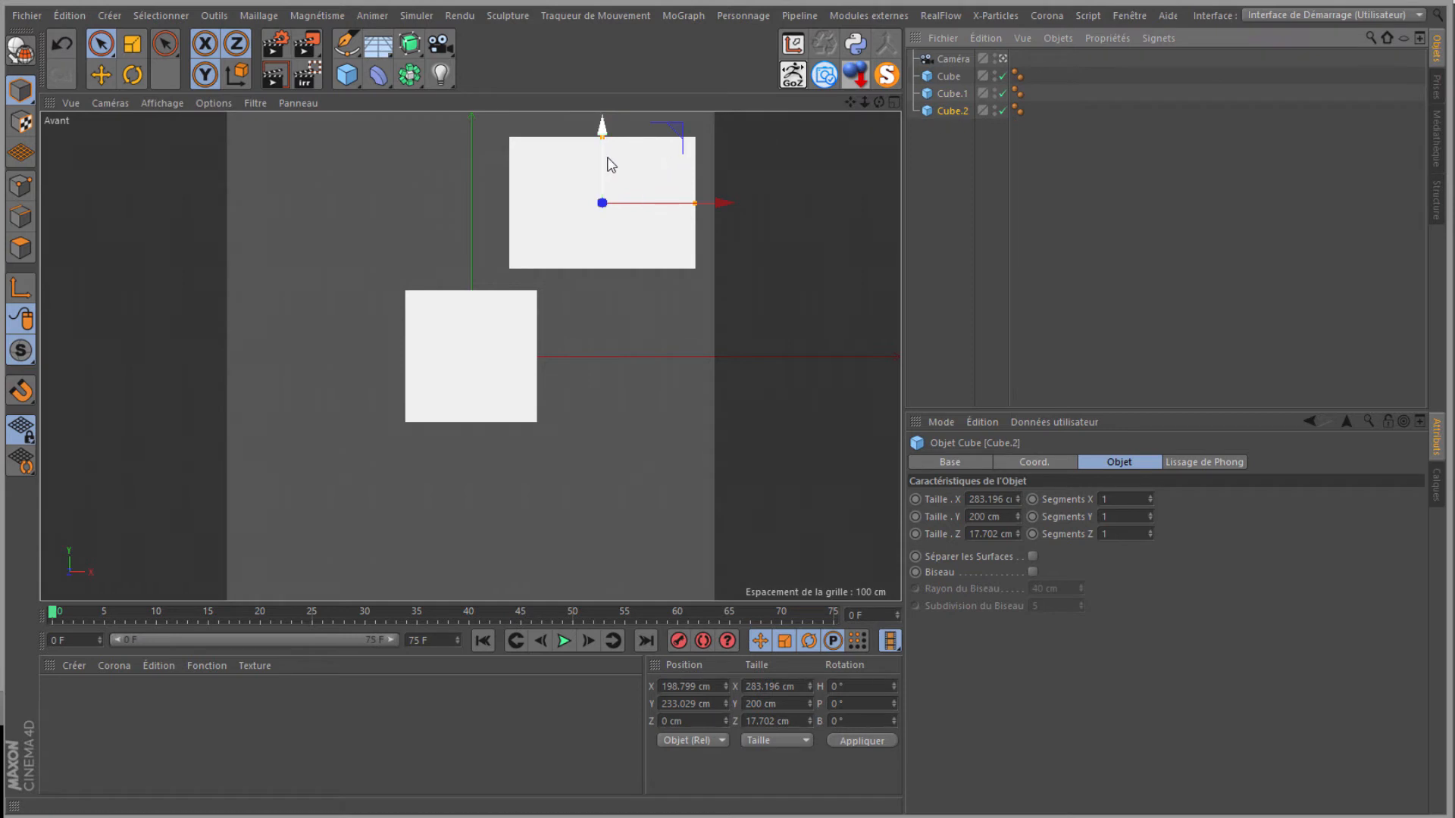
pyautogui.moveTo(606, 163); pyautogui.dragTo(605, 479)
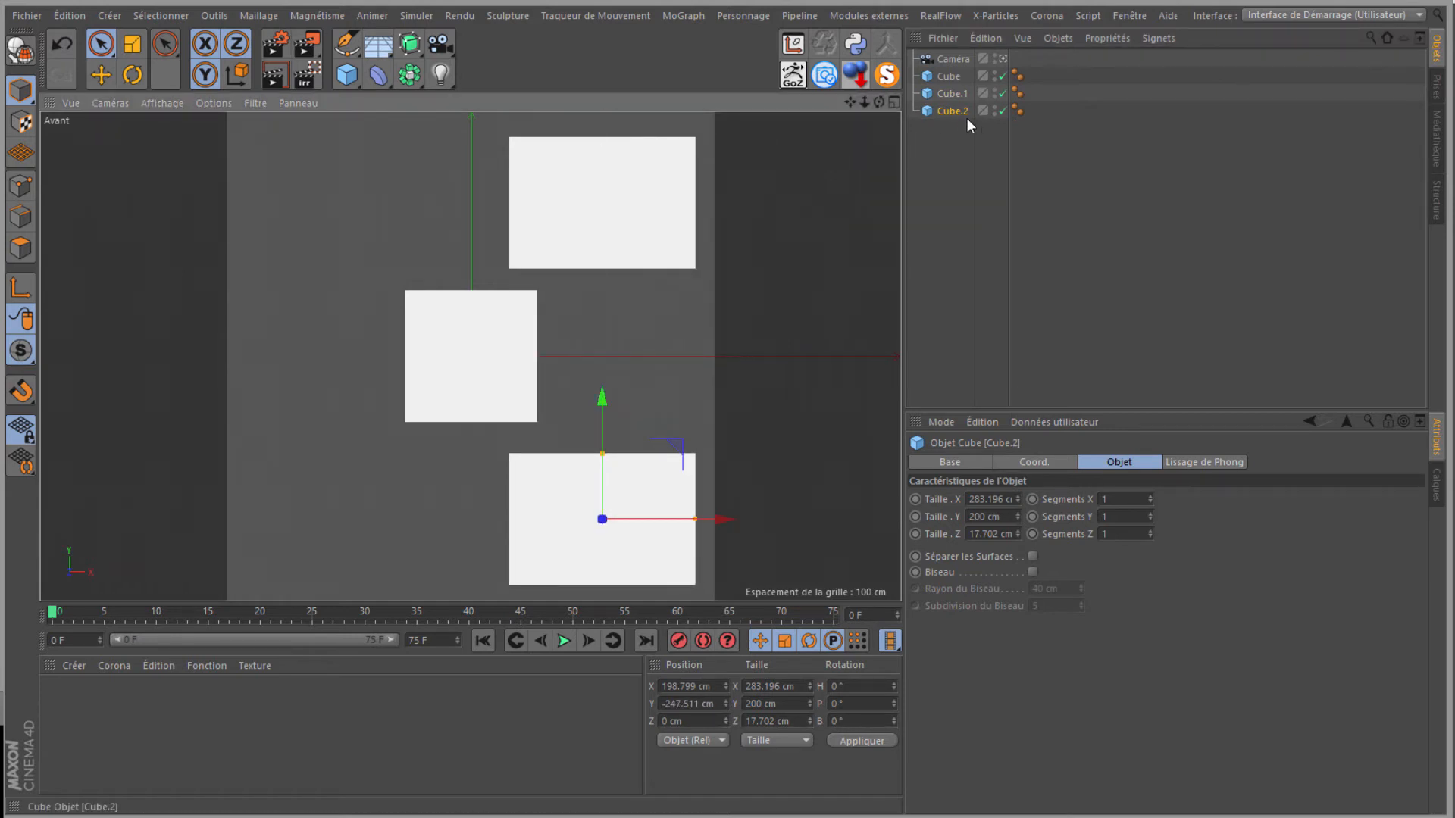
pyautogui.keyDown('ctrl'); pyautogui.moveTo(955, 112); pyautogui.dragTo(948, 143); pyautogui.keyUp('ctrl')
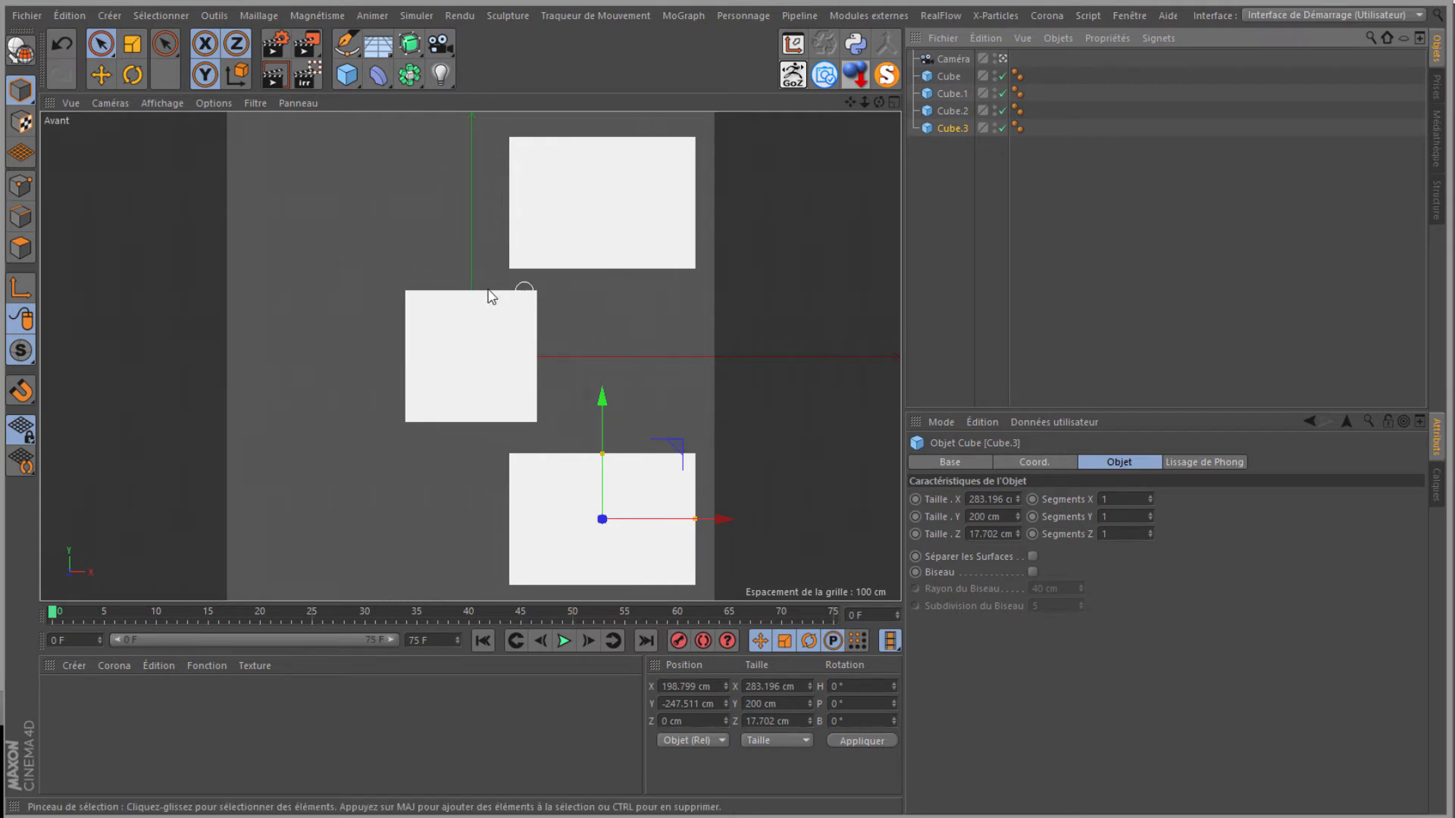
pyautogui.hotkey('ctrl', 'z')
pyautogui.hotkey('ctrl', 'z')
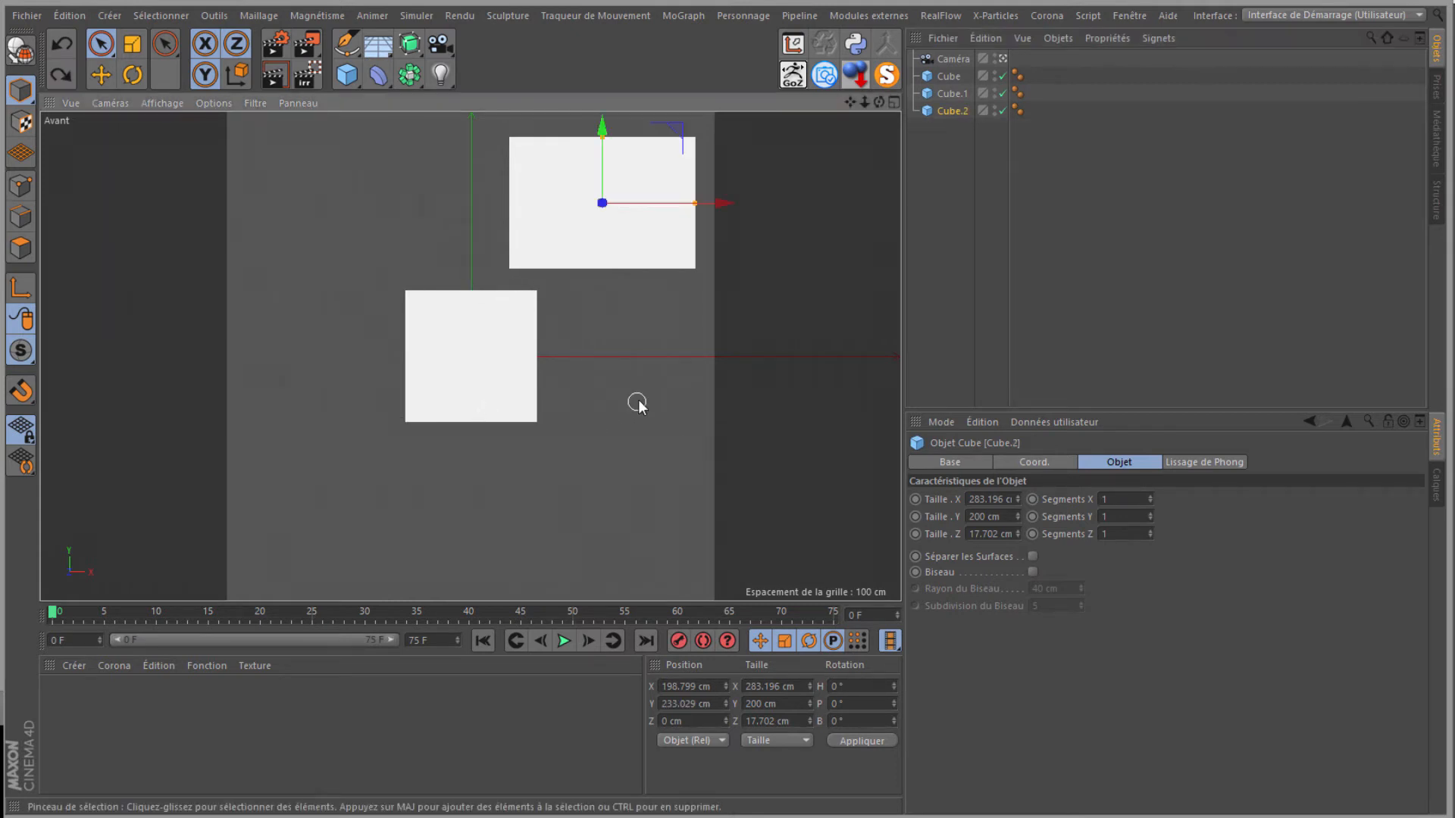
# Step: Undo the widening, placement and duplication of the cube copies back to the single original flat cube
pyautogui.hotkey('ctrl', 'z')
pyautogui.hotkey('ctrl', 'z')
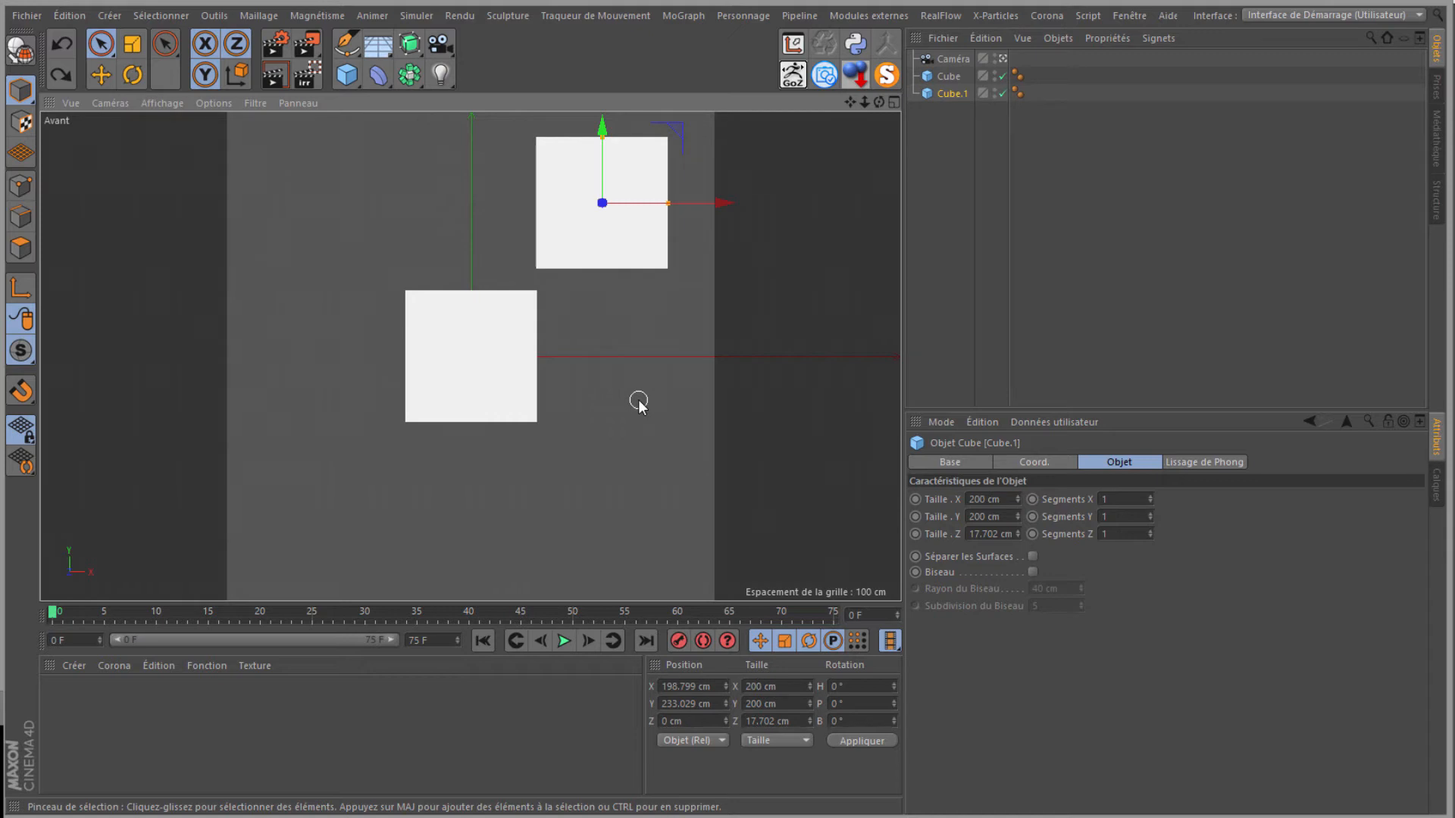
pyautogui.hotkey('ctrl', 'z')
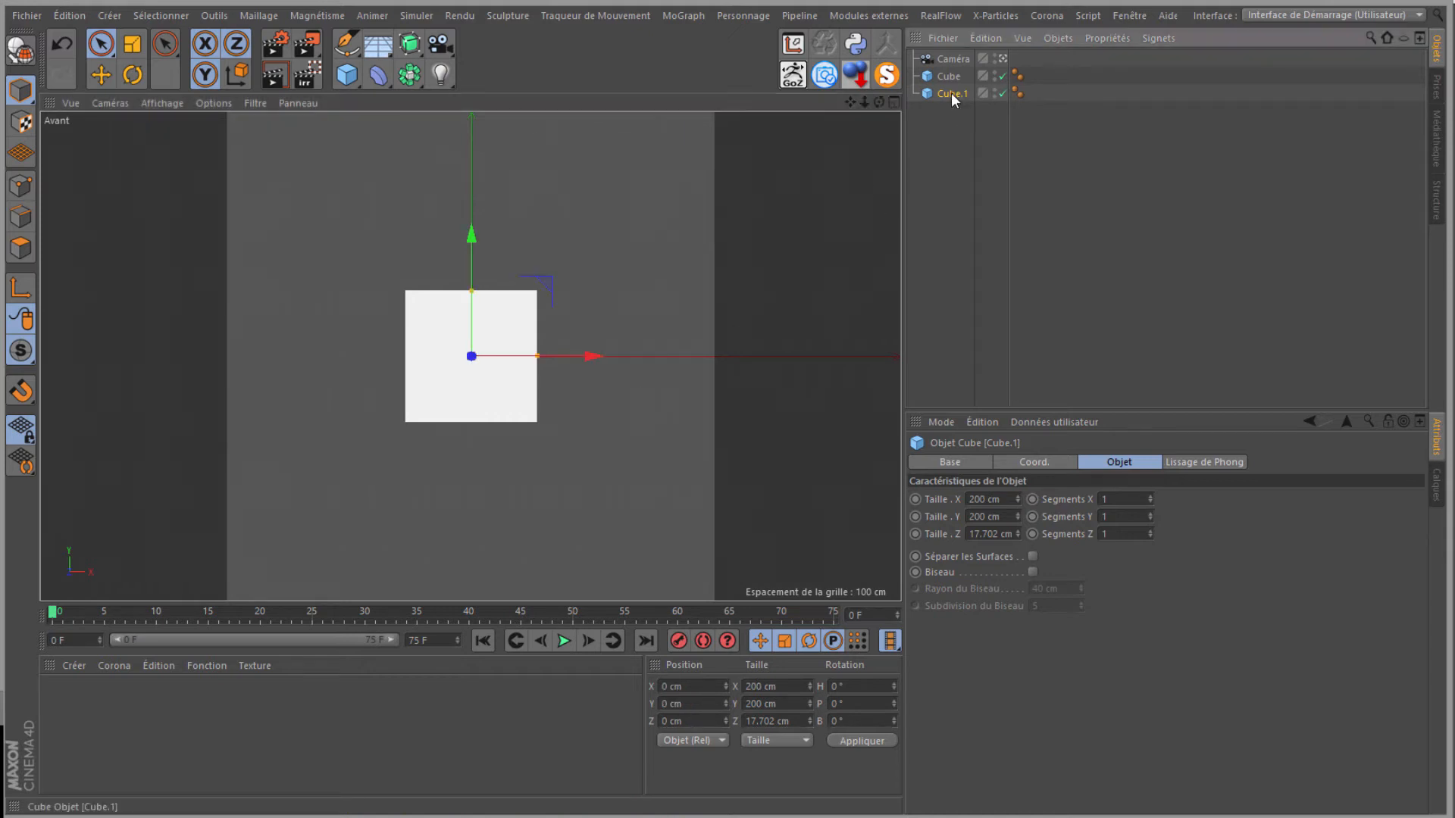
pyautogui.hotkey('ctrl', 'z')
# Step: Convert the flat cube to an editable polygon object and select its front face
pyautogui.click(946, 75)
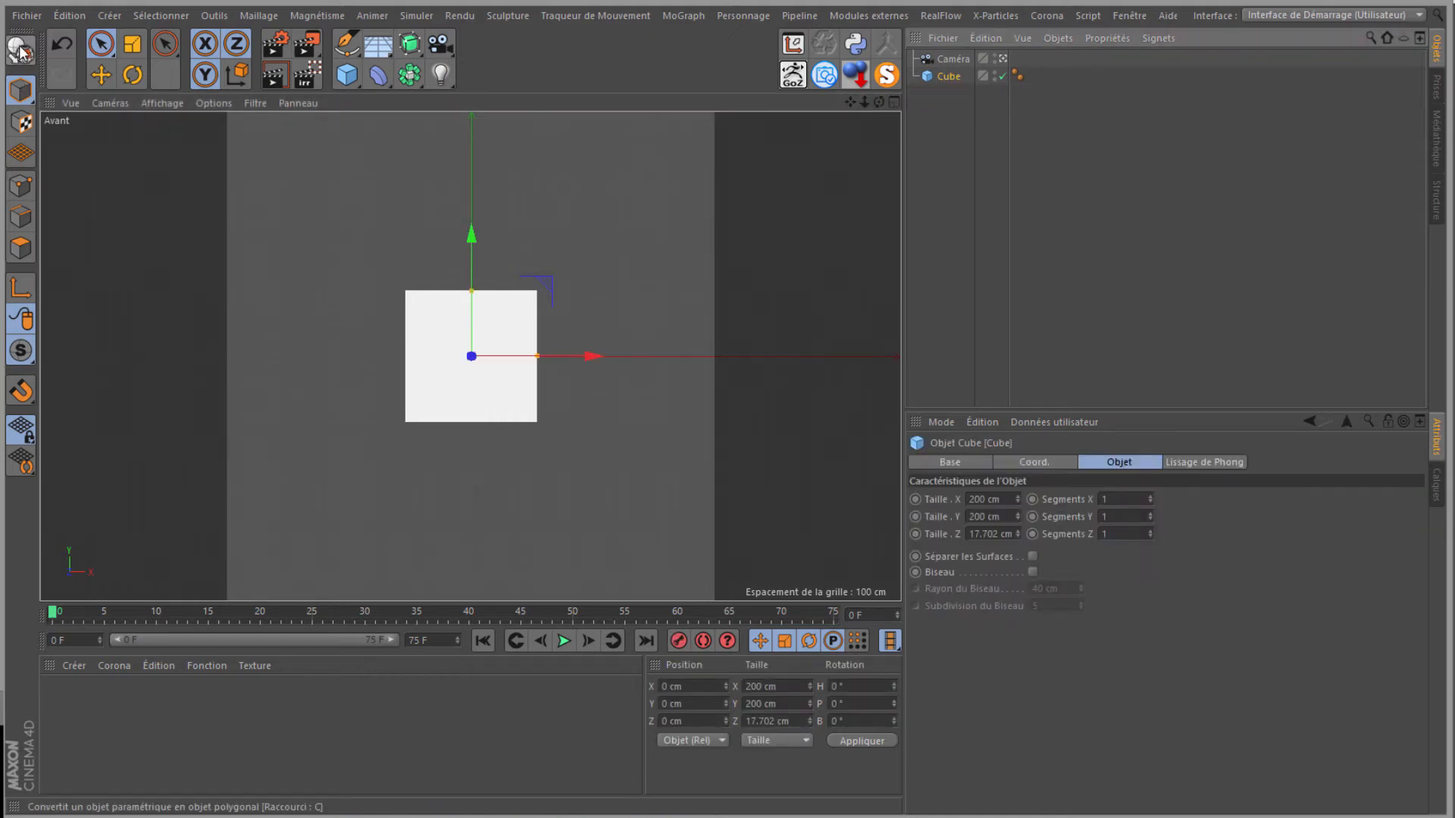
pyautogui.click(21, 52)
pyautogui.click(20, 248)
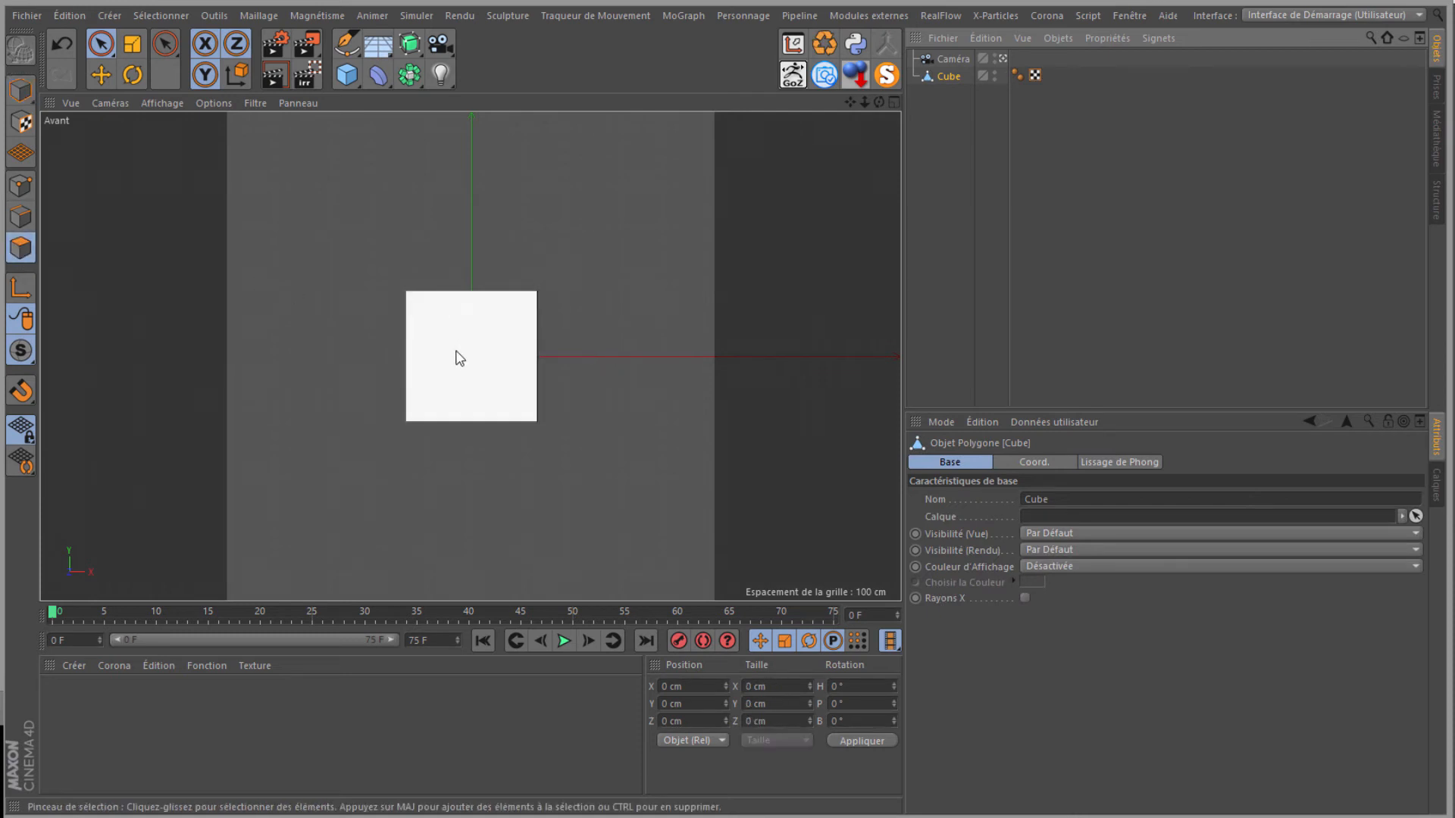
pyautogui.click(489, 348)
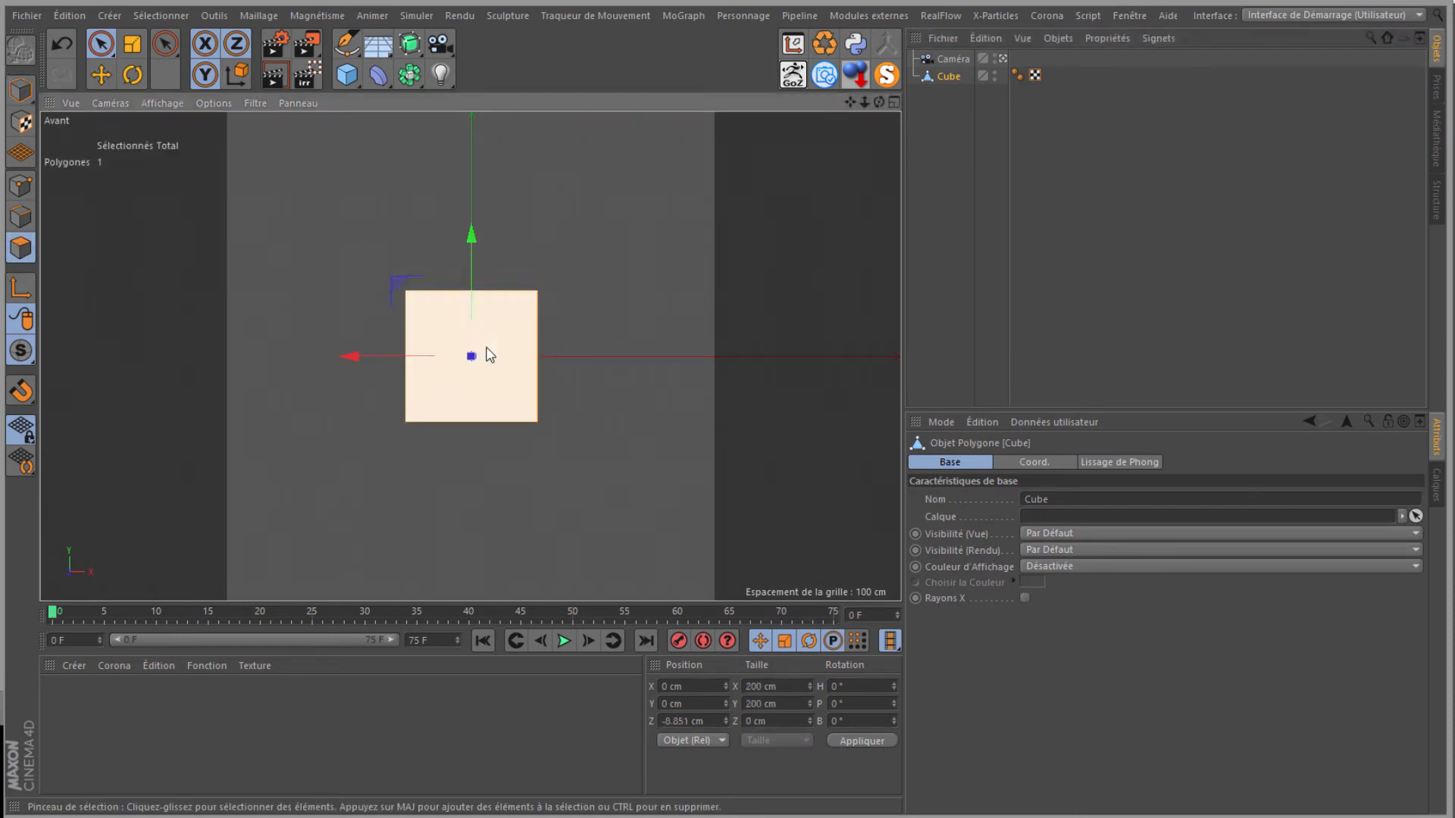
# Step: Switch to the perspective projection and inset the cube's selected front face by 10.8 cm with Extrusion interne
pyautogui.rightClick(476, 392)
pyautogui.click(535, 453)
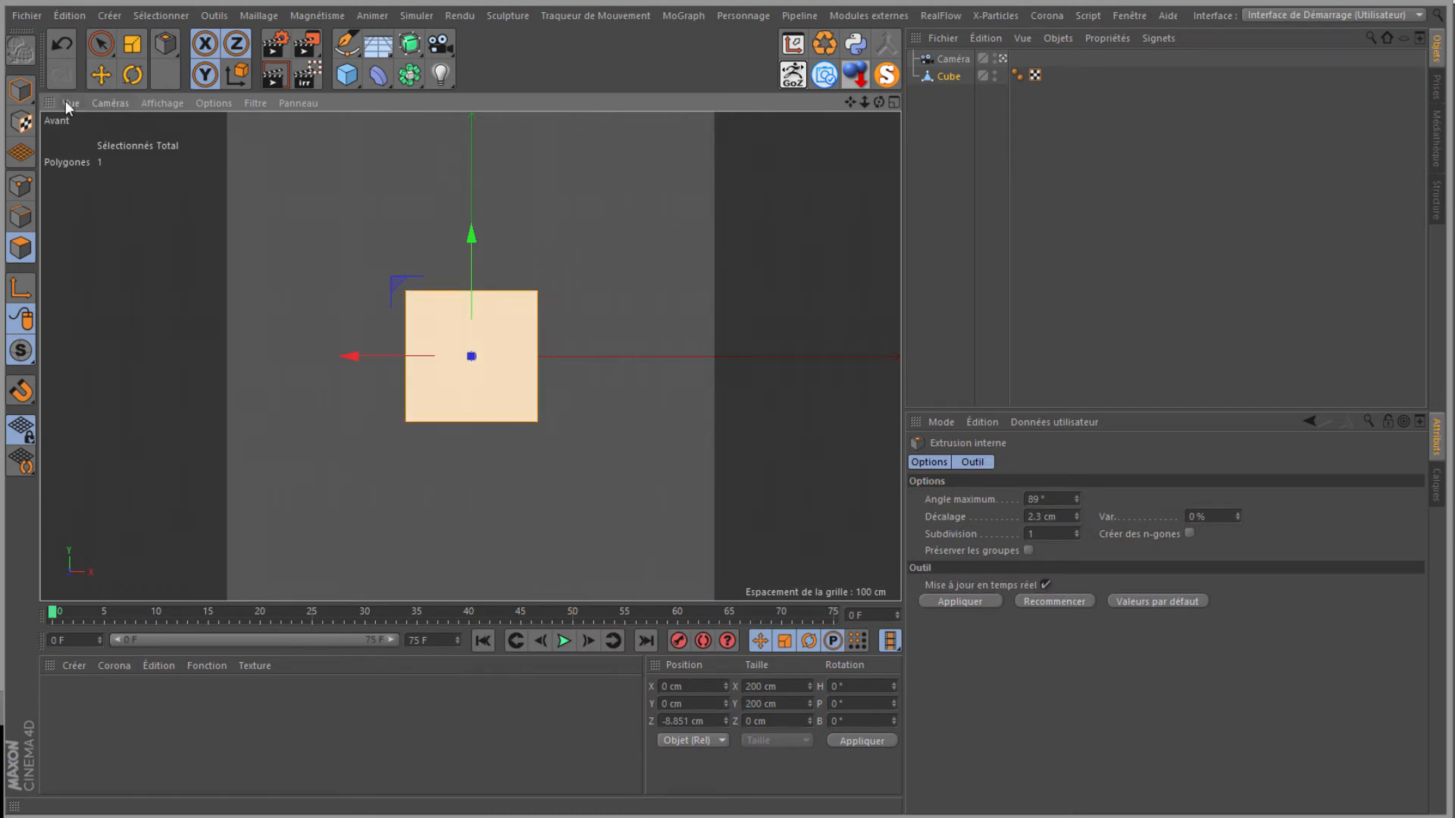
pyautogui.click(110, 104)
pyautogui.click(129, 187)
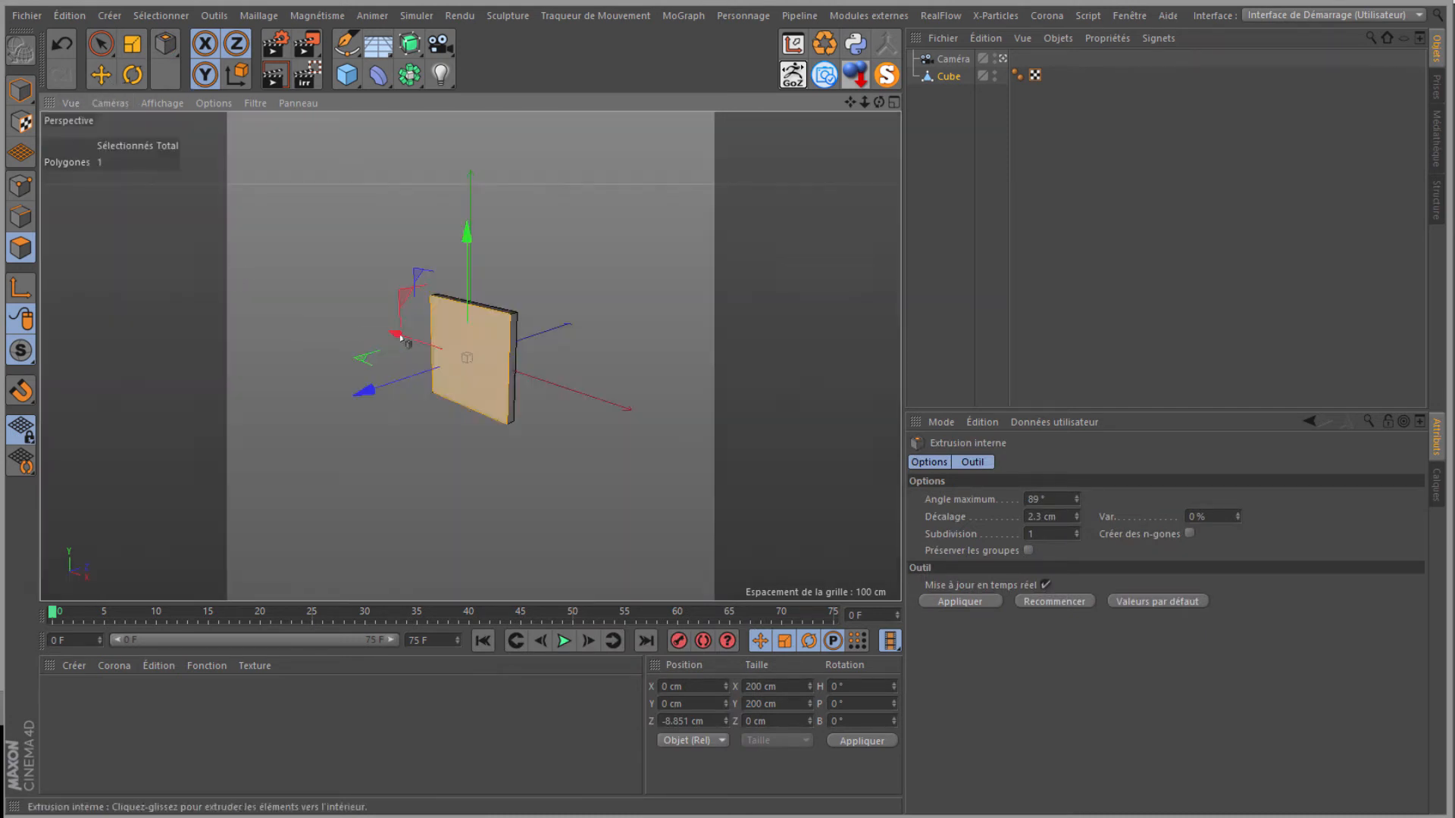
pyautogui.scroll(5, 492, 356)
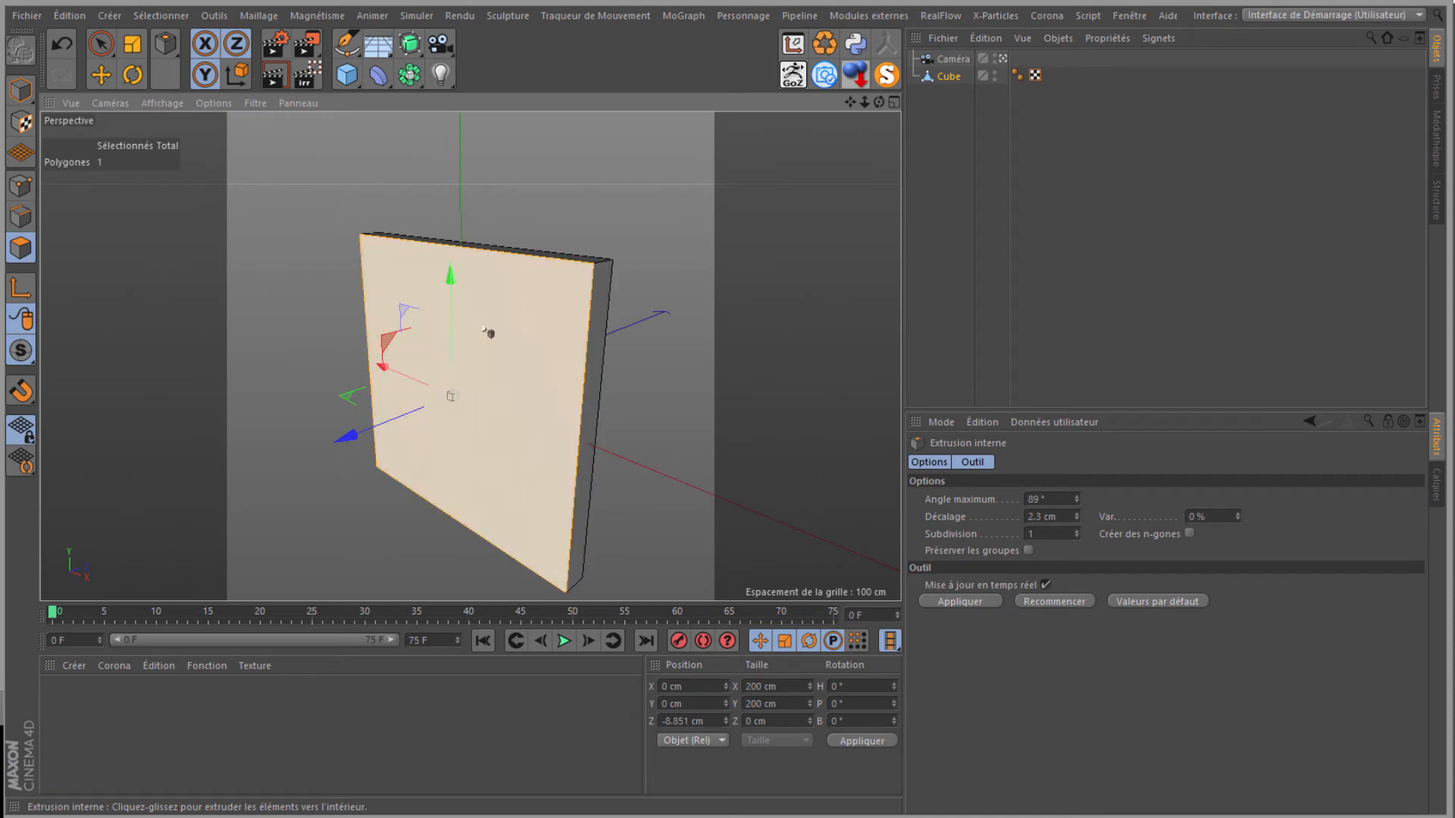
pyautogui.rightClick(493, 334)
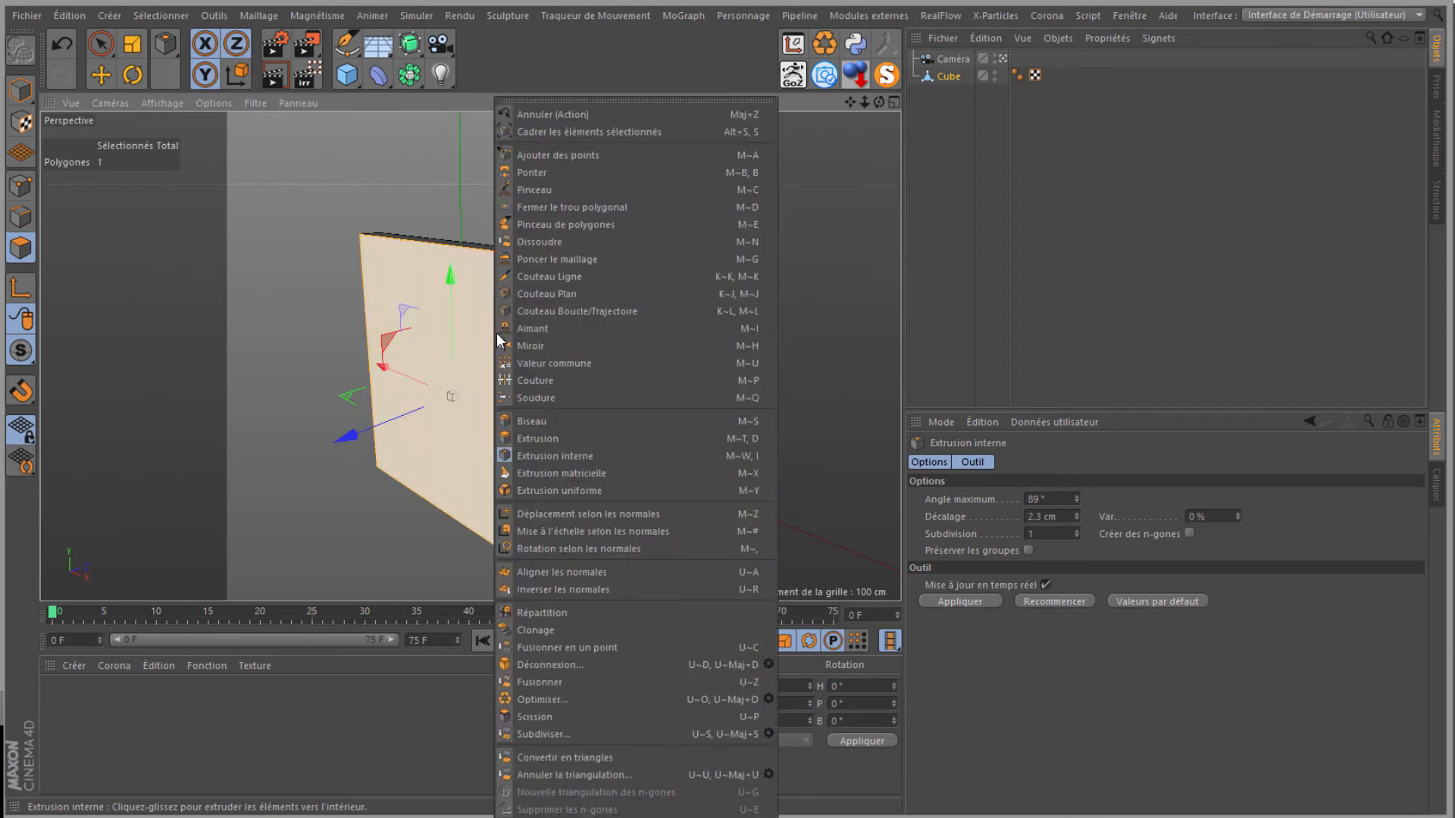
pyautogui.click(293, 236)
pyautogui.moveTo(727, 385); pyautogui.dragTo(732, 389)
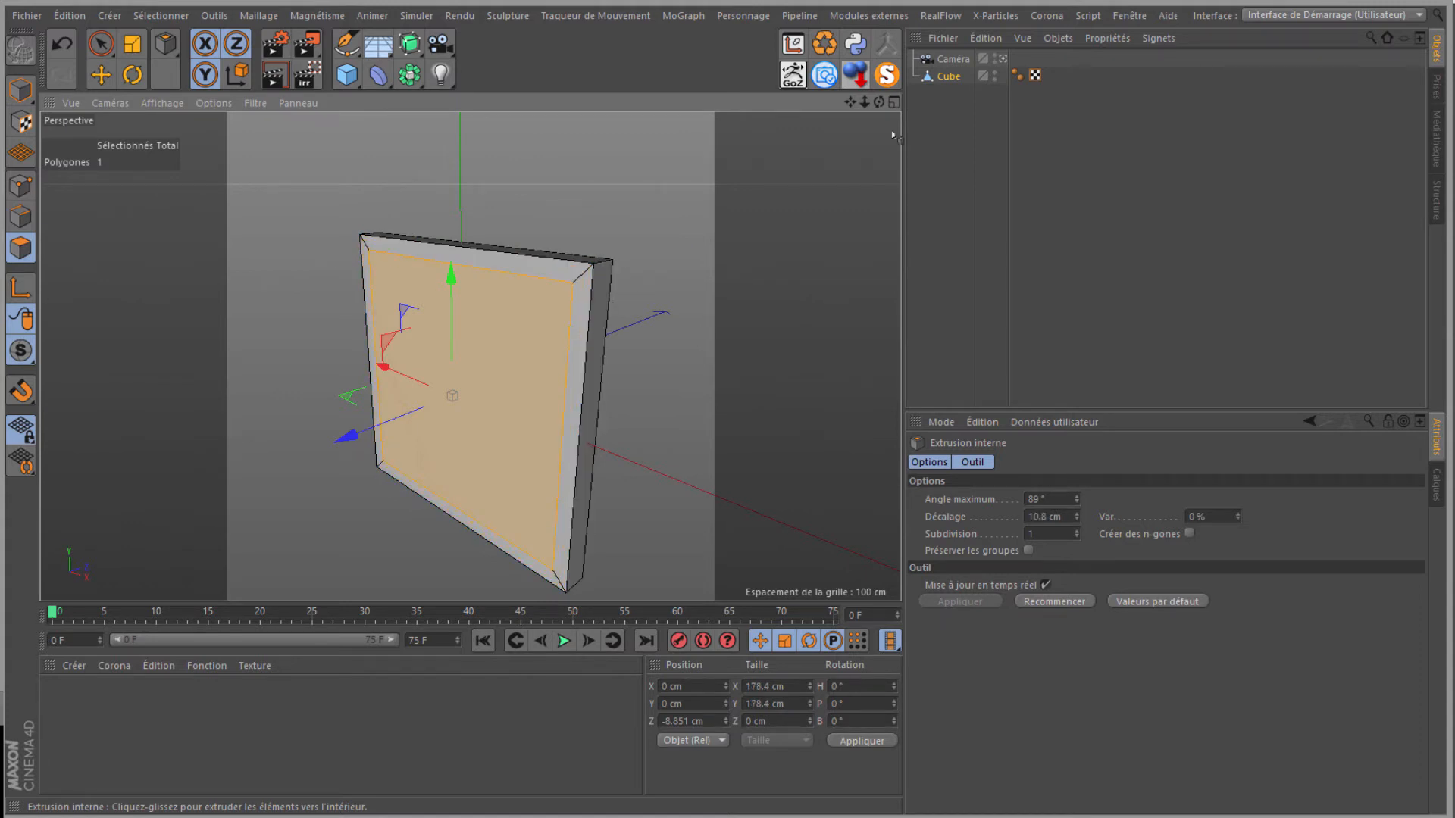
# Step: Scale the whole cube along Z to a thickness of about 52.5 cm
pyautogui.click(948, 75)
pyautogui.click(132, 44)
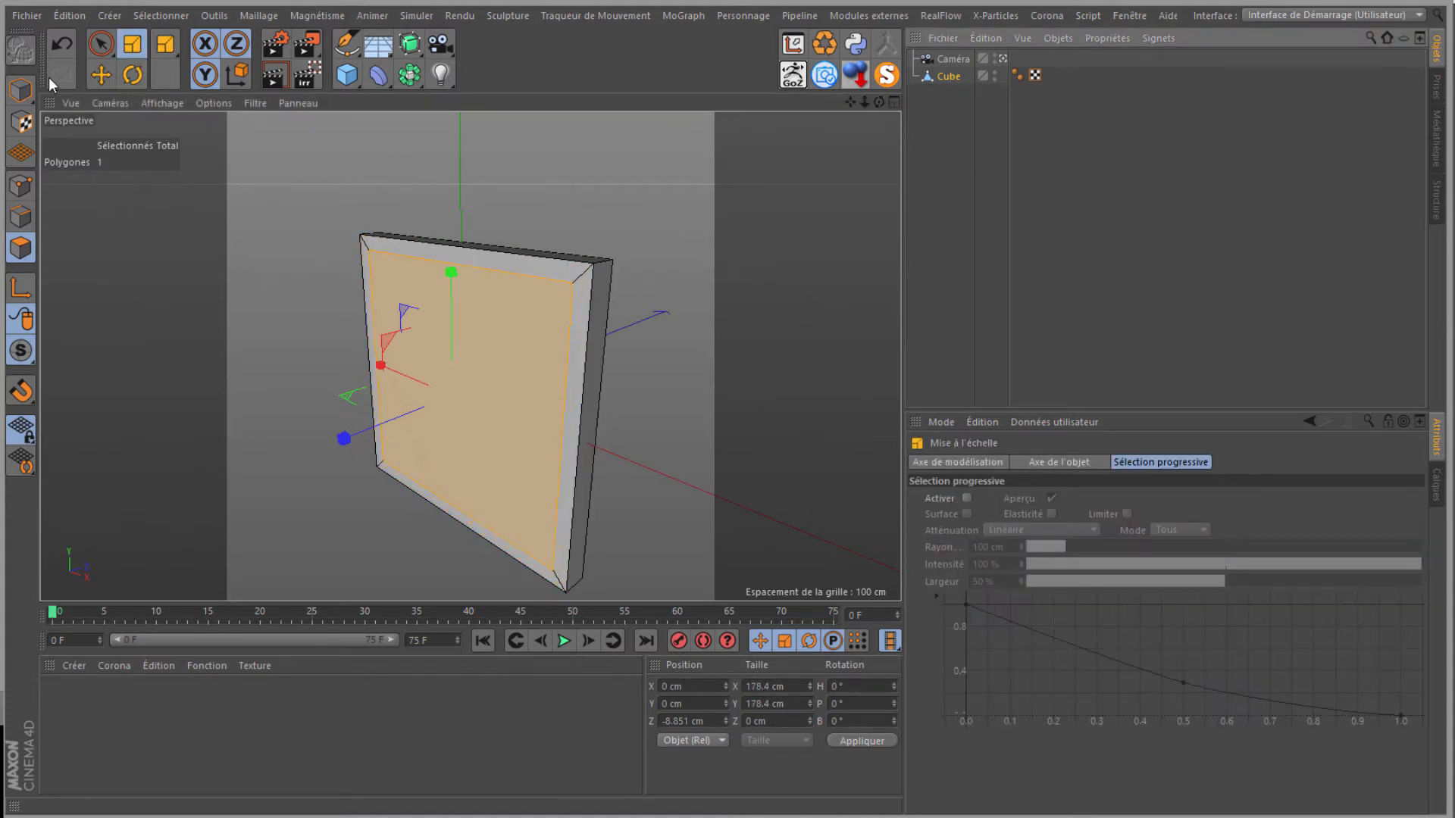
pyautogui.click(20, 89)
pyautogui.moveTo(544, 361); pyautogui.dragTo(628, 332)
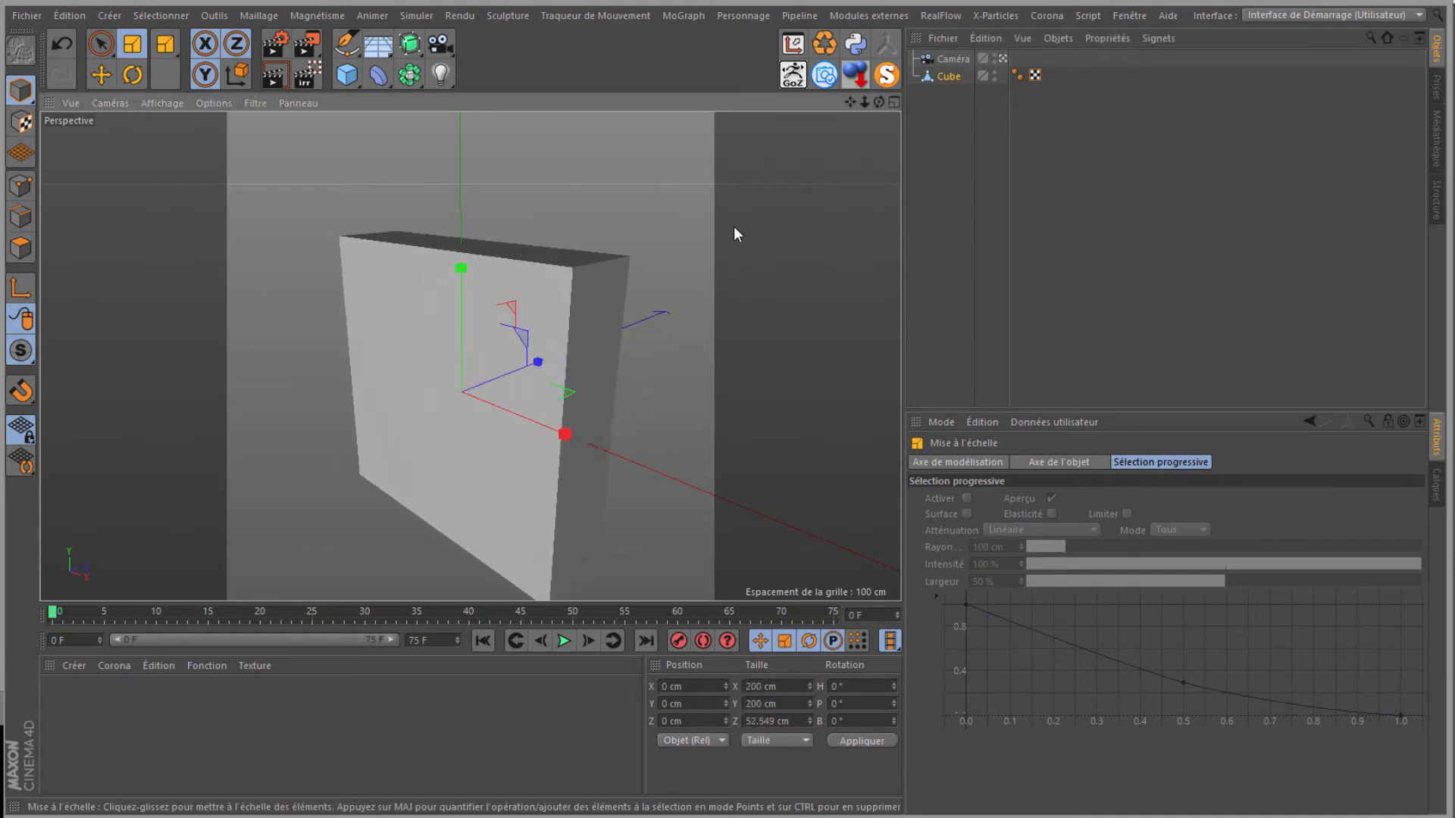
# Step: Move the inset front face back into the cube to about Z -9.5 cm, forming a recessed frame
pyautogui.click(947, 77)
pyautogui.click(22, 248)
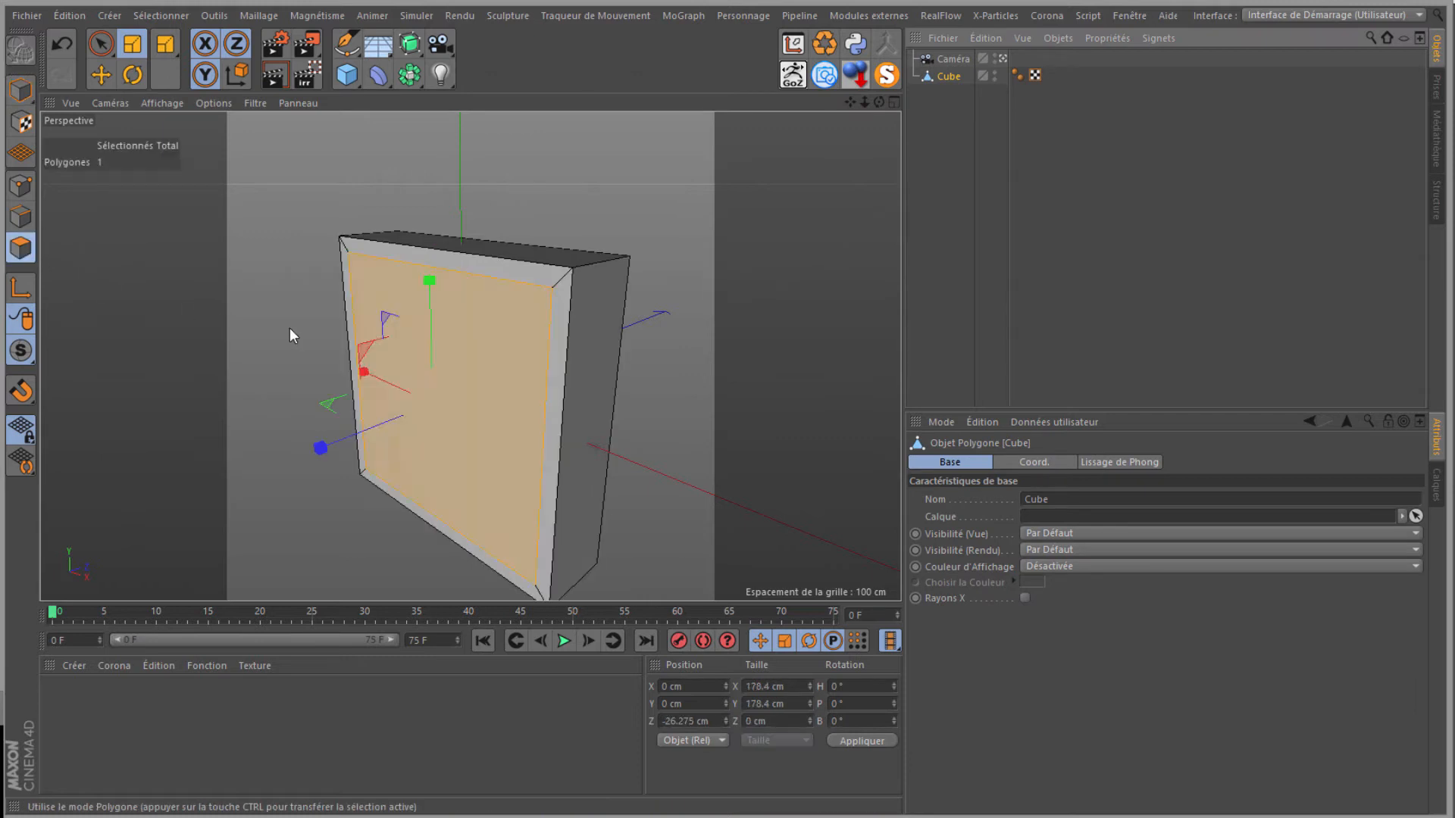
pyautogui.press('e')
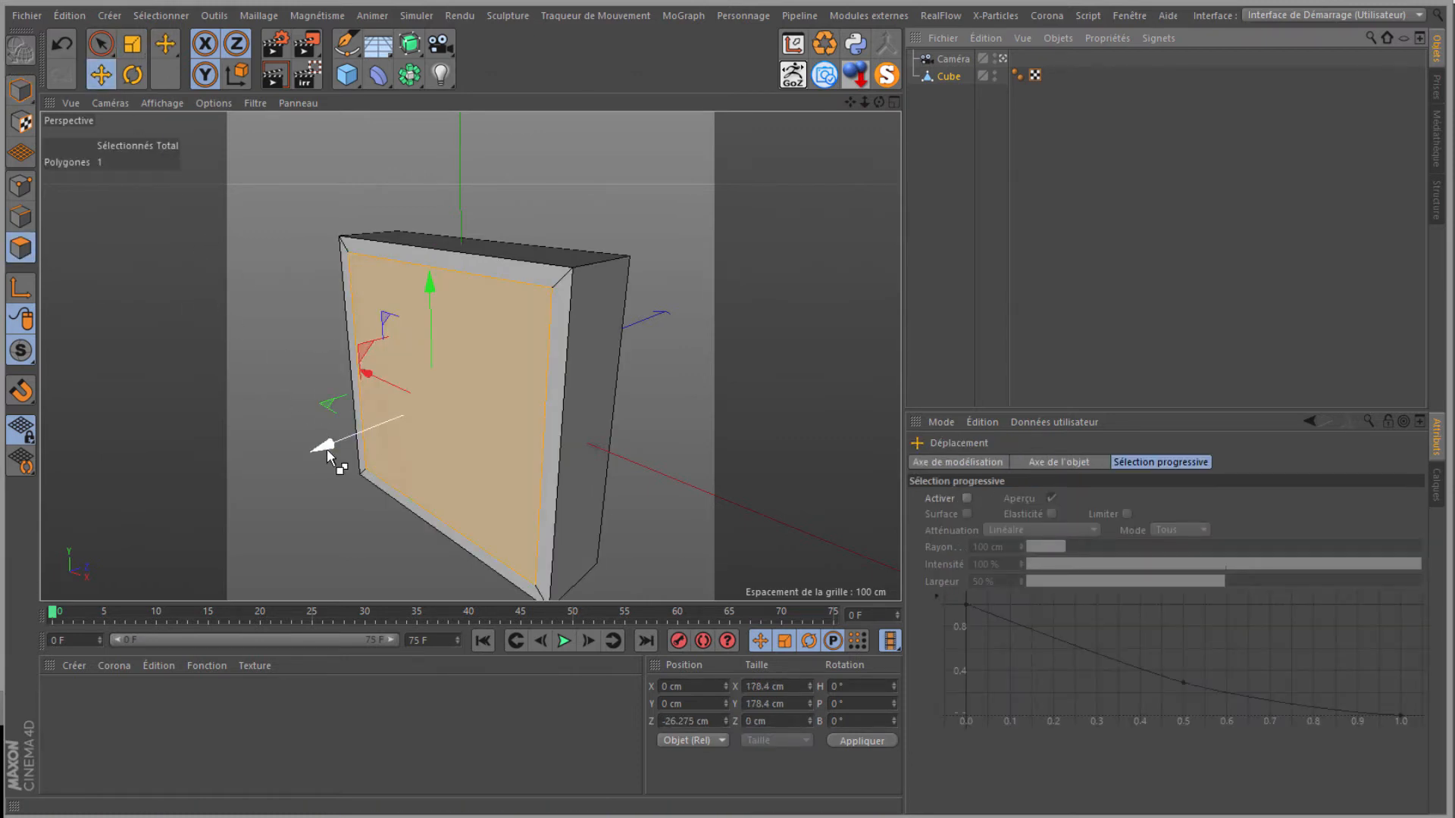
pyautogui.moveTo(326, 452); pyautogui.dragTo(352, 450)
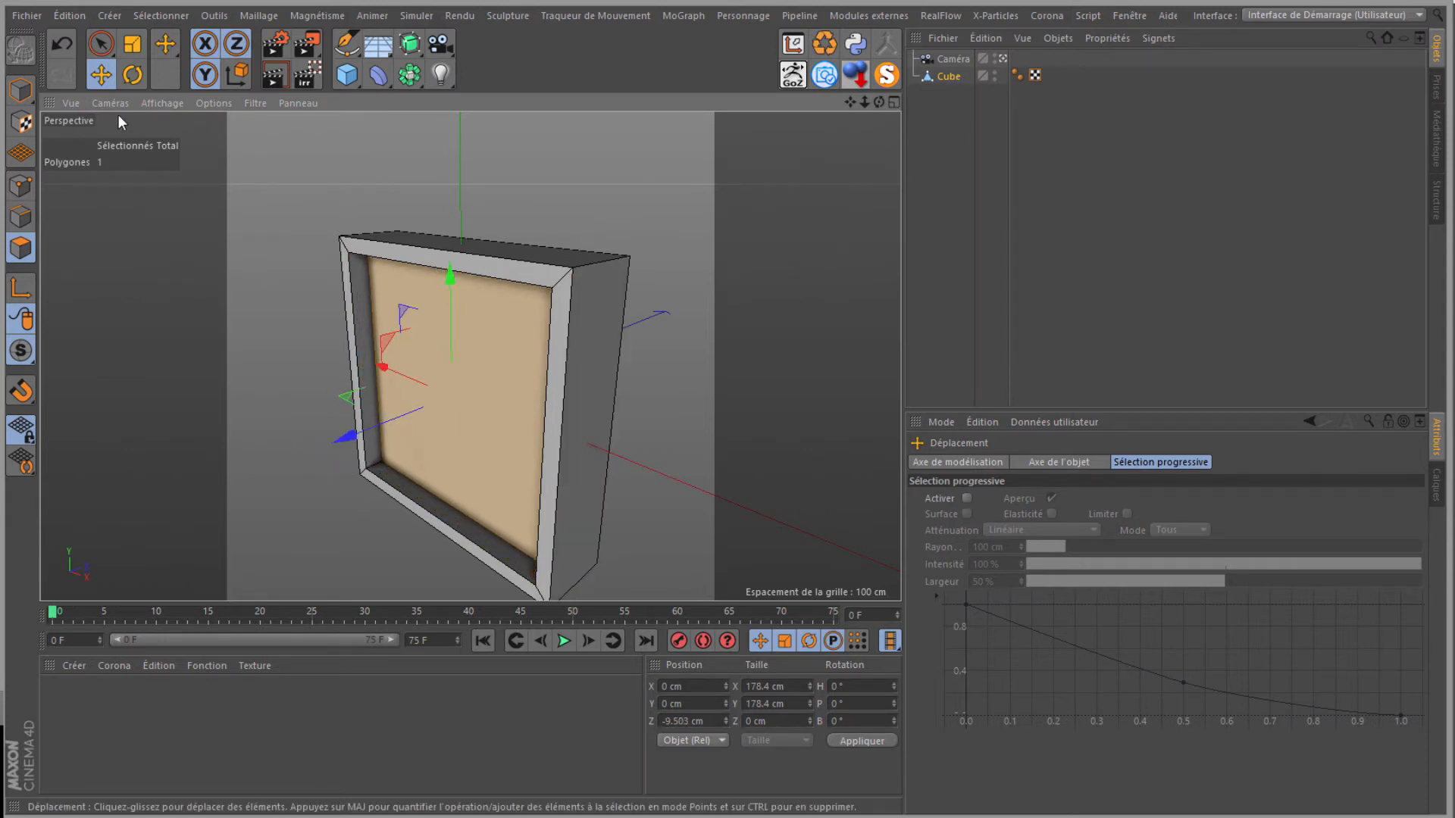
# Step: Open the display mode choices for the perspective view
pyautogui.click(167, 104)
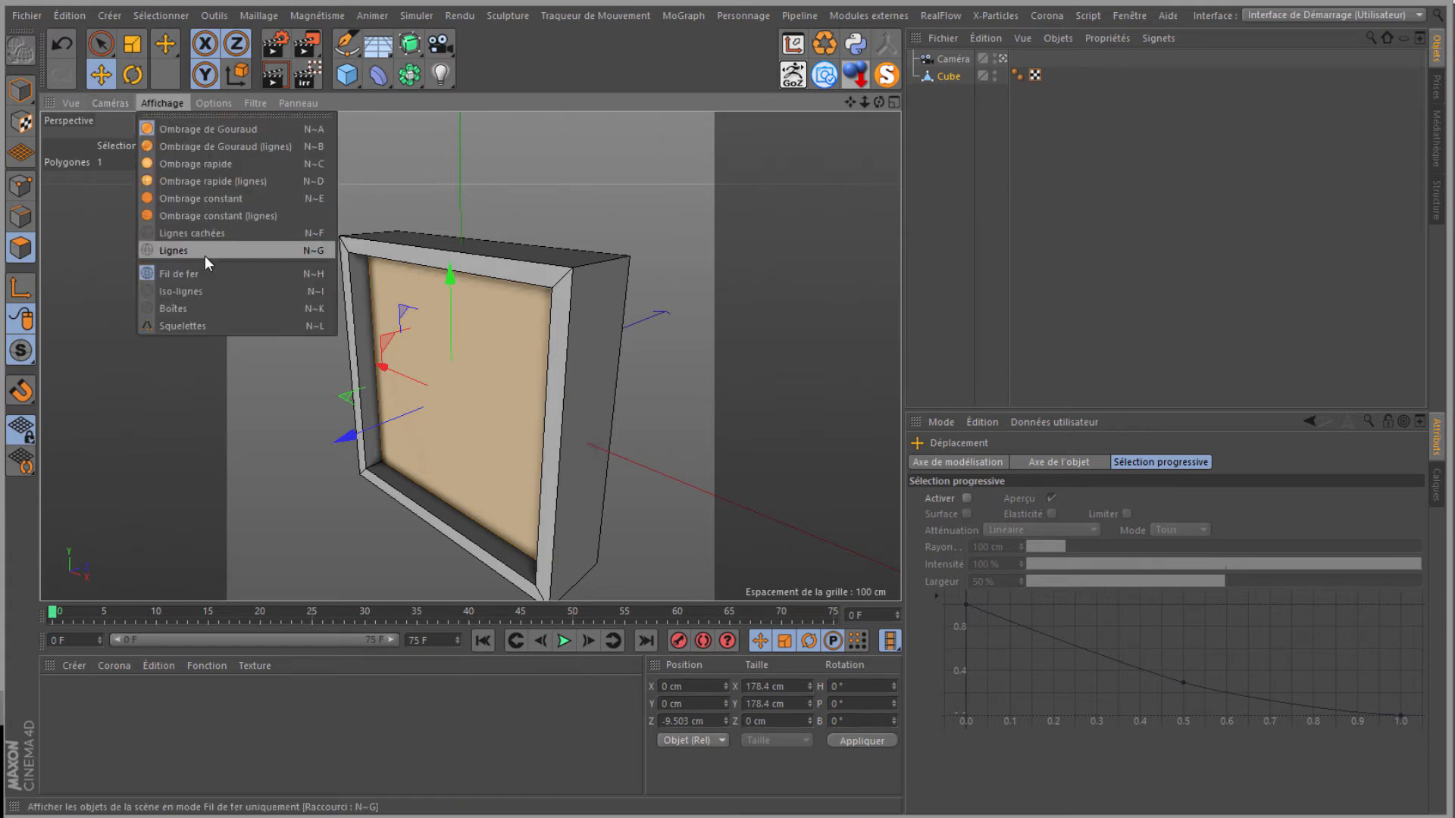
# Step: In the front view, copy the square frame to X about 256 cm, and copy that frame up to Y about 289 cm
pyautogui.click(21, 90)
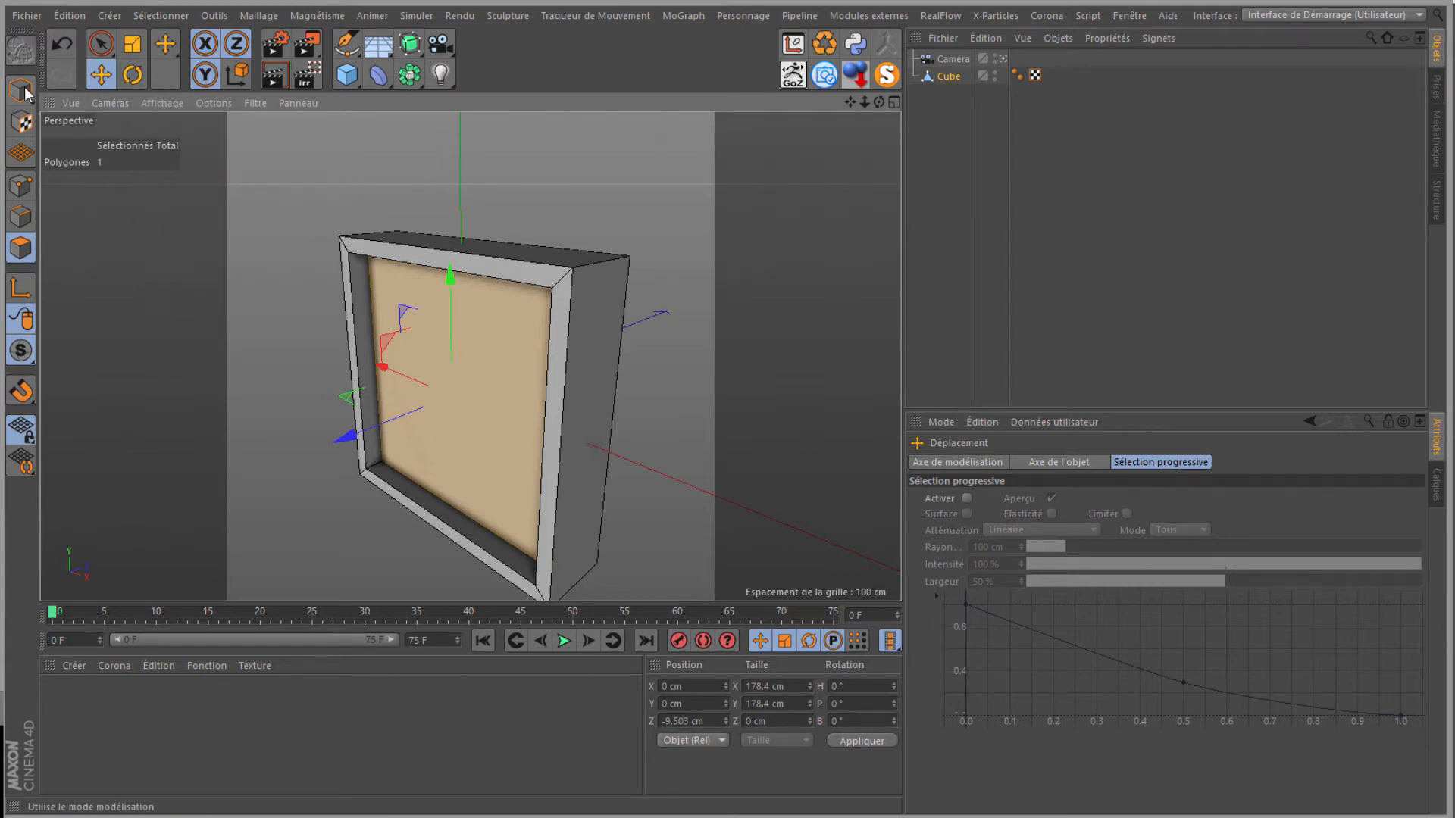
pyautogui.click(22, 90)
pyautogui.click(112, 103)
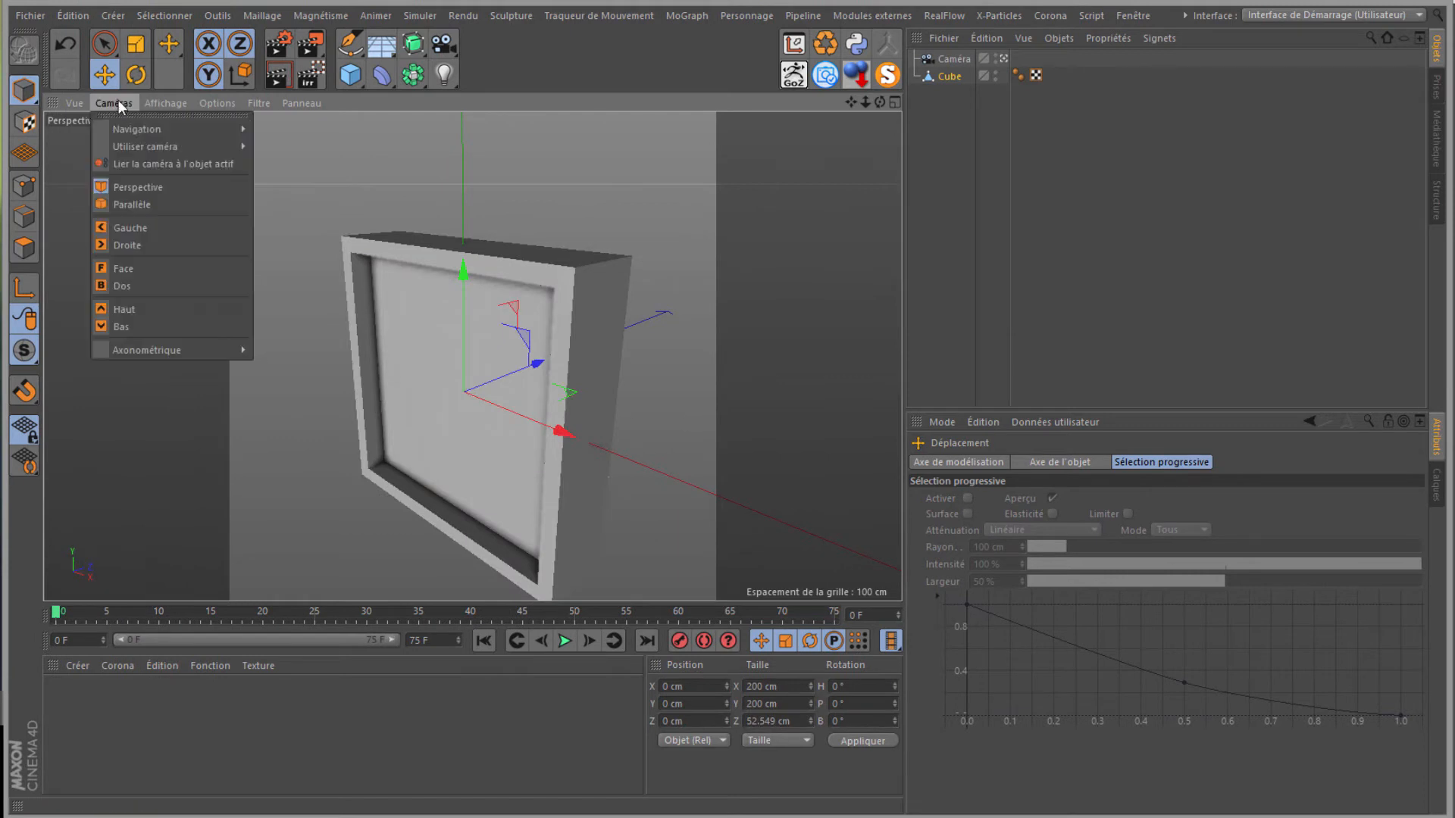
pyautogui.click(157, 271)
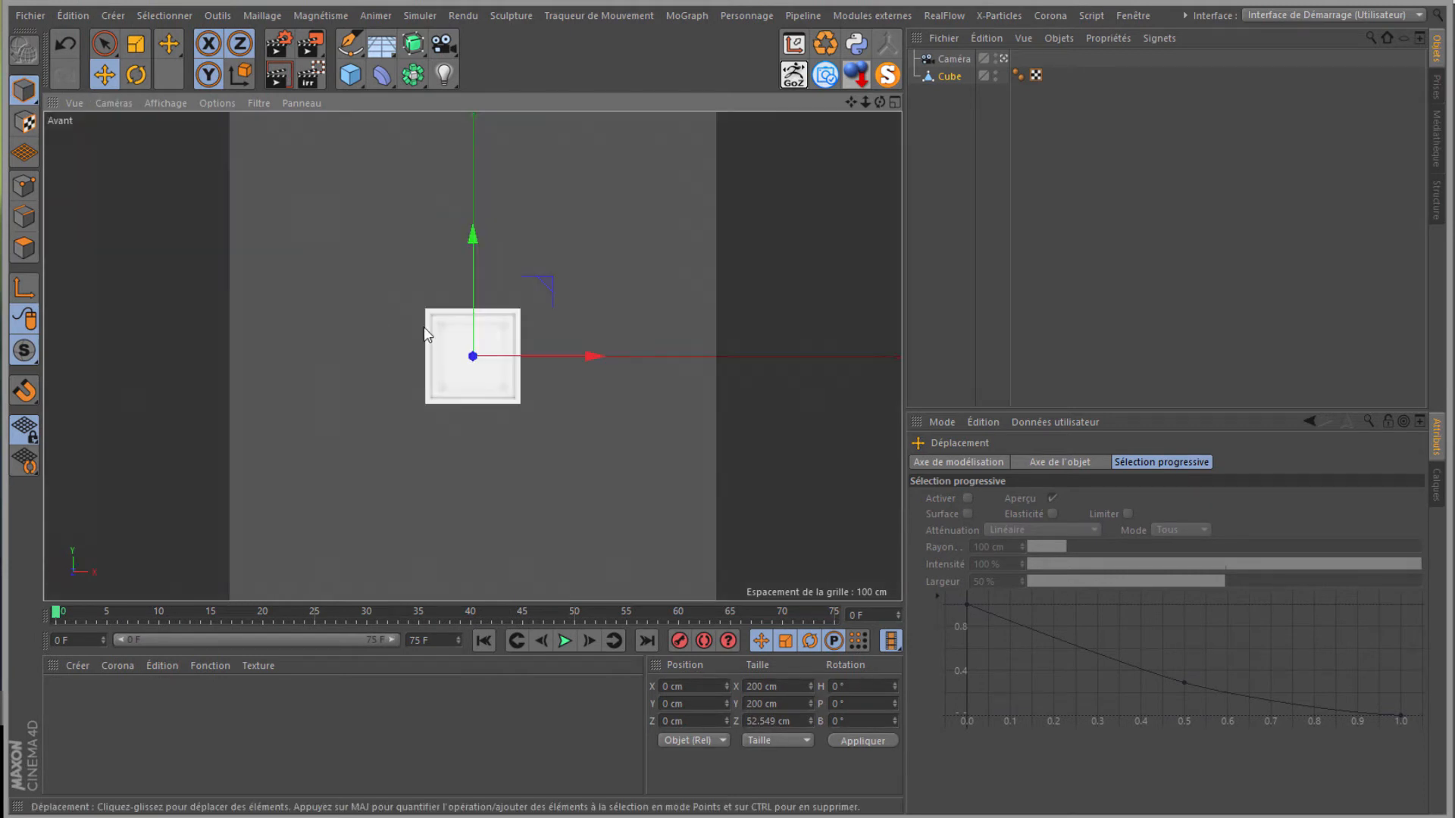
pyautogui.click(954, 77)
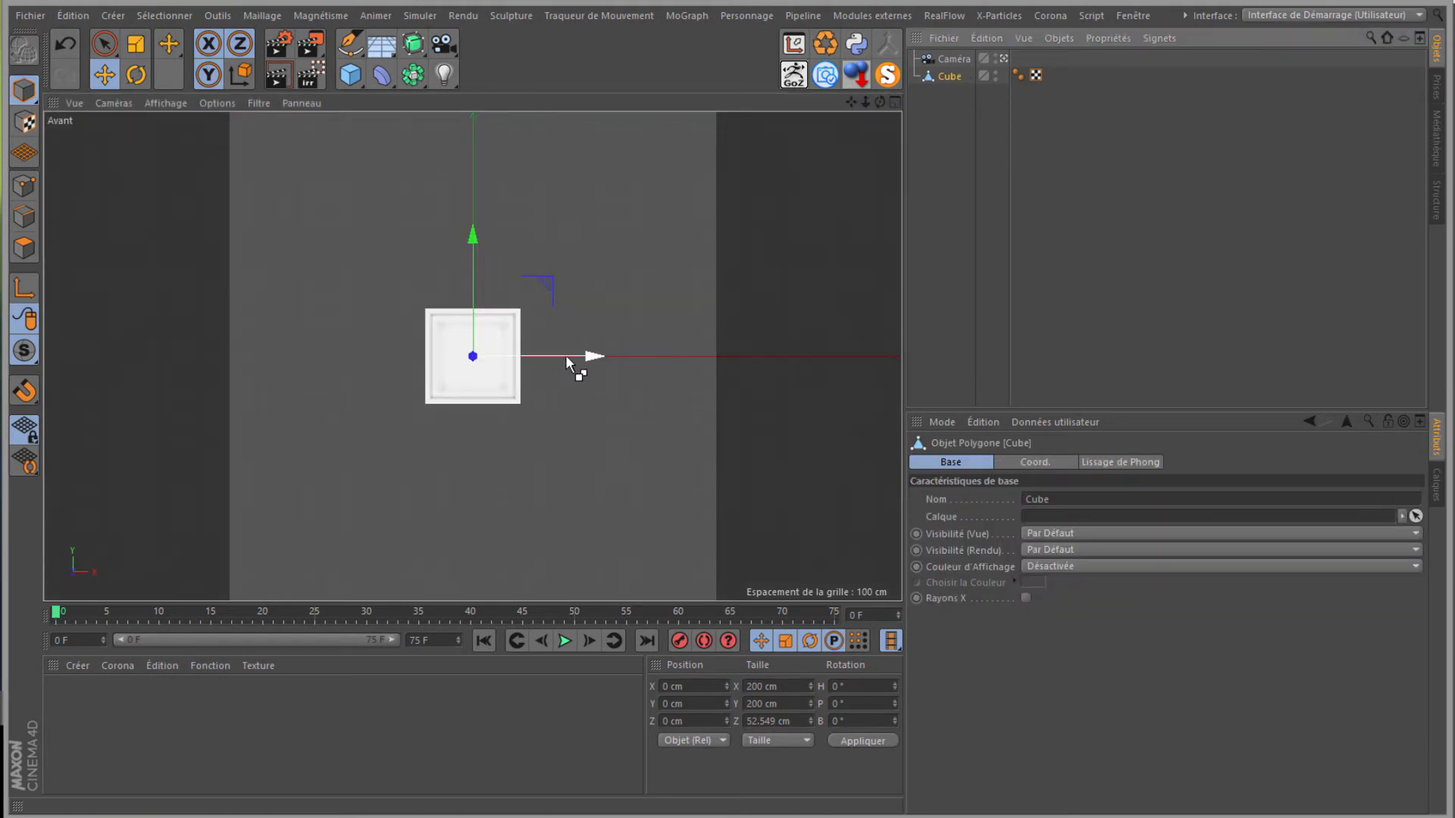
pyautogui.keyDown('ctrl'); pyautogui.moveTo(580, 360); pyautogui.dragTo(711, 371); pyautogui.keyUp('ctrl')
pyautogui.keyDown('ctrl'); pyautogui.moveTo(599, 229); pyautogui.dragTo(594, 121); pyautogui.keyUp('ctrl')
# Step: Stretch the upper frame to about 470 cm wide and move it to X about -156 cm
pyautogui.press('t')
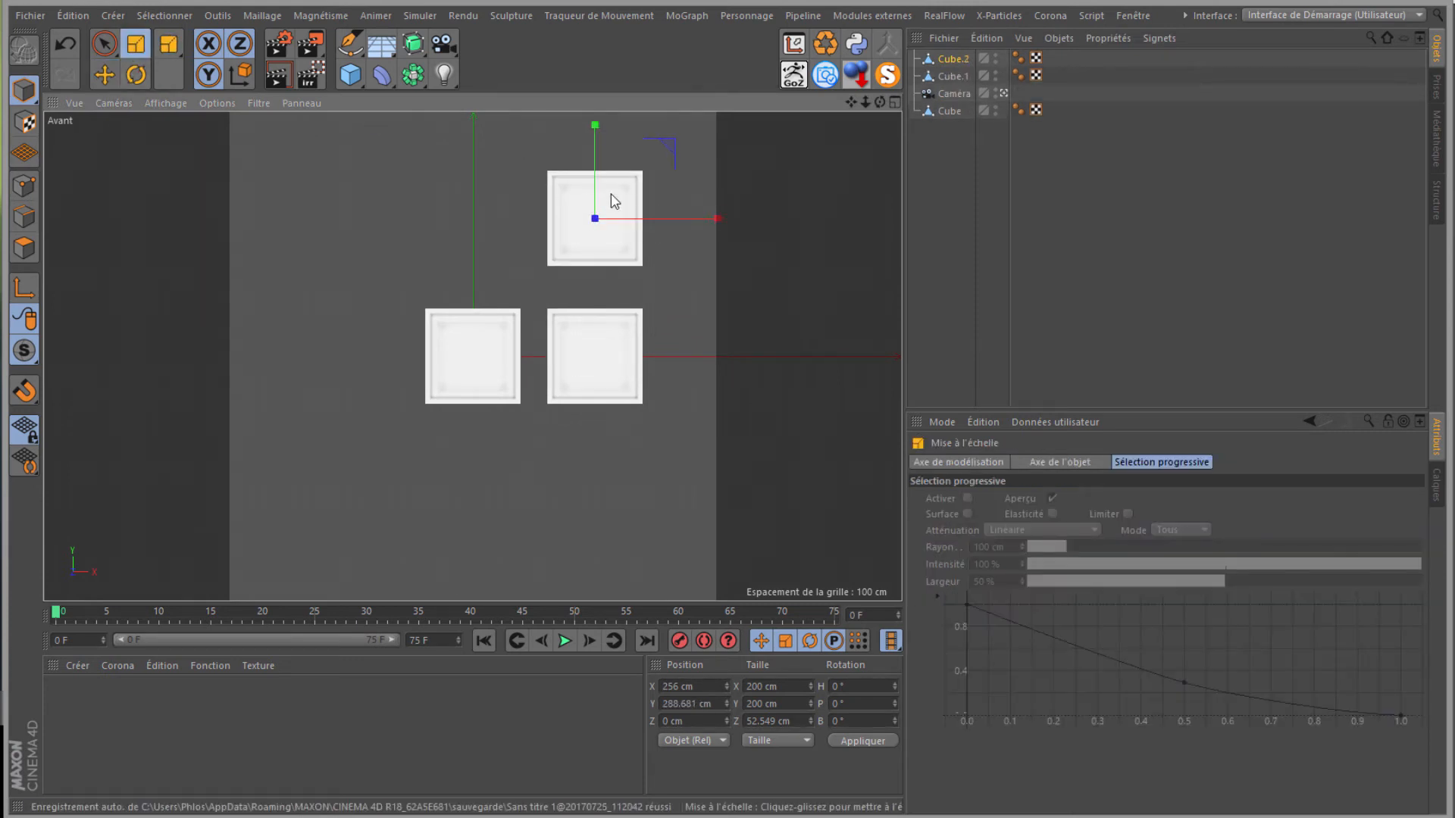
pyautogui.moveTo(718, 219); pyautogui.dragTo(900, 222)
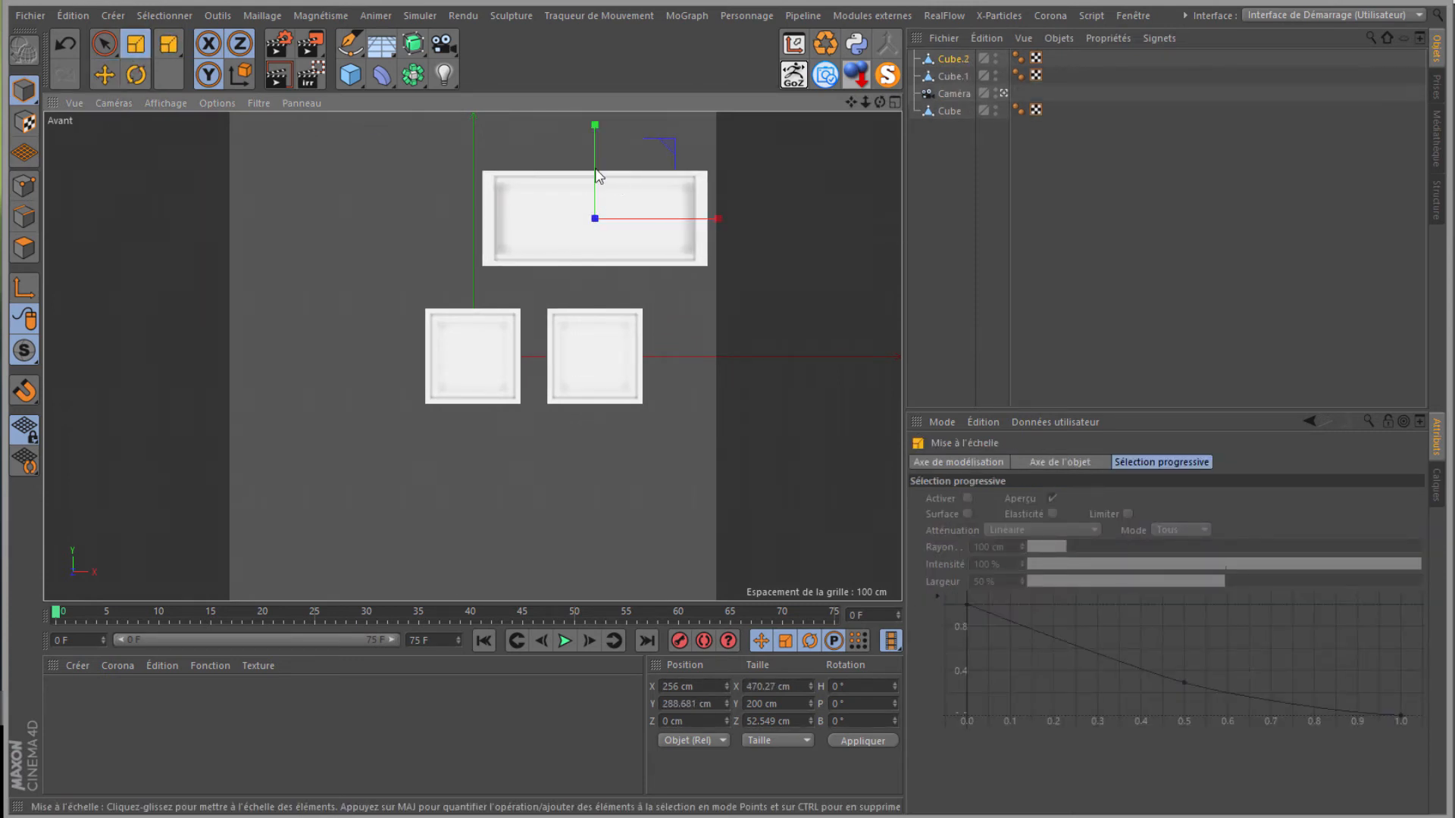
pyautogui.click(104, 77)
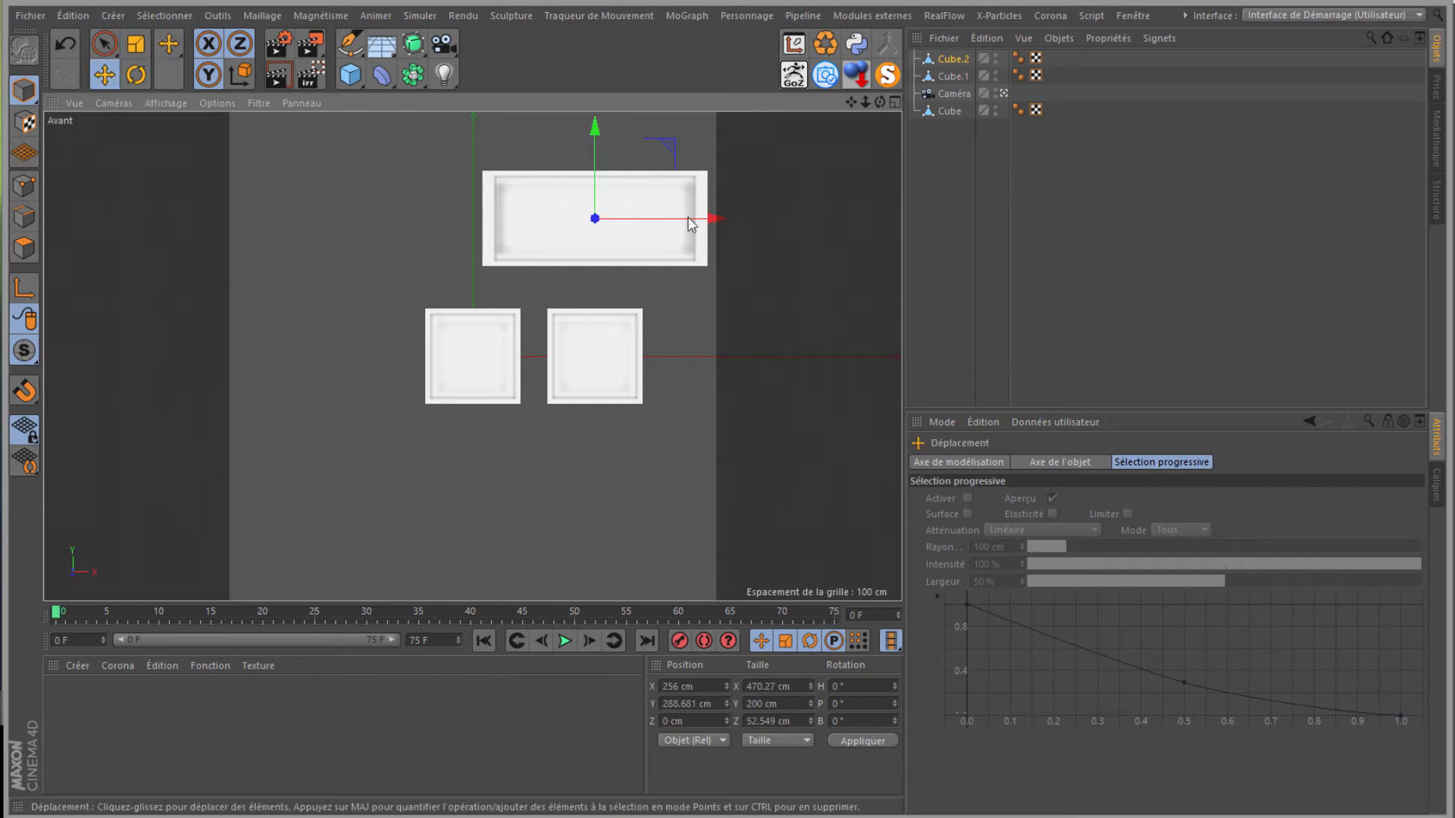
pyautogui.moveTo(627, 224); pyautogui.dragTo(497, 234)
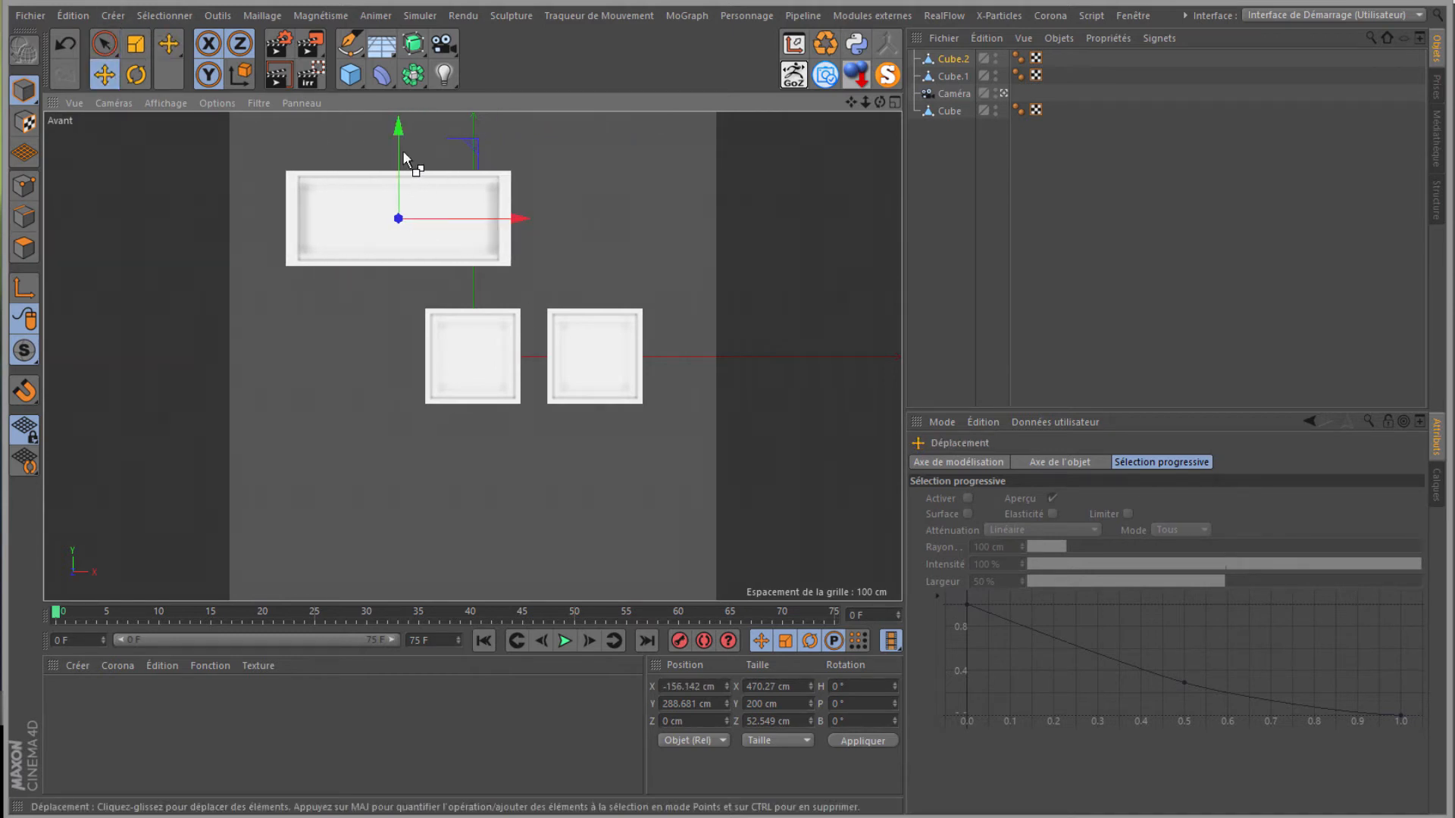
# Step: Copy the wide frame down to Y about -347 cm and shift the copy to X about 212 cm
pyautogui.keyDown('ctrl'); pyautogui.moveTo(402, 150); pyautogui.dragTo(425, 453); pyautogui.keyUp('ctrl')
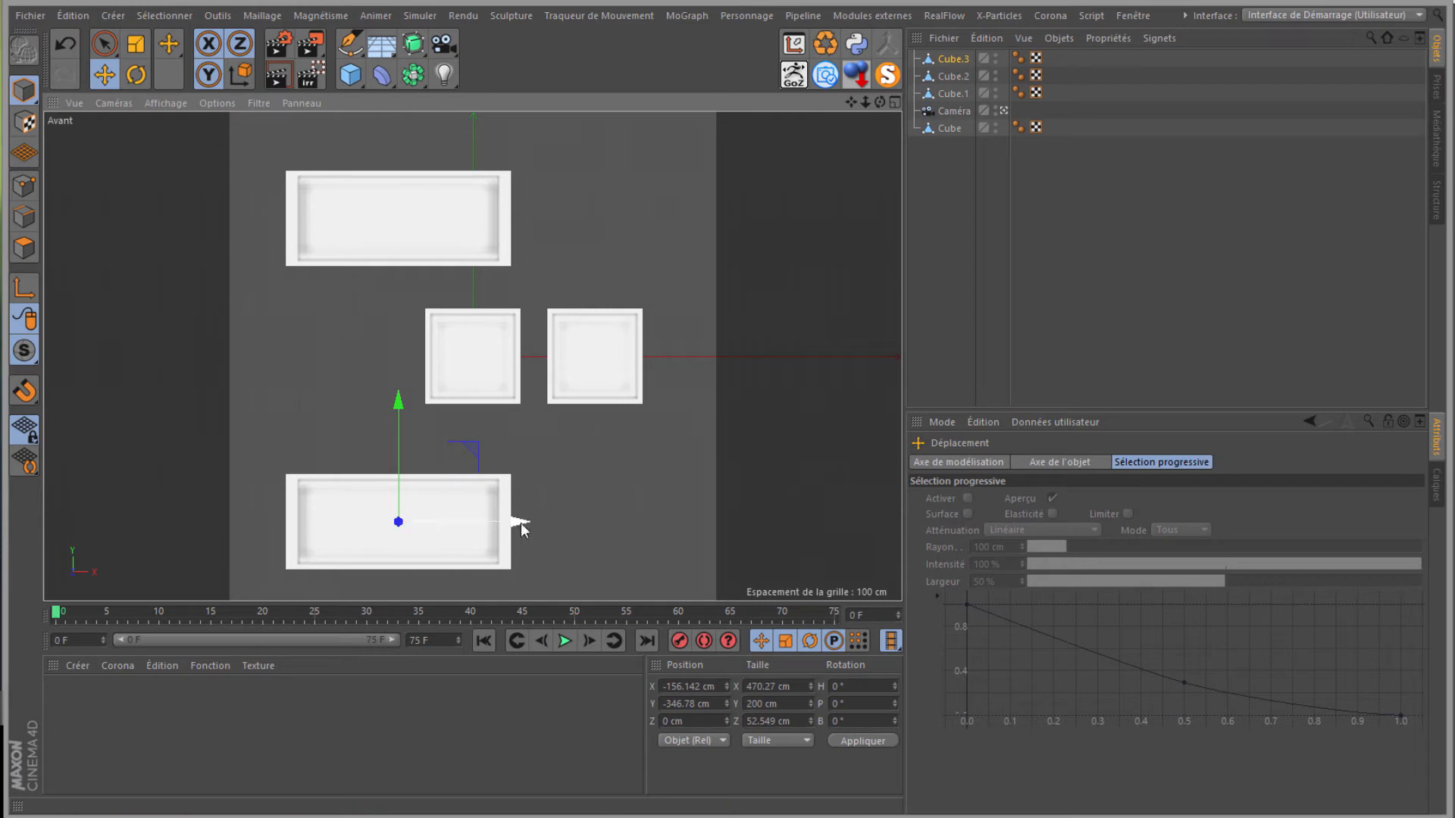
pyautogui.moveTo(521, 523); pyautogui.dragTo(696, 523)
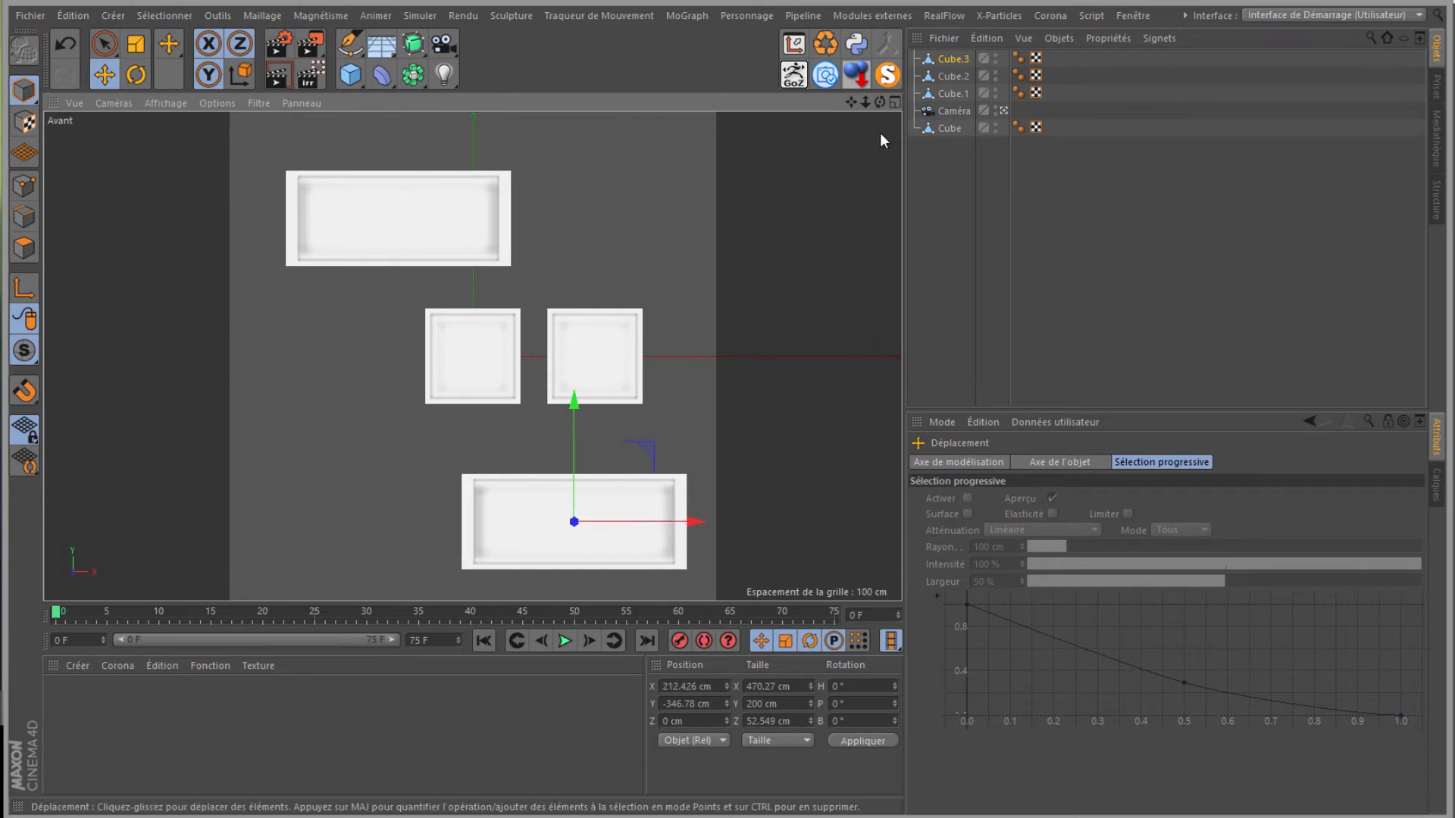
# Step: Duplicate the square frame Cube.1 in place, and place another copy at X about -361 cm, Y about -312 cm
pyautogui.click(944, 94)
pyautogui.keyDown('ctrl'); pyautogui.moveTo(944, 93); pyautogui.dragTo(948, 147); pyautogui.keyUp('ctrl')
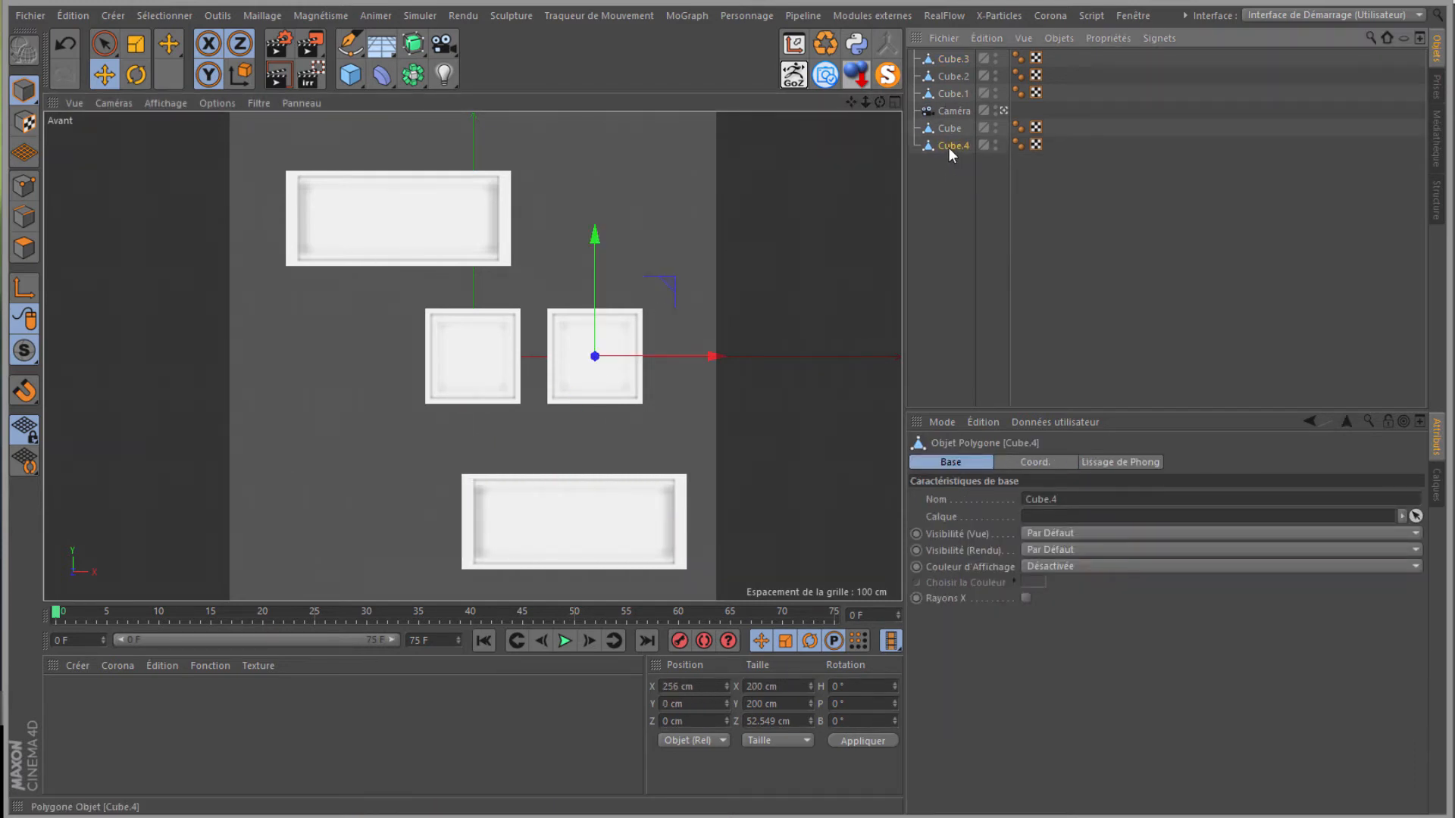
pyautogui.keyDown('ctrl'); pyautogui.moveTo(712, 356); pyautogui.dragTo(412, 424); pyautogui.keyUp('ctrl')
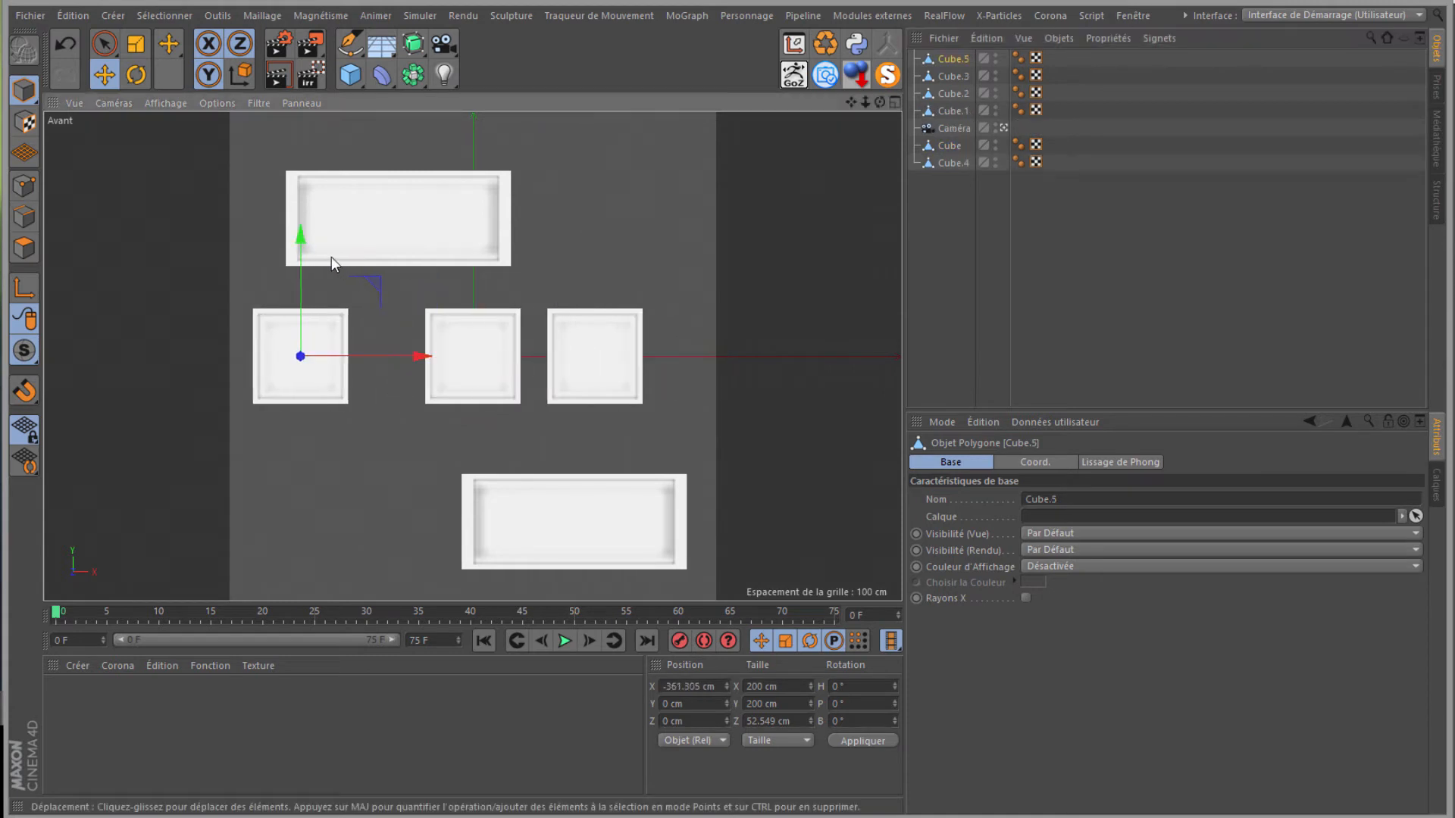
pyautogui.moveTo(300, 258); pyautogui.dragTo(327, 407)
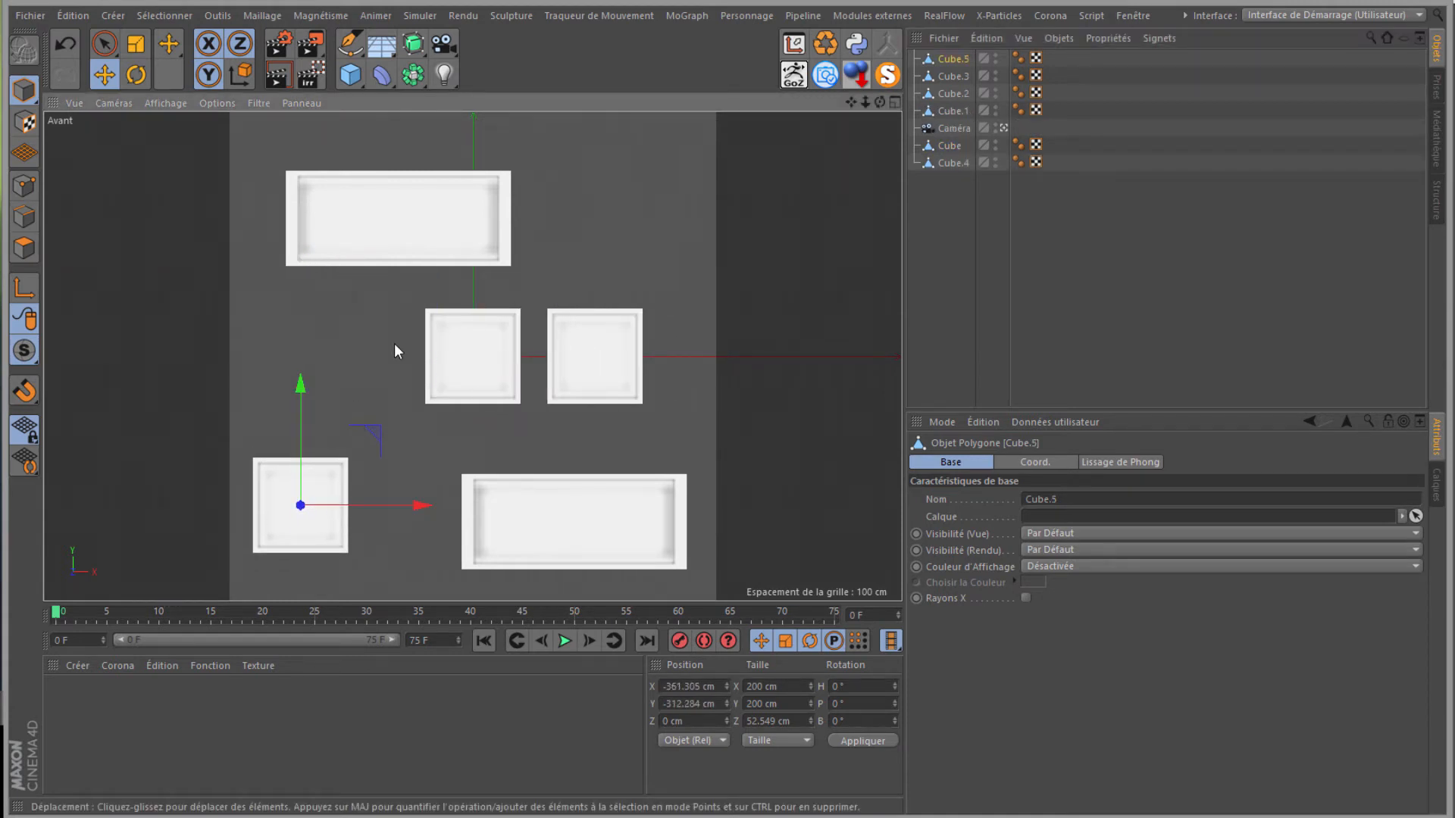
# Step: Put the camera first in the object hierarchy and group all the cubes under a null named "Premier plan"
pyautogui.moveTo(952, 127); pyautogui.dragTo(957, 60)
pyautogui.click(952, 77)
pyautogui.keyDown('shift'); pyautogui.click(958, 165); pyautogui.keyUp('shift')
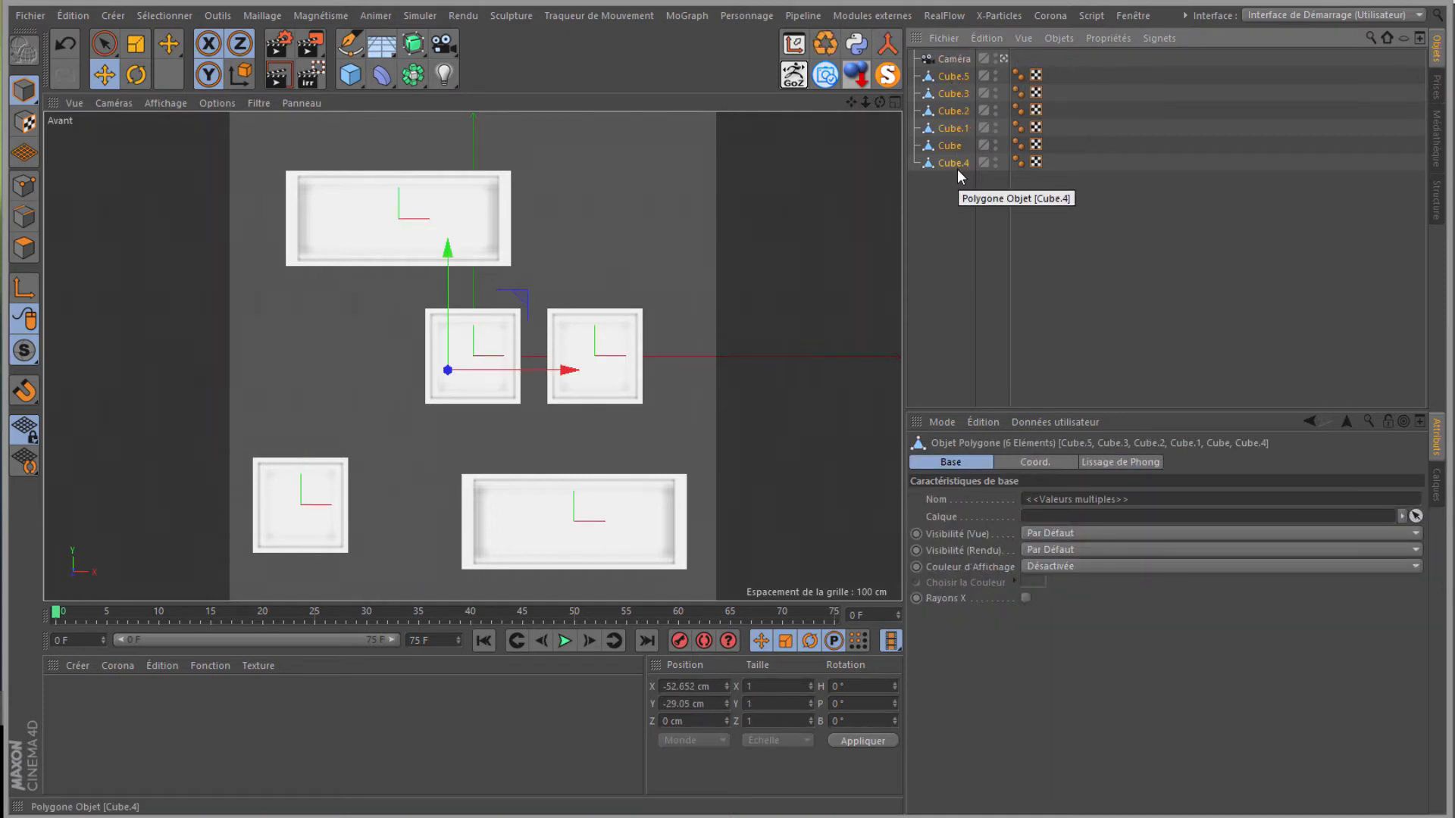
pyautogui.hotkey('alt', 'g')
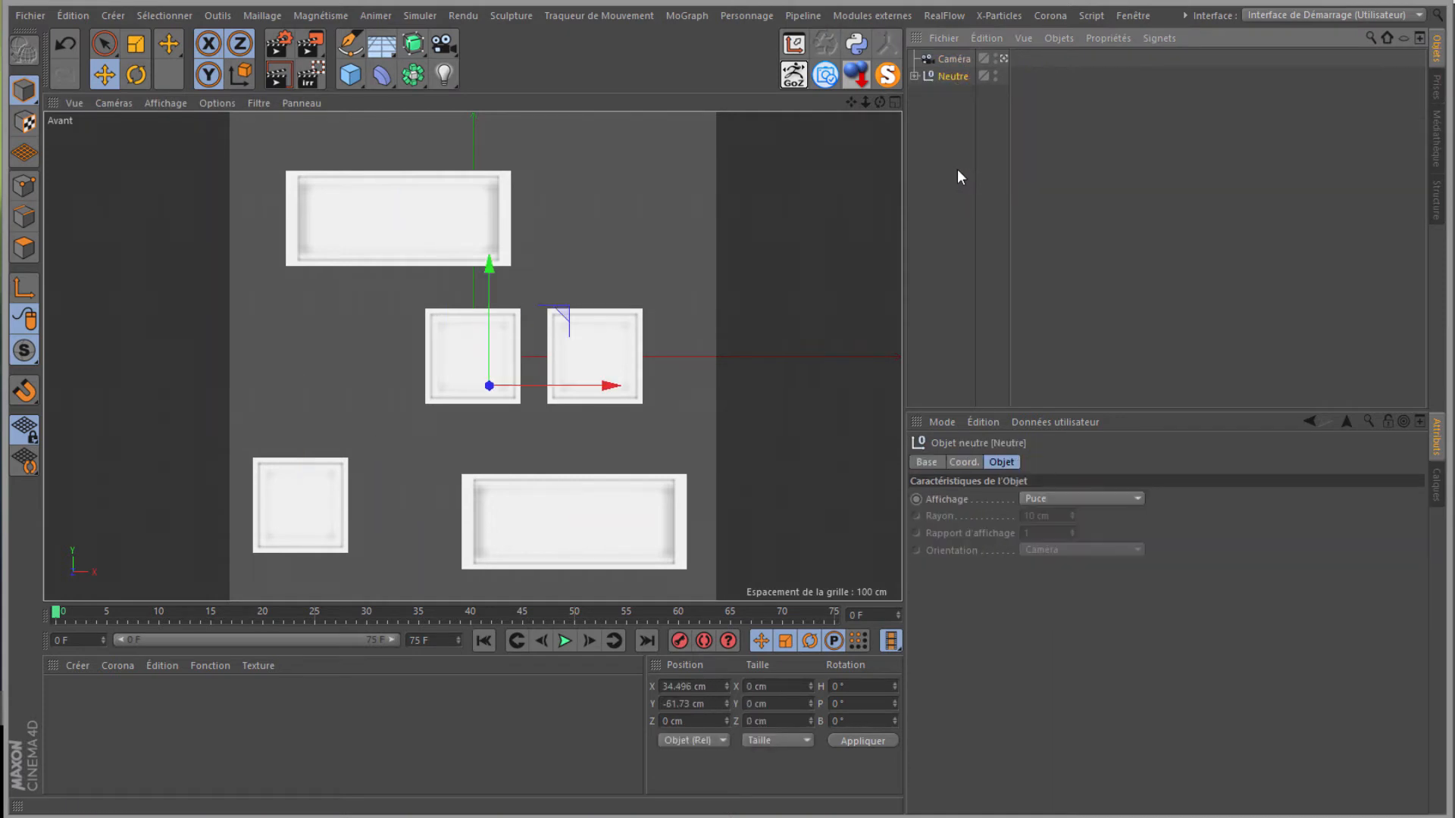
pyautogui.doubleClick(953, 76)
pyautogui.write('F')
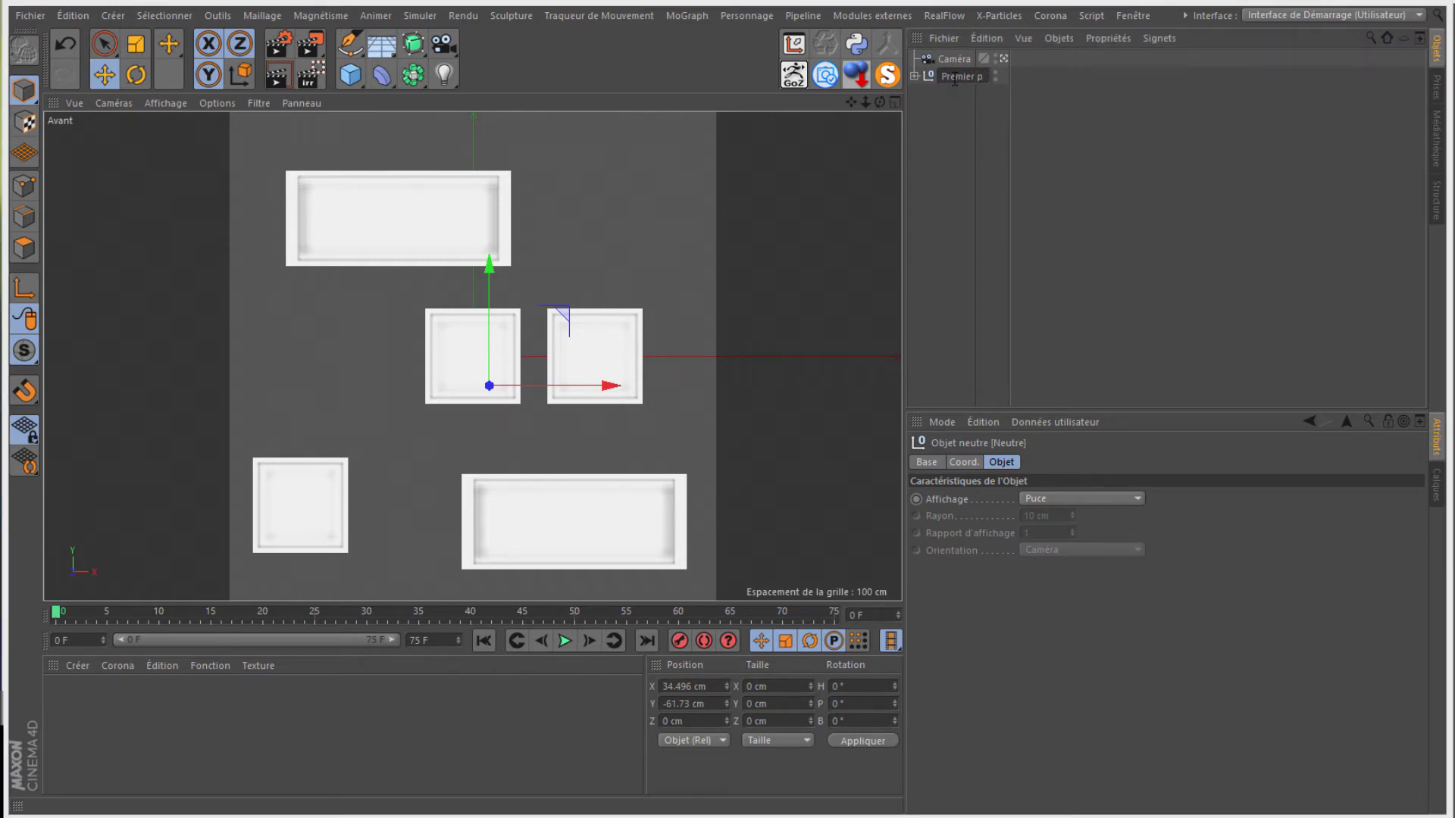
pyautogui.write('remier plan')
pyautogui.press('Return')
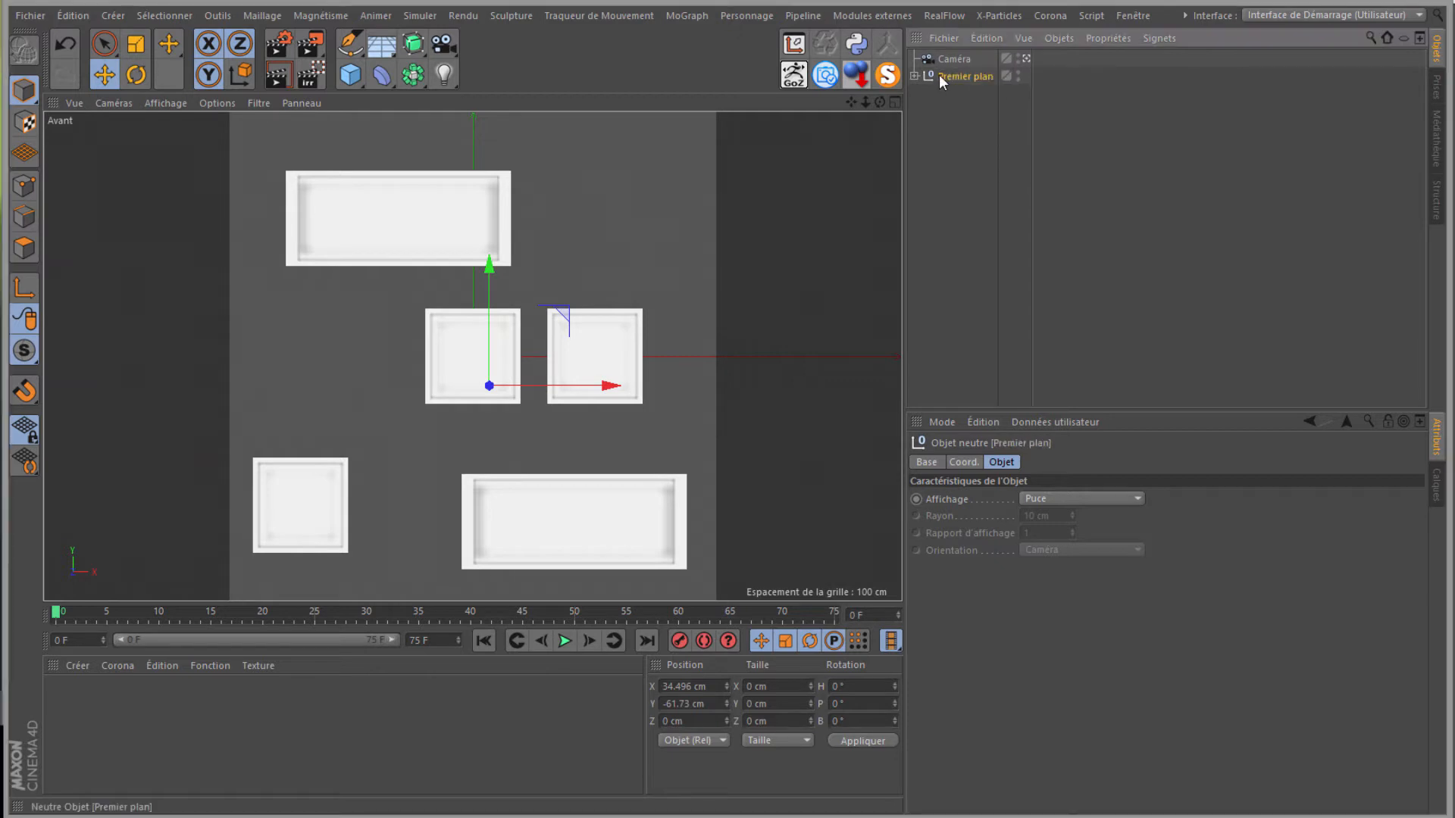
# Step: Duplicate the "Premier plan" group and rename the copy "Second plan"
pyautogui.keyDown('ctrl'); pyautogui.moveTo(940, 74); pyautogui.dragTo(934, 101); pyautogui.keyUp('ctrl')
pyautogui.doubleClick(948, 93)
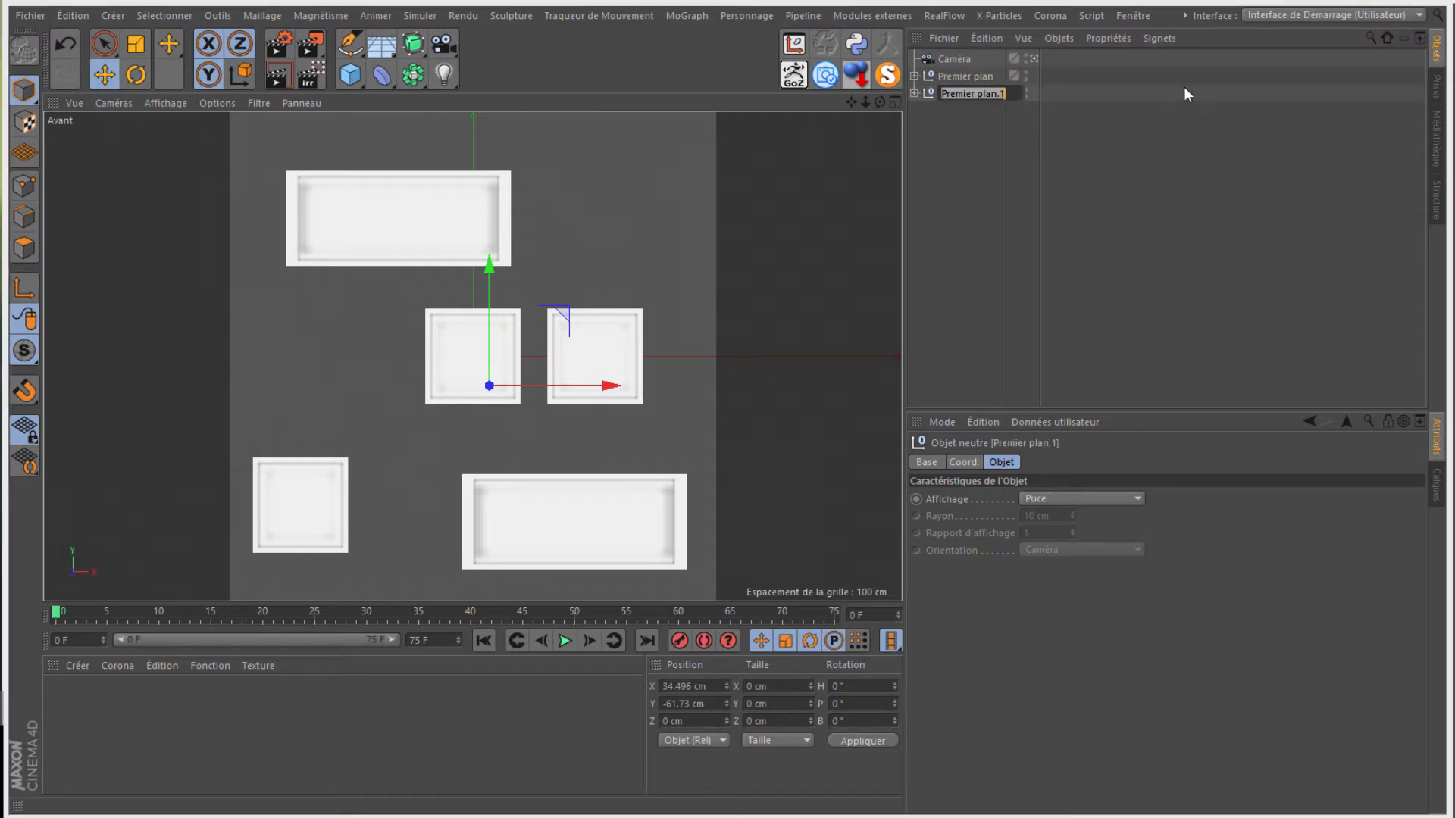
pyautogui.doubleClick(963, 94)
pyautogui.write('Second plan')
pyautogui.press('Return')
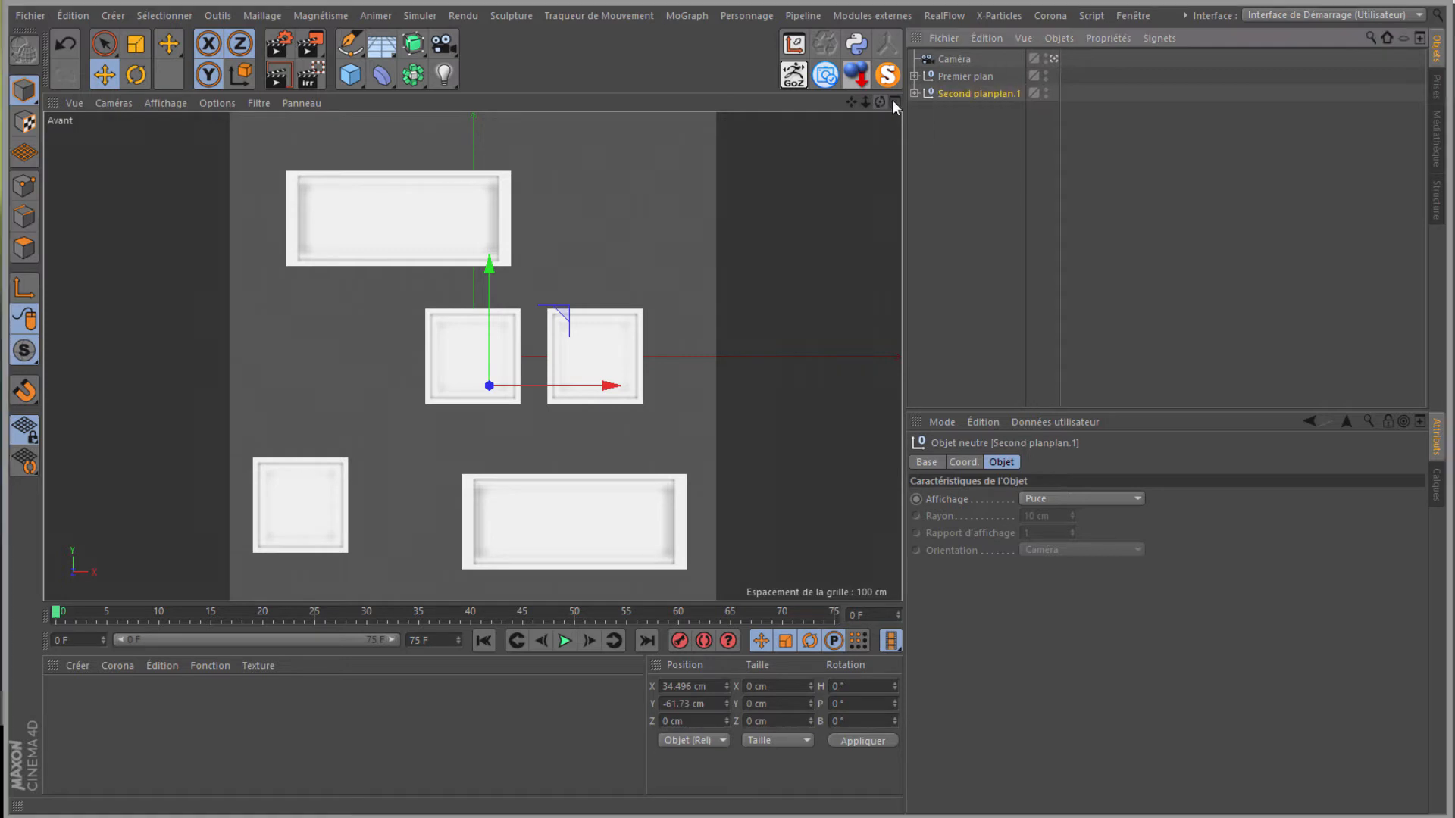
pyautogui.doubleClick(979, 91)
pyautogui.moveTo(995, 93); pyautogui.dragTo(1100, 98)
pyautogui.press('BackSpace')
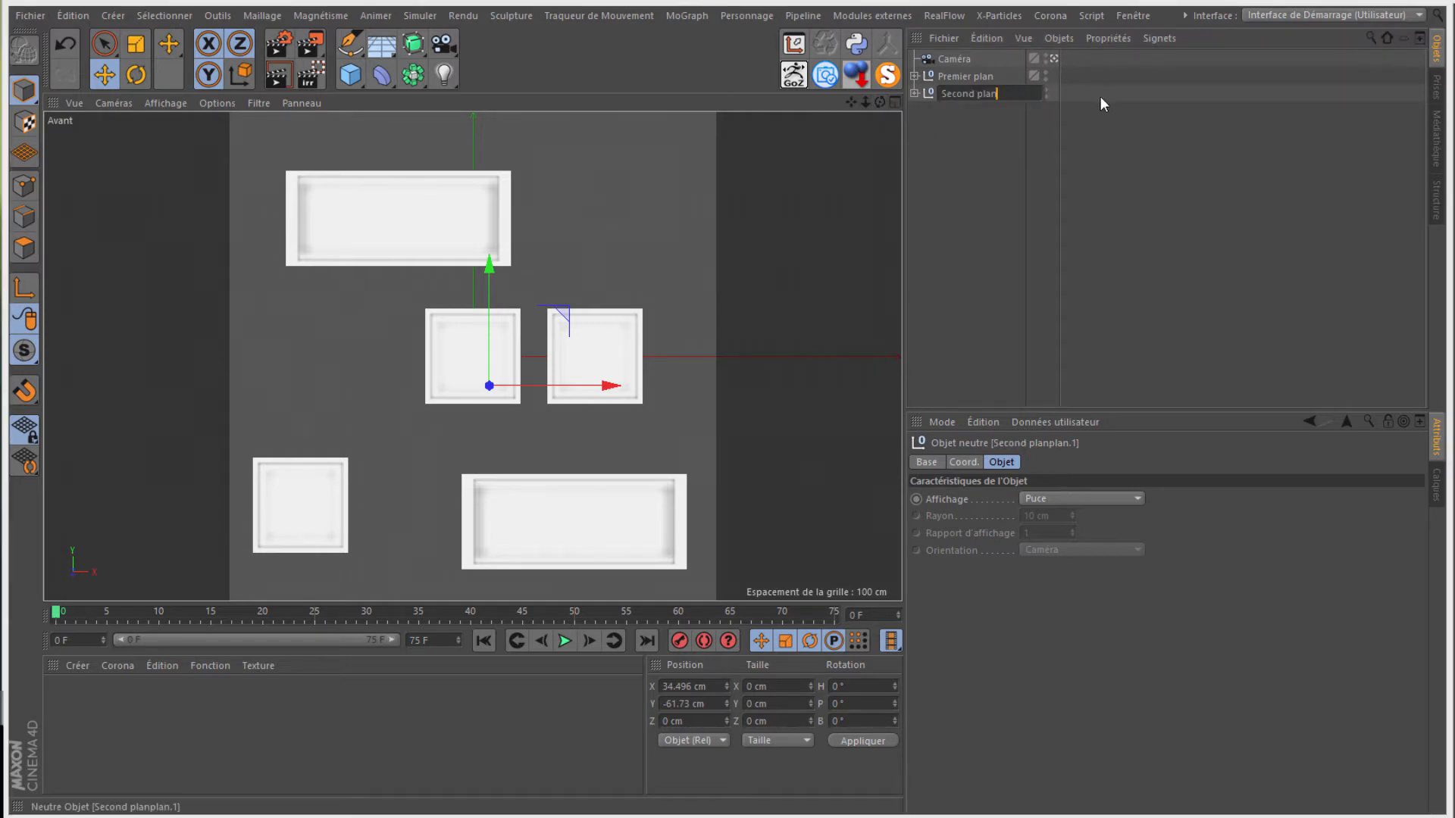
pyautogui.press('Return')
# Step: In the perspective view, rotate the "Second plan" group to a bank angle of -90°
pyautogui.click(114, 103)
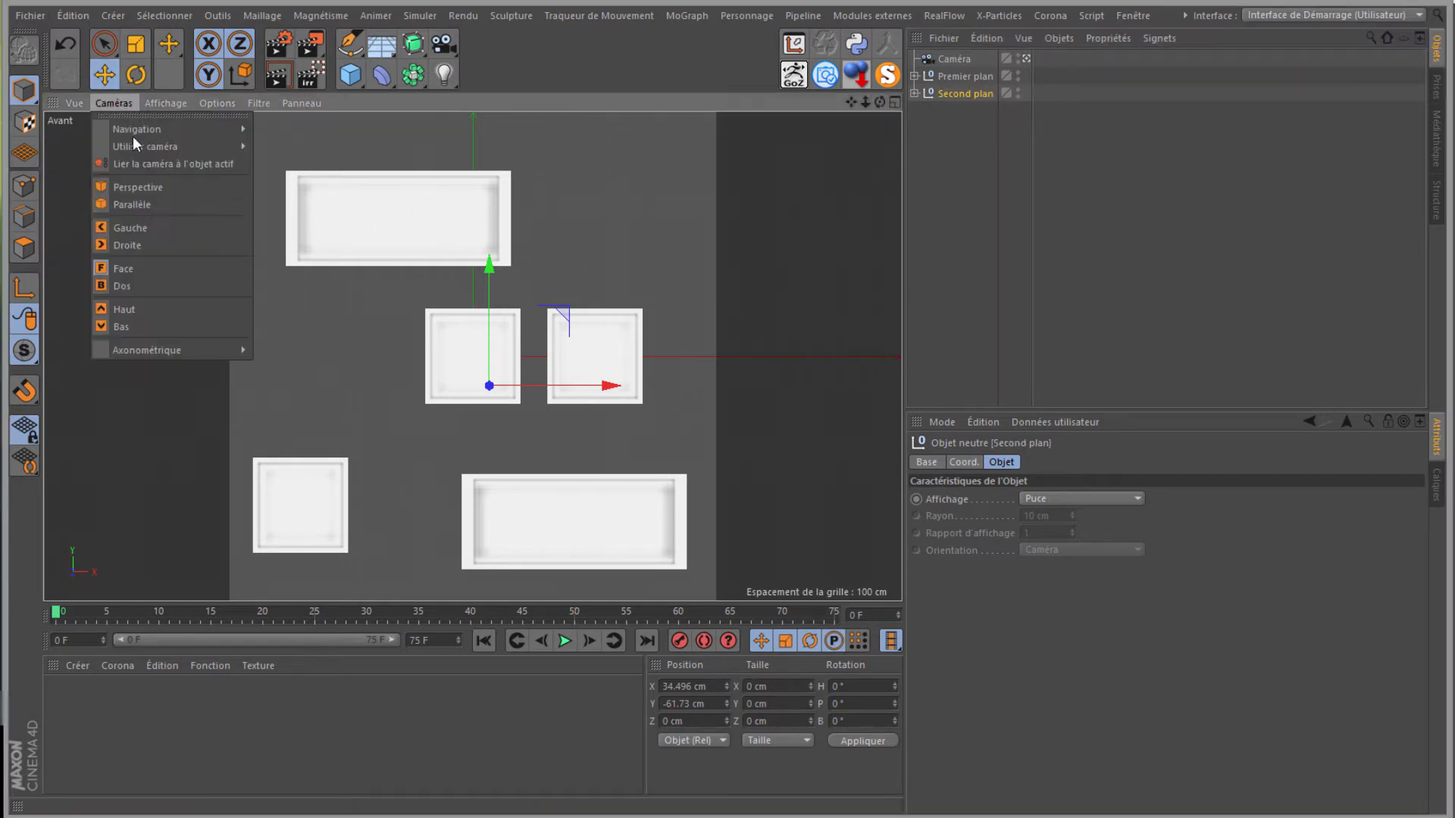
pyautogui.click(157, 187)
pyautogui.scroll(-5, 333, 260)
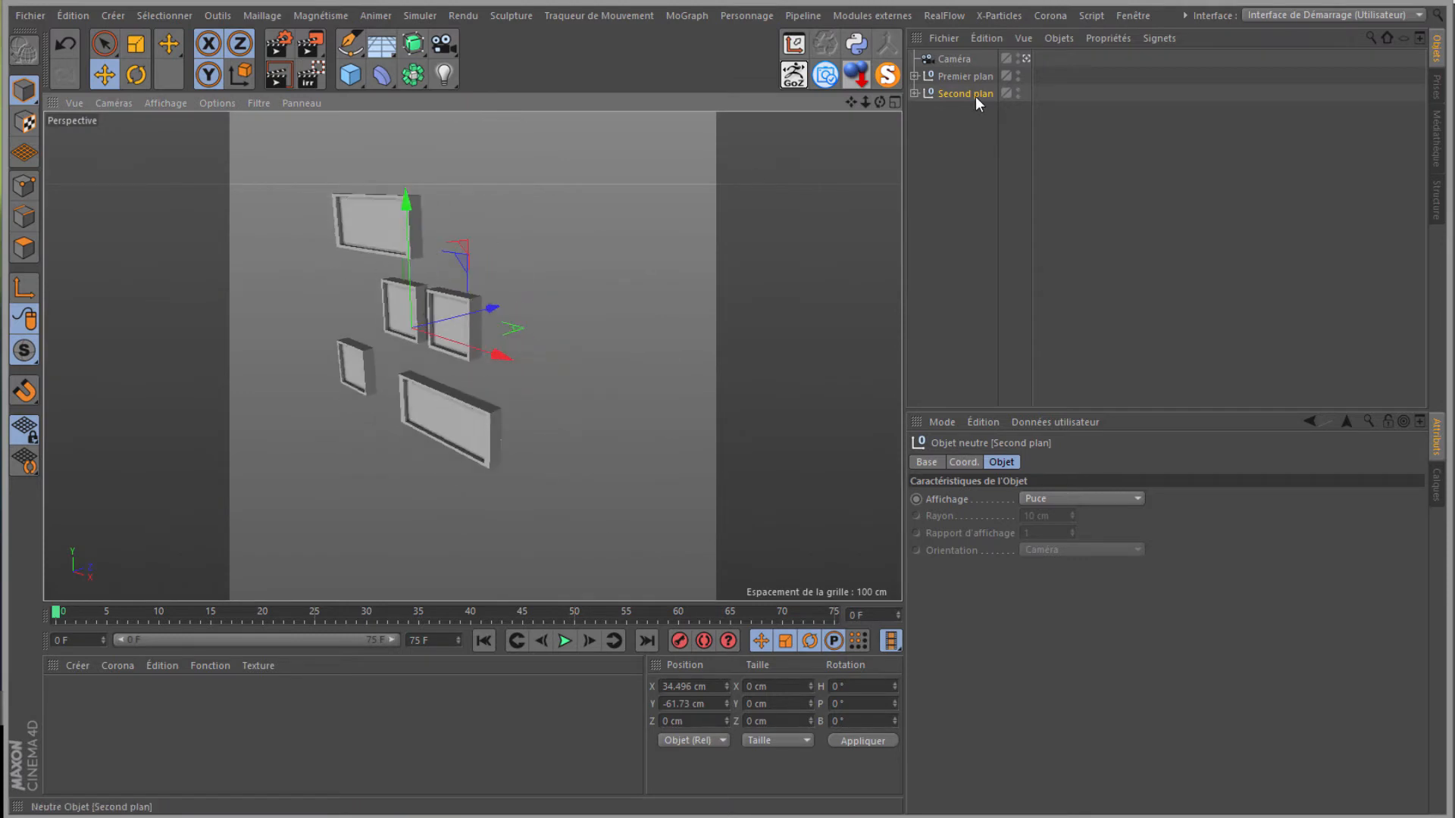
pyautogui.click(135, 74)
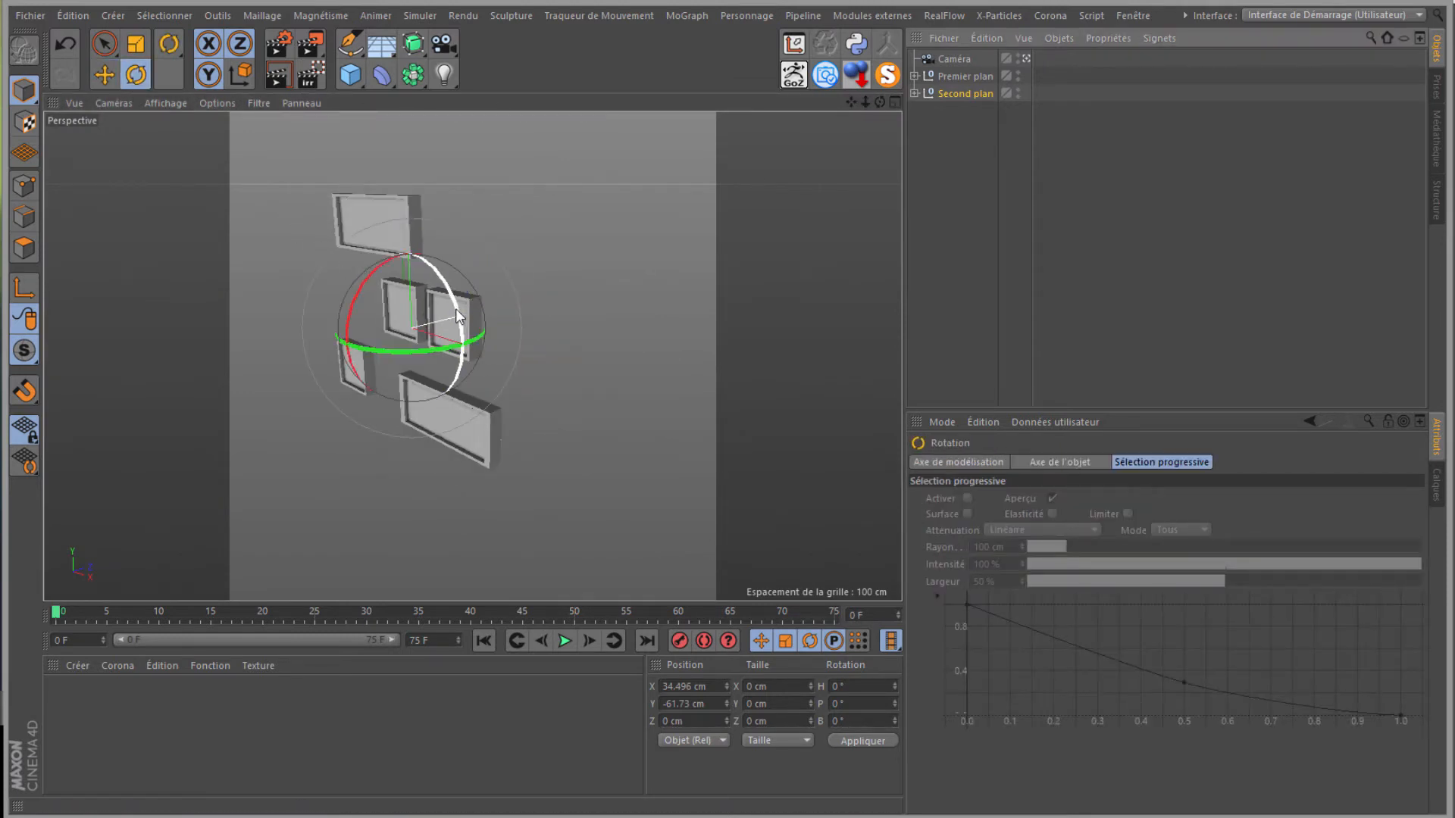
pyautogui.moveTo(416, 232); pyautogui.dragTo(376, 194)
# Step: Move the "Second plan" group back behind the first frames to Z about 118 cm
pyautogui.click(112, 78)
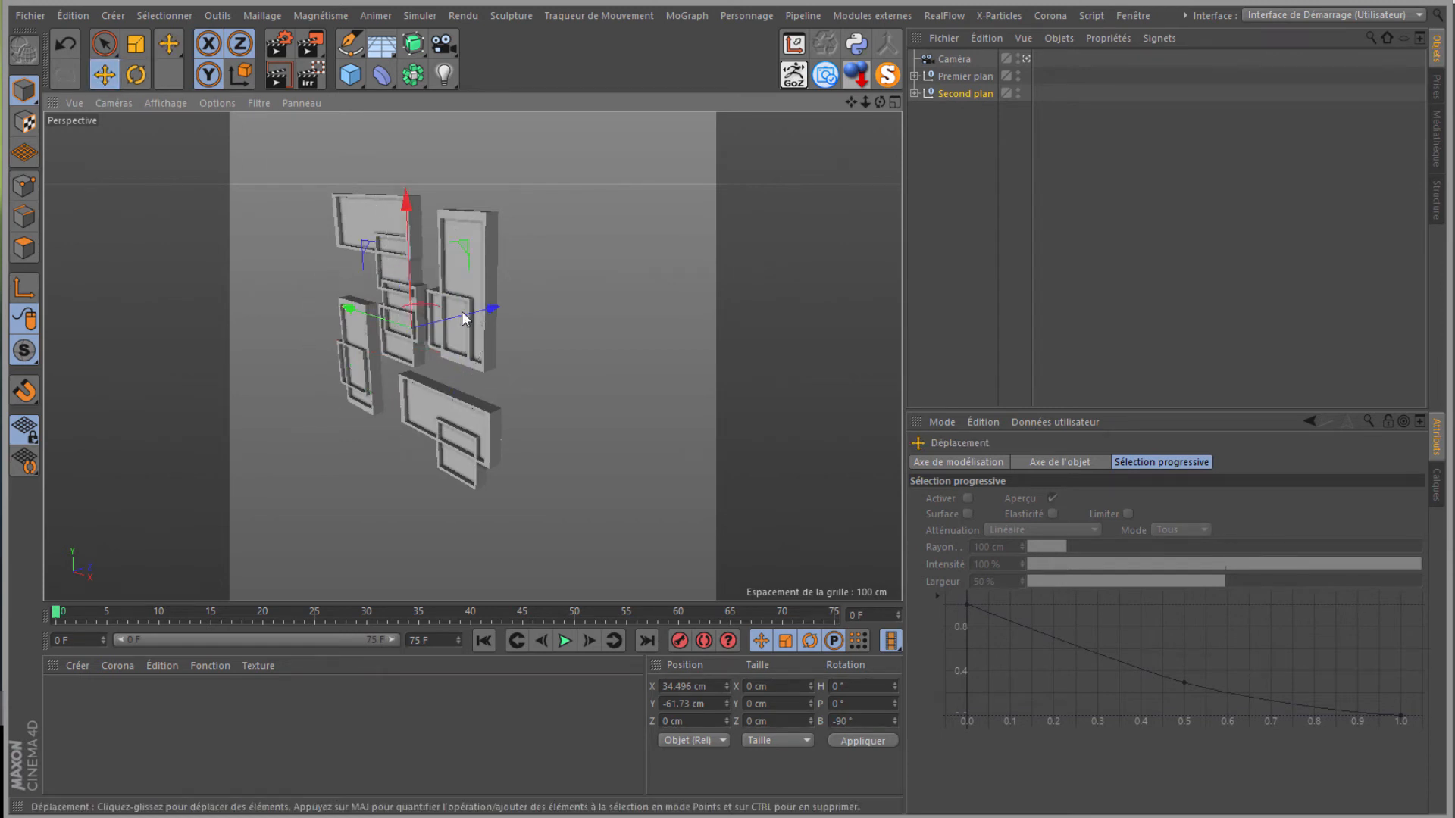
pyautogui.moveTo(466, 309); pyautogui.dragTo(501, 307)
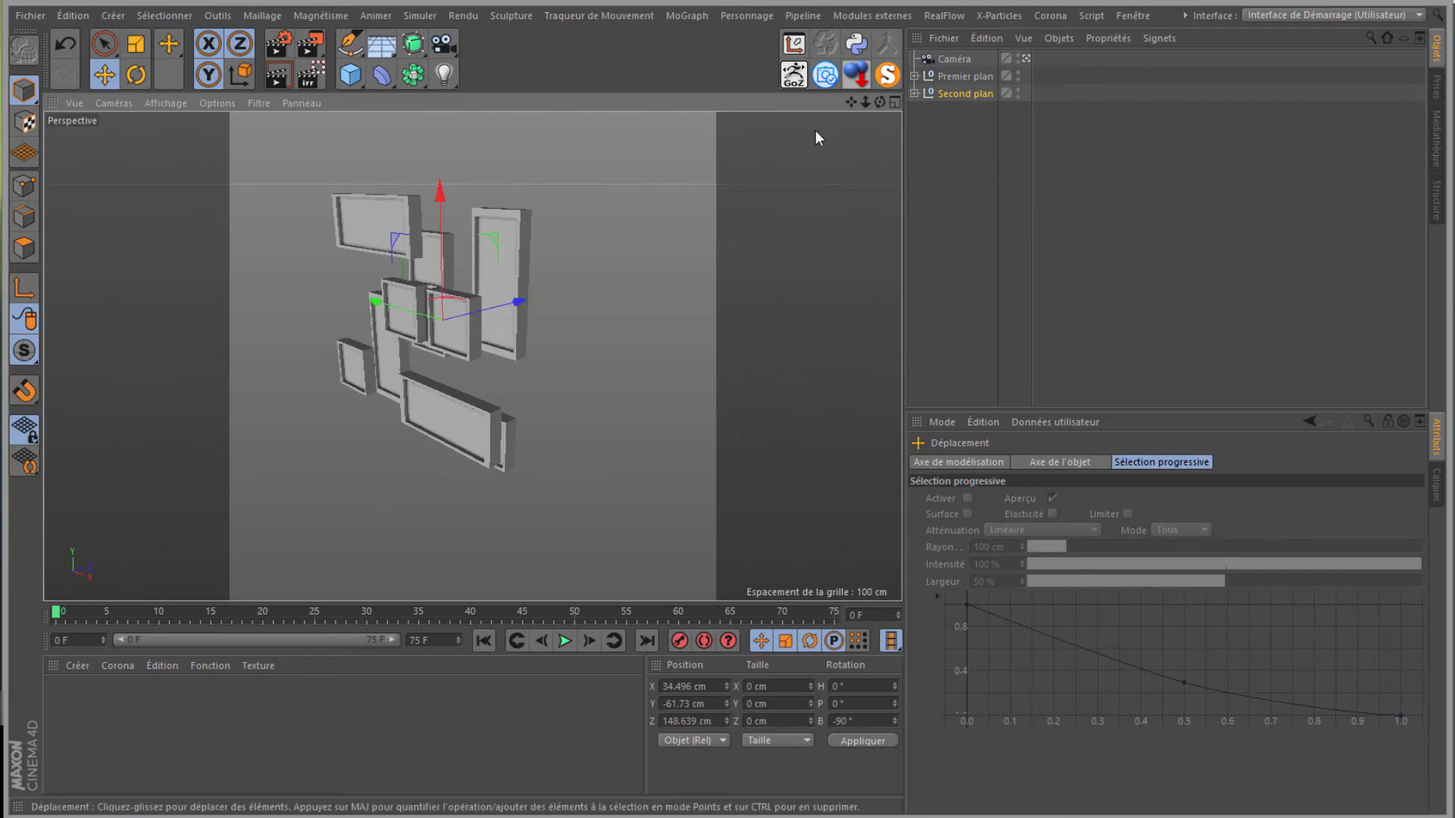
pyautogui.moveTo(879, 101); pyautogui.dragTo(732, 384)
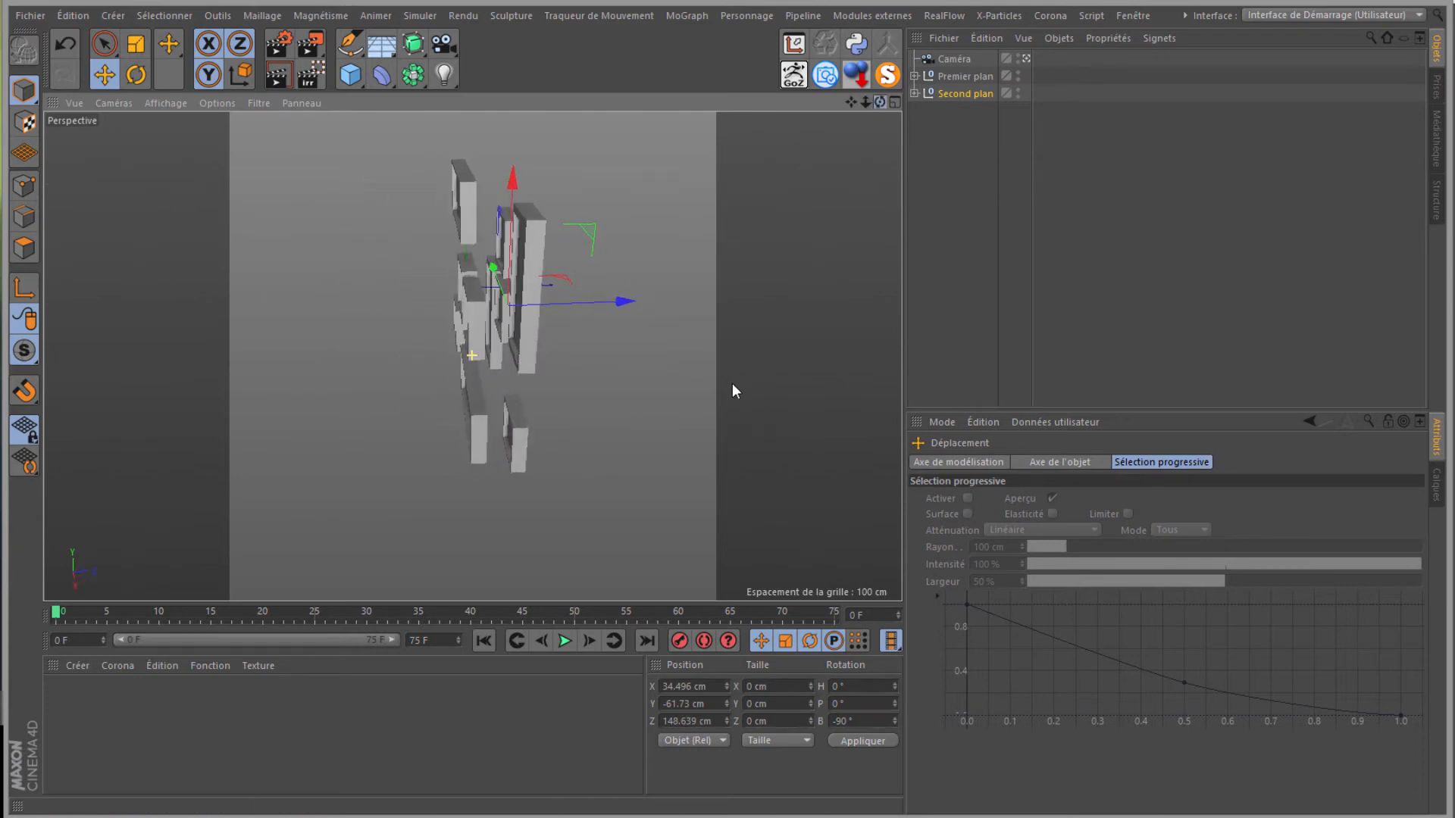
pyautogui.moveTo(620, 305); pyautogui.dragTo(606, 302)
pyautogui.keyDown('alt'); pyautogui.moveTo(731, 385); pyautogui.dragTo(732, 385); pyautogui.keyUp('alt')
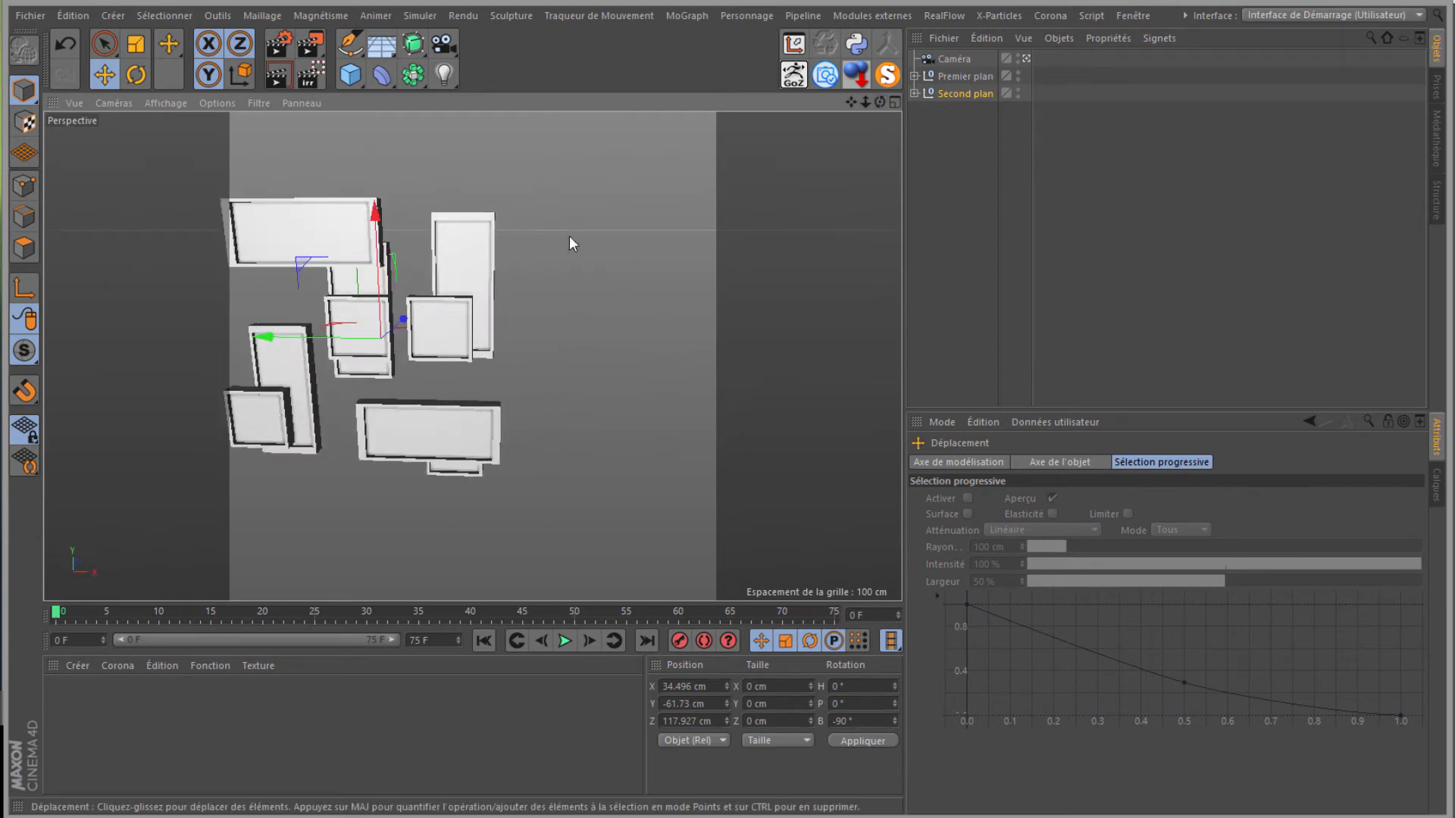
# Step: Switch to the front view and hide both the "Premier plan" and "Second plan" groups
pyautogui.click(118, 102)
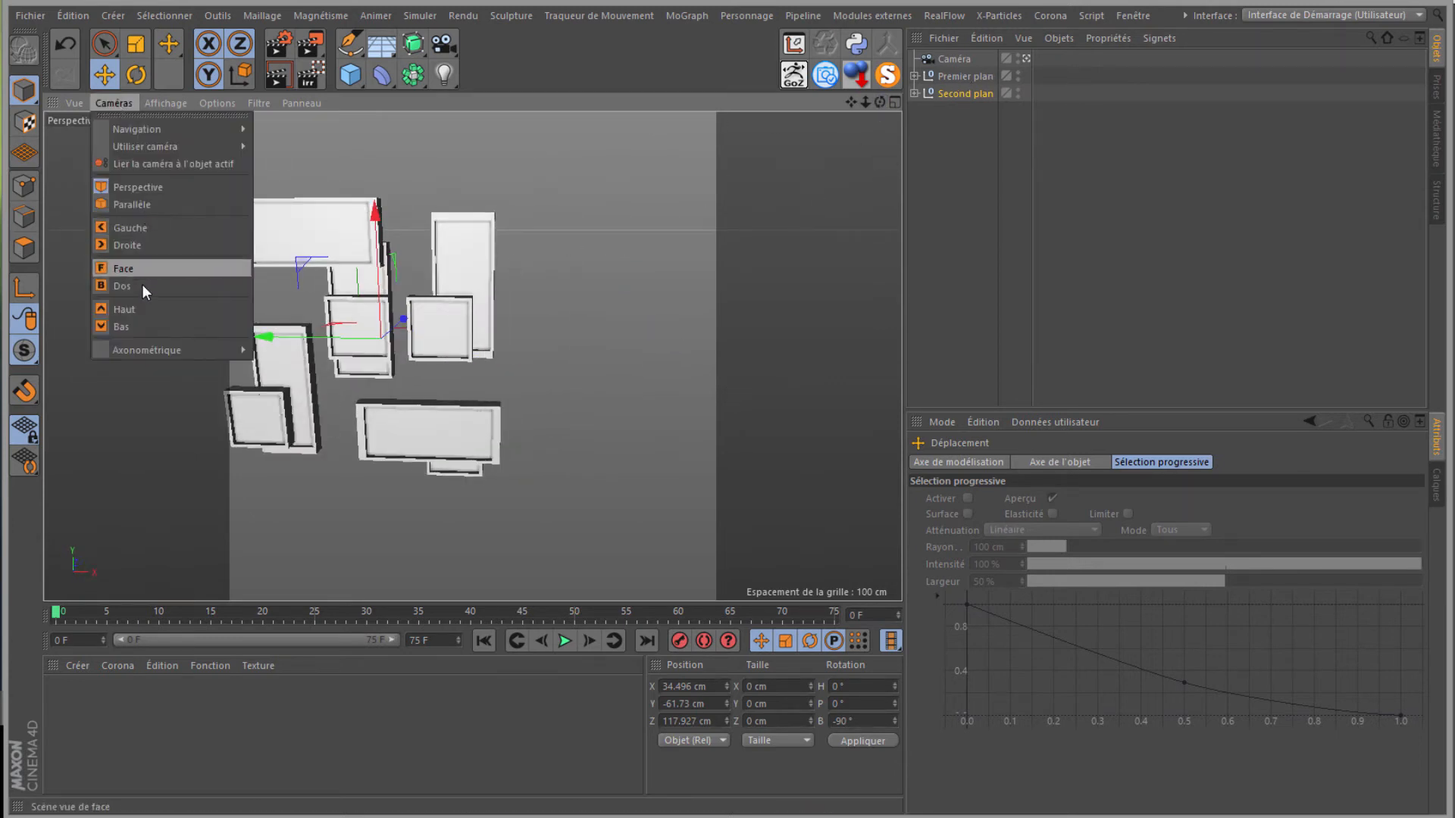
pyautogui.click(122, 268)
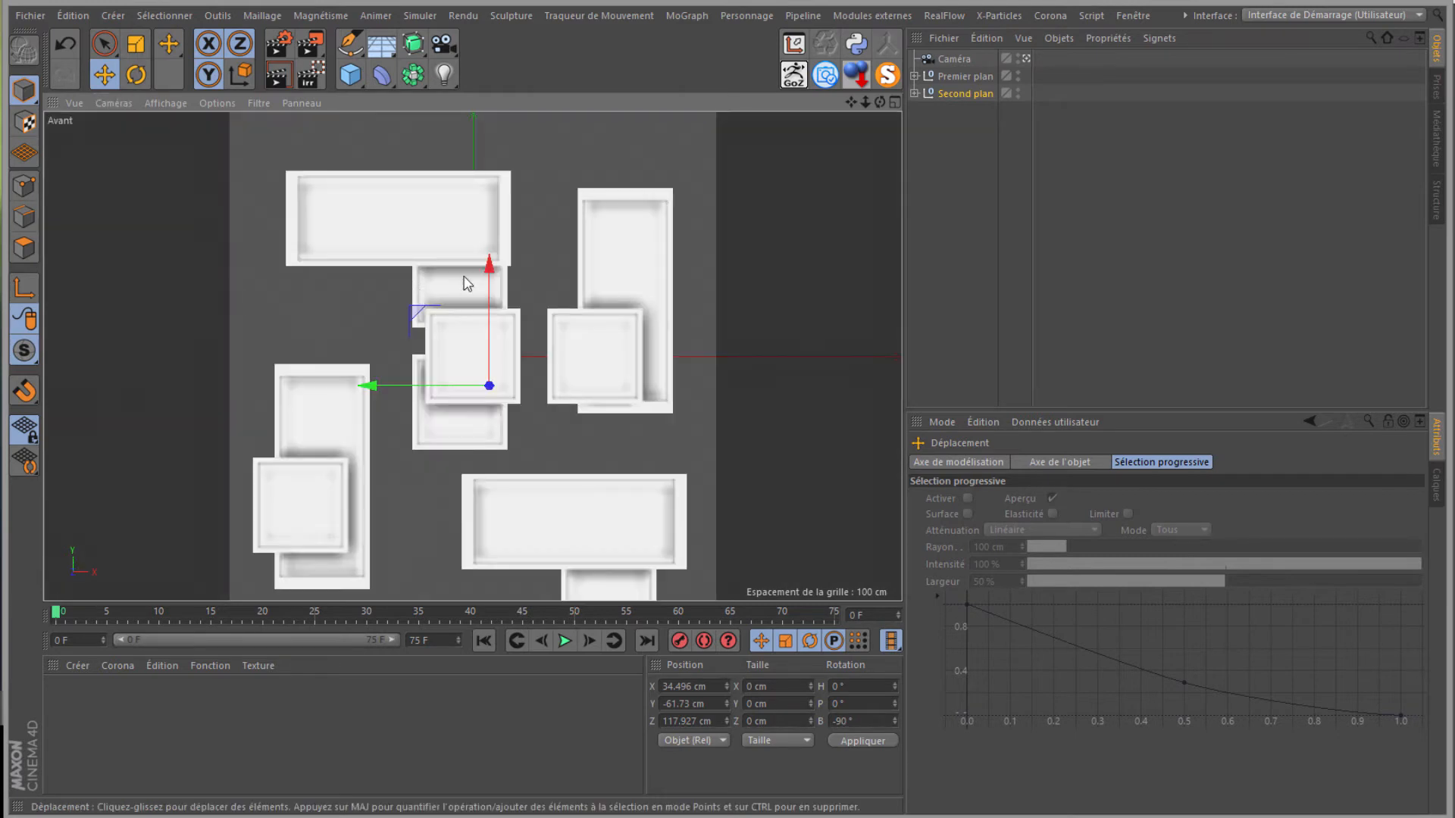
pyautogui.click(1018, 73)
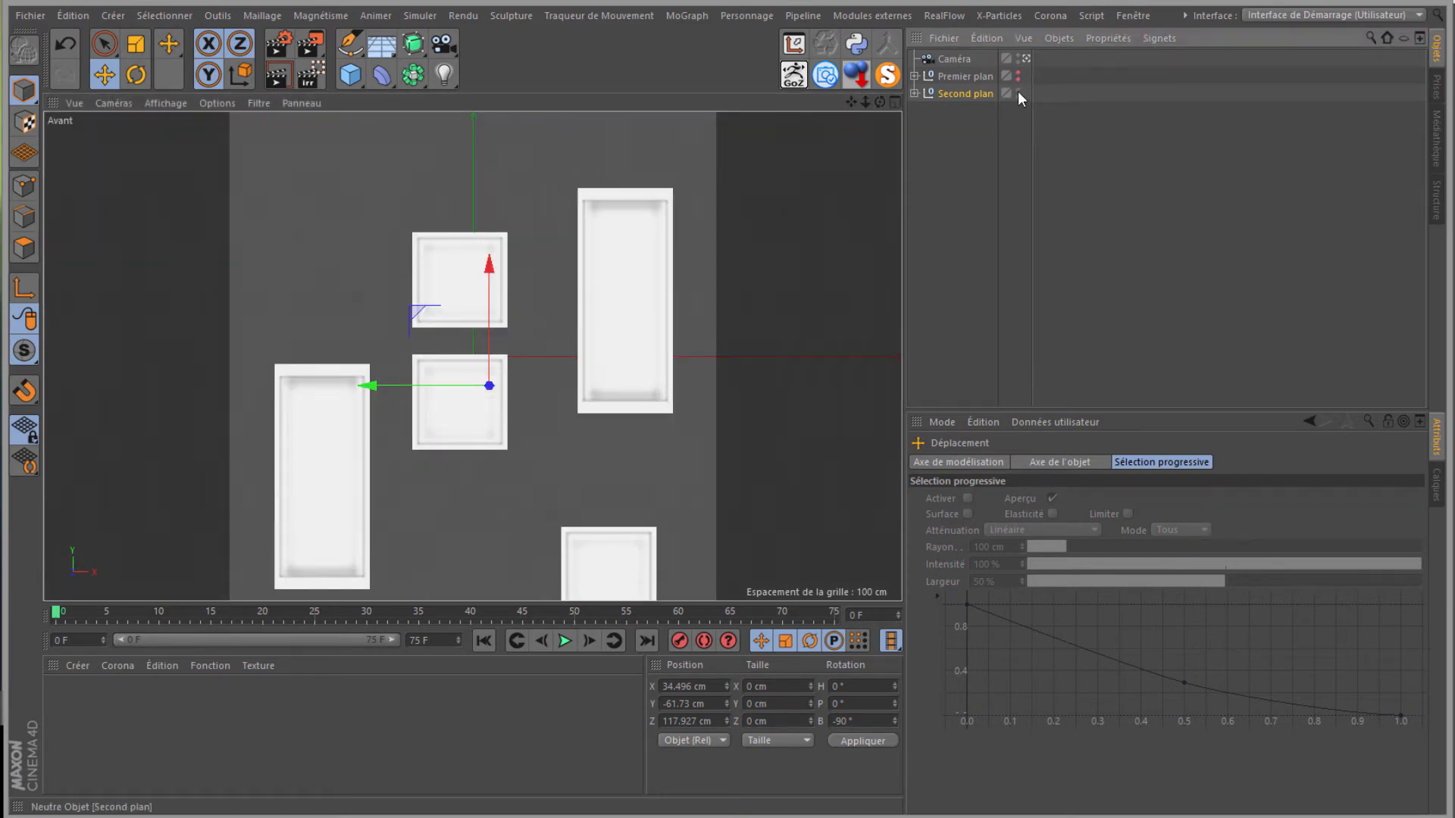
pyautogui.click(1017, 91)
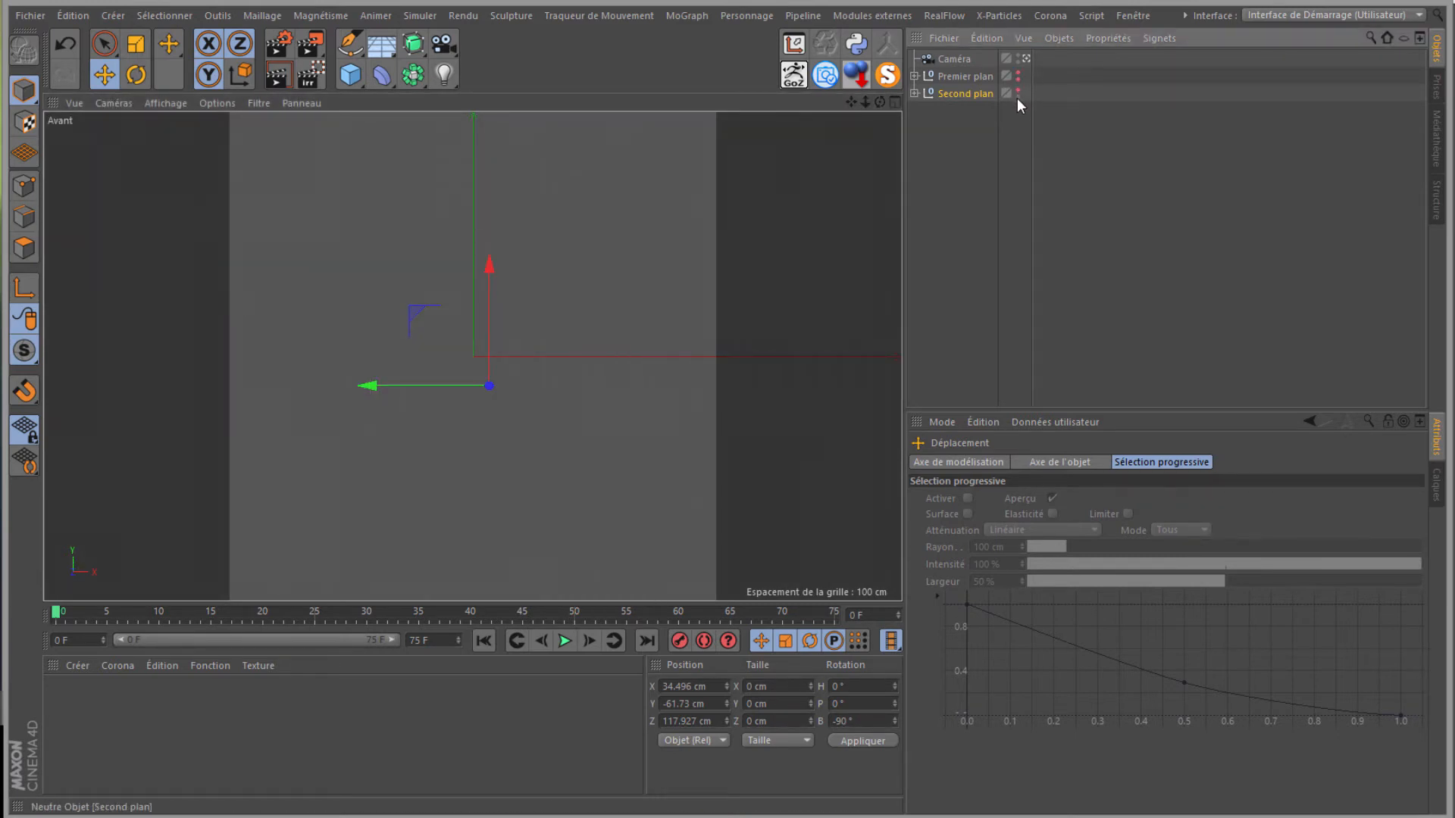
# Step: Display the grid in the front view and enable snapping
pyautogui.click(250, 102)
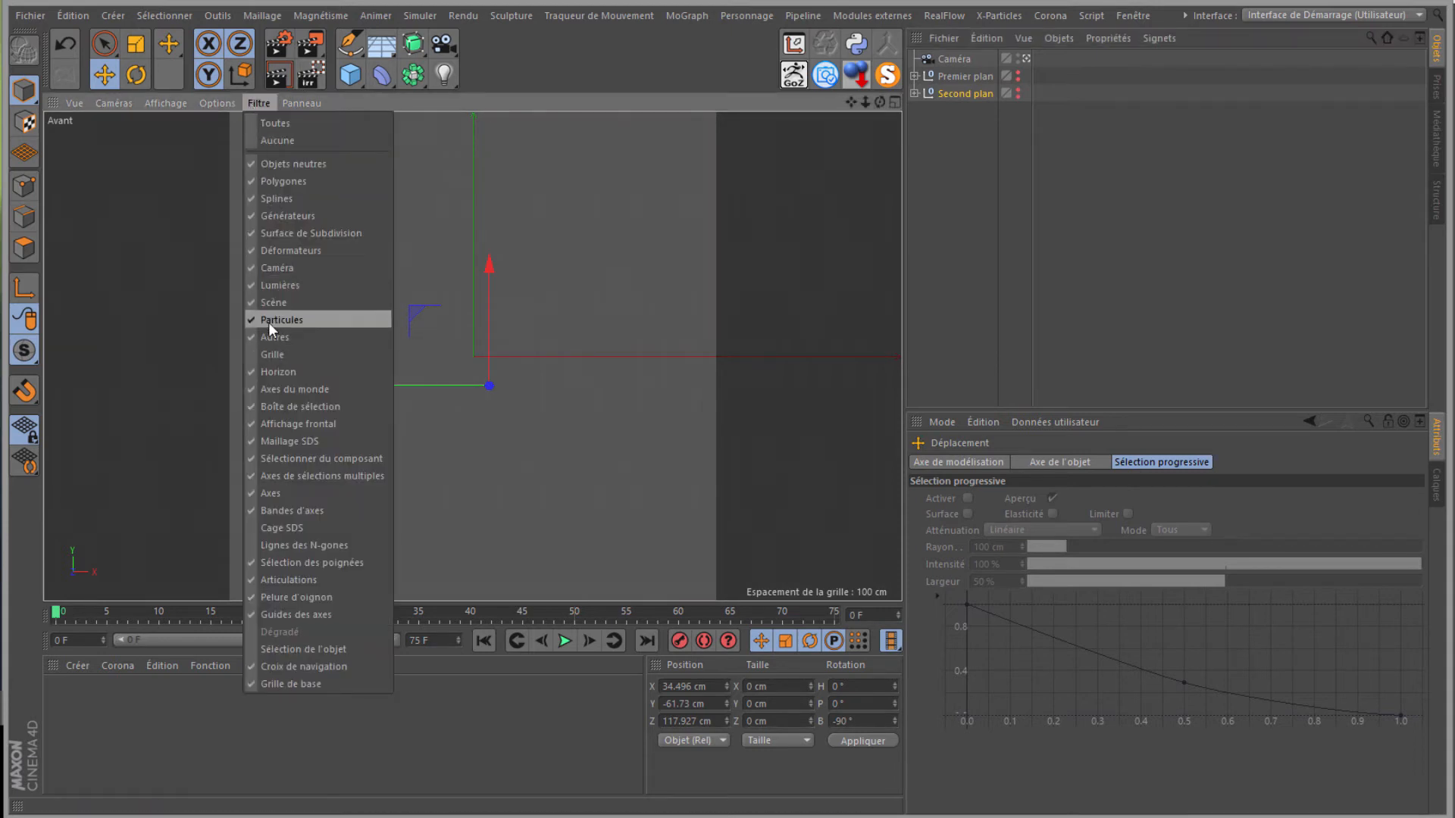
pyautogui.click(273, 354)
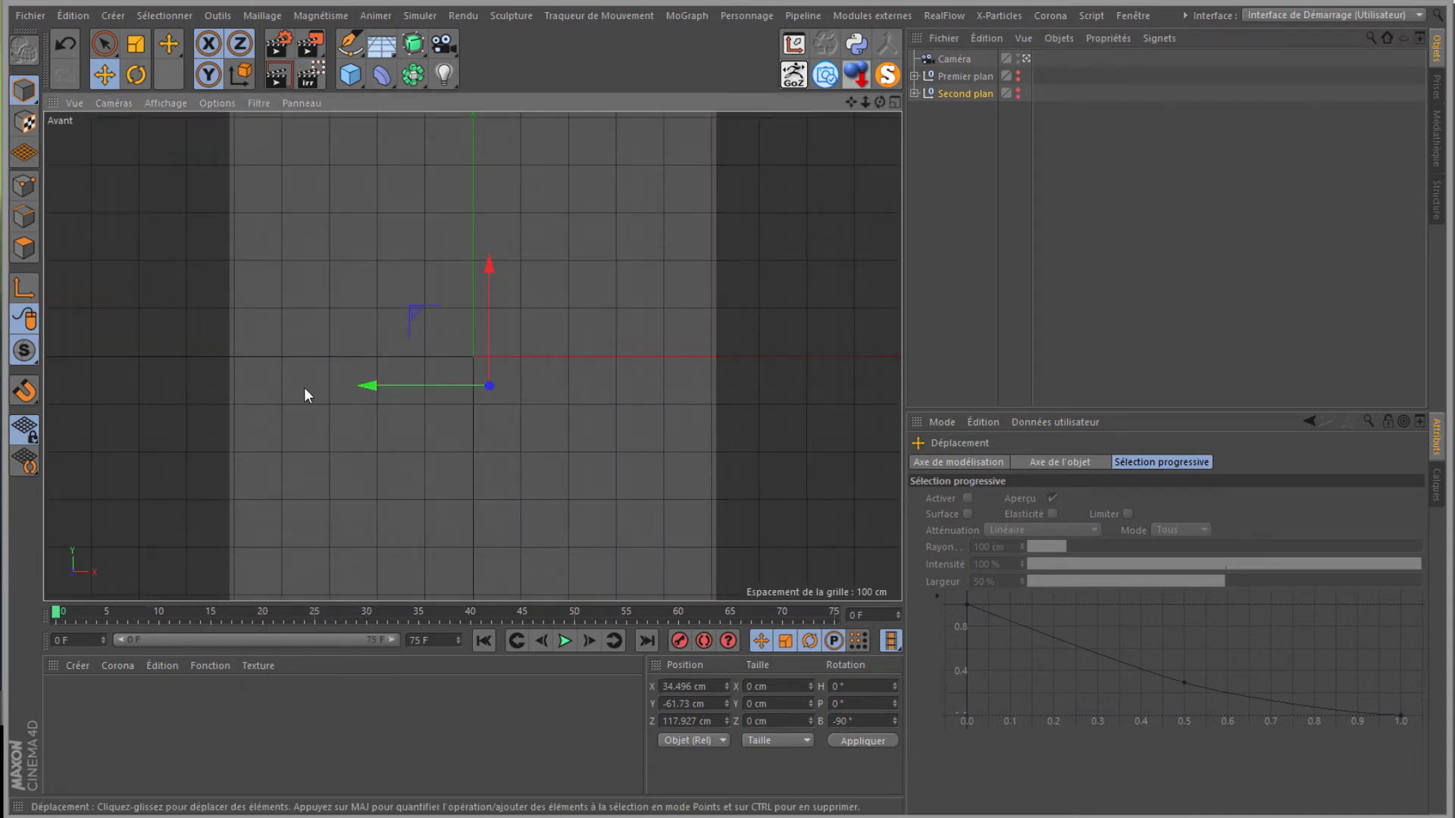
pyautogui.click(17, 397)
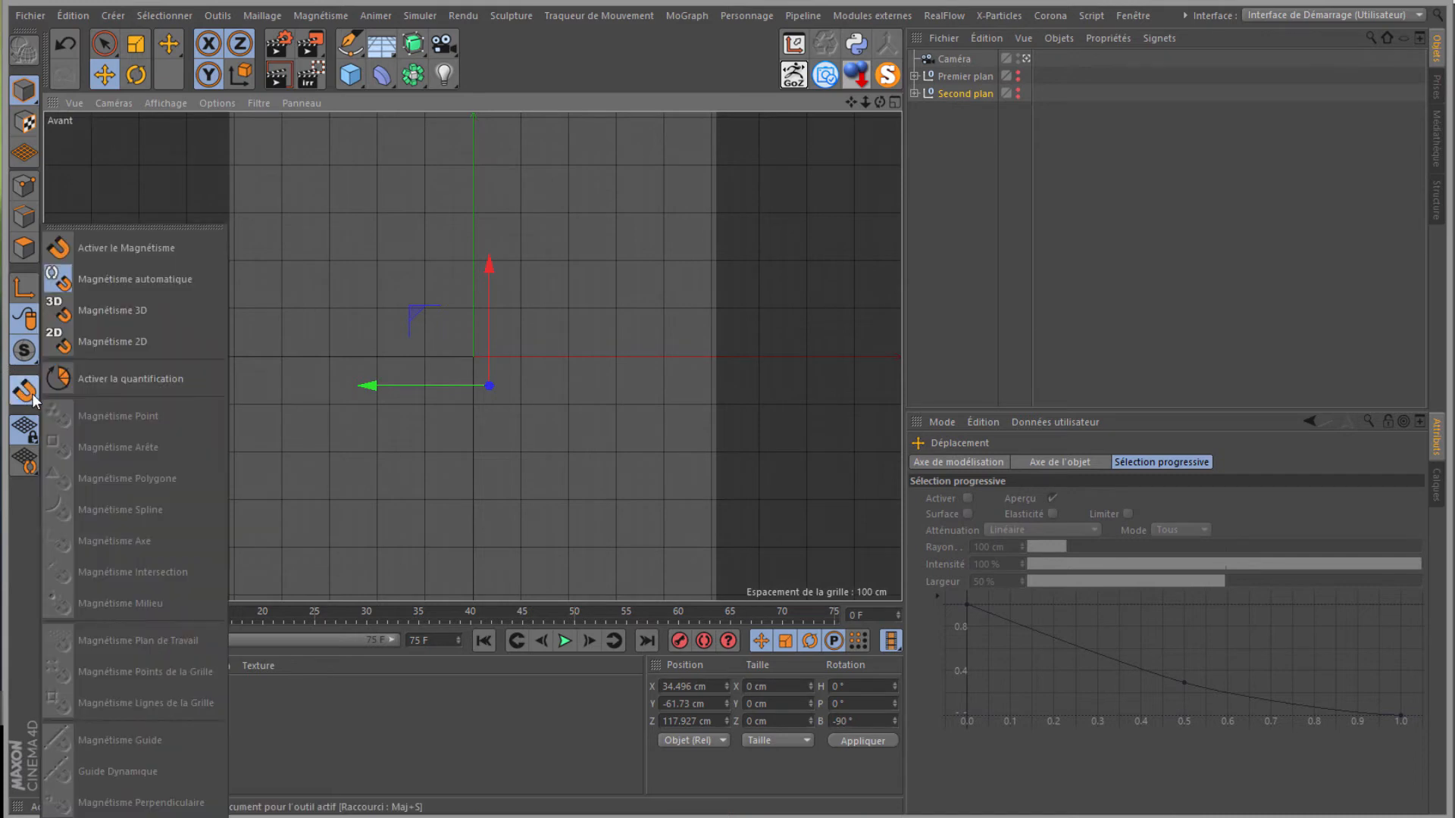
pyautogui.click(106, 247)
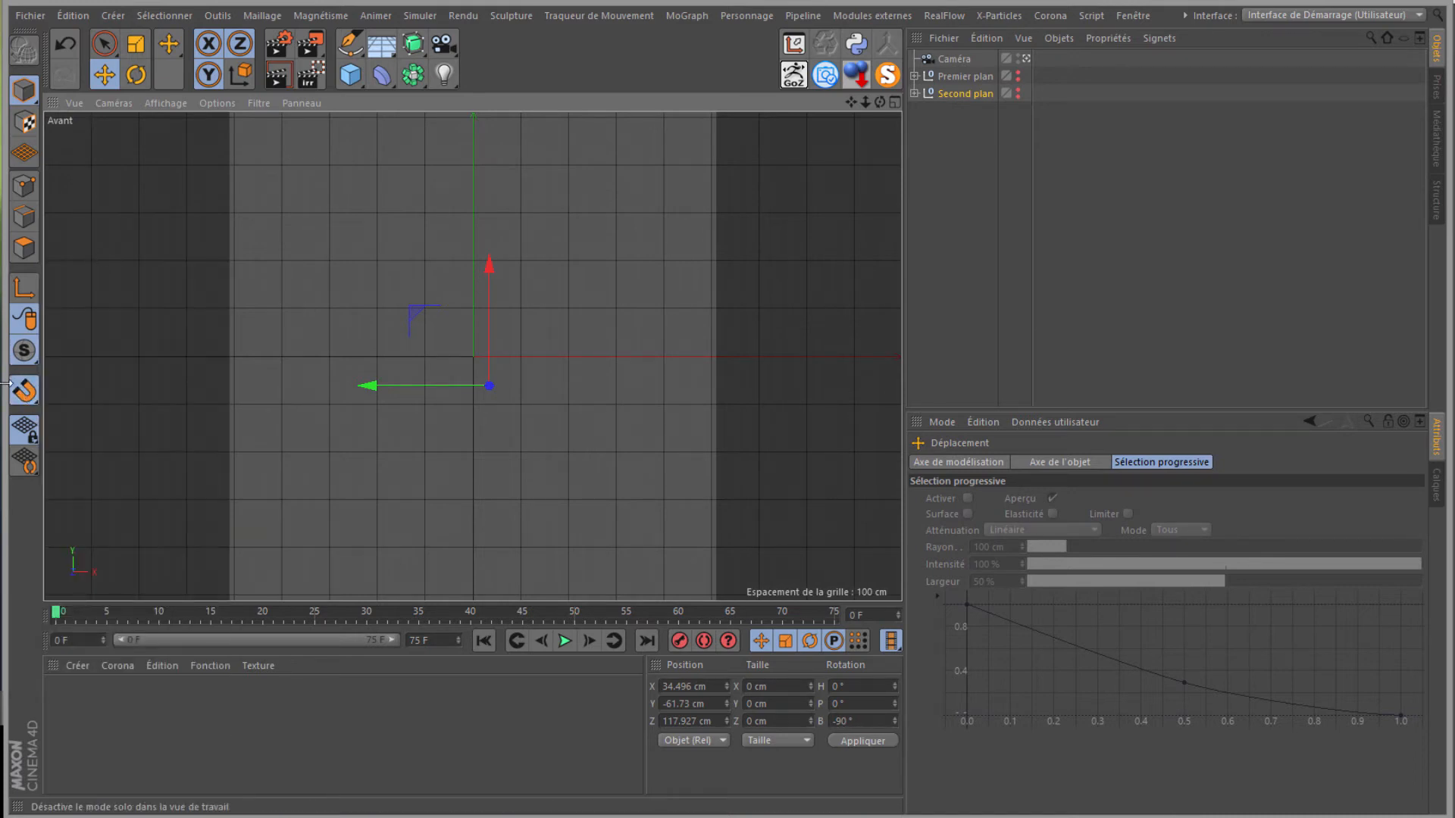
# Step: Turn on snapping to the work plane and to grid points
pyautogui.click(24, 393)
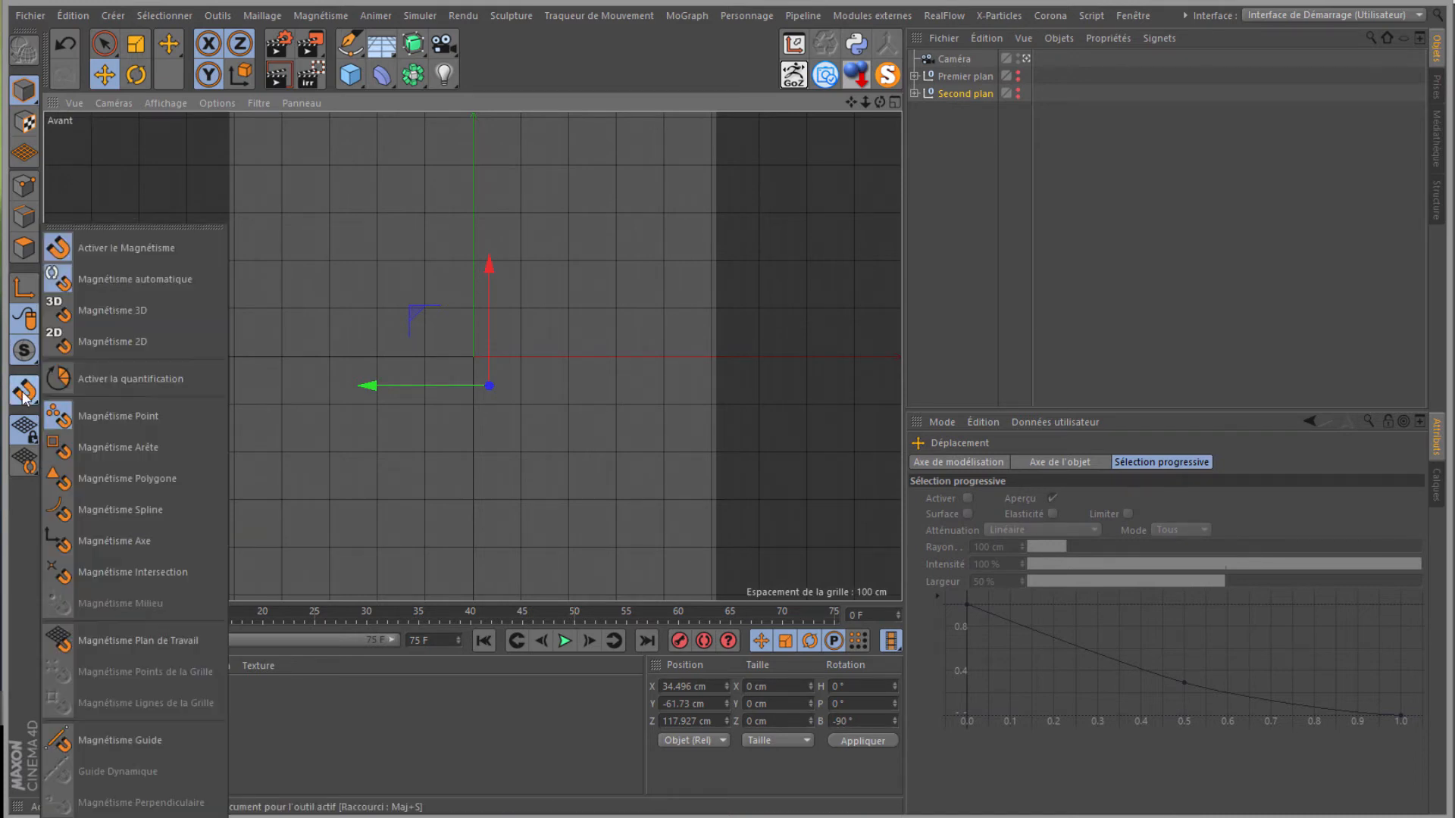
pyautogui.click(134, 643)
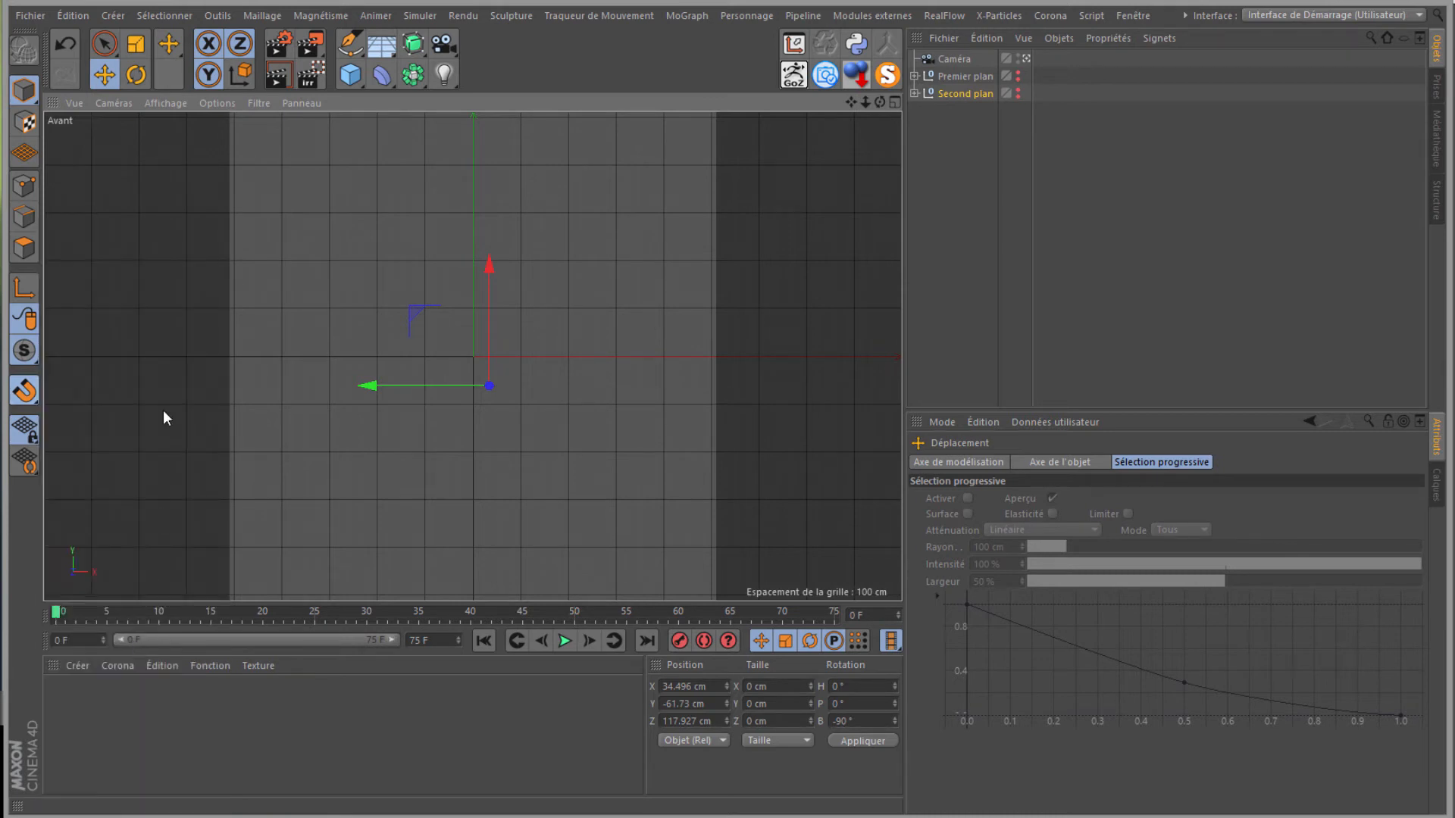
pyautogui.click(23, 394)
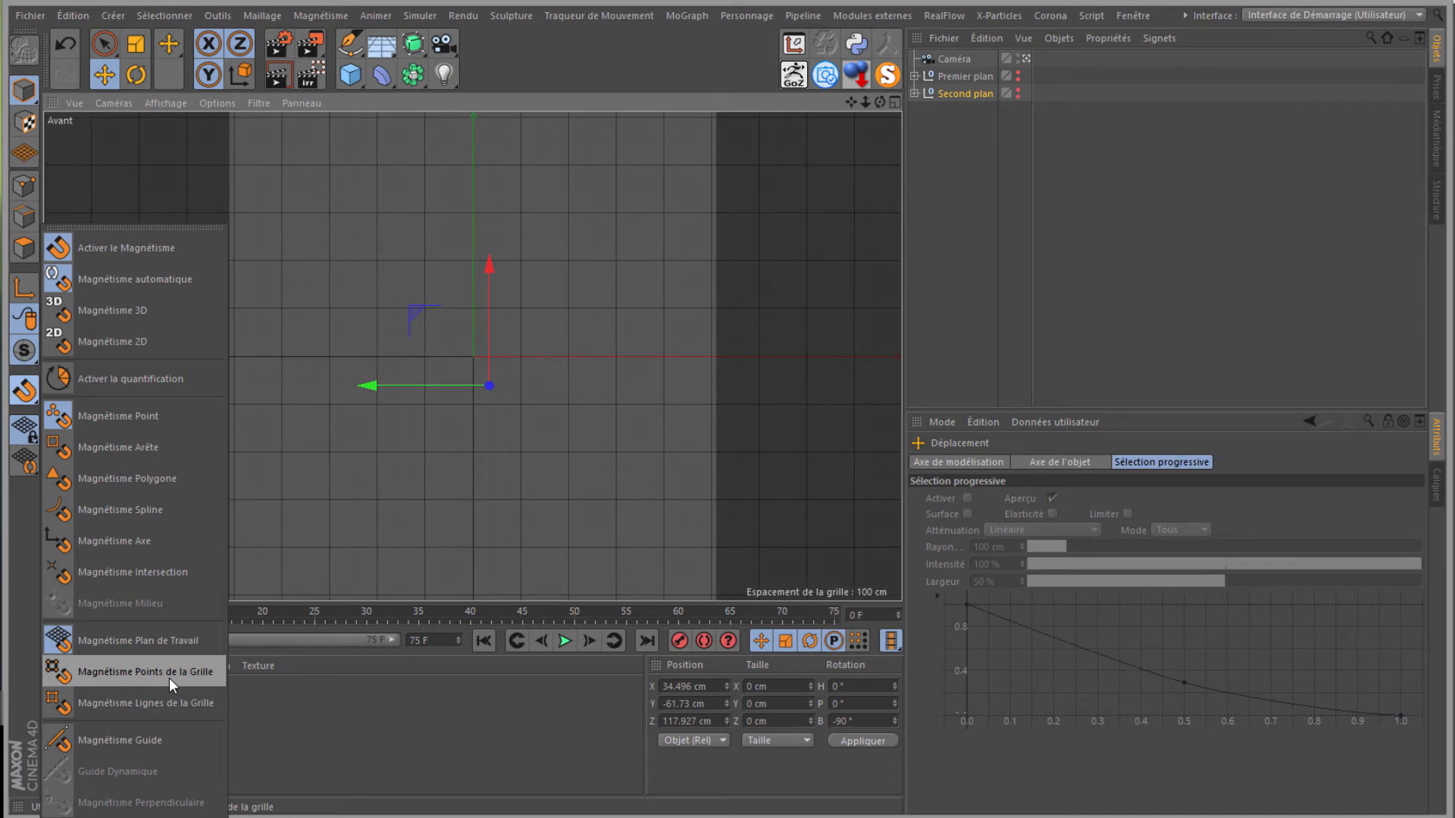
pyautogui.click(110, 670)
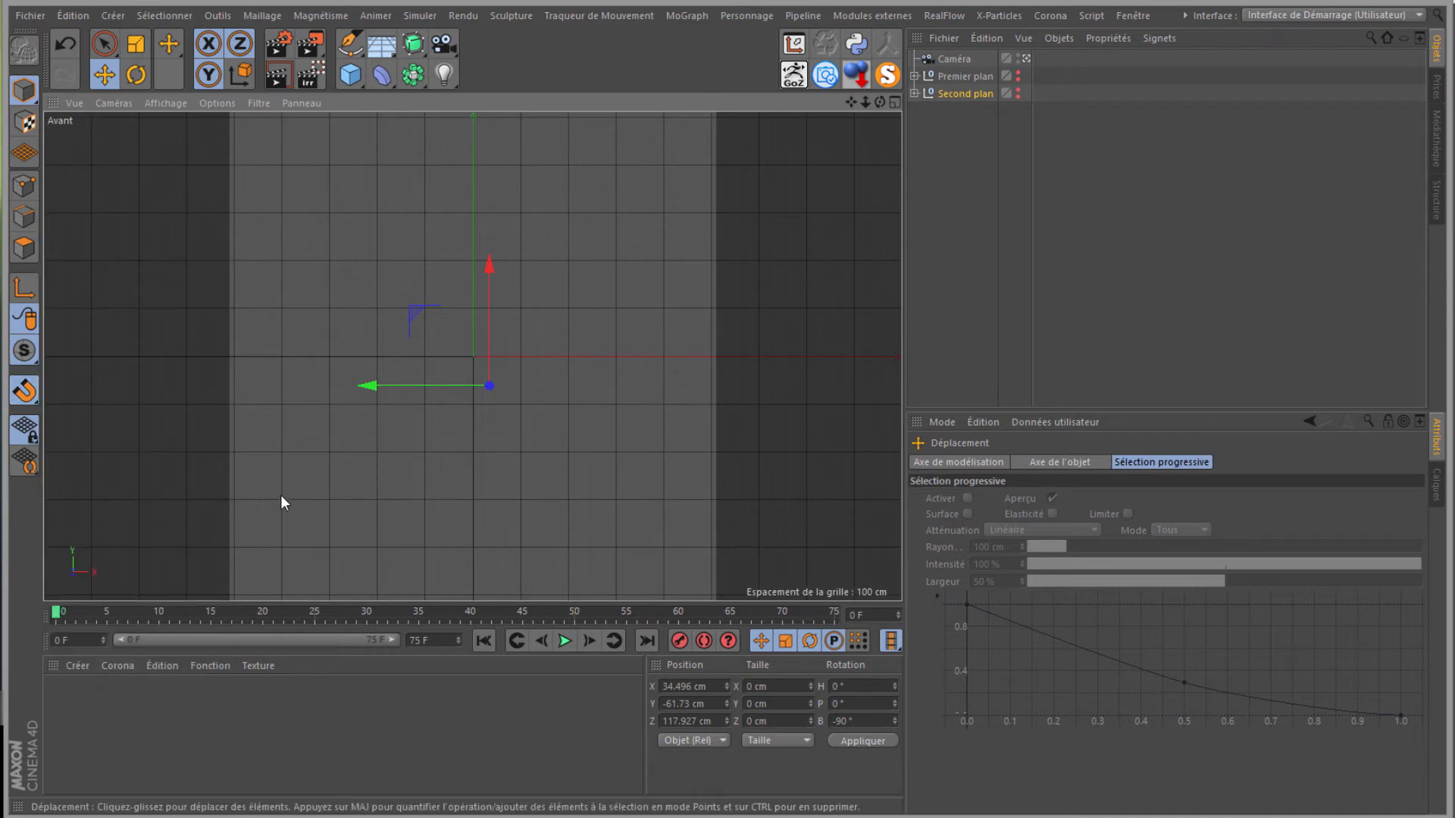
# Step: Set the Pen tool to Linéaire and place the first spline point on a grid intersection low on the left side of the front view
pyautogui.click(349, 43)
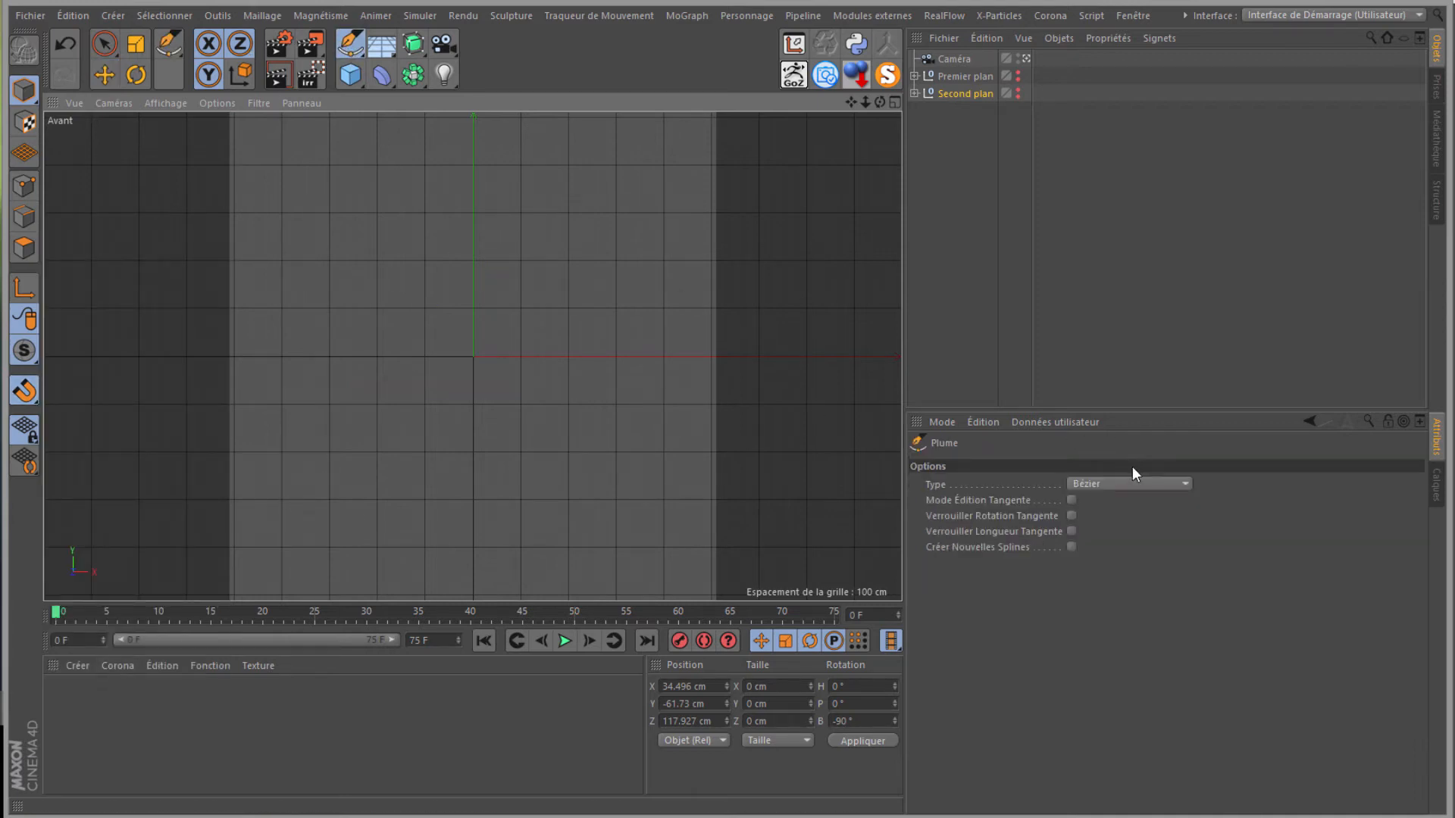
pyautogui.click(1123, 485)
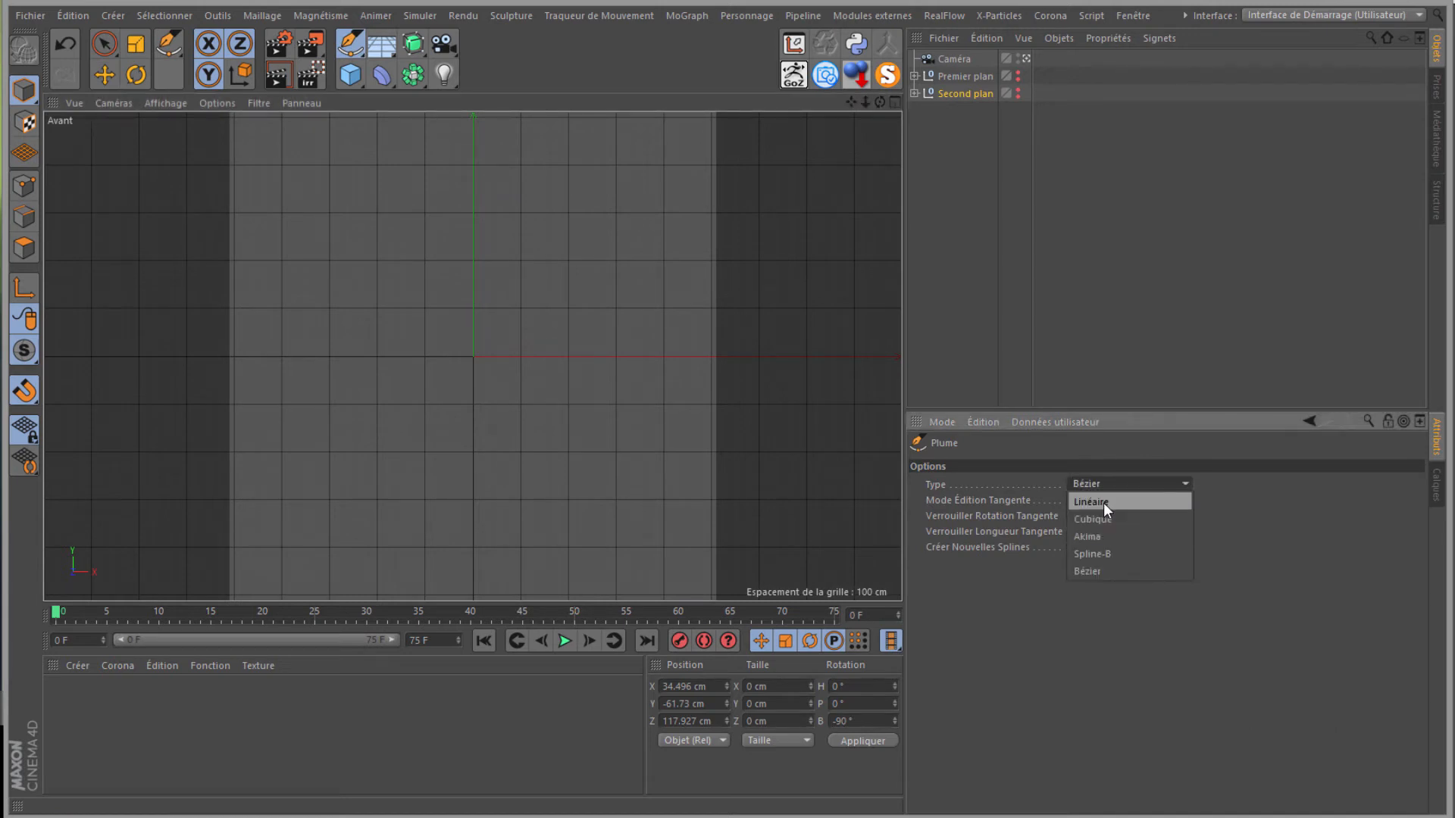
pyautogui.click(1104, 503)
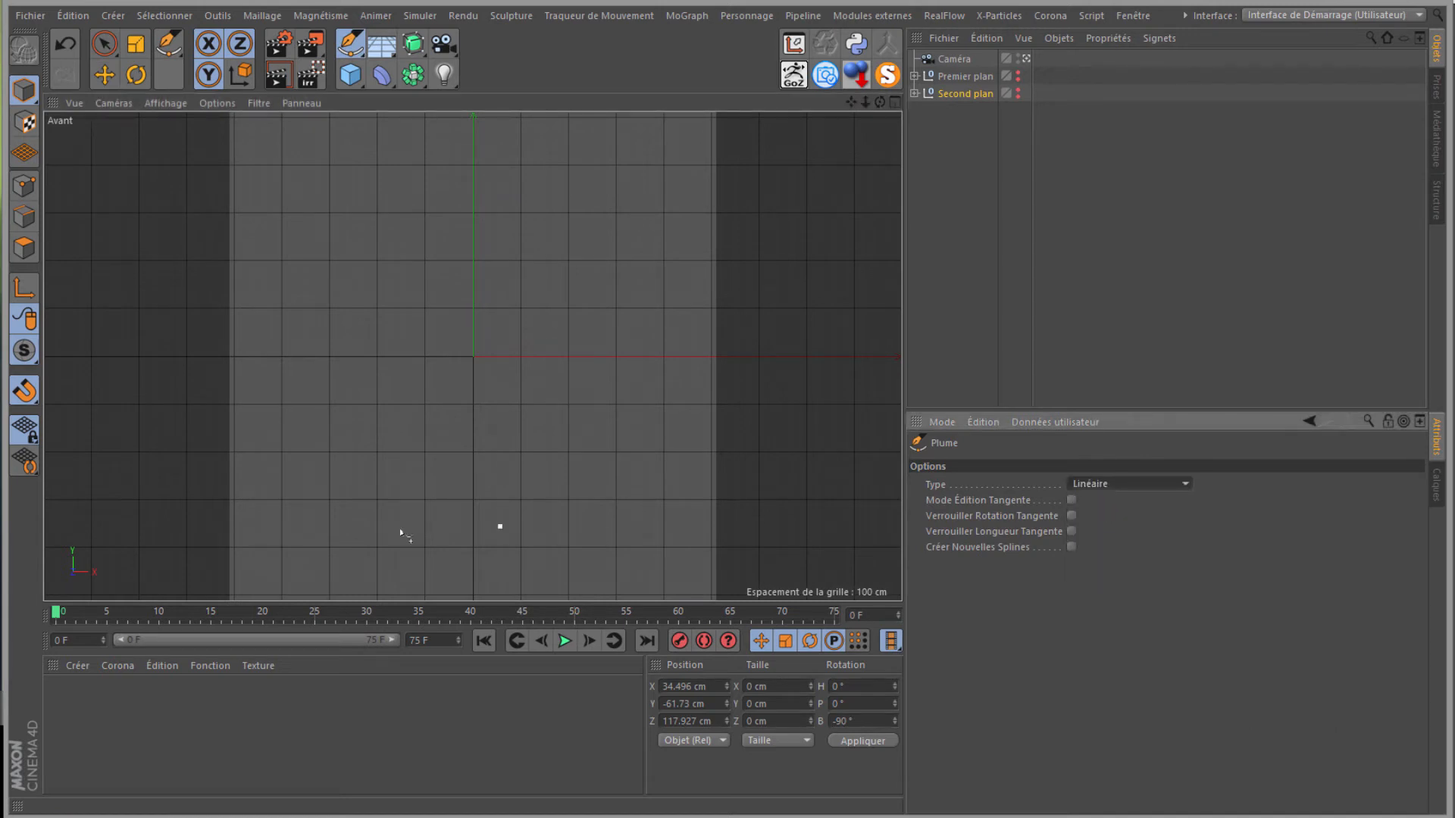
pyautogui.click(282, 547)
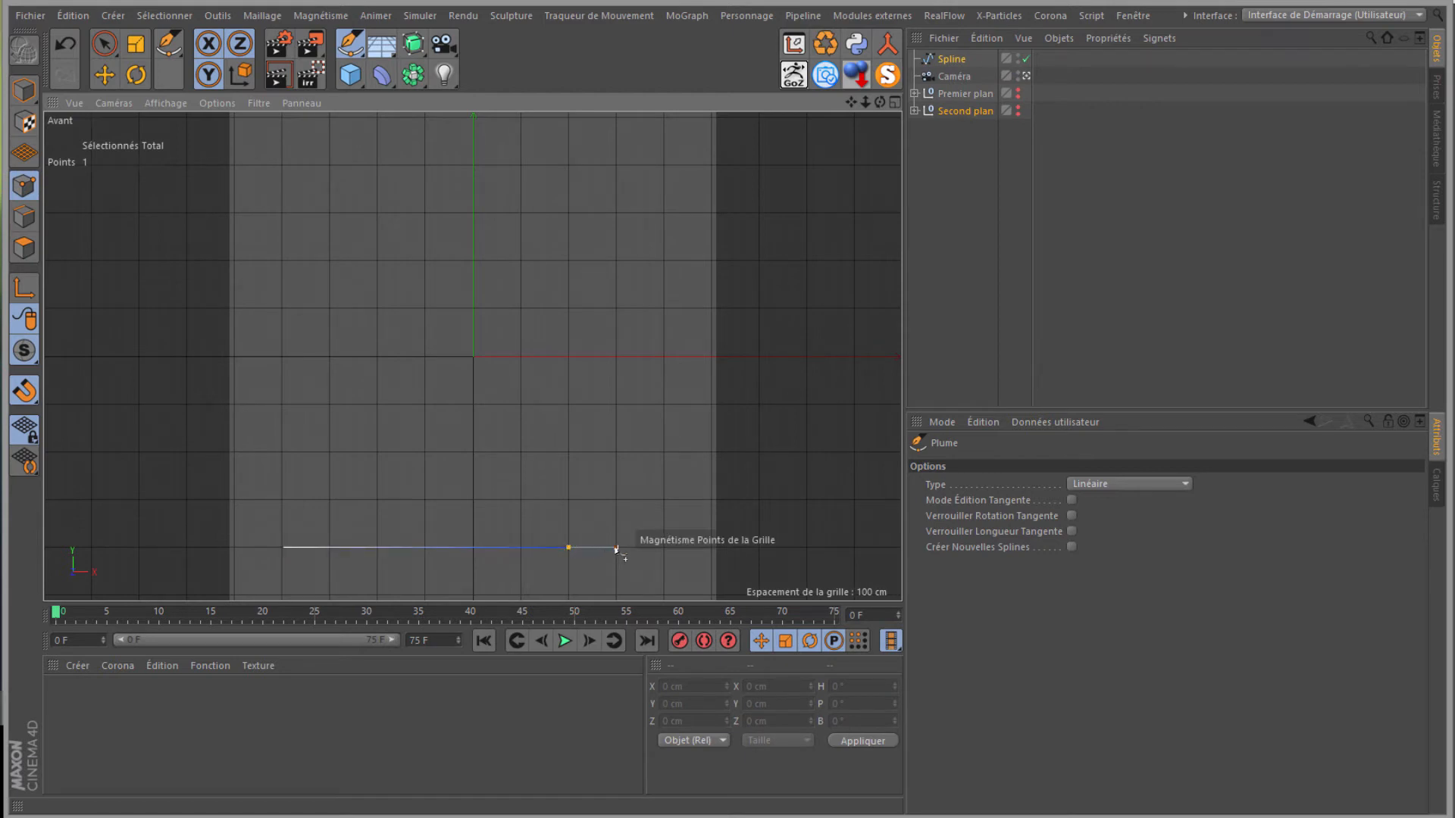
pyautogui.click(616, 547)
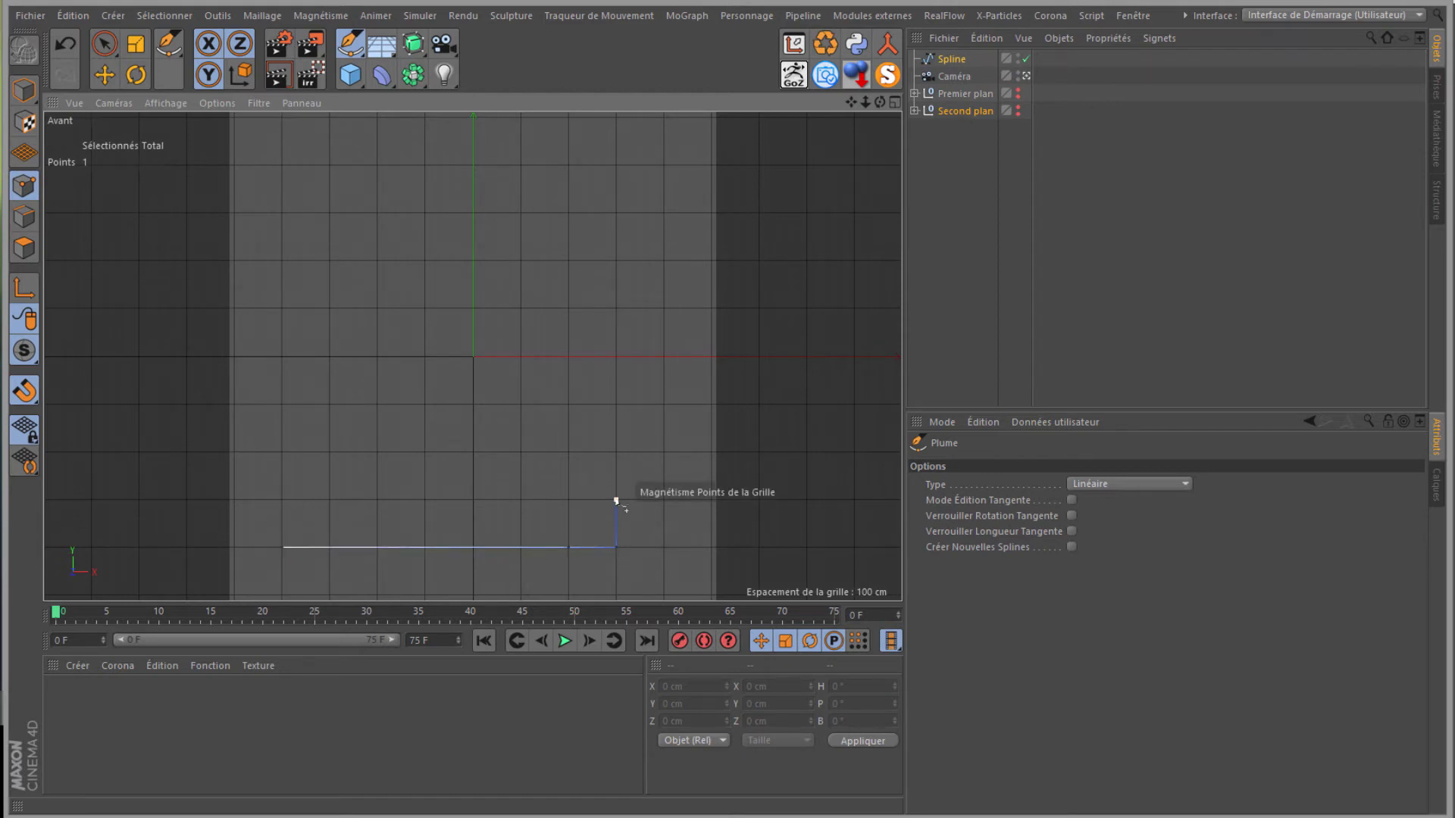
pyautogui.click(616, 500)
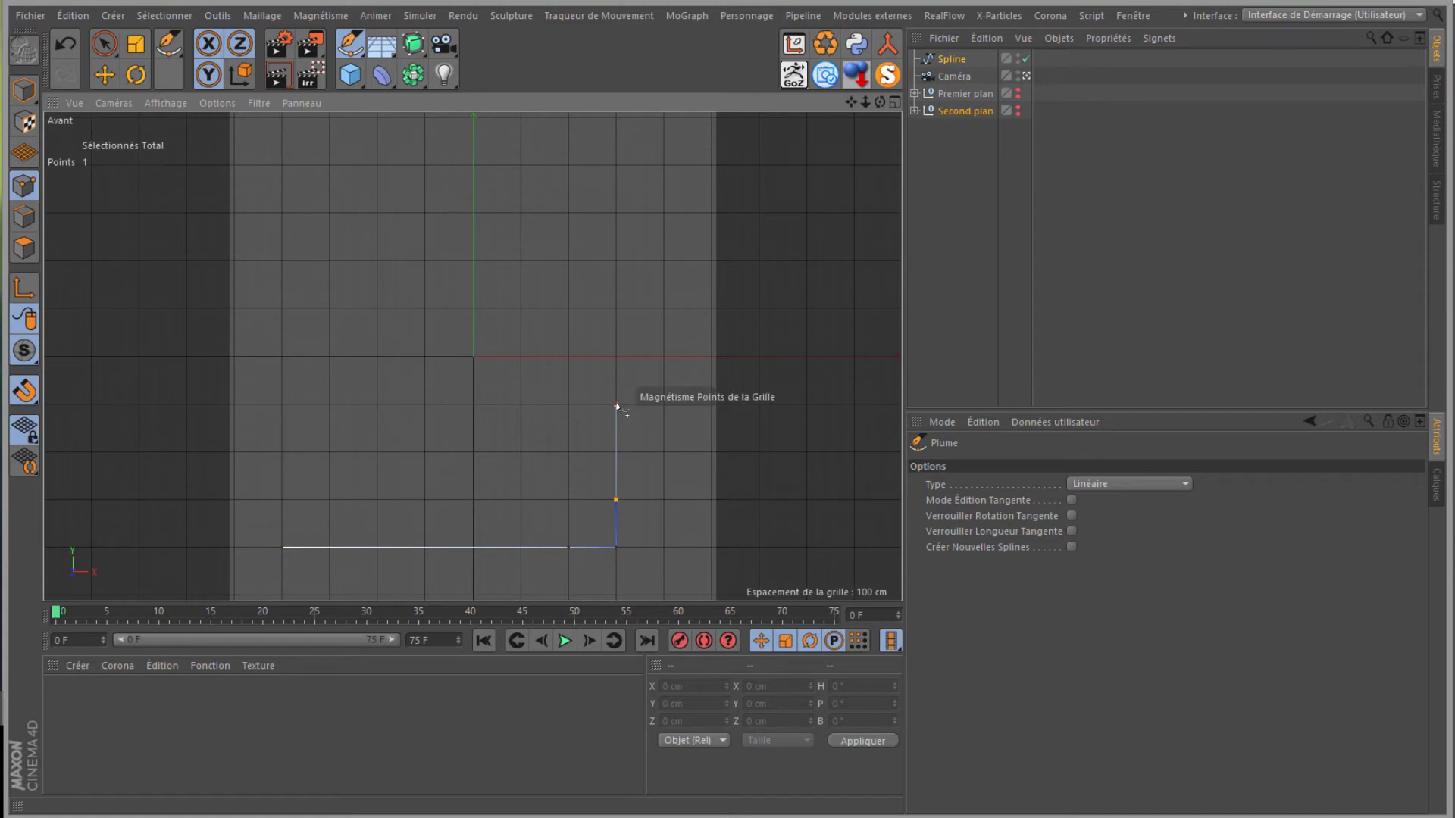
pyautogui.hotkey('ctrl', 'z')
pyautogui.hotkey('ctrl', 'z')
pyautogui.hotkey('ctrl', 'z')
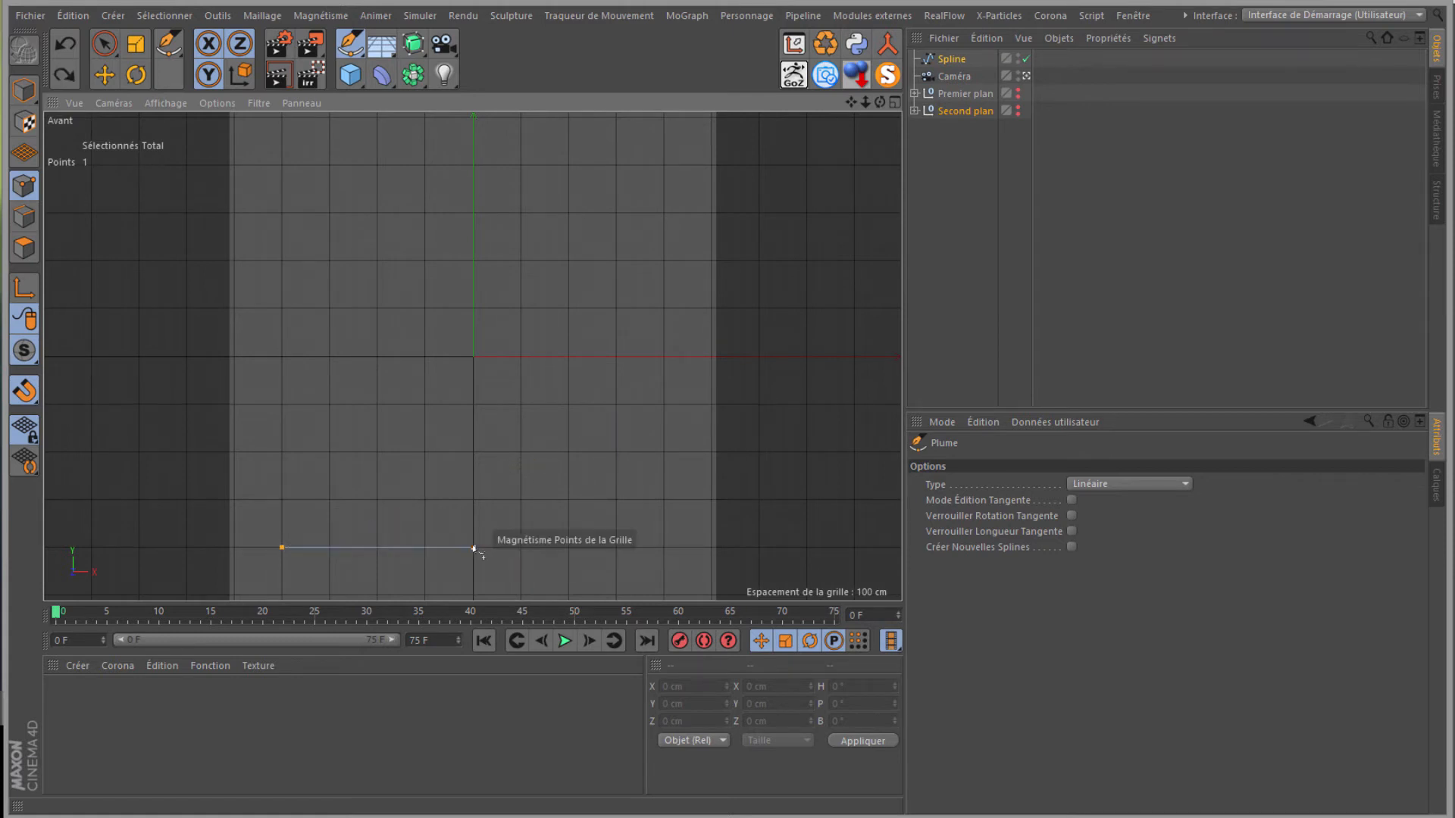
# Step: Draw the rest of the stepped spline on grid points: along the bottom, straight up, and right, with extra points beside both corners
pyautogui.click(520, 547)
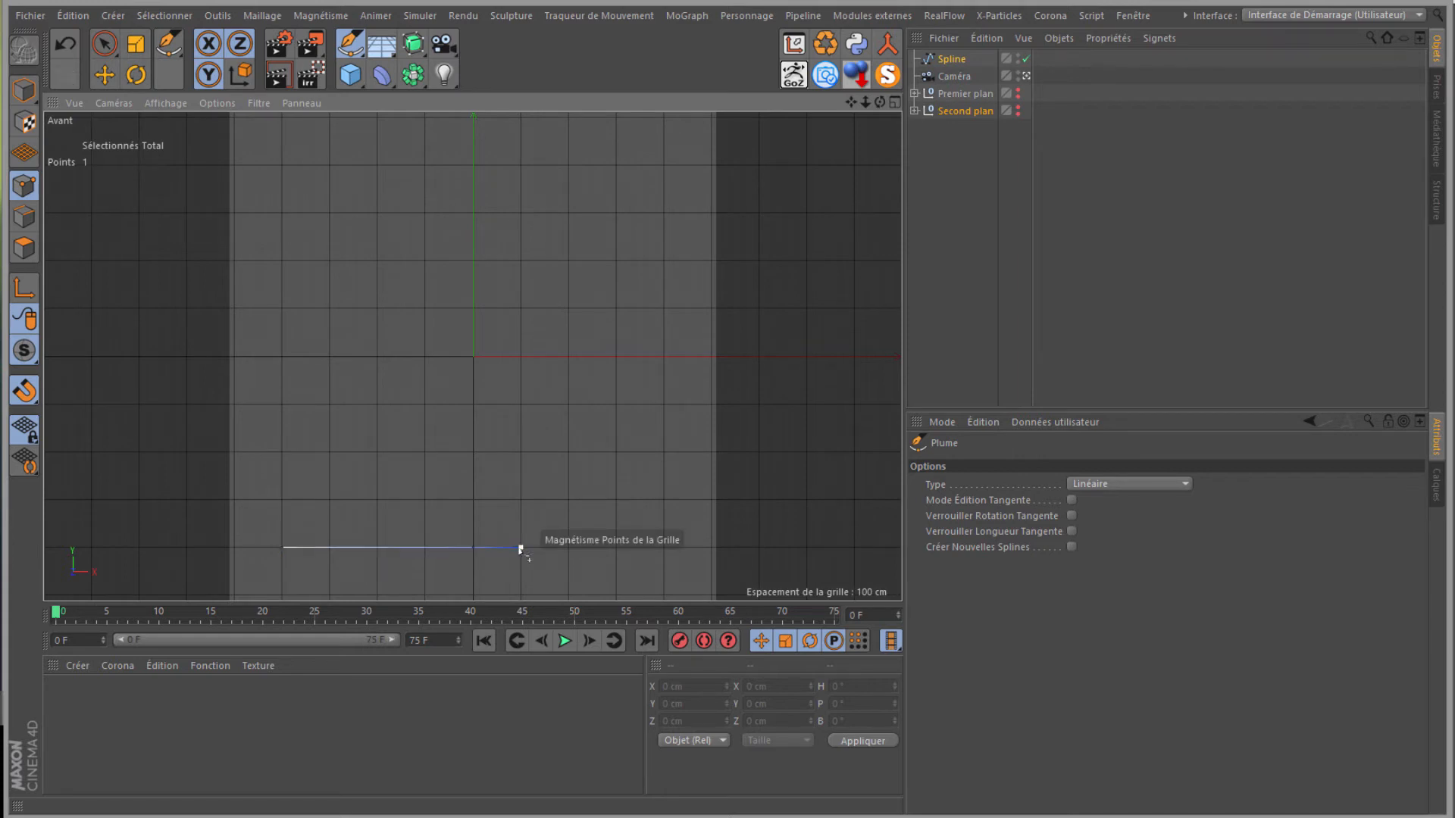
pyautogui.click(520, 500)
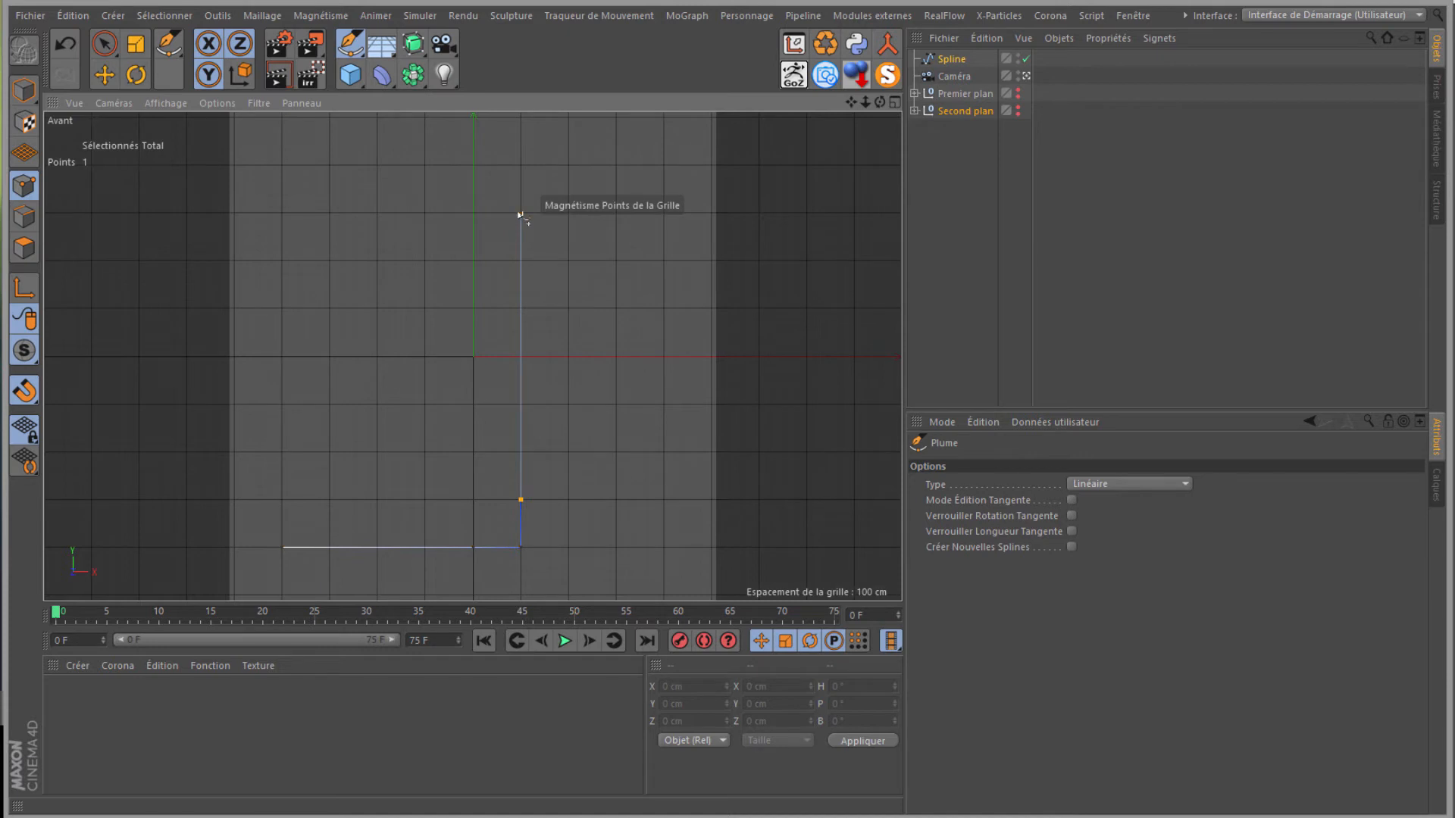
pyautogui.click(520, 165)
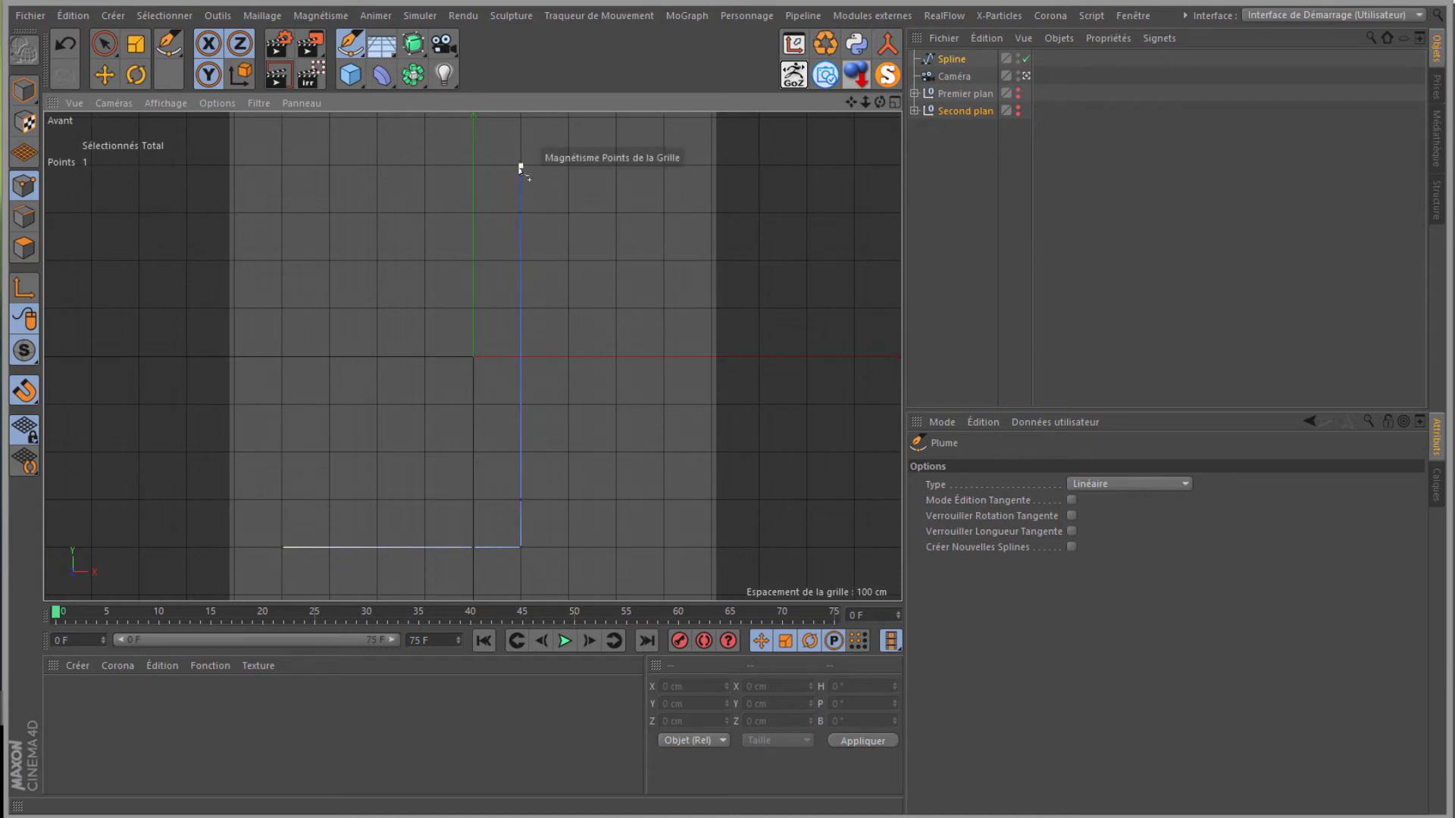
pyautogui.click(568, 166)
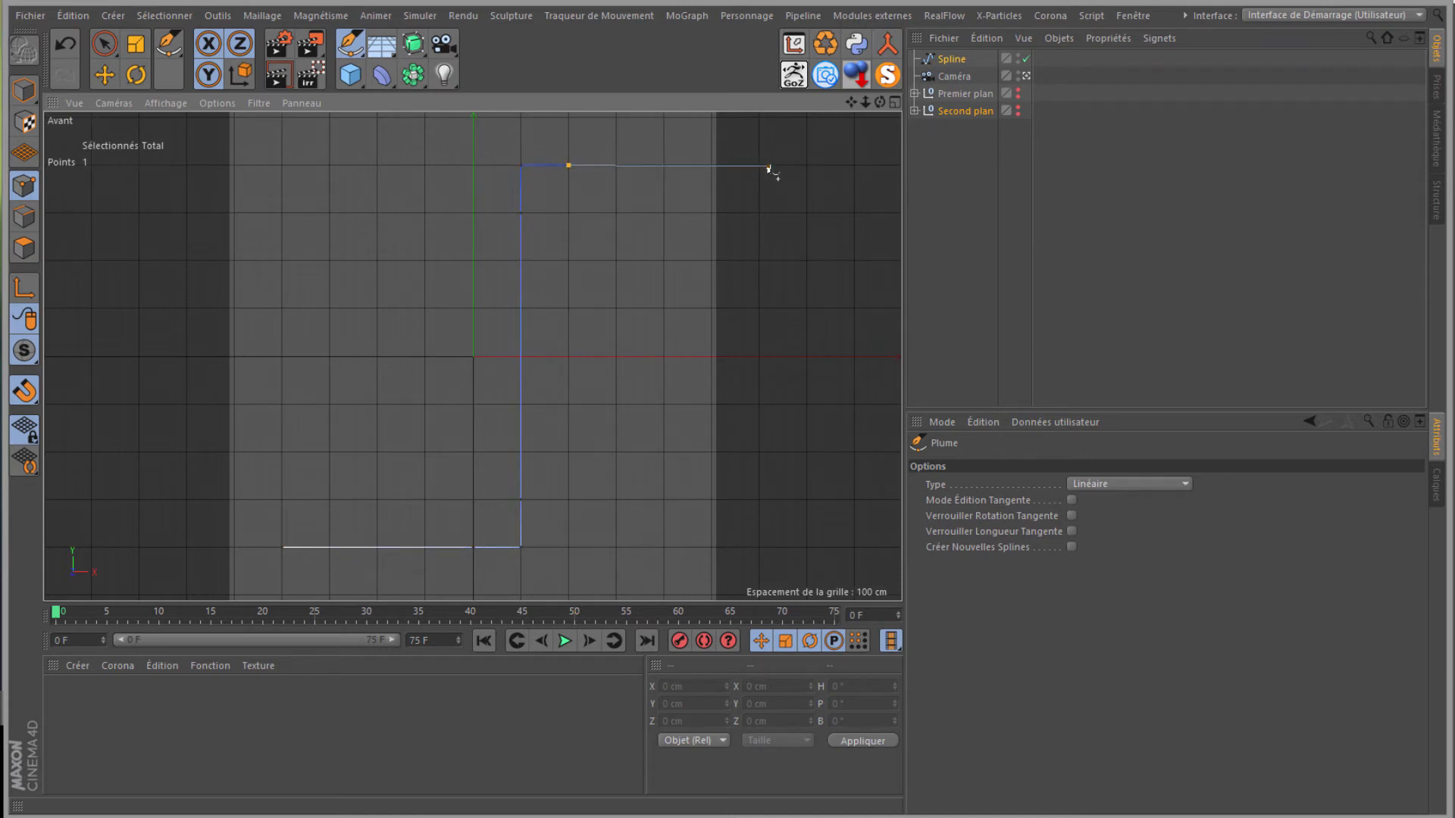
pyautogui.click(759, 165)
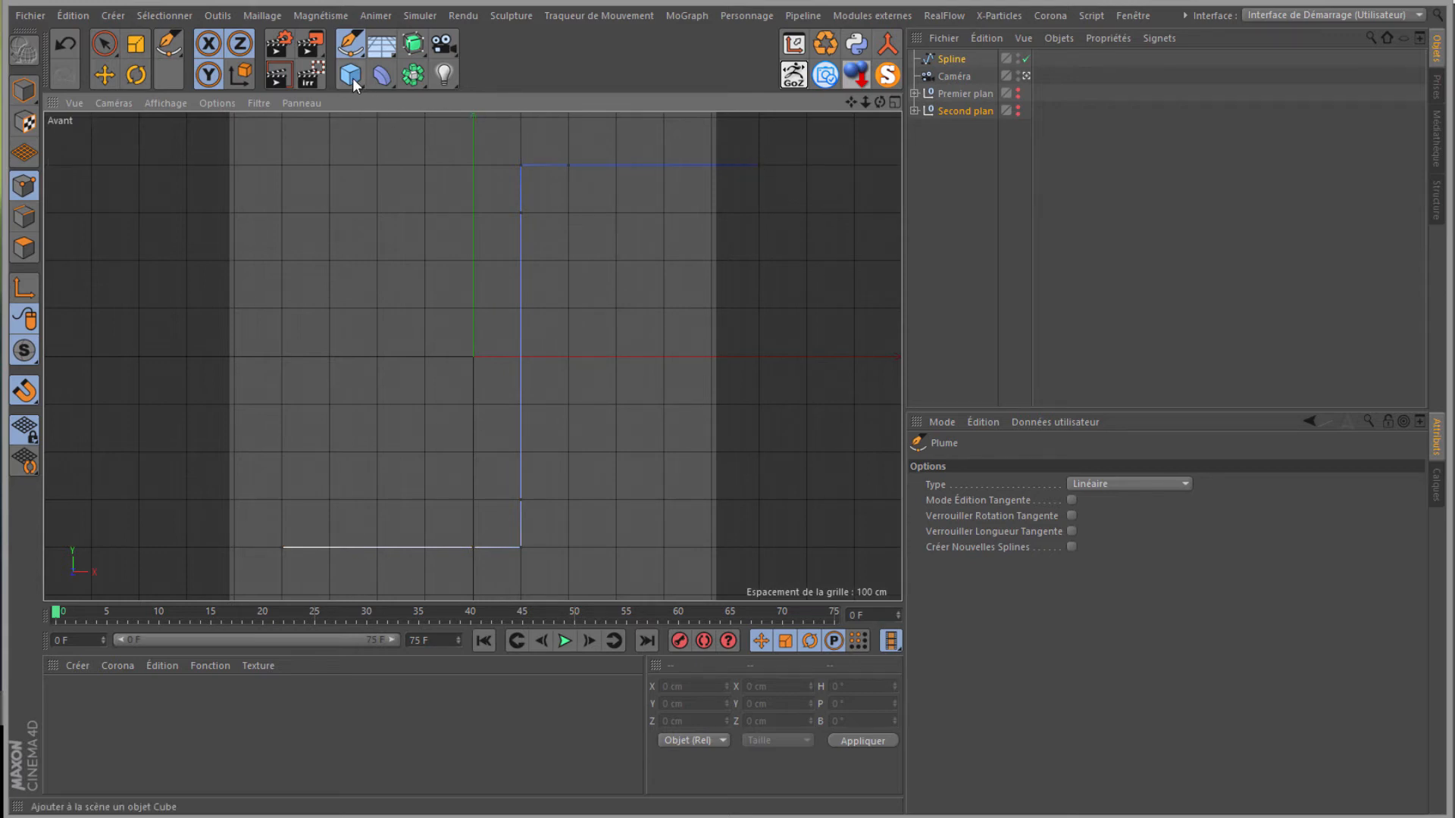
# Step: Add a circle spline and set its radius to 40 cm
pyautogui.click(349, 43)
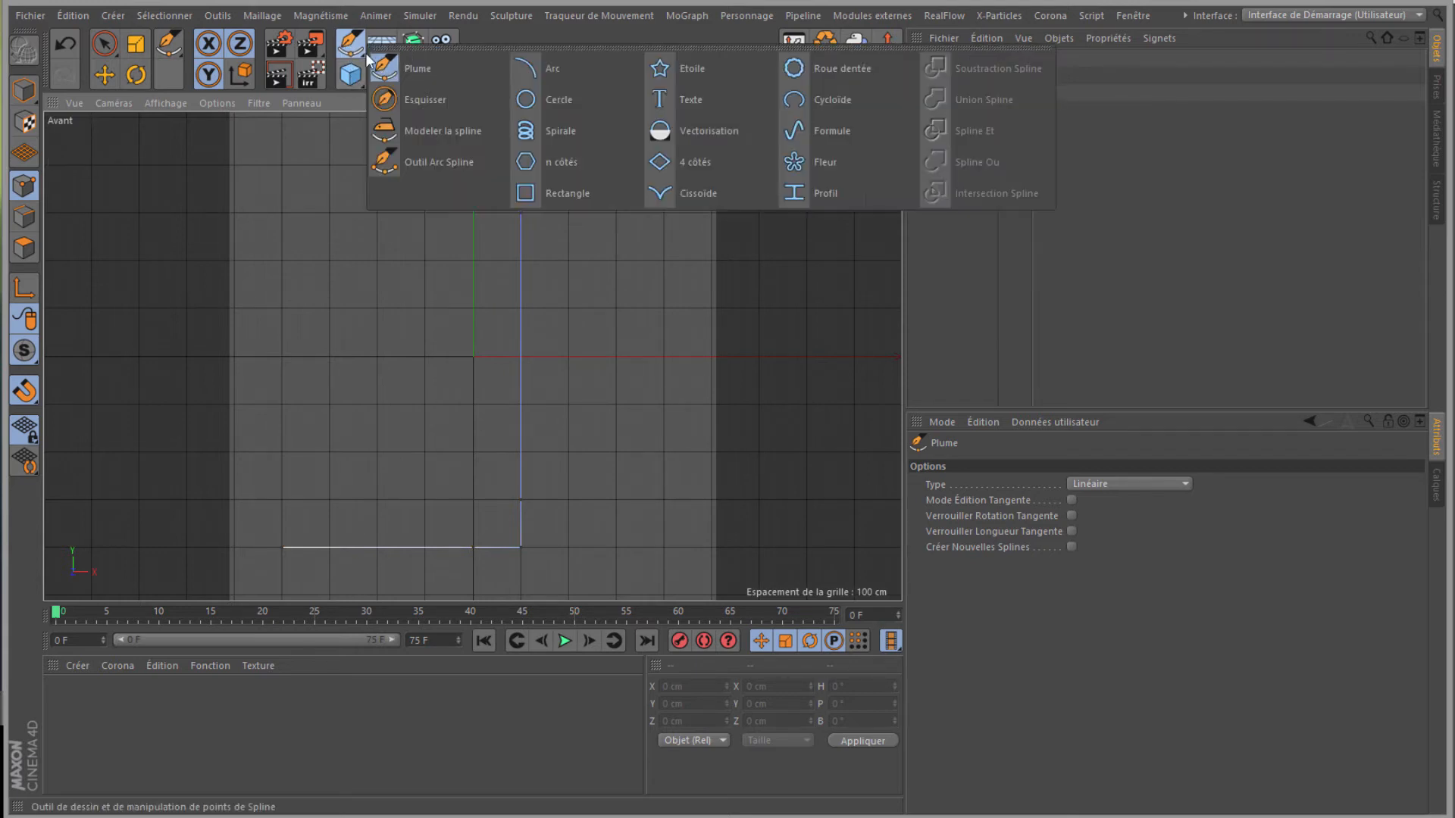
pyautogui.click(534, 102)
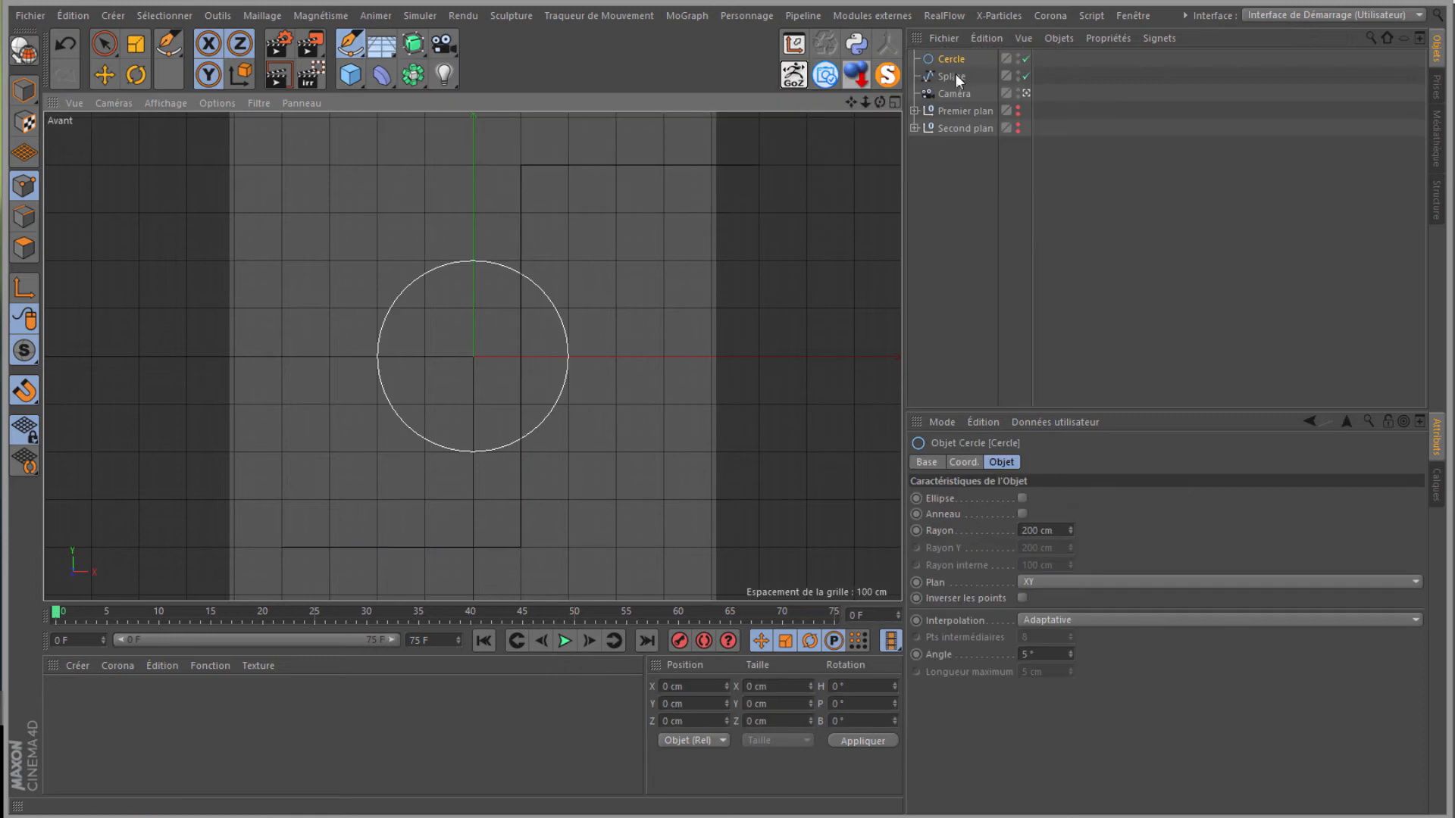
pyautogui.click(1032, 531)
pyautogui.press('BackSpace')
pyautogui.press('Return')
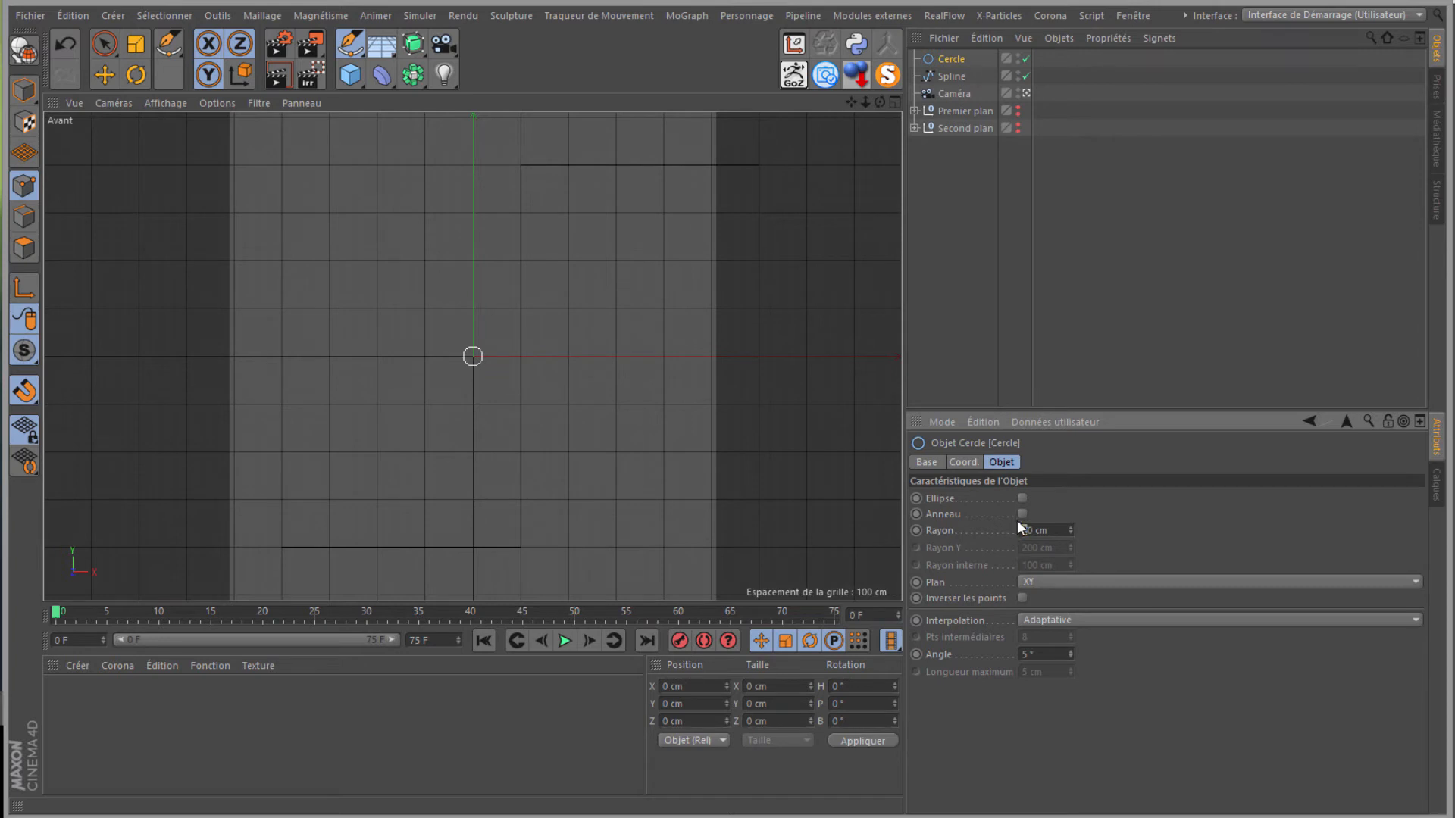
pyautogui.press('Return')
# Step: Add an Extrusion contrôlée object and place both the circle and the drawn spline inside it
pyautogui.click(409, 74)
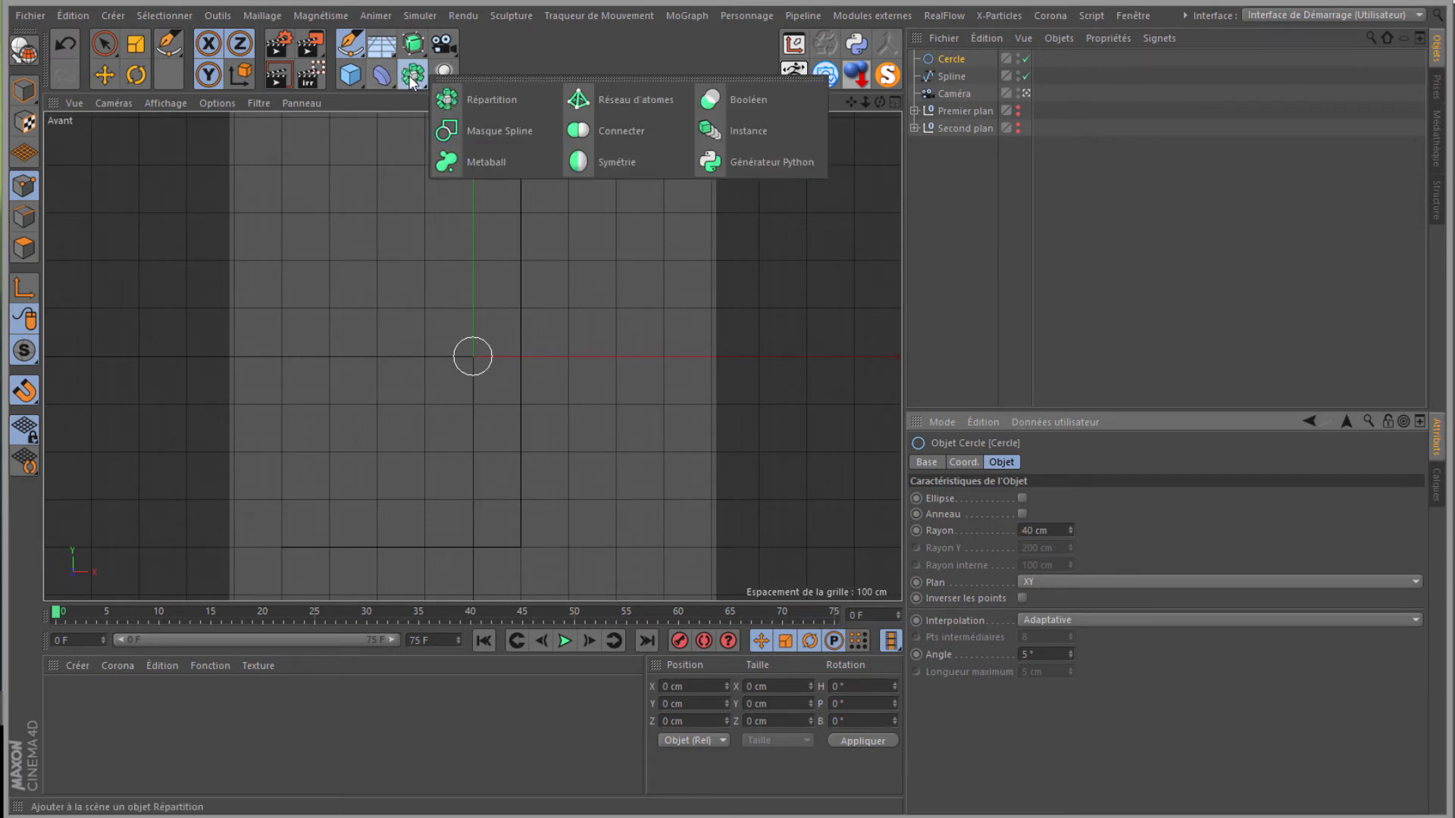
pyautogui.click(409, 47)
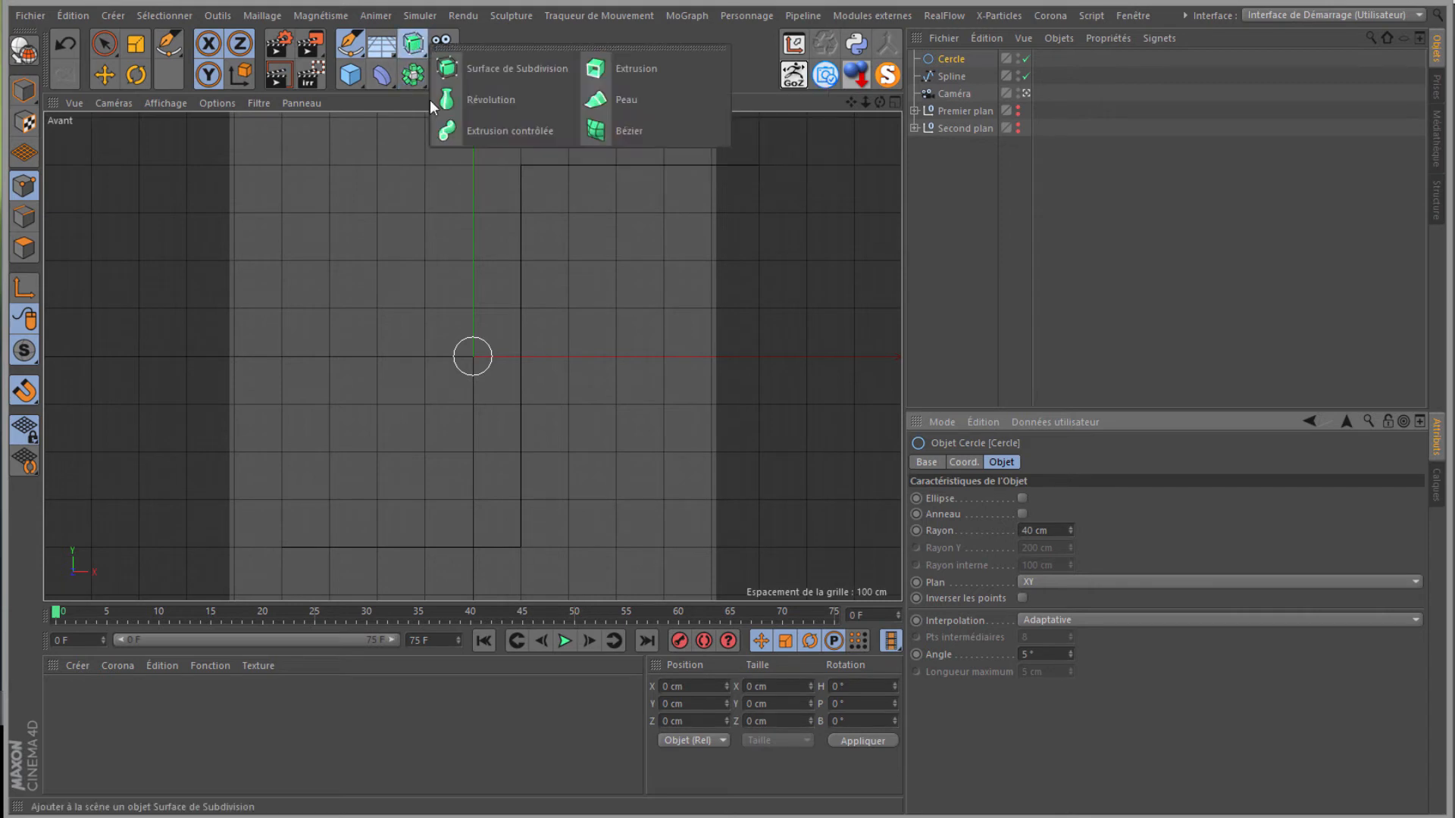
pyautogui.click(476, 130)
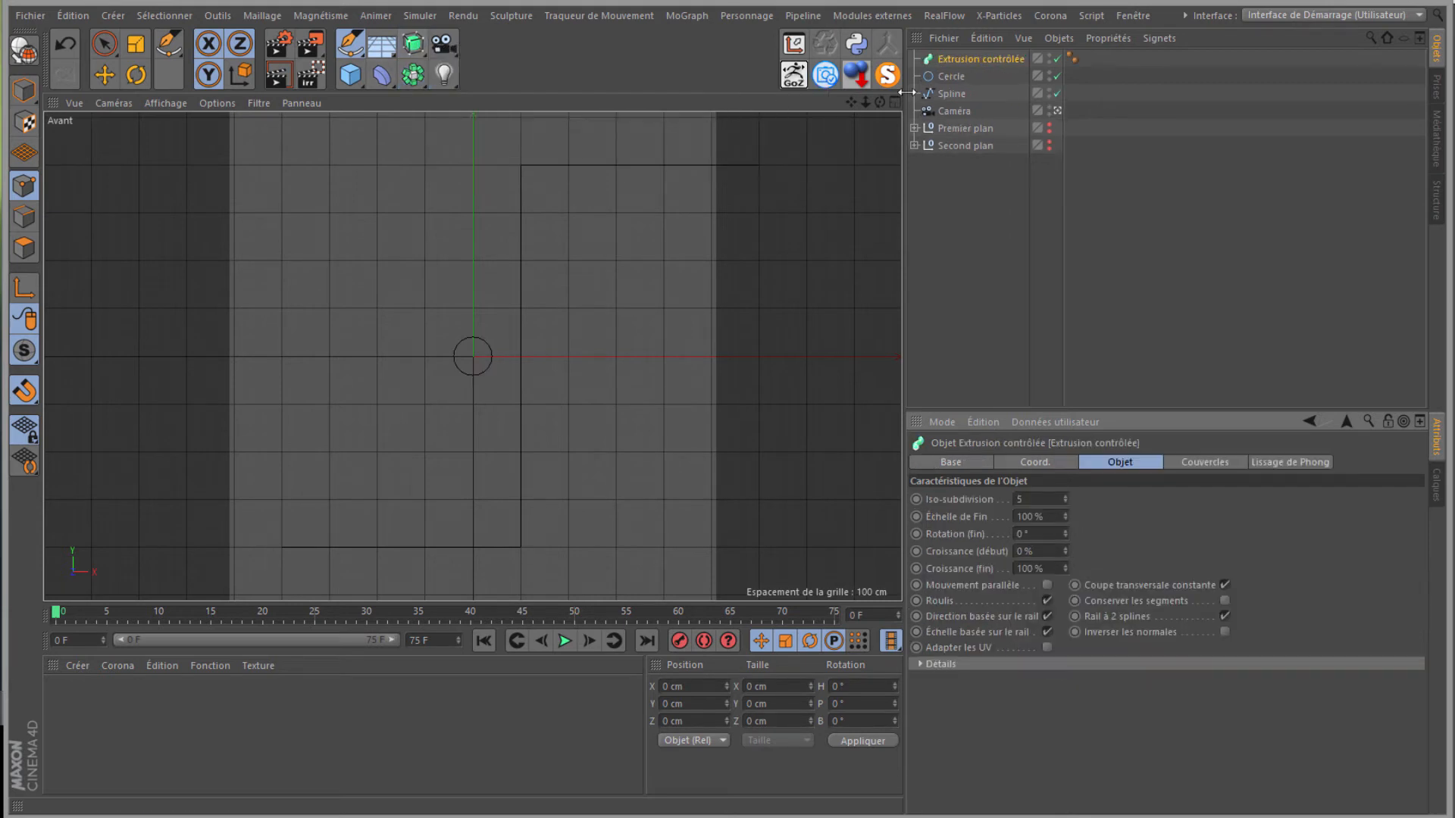
pyautogui.click(958, 76)
pyautogui.keyDown('shift'); pyautogui.click(951, 96); pyautogui.keyUp('shift')
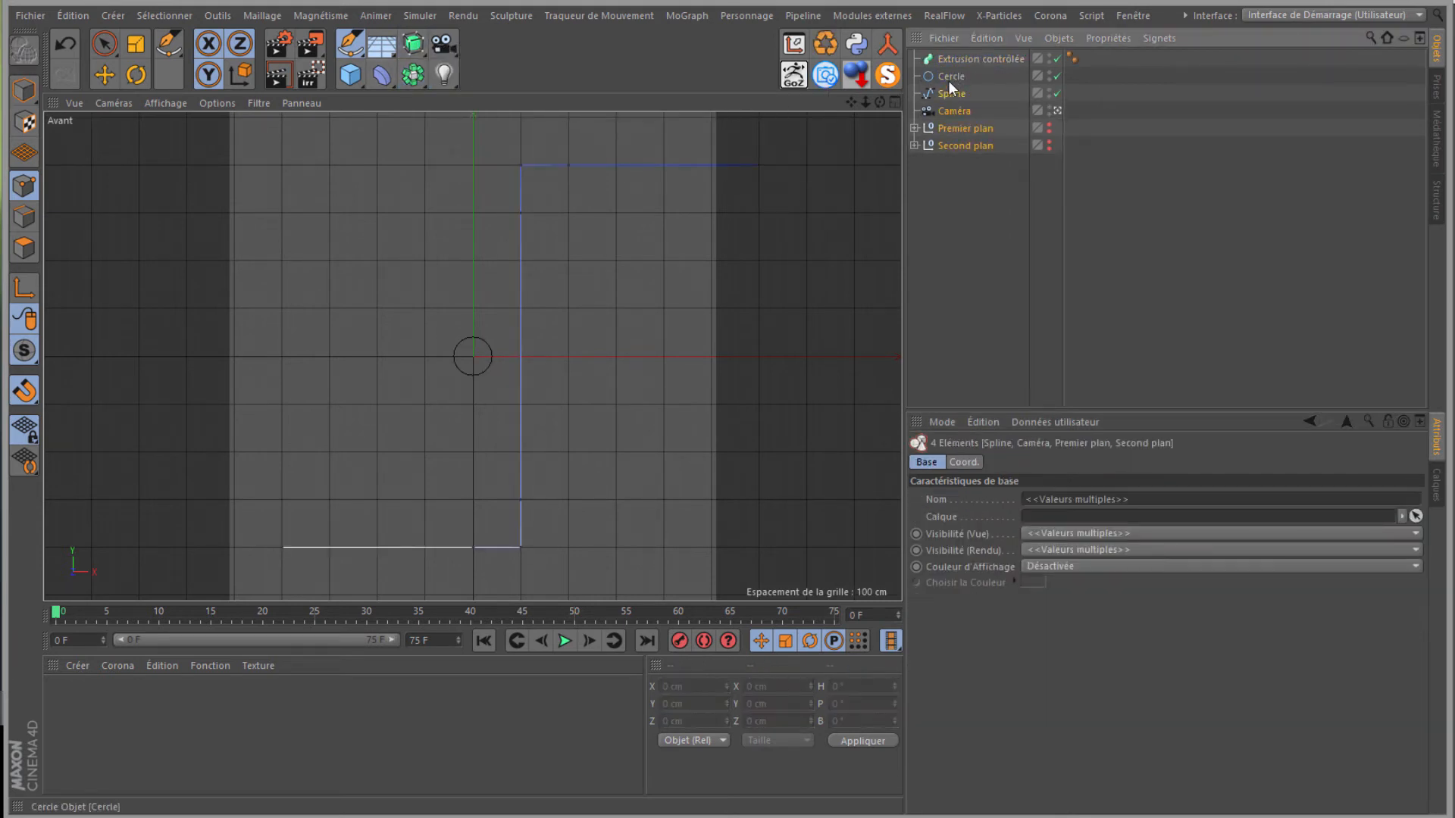
pyautogui.click(950, 79)
pyautogui.keyDown('ctrl'); pyautogui.click(954, 94); pyautogui.keyUp('ctrl')
pyautogui.moveTo(957, 78); pyautogui.dragTo(977, 59)
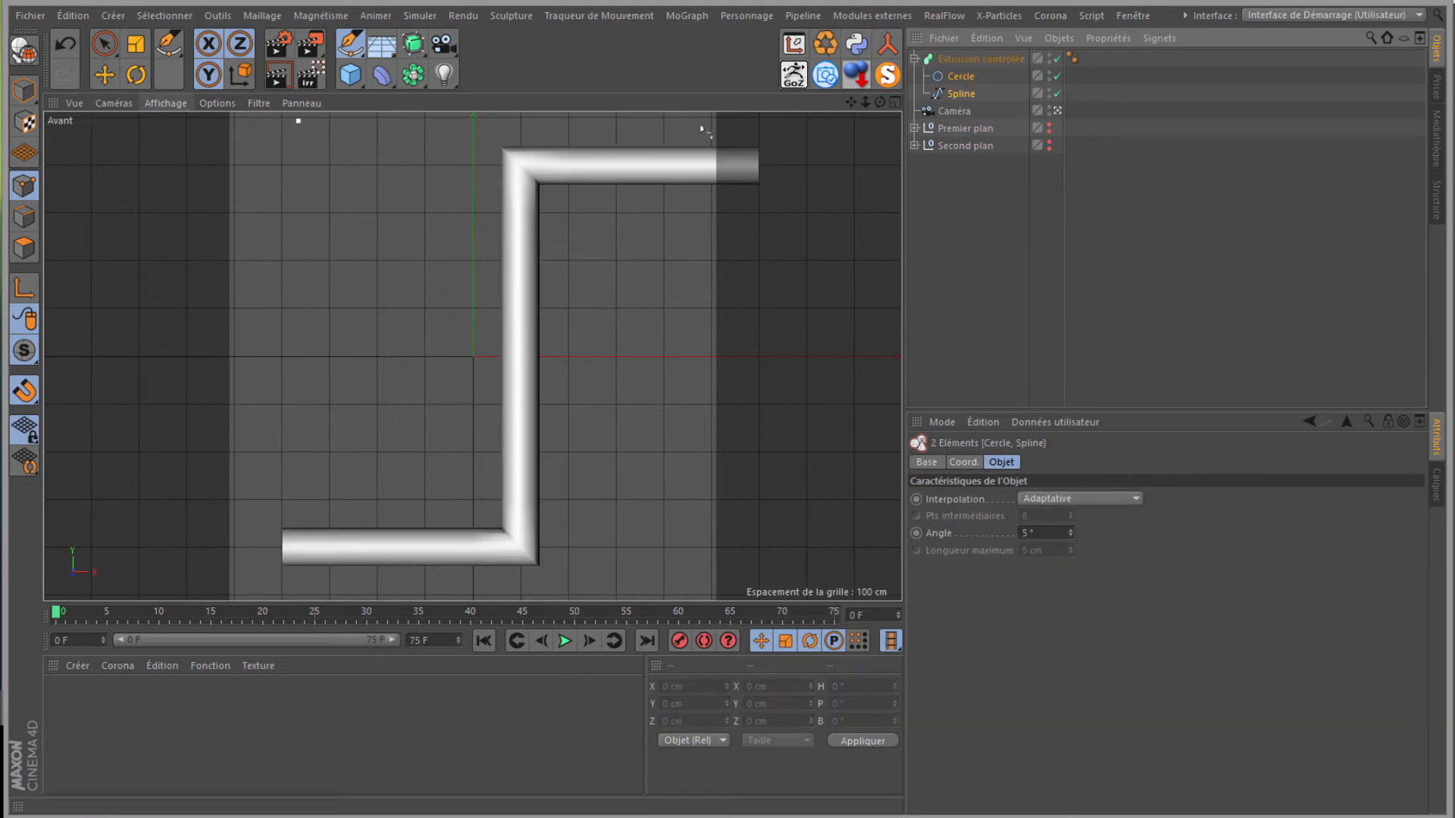
# Step: Disable the Extrusion contrôlée object and apply Interpolation légère to the spline's lower and upper corner points
pyautogui.click(1059, 59)
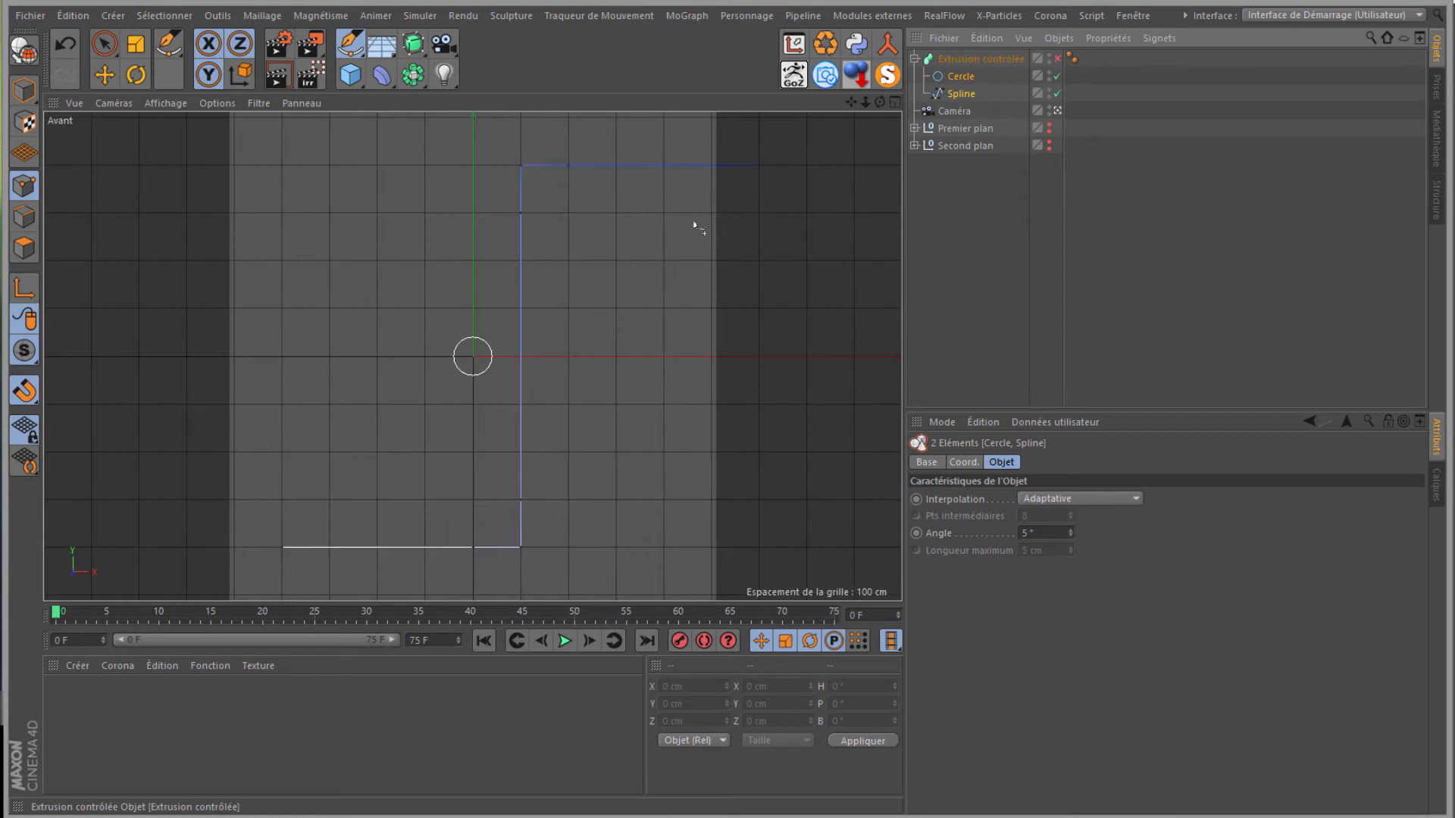
pyautogui.click(520, 547)
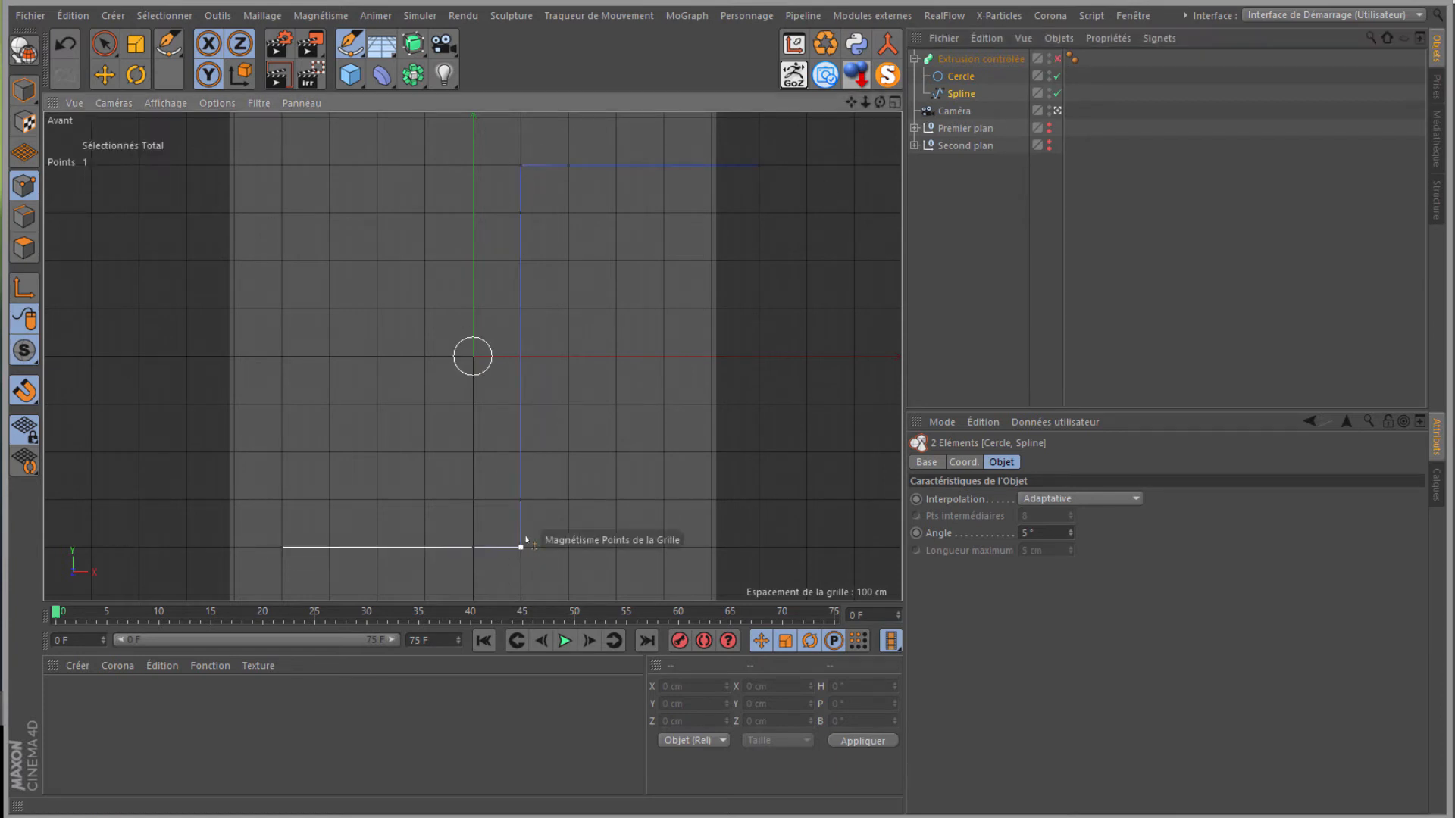
pyautogui.keyDown('shift'); pyautogui.click(520, 165); pyautogui.keyUp('shift')
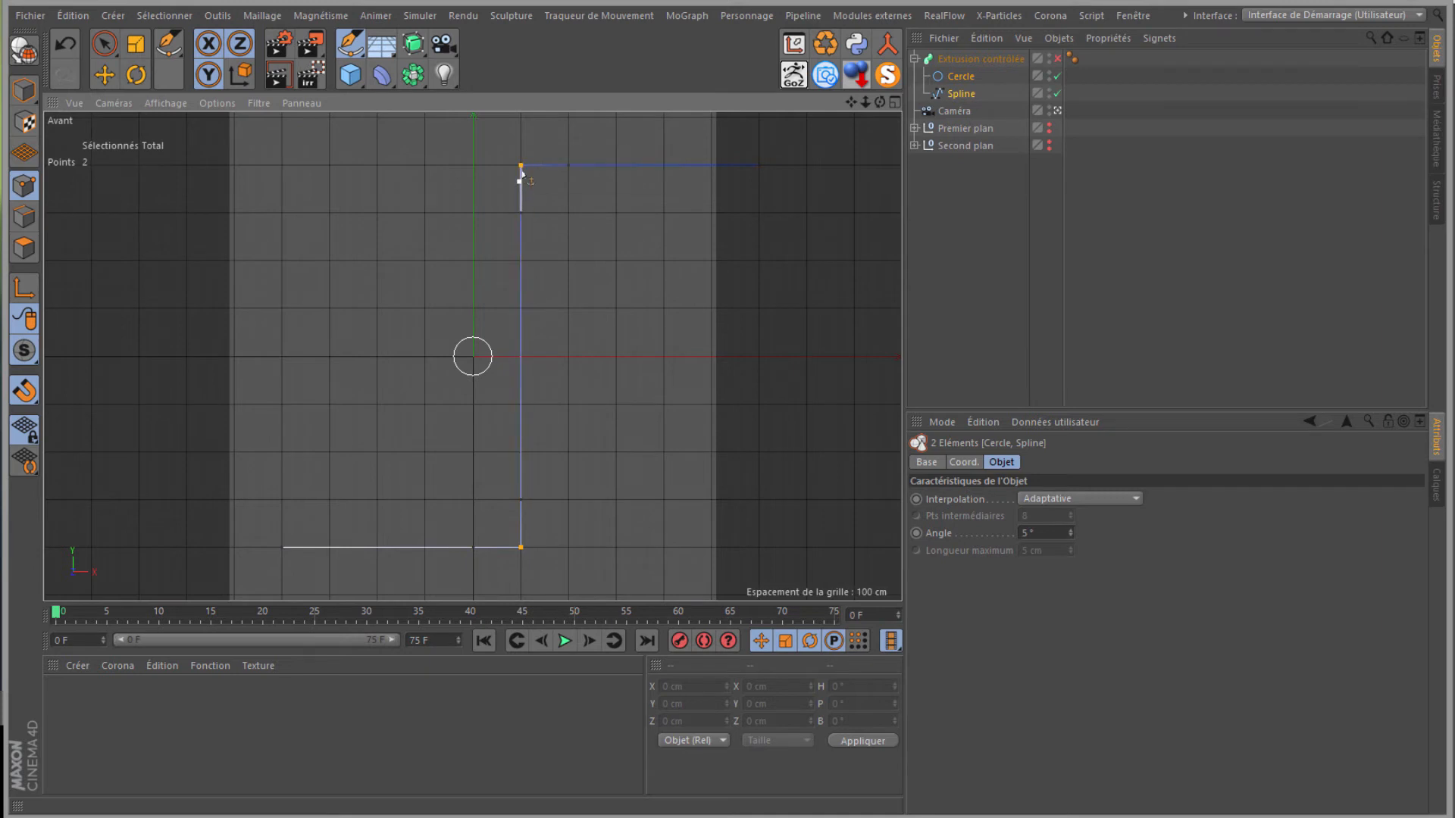
pyautogui.rightClick(523, 166)
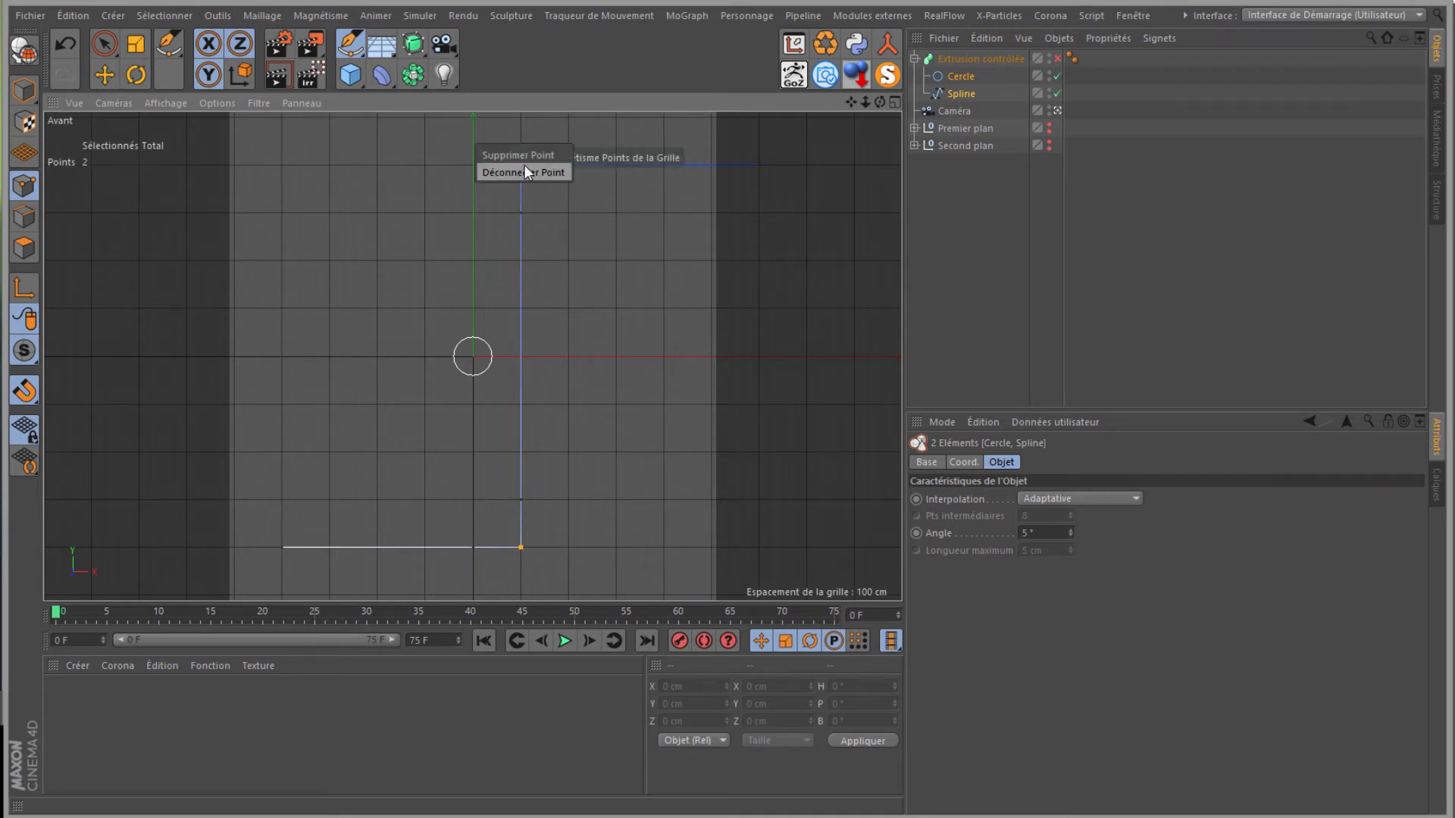
pyautogui.click(26, 182)
pyautogui.click(104, 44)
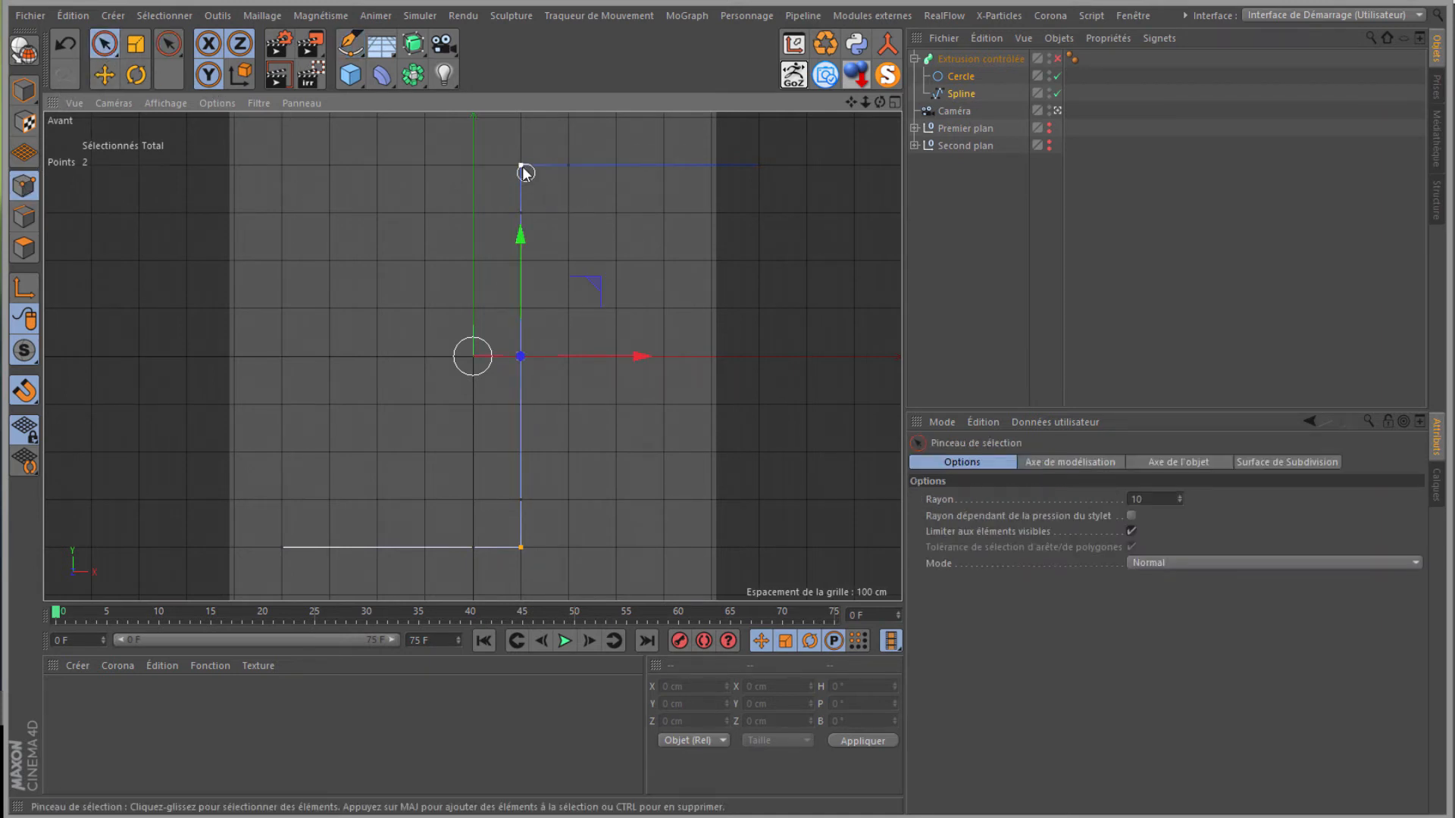
pyautogui.rightClick(521, 165)
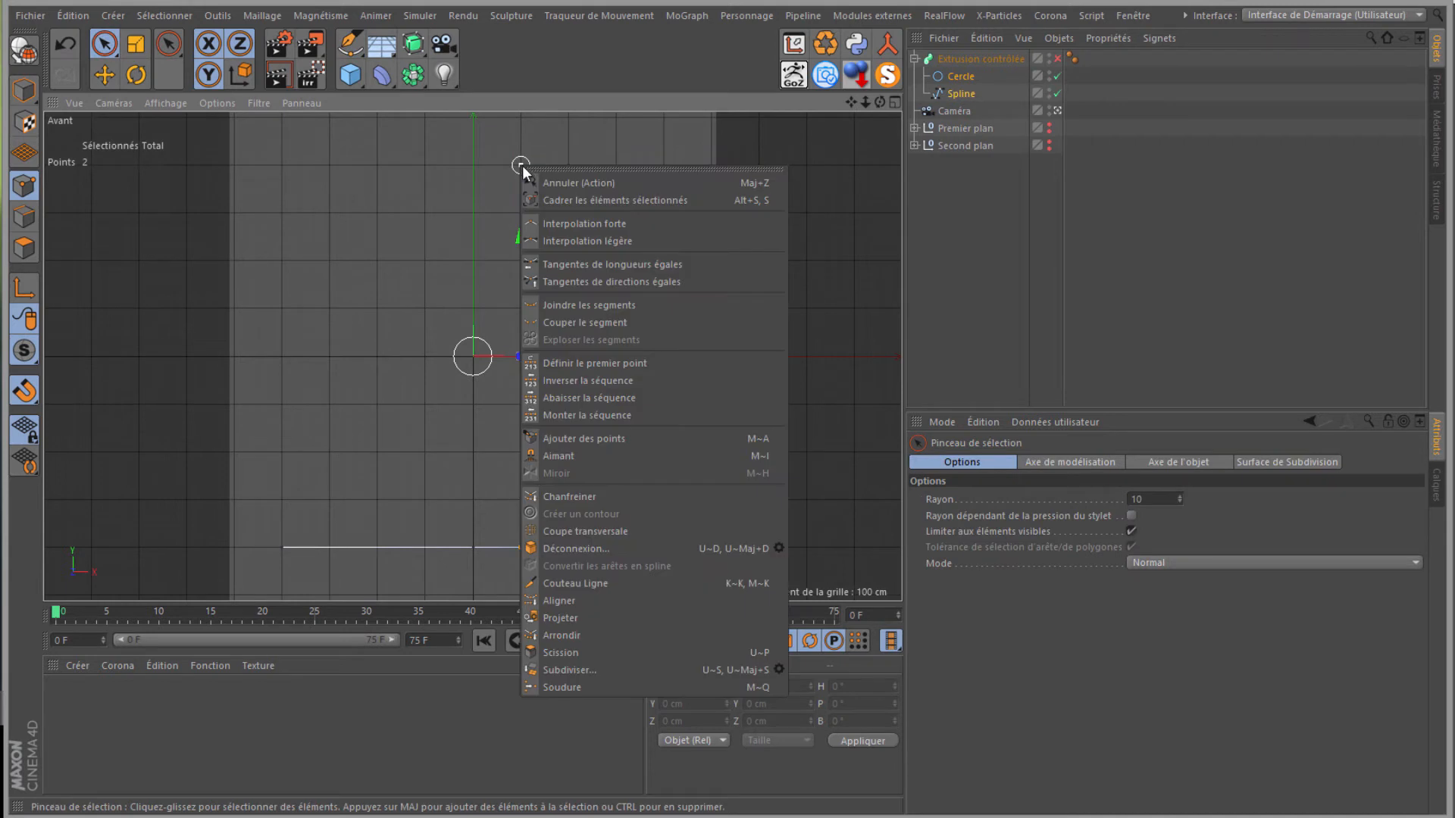
pyautogui.click(561, 240)
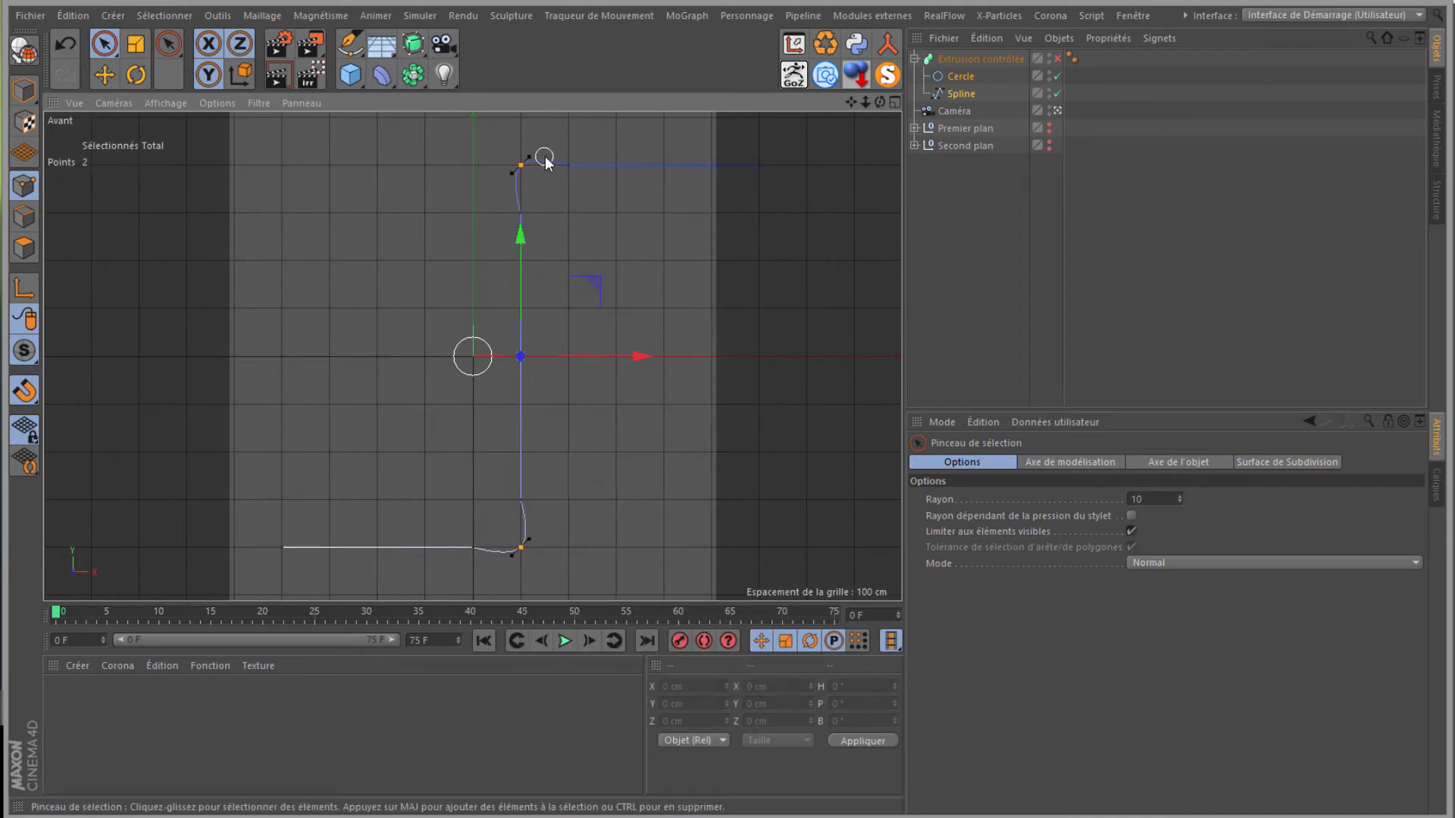
# Step: Move the spline's lower corner point diagonally inward by about 20 cm left and 20 cm up to round the bend
pyautogui.click(521, 551)
pyautogui.scroll(5, 519, 547)
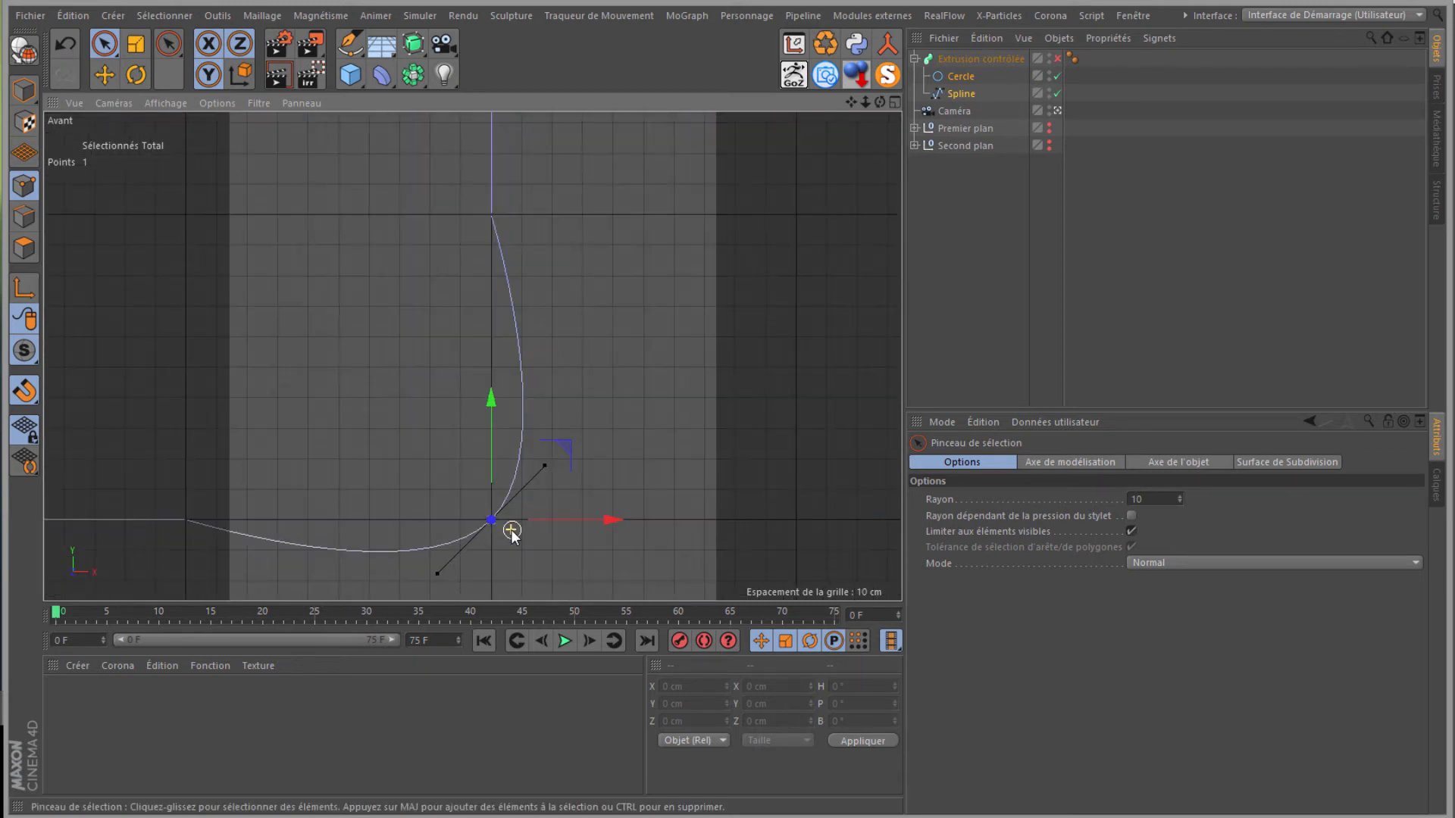
pyautogui.scroll(2, 509, 529)
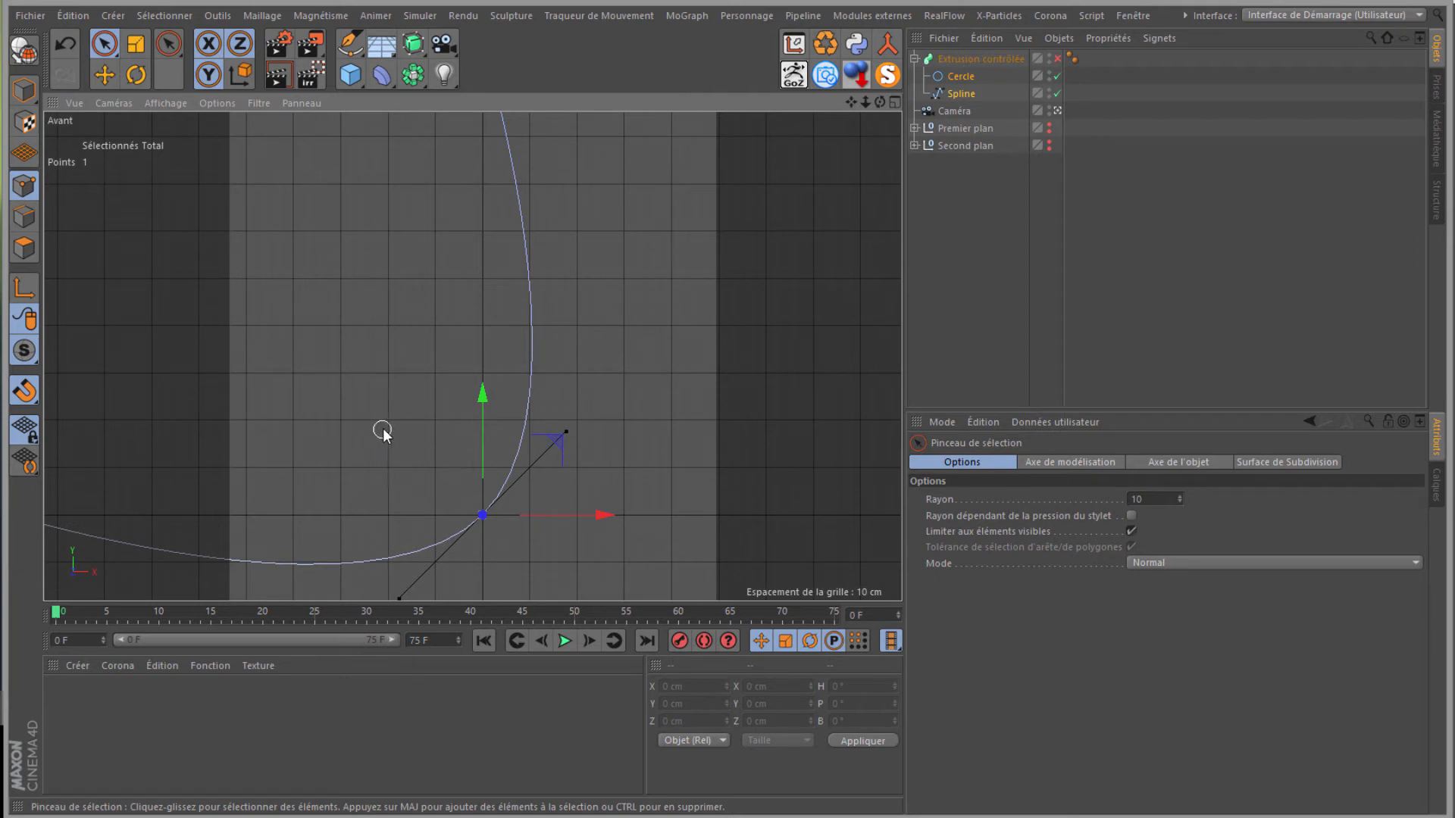
pyautogui.moveTo(477, 428)
pyautogui.mouseDown()
pyautogui.moveTo(482, 330)
pyautogui.moveTo(493, 413)
pyautogui.moveTo(520, 420)
pyautogui.moveTo(476, 429)
pyautogui.mouseUp()
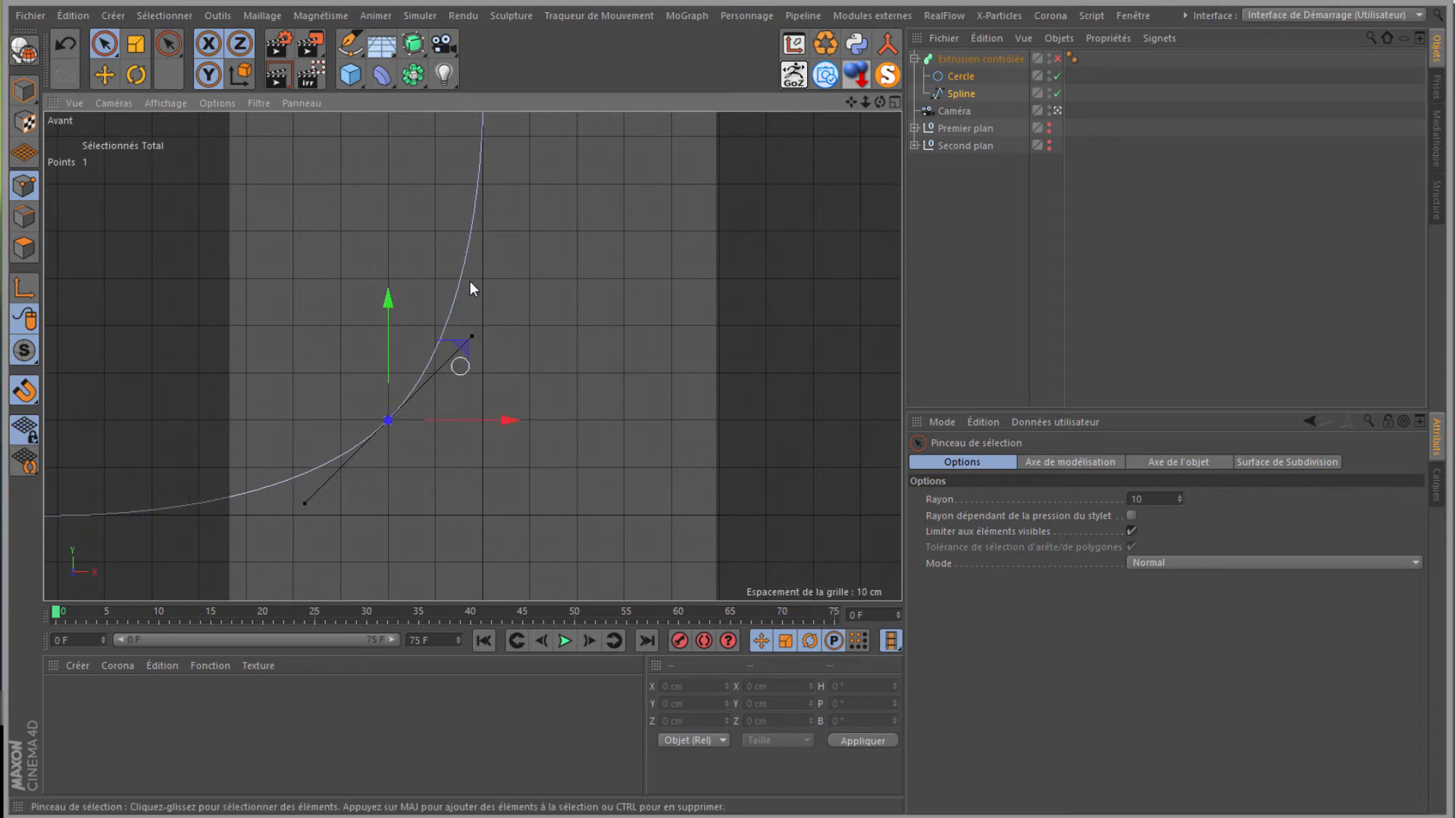
pyautogui.scroll(-4, 470, 281)
pyautogui.moveTo(852, 102); pyautogui.dragTo(734, 394)
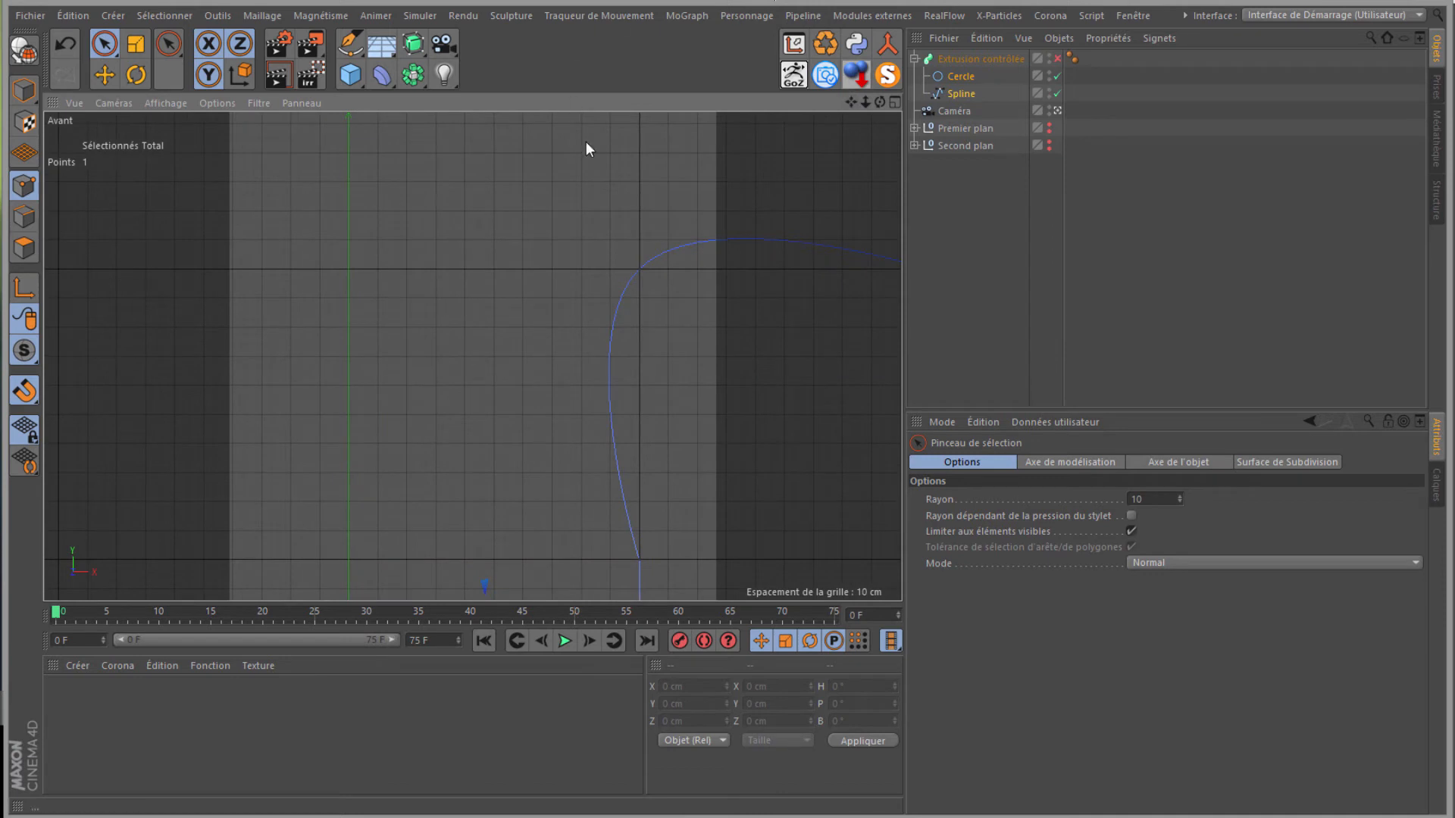
# Step: Move the spline's upper corner point 20 cm down and 20 cm right to round the upper bend
pyautogui.scroll(-2, 614, 231)
pyautogui.click(632, 258)
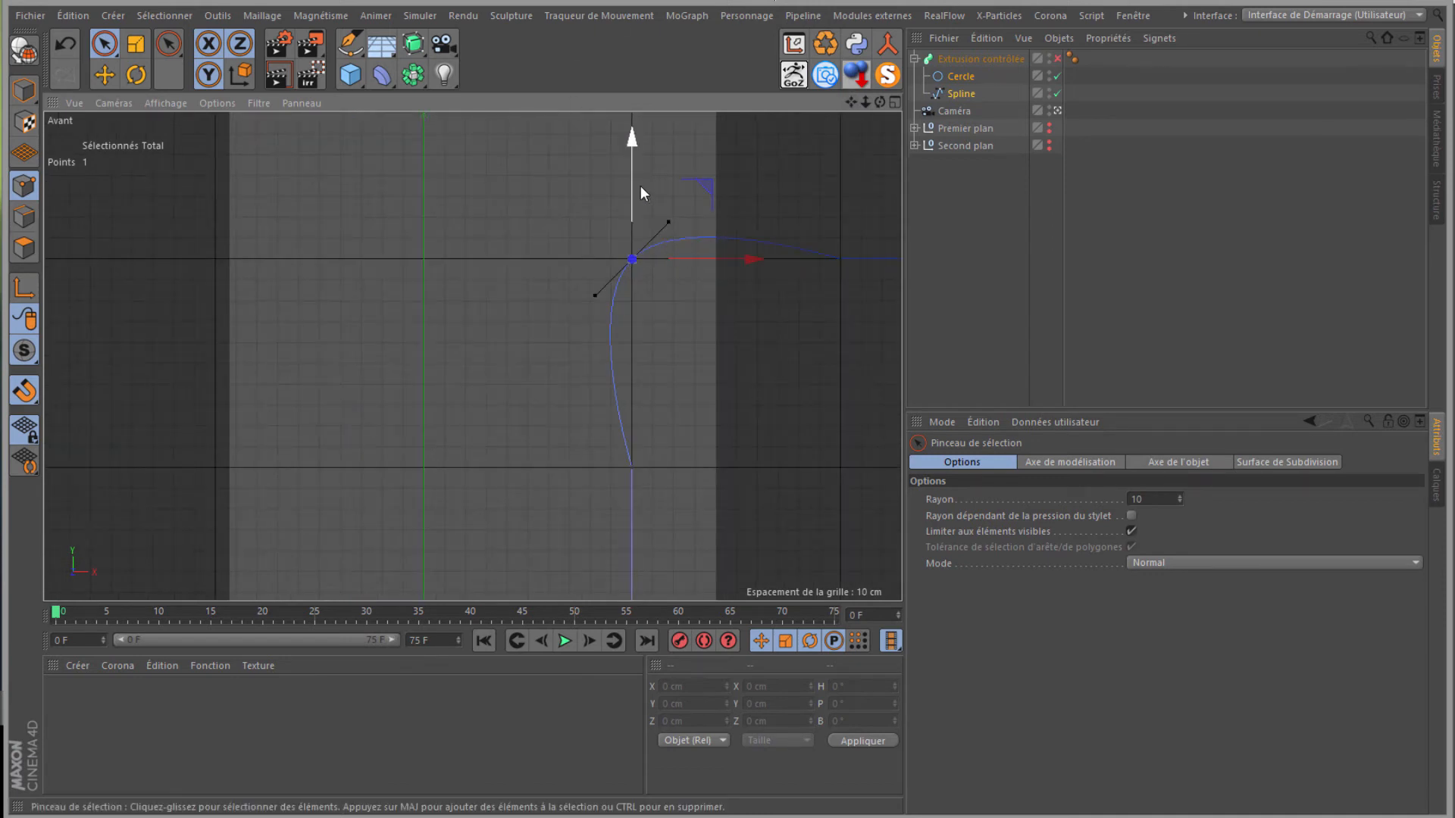
pyautogui.moveTo(635, 180); pyautogui.dragTo(630, 220)
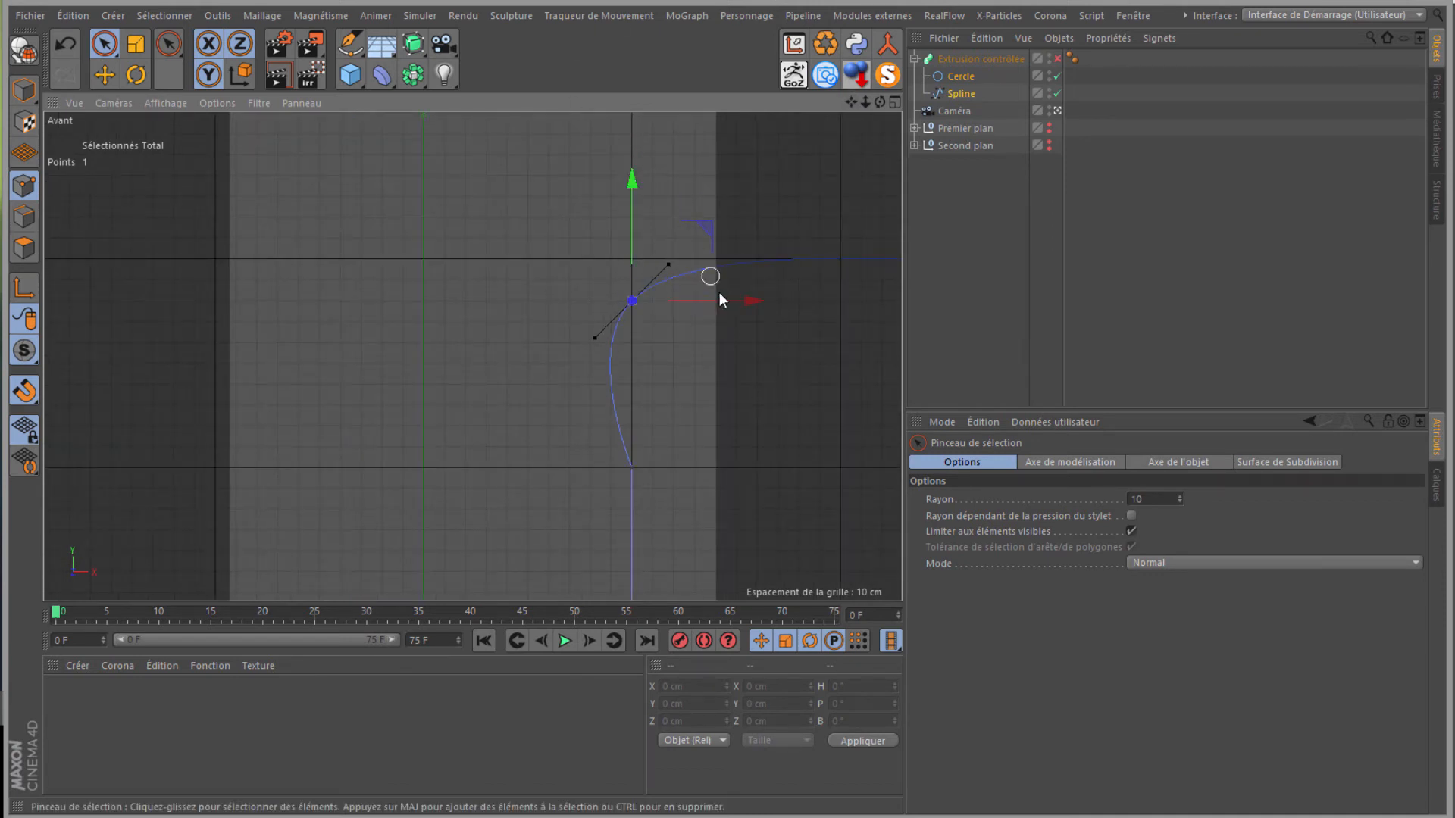
pyautogui.moveTo(720, 301); pyautogui.dragTo(765, 305)
pyautogui.scroll(-5, 602, 232)
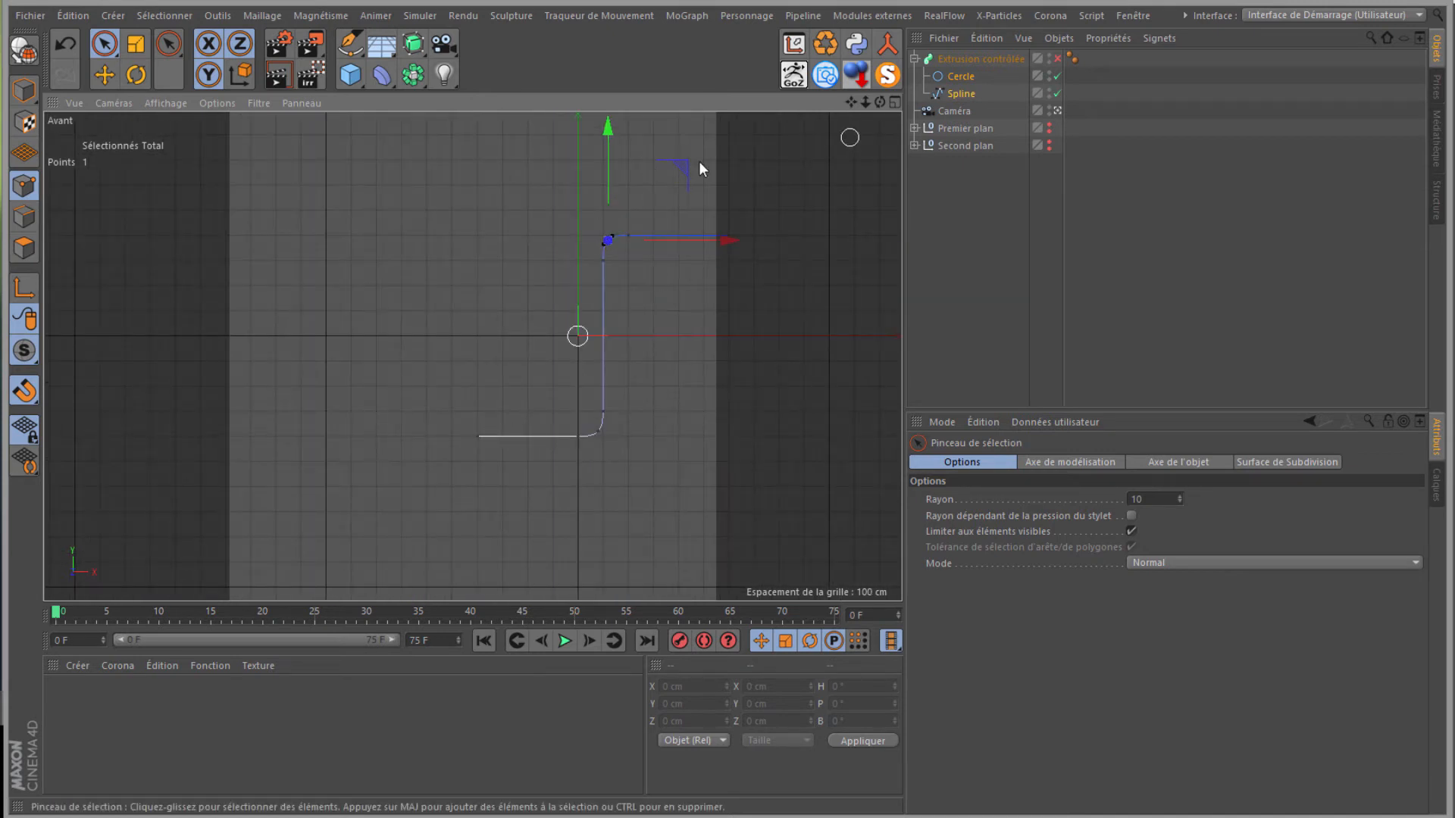
pyautogui.moveTo(849, 104); pyautogui.dragTo(732, 383)
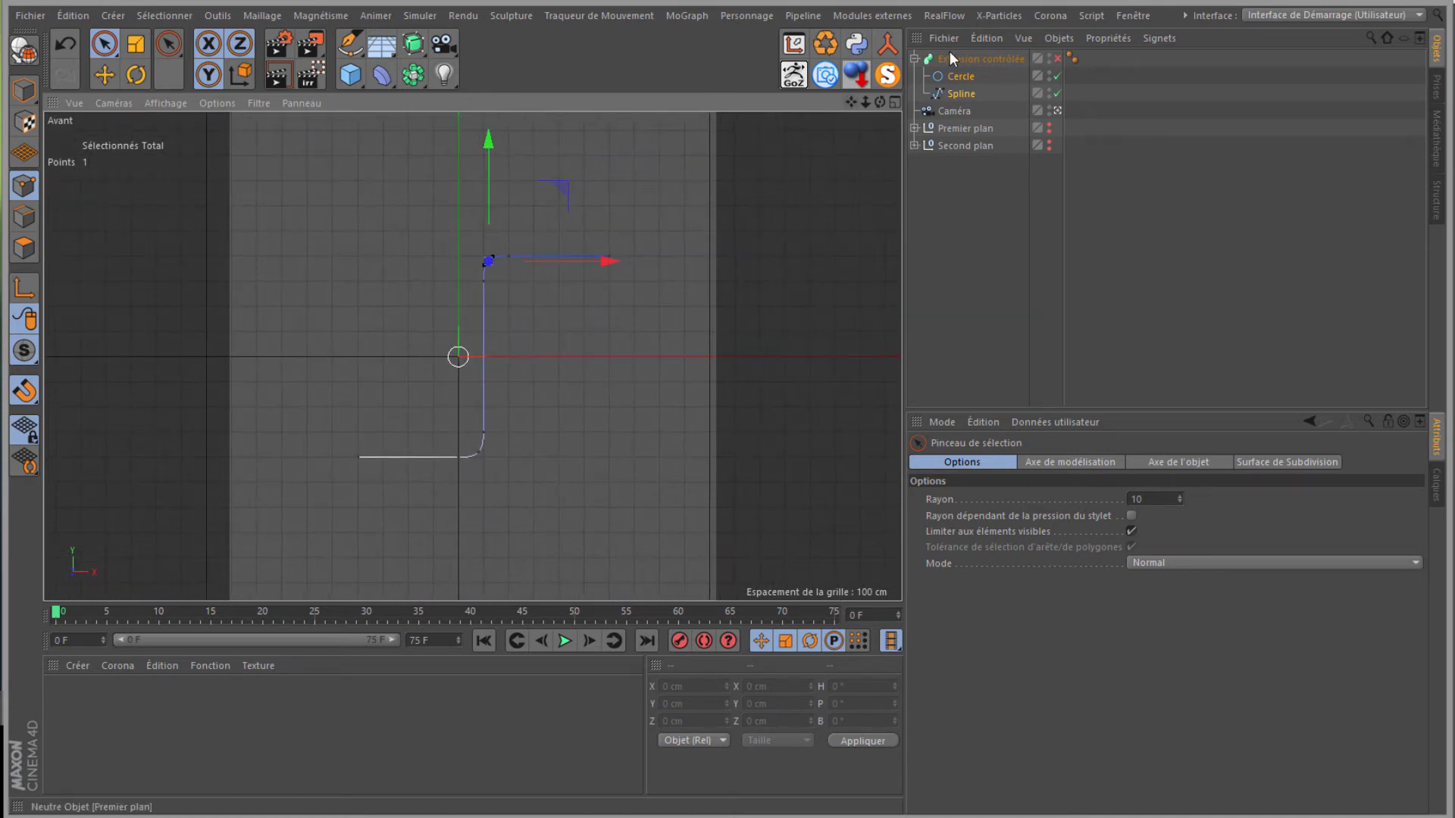
# Step: Re-enable the Extrusion contrôlée object and inspect the swept pipe in the perspective view
pyautogui.click(1057, 59)
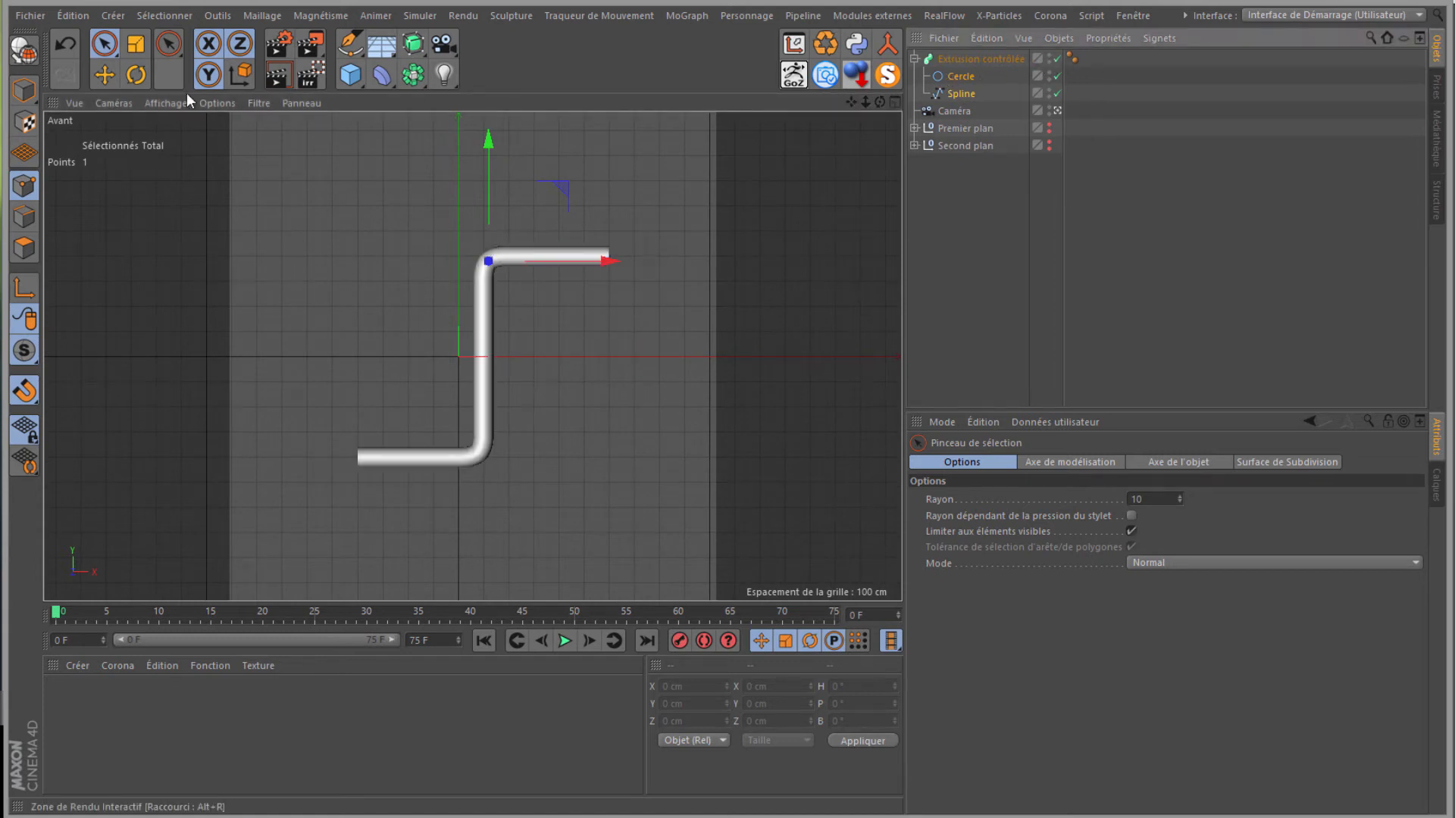
pyautogui.click(129, 104)
pyautogui.click(155, 187)
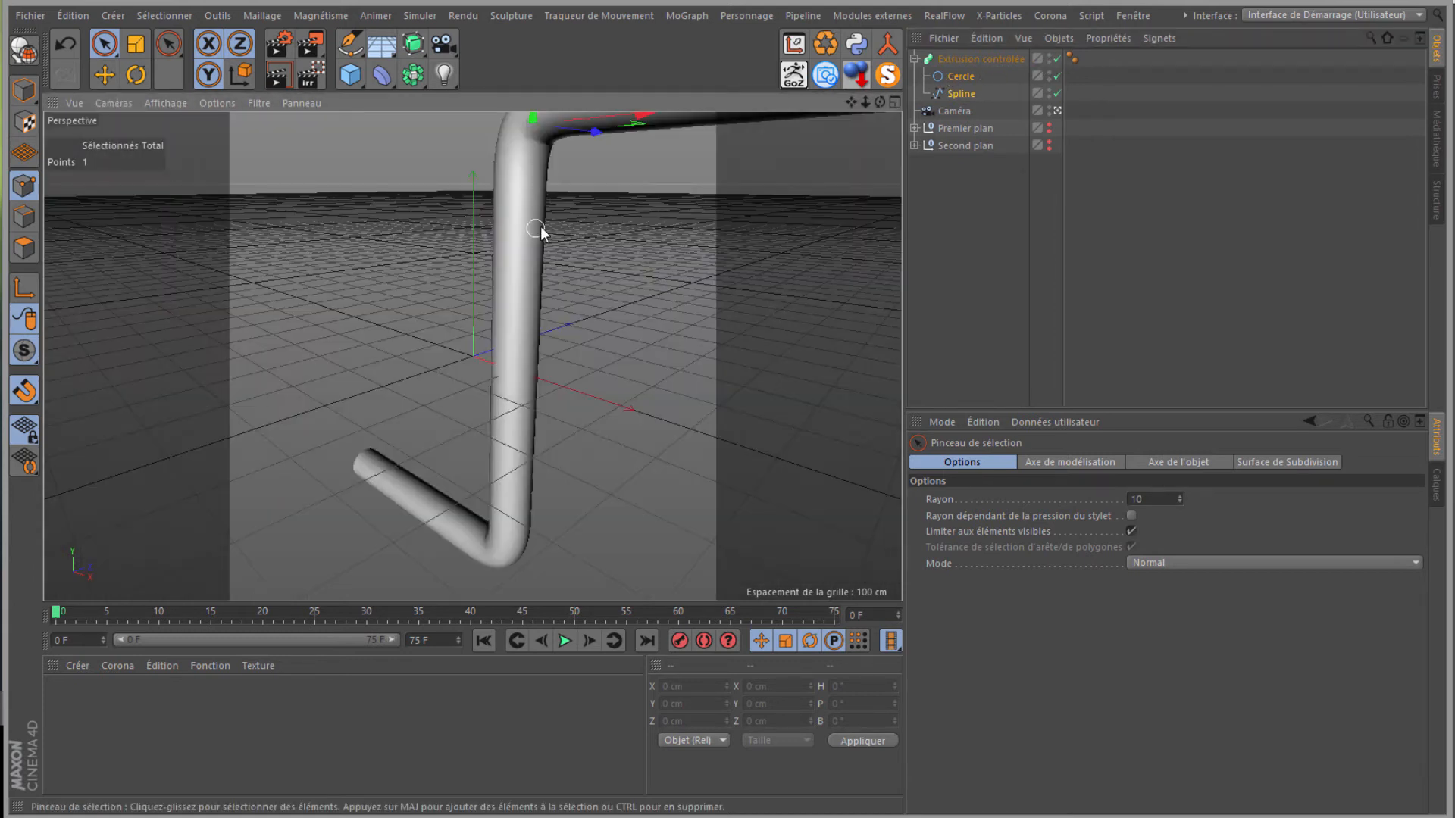
pyautogui.scroll(3, 725, 386)
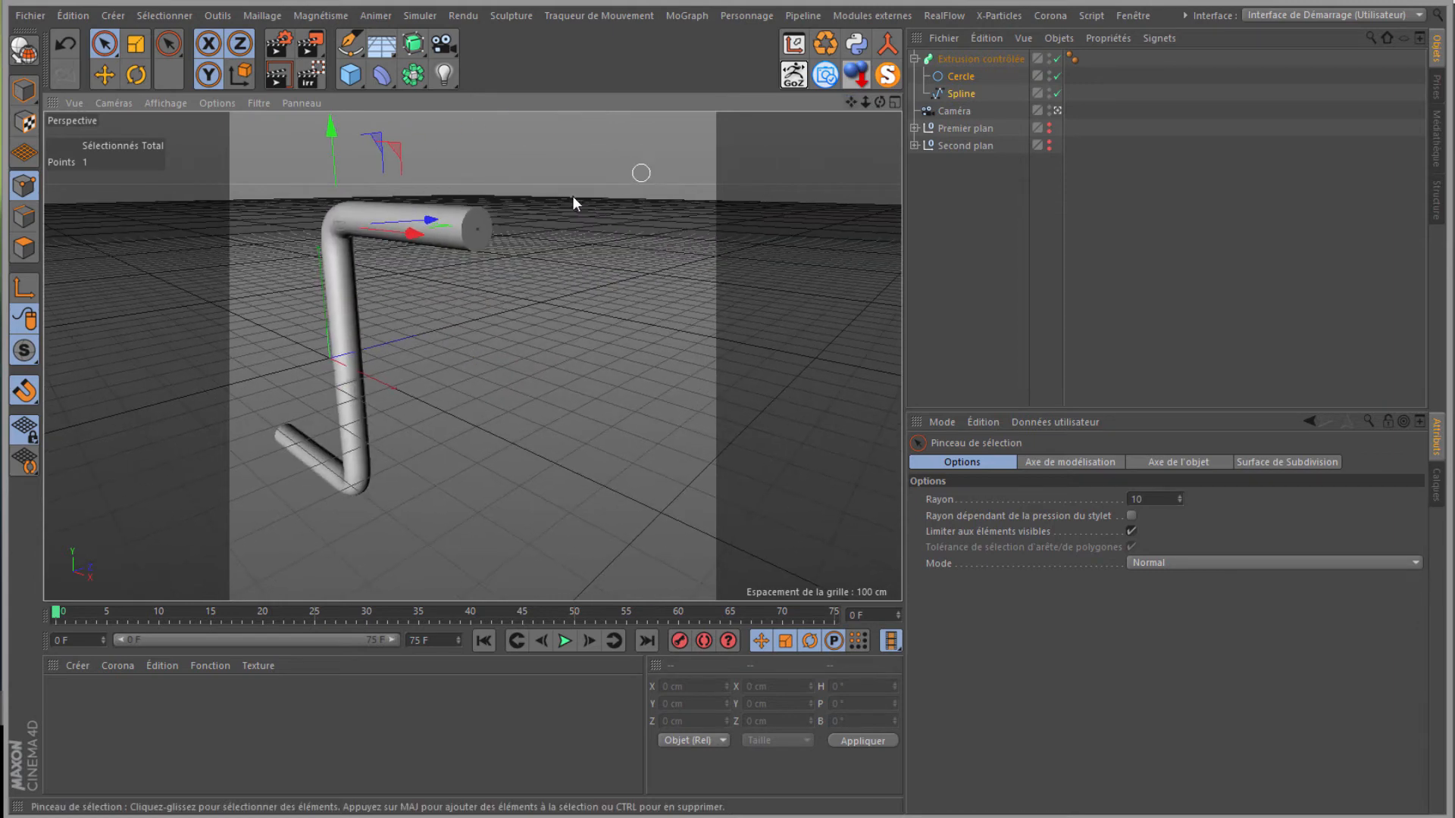
pyautogui.scroll(2, 461, 233)
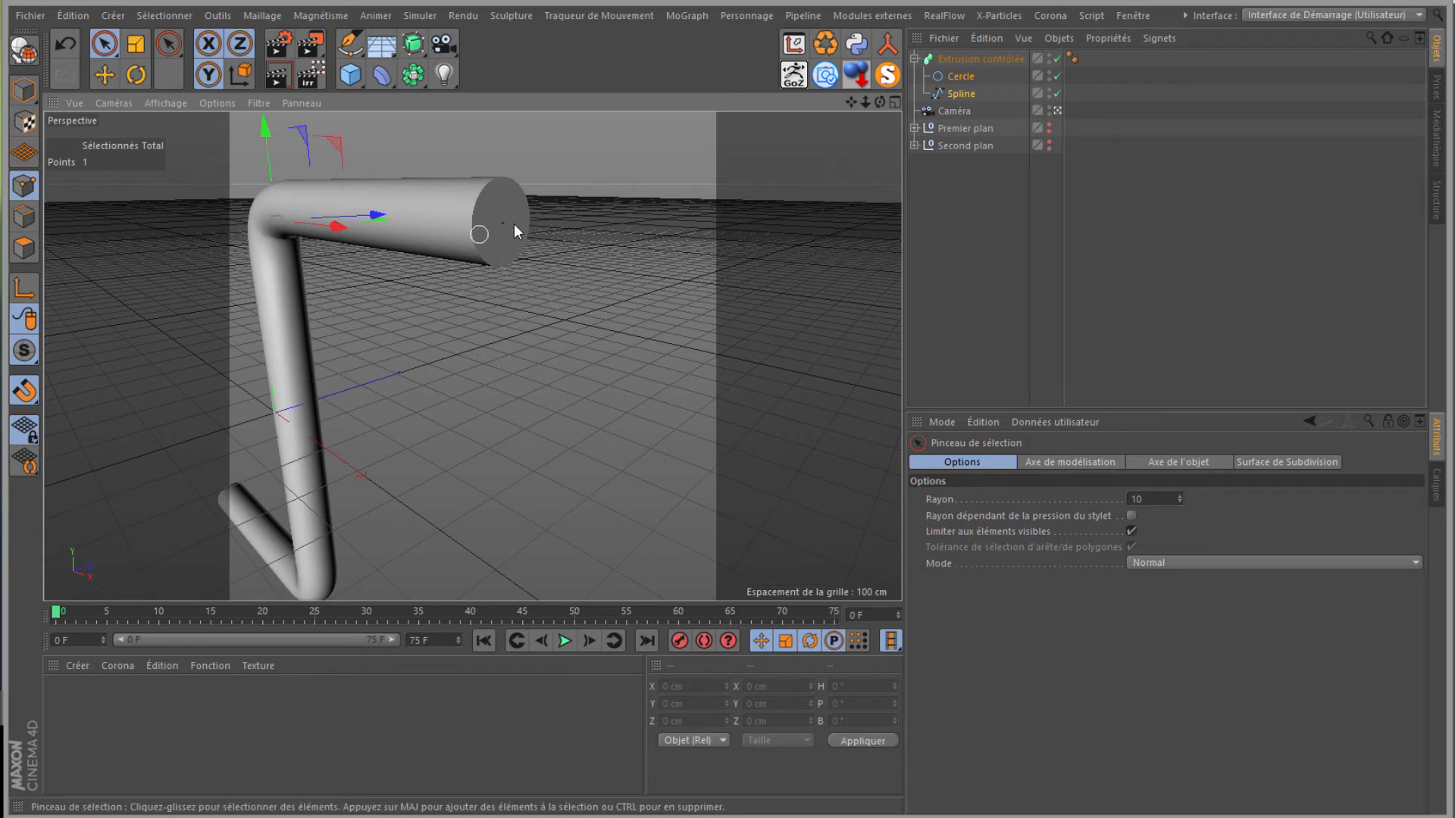
# Step: Set both the Début and Fin caps of the Extrusion contrôlée to Sans so the pipe ends are open
pyautogui.click(971, 56)
pyautogui.click(1196, 460)
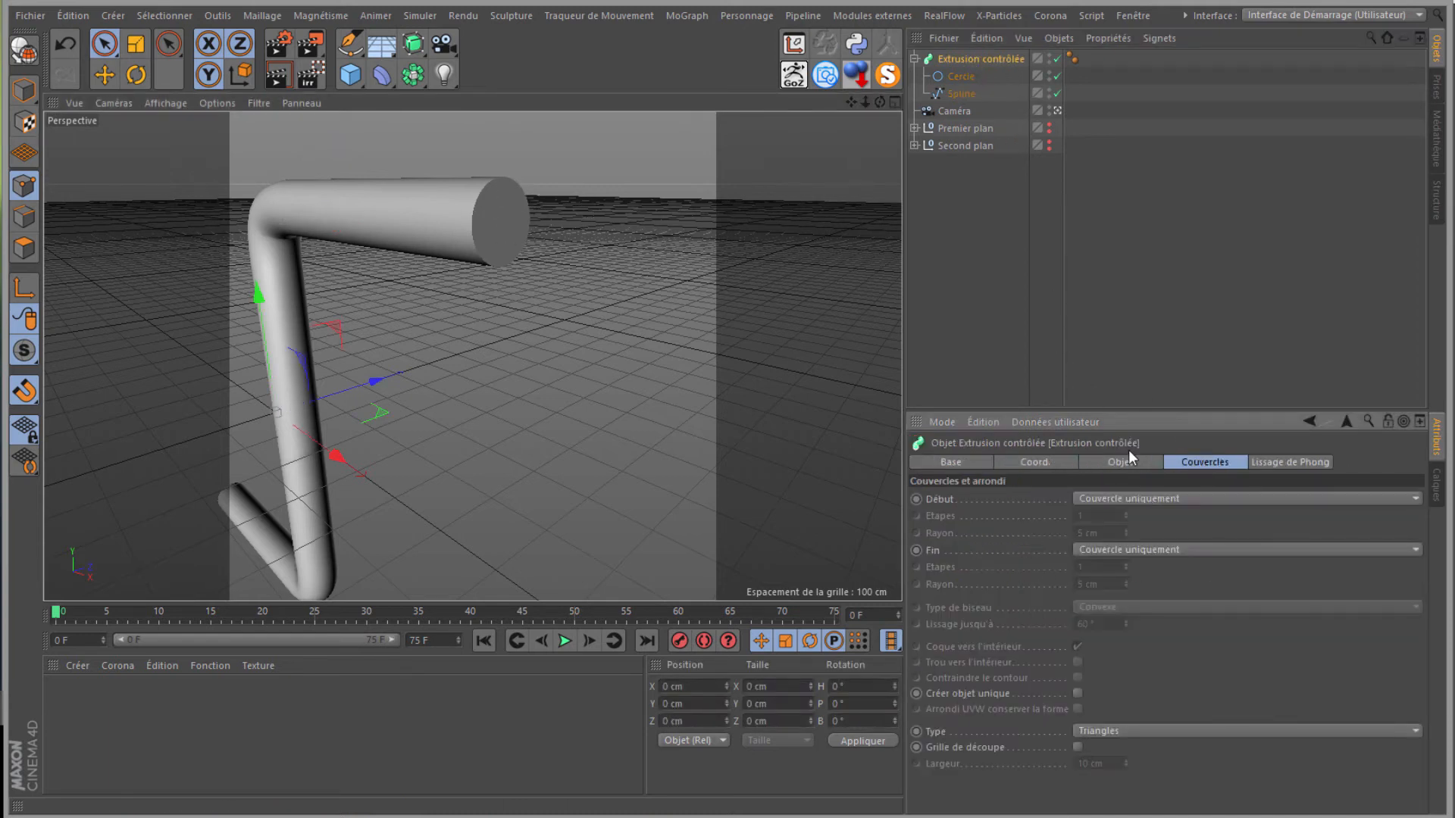
pyautogui.click(1140, 498)
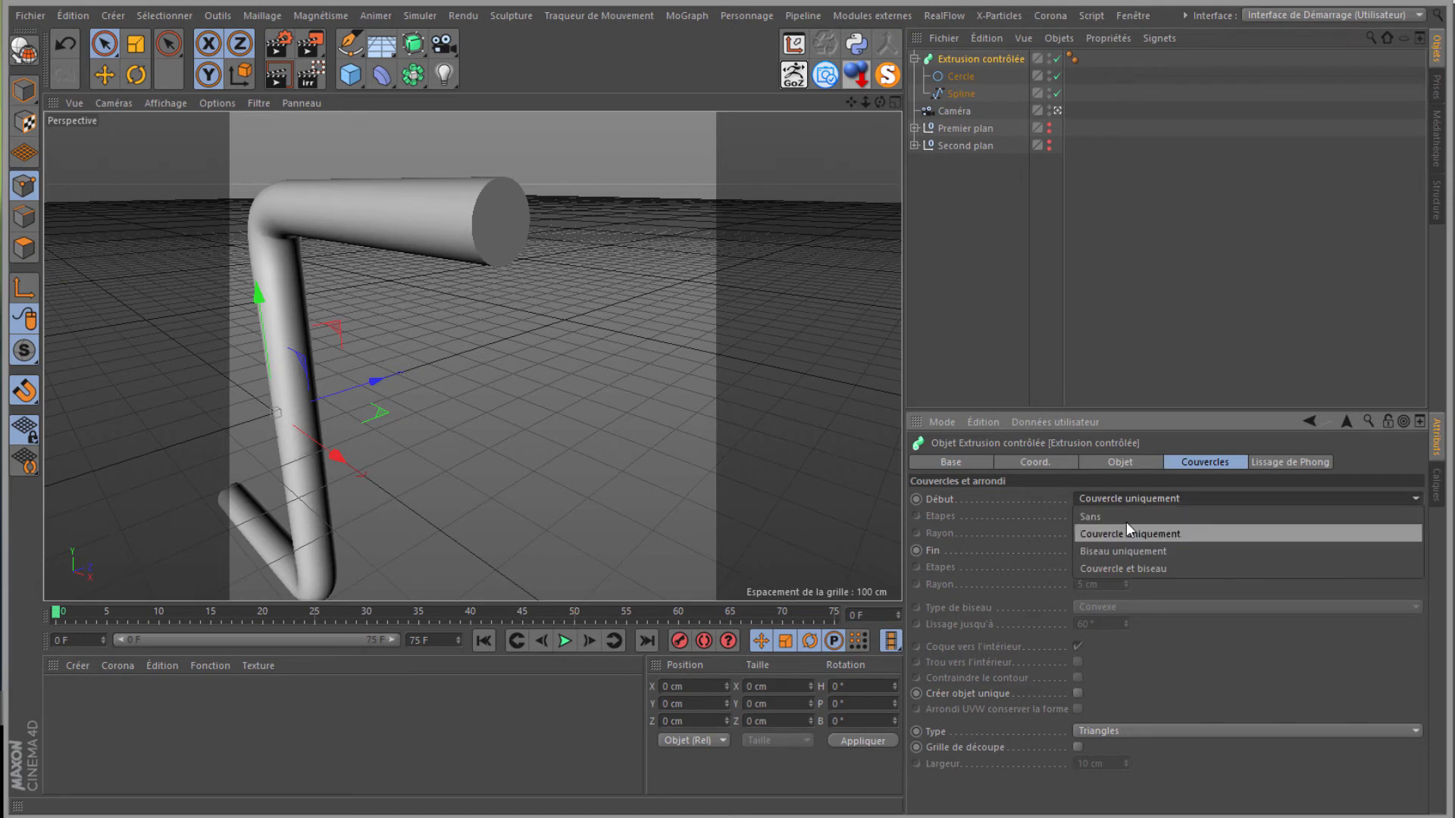
pyautogui.click(1126, 521)
pyautogui.click(1097, 549)
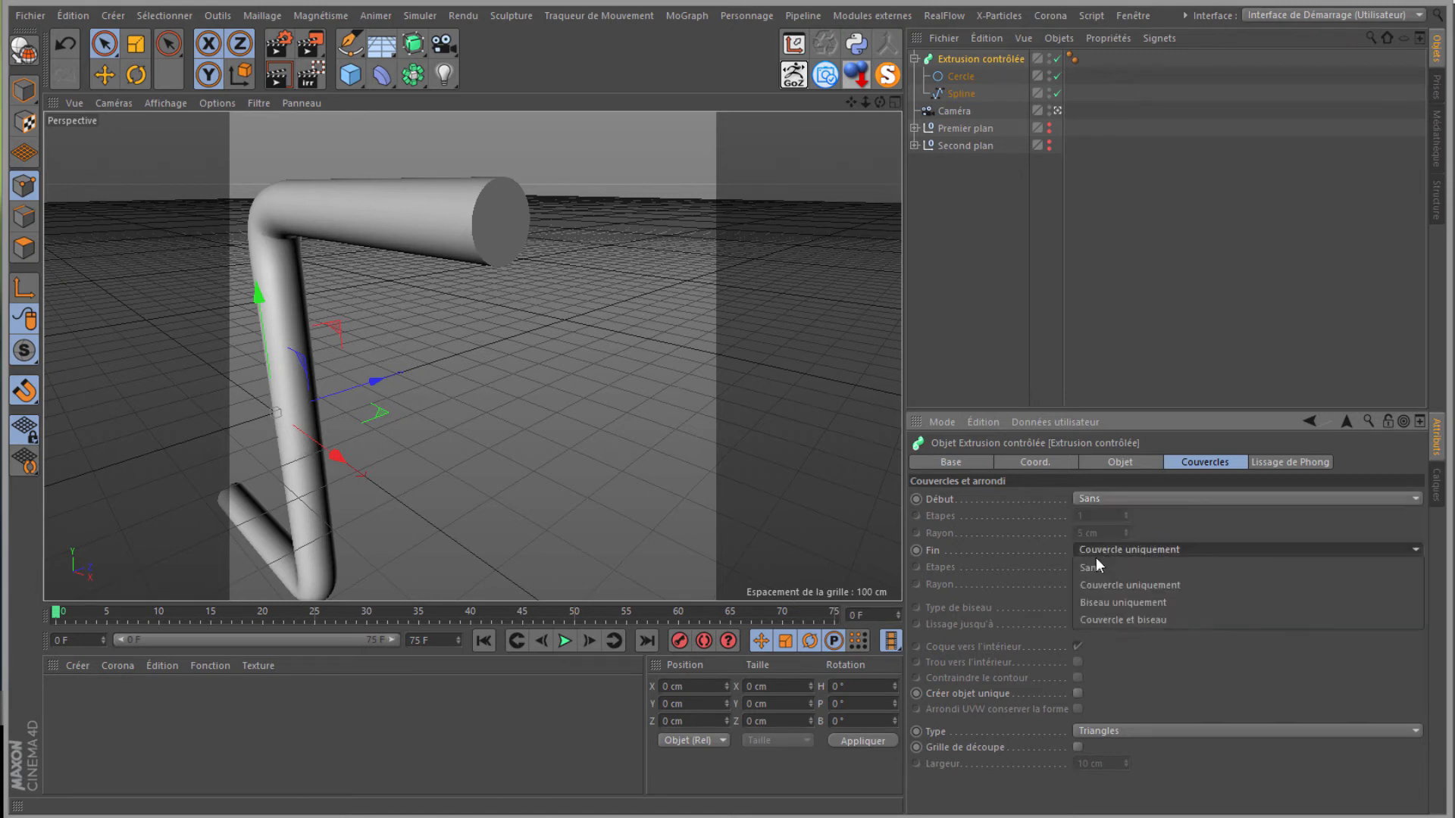
pyautogui.click(1096, 567)
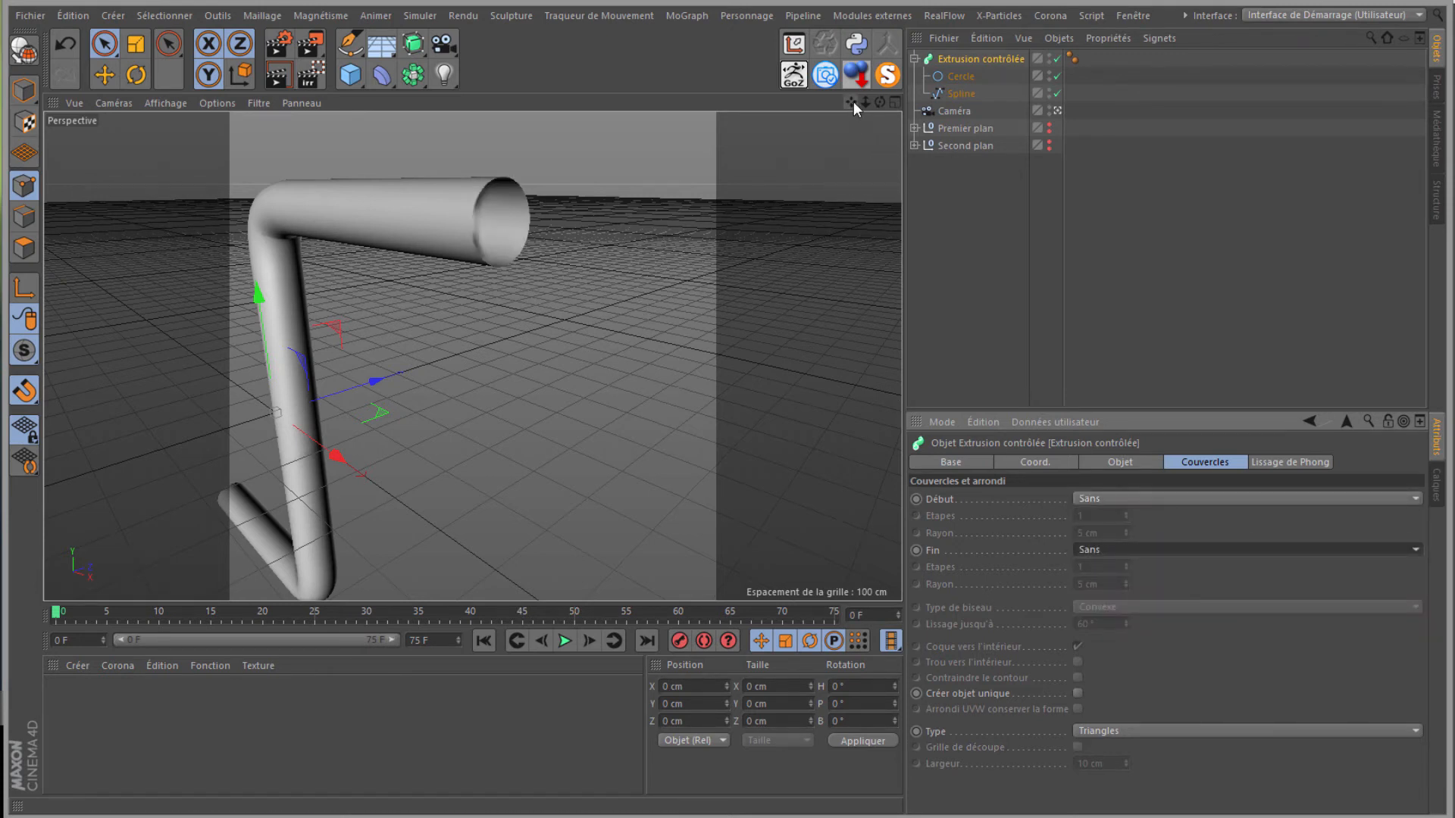
pyautogui.moveTo(853, 101); pyautogui.dragTo(735, 383)
# Step: Display the perspective view with Ombrage de Gouraud (lignes) to show the pipe's mesh
pyautogui.click(963, 79)
pyautogui.keyDown('ctrl'); pyautogui.click(960, 94); pyautogui.keyUp('ctrl')
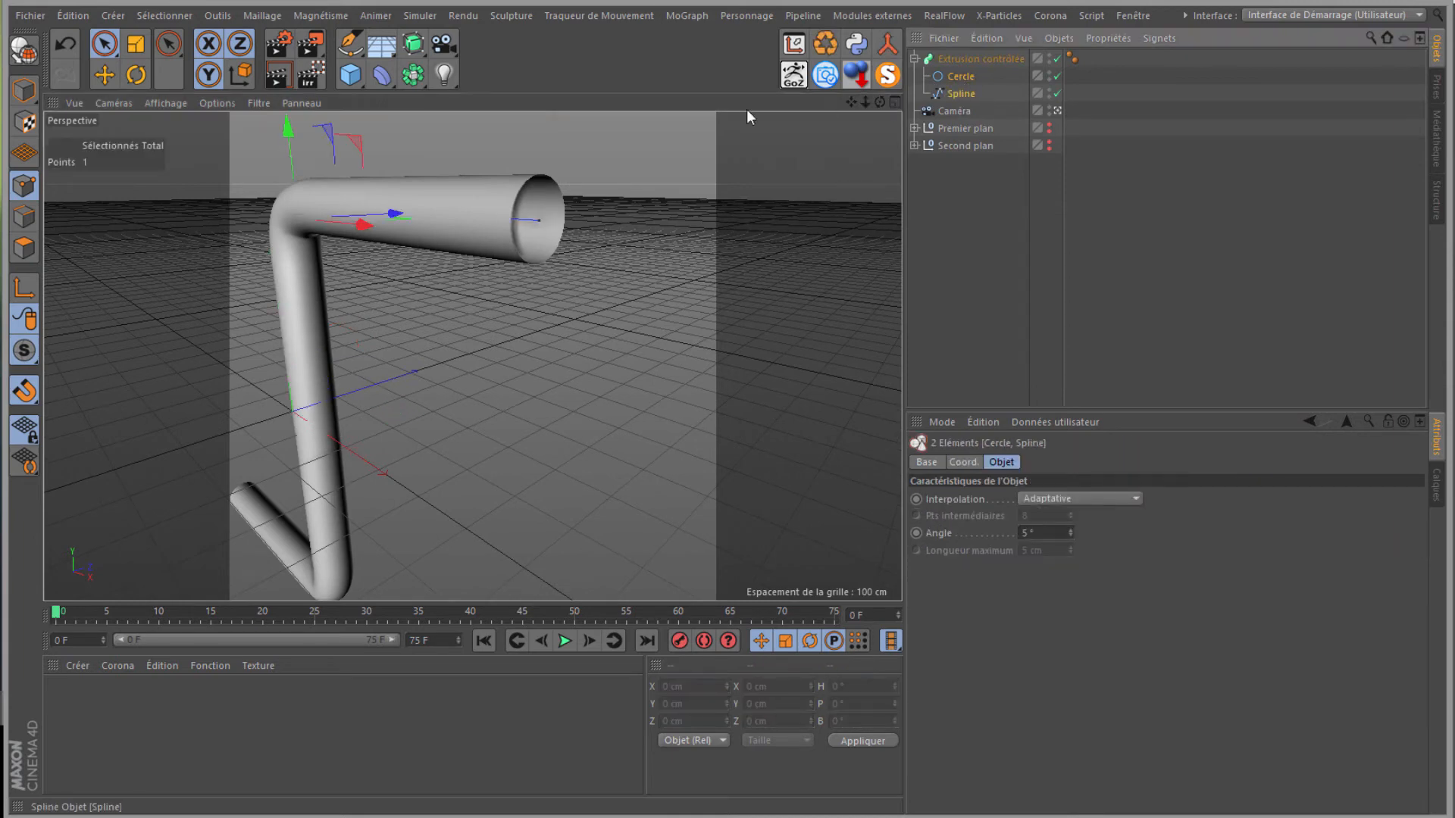
pyautogui.click(165, 103)
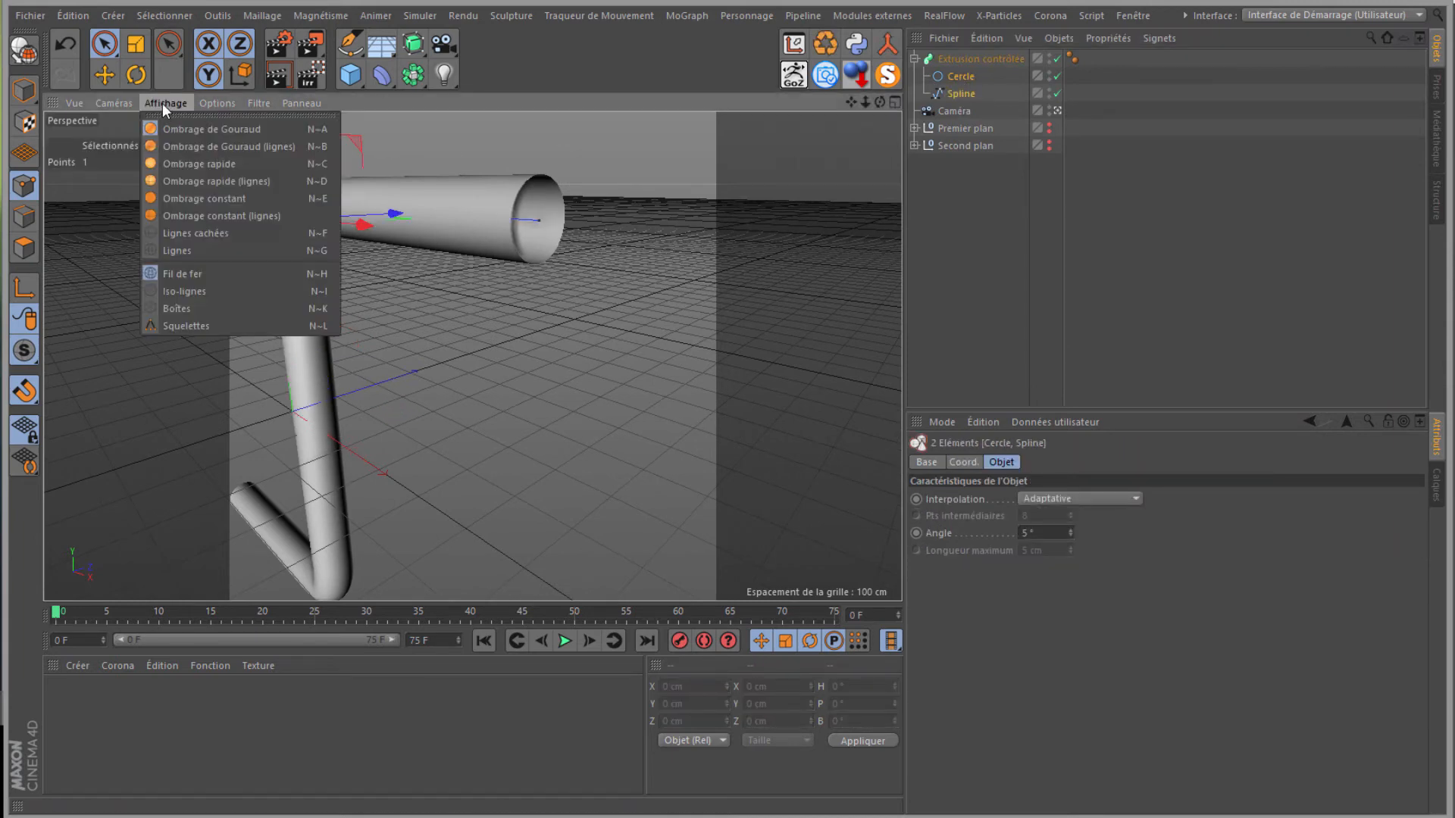
pyautogui.click(180, 147)
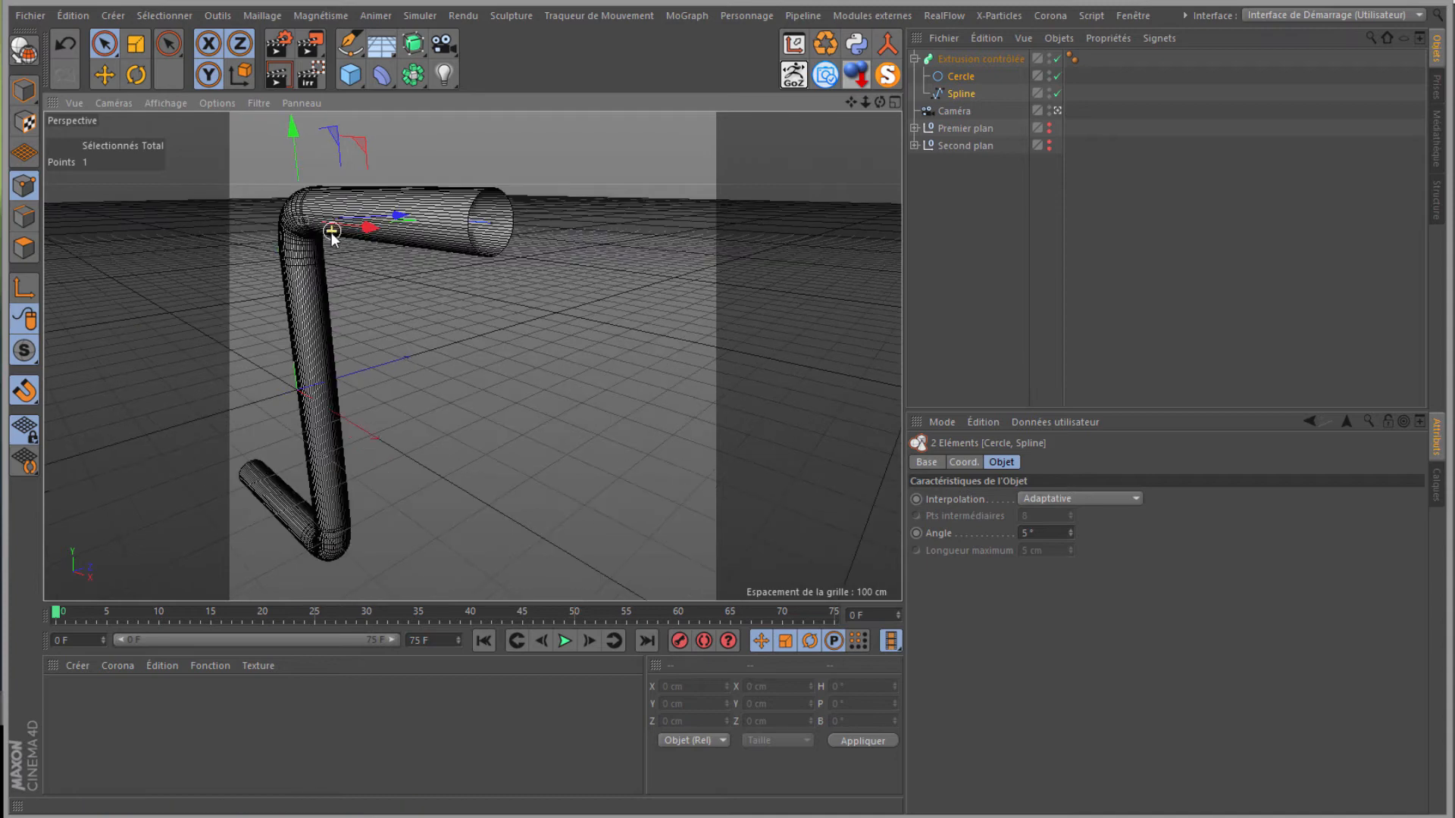
# Step: Set the interpolation of both the circle and the spline to Uniforme with 4 intermediate points
pyautogui.click(957, 74)
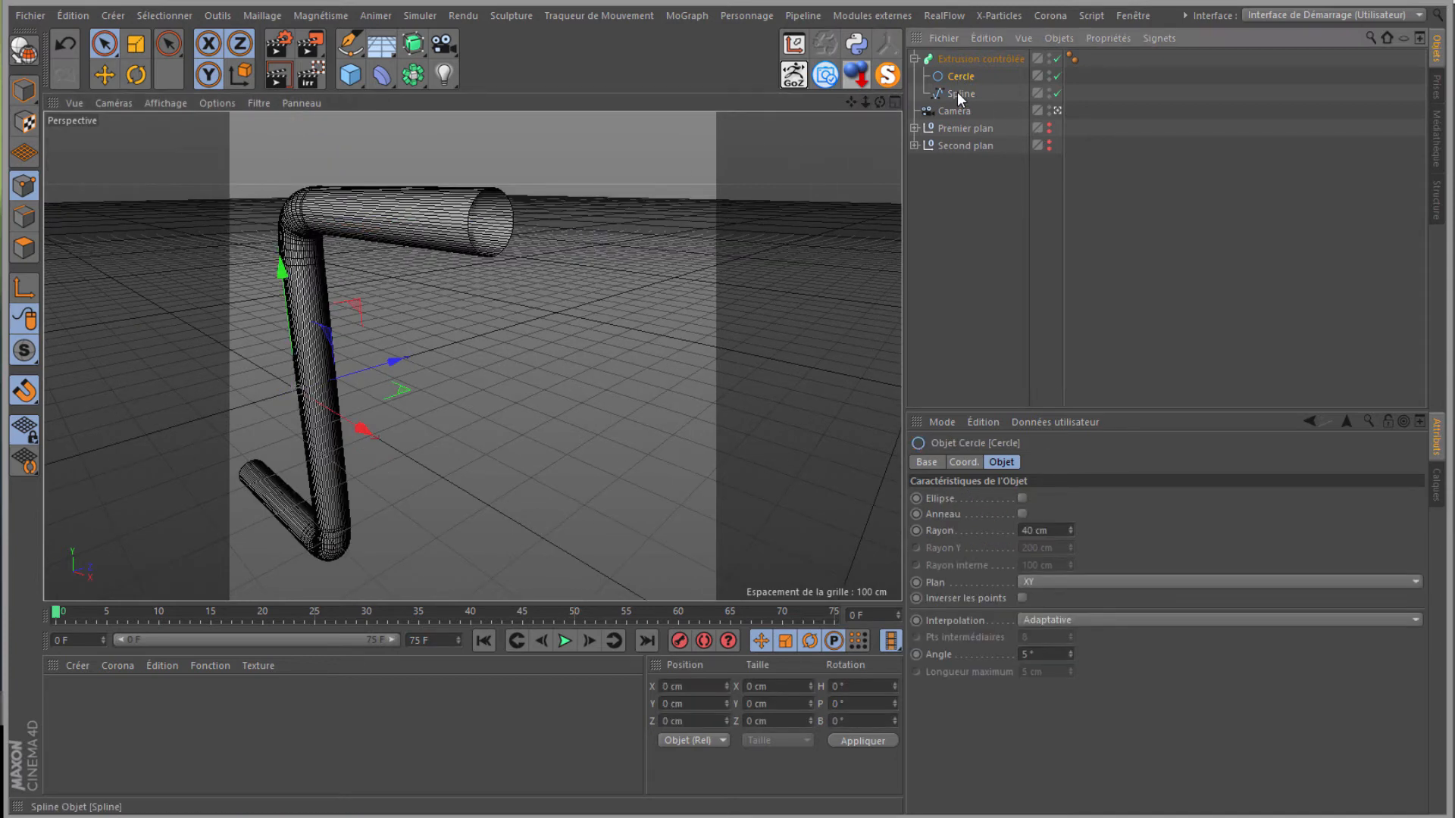
pyautogui.keyDown('ctrl'); pyautogui.click(956, 92); pyautogui.keyUp('ctrl')
pyautogui.click(1029, 498)
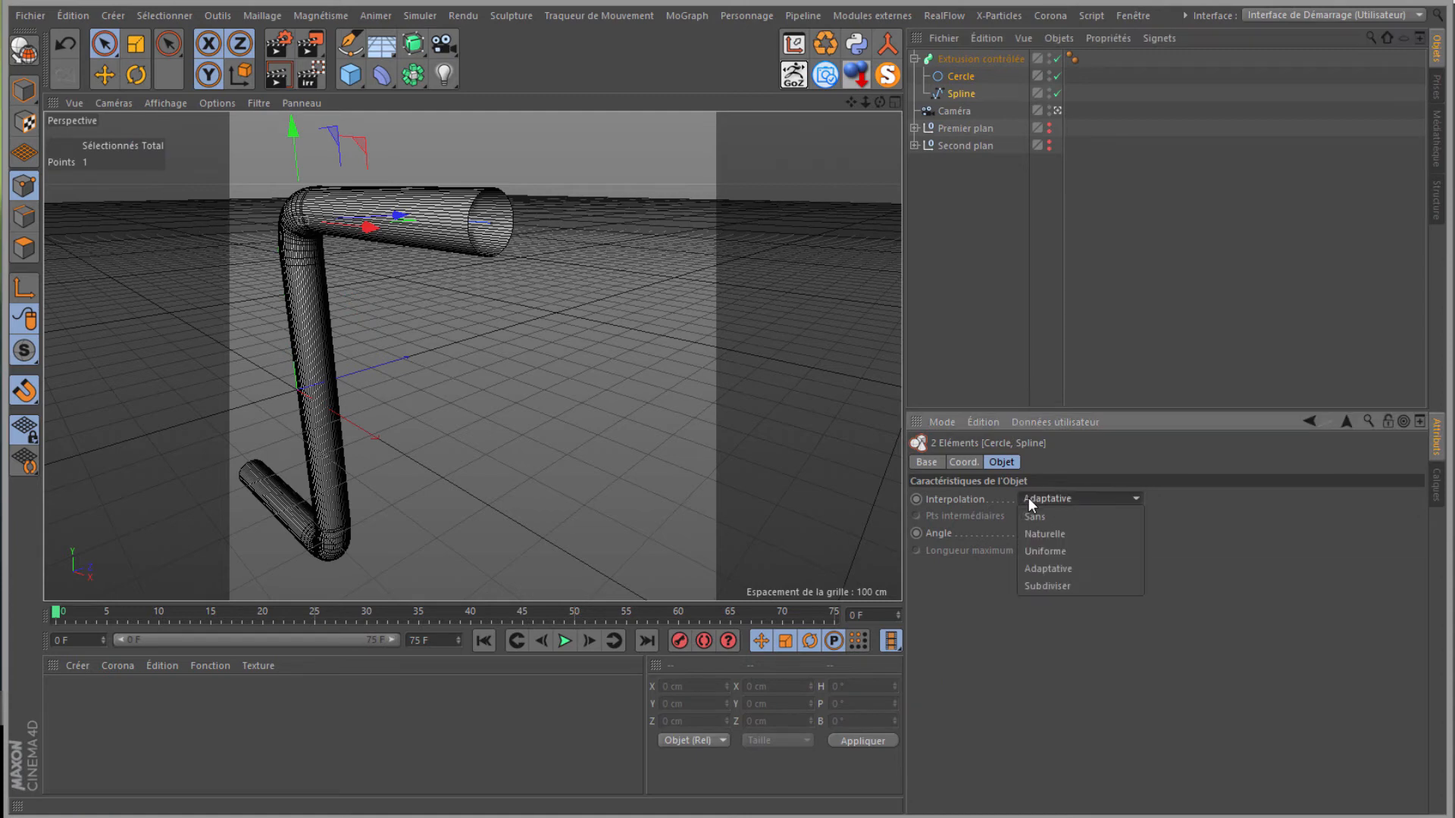
pyautogui.click(1038, 552)
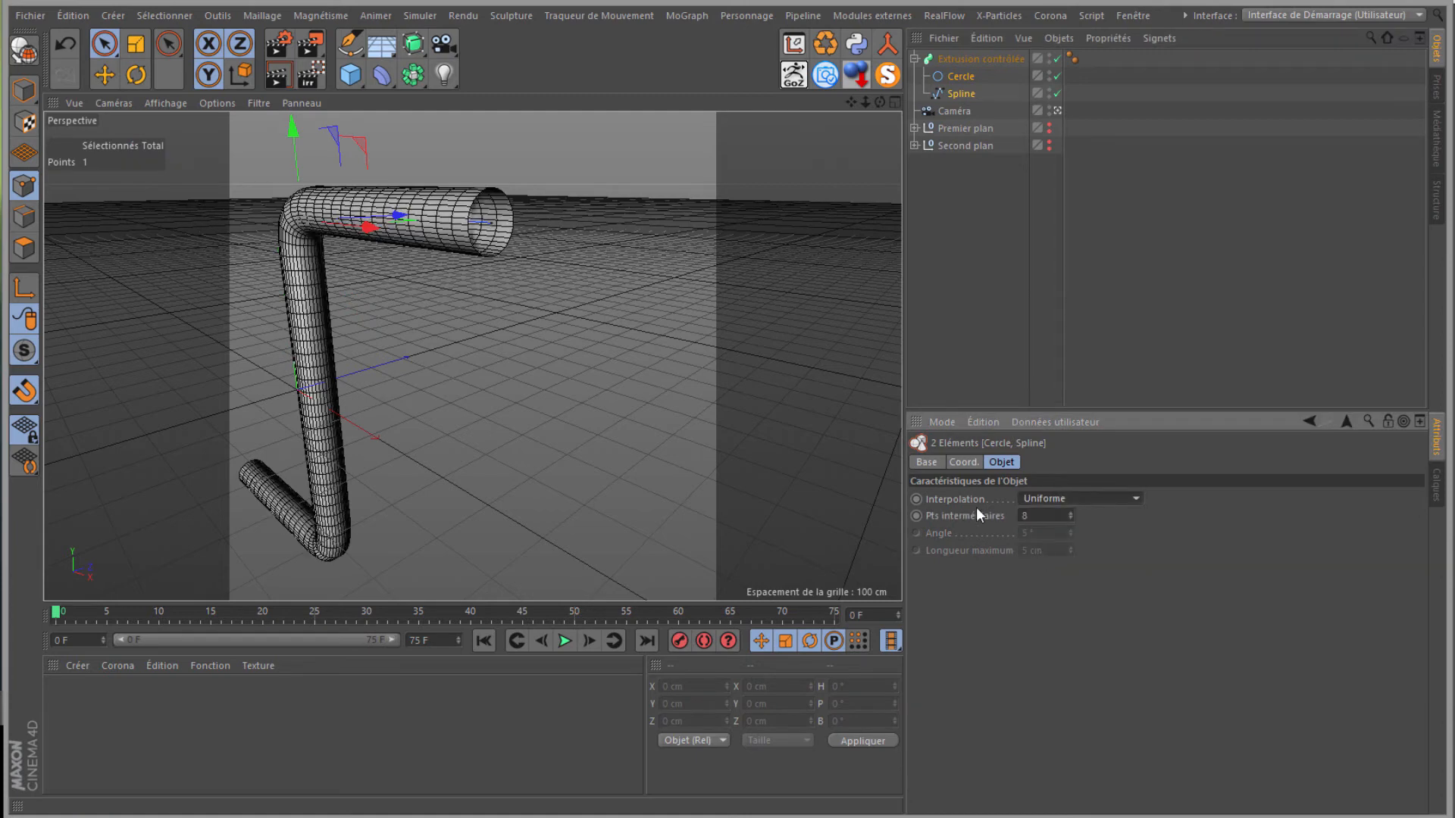
pyautogui.click(1071, 519)
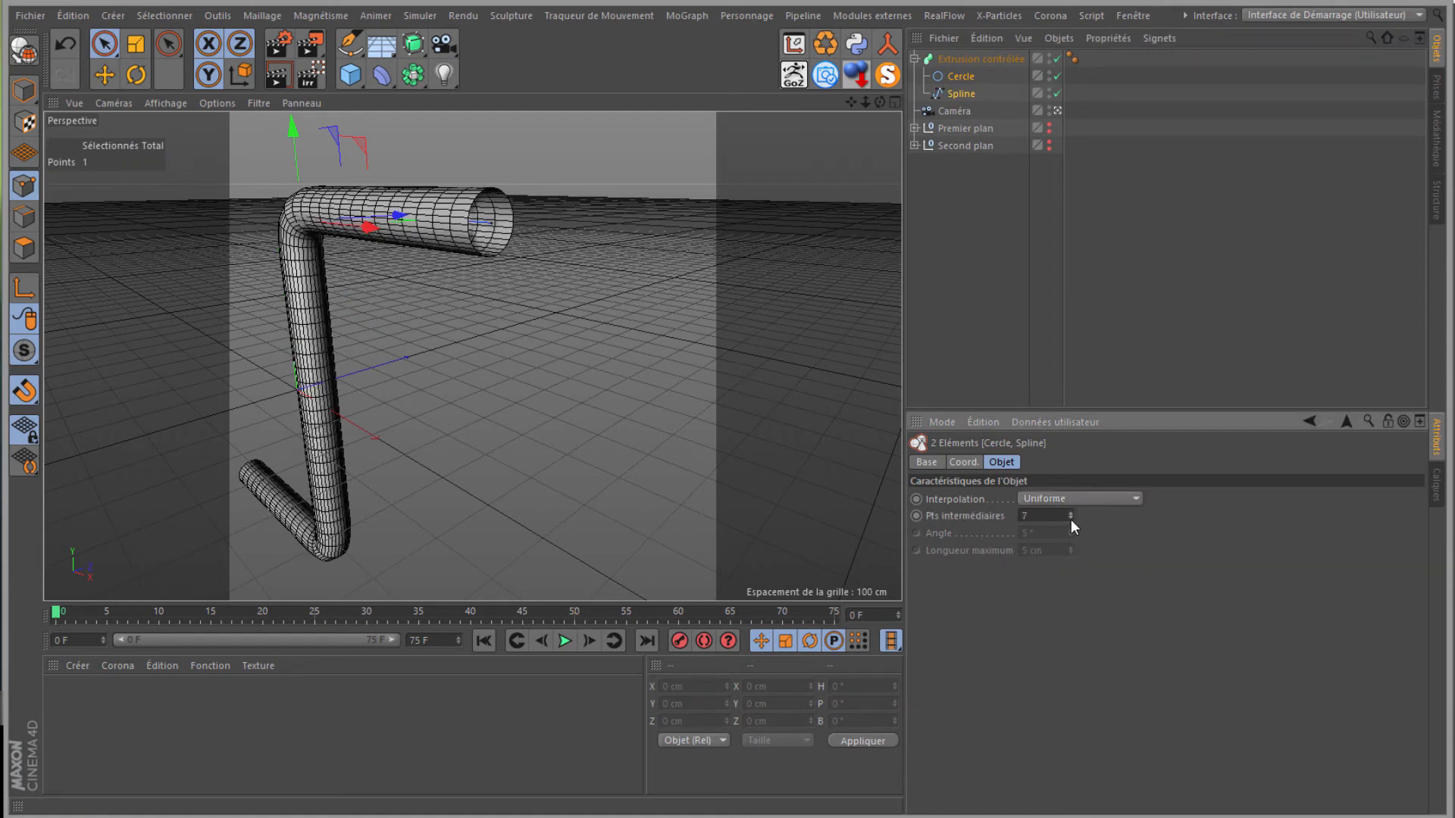
pyautogui.click(1070, 520)
pyautogui.click(1070, 520)
pyautogui.click(1070, 520)
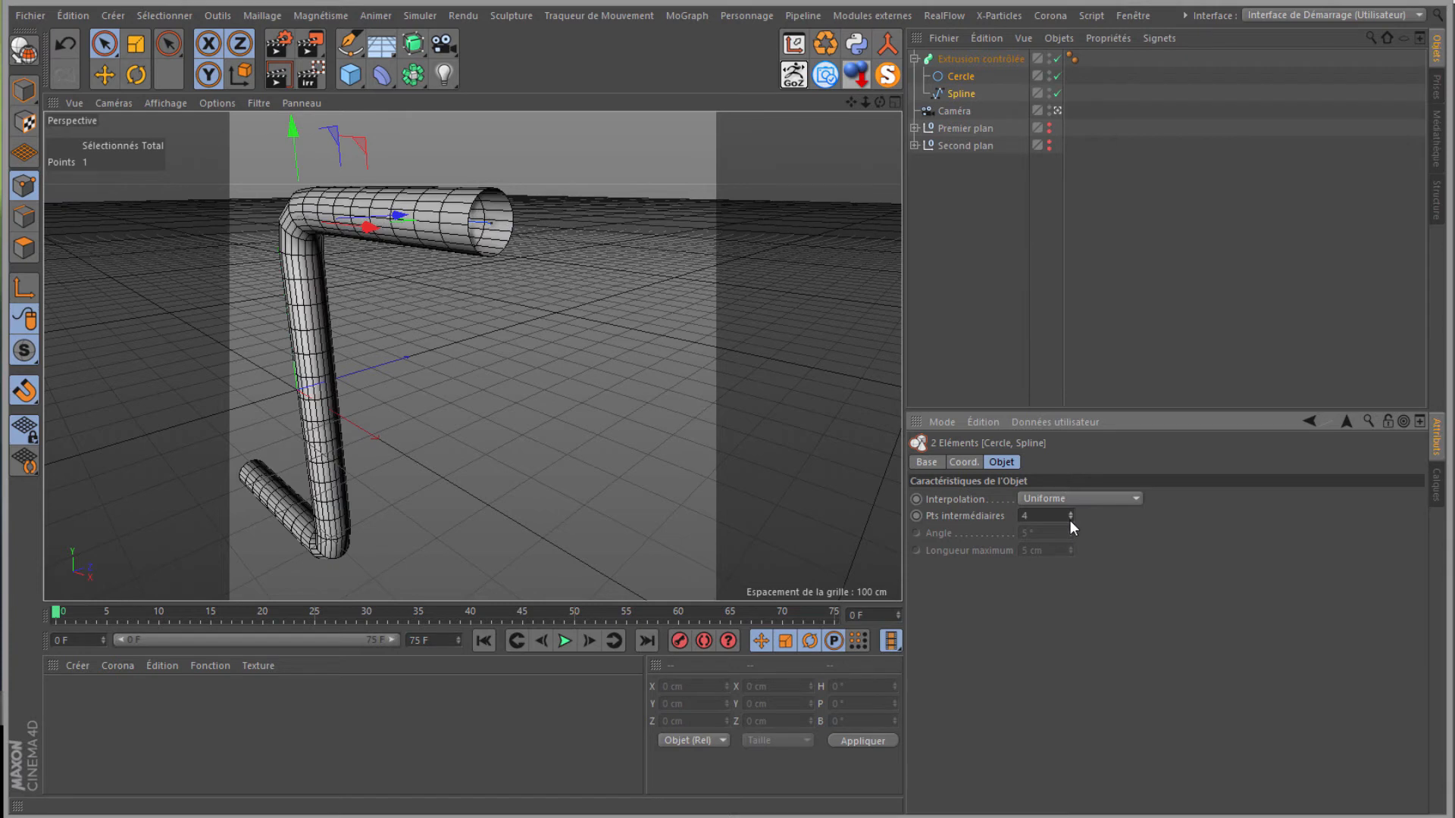
# Step: Try reducing the circle's intermediate points to 1 and set the count back to 4
pyautogui.click(956, 77)
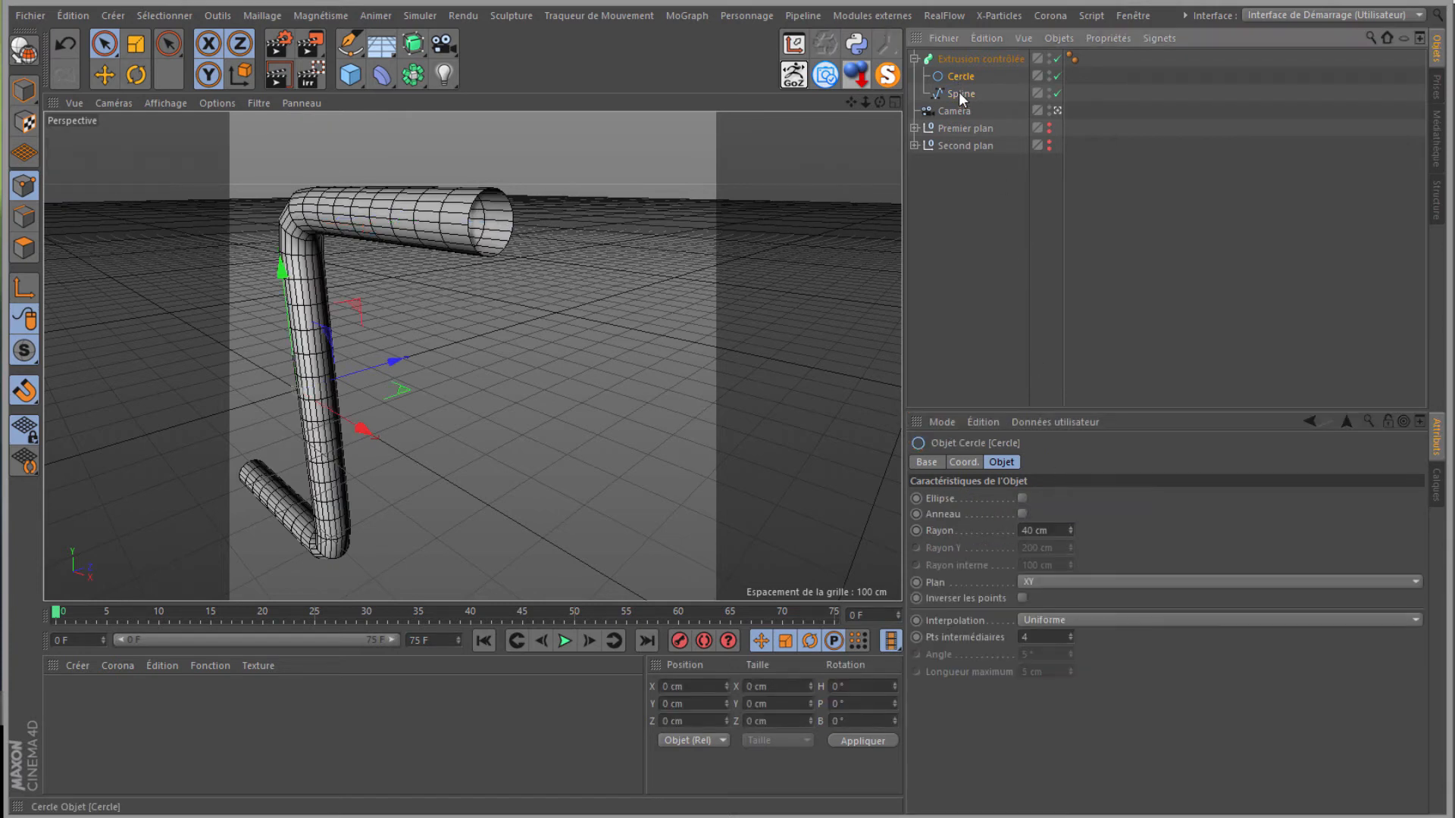
pyautogui.click(956, 91)
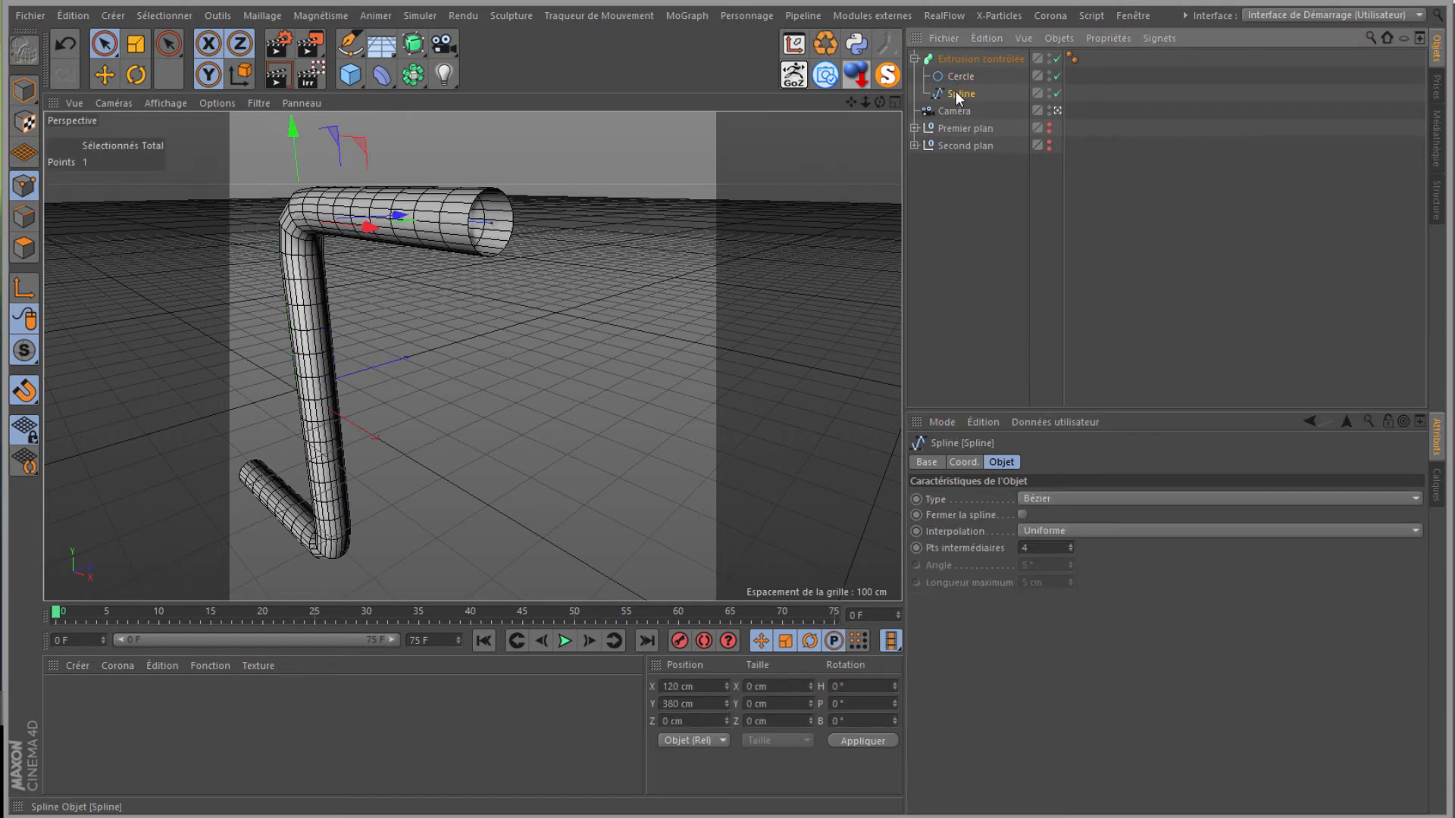
pyautogui.click(958, 77)
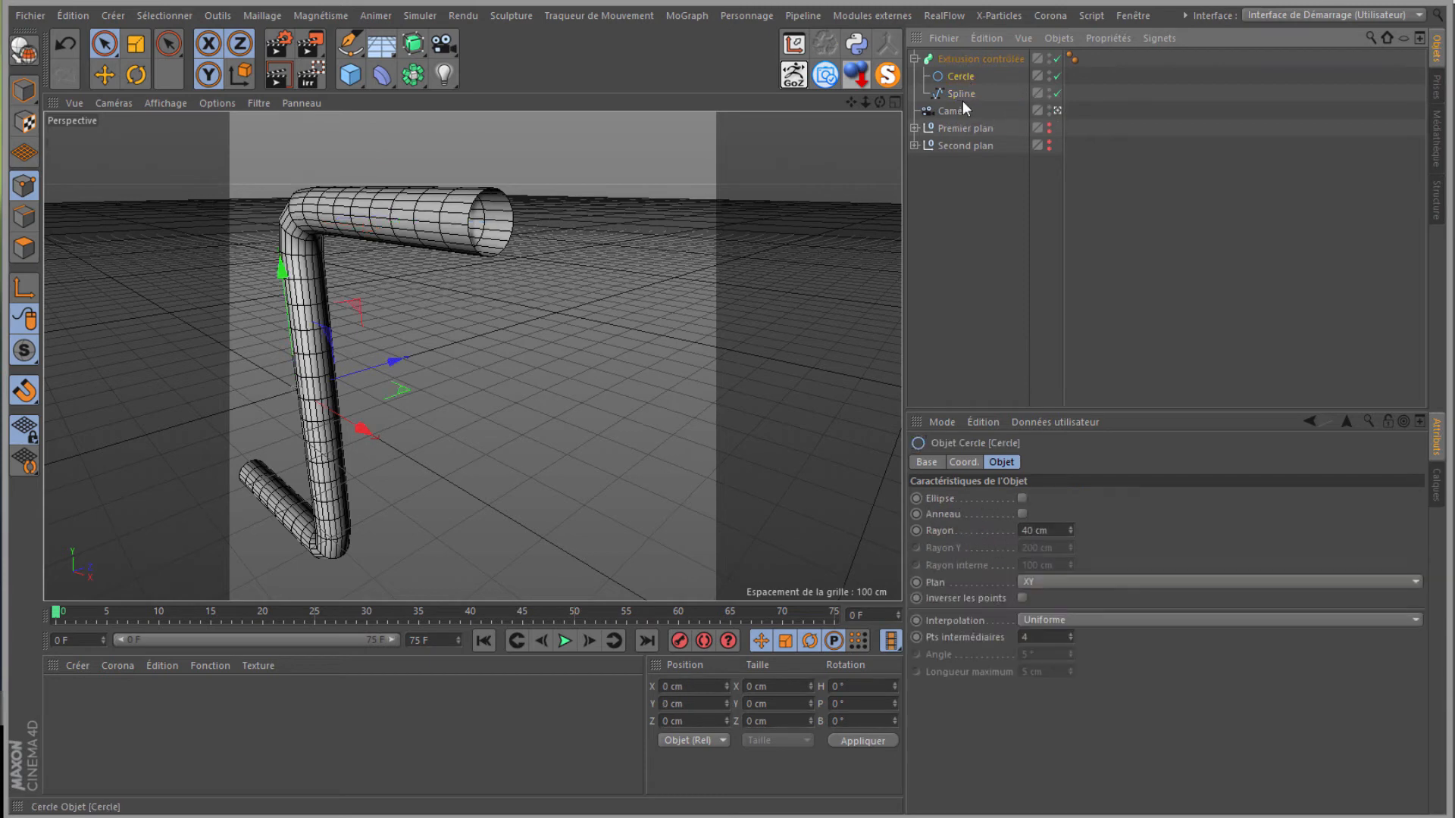
pyautogui.click(1071, 634)
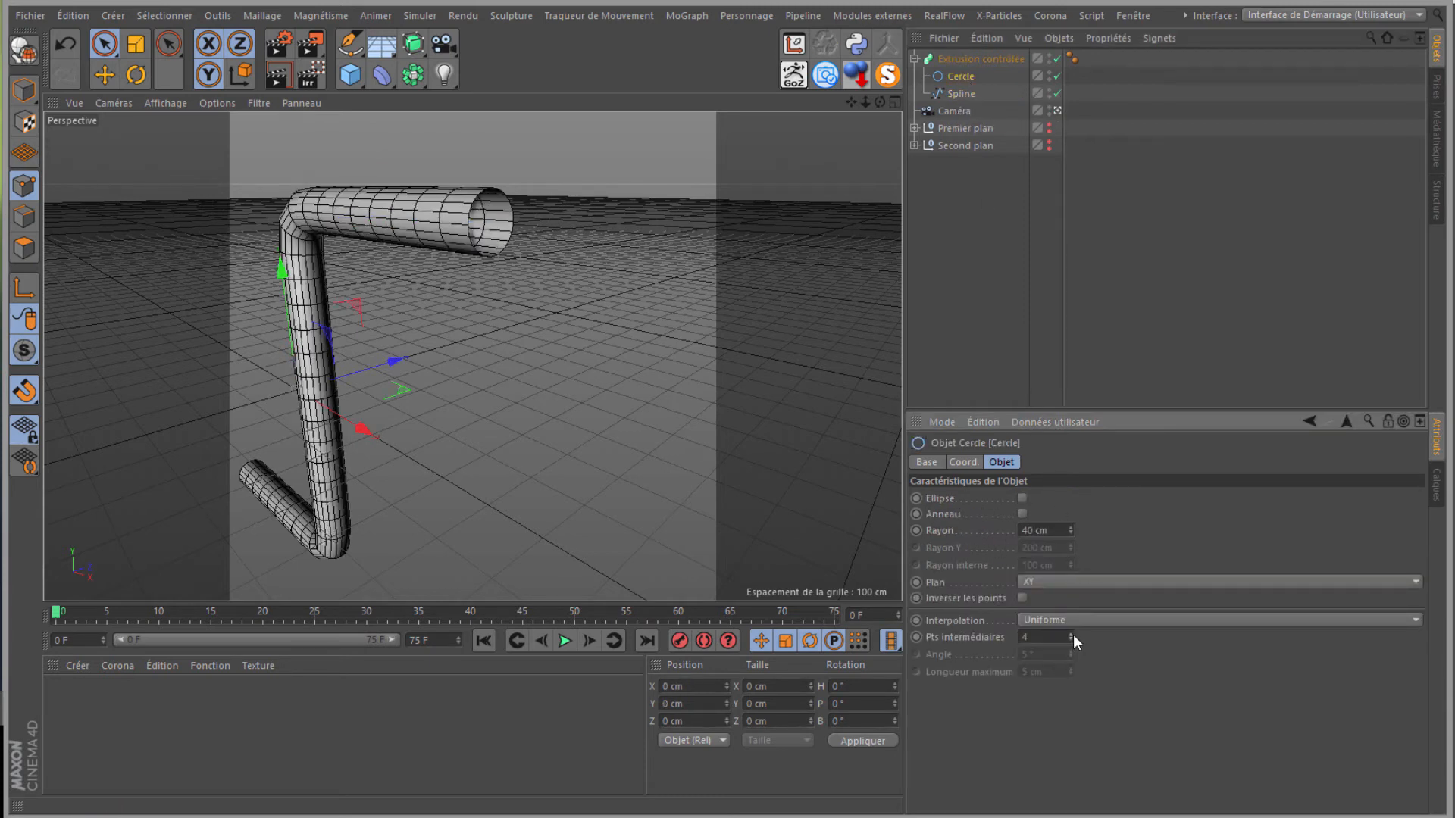
pyautogui.click(1071, 639)
pyautogui.click(1071, 639)
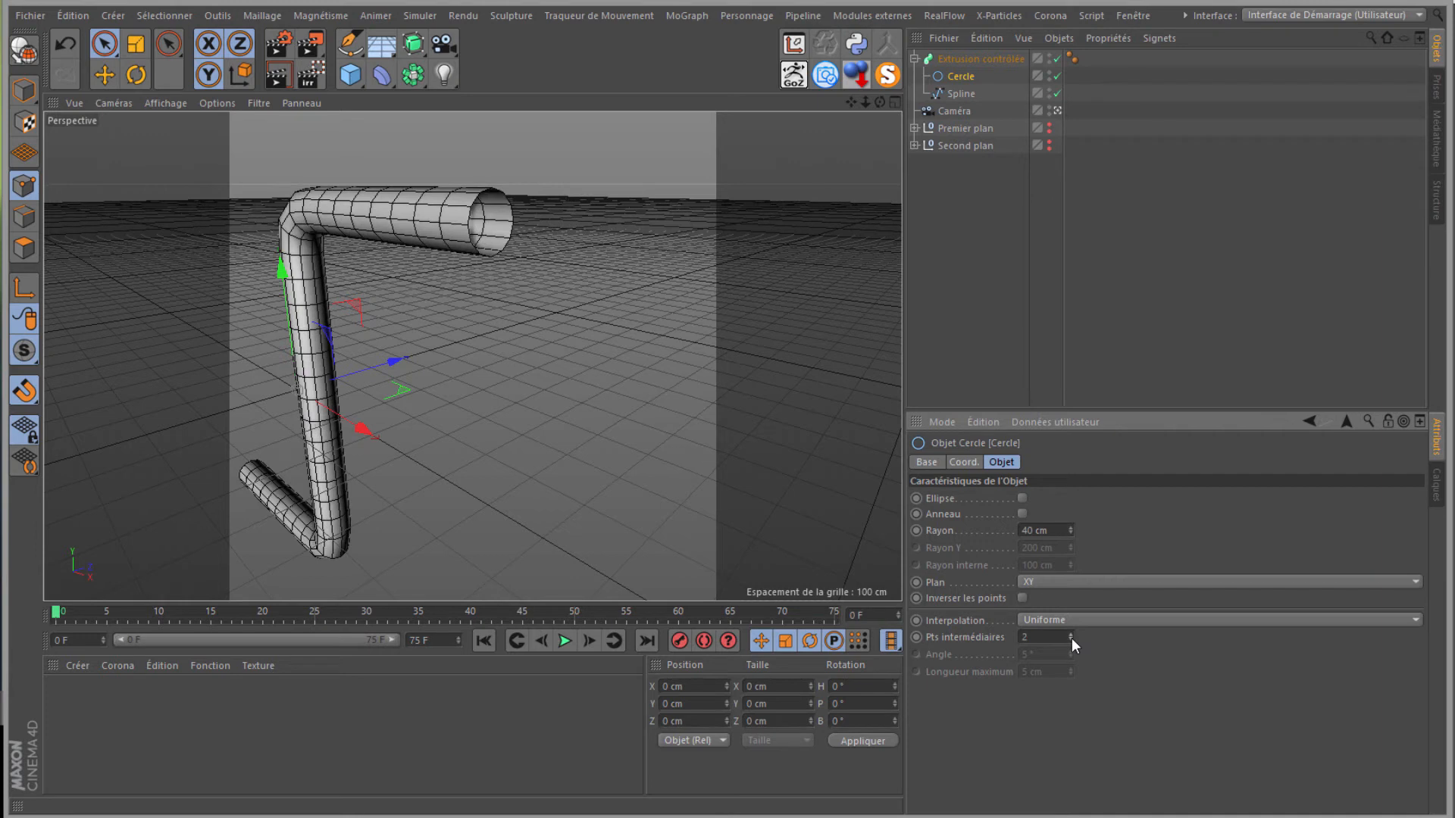
pyautogui.click(1071, 640)
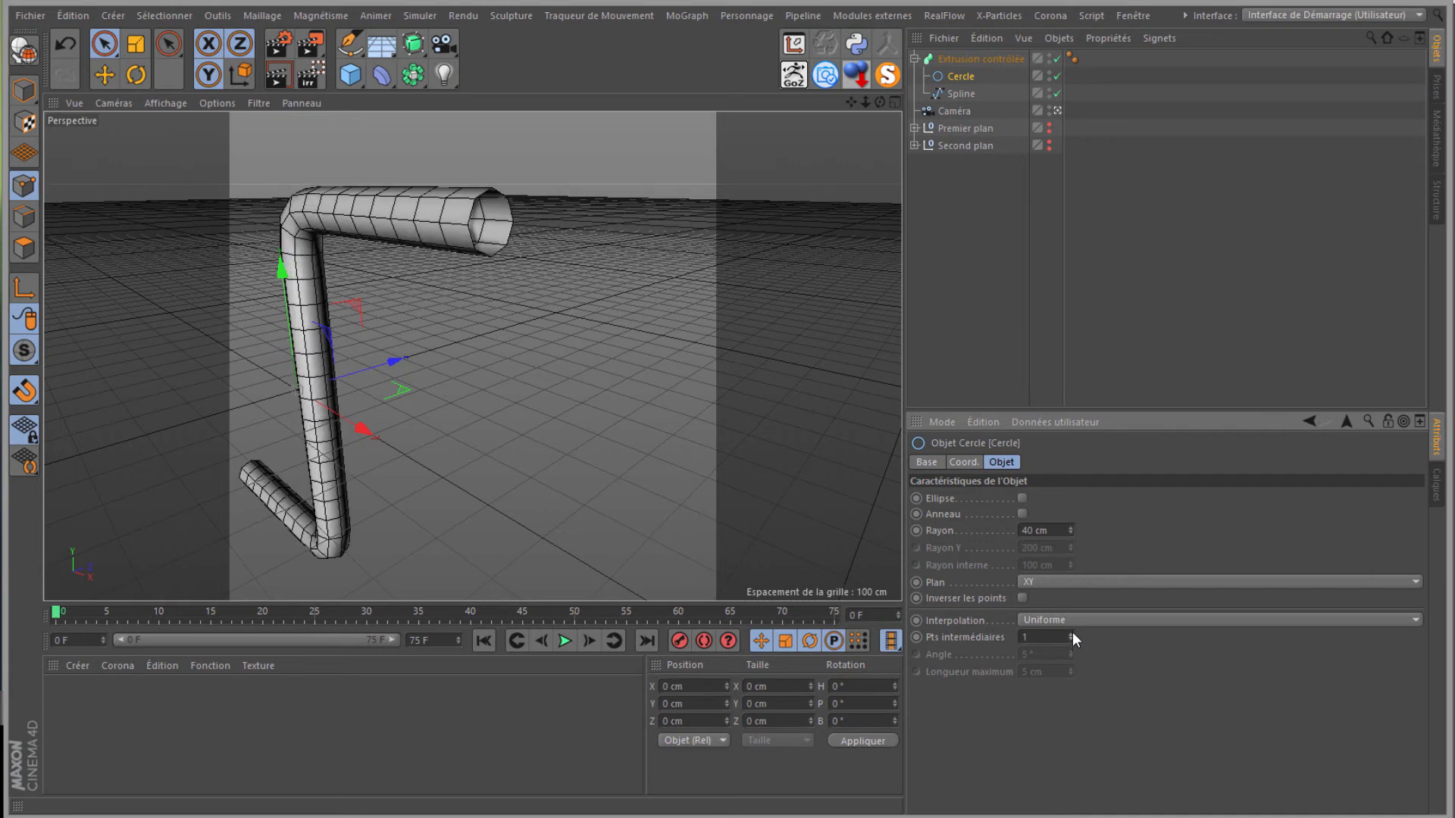
pyautogui.click(1072, 625)
pyautogui.click(1058, 593)
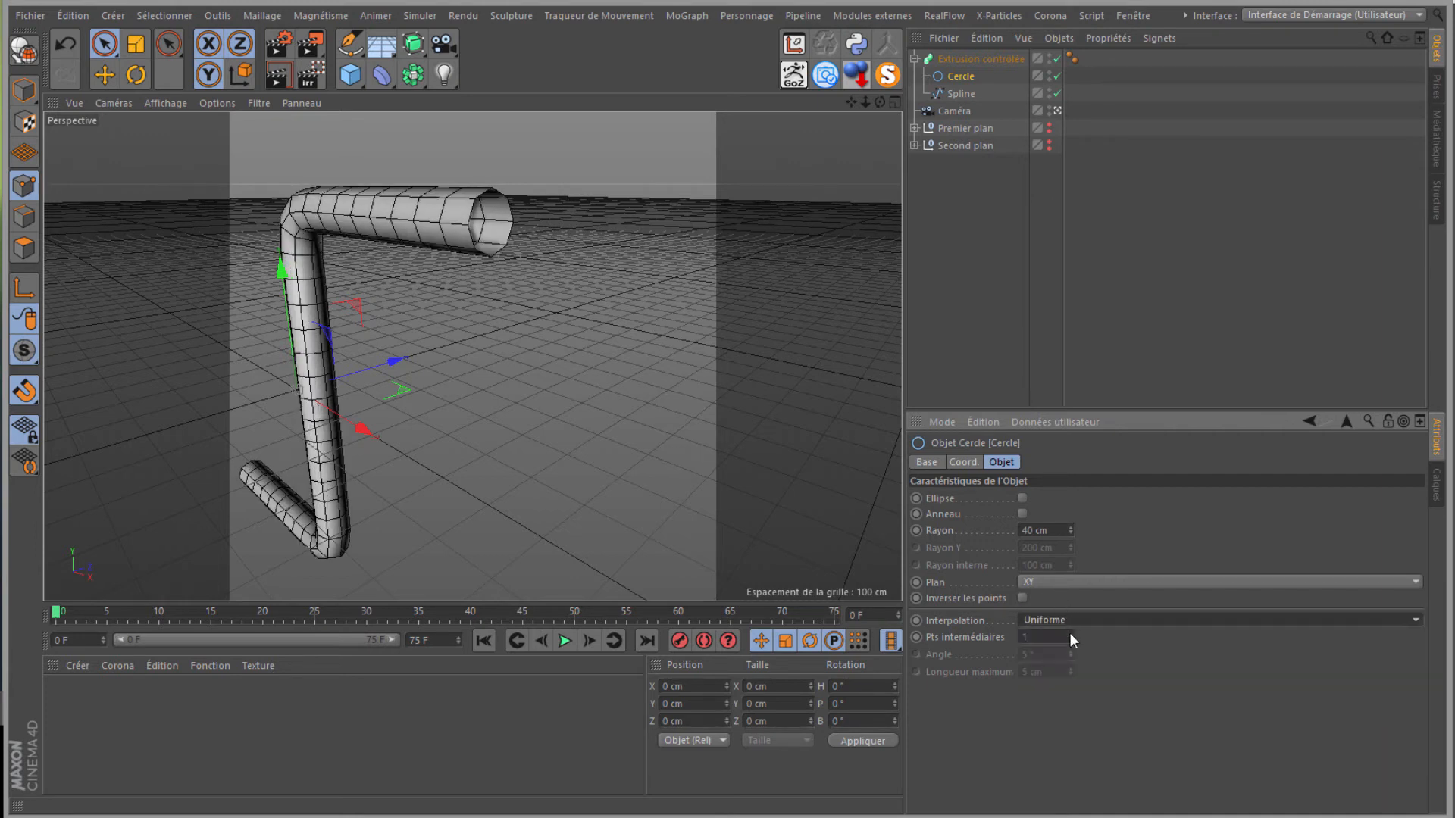
pyautogui.click(1069, 633)
pyautogui.click(1070, 634)
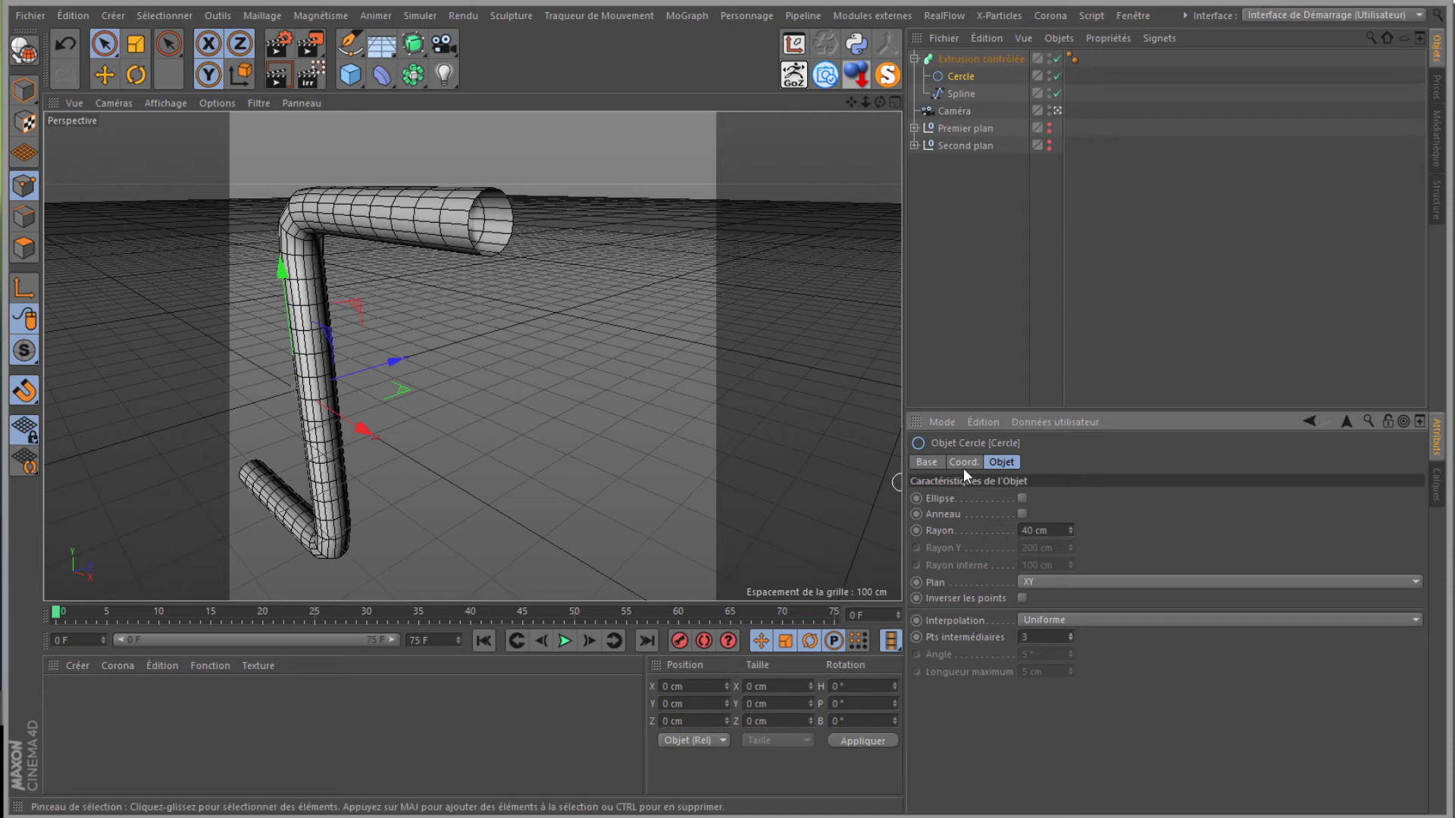
pyautogui.click(1070, 633)
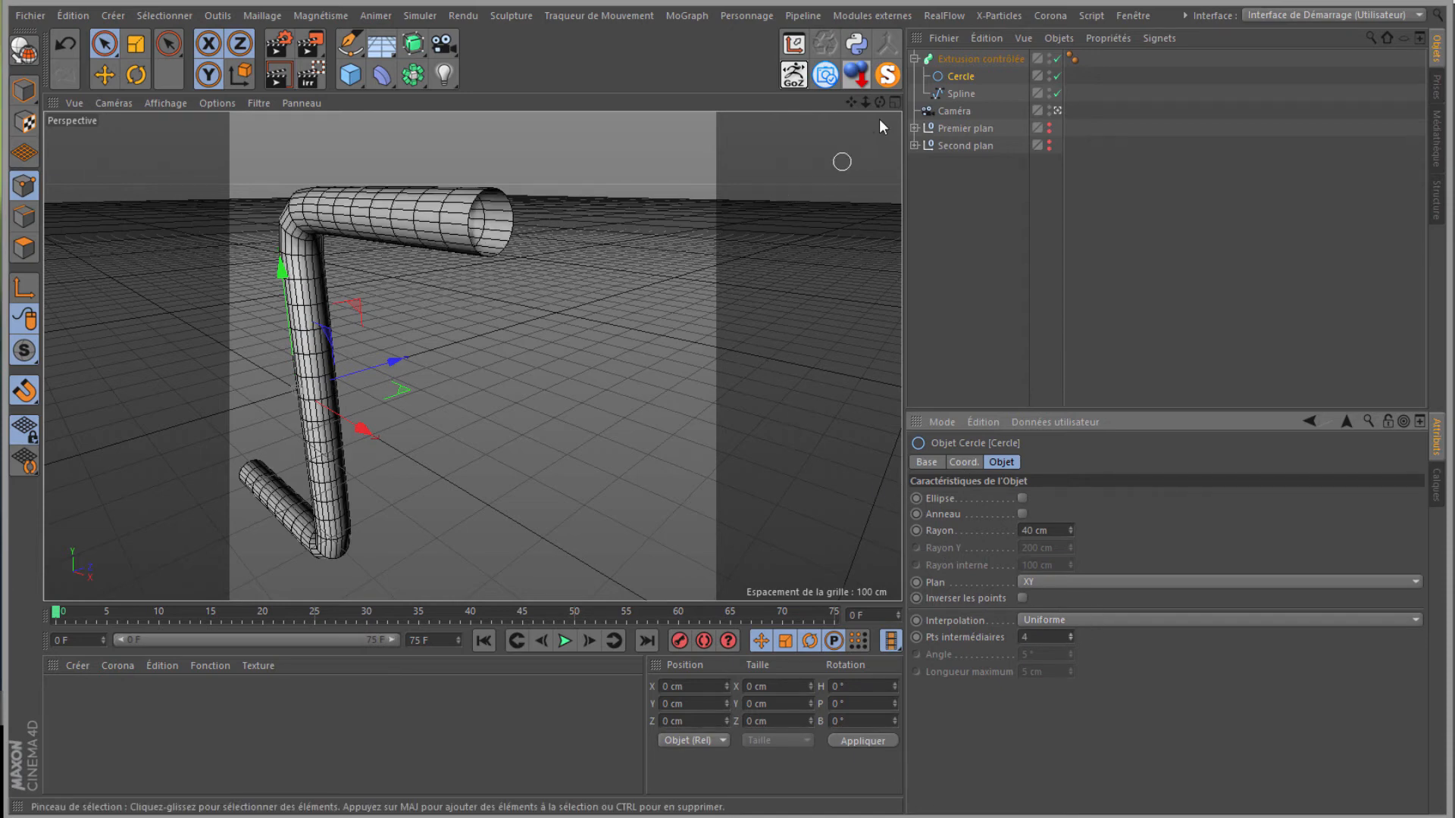
# Step: Select the Extrusion contrôlée with its circle and spline and merge them into a single polygon object, deleting the originals
pyautogui.moveTo(884, 103); pyautogui.dragTo(734, 383)
pyautogui.scroll(-5, 667, 204)
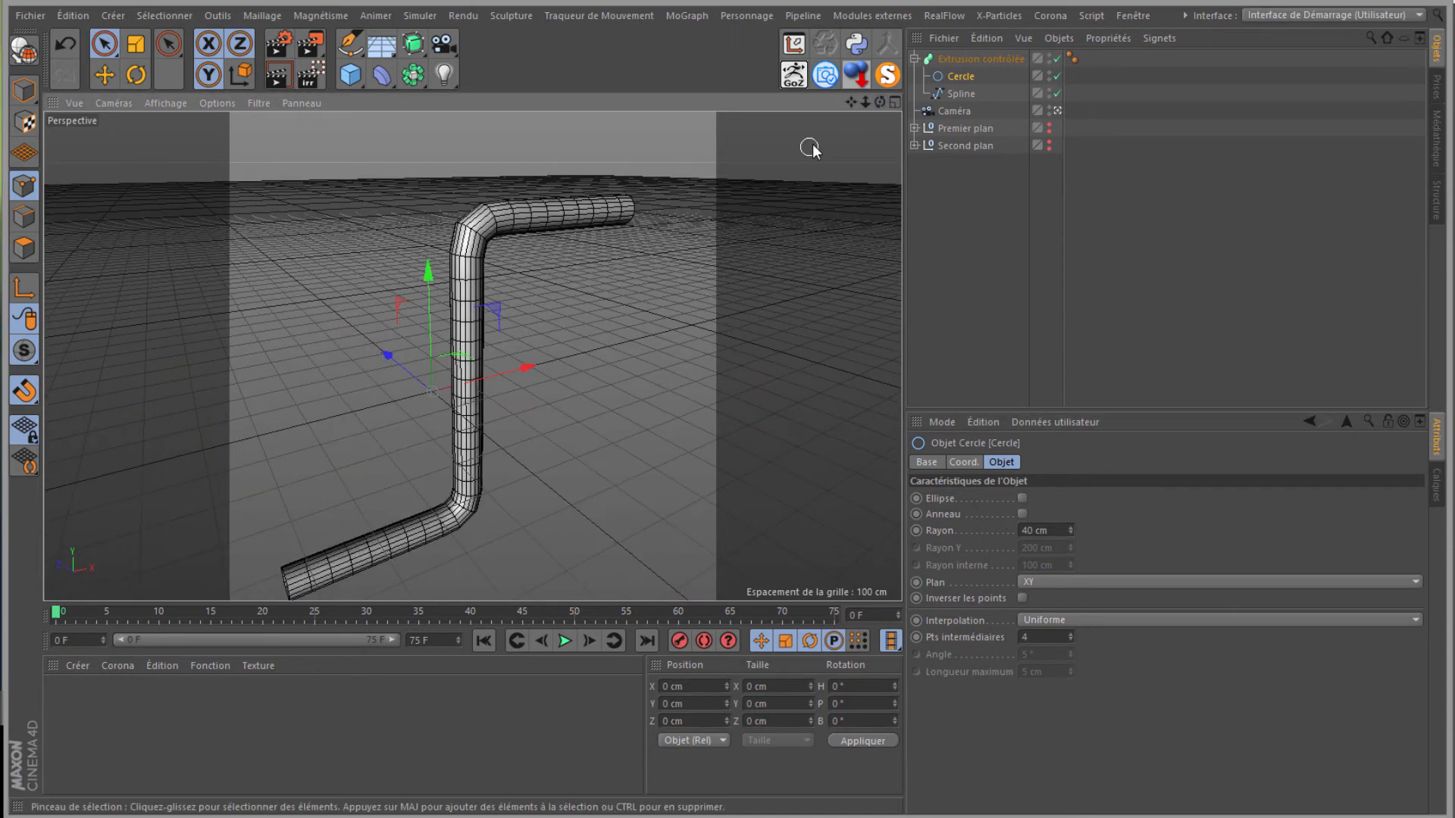
pyautogui.moveTo(882, 103); pyautogui.dragTo(729, 382)
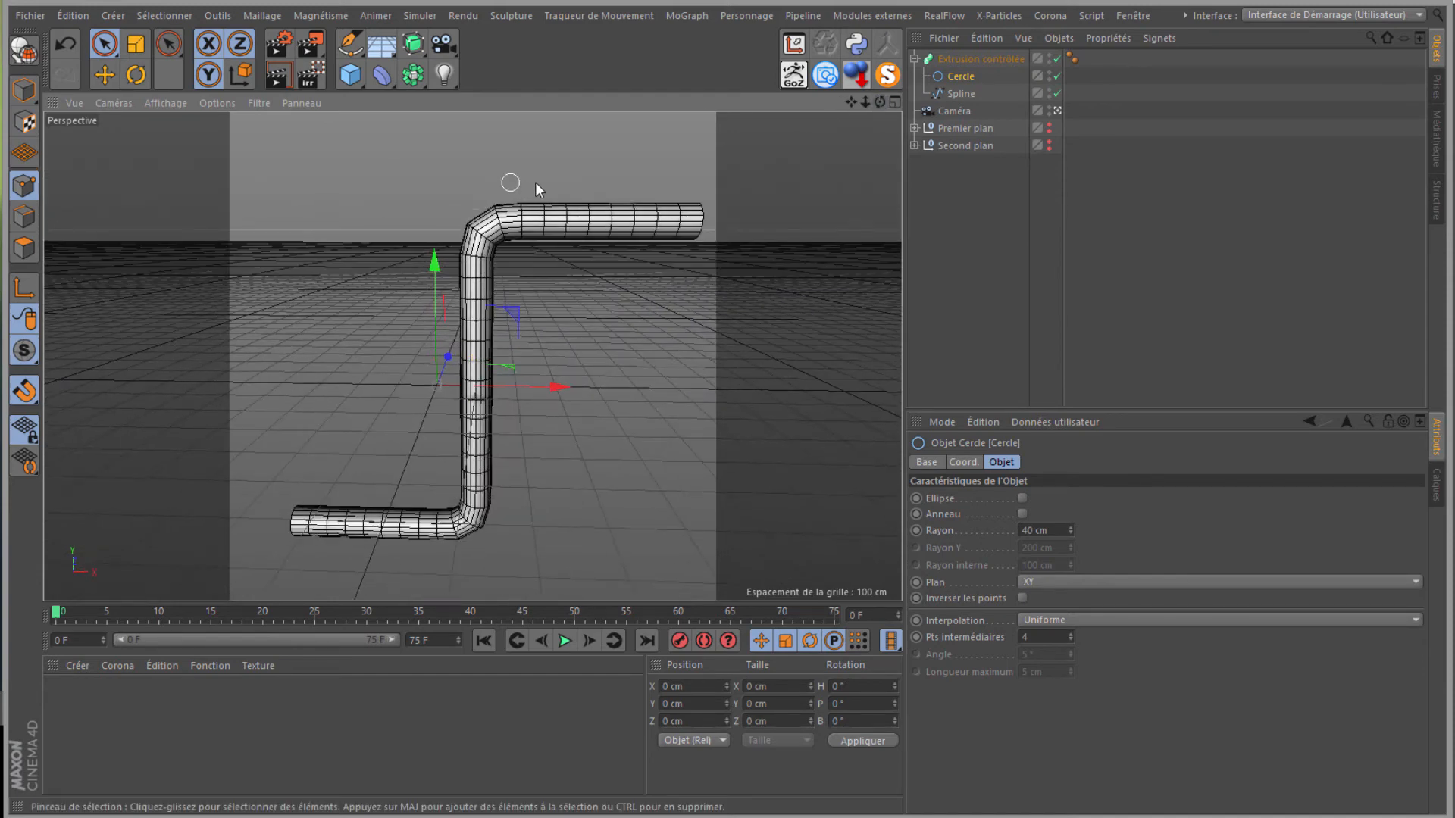
pyautogui.click(958, 60)
pyautogui.keyDown('shift'); pyautogui.click(957, 93); pyautogui.keyUp('shift')
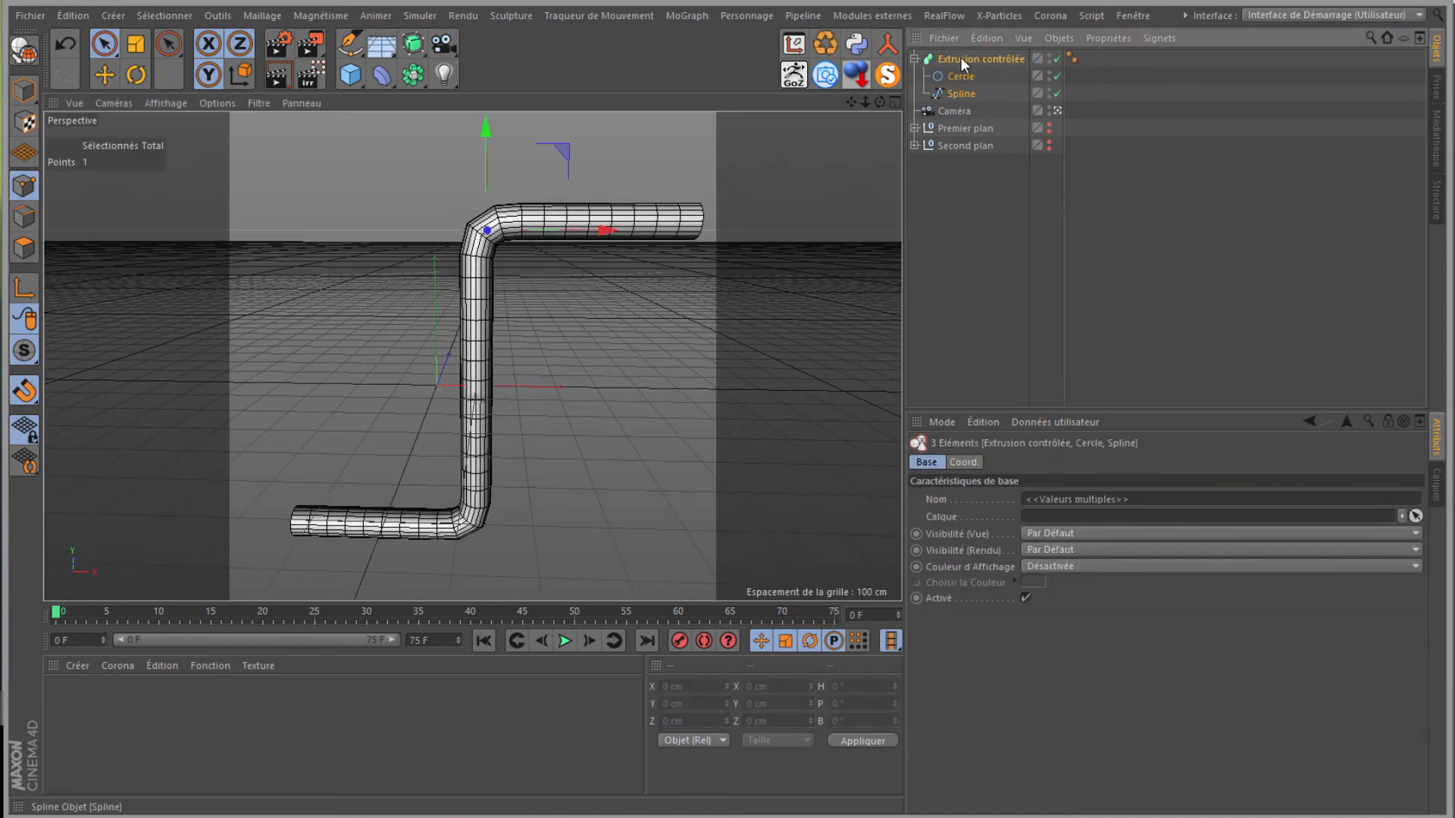
pyautogui.click(887, 44)
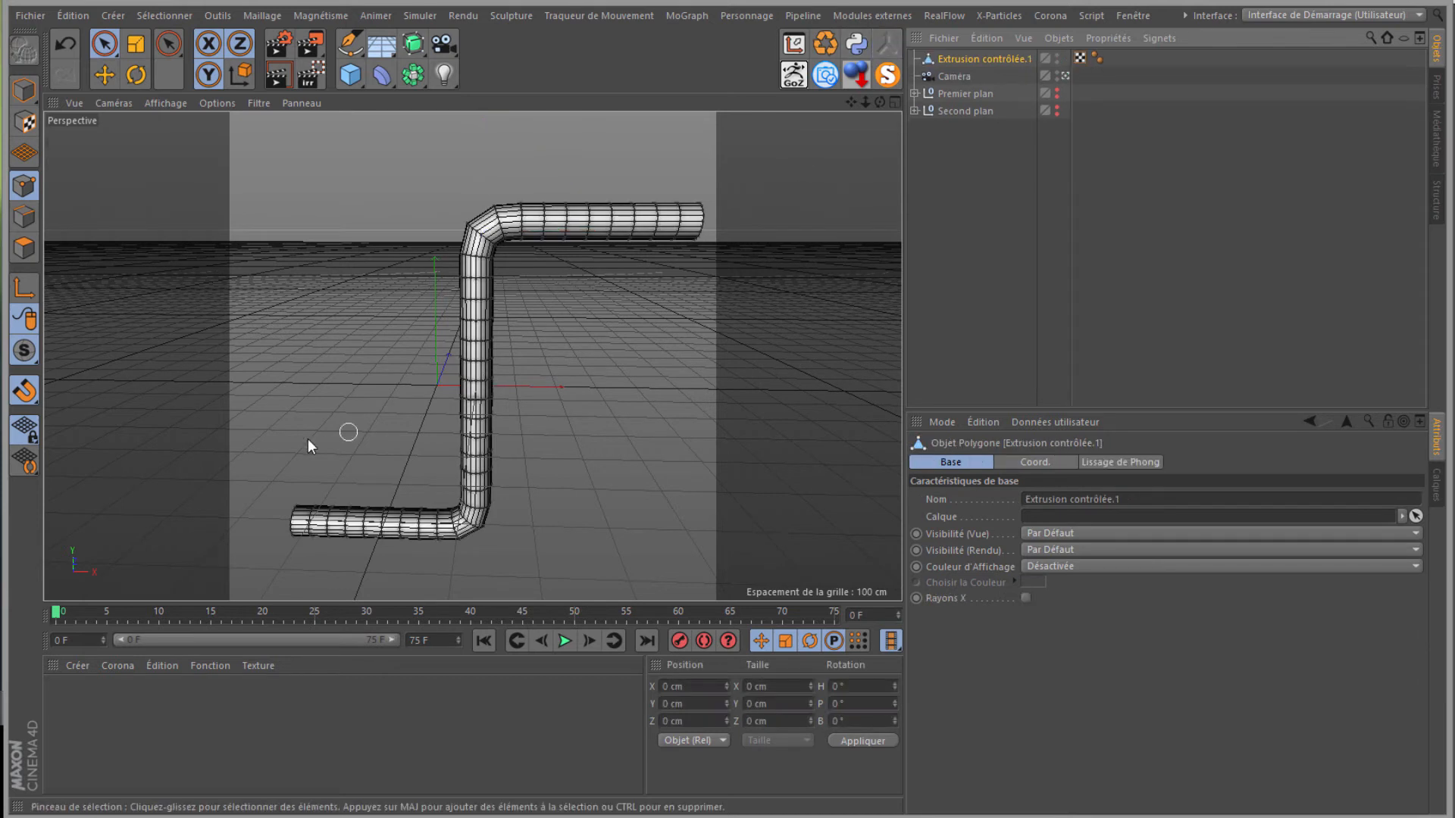
# Step: Loop-select the polygon ring on the pipe's lower horizontal section, just before the lower bend
pyautogui.click(15, 250)
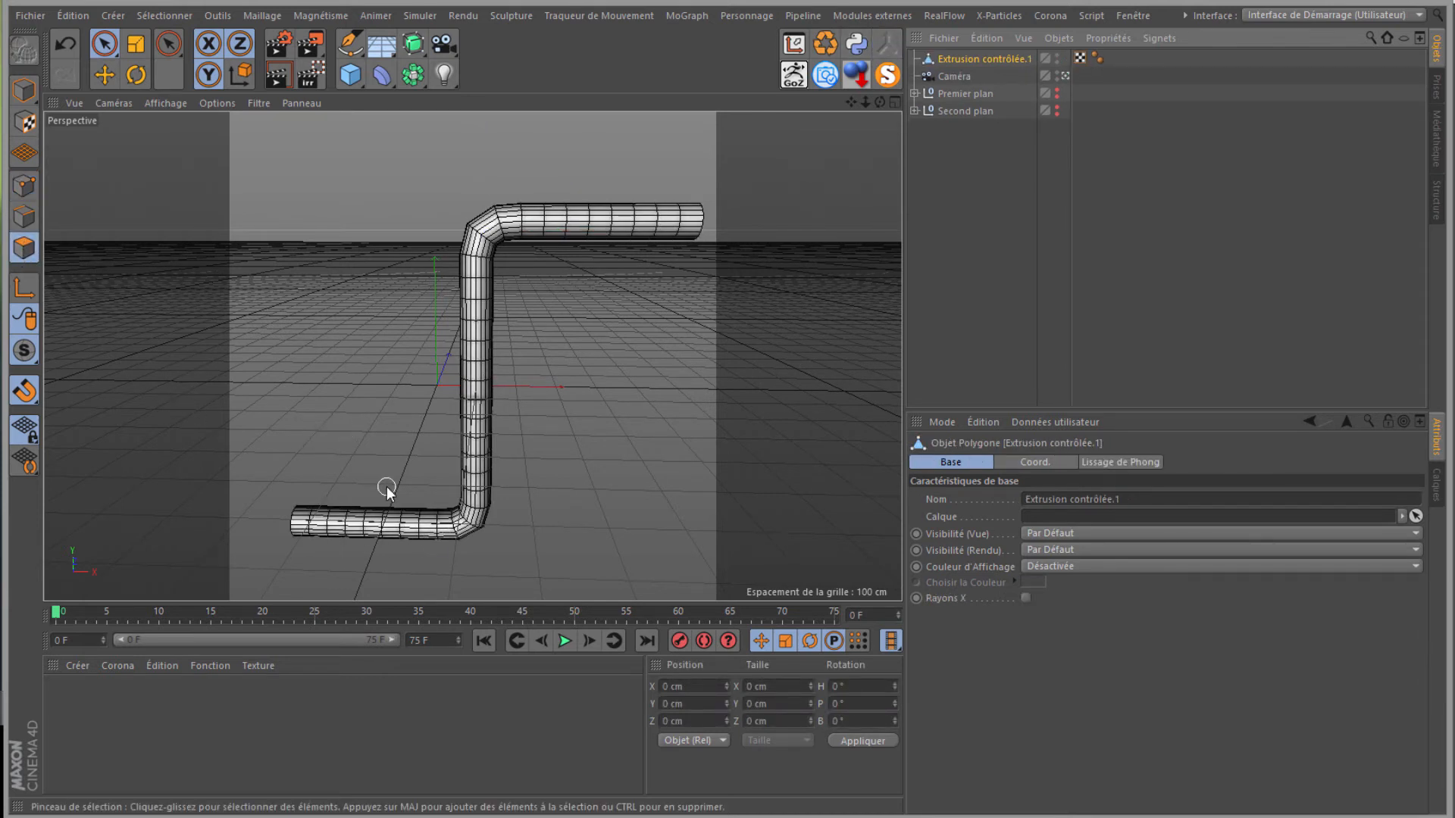
pyautogui.press('u')
pyautogui.press('l')
pyautogui.scroll(5, 502, 539)
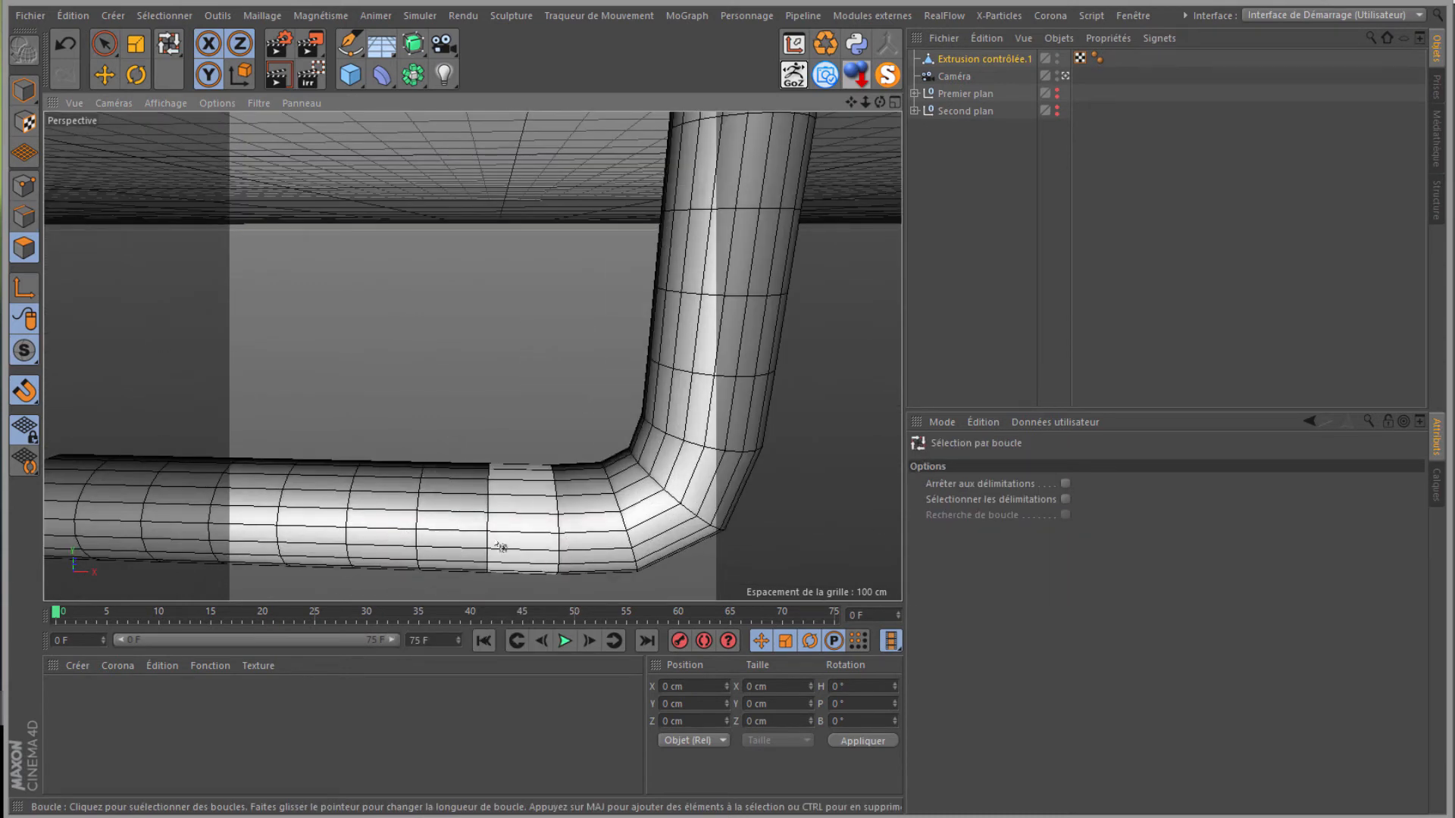
pyautogui.click(511, 540)
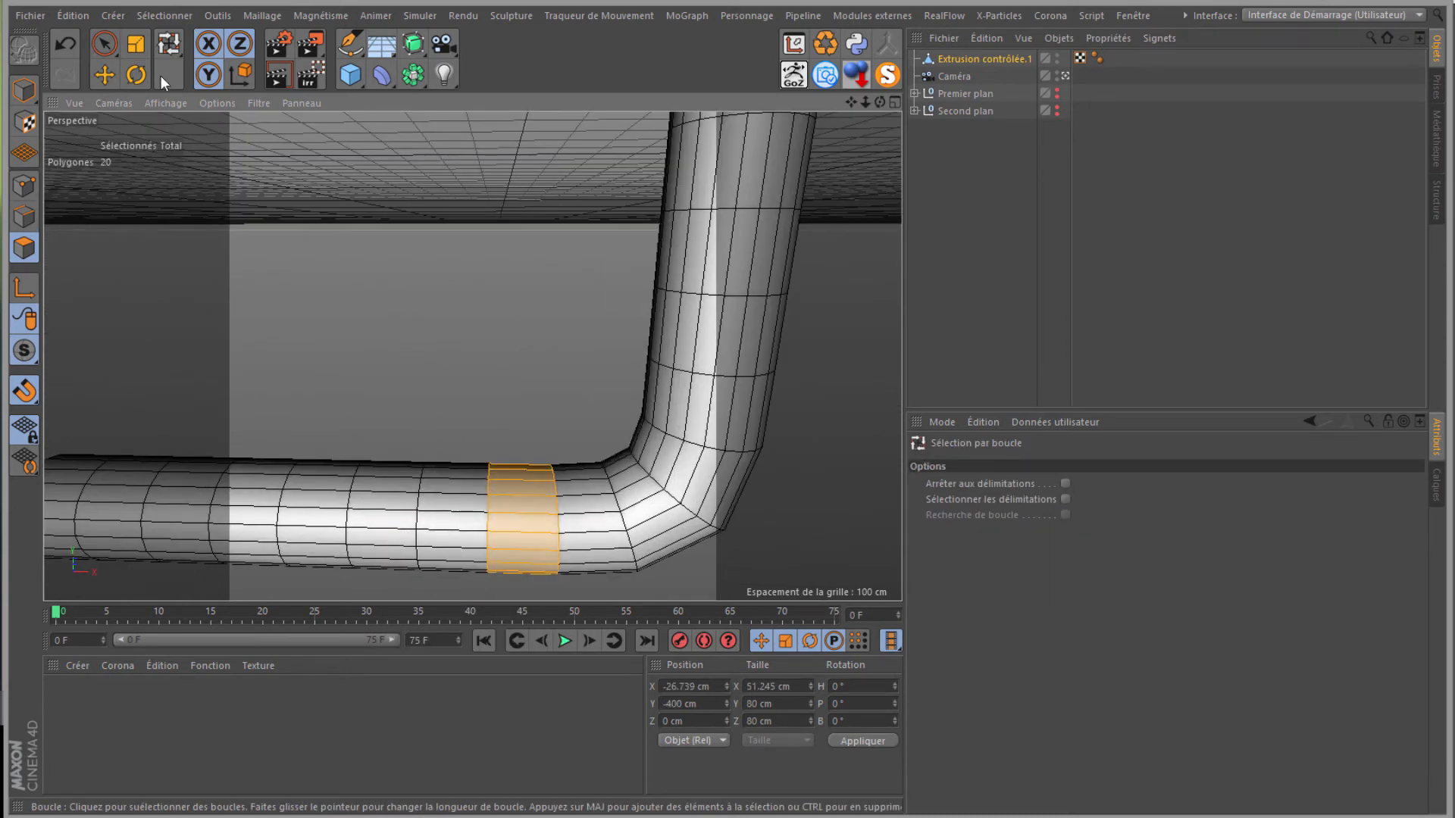
# Step: Add two polygon rings on the vertical section to the loop selection, one above the lower bend and one near mid-height
pyautogui.click(136, 43)
pyautogui.scroll(-3, 397, 409)
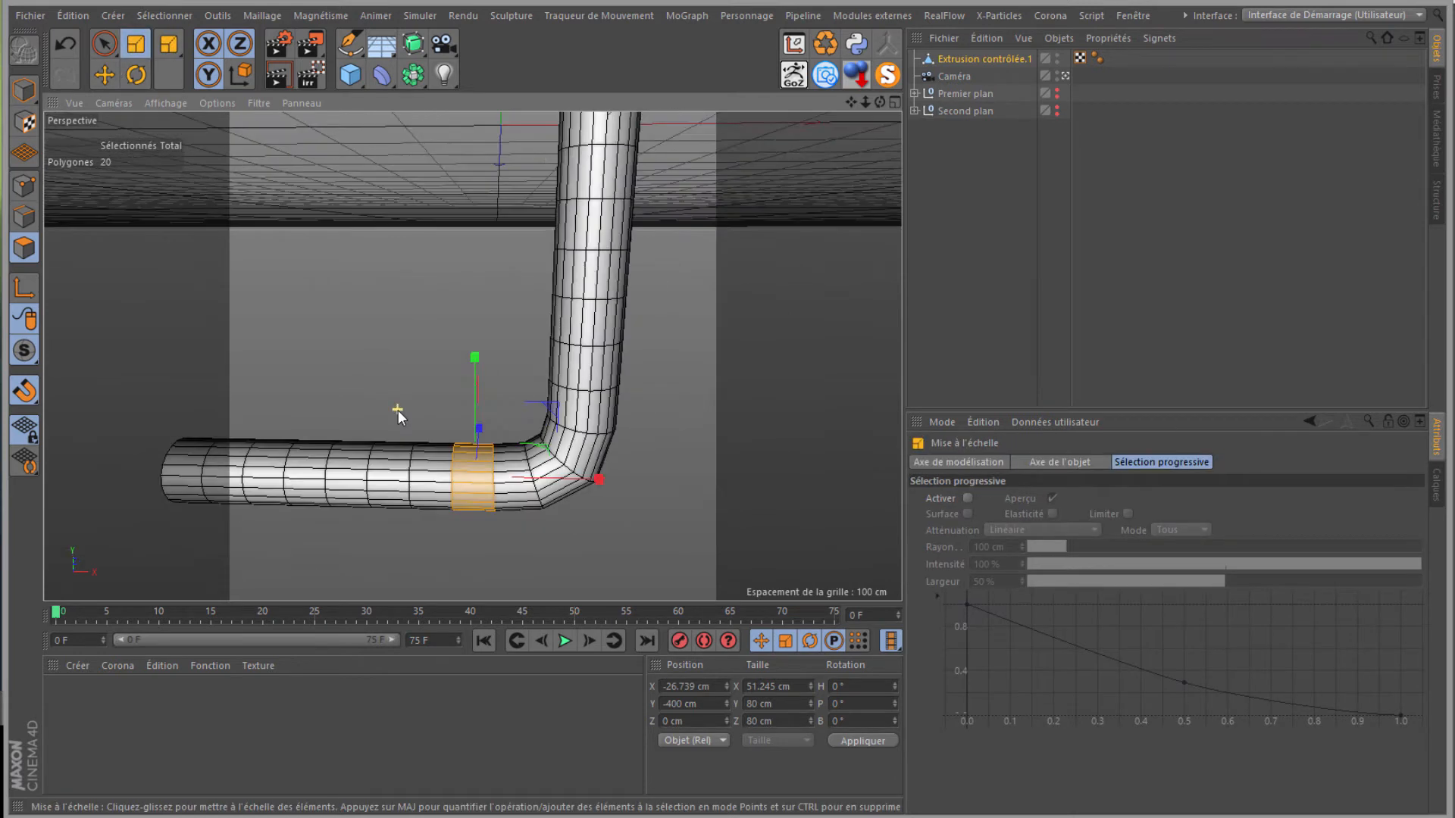
pyautogui.scroll(-2, 557, 362)
pyautogui.click(103, 43)
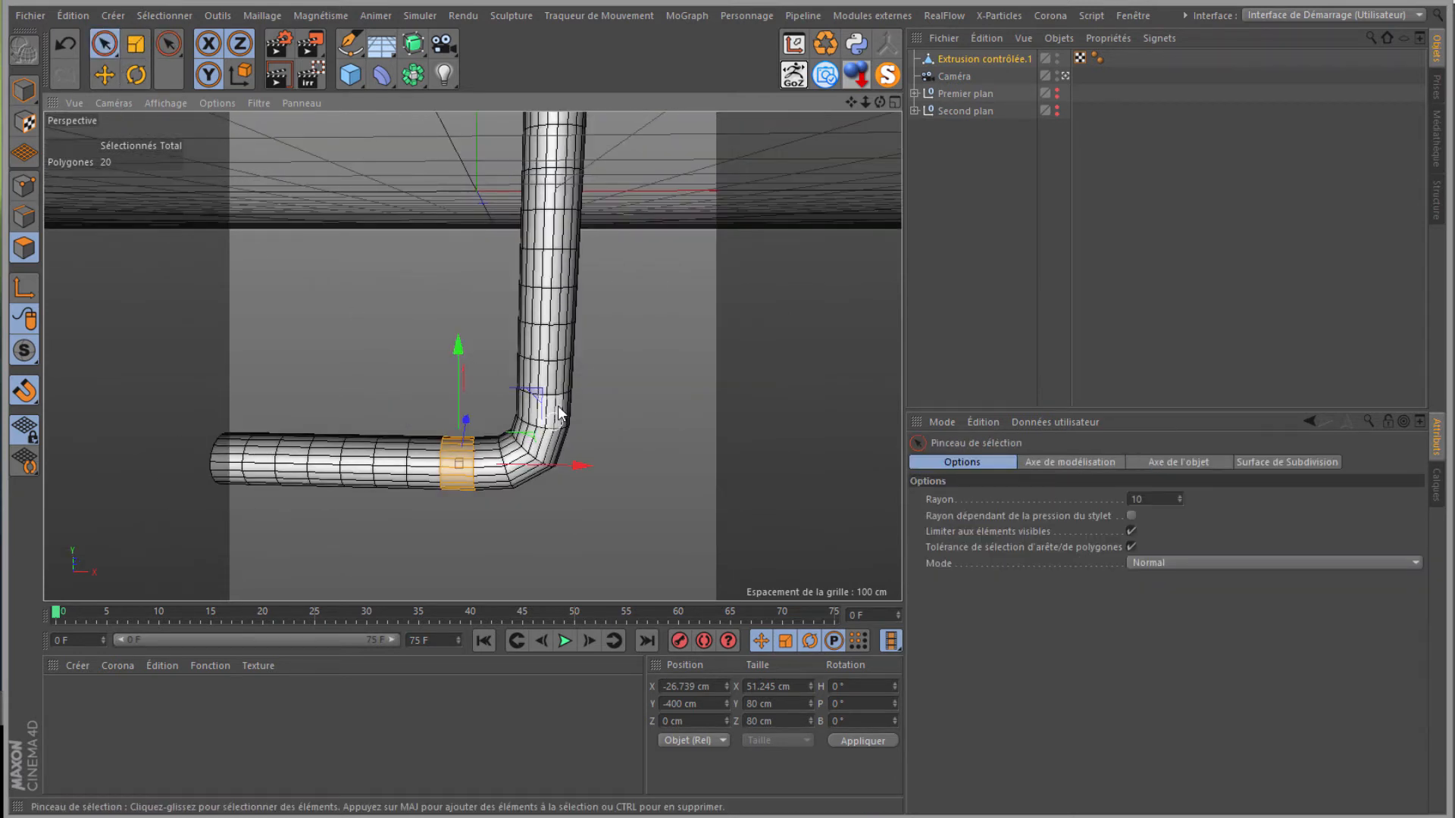
pyautogui.press('u')
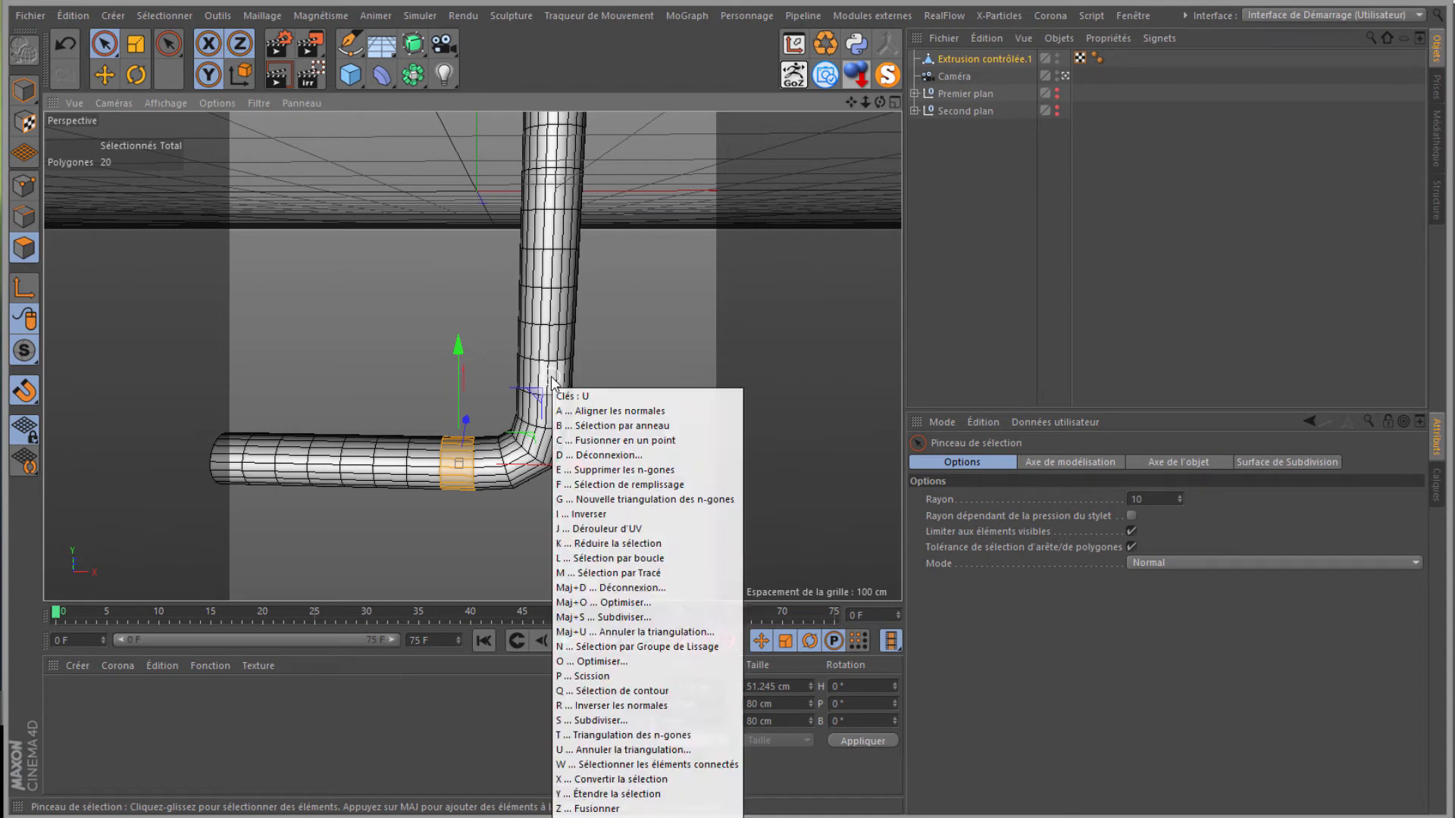
pyautogui.press('l')
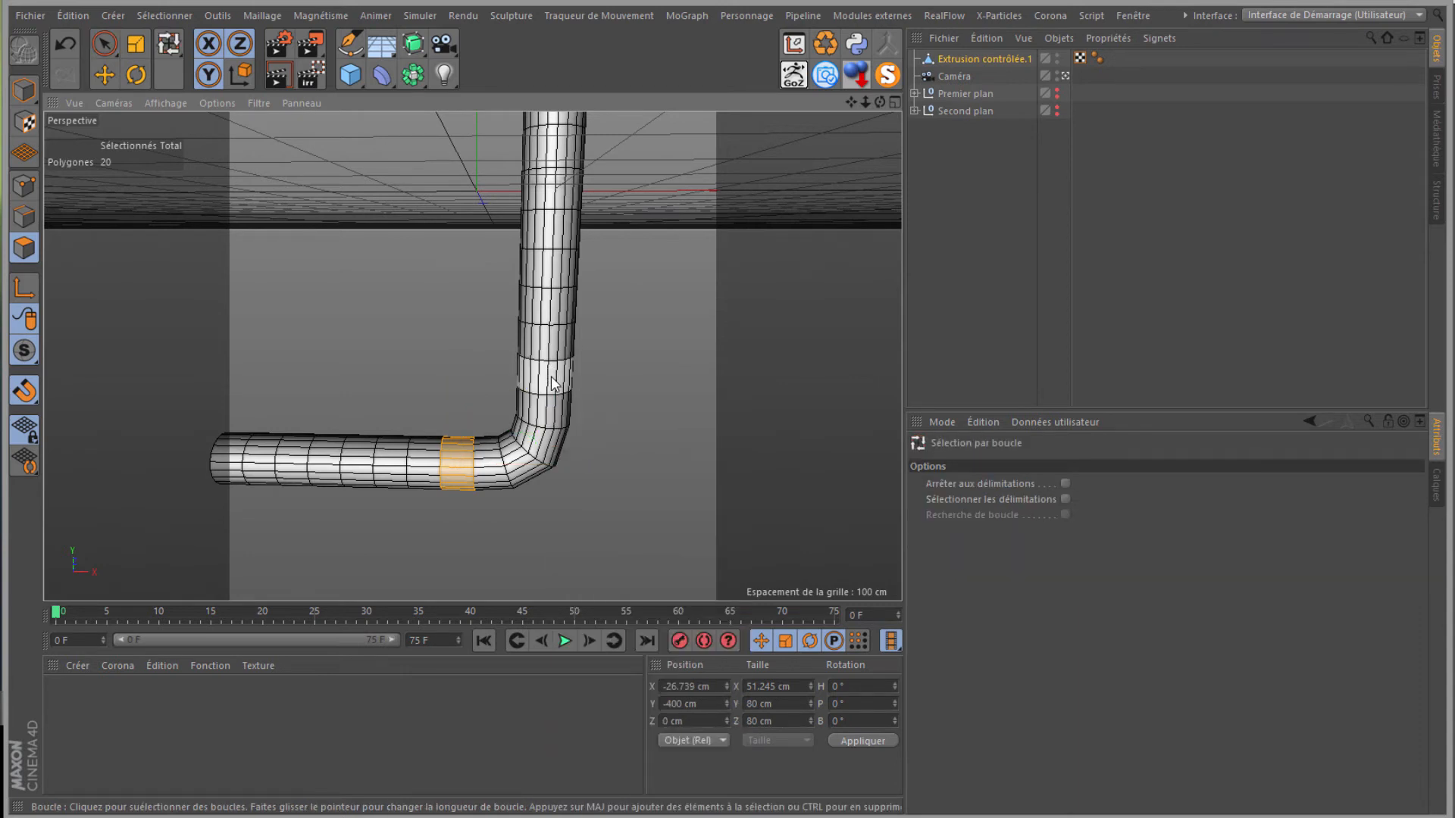
pyautogui.keyDown('shift'); pyautogui.click(553, 383); pyautogui.keyUp('shift')
pyautogui.keyDown('shift'); pyautogui.click(557, 190); pyautogui.keyUp('shift')
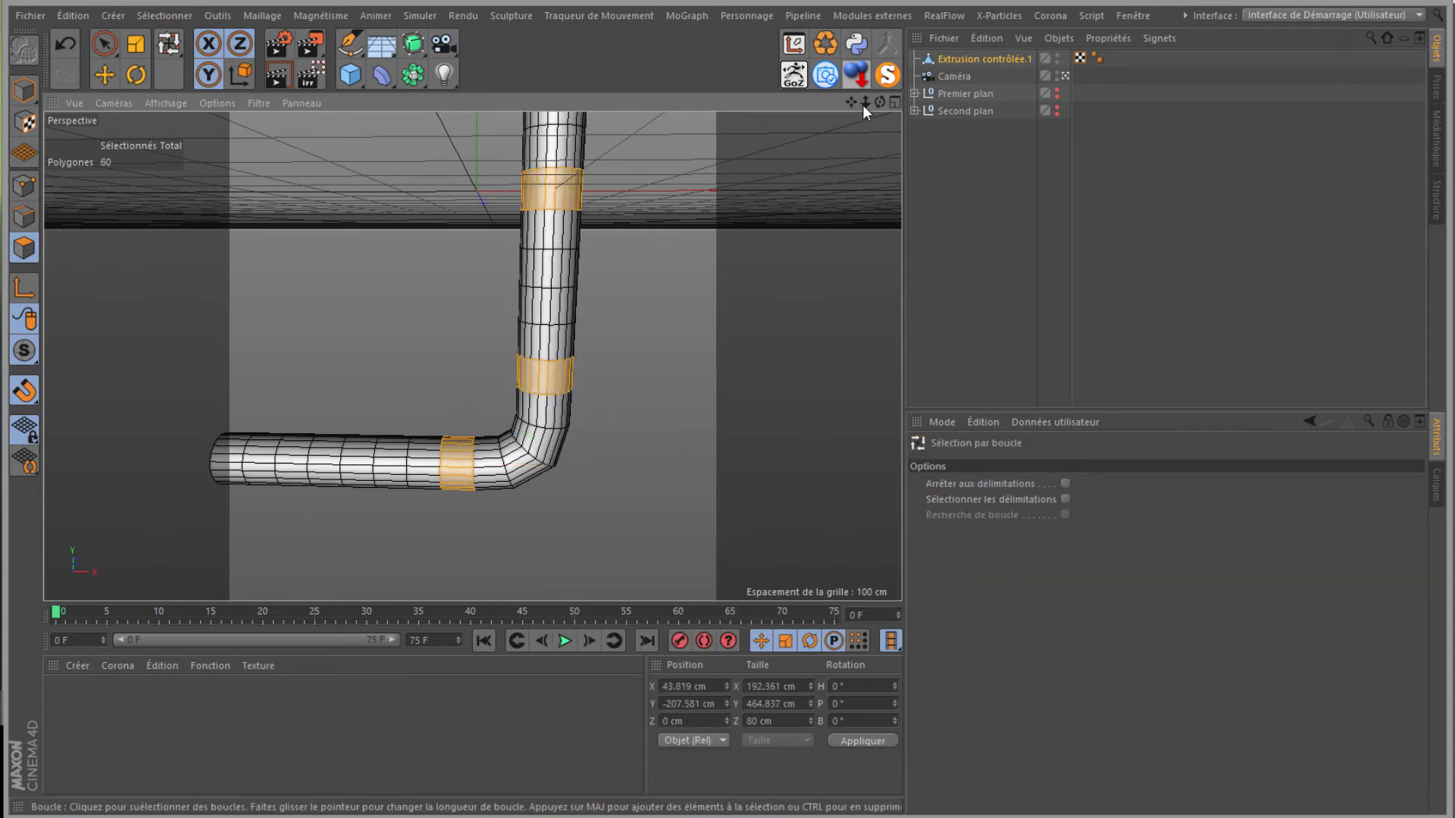
# Step: Extend the loop selection with rings below the upper bend, at both ends of the upper horizontal section, and near the lower open end
pyautogui.keyDown('alt'); pyautogui.moveTo(731, 385); pyautogui.dragTo(678, 524, button='middle'); pyautogui.keyUp('alt')
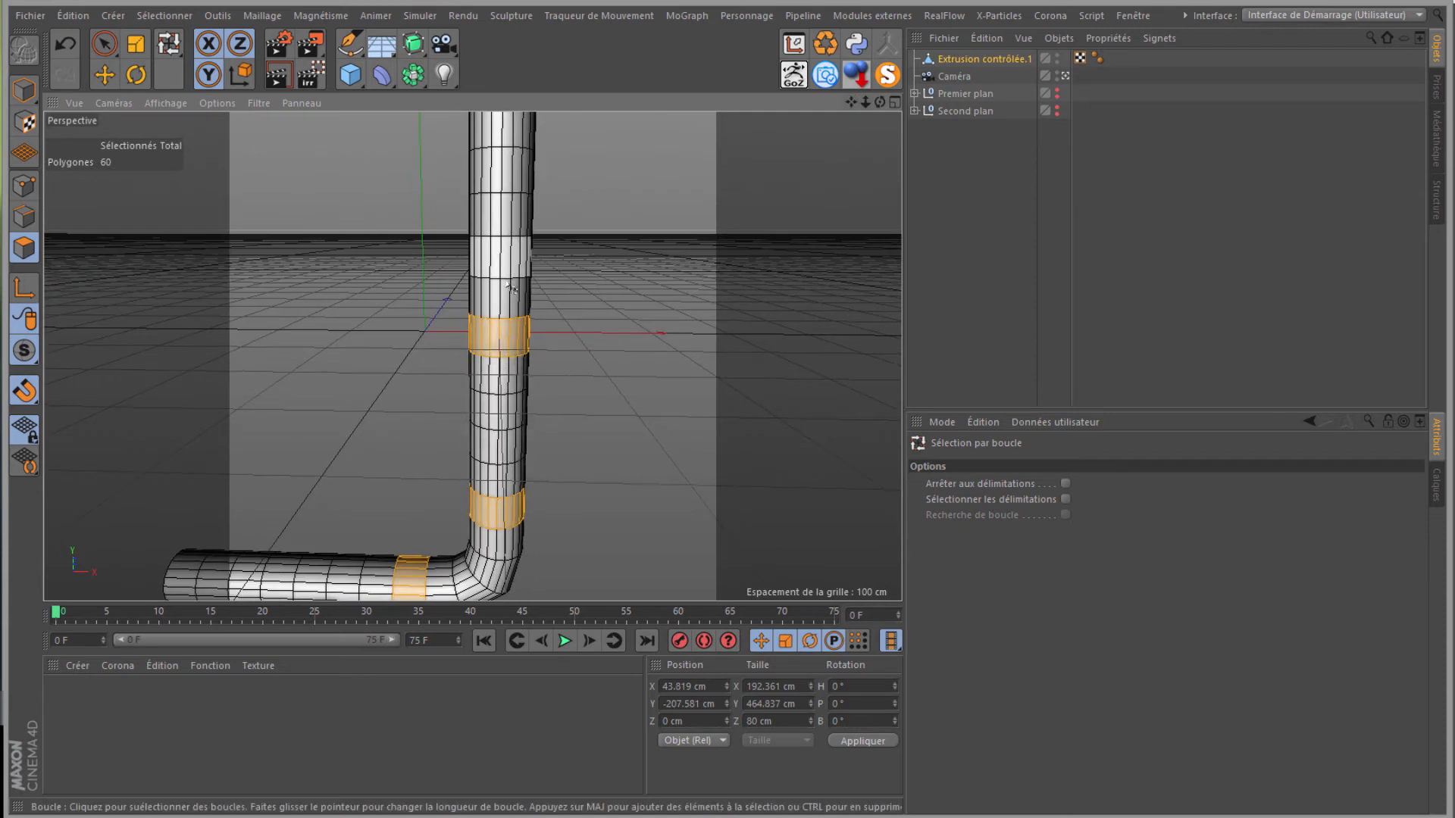
pyautogui.keyDown('alt'); pyautogui.moveTo(726, 203); pyautogui.dragTo(727, 420, button='middle'); pyautogui.keyUp('alt')
pyautogui.scroll(-5, 726, 202)
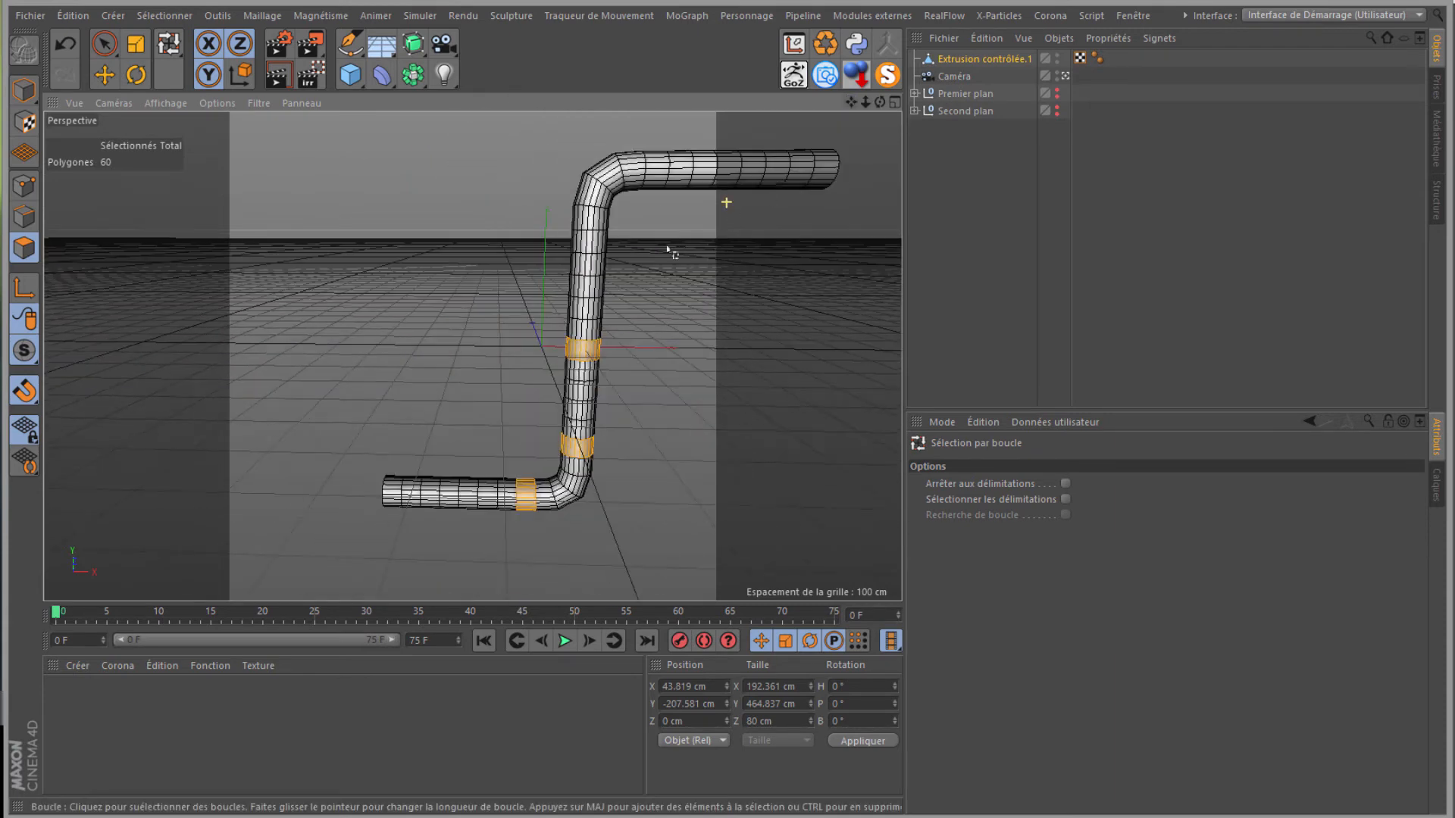
pyautogui.keyDown('shift'); pyautogui.click(588, 243); pyautogui.keyUp('shift')
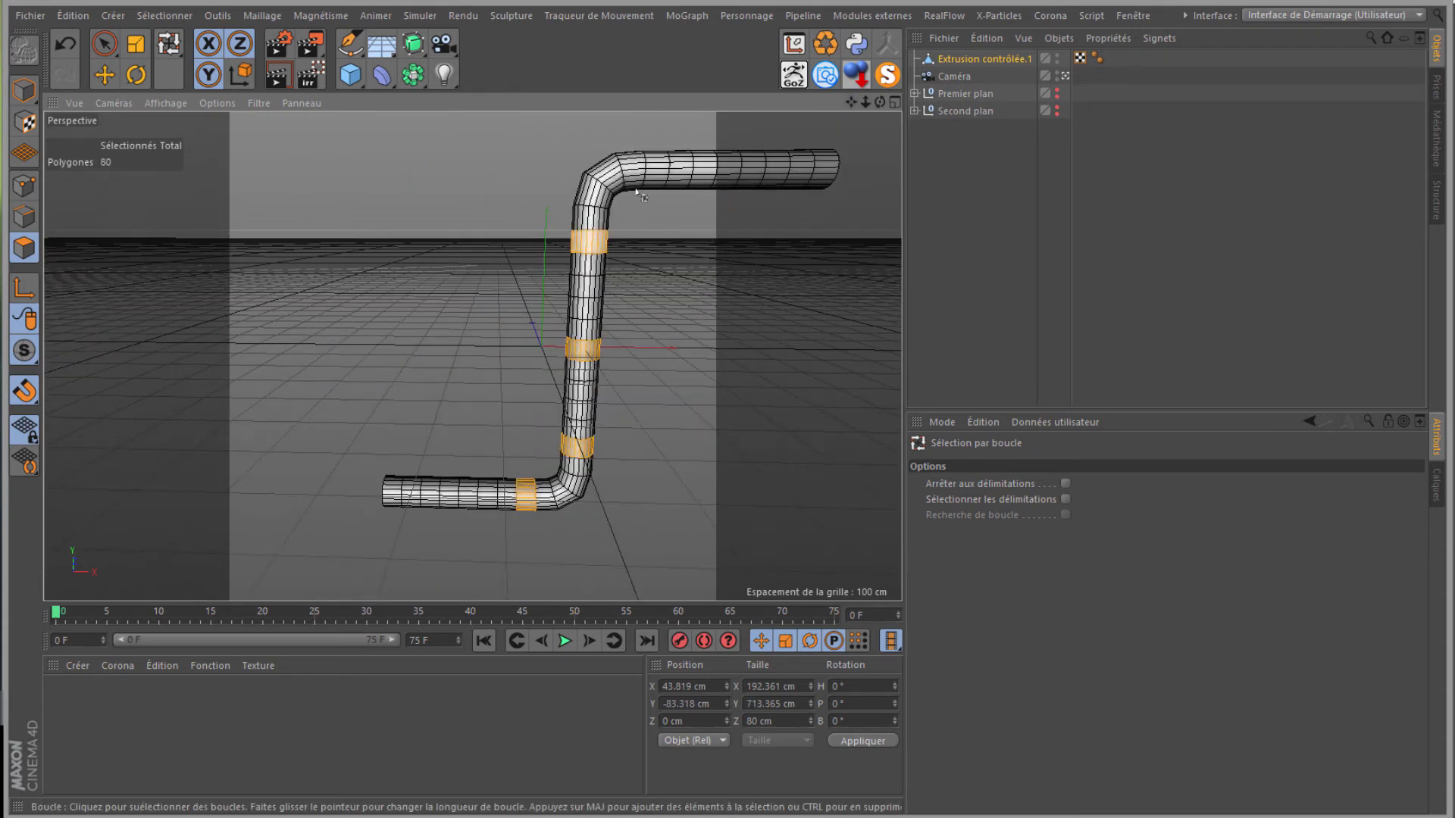
pyautogui.keyDown('shift'); pyautogui.click(679, 169); pyautogui.keyUp('shift')
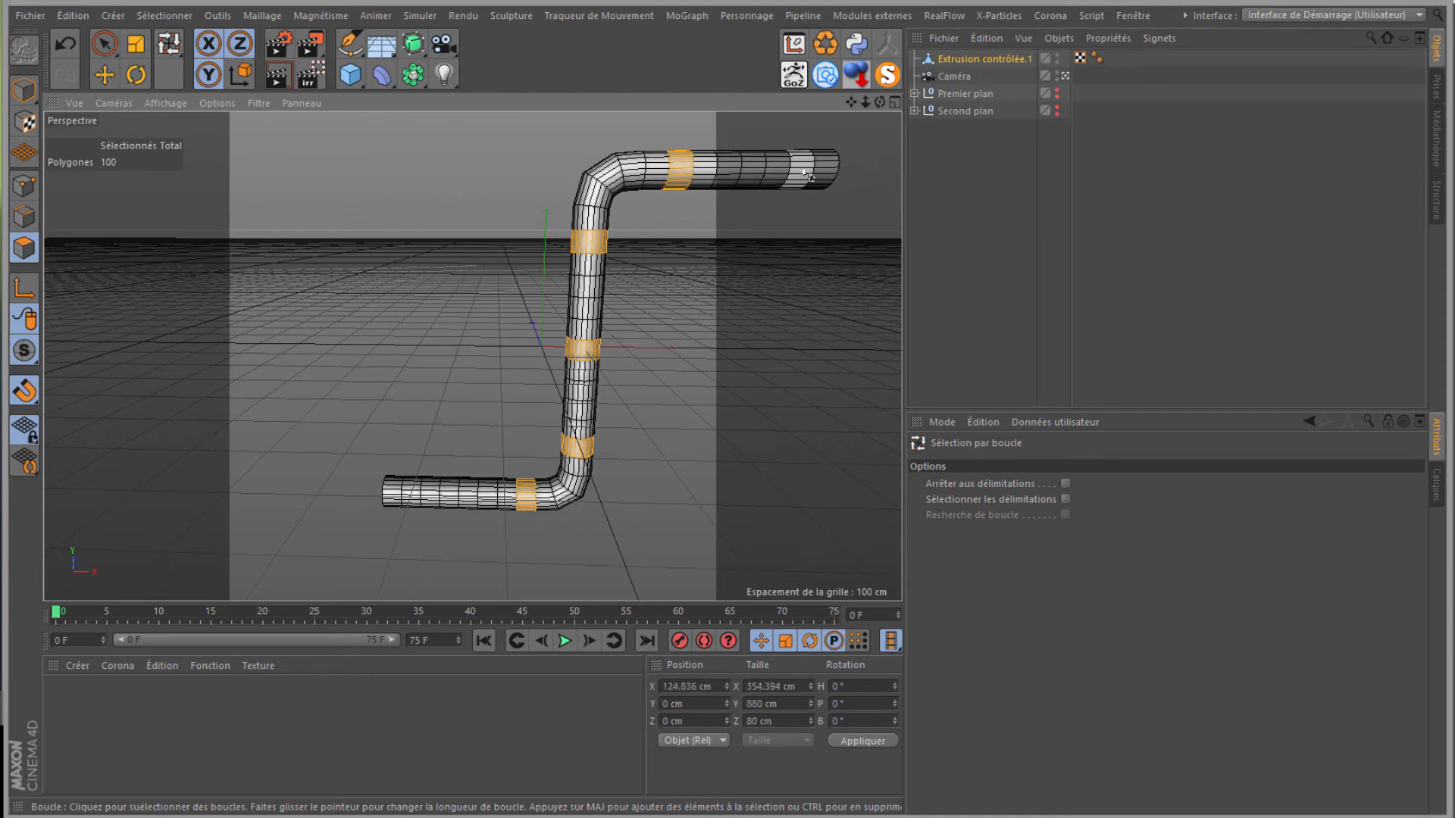
pyautogui.keyDown('shift'); pyautogui.click(801, 170); pyautogui.keyUp('shift')
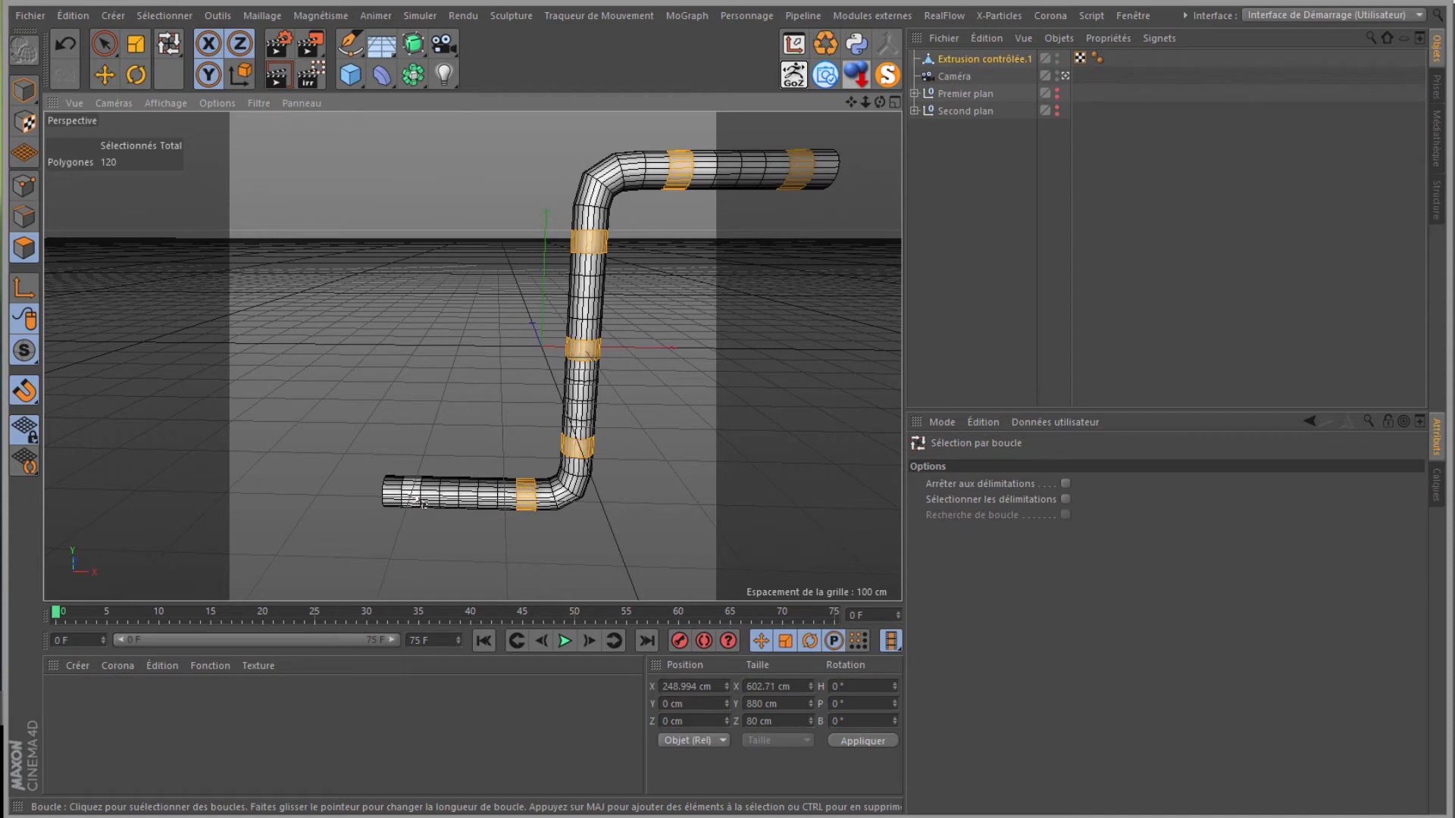
pyautogui.keyDown('shift'); pyautogui.click(429, 496); pyautogui.keyUp('shift')
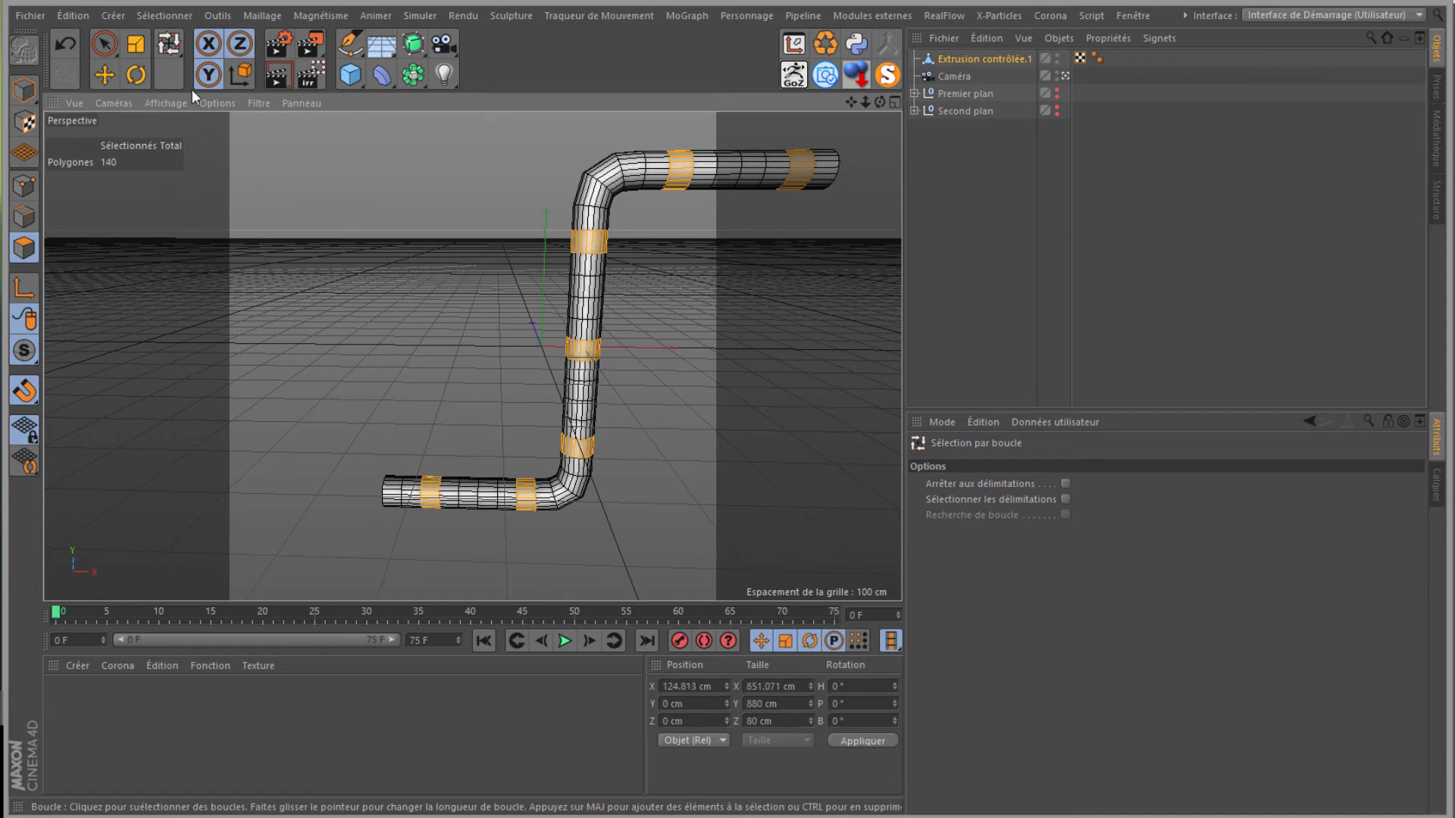
# Step: Try to scale up all the selected polygon rings together and undo the scaling
pyautogui.click(144, 46)
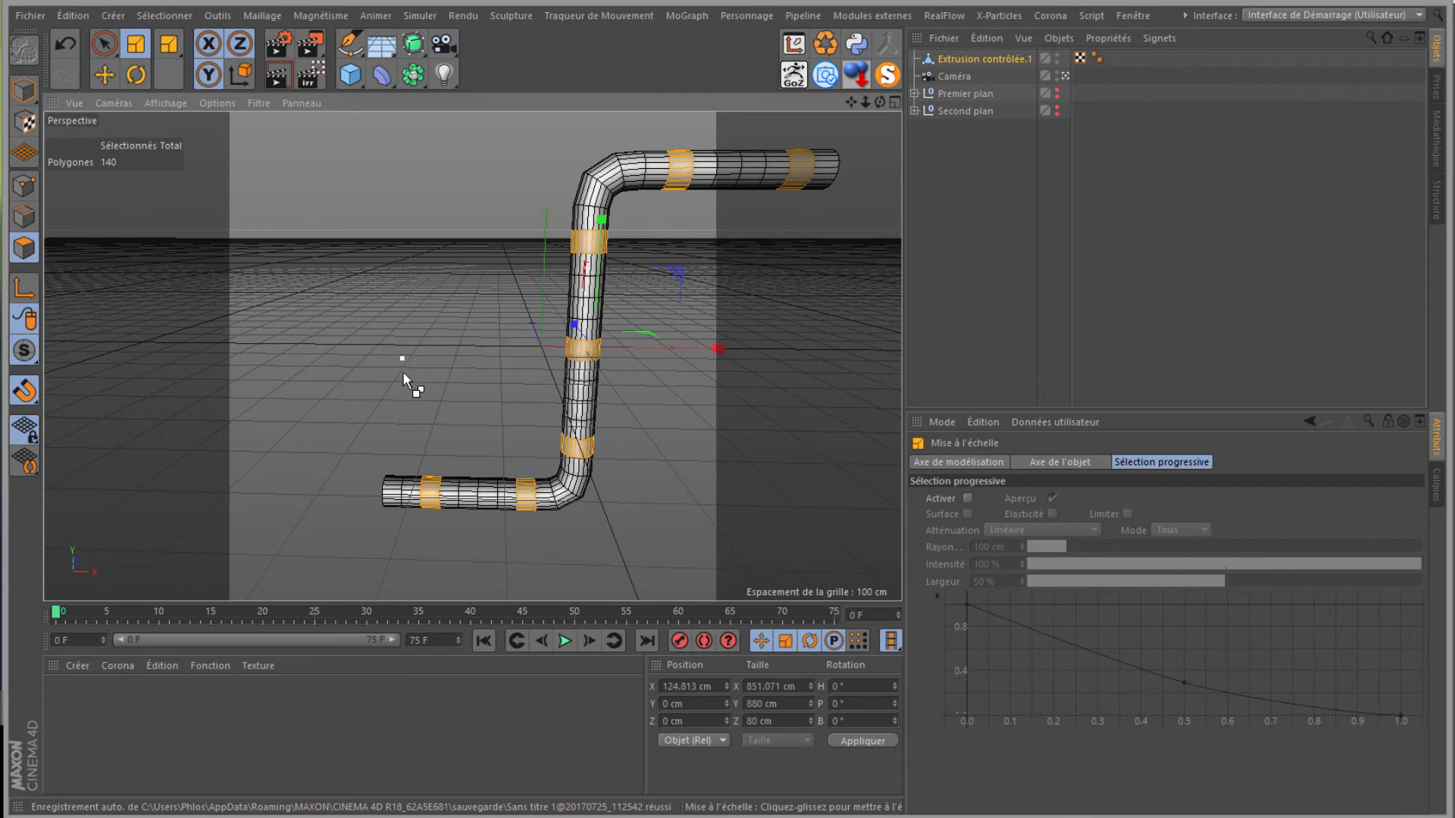
pyautogui.moveTo(407, 383); pyautogui.dragTo(471, 381)
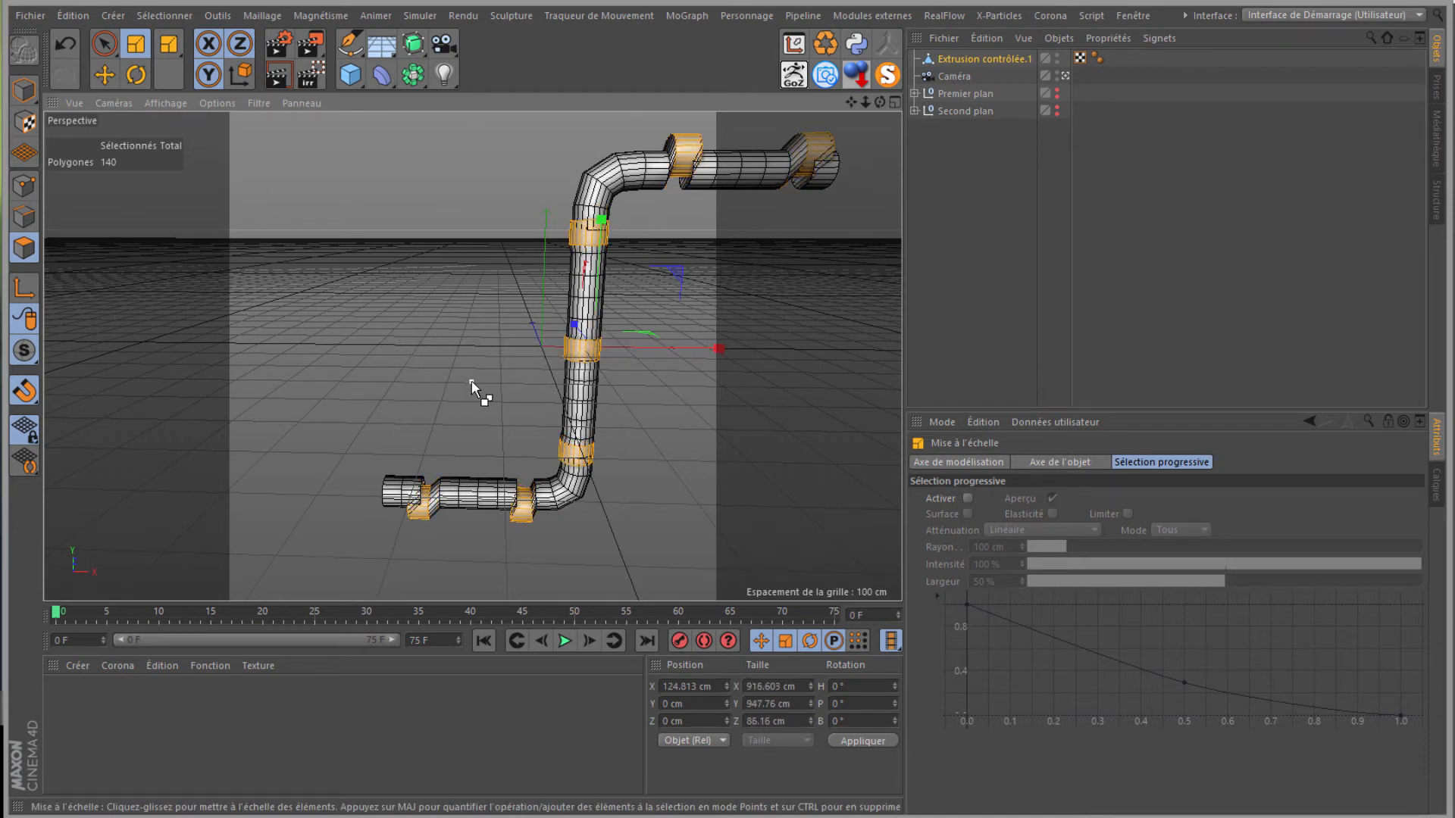
pyautogui.hotkey('ctrl', 'z')
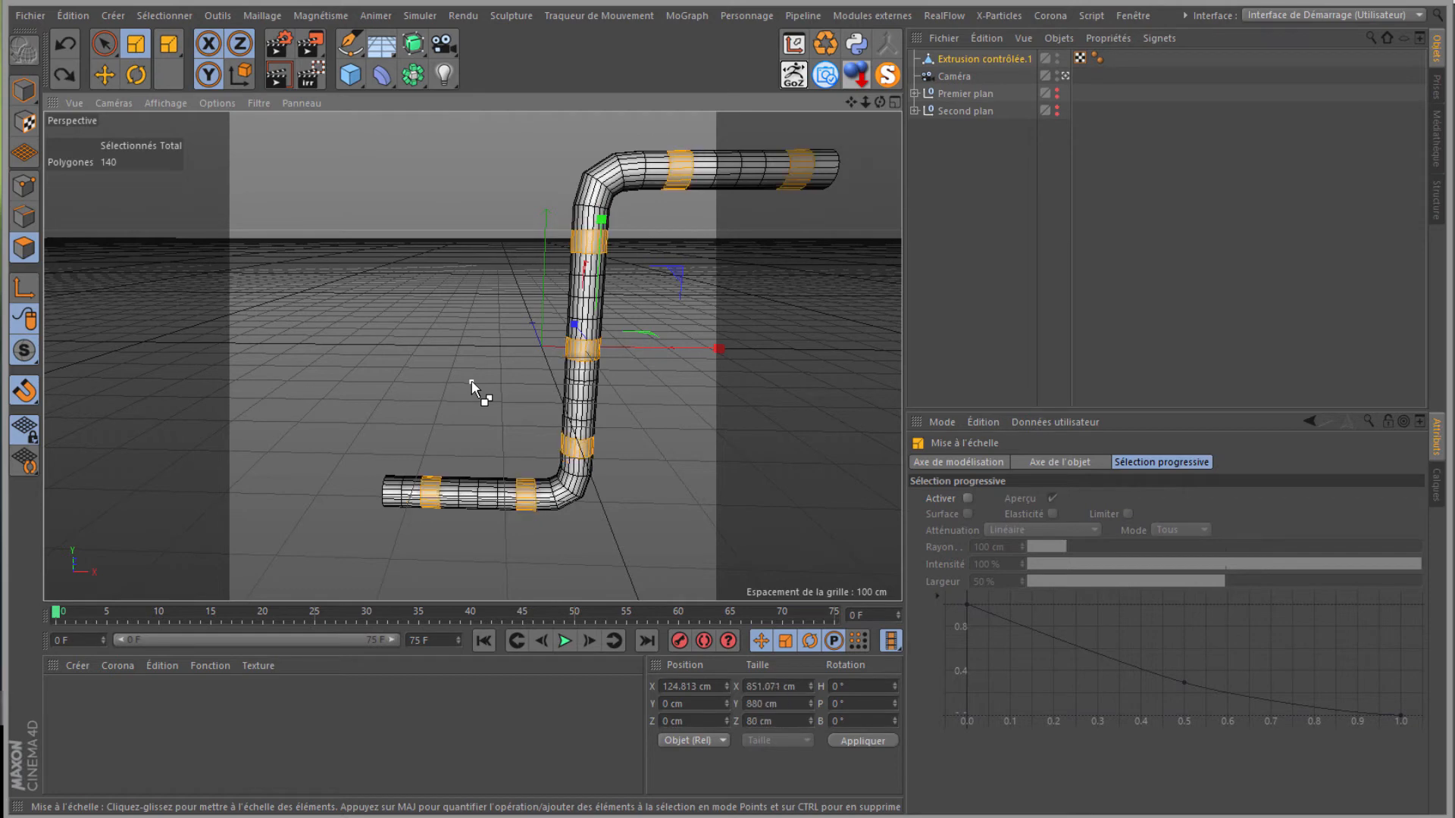
# Step: Extrude the selected rings outward by about 21 cm to form collars, and return to model mode
pyautogui.rightClick(428, 499)
pyautogui.click(465, 439)
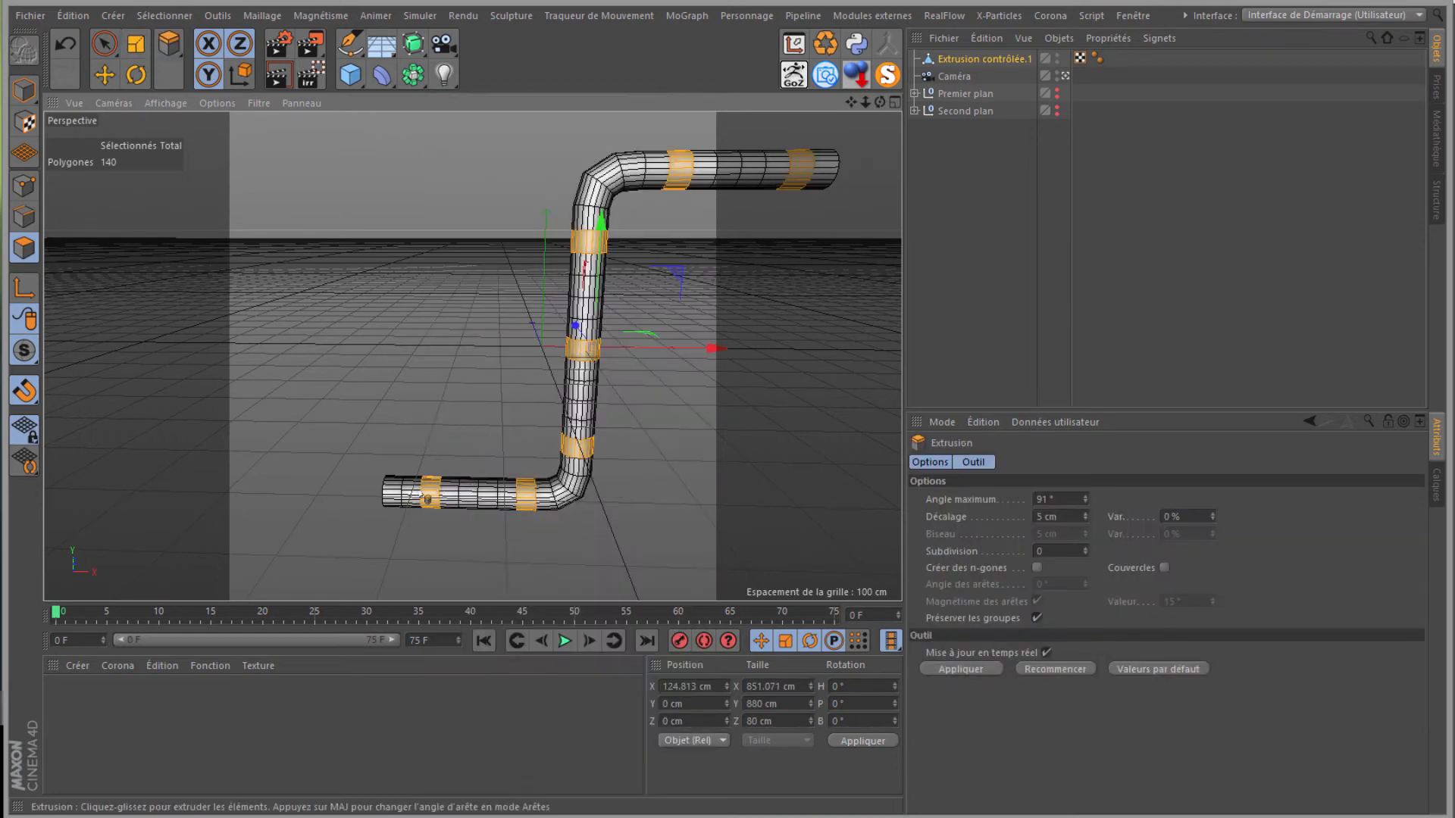
pyautogui.moveTo(398, 429); pyautogui.dragTo(733, 390)
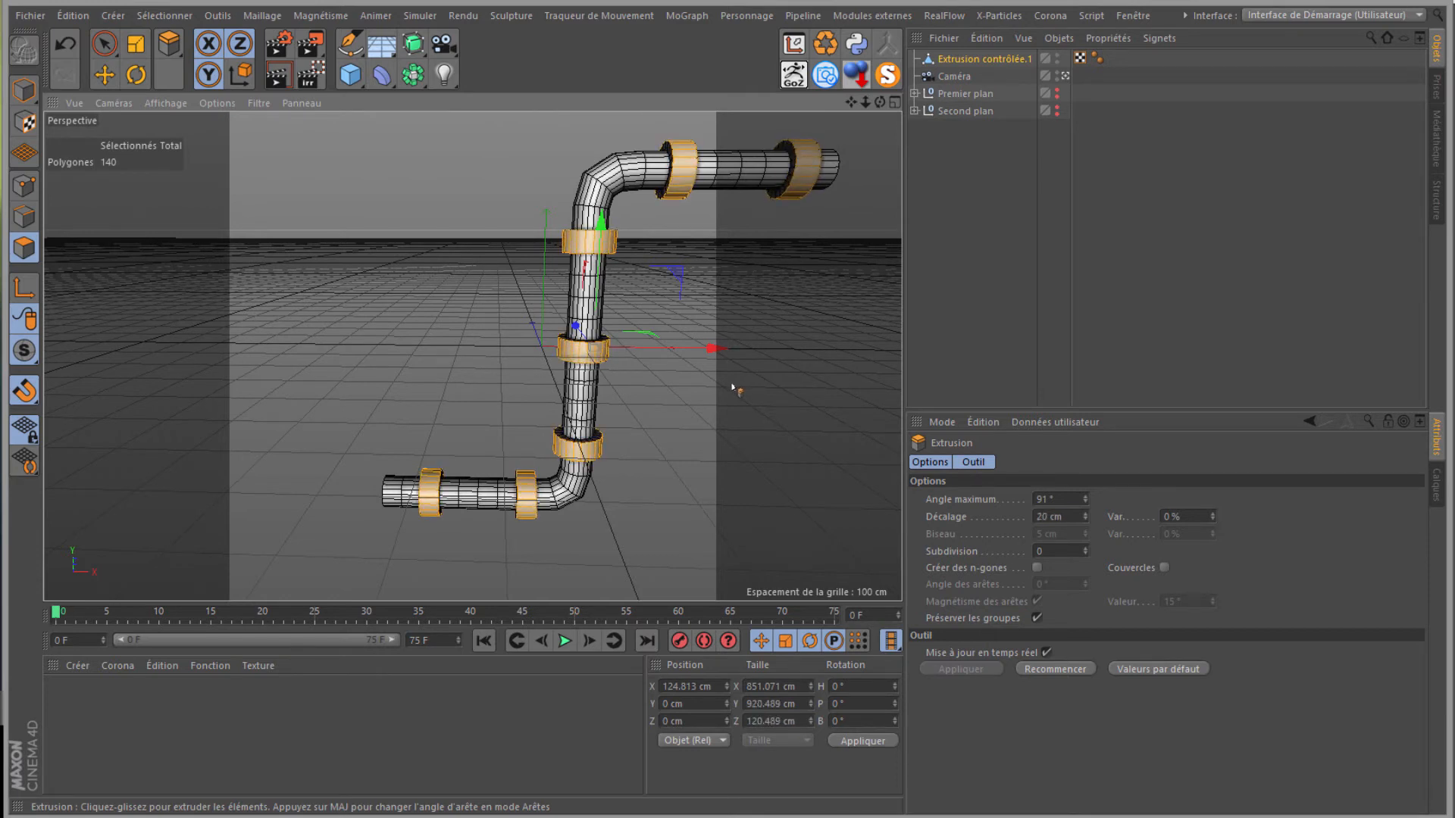
pyautogui.click(24, 90)
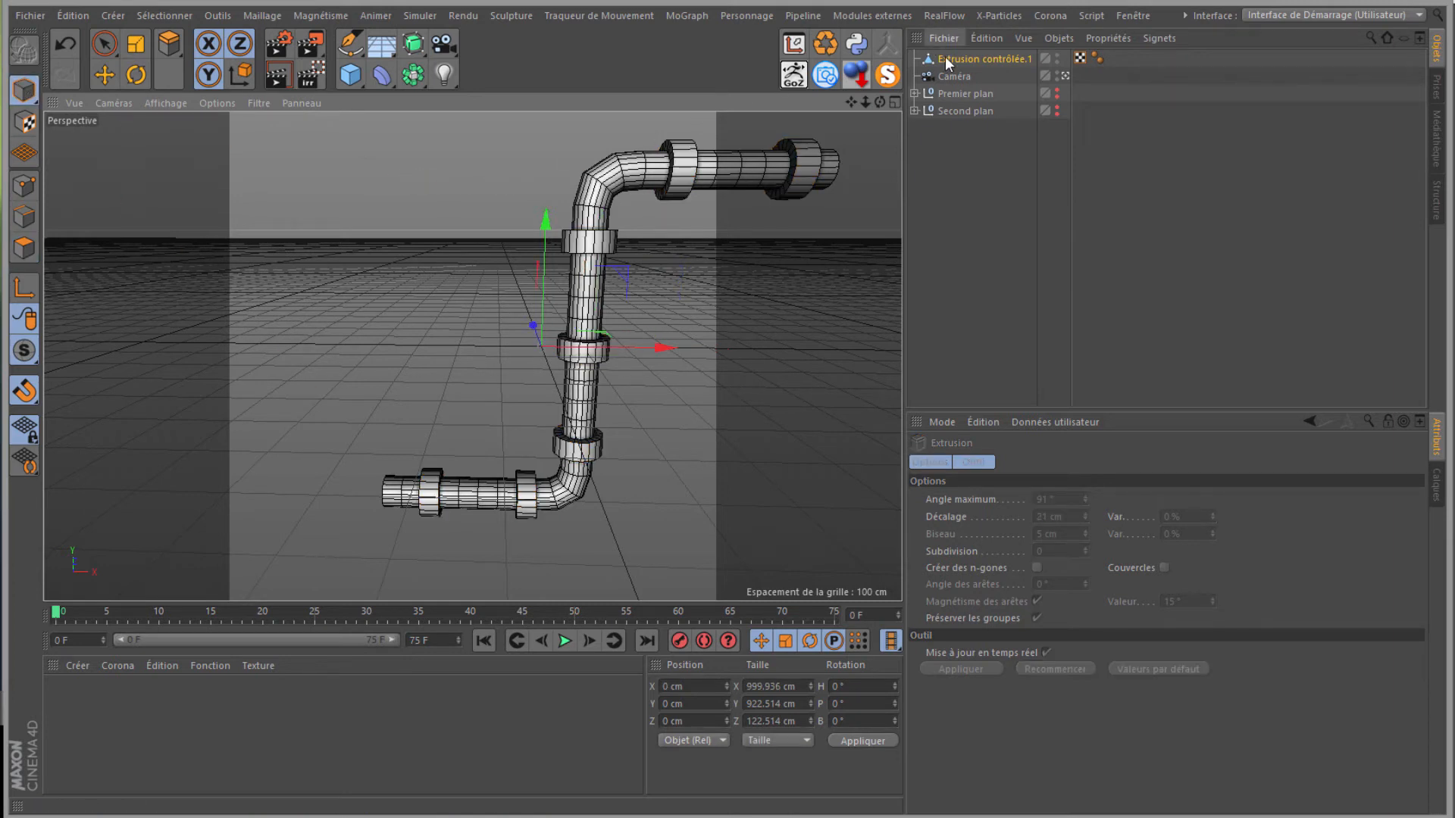
# Step: Switch to the front view and make the Premier plan and Second plan groups visible
pyautogui.click(102, 104)
pyautogui.click(137, 269)
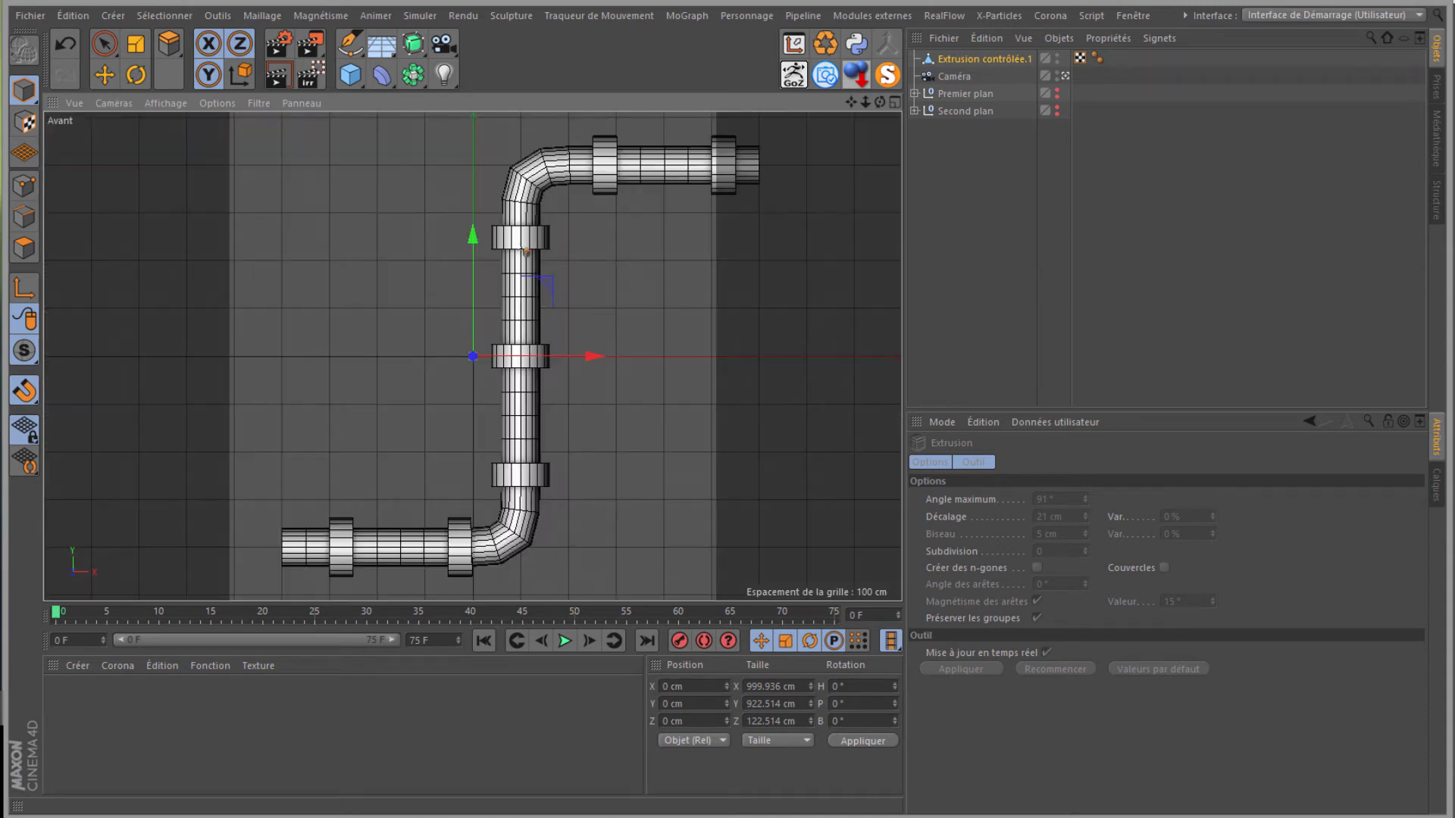
pyautogui.click(1058, 90)
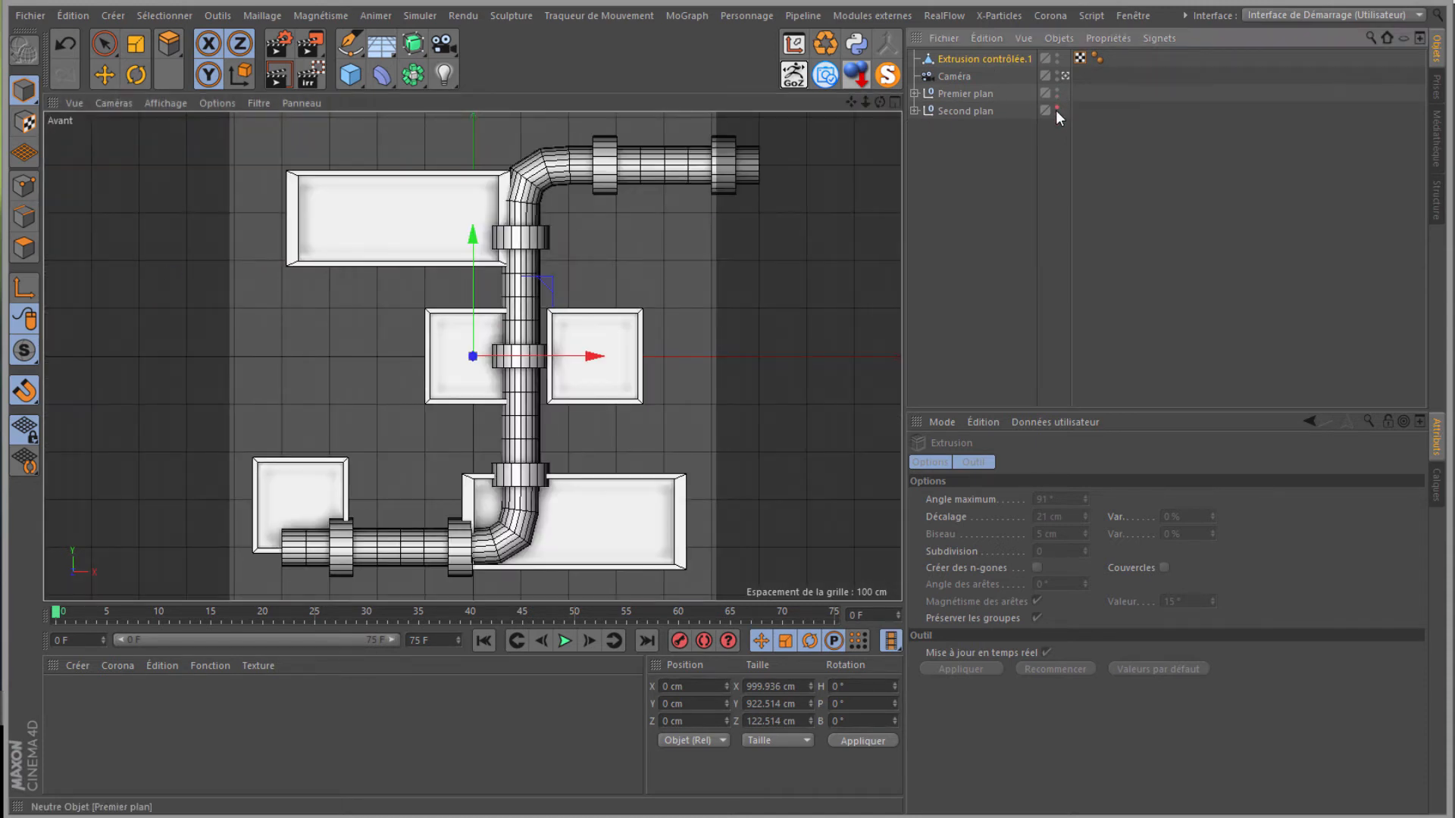
pyautogui.click(1057, 110)
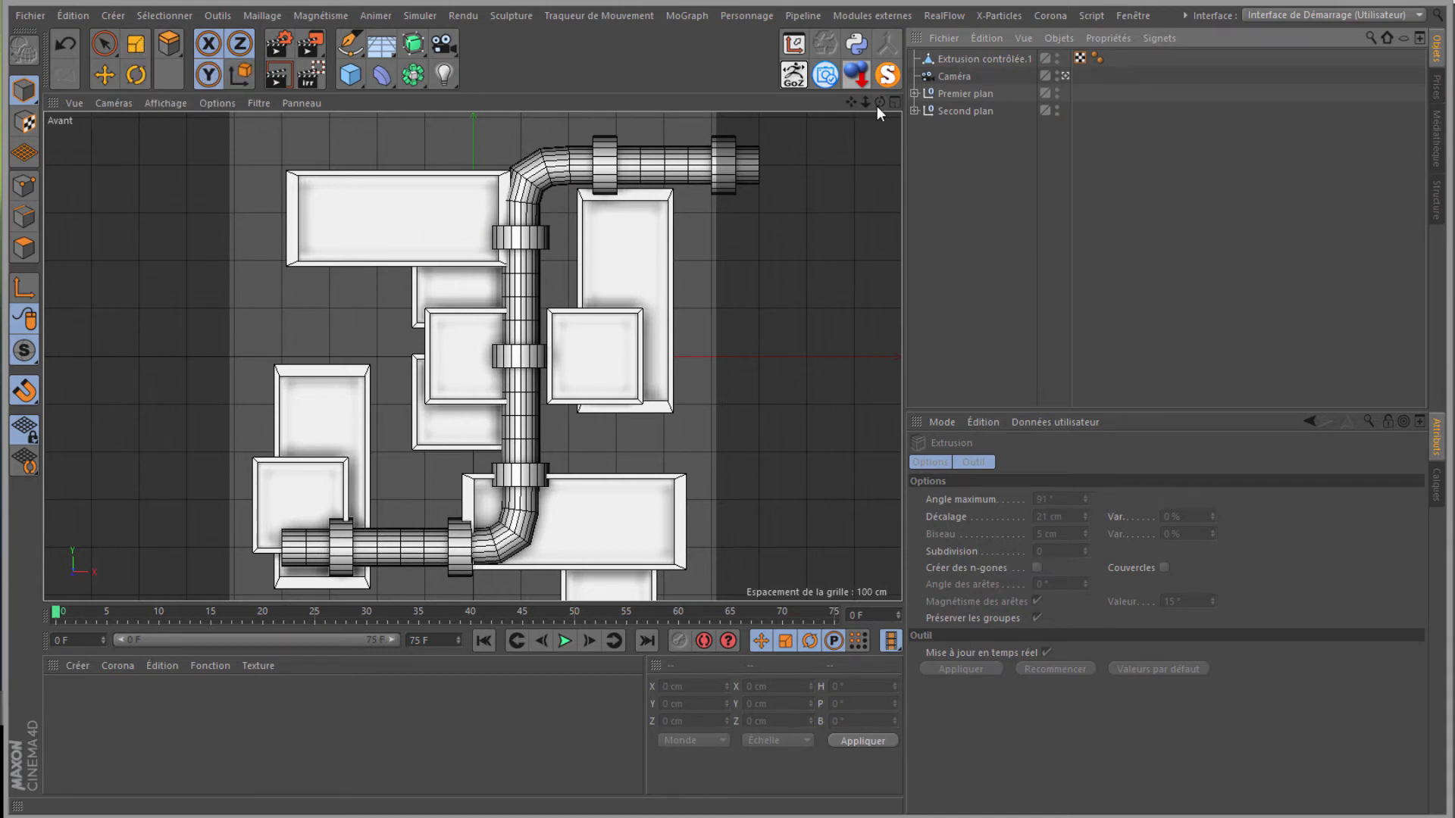
# Step: Rename the pipe object to Tuyeau and scale it down uniformly to about 544 cm wide and 502 cm high
pyautogui.click(134, 47)
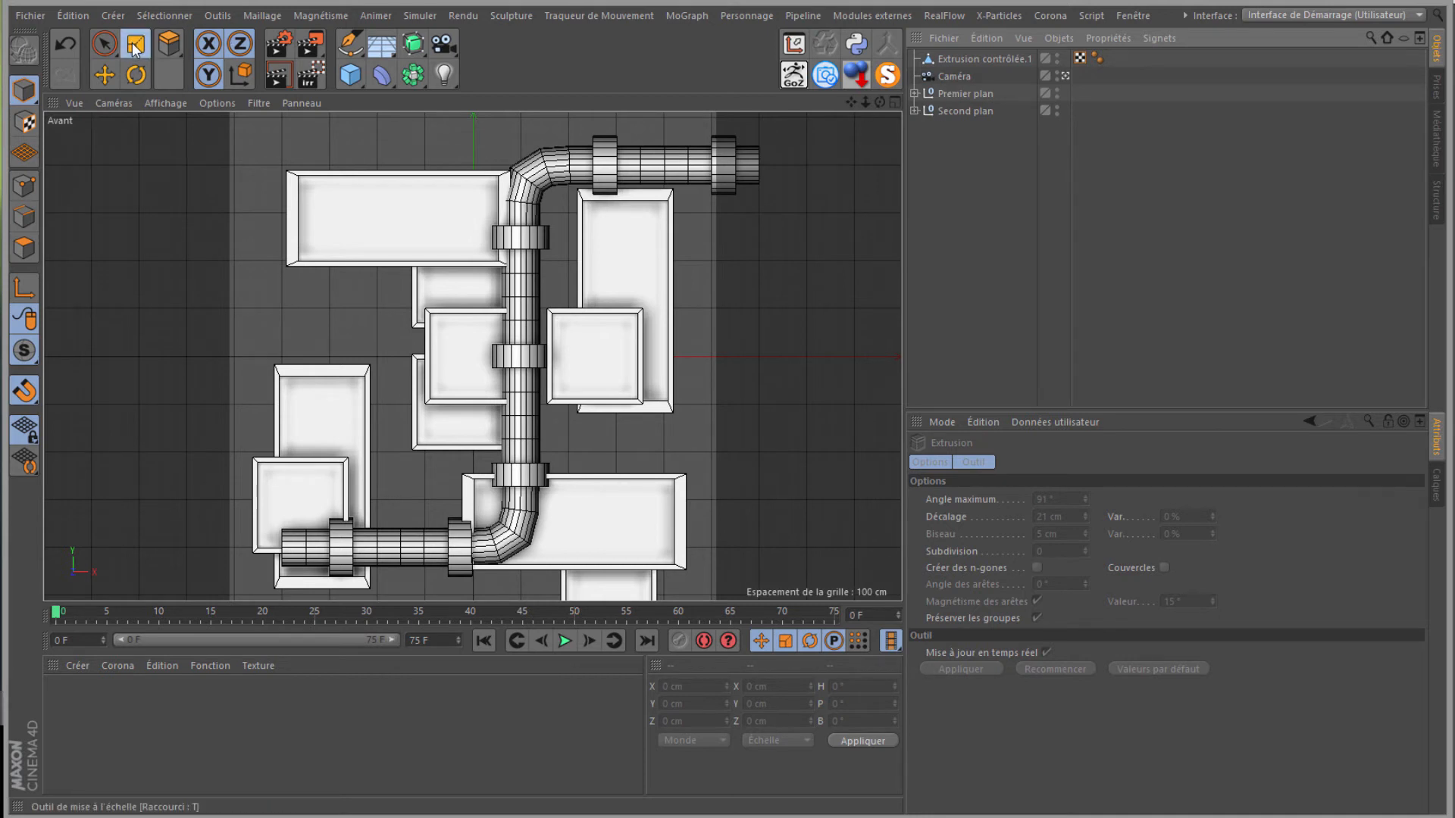
pyautogui.click(959, 59)
pyautogui.doubleClick(958, 58)
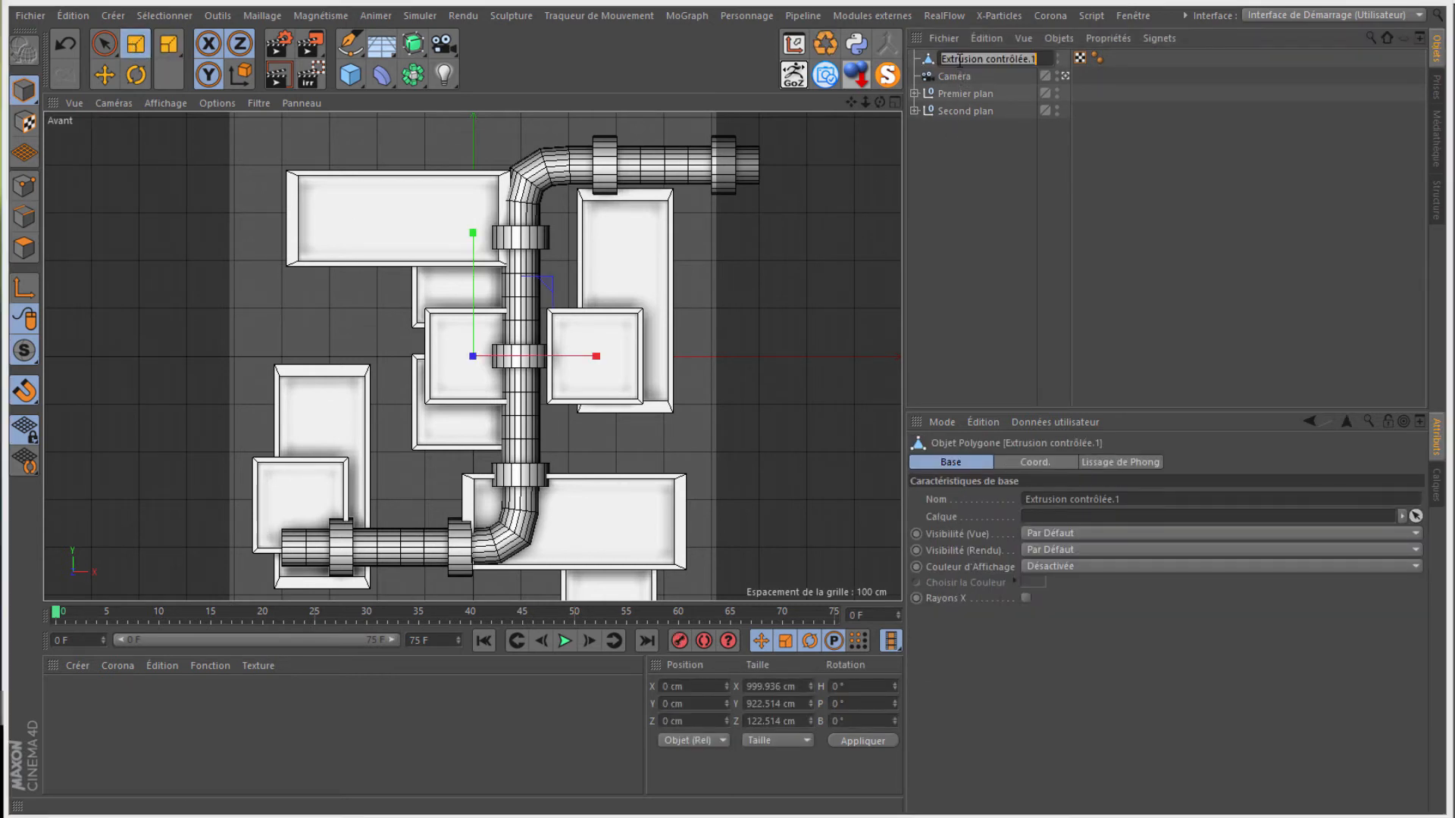
pyautogui.write('Tuyau')
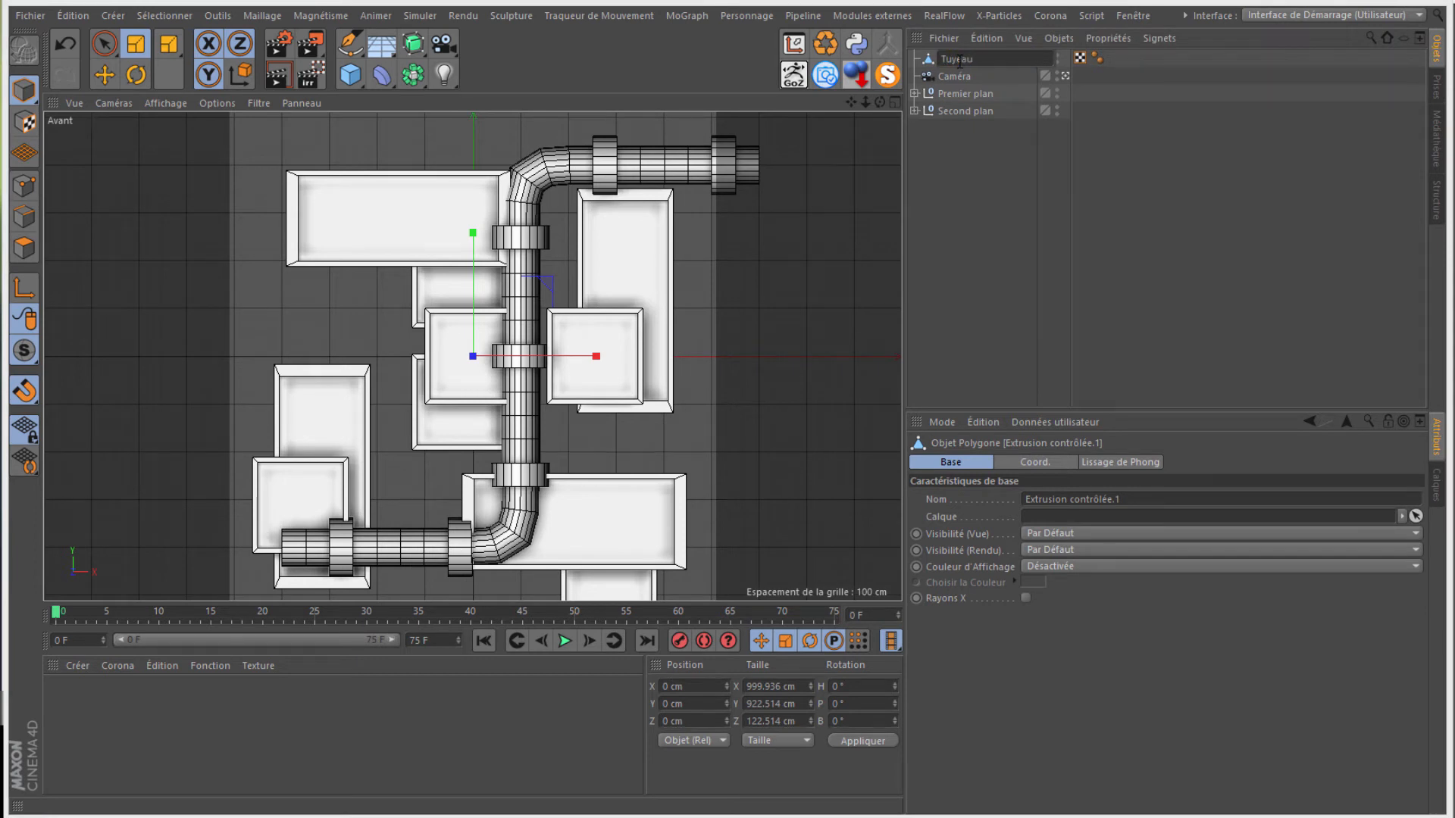
pyautogui.press('Return')
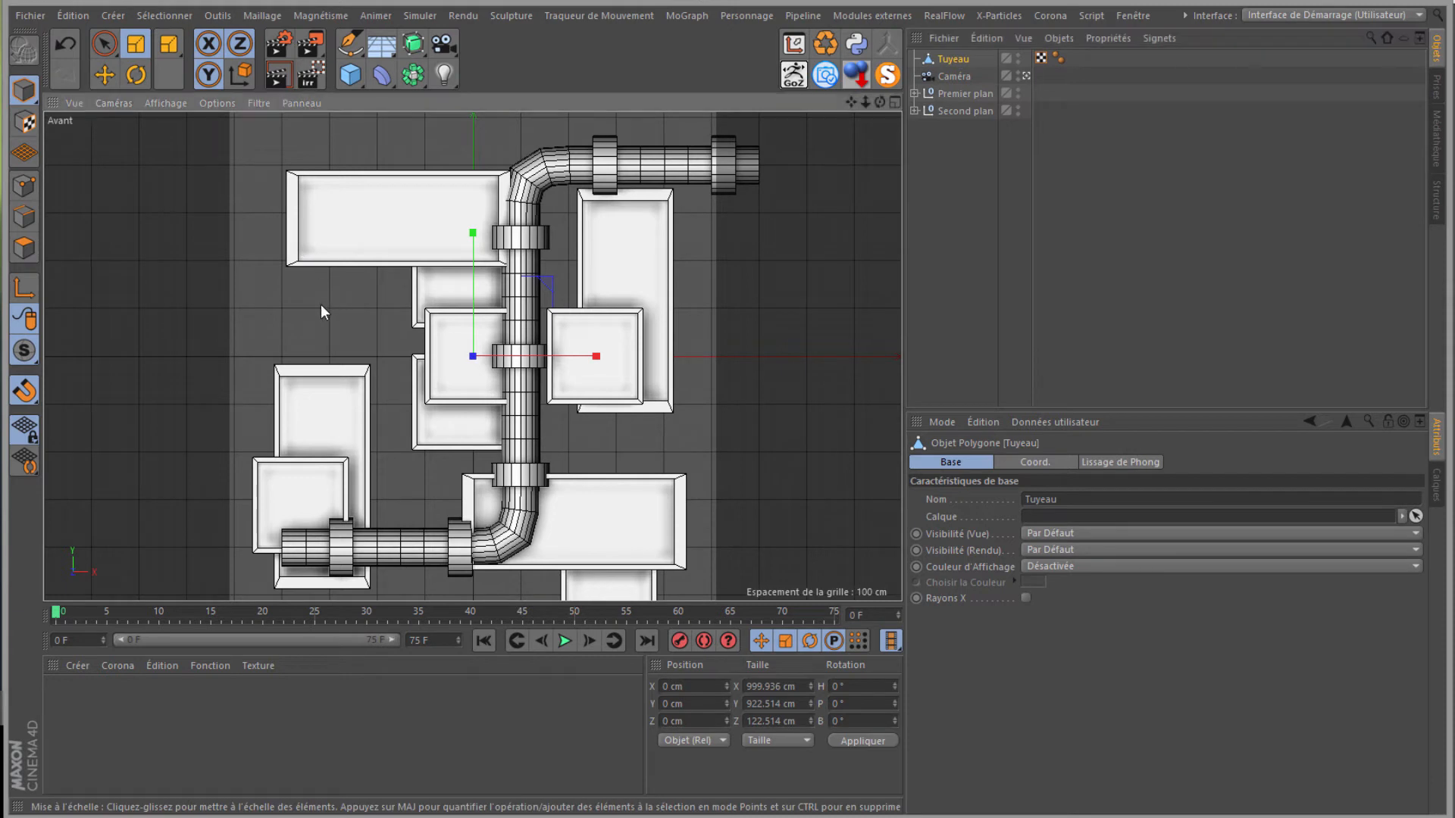
pyautogui.moveTo(321, 303); pyautogui.dragTo(730, 383)
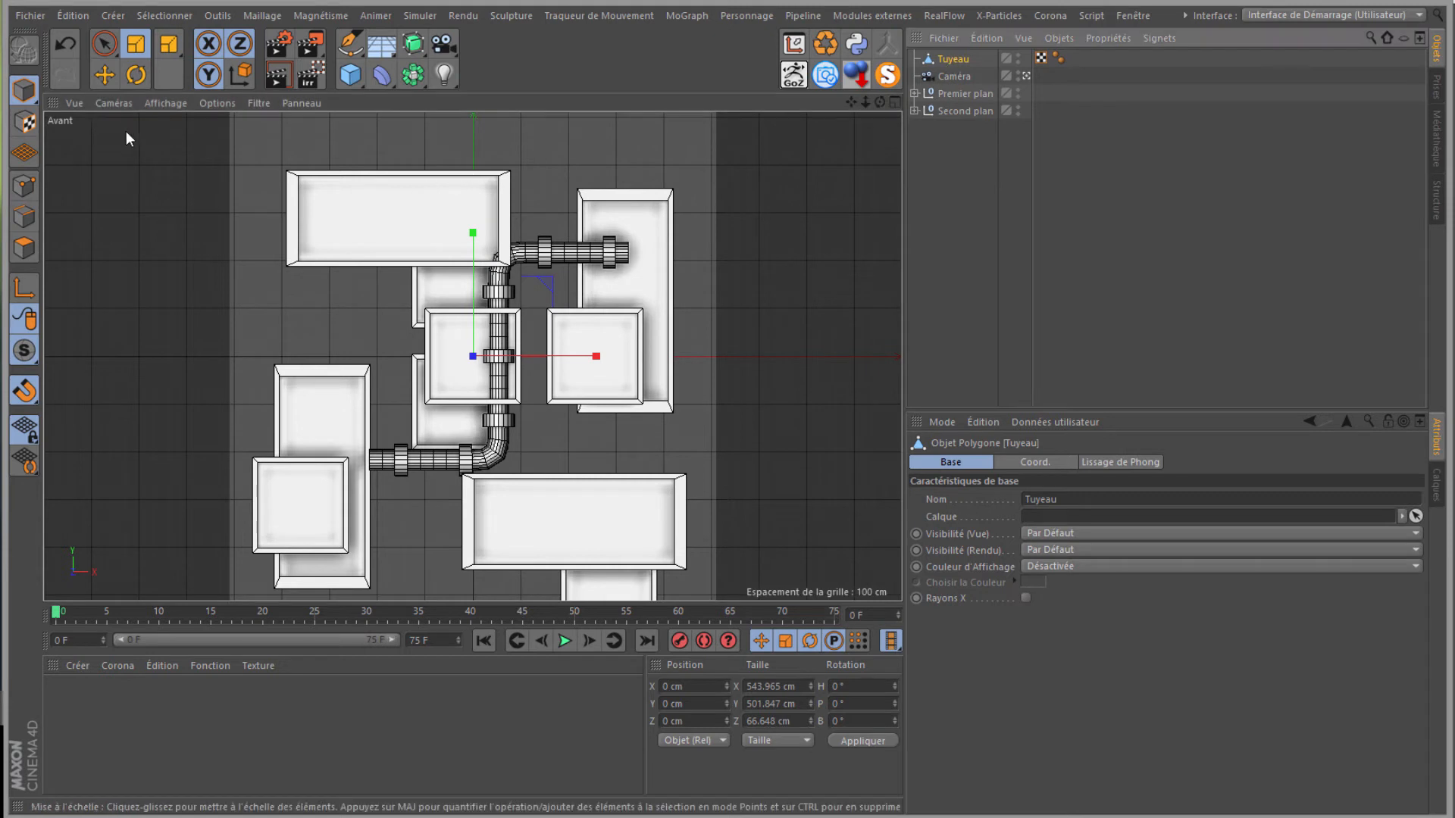
# Step: Duplicate the Tuyeau pipe and place the copy at about X -74 cm and Y 71 cm
pyautogui.click(114, 103)
pyautogui.click(958, 63)
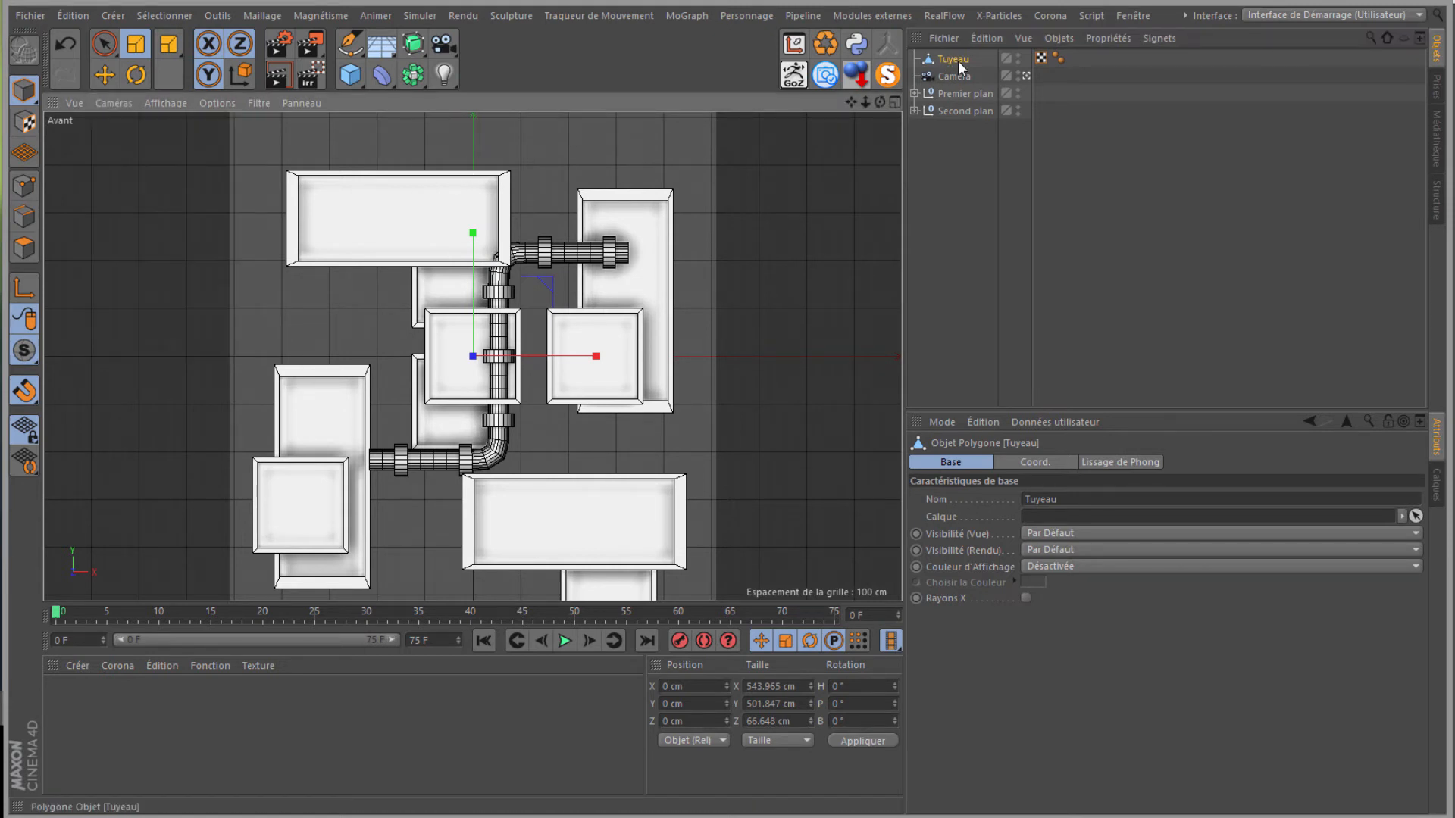
pyautogui.click(104, 75)
pyautogui.moveTo(582, 357); pyautogui.dragTo(549, 360)
pyautogui.keyDown('ctrl'); pyautogui.moveTo(432, 257); pyautogui.dragTo(432, 219); pyautogui.keyUp('ctrl')
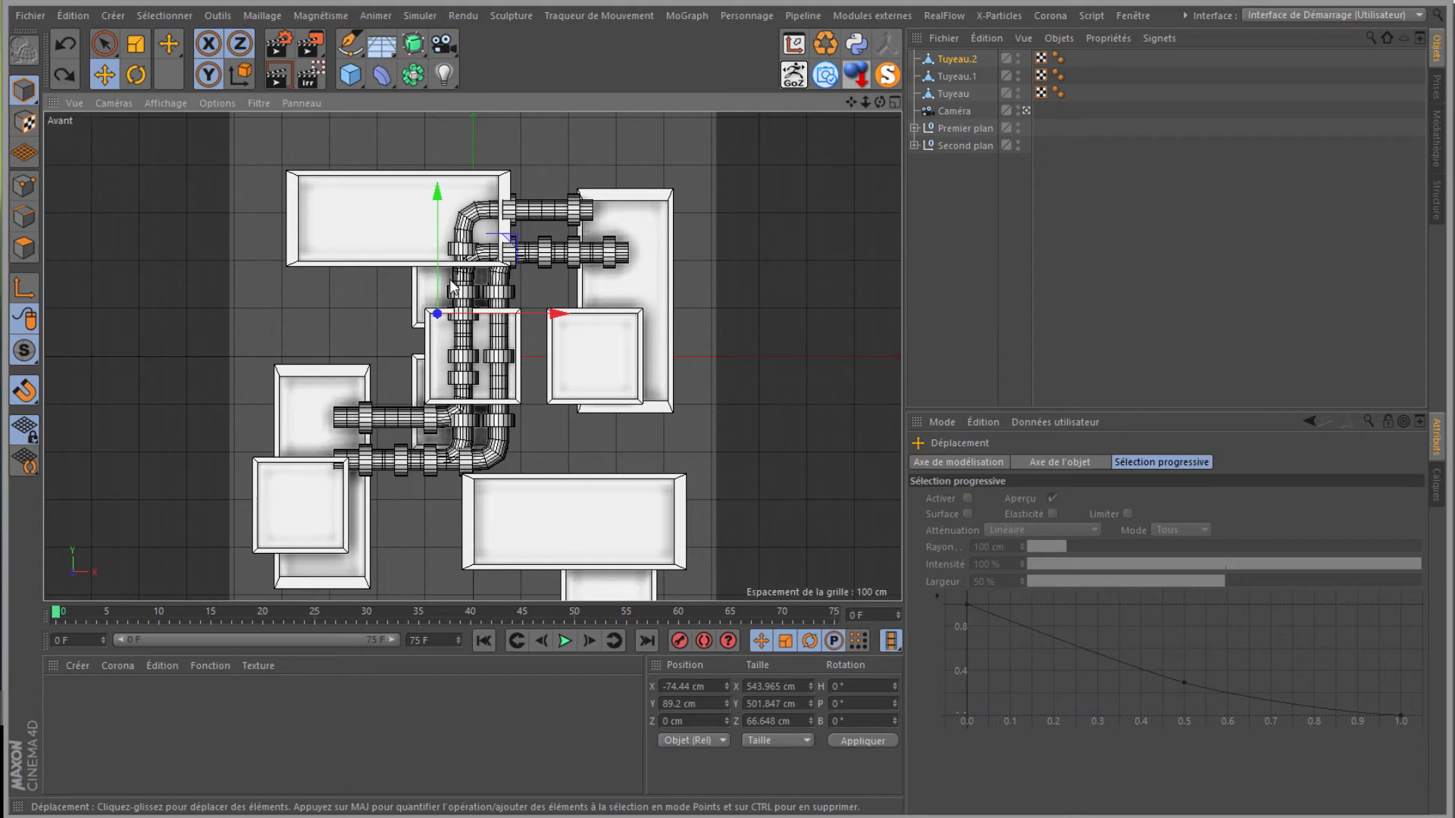
pyautogui.hotkey('ctrl', 'z')
pyautogui.moveTo(437, 247)
pyautogui.keyDown('ctrl'); pyautogui.mouseDown()
pyautogui.moveTo(439, 206)
pyautogui.moveTo(437, 219)
pyautogui.mouseUp(); pyautogui.keyUp('ctrl')
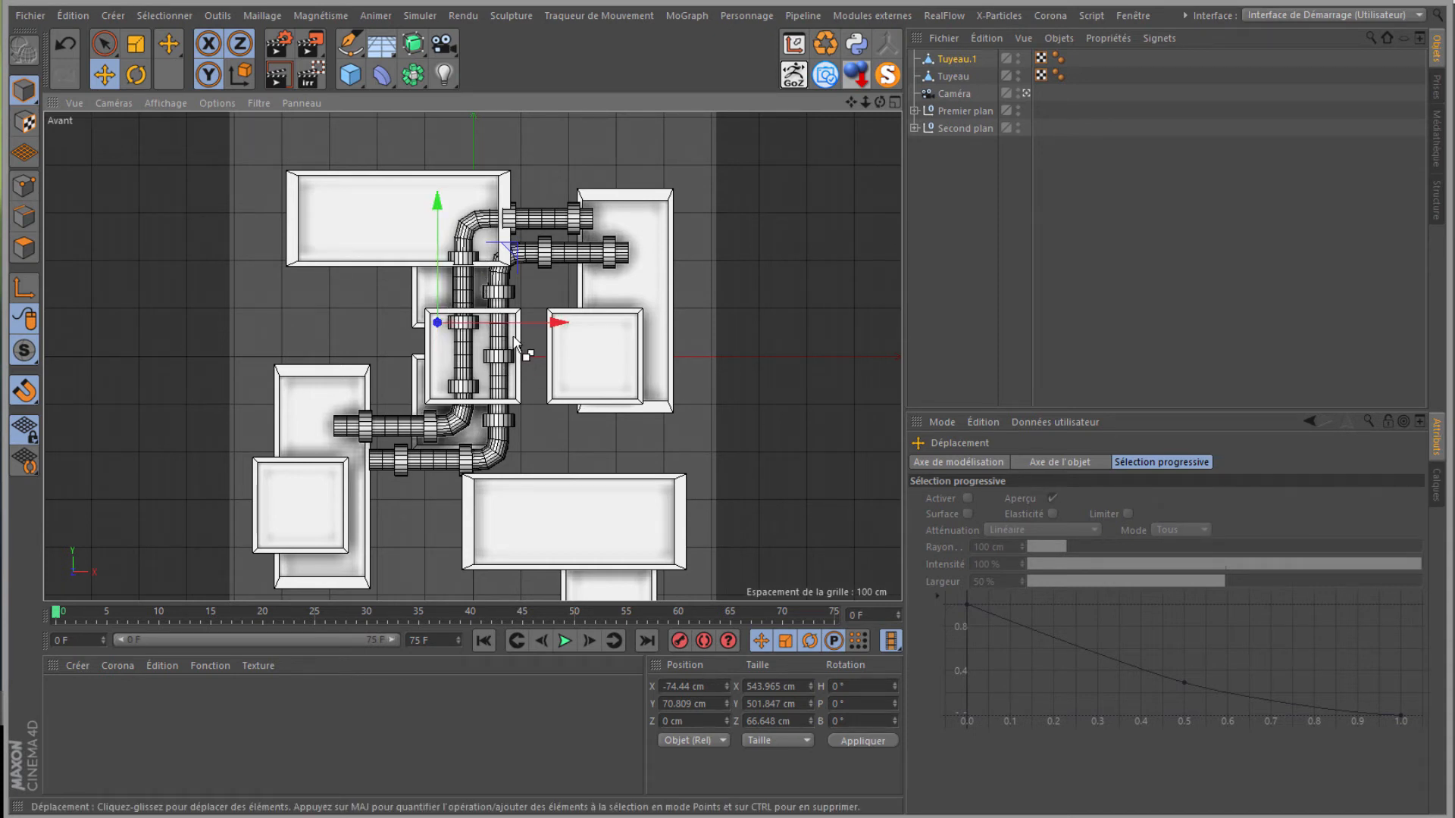
# Step: Make three more pipe copies and spread them over the lower part of the arrangement, one of them over the lower-right frame
pyautogui.keyDown('ctrl'); pyautogui.moveTo(437, 236); pyautogui.dragTo(437, 341); pyautogui.keyUp('ctrl')
pyautogui.moveTo(539, 425); pyautogui.dragTo(690, 425)
pyautogui.moveTo(594, 344); pyautogui.dragTo(600, 399)
# Step: Place another pipe copy over the upper-left frame at about X -261 cm and Y 247 cm, undoing the surplus duplicate
pyautogui.keyDown('ctrl'); pyautogui.moveTo(709, 485); pyautogui.dragTo(320, 138); pyautogui.keyUp('ctrl')
pyautogui.hotkey('ctrl', 'c')
pyautogui.hotkey('ctrl', 'v')
pyautogui.keyDown('ctrl'); pyautogui.moveTo(454, 241); pyautogui.dragTo(364, 241); pyautogui.keyUp('ctrl')
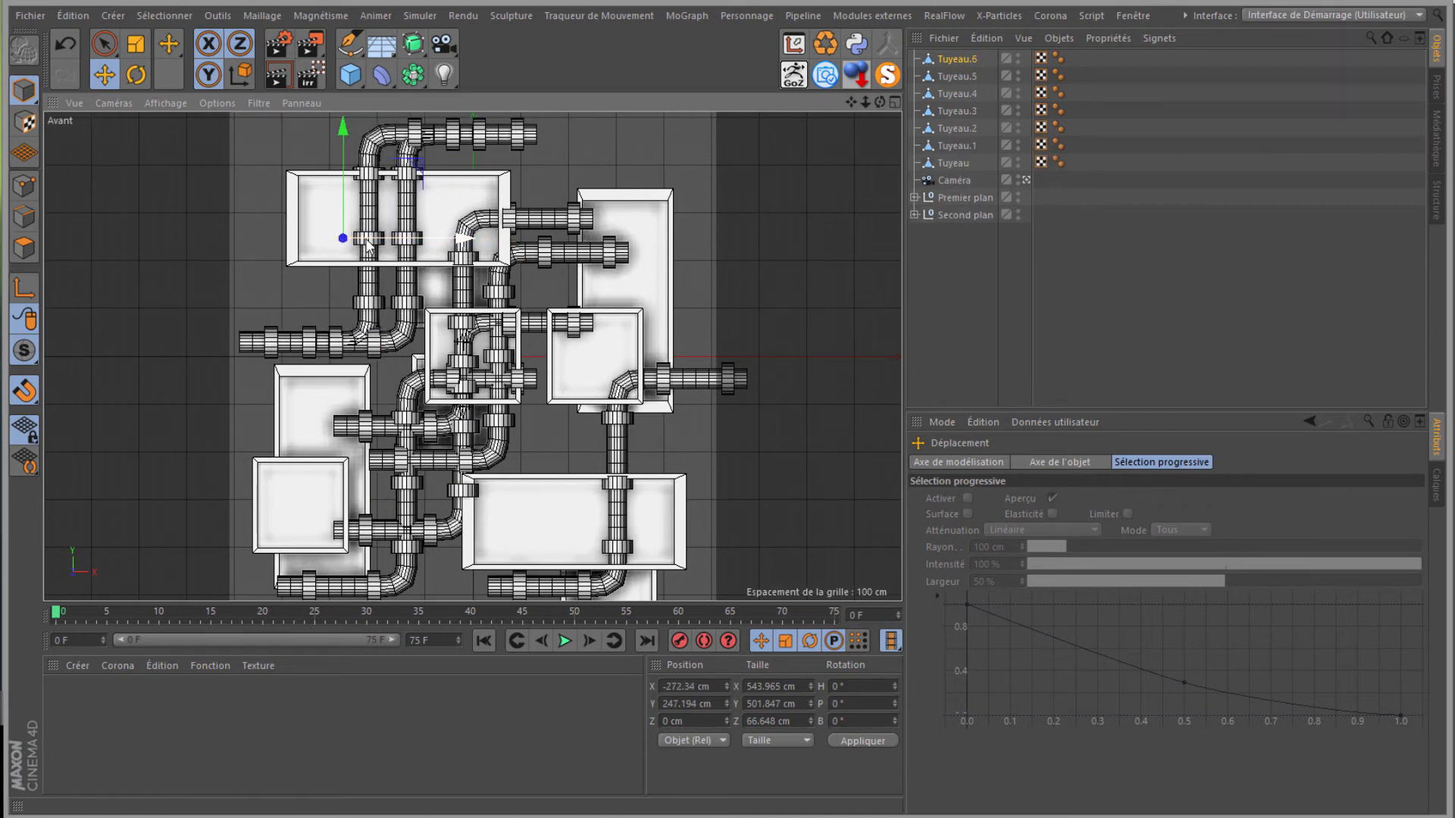
pyautogui.hotkey('ctrl', 'z')
pyautogui.moveTo(475, 239); pyautogui.dragTo(442, 230)
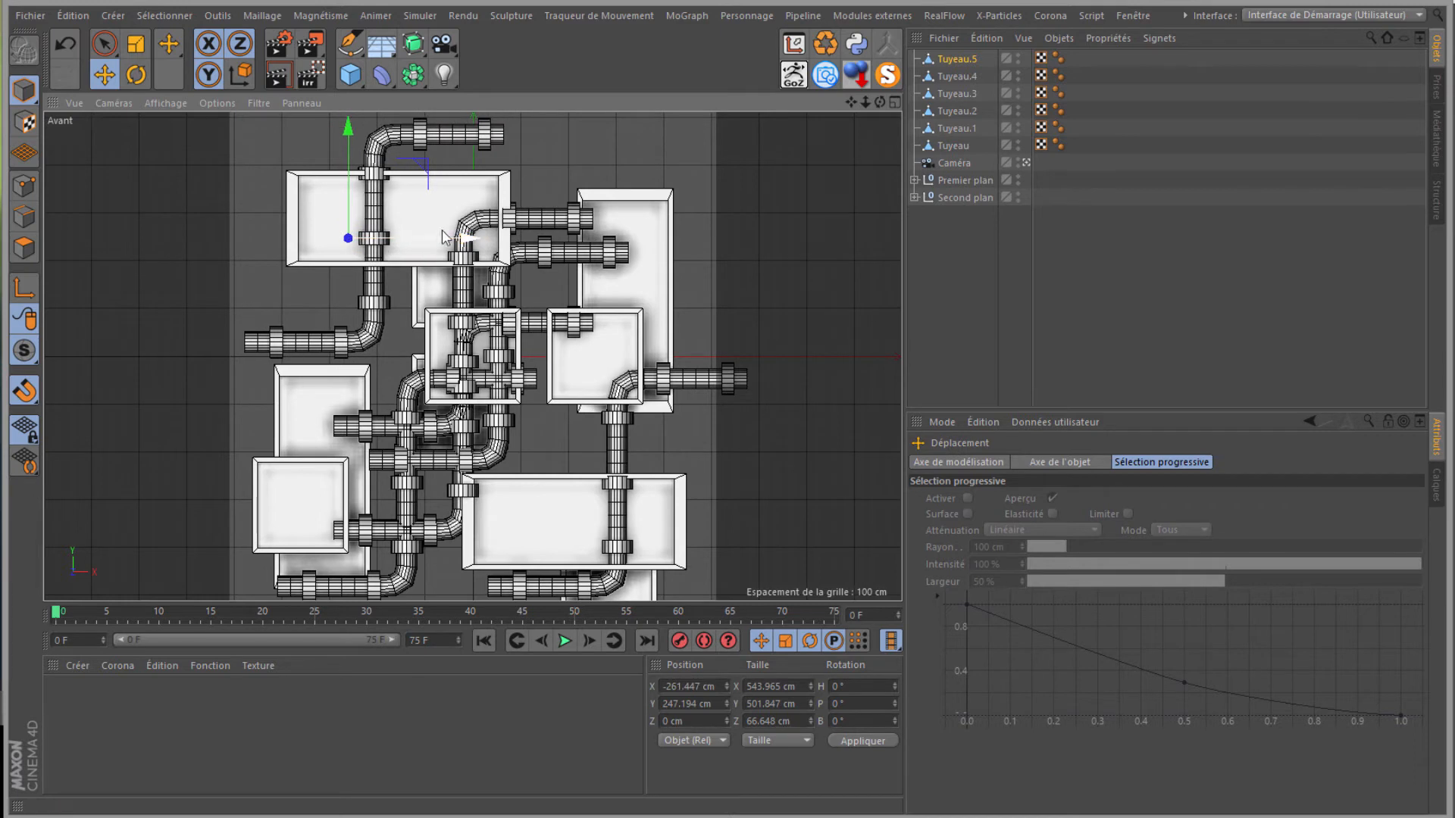
# Step: Select all six pipes, from Tuyeau.5 to Tuyeau, and group them under one null object
pyautogui.keyDown('shift'); pyautogui.click(956, 145); pyautogui.keyUp('shift')
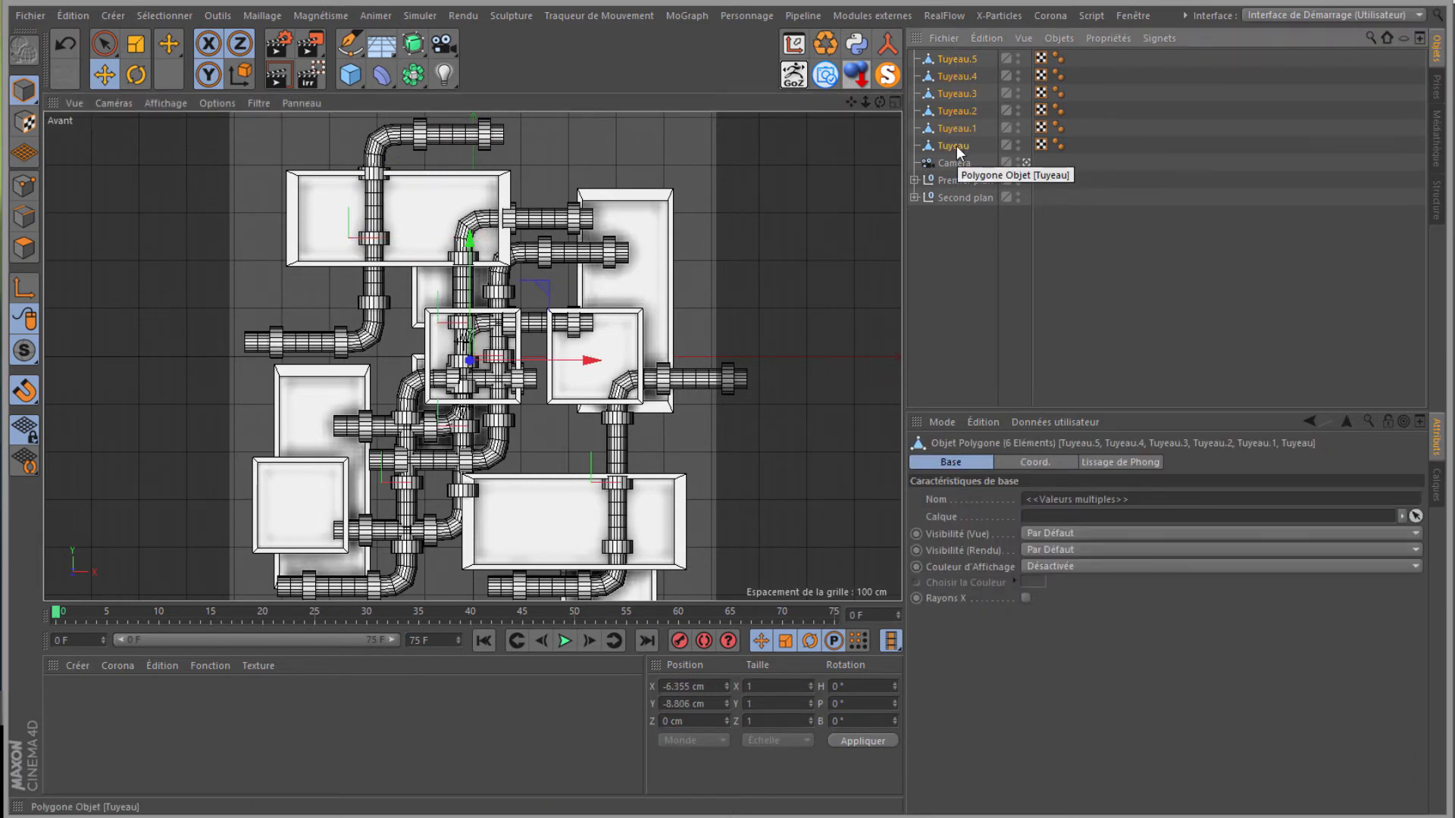
pyautogui.hotkey('alt', 'g')
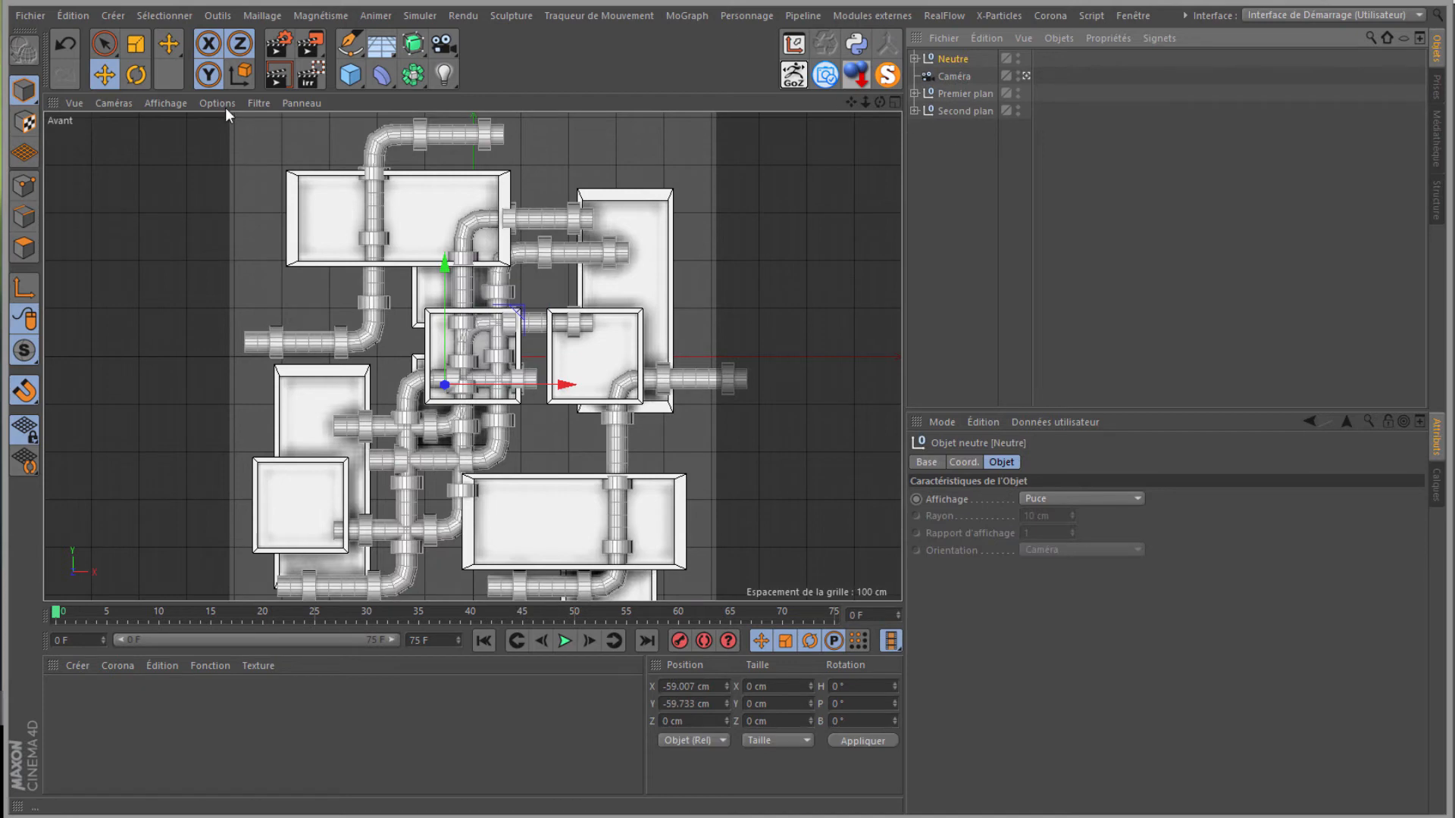
# Step: Move the grouped pipes back behind the frames to about Z 200 cm, checking in perspective, and restore the front view
pyautogui.click(118, 102)
pyautogui.click(233, 190)
pyautogui.moveTo(866, 103); pyautogui.dragTo(712, 398)
pyautogui.moveTo(426, 356); pyautogui.dragTo(493, 338)
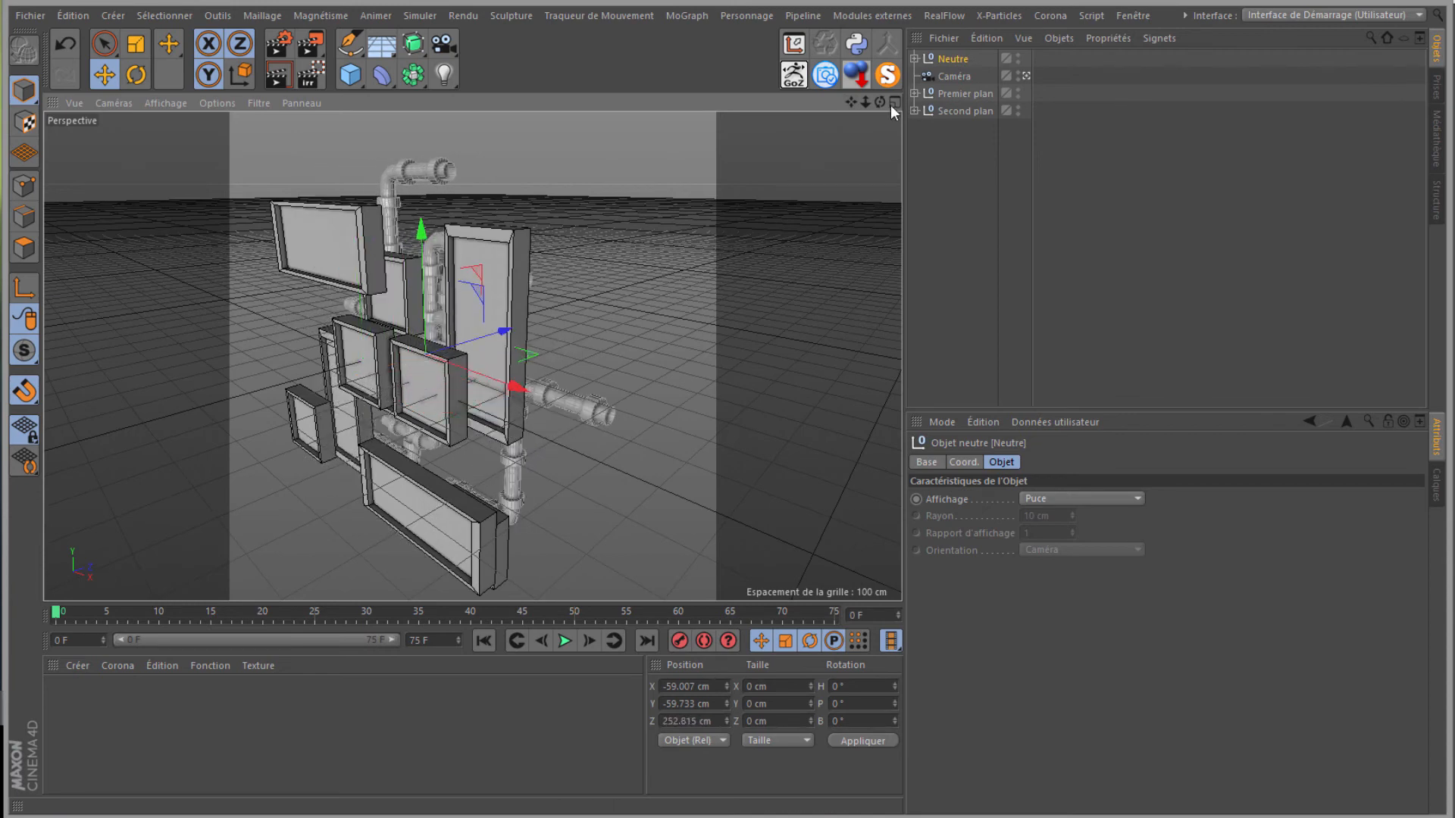
pyautogui.moveTo(880, 102); pyautogui.dragTo(730, 383)
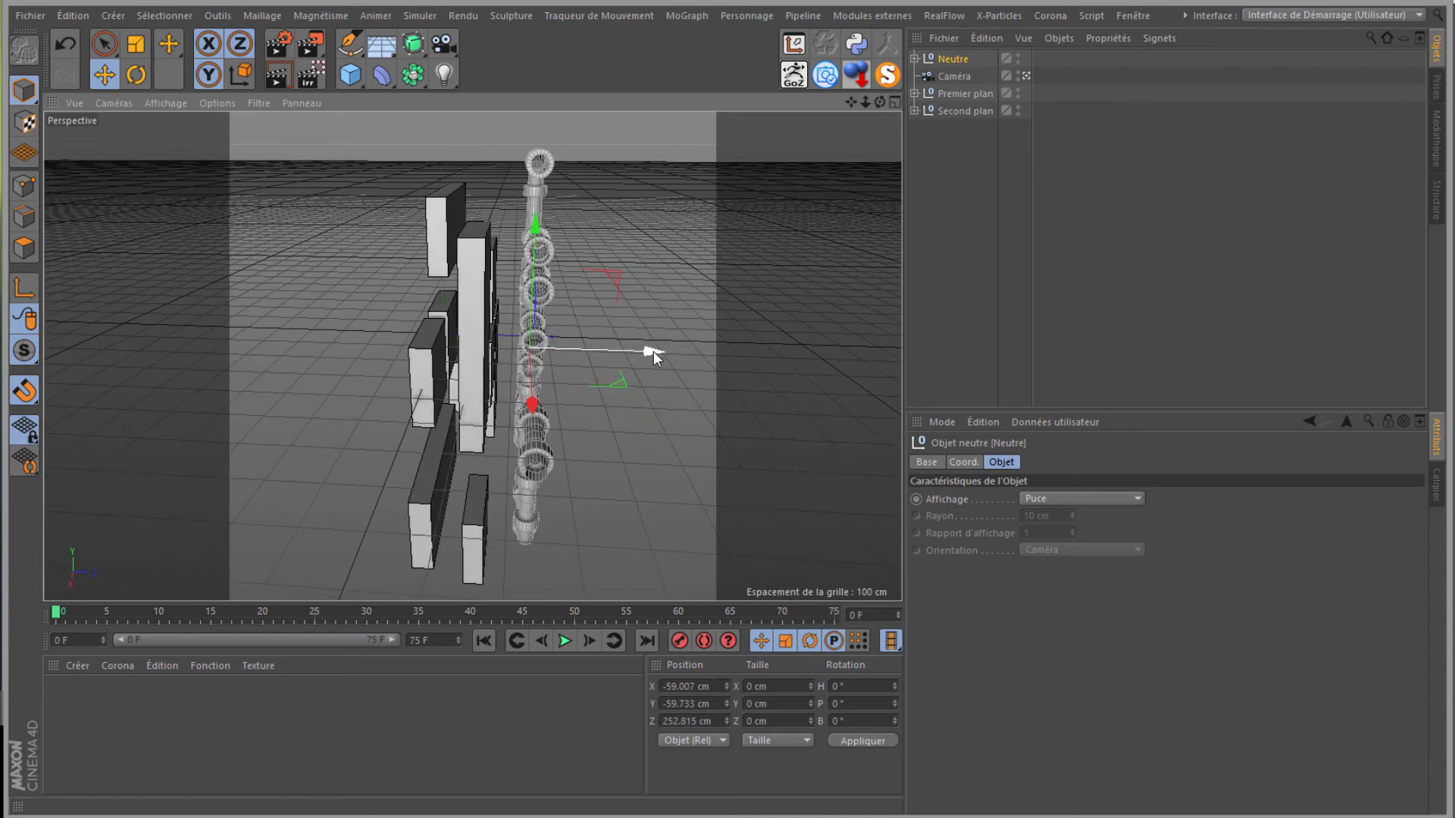
pyautogui.moveTo(653, 351); pyautogui.dragTo(637, 352)
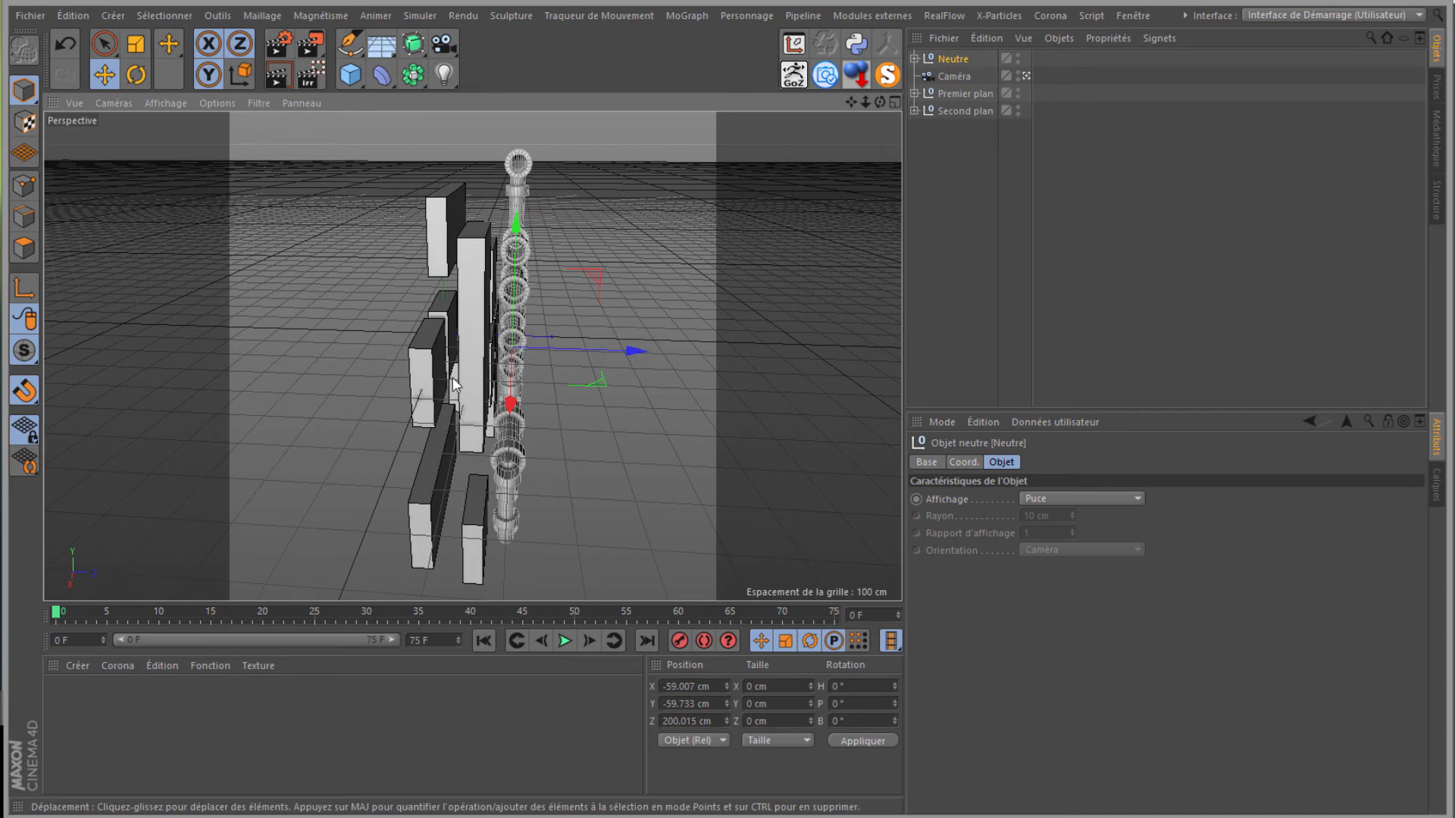
pyautogui.moveTo(880, 102)
pyautogui.mouseDown()
pyautogui.moveTo(728, 385)
pyautogui.moveTo(865, 87)
pyautogui.moveTo(731, 384)
pyautogui.moveTo(873, 110)
pyautogui.mouseUp()
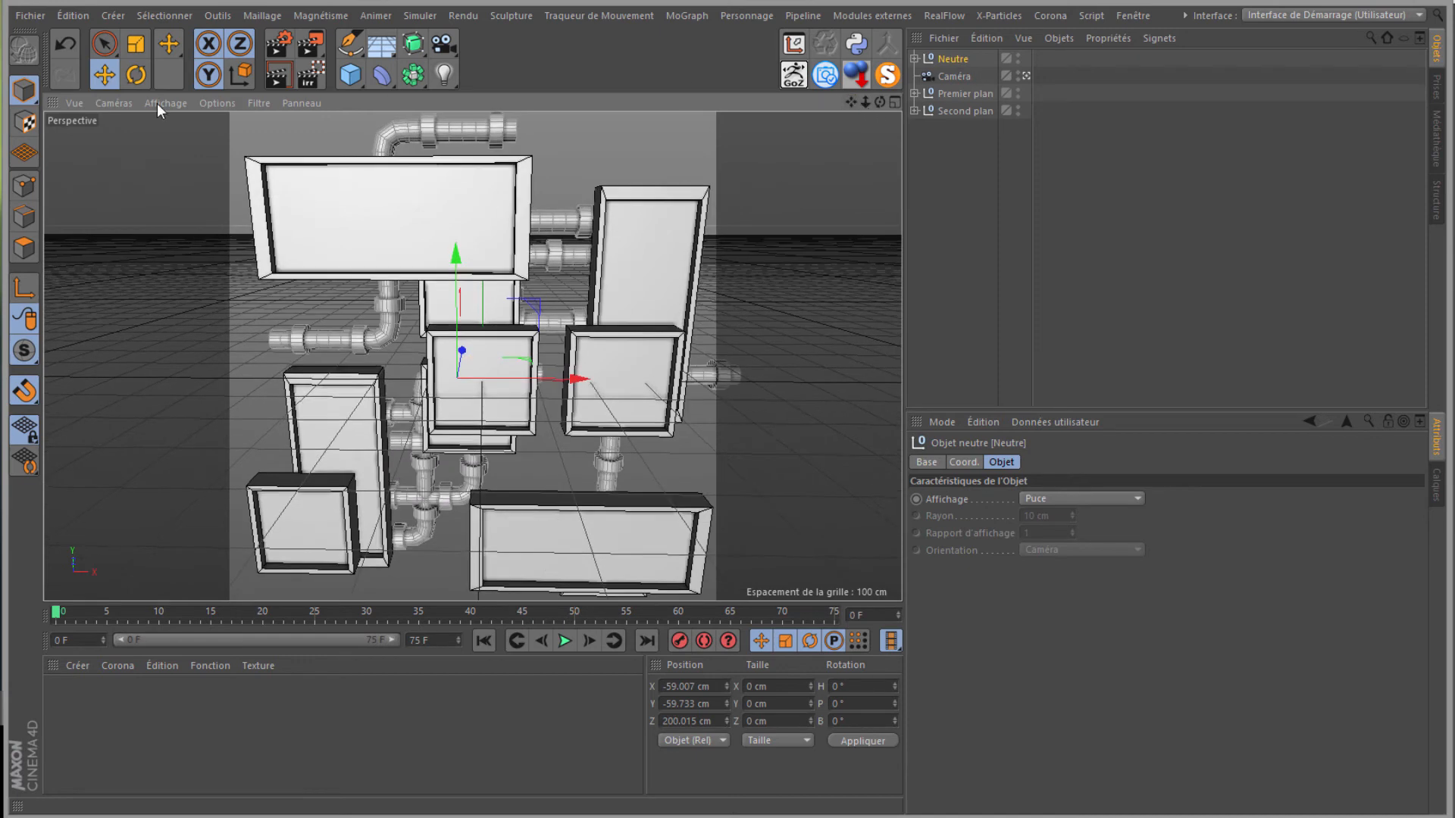
pyautogui.click(111, 103)
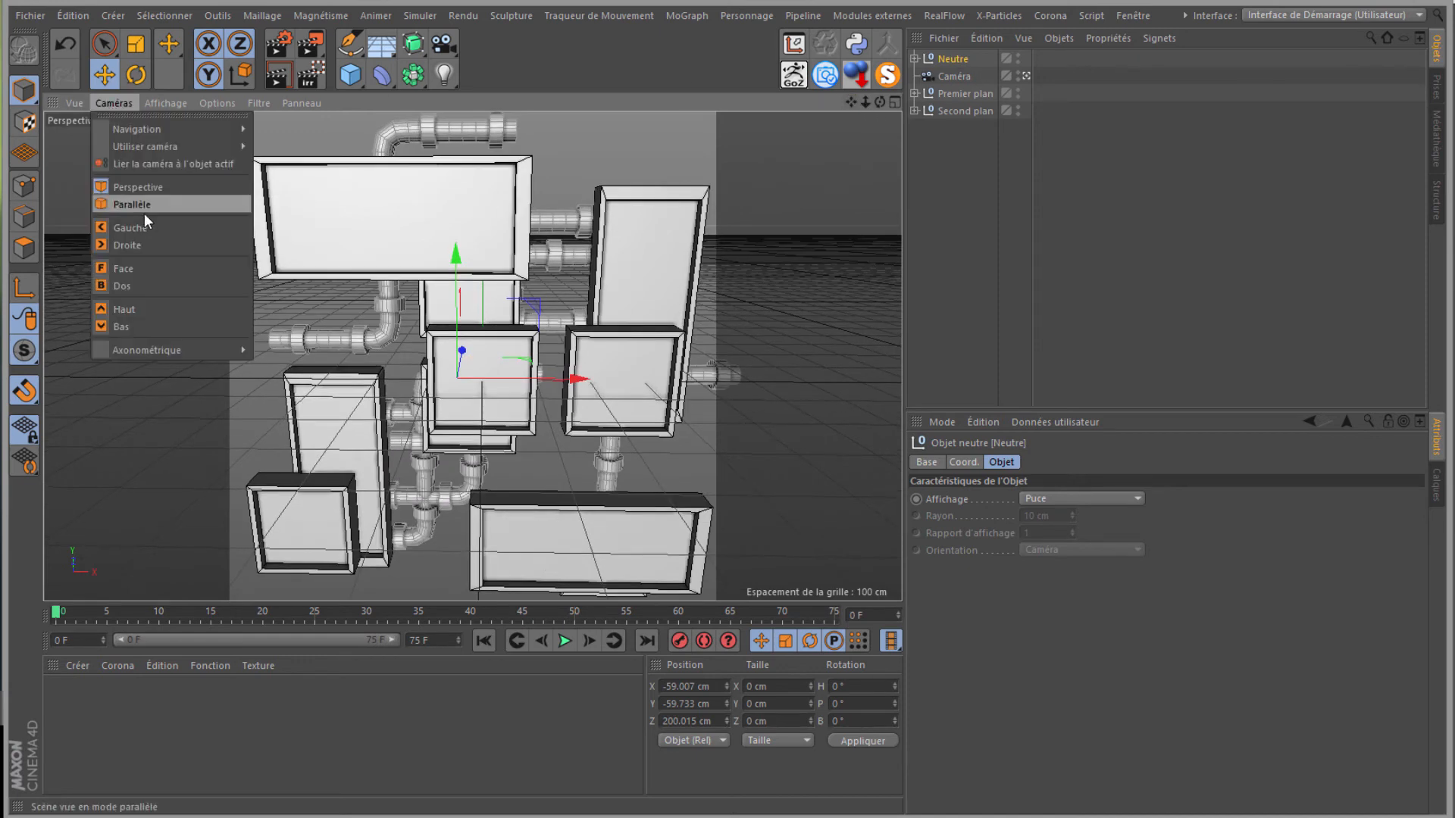
pyautogui.click(144, 271)
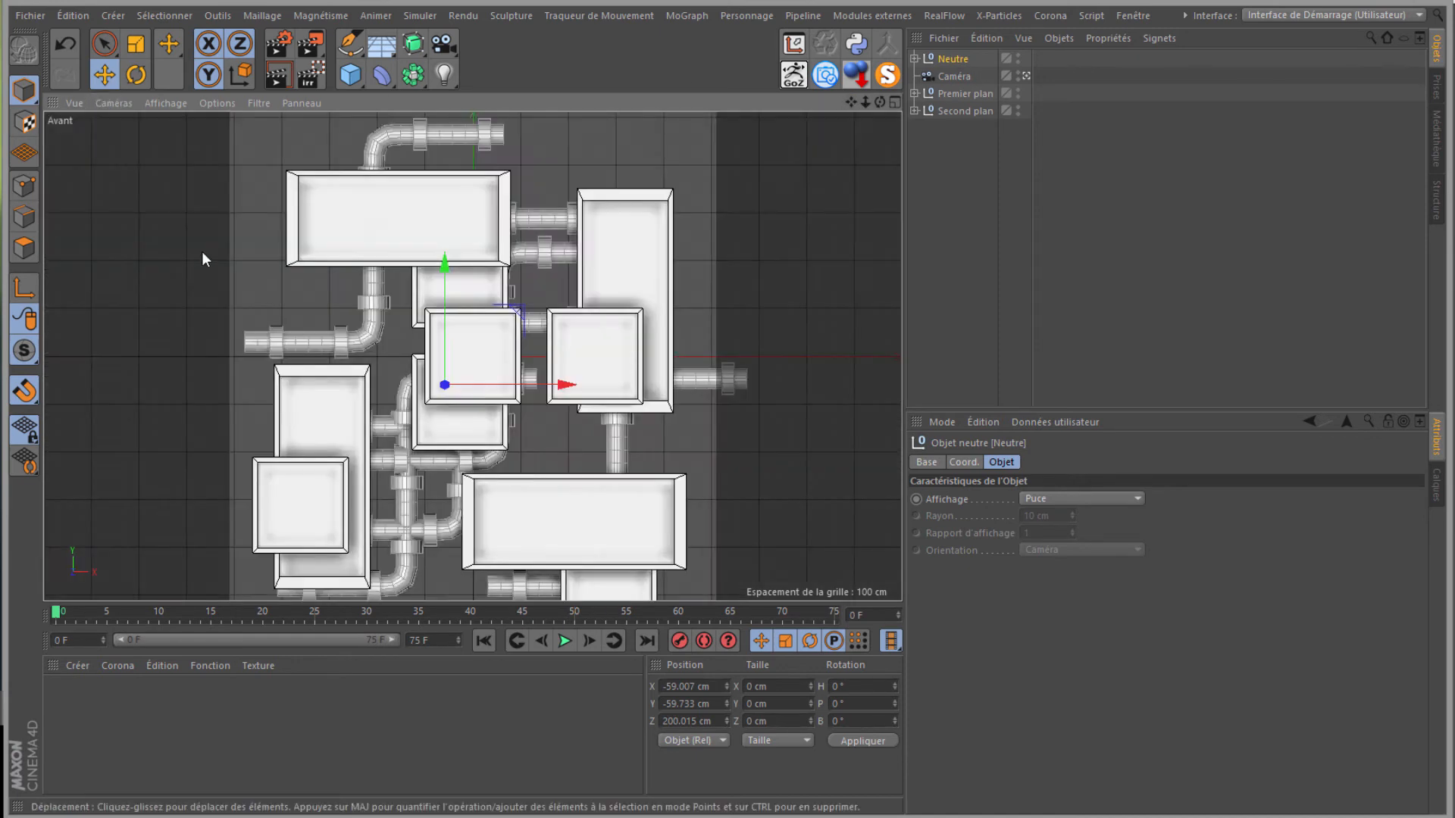
# Step: Switch the Caméra to a perspective view and reset its heading, pitch, X position and Y position to 0
pyautogui.click(945, 76)
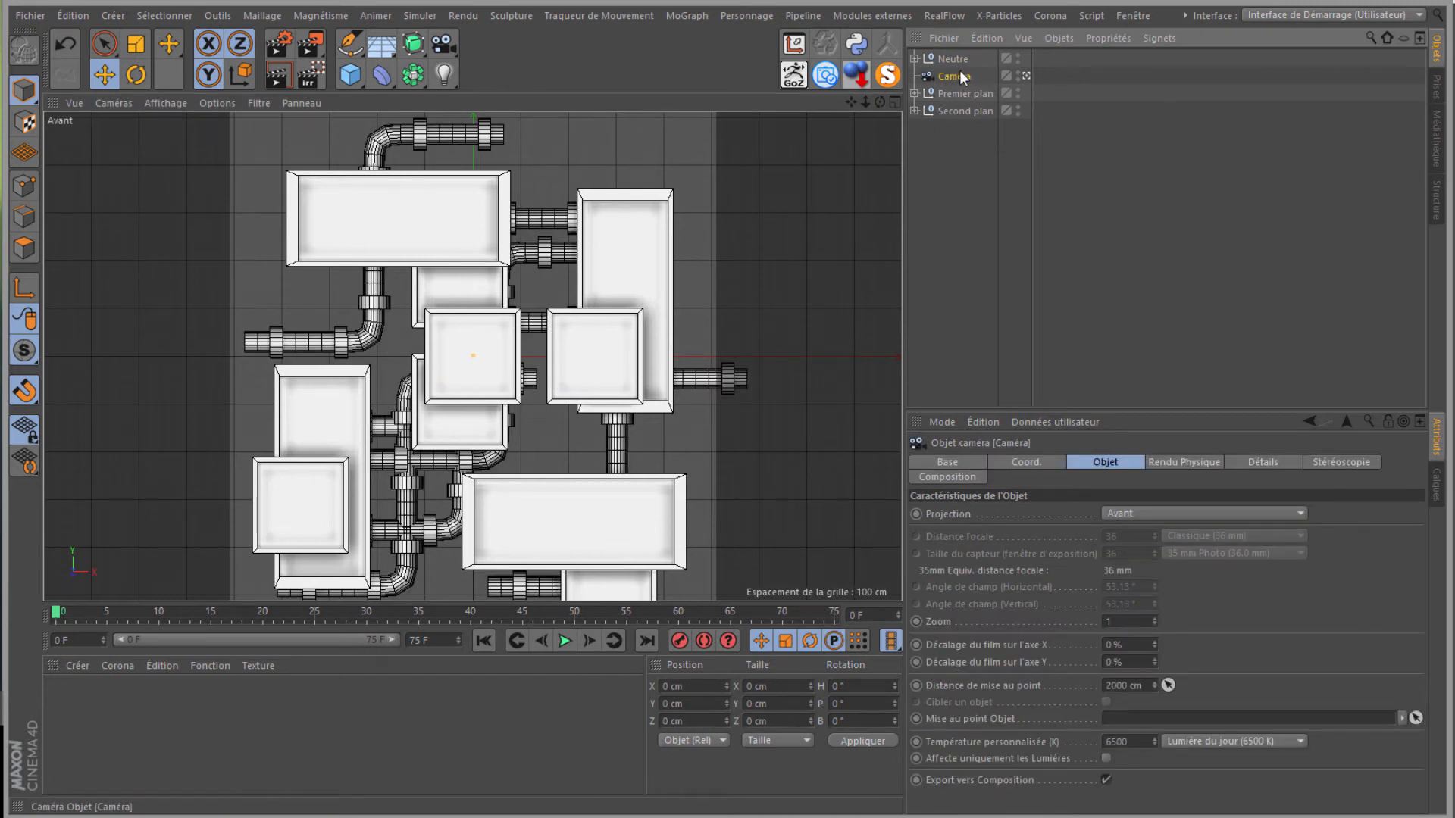
pyautogui.click(1029, 462)
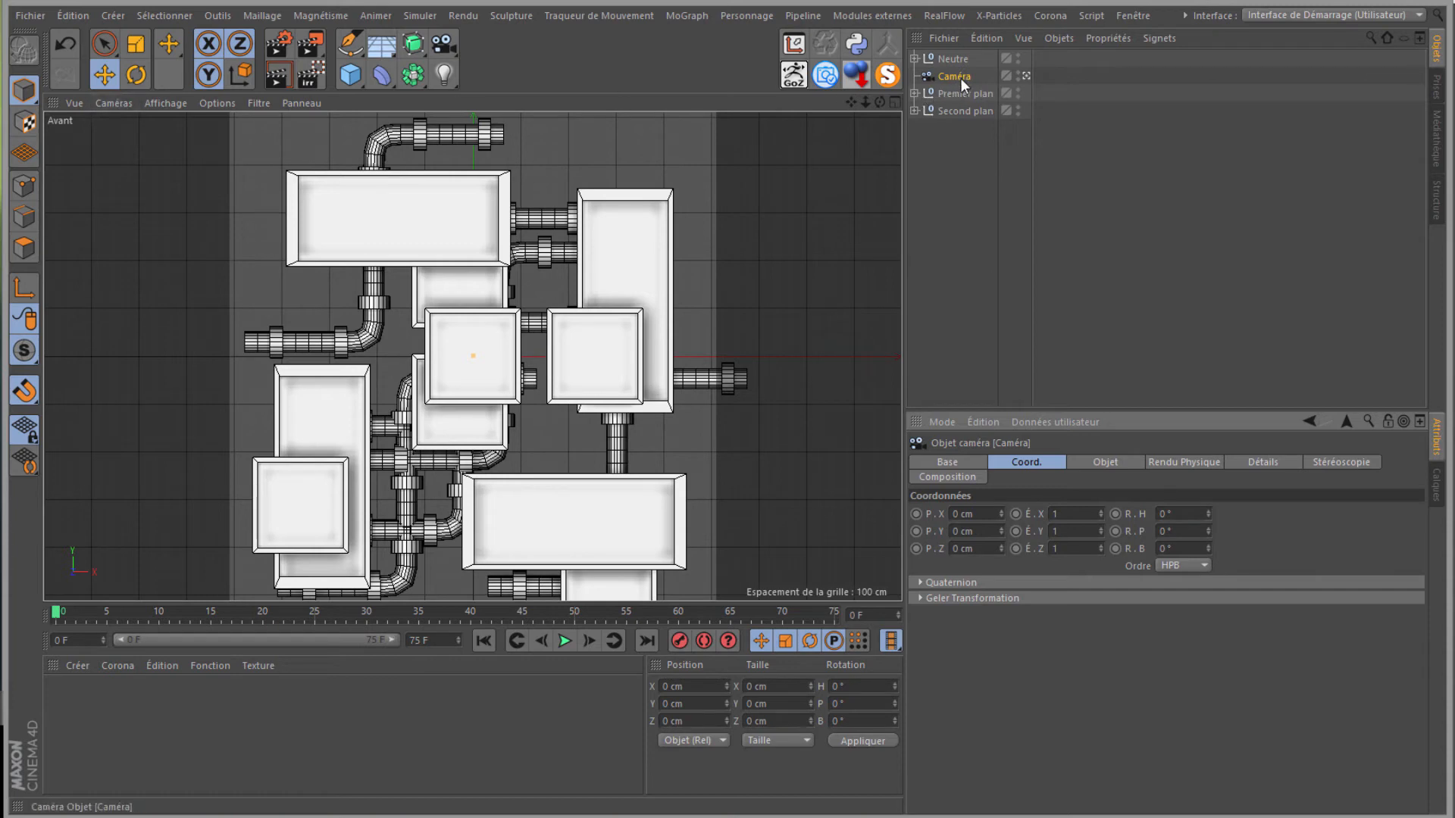
pyautogui.click(114, 103)
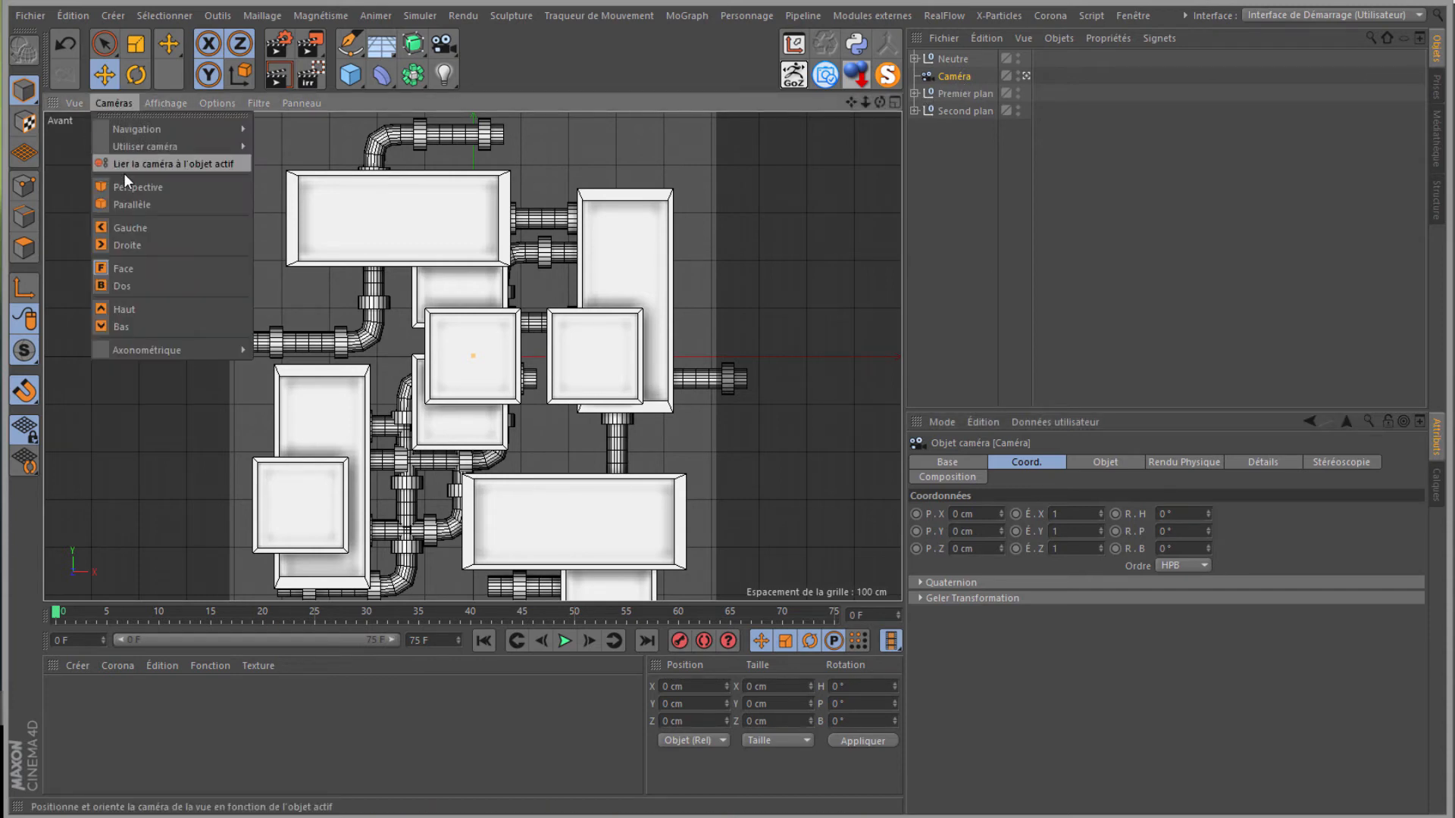
pyautogui.click(131, 182)
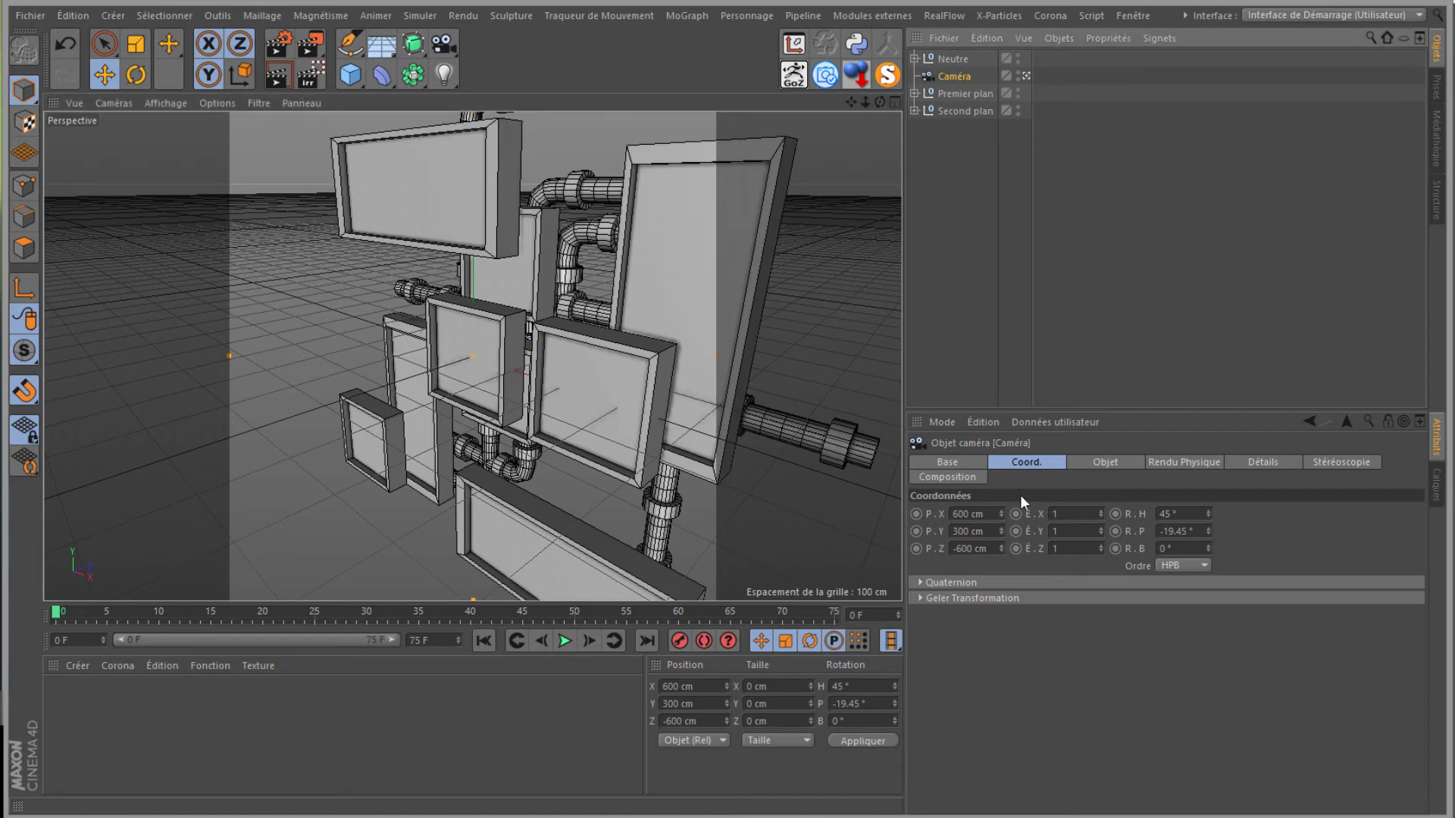
pyautogui.rightClick(1208, 514)
pyautogui.rightClick(1208, 531)
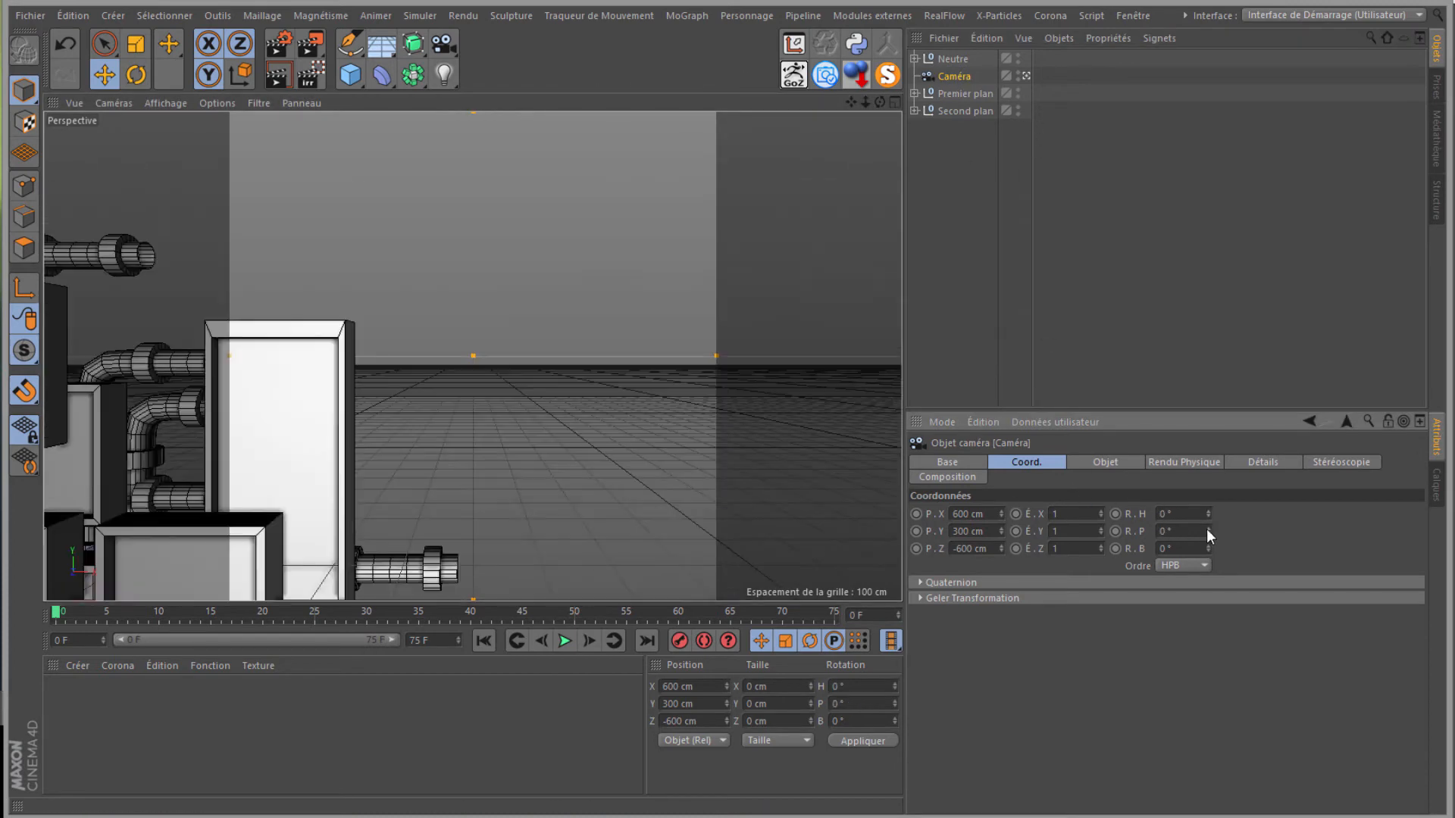
pyautogui.rightClick(1001, 514)
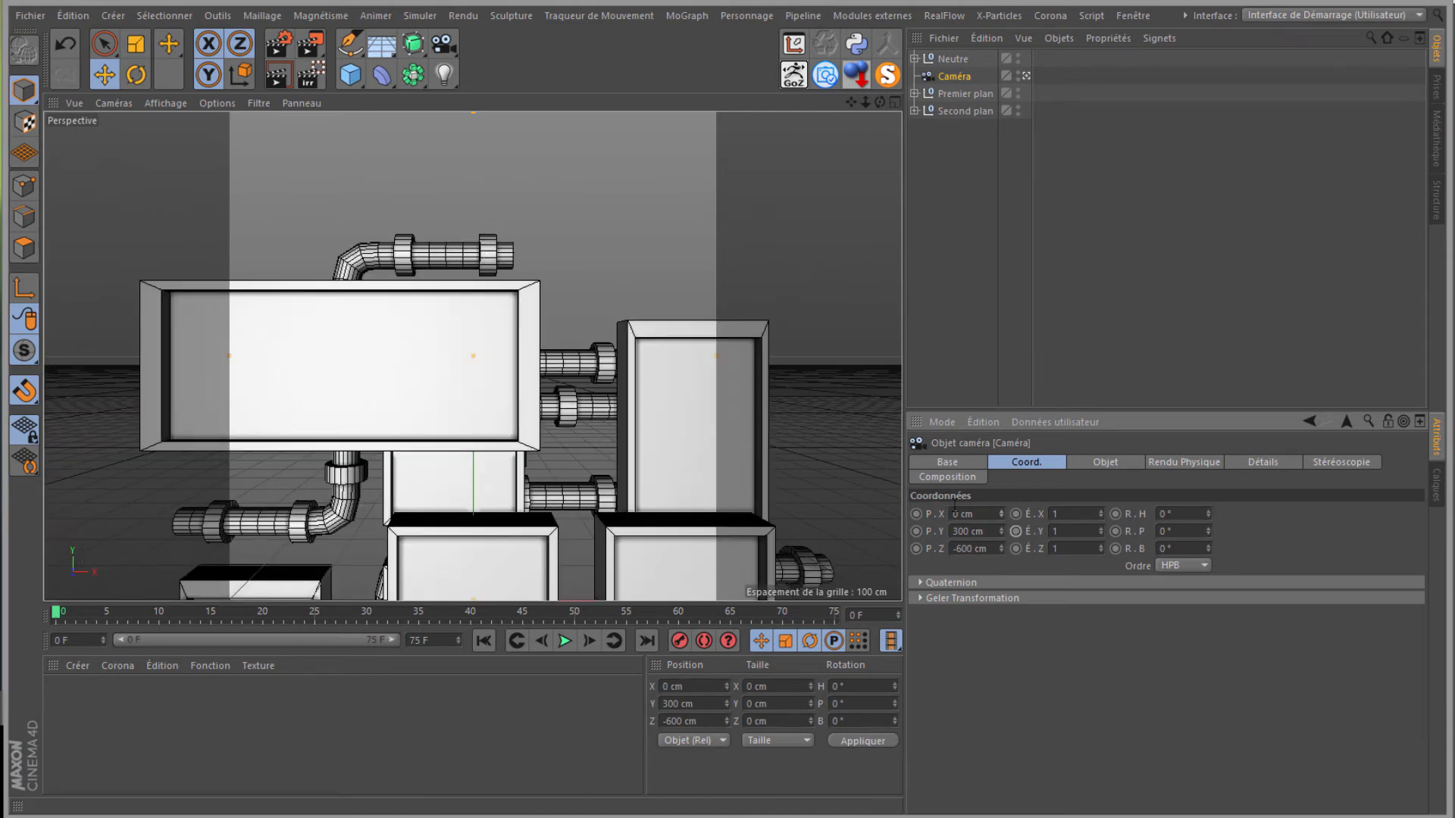
pyautogui.rightClick(1000, 534)
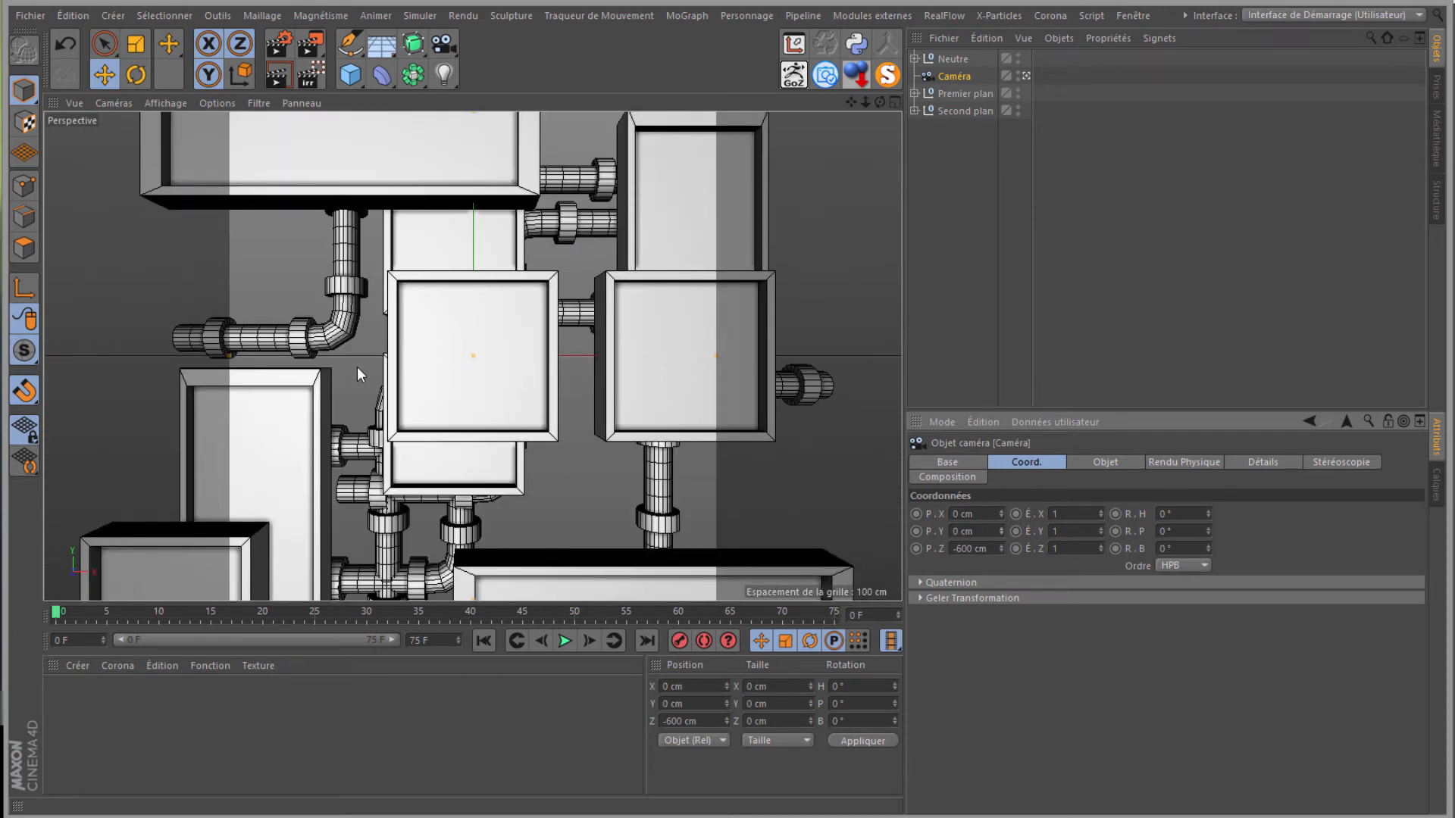
# Step: Pull the Caméra back to Z -1031 cm and copy that Z position value
pyautogui.moveTo(1000, 549)
pyautogui.mouseDown()
pyautogui.moveTo(998, 567)
pyautogui.moveTo(1002, 552)
pyautogui.mouseUp()
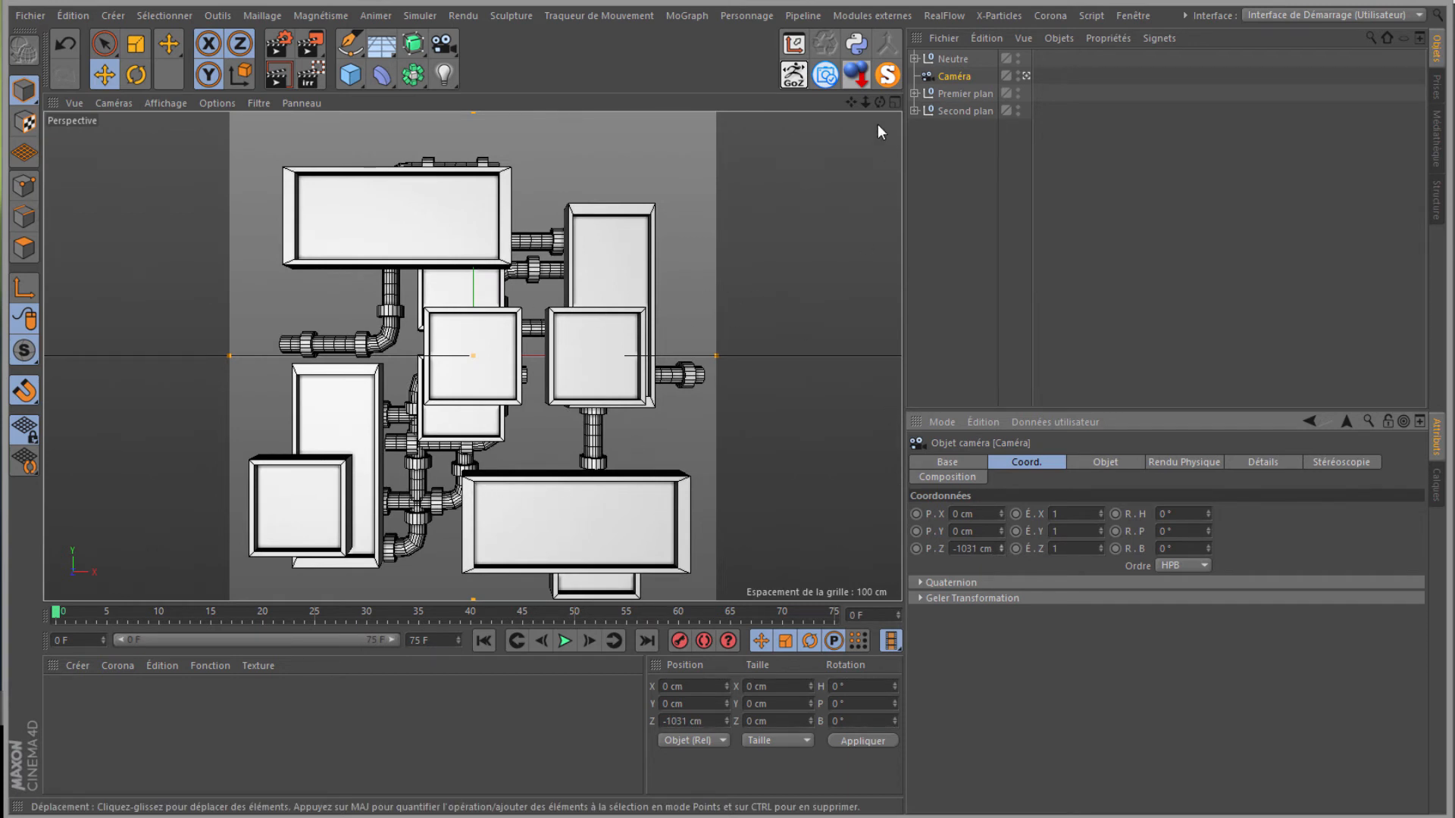
pyautogui.click(966, 550)
pyautogui.hotkey('ctrl', 'c')
pyautogui.rightClick(965, 547)
pyautogui.click(999, 574)
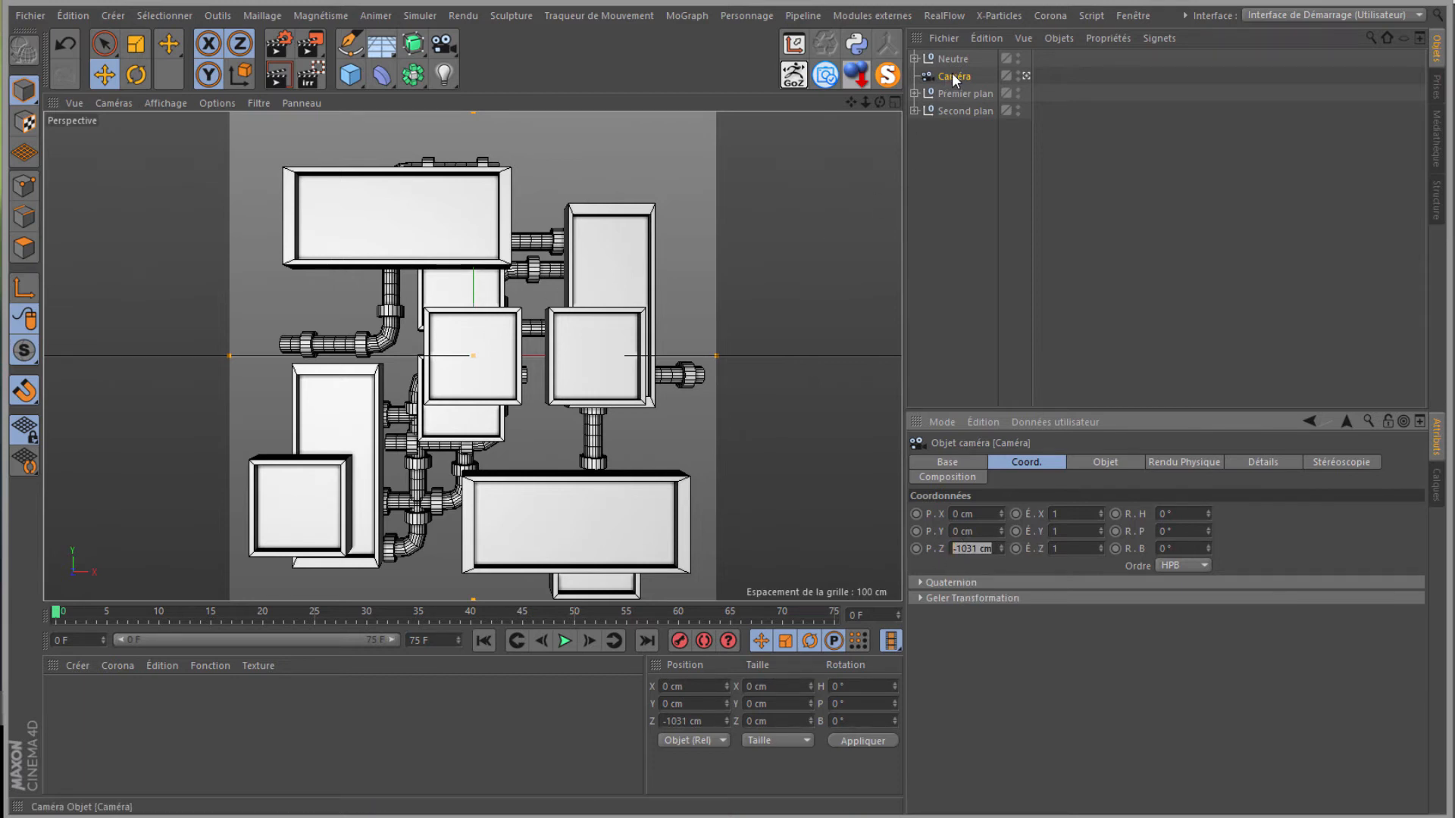
# Step: Return the Caméra to the front view and paste -1031 cm as its Z position
pyautogui.click(108, 103)
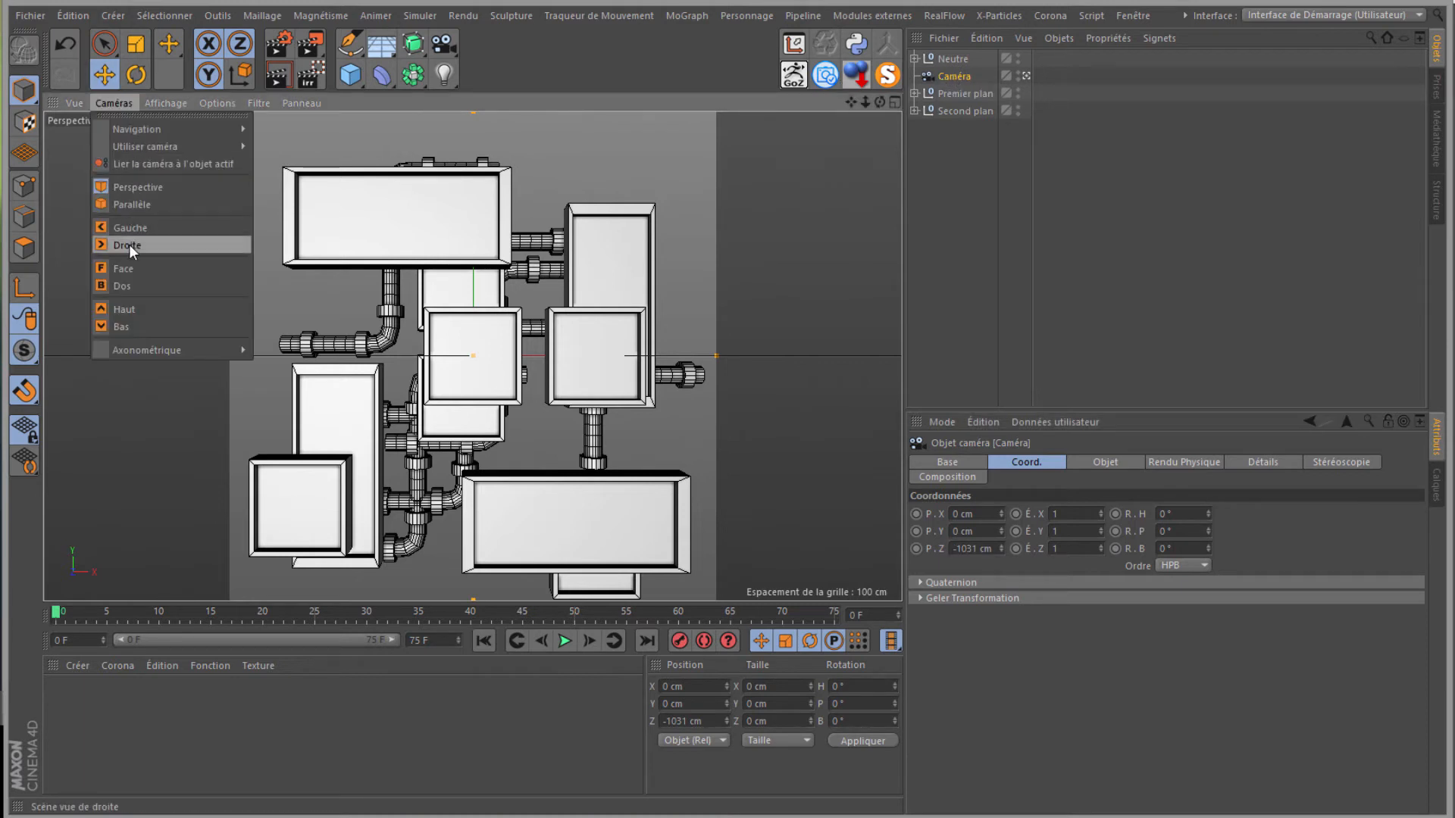
pyautogui.click(126, 270)
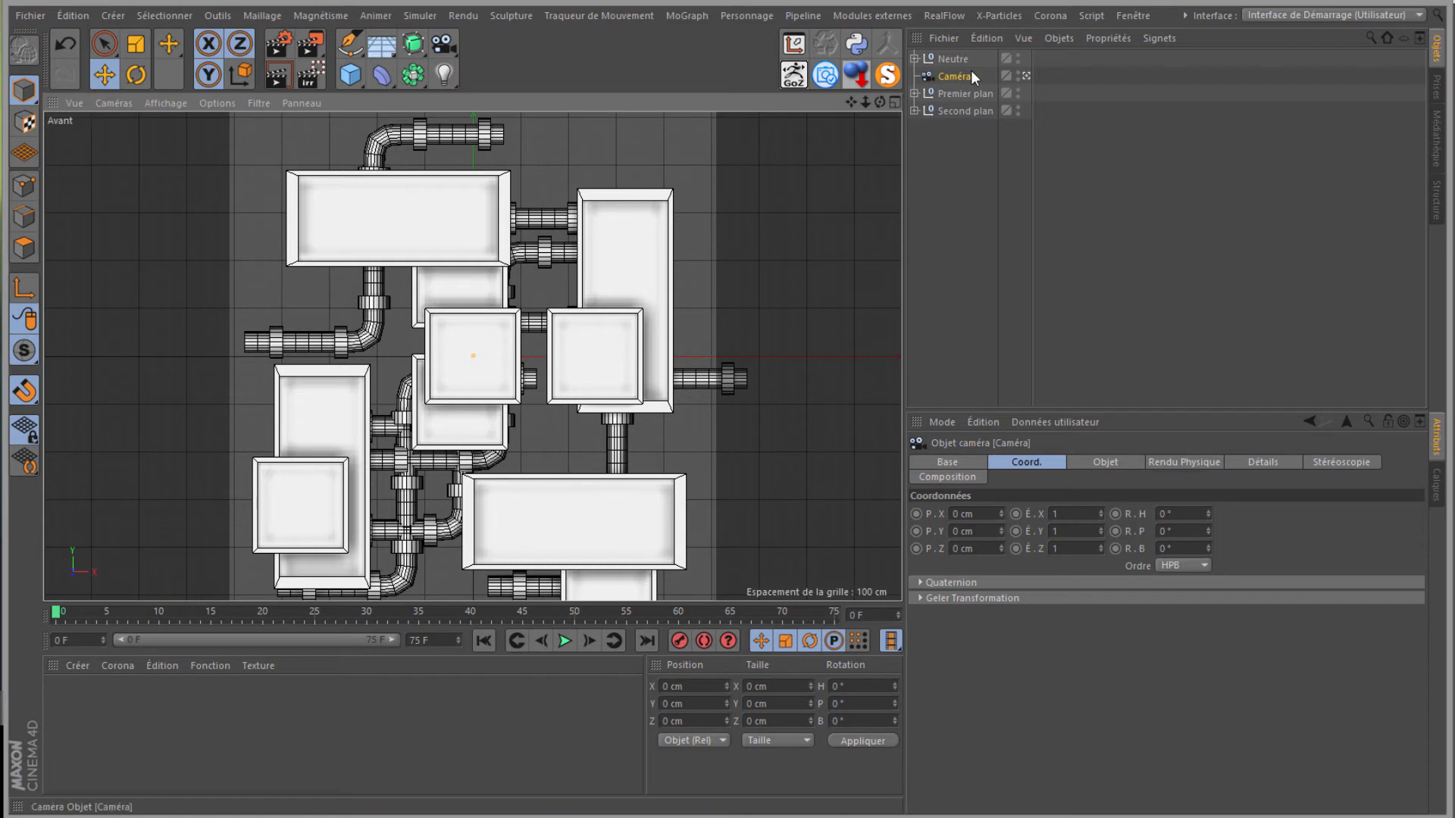
pyautogui.click(970, 547)
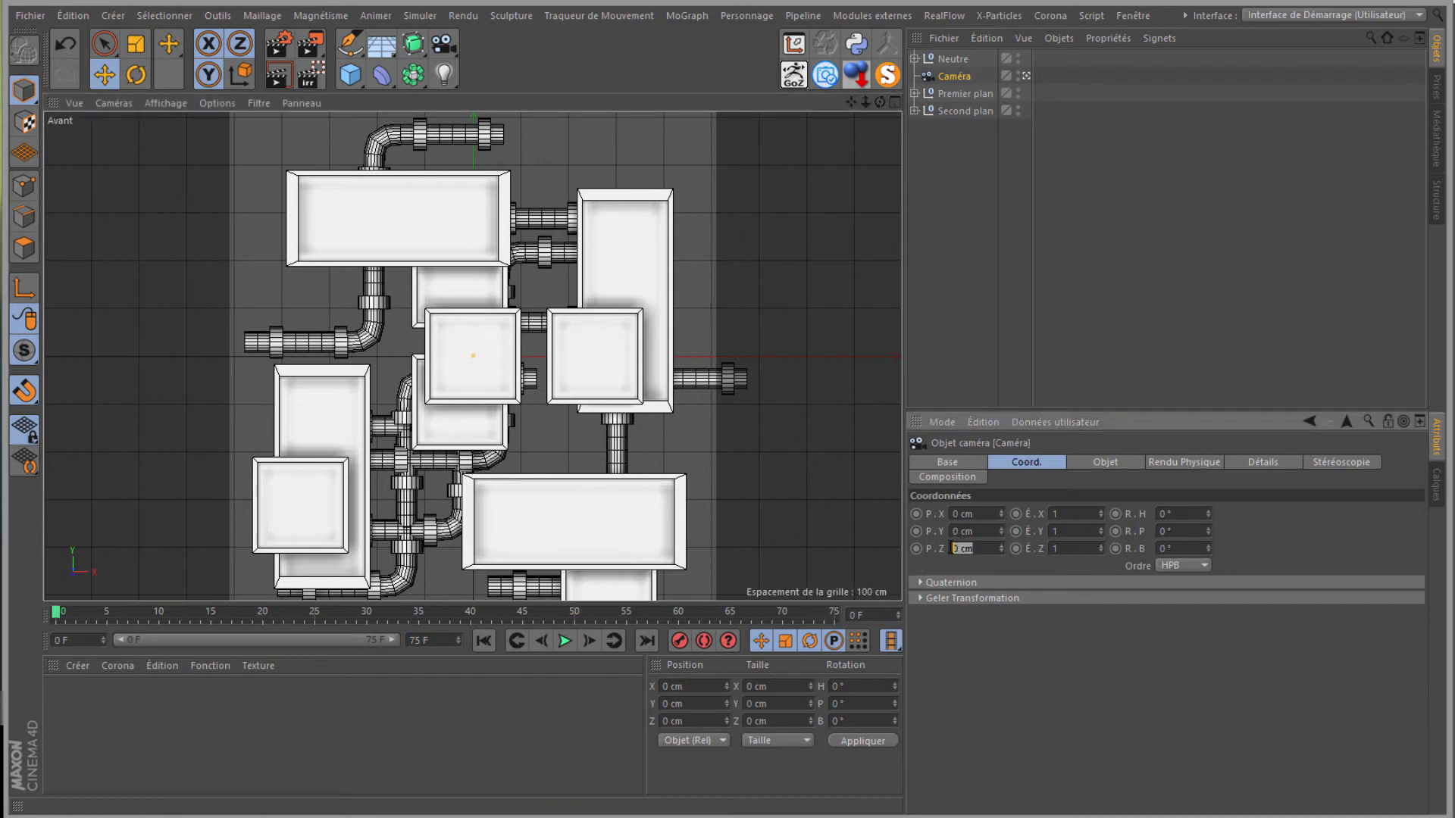
pyautogui.rightClick(962, 548)
pyautogui.click(993, 597)
# Step: Add a Protection tag to the Caméra object
pyautogui.rightClick(953, 72)
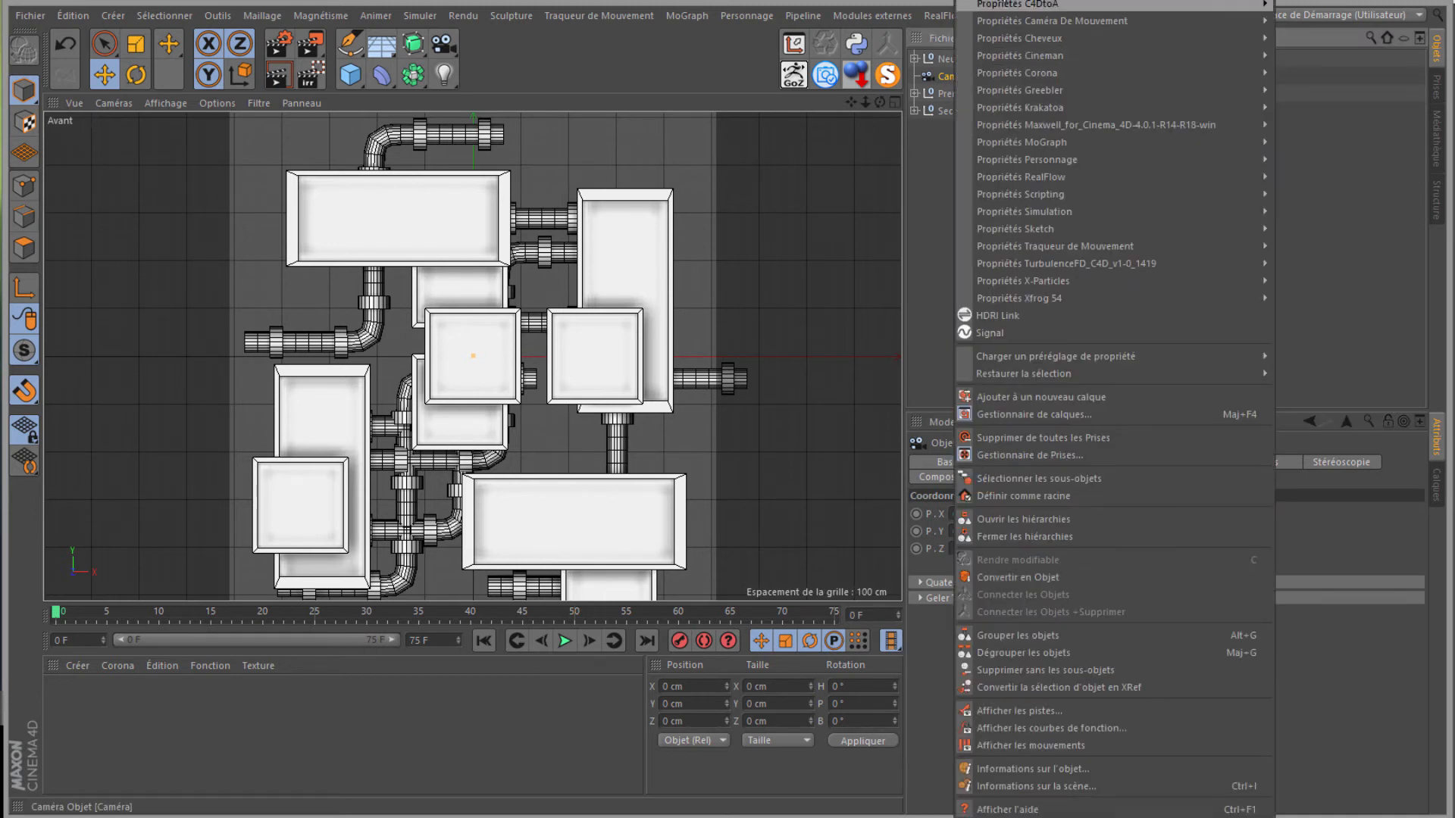
pyautogui.moveTo(1015, 0)
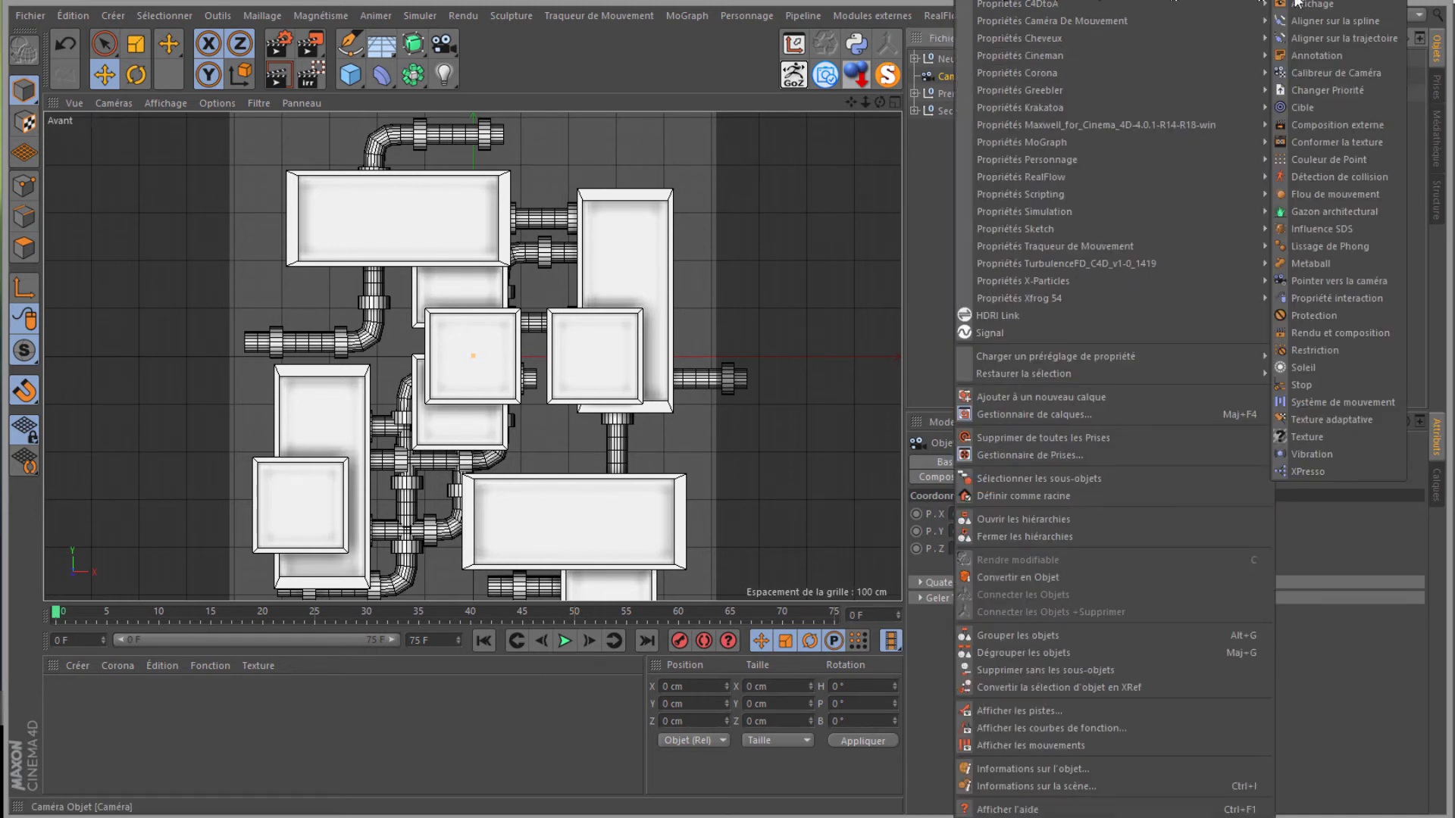
pyautogui.click(1302, 315)
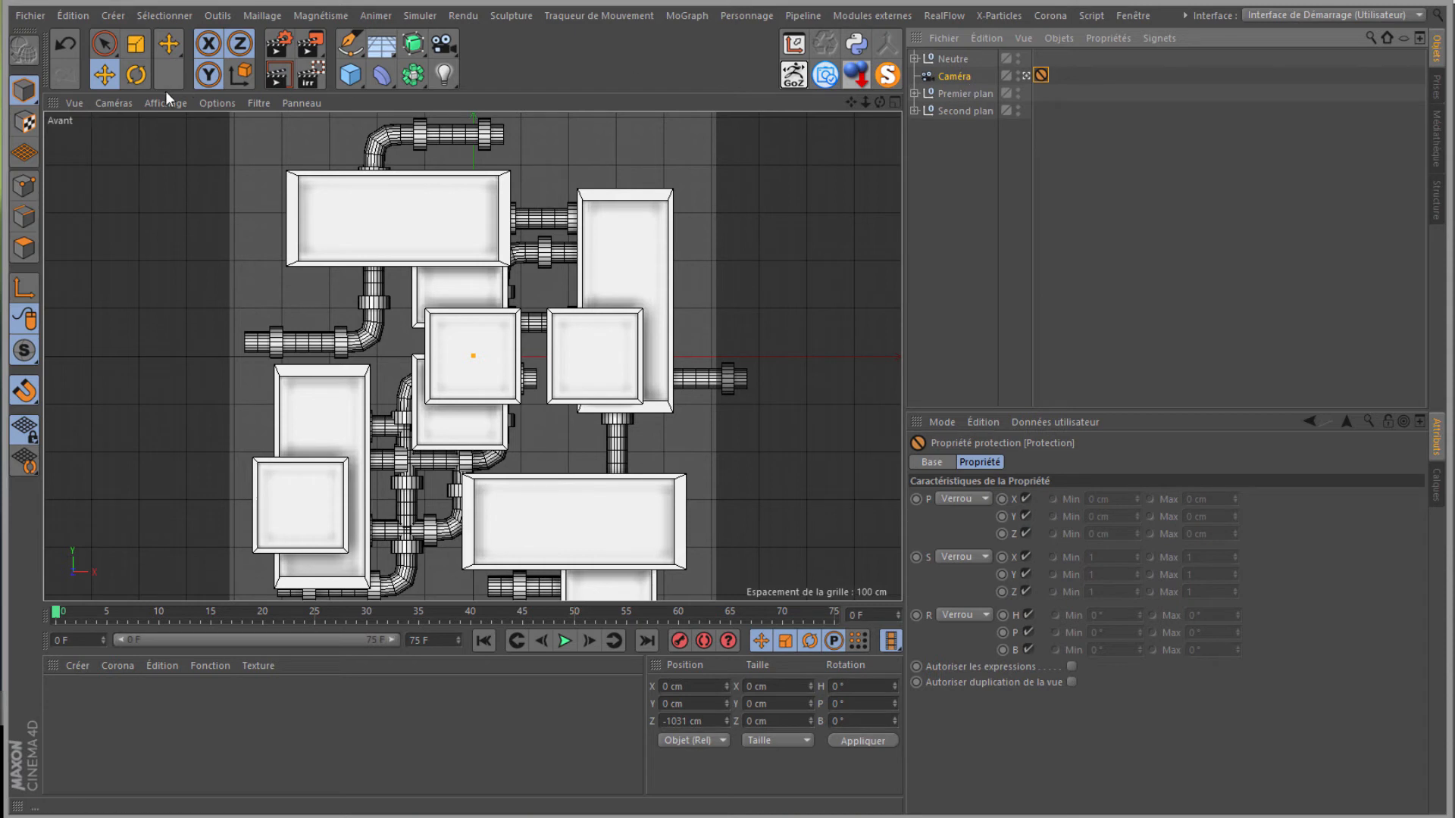
# Step: Stop looking through the Caméra and show both it and the whole arrangement from outside in perspective
pyautogui.click(111, 99)
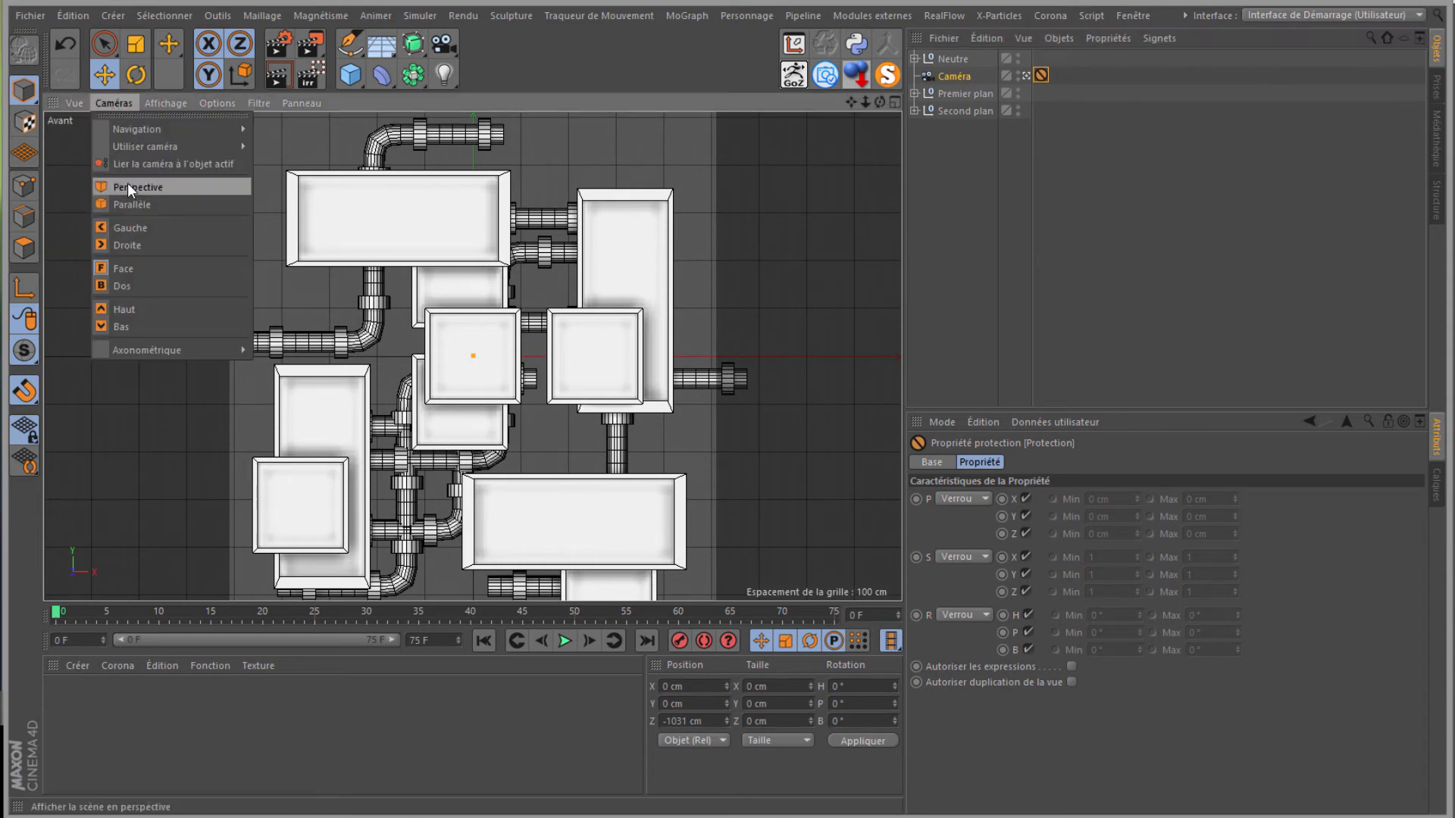
pyautogui.click(127, 183)
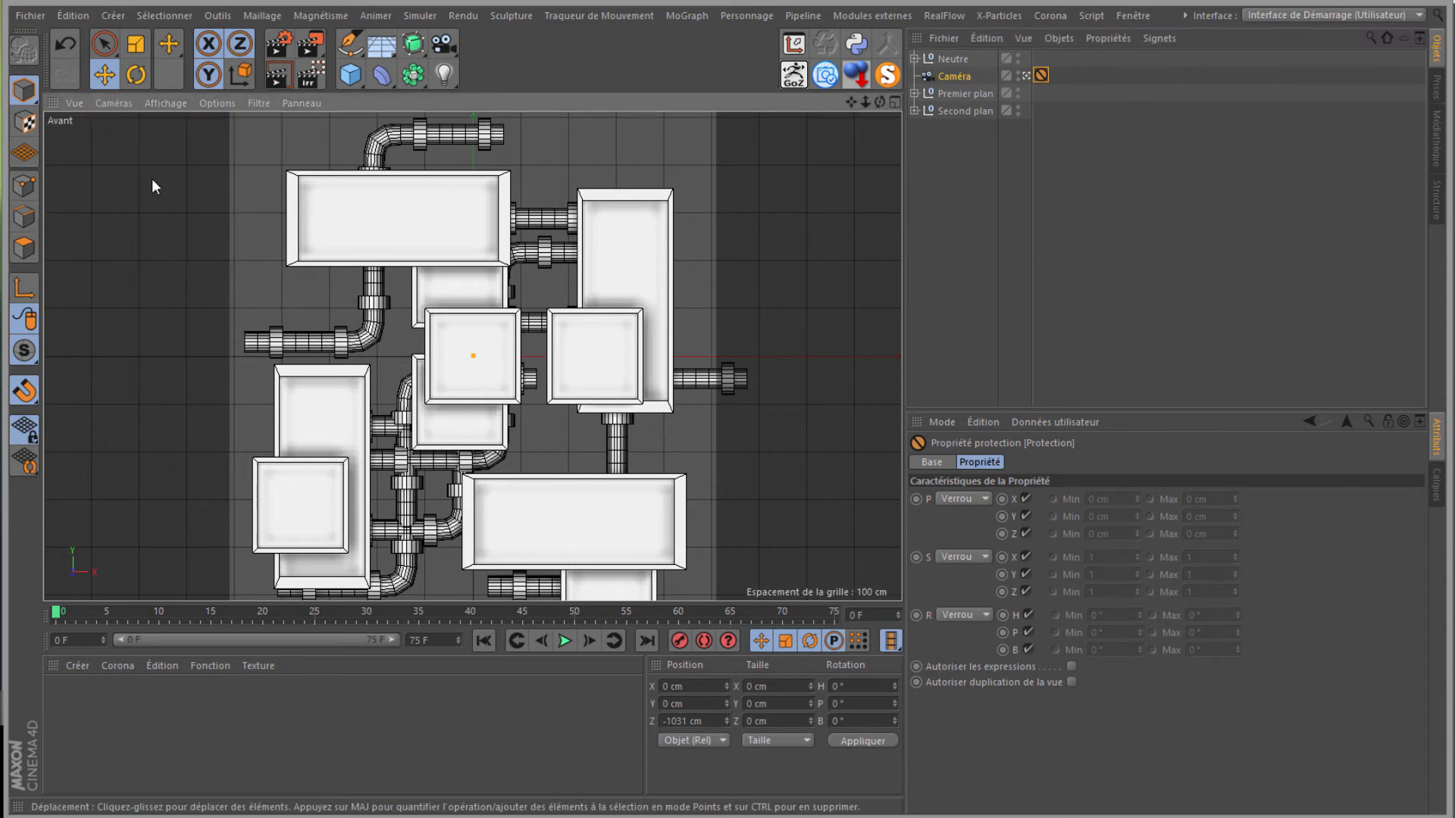
pyautogui.click(1025, 75)
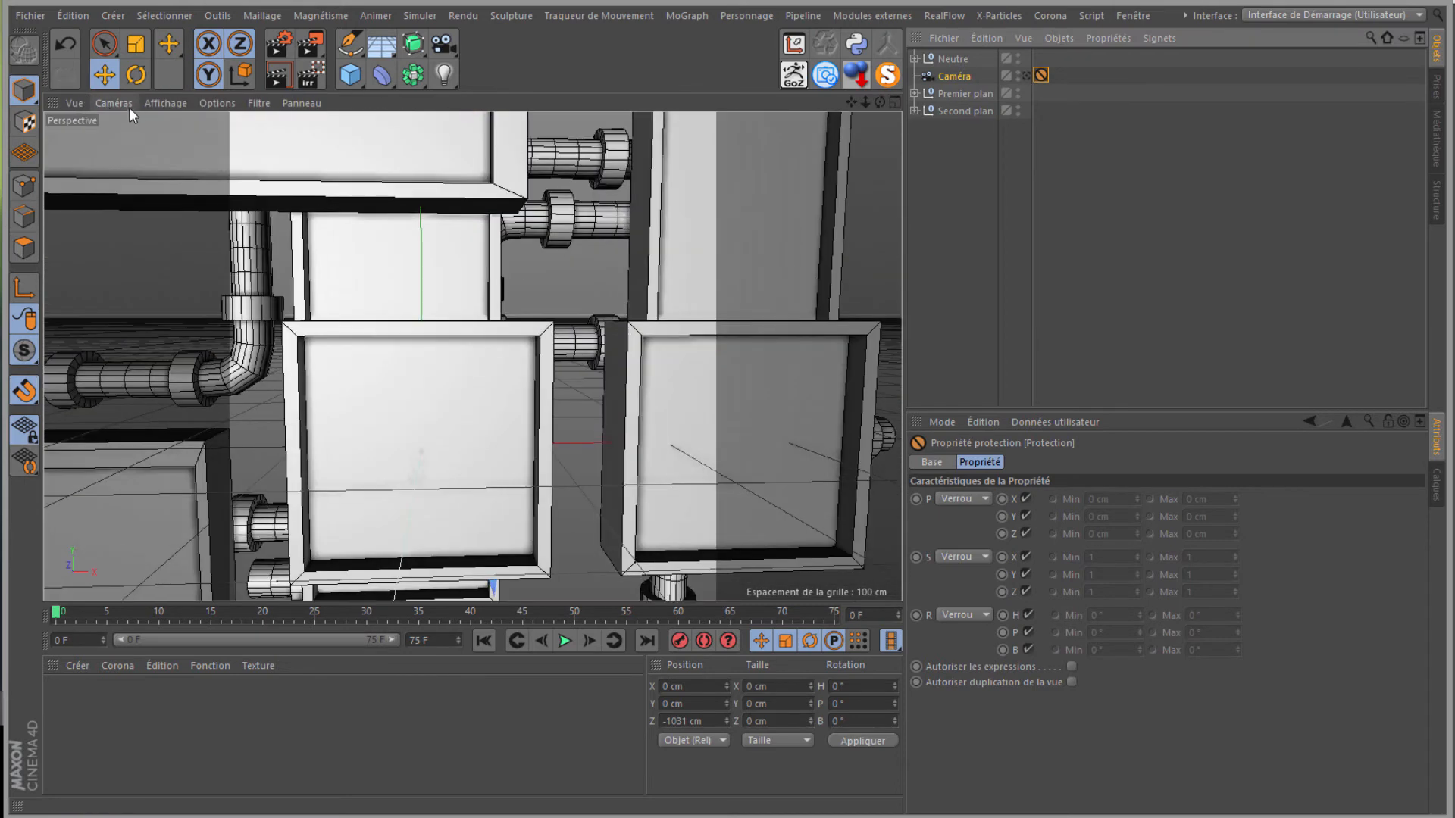
pyautogui.scroll(-10, 497, 349)
pyautogui.scroll(1, 497, 349)
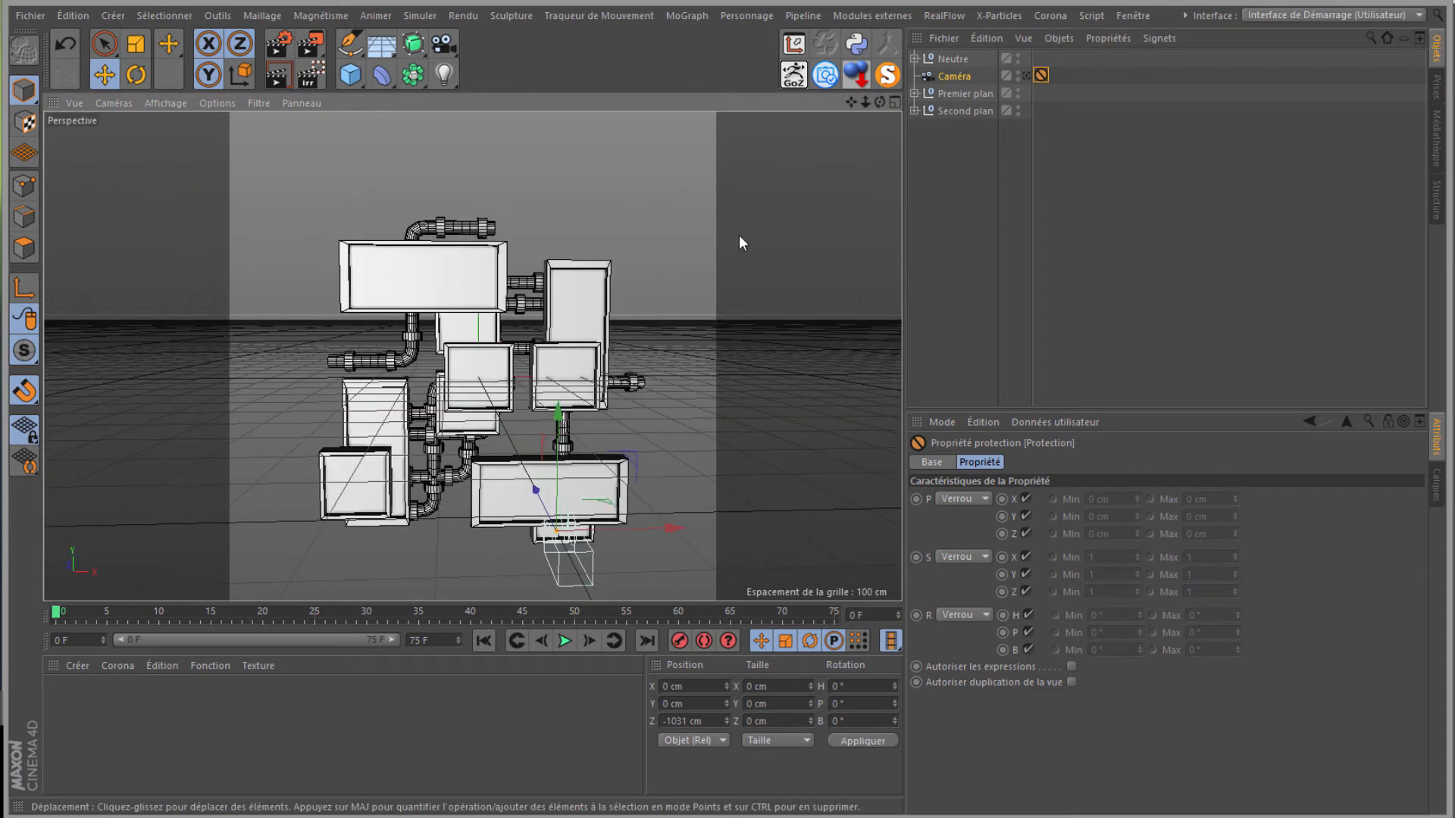
pyautogui.moveTo(881, 104); pyautogui.dragTo(730, 383)
pyautogui.scroll(-5, 726, 356)
pyautogui.scroll(2, 557, 394)
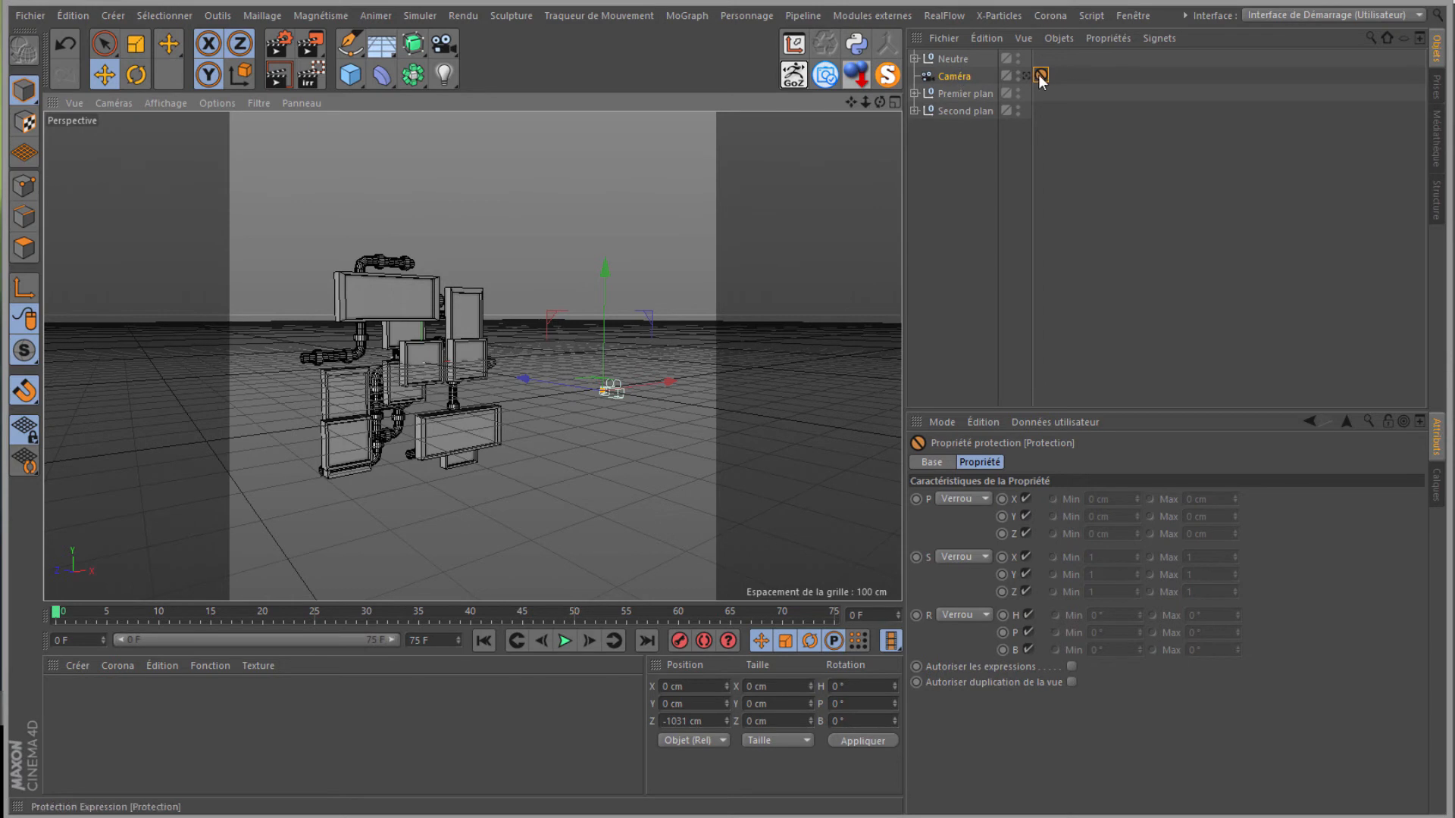
# Step: Set the Caméra object's projection to Perspective
pyautogui.click(953, 77)
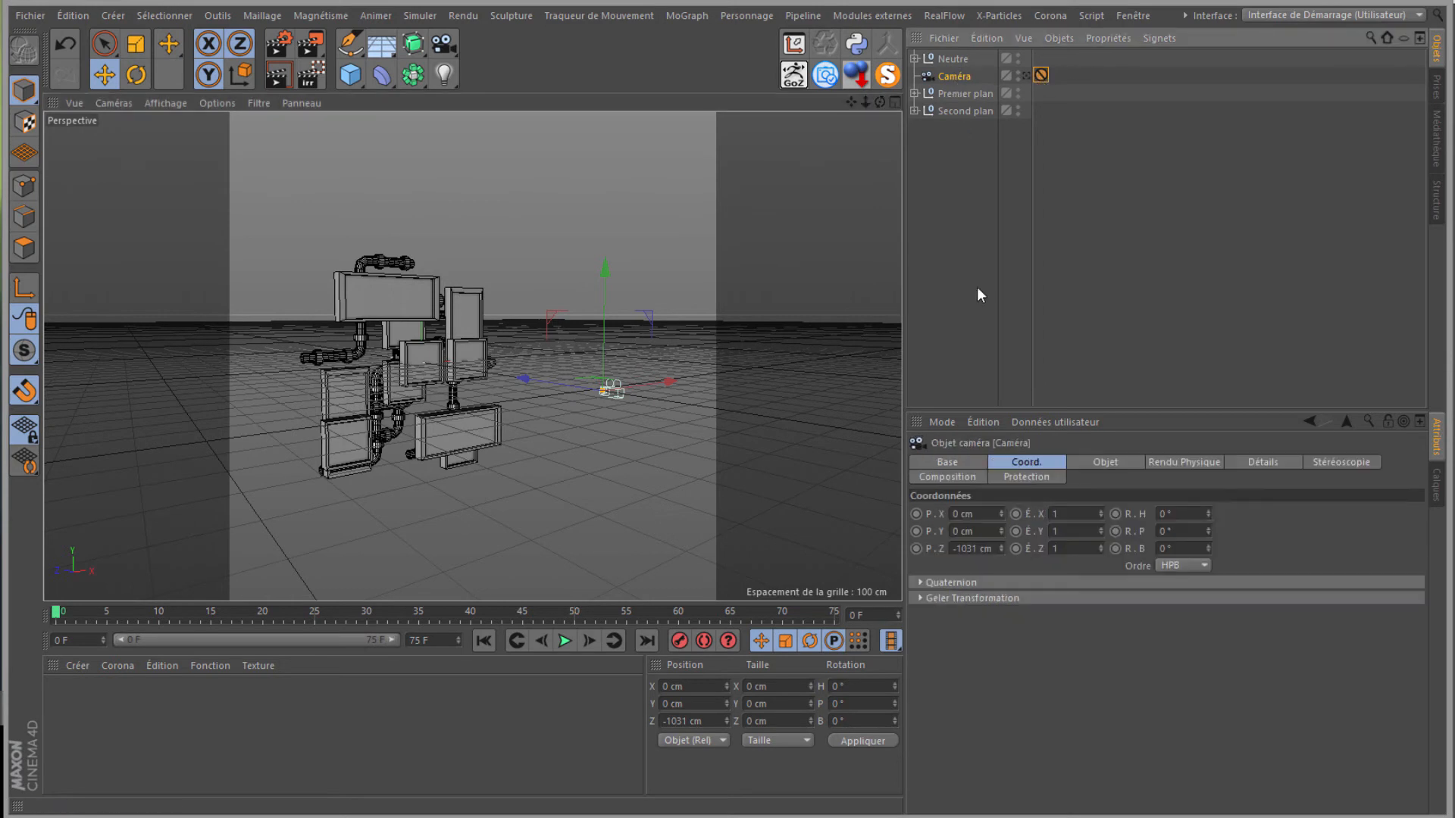
pyautogui.click(1095, 463)
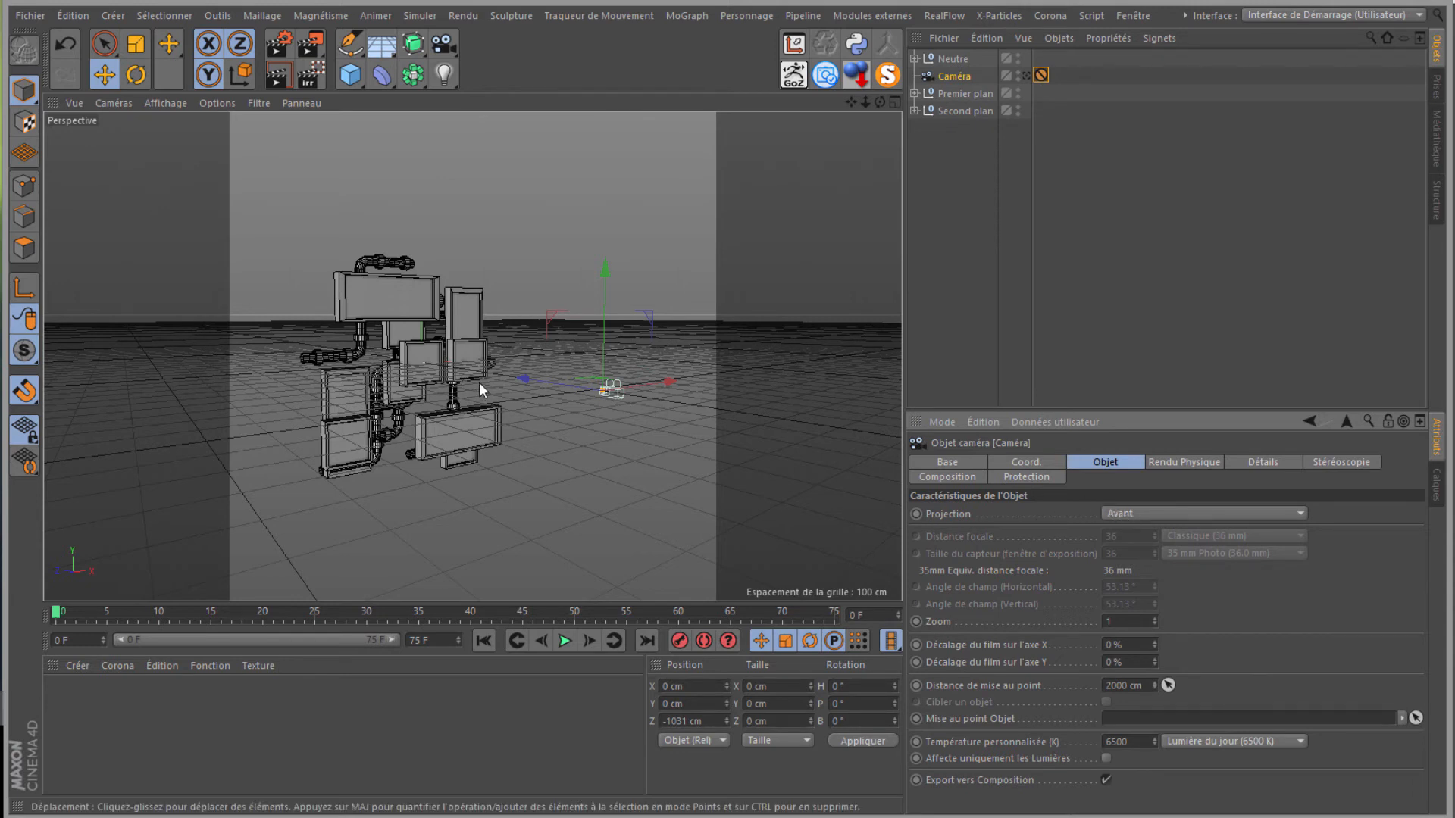
pyautogui.click(1143, 513)
pyautogui.click(1141, 530)
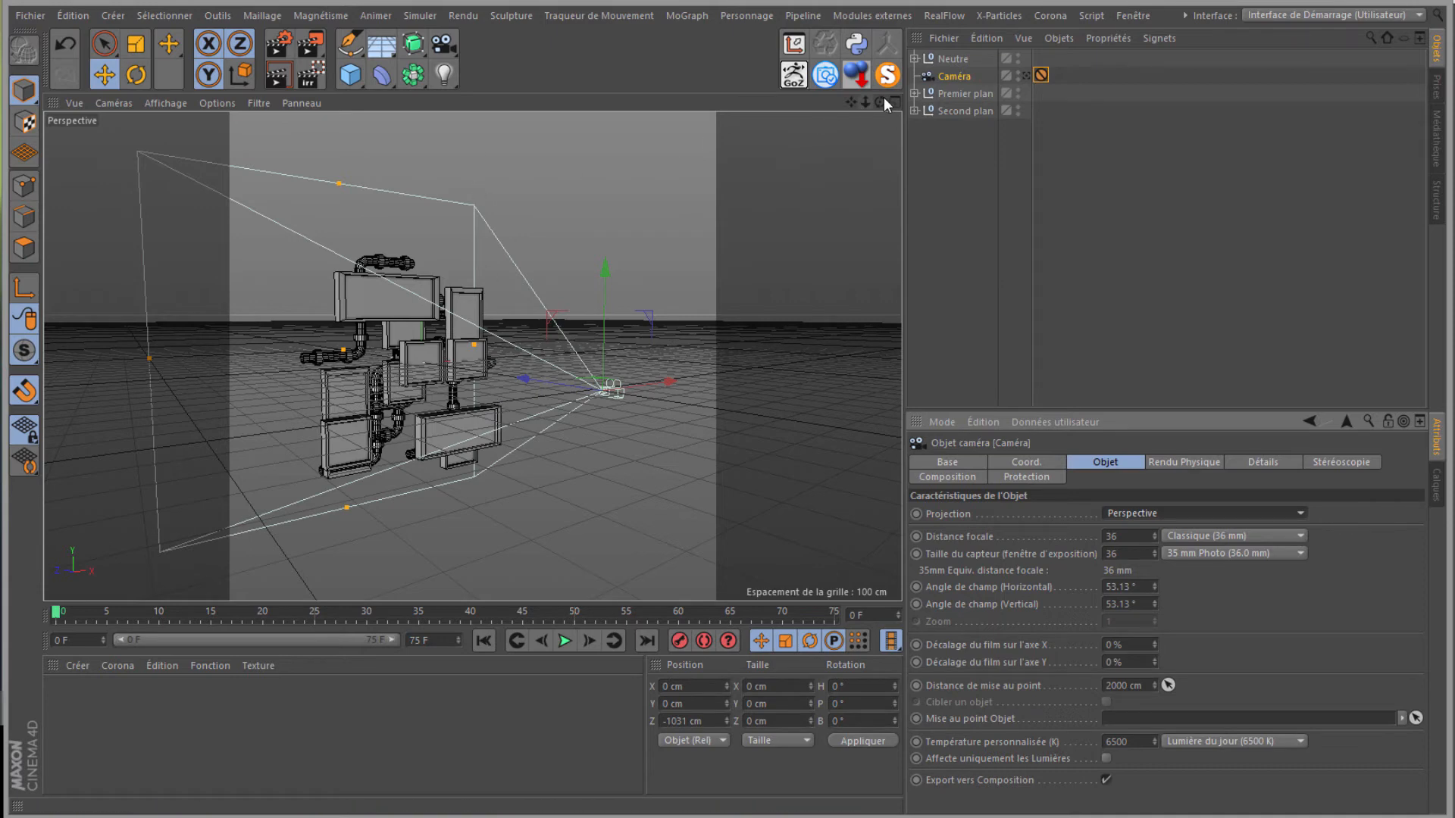
# Step: In the left view, shorten the Caméra's focus distance to about 1265 cm so its plane sits just behind the pipe collars
pyautogui.moveTo(882, 100); pyautogui.dragTo(316, 194)
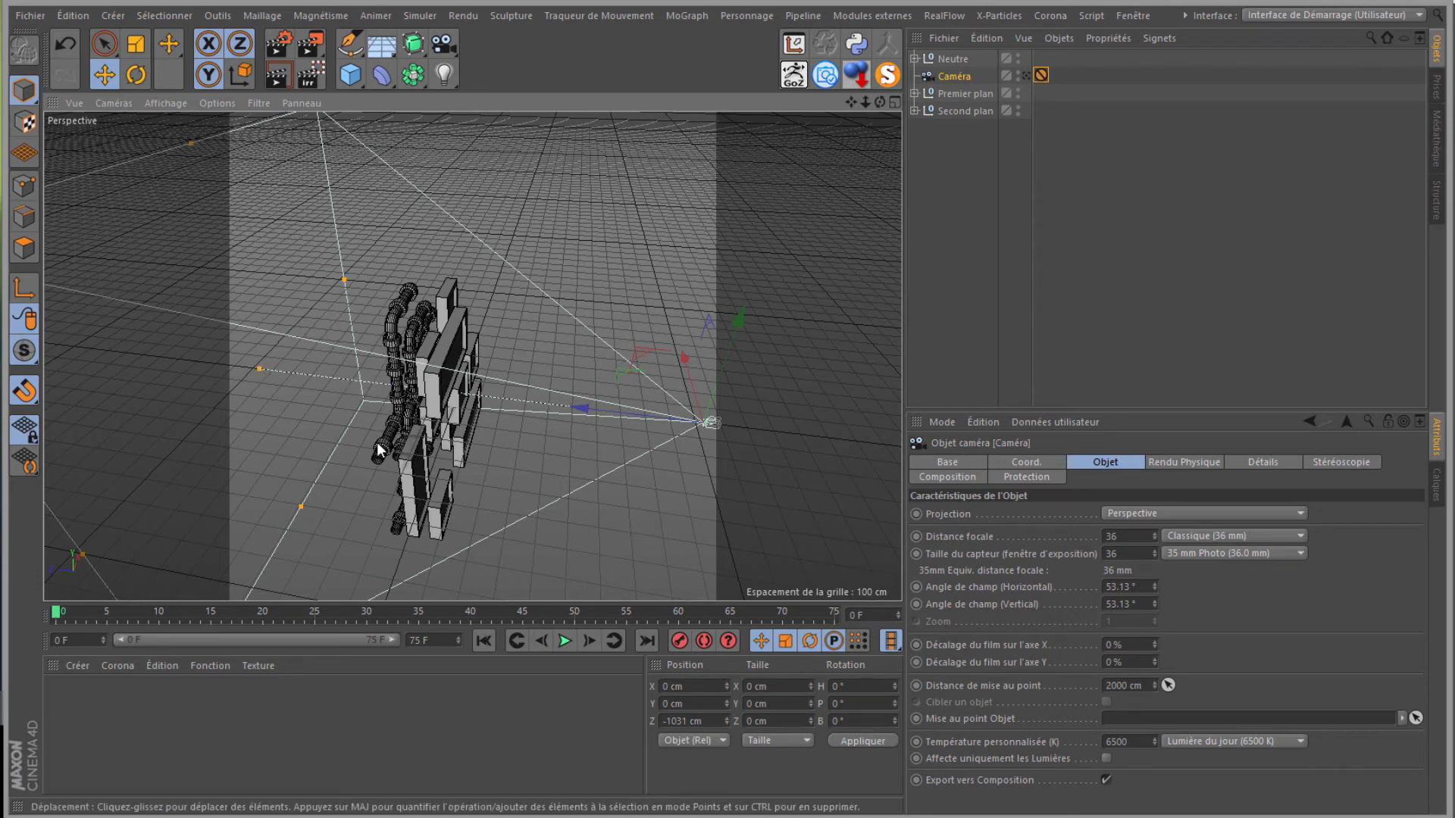
pyautogui.keyDown('alt'); pyautogui.moveTo(733, 382); pyautogui.dragTo(584, 300); pyautogui.keyUp('alt')
pyautogui.scroll(4, 519, 335)
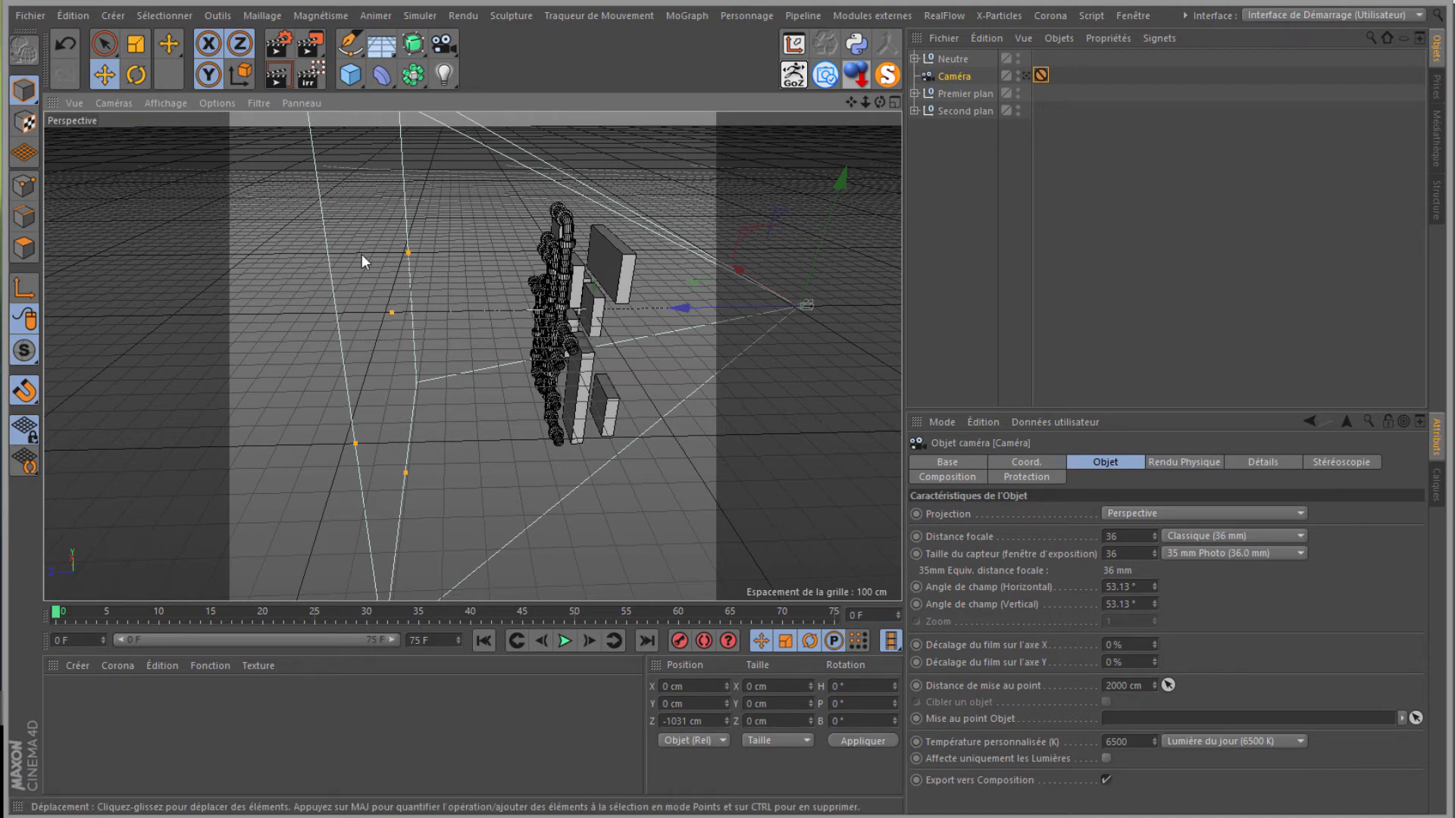
pyautogui.click(118, 102)
pyautogui.click(152, 227)
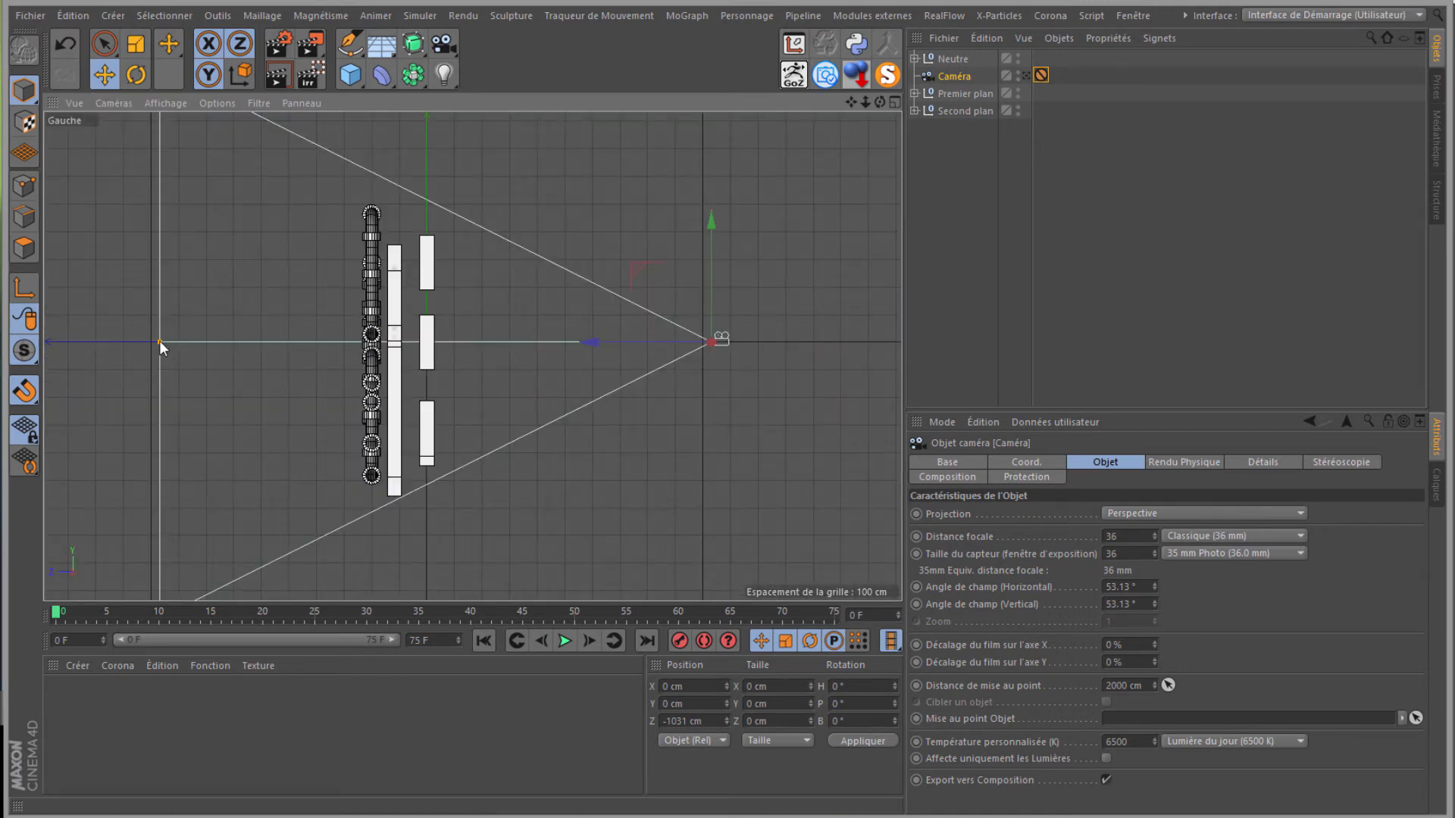
pyautogui.moveTo(159, 340); pyautogui.dragTo(357, 365)
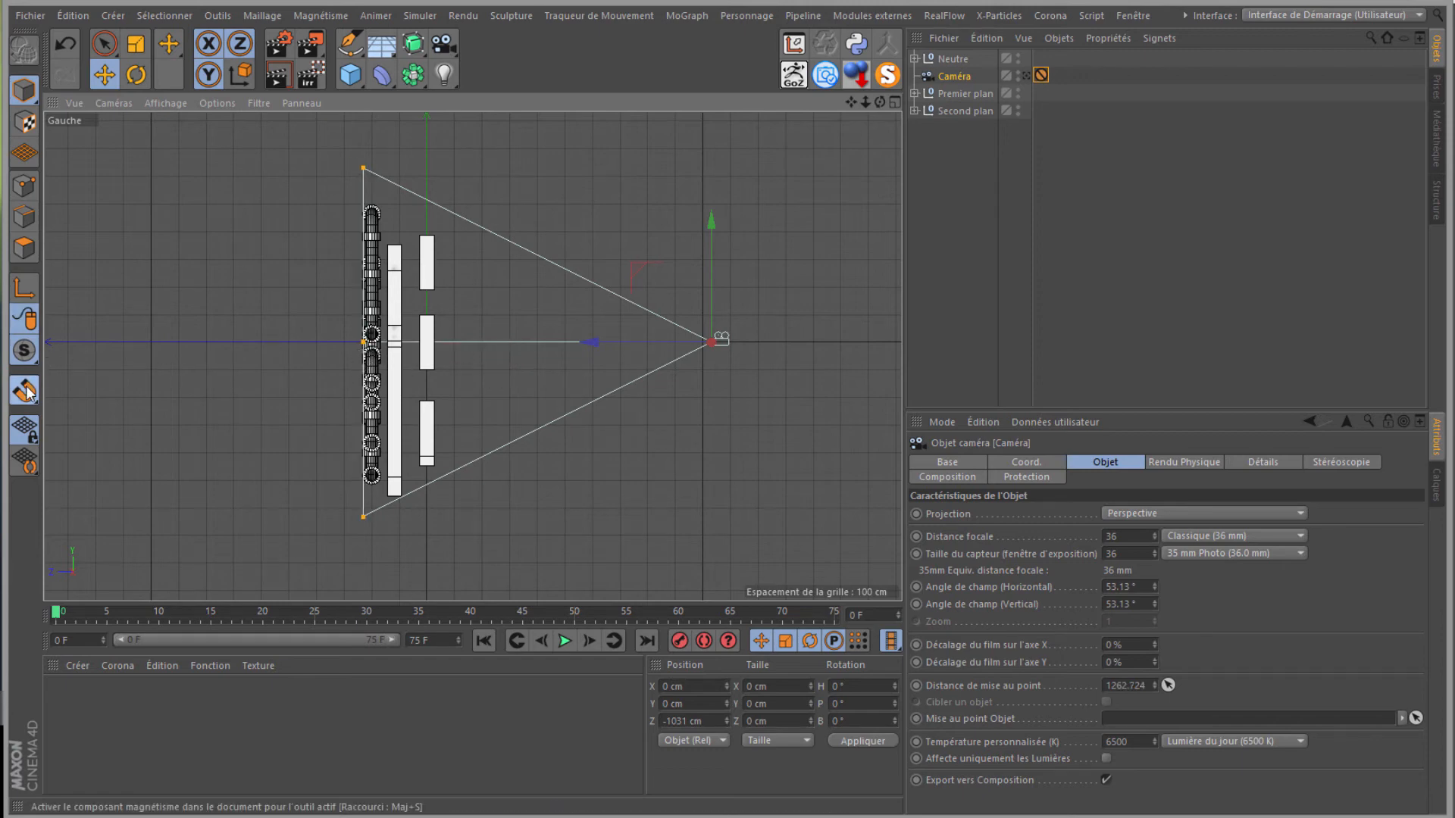
pyautogui.scroll(6, 331, 384)
pyautogui.scroll(6, 330, 385)
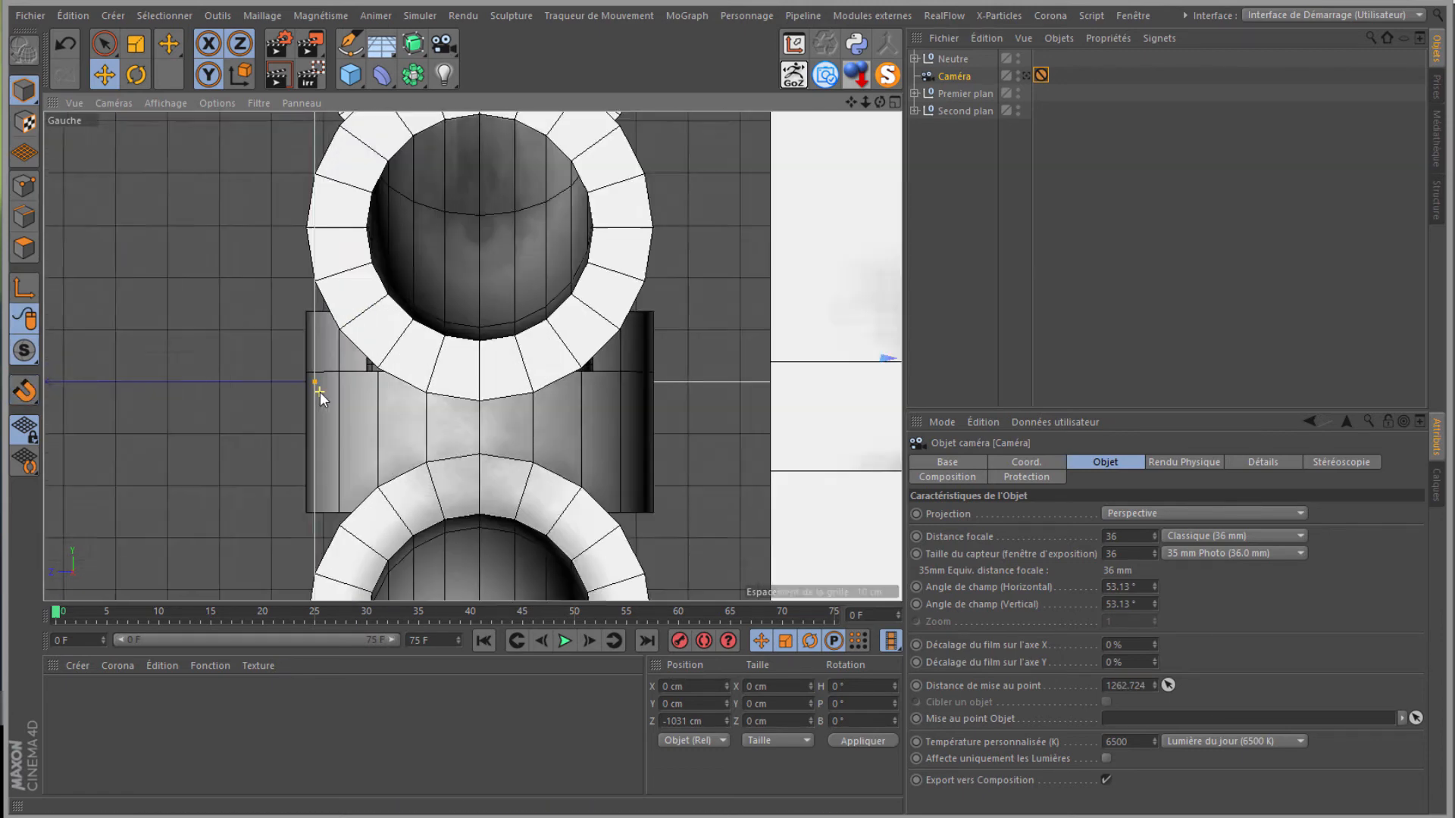
pyautogui.moveTo(305, 374); pyautogui.dragTo(288, 375)
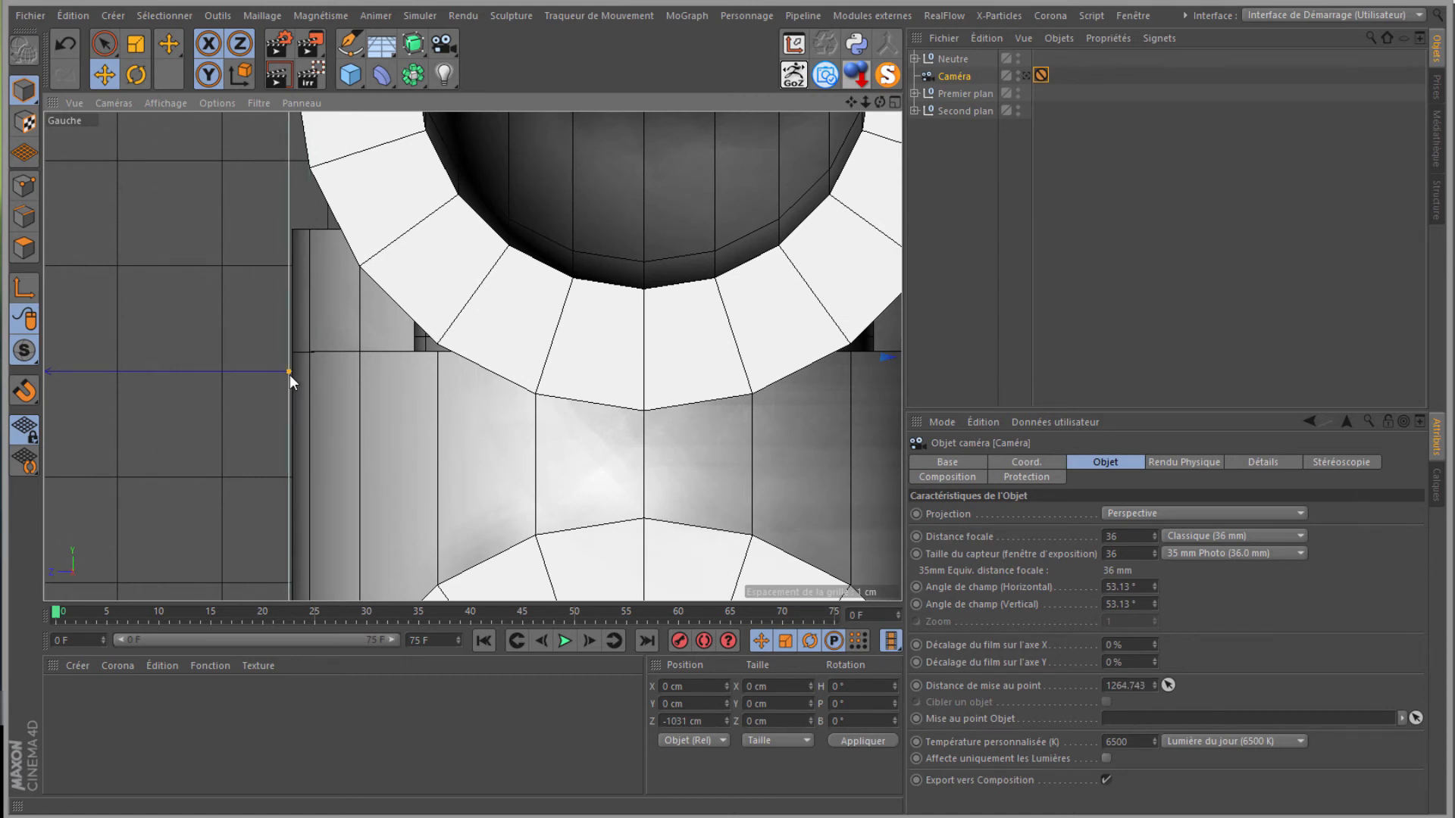
# Step: Fine-tune the Caméra's focus distance to about 1264.4 cm, bringing its plane closer to the back of the pipe collars
pyautogui.scroll(6, 289, 375)
pyautogui.scroll(4, 289, 362)
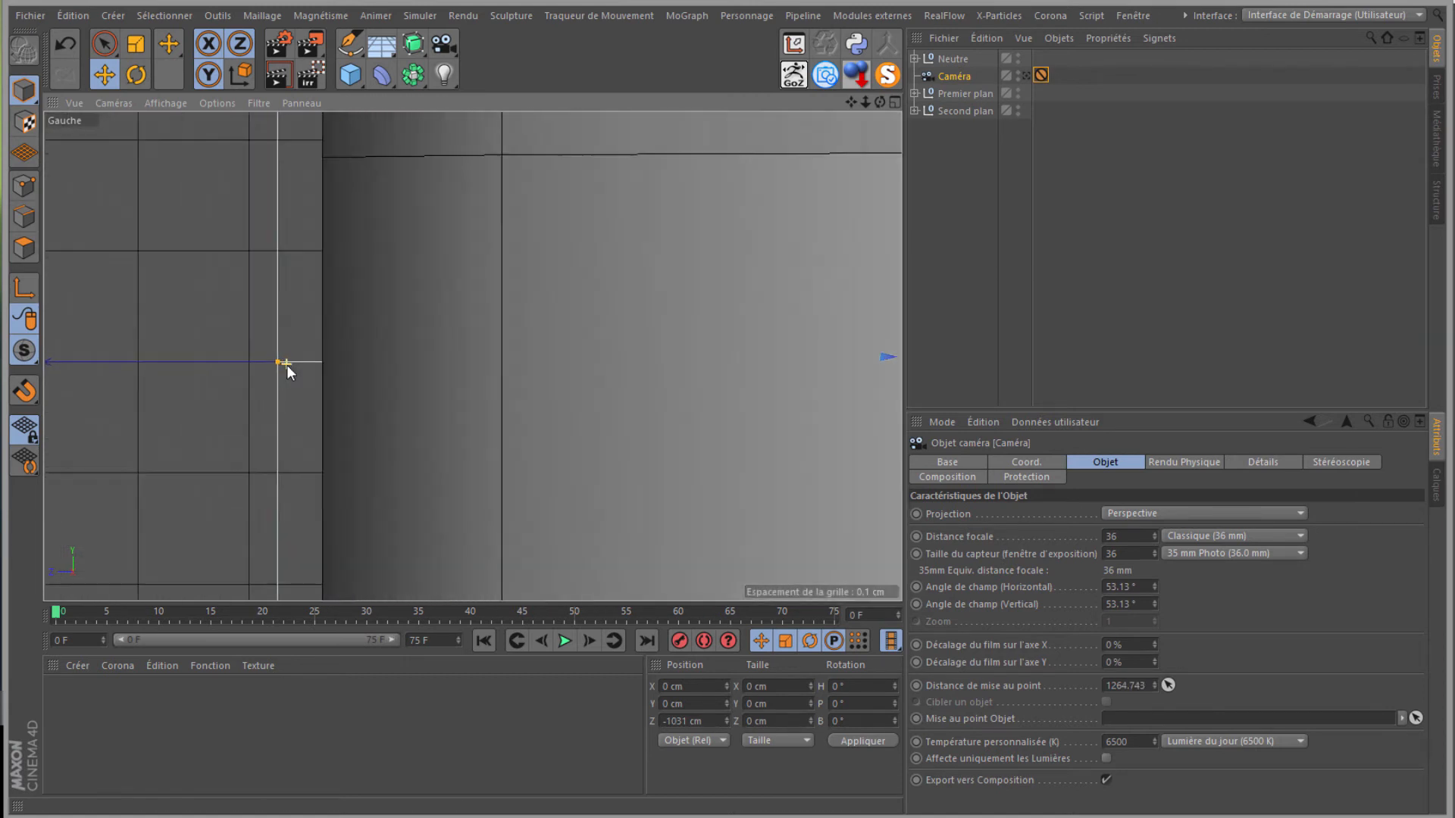
pyautogui.moveTo(279, 363); pyautogui.dragTo(312, 366)
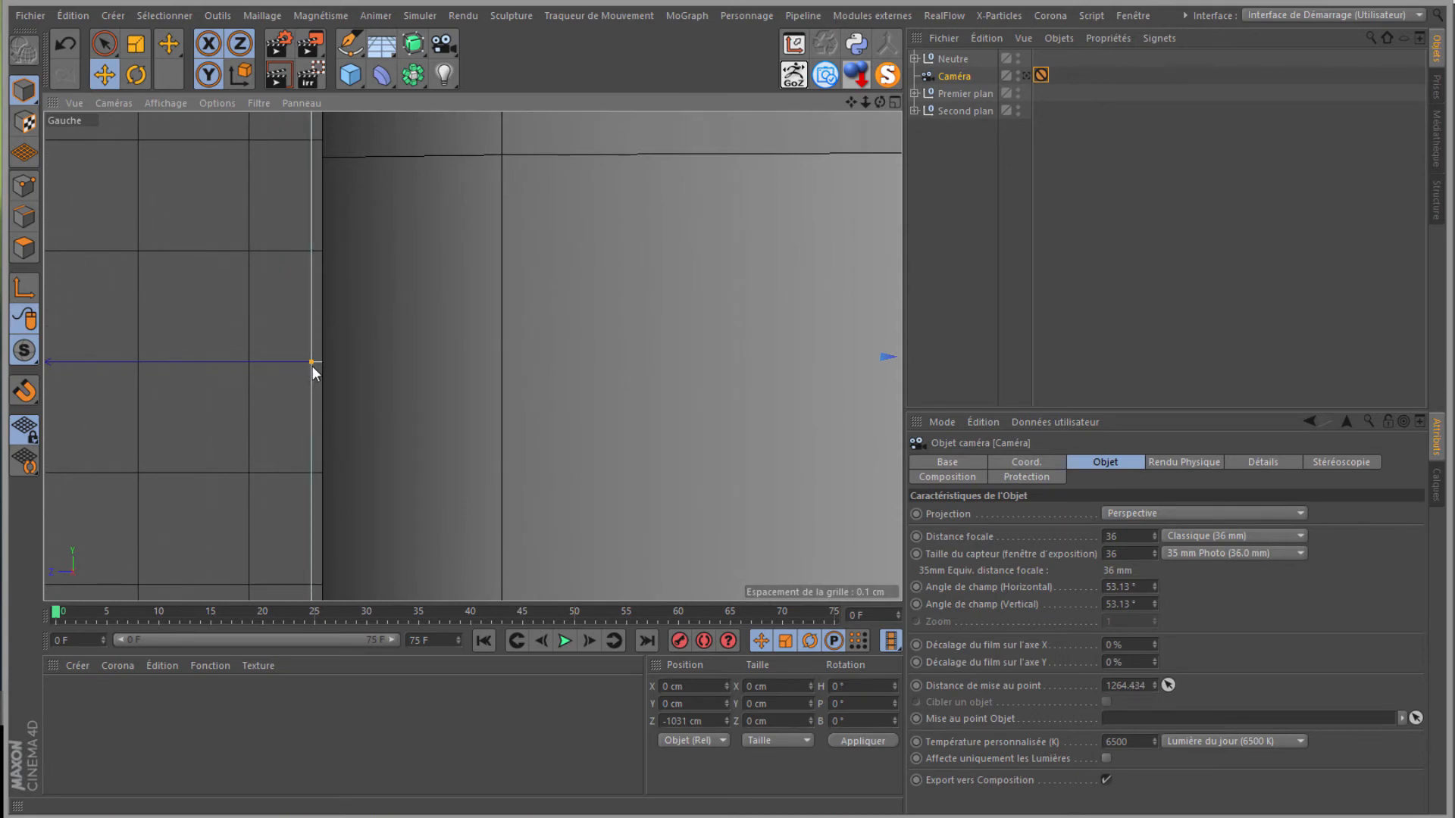
pyautogui.scroll(-5, 472, 298)
pyautogui.scroll(-10, 470, 297)
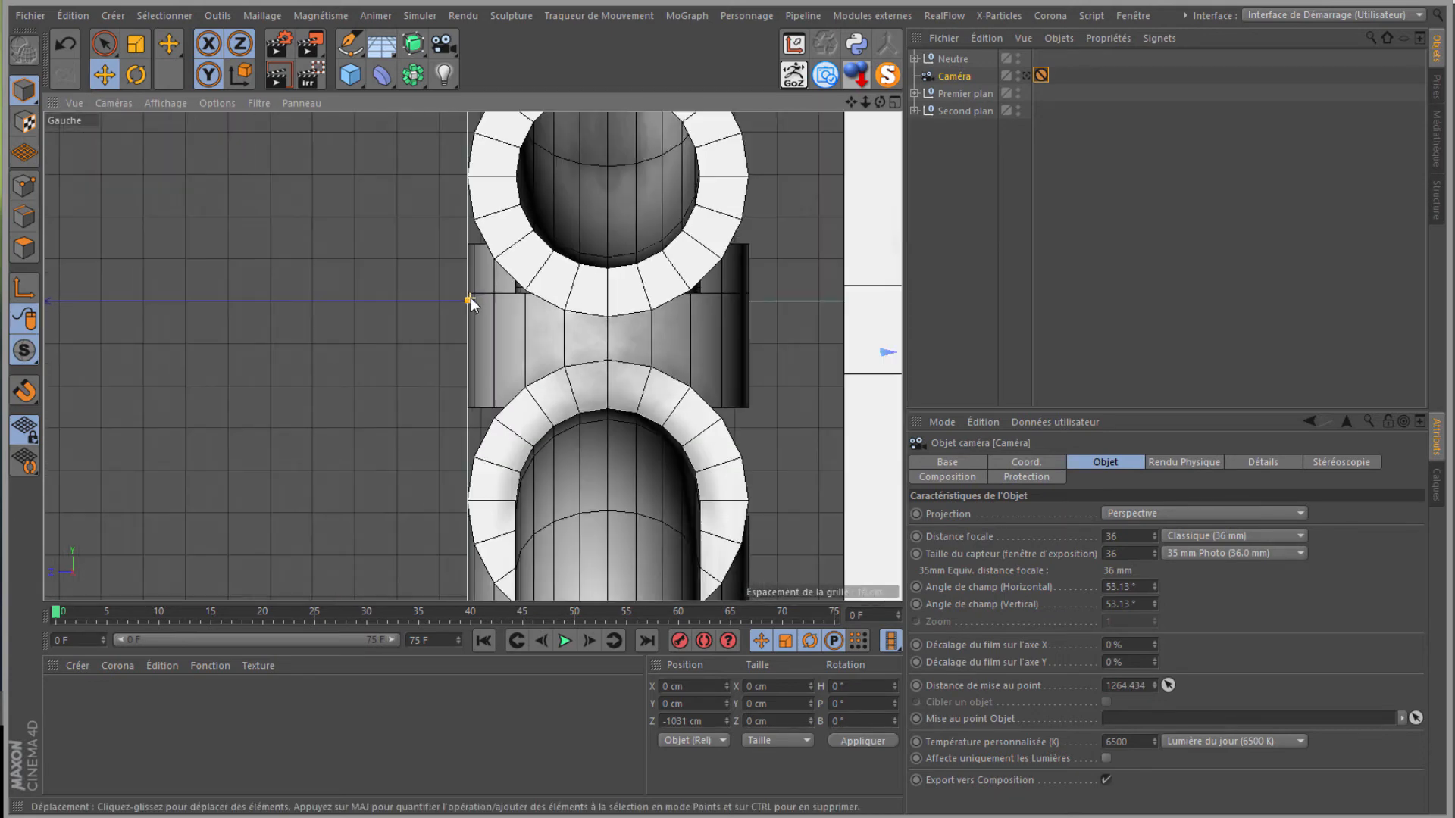
pyautogui.scroll(-3, 471, 294)
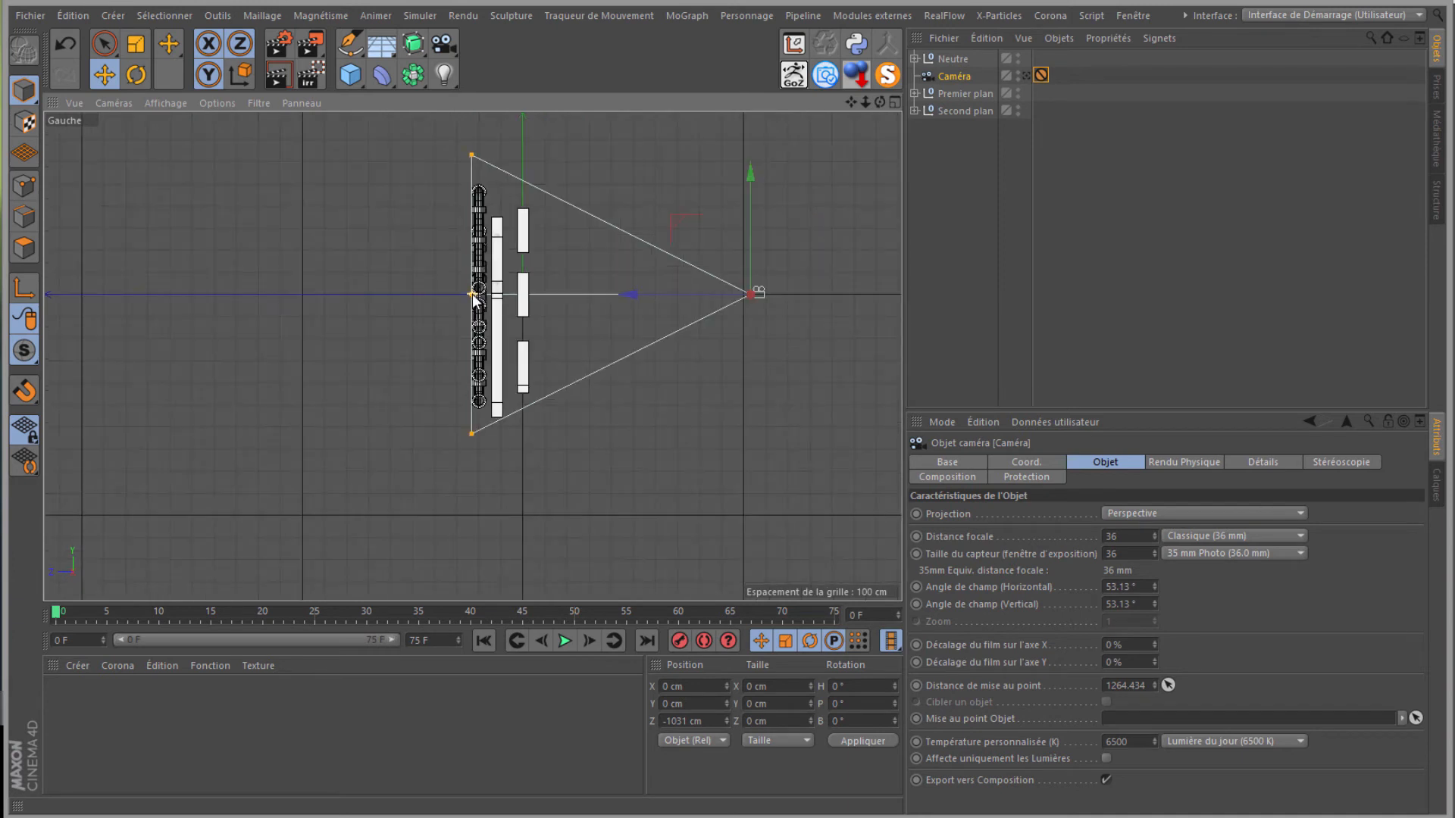
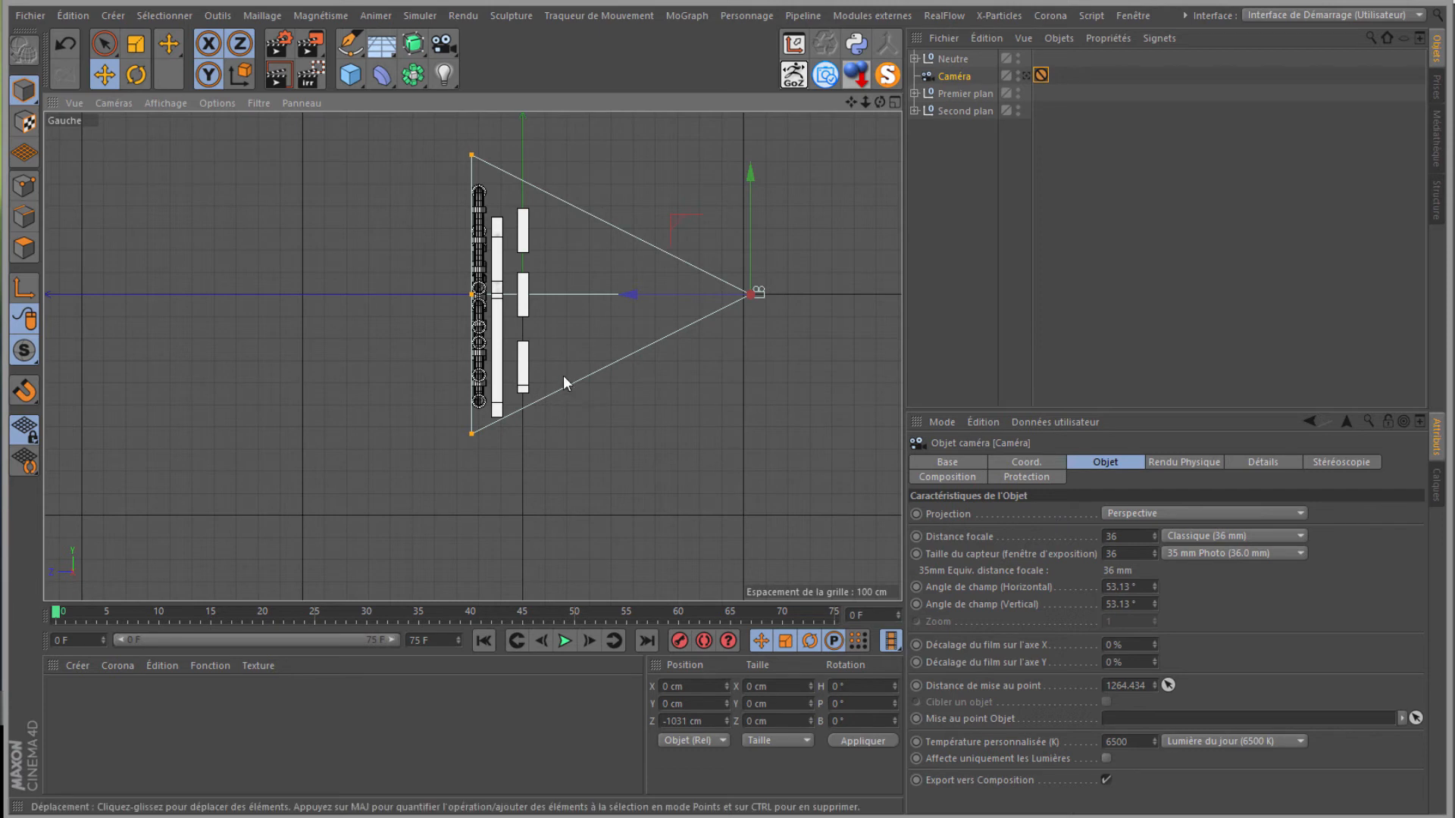
# Step: Enable the Caméra's front focus range (Mise au point Avant) and set its end to about 261 cm, at the foremost frames' front faces
pyautogui.click(1263, 462)
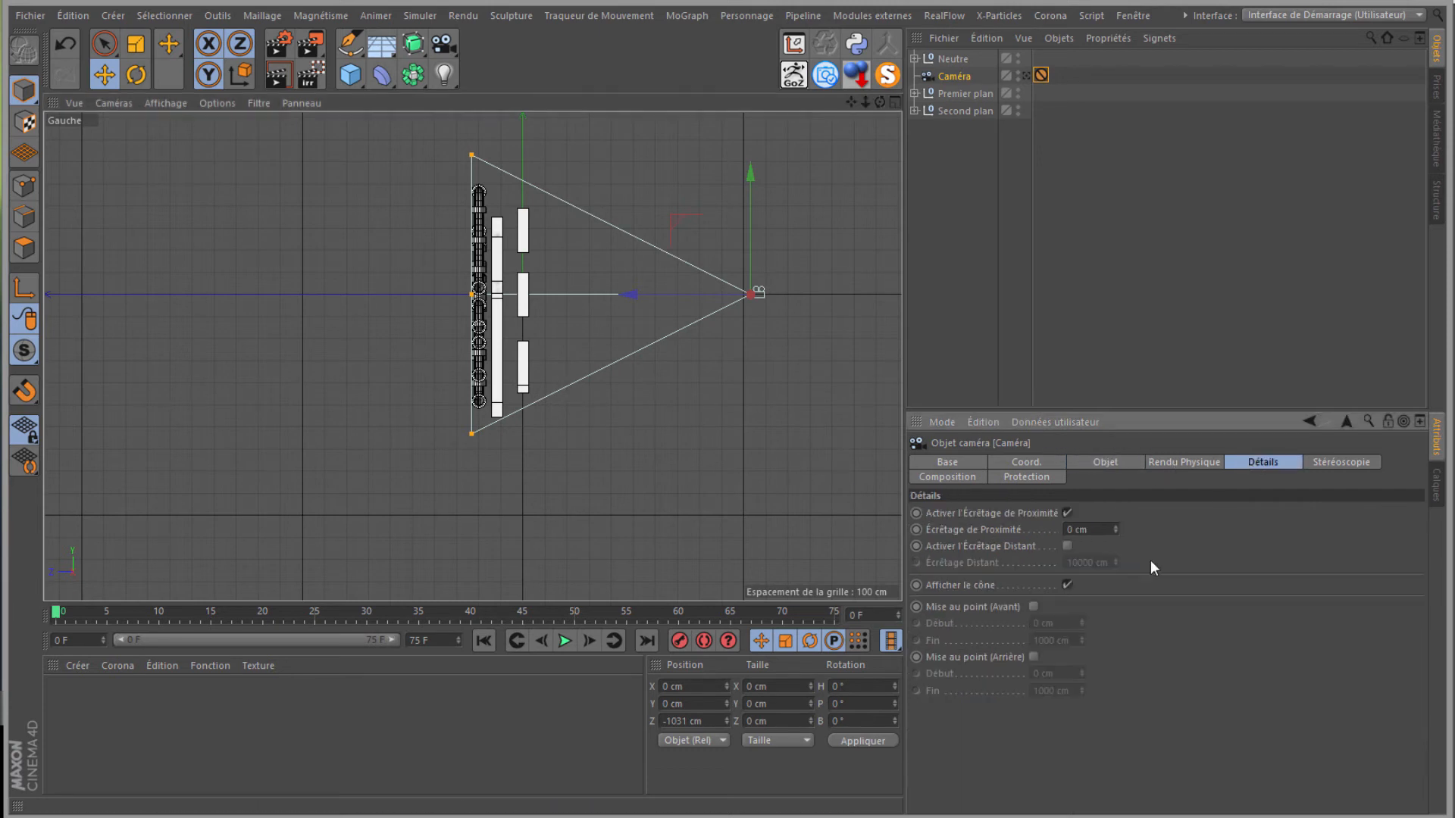
pyautogui.click(1035, 607)
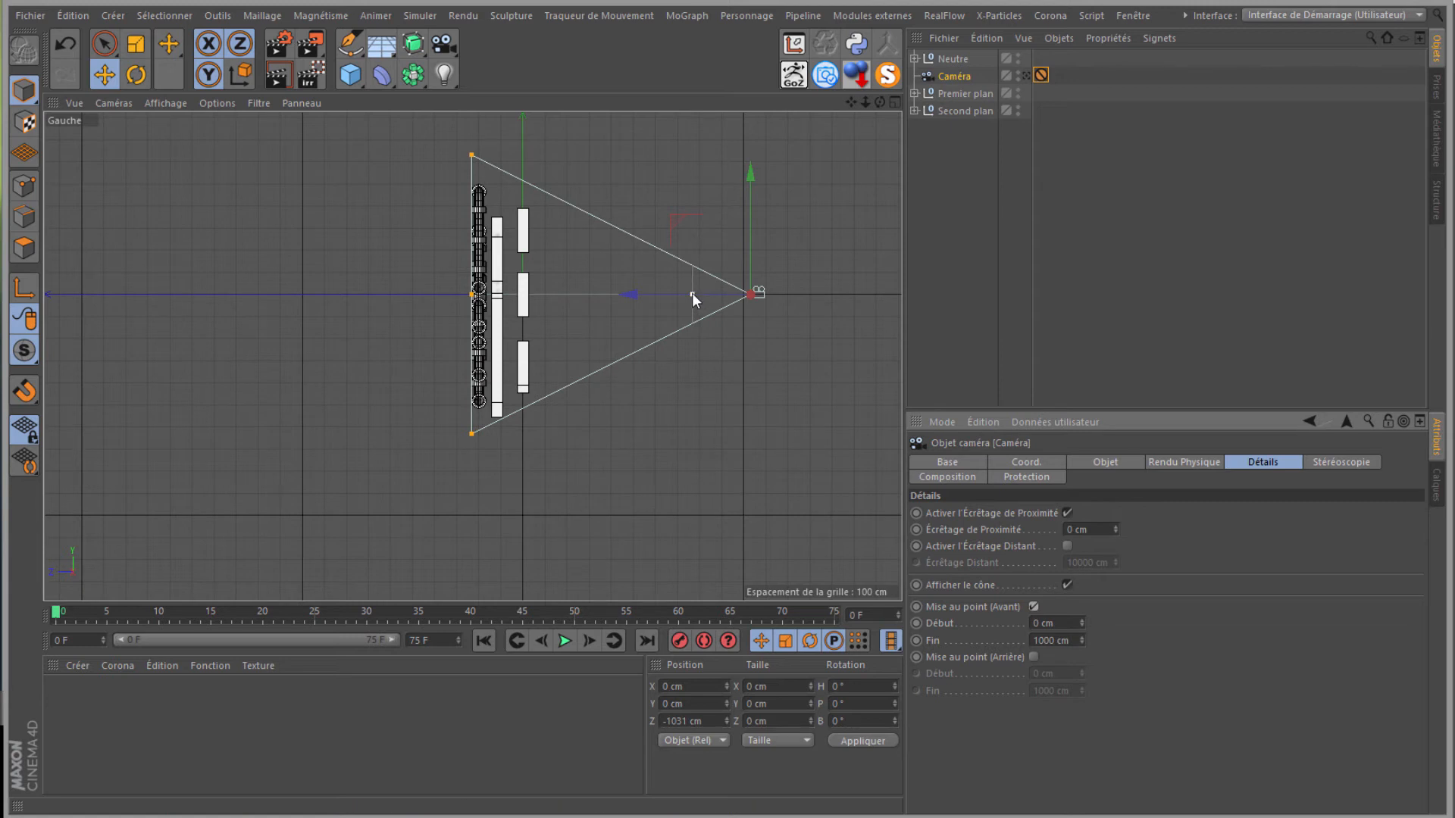
pyautogui.scroll(3, 692, 294)
pyautogui.moveTo(693, 297); pyautogui.dragTo(321, 333)
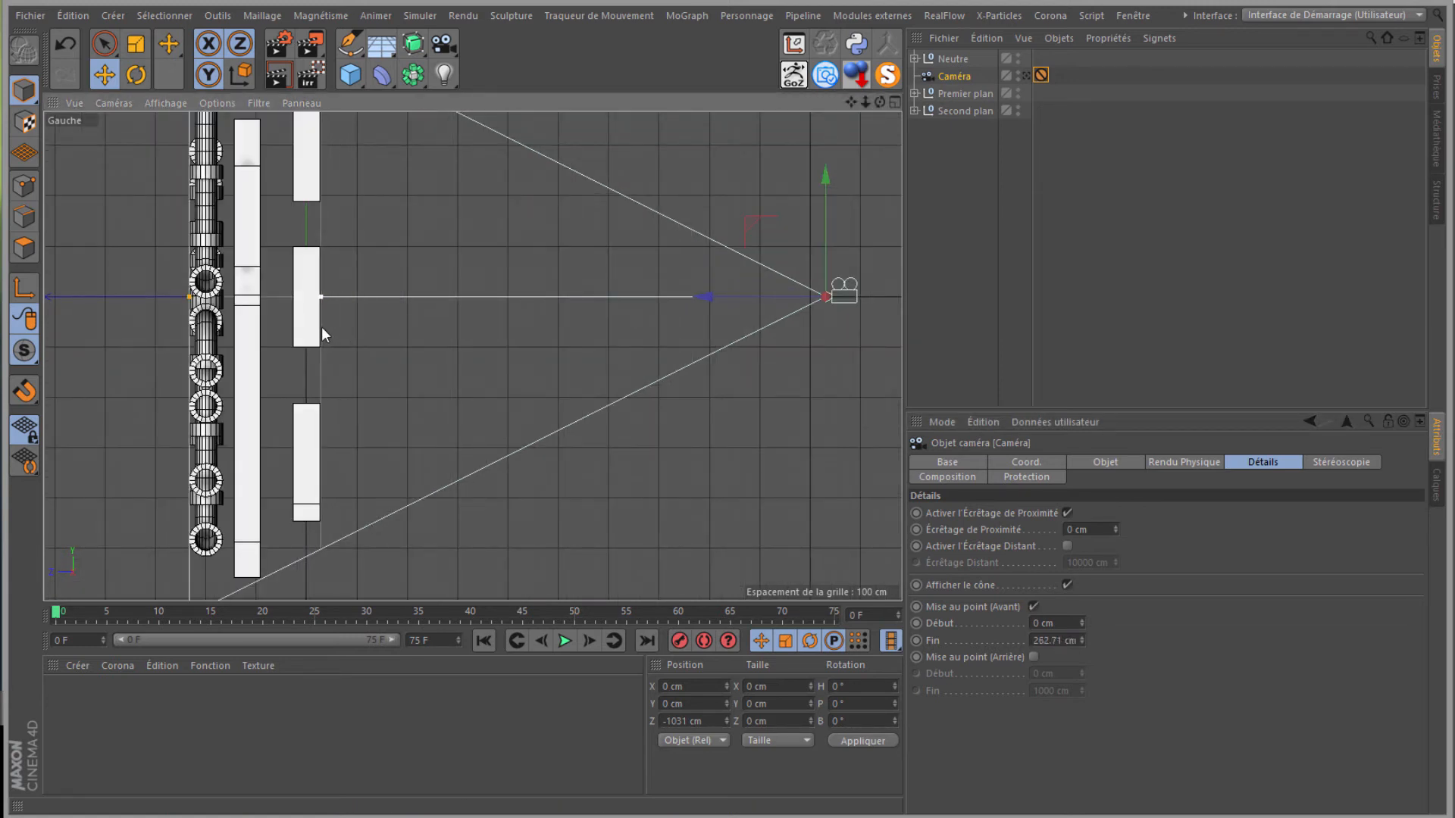
pyautogui.scroll(-3, 334, 321)
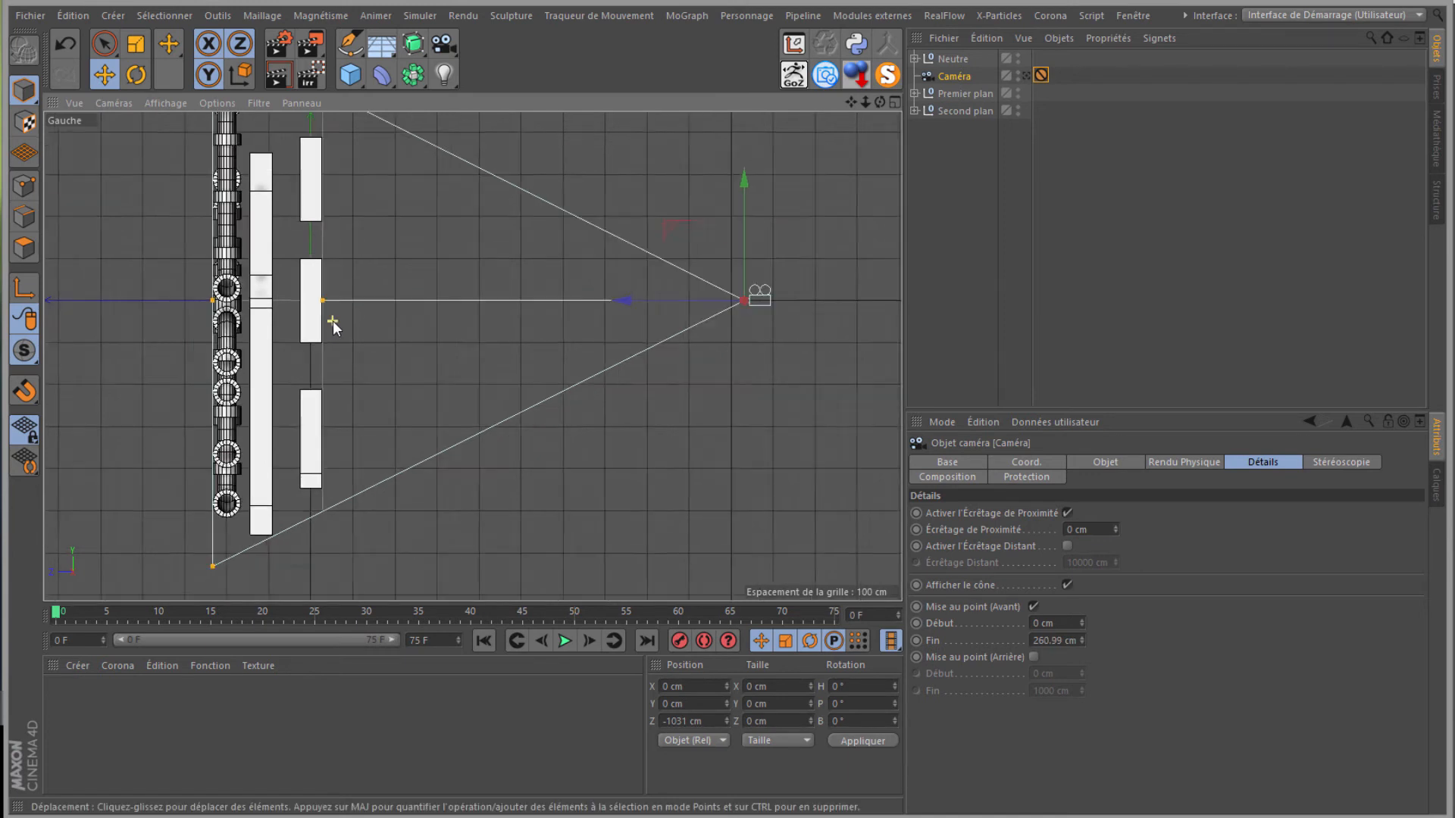
# Step: Show the arrangement from the front through the Caméra and set its projection to Avant
pyautogui.click(115, 103)
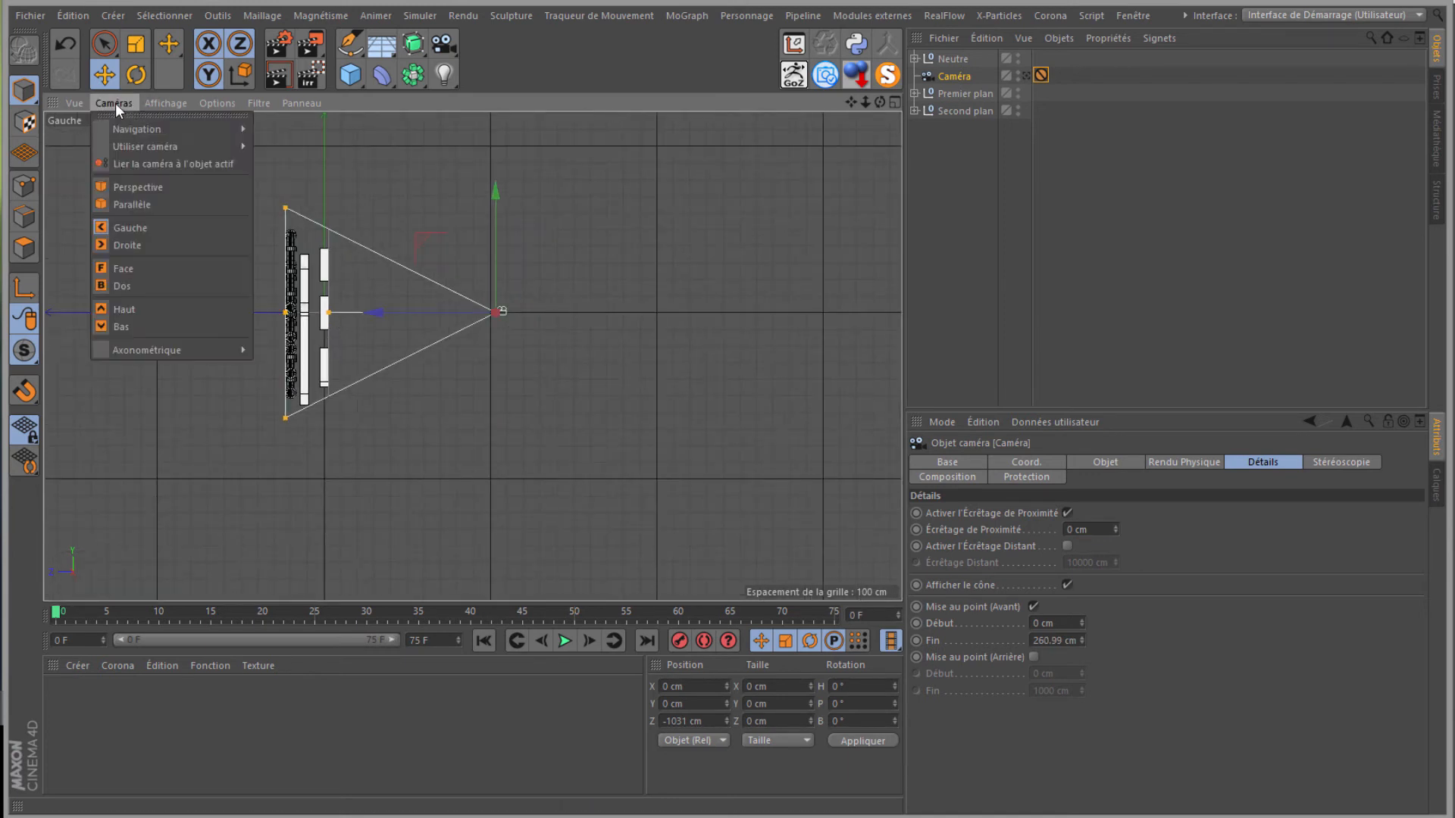
pyautogui.click(134, 261)
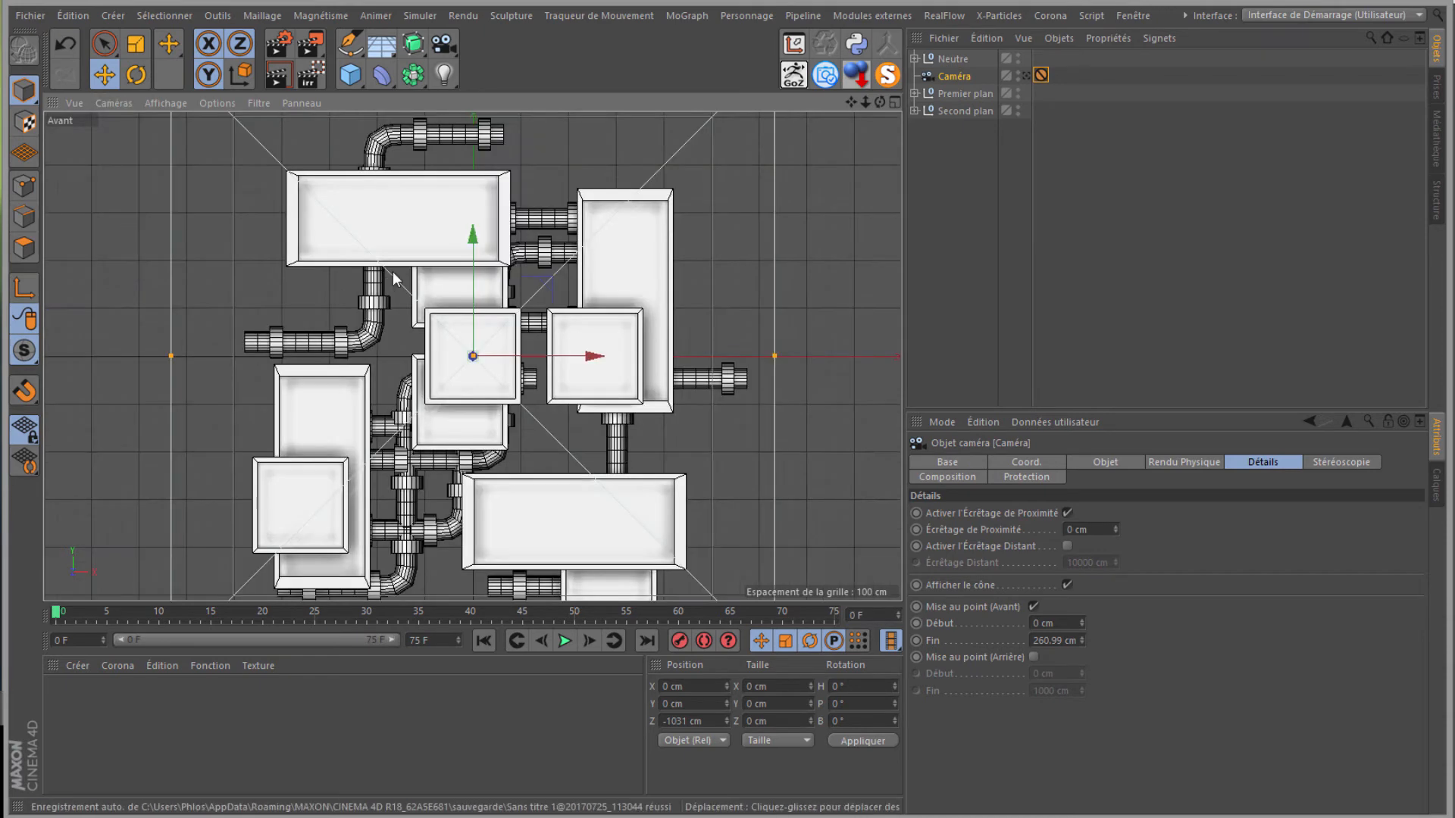
pyautogui.click(1026, 75)
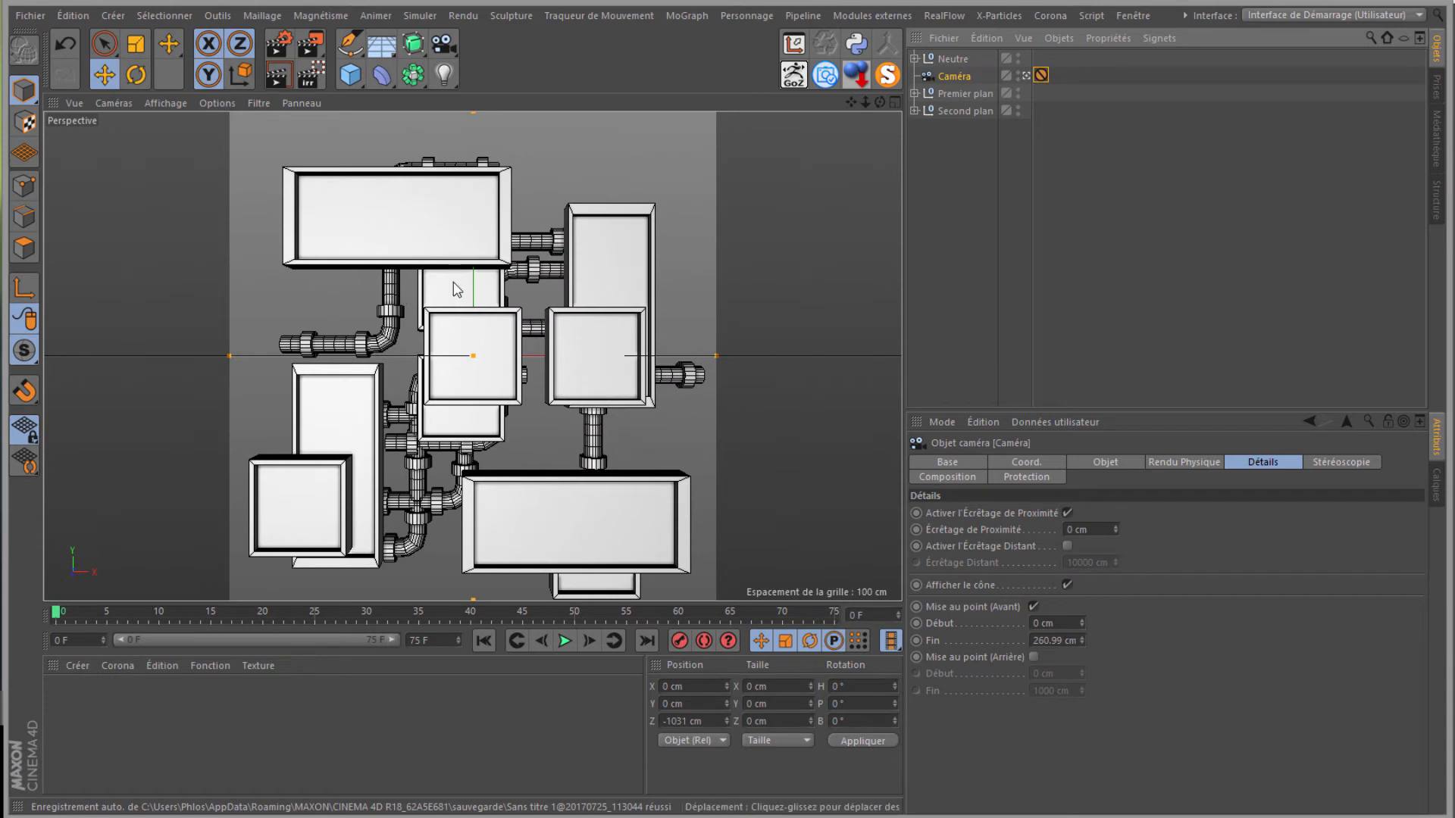
pyautogui.click(1108, 462)
pyautogui.click(1124, 513)
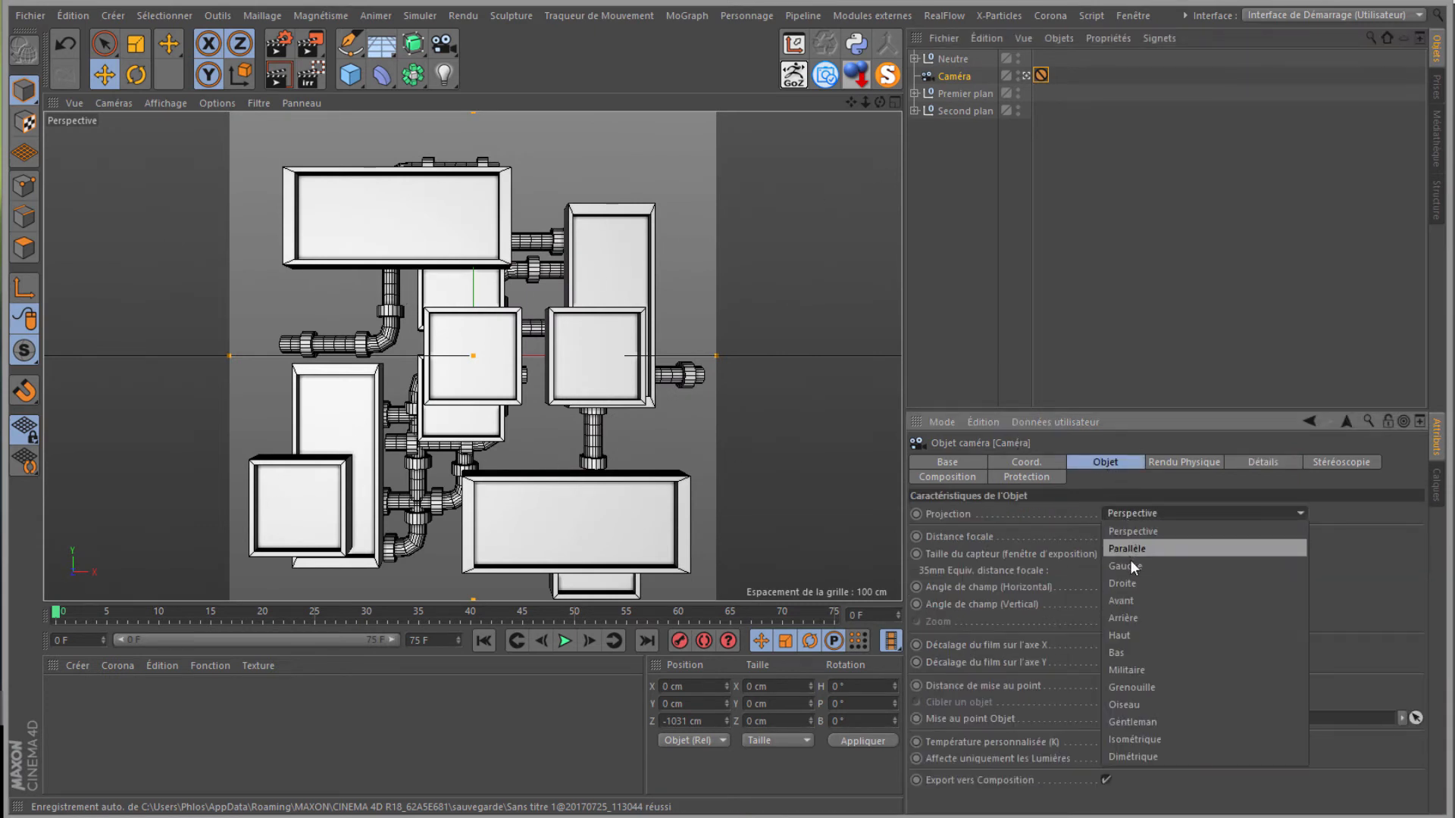
pyautogui.click(1139, 600)
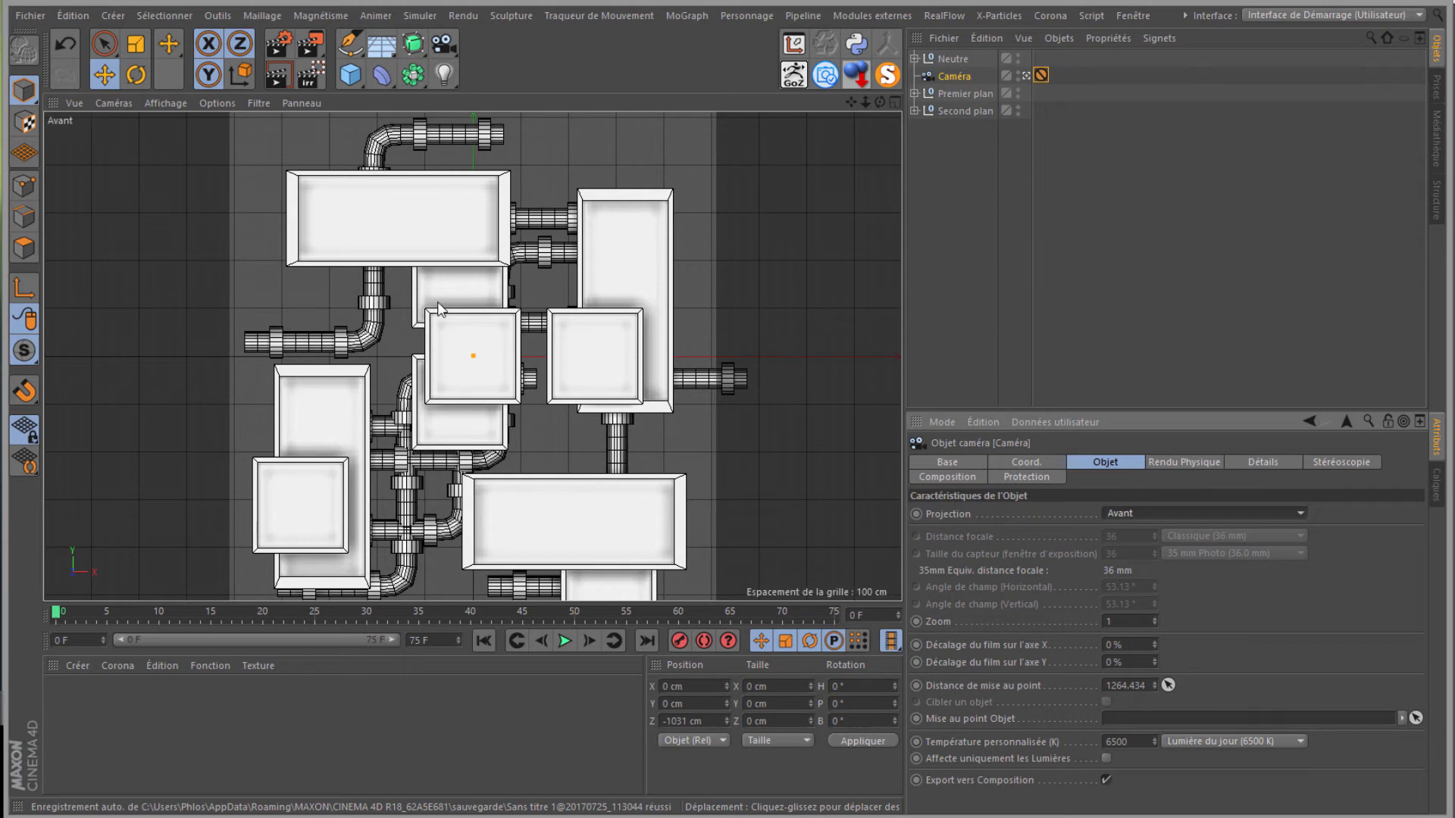
# Step: Add a Profondeur pass to the multi-pass output in the render settings
pyautogui.click(278, 39)
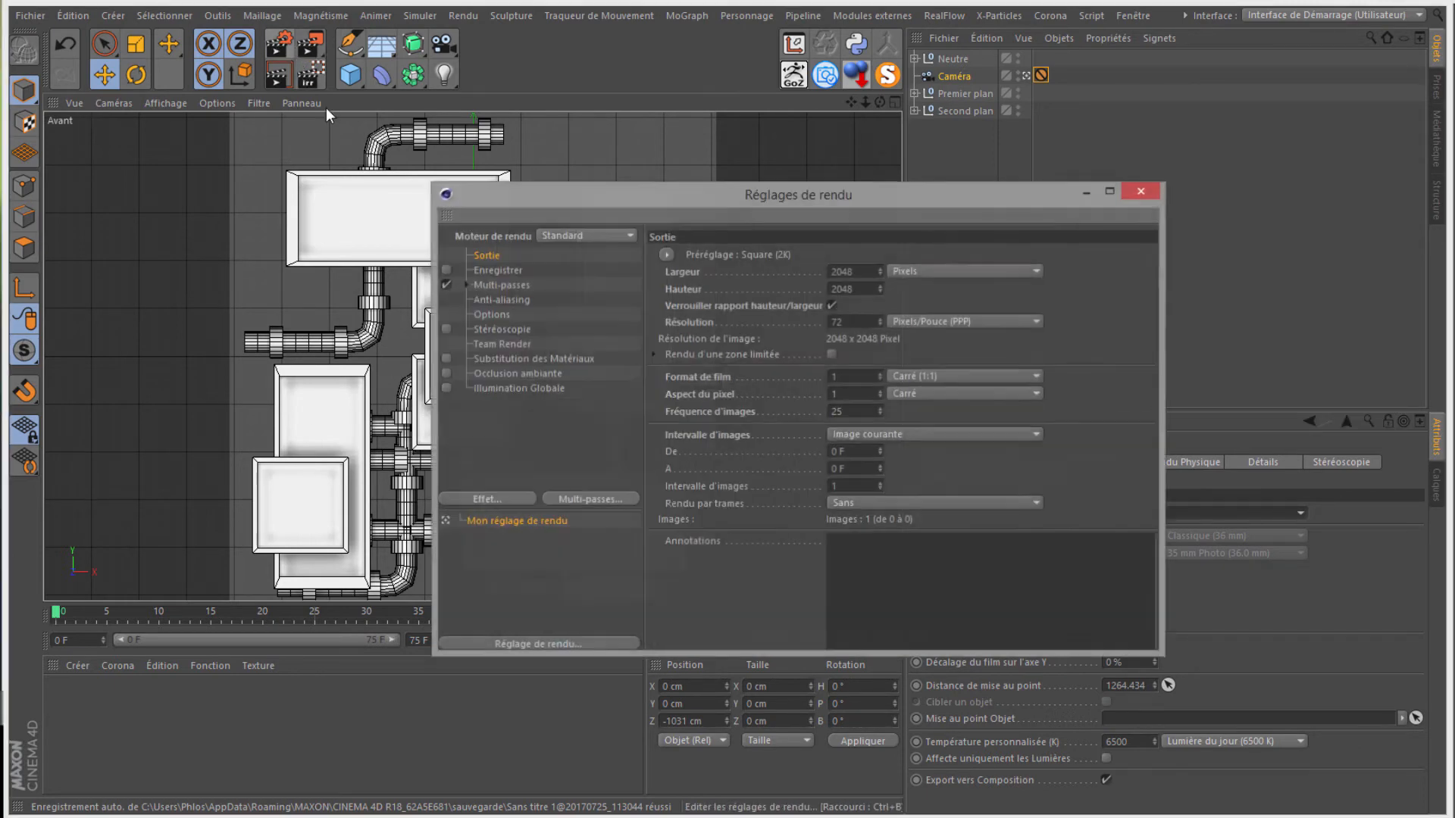
pyautogui.click(608, 498)
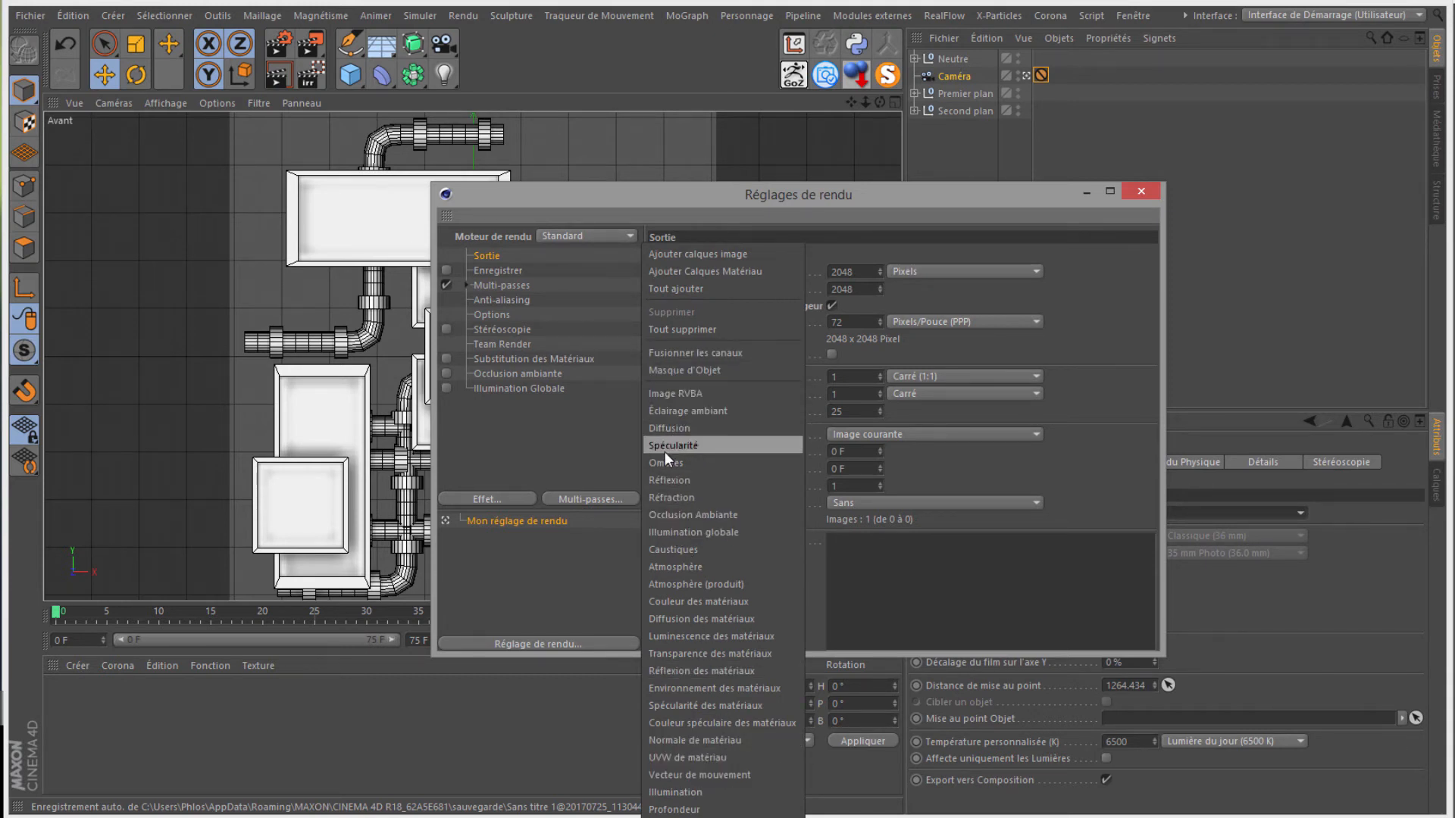
pyautogui.click(705, 810)
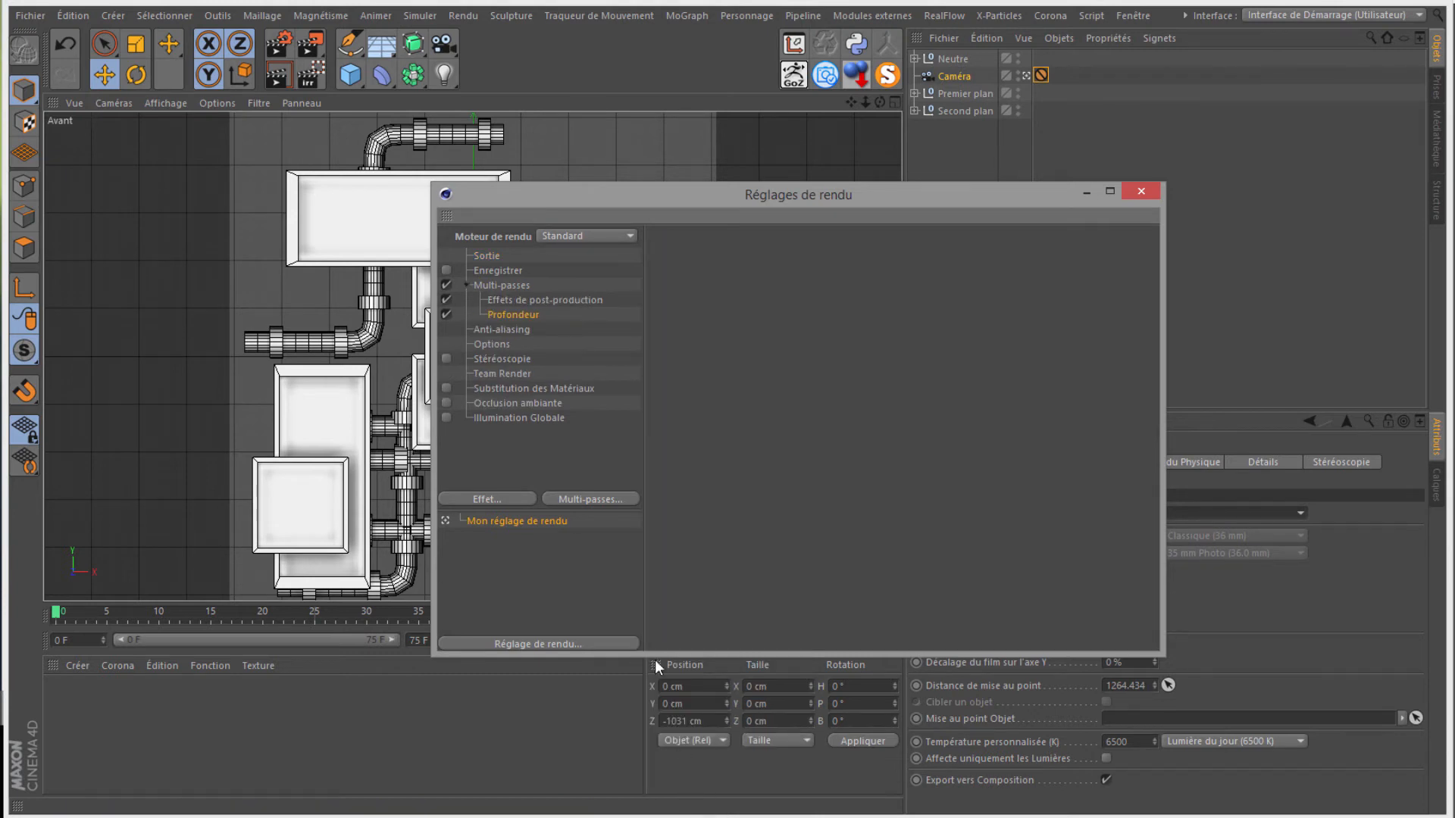
# Step: Enable saving of renders and create a TEST folder on the desktop for the output files
pyautogui.click(447, 270)
pyautogui.click(491, 270)
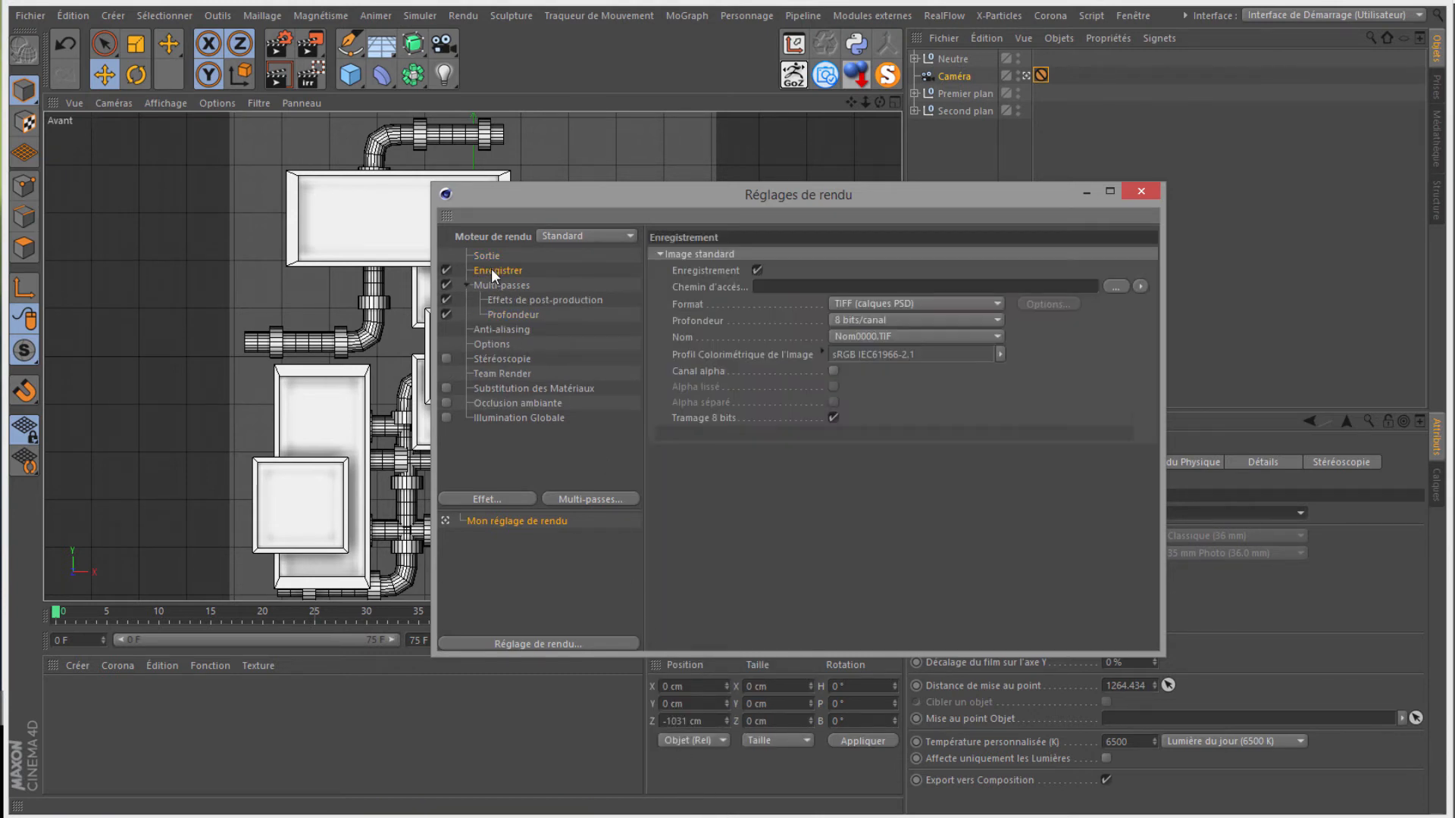
pyautogui.click(1116, 285)
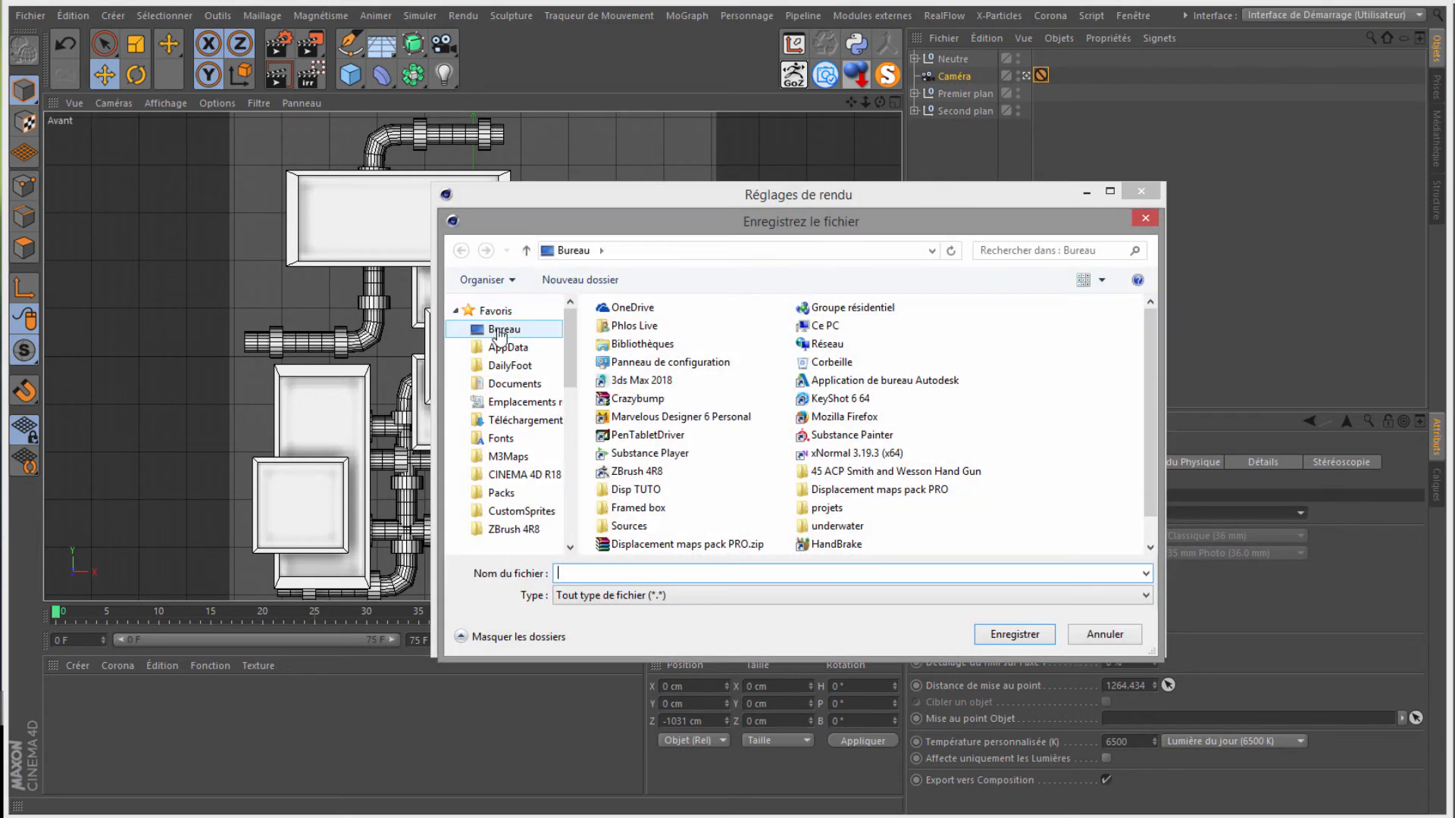
pyautogui.click(580, 280)
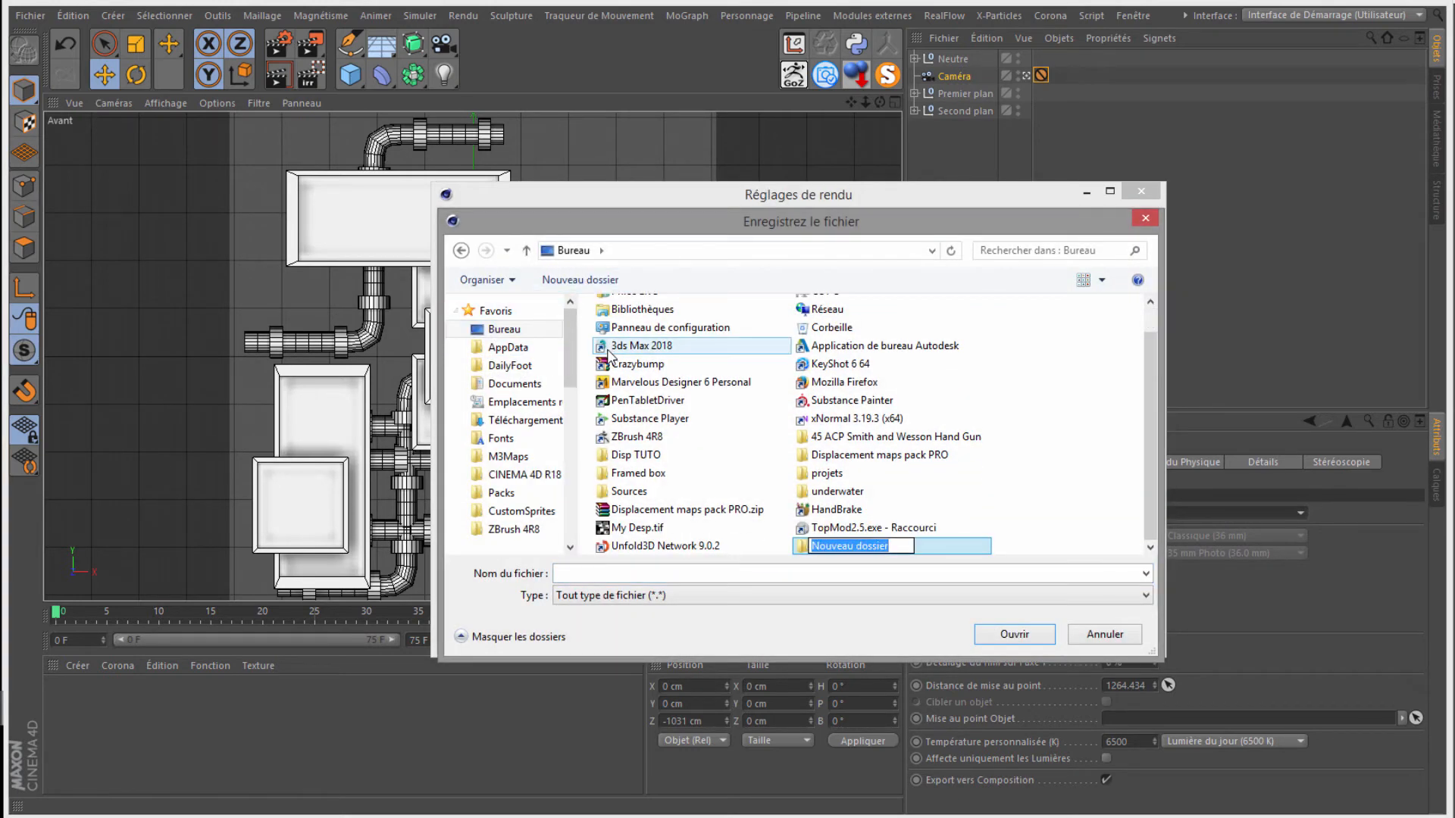
pyautogui.write('TEST')
pyautogui.press('Return')
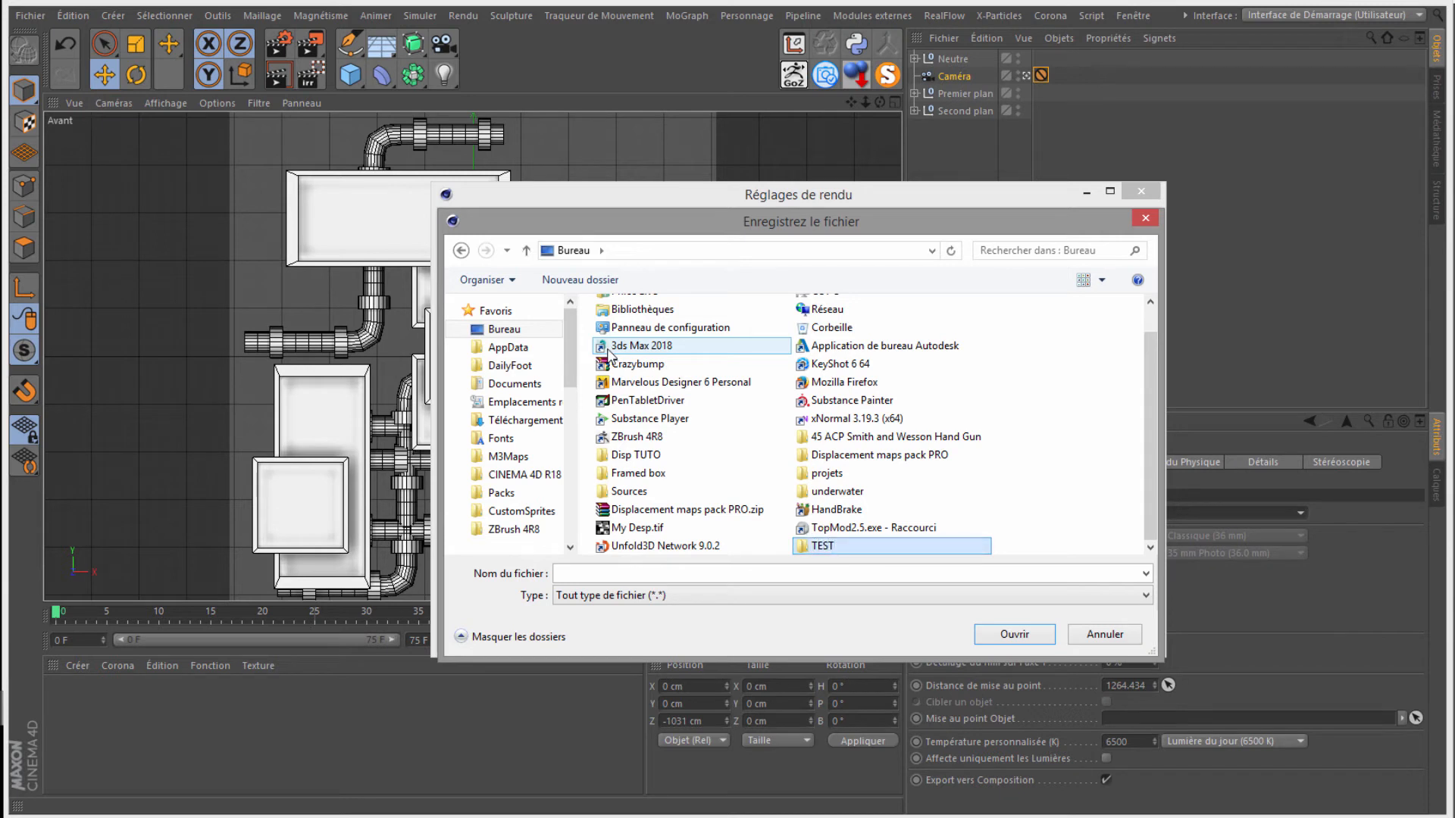
# Step: Set the standard image to save as Rendu inside the TEST folder
pyautogui.doubleClick(818, 547)
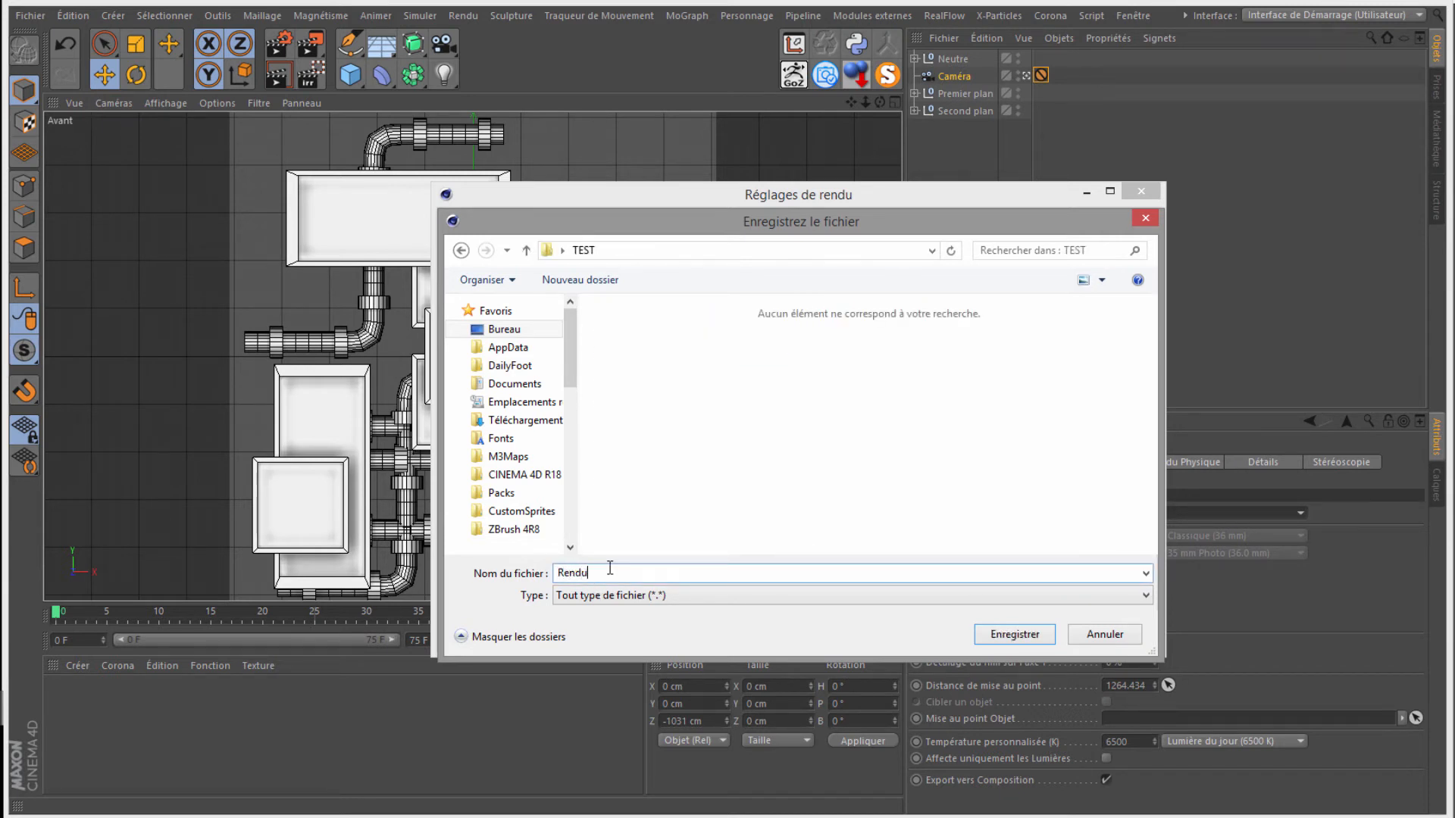
pyautogui.press('BackSpace')
pyautogui.press('BackSpace')
pyautogui.press('BackSpace')
pyautogui.write('ndu')
pyautogui.click(1004, 637)
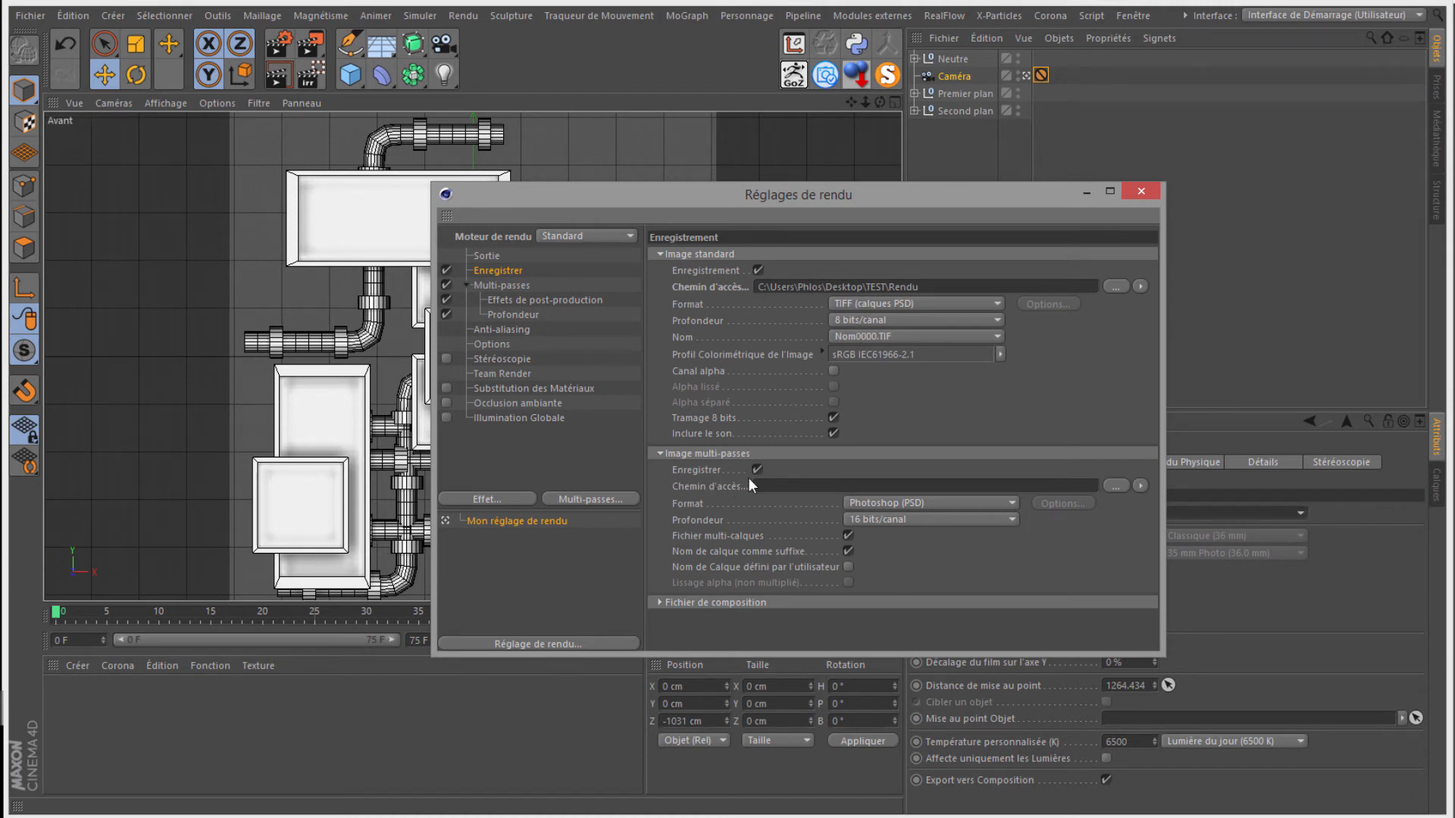
# Step: Enable the alpha channel with separate alpha for the standard image, and check the example Opacity_Map.tif
pyautogui.click(834, 372)
pyautogui.click(835, 402)
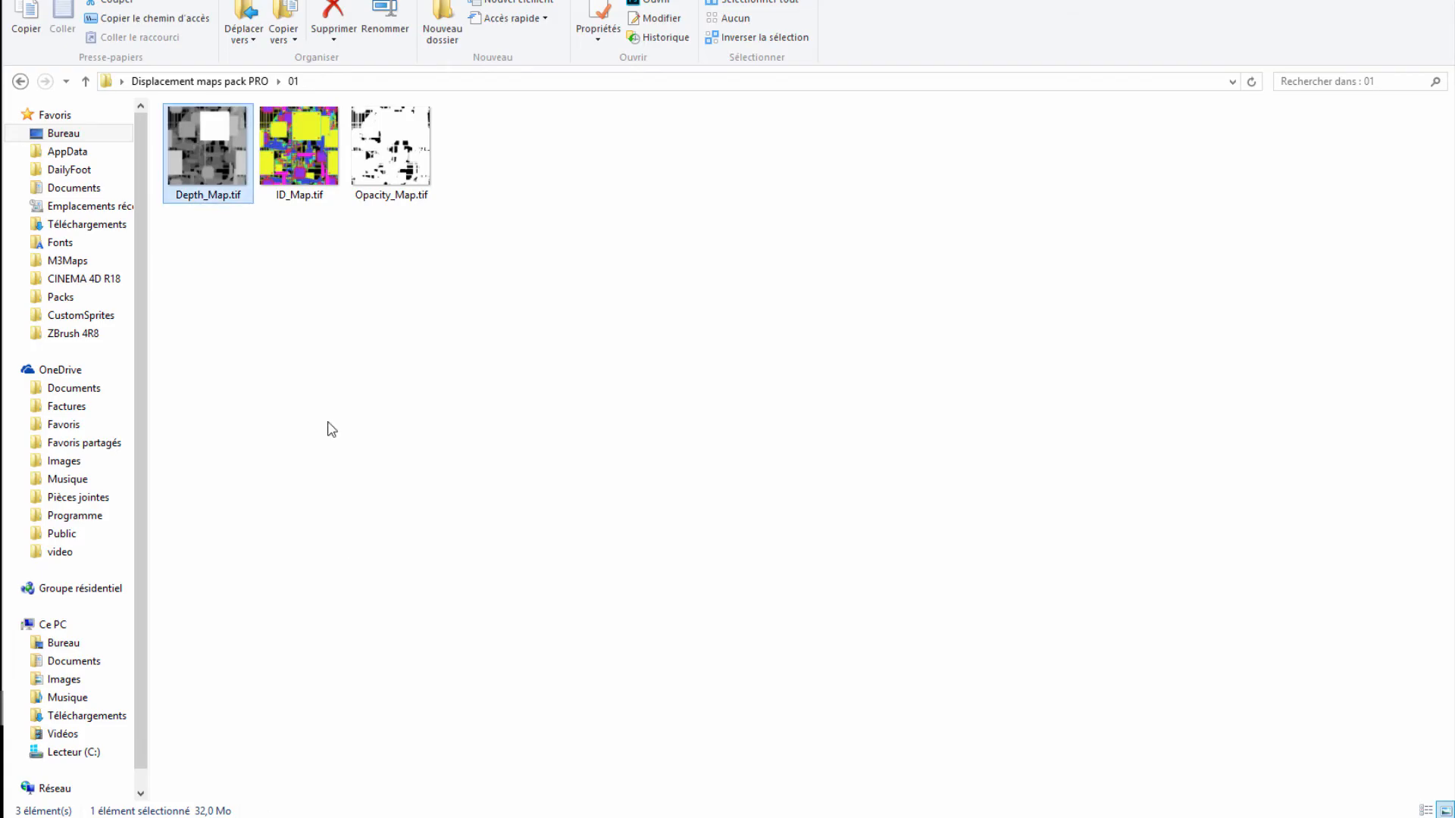
pyautogui.click(393, 179)
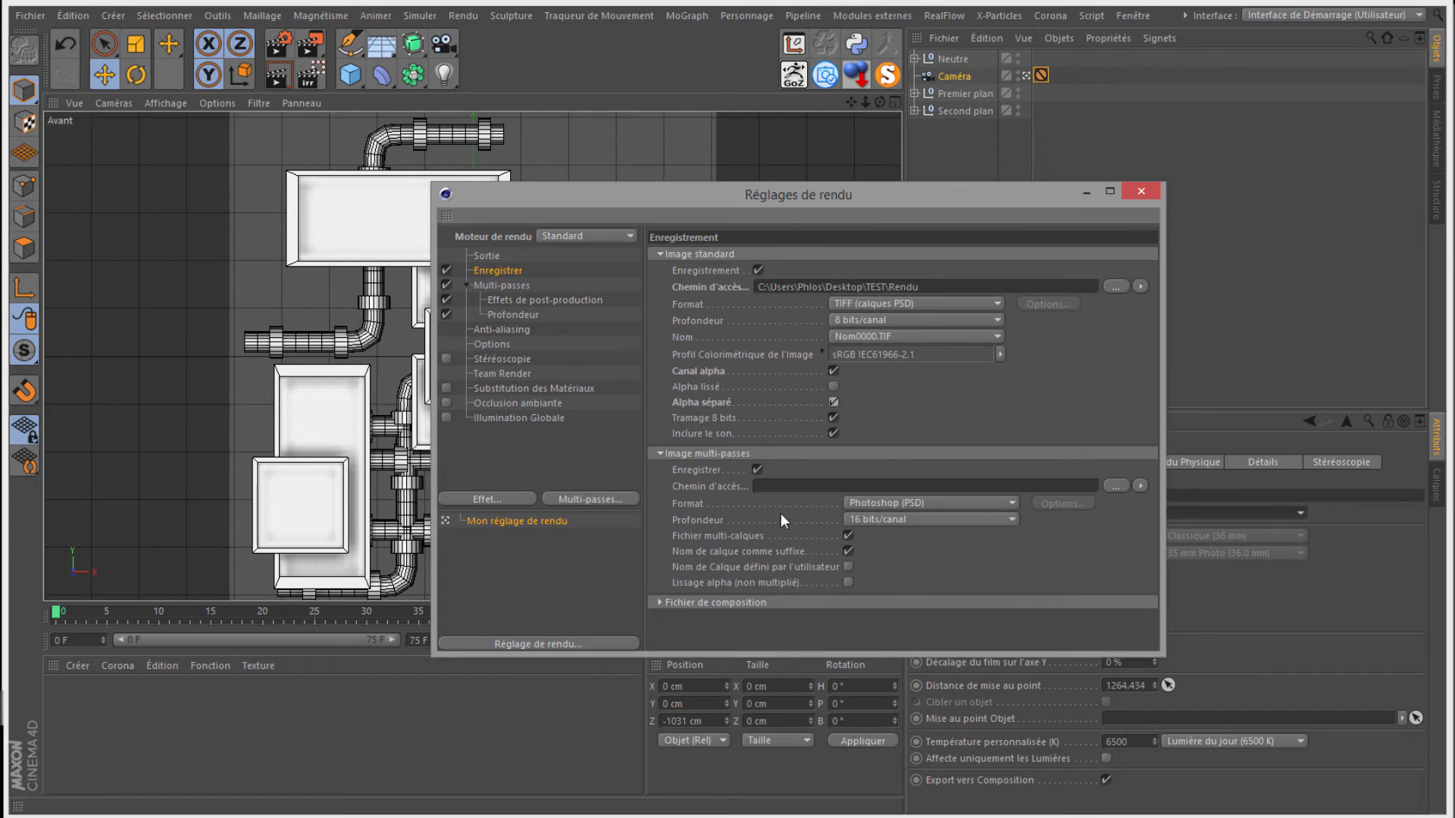
# Step: Set the multi-pass image to save as Multi_ in the TEST folder and close the render settings
pyautogui.click(1112, 486)
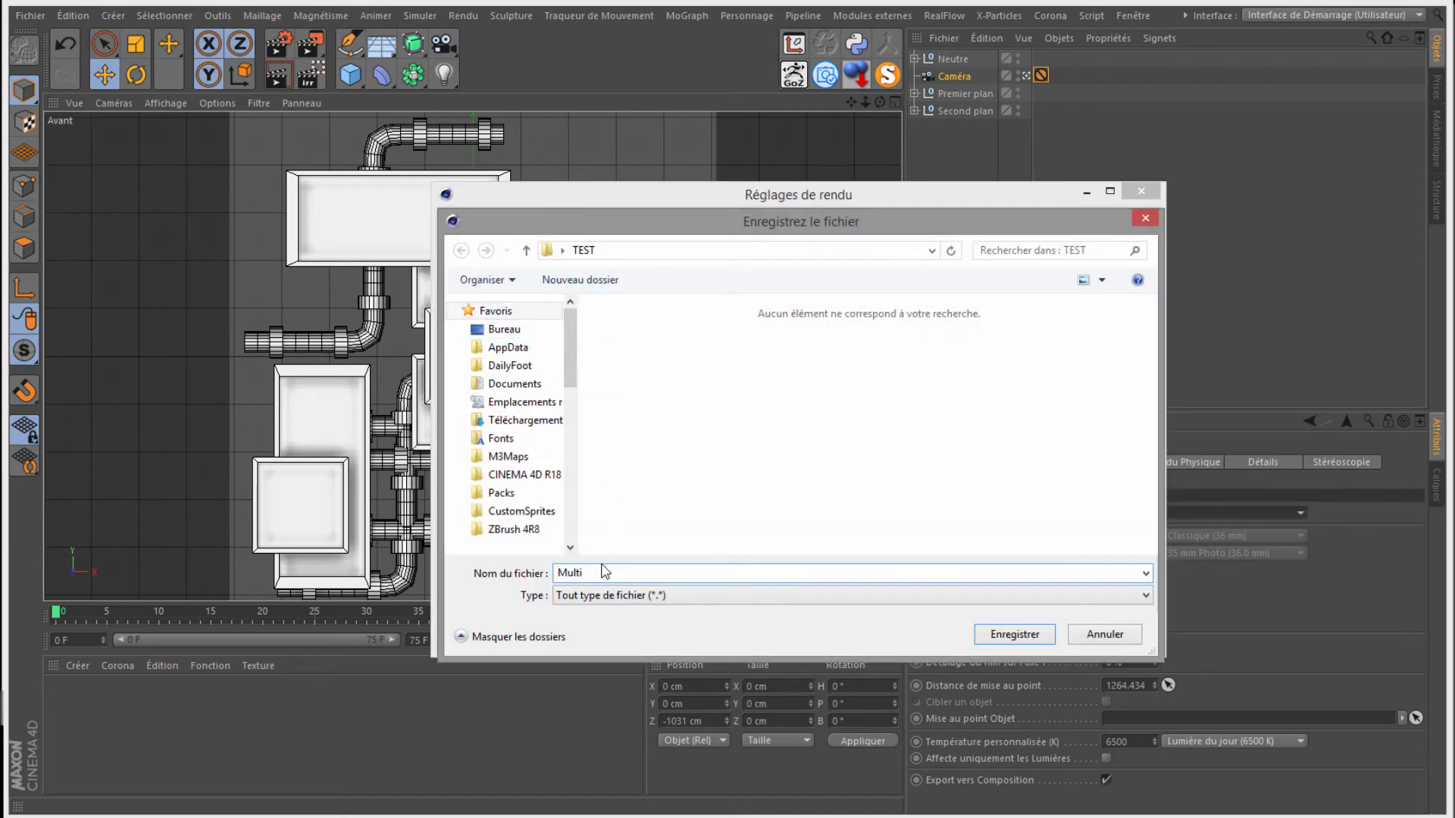
pyautogui.write('_')
pyautogui.click(1008, 636)
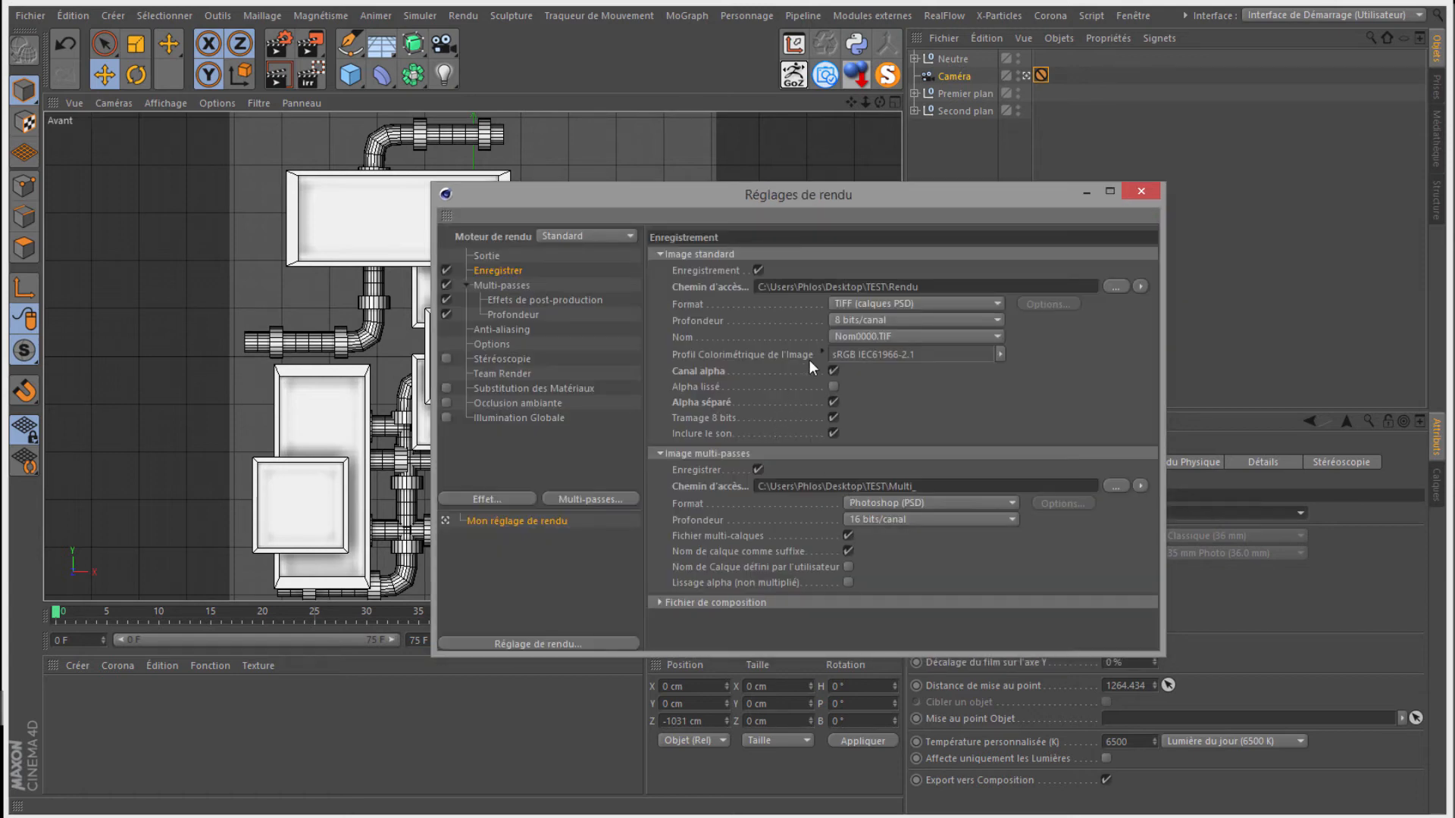
pyautogui.click(1152, 192)
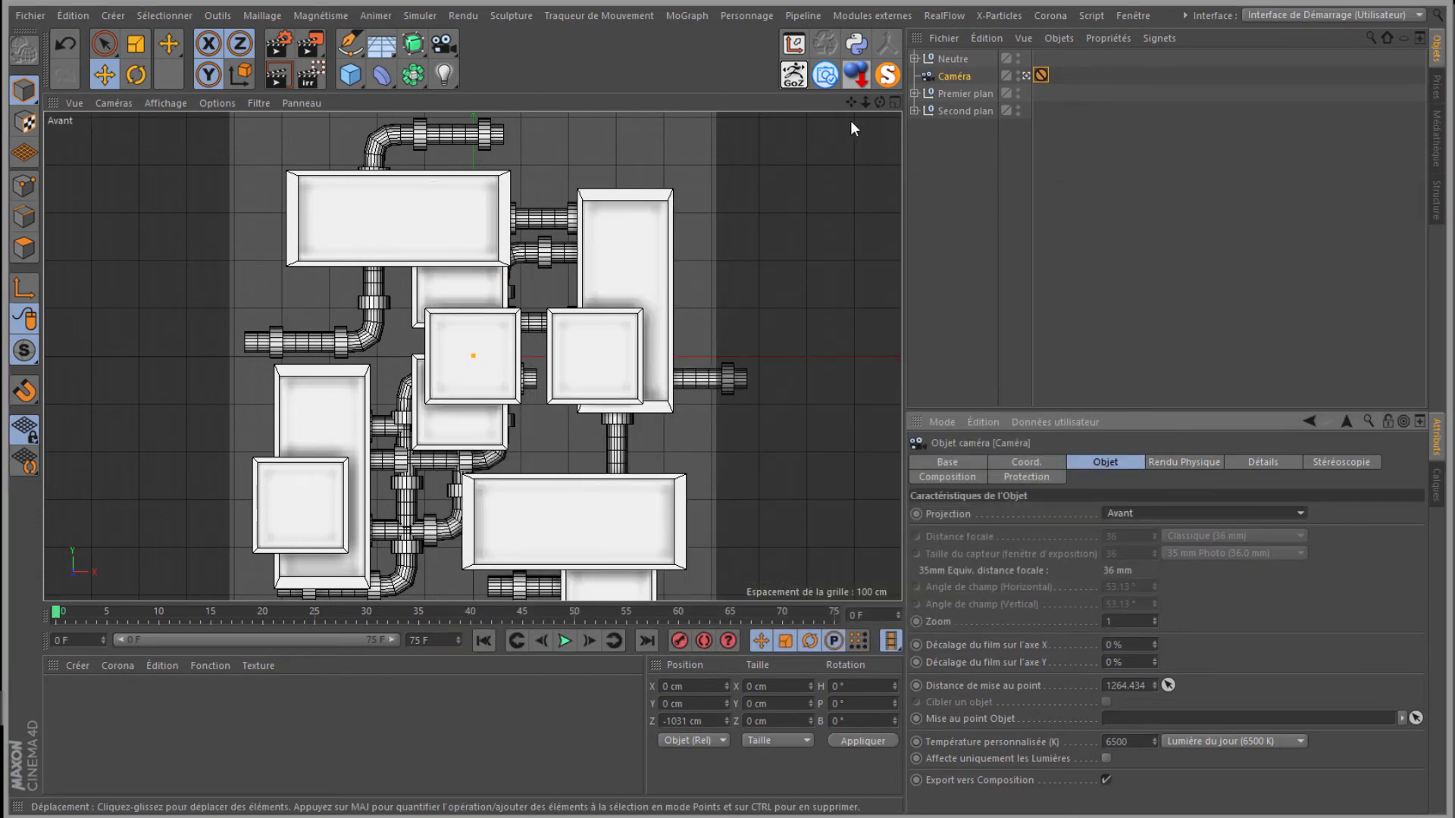
# Step: Render the Caméra's view to the picture viewer and show the whole image with its layer list
pyautogui.click(956, 75)
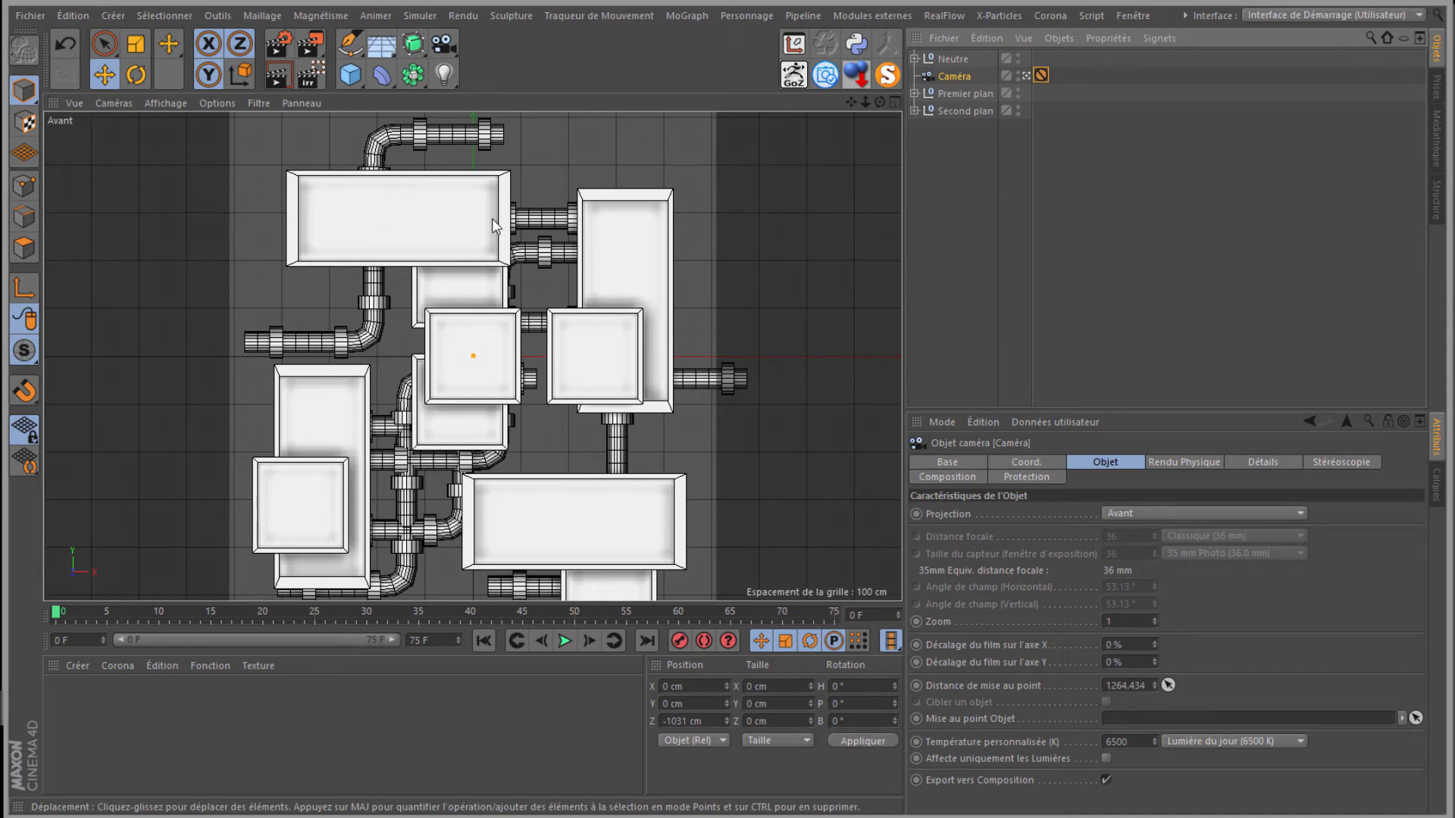
pyautogui.click(310, 46)
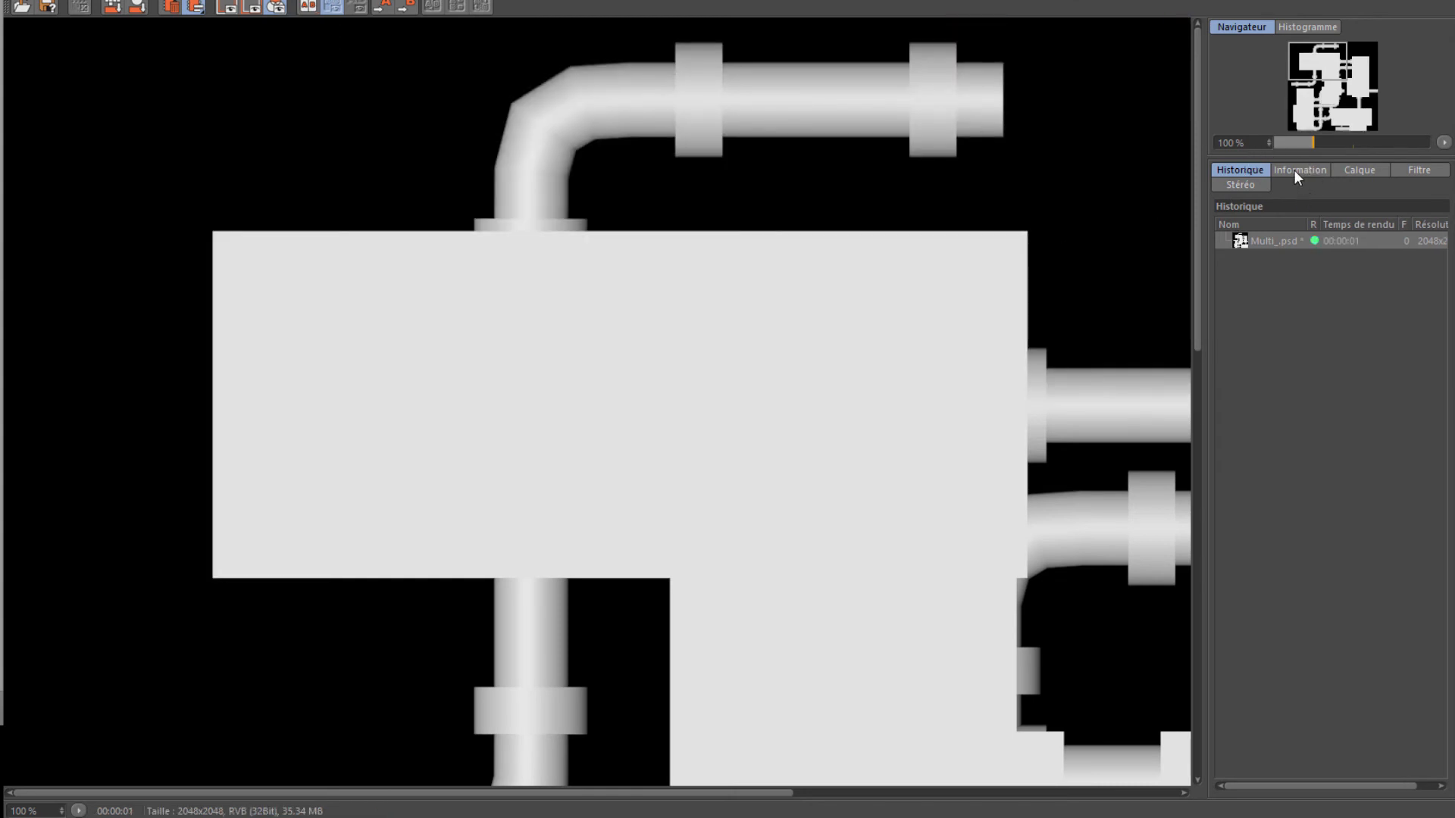
pyautogui.click(1360, 171)
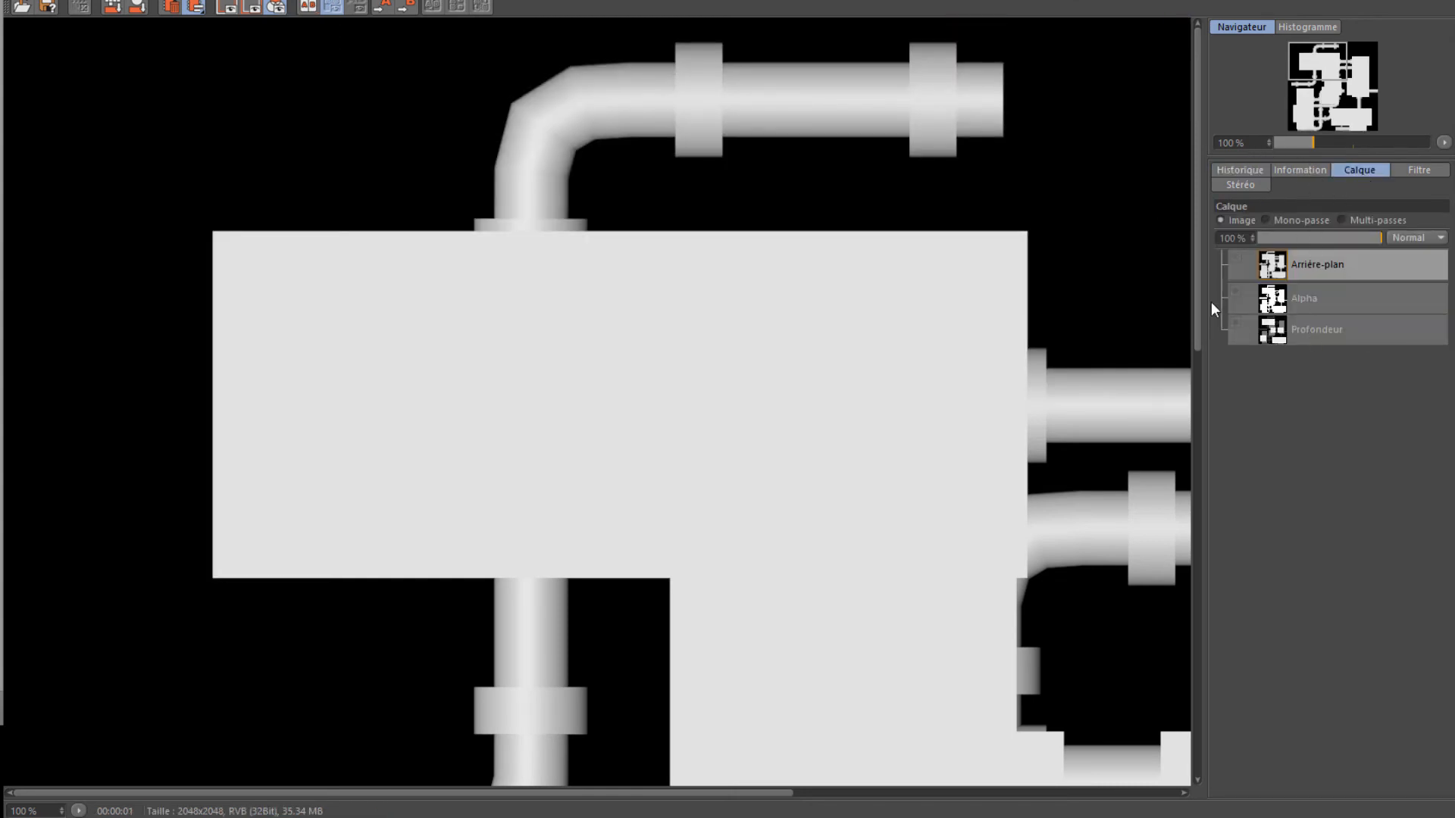
pyautogui.scroll(-5, 796, 273)
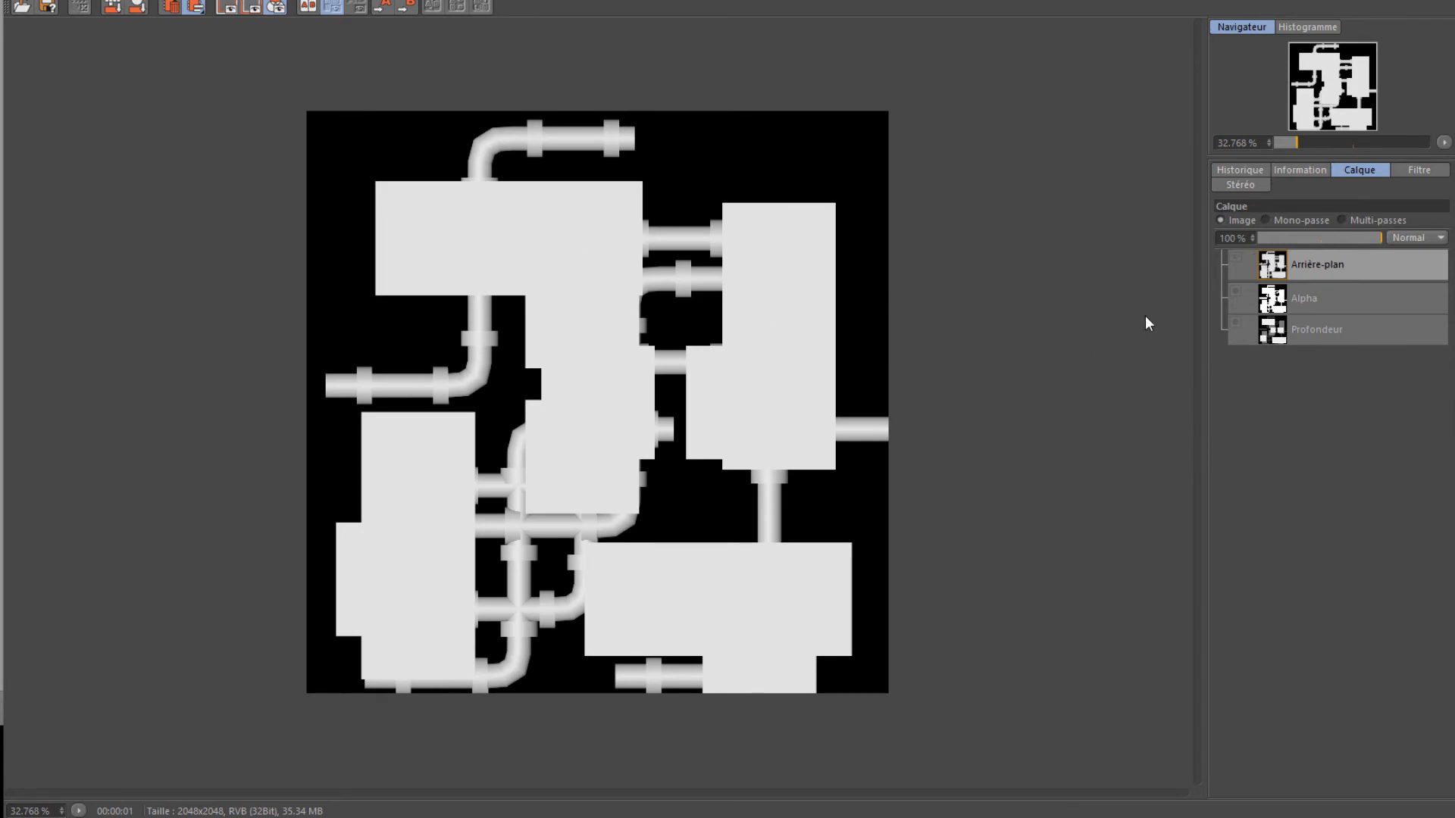
# Step: Display the Profondeur layer in single-pass mode and examine the depth greys of the frames and pipes
pyautogui.click(1324, 336)
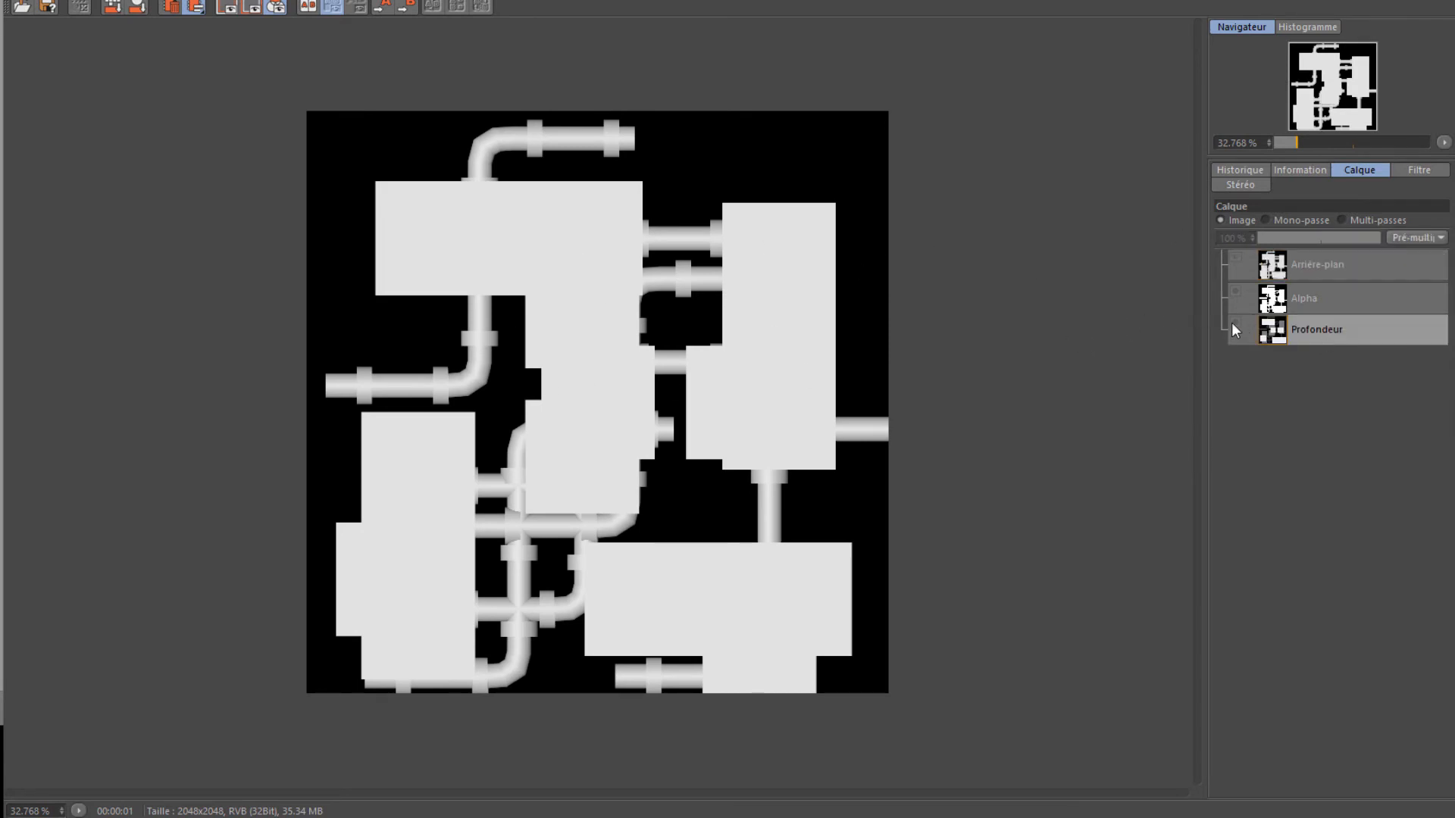
pyautogui.click(1293, 219)
pyautogui.scroll(2, 579, 412)
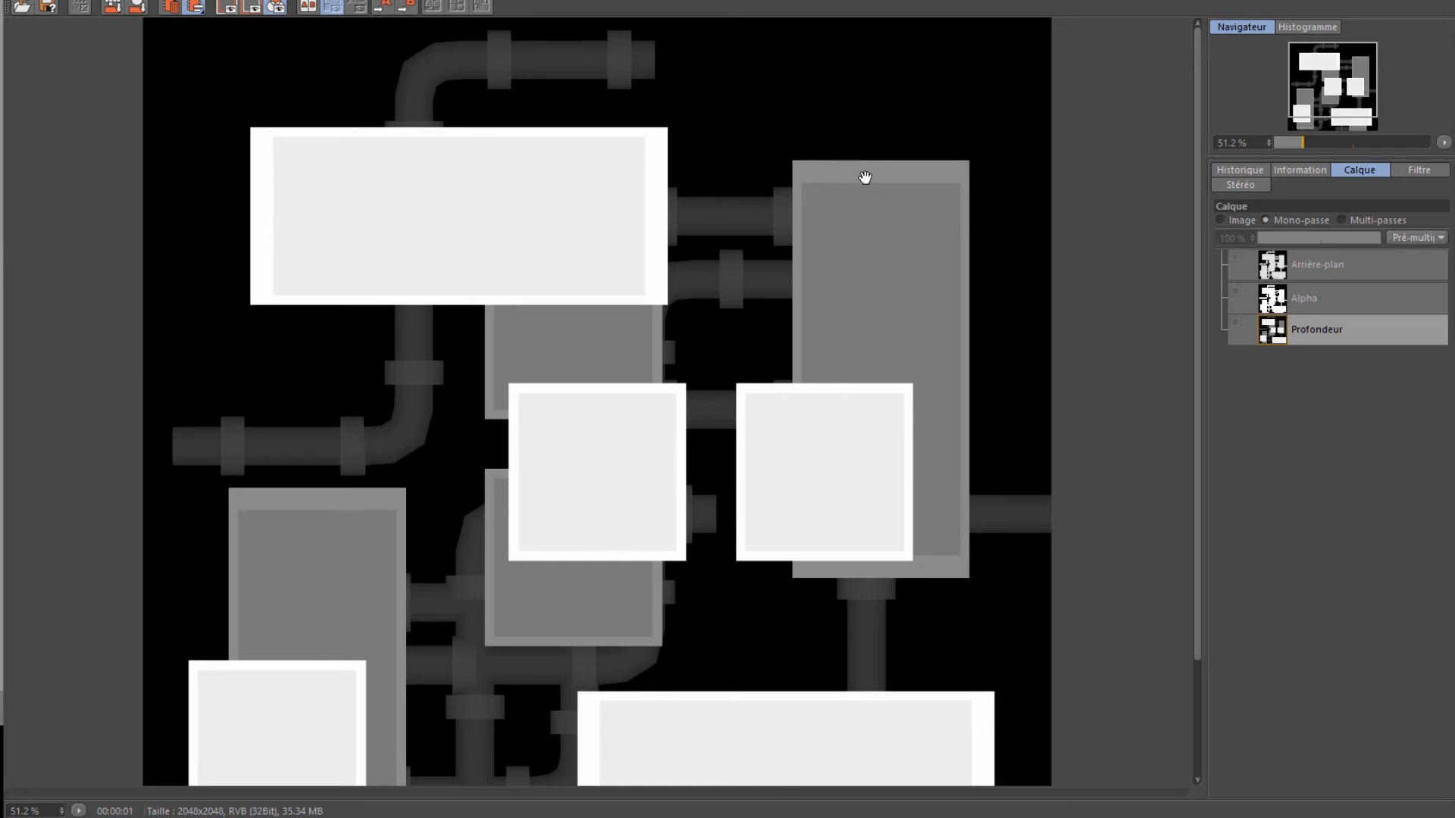
pyautogui.scroll(-3, 762, 365)
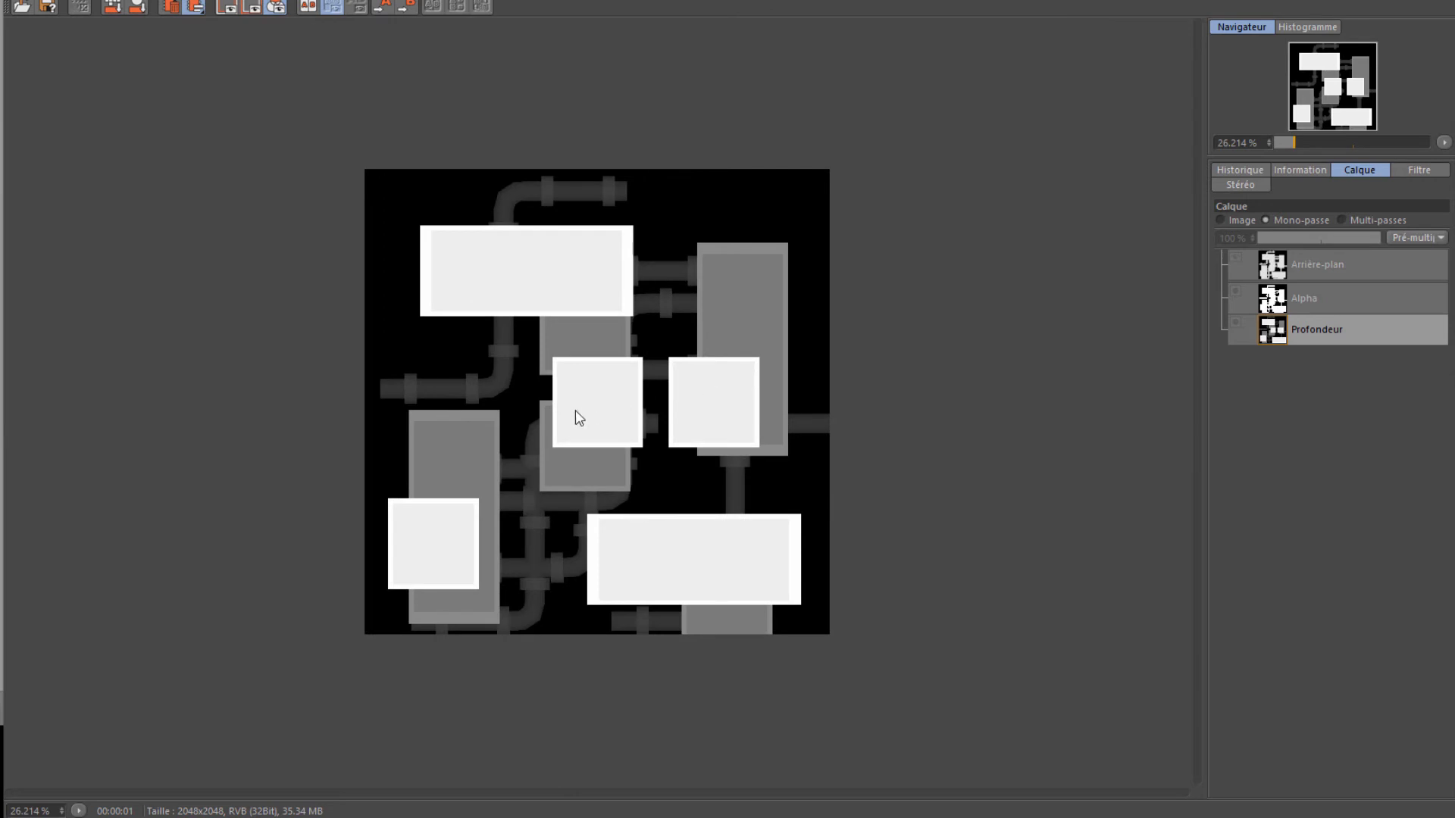
# Step: Create a new project and add a cylinder primitive to it
pyautogui.scroll(1, 488, 406)
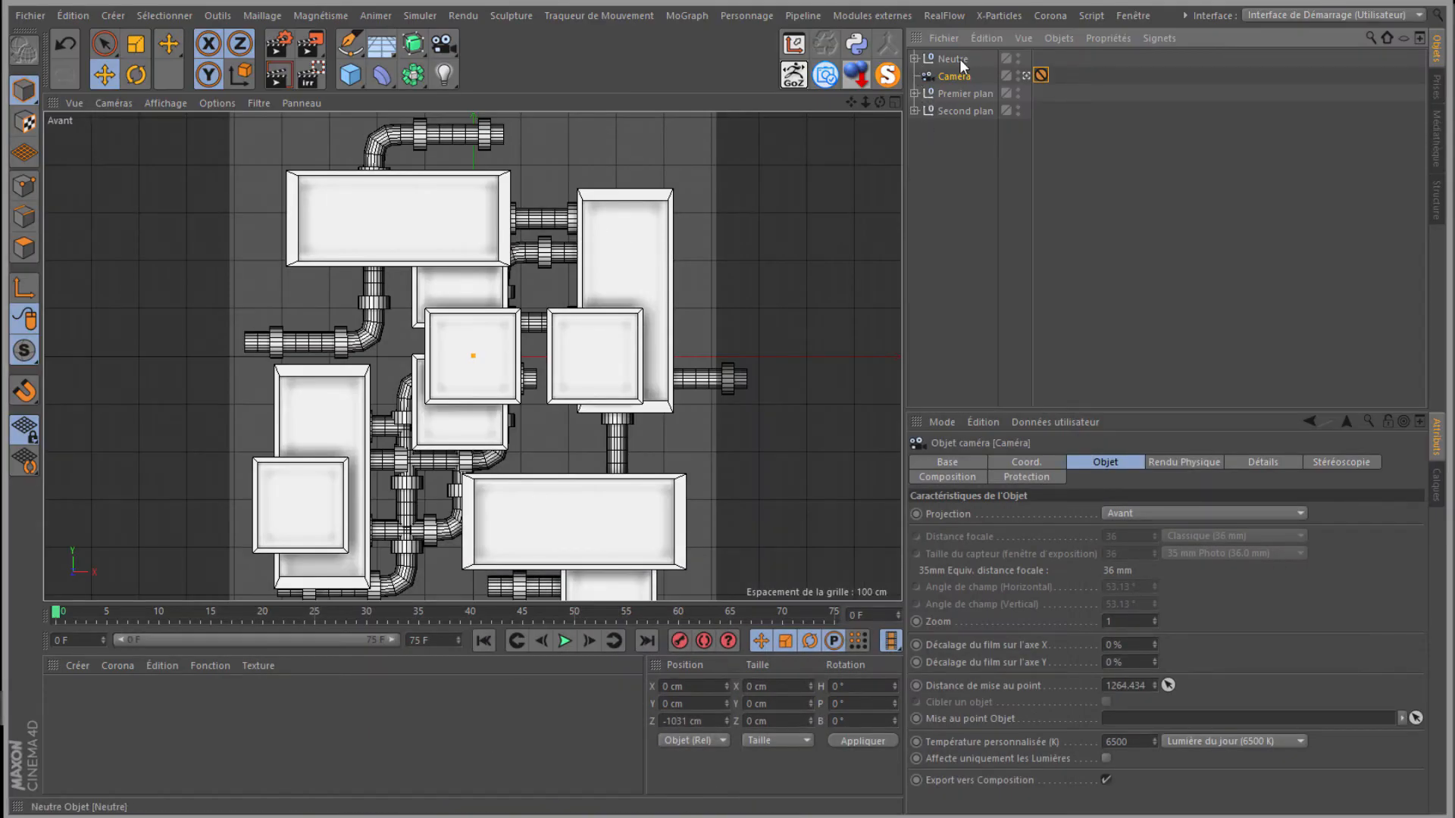
pyautogui.click(29, 15)
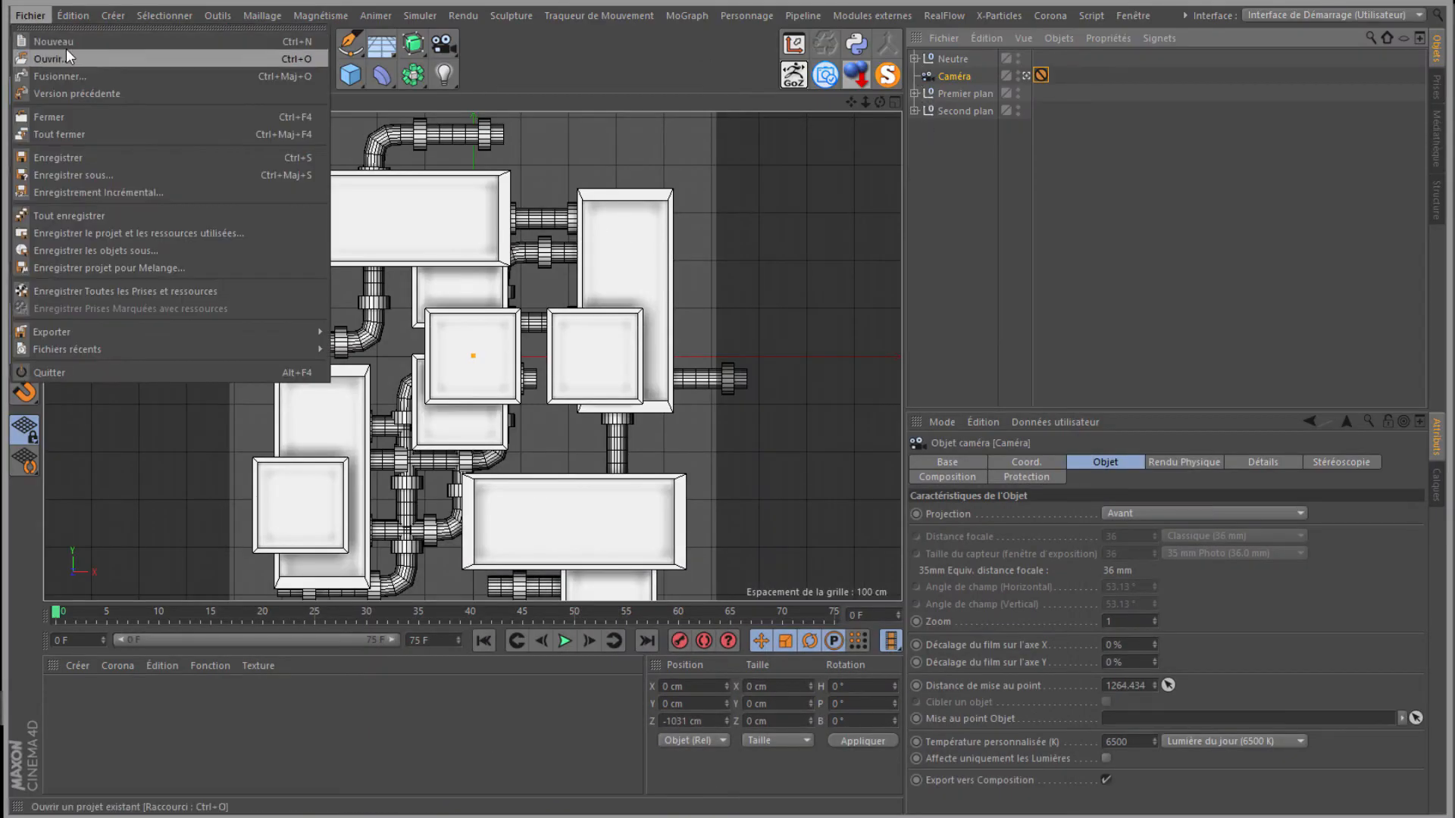
pyautogui.click(70, 40)
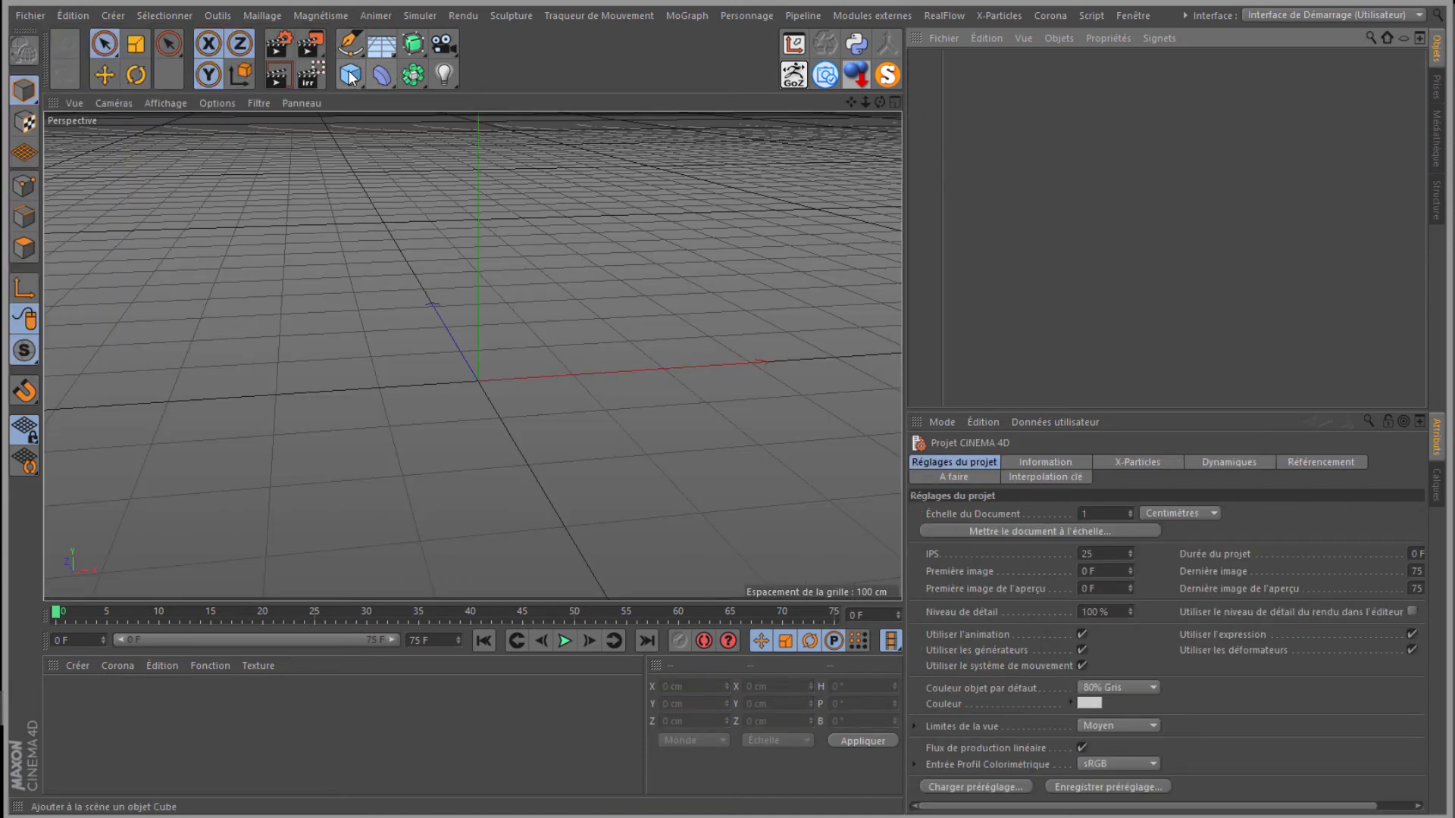
pyautogui.moveTo(350, 74); pyautogui.dragTo(797, 101)
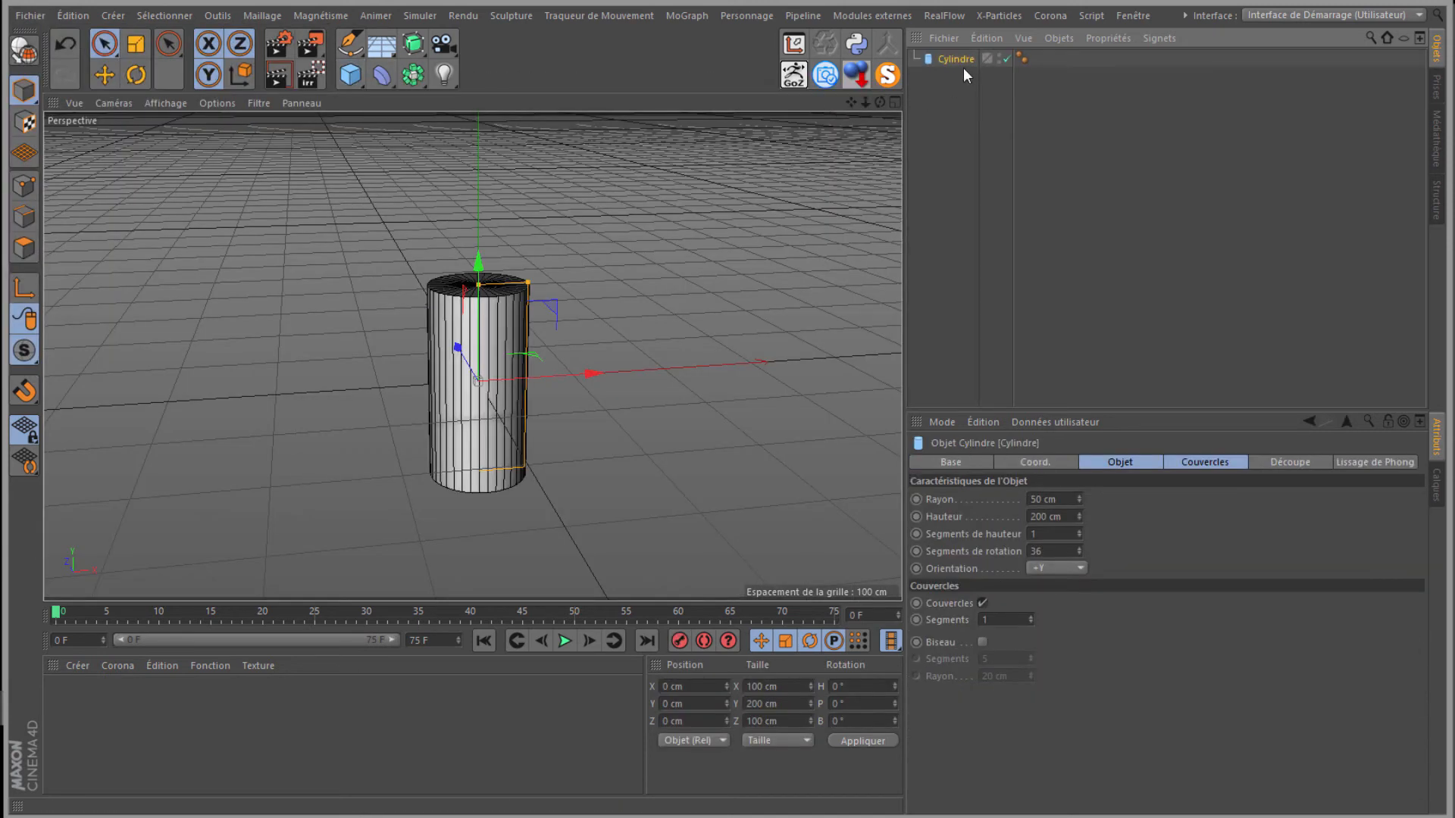
# Step: Give the cylinder 1000 height segments and 1000 rotation segments, and turn off its caps
pyautogui.doubleClick(1043, 532)
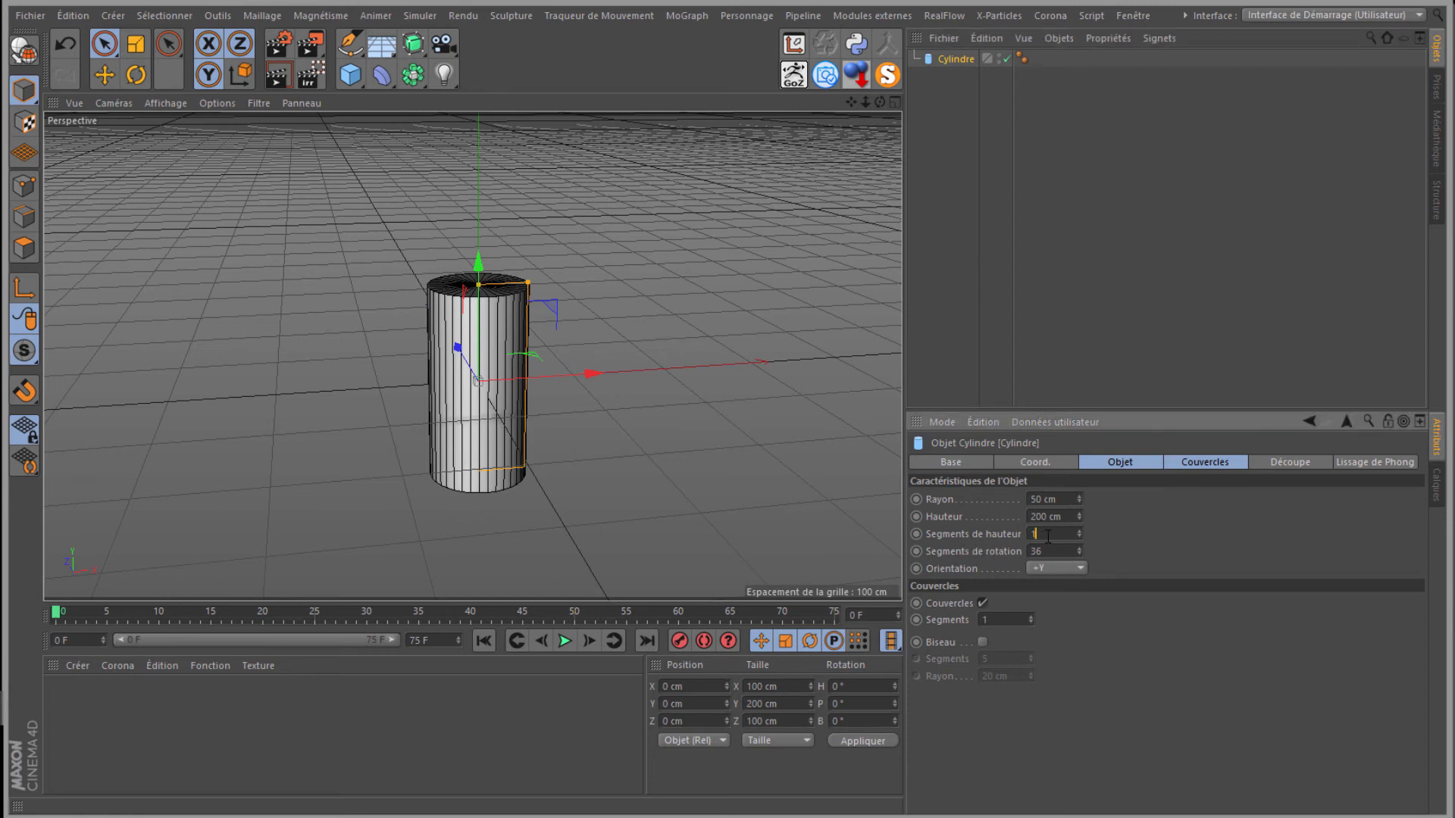
pyautogui.write('00')
pyautogui.doubleClick(1052, 551)
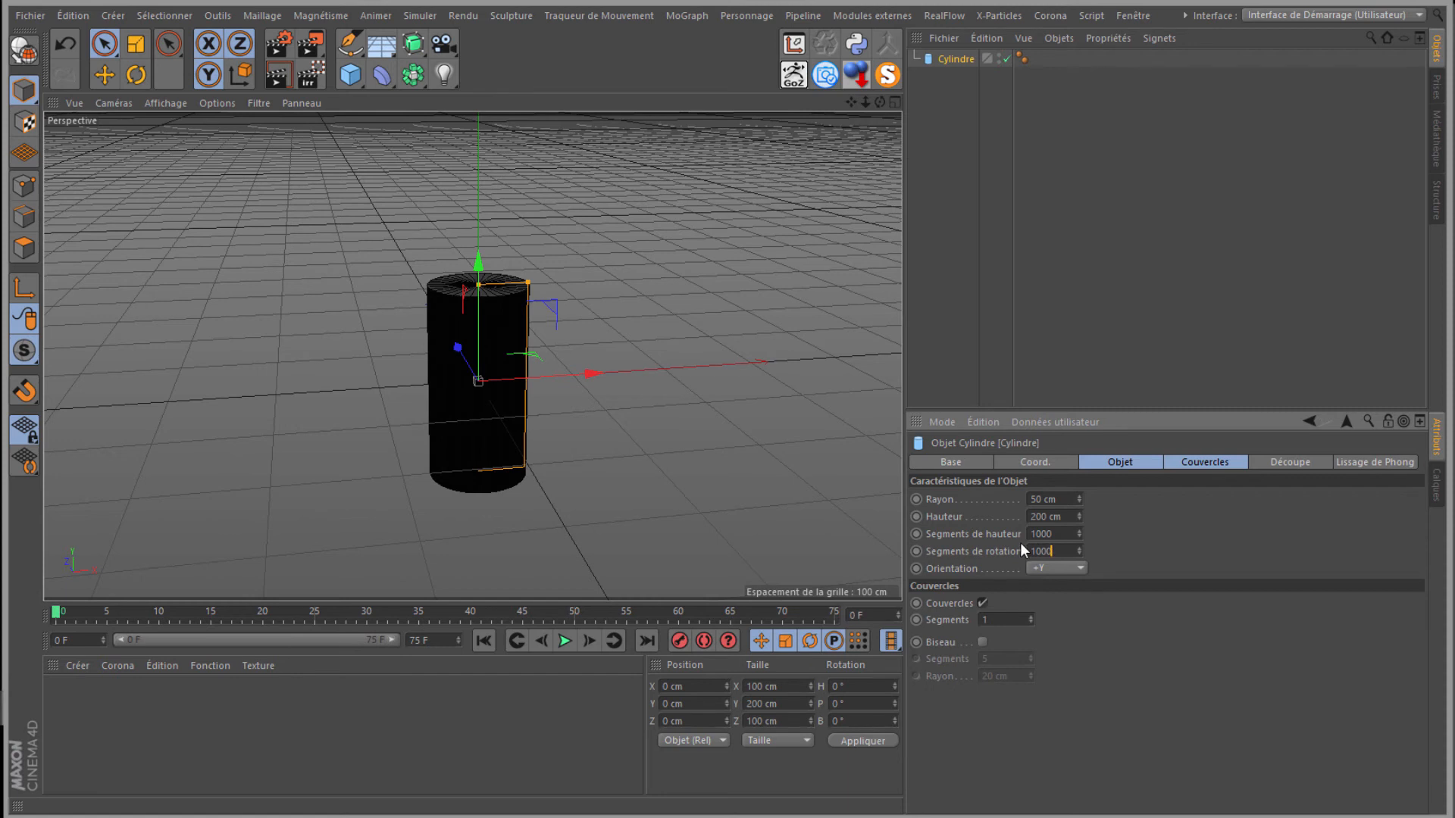
pyautogui.click(1194, 459)
pyautogui.click(983, 498)
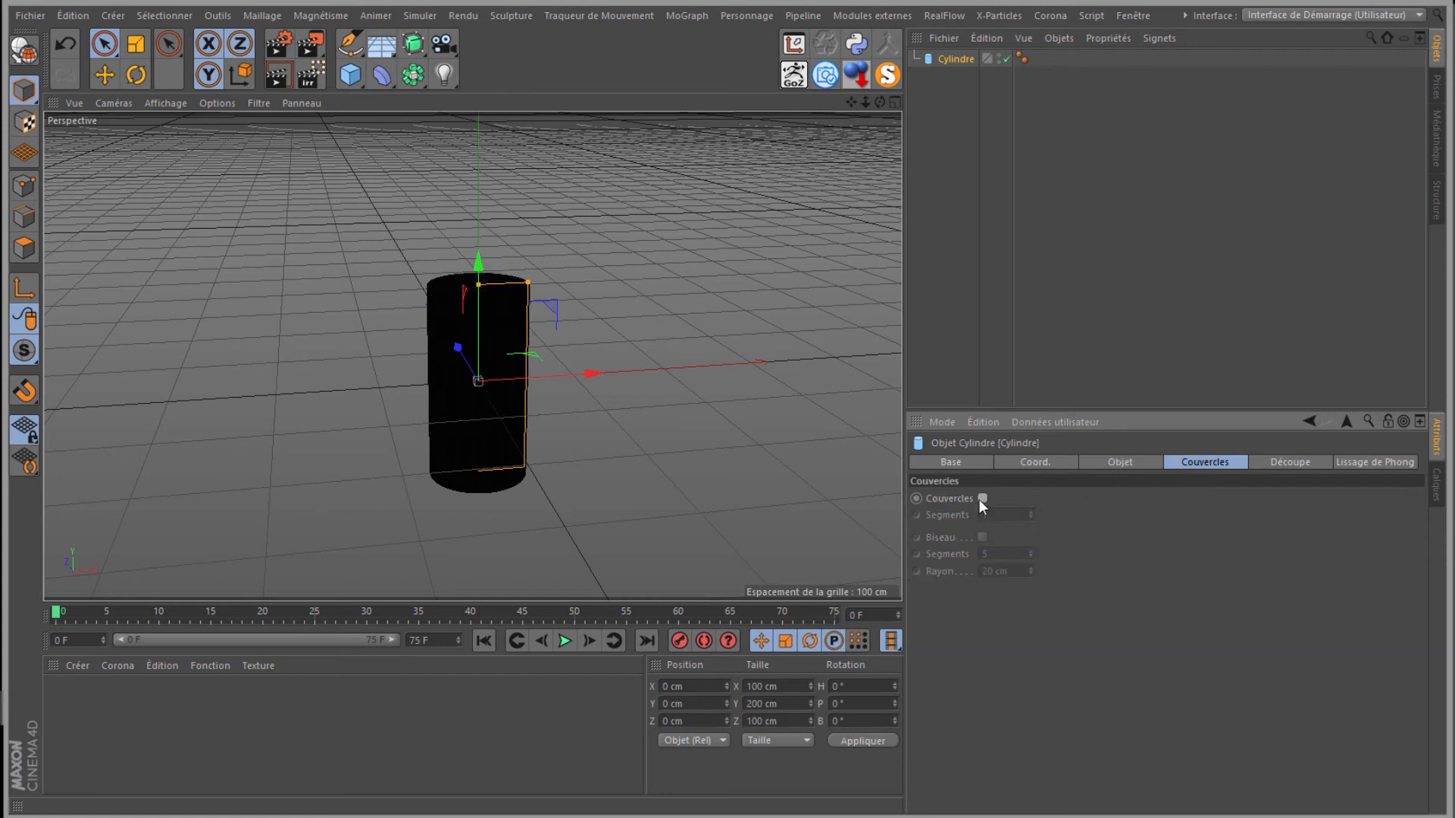
# Step: Raise the cylinder so that its base rests on the floor plane, at Y position 100 cm
pyautogui.click(857, 76)
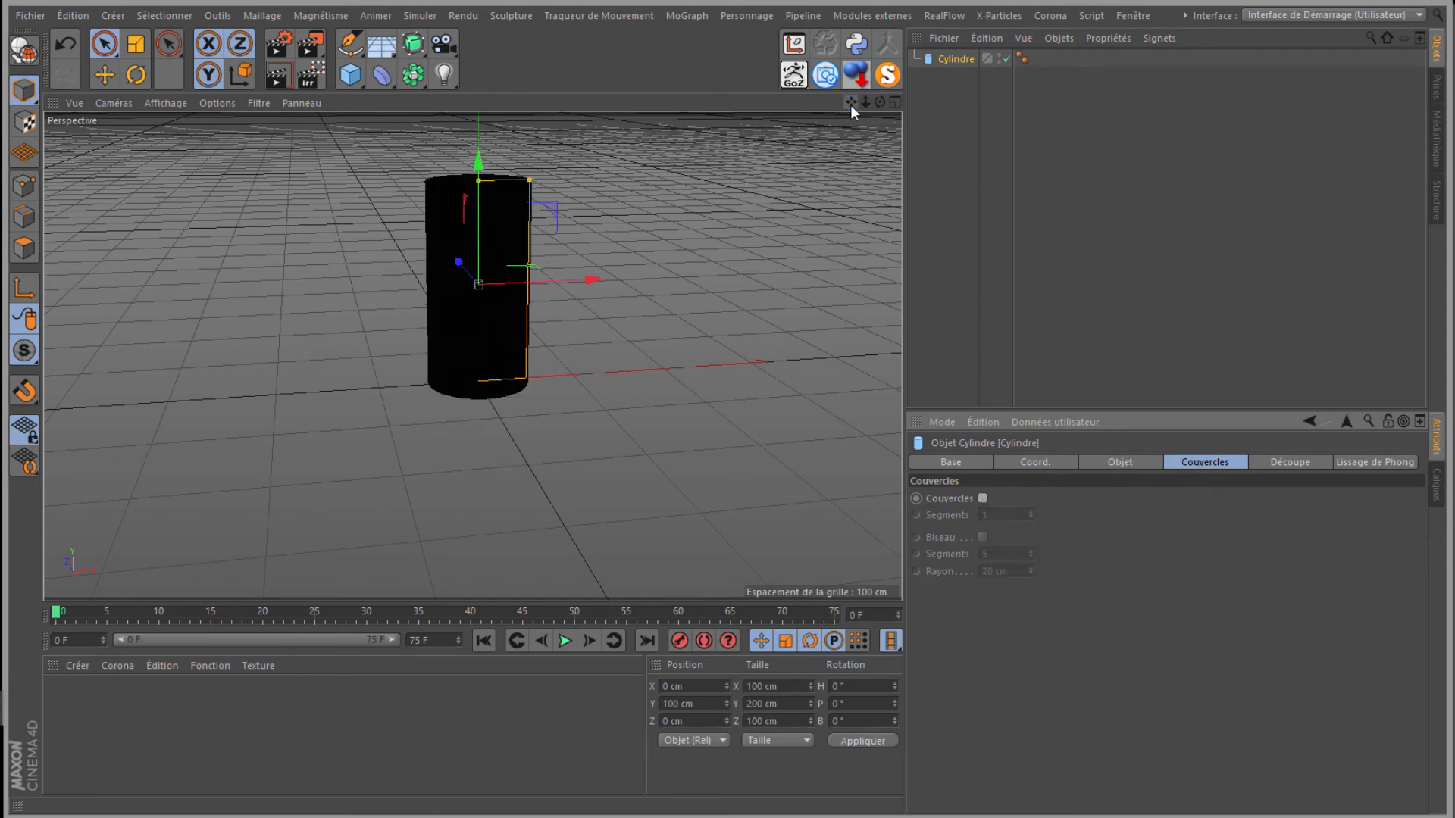
pyautogui.moveTo(849, 103); pyautogui.dragTo(843, 113)
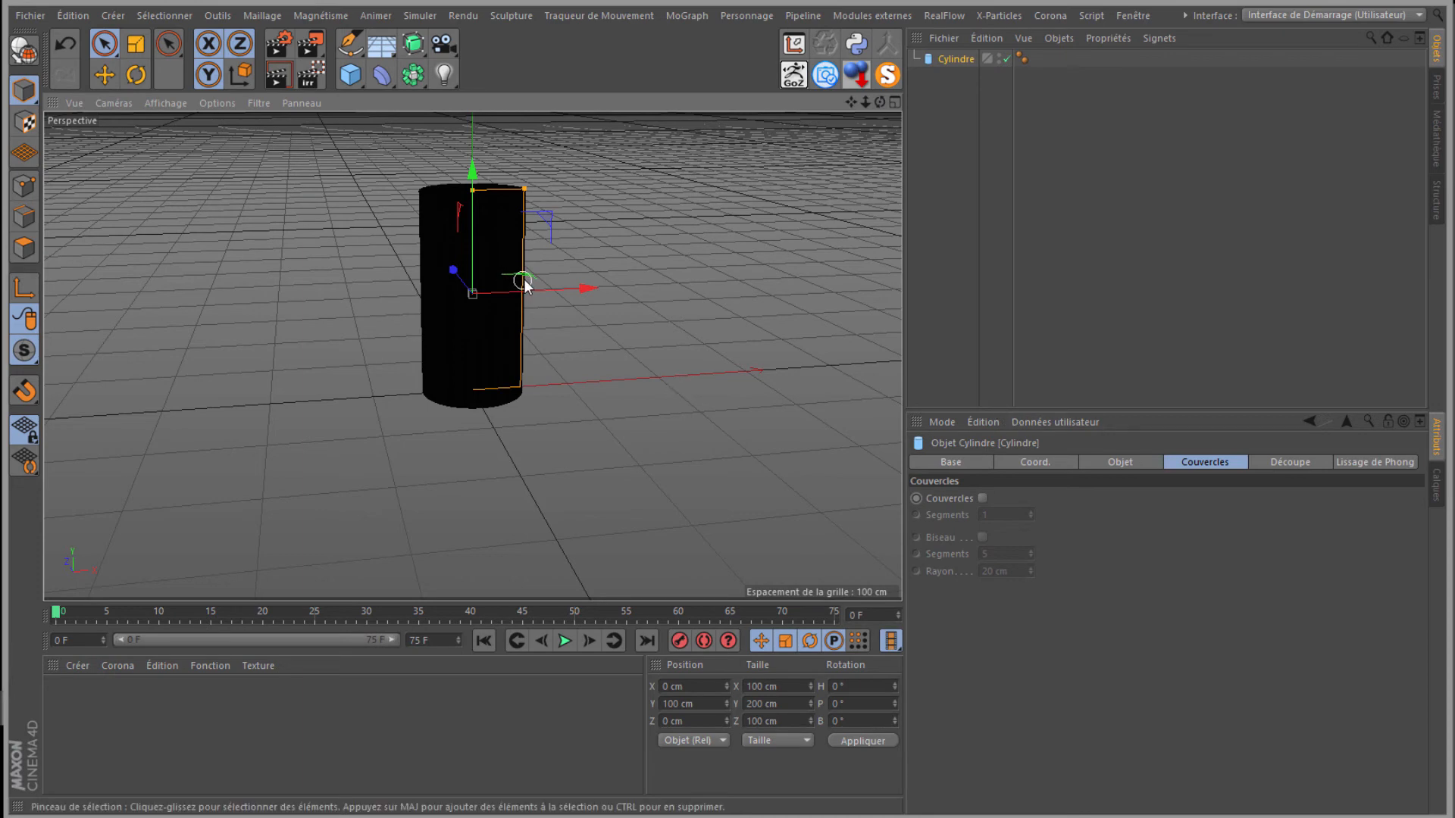
pyautogui.moveTo(880, 102); pyautogui.dragTo(730, 384)
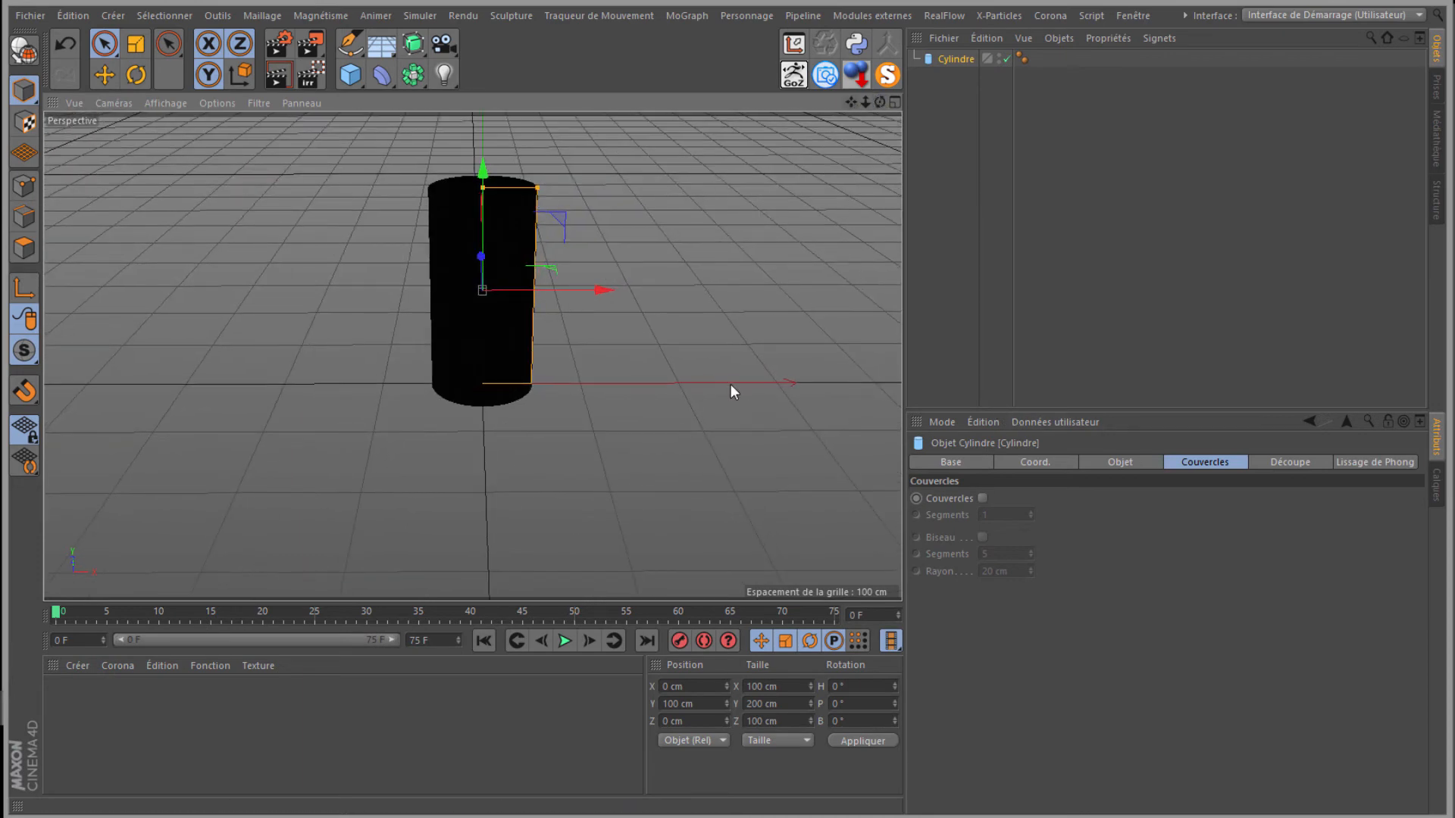
pyautogui.keyDown('alt'); pyautogui.moveTo(731, 384); pyautogui.dragTo(704, 397, button='middle'); pyautogui.keyUp('alt')
pyautogui.scroll(3, 510, 225)
pyautogui.scroll(2, 447, 238)
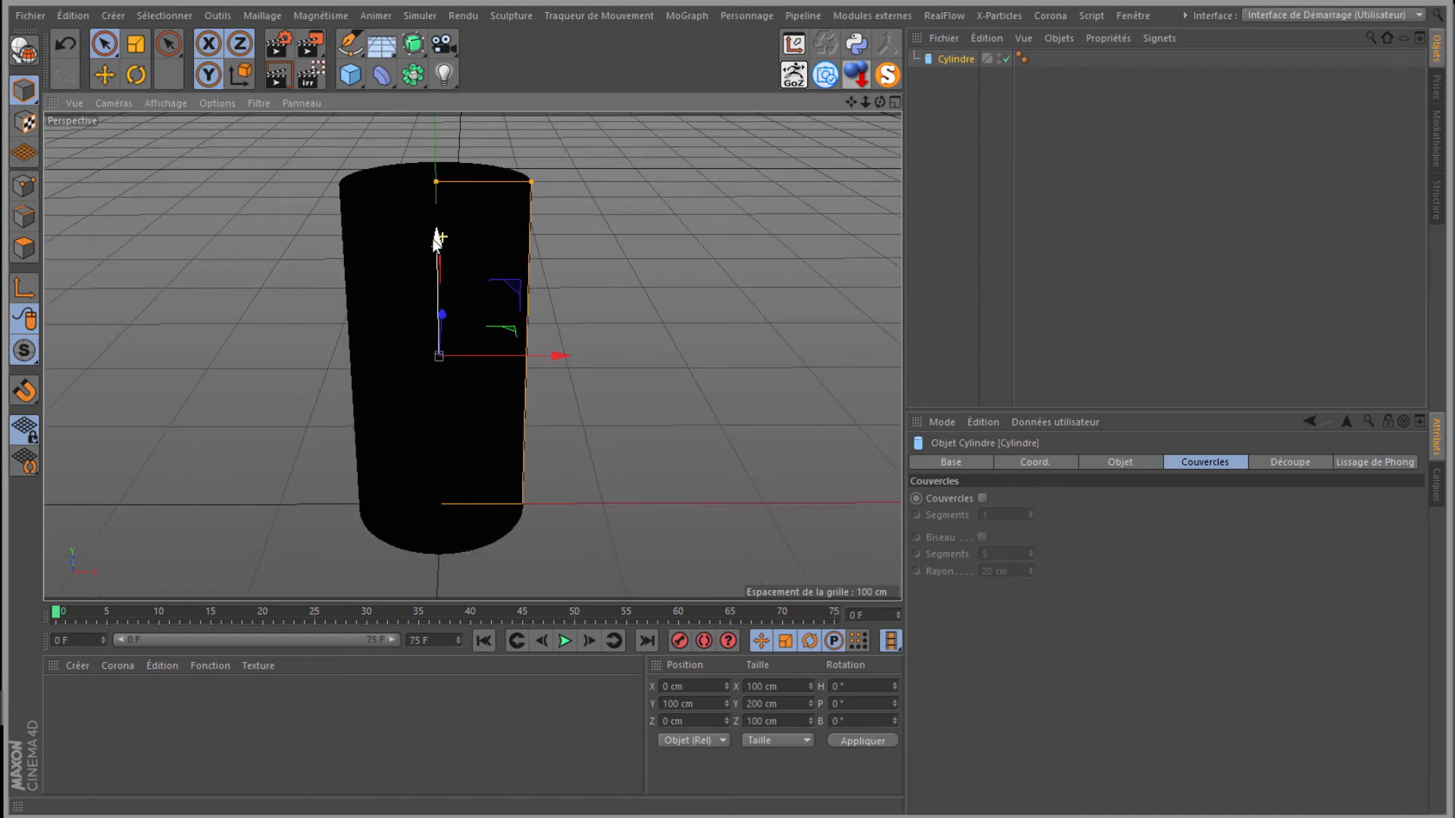
pyautogui.click(362, 80)
pyautogui.click(377, 74)
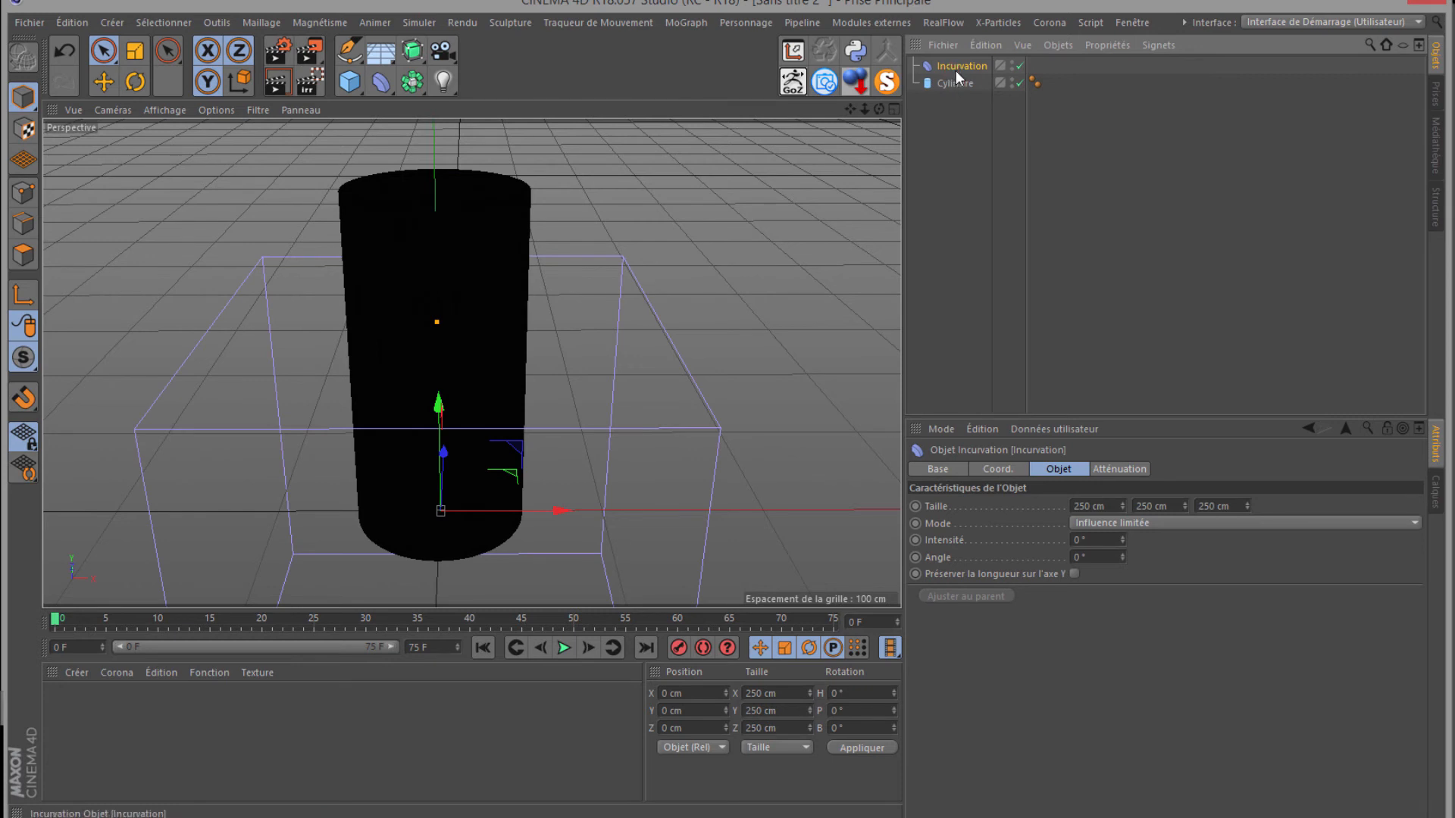
pyautogui.hotkey('ctrl', 'z')
# Step: Add a Déplaceur deformer and make it a child of the cylinder
pyautogui.click(381, 84)
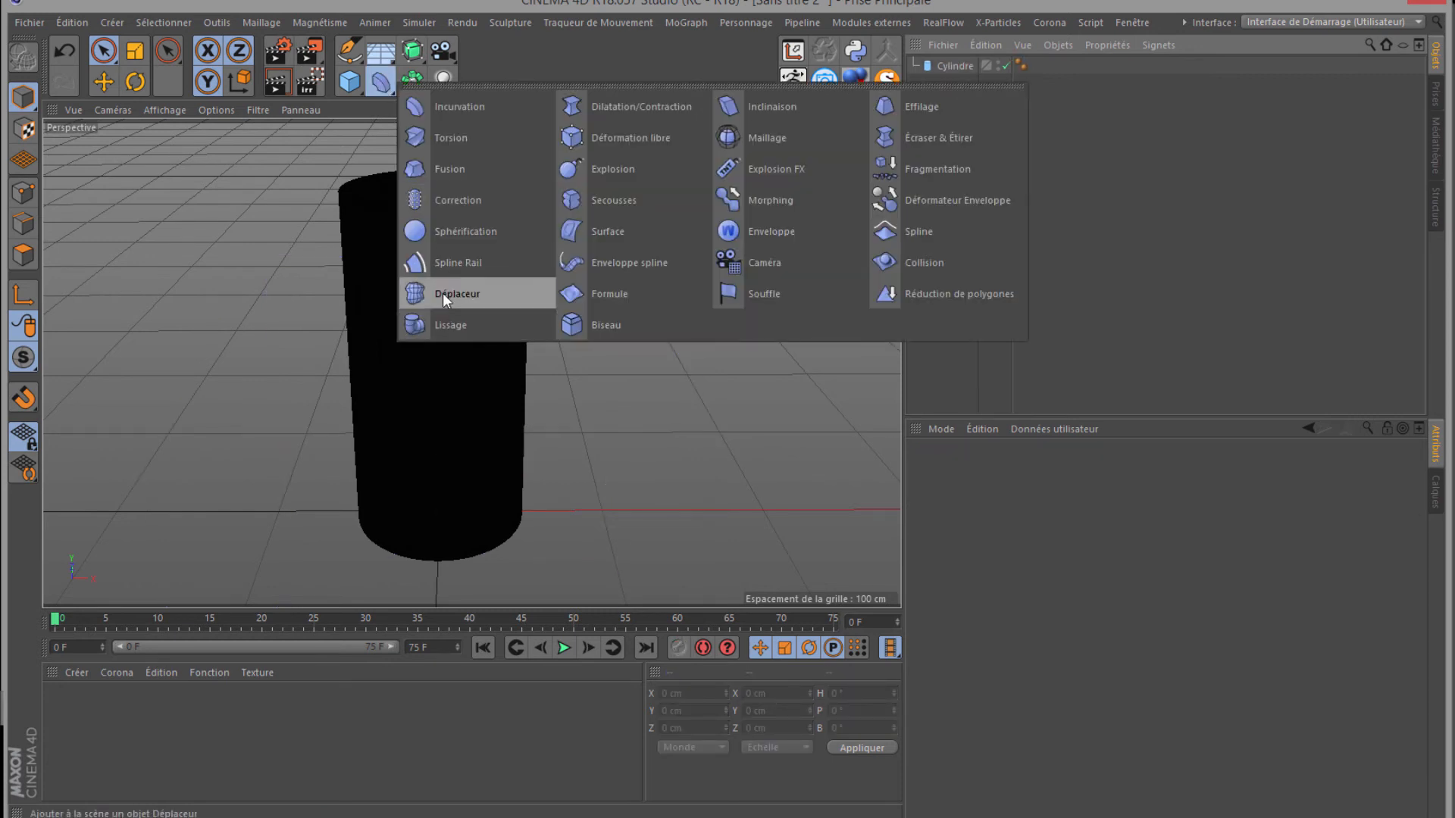
pyautogui.click(442, 293)
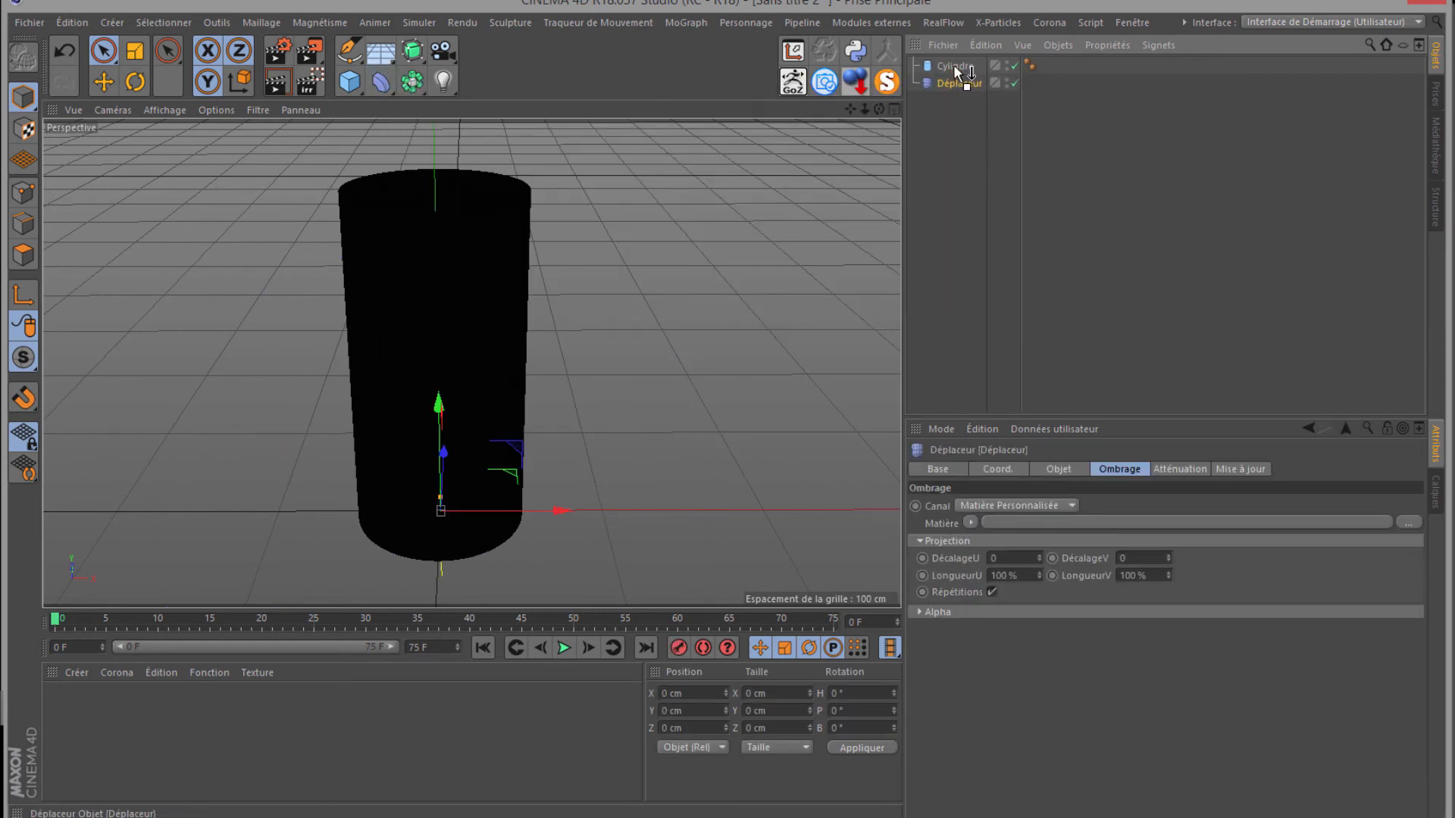
pyautogui.moveTo(955, 67); pyautogui.dragTo(955, 66)
pyautogui.click(955, 67)
pyautogui.click(967, 84)
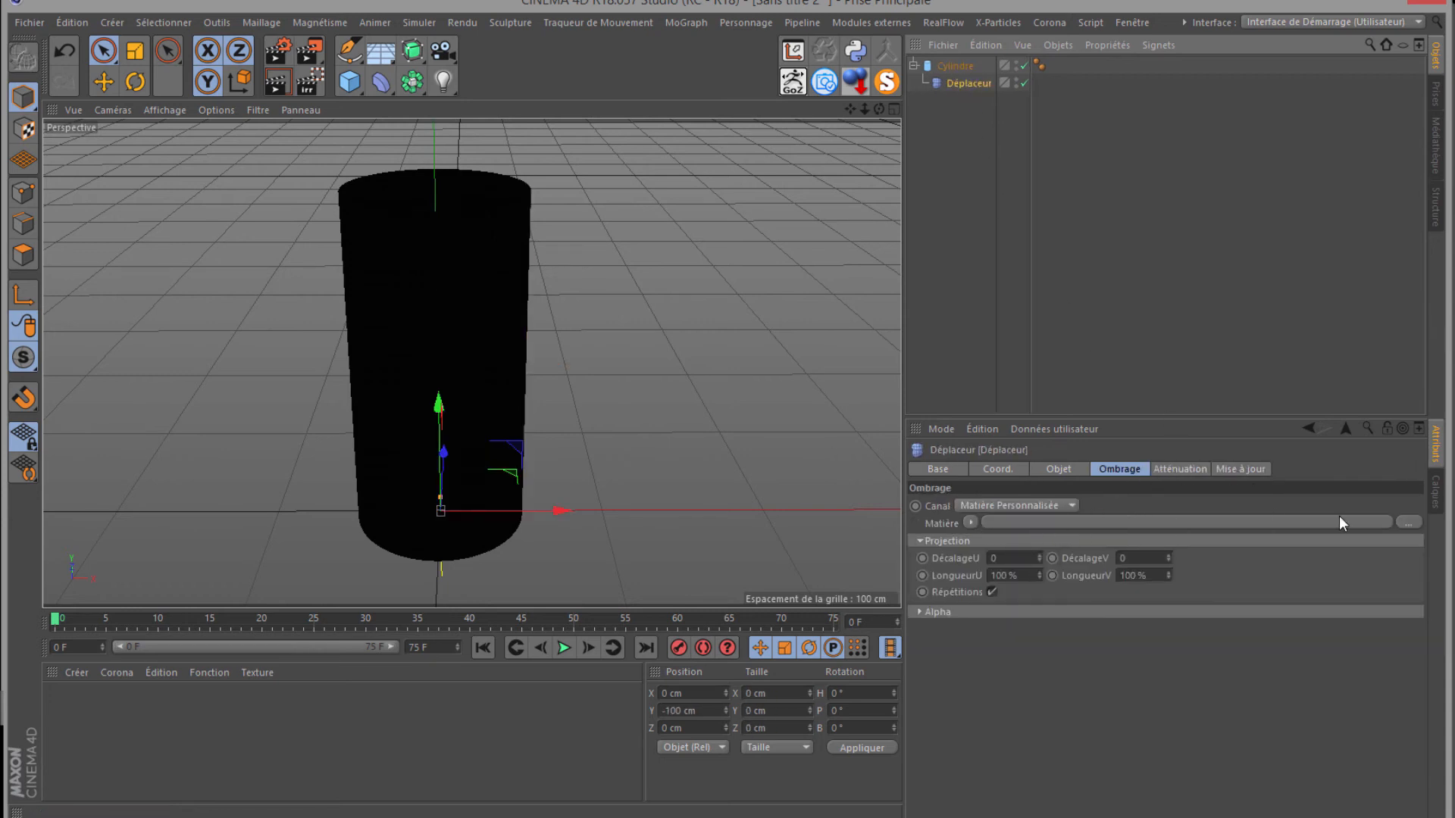
# Step: Load Multi_.psd from the TEST folder as the Déplaceur's shading image without copying it, and display the view in Gouraud shading without lines
pyautogui.click(1406, 522)
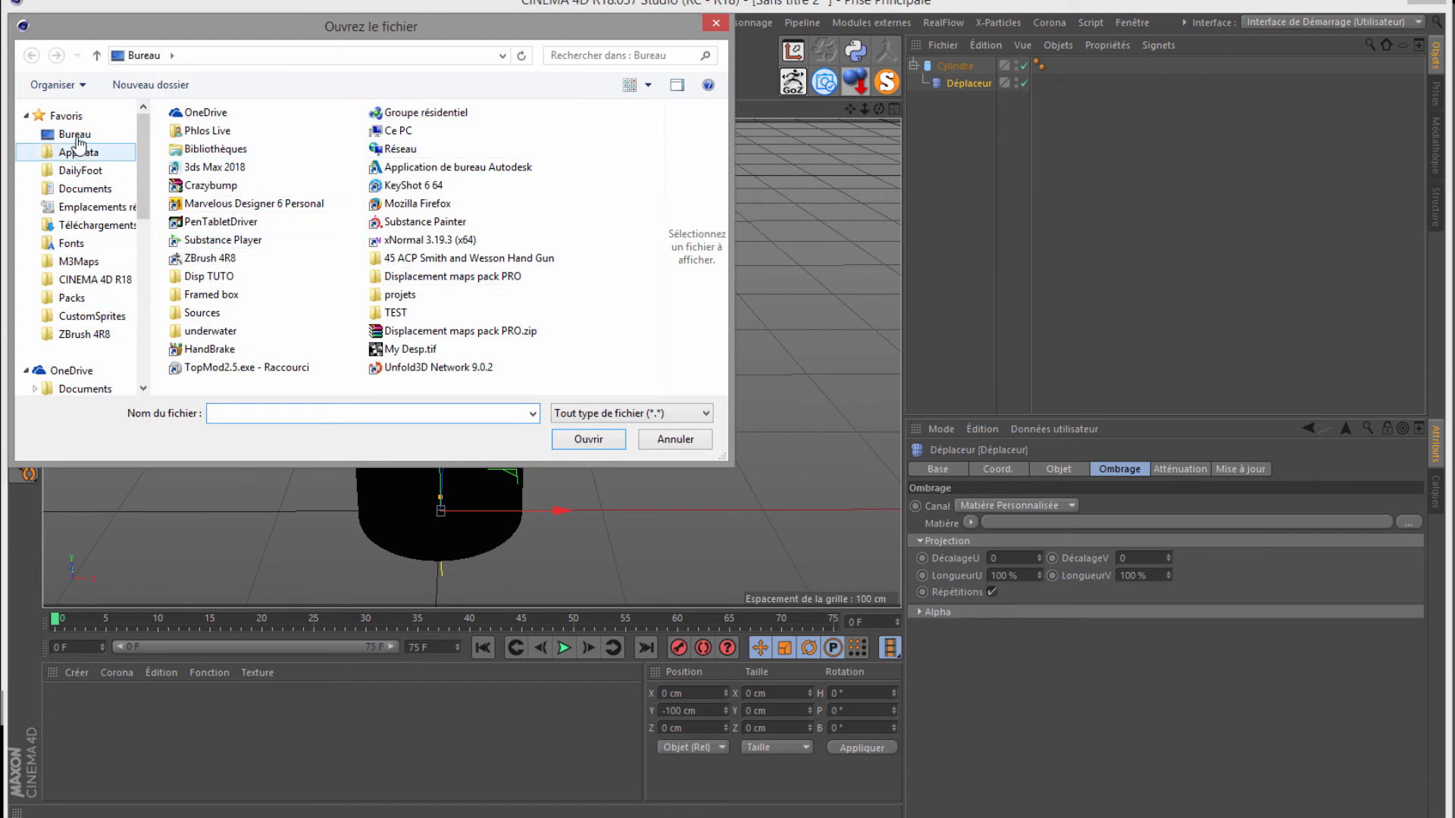
pyautogui.doubleClick(390, 311)
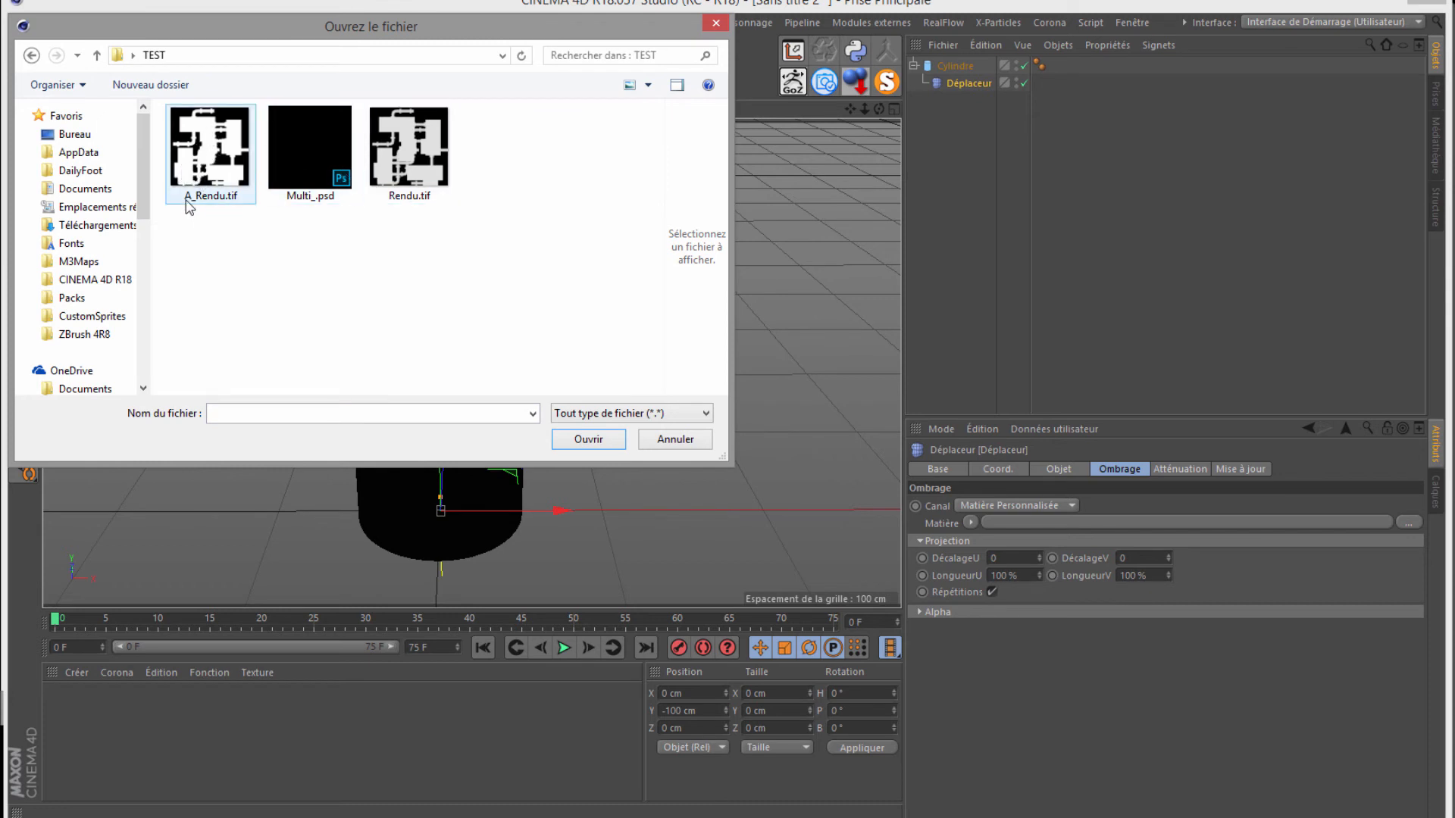
pyautogui.click(320, 182)
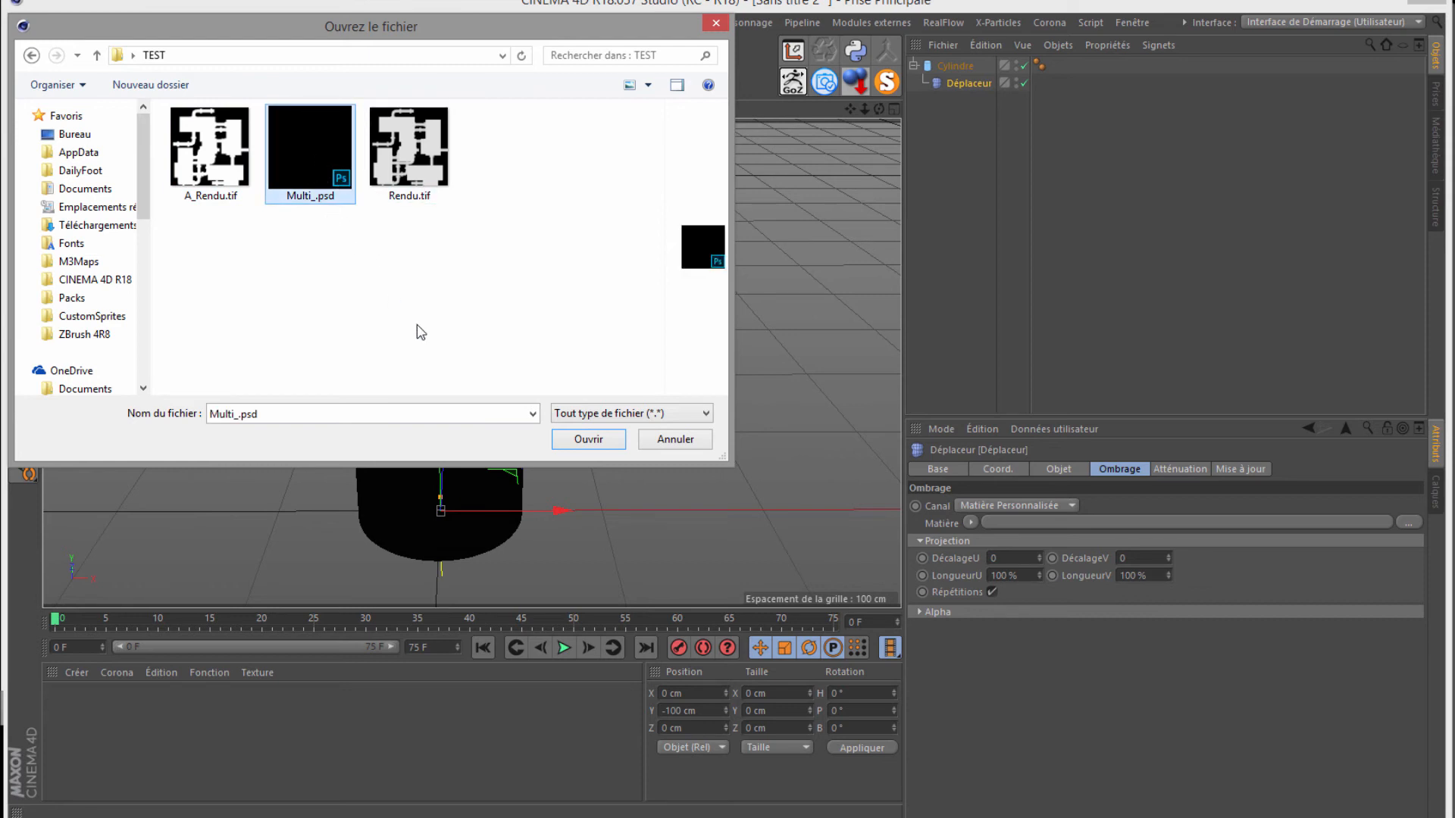
pyautogui.click(585, 445)
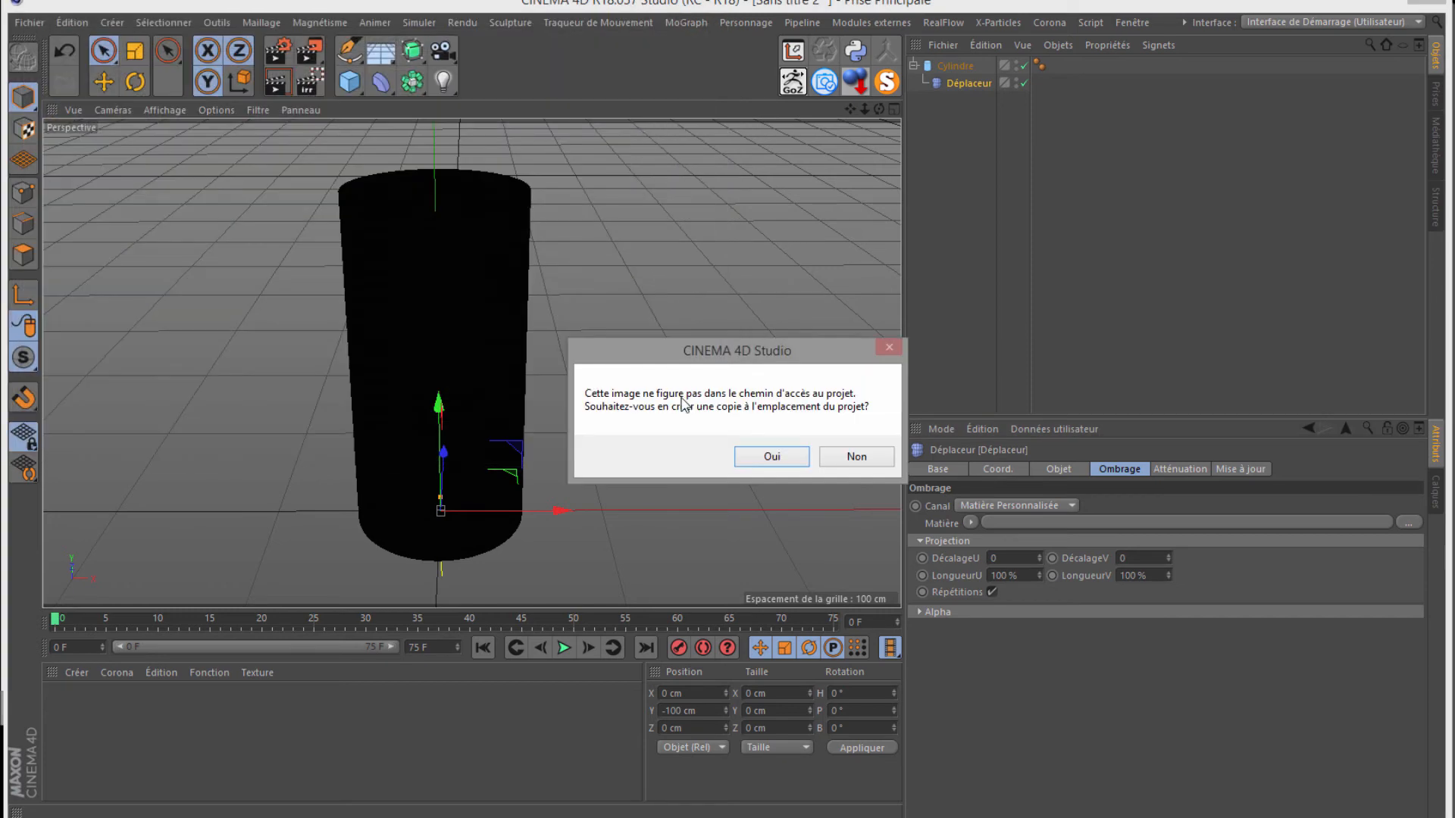
pyautogui.click(850, 455)
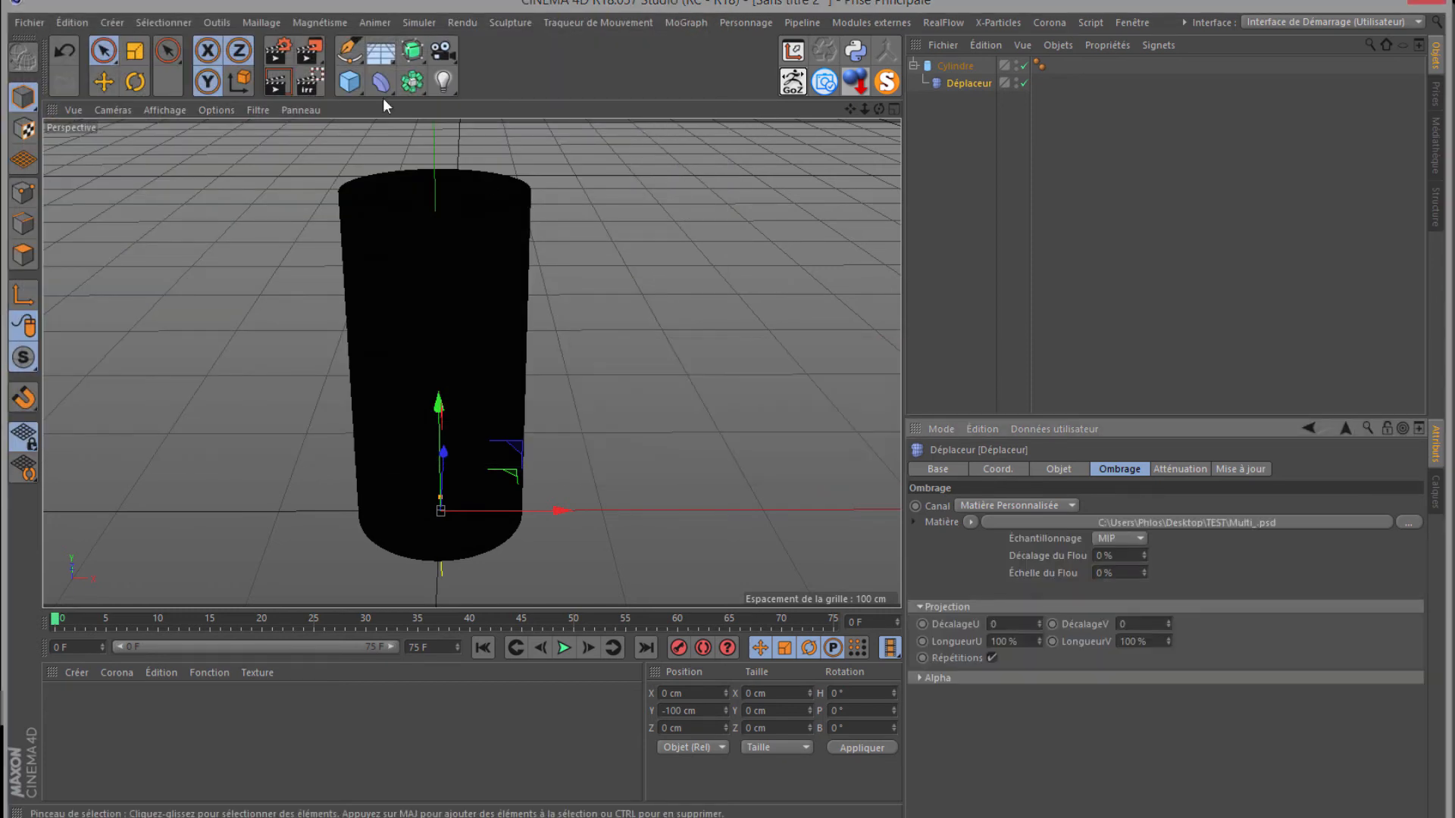
pyautogui.click(171, 114)
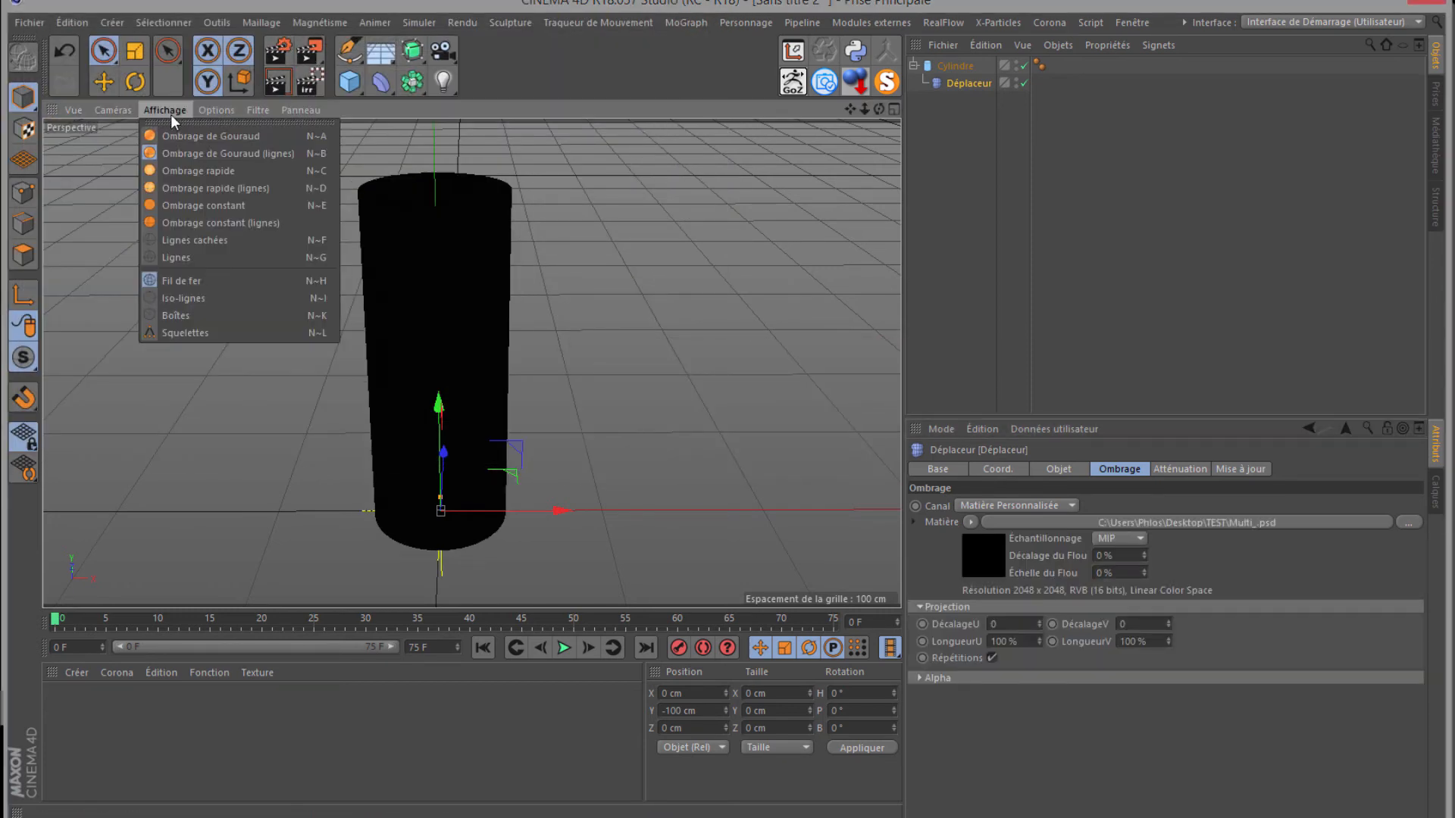
pyautogui.click(186, 136)
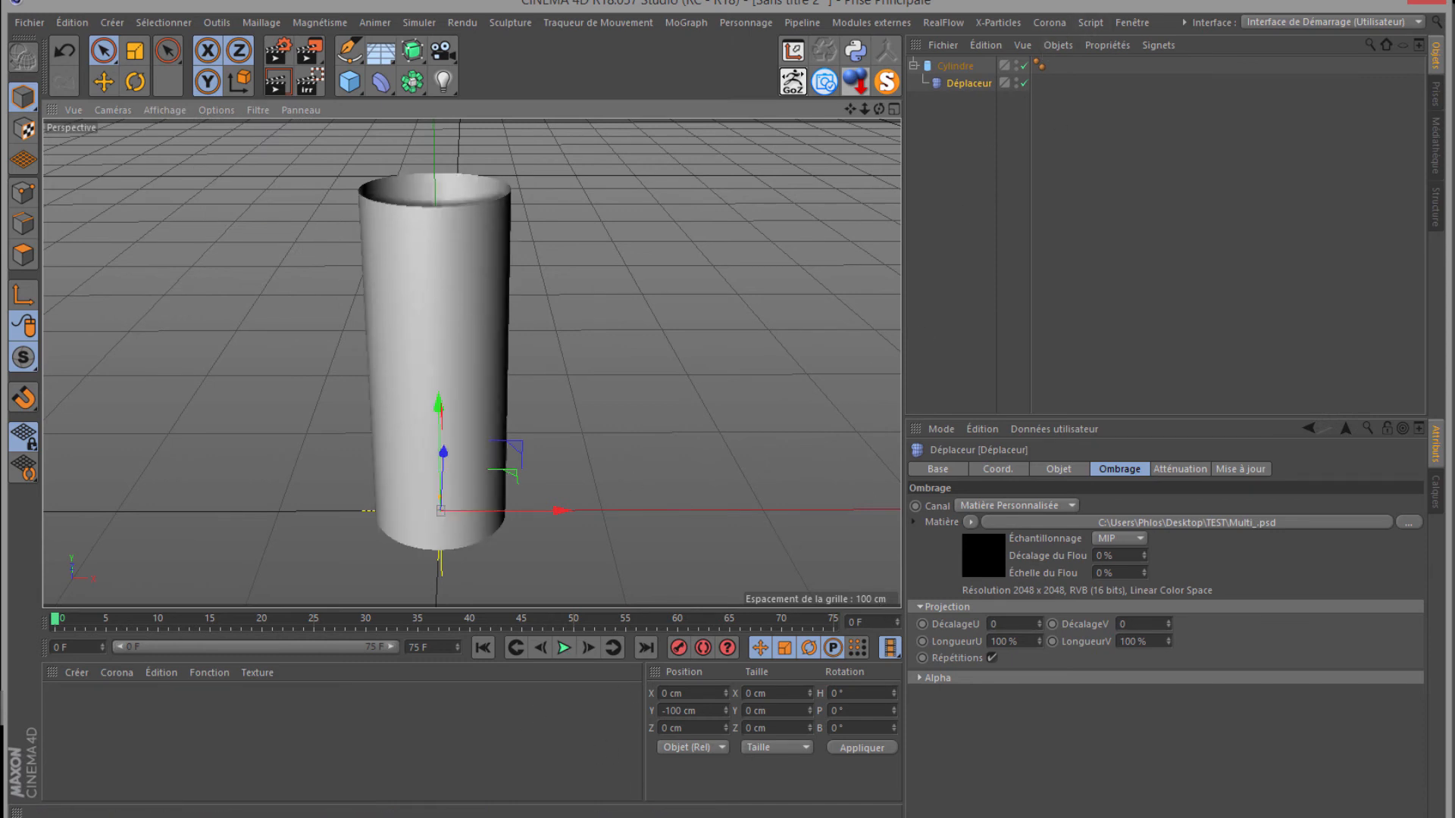
# Step: Compare the rendered picture's full image with its single-pass Profondeur layer in the picture viewer
pyautogui.moveTo(664, 814)
pyautogui.click(688, 782)
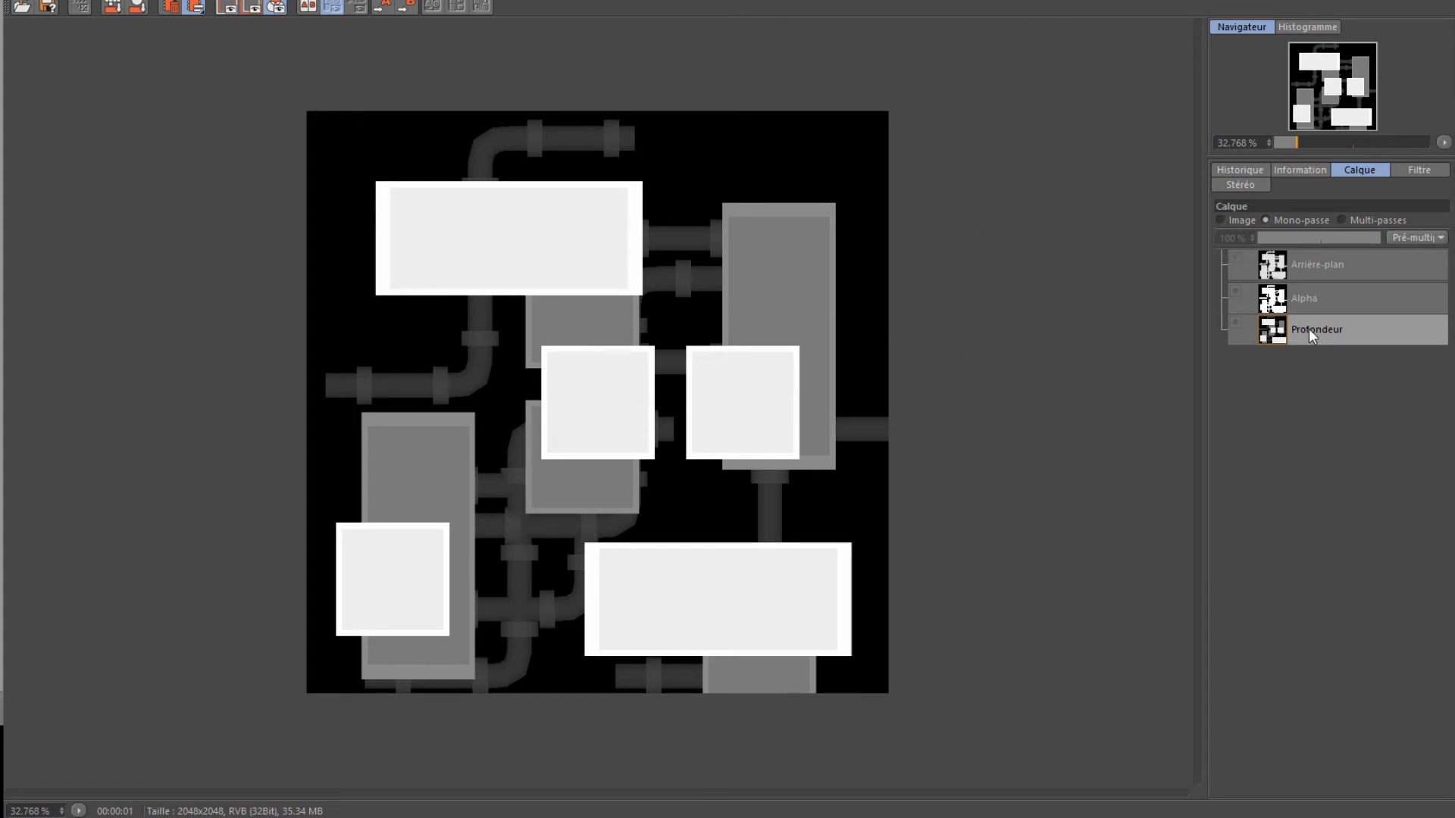
pyautogui.click(1231, 220)
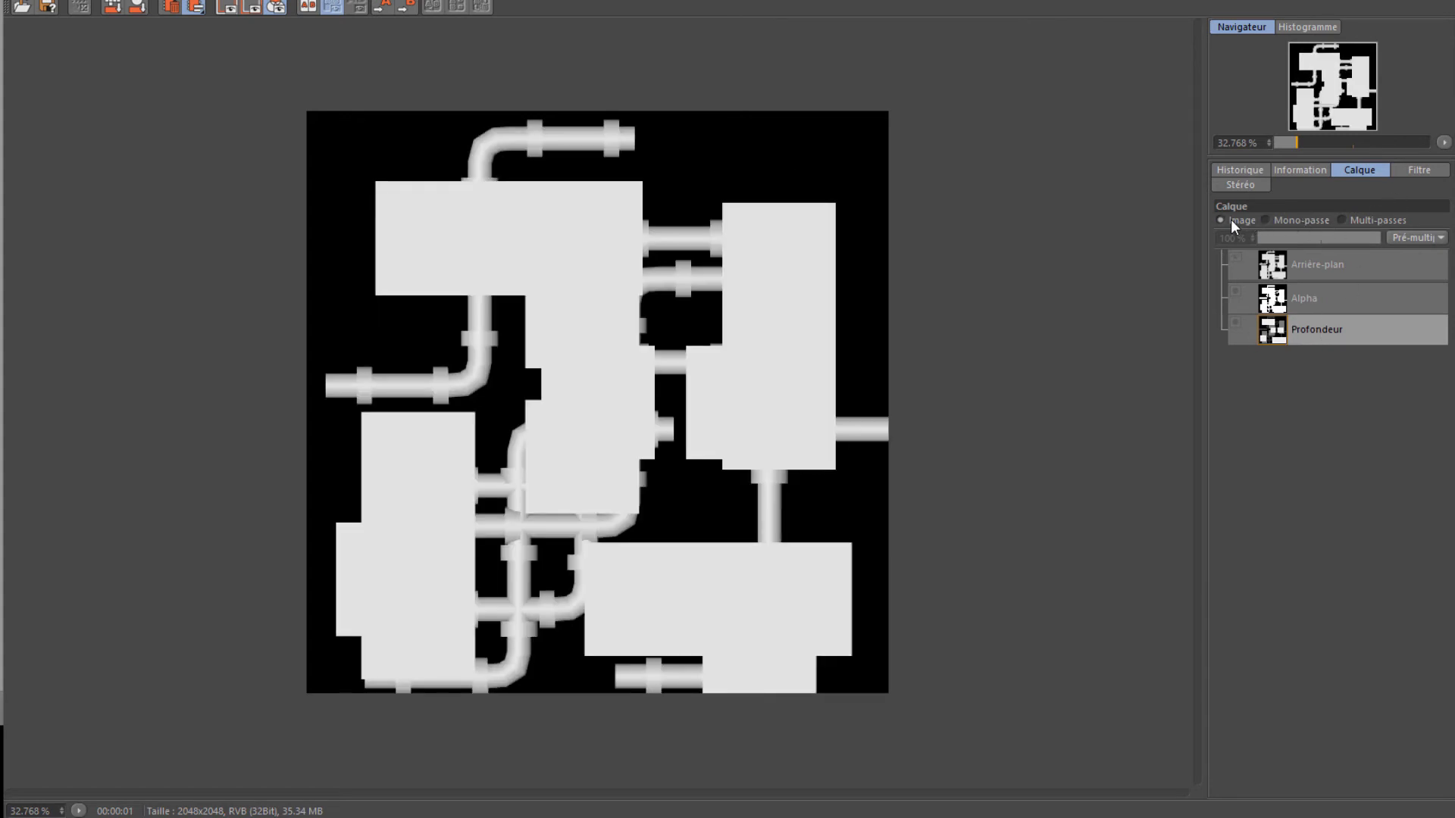
pyautogui.click(1293, 221)
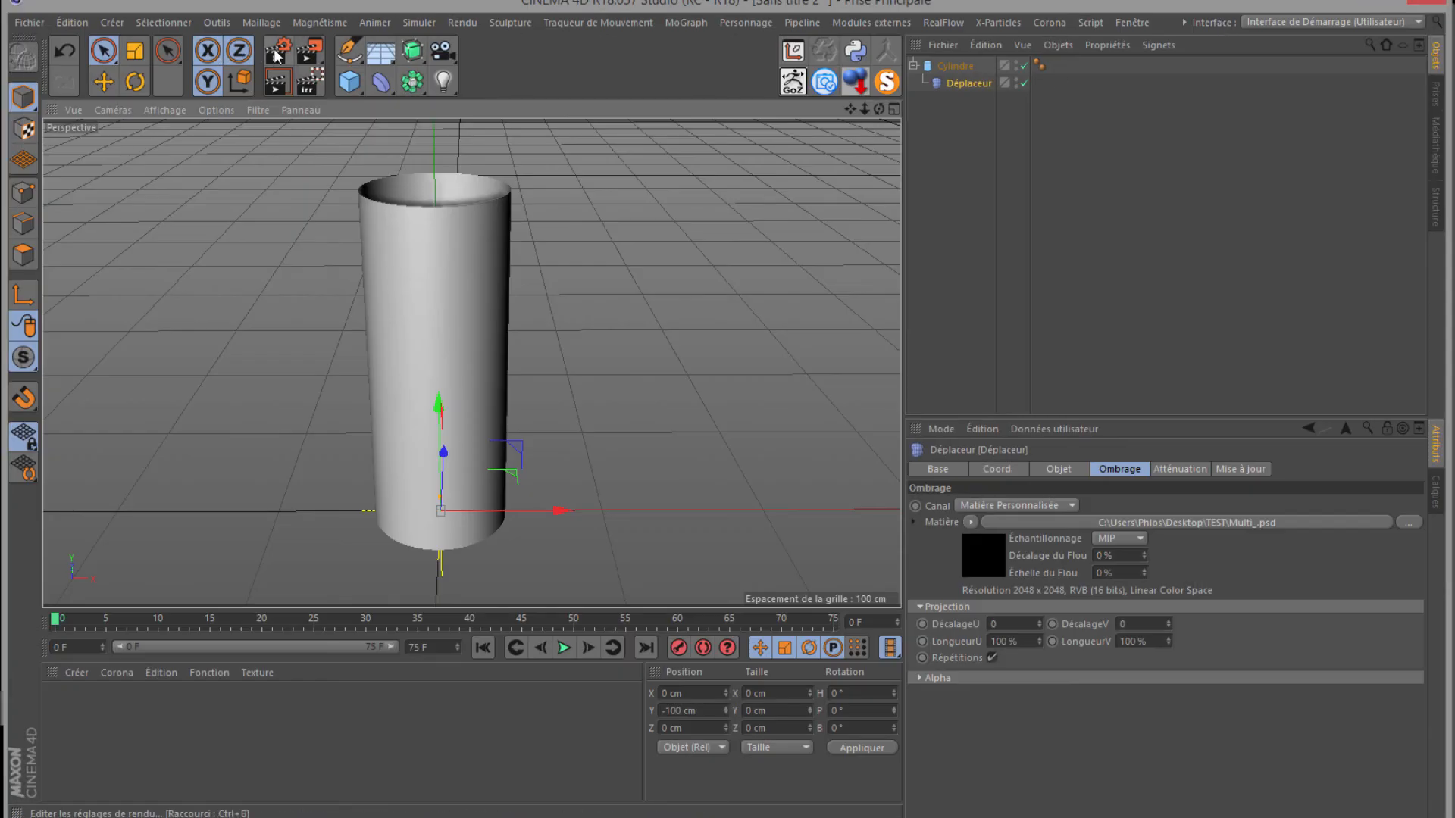
# Step: Enable saving in the cylinder project's render settings and close them
pyautogui.click(277, 55)
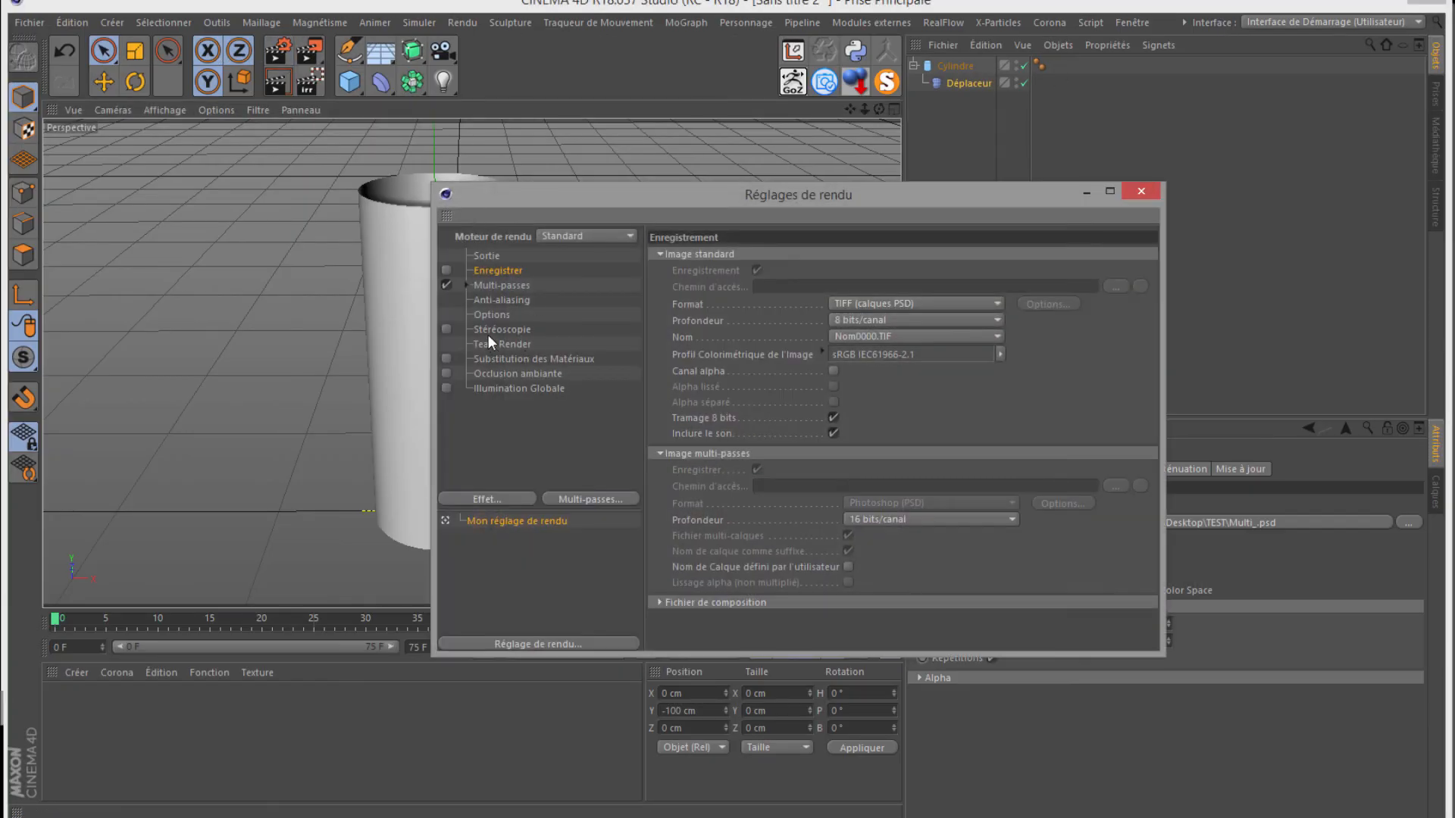
pyautogui.click(493, 285)
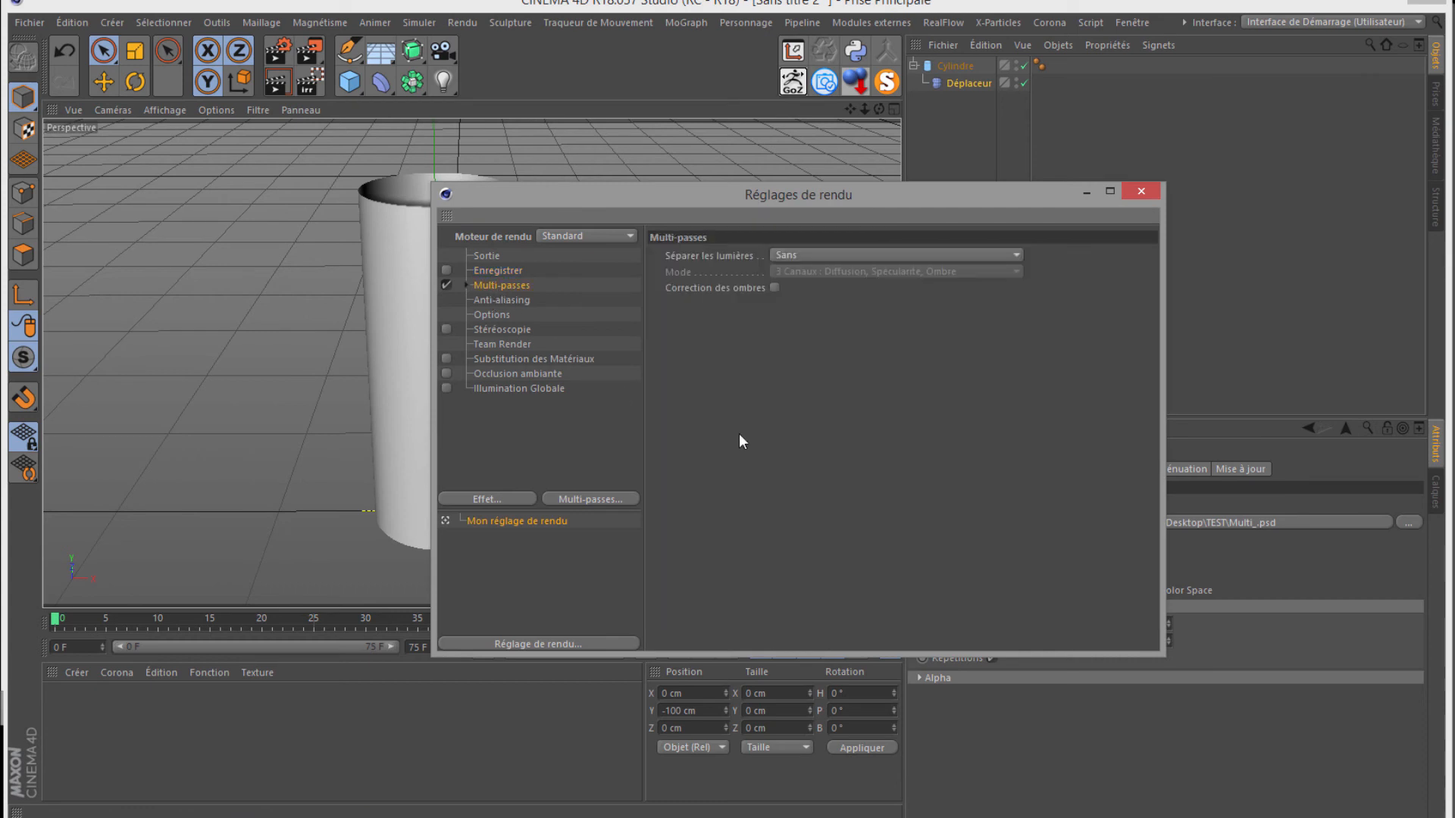
pyautogui.click(502, 272)
pyautogui.click(446, 271)
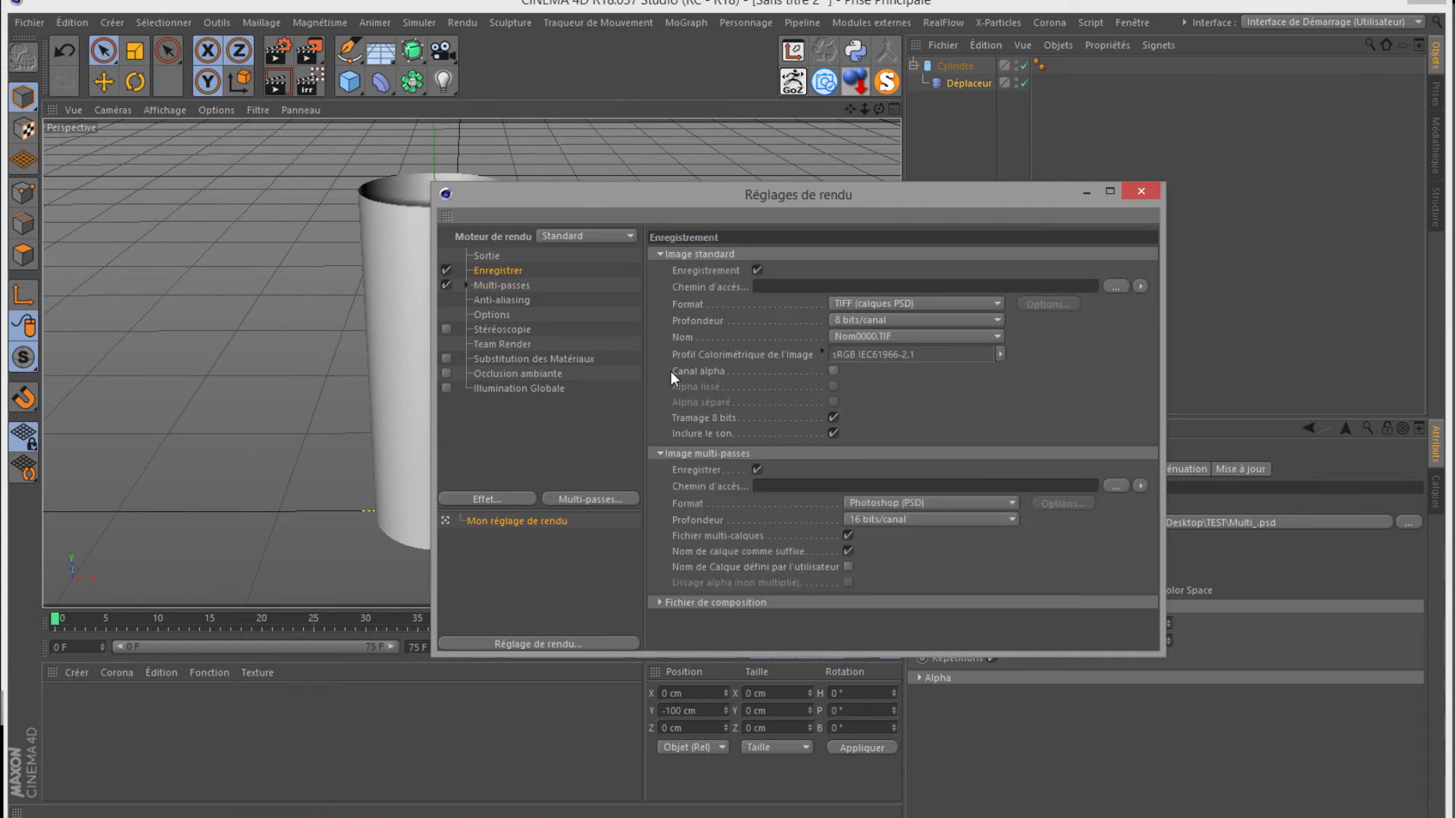
pyautogui.click(1149, 192)
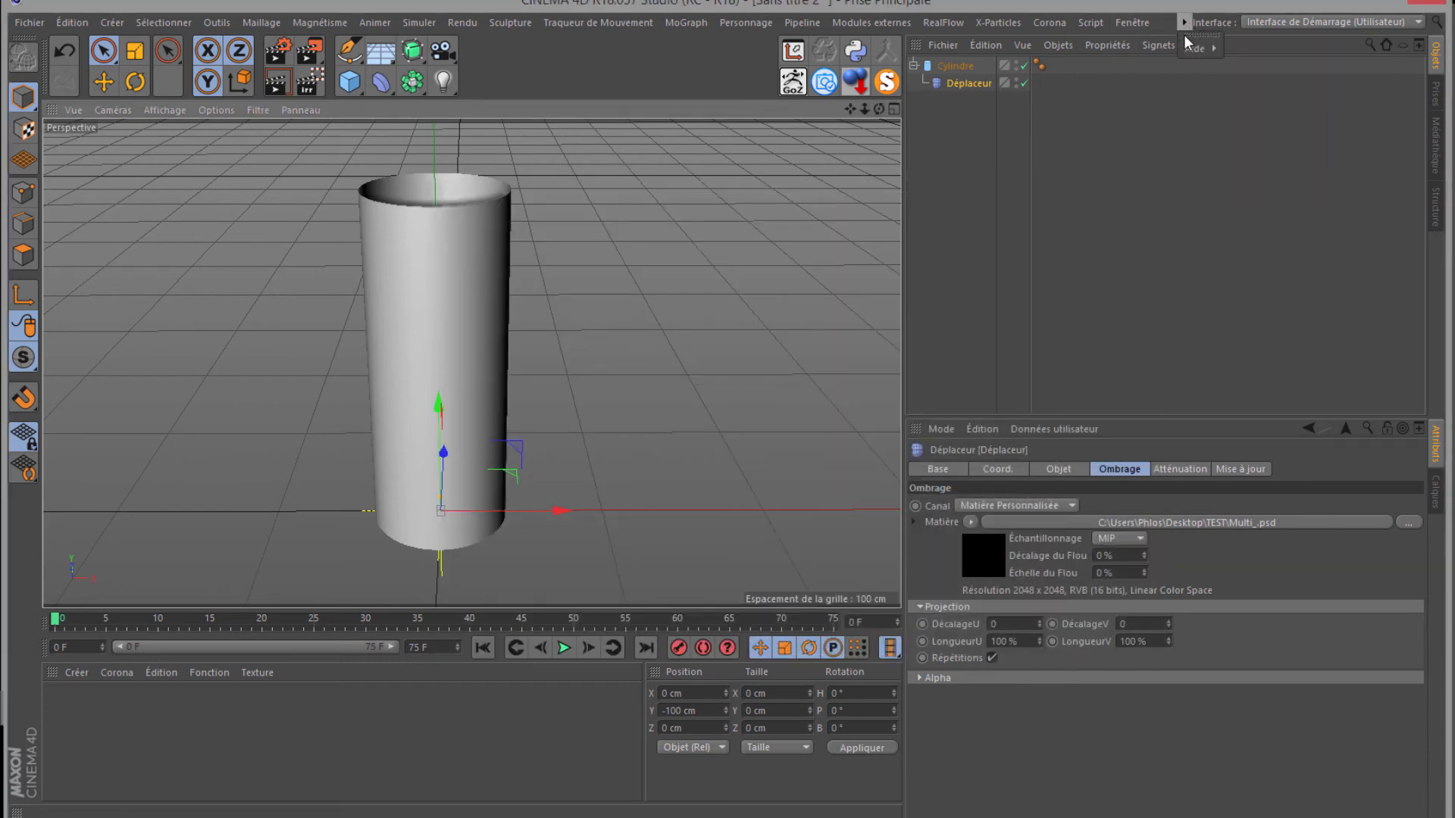
# Step: Switch to the frames-and-pipes project and turn off the multi-layer file option for its Photoshop (PSD) multi-pass image
pyautogui.moveTo(1131, 27)
pyautogui.click(1152, 449)
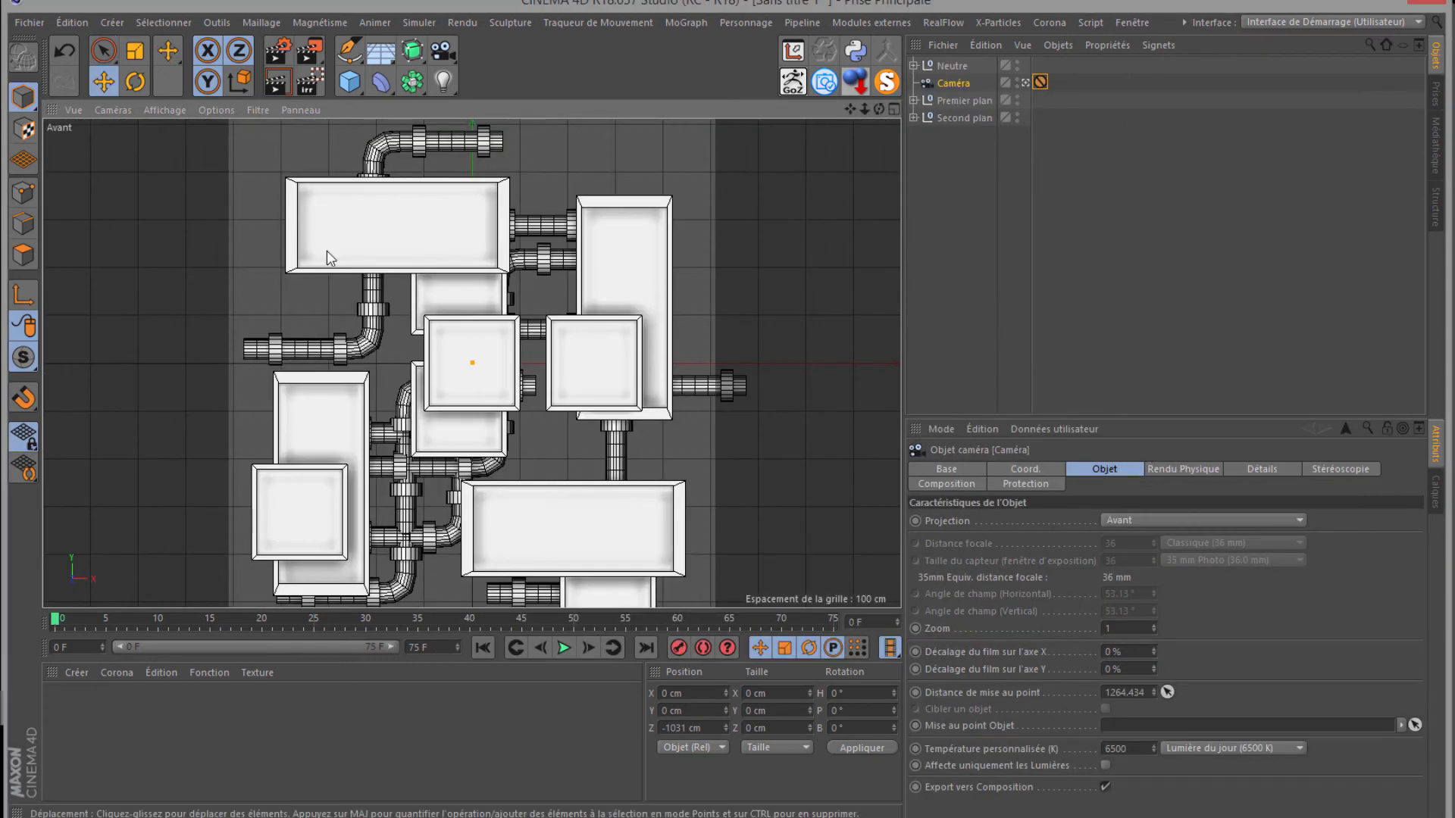
pyautogui.click(280, 52)
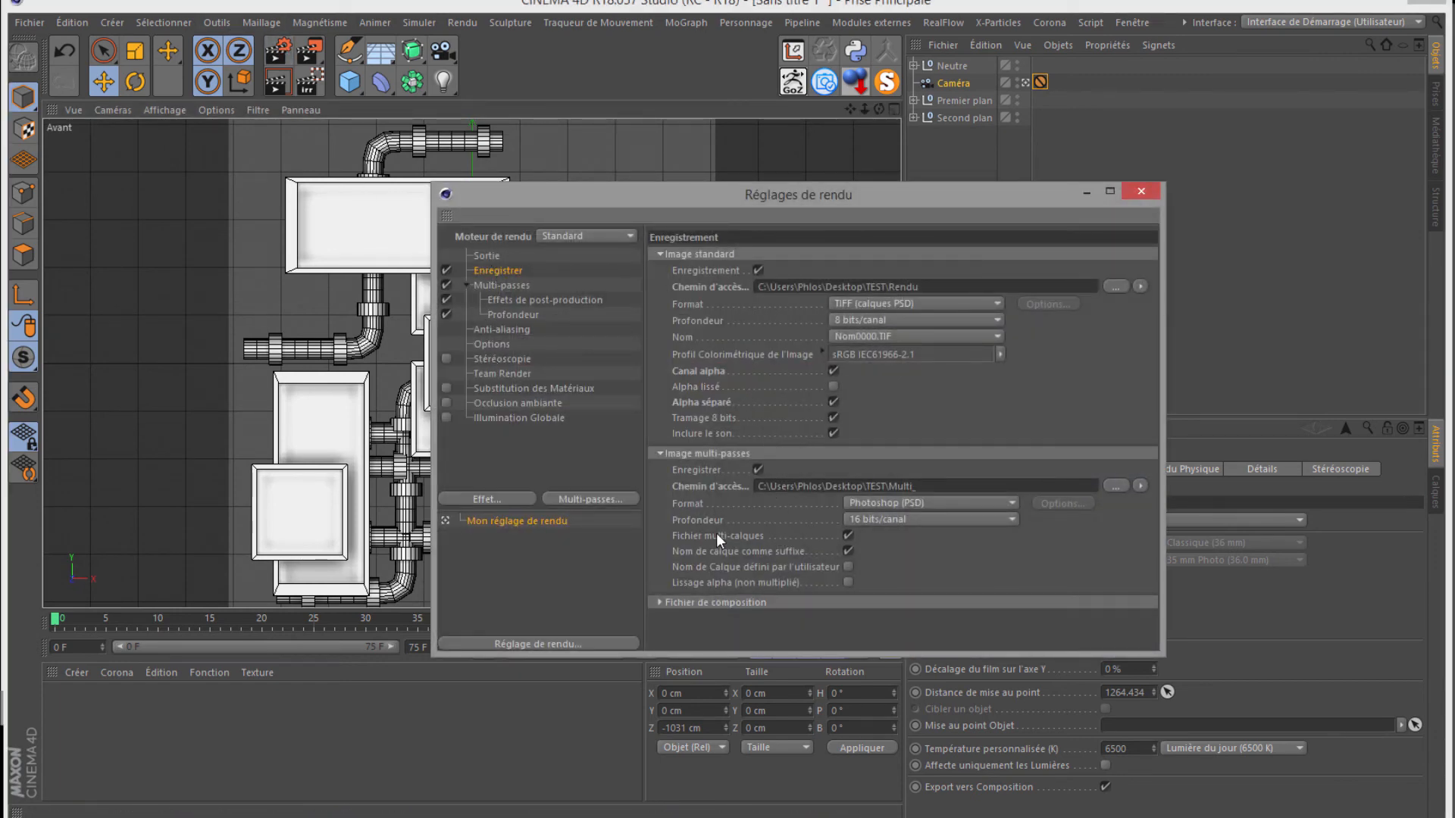
pyautogui.click(848, 535)
pyautogui.click(891, 503)
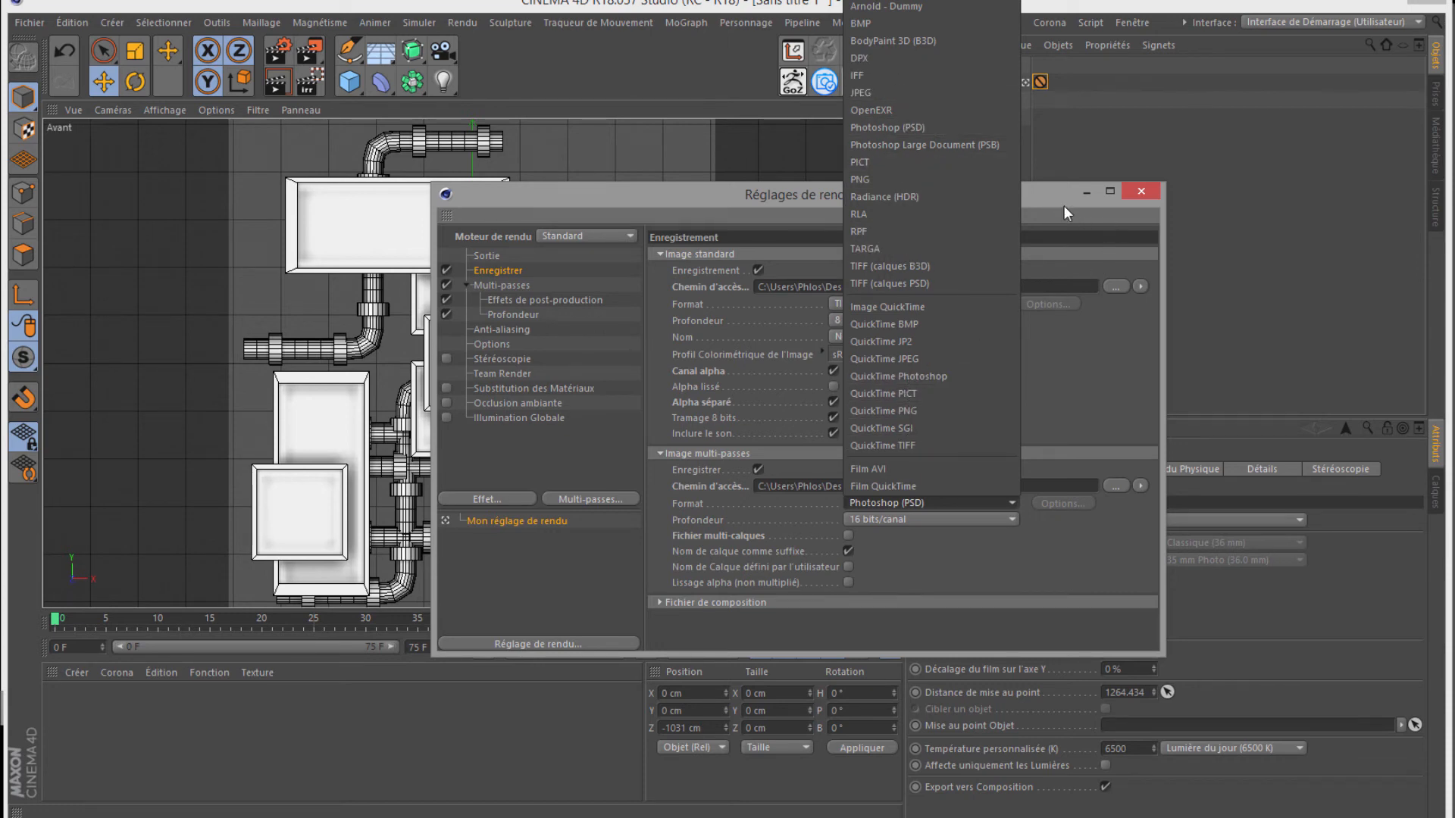
pyautogui.click(1120, 203)
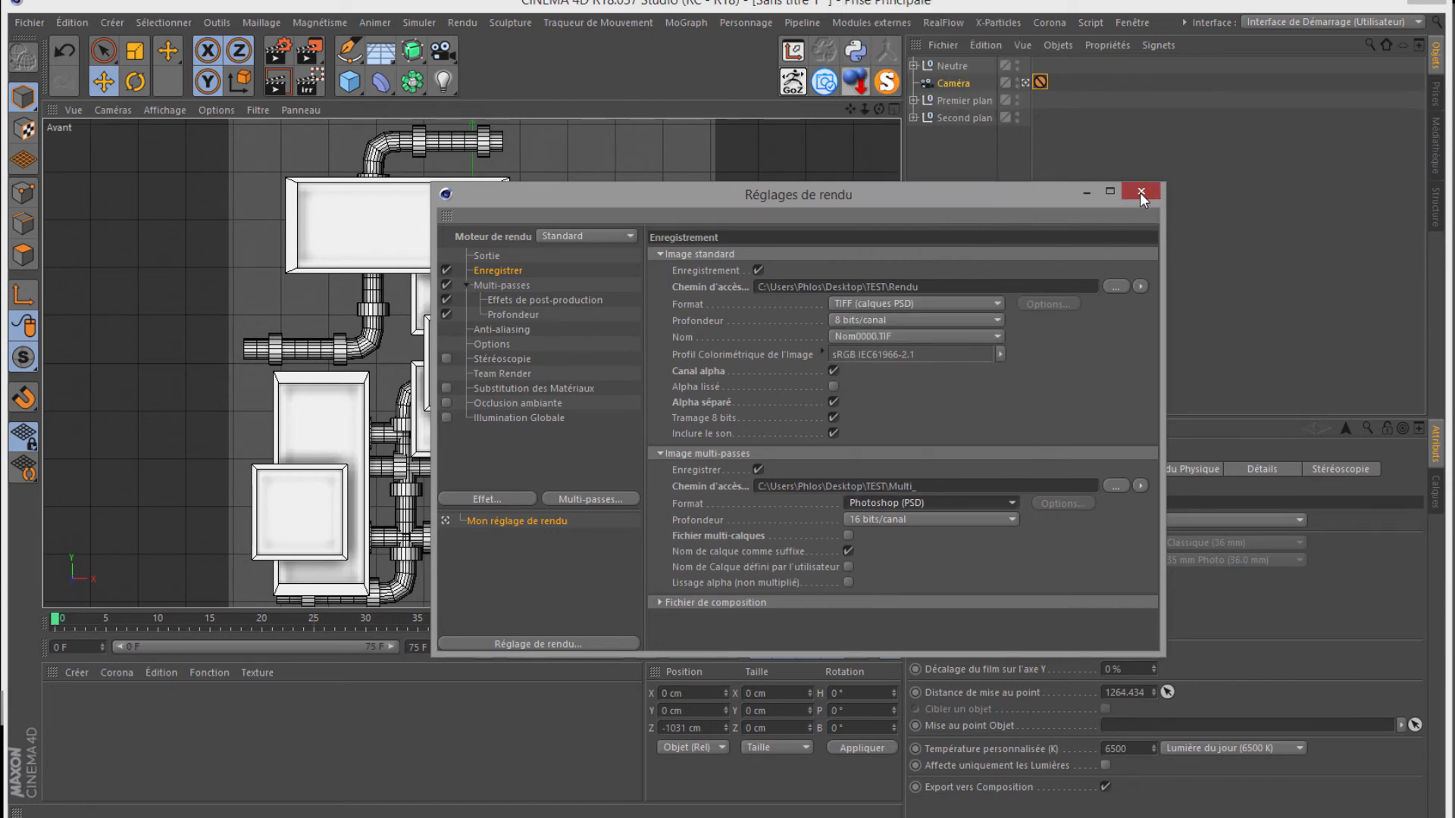
pyautogui.click(1139, 193)
# Step: Render the frames and pipes to the picture viewer again, overwriting Rendu.tif and A_Rendu.tif
pyautogui.click(316, 51)
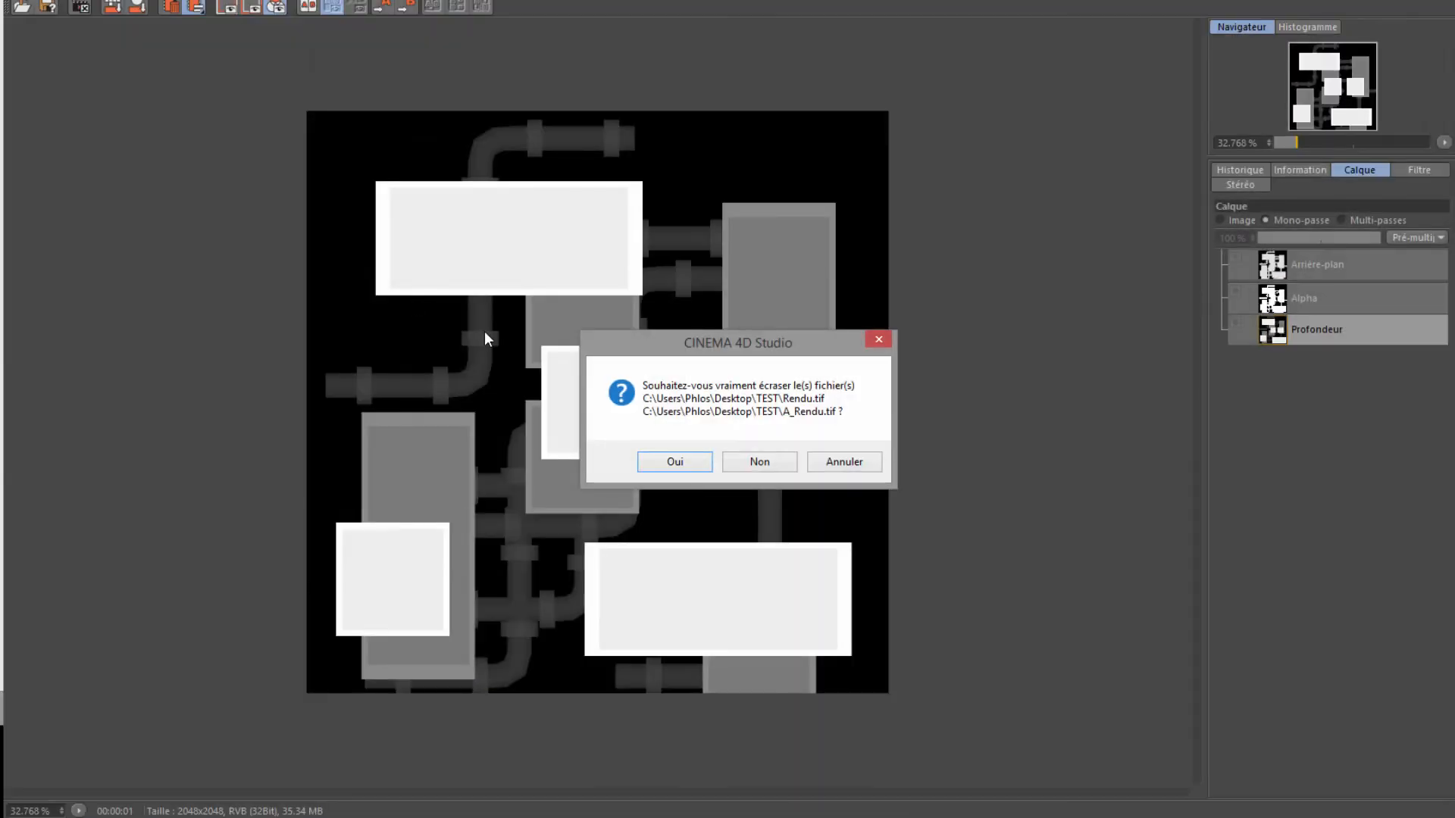
pyautogui.click(686, 462)
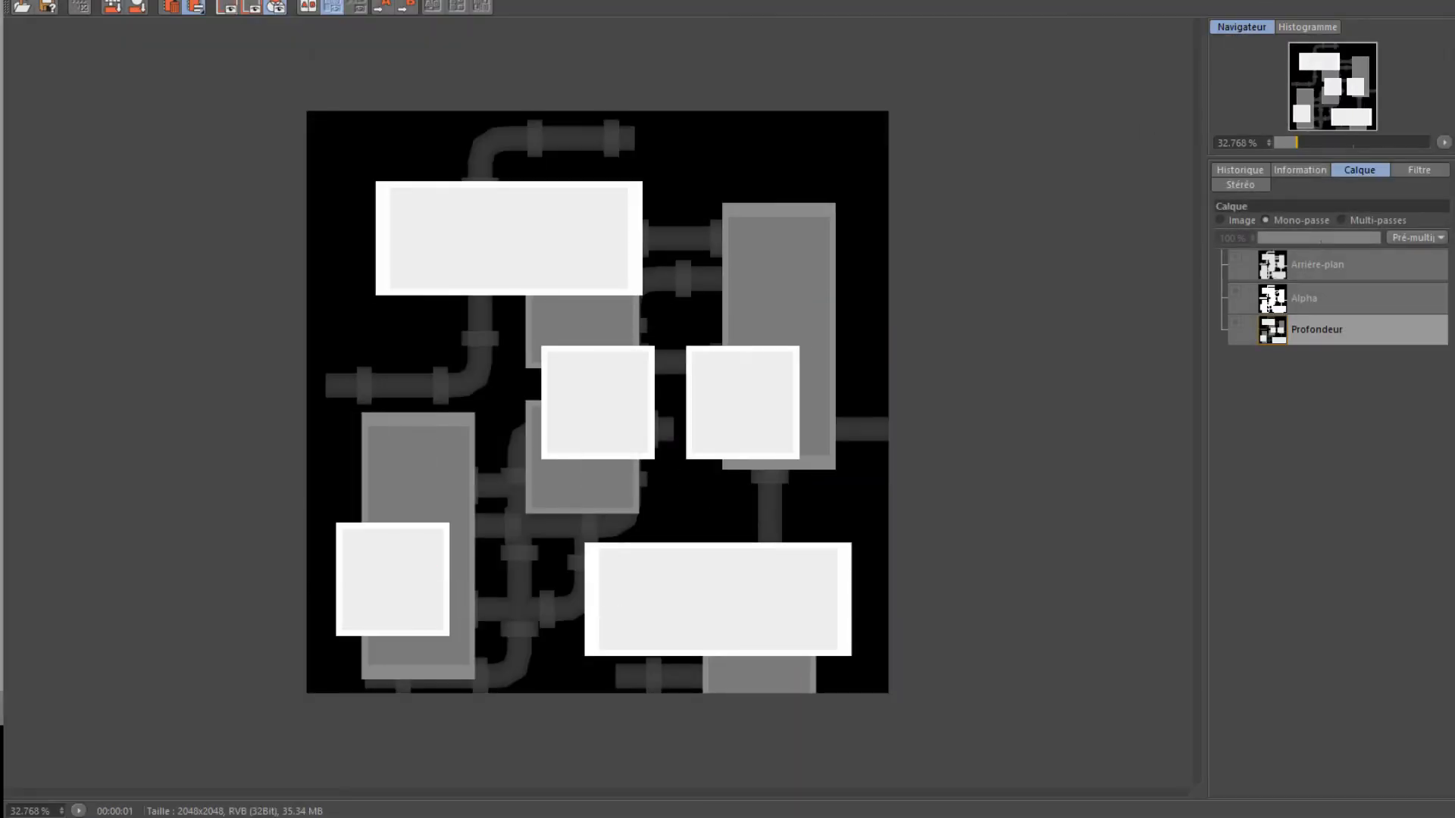
# Step: Switch to the cylinder project and load Multi__depth.psd as the displacer's shading texture, without copying it to the project location
pyautogui.hotkey('alt', 'Tab')
pyautogui.click(1124, 24)
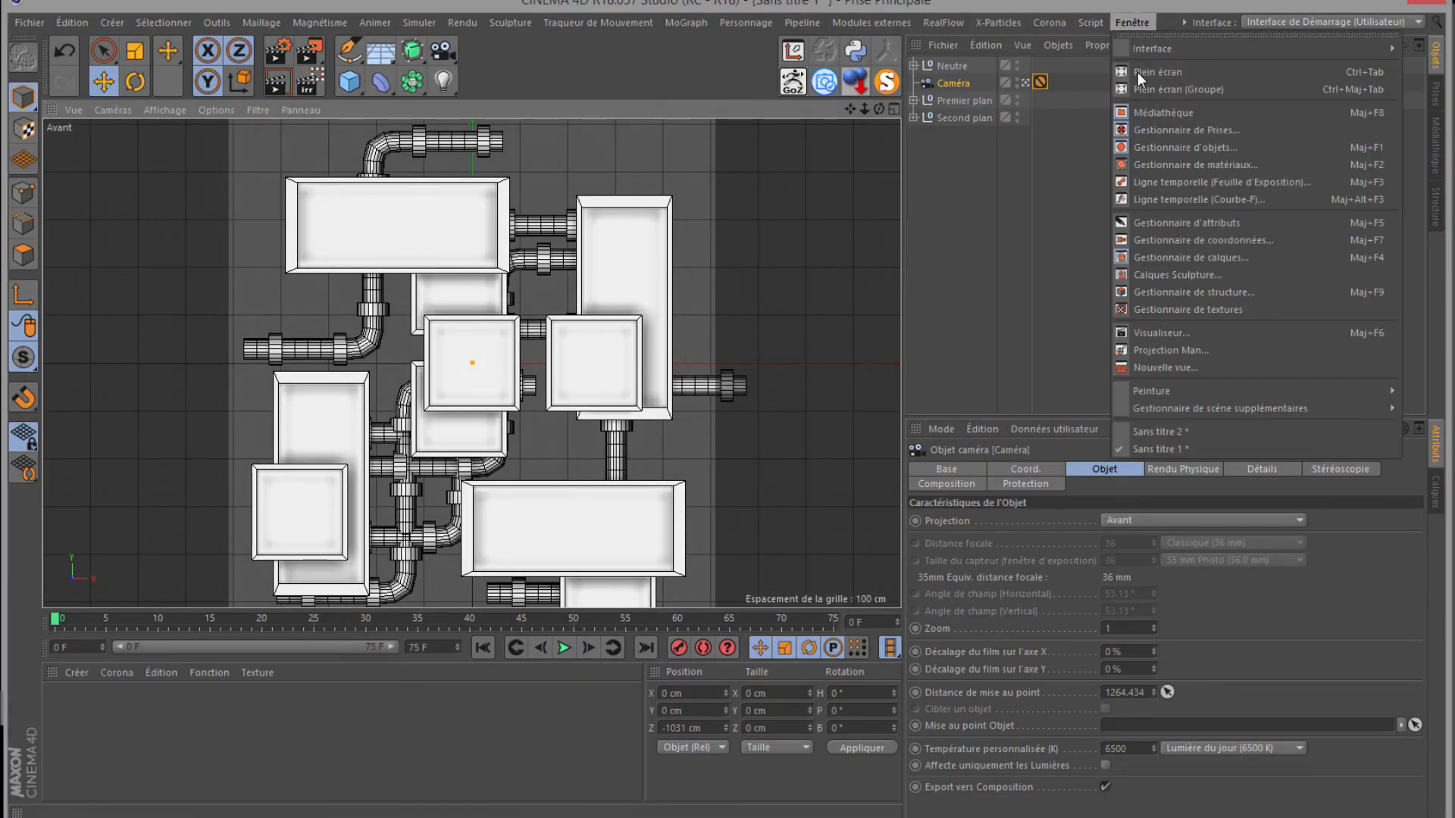
pyautogui.click(1160, 431)
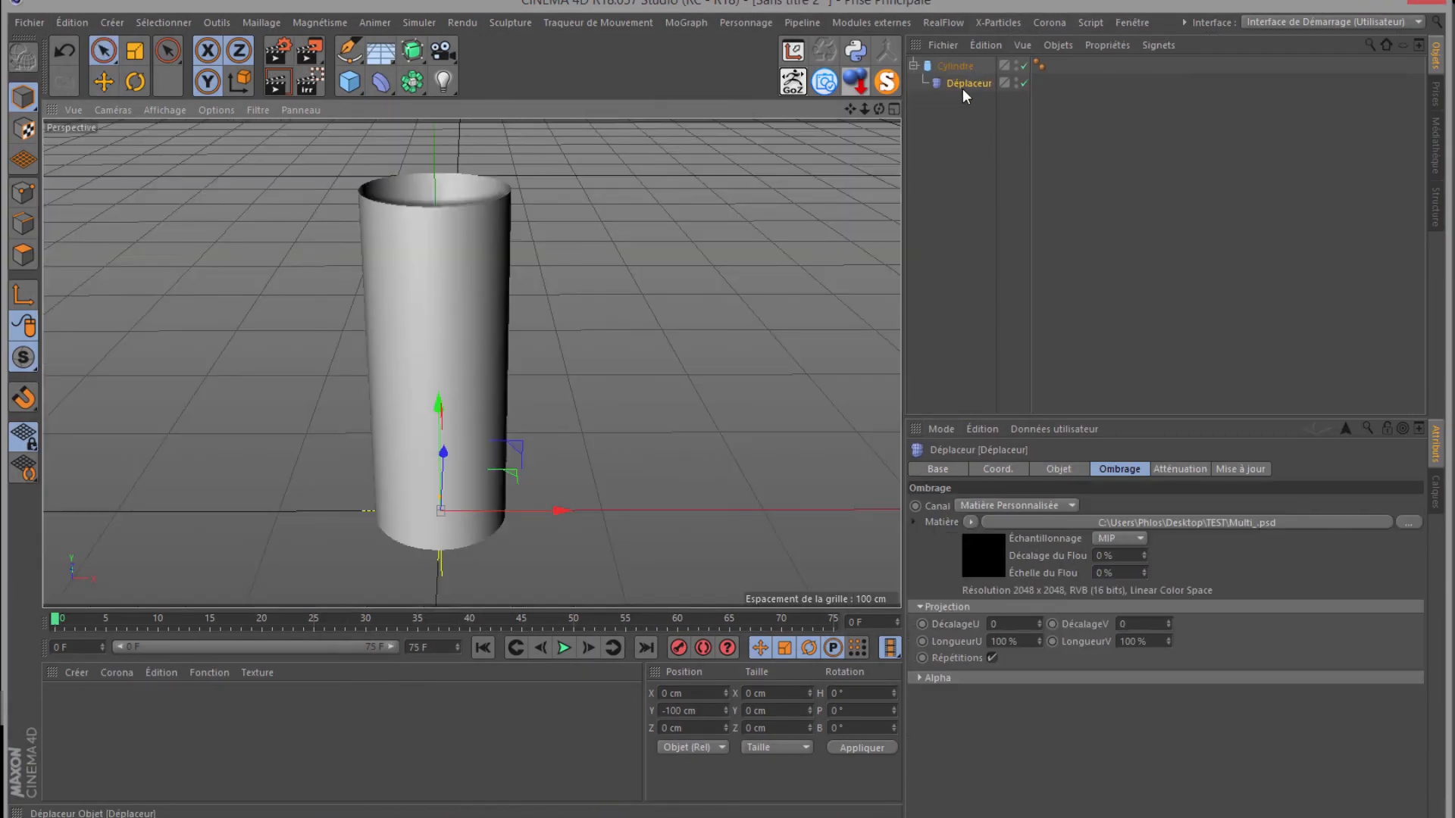
pyautogui.click(1398, 523)
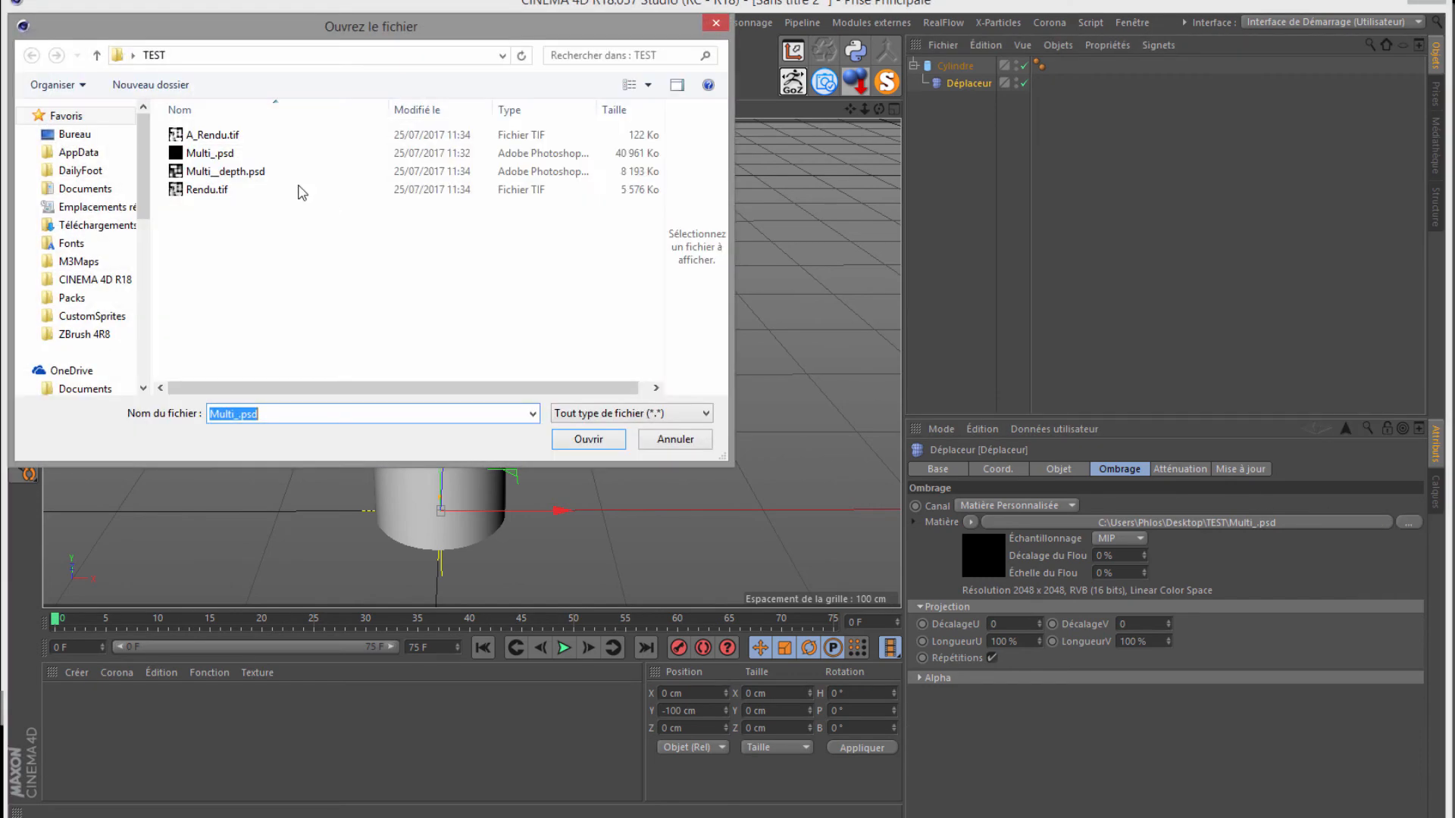
pyautogui.click(191, 175)
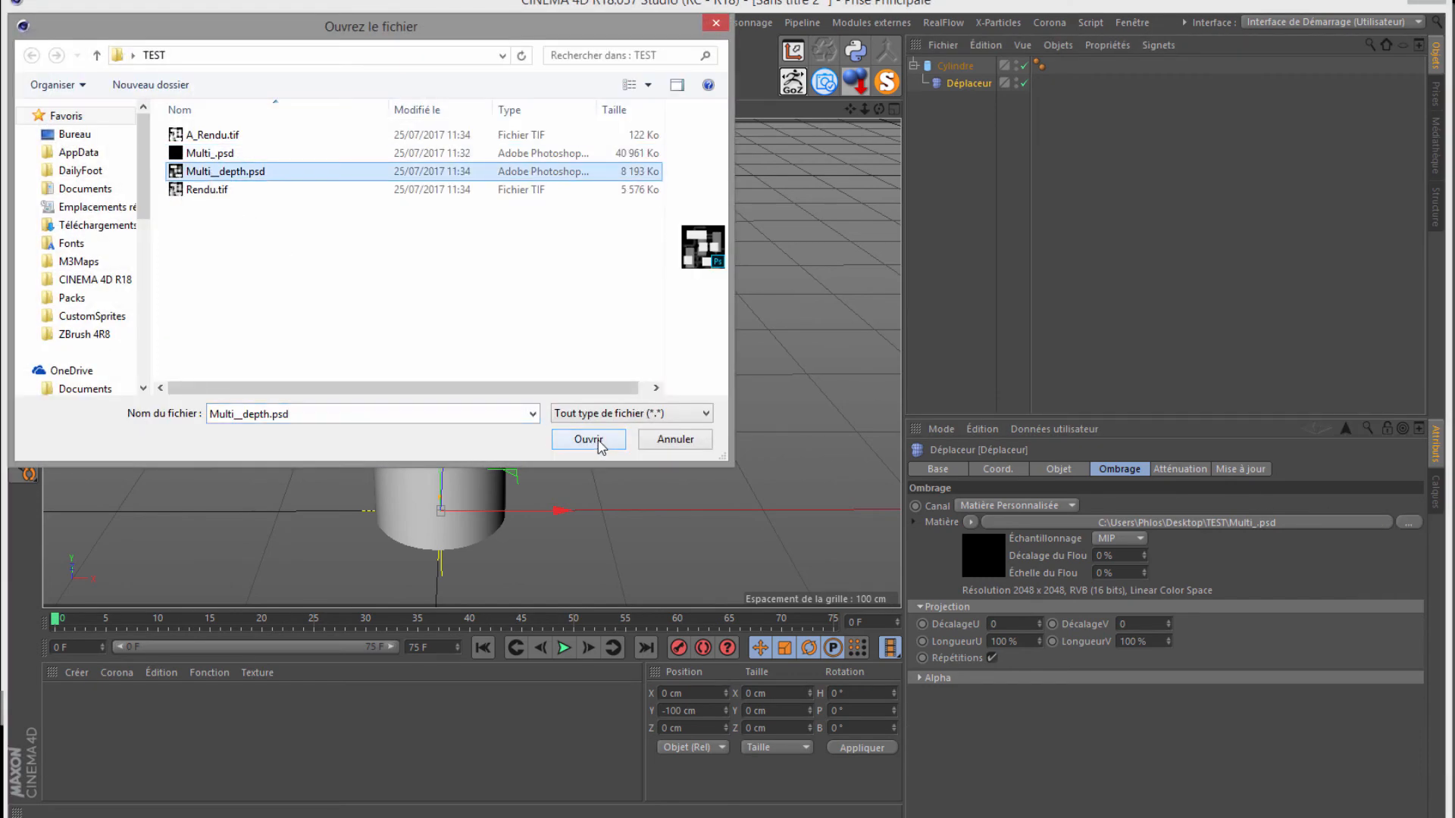
pyautogui.click(593, 441)
pyautogui.click(853, 455)
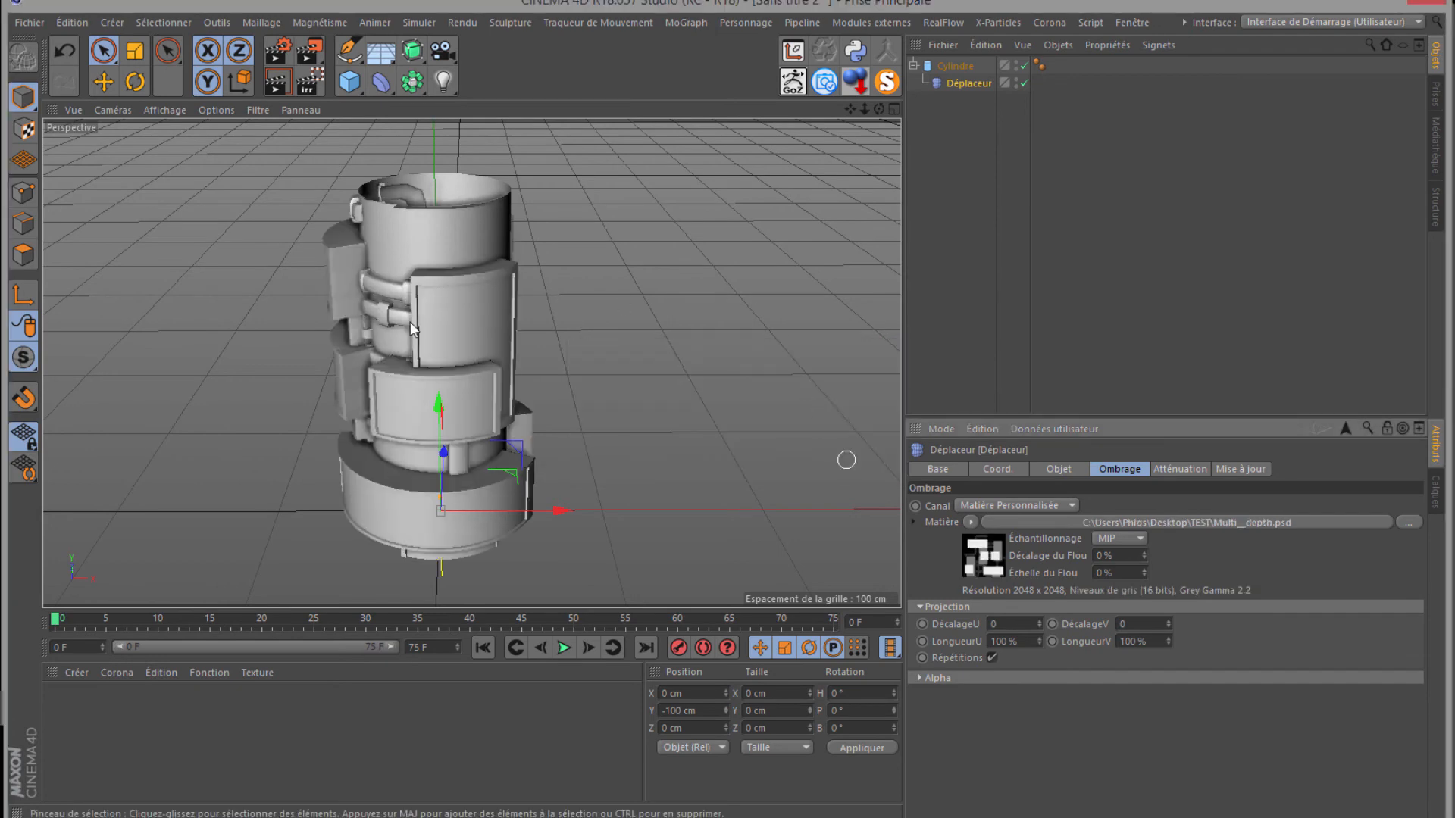
# Step: Examine the displaced frames and pipes on the cylinder up close and from several sides
pyautogui.moveTo(879, 108); pyautogui.dragTo(730, 382)
pyautogui.scroll(-3, 487, 424)
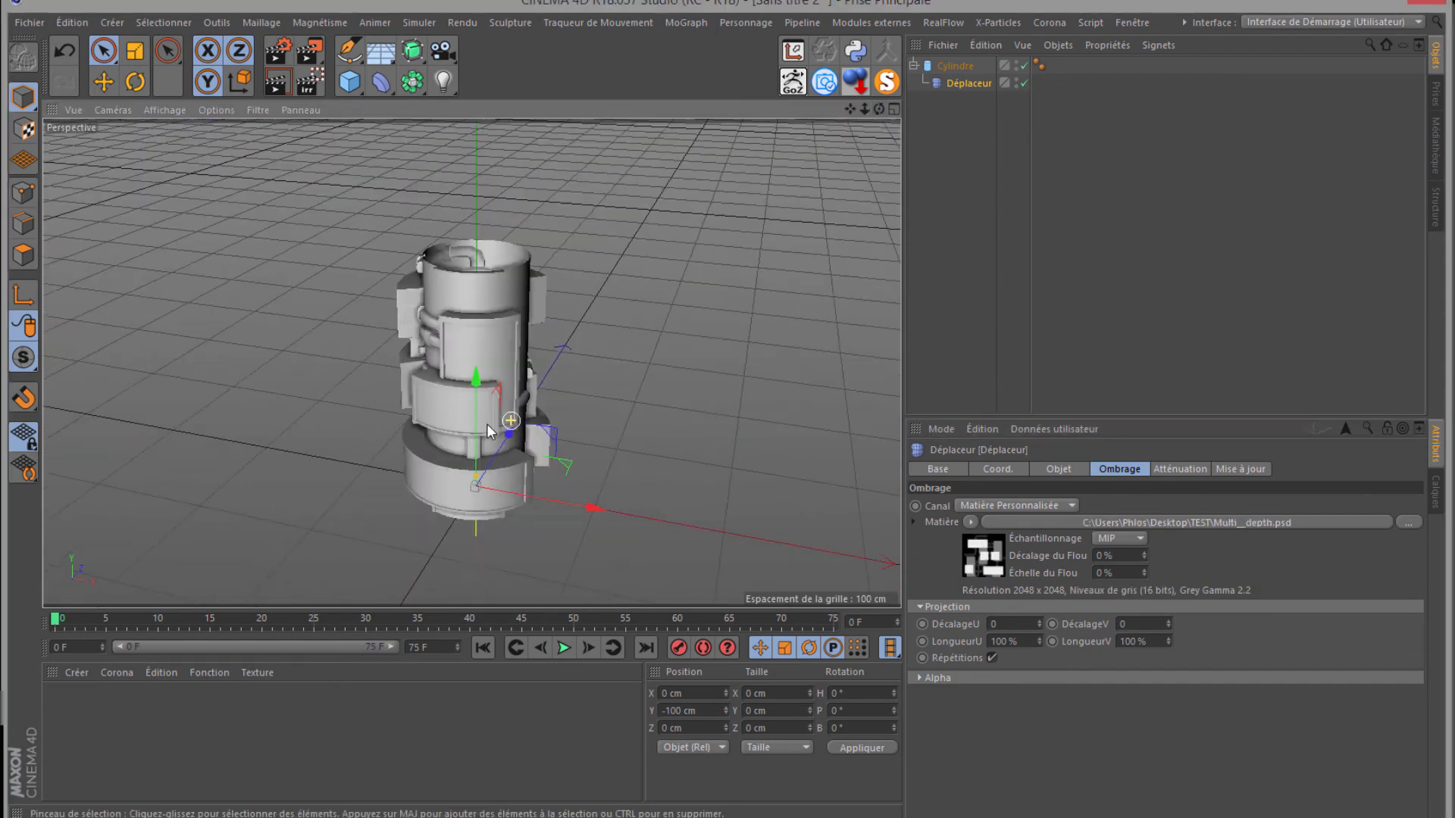
pyautogui.scroll(6, 453, 380)
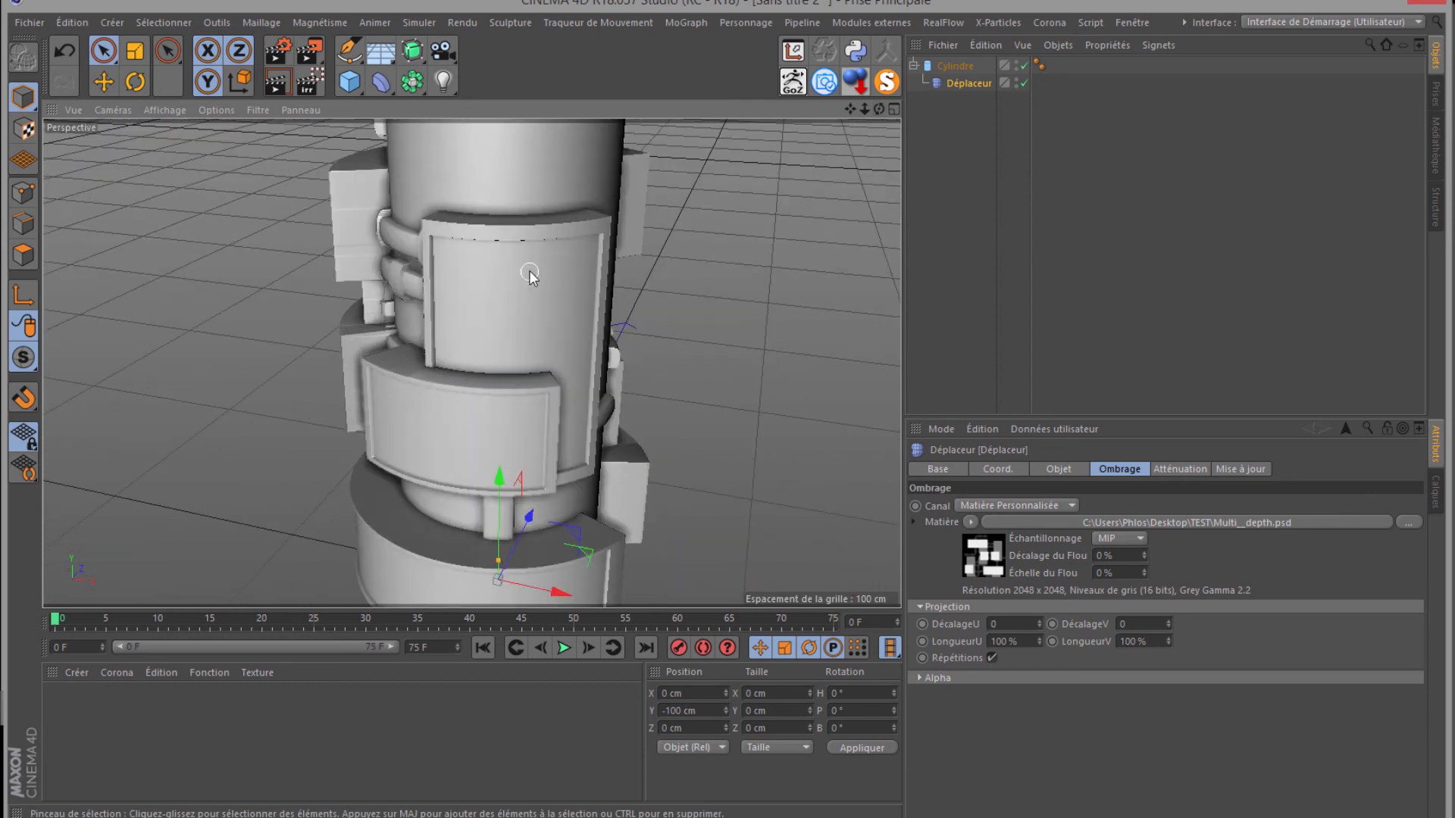
pyautogui.scroll(2, 529, 274)
pyautogui.scroll(3, 455, 243)
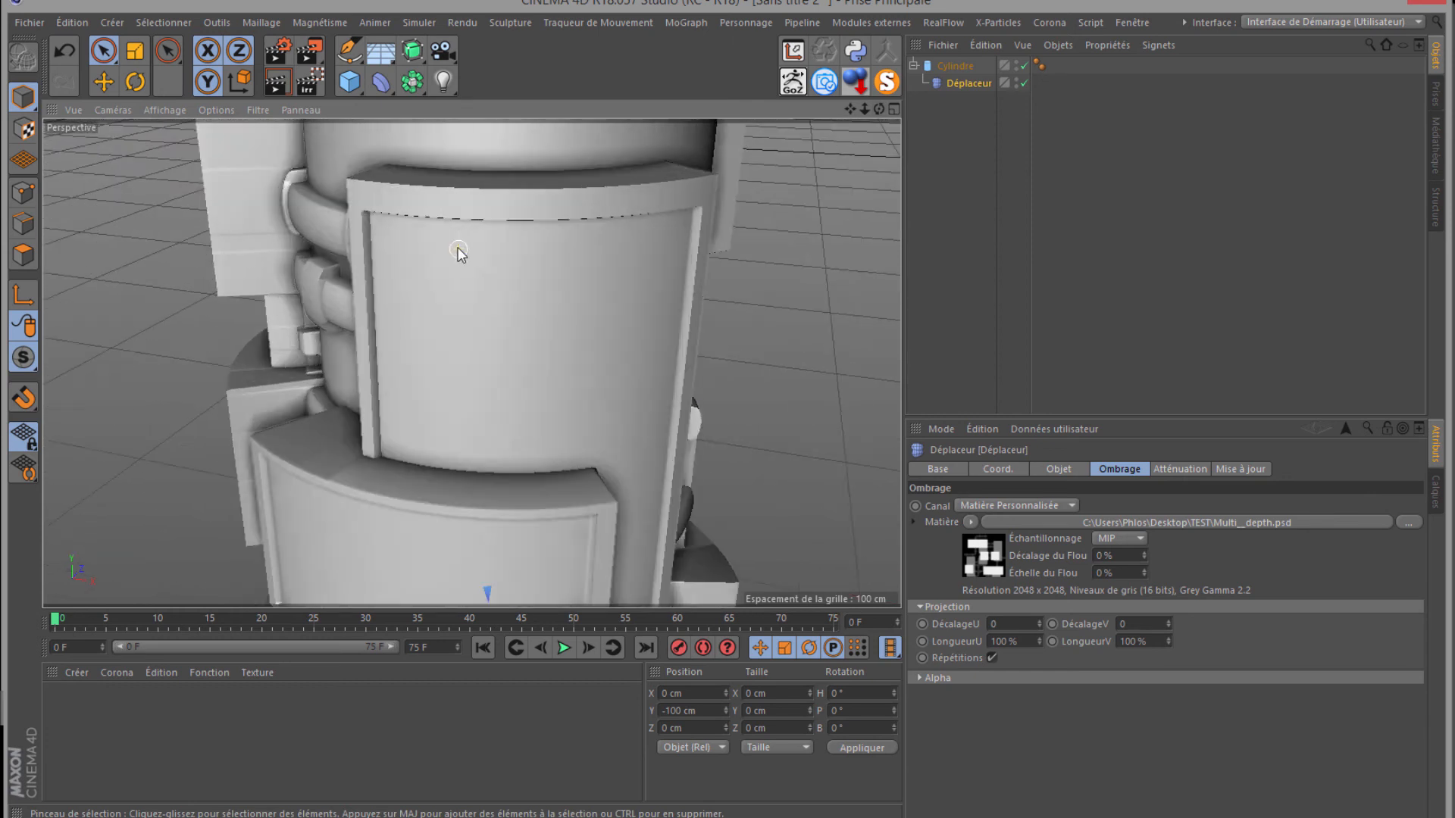
pyautogui.scroll(-2, 364, 225)
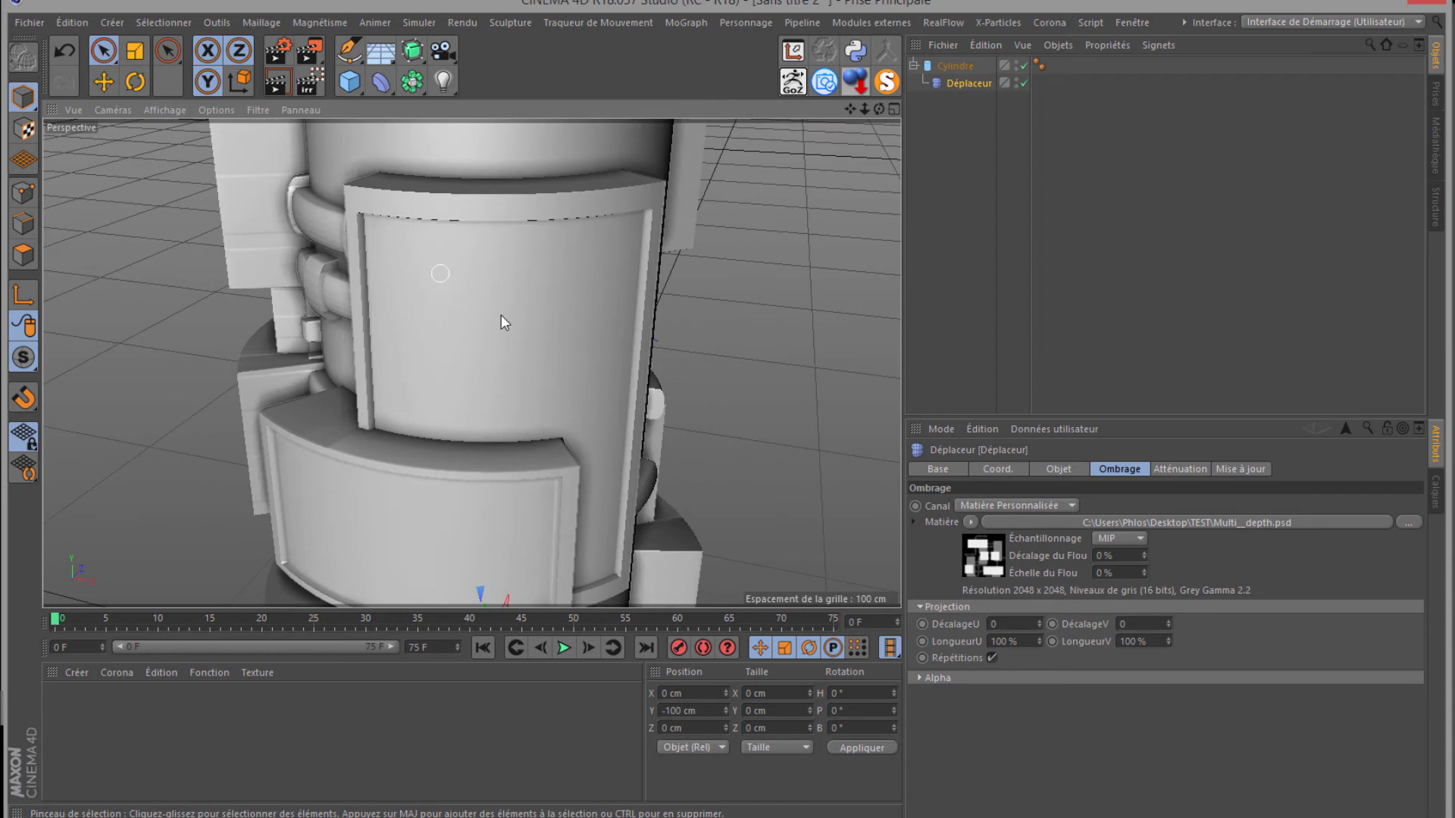
pyautogui.scroll(-3, 501, 315)
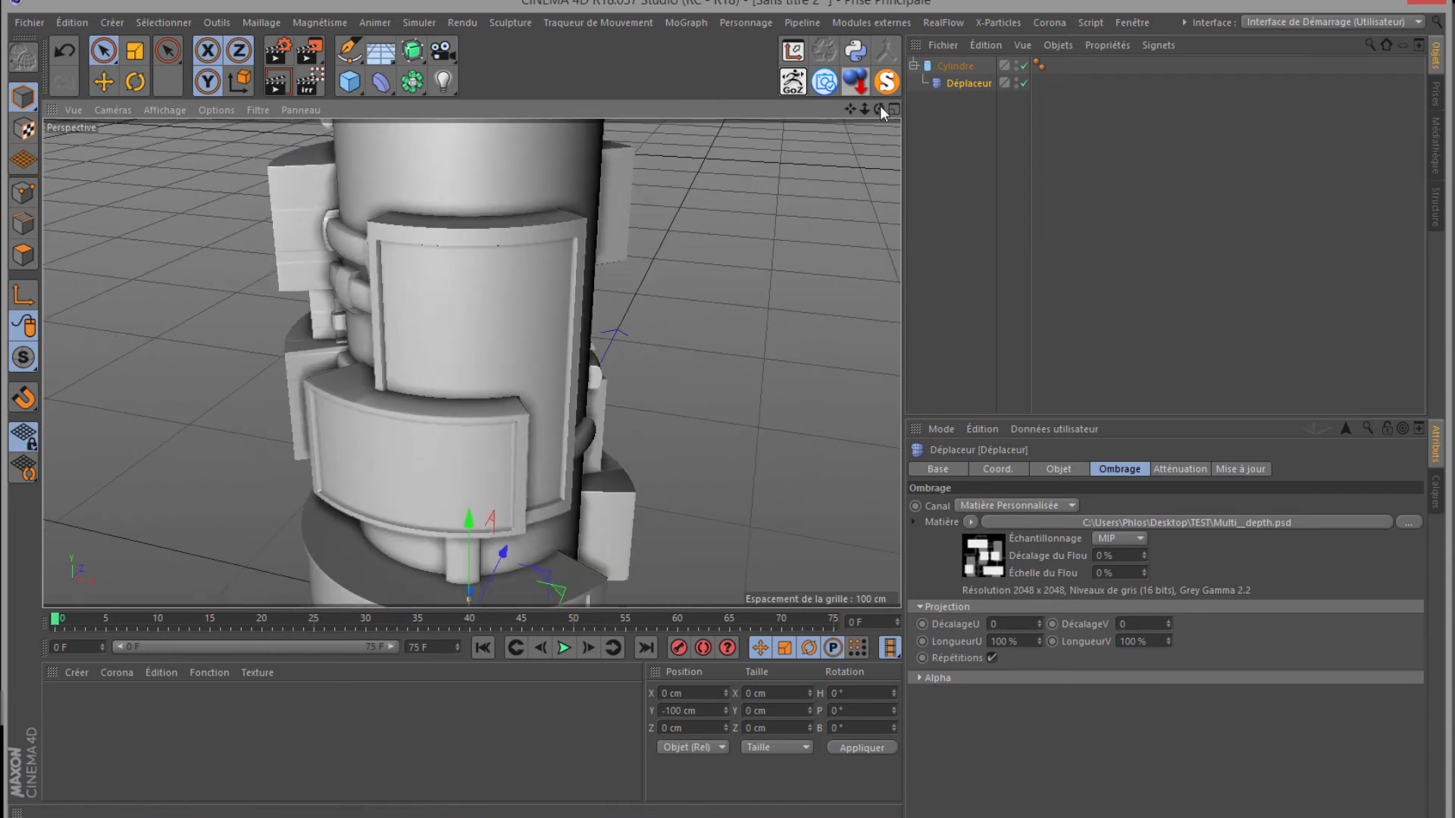
pyautogui.moveTo(878, 109)
pyautogui.mouseDown()
pyautogui.moveTo(732, 383)
pyautogui.moveTo(810, 133)
pyautogui.mouseUp()
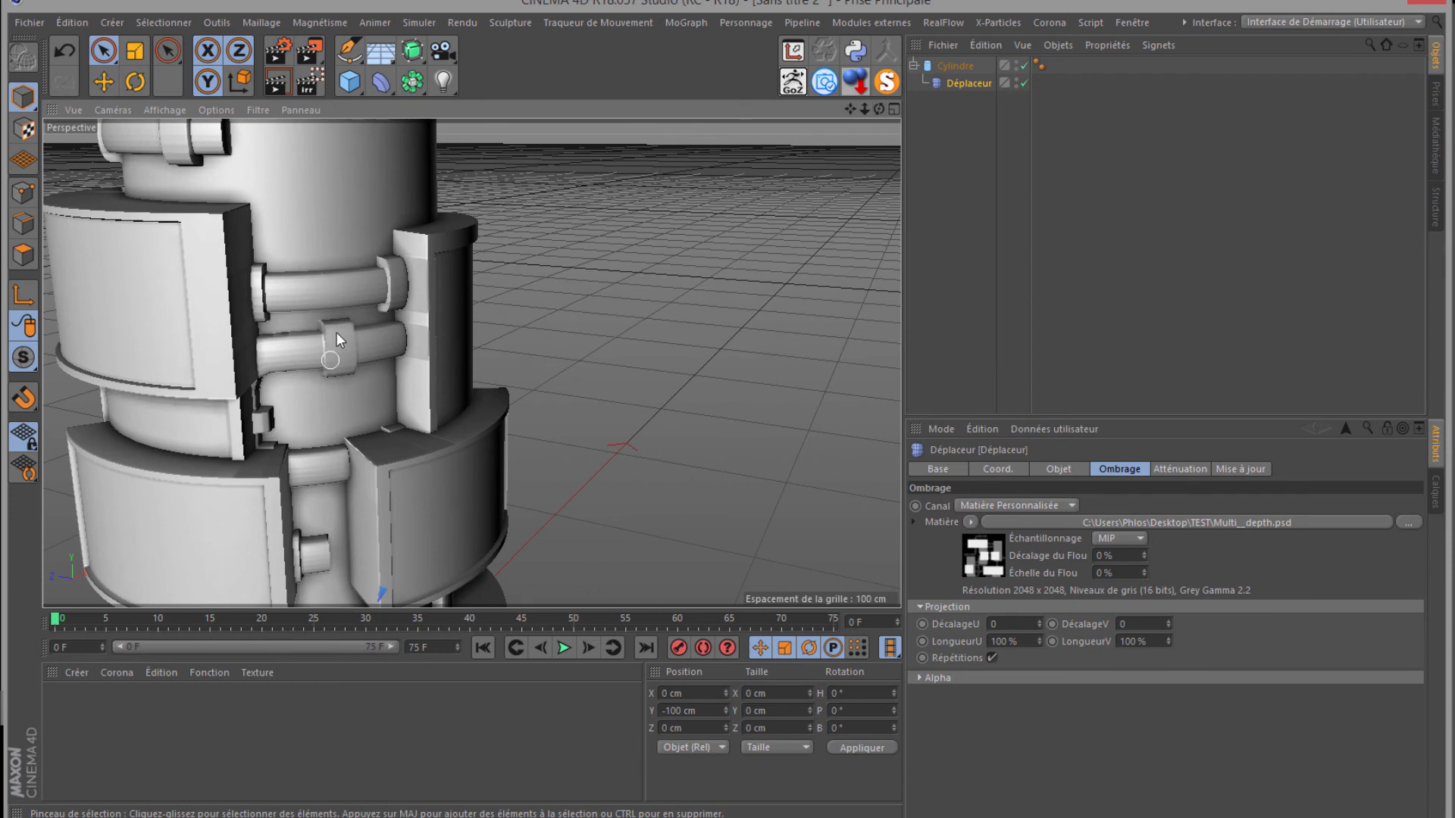
pyautogui.scroll(-3, 337, 352)
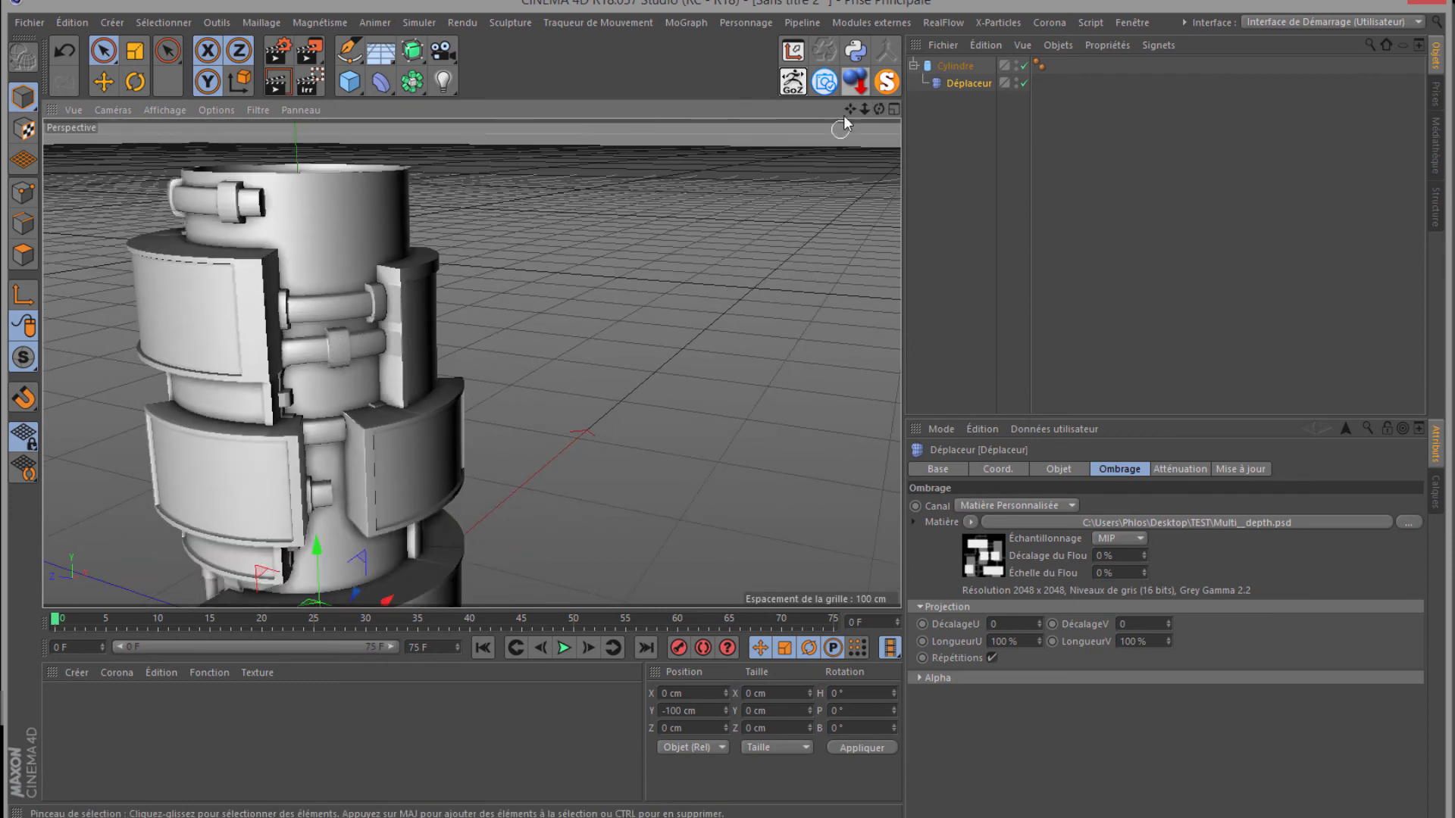
pyautogui.moveTo(850, 109); pyautogui.dragTo(730, 384)
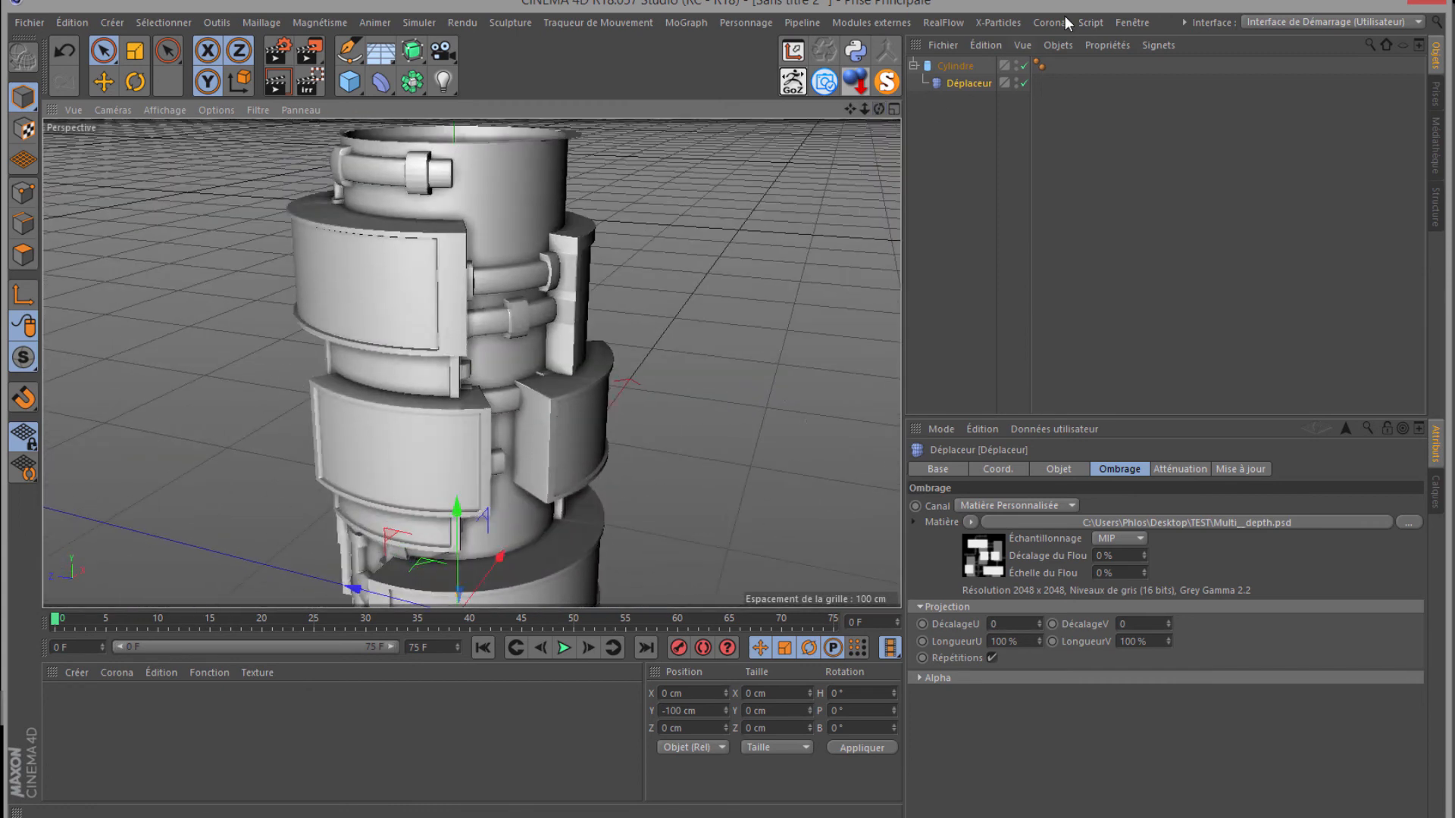
pyautogui.scroll(-2, 530, 306)
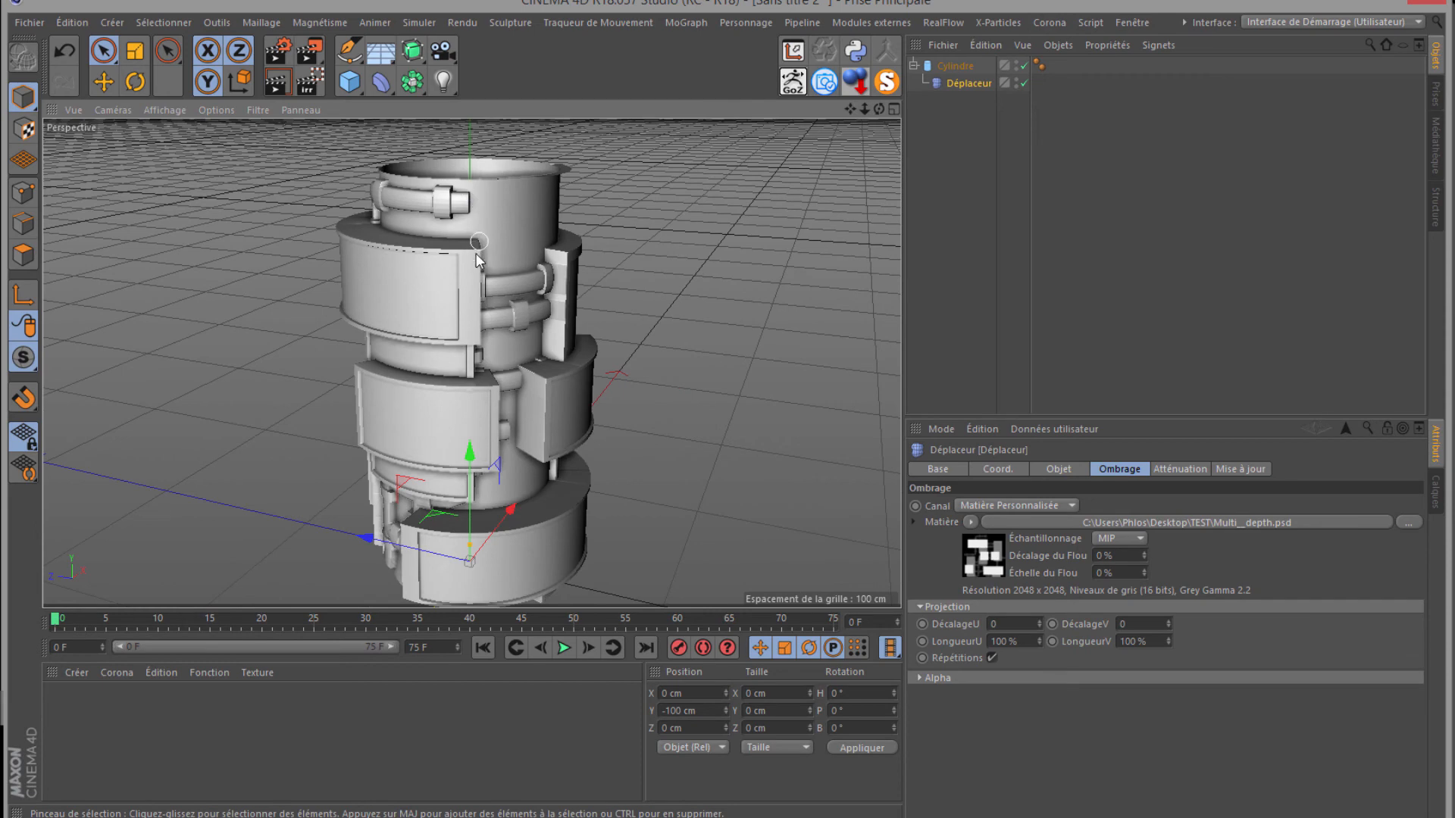
pyautogui.scroll(-2, 462, 405)
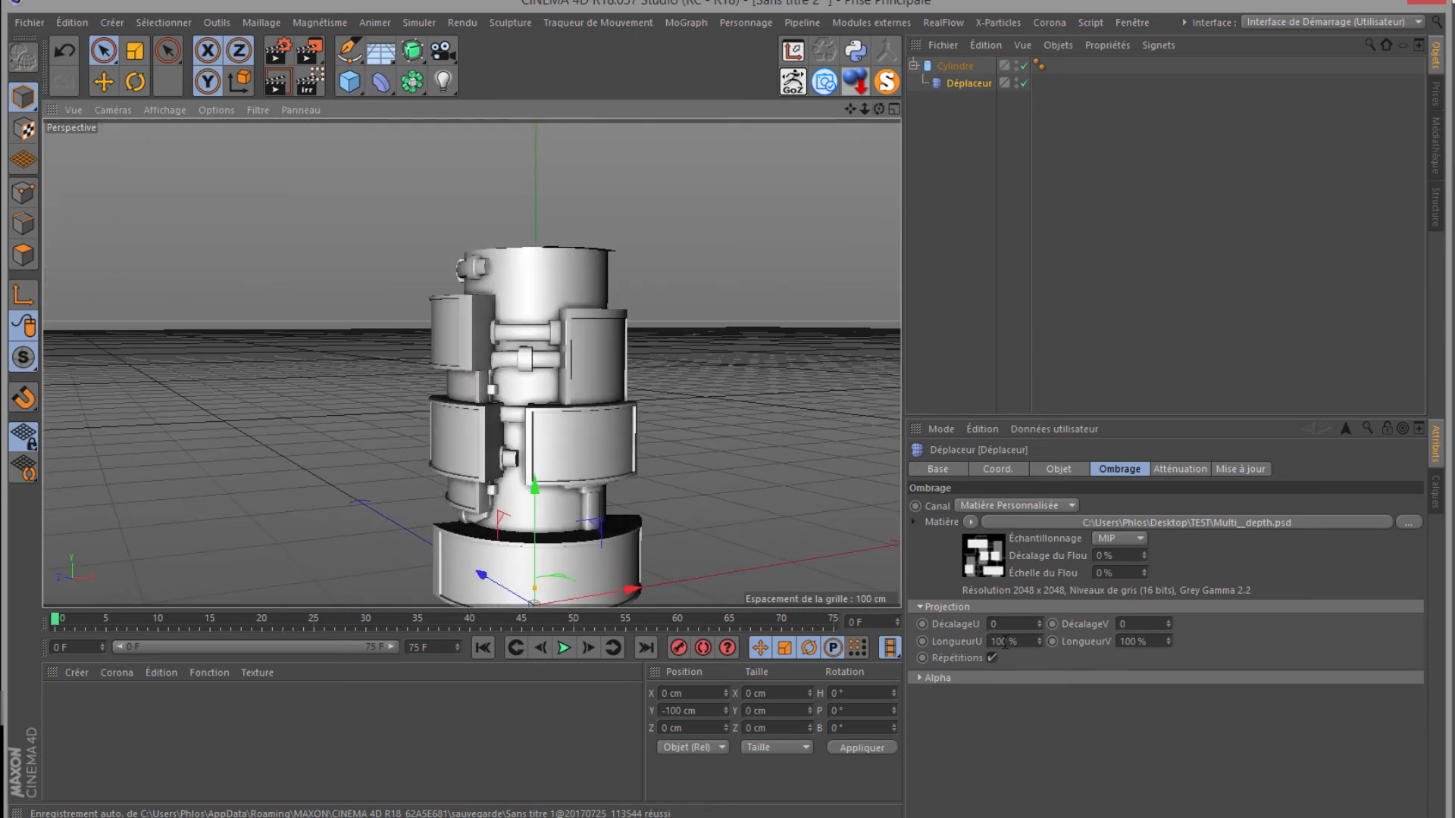
# Step: Set the displacer texture's LongueurU and LongueurV to 50 % and view the cylinder from another side
pyautogui.write('4')
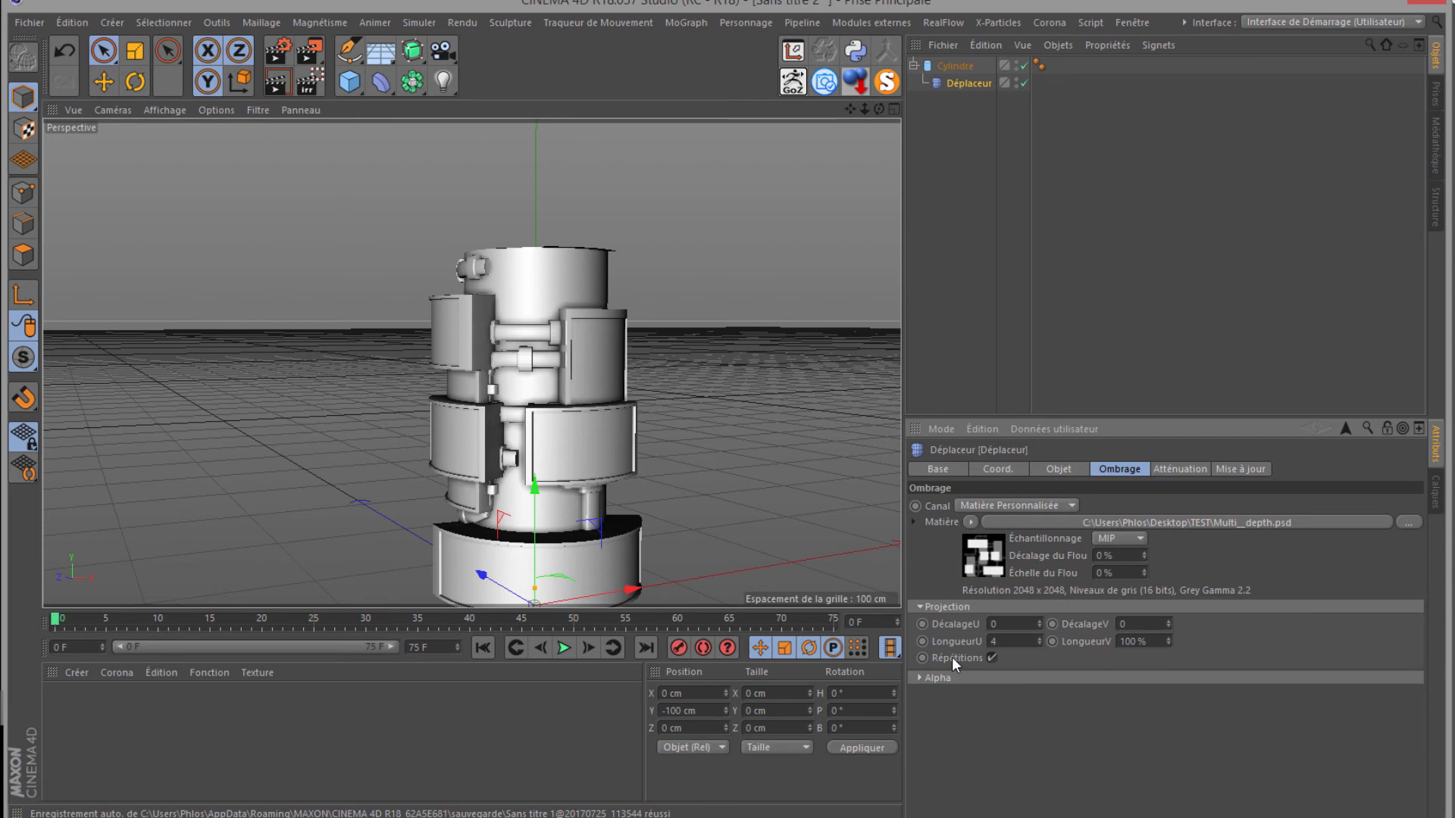
pyautogui.write('0')
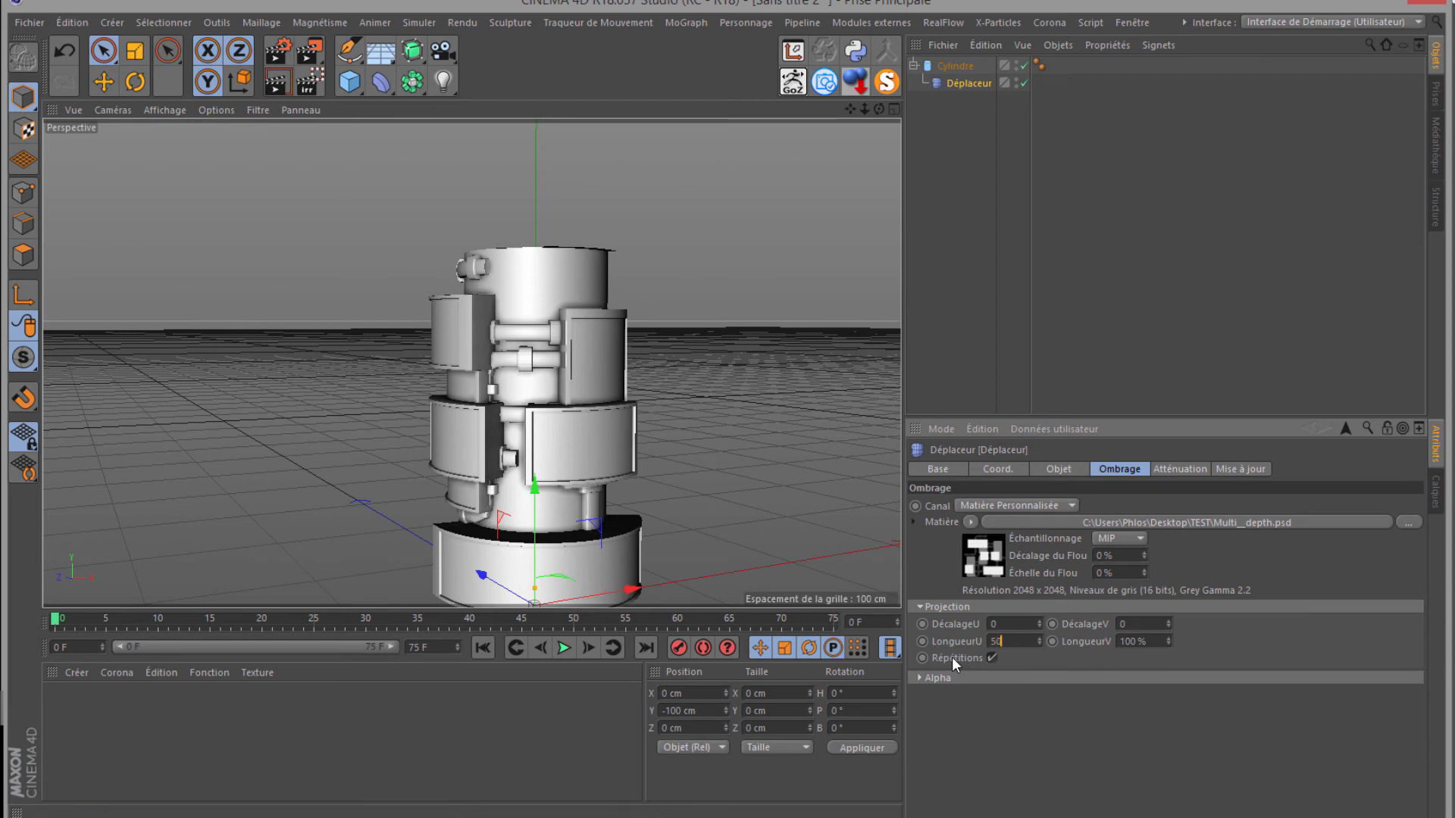
pyautogui.click(1137, 643)
pyautogui.write('50')
pyautogui.press('Return')
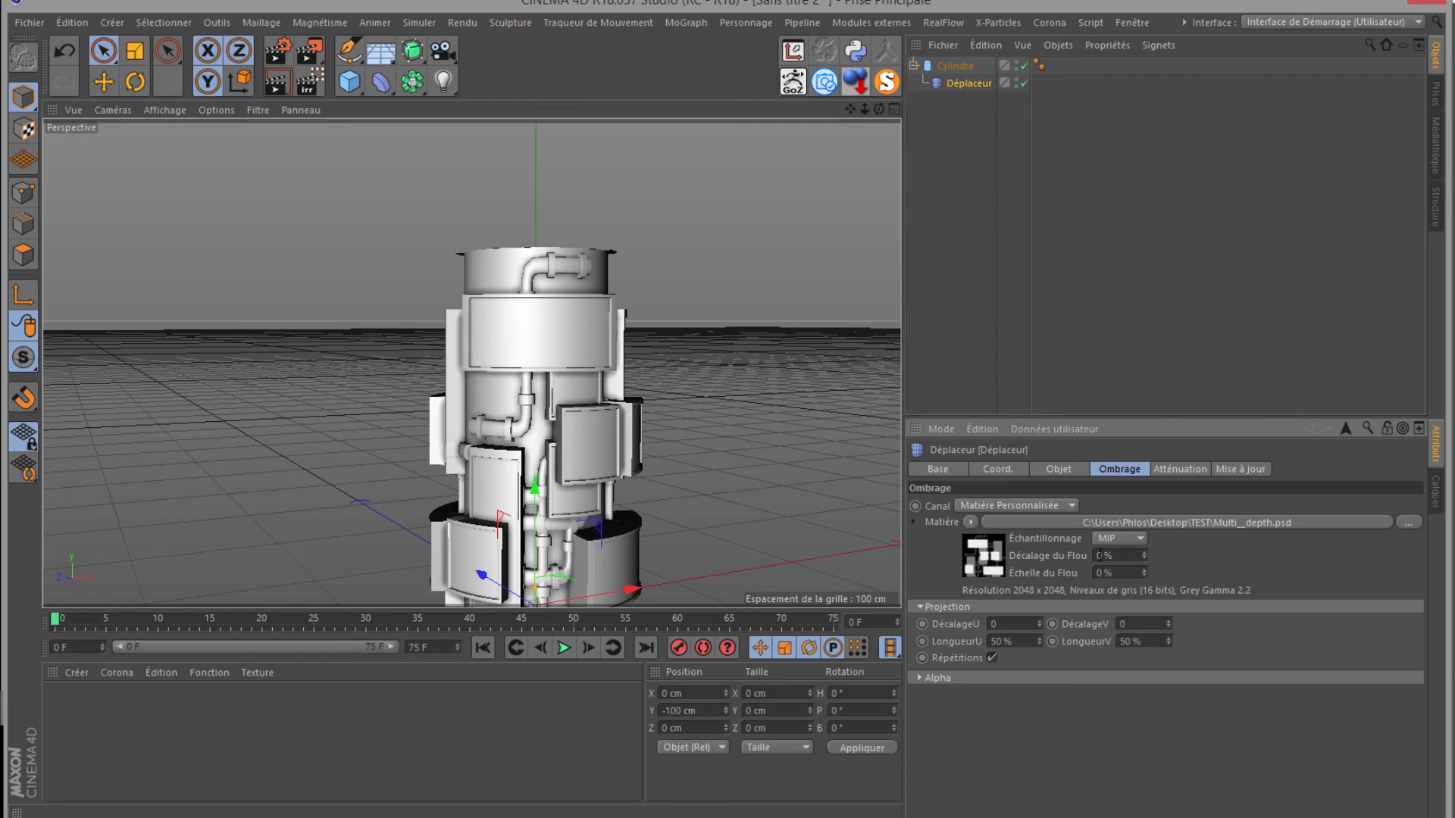
pyautogui.moveTo(880, 108); pyautogui.dragTo(734, 383)
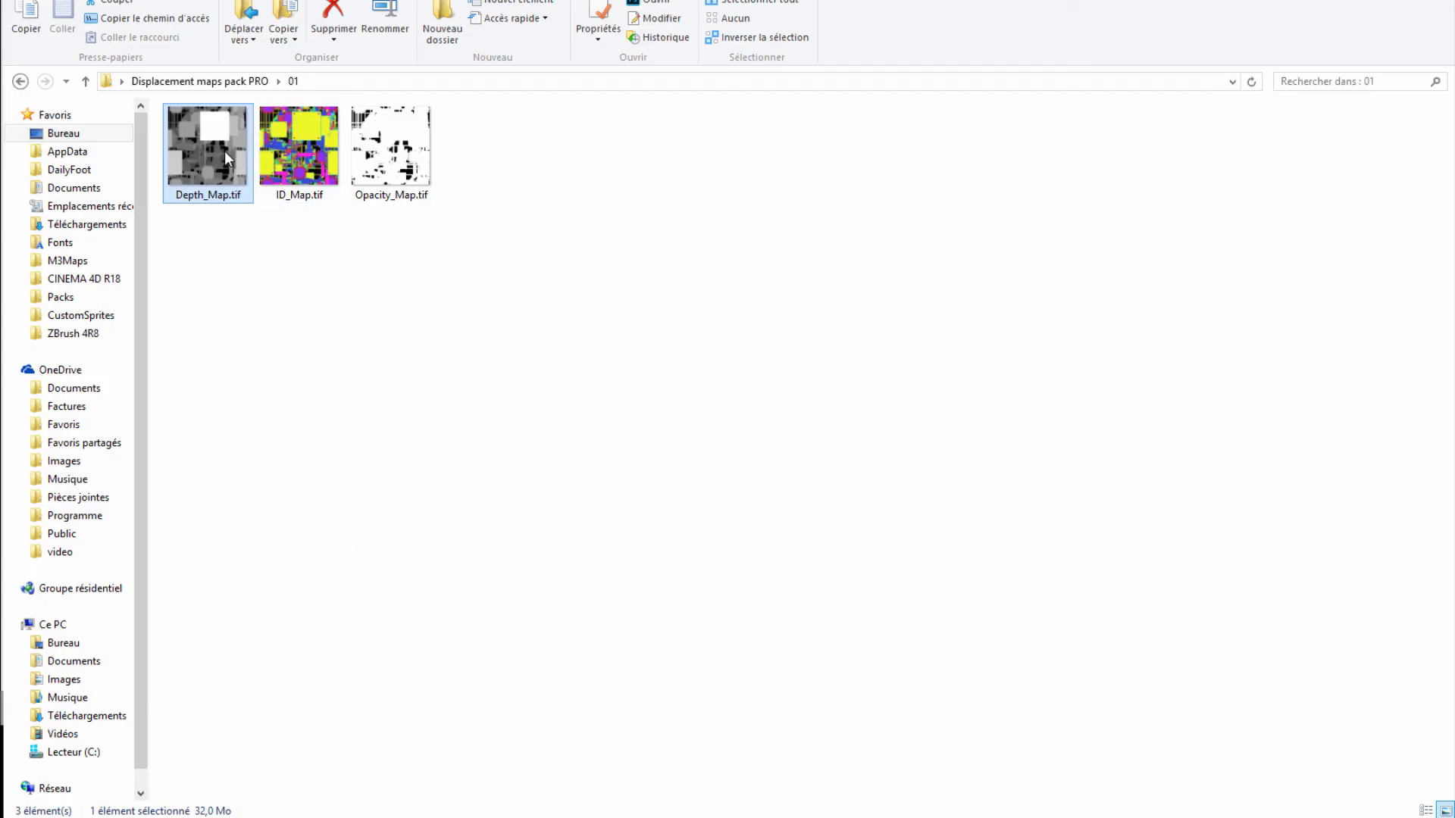
# Step: View Depth_Map.tif from pack folder 01, and load folder 07's Depth_Map.tif from Displacement maps pack PRO into the displacer without copying it
pyautogui.doubleClick(225, 152)
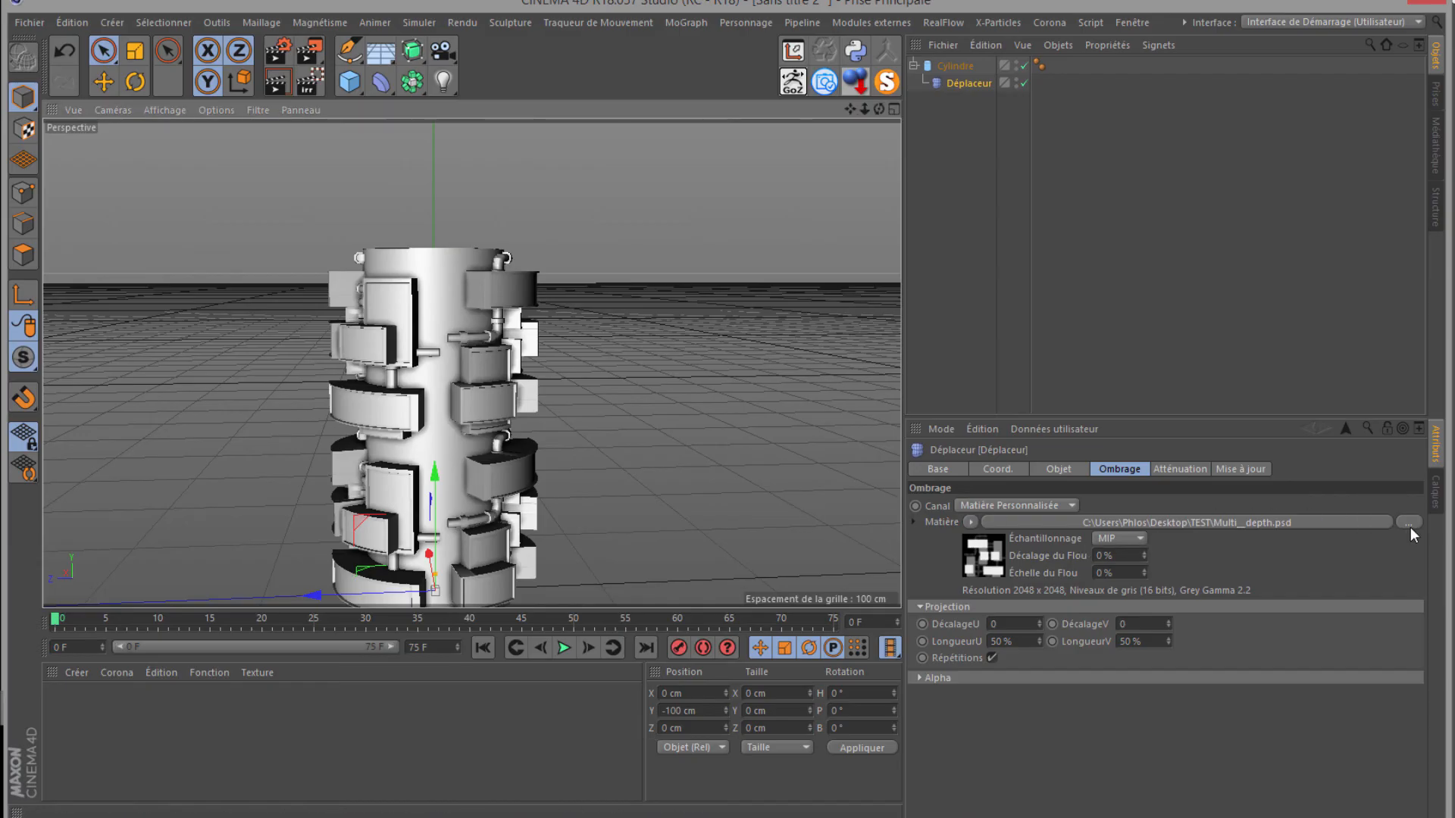
pyautogui.click(1408, 523)
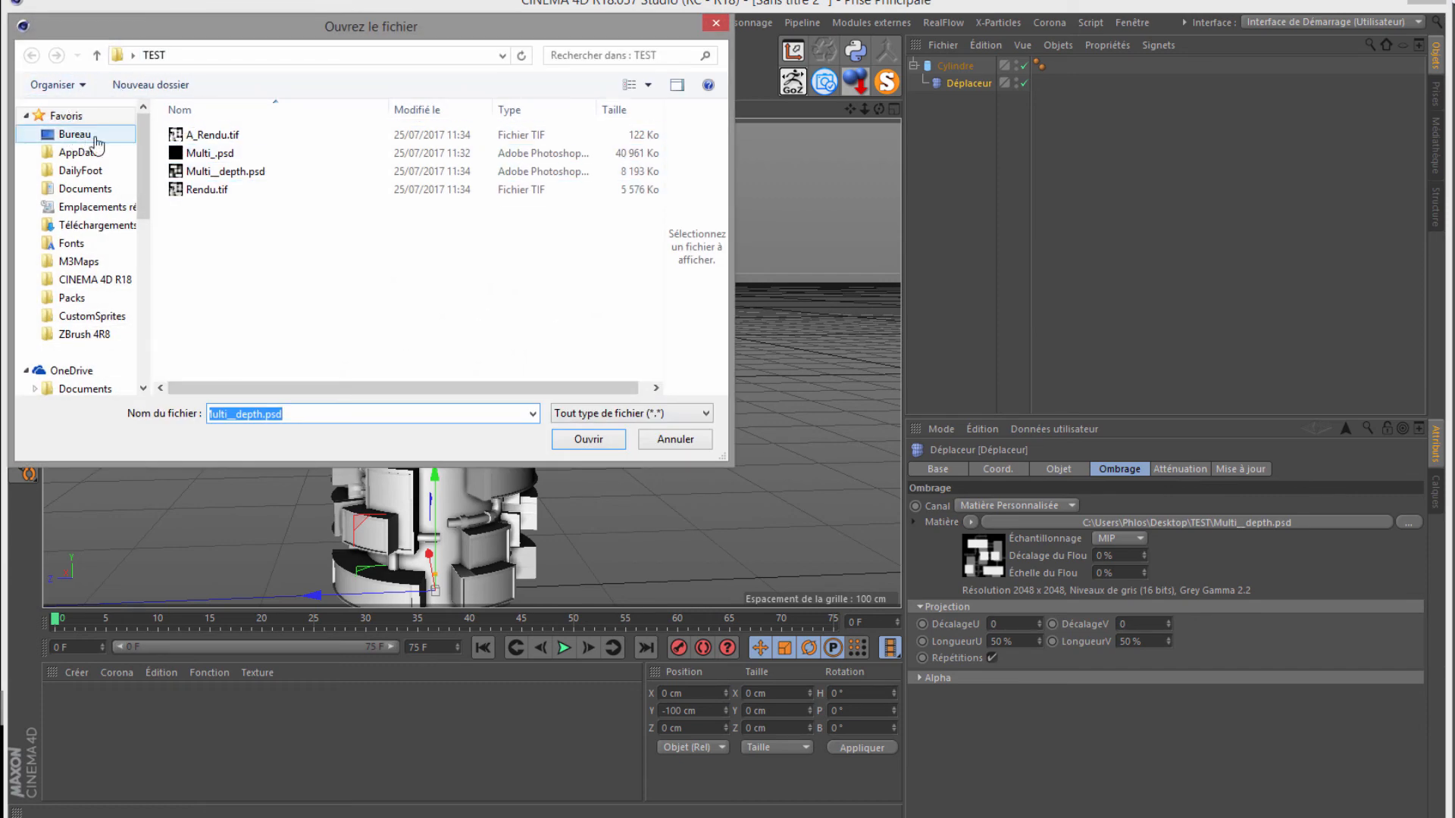
pyautogui.click(74, 134)
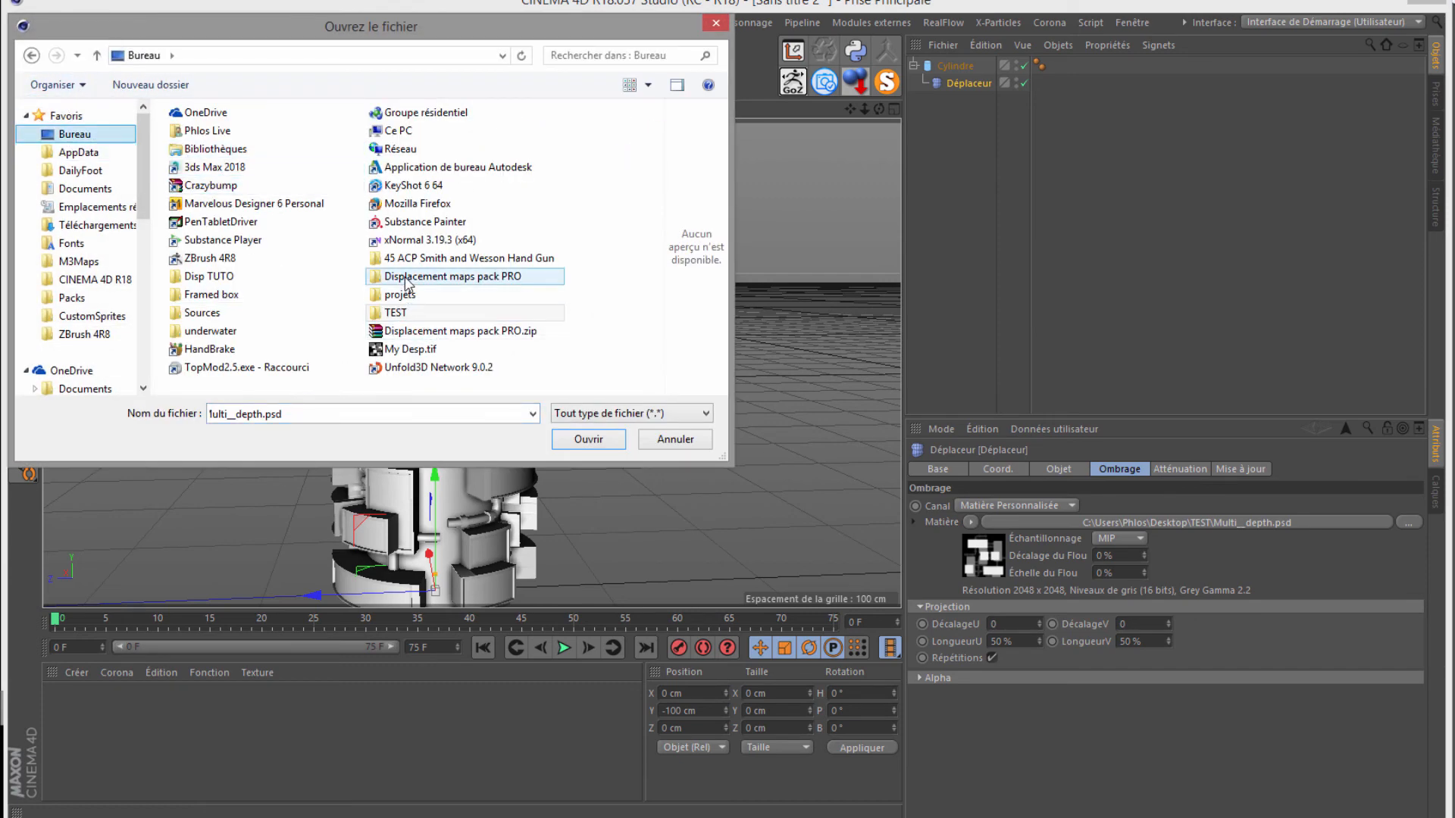
pyautogui.doubleClick(406, 284)
pyautogui.doubleClick(307, 254)
pyautogui.click(210, 148)
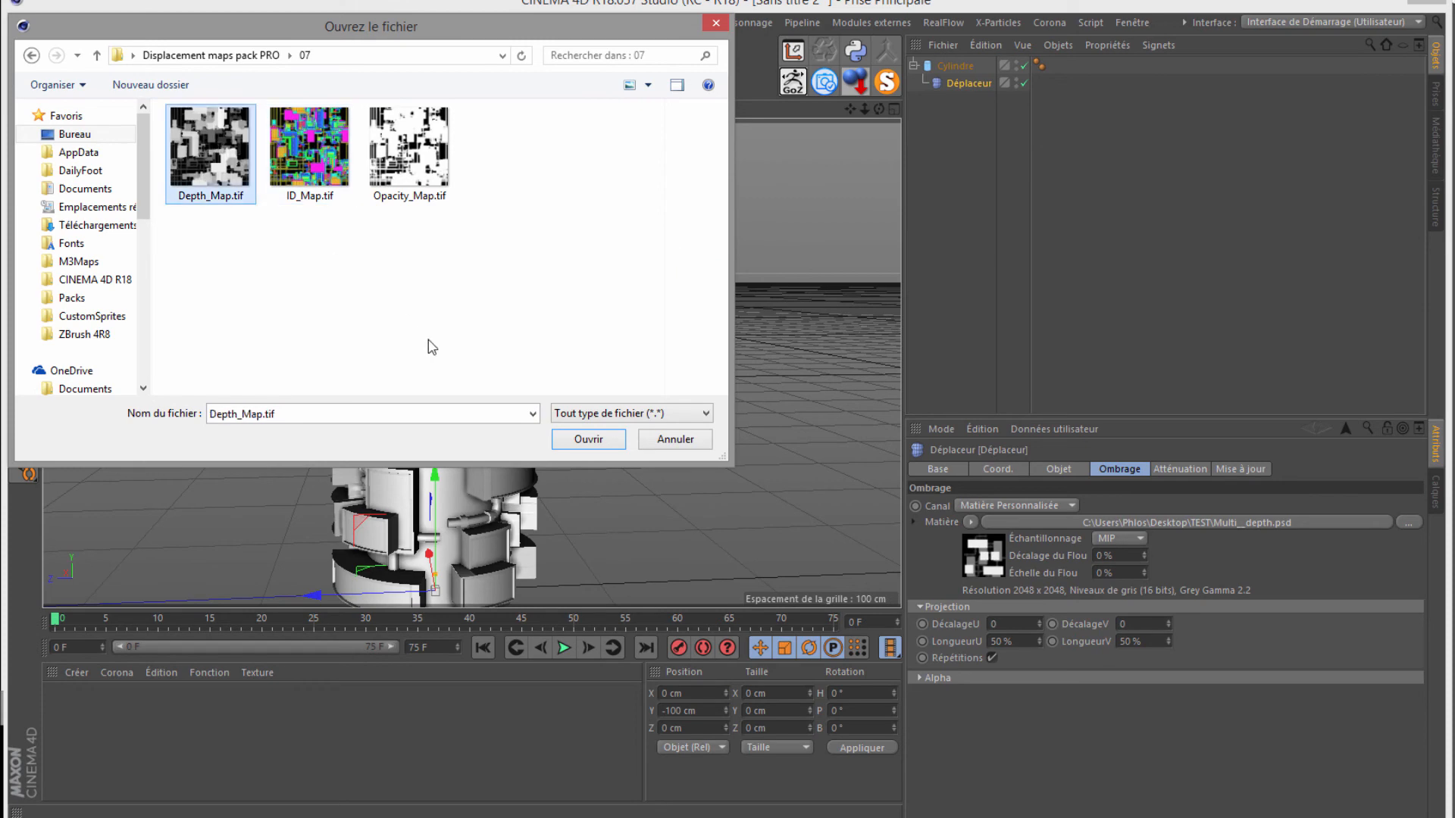
pyautogui.click(561, 443)
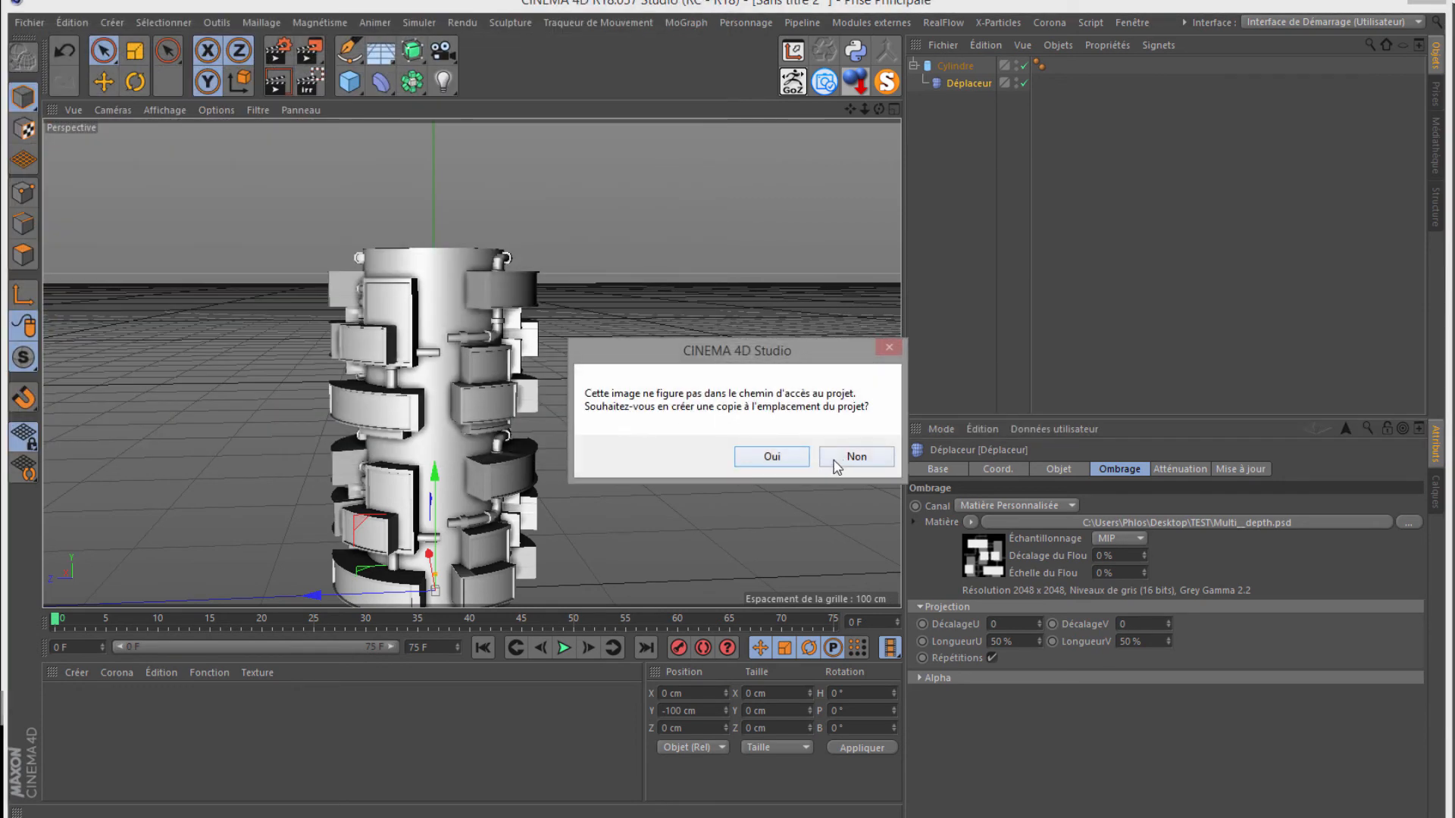
pyautogui.click(837, 462)
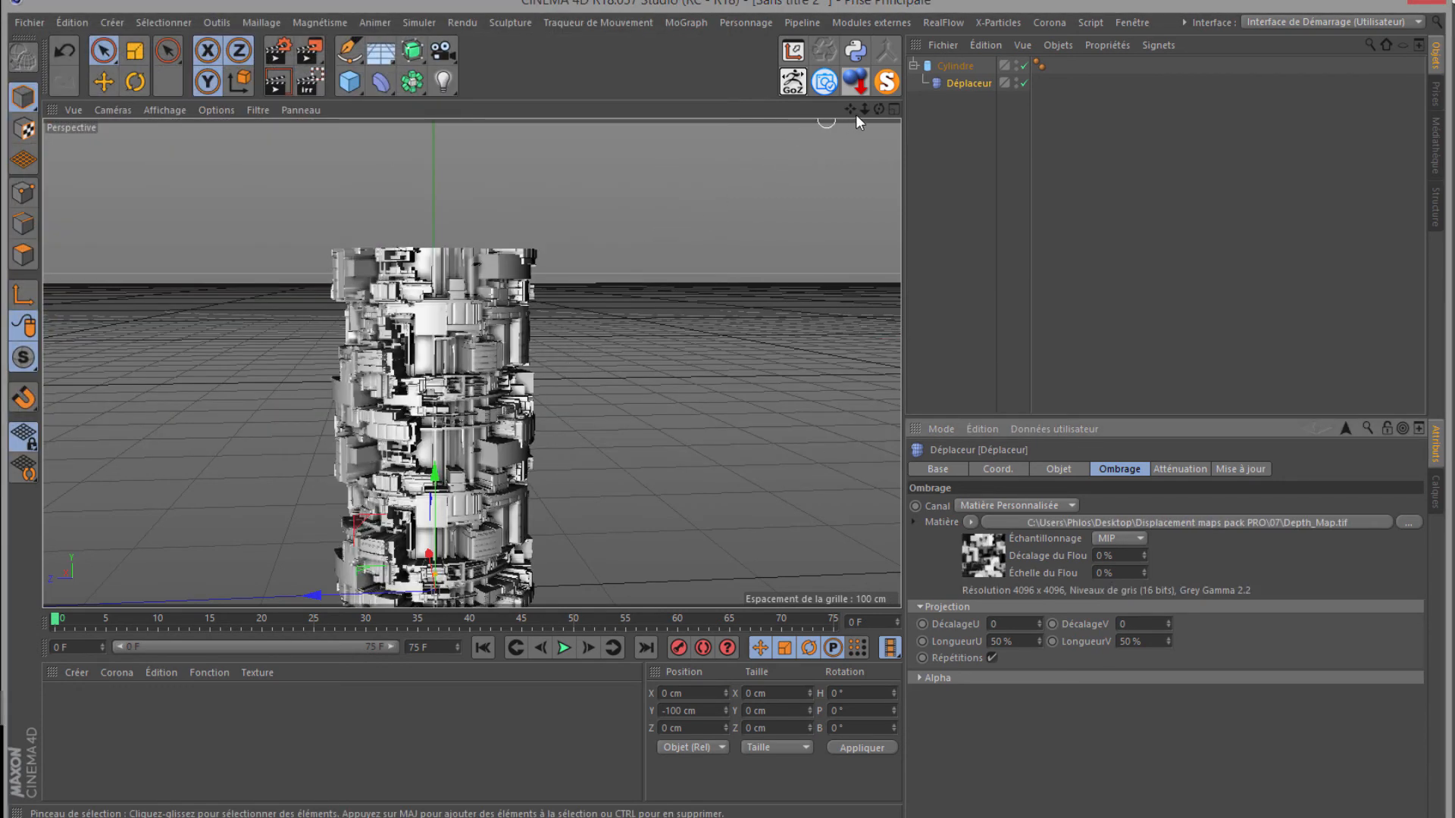
pyautogui.moveTo(879, 109); pyautogui.dragTo(729, 384)
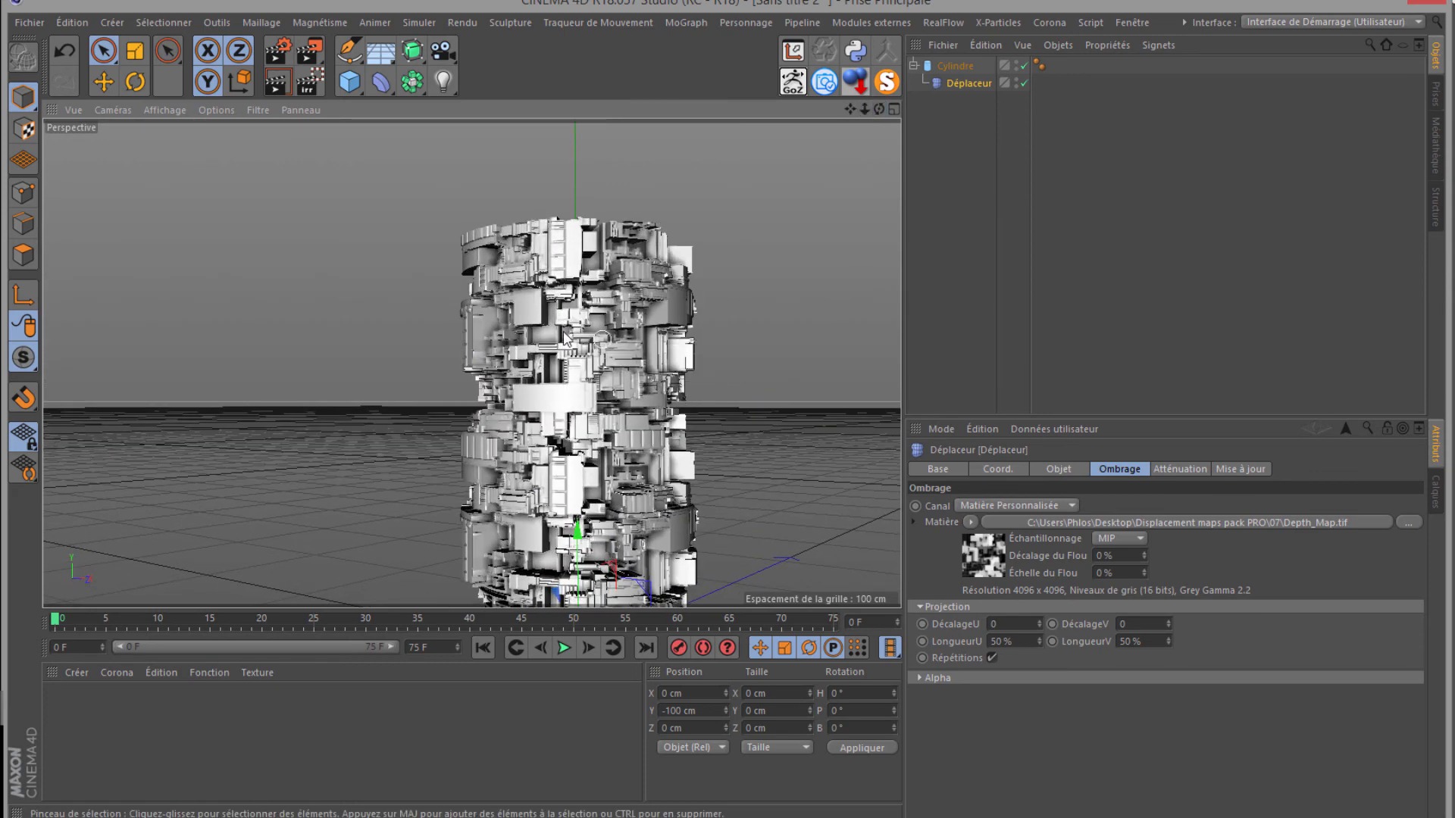
pyautogui.moveTo(879, 109); pyautogui.dragTo(616, 366)
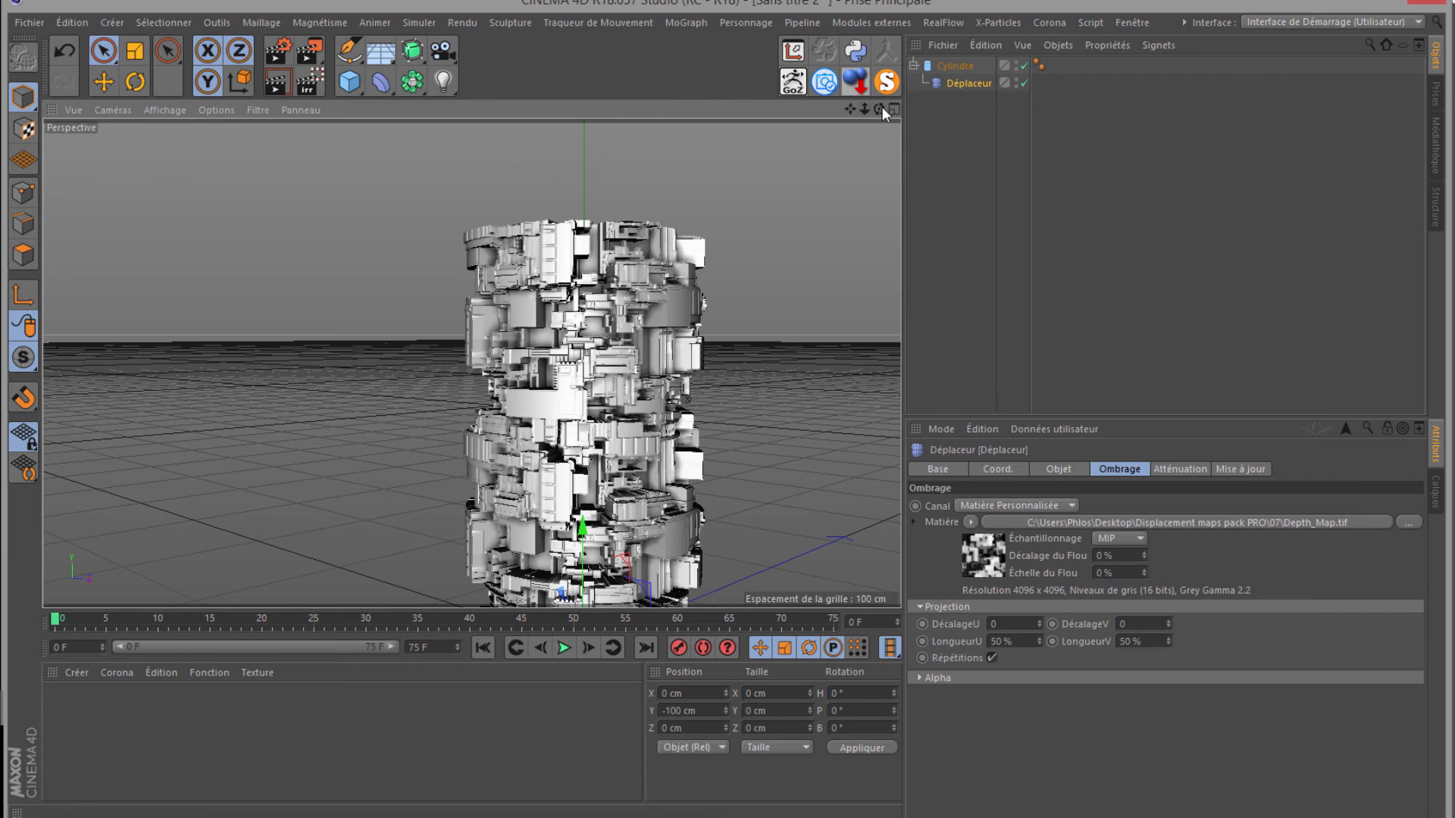
pyautogui.moveTo(878, 109); pyautogui.dragTo(730, 382)
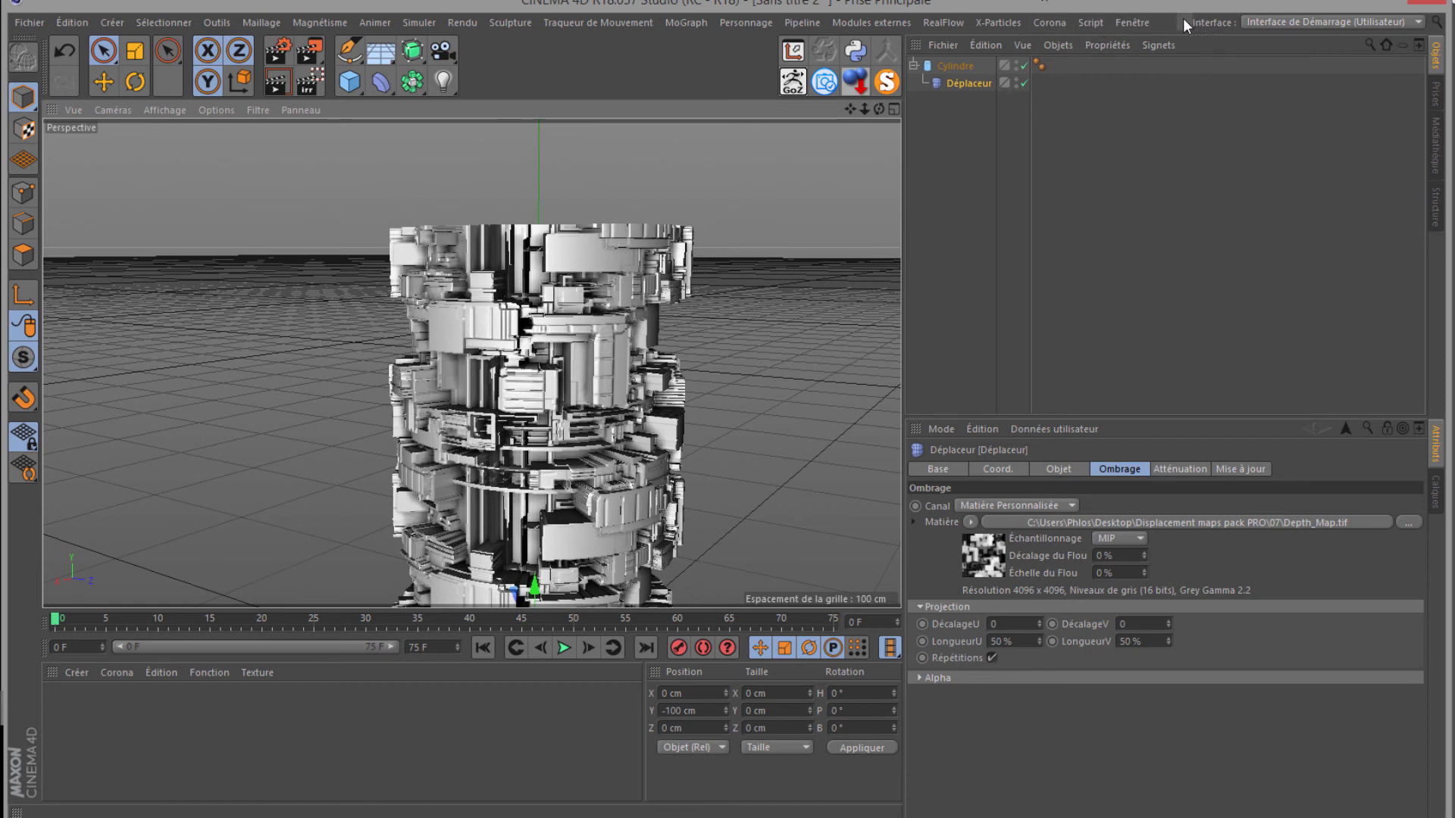
# Step: Switch back to the frames-and-pipes project and add a plane with its orientation set to -Z
pyautogui.click(1133, 20)
pyautogui.click(1162, 452)
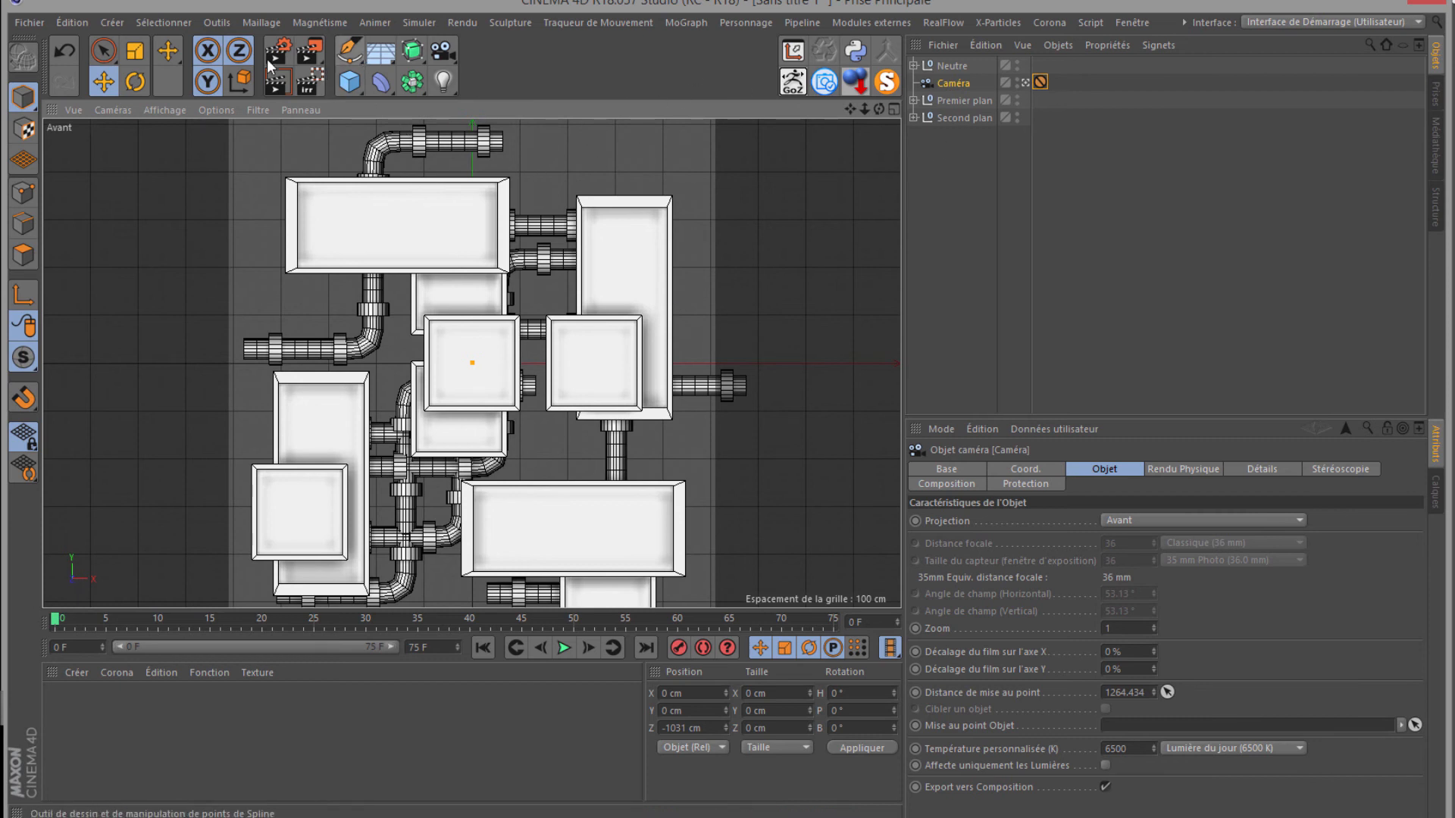
pyautogui.click(352, 83)
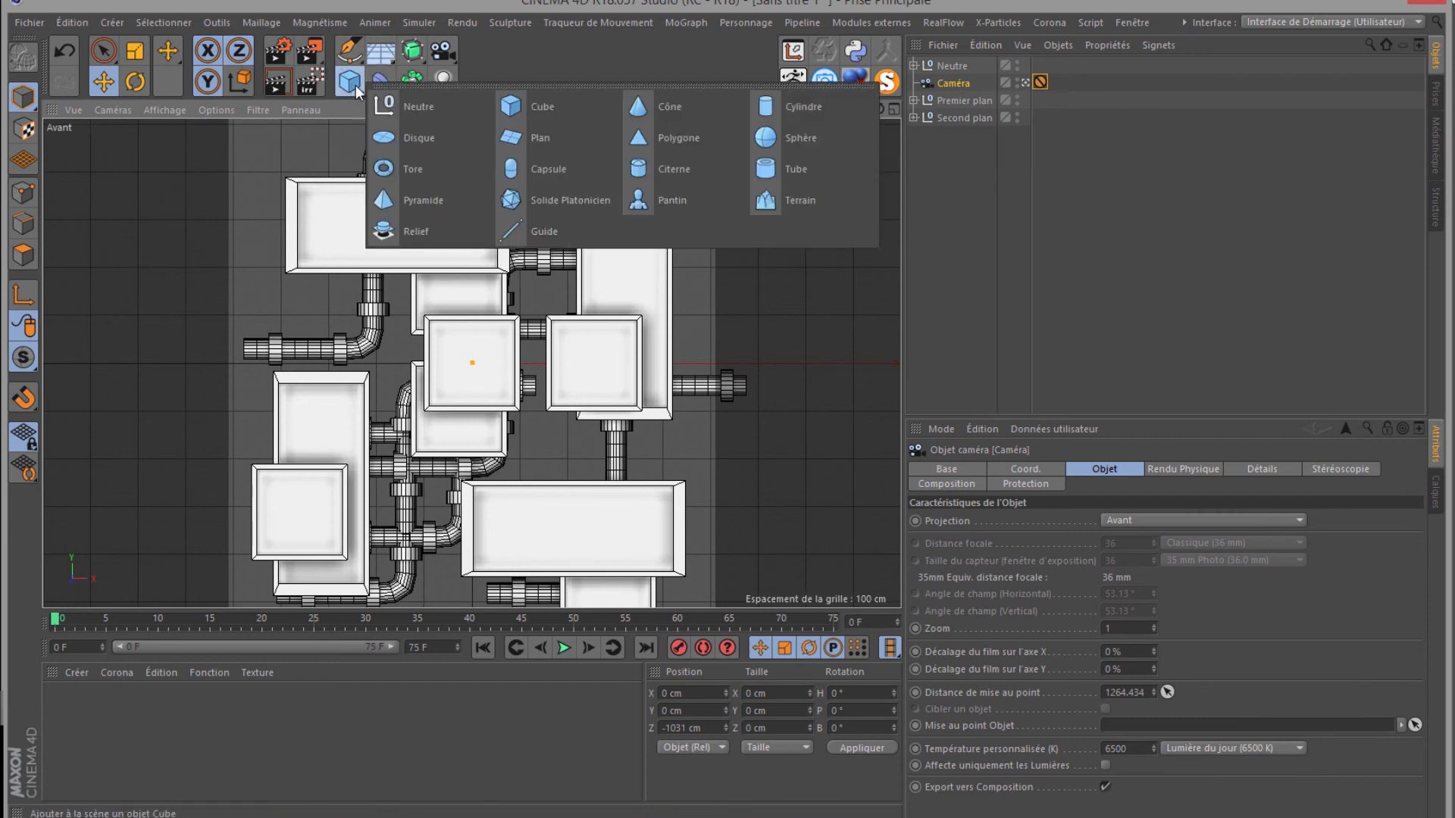
pyautogui.click(513, 141)
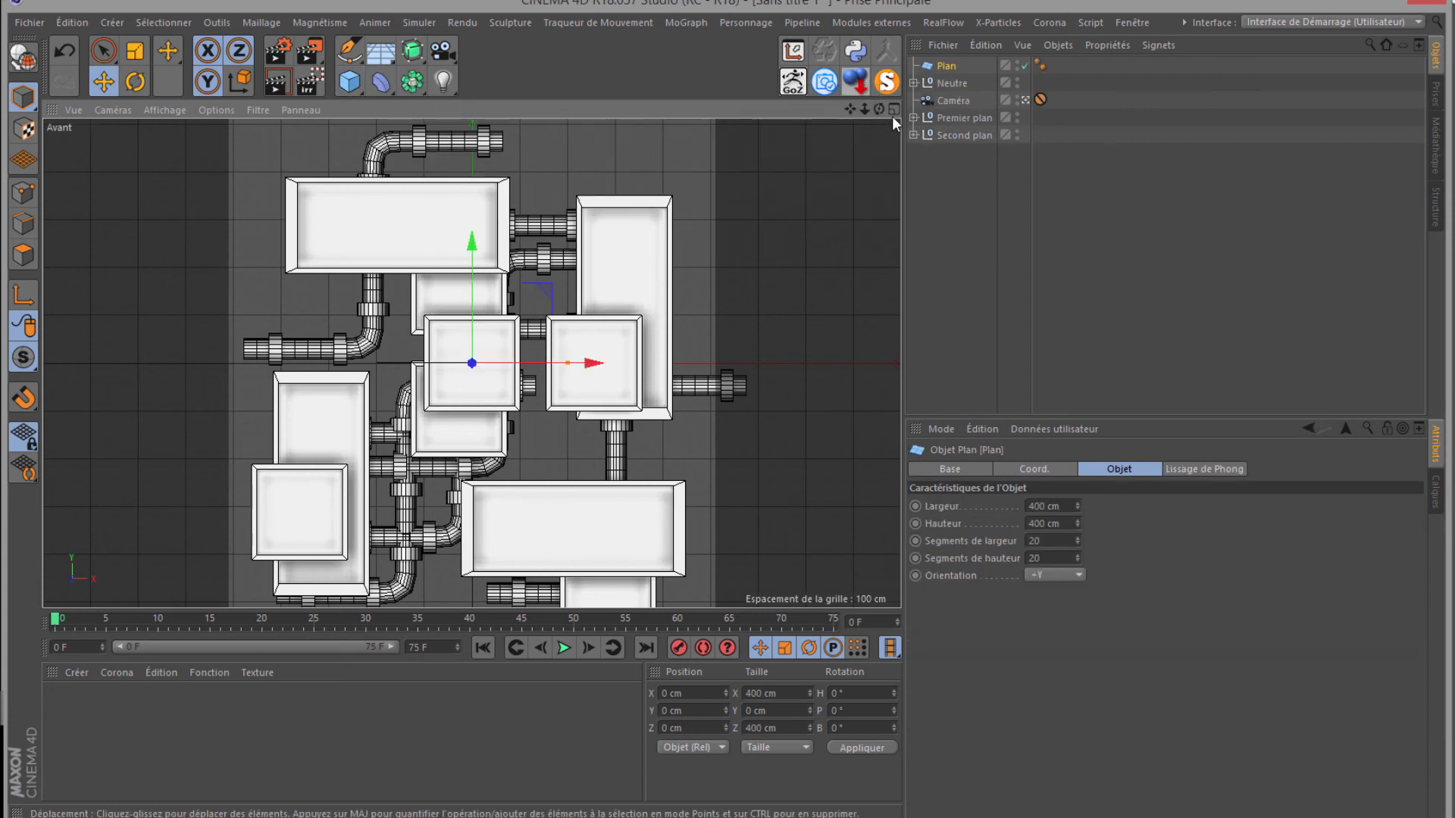
pyautogui.click(1054, 575)
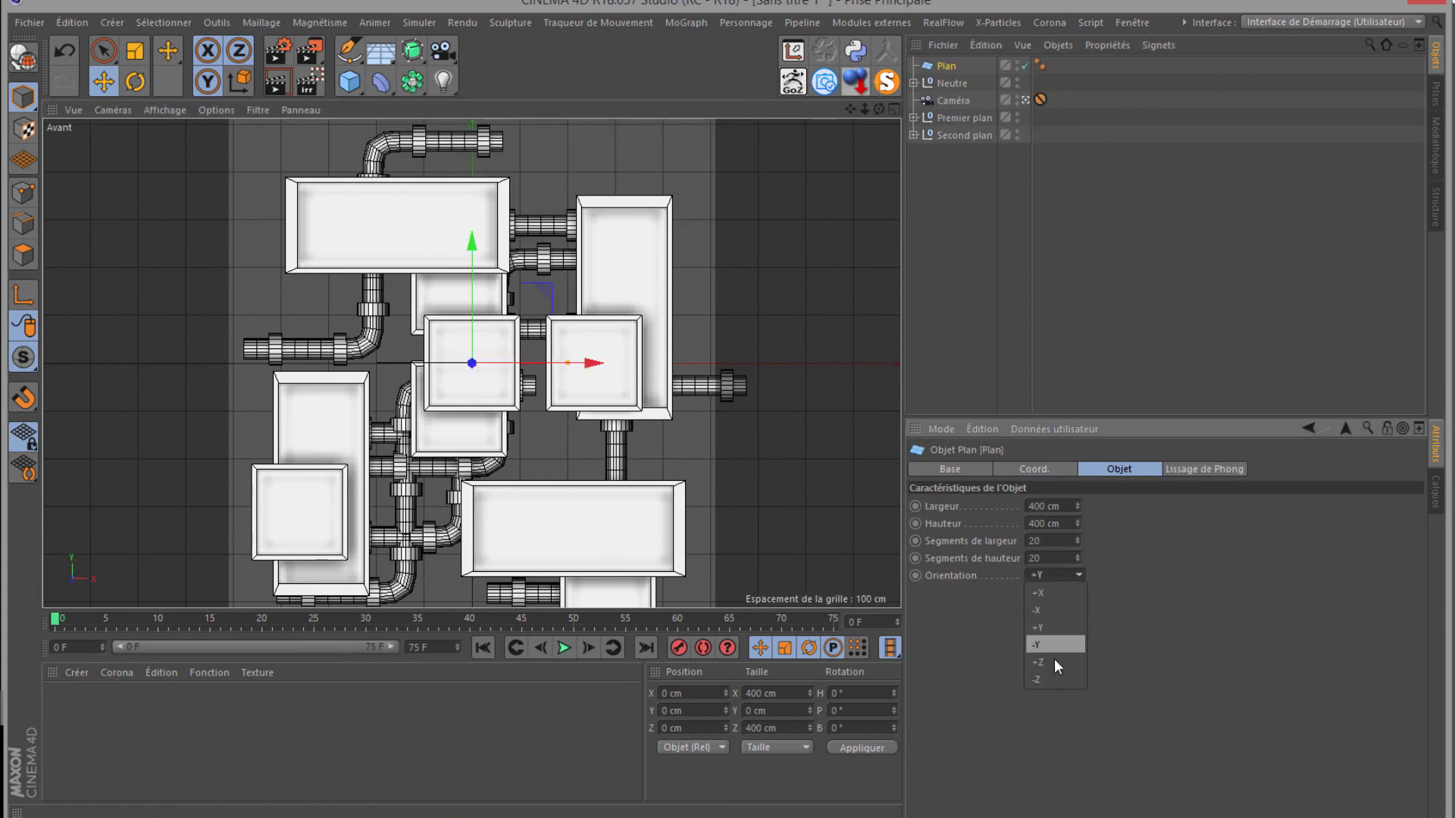
pyautogui.click(1047, 679)
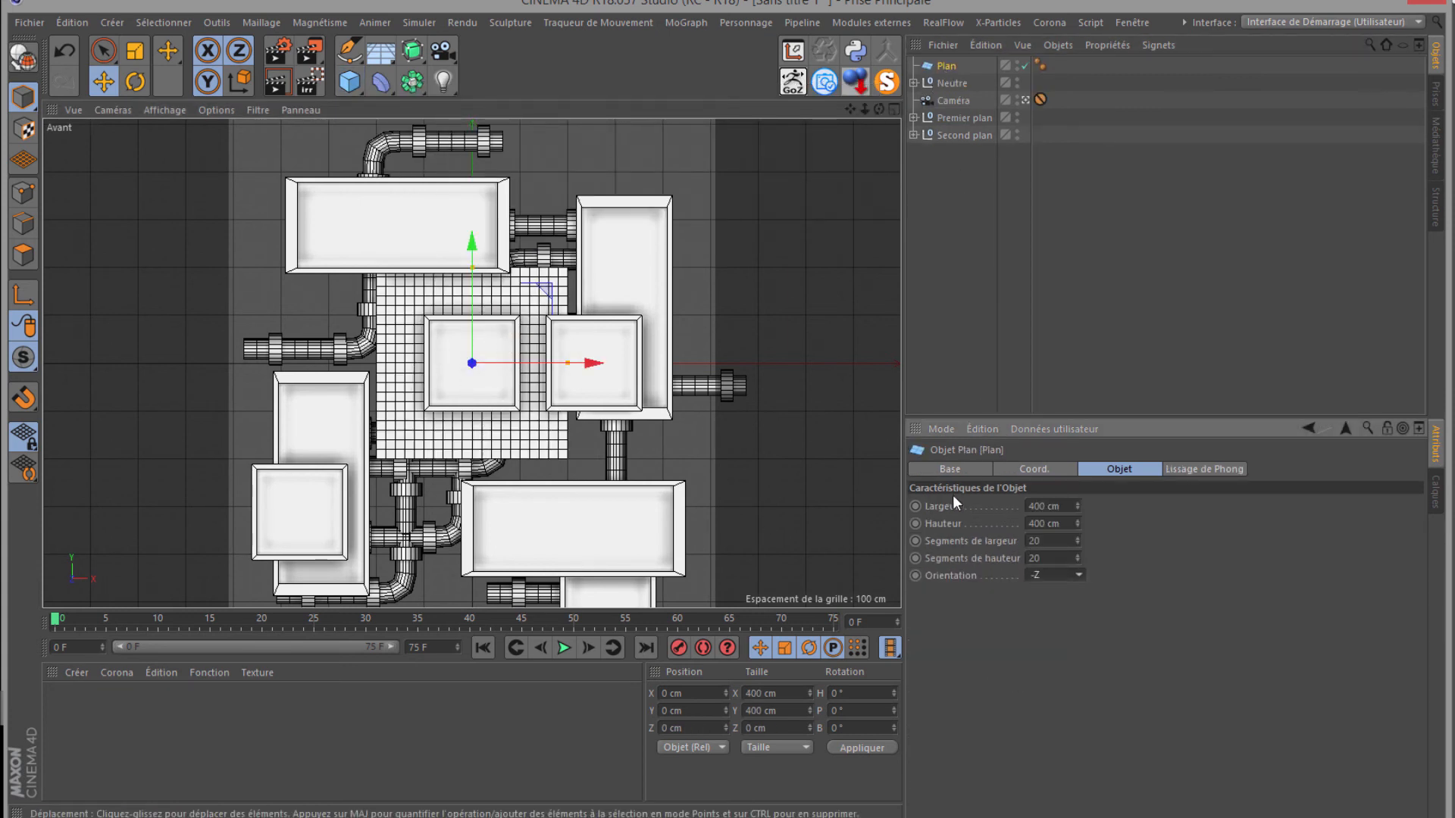
# Step: Set the plane's width and height to 3000 cm each
pyautogui.moveTo(1076, 506); pyautogui.dragTo(1073, 507)
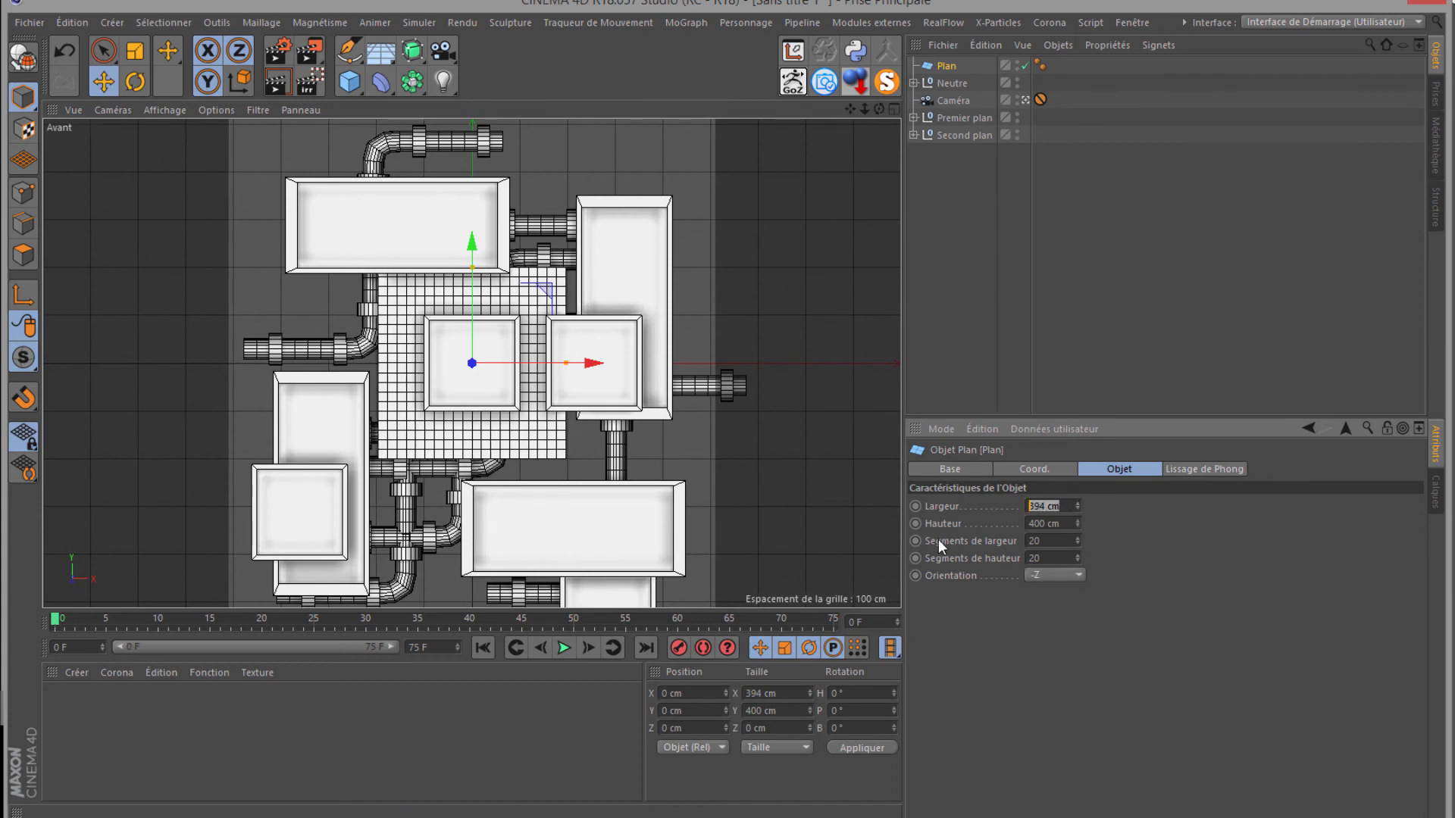
pyautogui.write('1000')
pyautogui.write('3000')
pyautogui.press('Tab')
pyautogui.write('300')
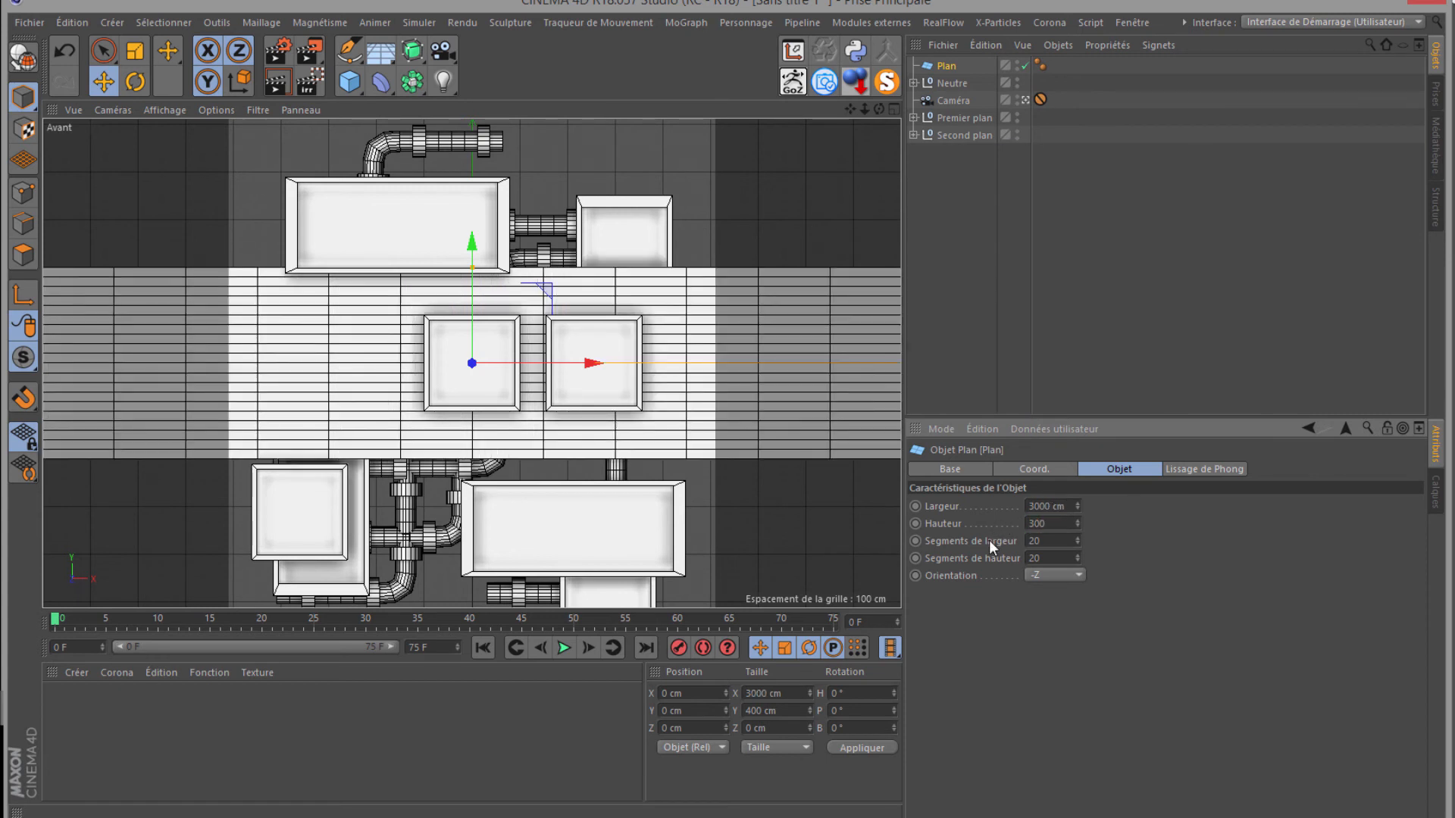
pyautogui.write('0')
pyautogui.press('Return')
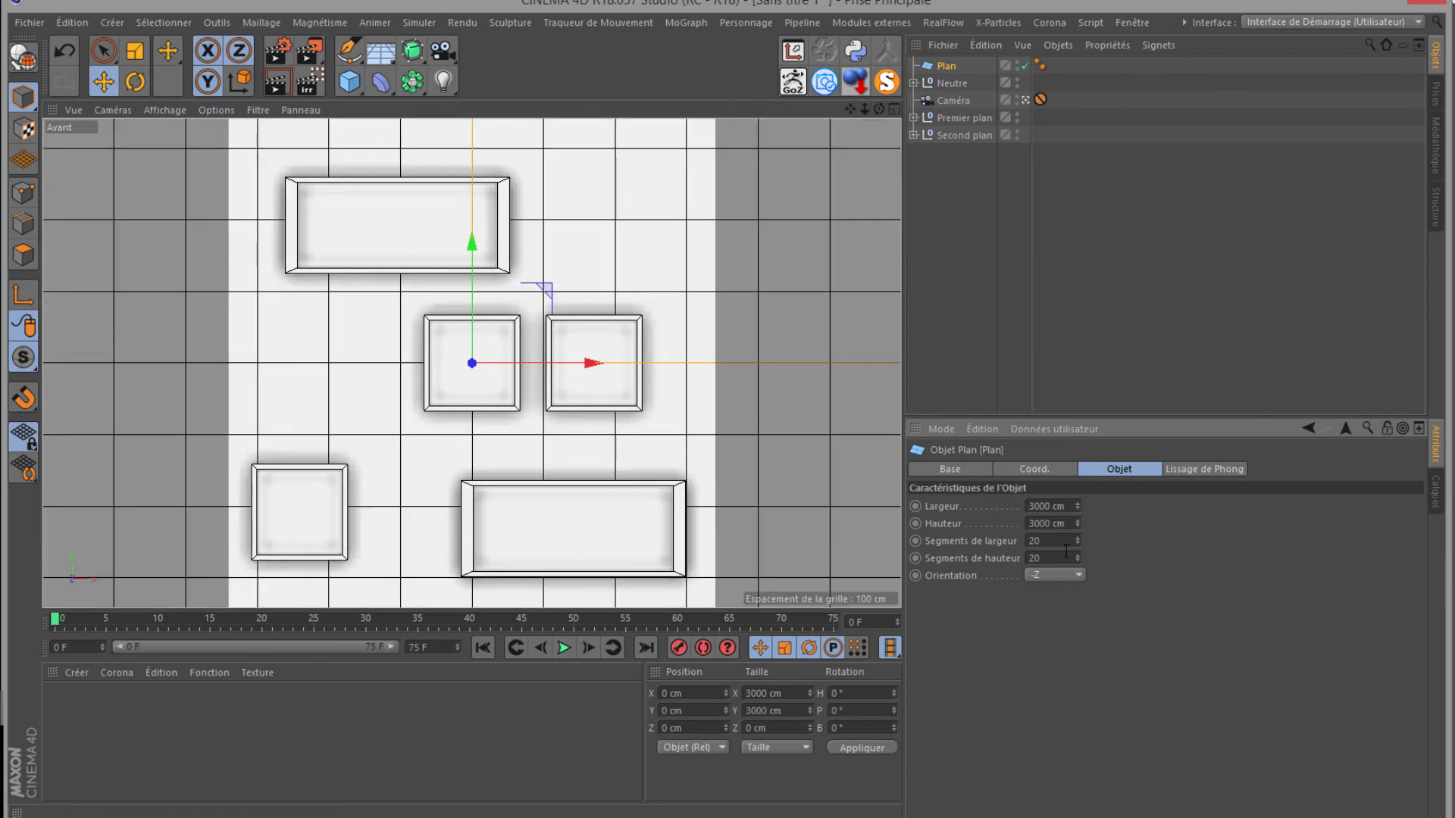
# Step: Set the plane's width segments and height segments to 3 each
pyautogui.moveTo(1057, 540); pyautogui.dragTo(988, 562)
pyautogui.write('3')
pyautogui.press('Return')
pyautogui.write('3')
pyautogui.press('Return')
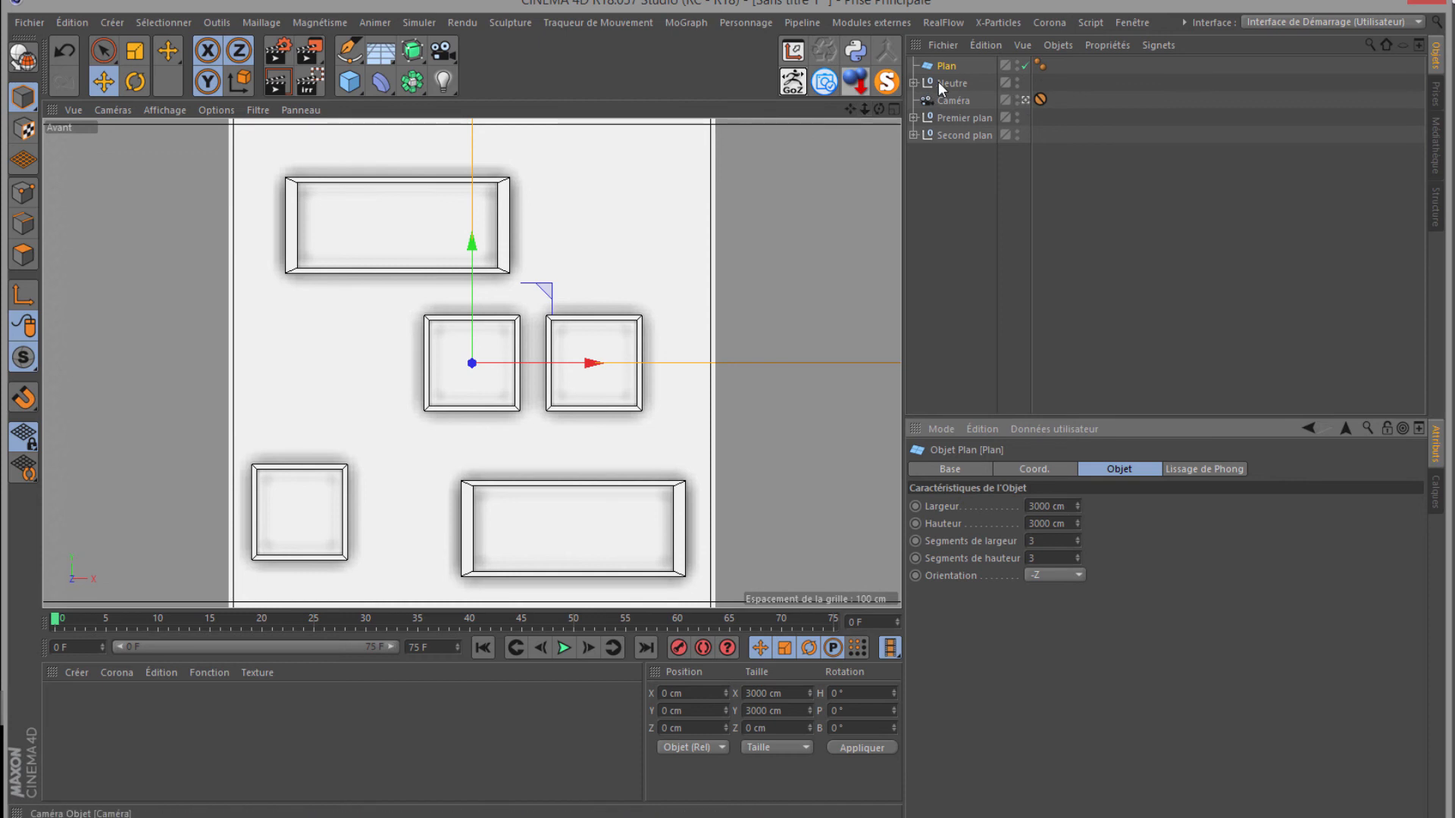
# Step: Isolate the plane in the perspective view and convert it to an editable polygon object
pyautogui.click(891, 90)
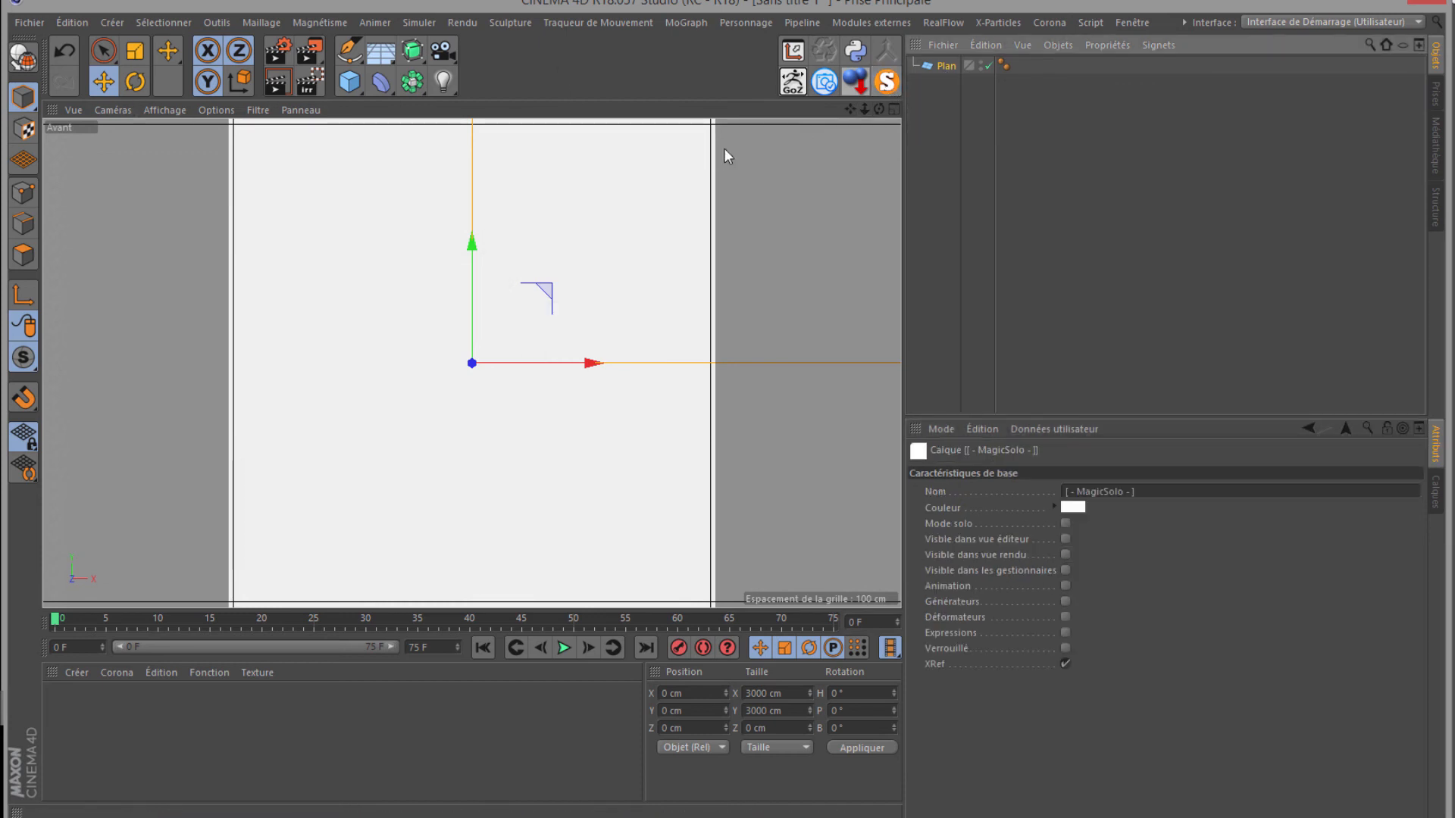
pyautogui.click(887, 82)
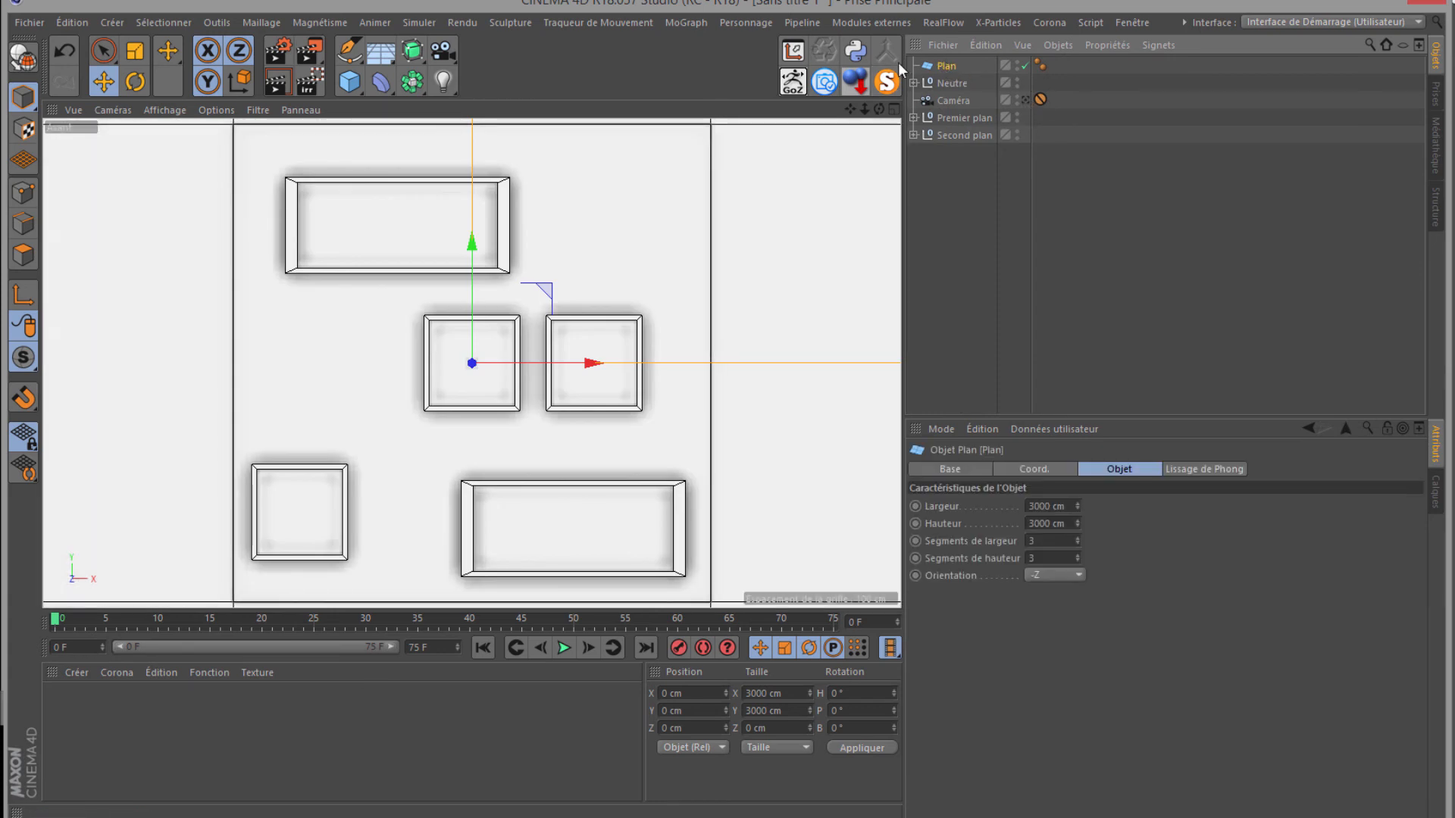
pyautogui.click(888, 79)
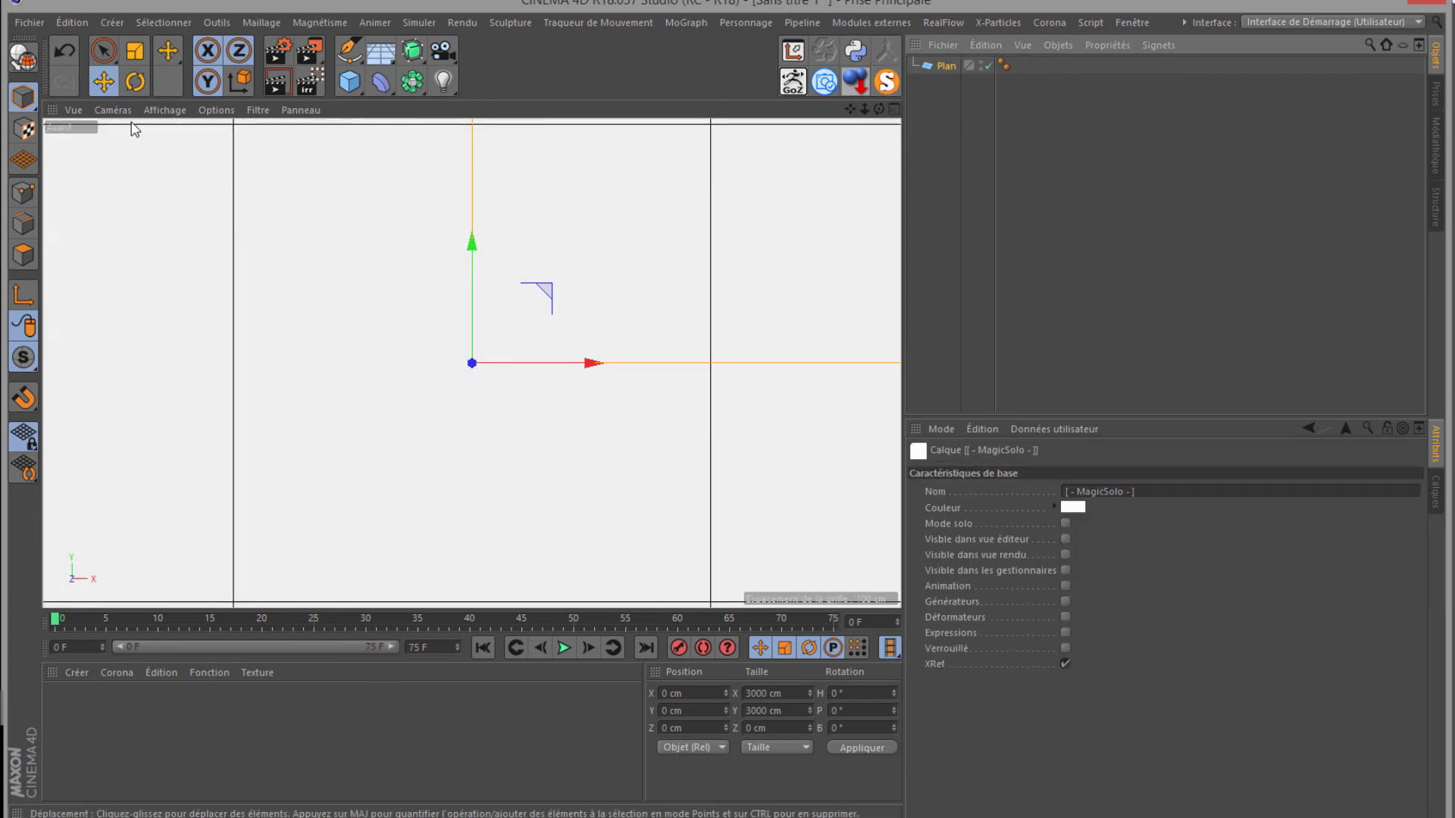
pyautogui.click(113, 110)
pyautogui.click(126, 206)
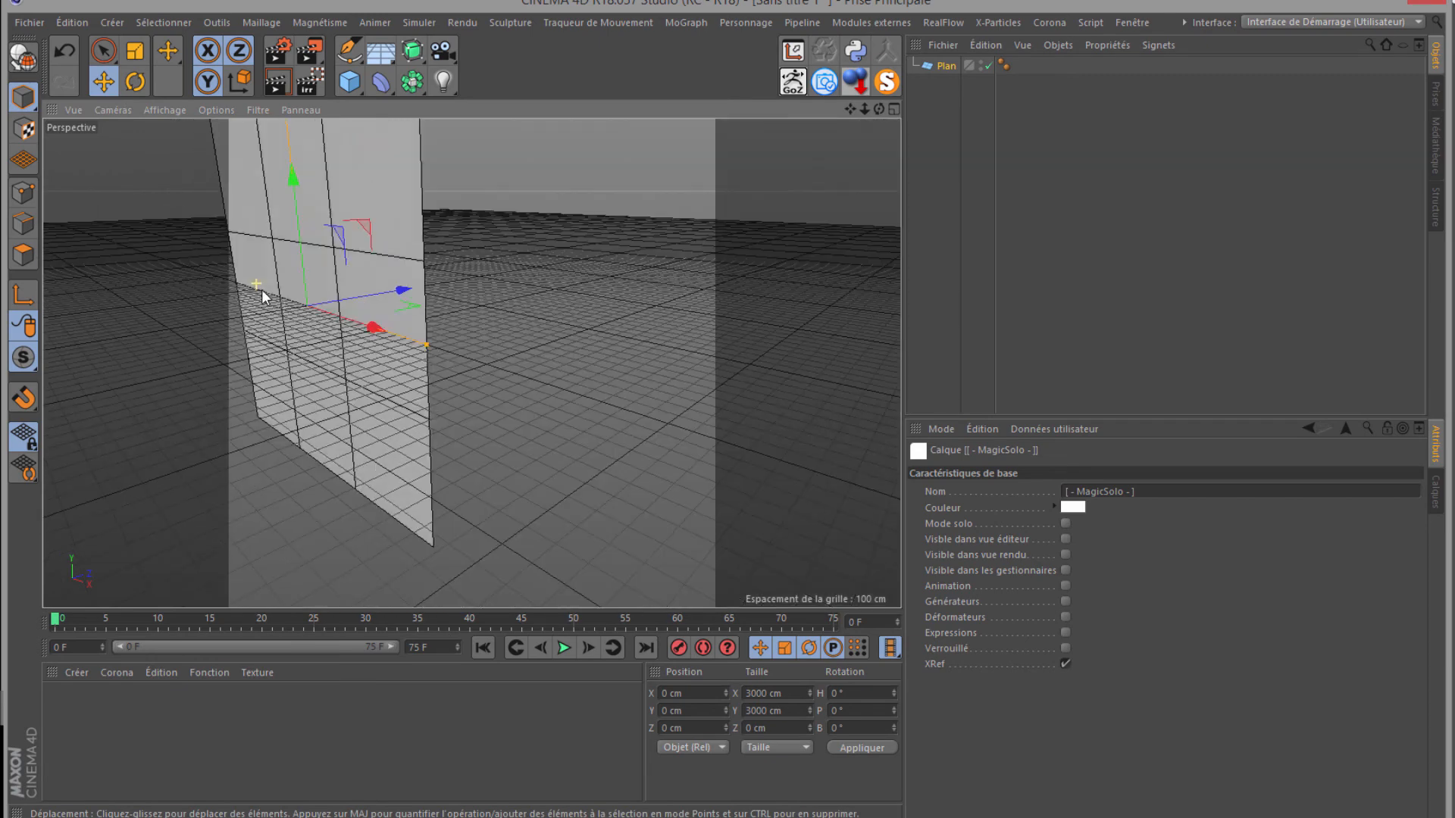
pyautogui.scroll(3, 266, 279)
pyautogui.keyDown('alt'); pyautogui.moveTo(270, 287); pyautogui.dragTo(362, 294, button='middle'); pyautogui.keyUp('alt')
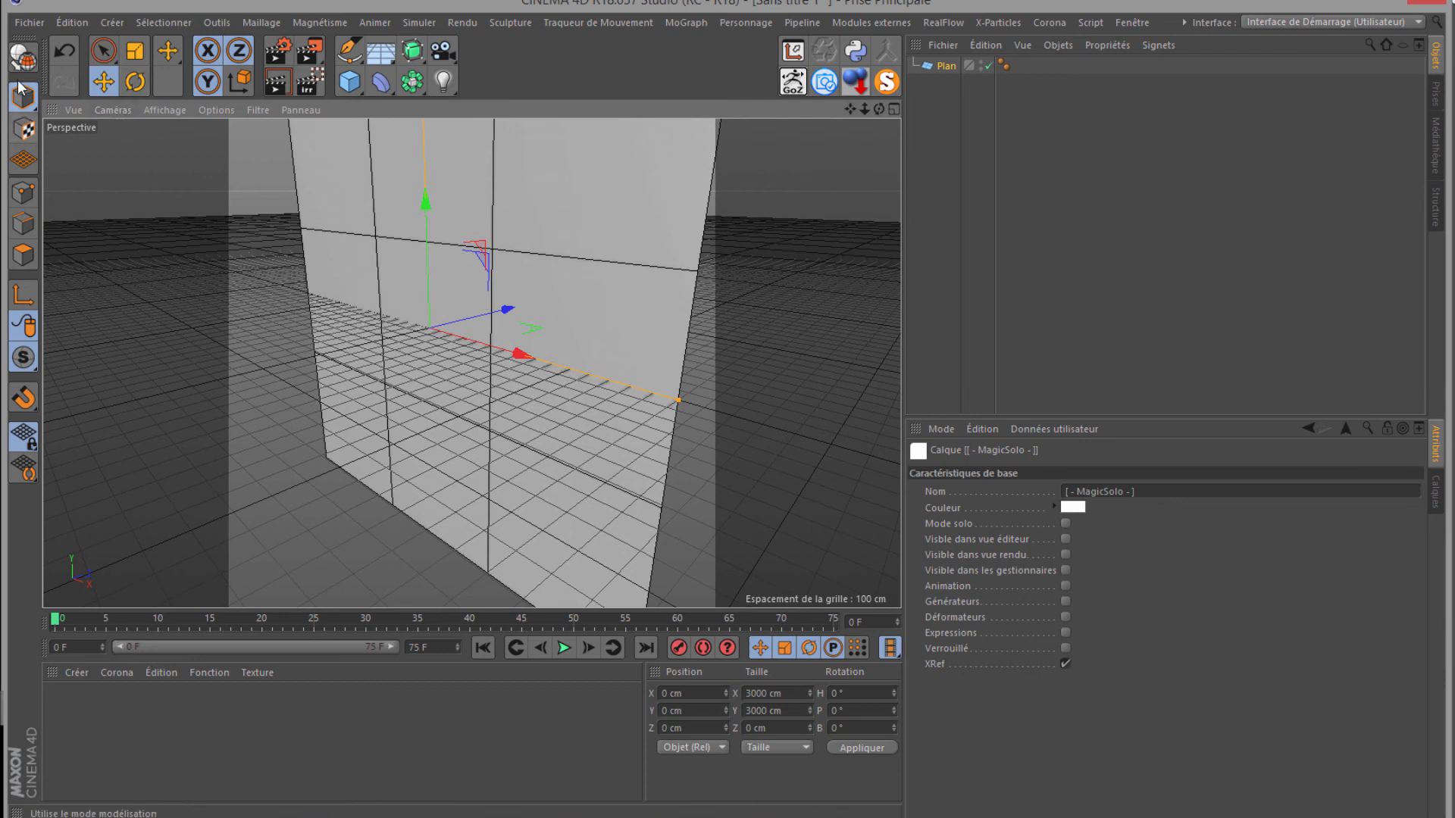
pyautogui.click(22, 57)
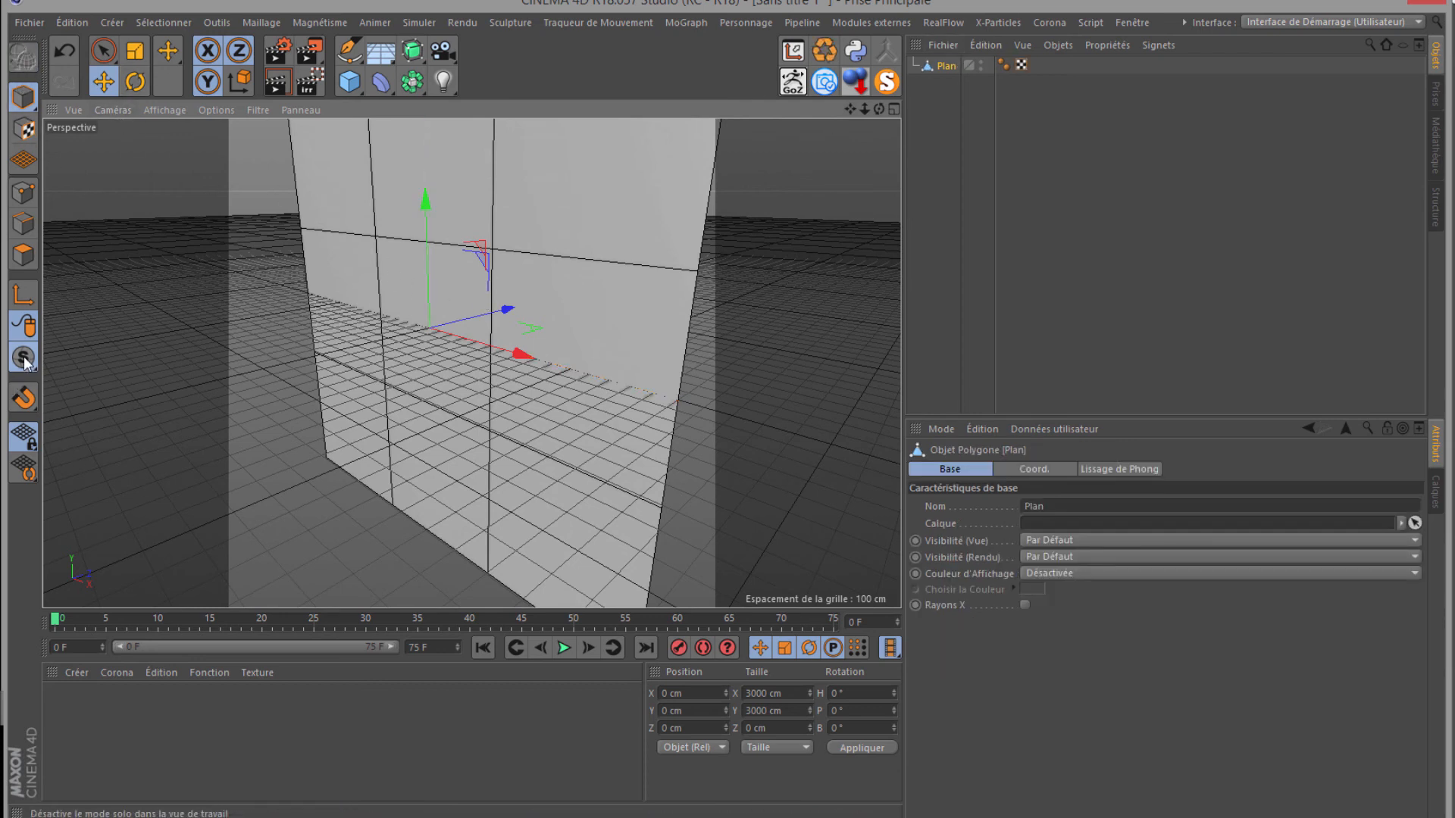
# Step: Create a new material and apply it only to the plane's centre polygon
pyautogui.doubleClick(121, 719)
pyautogui.moveTo(68, 706); pyautogui.dragTo(433, 464)
pyautogui.click(103, 50)
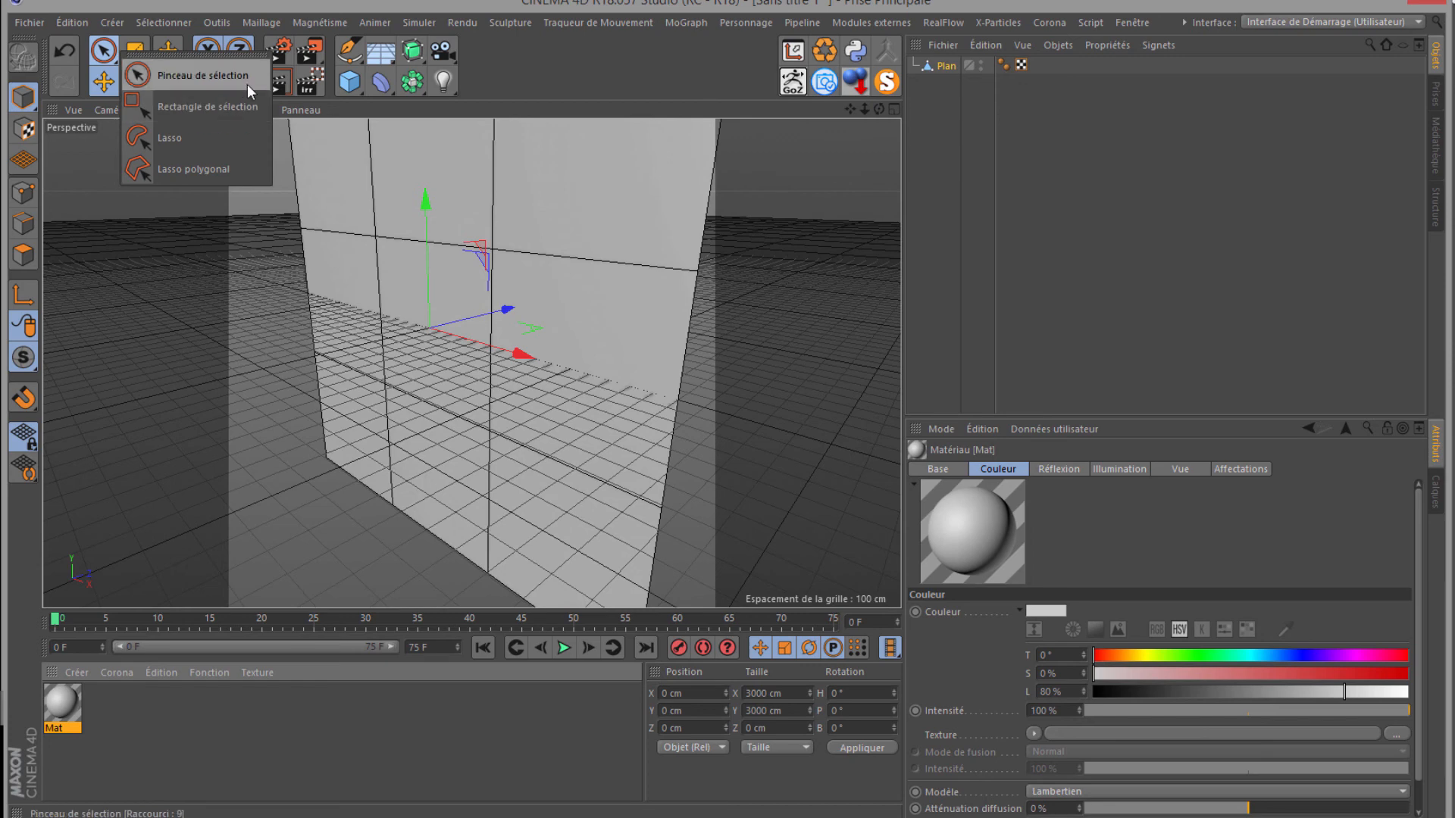
pyautogui.click(247, 84)
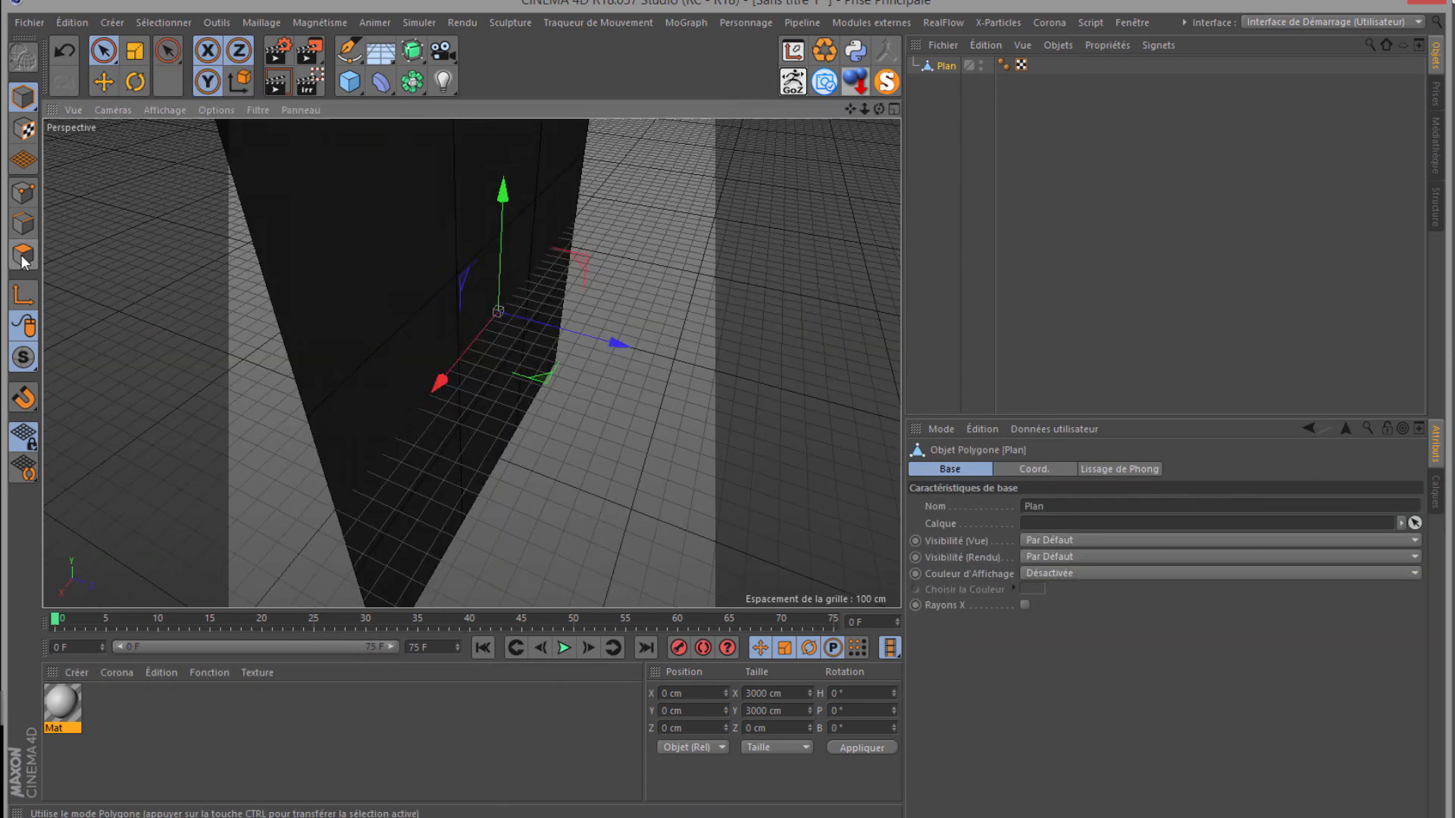
pyautogui.click(25, 256)
pyautogui.click(487, 316)
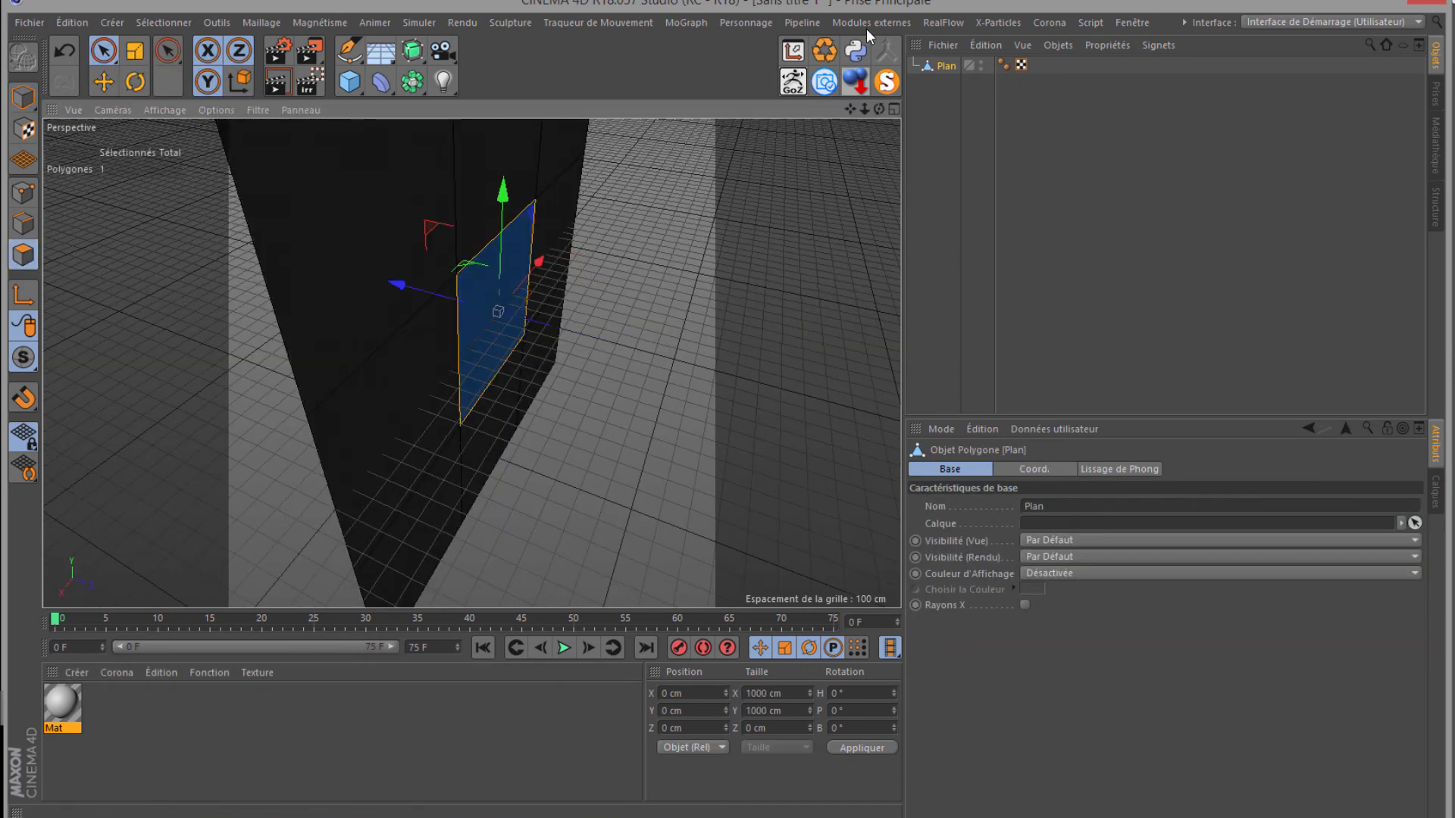
pyautogui.moveTo(879, 111); pyautogui.dragTo(732, 383)
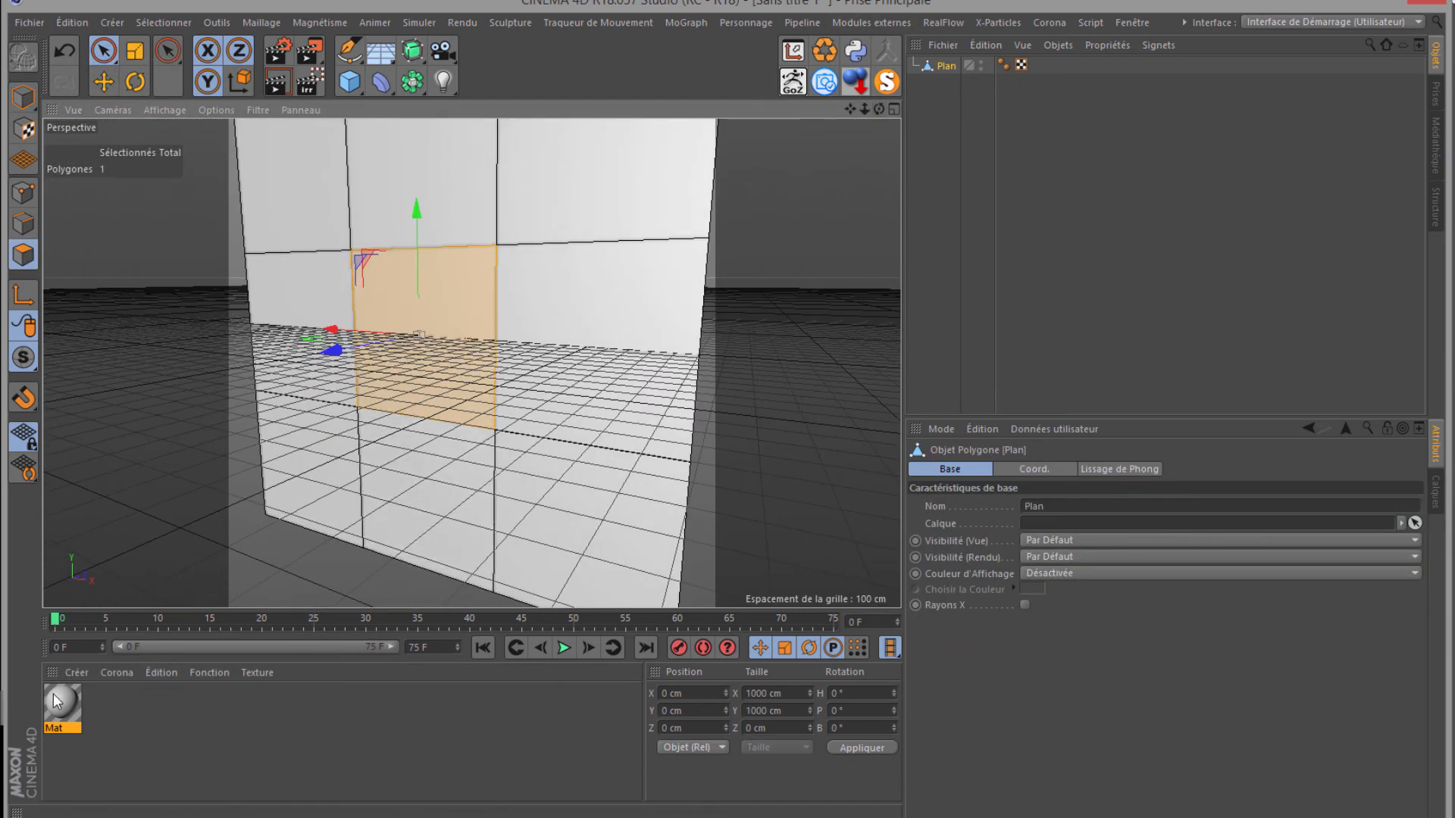
pyautogui.moveTo(55, 696); pyautogui.dragTo(475, 274)
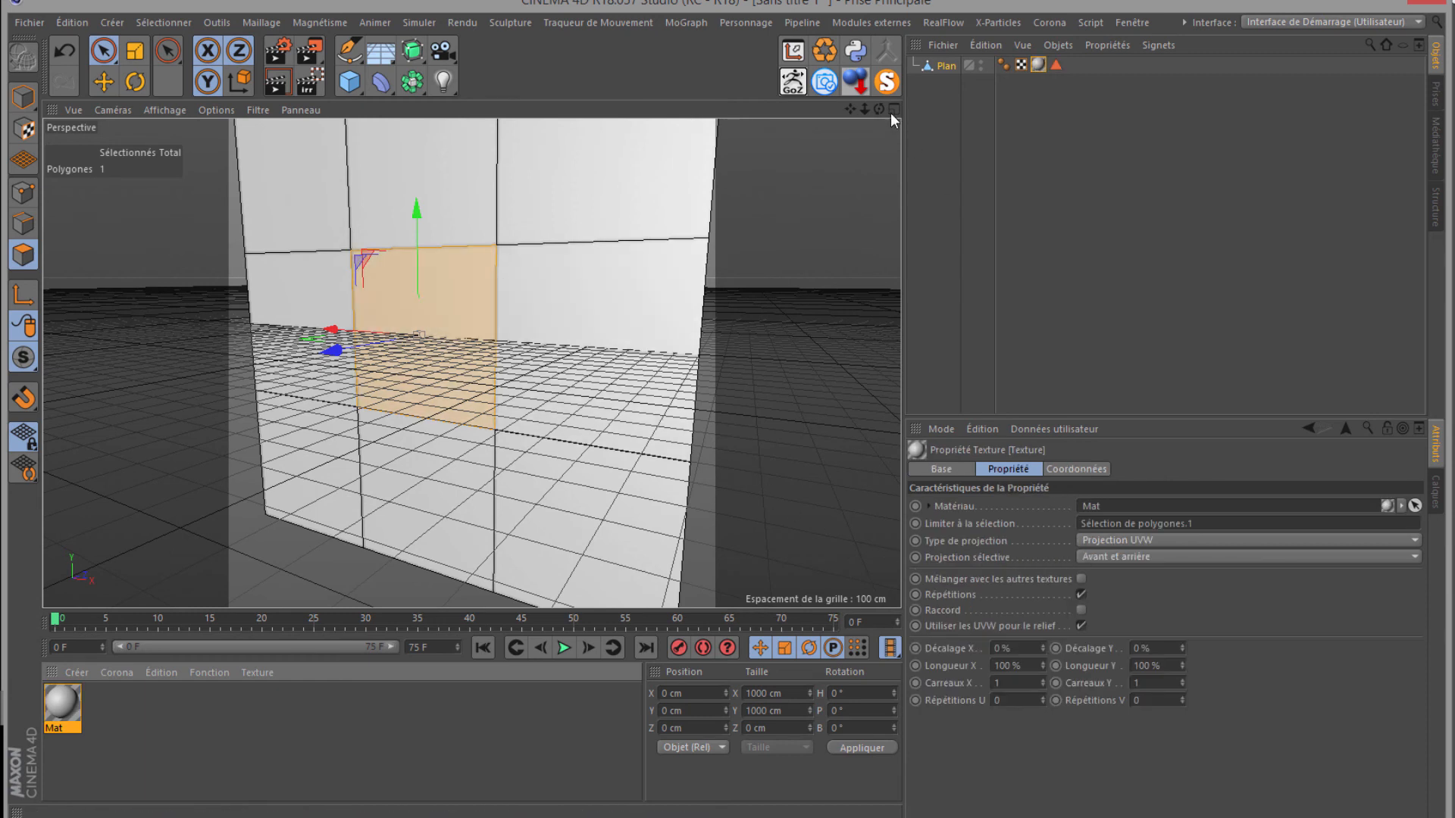
# Step: Set the material's colour to orange with a hue of 38° and a saturation of 100 %
pyautogui.click(69, 708)
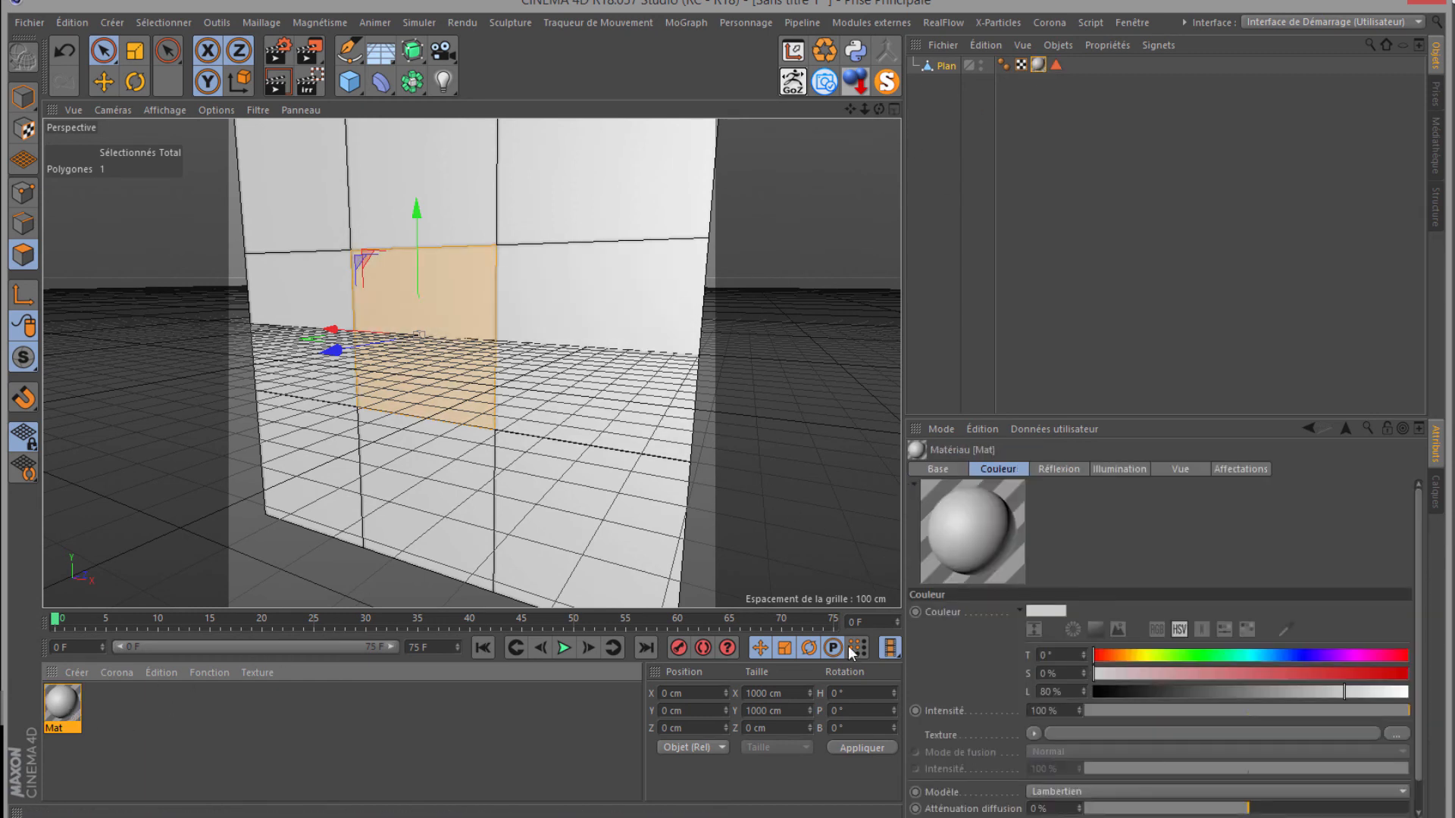
pyautogui.click(1126, 657)
pyautogui.moveTo(1350, 675); pyautogui.dragTo(1409, 673)
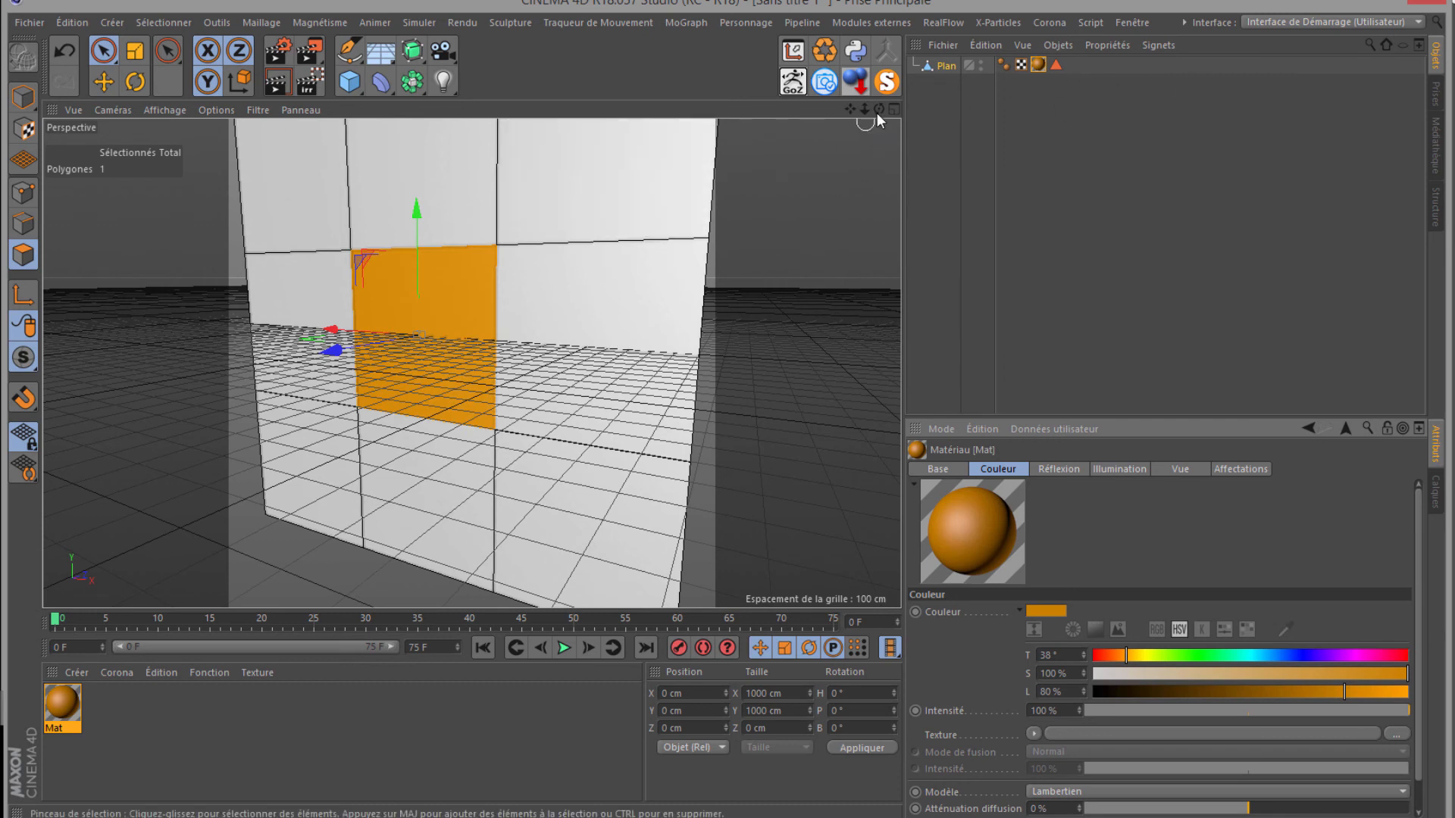
# Step: Leave solo mode and move the whole plane back along Z to about 422 cm, behind the frames and pipes
pyautogui.click(879, 91)
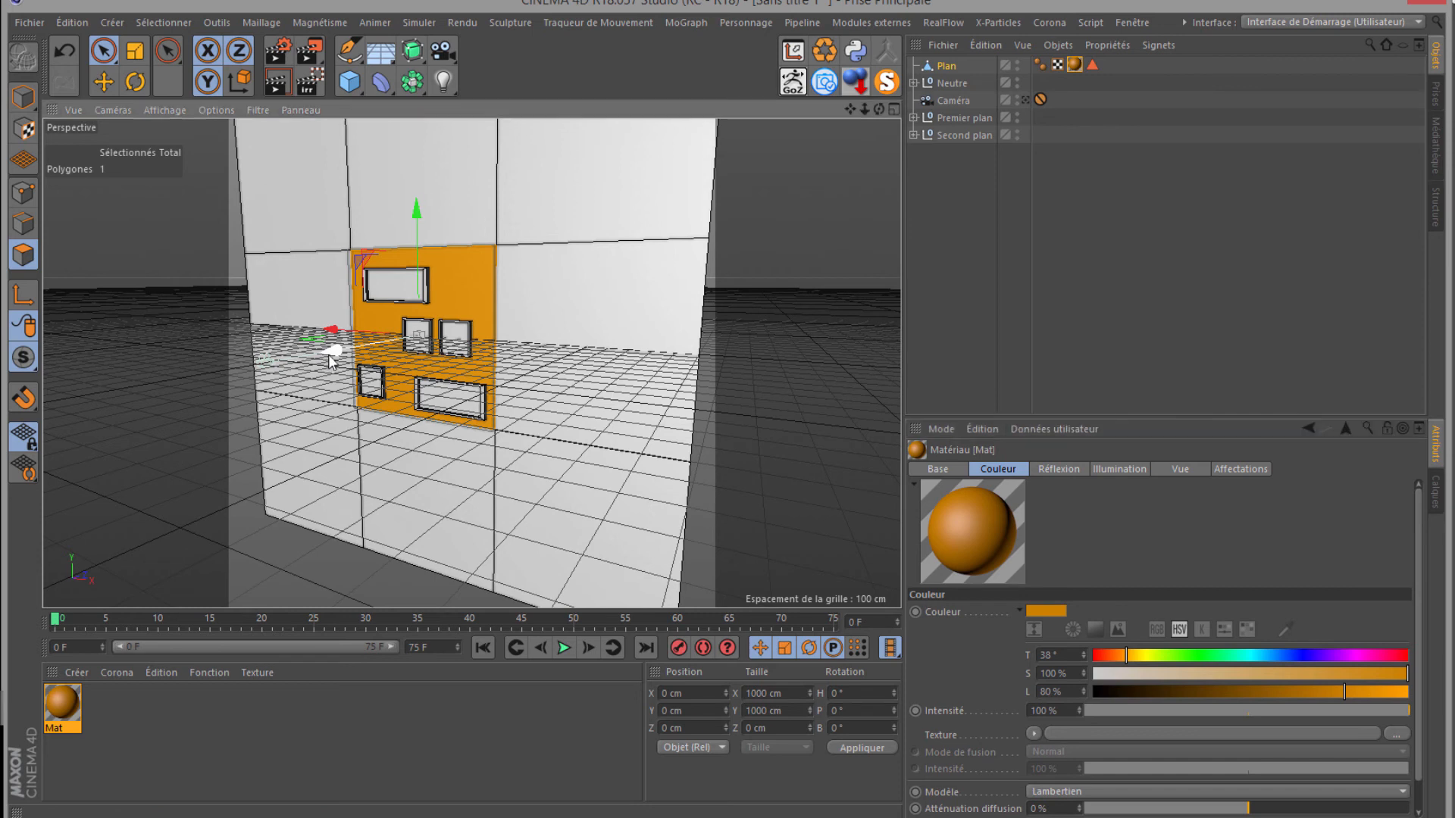
pyautogui.moveTo(329, 355); pyautogui.dragTo(344, 353)
pyautogui.hotkey('ctrl', 'z')
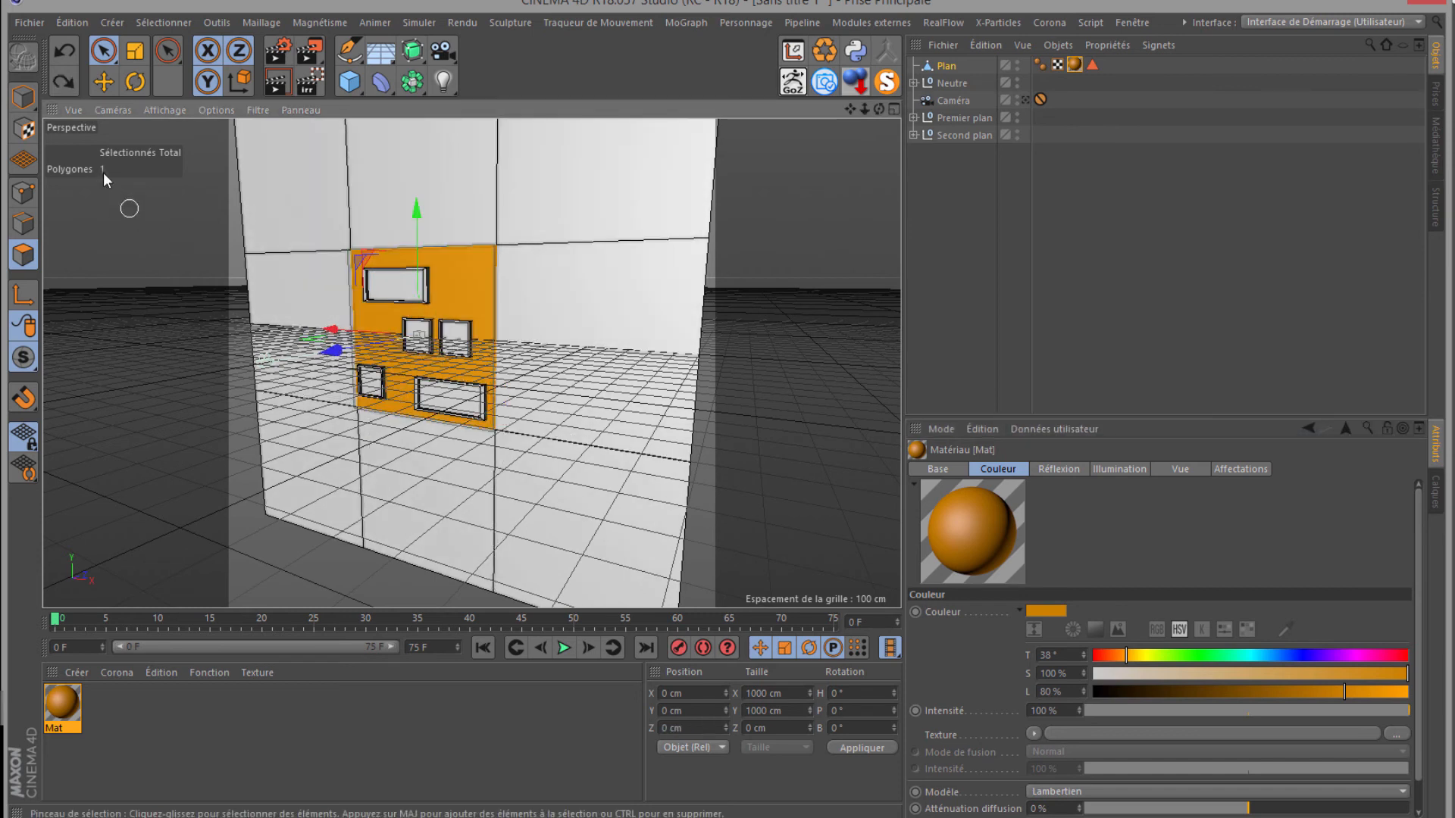
pyautogui.click(16, 98)
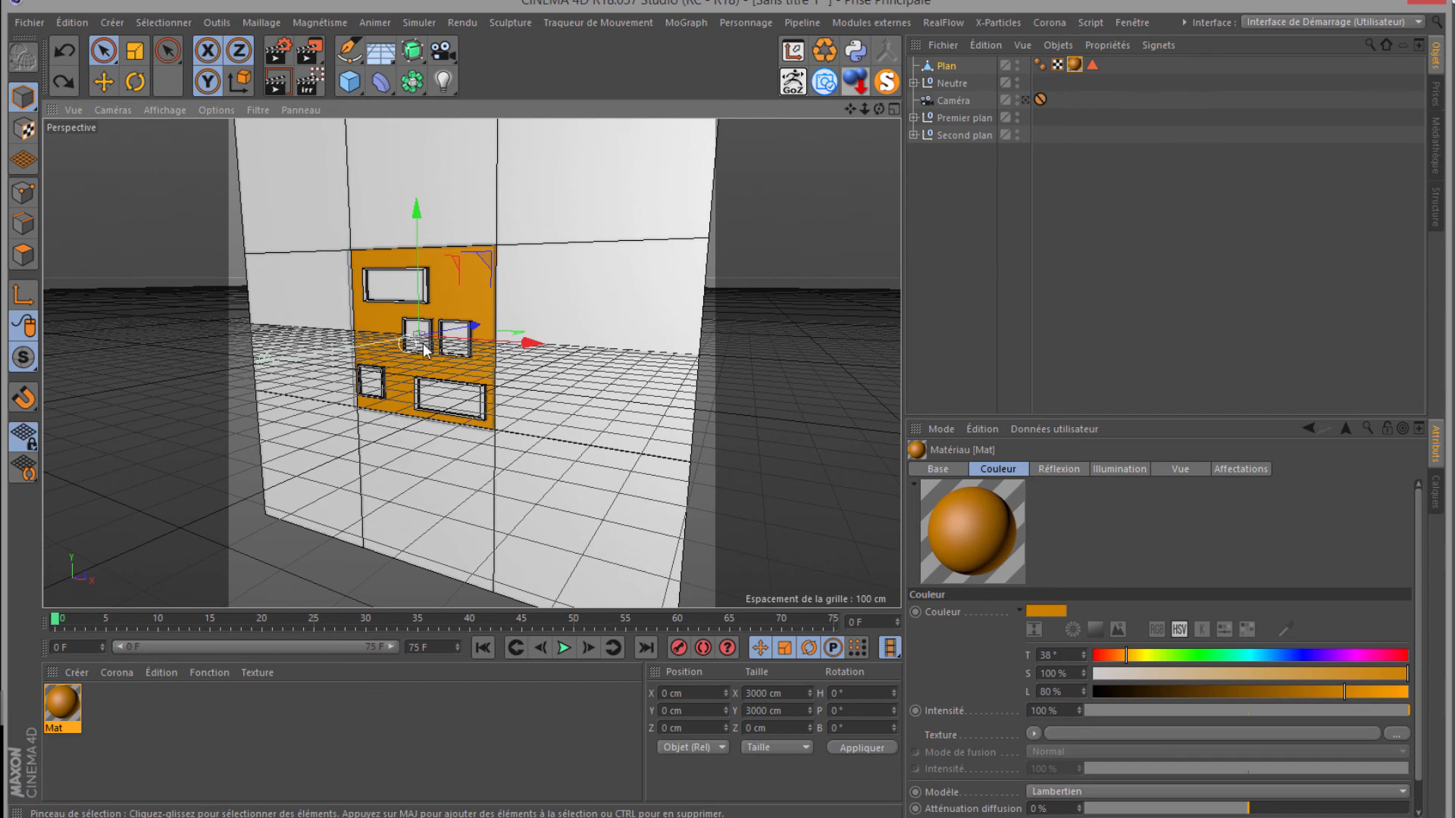
pyautogui.moveTo(463, 327); pyautogui.dragTo(494, 316)
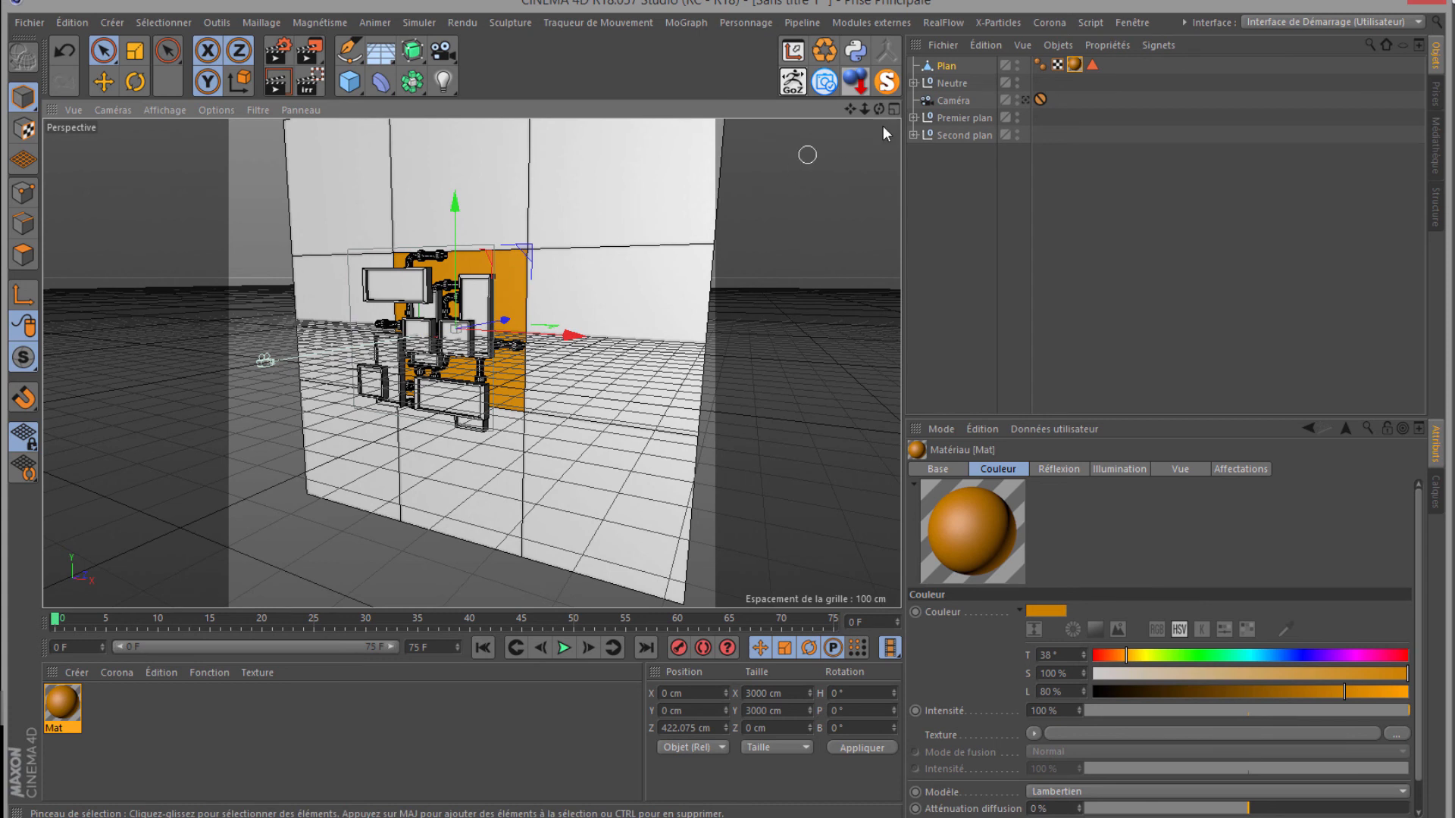
# Step: Merge the Premier plan and Second plan frame groups into a single polygon object
pyautogui.click(948, 117)
pyautogui.keyDown('ctrl'); pyautogui.click(952, 138); pyautogui.keyUp('ctrl')
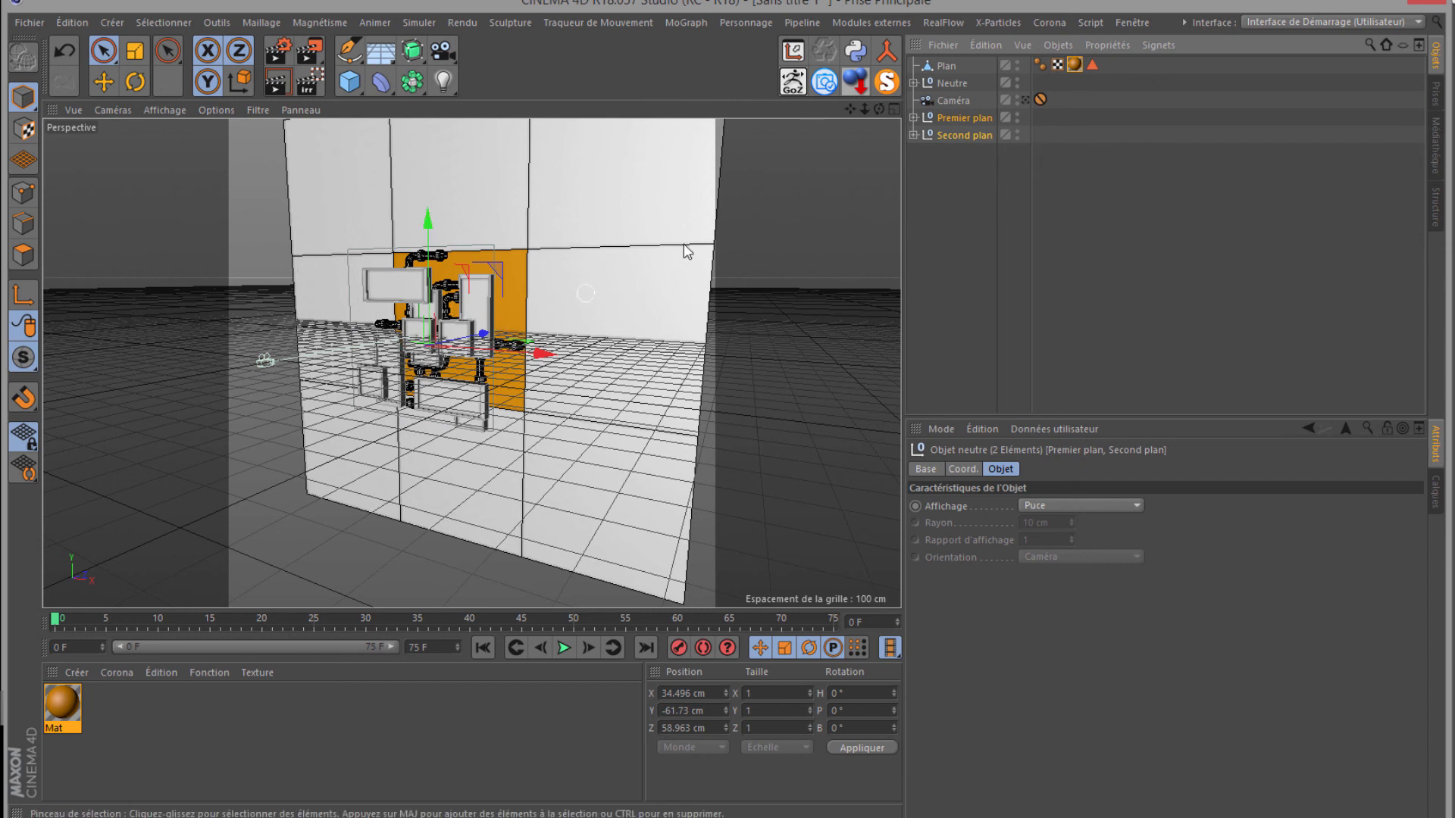
pyautogui.click(913, 119)
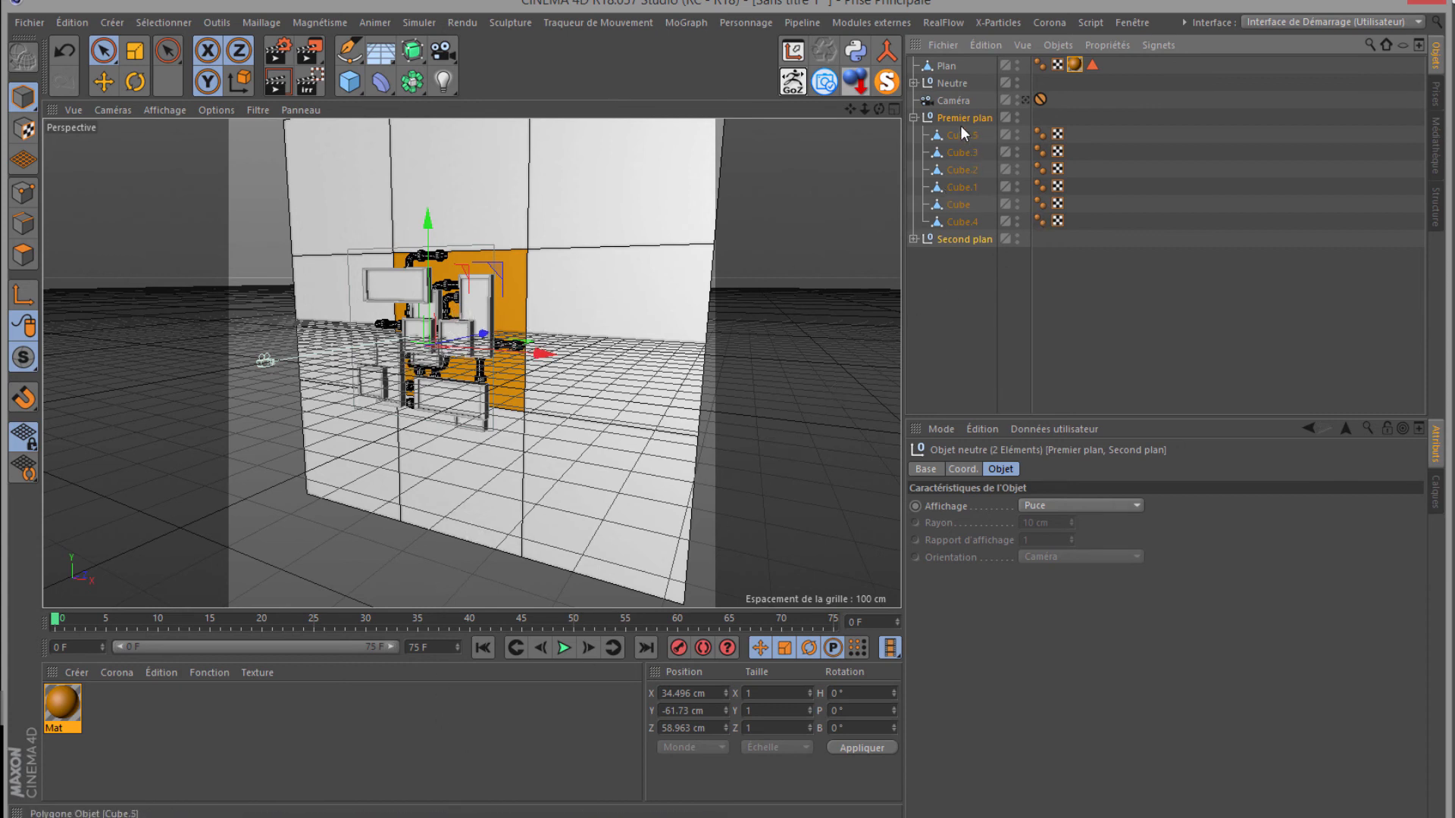
pyautogui.click(915, 118)
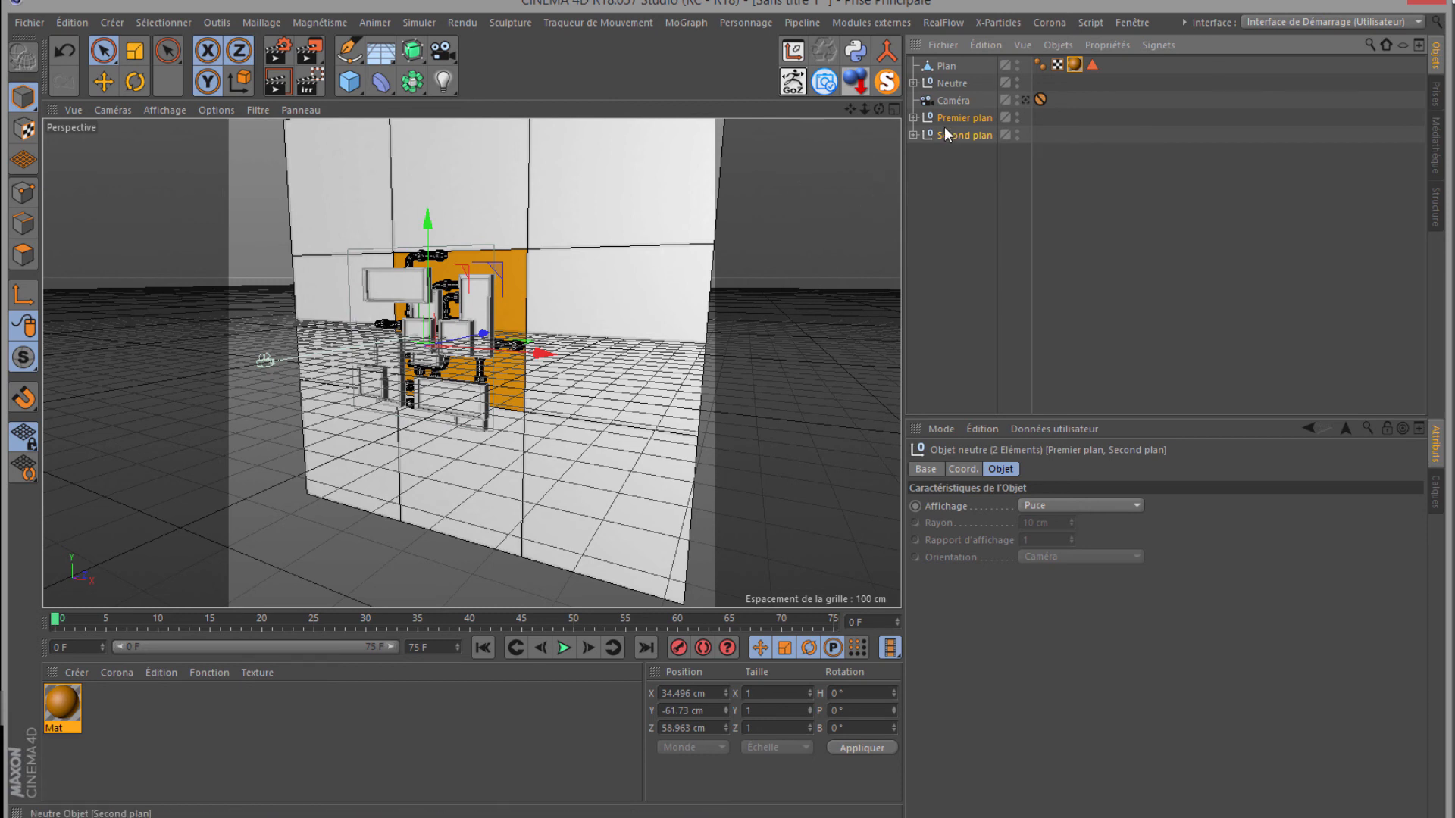
pyautogui.click(887, 51)
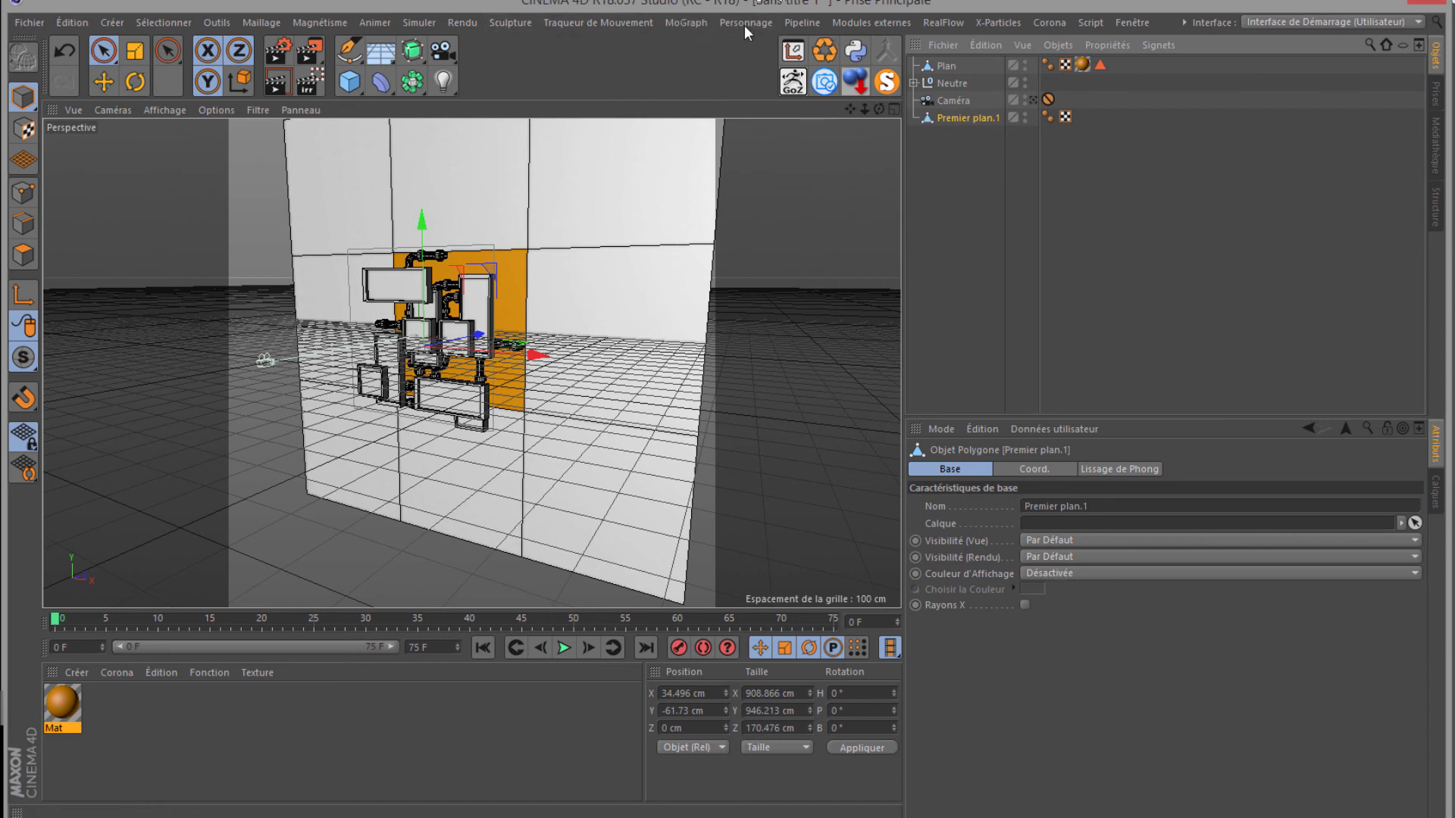
# Step: Add a MoGraph Cloner and make the merged frames object its child
pyautogui.click(679, 25)
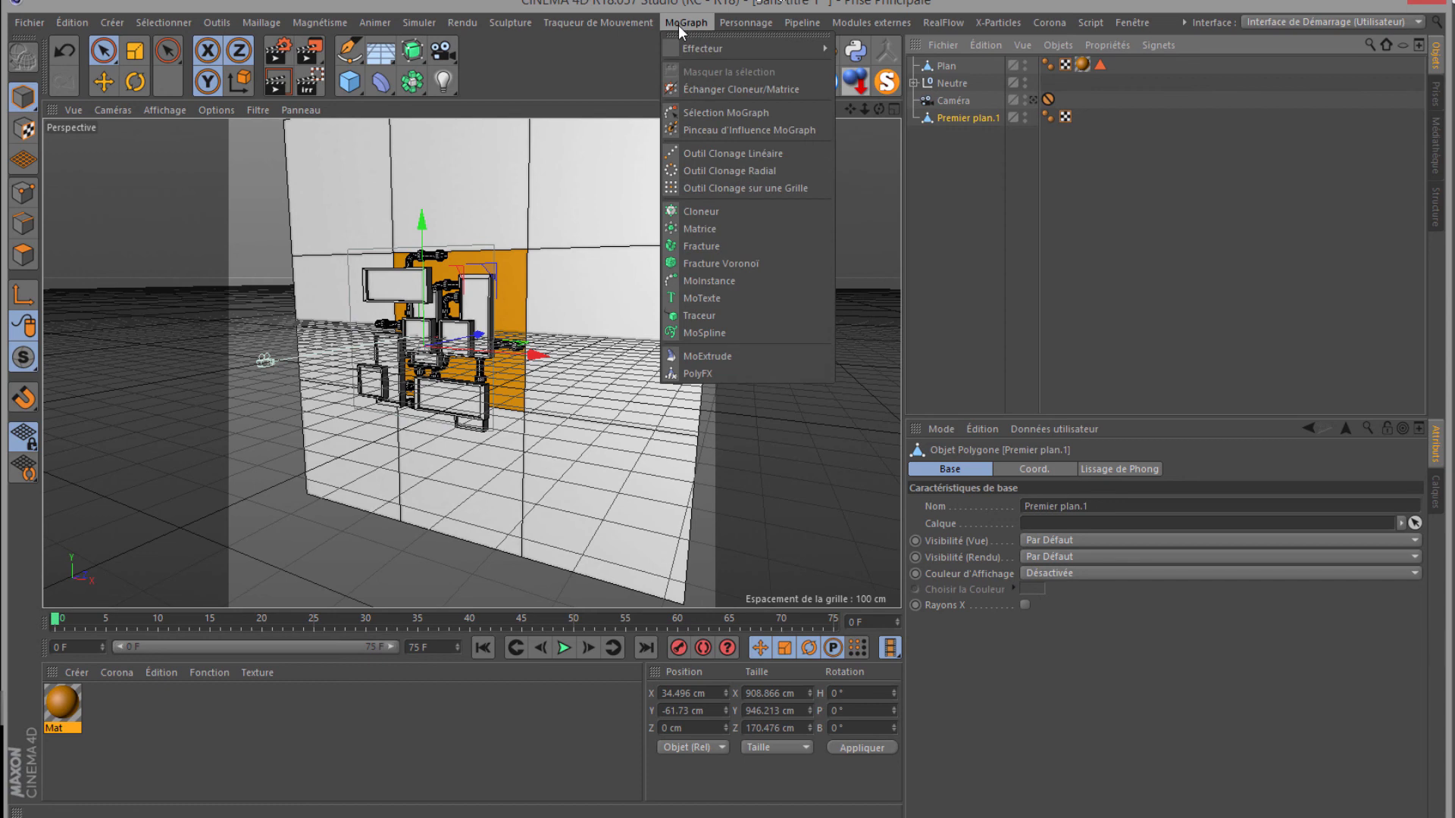
pyautogui.click(698, 211)
pyautogui.moveTo(944, 128); pyautogui.dragTo(957, 117)
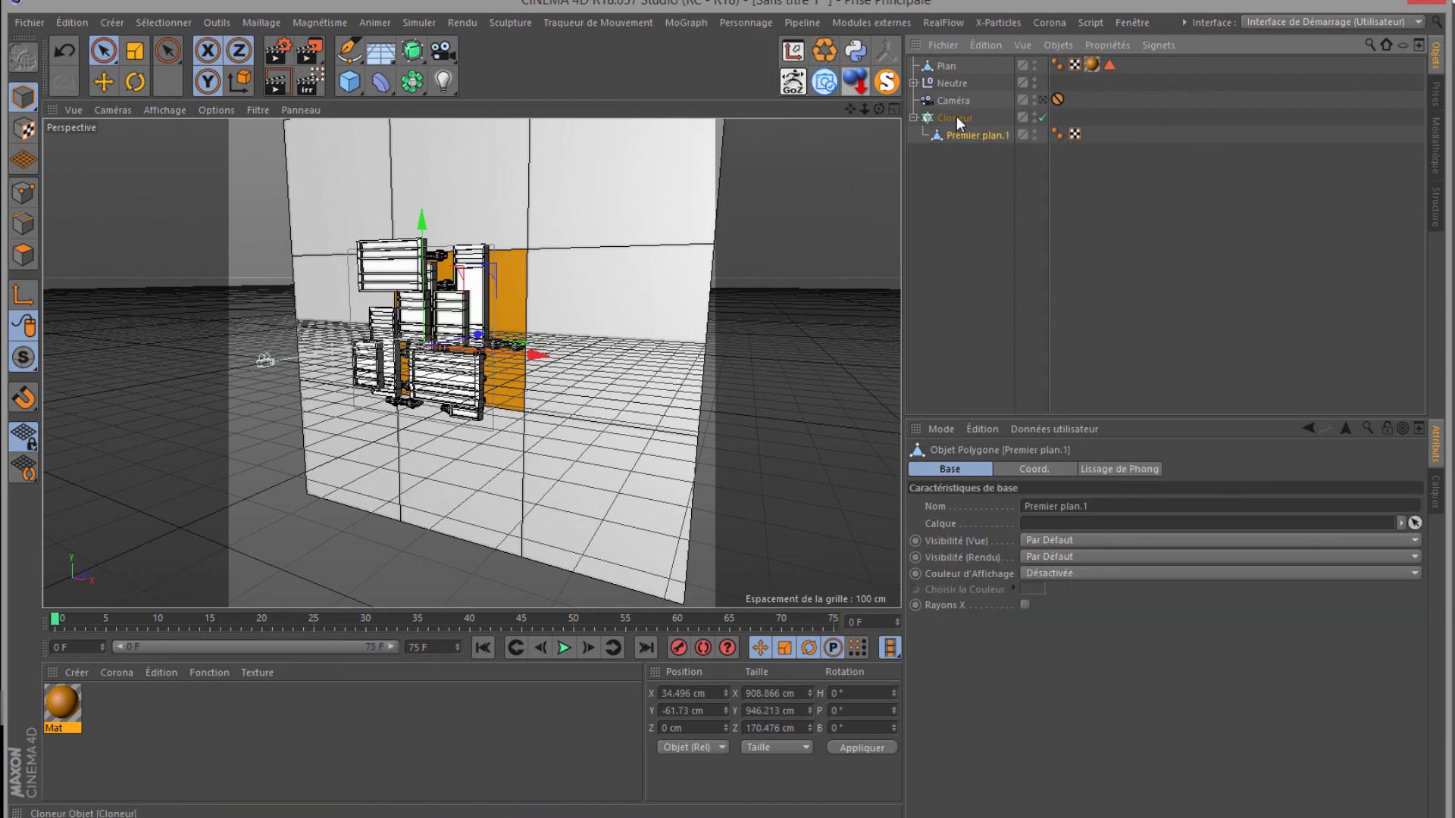
# Step: Set the cloner to Objet mode with Plan as its object and distribute the clones by Centre Polygonal
pyautogui.click(956, 119)
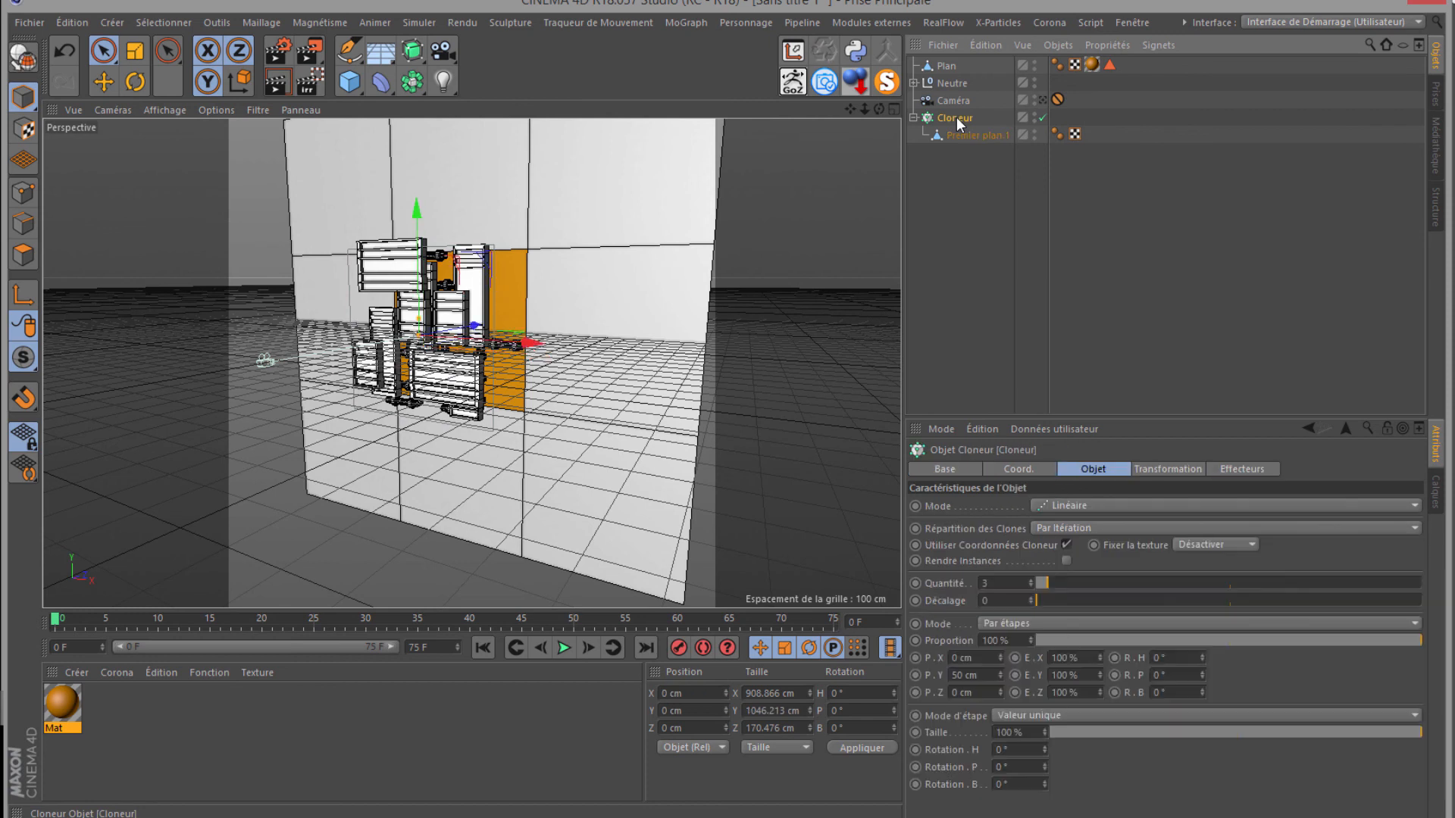
pyautogui.click(1058, 508)
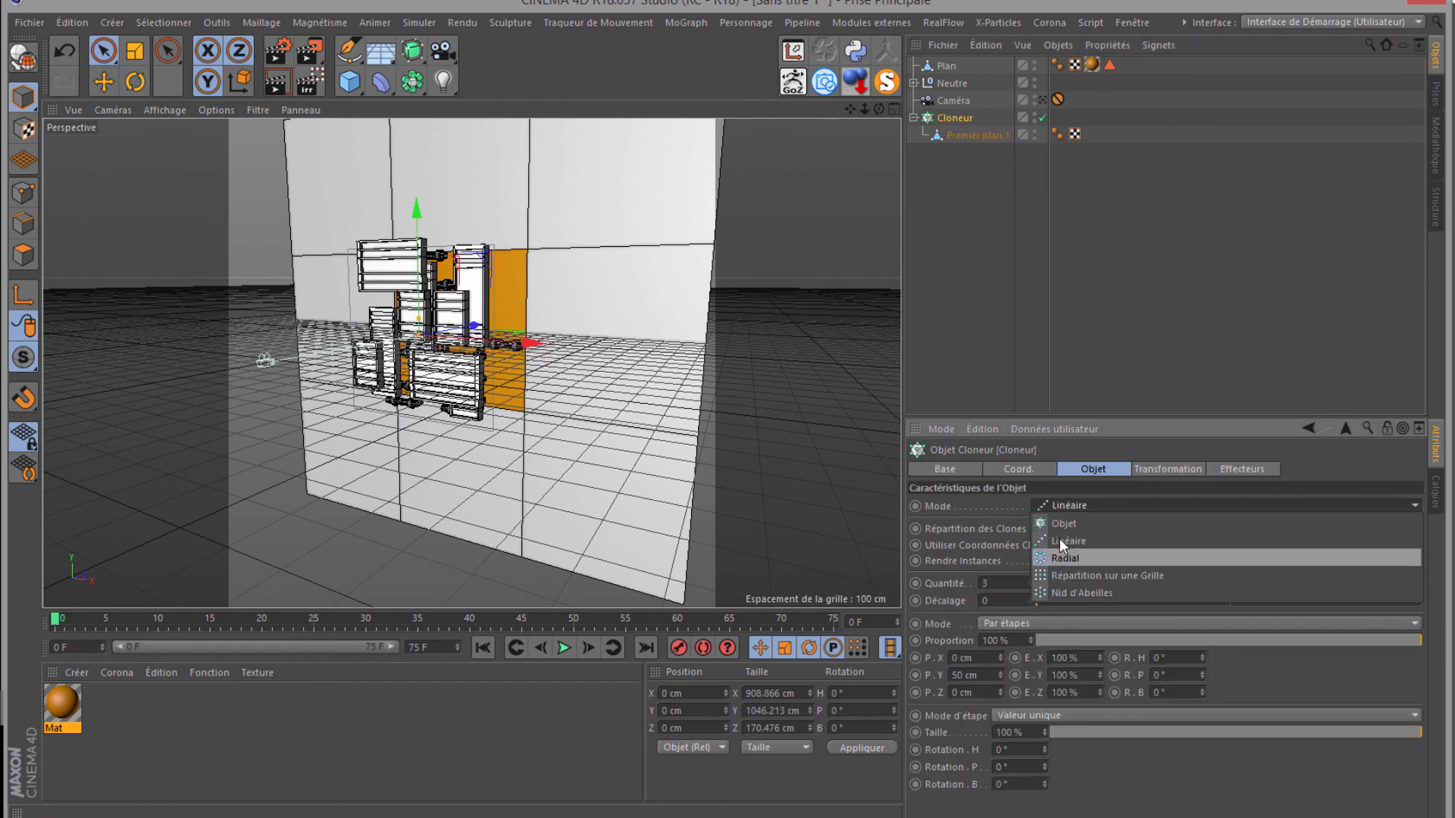
pyautogui.click(1058, 525)
pyautogui.moveTo(944, 67); pyautogui.dragTo(1054, 585)
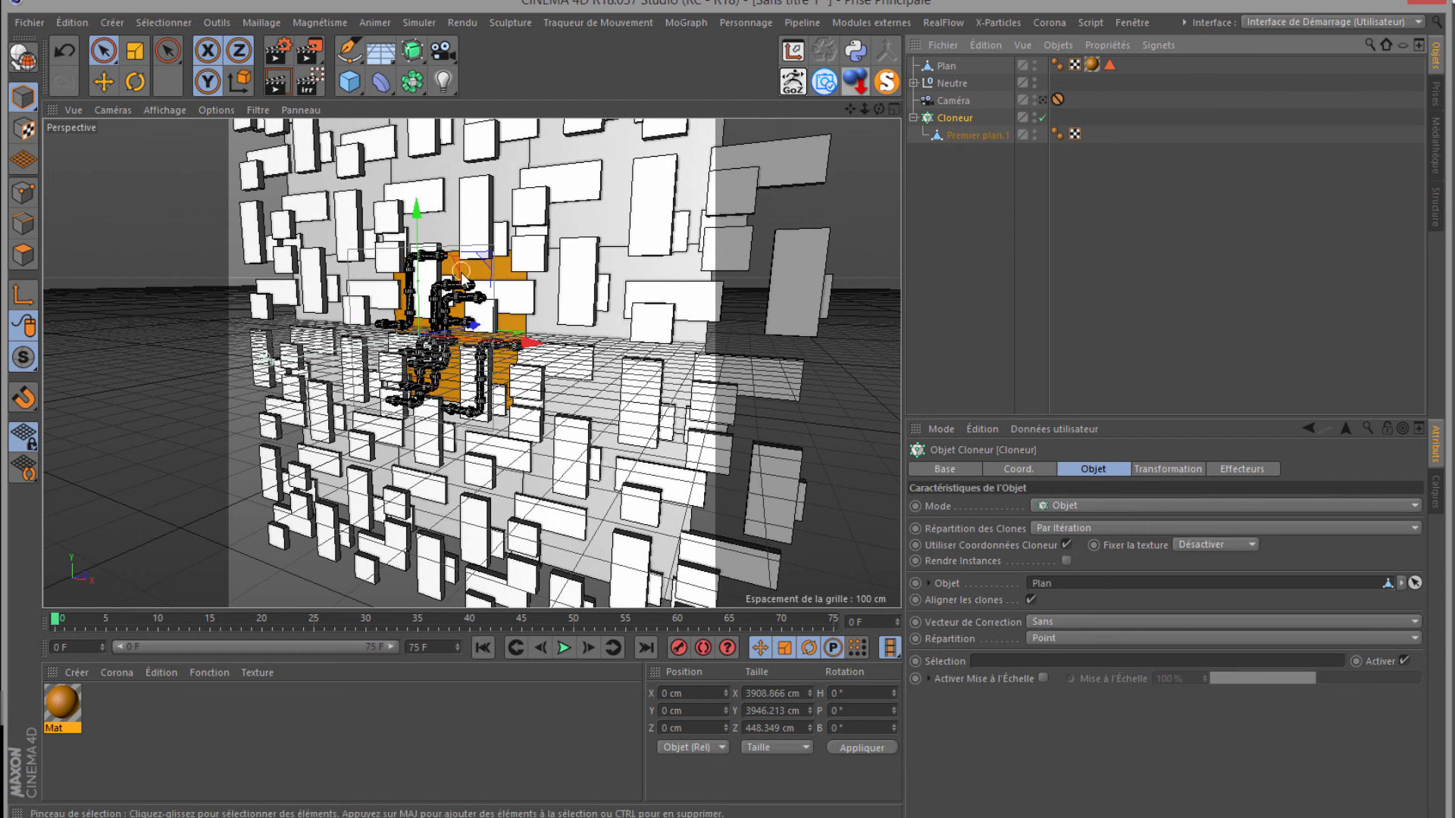
pyautogui.click(1056, 638)
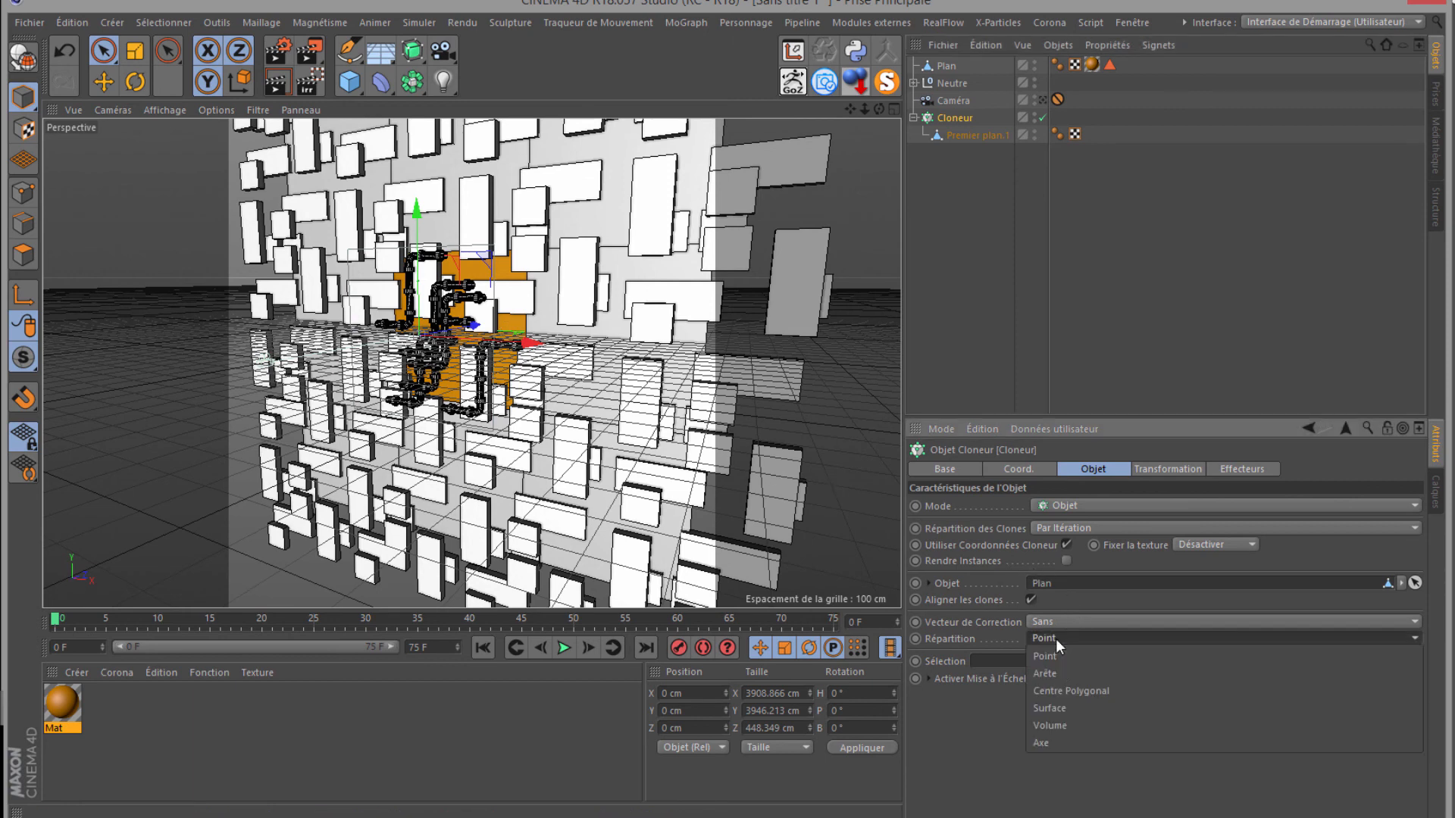
pyautogui.click(1062, 692)
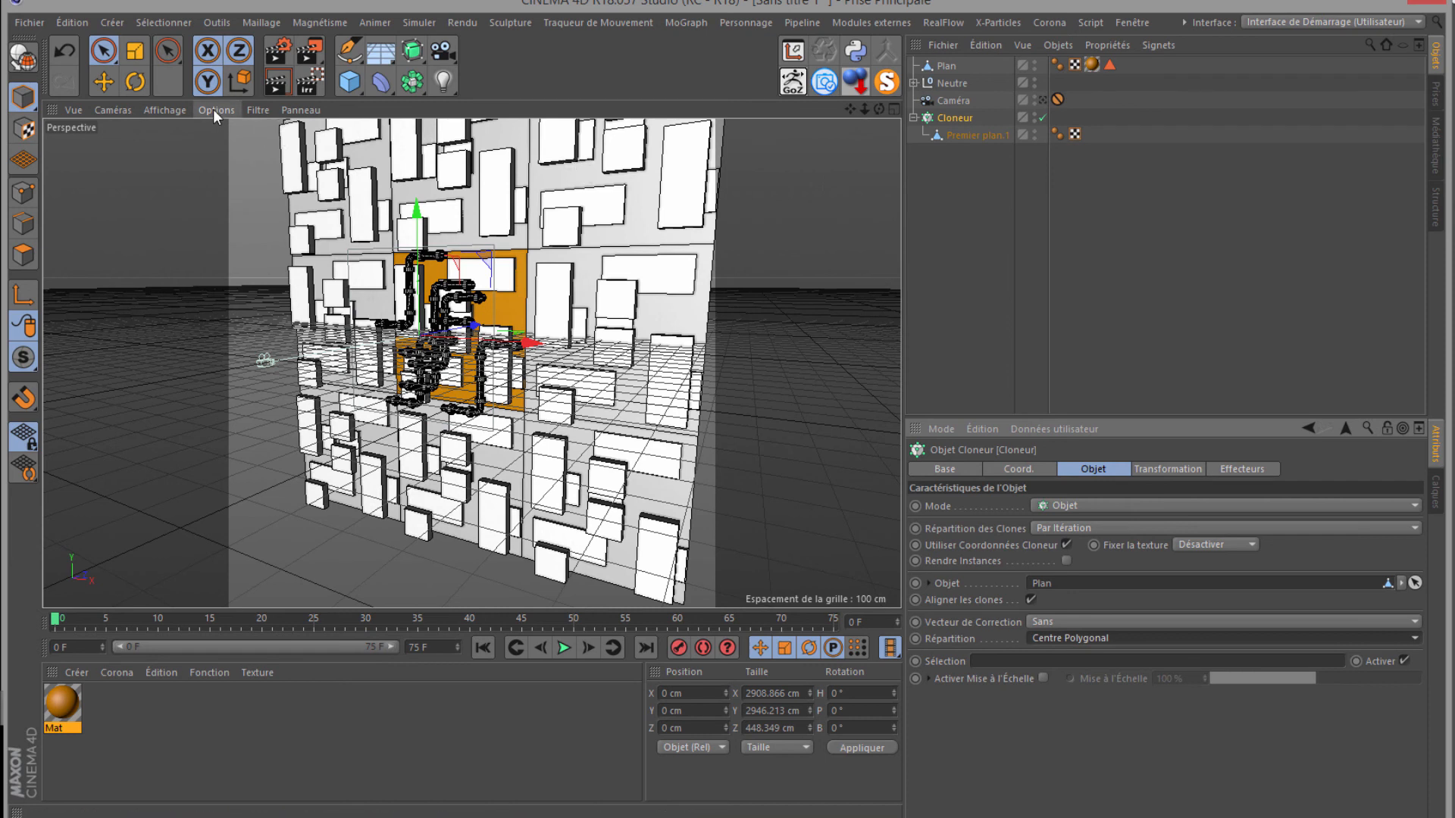
# Step: Switch to the front view and move the Neutre pipes group below the cloner in the object hierarchy
pyautogui.click(110, 110)
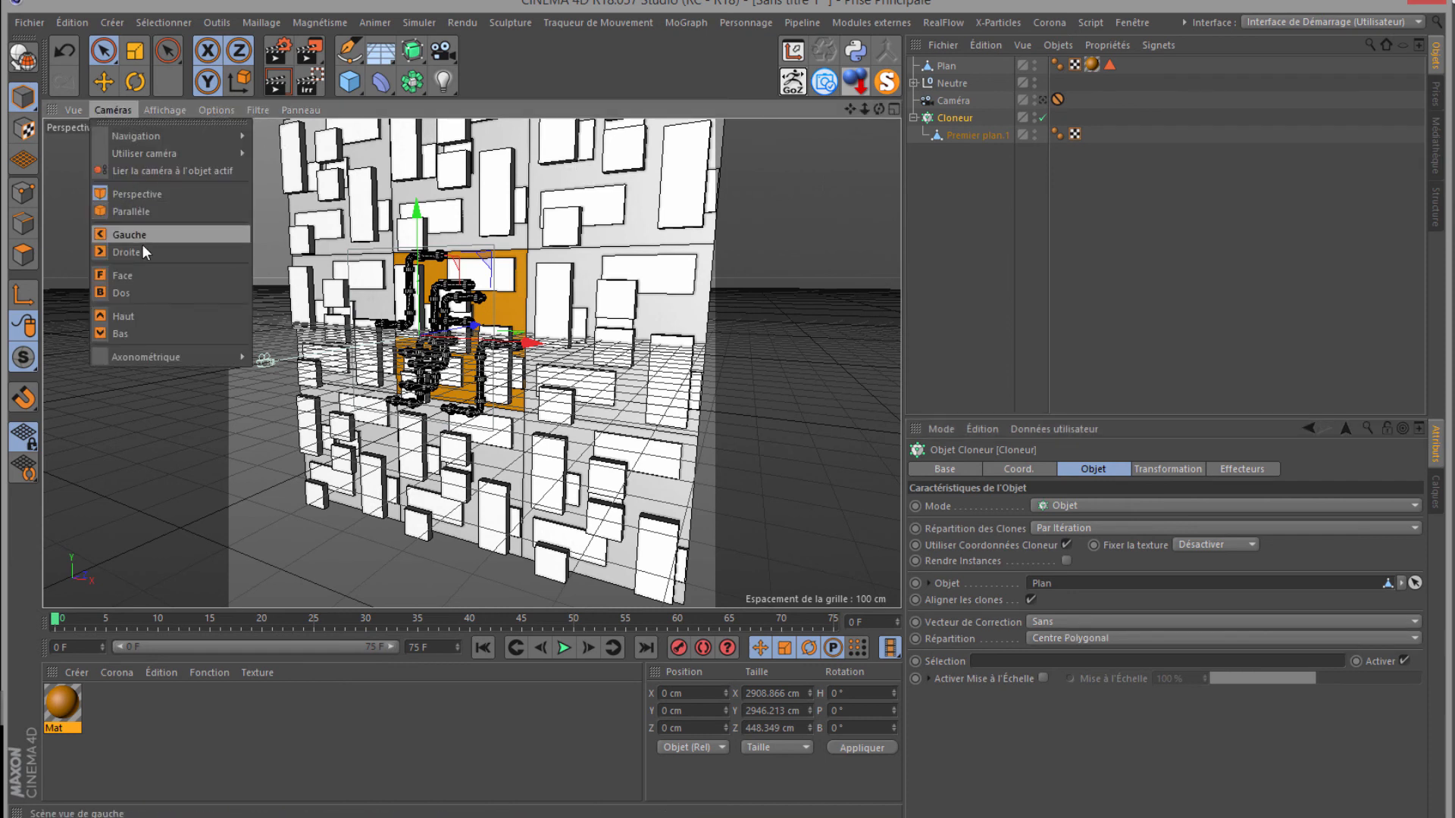
pyautogui.click(141, 278)
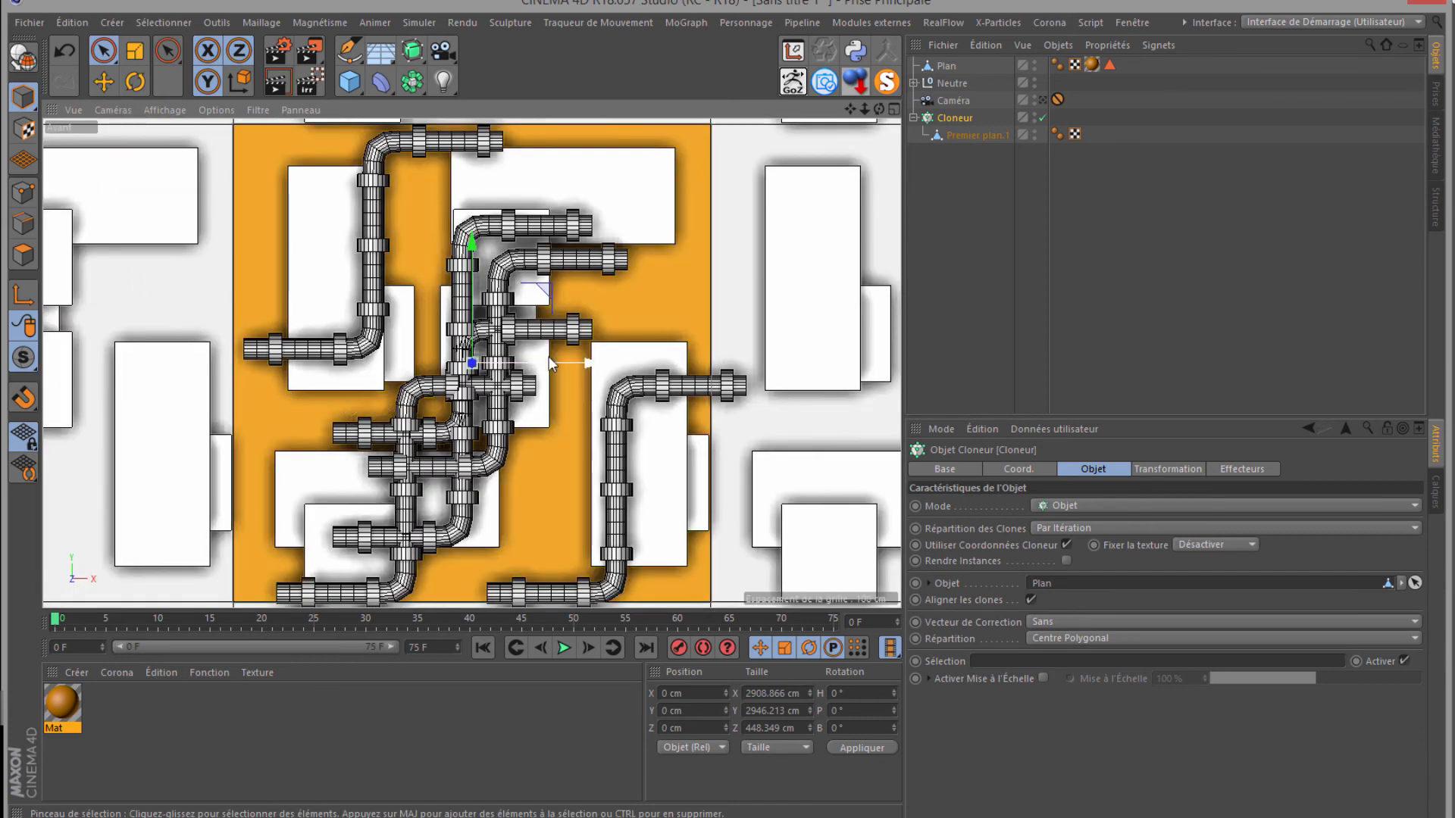
pyautogui.click(913, 83)
pyautogui.click(913, 83)
pyautogui.moveTo(948, 84); pyautogui.dragTo(955, 143)
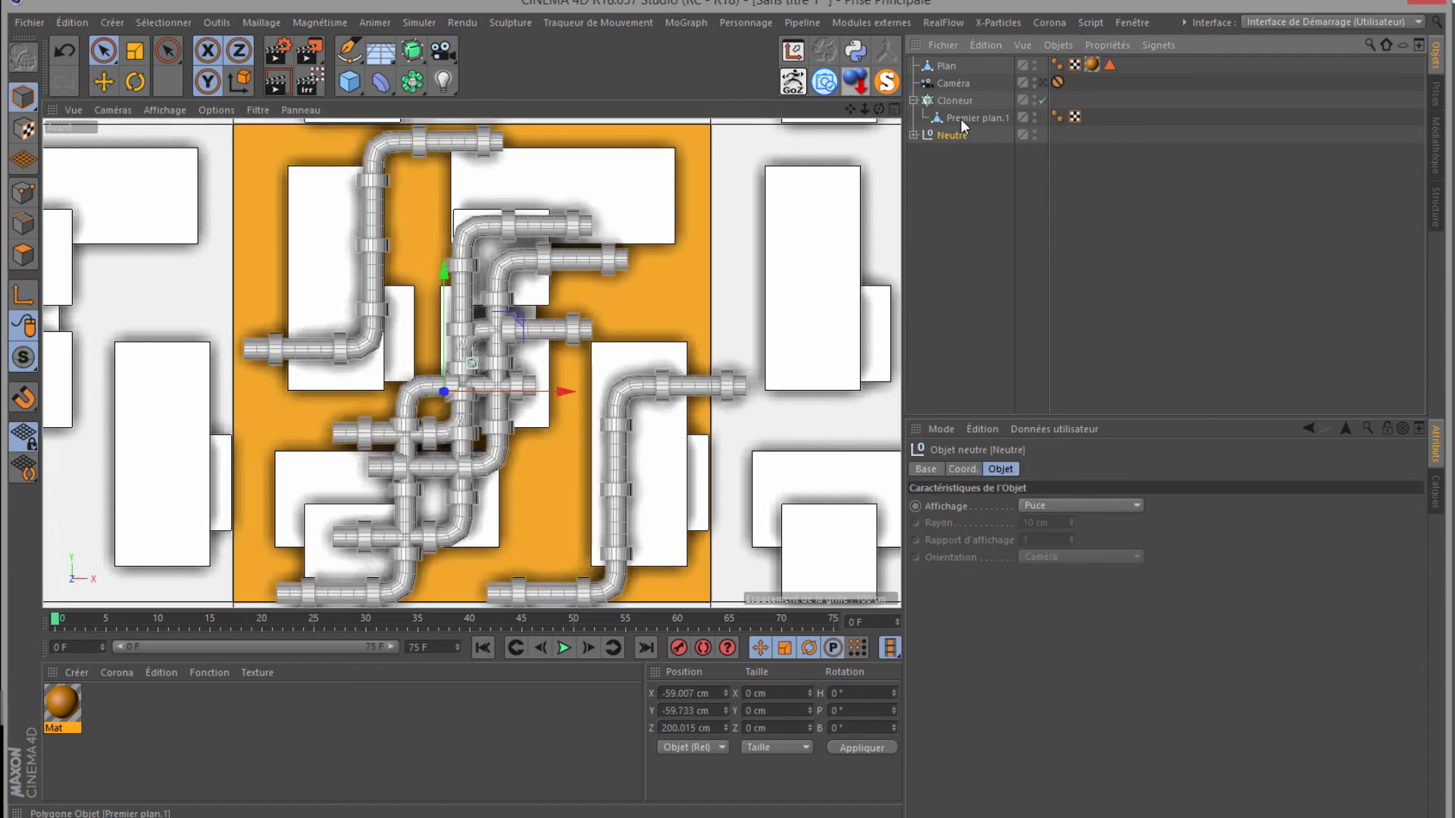
# Step: Merge the Neutre group and all its Tuyeau pipes into a single polygon object
pyautogui.click(960, 119)
pyautogui.click(950, 137)
pyautogui.middleClick(956, 138)
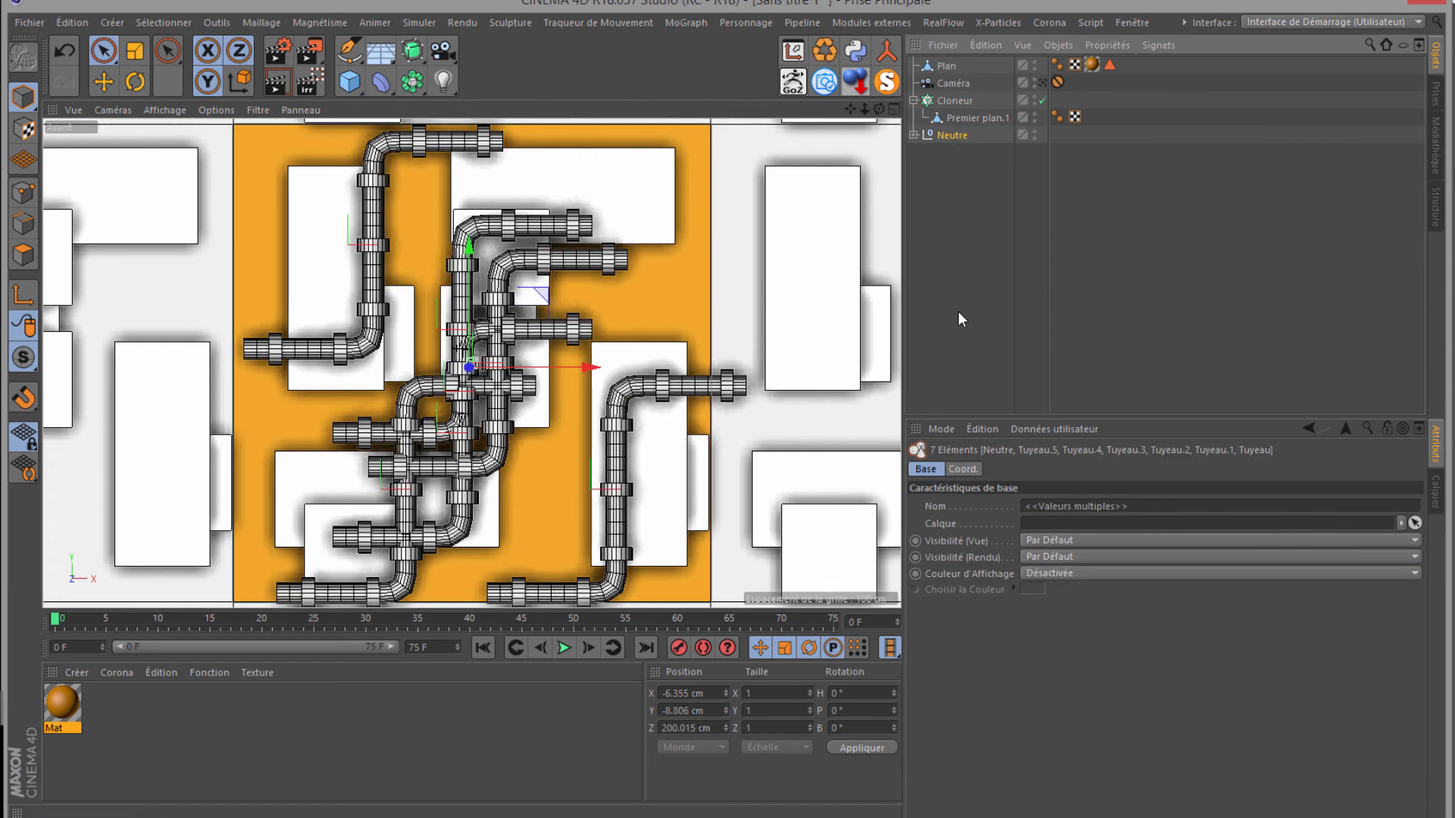
pyautogui.click(886, 52)
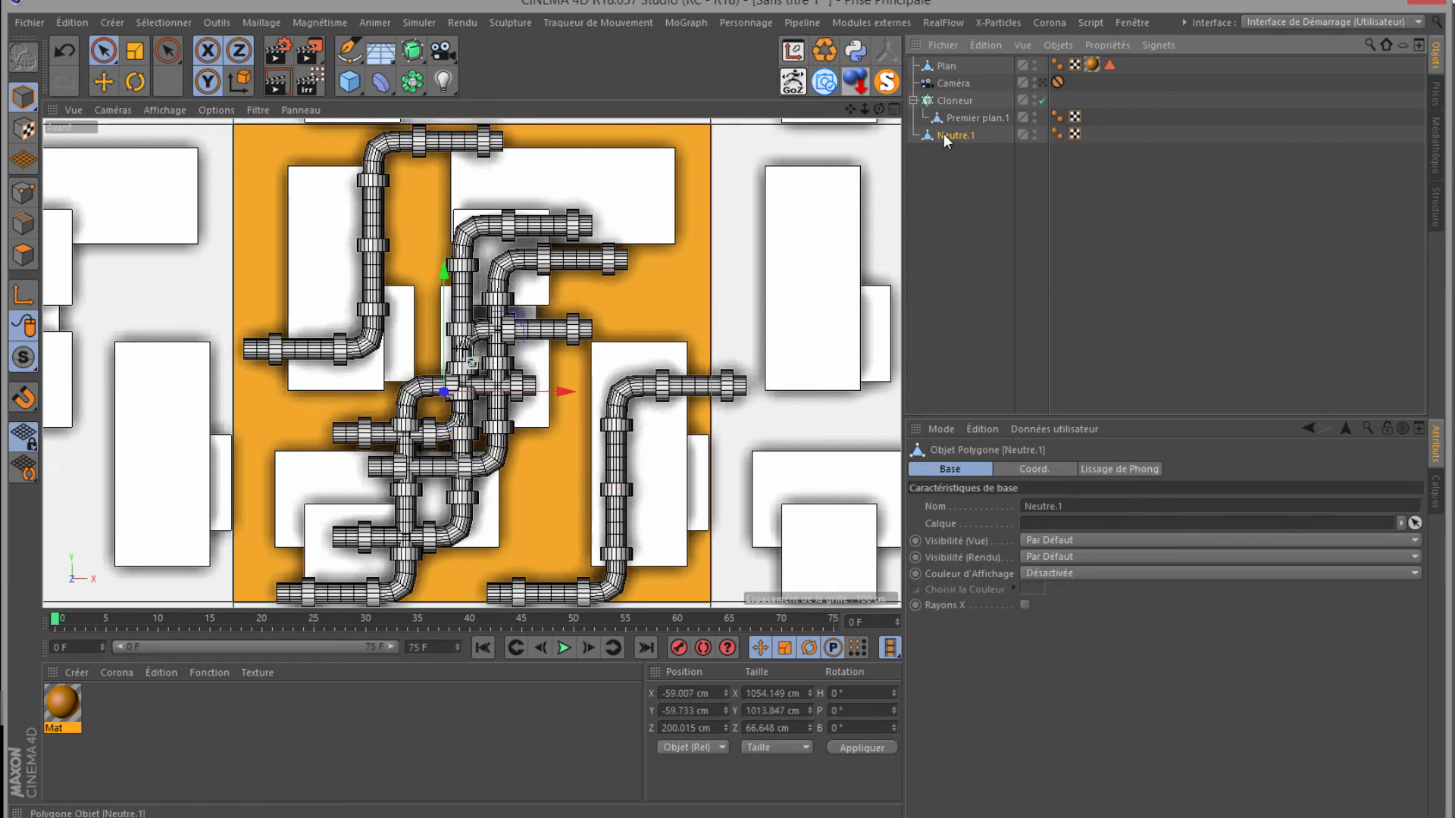
# Step: Make the merged pipes a child of the cloner and merge them with the frames into one polygon object
pyautogui.moveTo(959, 124); pyautogui.dragTo(961, 126)
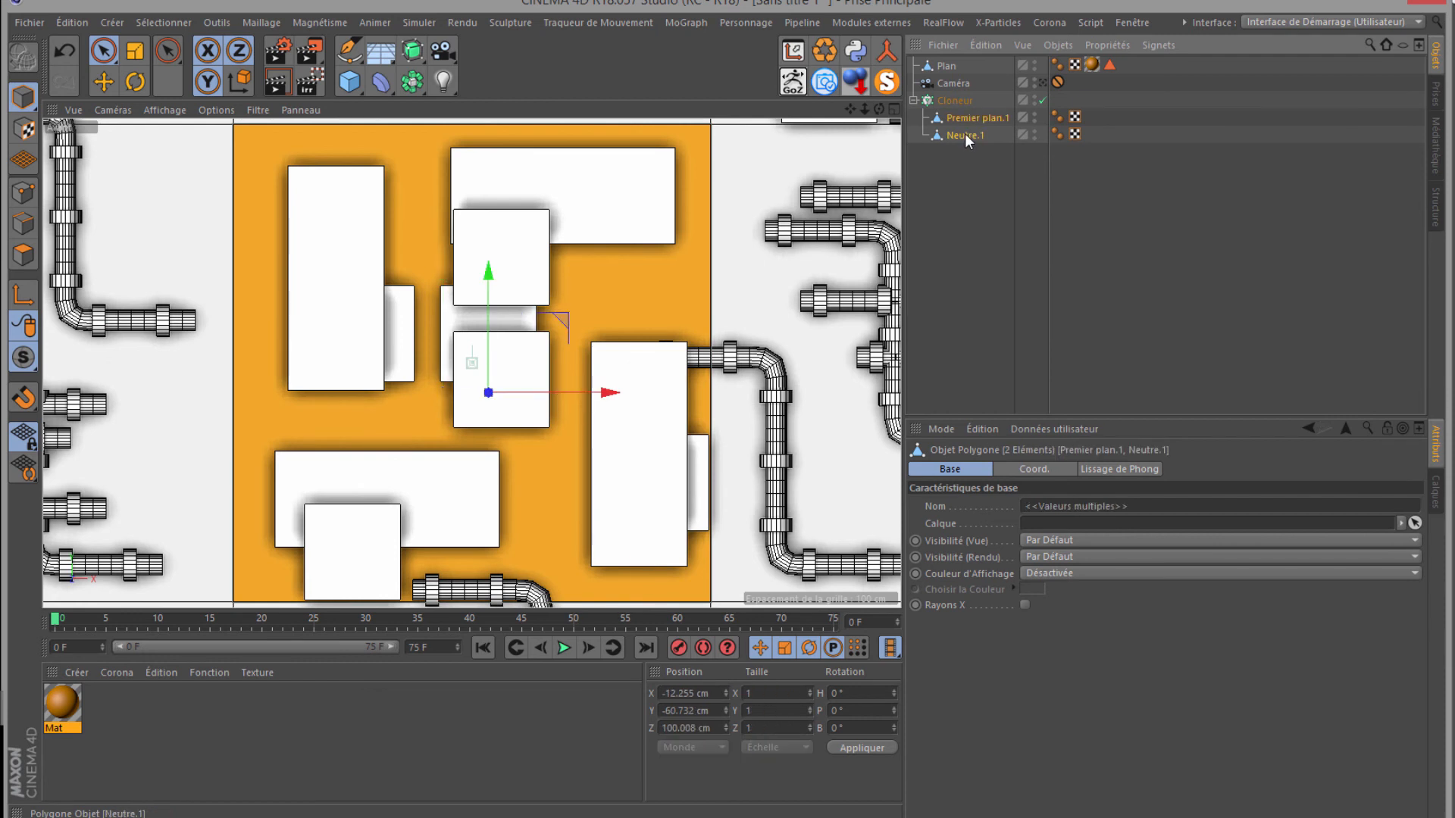
pyautogui.keyDown('ctrl'); pyautogui.click(965, 118); pyautogui.keyUp('ctrl')
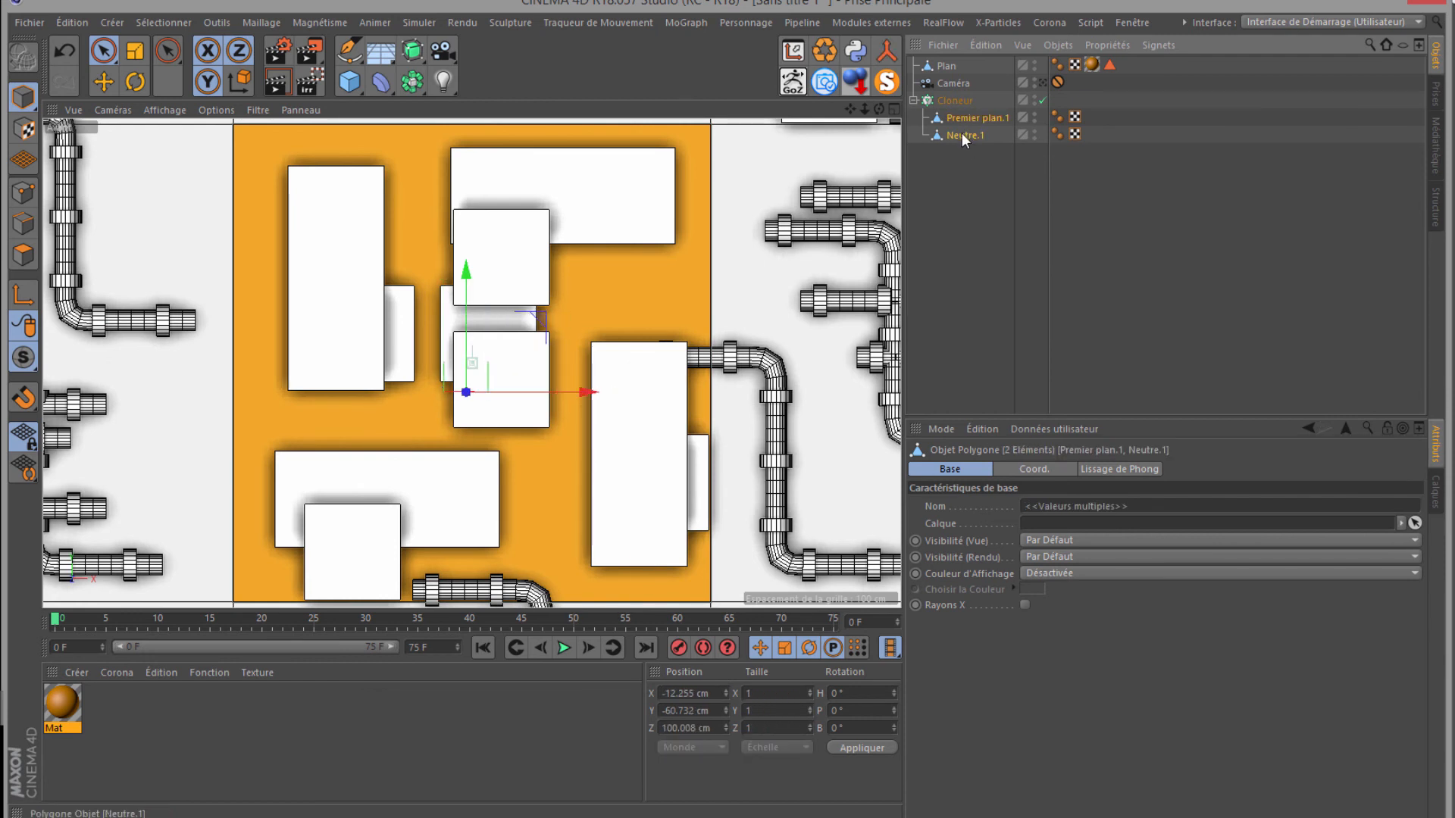
pyautogui.click(961, 134)
pyautogui.keyDown('ctrl'); pyautogui.click(950, 115); pyautogui.keyUp('ctrl')
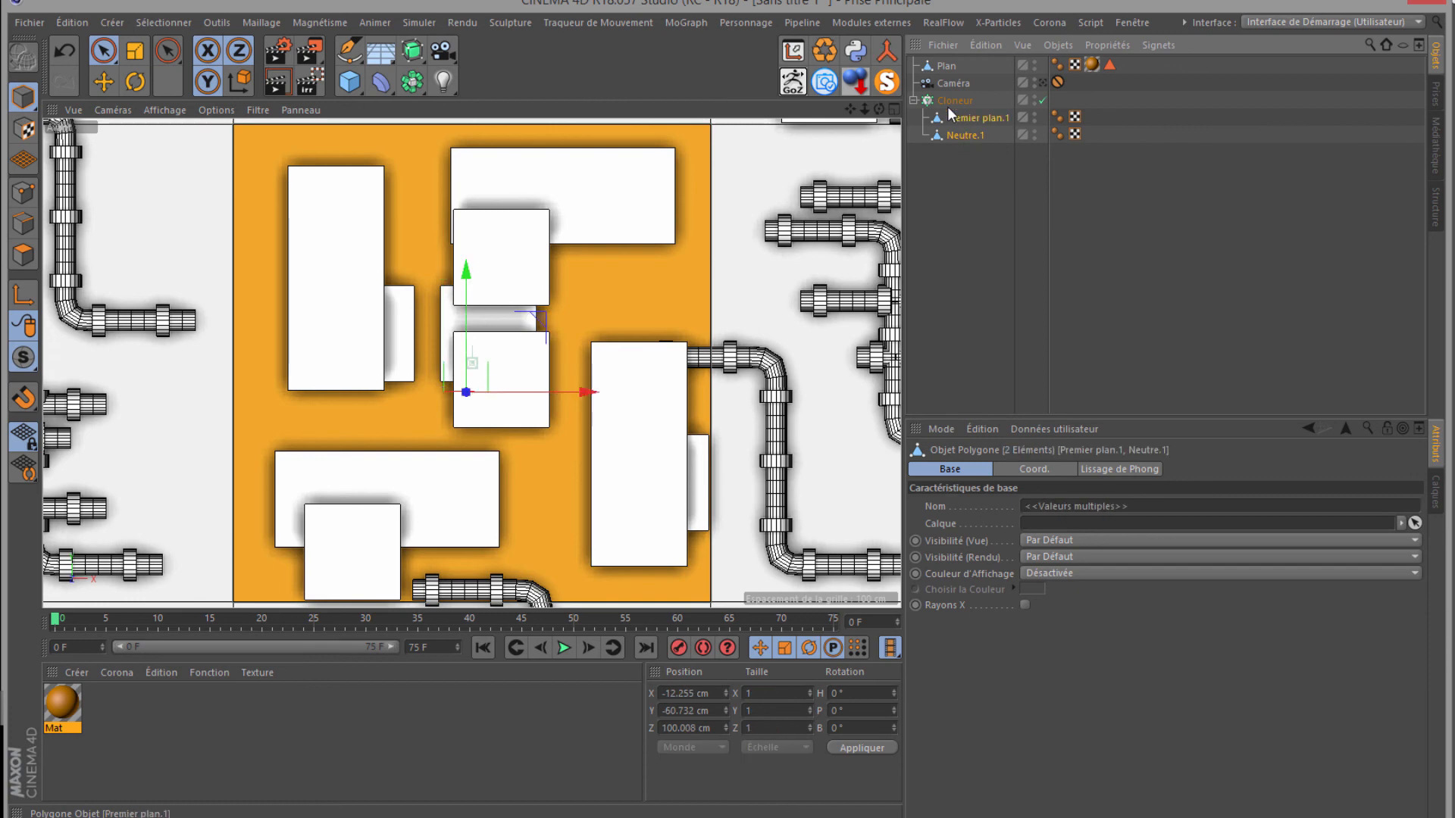
pyautogui.click(886, 52)
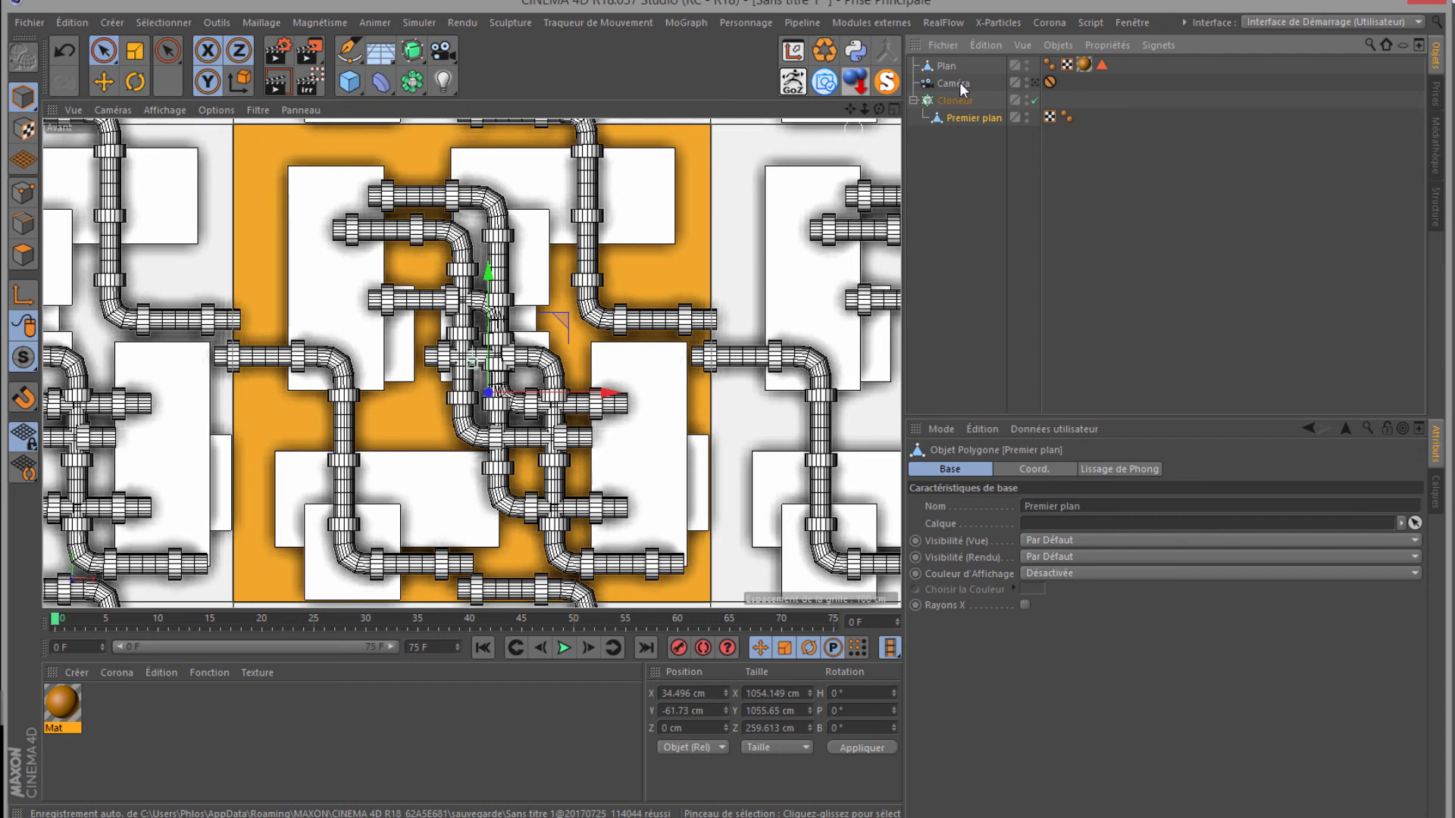
# Step: Look through the scene camera, move its Protection tag to the cloner and zoom the camera in slightly
pyautogui.click(1036, 82)
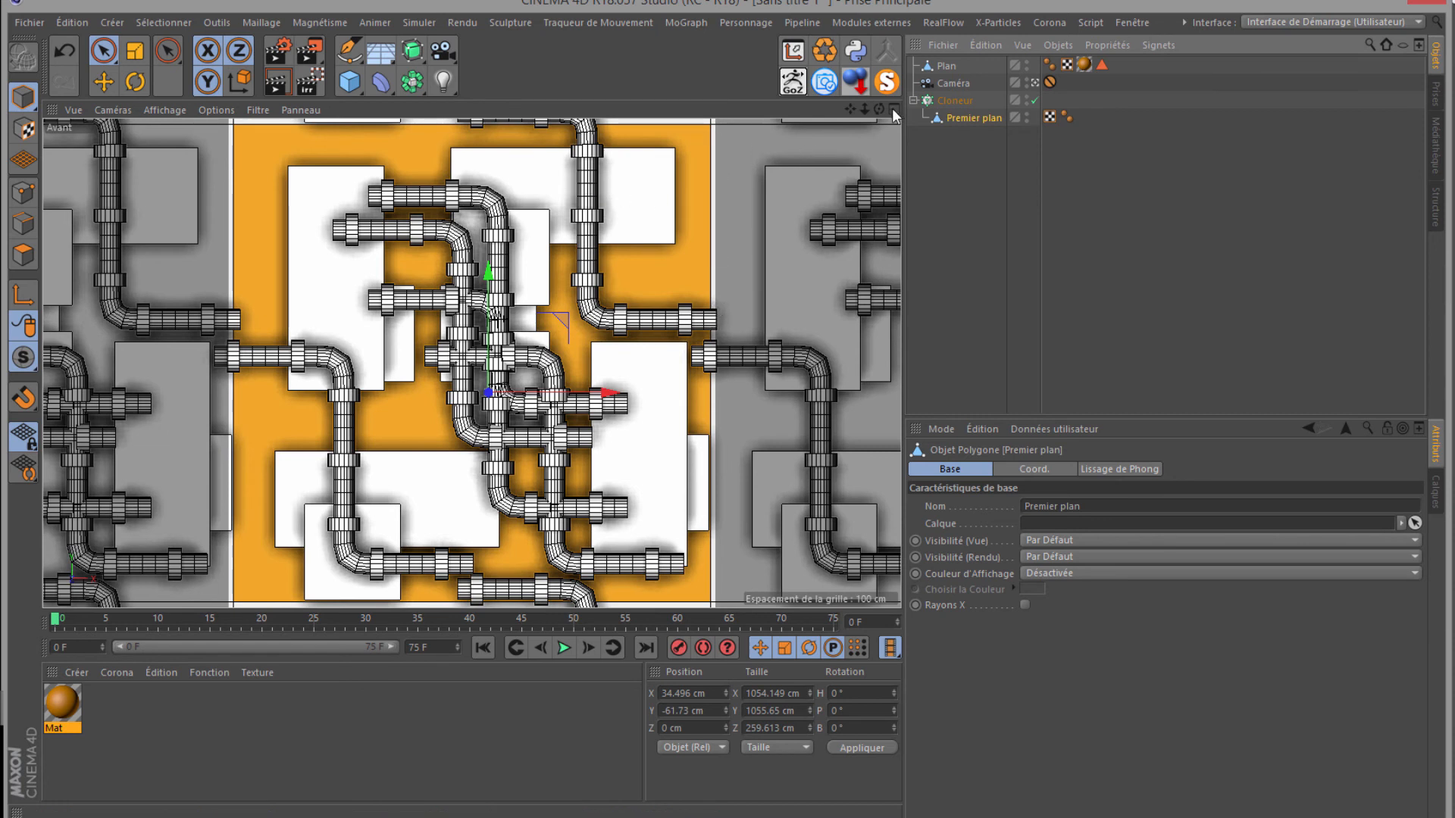
pyautogui.moveTo(866, 109); pyautogui.dragTo(731, 384)
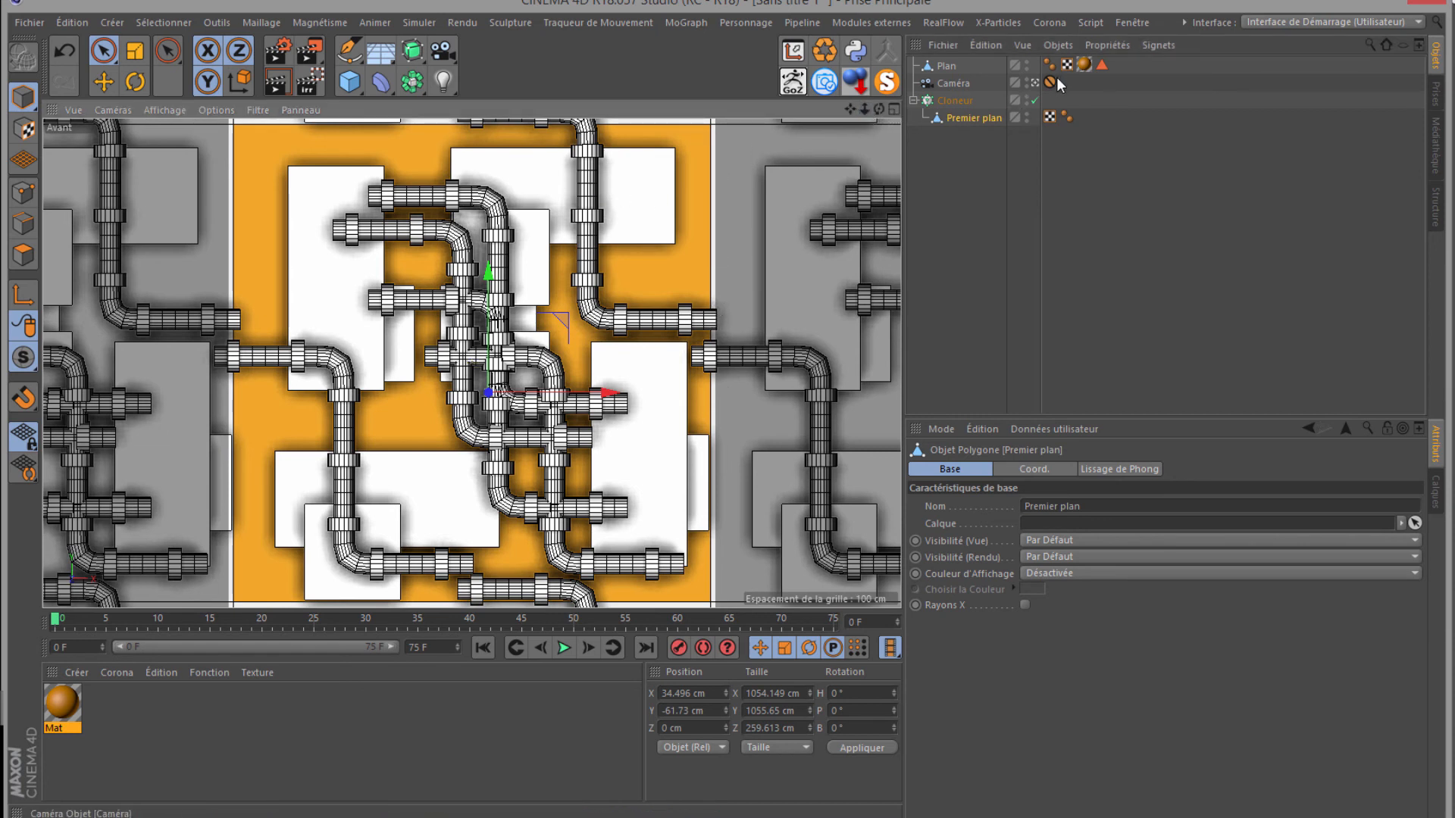
pyautogui.moveTo(1050, 82); pyautogui.dragTo(1049, 100)
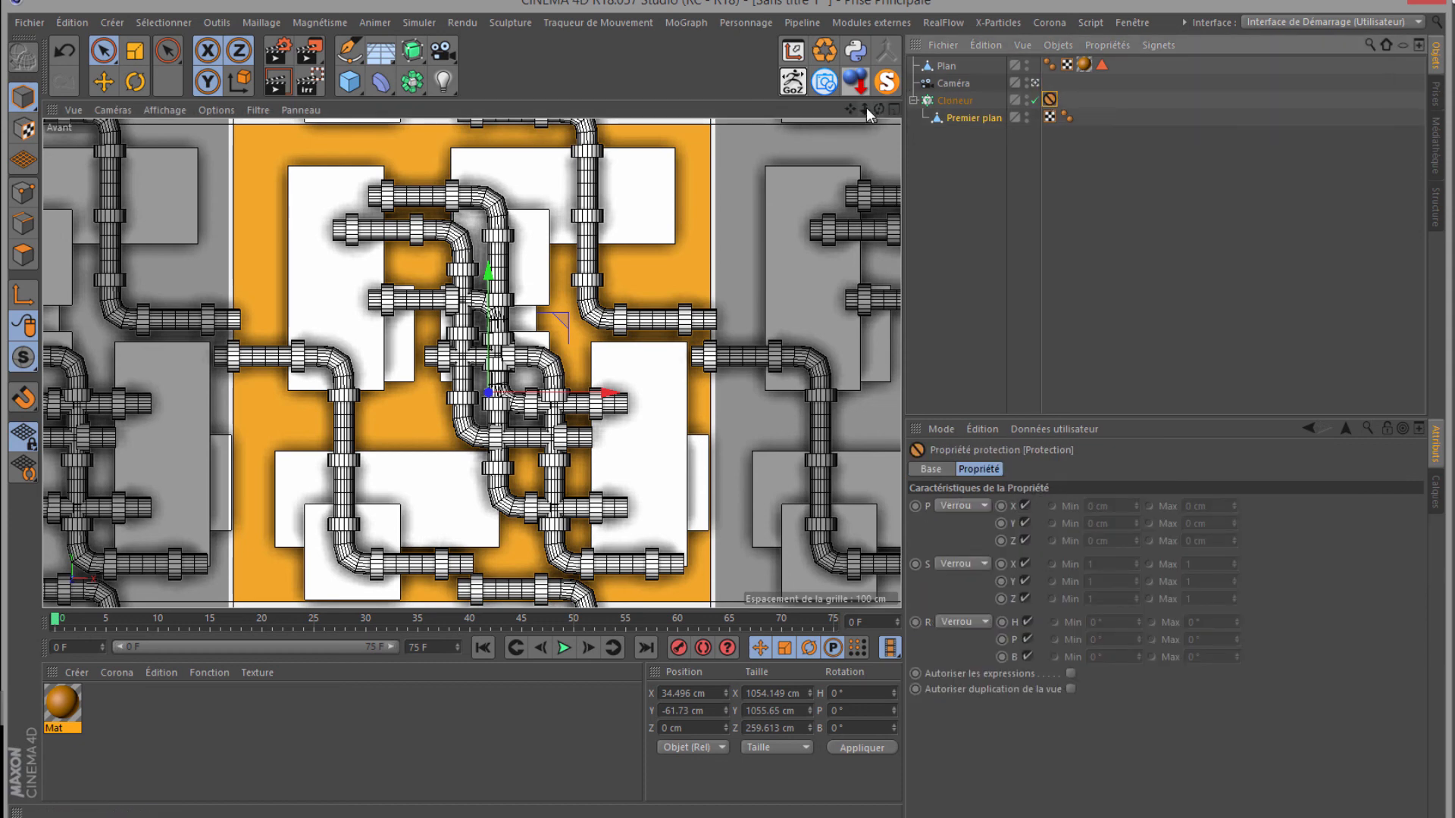
pyautogui.moveTo(866, 108); pyautogui.dragTo(732, 385)
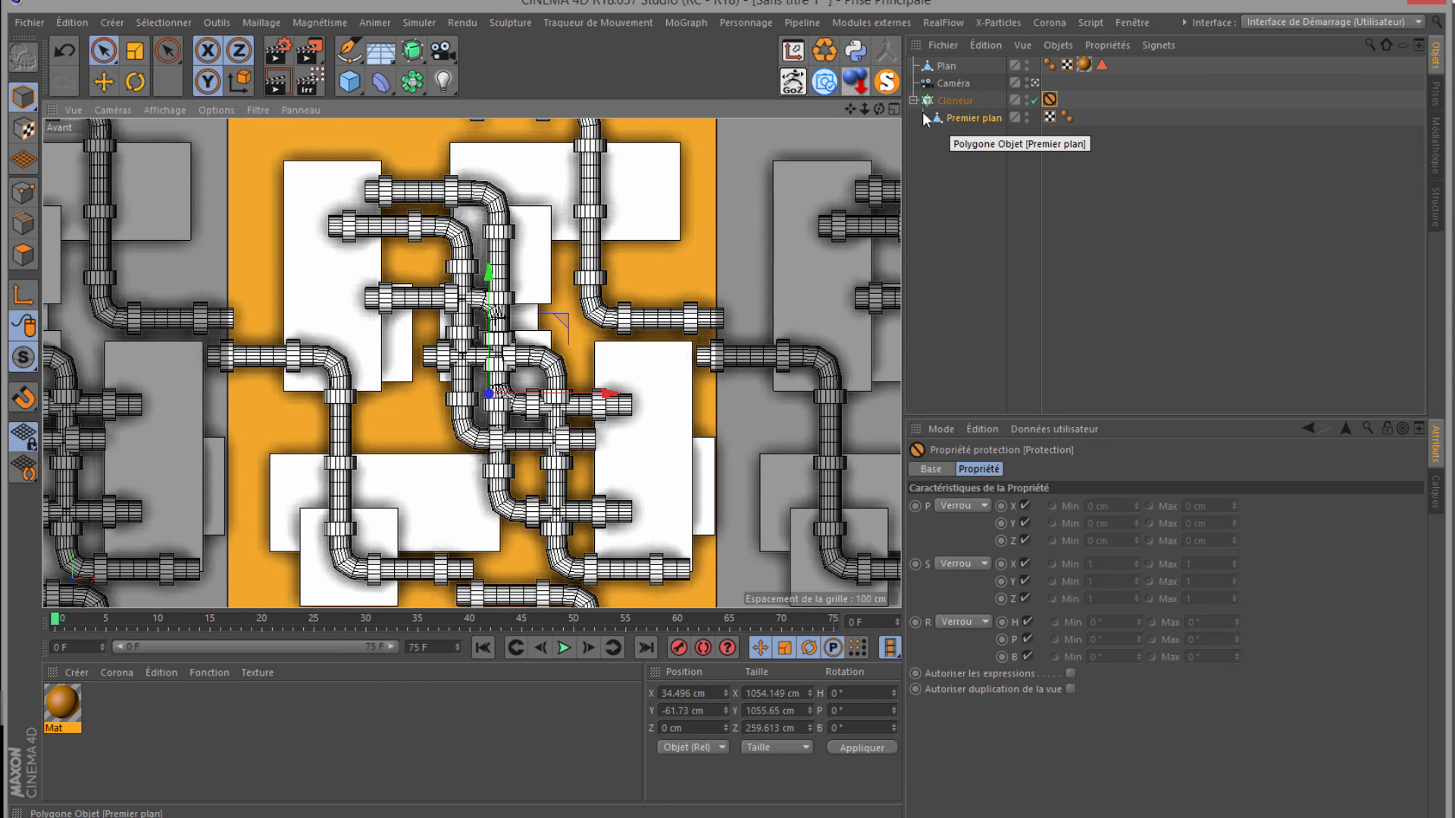
# Step: Hide the Plan object in the viewport and render the scene, overwriting the existing Rendu and Multi__depth files
pyautogui.click(974, 70)
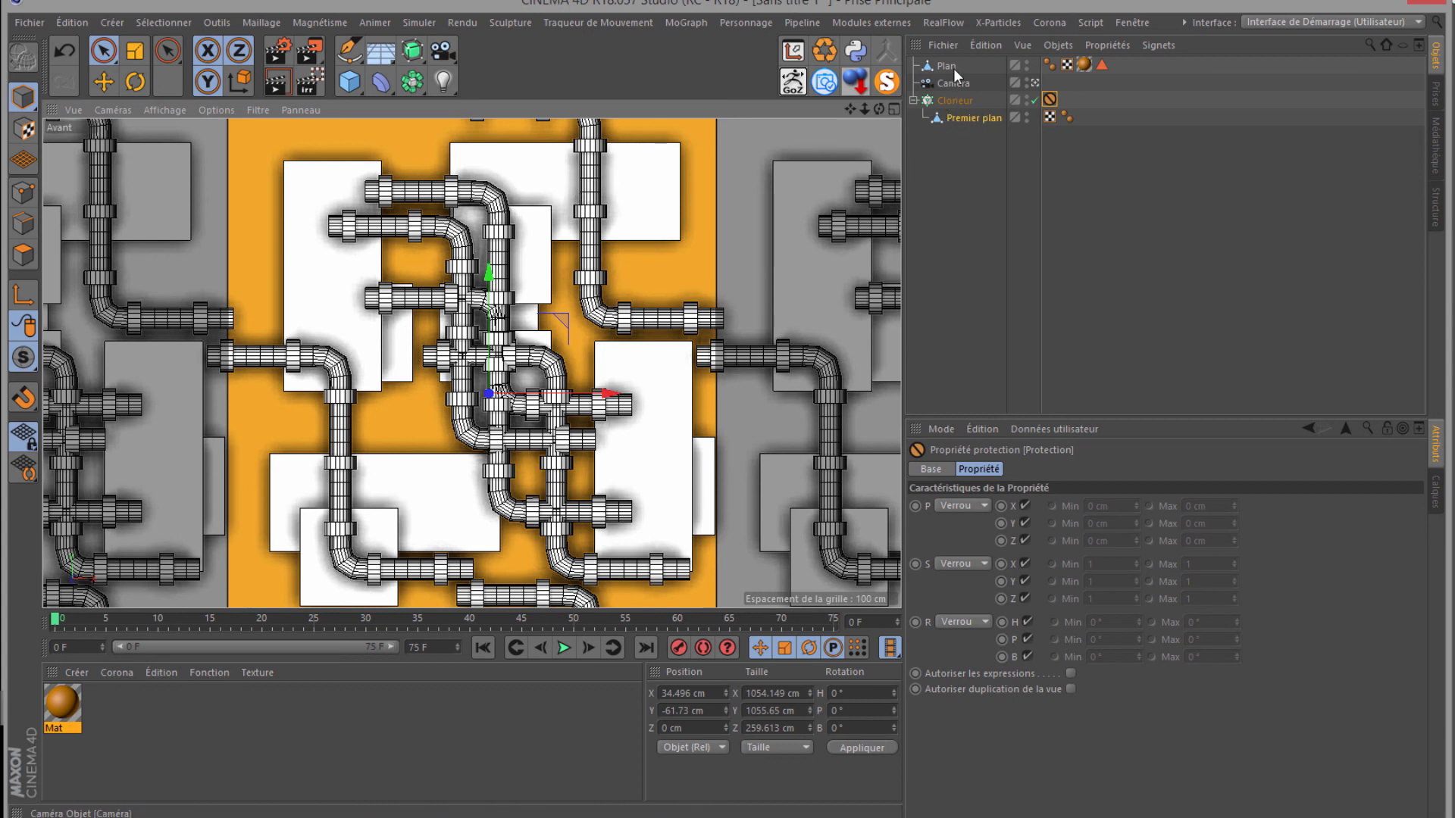
pyautogui.click(1028, 65)
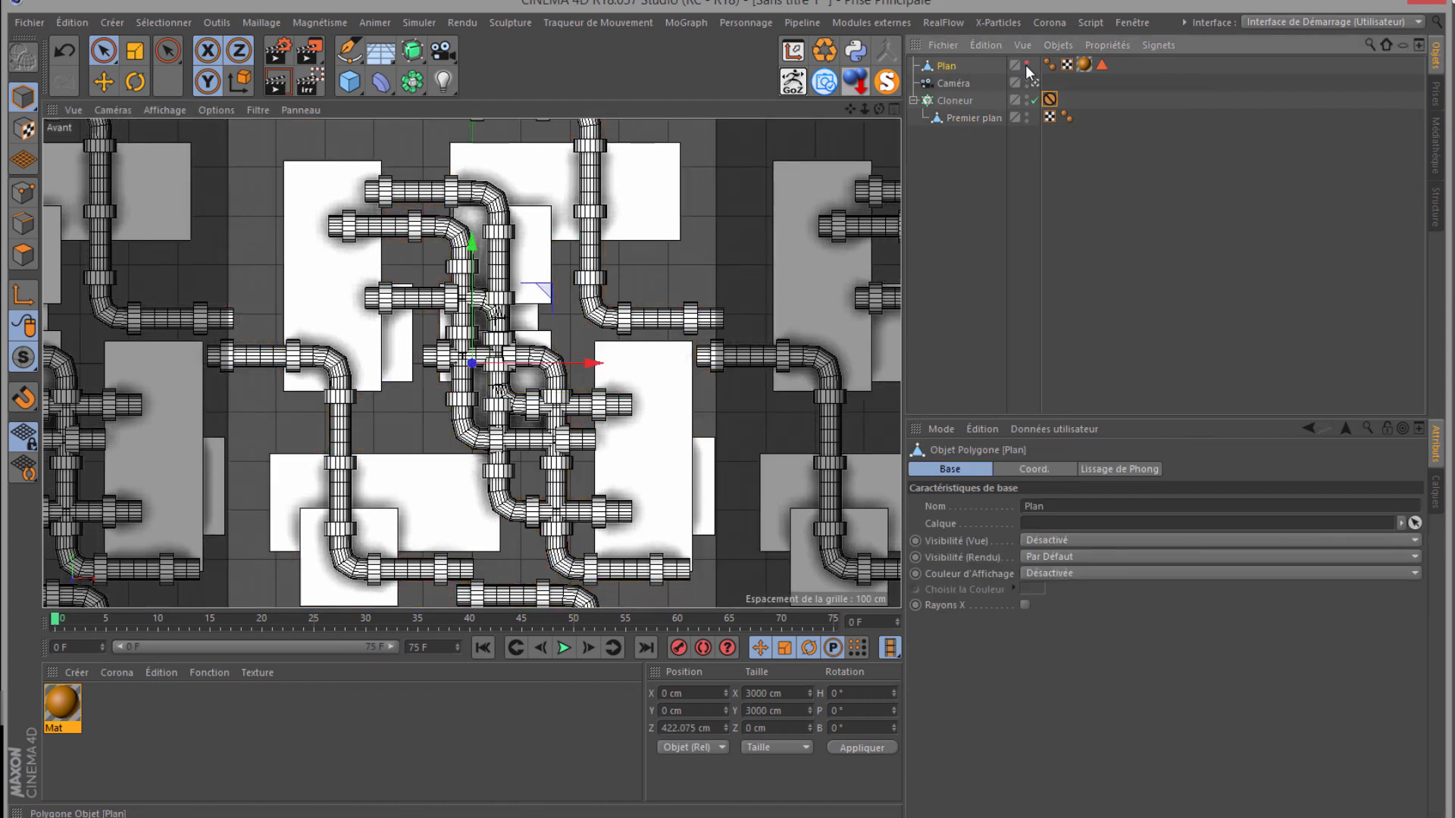
pyautogui.click(316, 54)
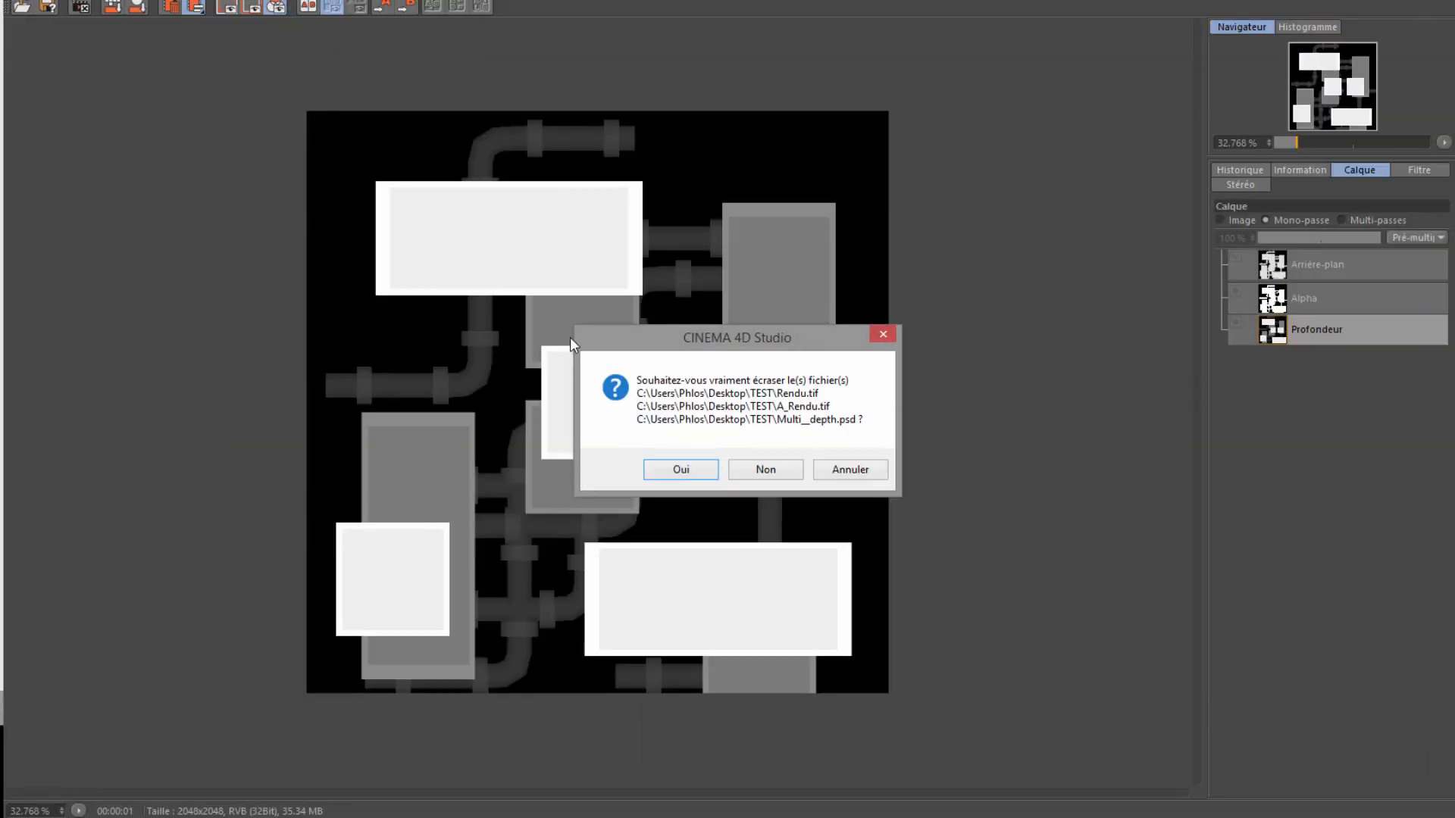
pyautogui.click(680, 469)
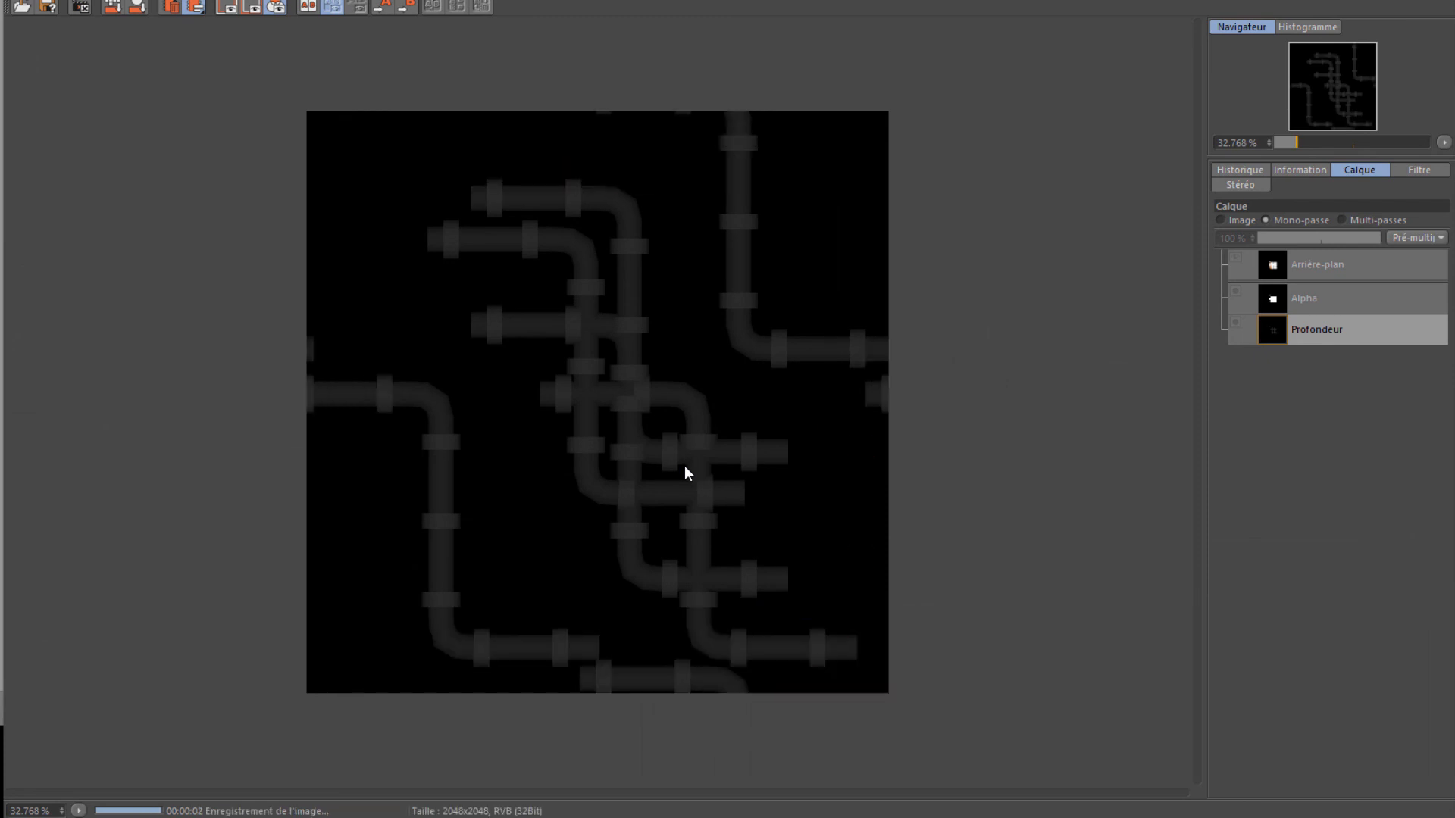
pyautogui.click(1242, 221)
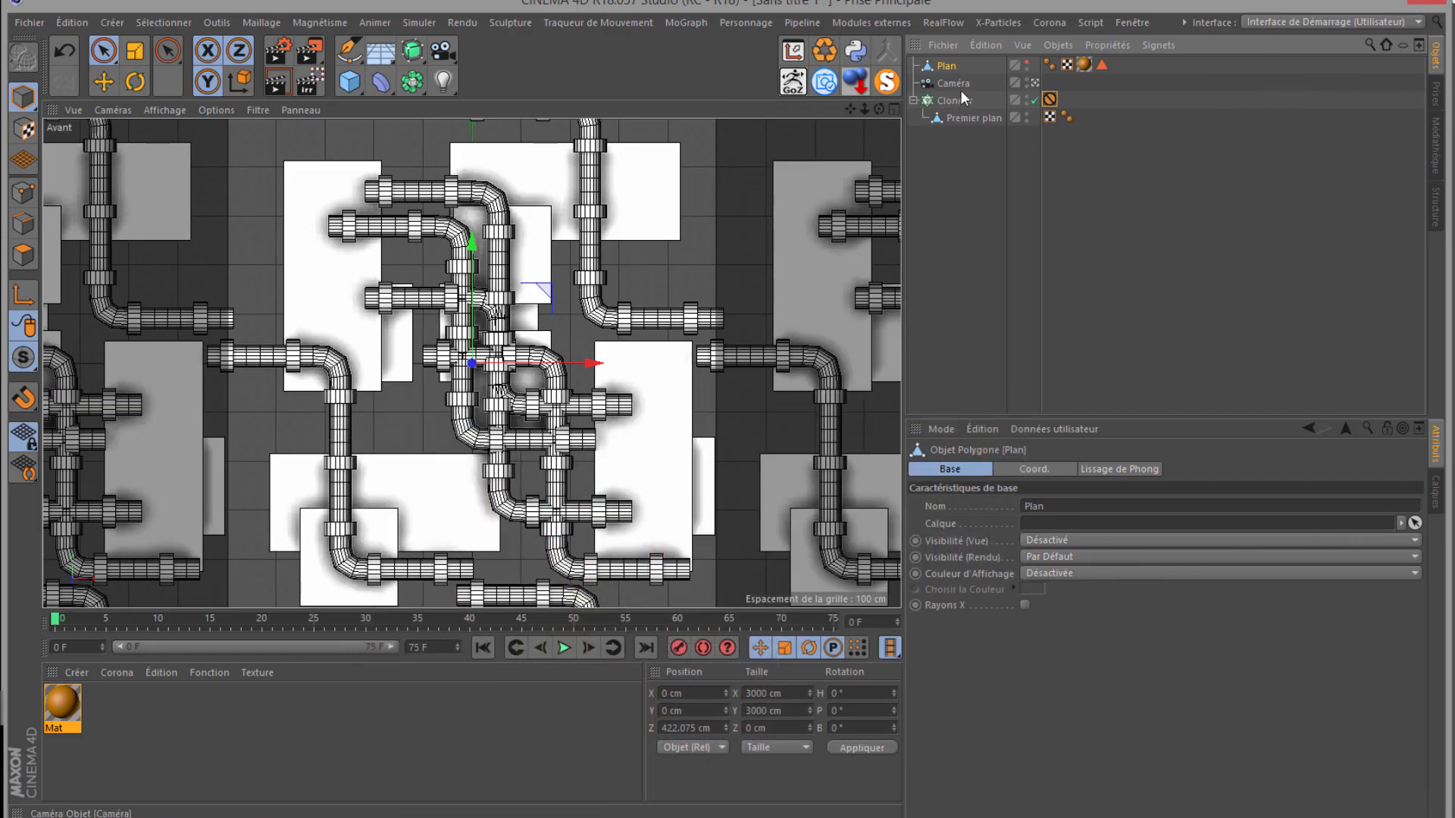
# Step: Return the Protection tag to the camera, leave the camera view and orbit to a side-on perspective of the clones
pyautogui.moveTo(1049, 99); pyautogui.dragTo(1061, 82)
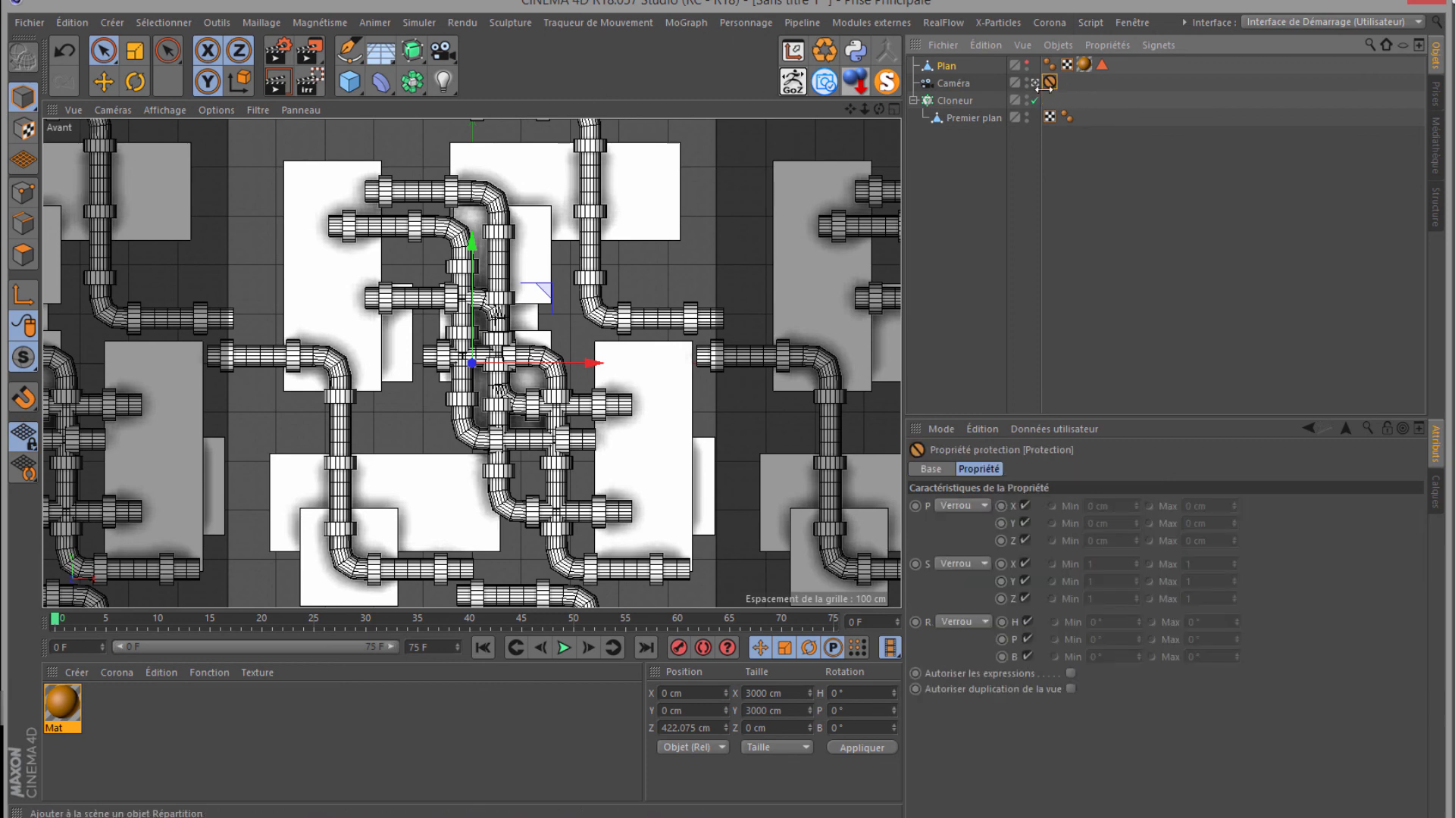
pyautogui.click(1035, 83)
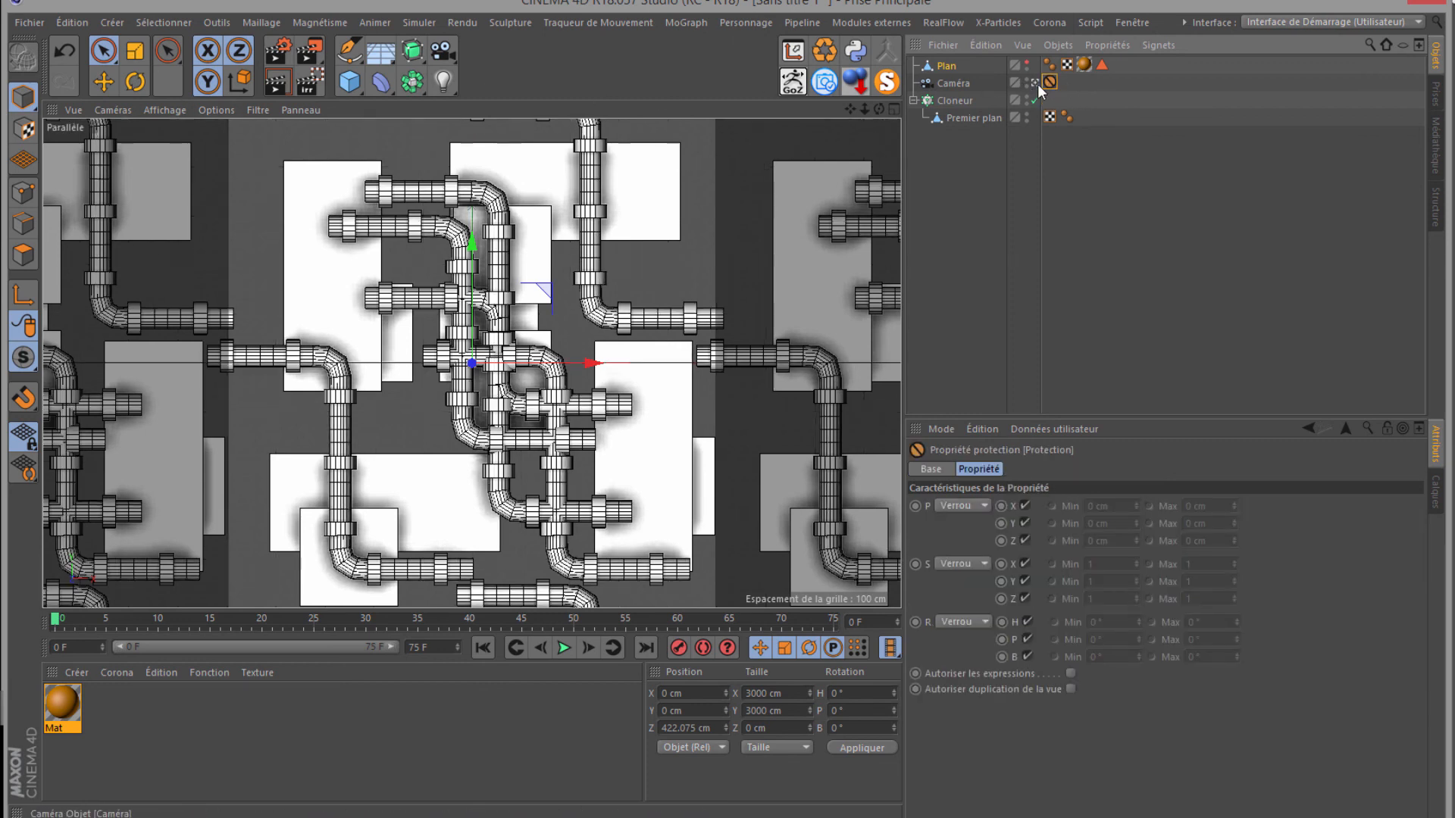
pyautogui.click(125, 109)
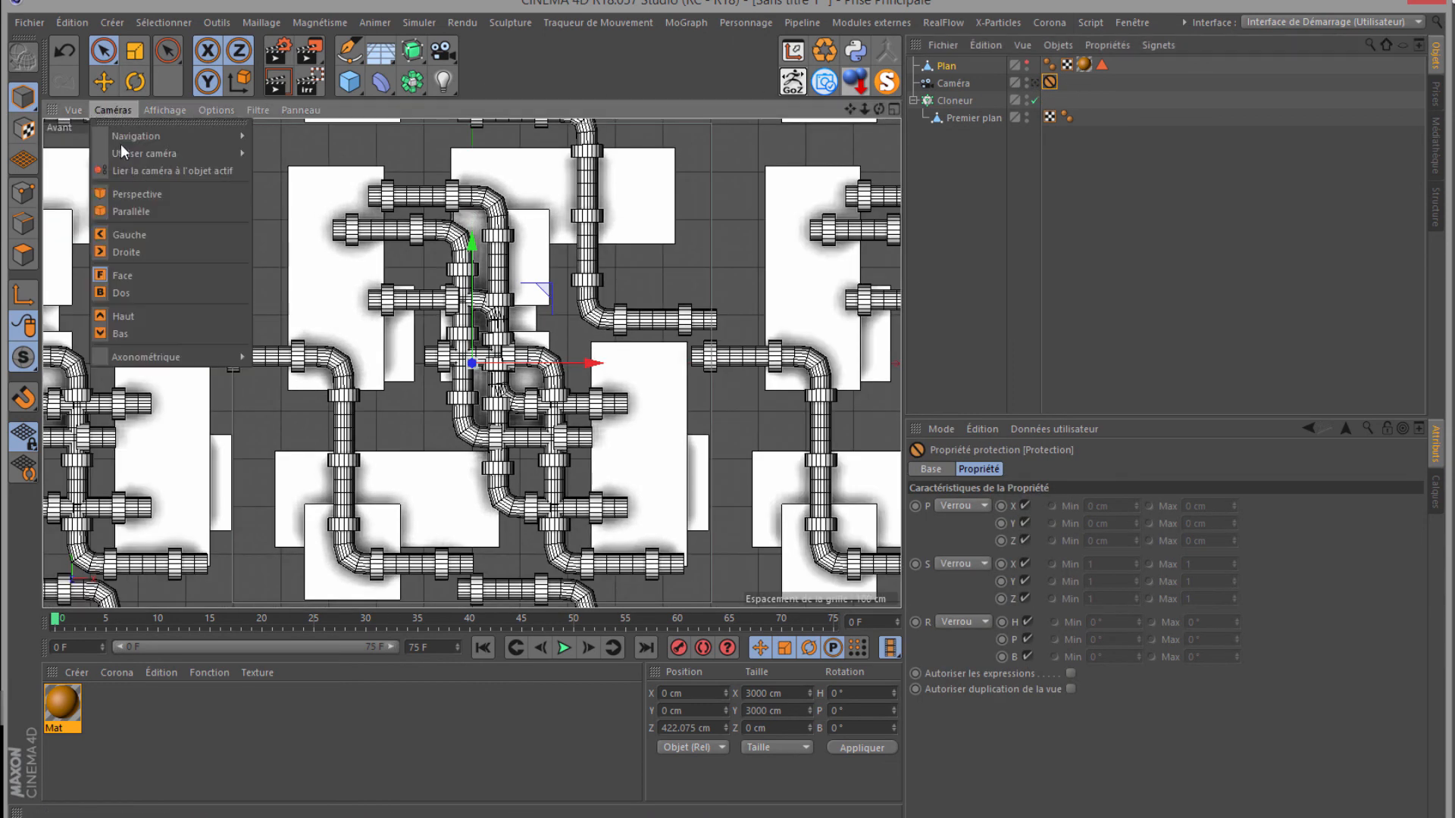
pyautogui.click(129, 194)
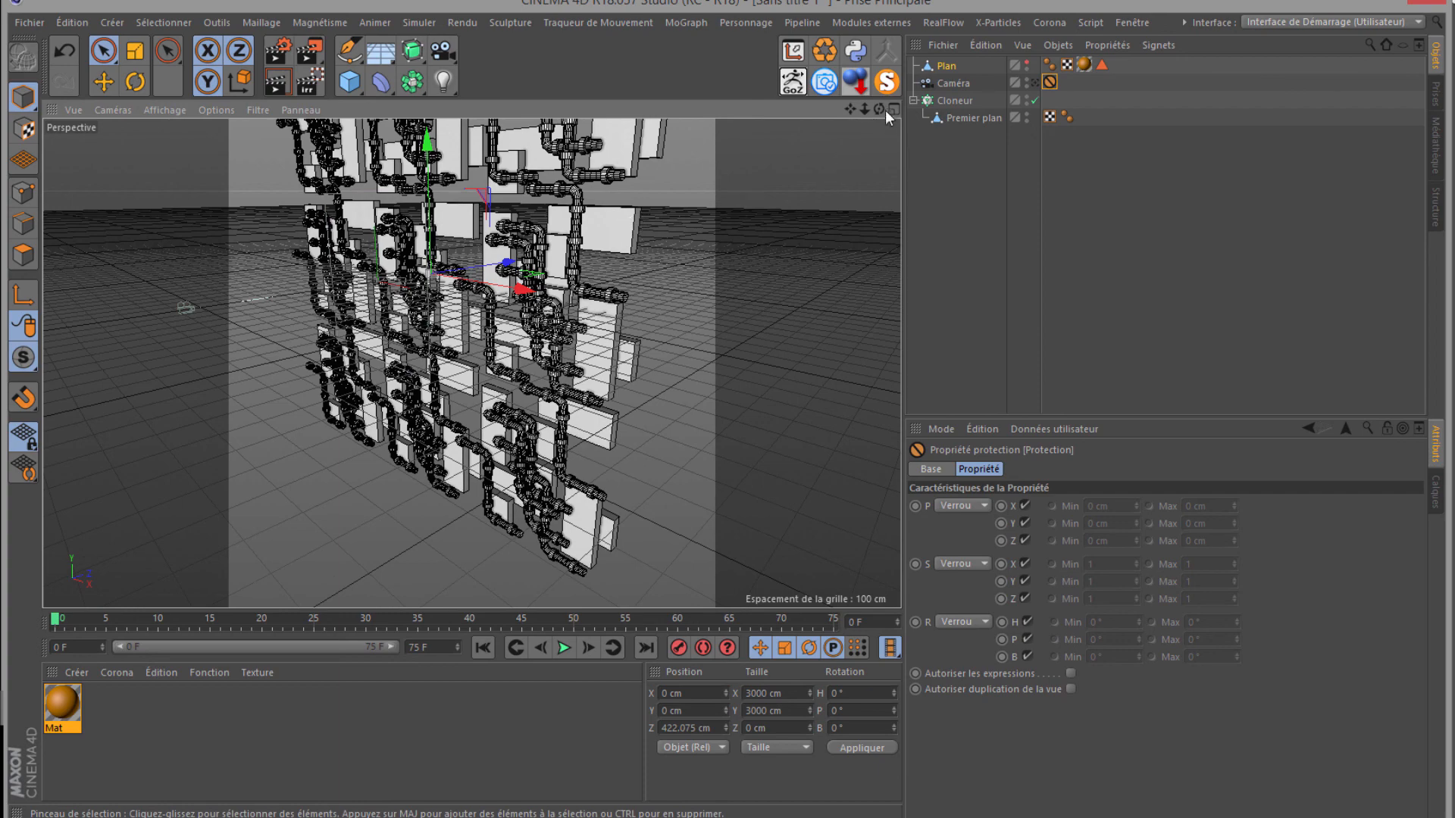
pyautogui.moveTo(879, 109); pyautogui.dragTo(729, 383)
# Step: Try to rotate the Premier plan object about its vertical axis and undo the attempt
pyautogui.click(969, 118)
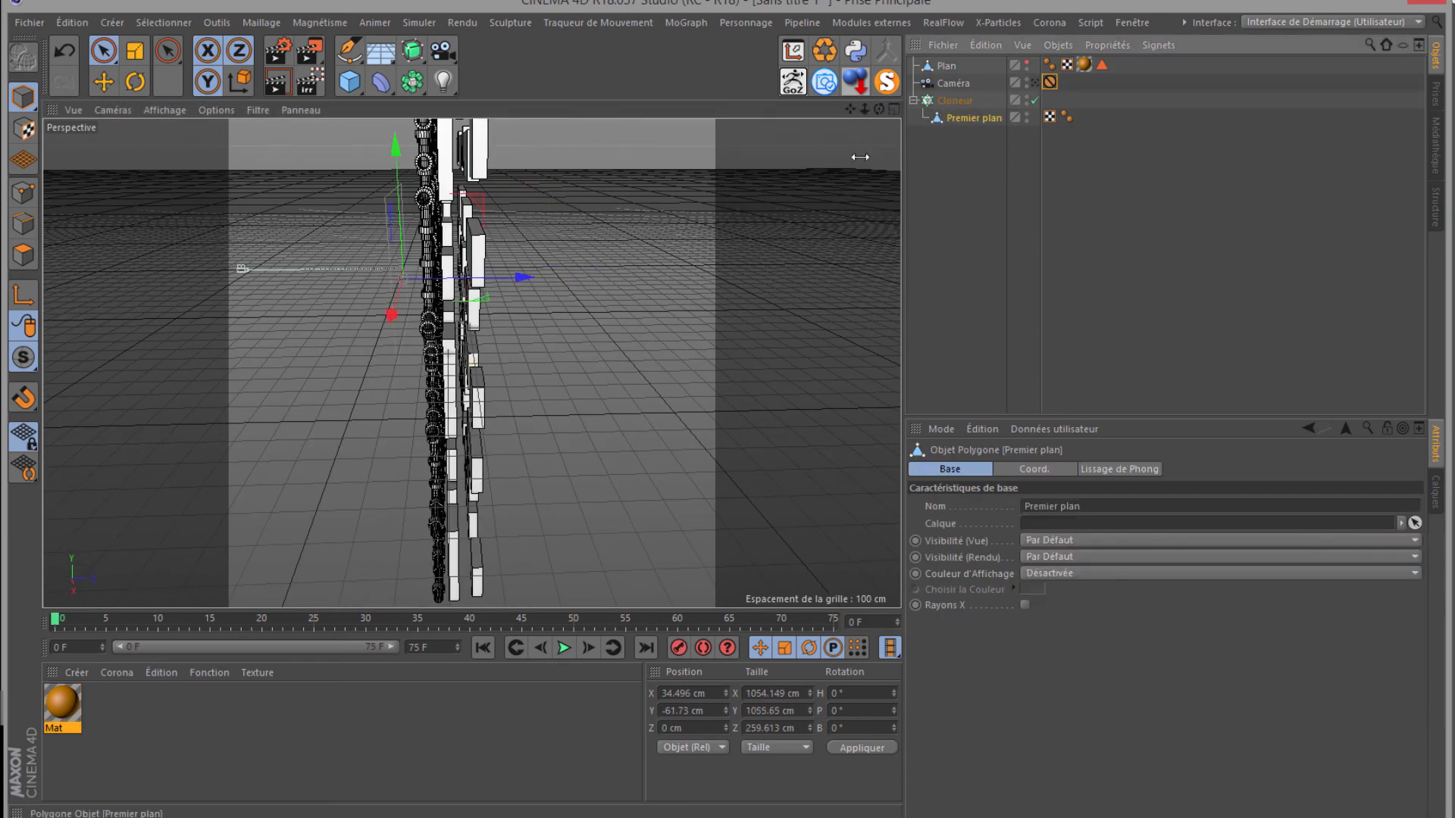
pyautogui.click(135, 81)
pyautogui.moveTo(370, 283); pyautogui.dragTo(487, 295)
pyautogui.hotkey('ctrl', 'z')
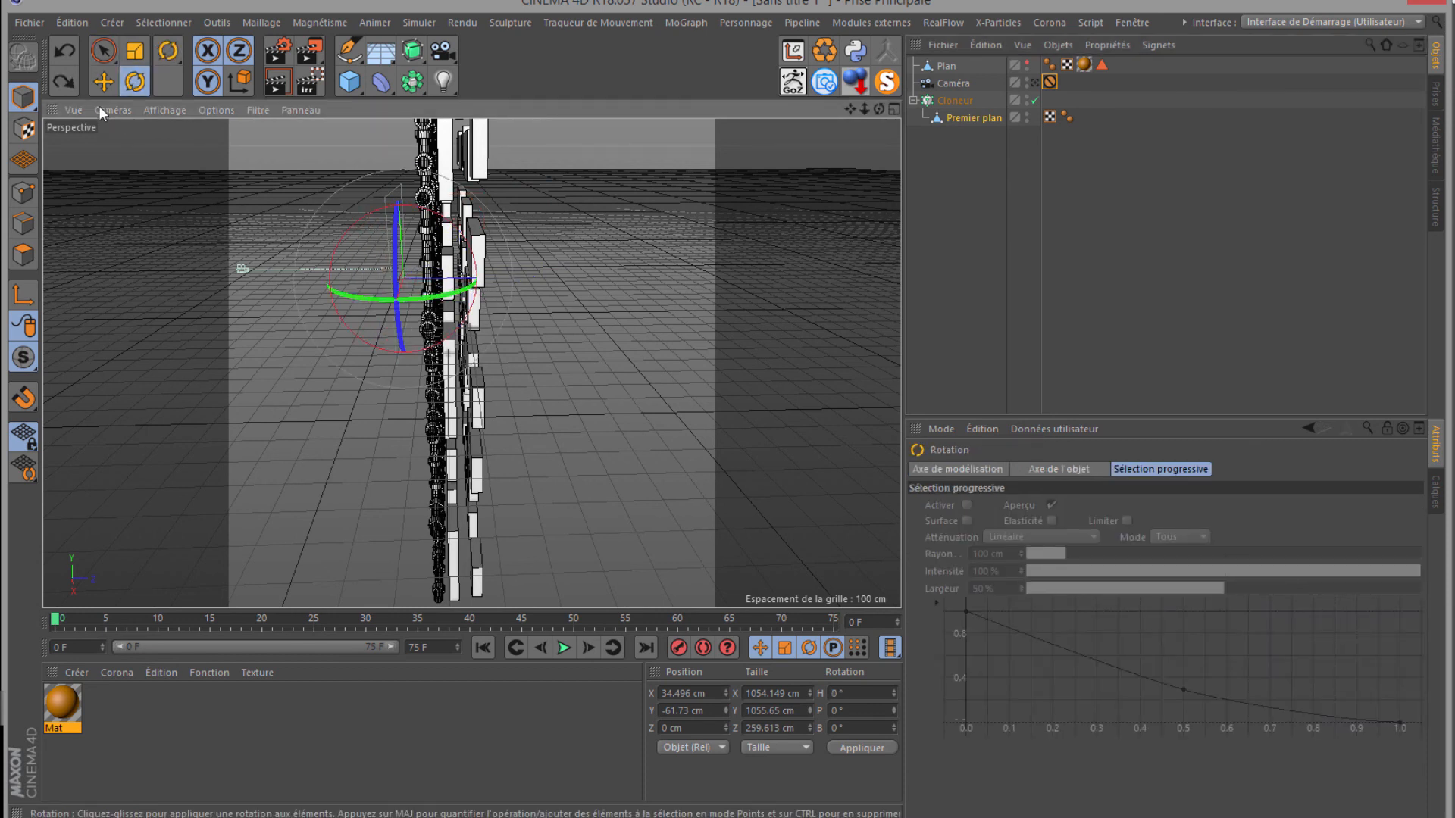
# Step: Turn off Utiliser Coordonnées Cloneur in the cloner and rotate the Premier plan object's heading by 180°
pyautogui.click(976, 118)
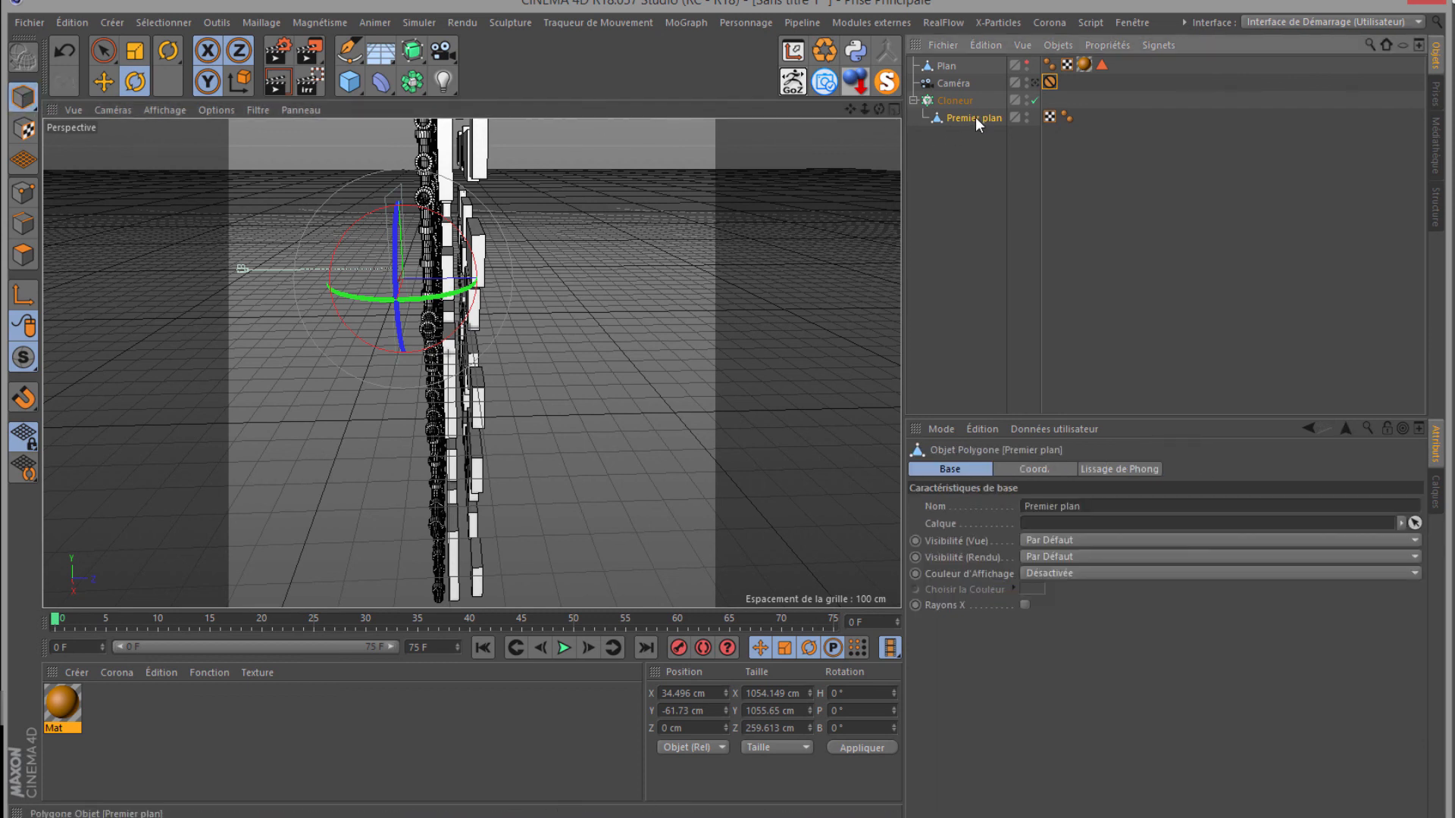
pyautogui.click(965, 100)
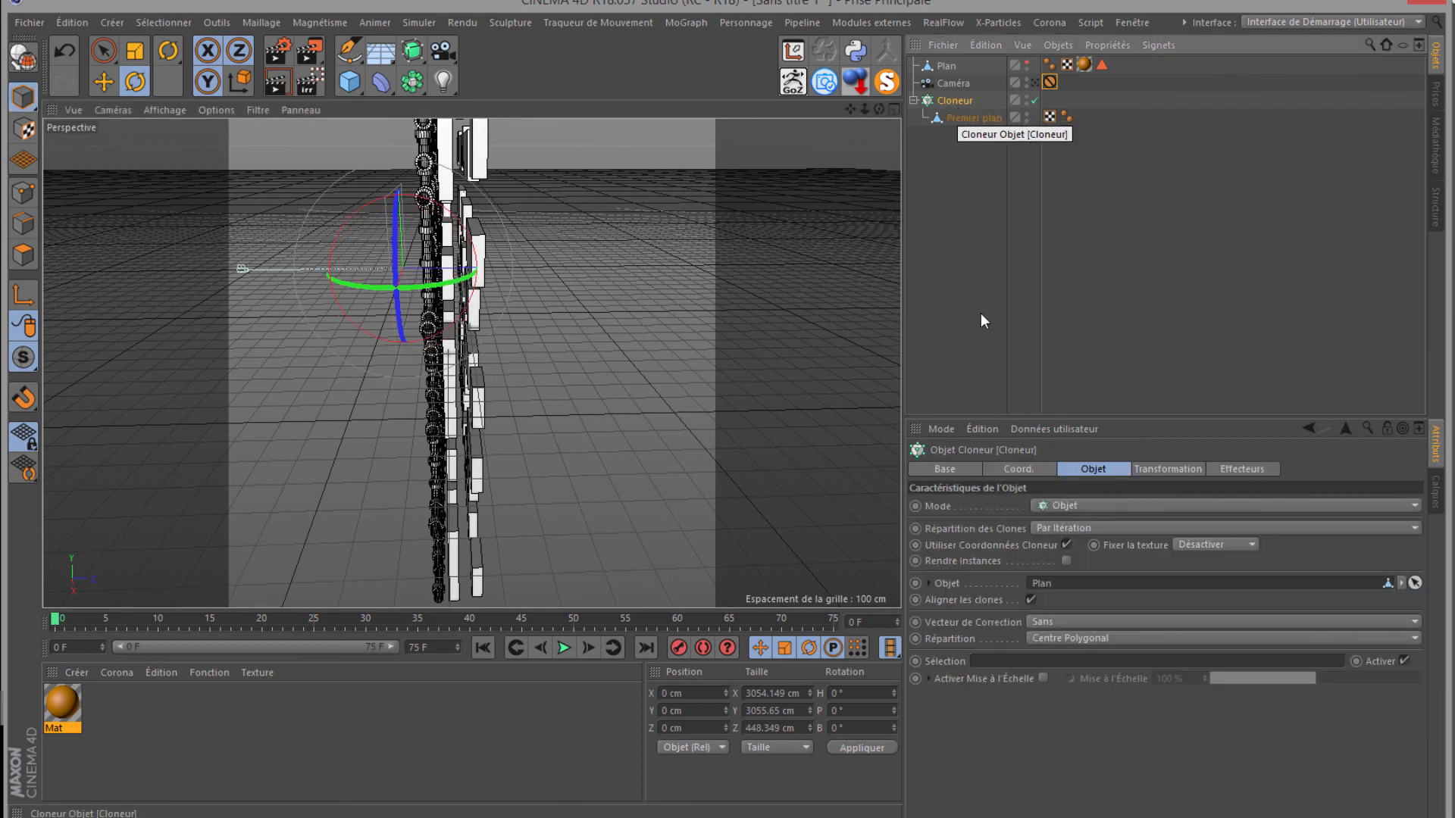
pyautogui.click(1066, 544)
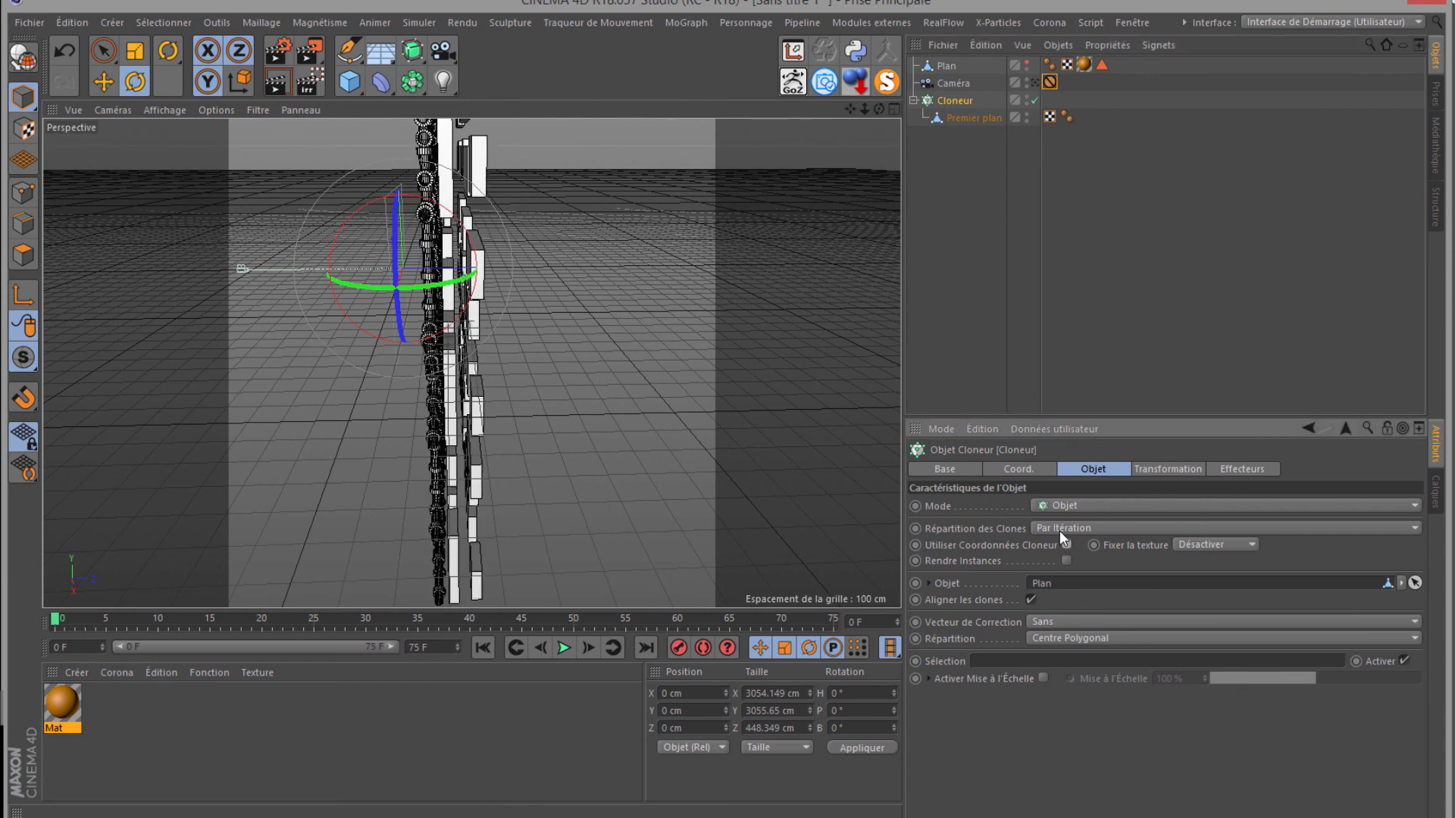
pyautogui.click(961, 118)
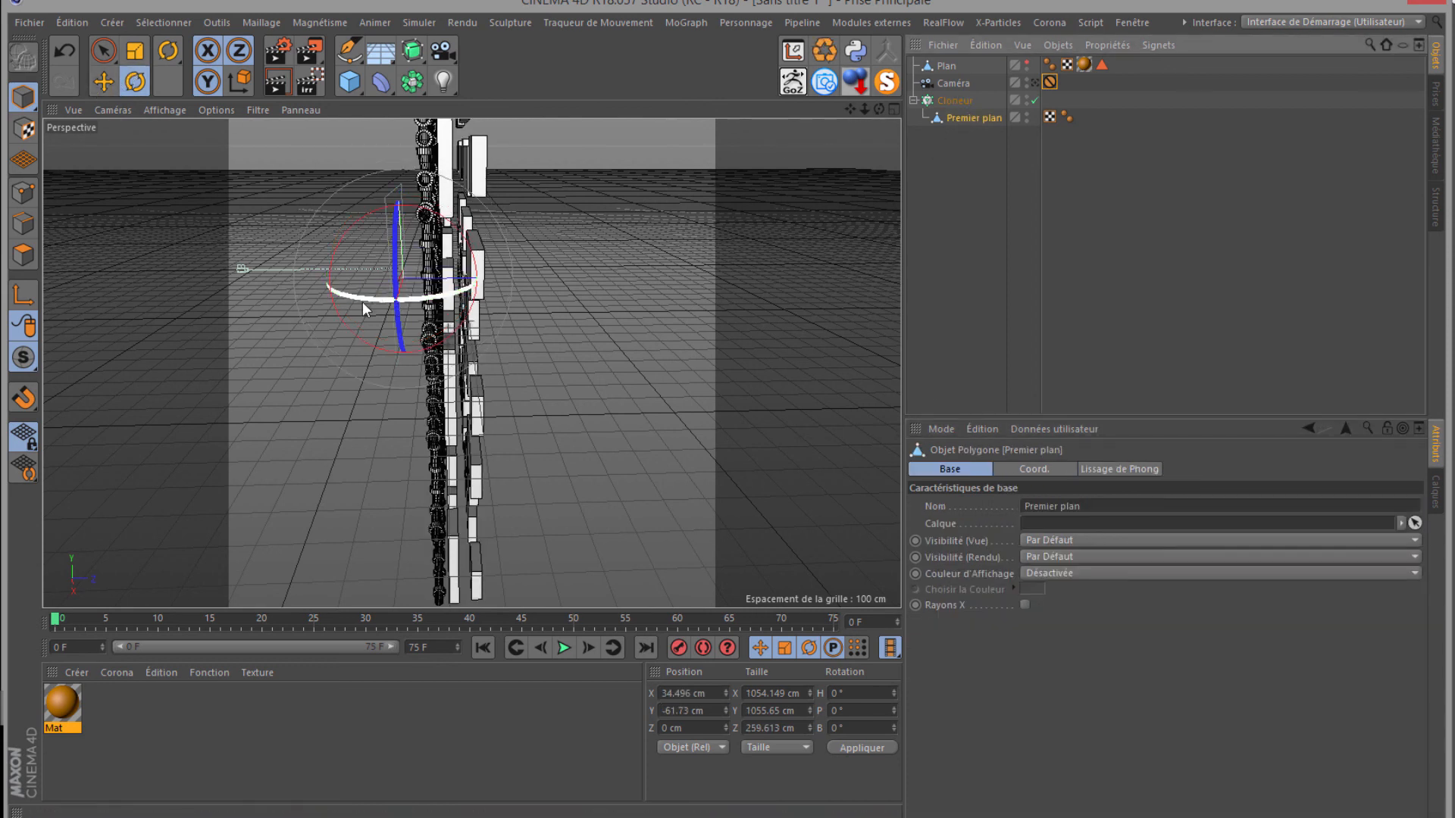
pyautogui.moveTo(362, 297); pyautogui.dragTo(629, 175)
pyautogui.moveTo(878, 109); pyautogui.dragTo(730, 385)
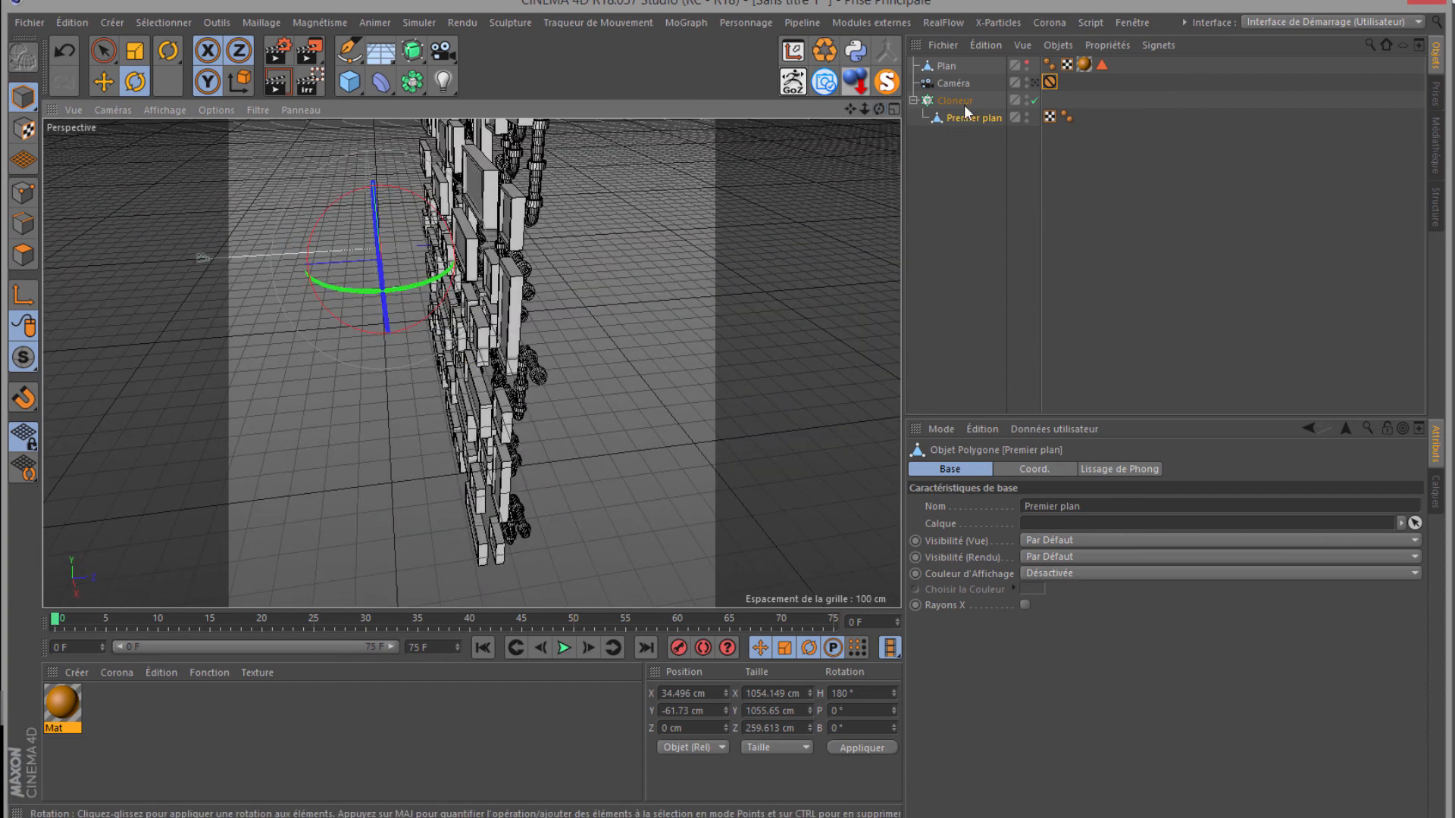
# Step: Check the flipped clones through the scene camera and set the camera's projection to Perspective
pyautogui.click(945, 83)
pyautogui.click(1030, 81)
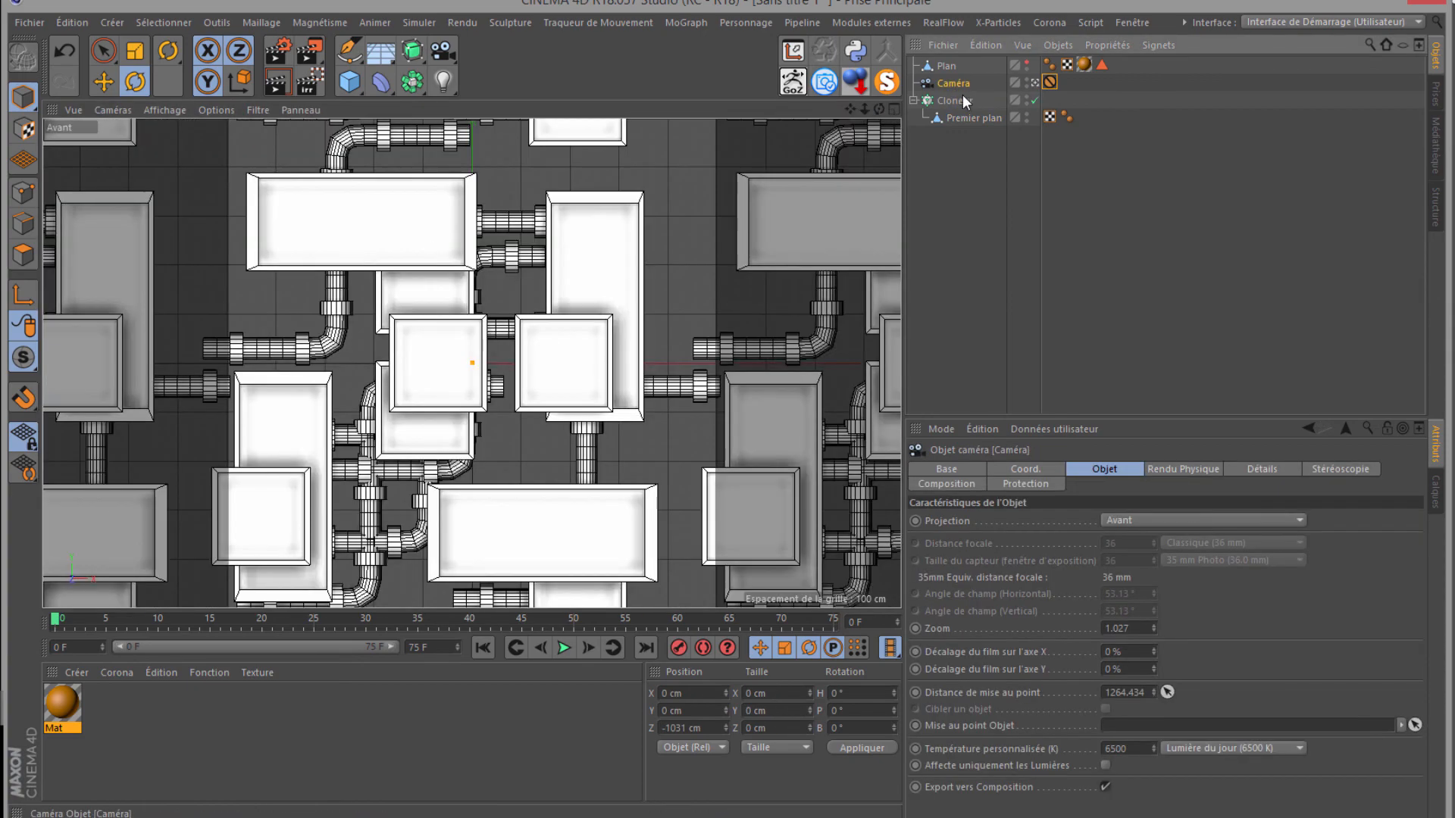
pyautogui.click(1033, 82)
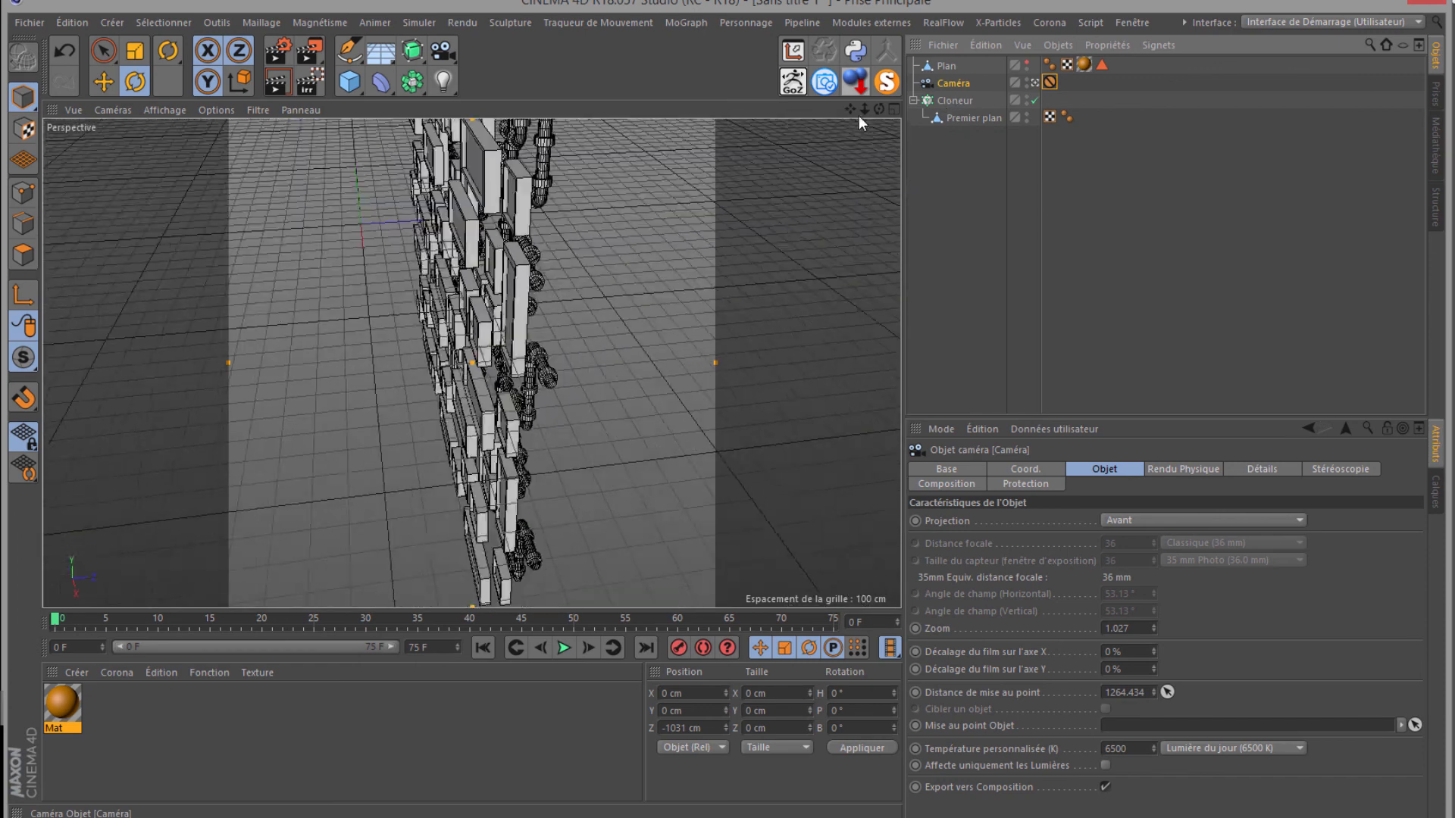
pyautogui.click(1116, 520)
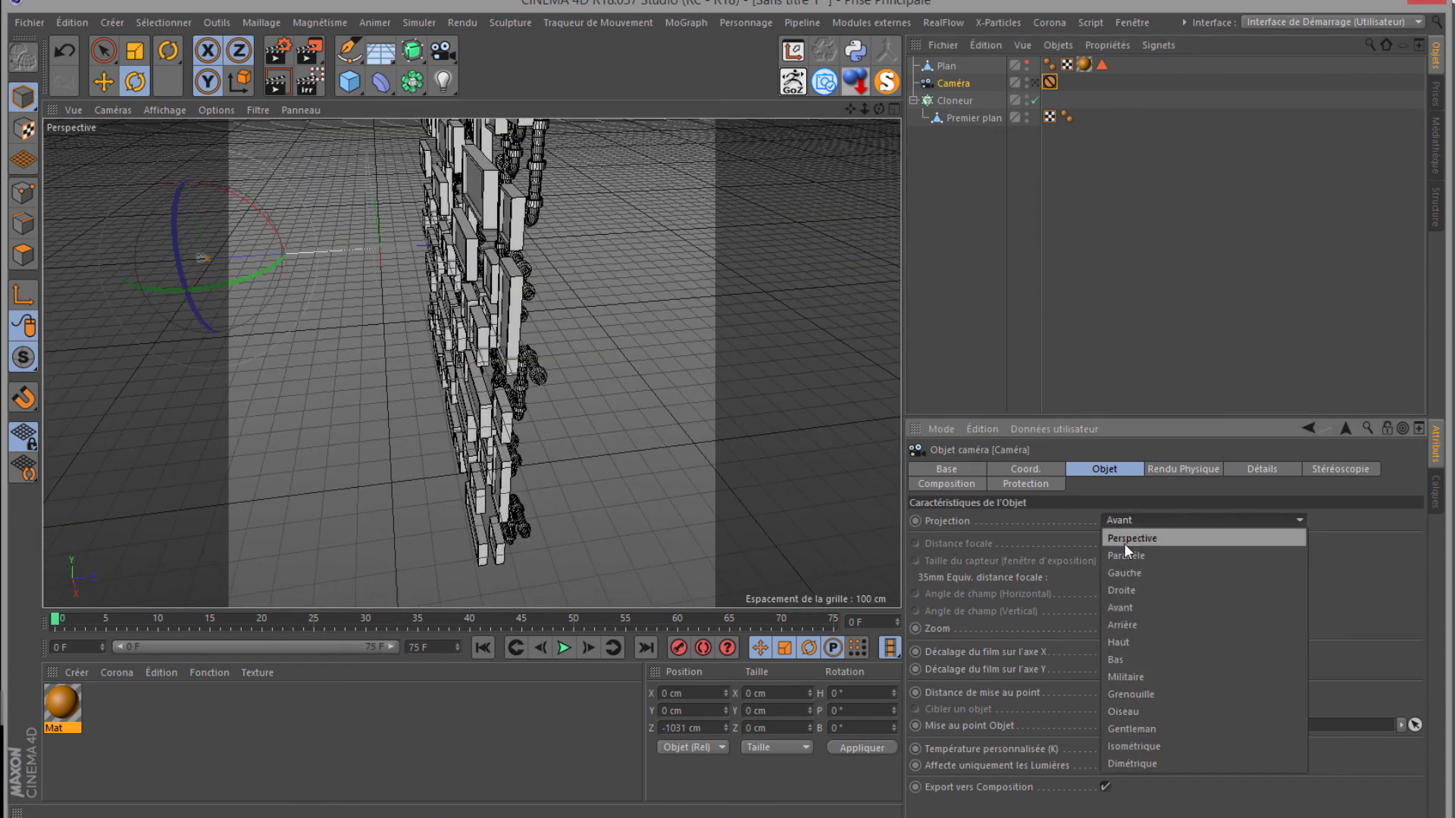
pyautogui.click(1125, 534)
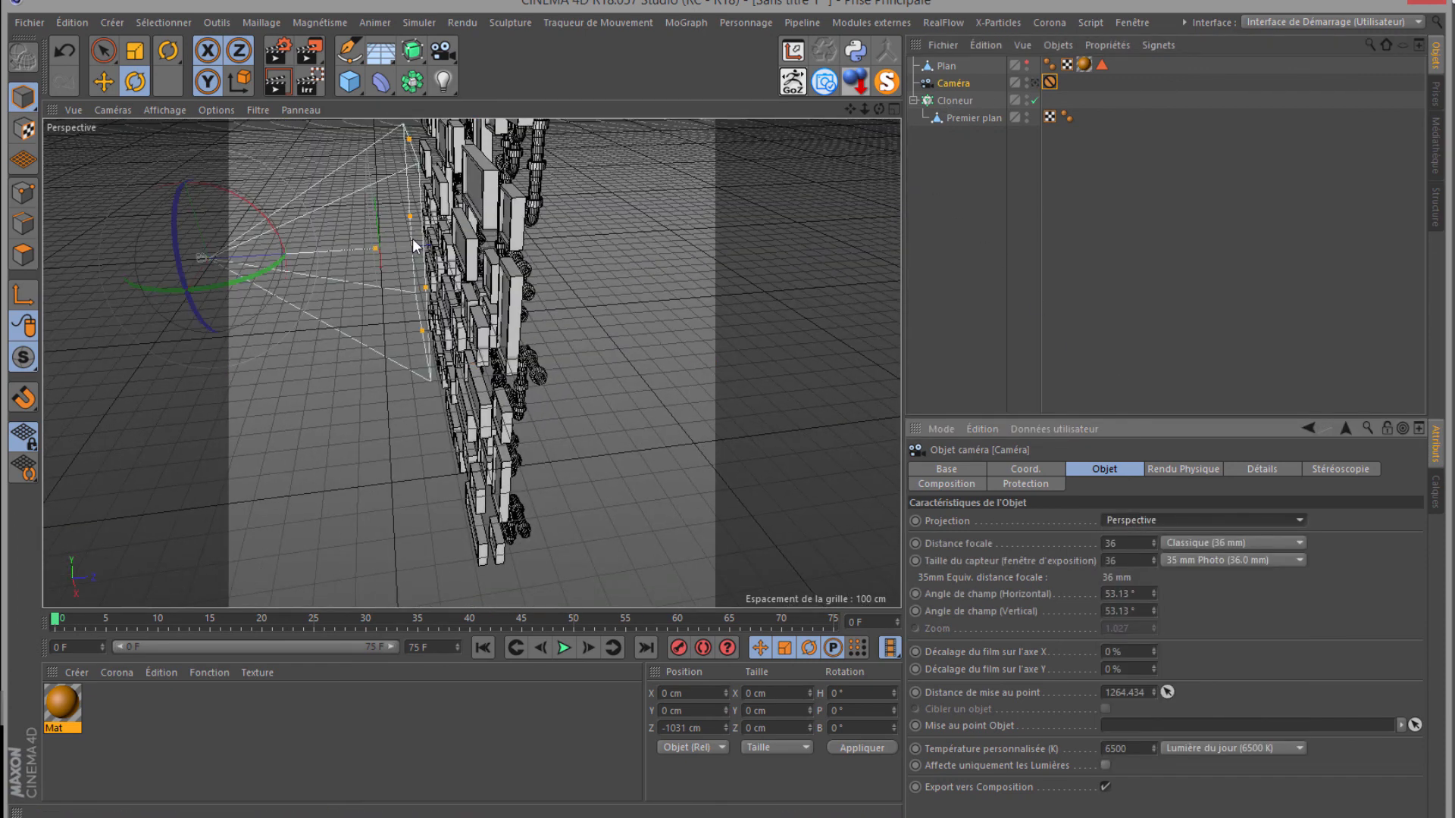
# Step: In the left view, extend the camera's focus distance to about 1686.8, matching the far edge of the pipes
pyautogui.click(111, 110)
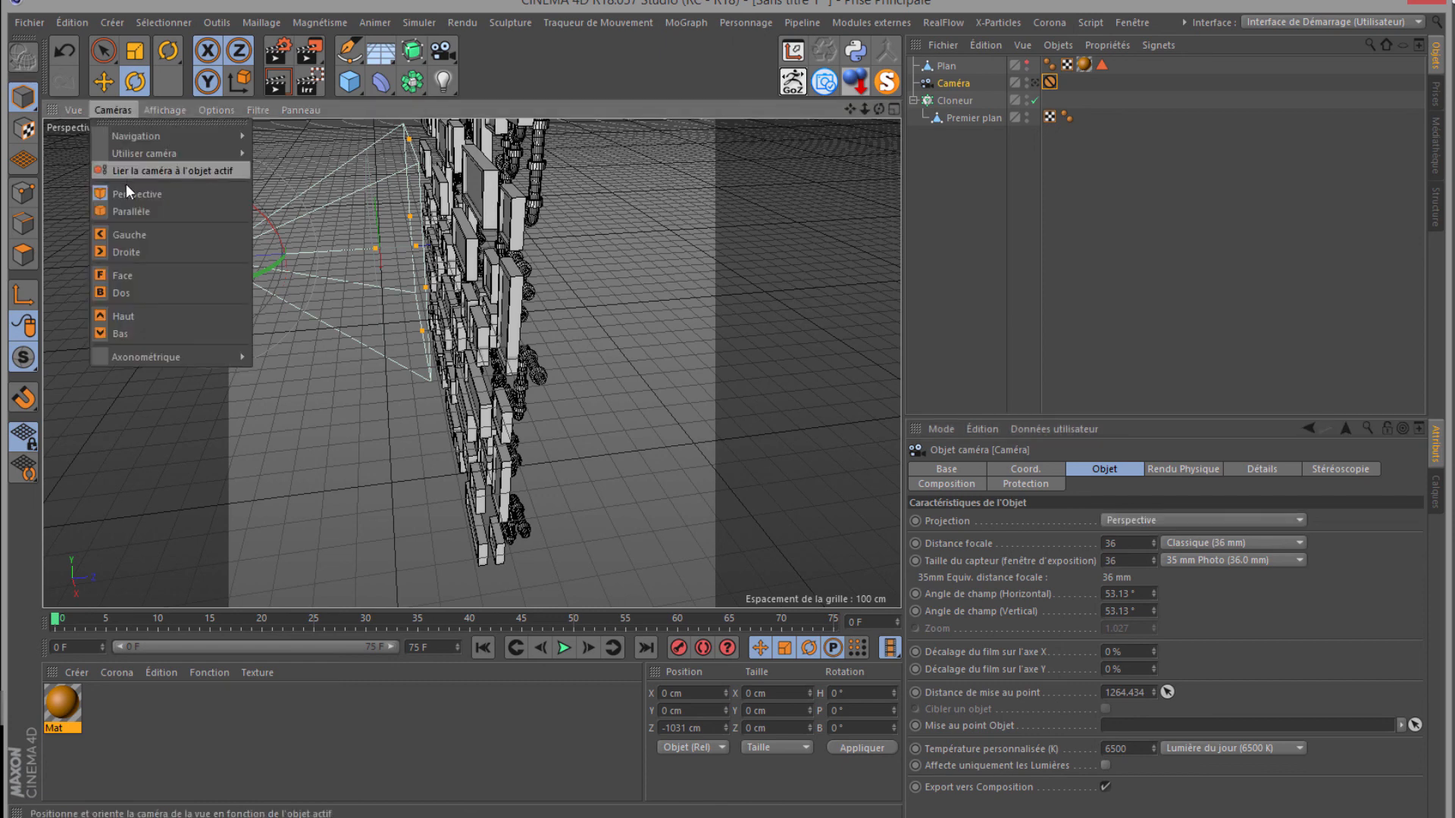
pyautogui.click(125, 235)
pyautogui.scroll(-5, 291, 282)
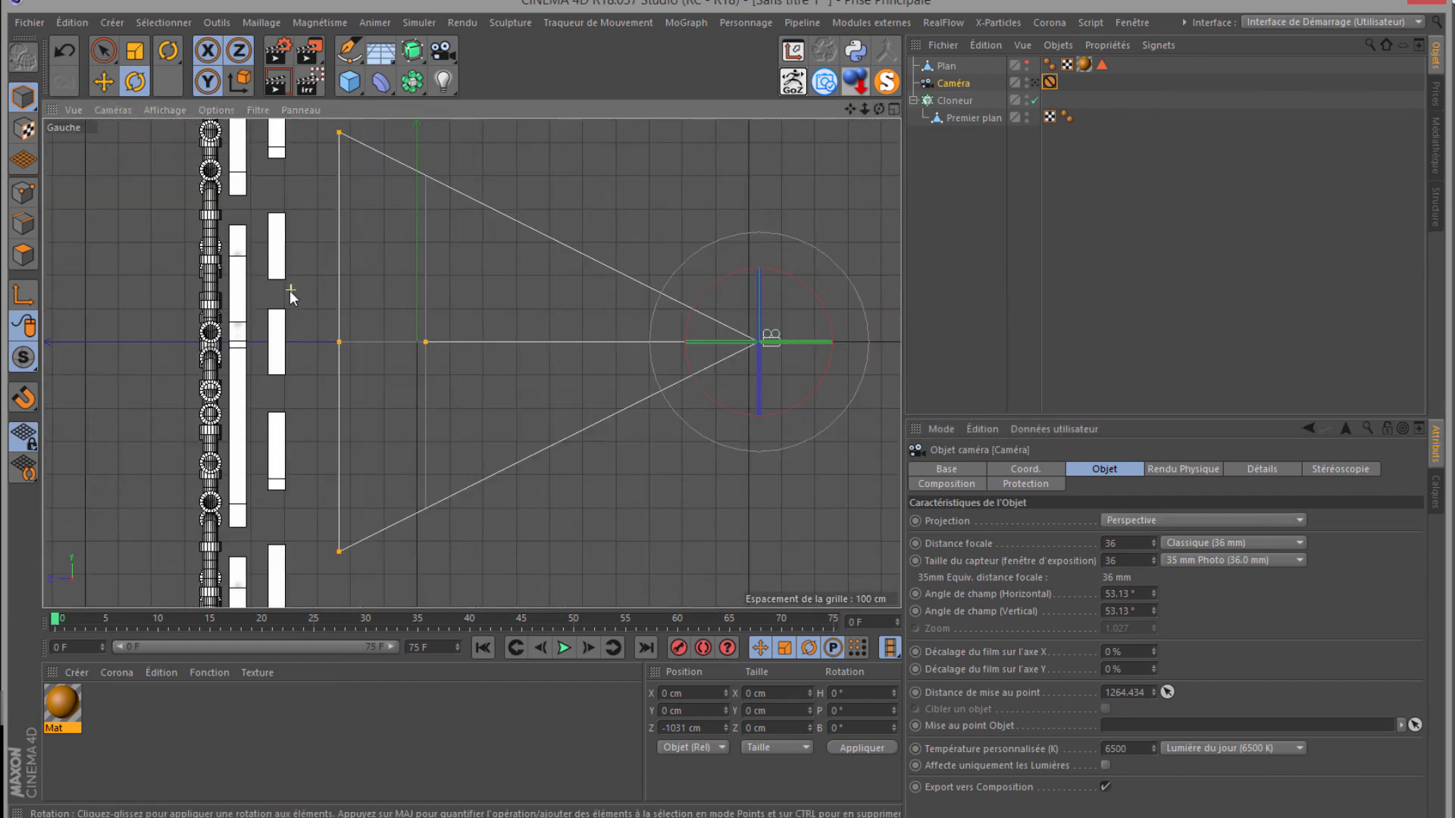
pyautogui.moveTo(325, 334); pyautogui.dragTo(216, 352)
pyautogui.scroll(8, 213, 326)
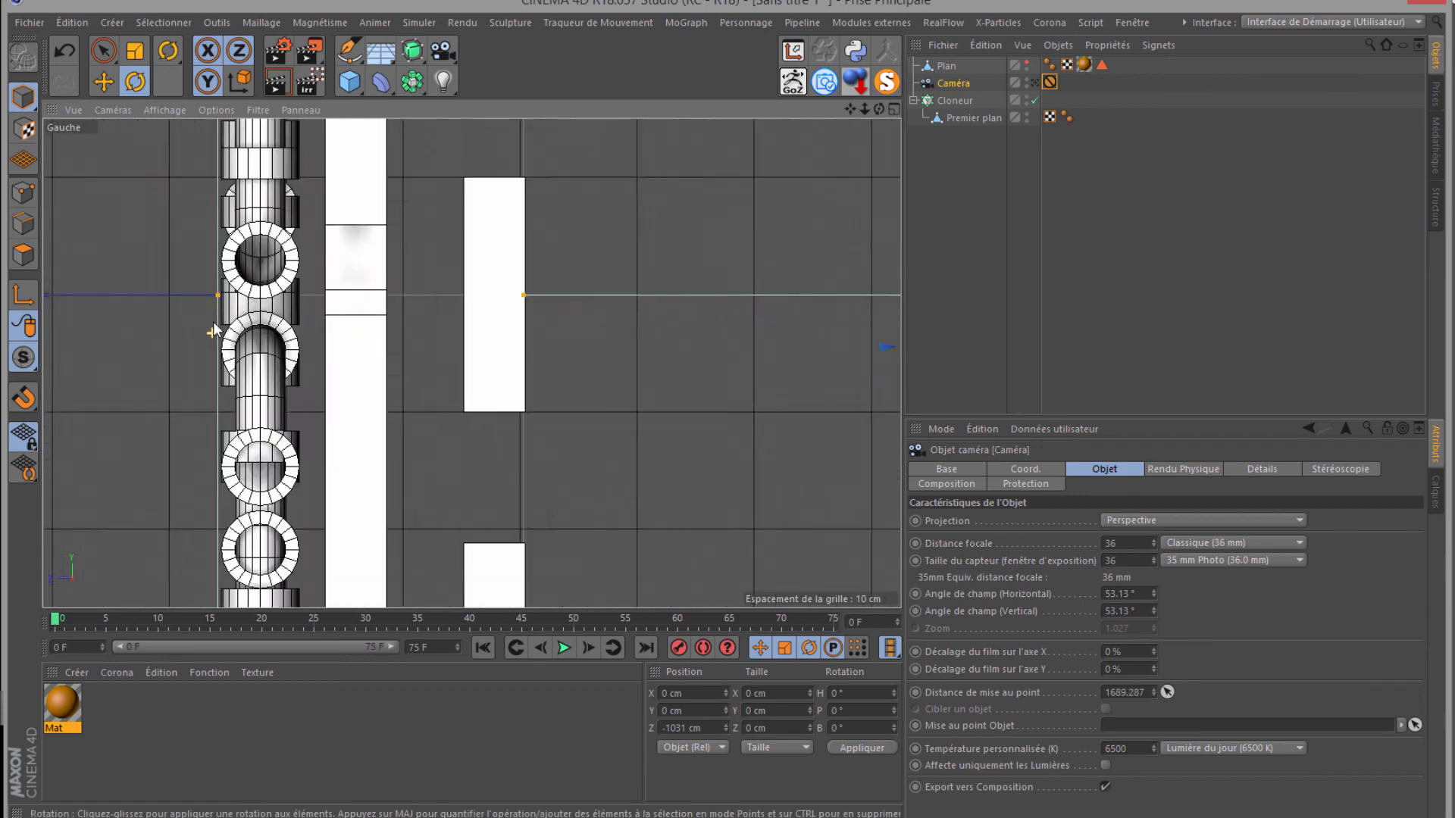
pyautogui.scroll(3, 220, 275)
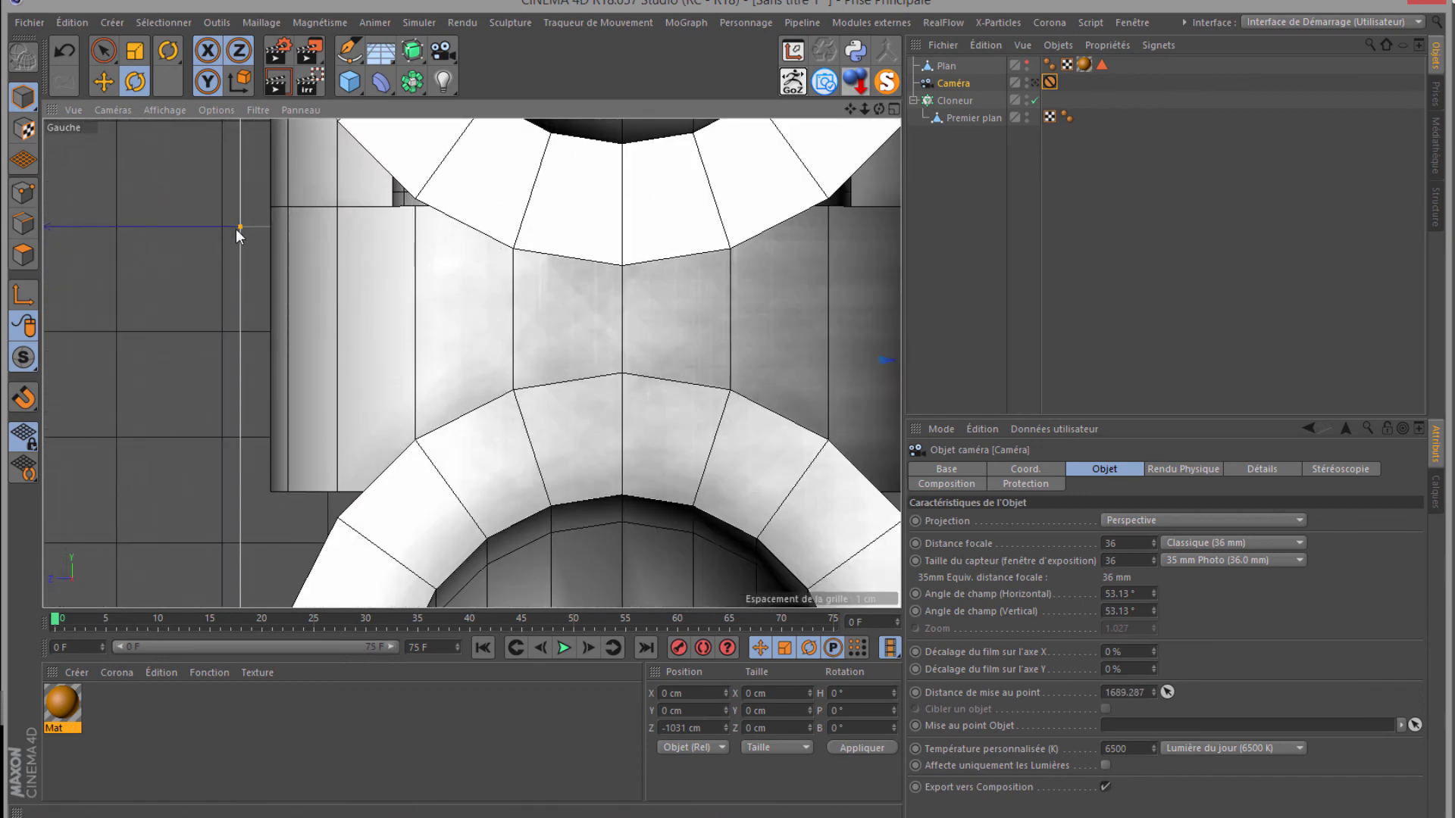
pyautogui.moveTo(238, 225); pyautogui.dragTo(267, 223)
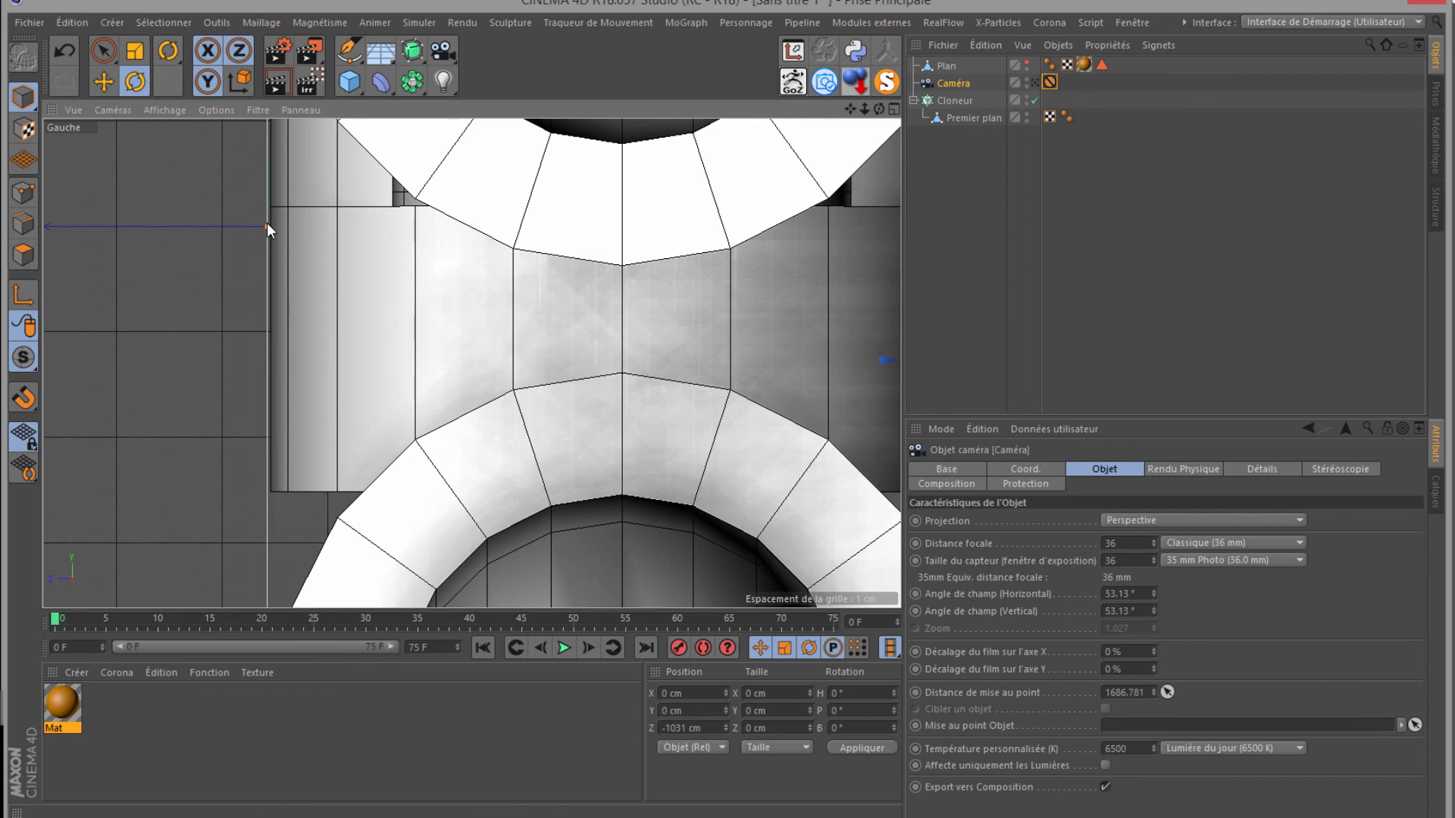
# Step: Return to the scene camera's view and set the camera's projection to Avant
pyautogui.scroll(-10, 267, 222)
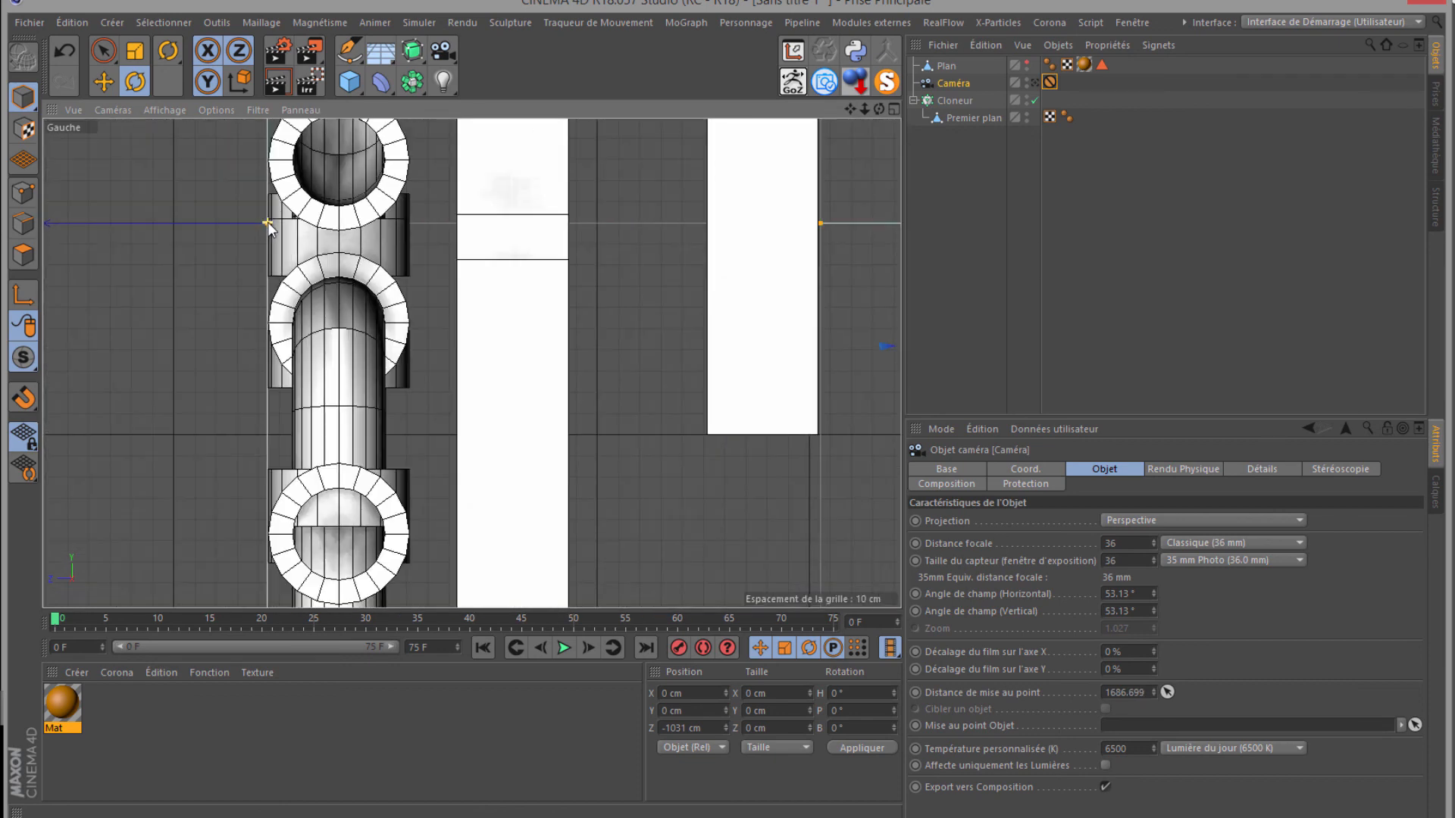
pyautogui.scroll(-10, 273, 226)
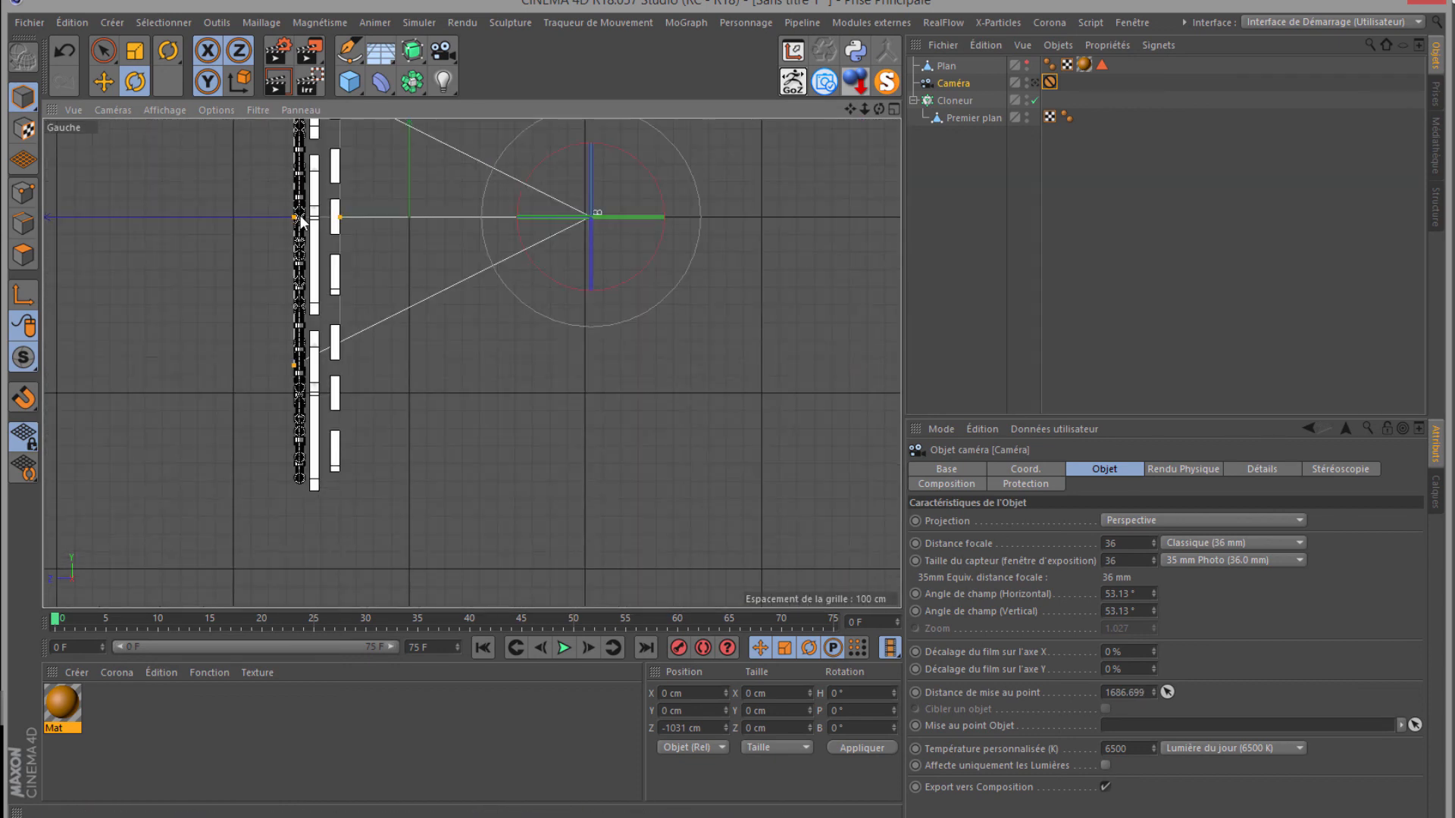
pyautogui.click(110, 109)
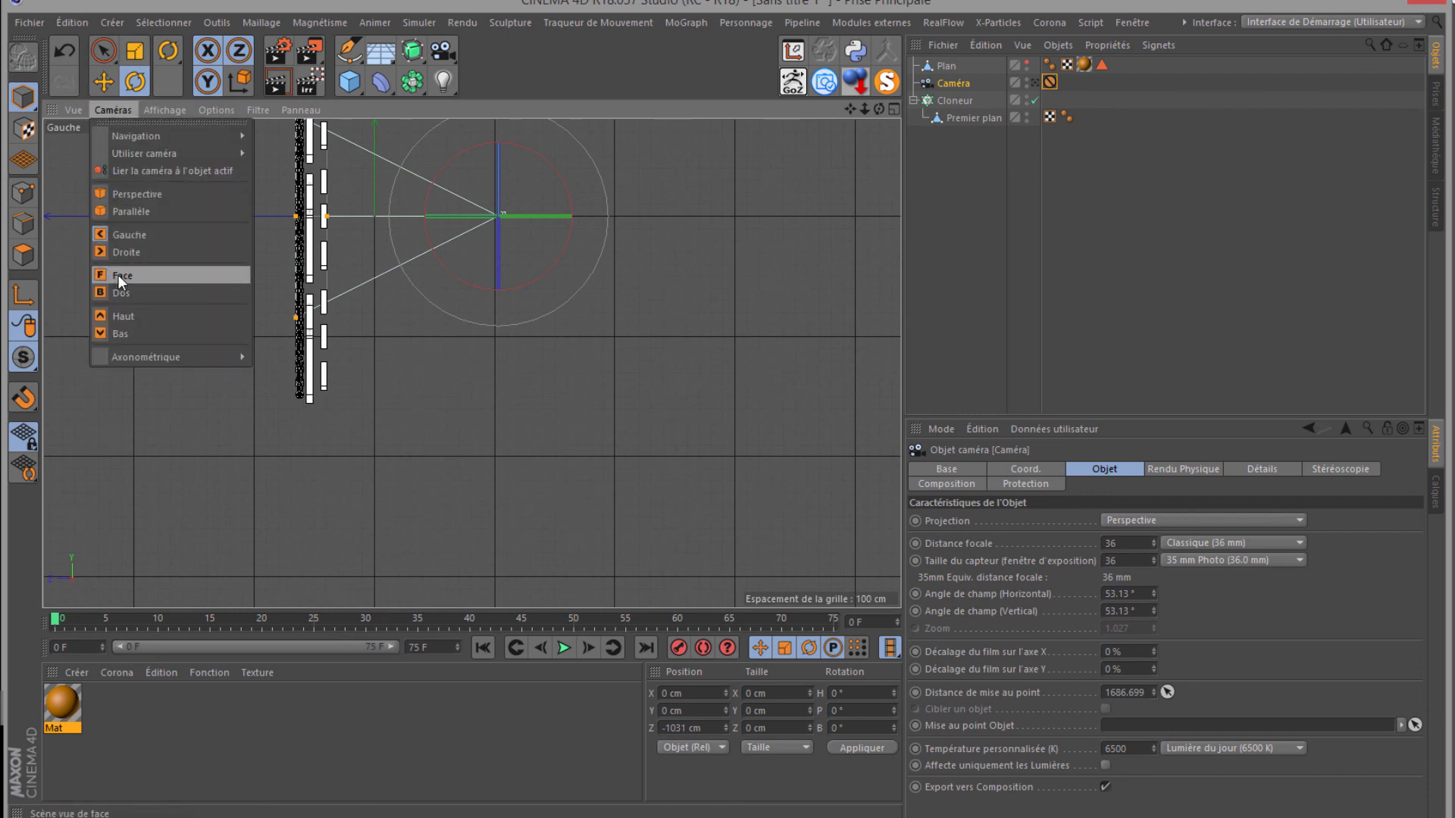
pyautogui.click(117, 274)
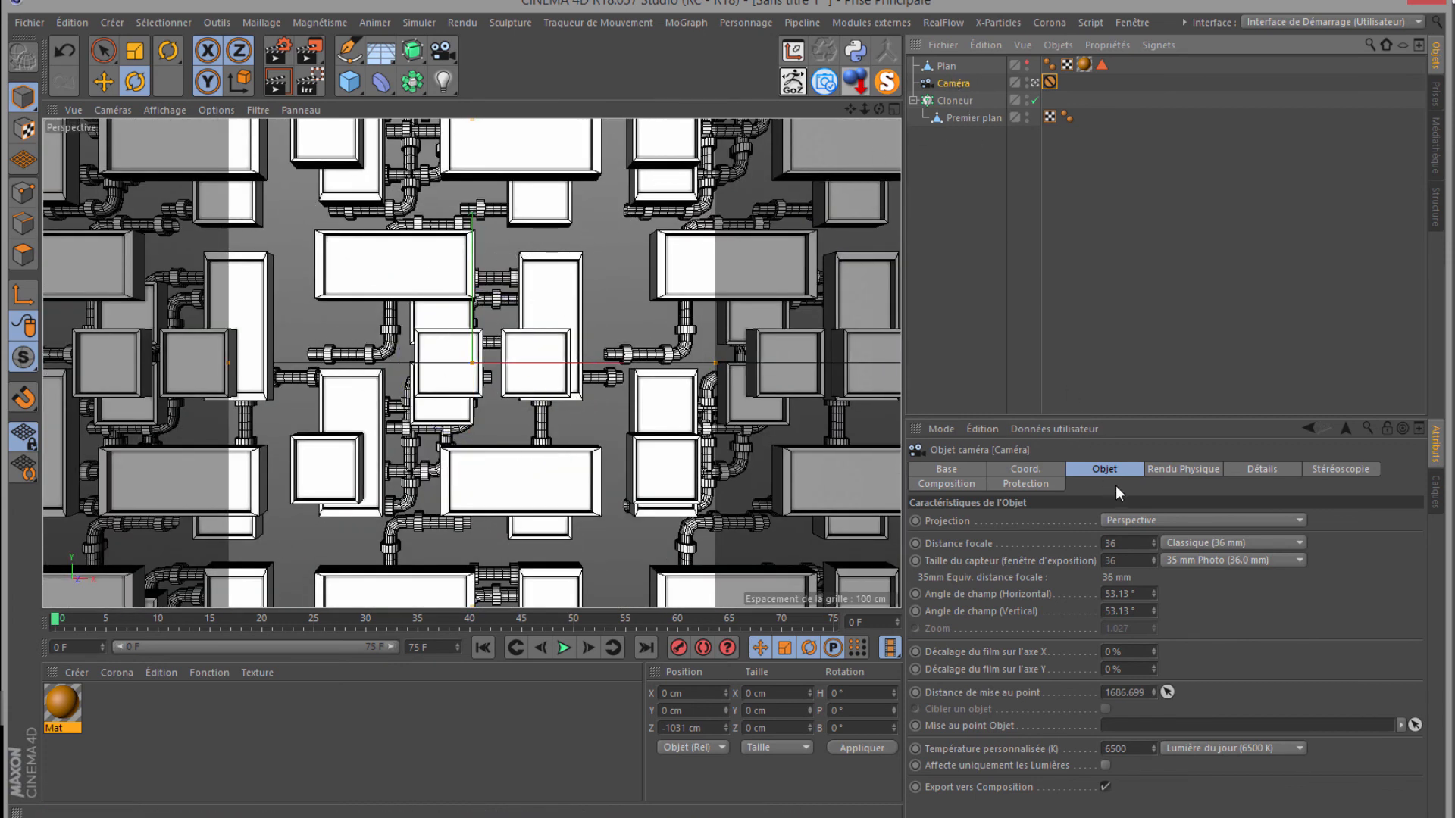
pyautogui.click(1111, 521)
pyautogui.click(1112, 525)
pyautogui.click(1120, 519)
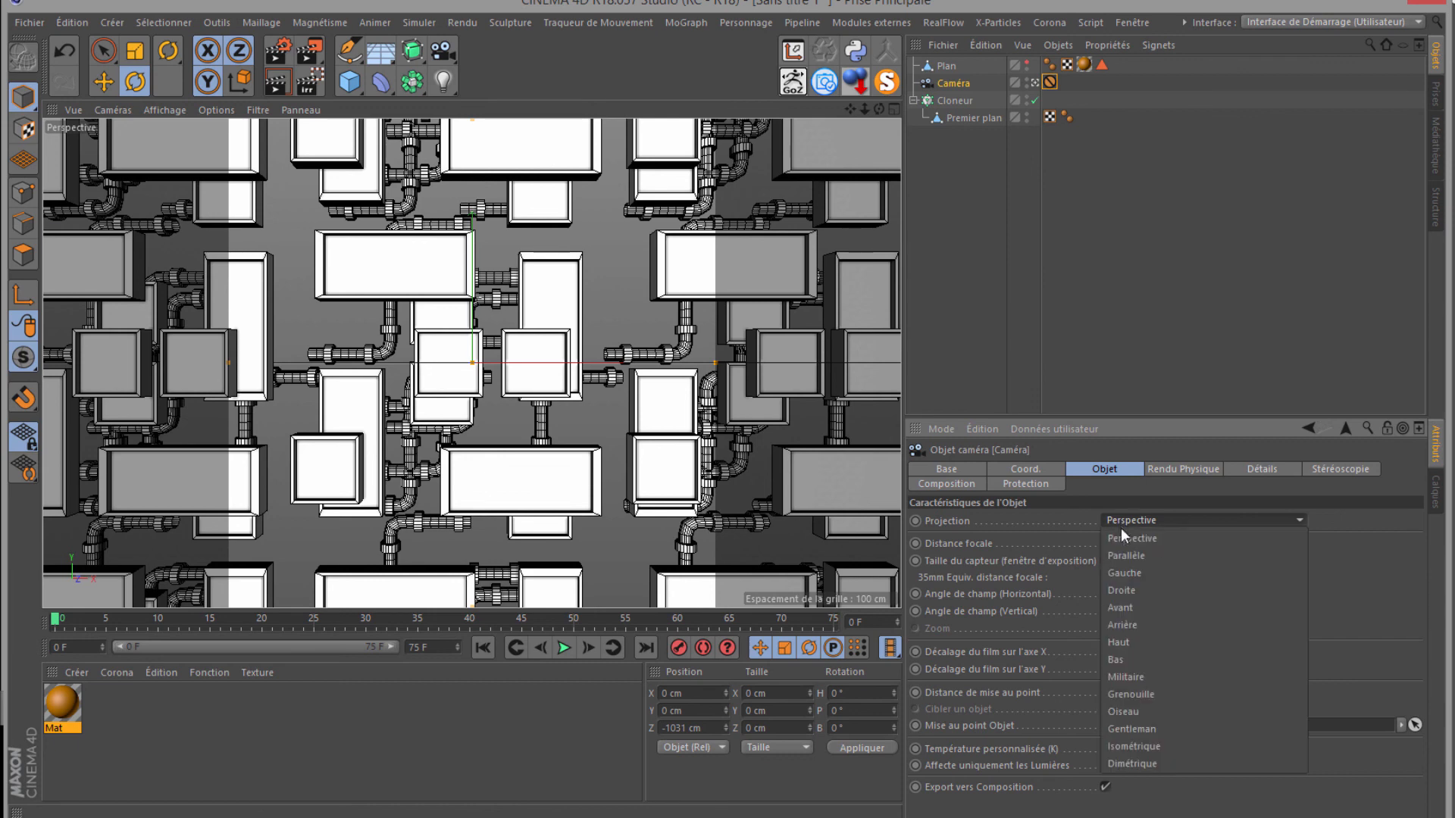
pyautogui.click(1114, 606)
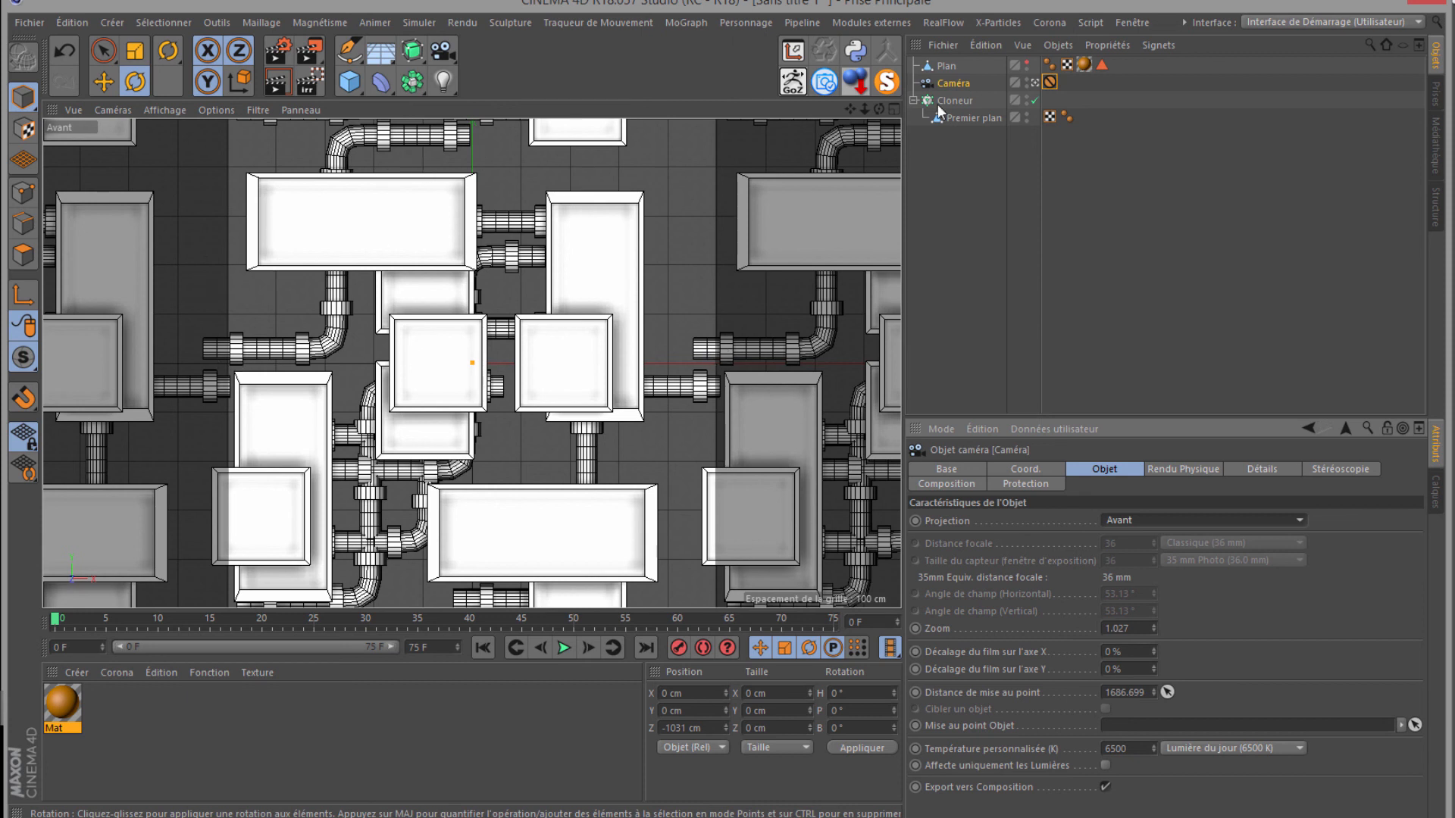
# Step: Render the scene to the picture viewer, overwriting the existing Rendu.tif, A_Rendu.tif and Multi__depth.psd
pyautogui.click(1026, 64)
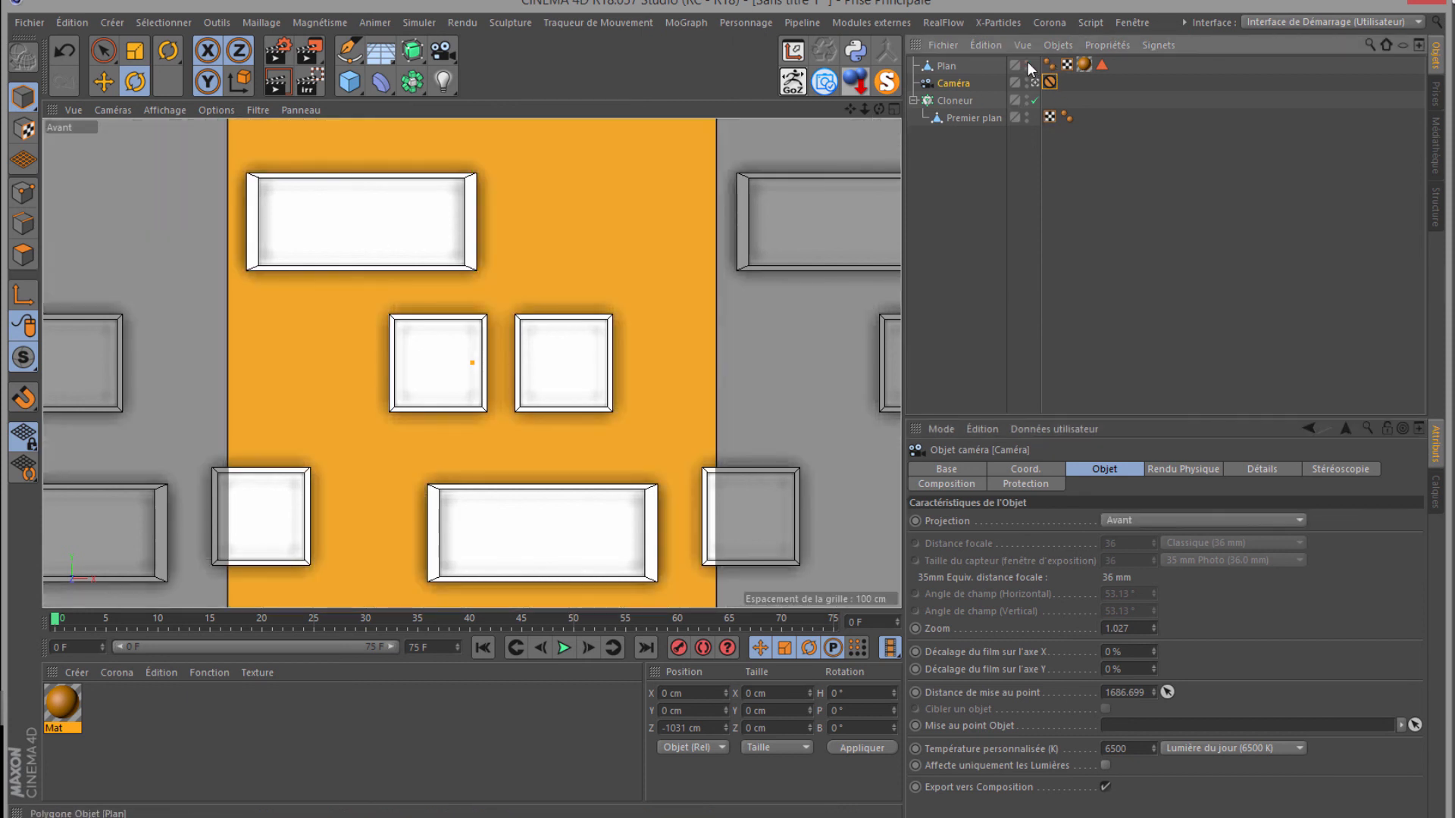
pyautogui.click(1027, 63)
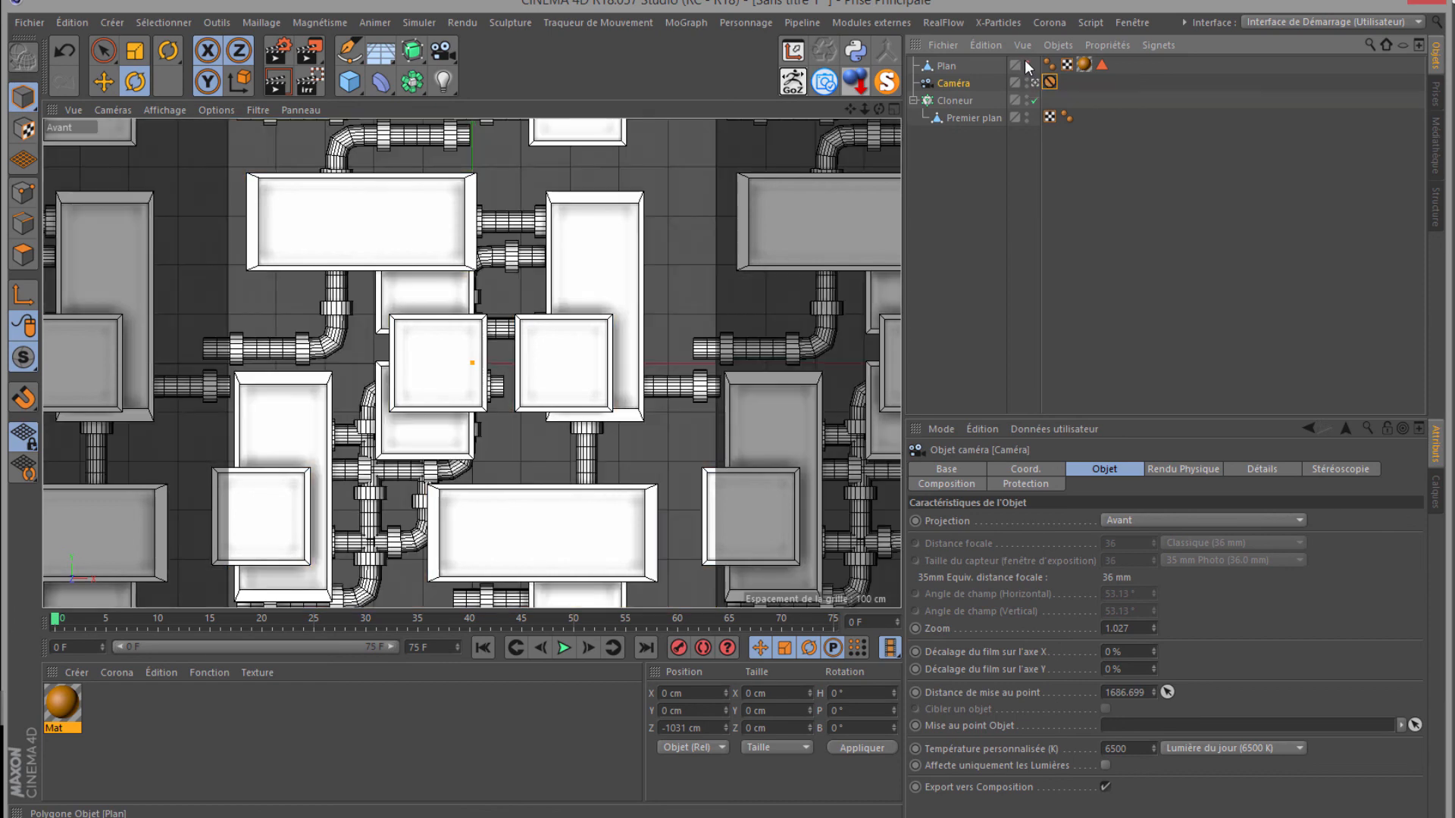
pyautogui.click(311, 61)
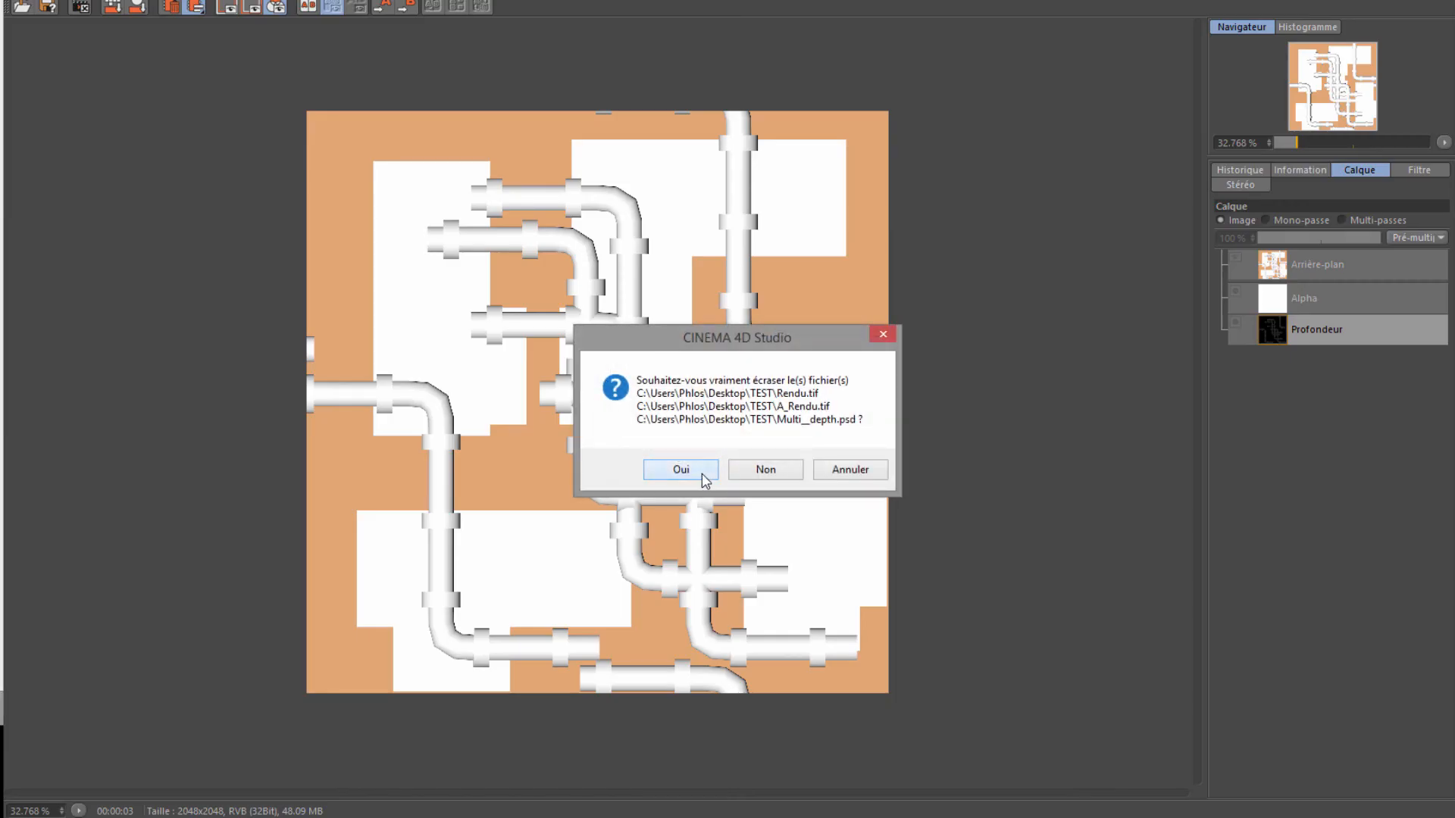
pyautogui.click(702, 475)
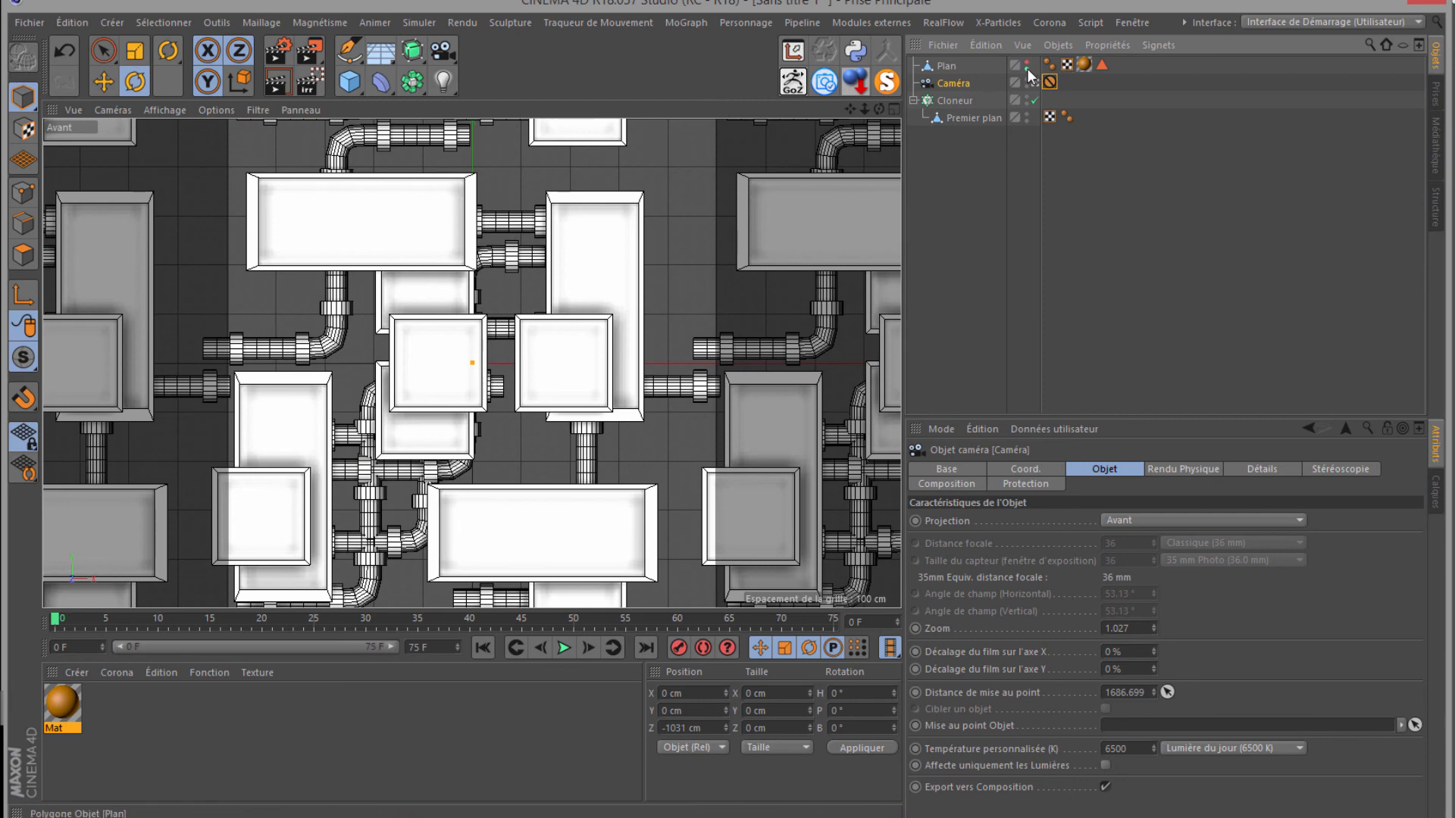
# Step: Render the scene without the Plan object, overwriting the existing map files, and display the render in Mono-passe mode
pyautogui.click(310, 51)
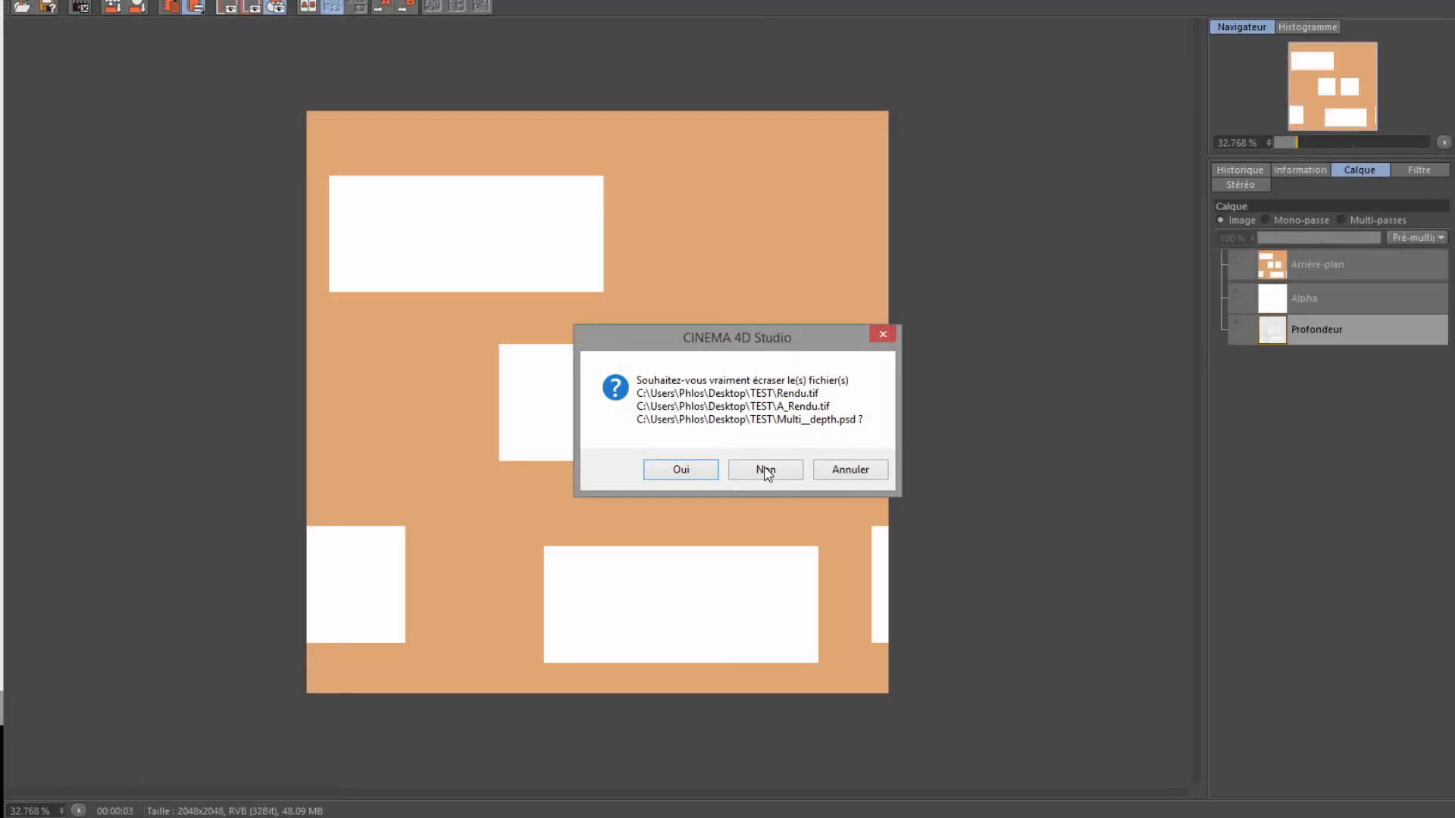
pyautogui.click(678, 470)
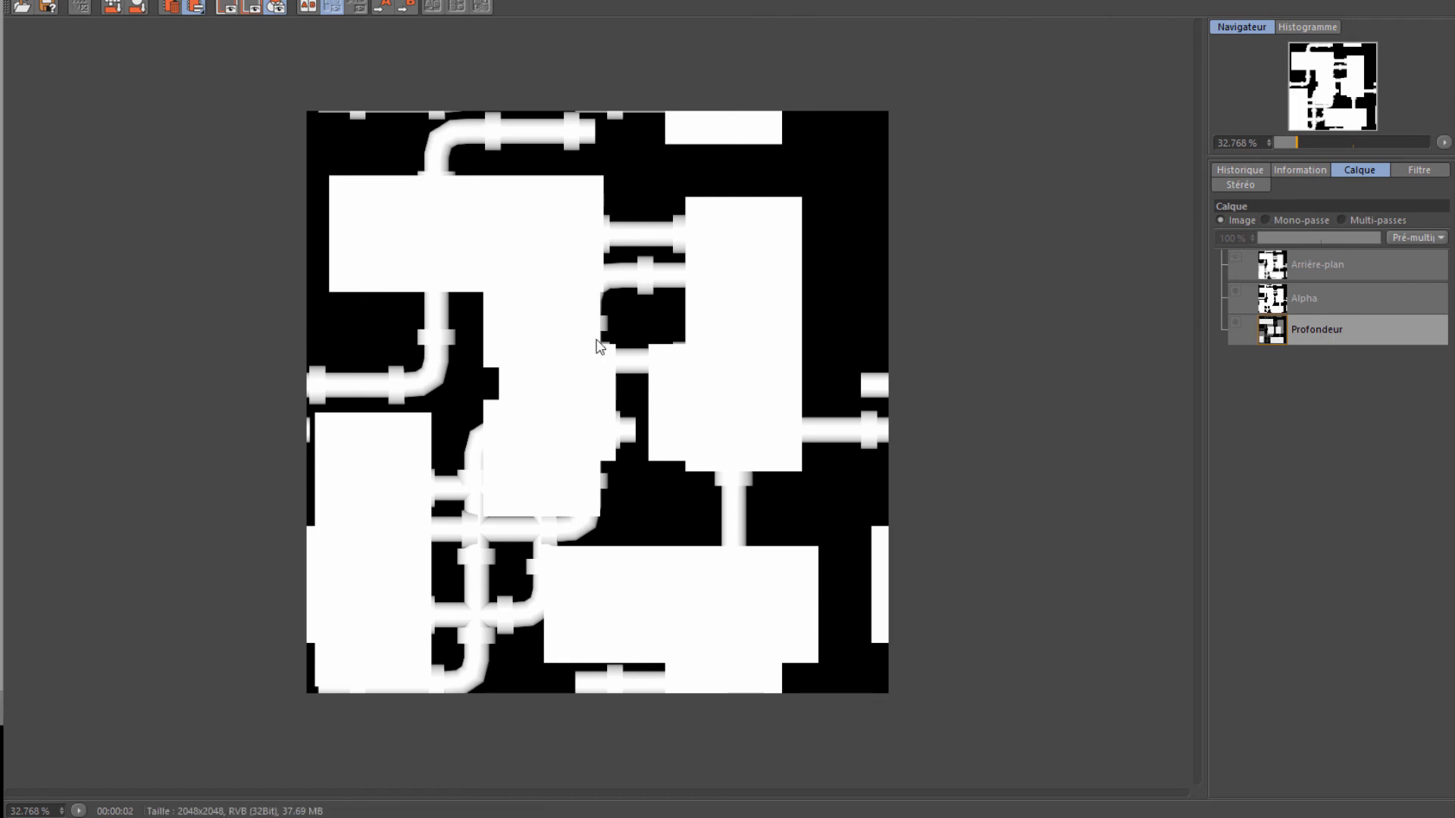
pyautogui.click(1266, 220)
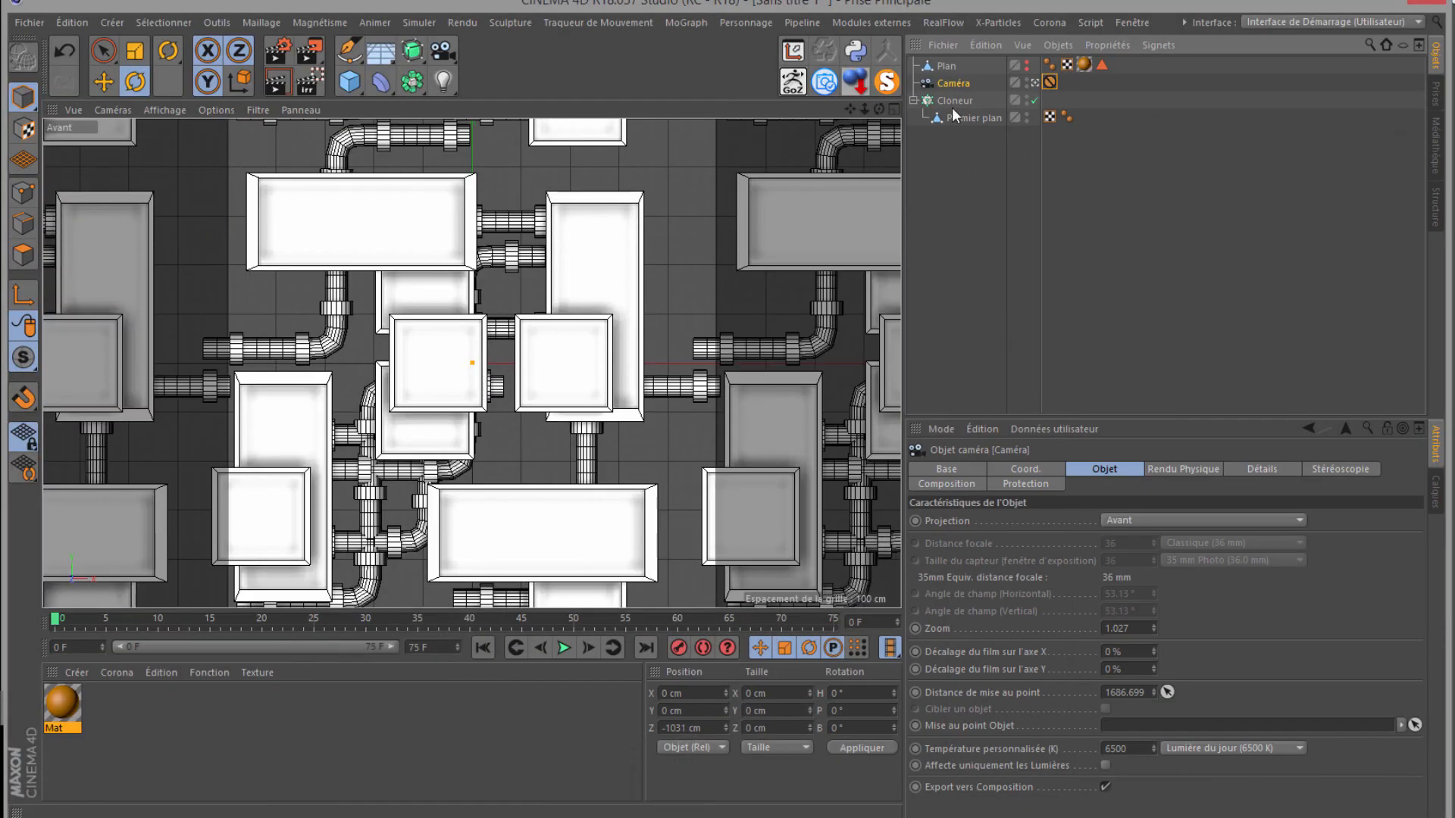
# Step: In the Sans titre 2 project, load TEST\Multi__depth.psd from the desktop as the cylinder Déplaceur's shading texture without copying it, and inspect the displaced cylinder
pyautogui.click(1134, 21)
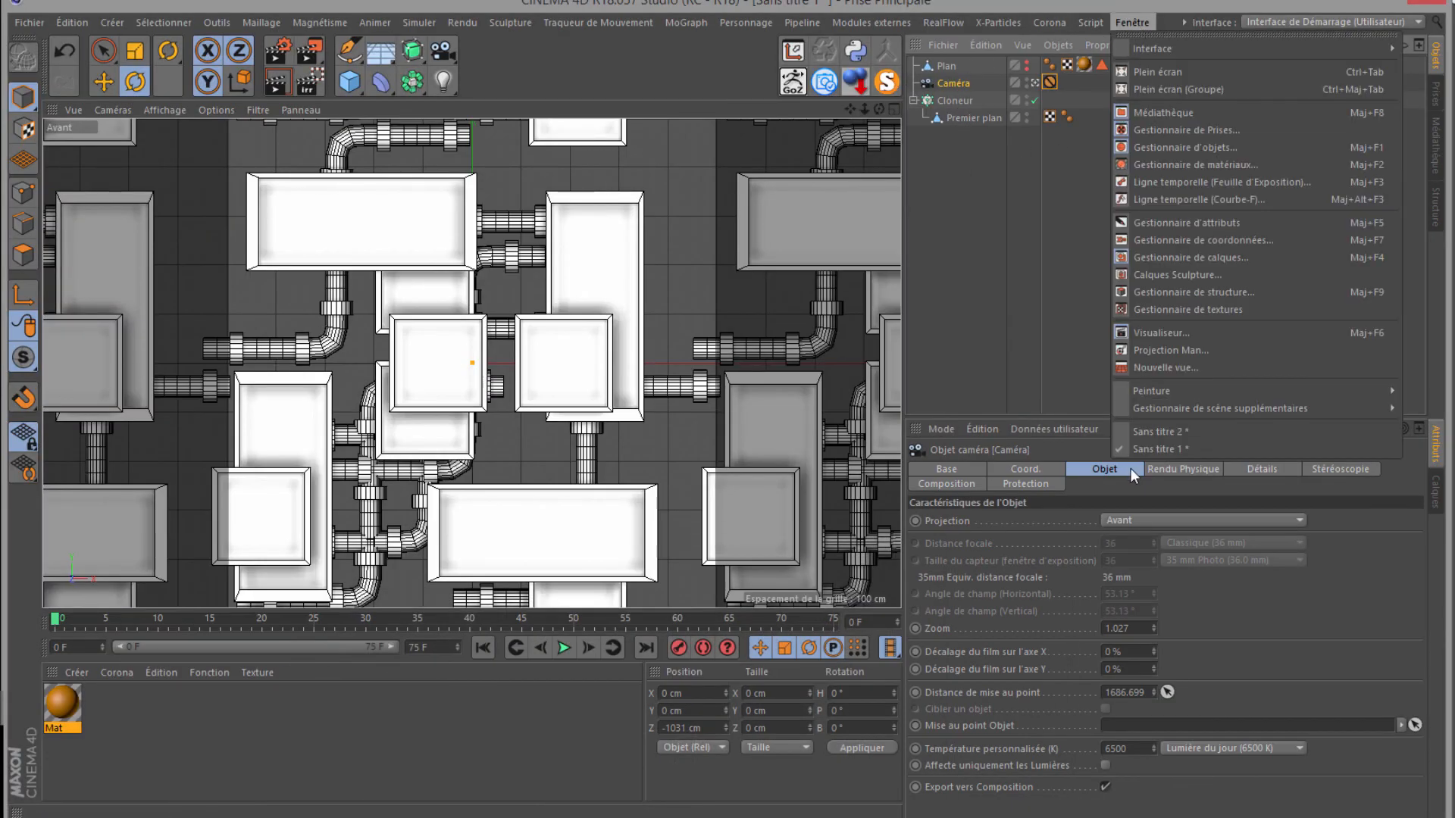
pyautogui.click(1128, 430)
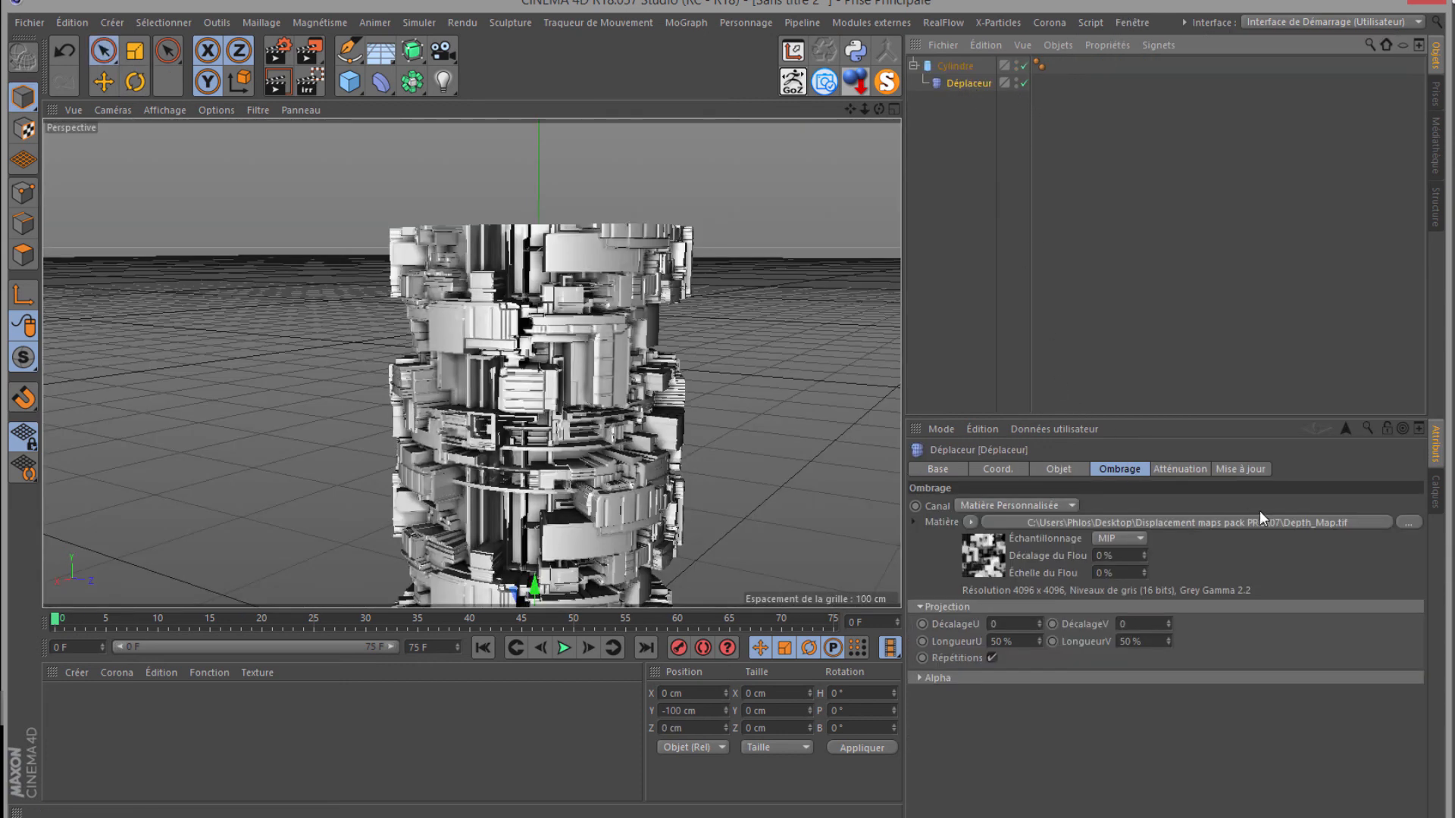
pyautogui.click(1408, 522)
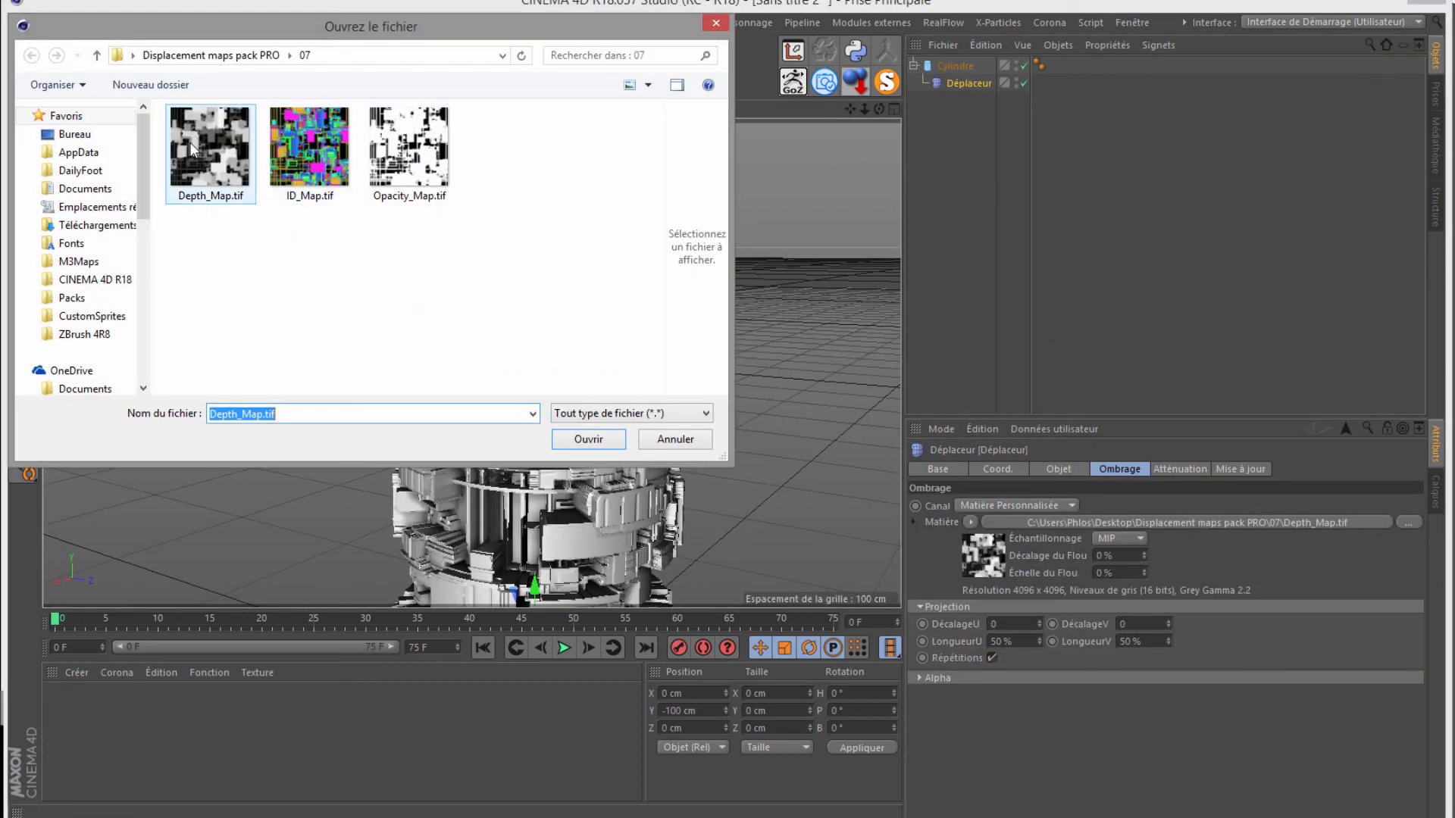
pyautogui.click(74, 134)
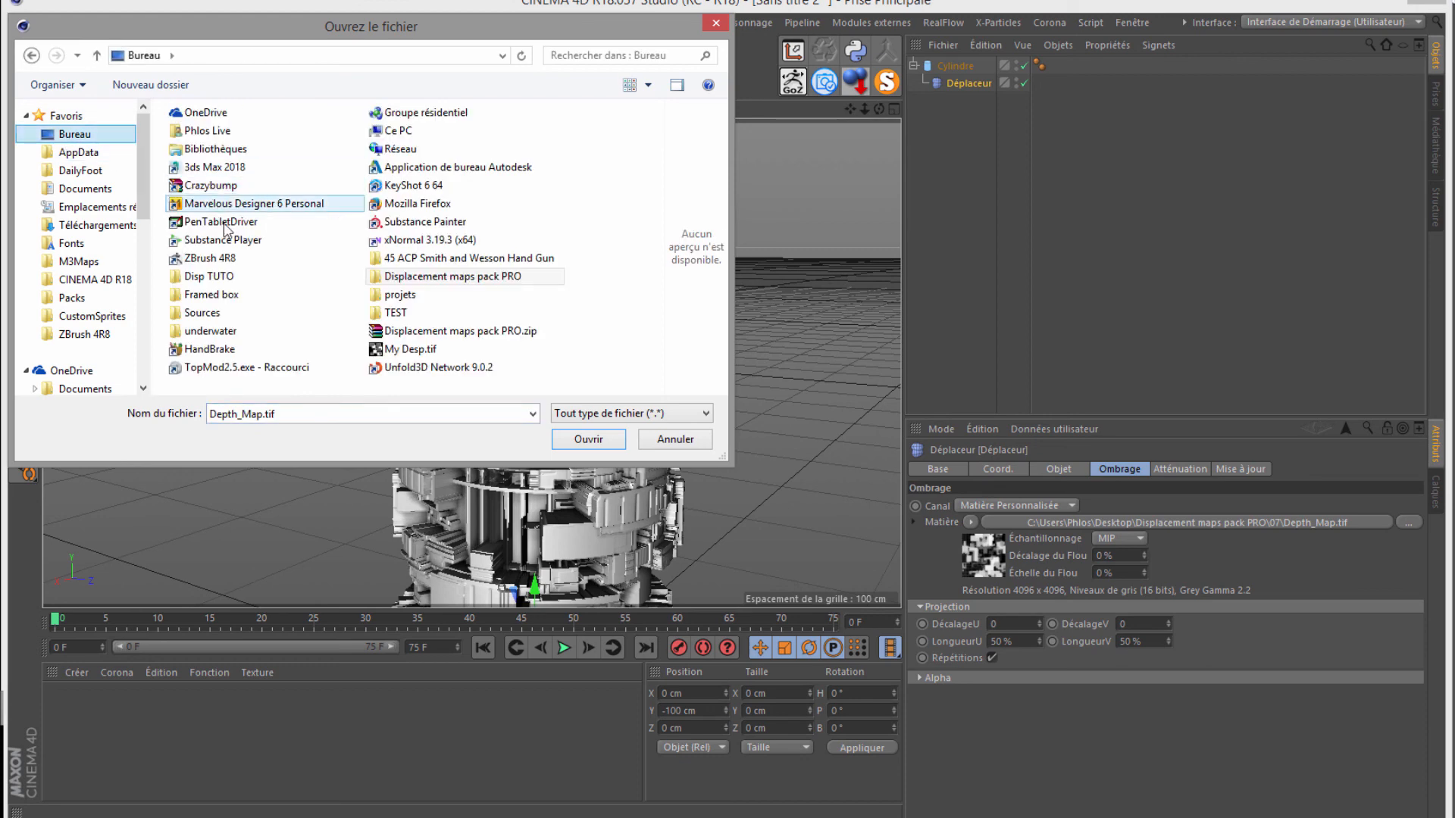
pyautogui.doubleClick(422, 314)
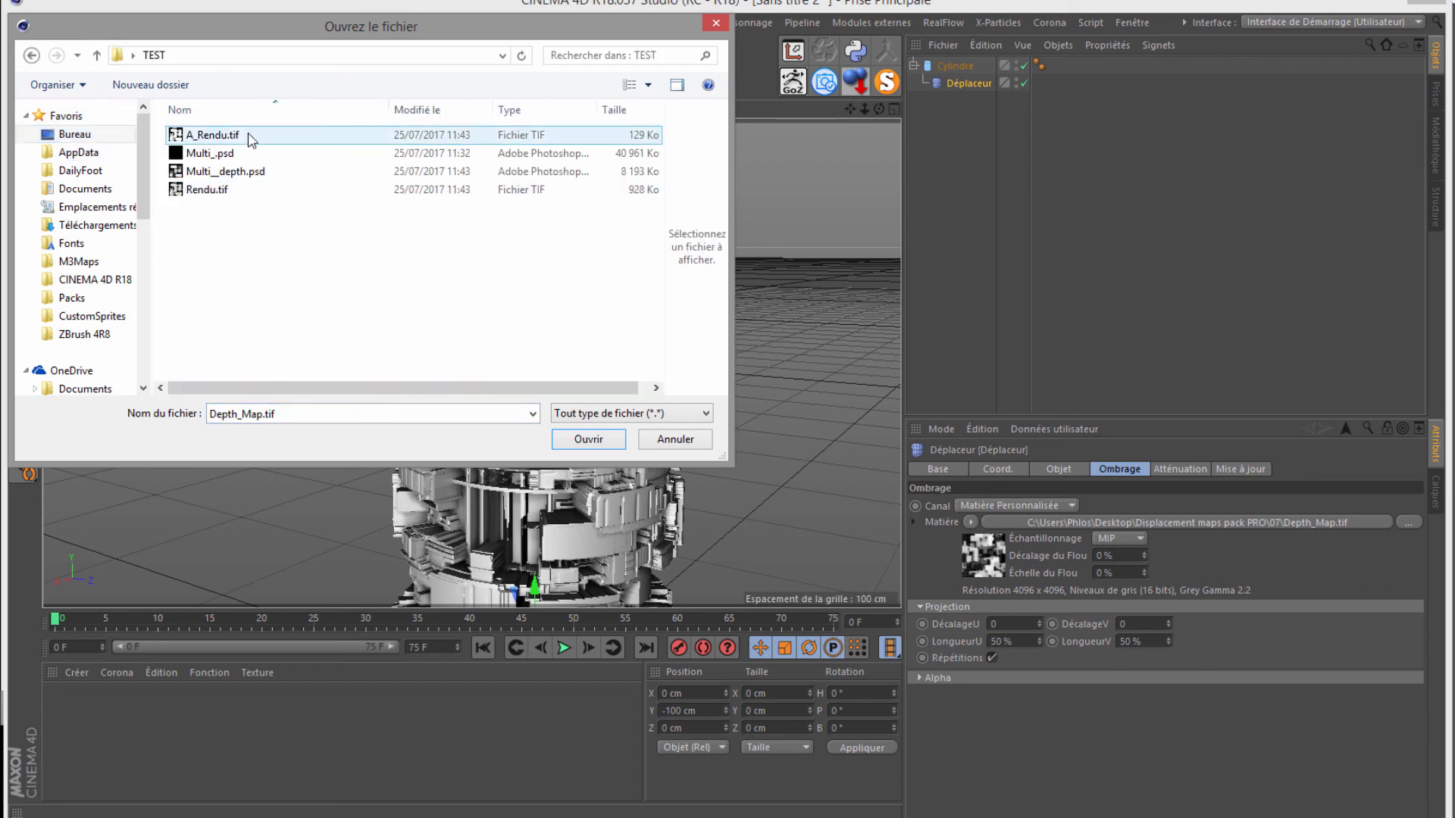
pyautogui.click(213, 176)
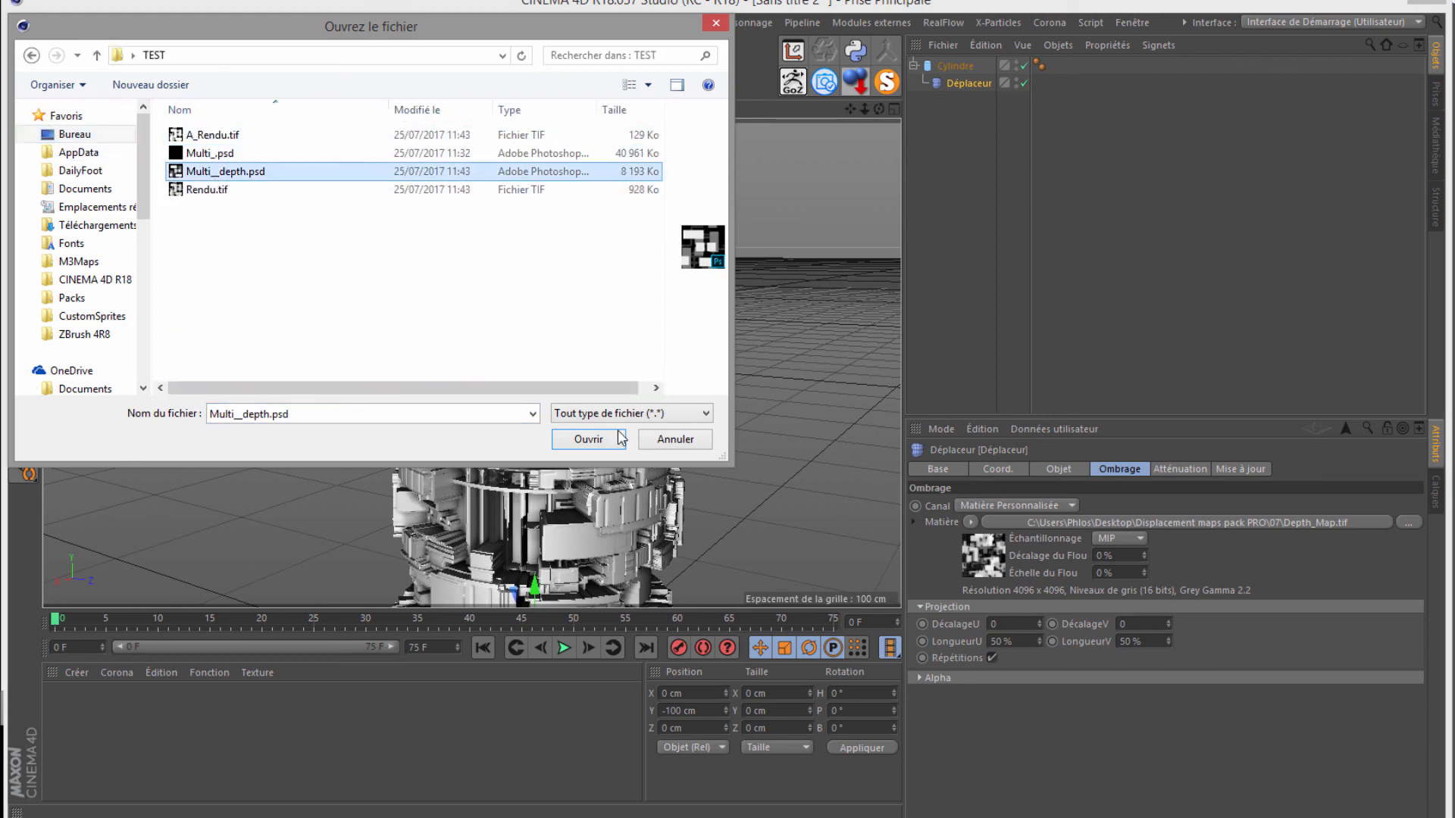
pyautogui.click(609, 445)
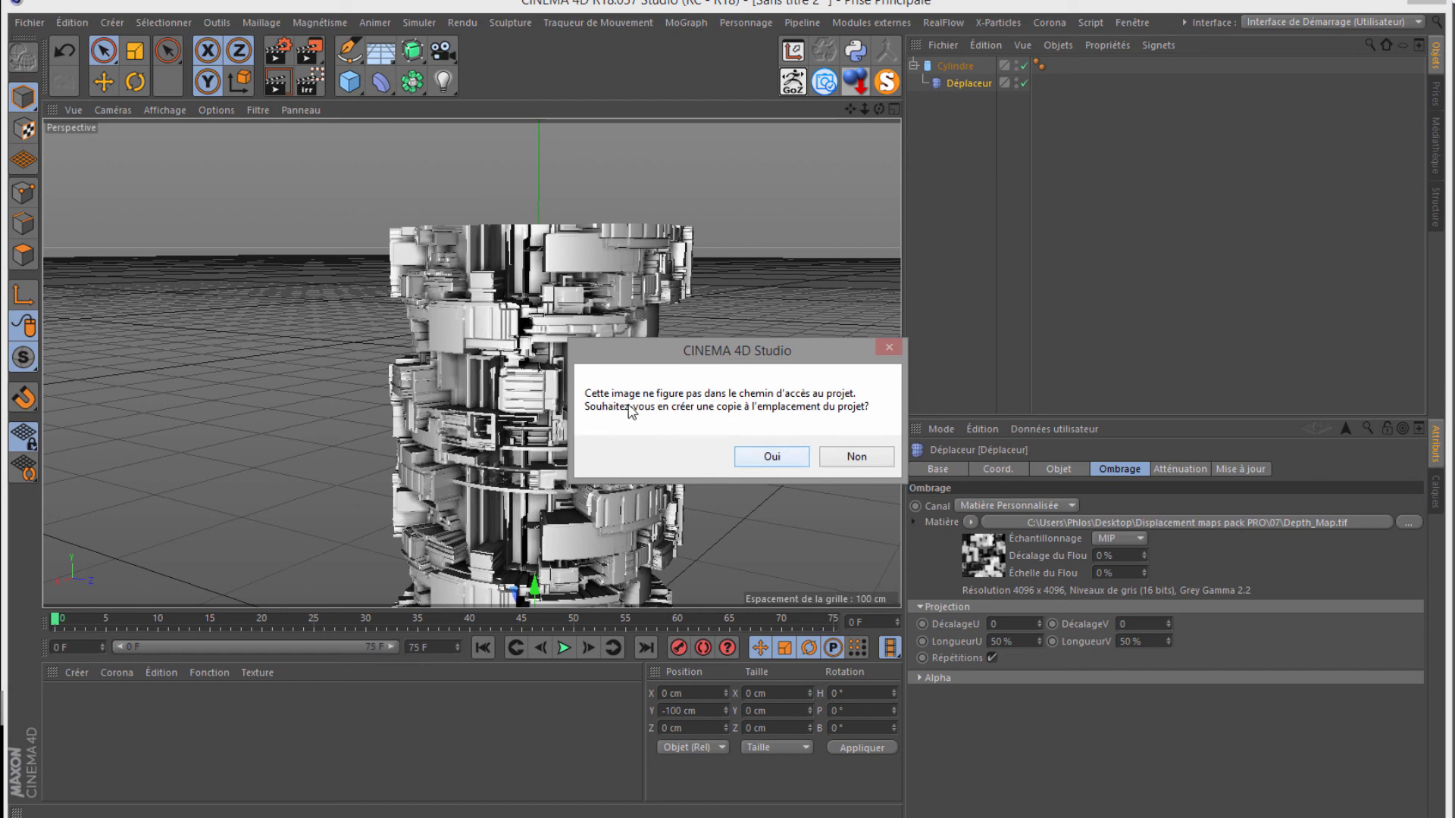
pyautogui.click(866, 446)
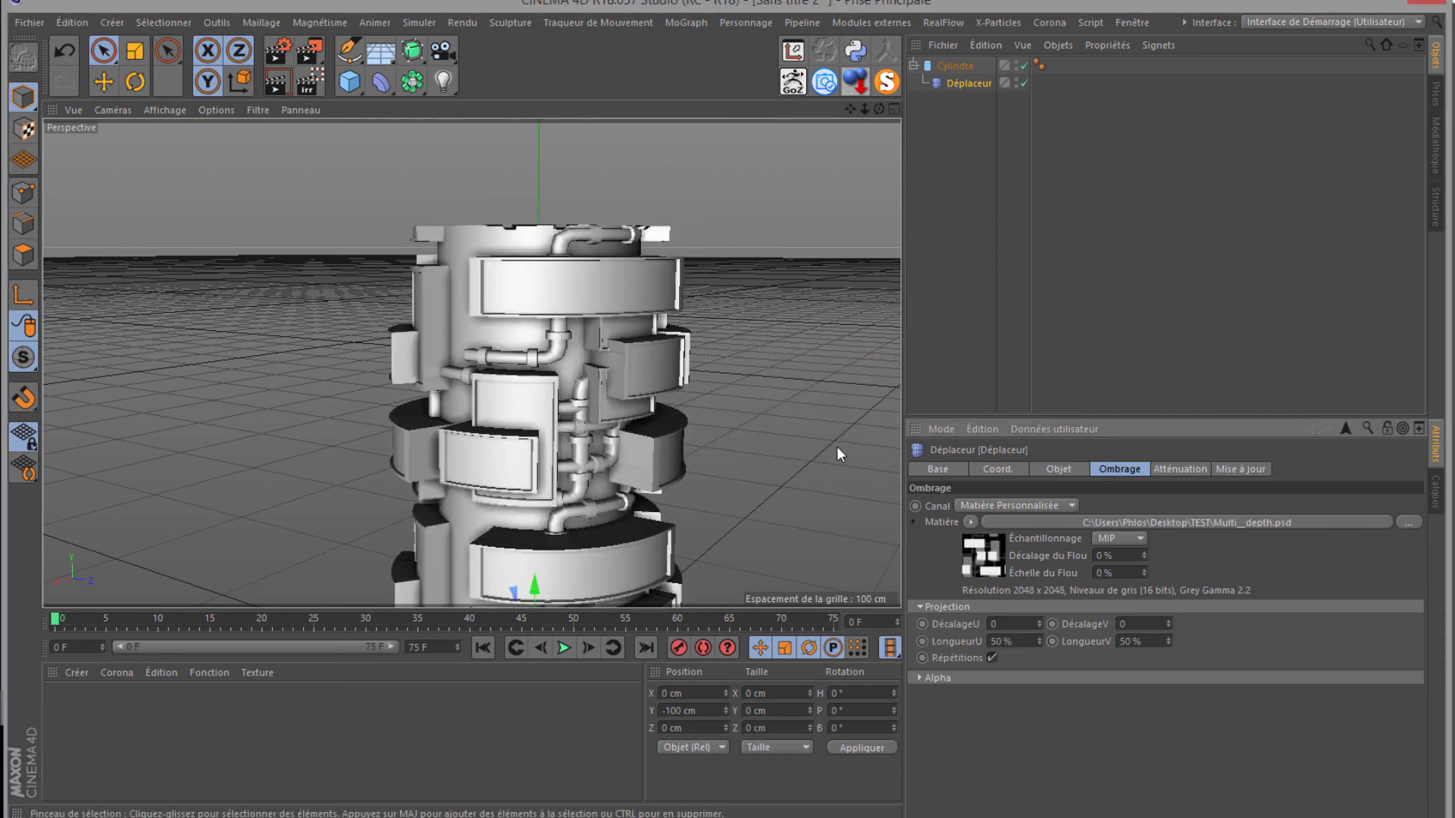
pyautogui.keyDown('alt'); pyautogui.moveTo(726, 384); pyautogui.dragTo(729, 387); pyautogui.keyUp('alt')
pyautogui.scroll(-4, 646, 256)
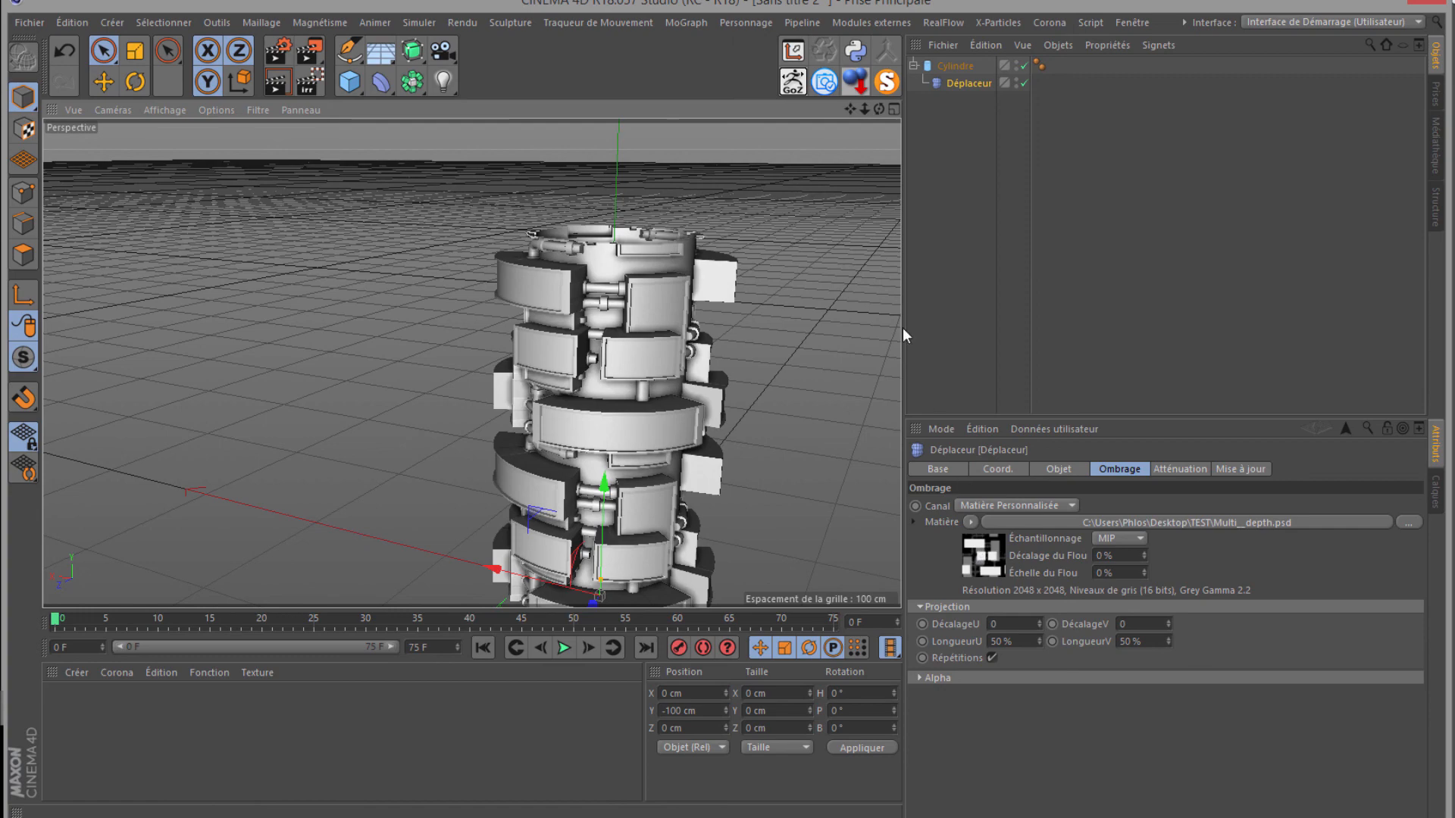
pyautogui.moveTo(879, 108); pyautogui.dragTo(731, 379)
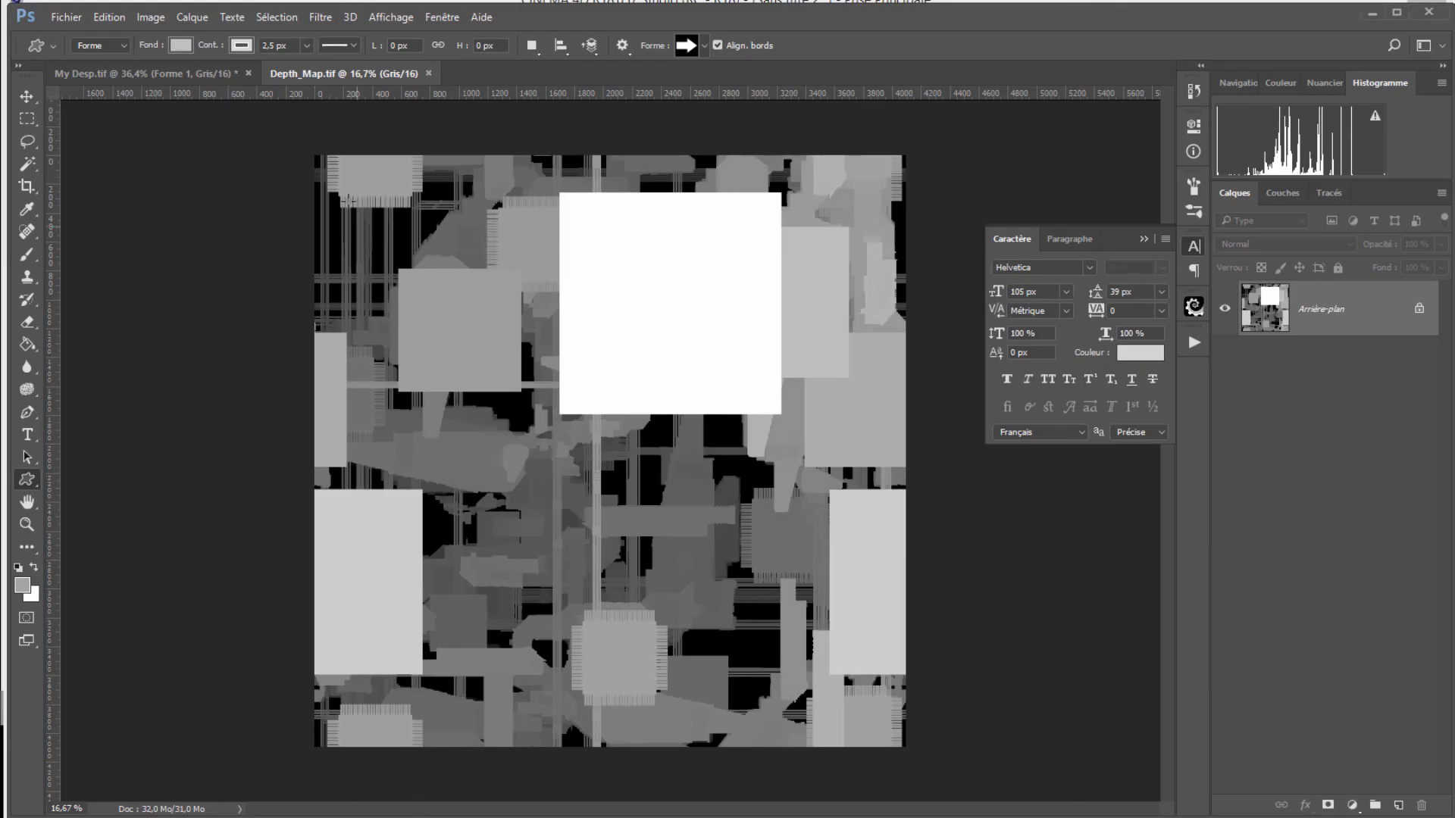
# Step: Browse the Displacement maps pack PRO folder in the file explorer and view renduCyborg2.png in the Exemples folder of Disp TUTO
pyautogui.click(187, 81)
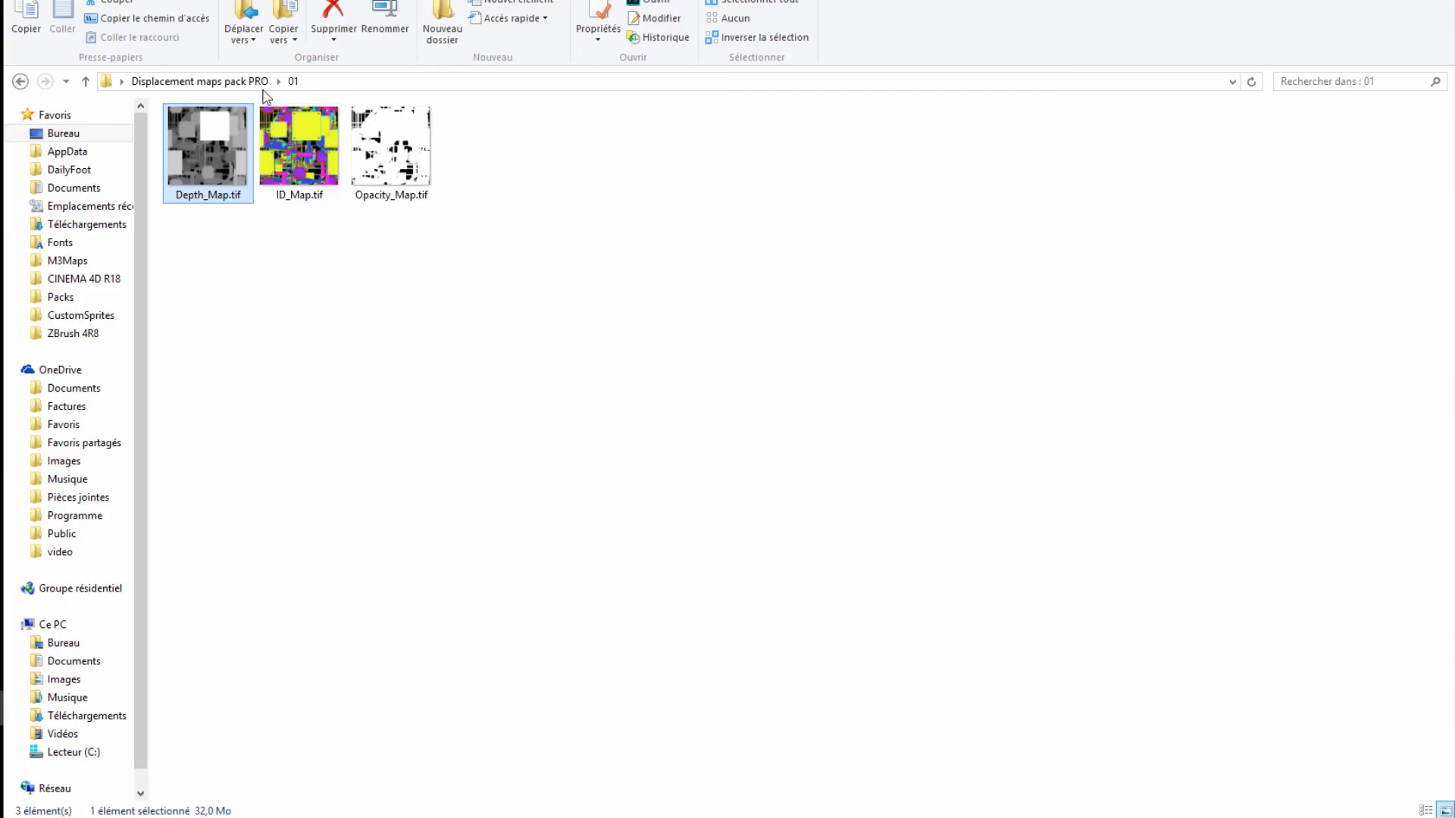
pyautogui.click(244, 83)
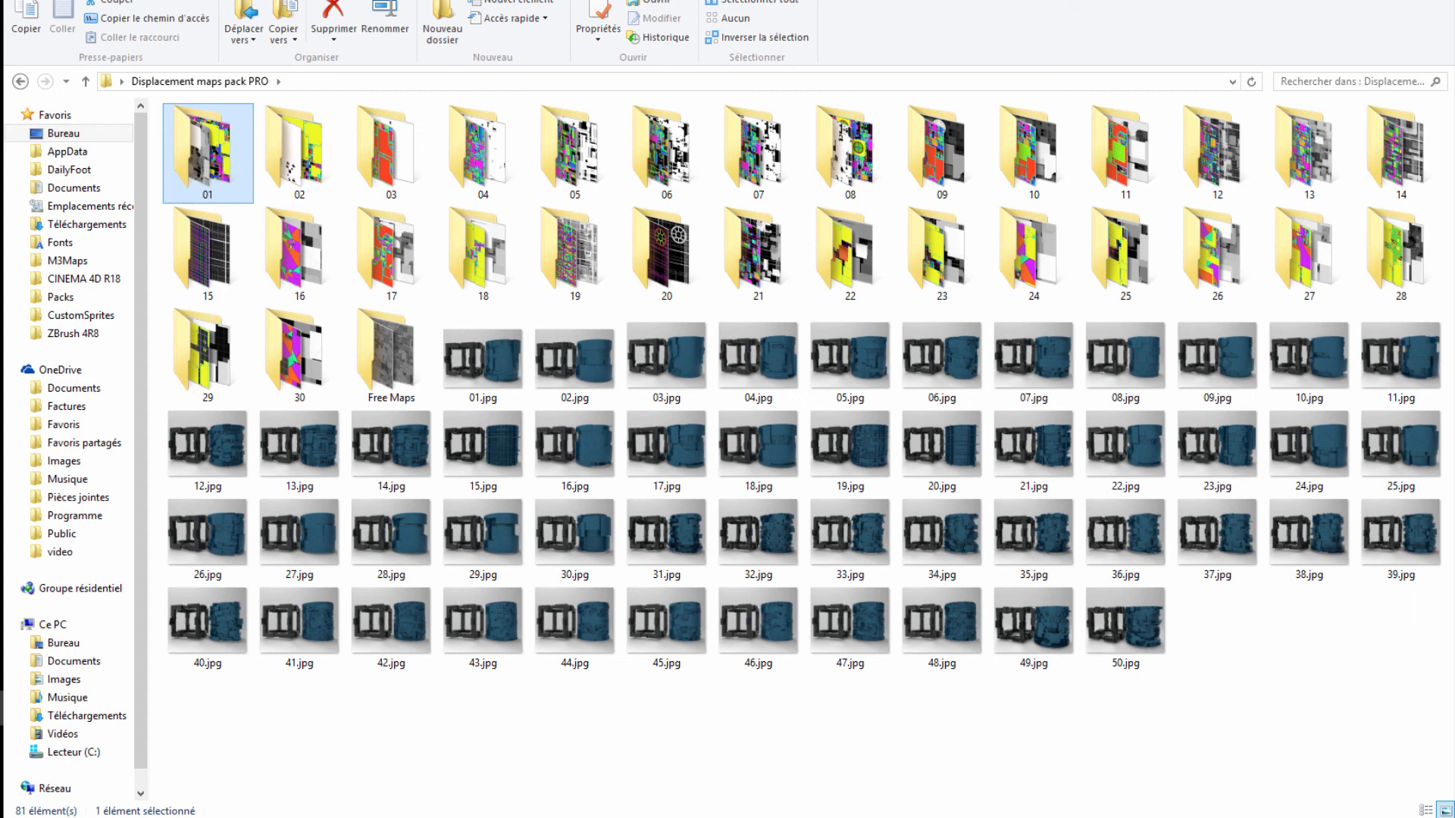
pyautogui.click(61, 134)
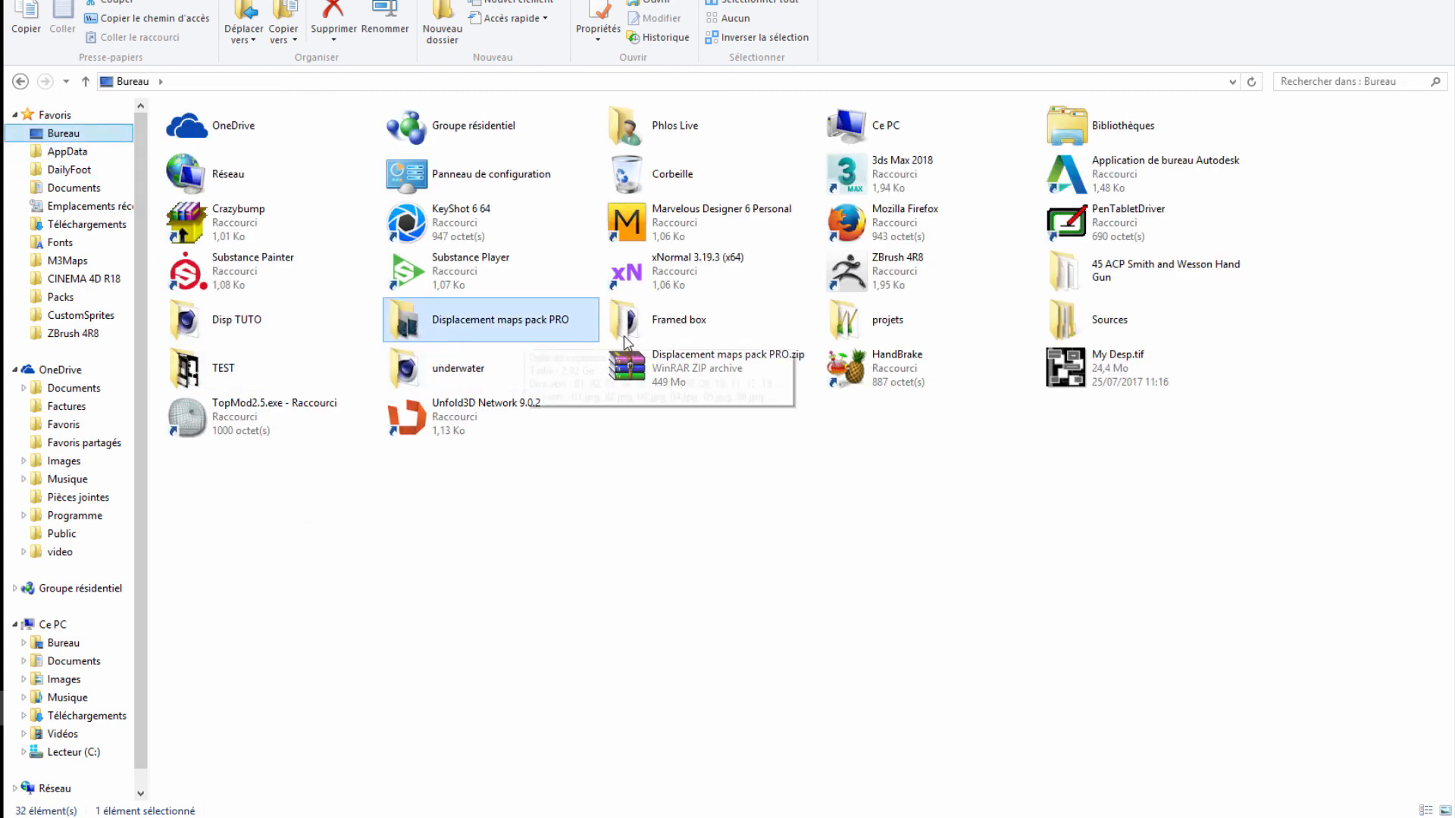
pyautogui.doubleClick(234, 324)
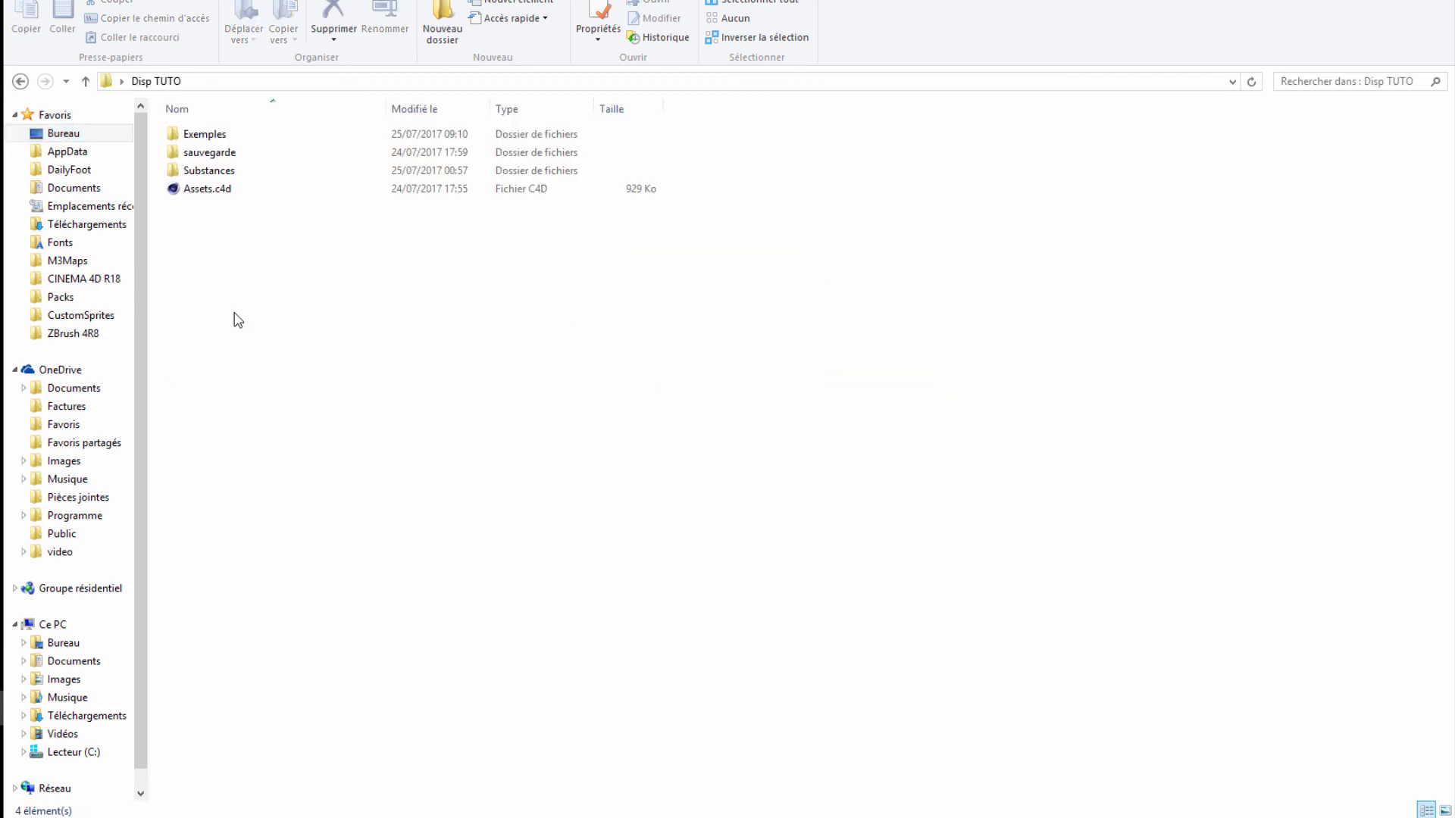
pyautogui.doubleClick(227, 133)
pyautogui.doubleClick(423, 134)
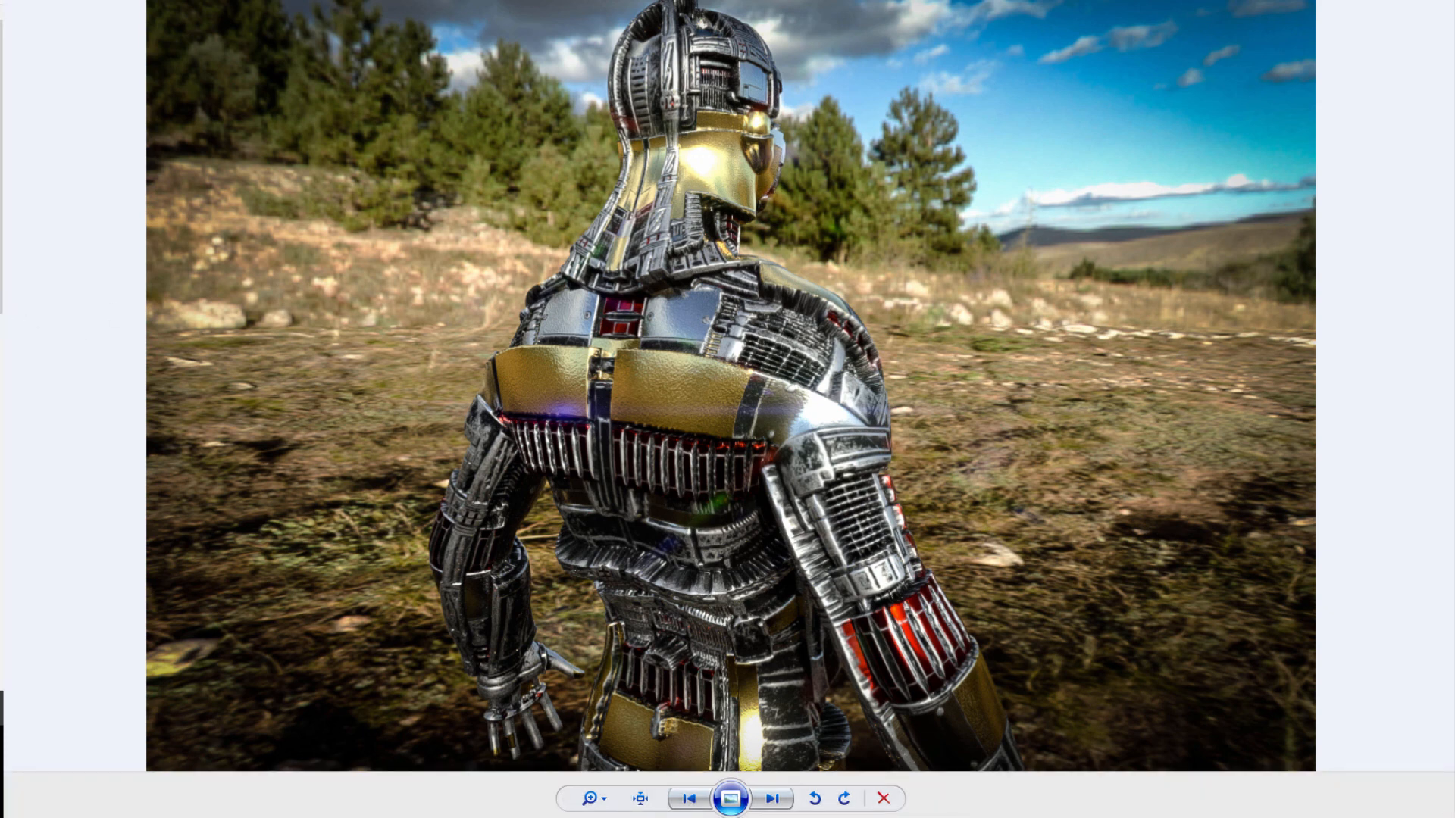
pyautogui.hotkey('alt', 'F4')
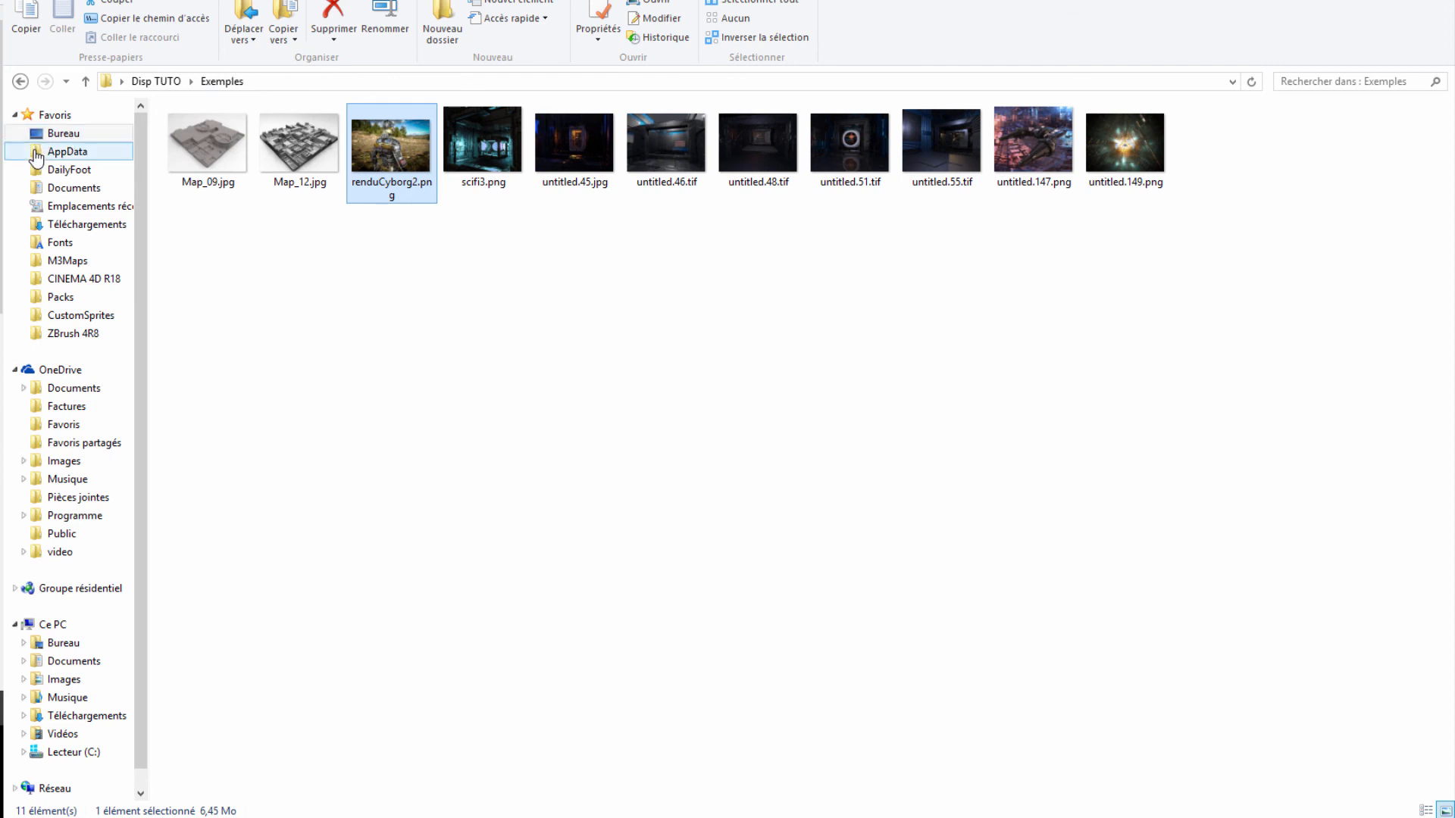
# Step: Open folder 16 of the Displacement maps pack PRO on the desktop to view its maps
pyautogui.click(64, 133)
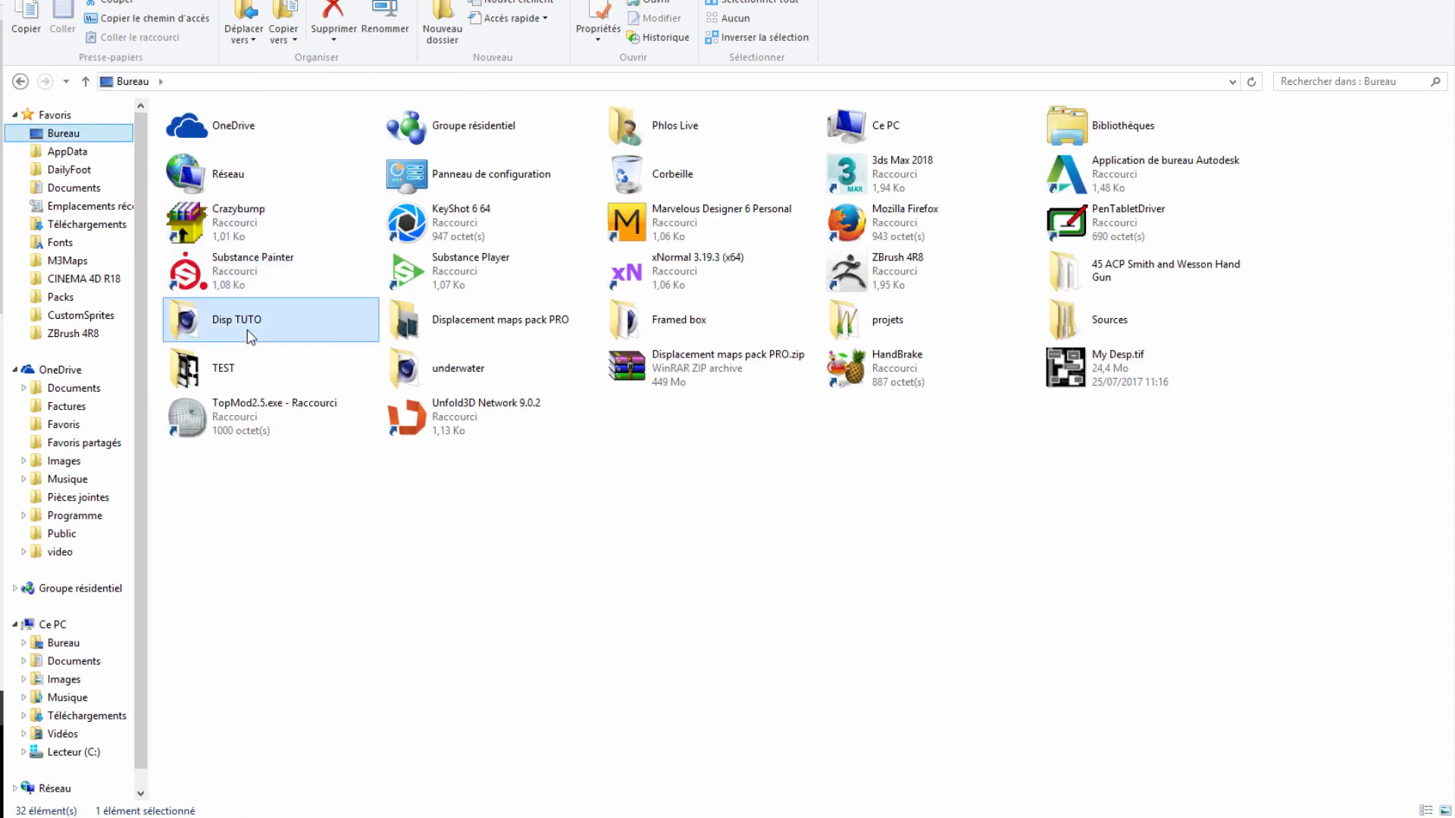
pyautogui.doubleClick(463, 323)
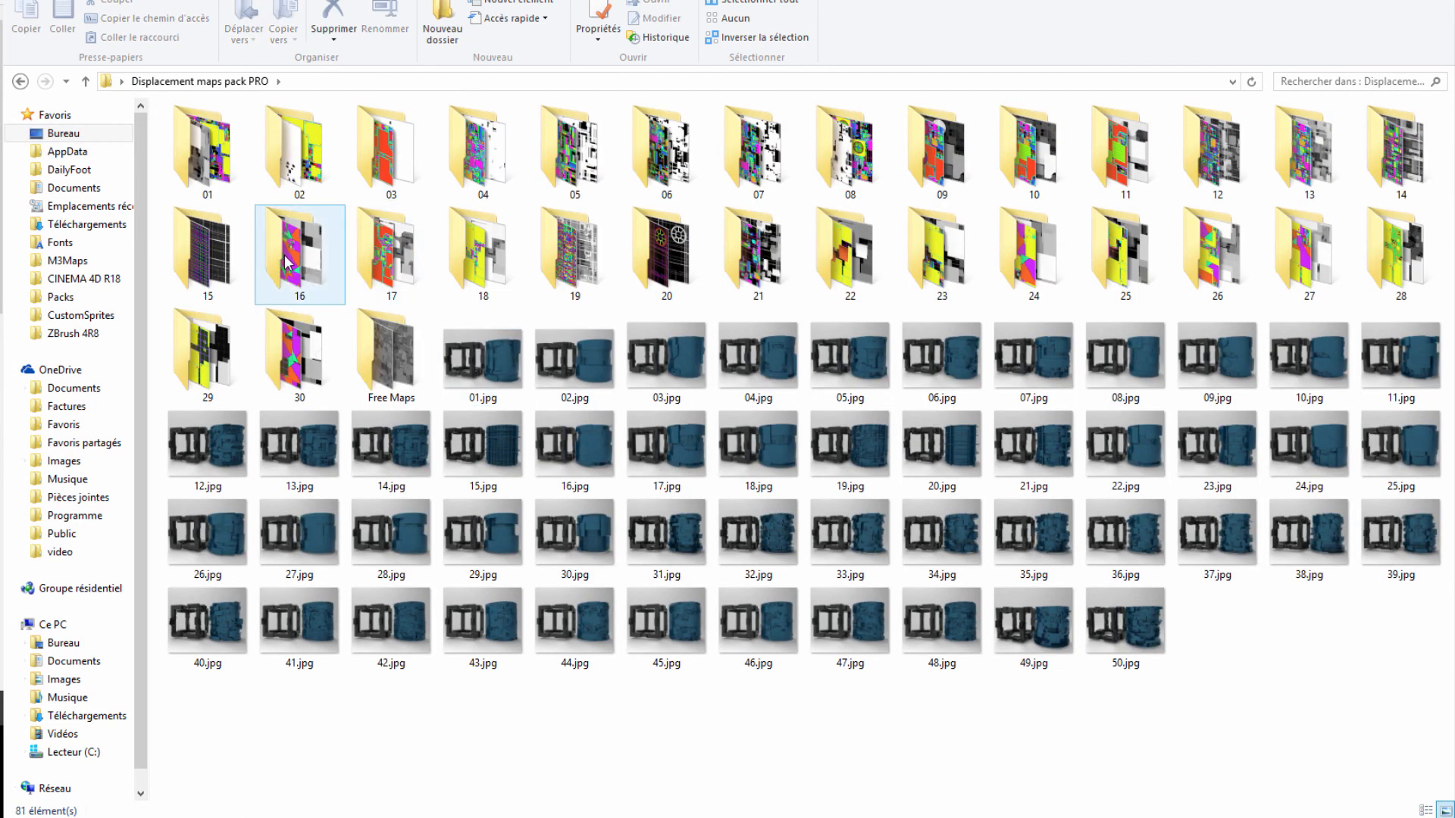
pyautogui.doubleClick(286, 262)
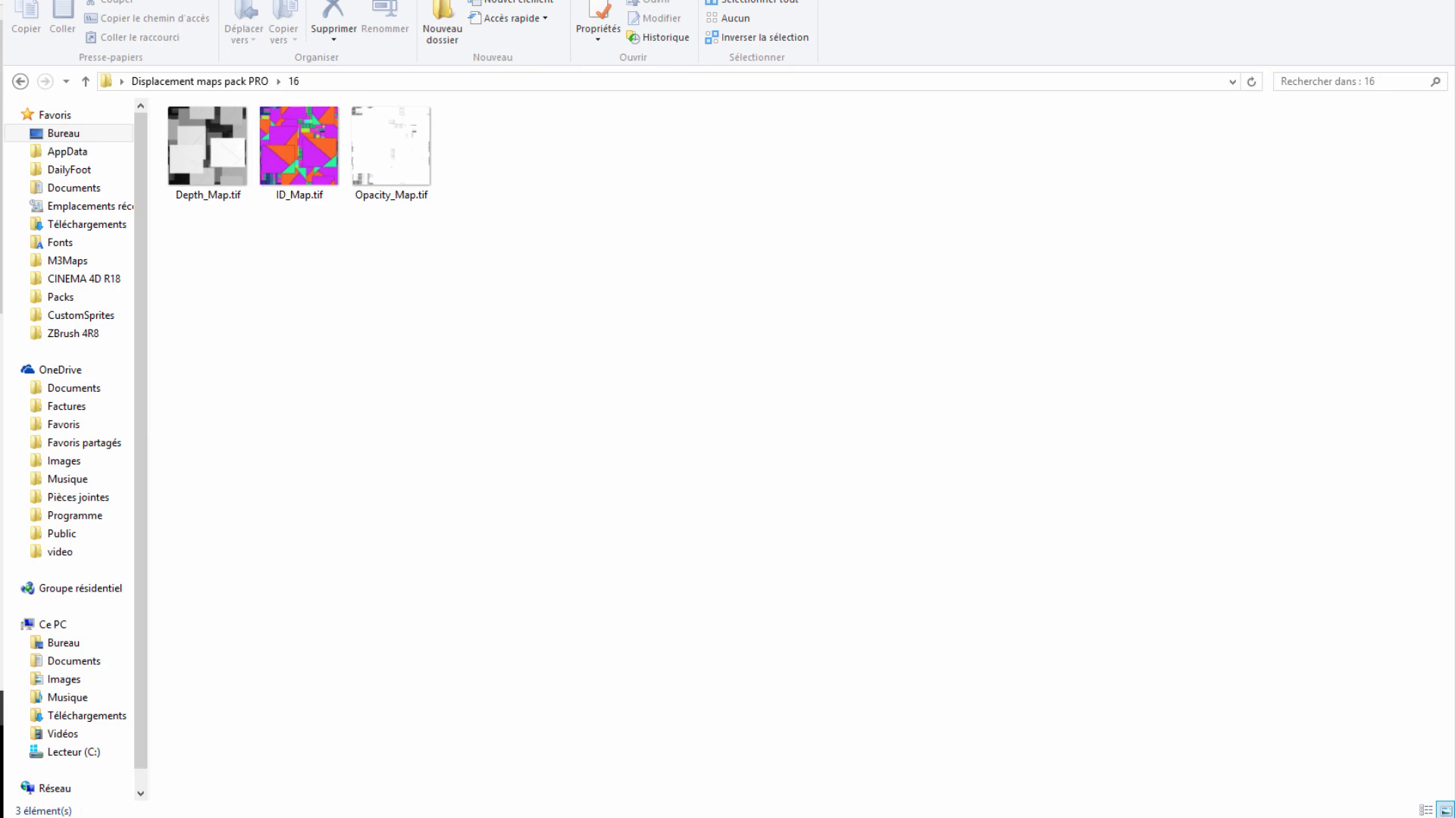
# Step: Switch to the browser, open the particlesINmotion video "Tuto spaceship modeling + project files cinema 4D", and read its full description
pyautogui.moveTo(0, 4); pyautogui.dragTo(976, 25)
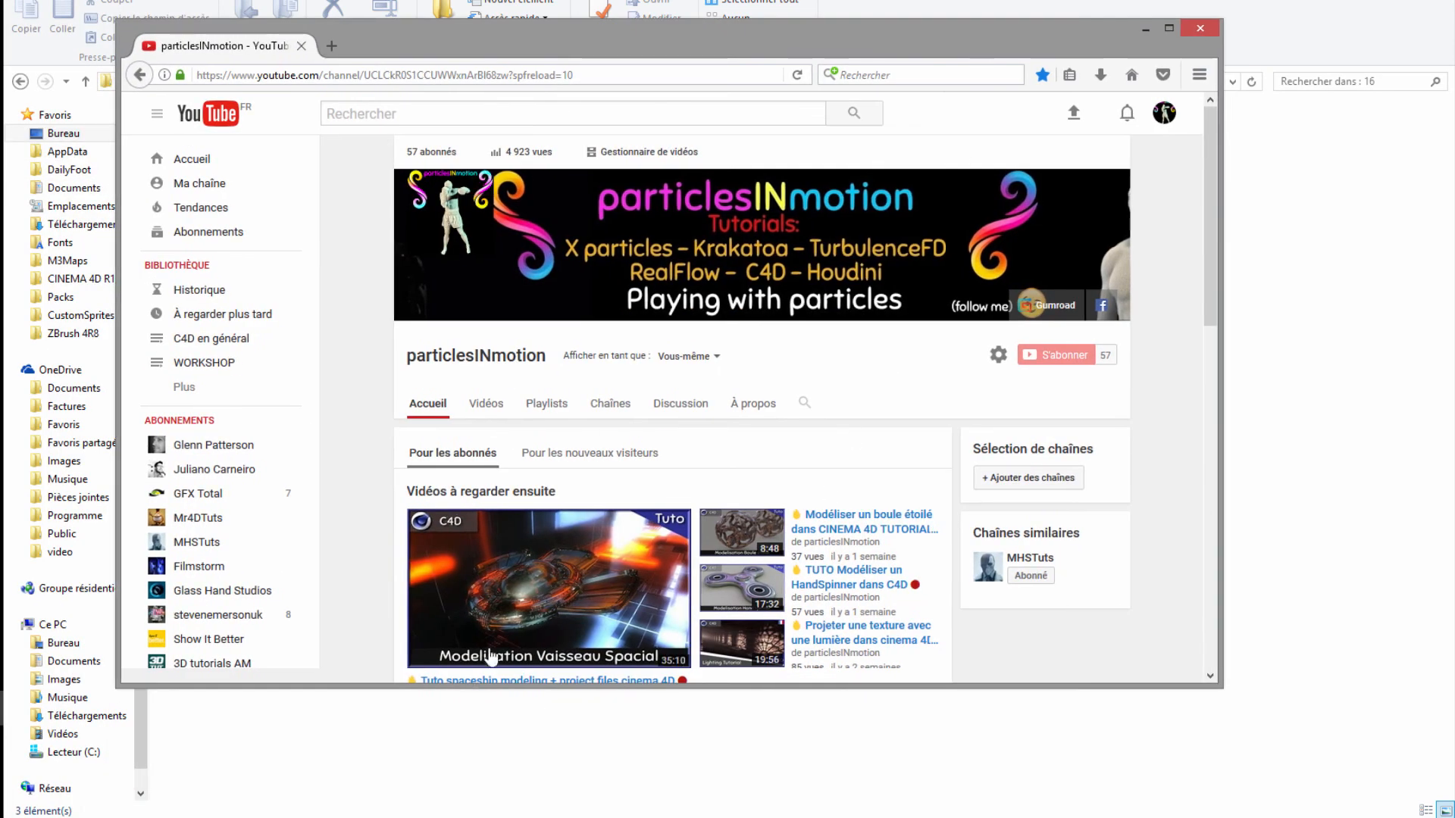
pyautogui.click(1169, 28)
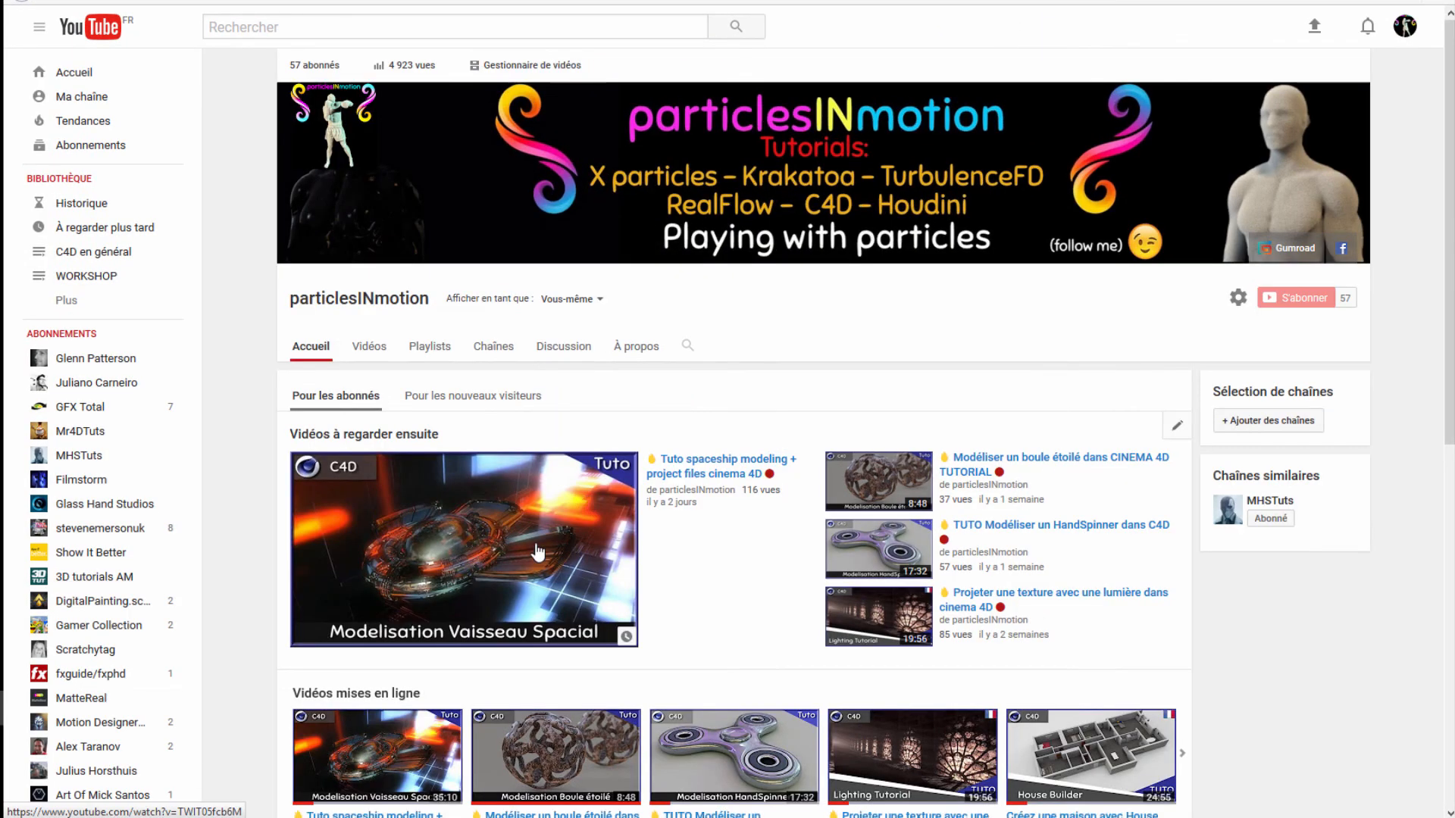
pyautogui.click(472, 588)
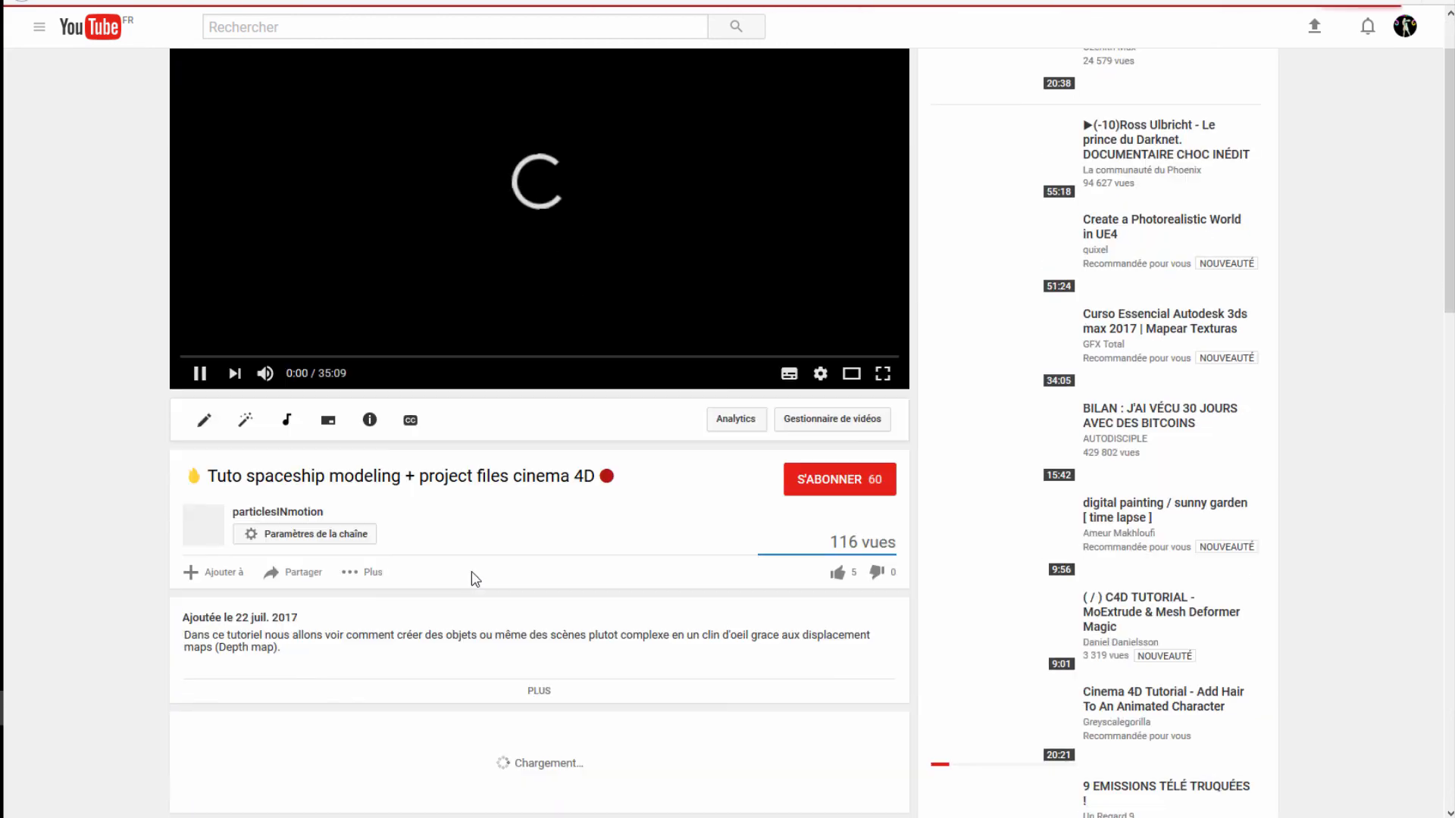
pyautogui.scroll(-2, 475, 579)
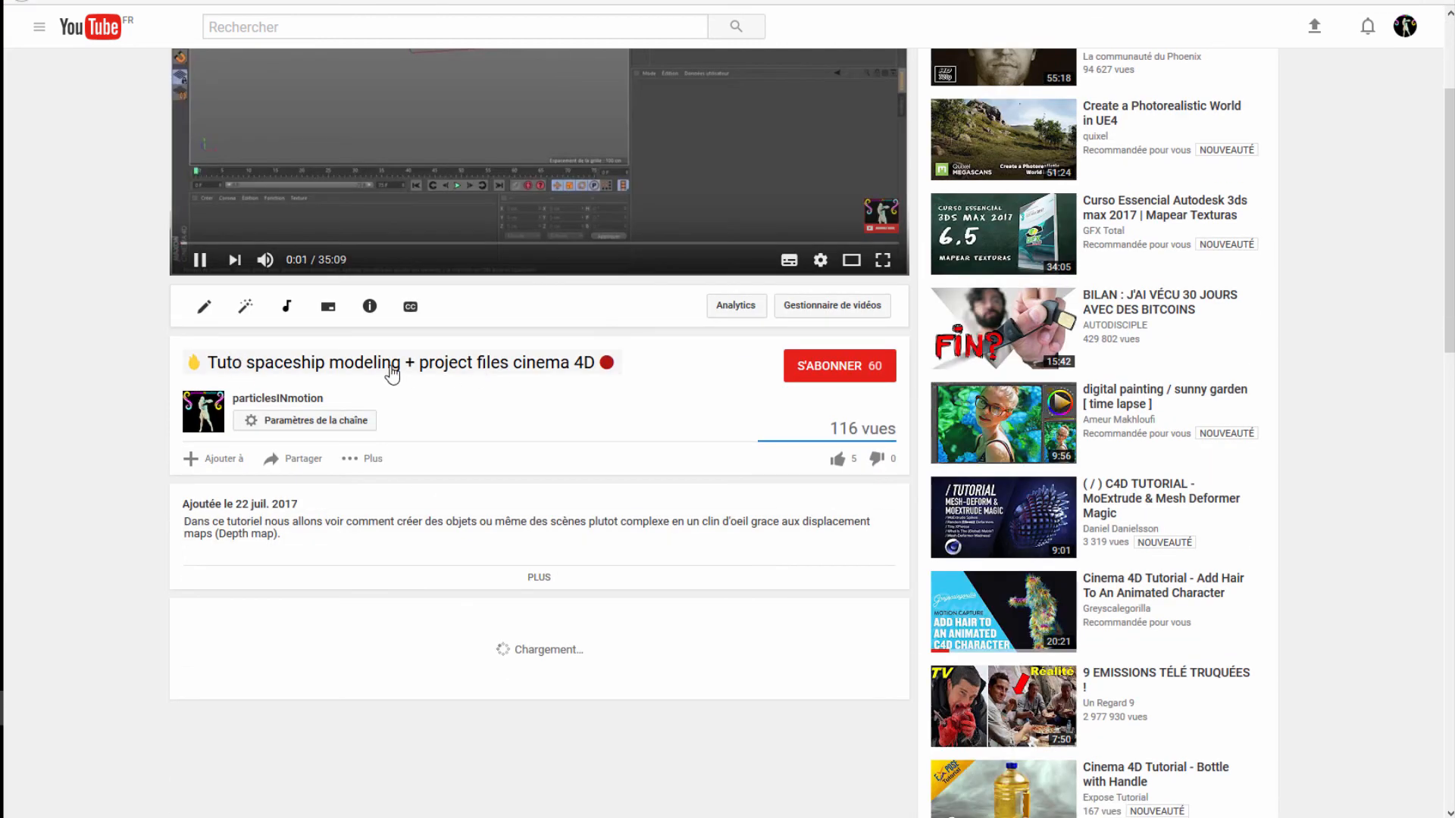
pyautogui.scroll(3, 477, 373)
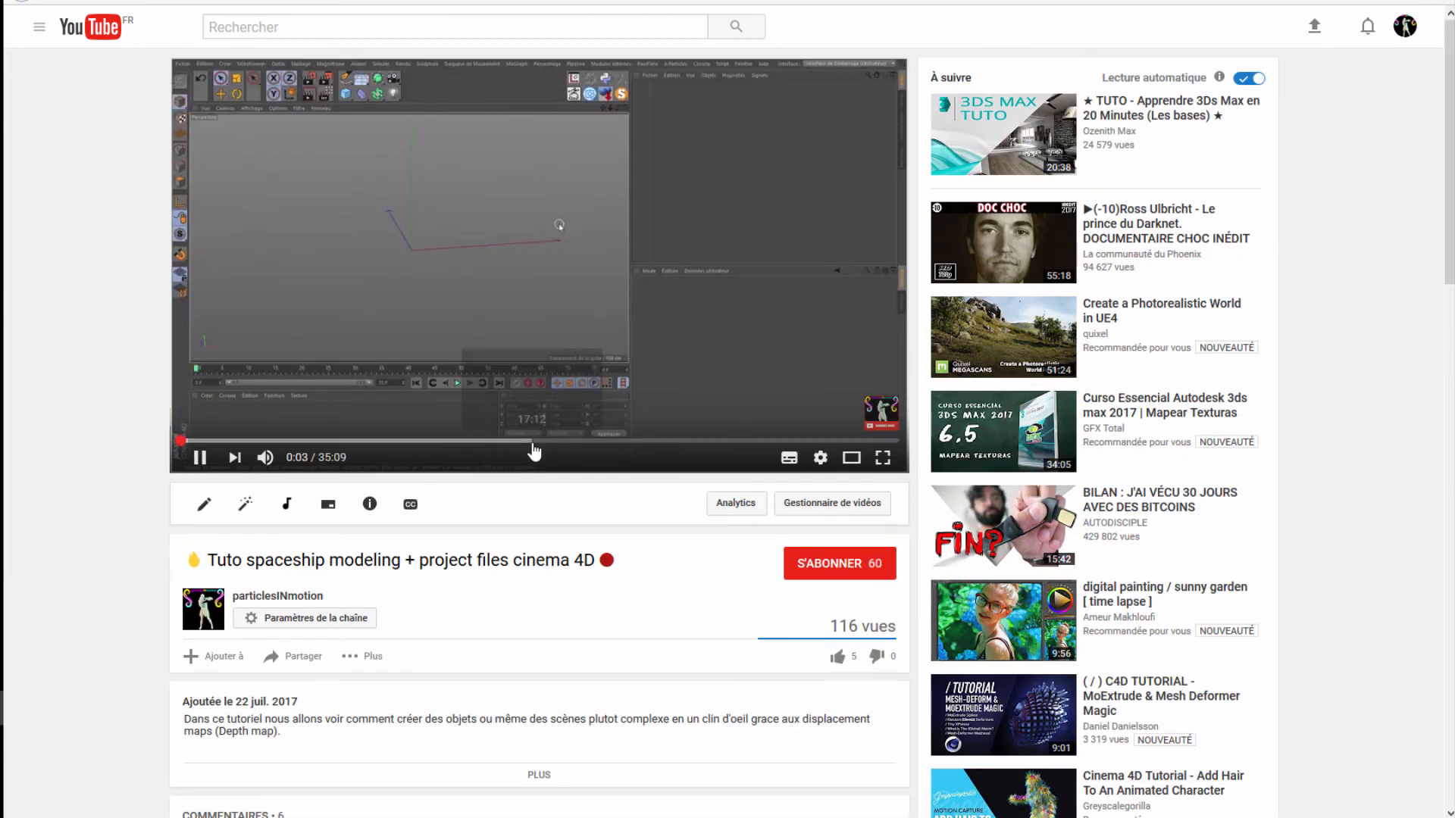
pyautogui.scroll(-2, 534, 451)
pyautogui.click(539, 676)
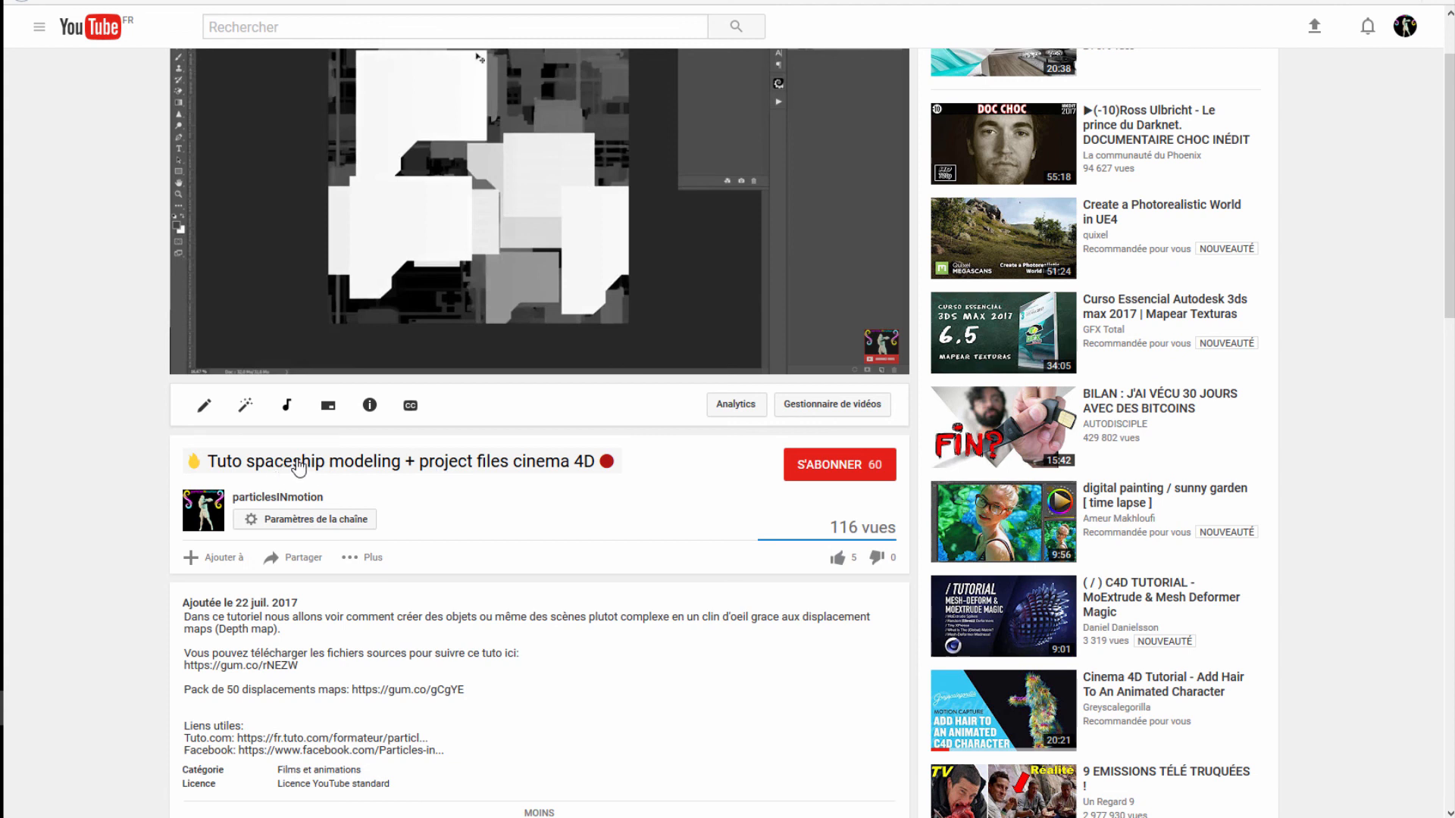
pyautogui.scroll(1, 291, 471)
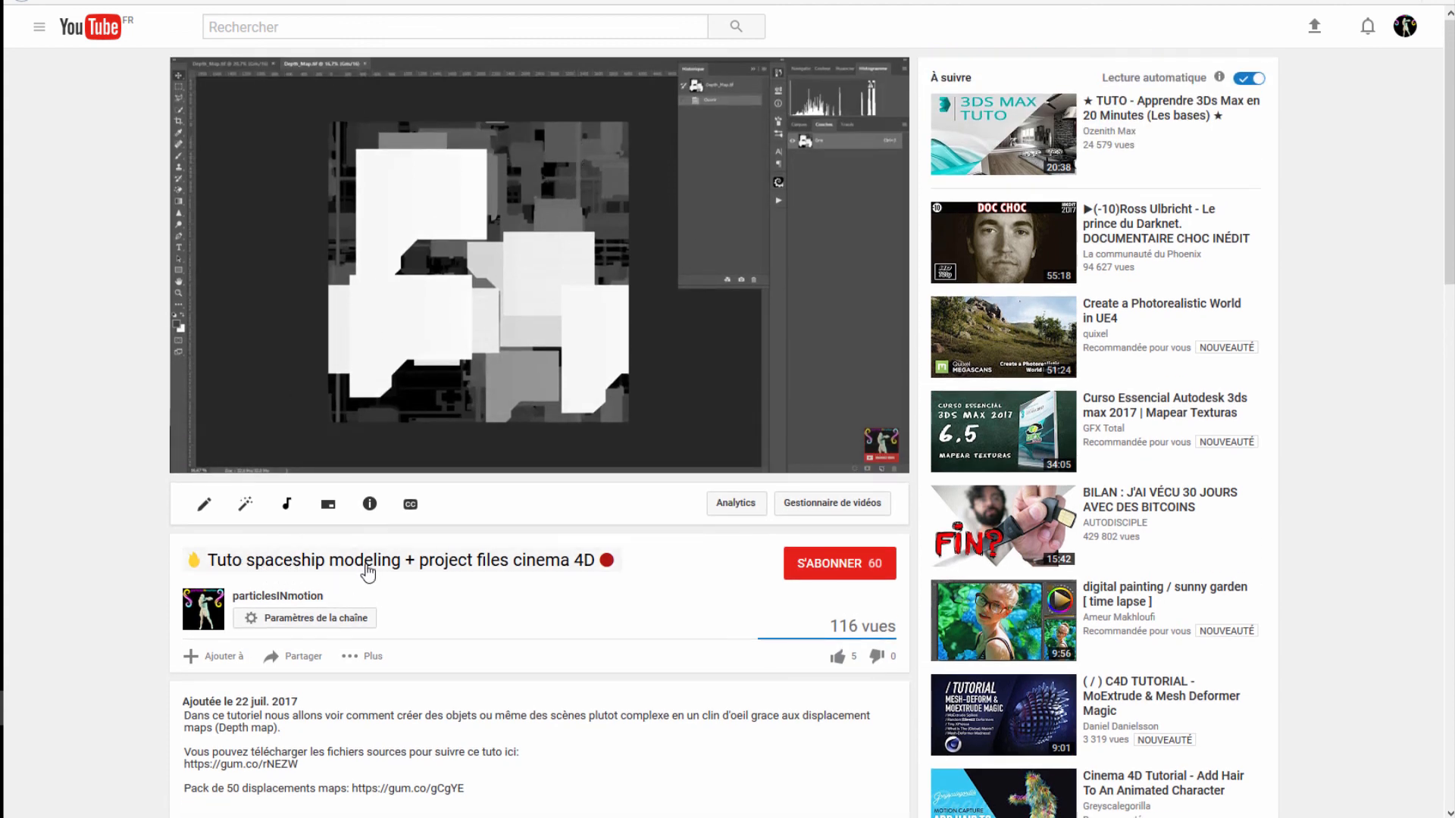
pyautogui.moveTo(412, 416)
pyautogui.click(27, 0)
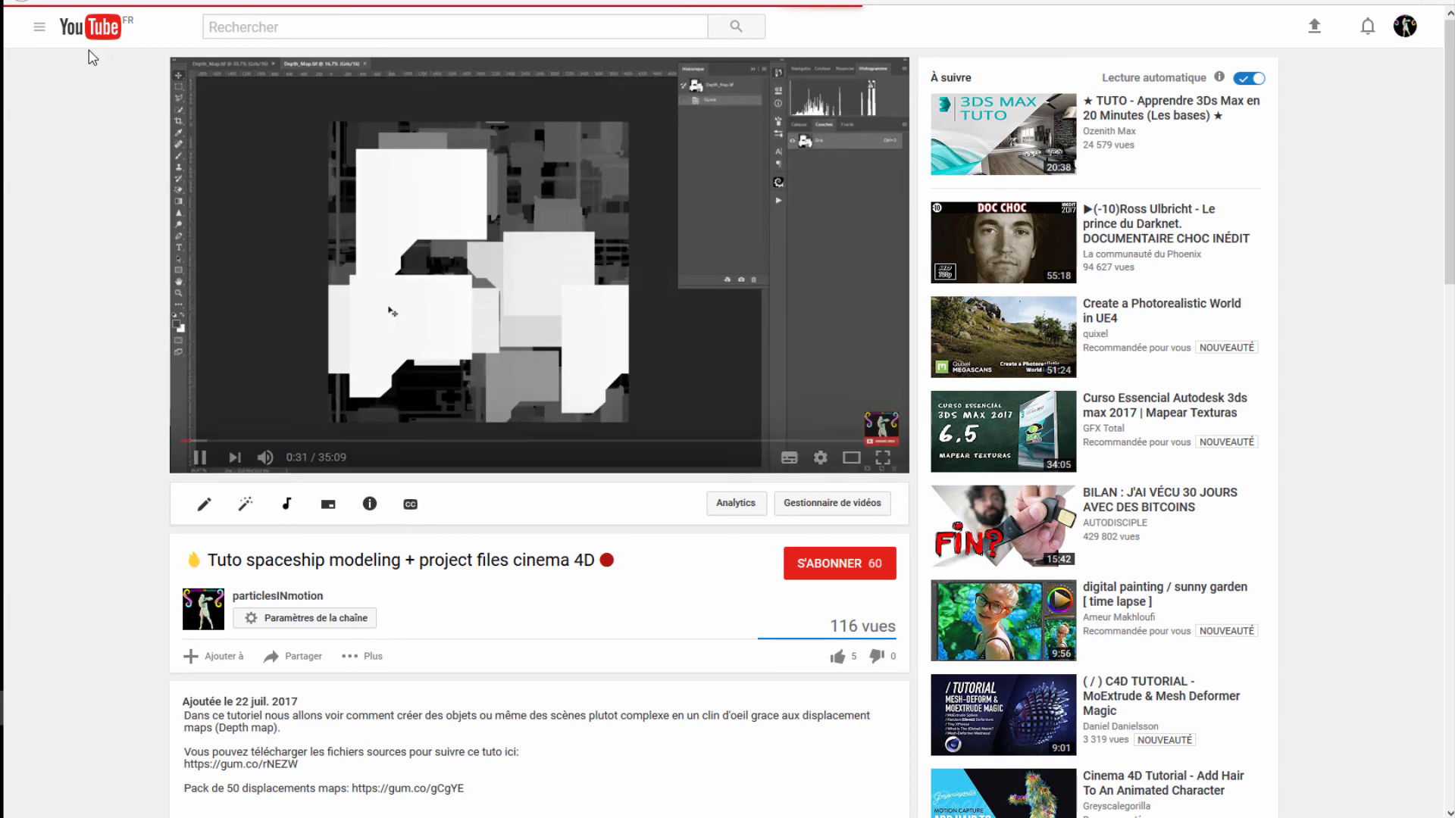